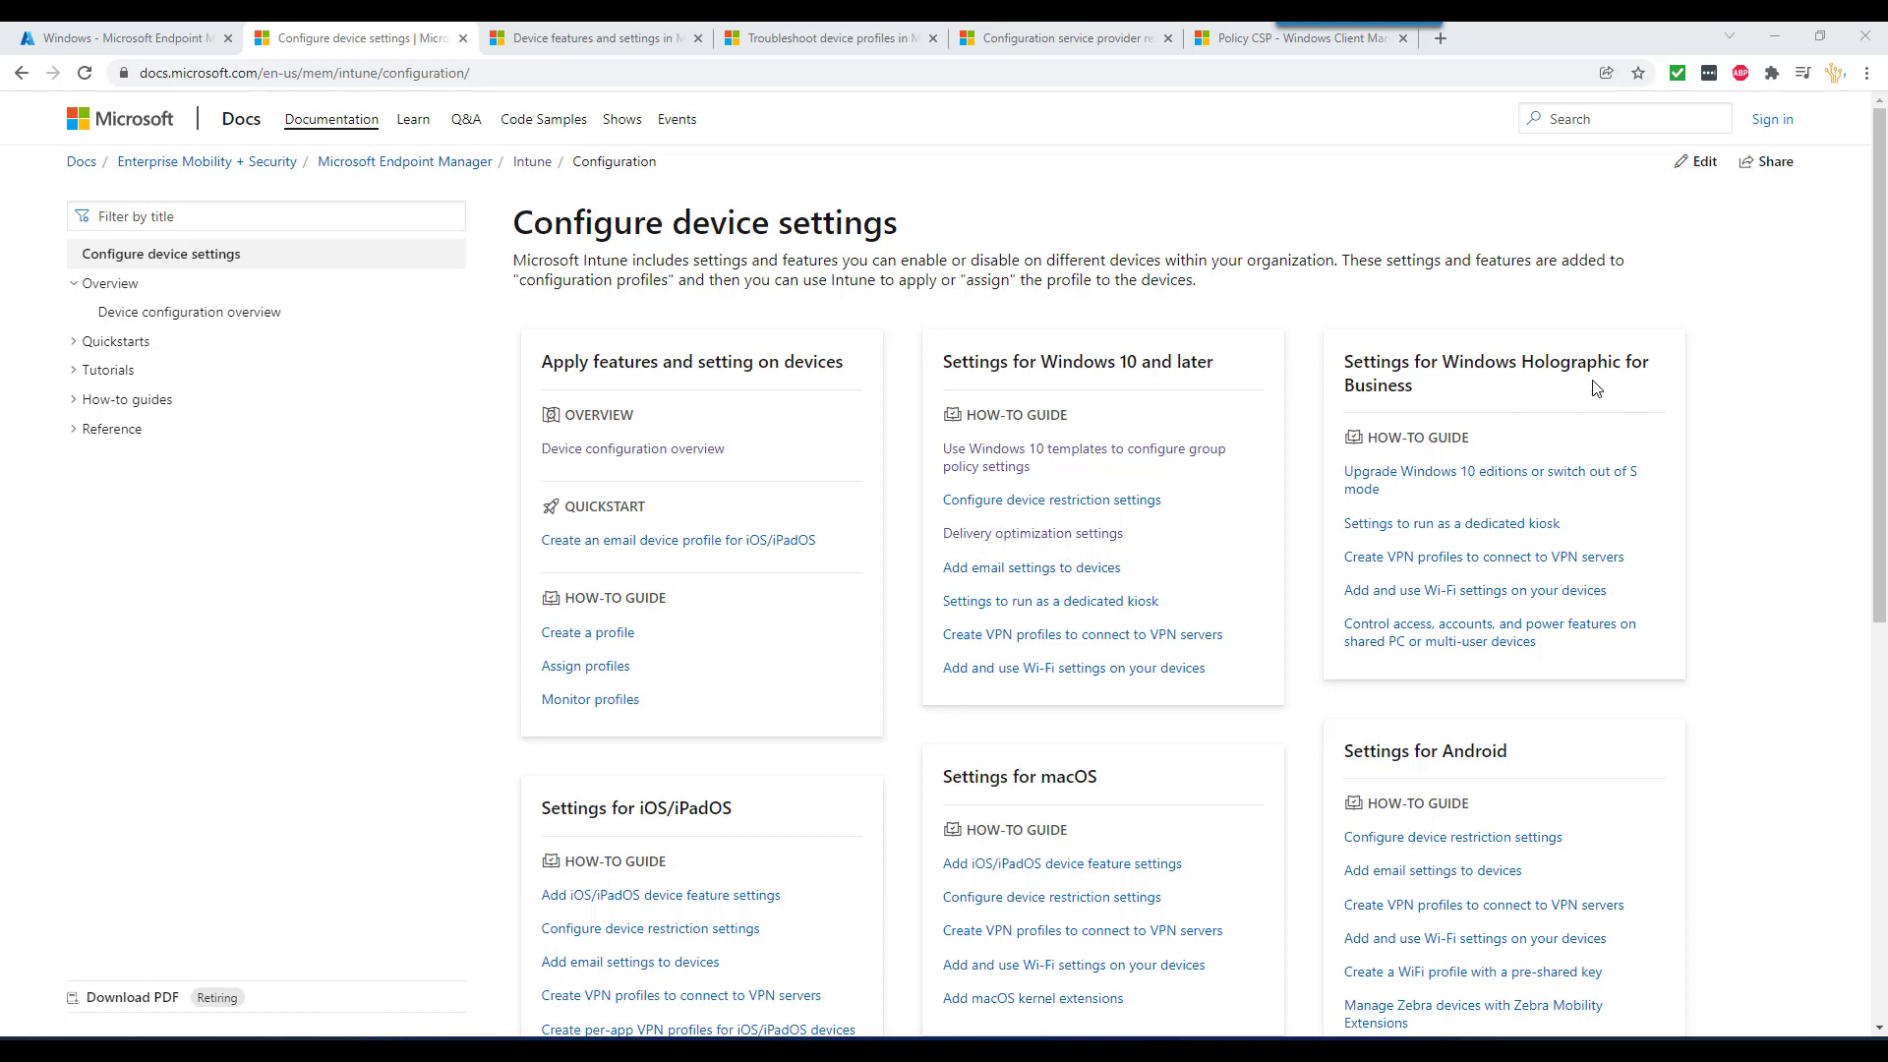
- Open the device features and settings article and briefly highlight its title
scroll(983, 735, "down", 2)
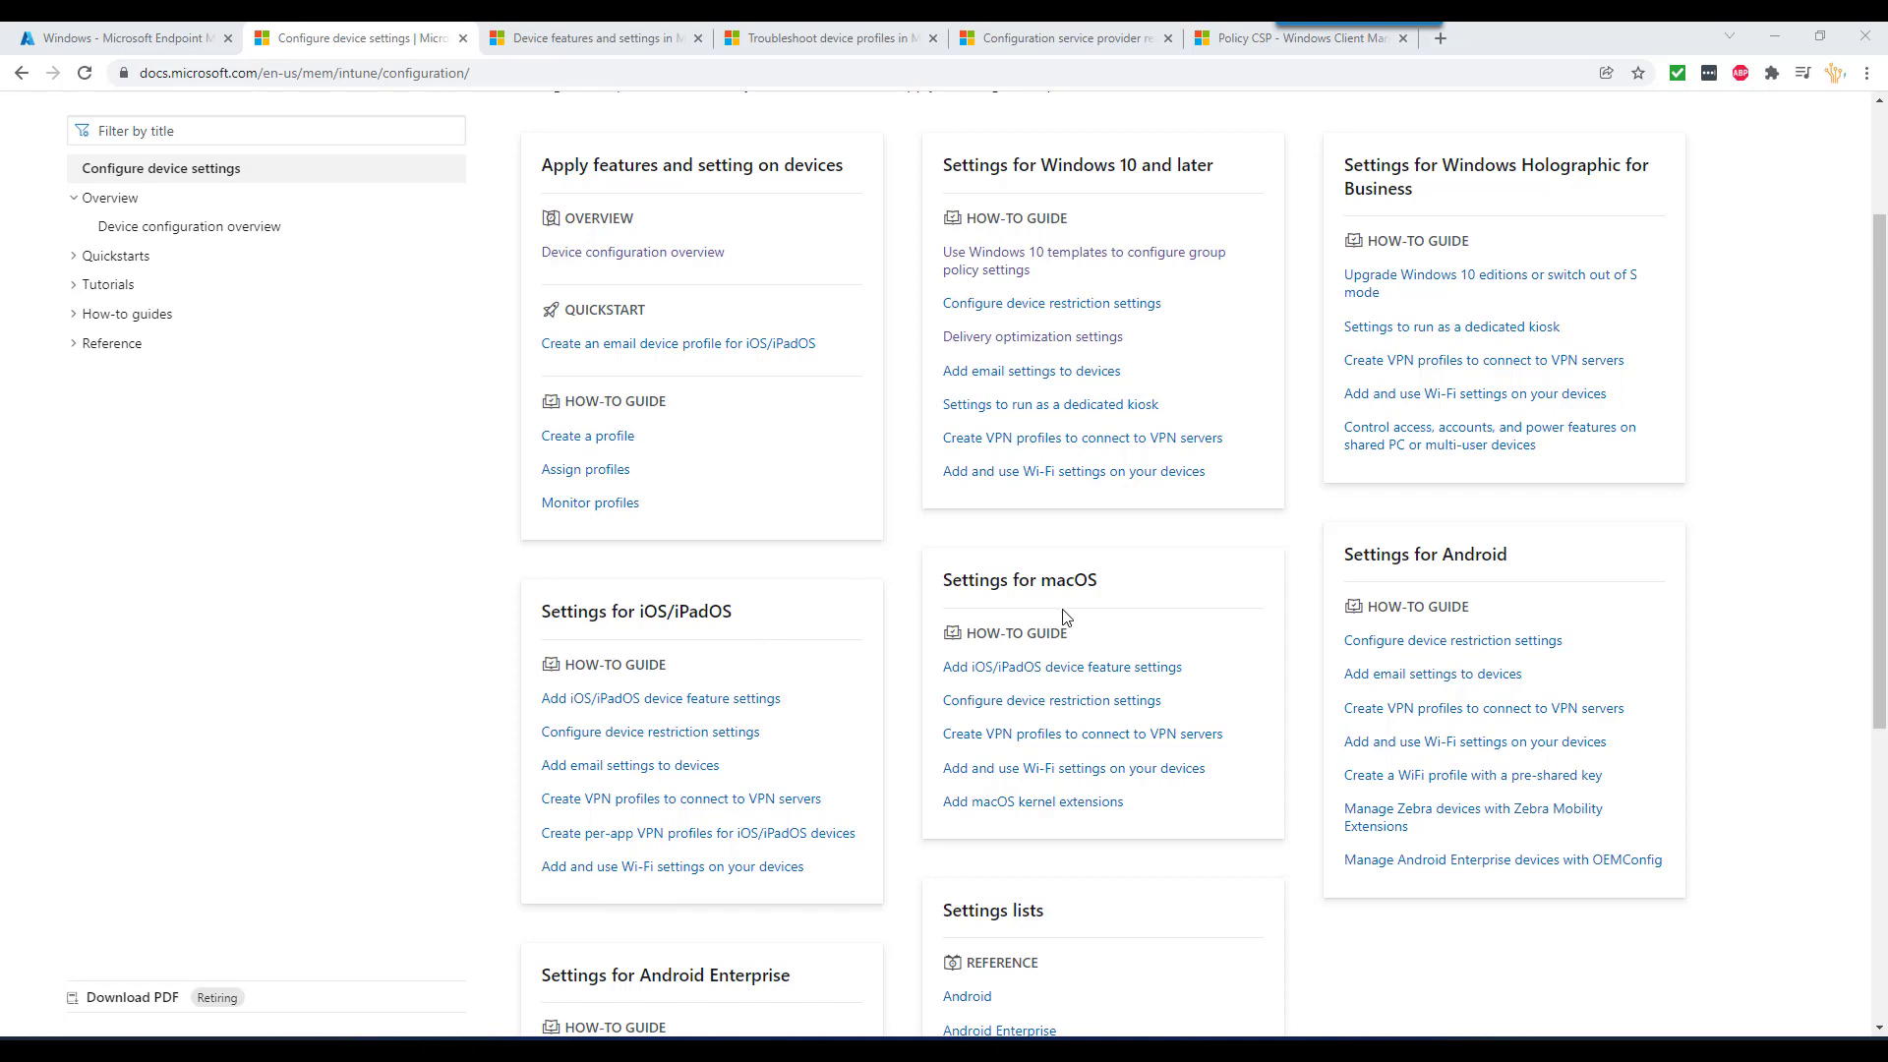
scroll(1283, 814, "down", 2)
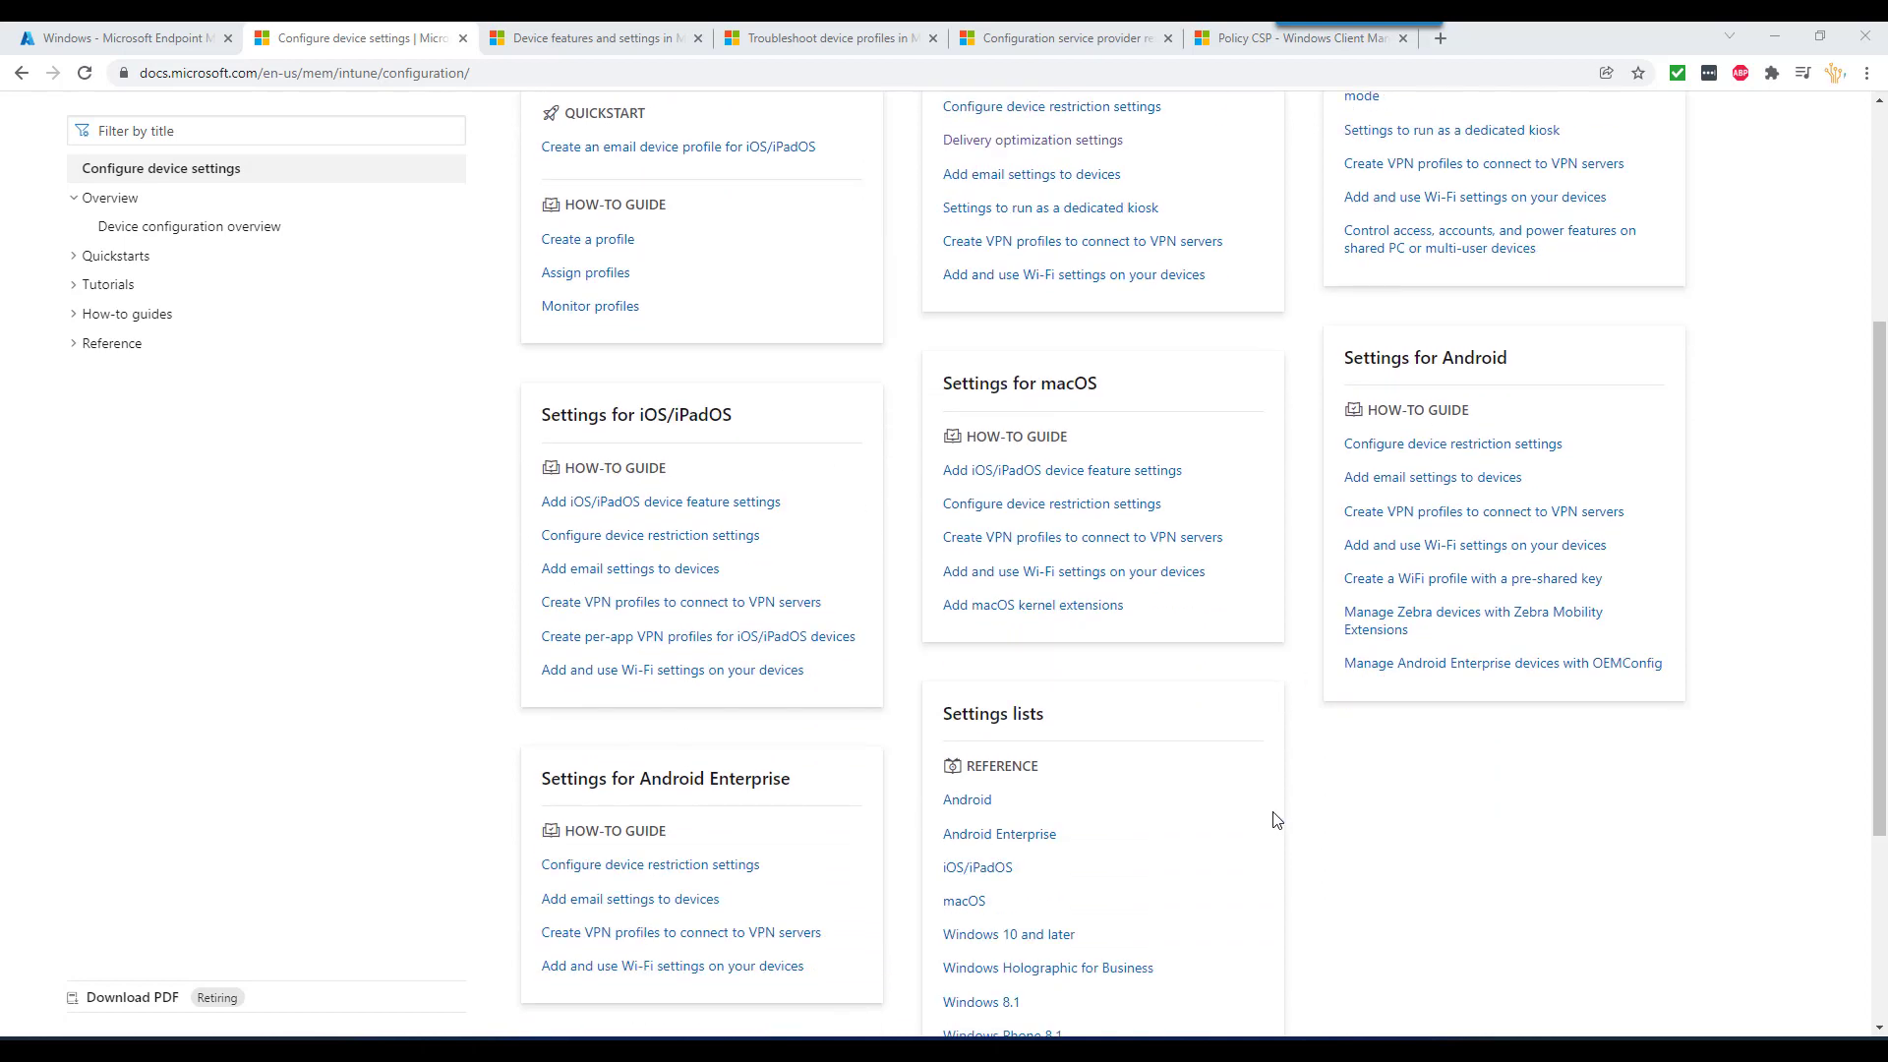
scroll(798, 787, "up", 4)
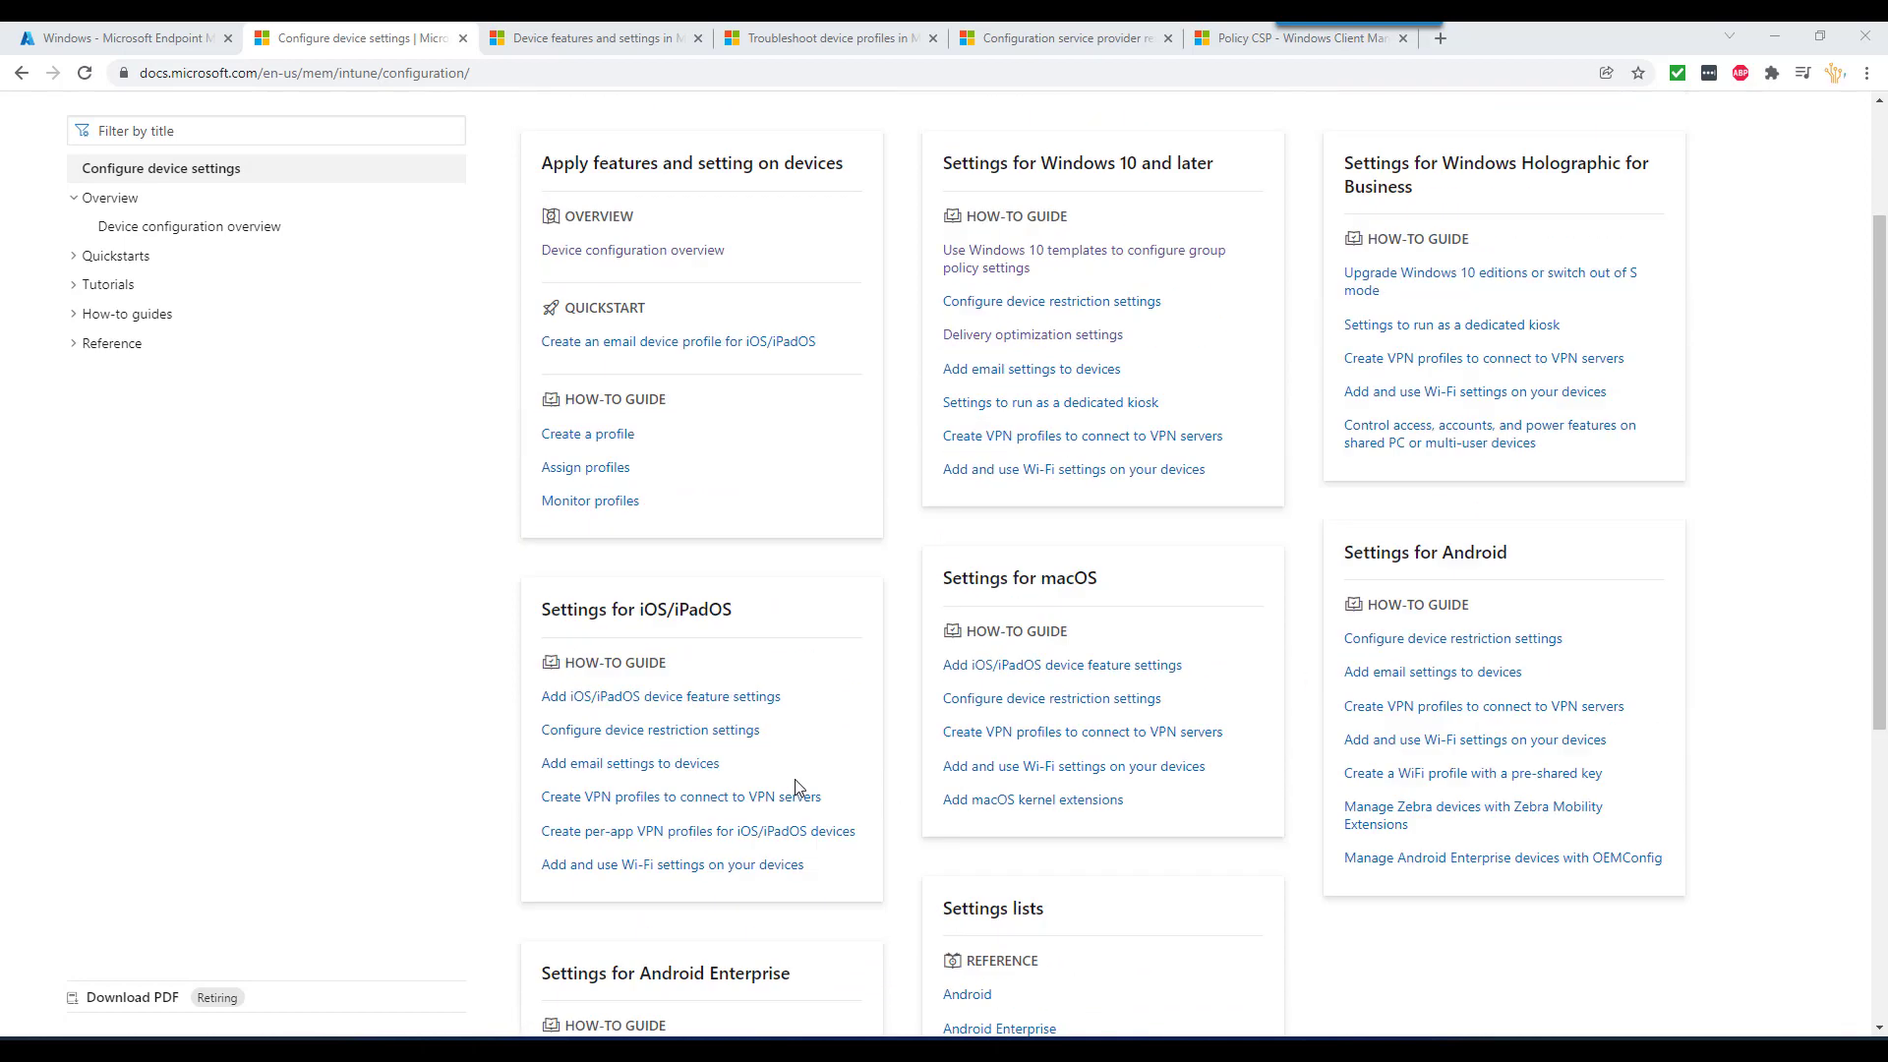
left_click(595, 37)
left_click_drag(535, 233, 1199, 245)
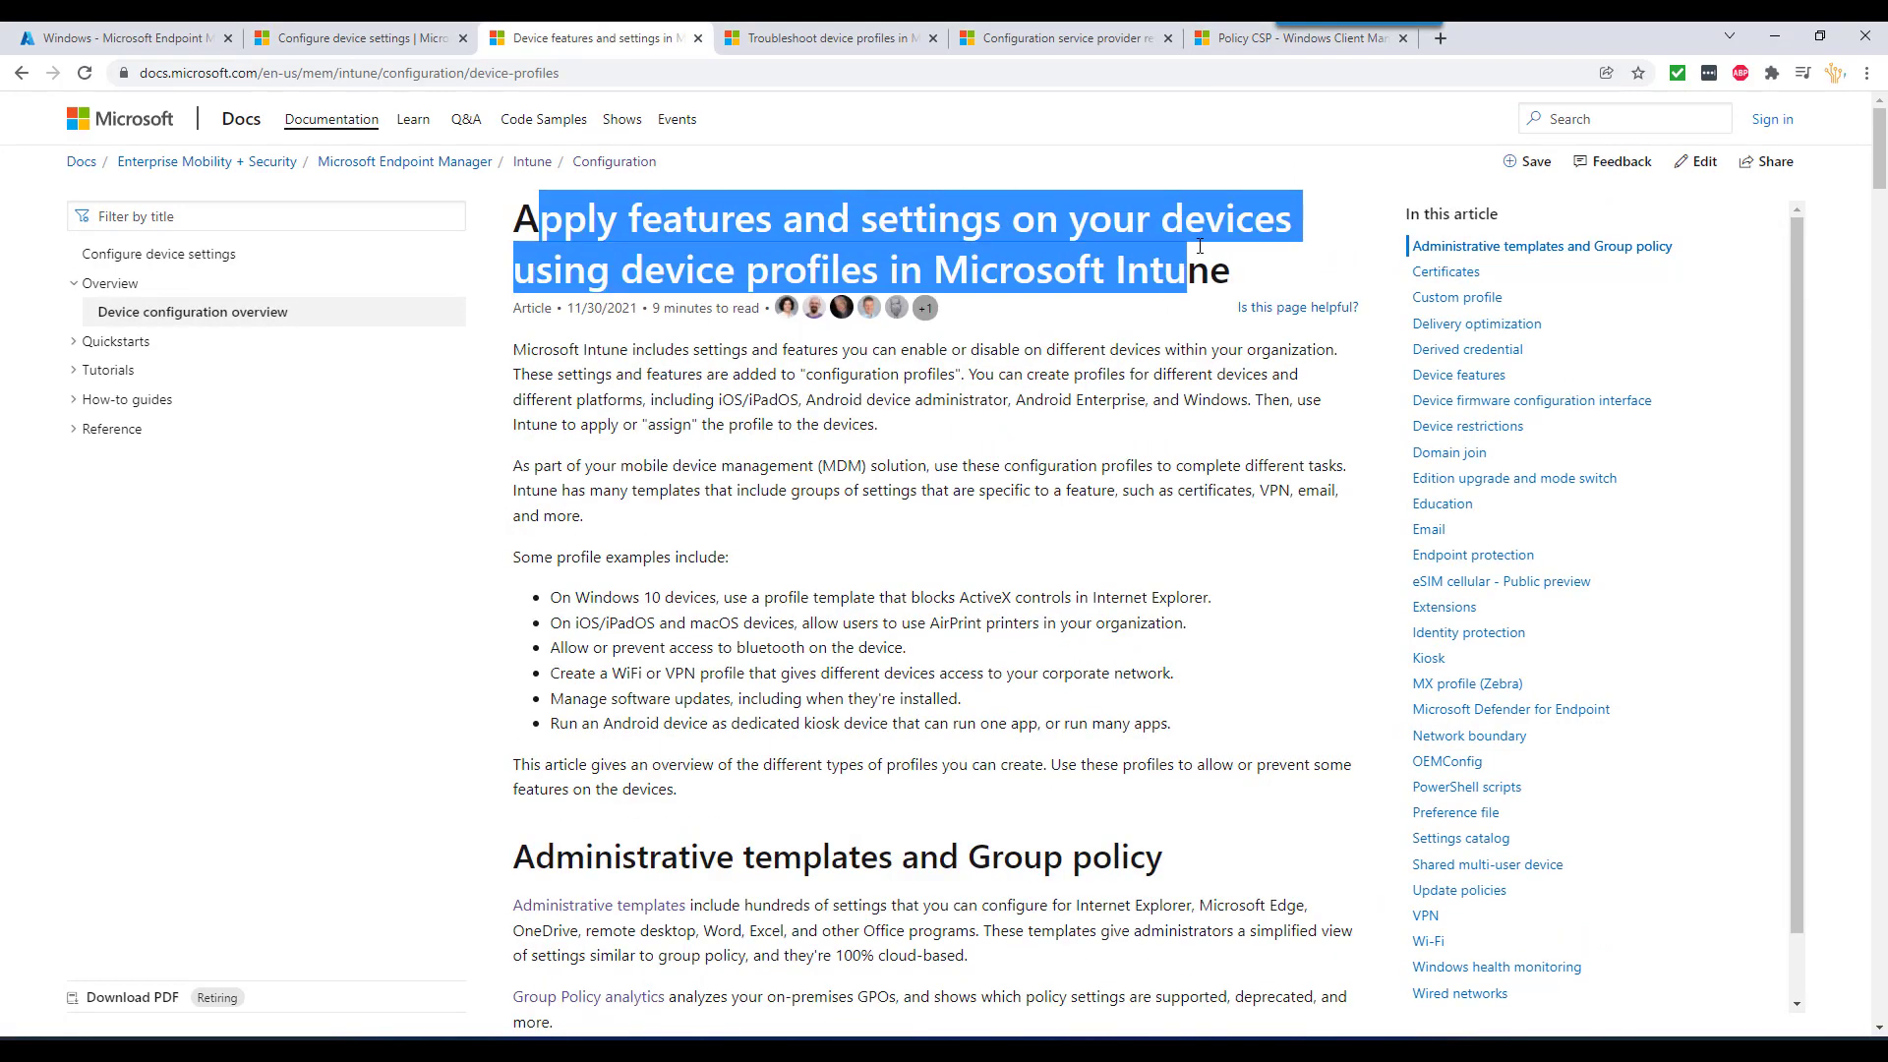
left_click(744, 361)
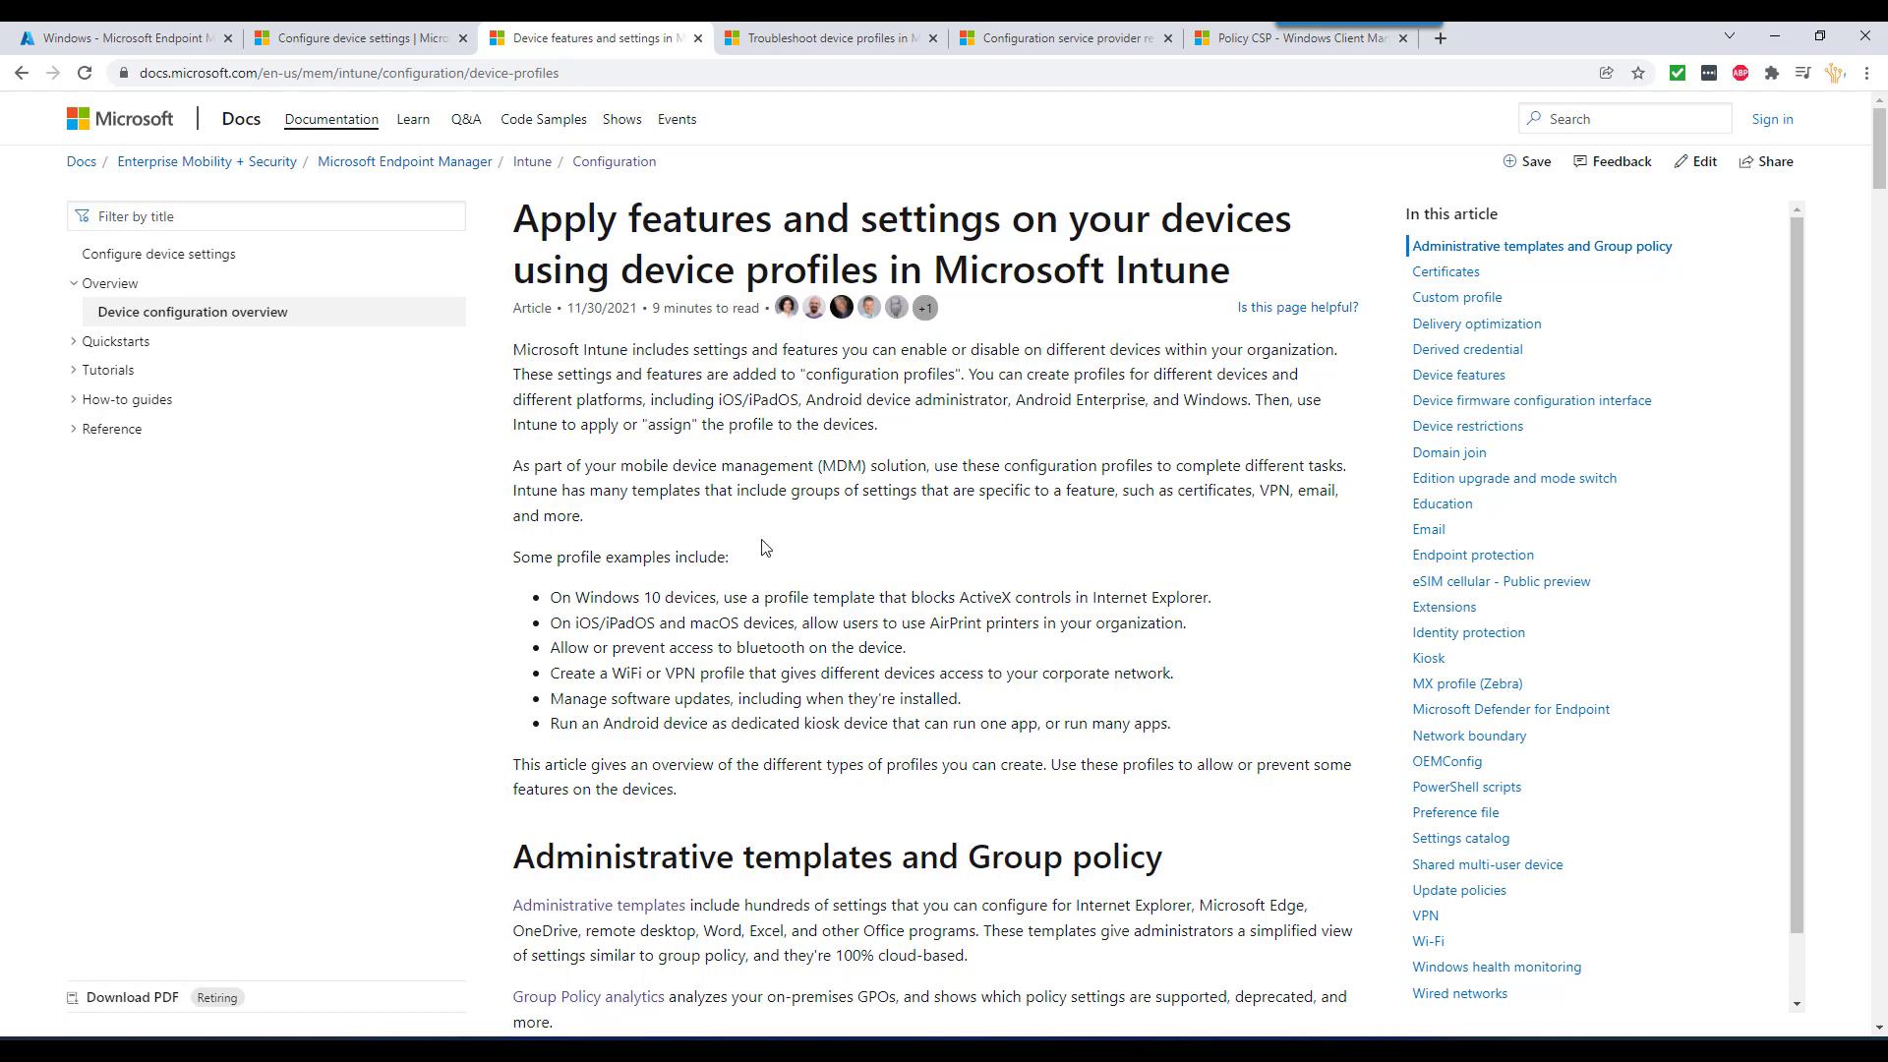
- Glance at the Configure device settings page, then read down through the device profiles article
key("ctrl+shift+Tab")
key("ctrl+Tab")
scroll(801, 621, "down", 3)
scroll(801, 621, "down", 3)
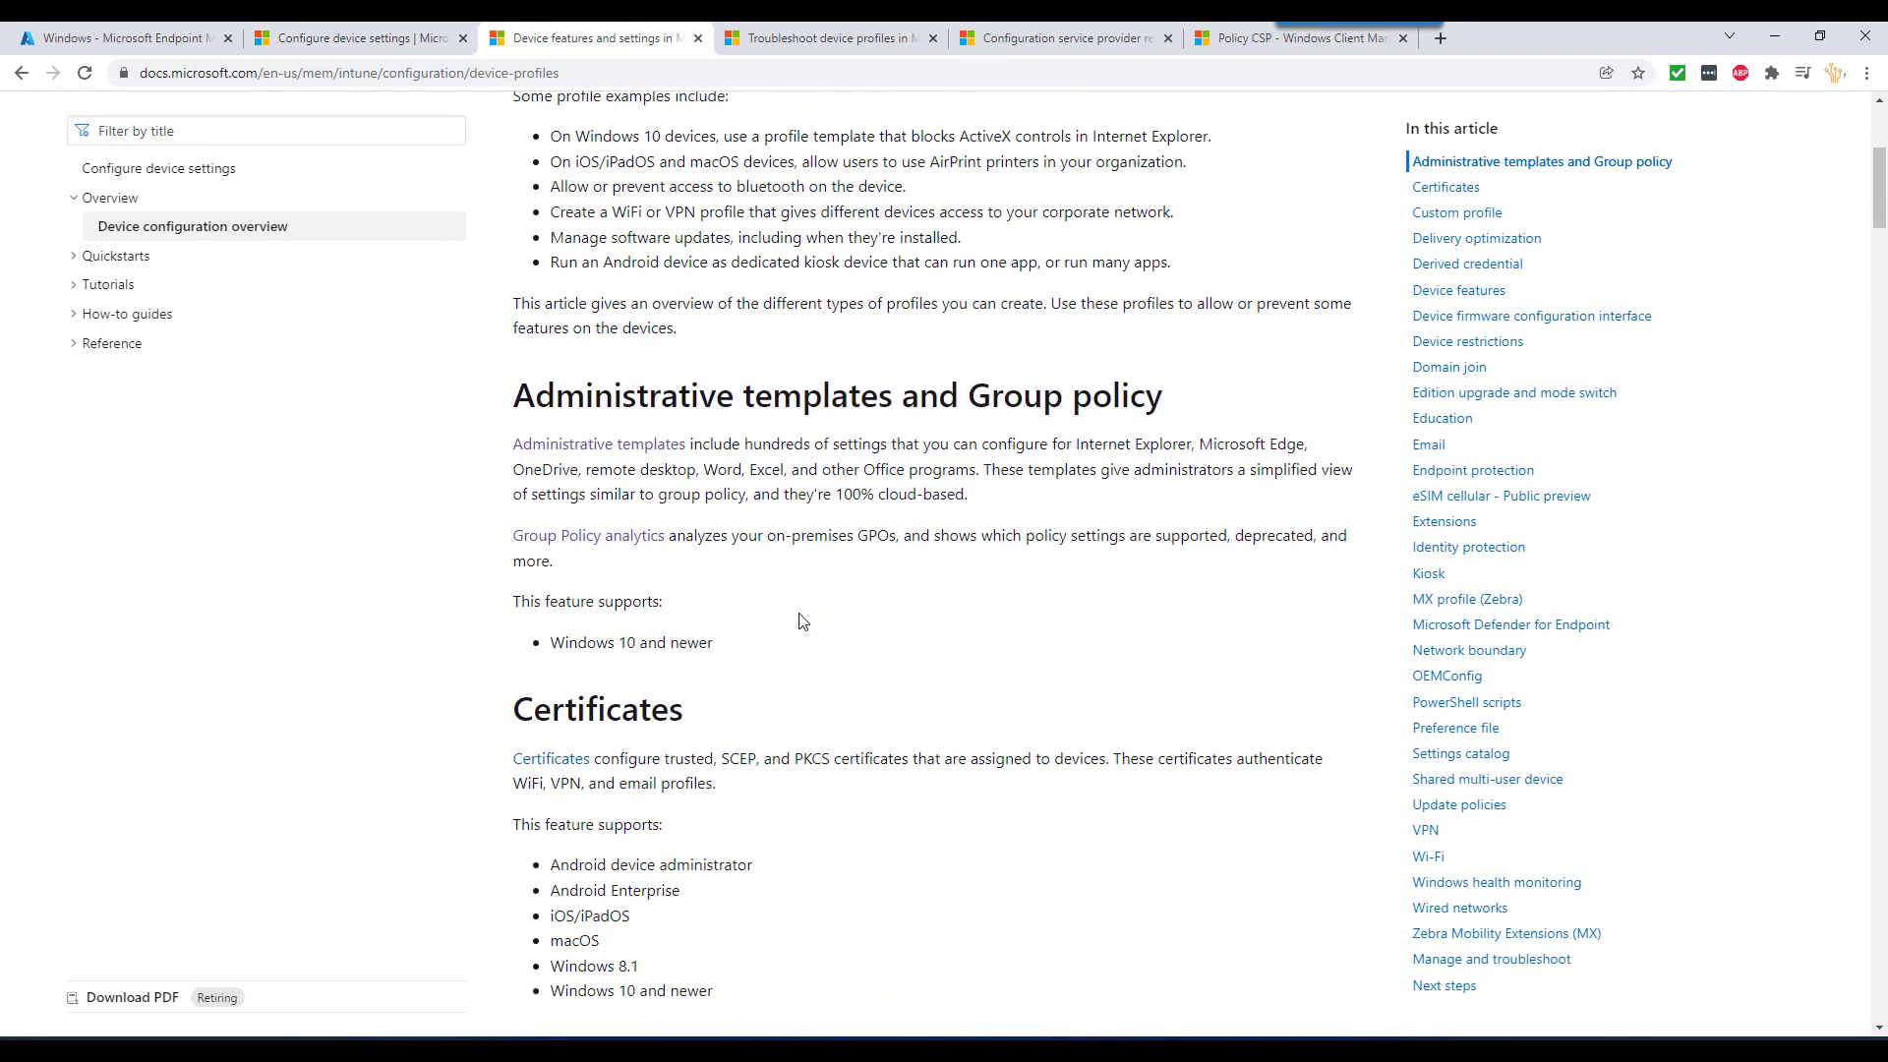
scroll(844, 676, "down", 9)
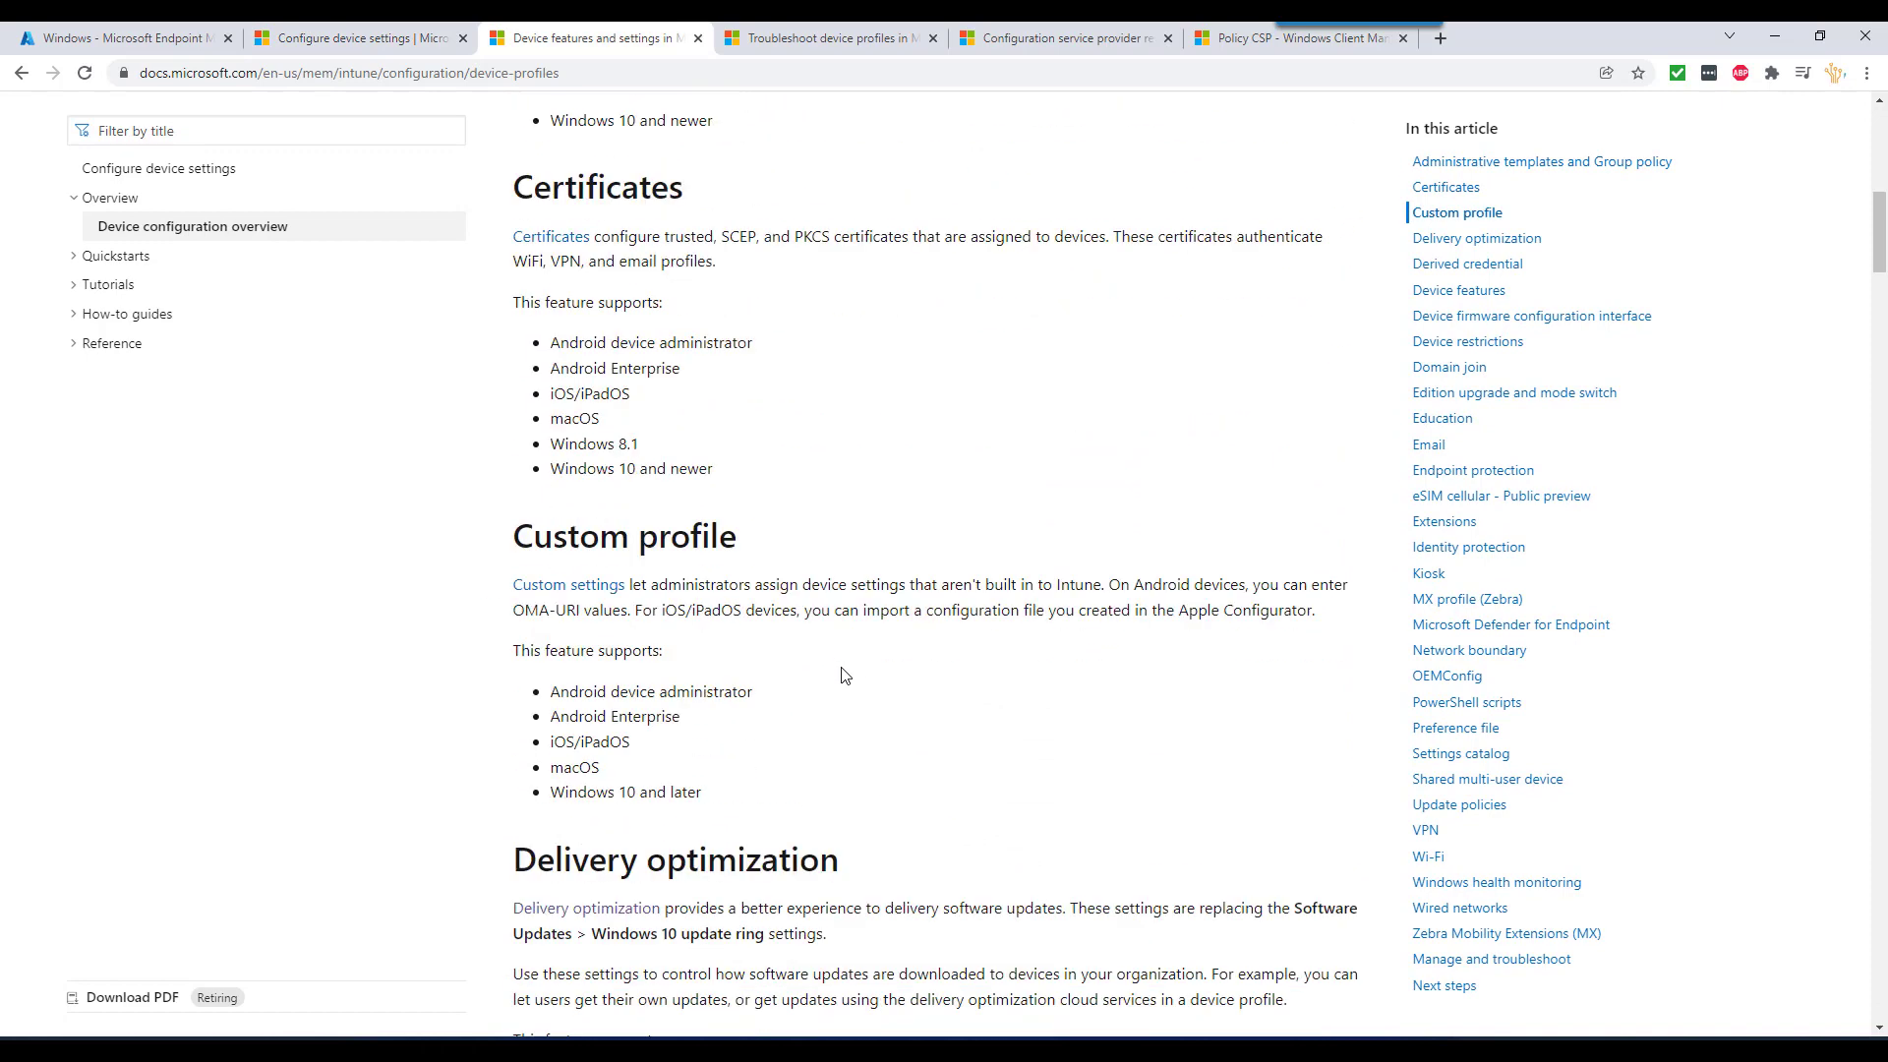
scroll(843, 675, "down", 2)
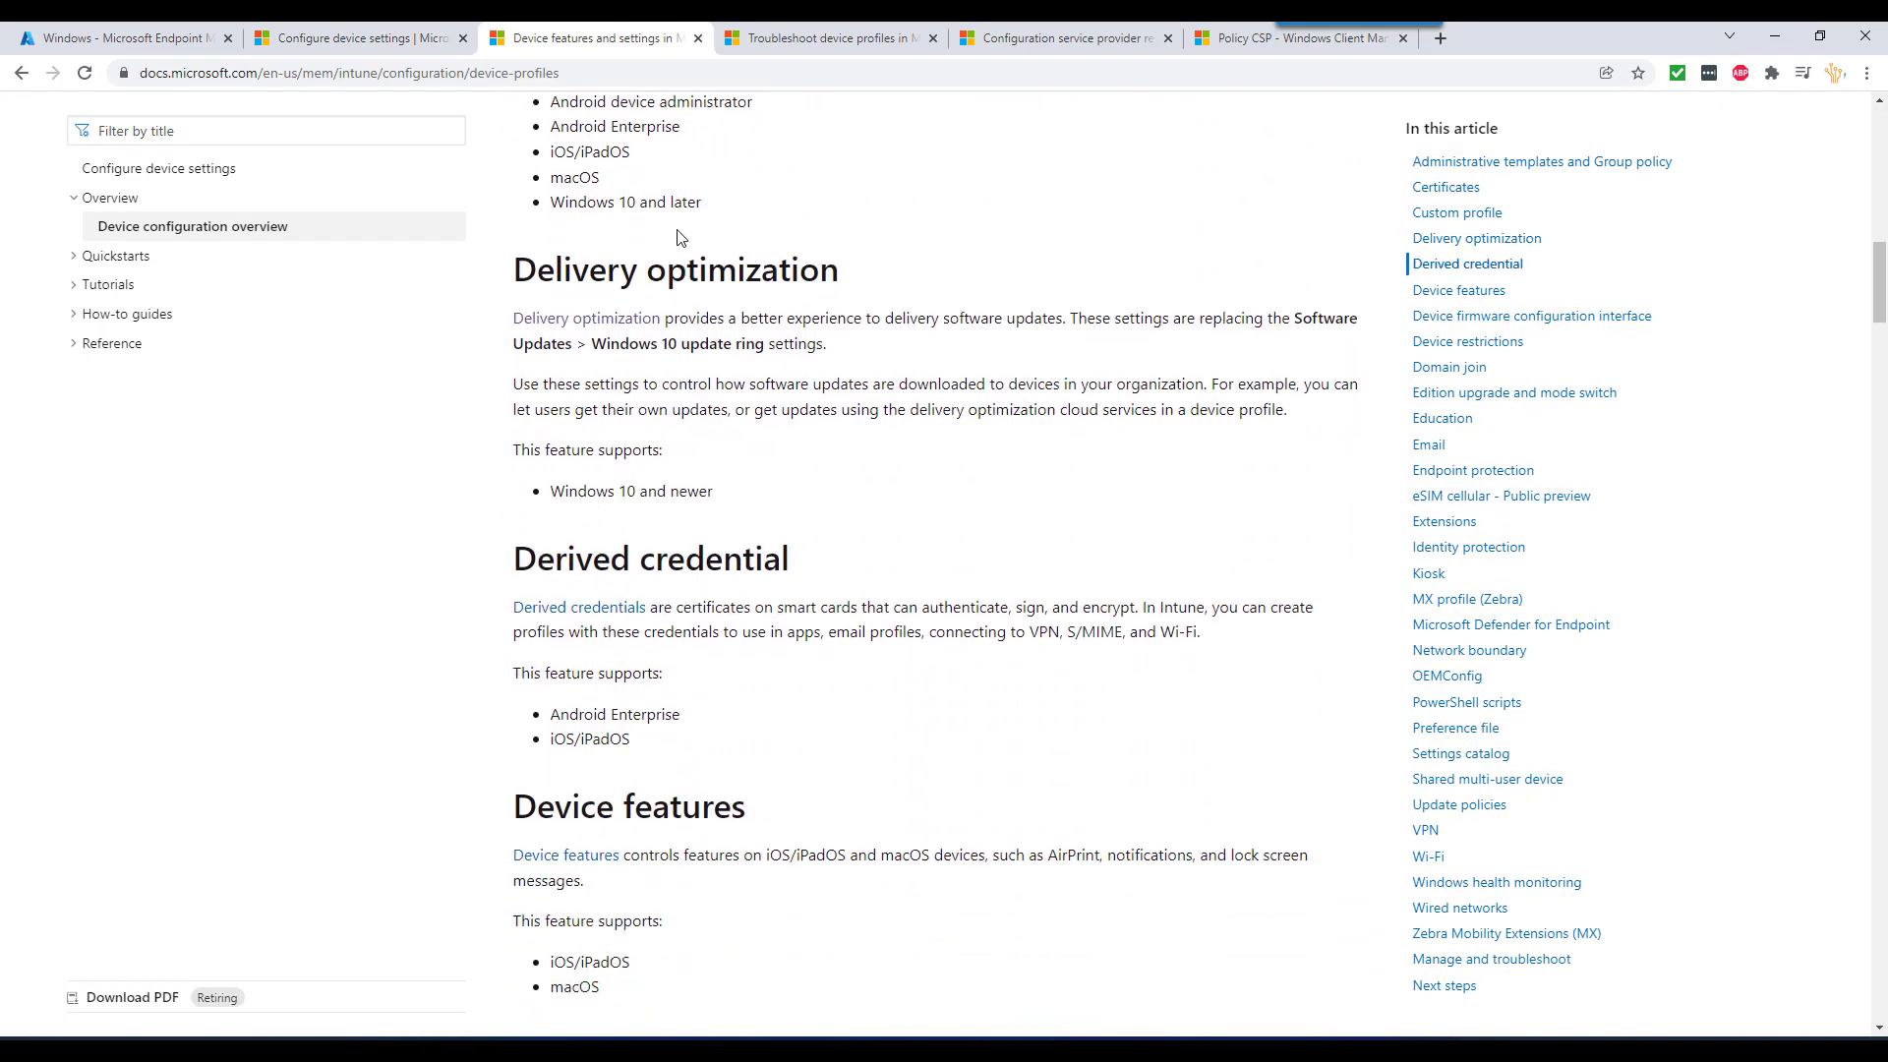
scroll(753, 564, "down", 5)
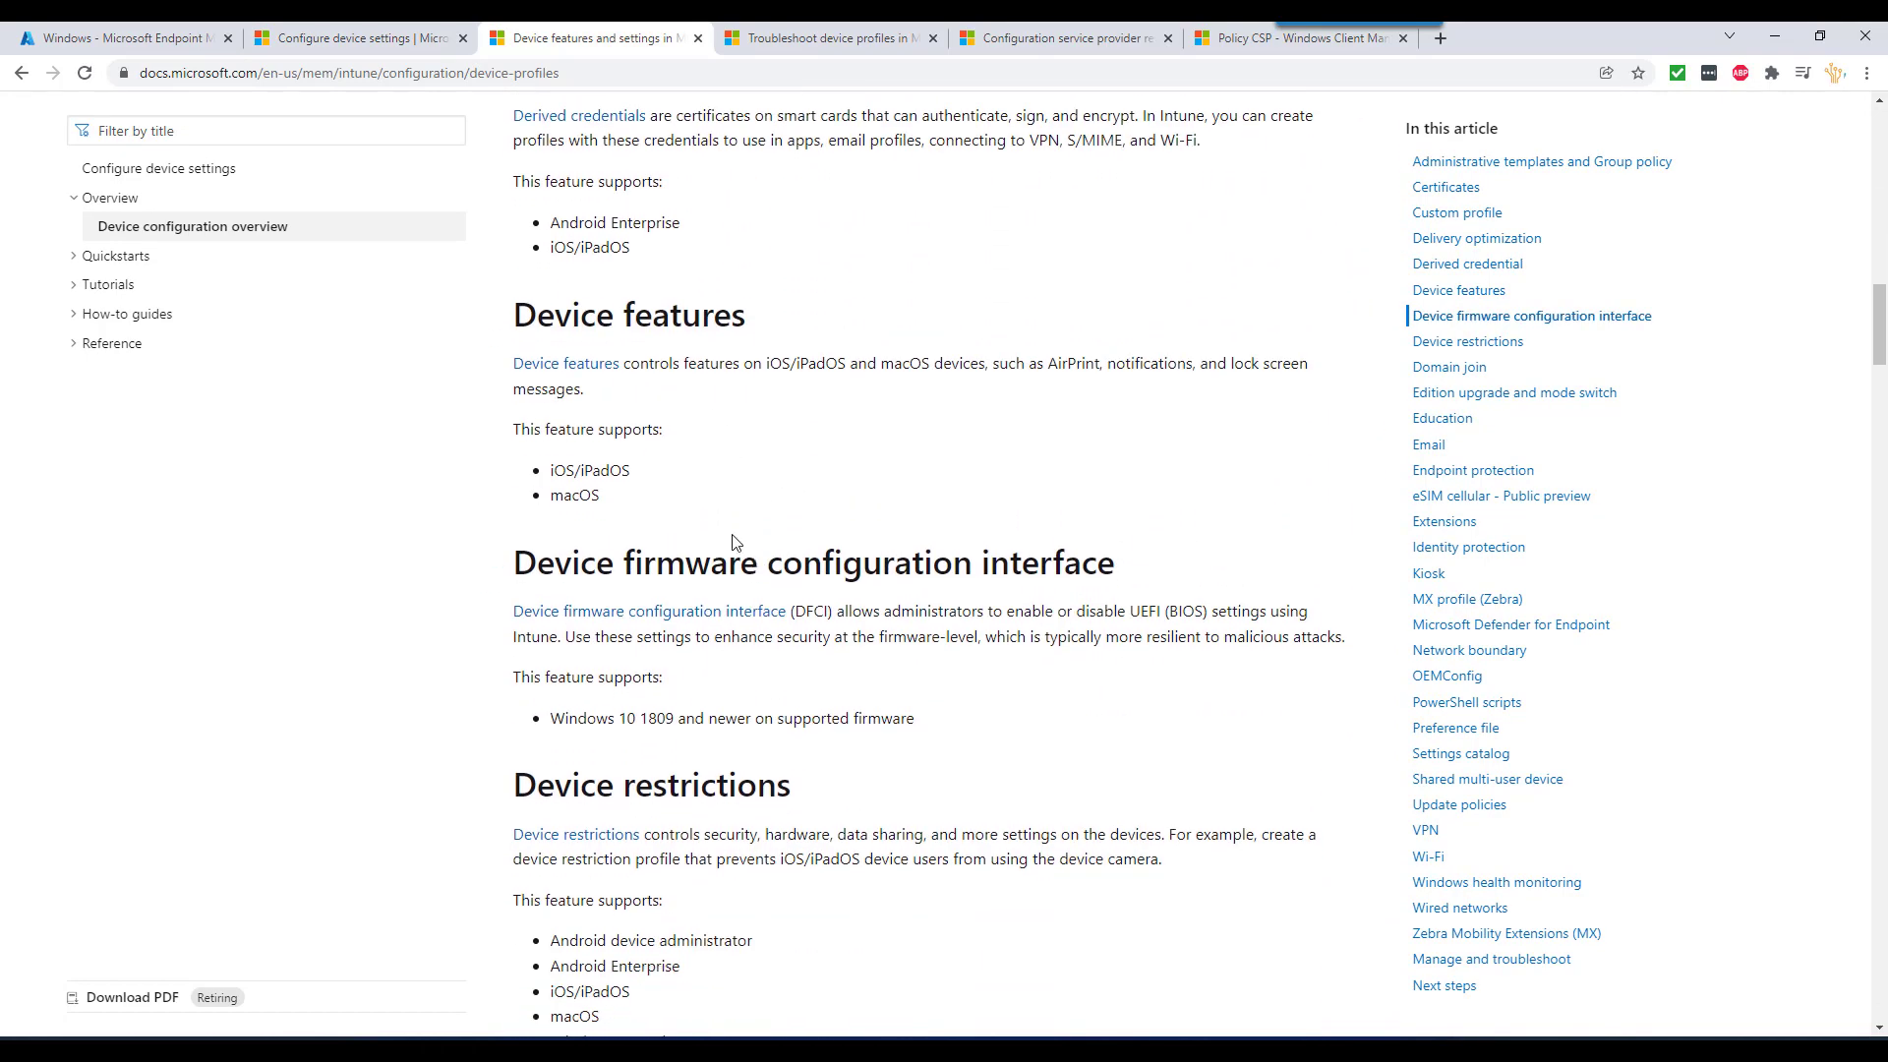
scroll(757, 615, "down", 3)
scroll(763, 620, "down", 18)
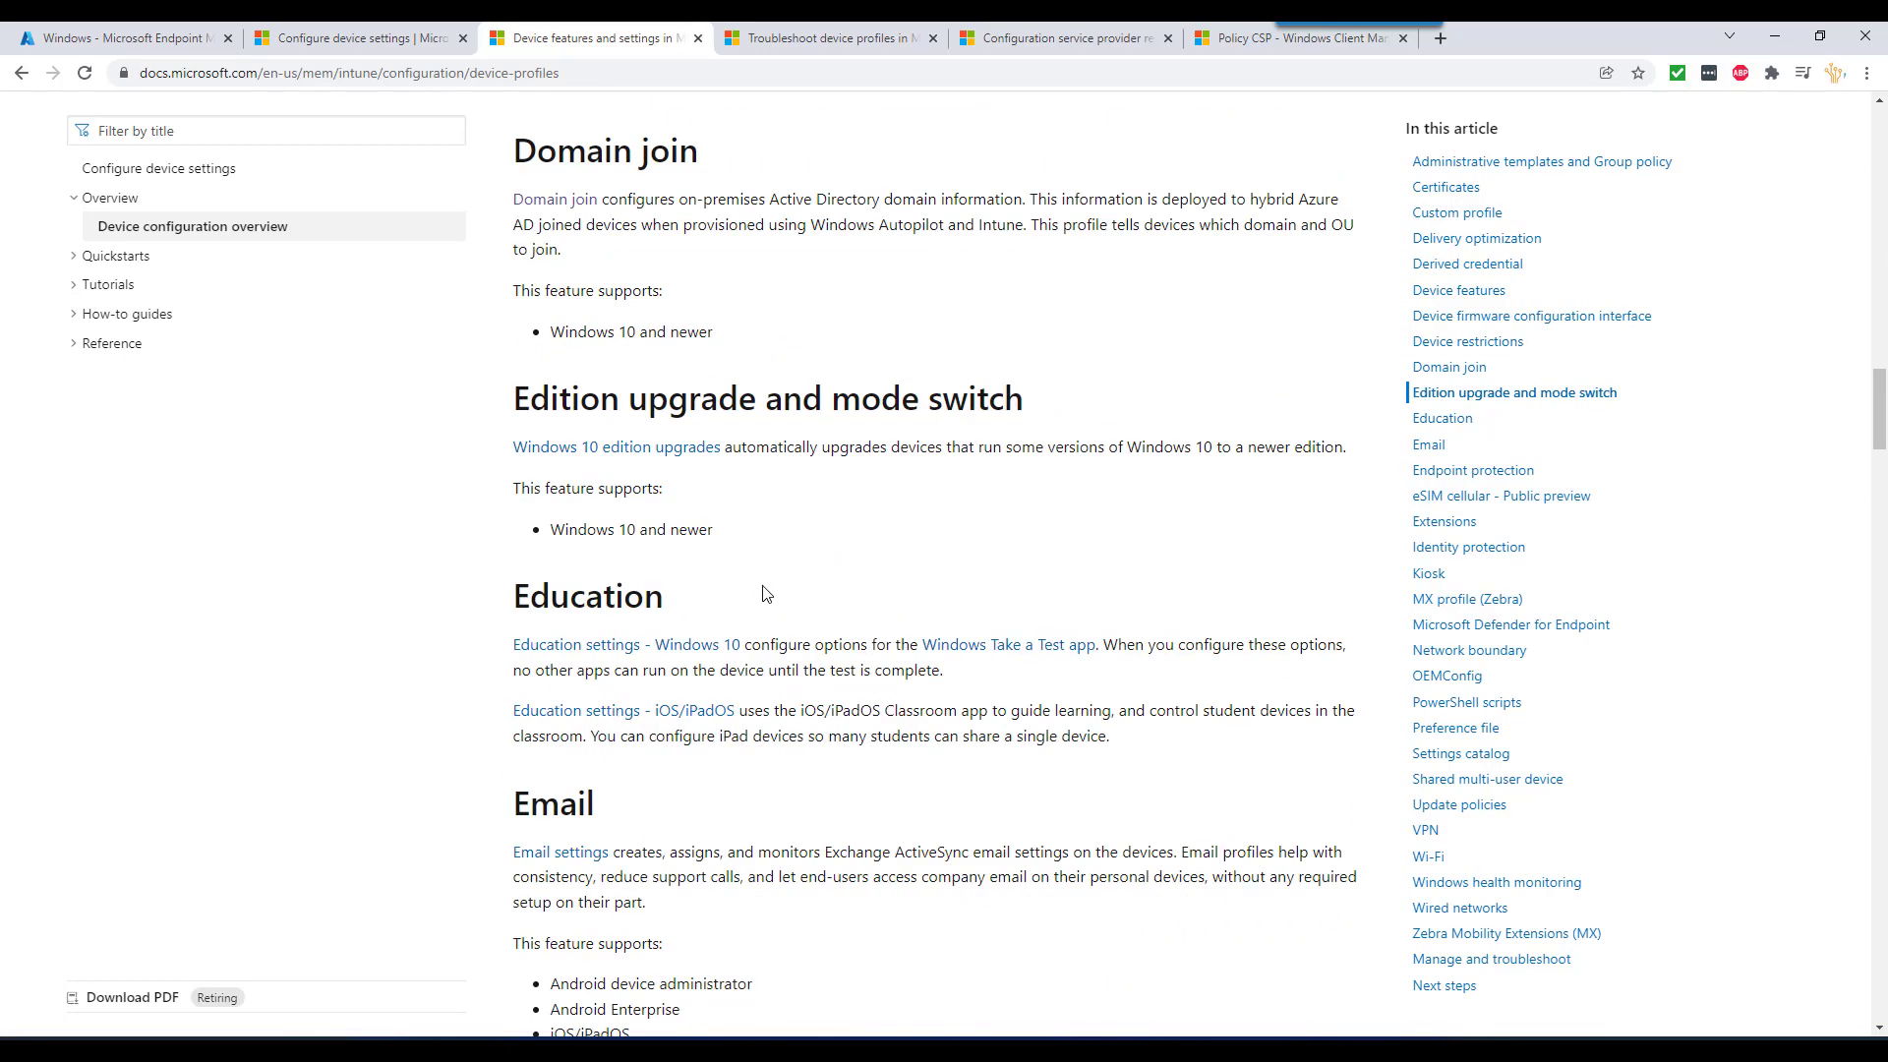
scroll(764, 586, "down", 5)
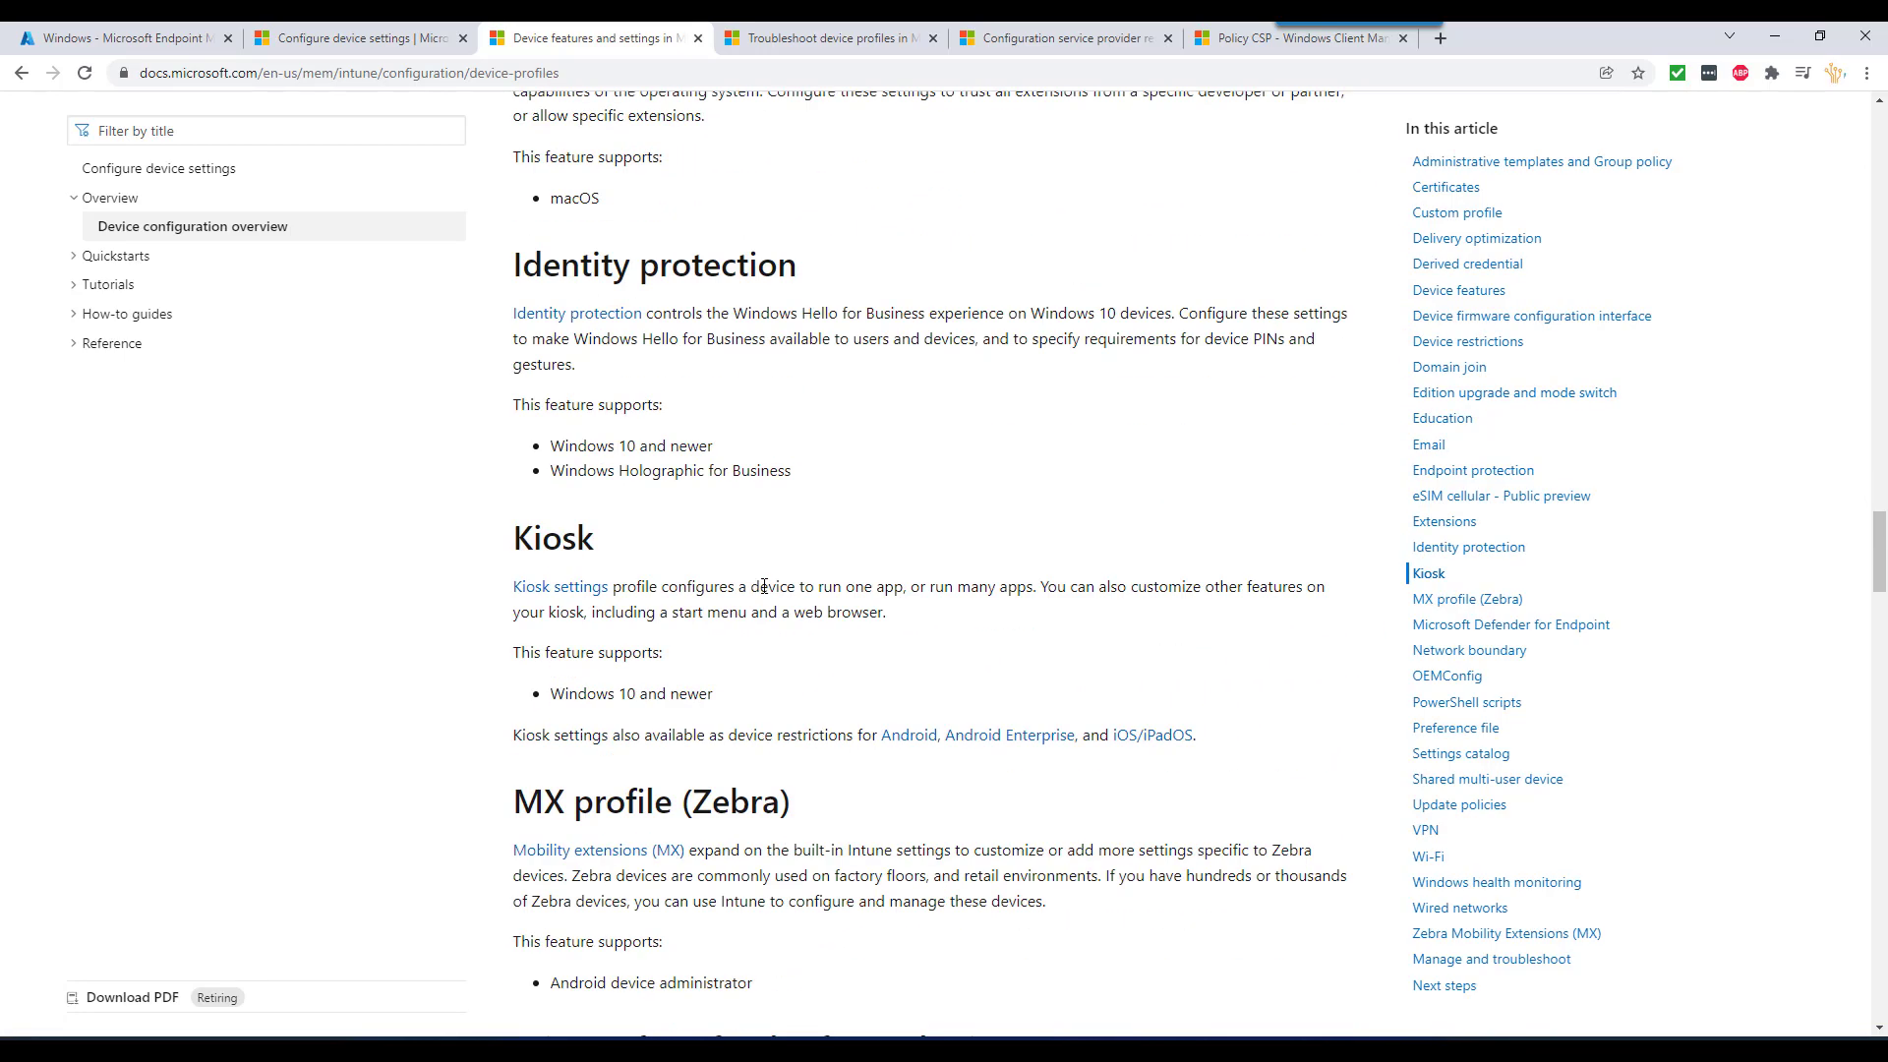
scroll(763, 586, "down", 5)
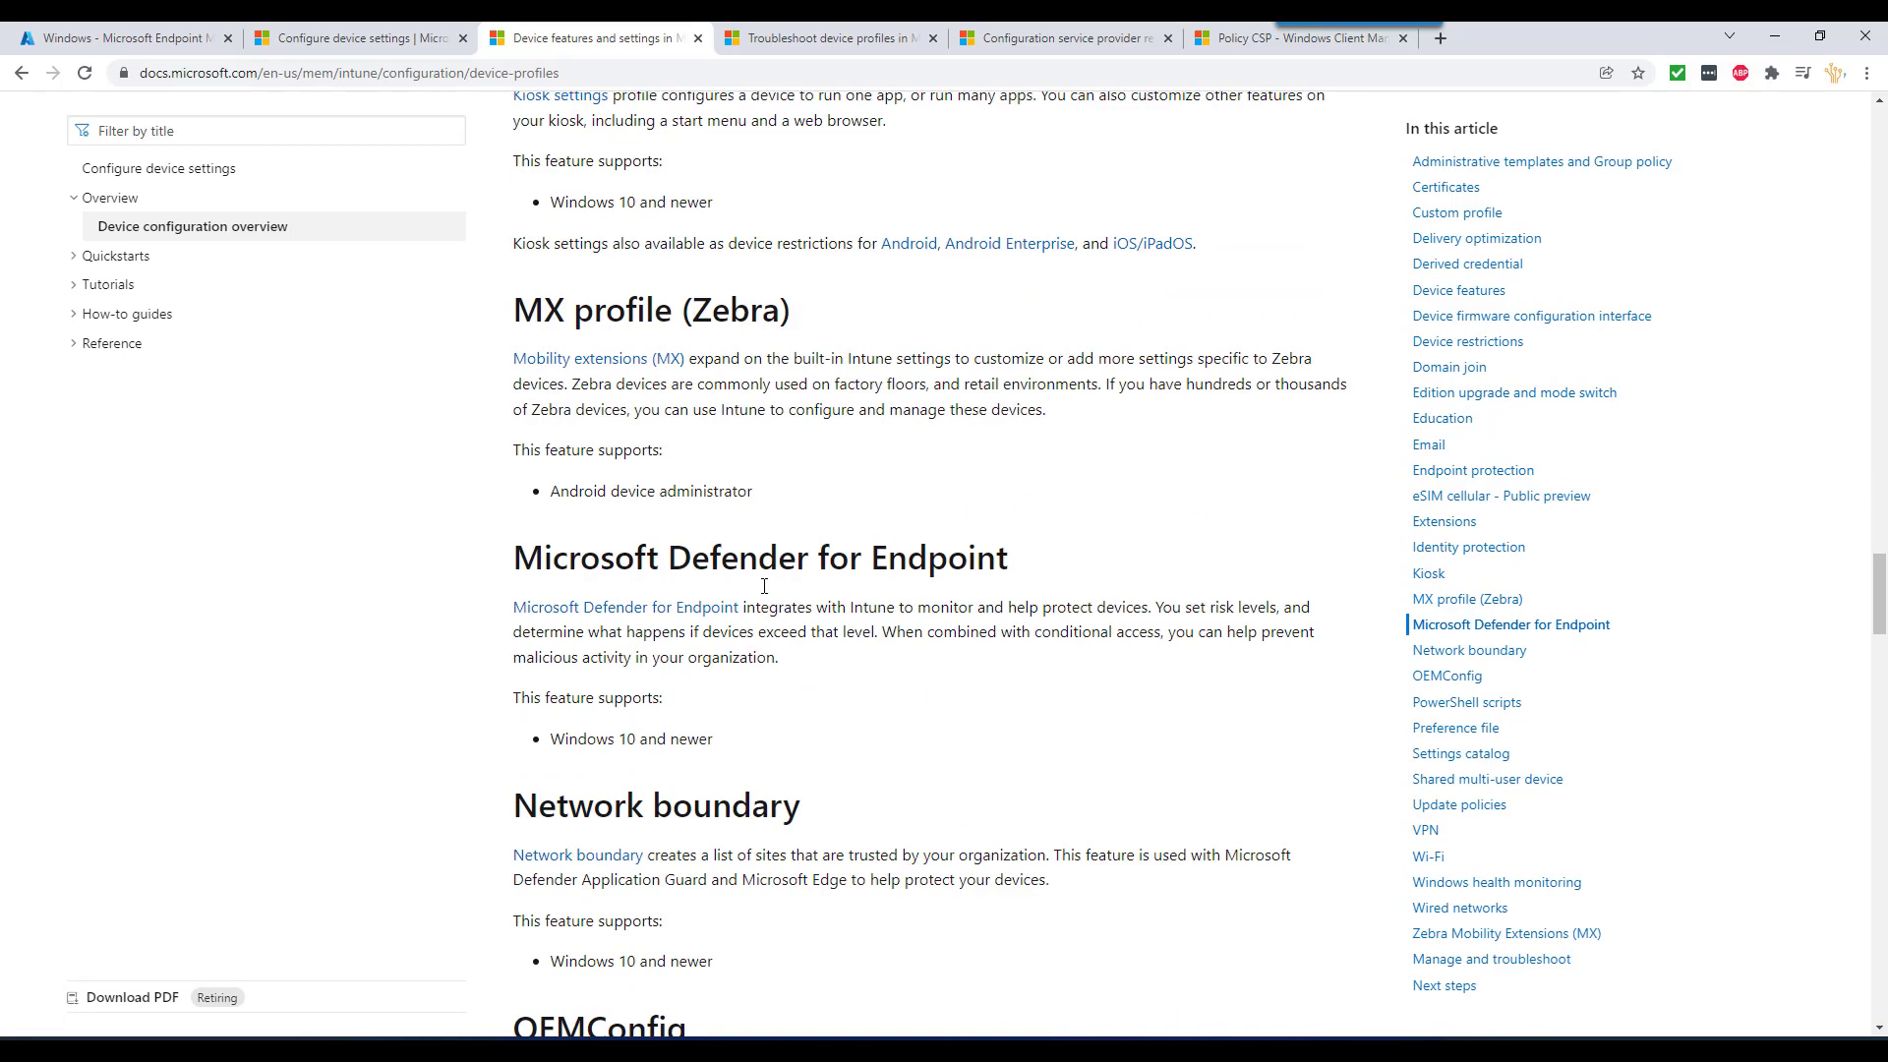
scroll(766, 593, "down", 4)
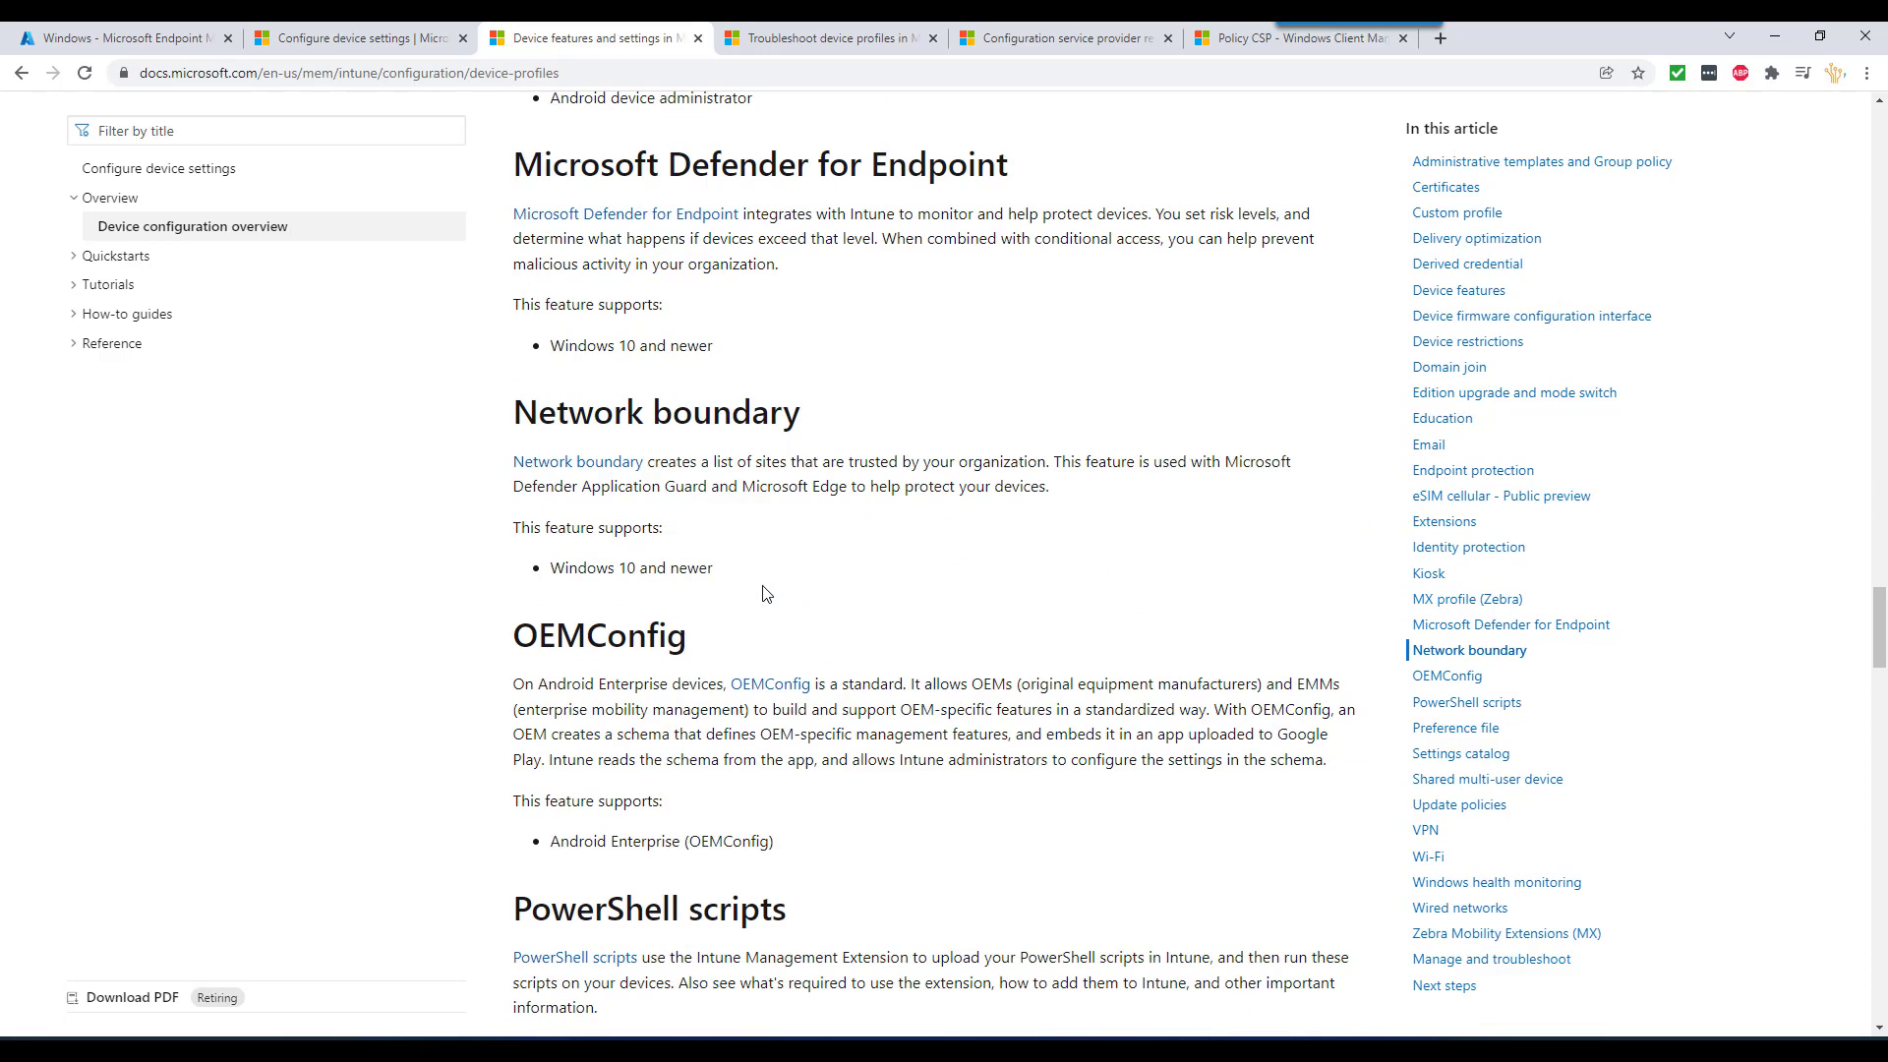
- Bring the Configuration Manager virtual machine window to the front
scroll(766, 593, "up", 20)
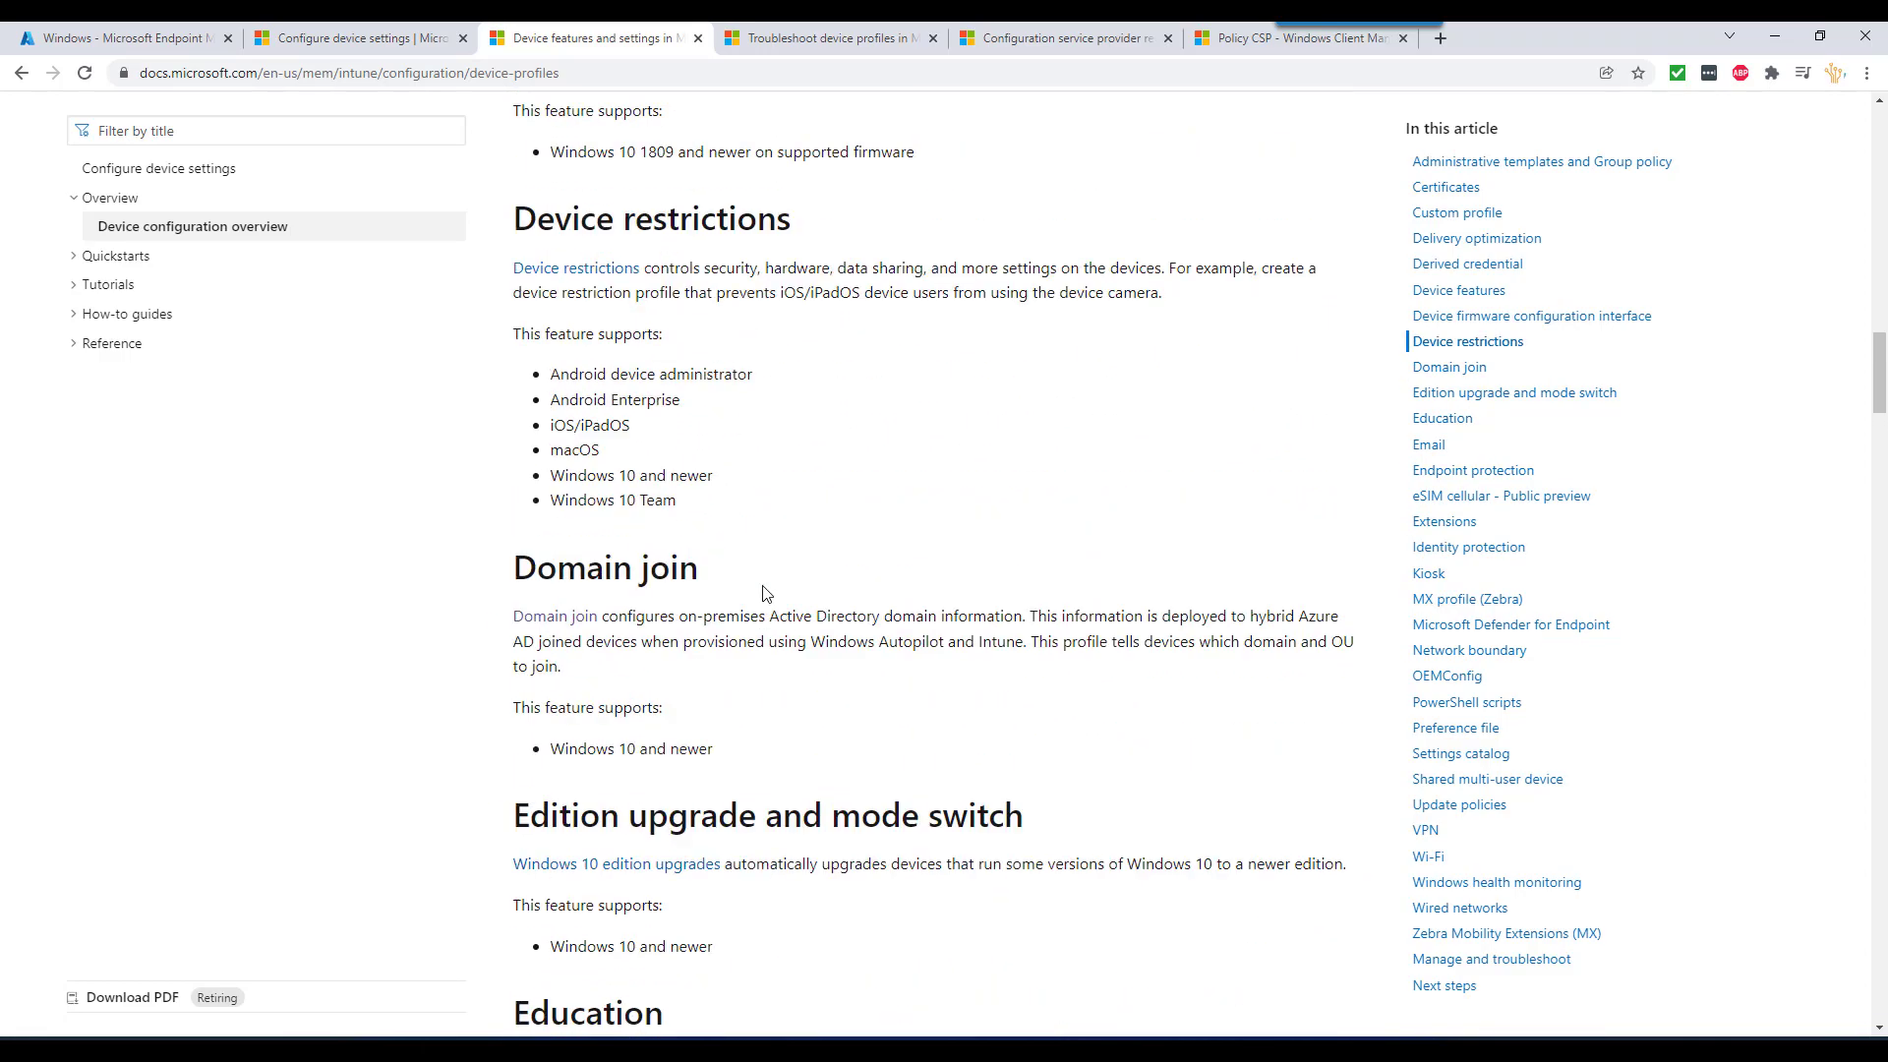
scroll(766, 593, "up", 8)
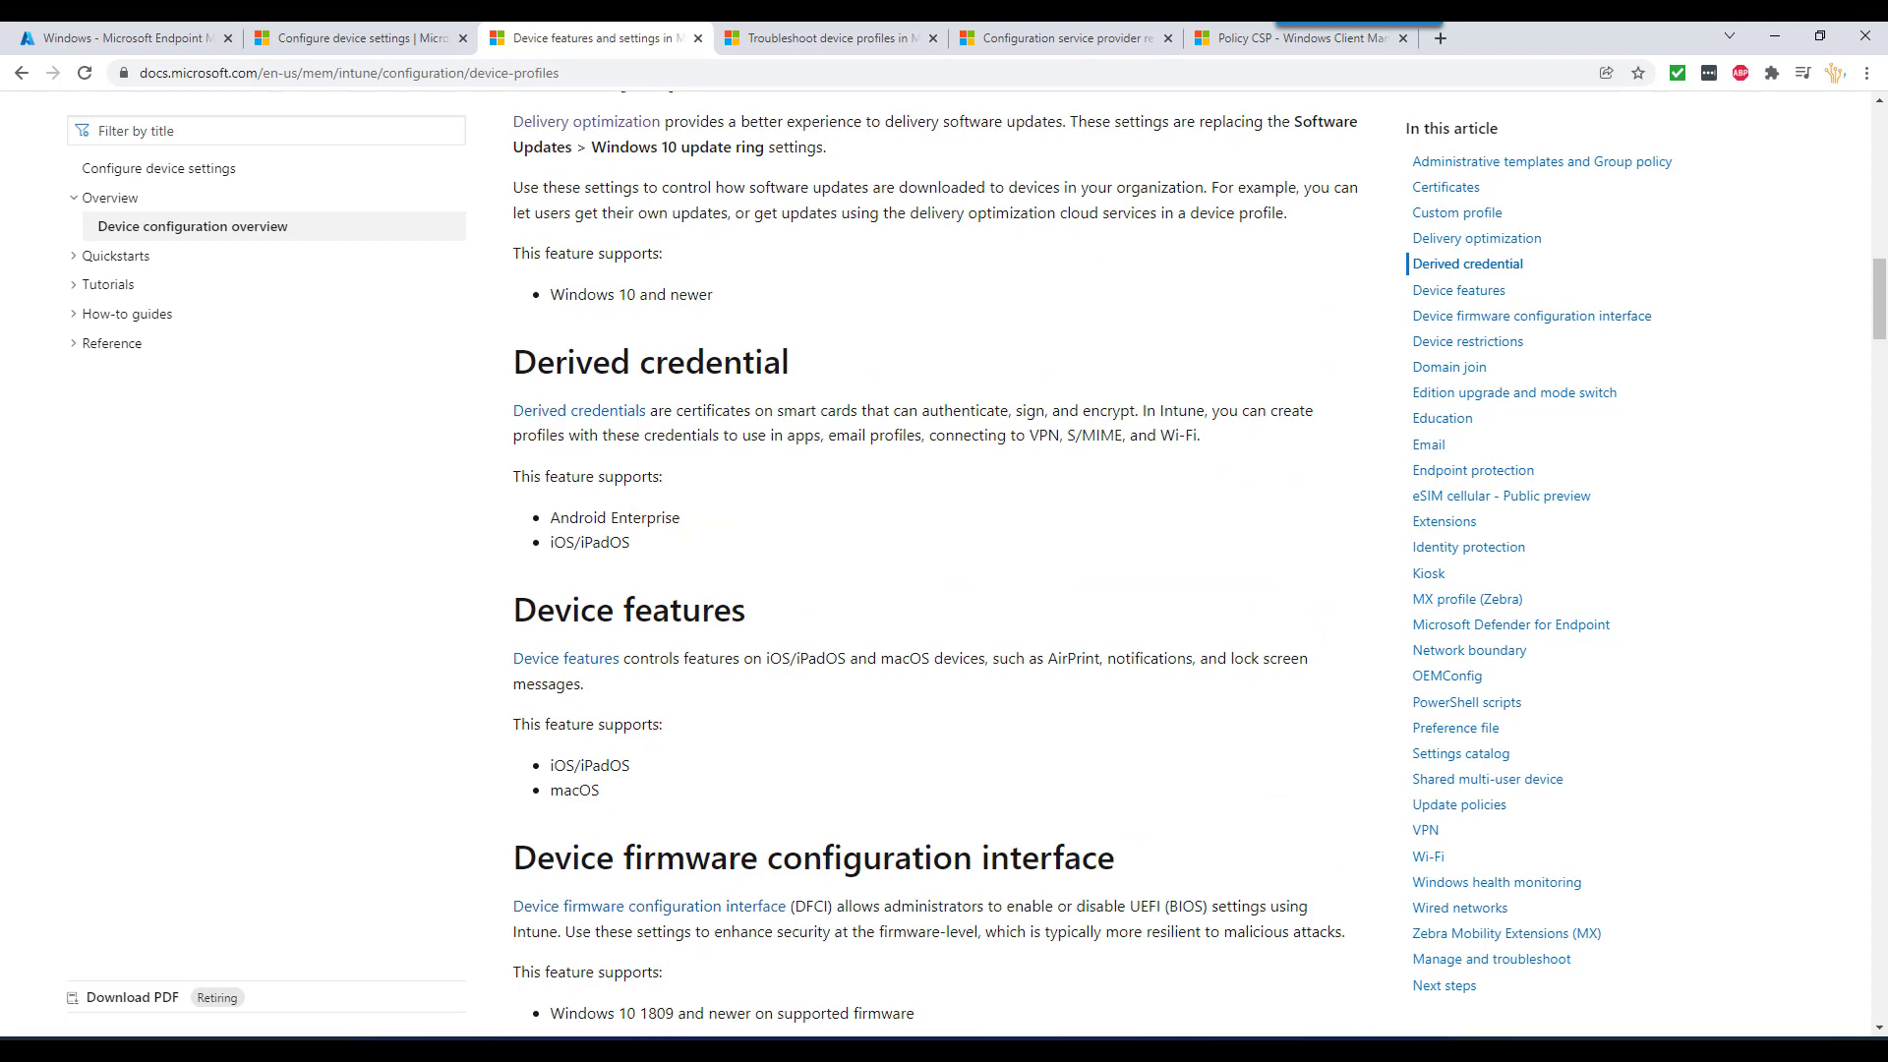
mouse_move(1292, 1050)
left_click(1132, 978)
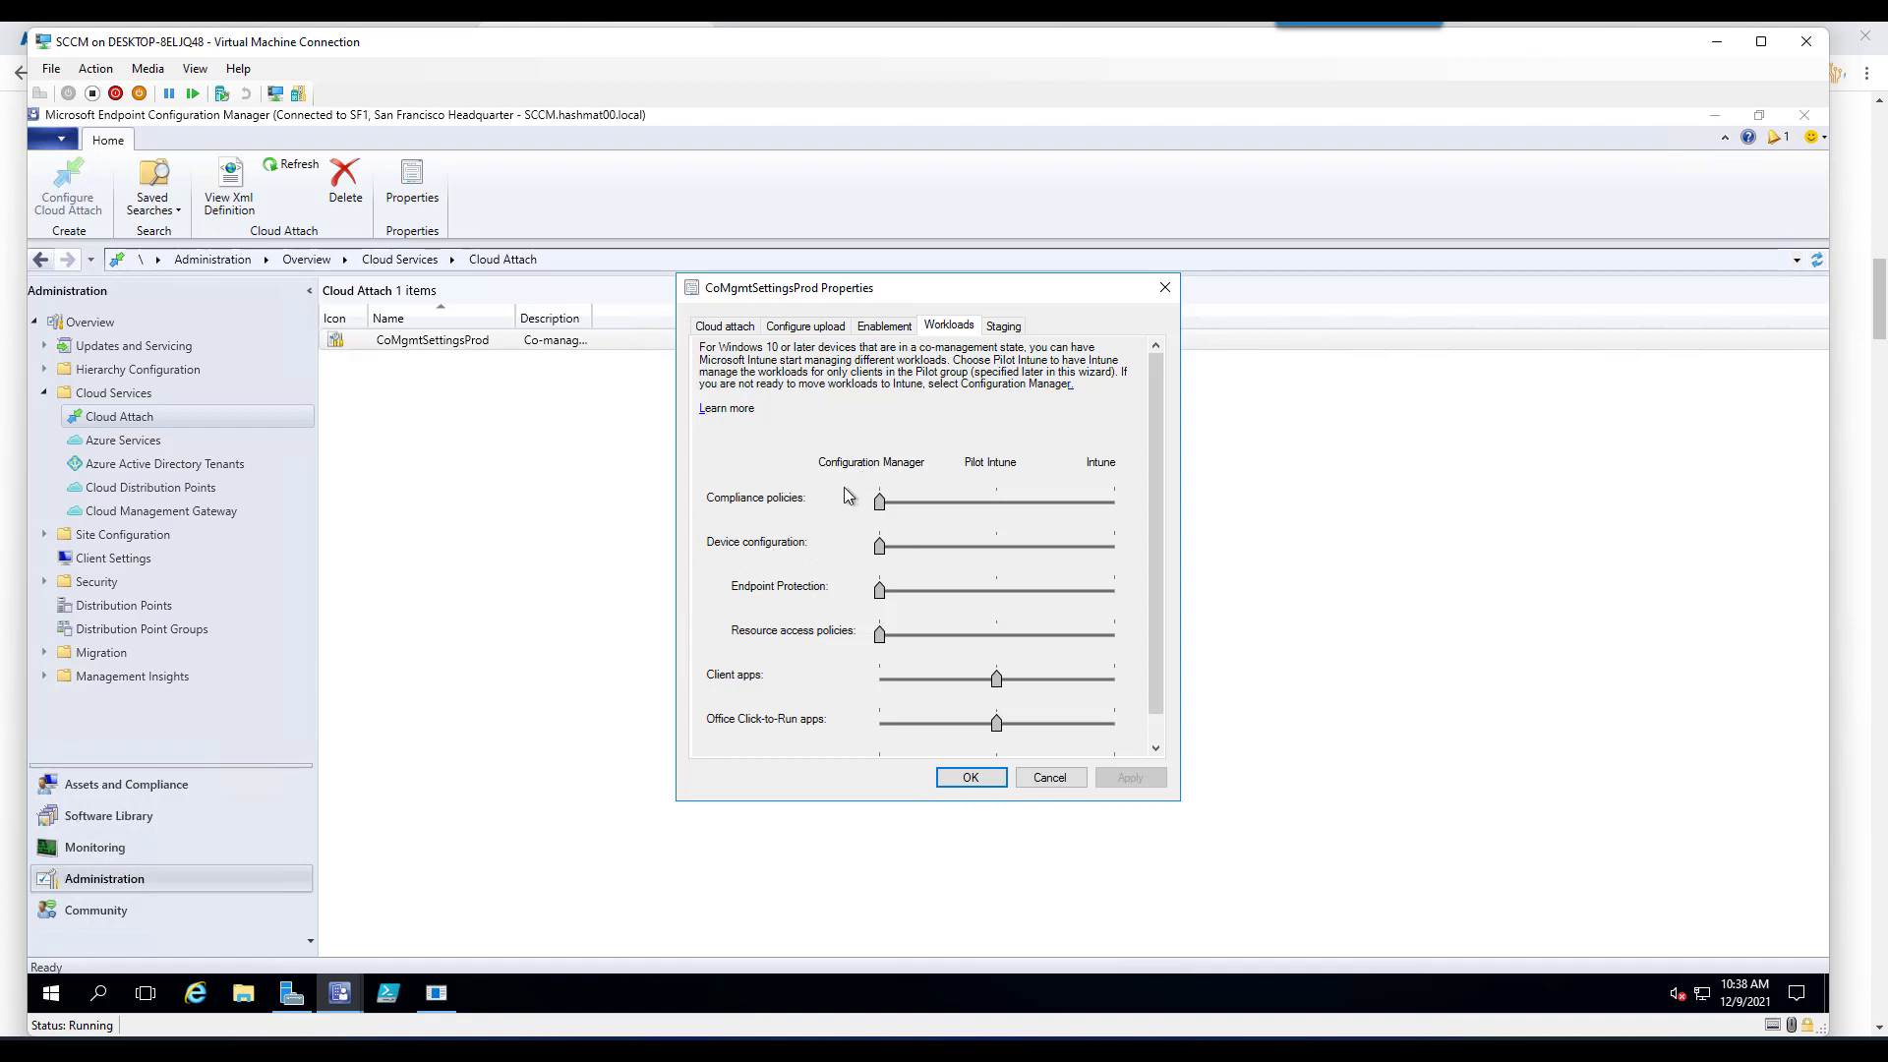
- Move the Device configuration workload to Pilot Intune and show the Staging pilot collection settings
scroll(831, 688, "down", 1)
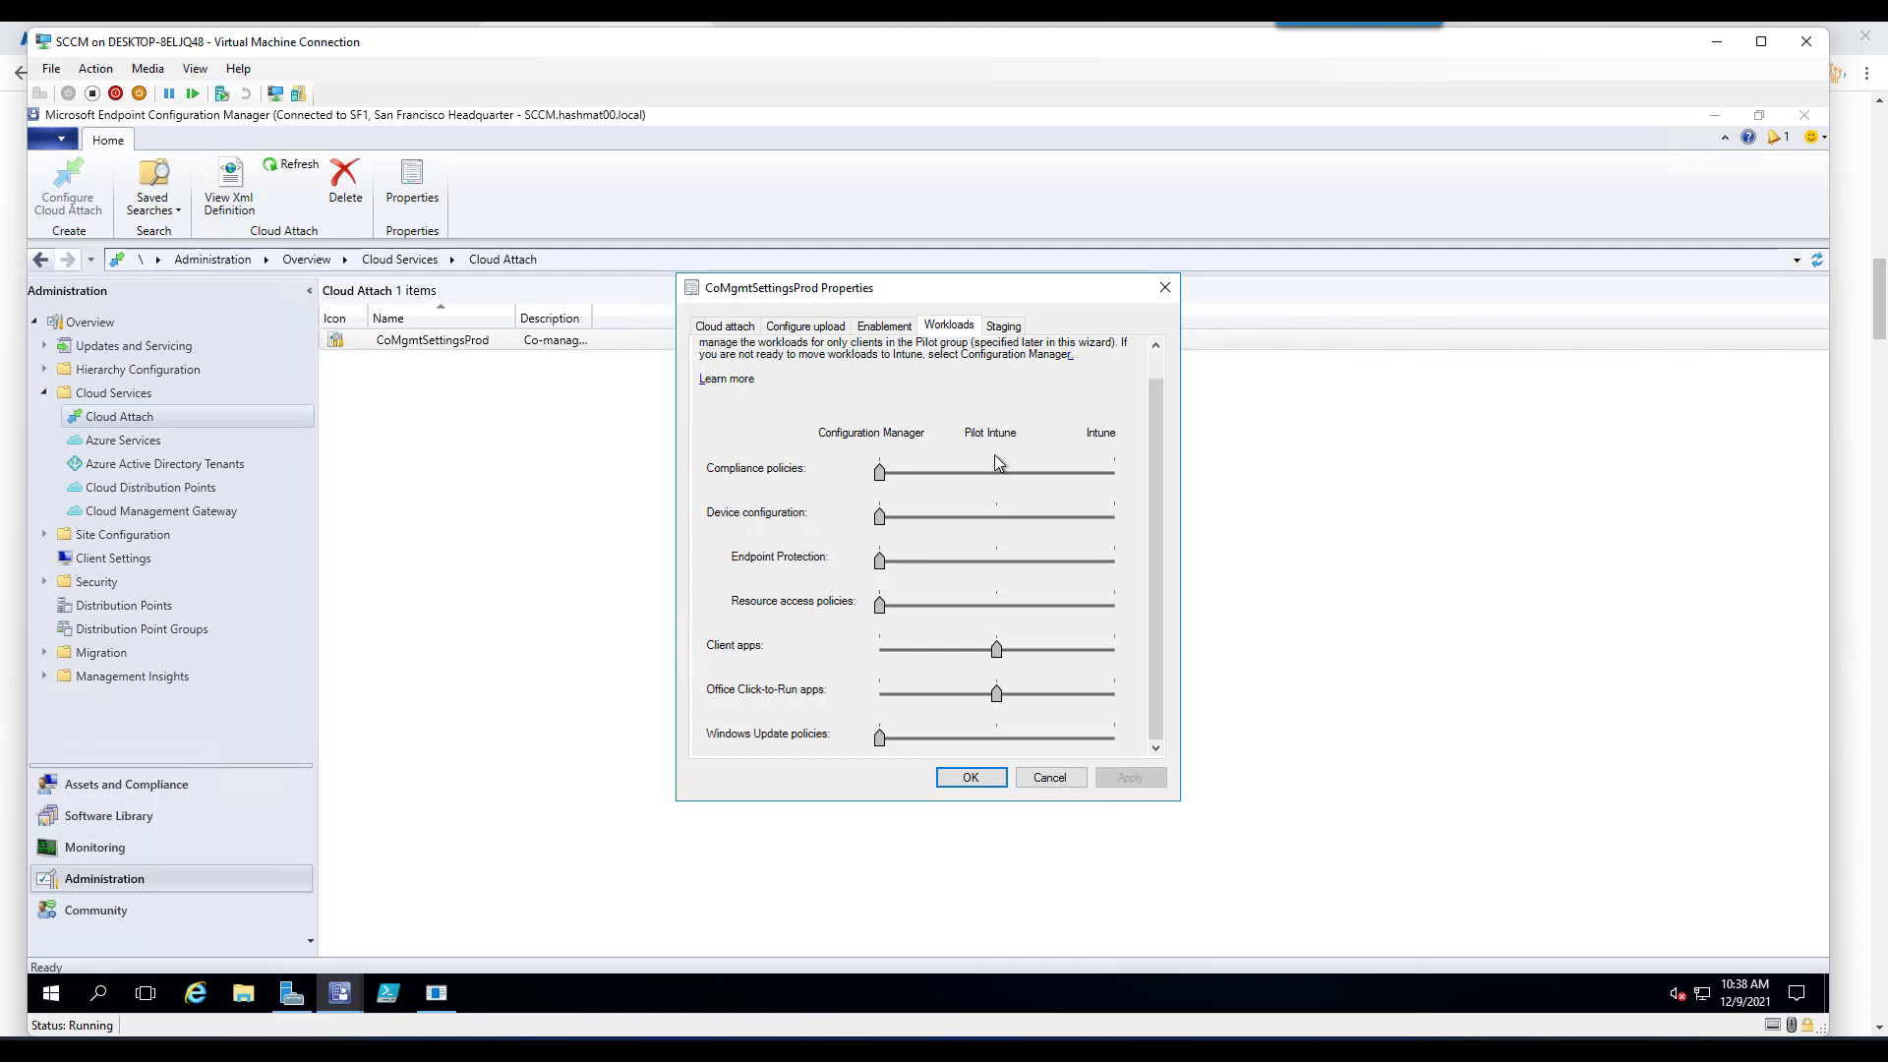
scroll(863, 557, "up", 1)
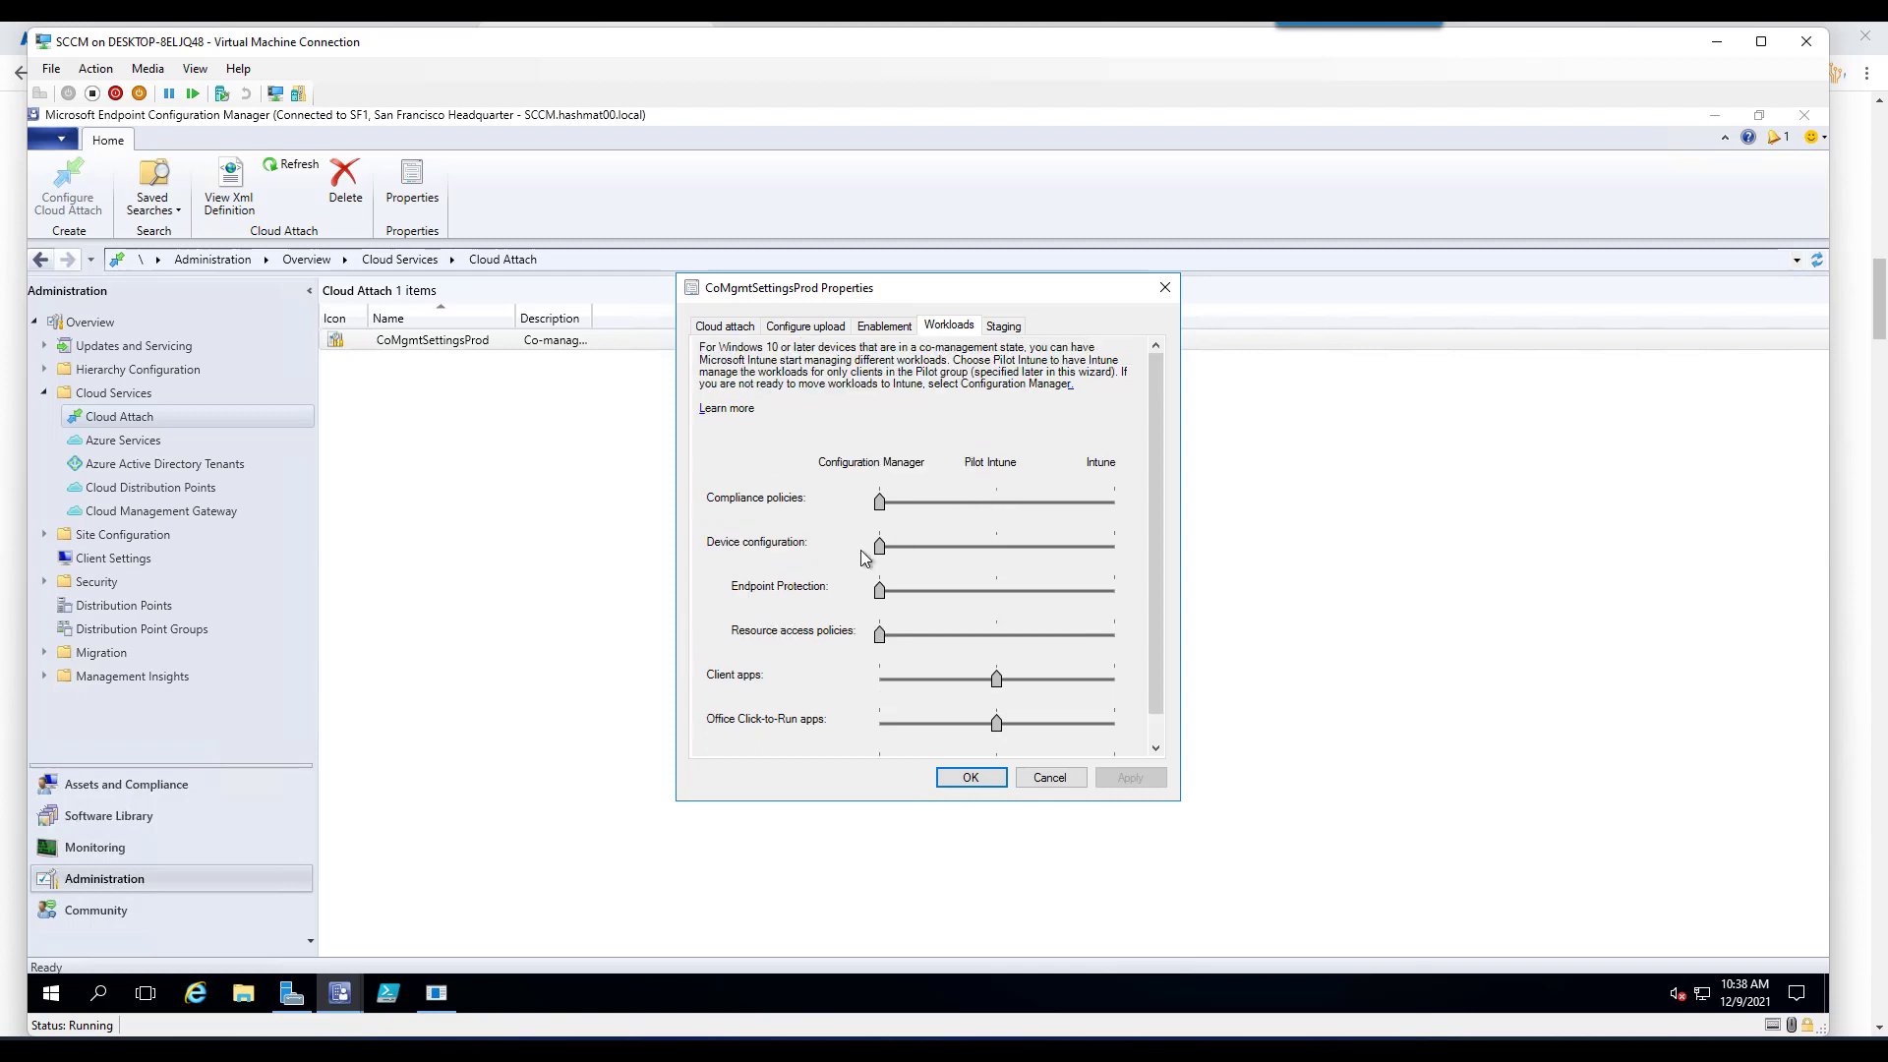
left_click(993, 546)
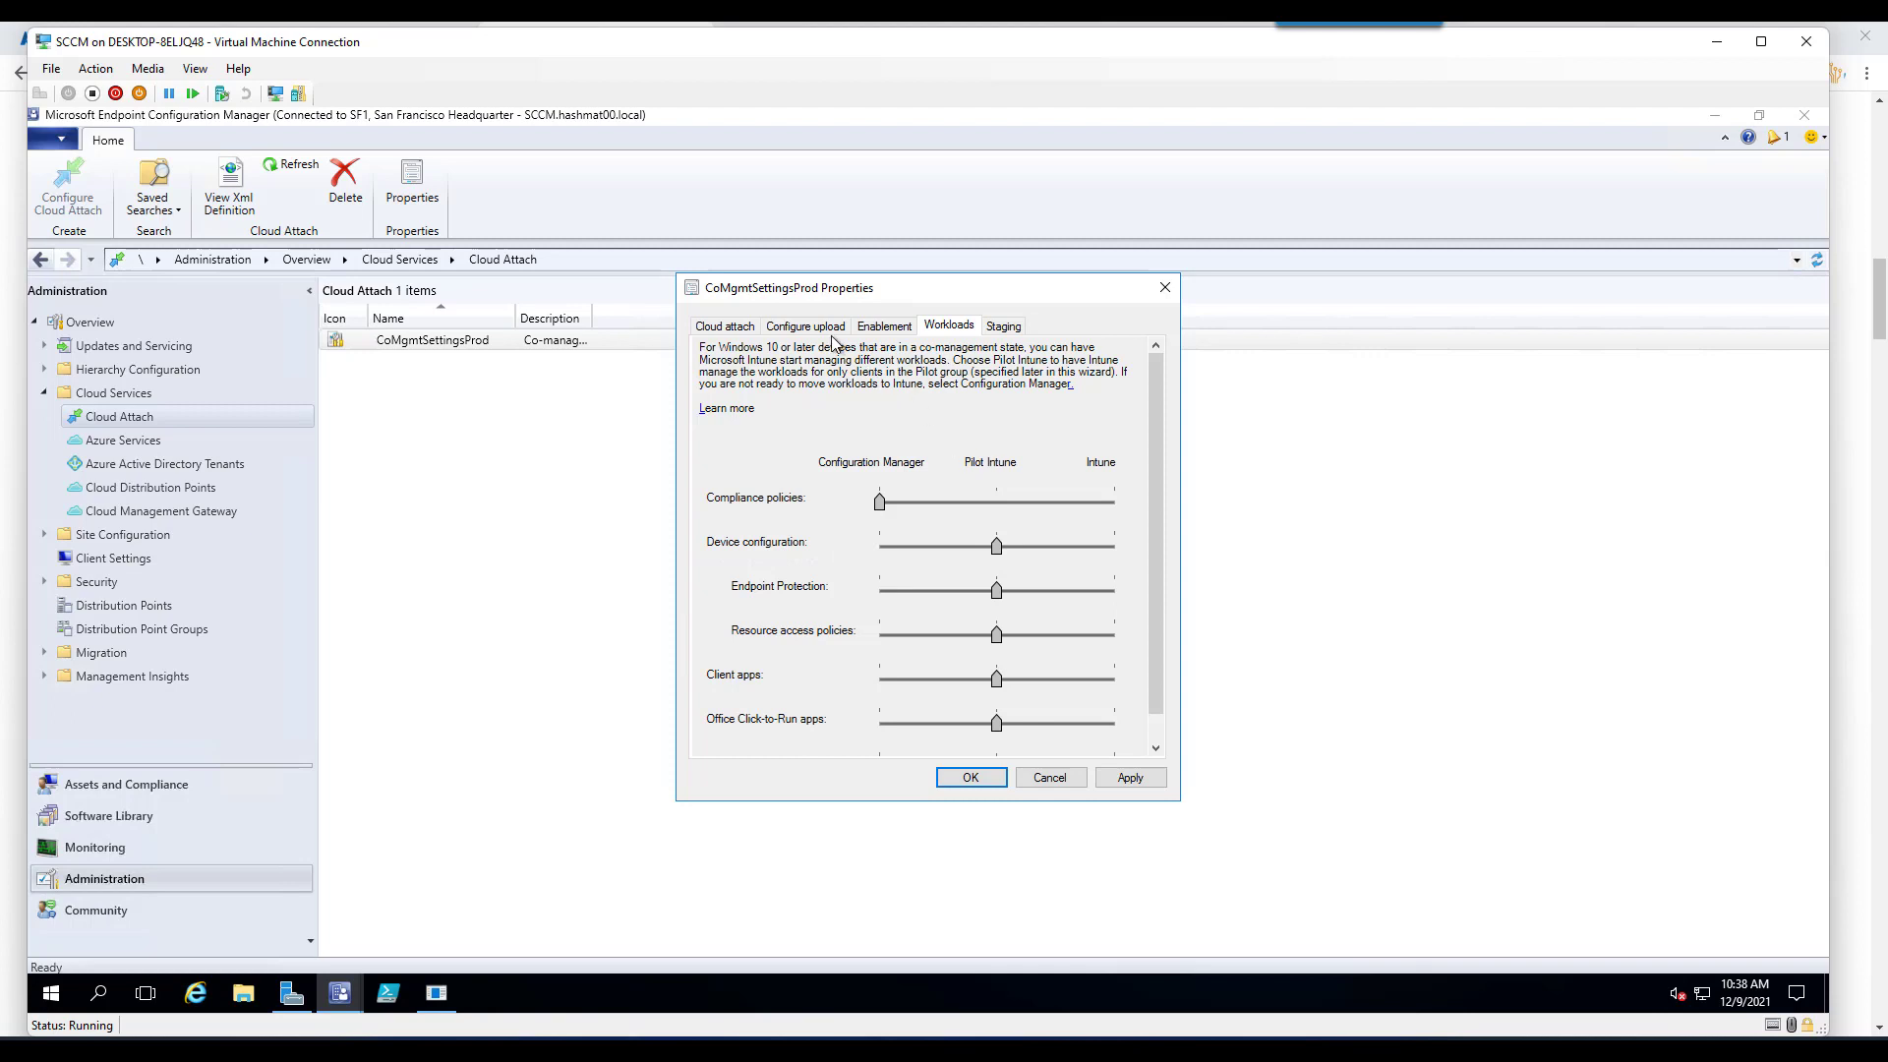
left_click(992, 331)
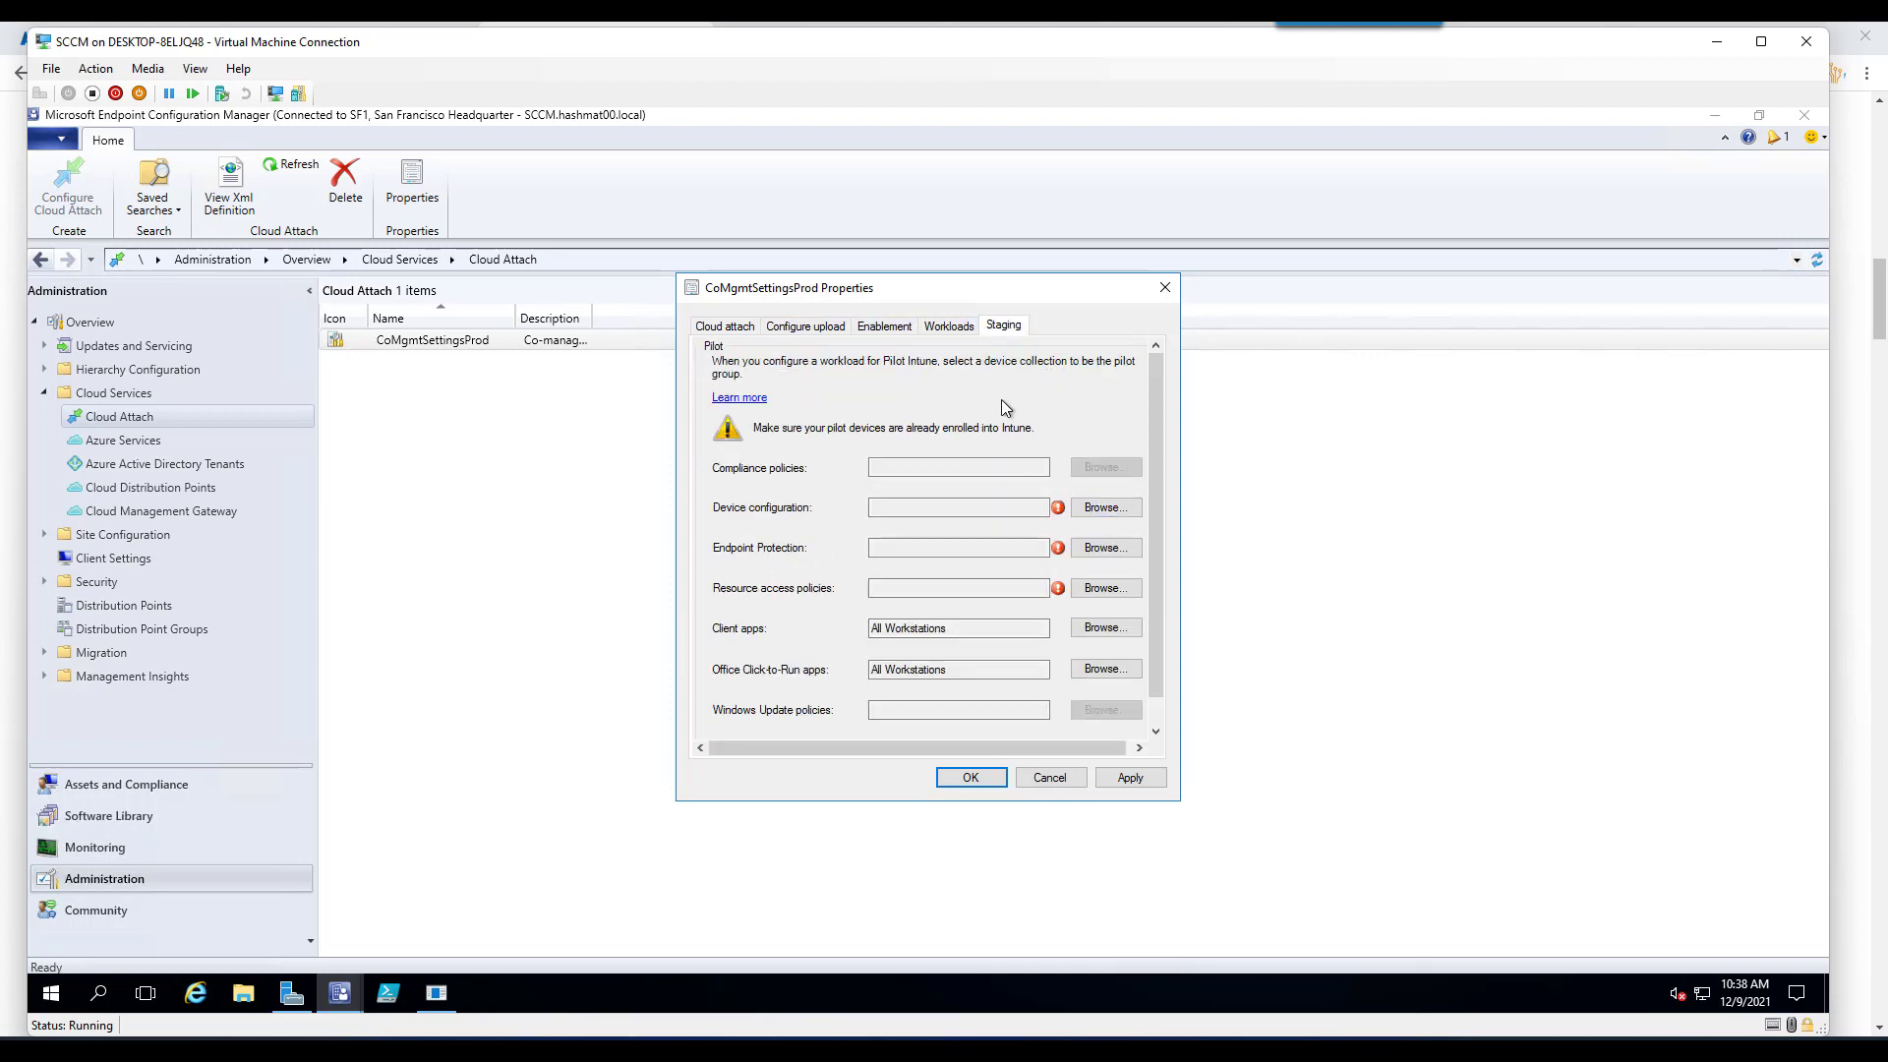
- Set Patches > All Workstations as pilot collection for Device configuration and Endpoint Protection
left_click(1103, 506)
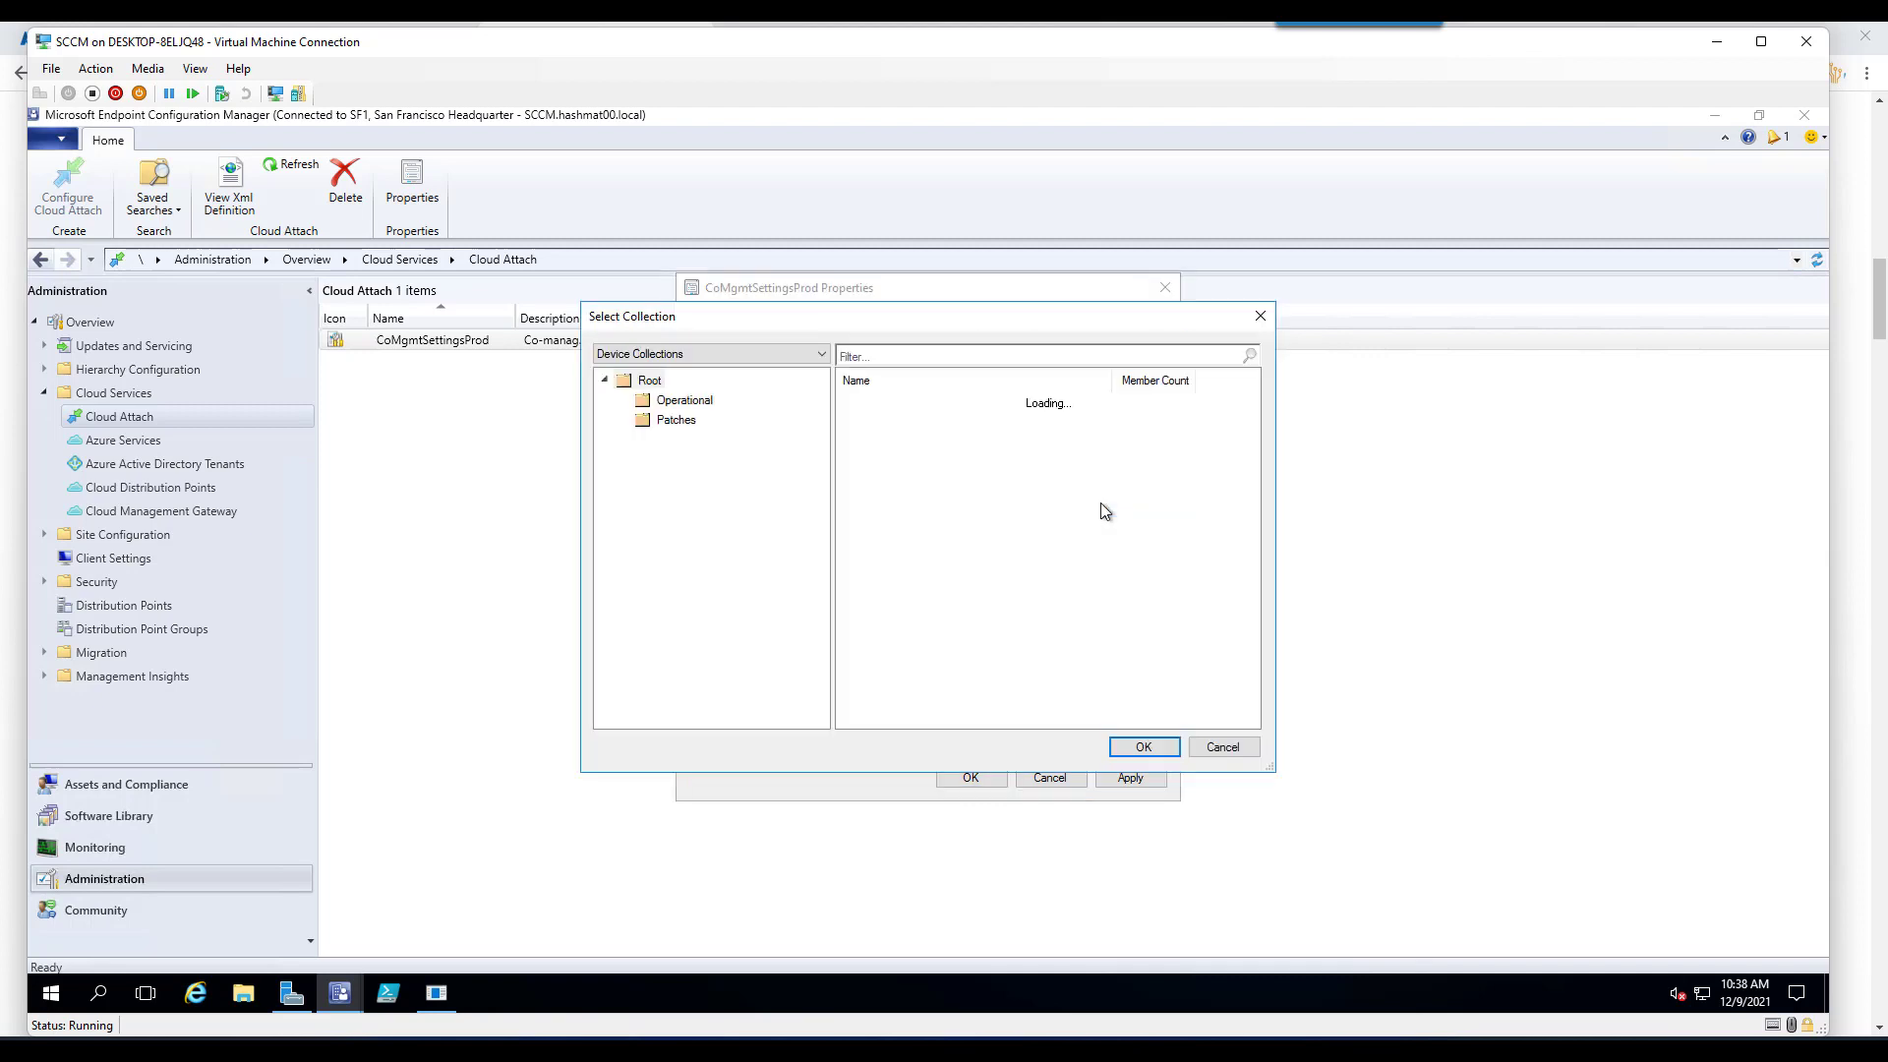
left_click(679, 421)
double_click(909, 469)
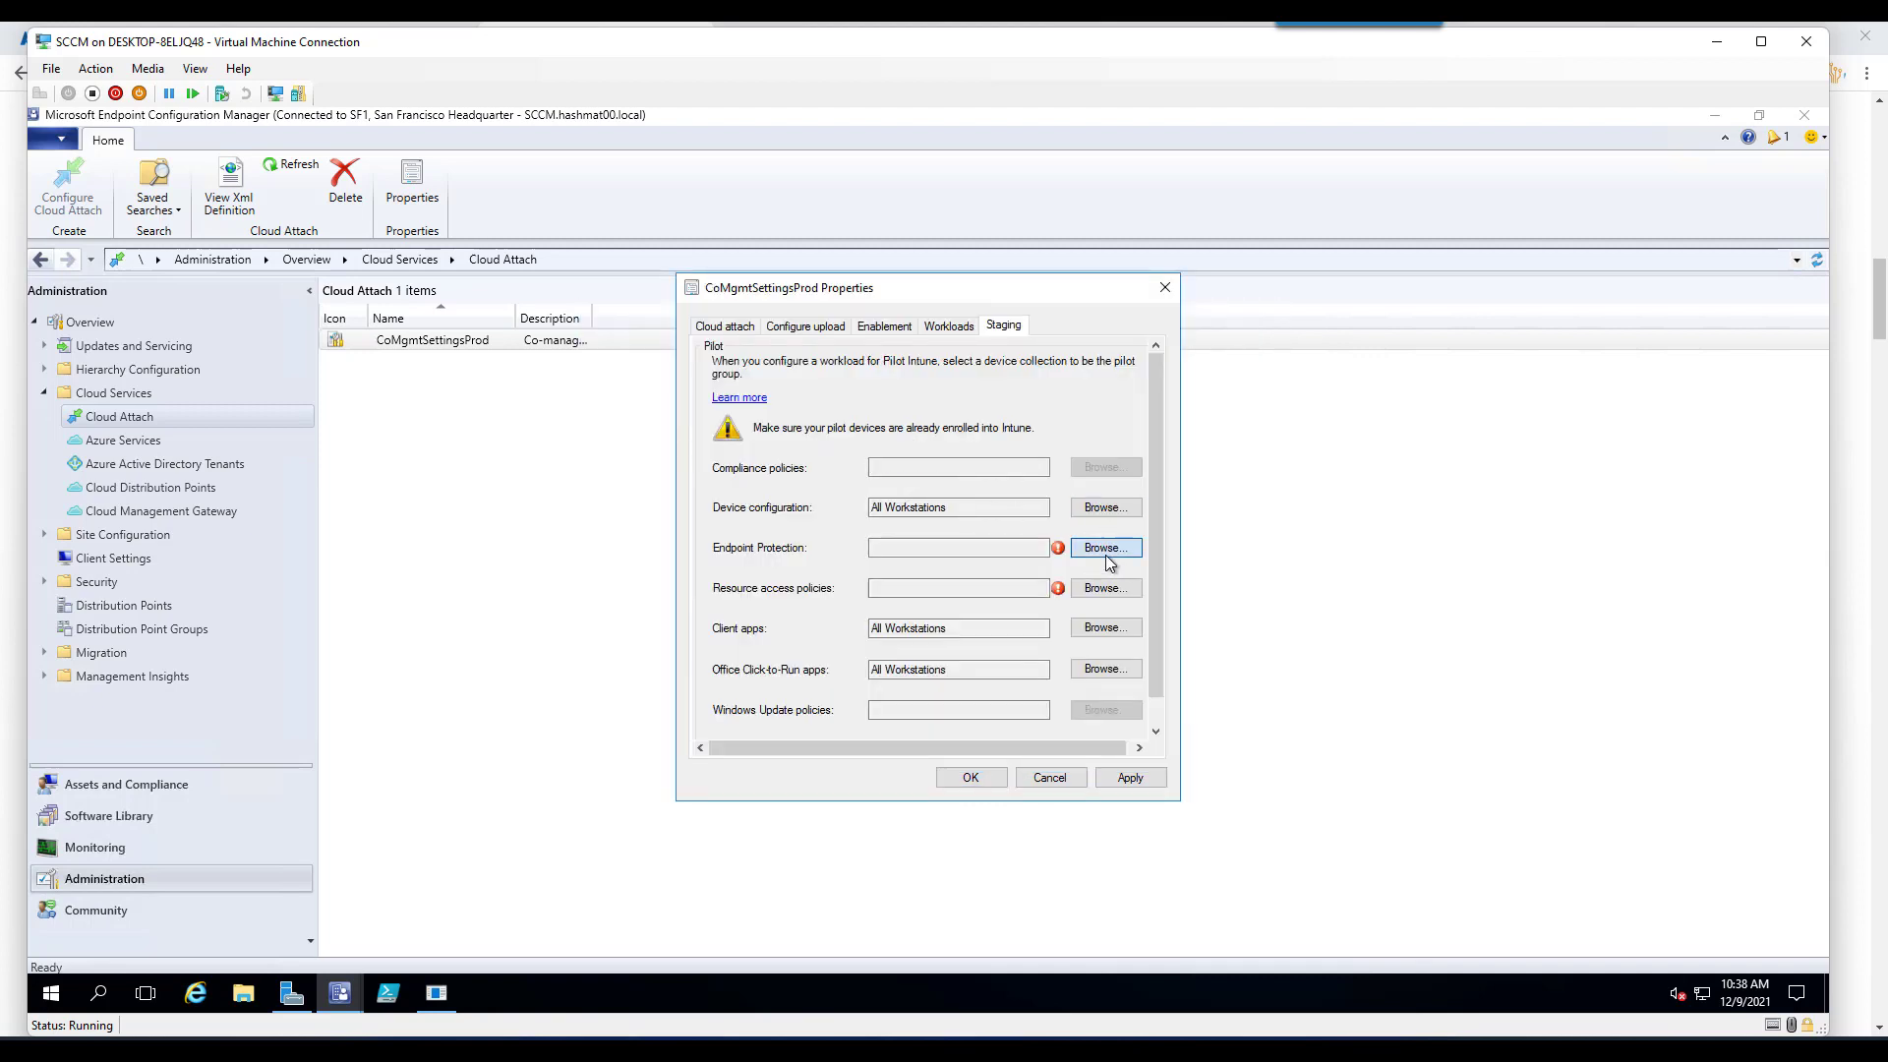
left_click(1107, 557)
left_click(688, 423)
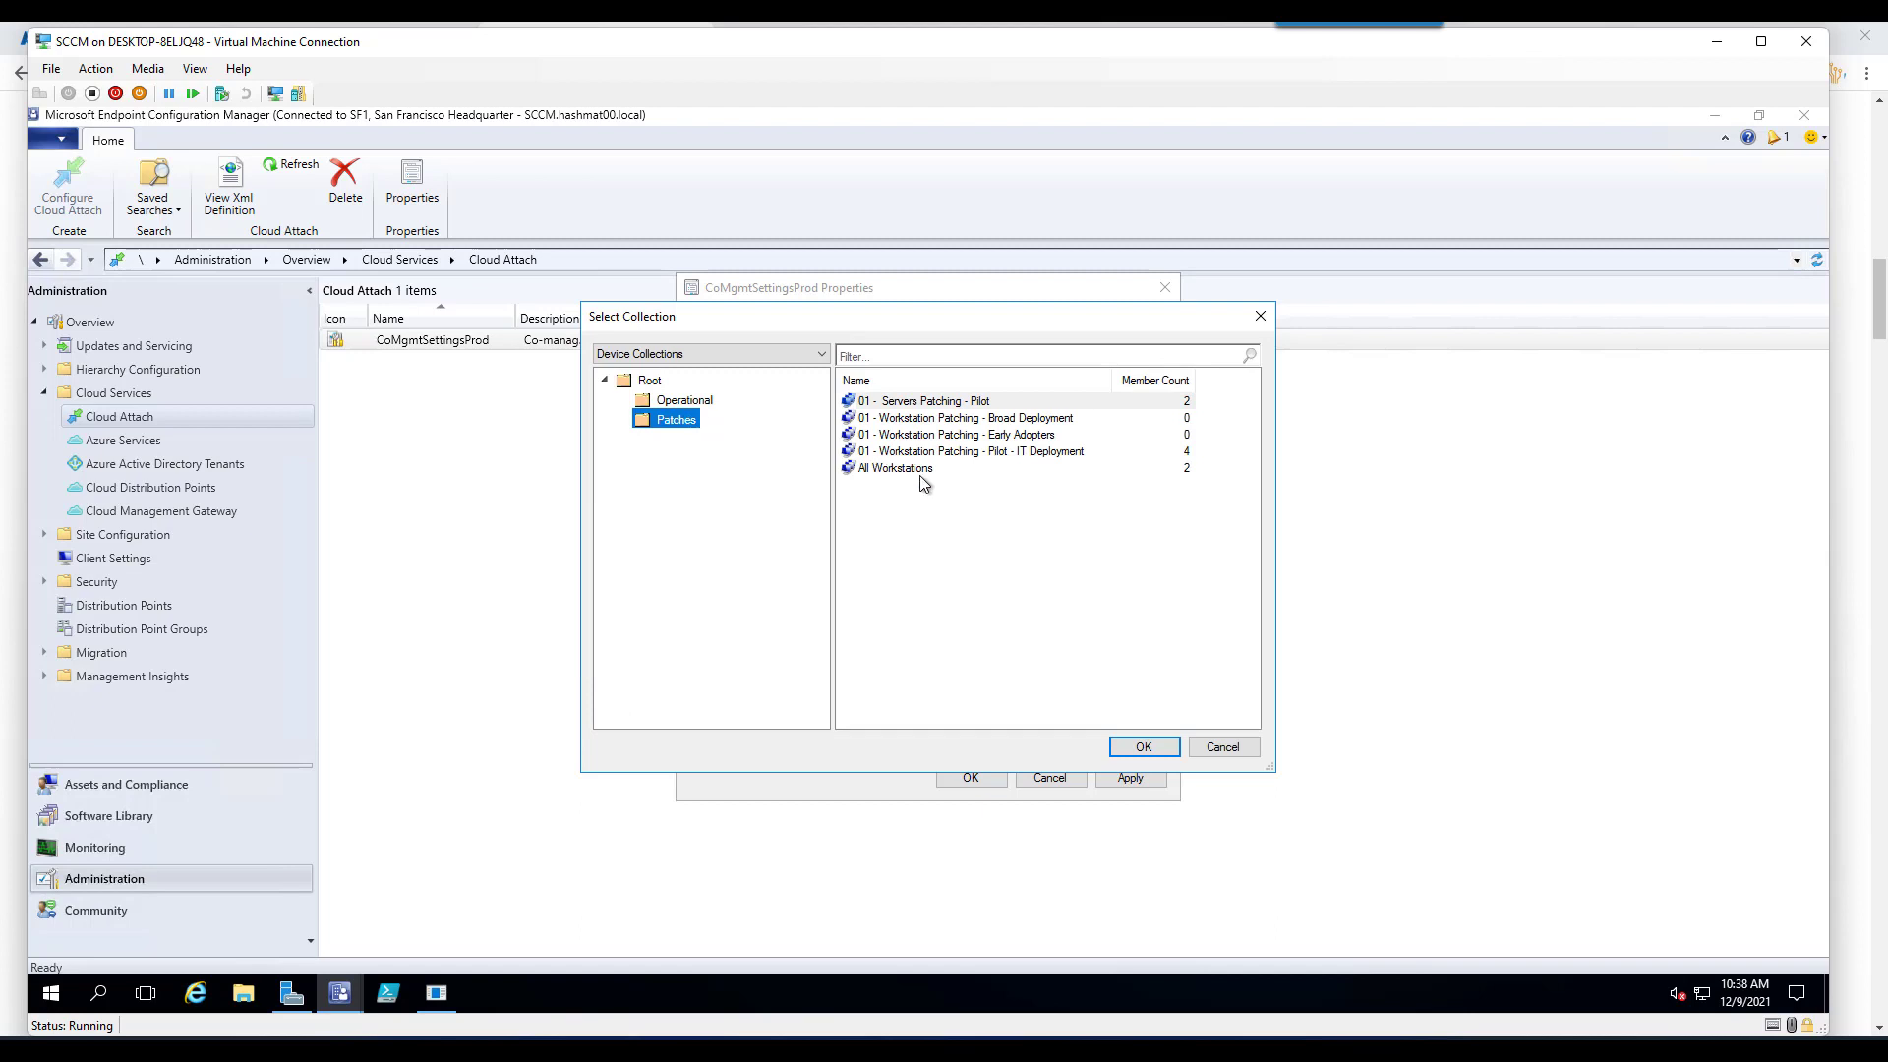
double_click(920, 470)
- Set All Workstations for Resource access policies, apply the changes, and minimize the VM
left_click(1110, 597)
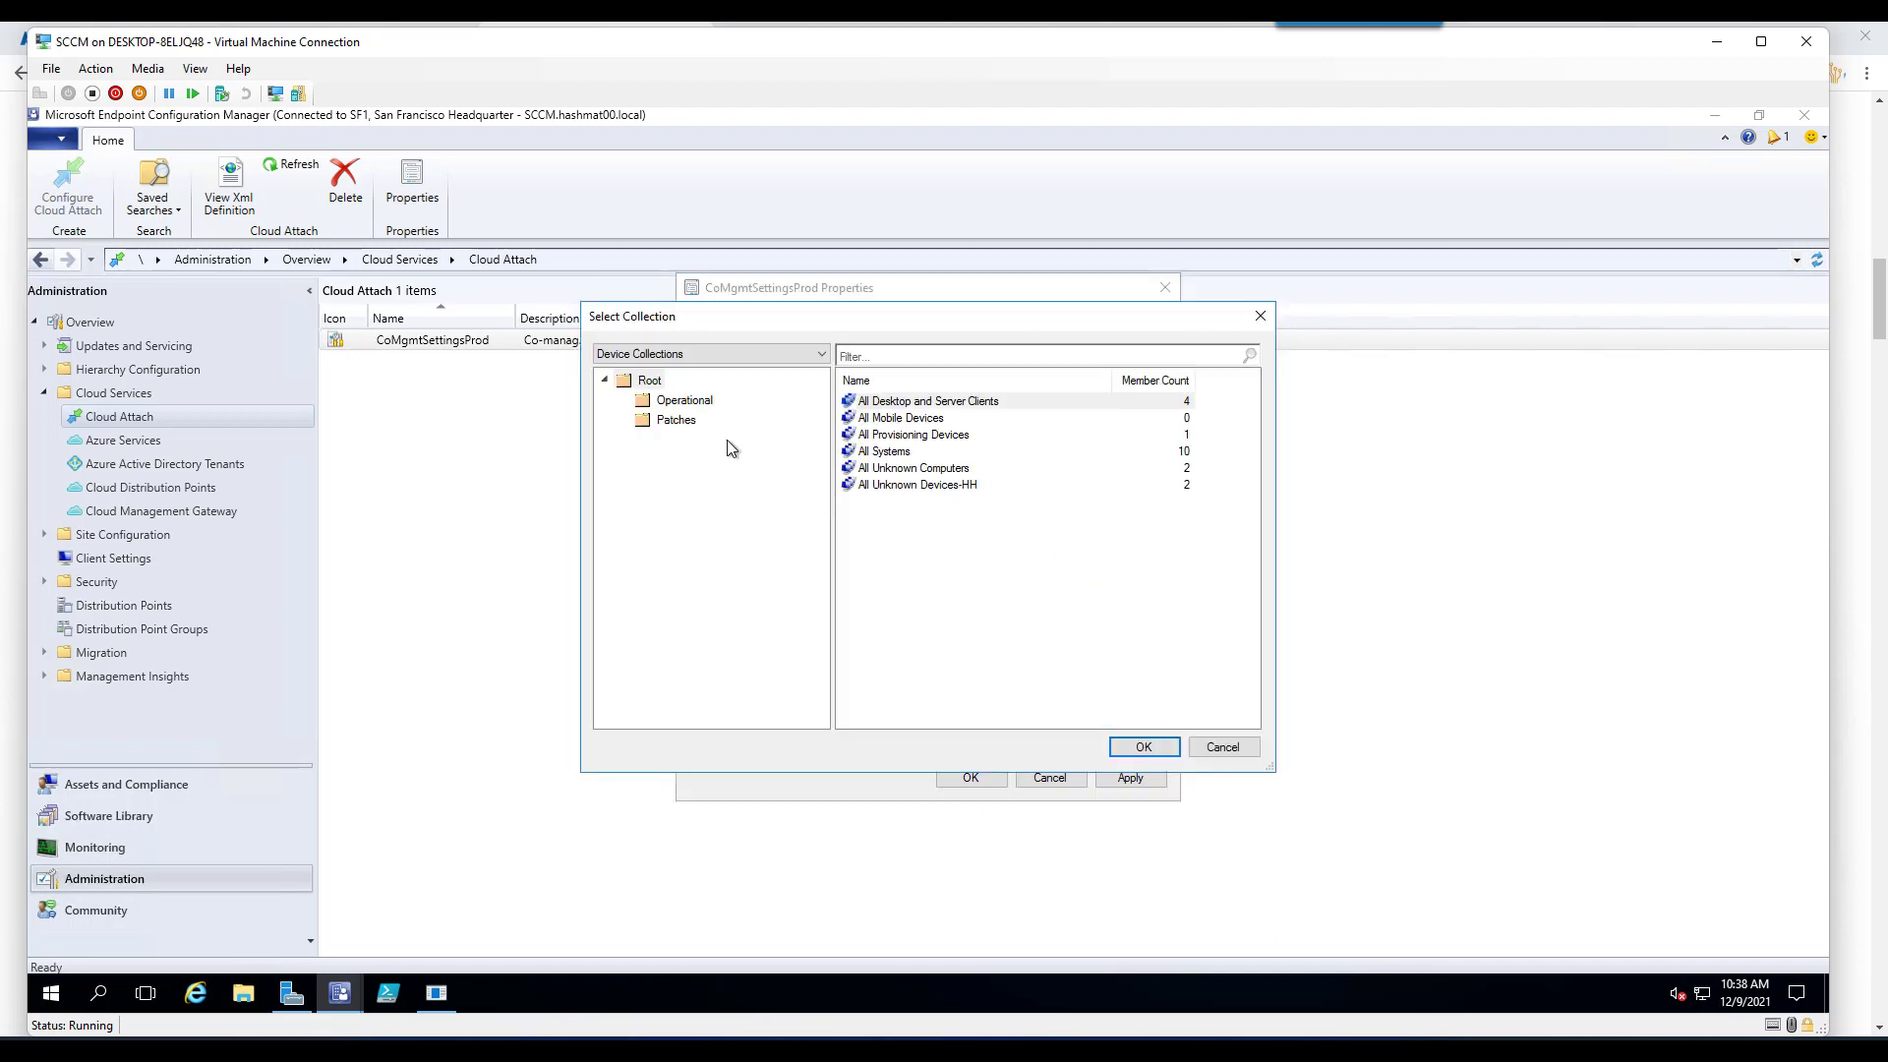
left_click(678, 420)
double_click(925, 468)
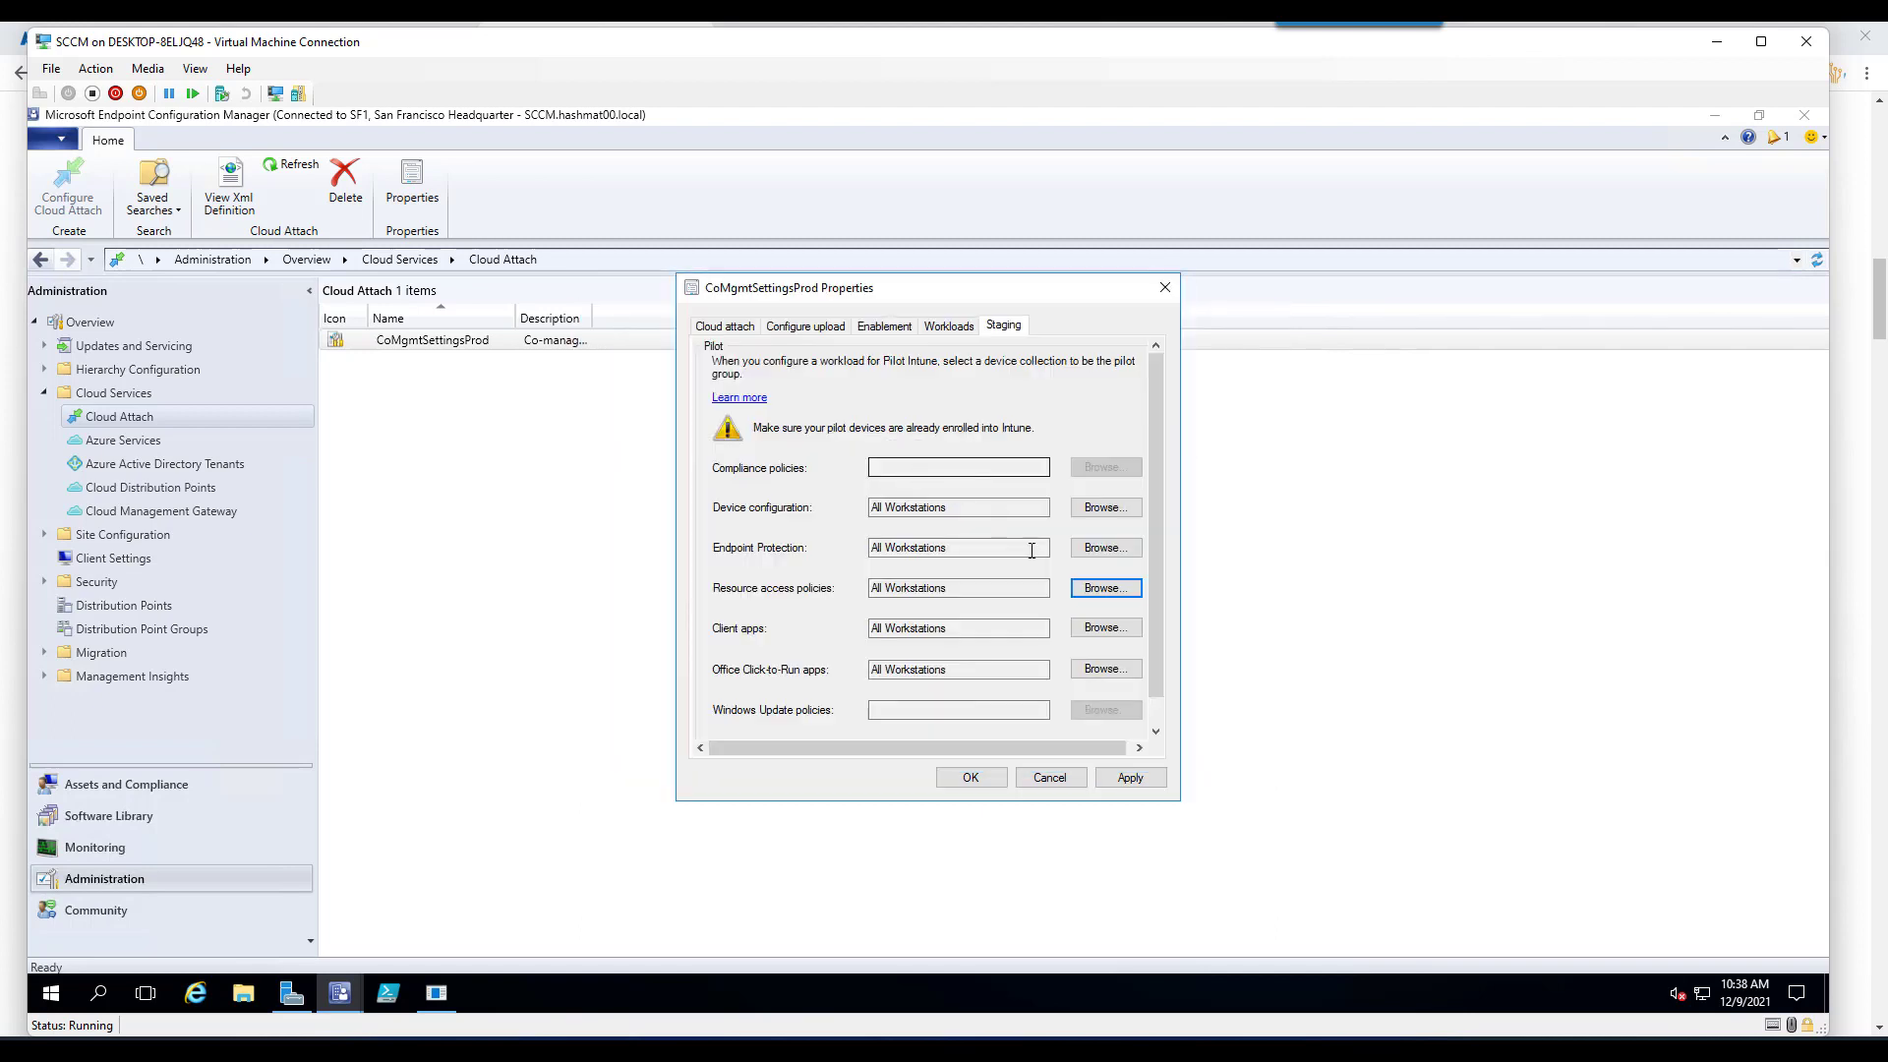
left_click(1132, 779)
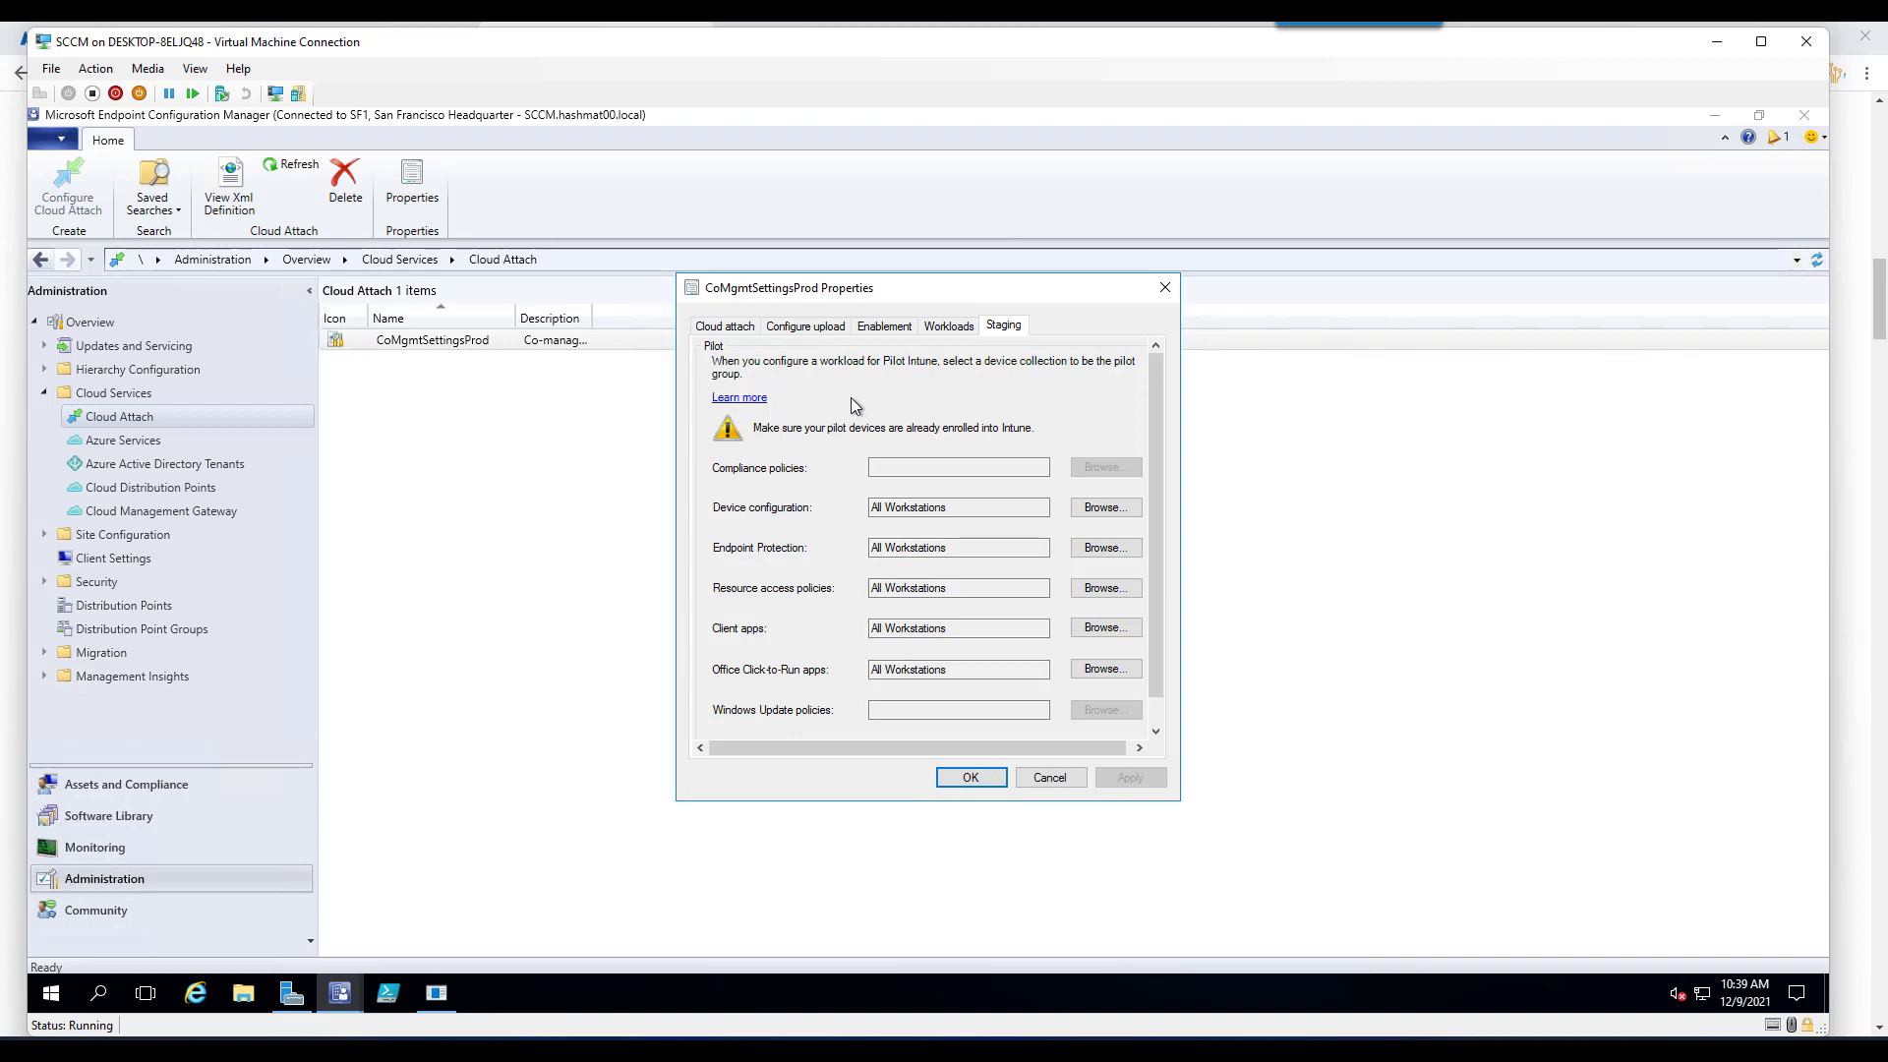
left_click(1726, 45)
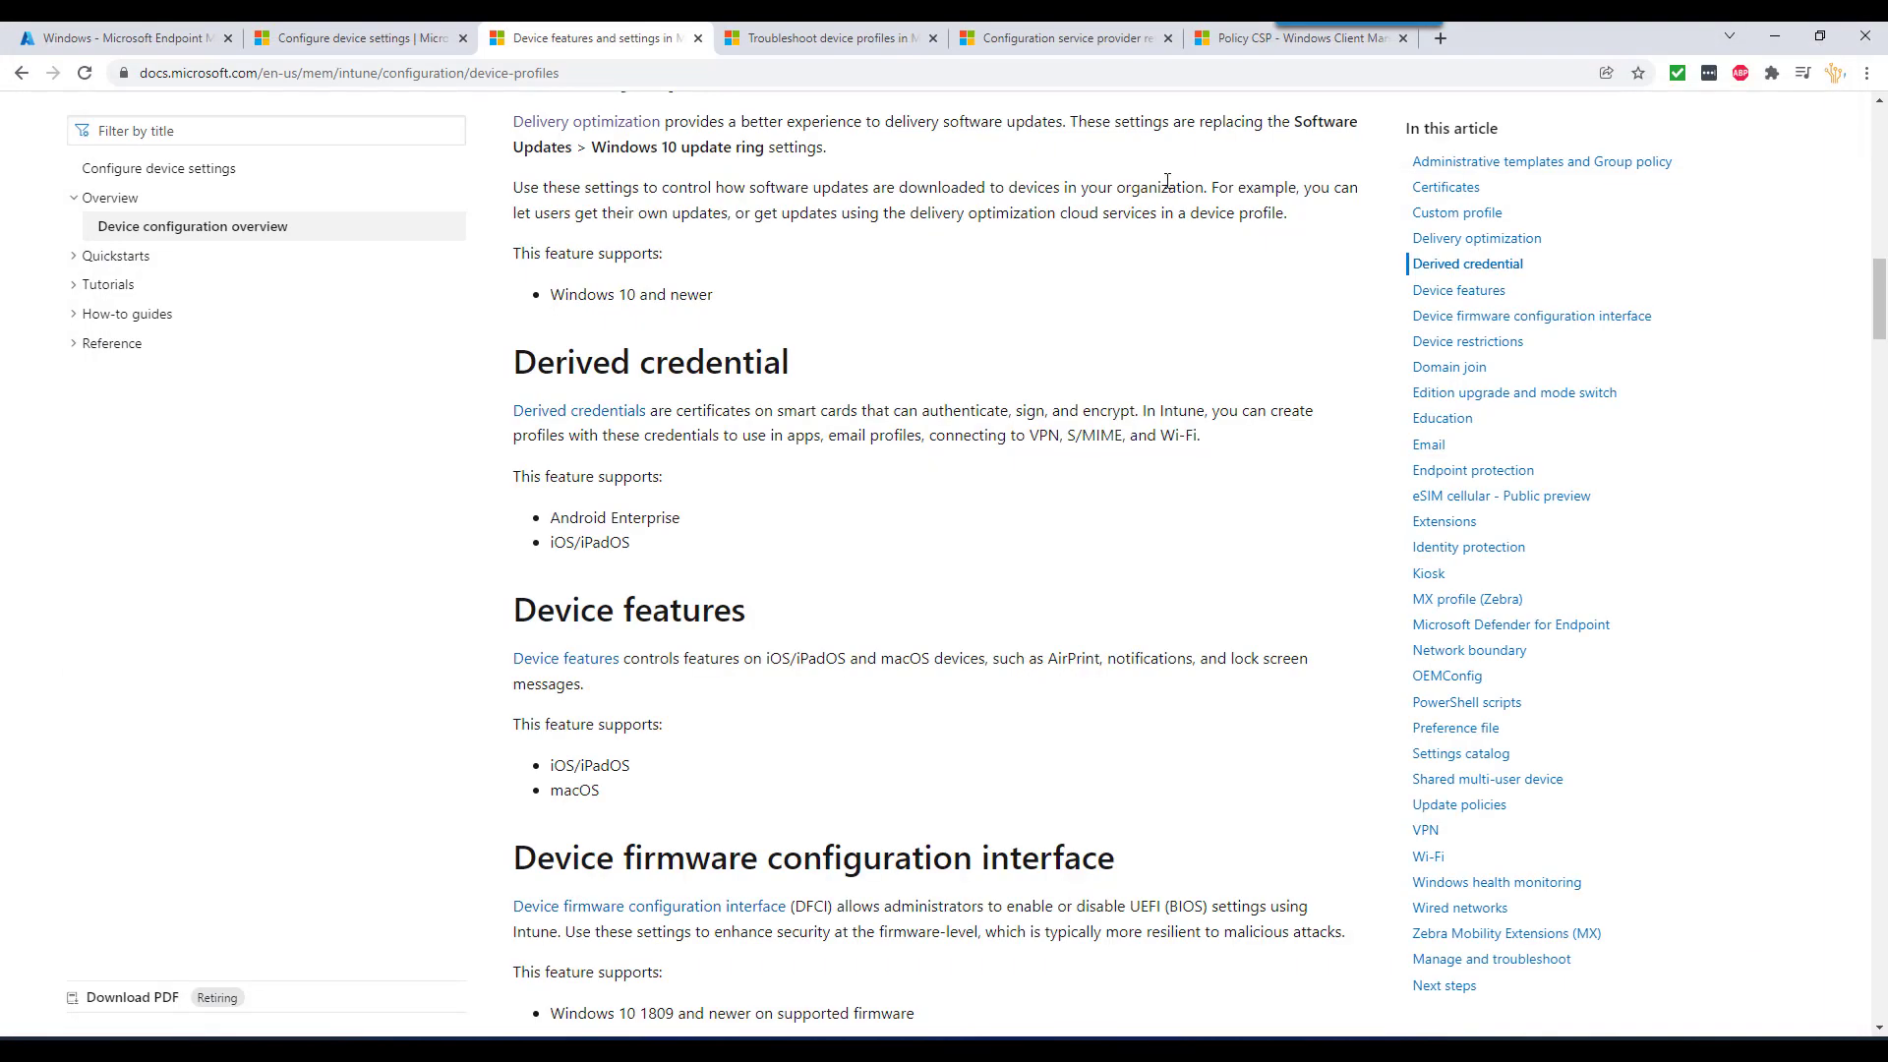
- Read the policy check-in frequency section of the troubleshooting article, then return to the SCCM VM
left_click(839, 45)
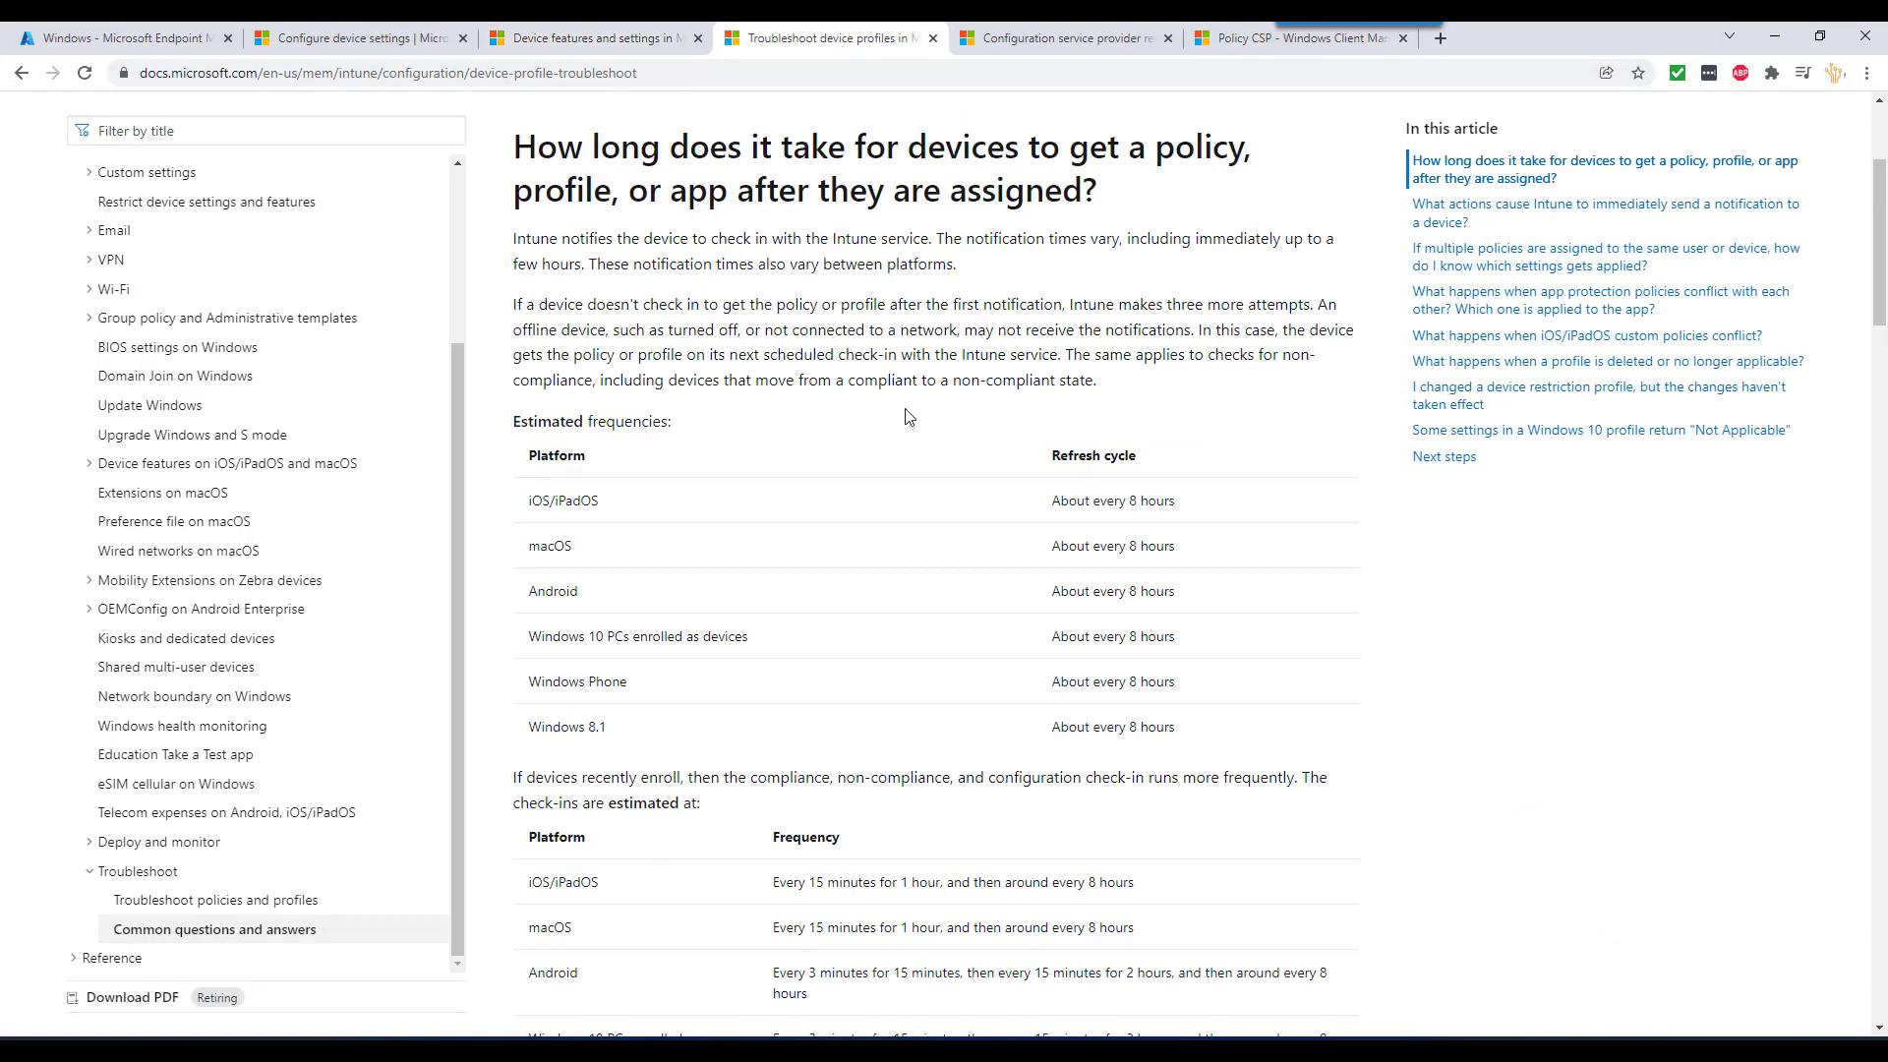
scroll(906, 417, "up", 1)
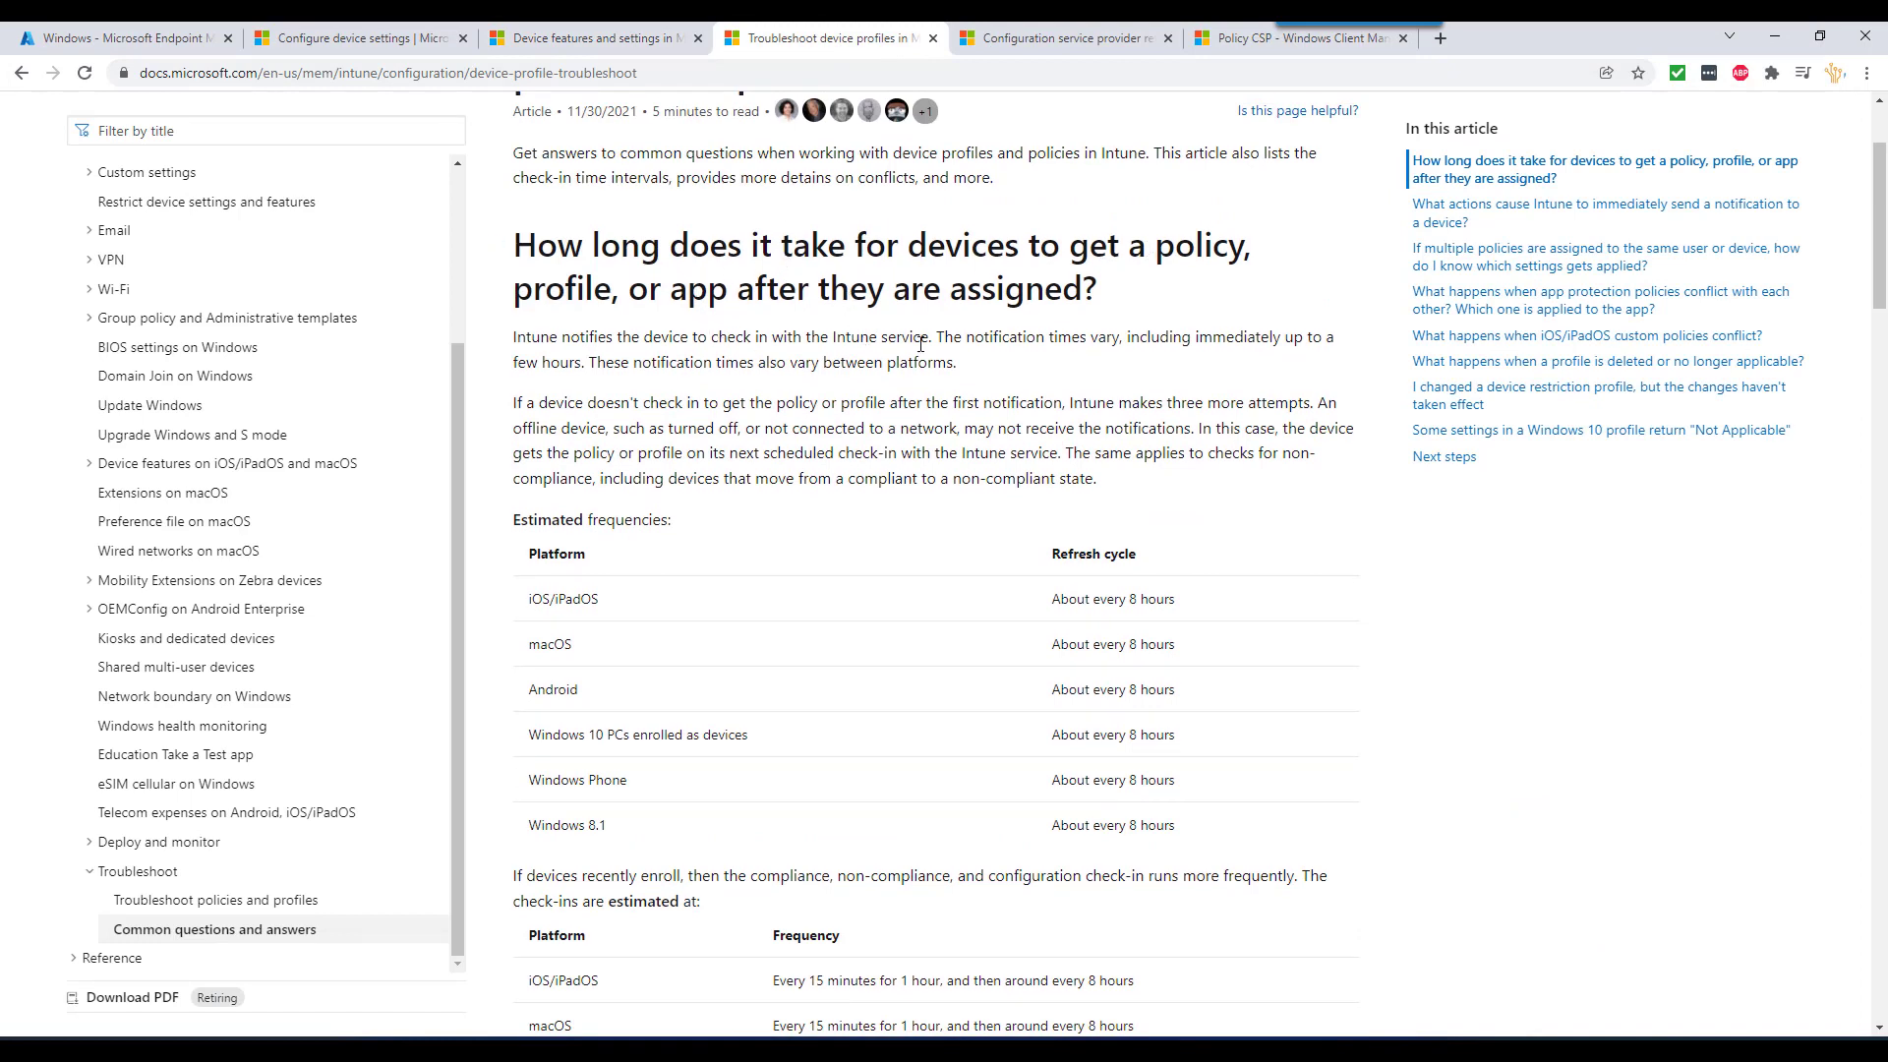
left_click_drag(540, 261, 1211, 821)
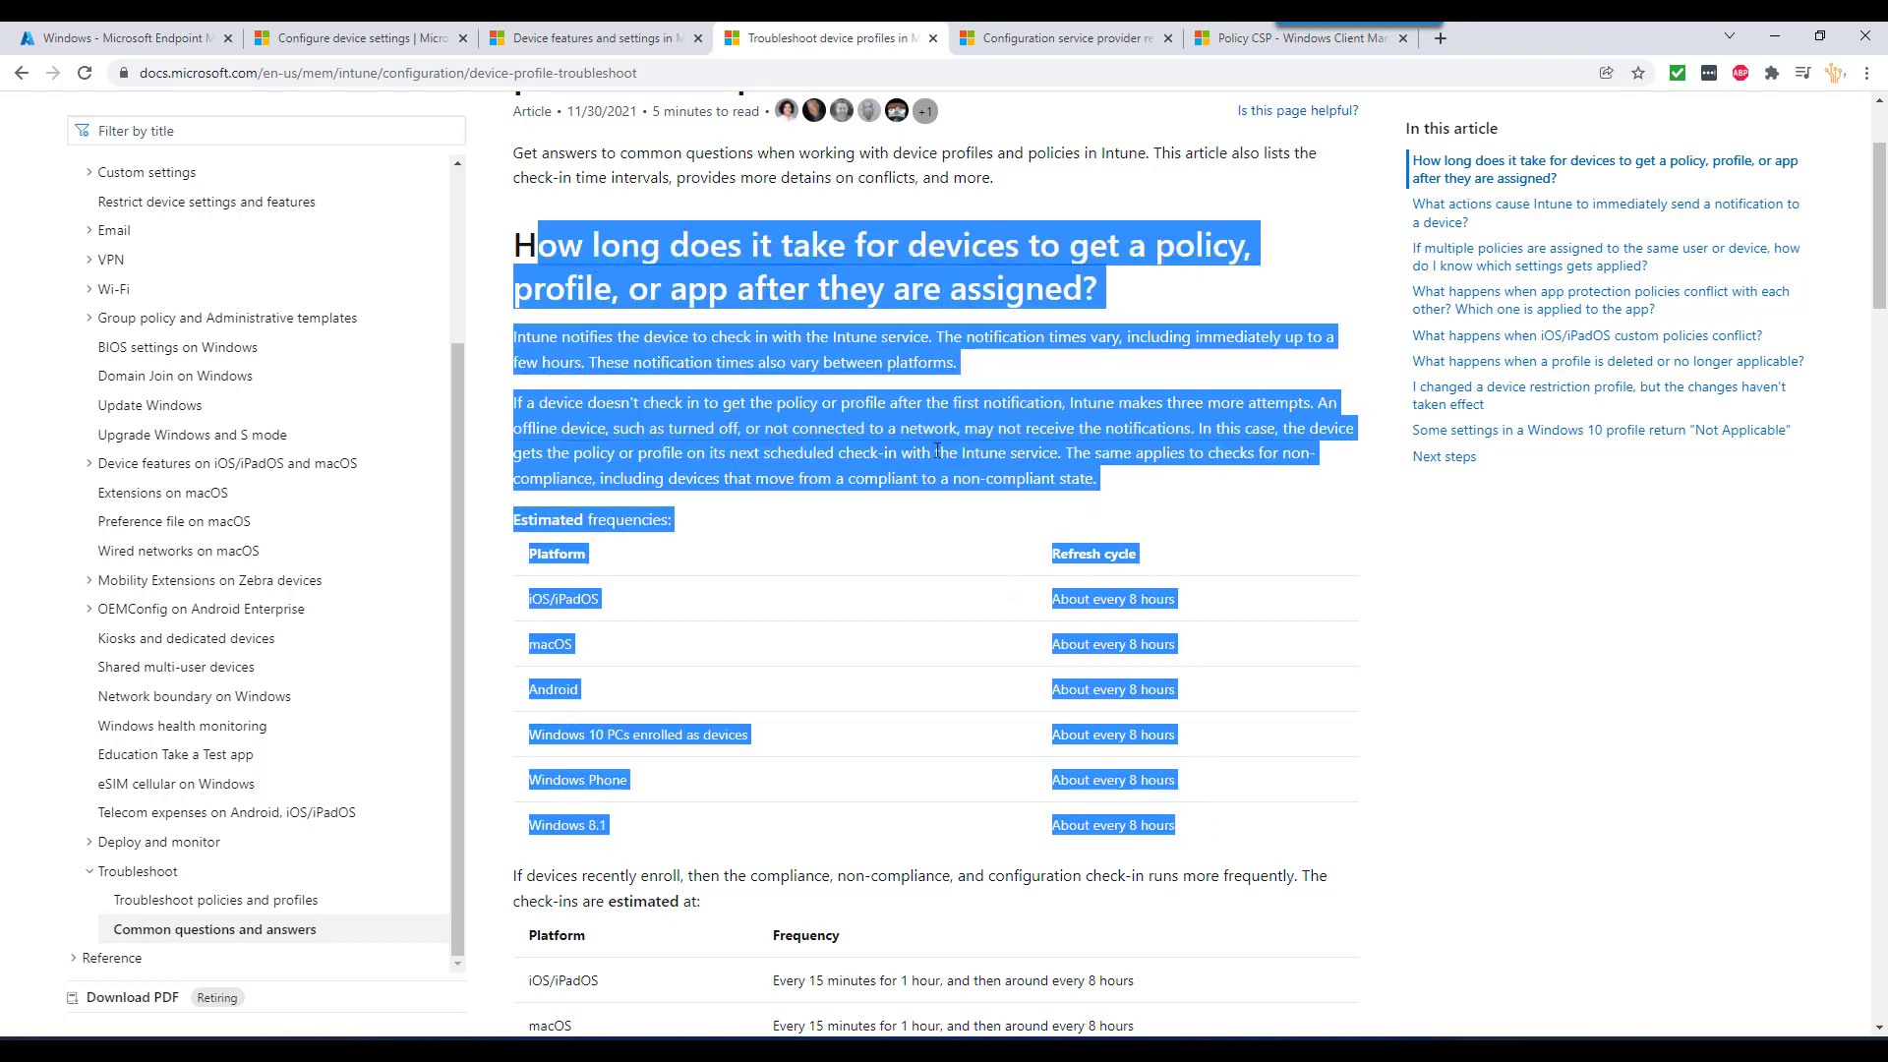
left_click(659, 251)
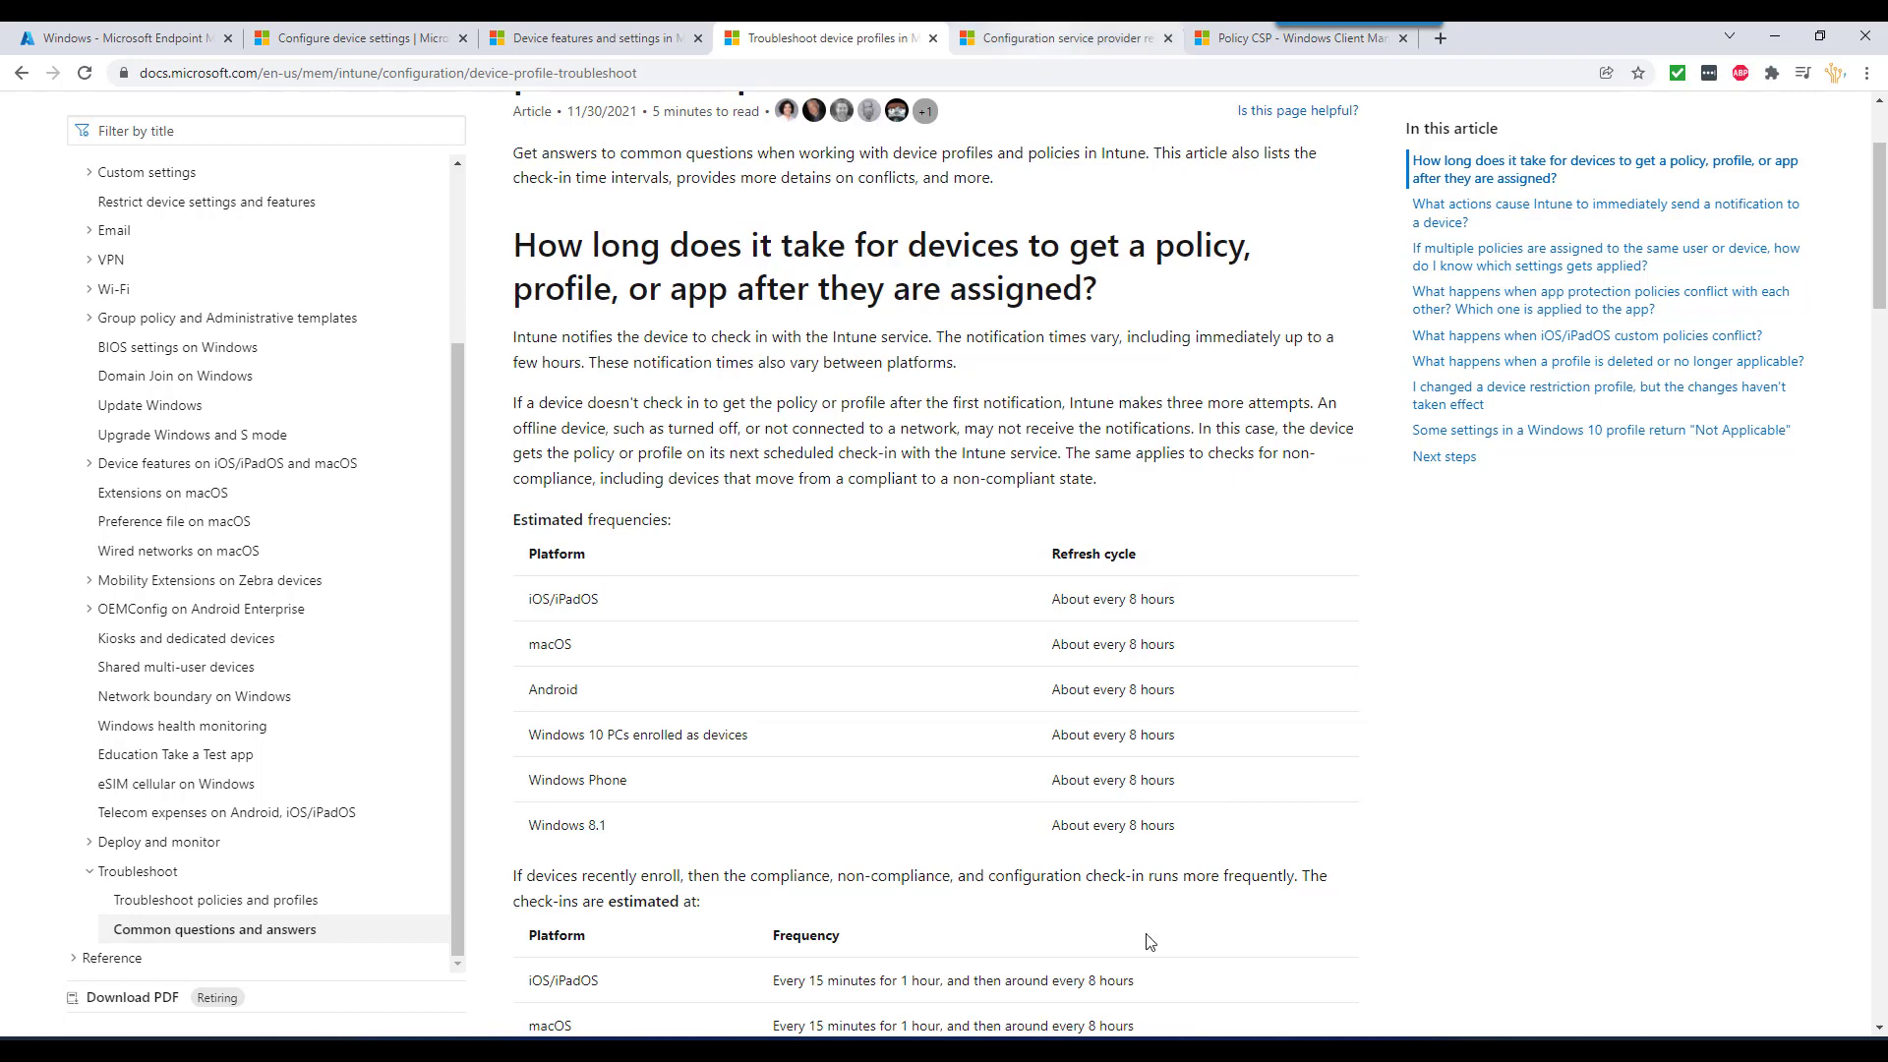
left_click(1294, 1048)
left_click(1106, 968)
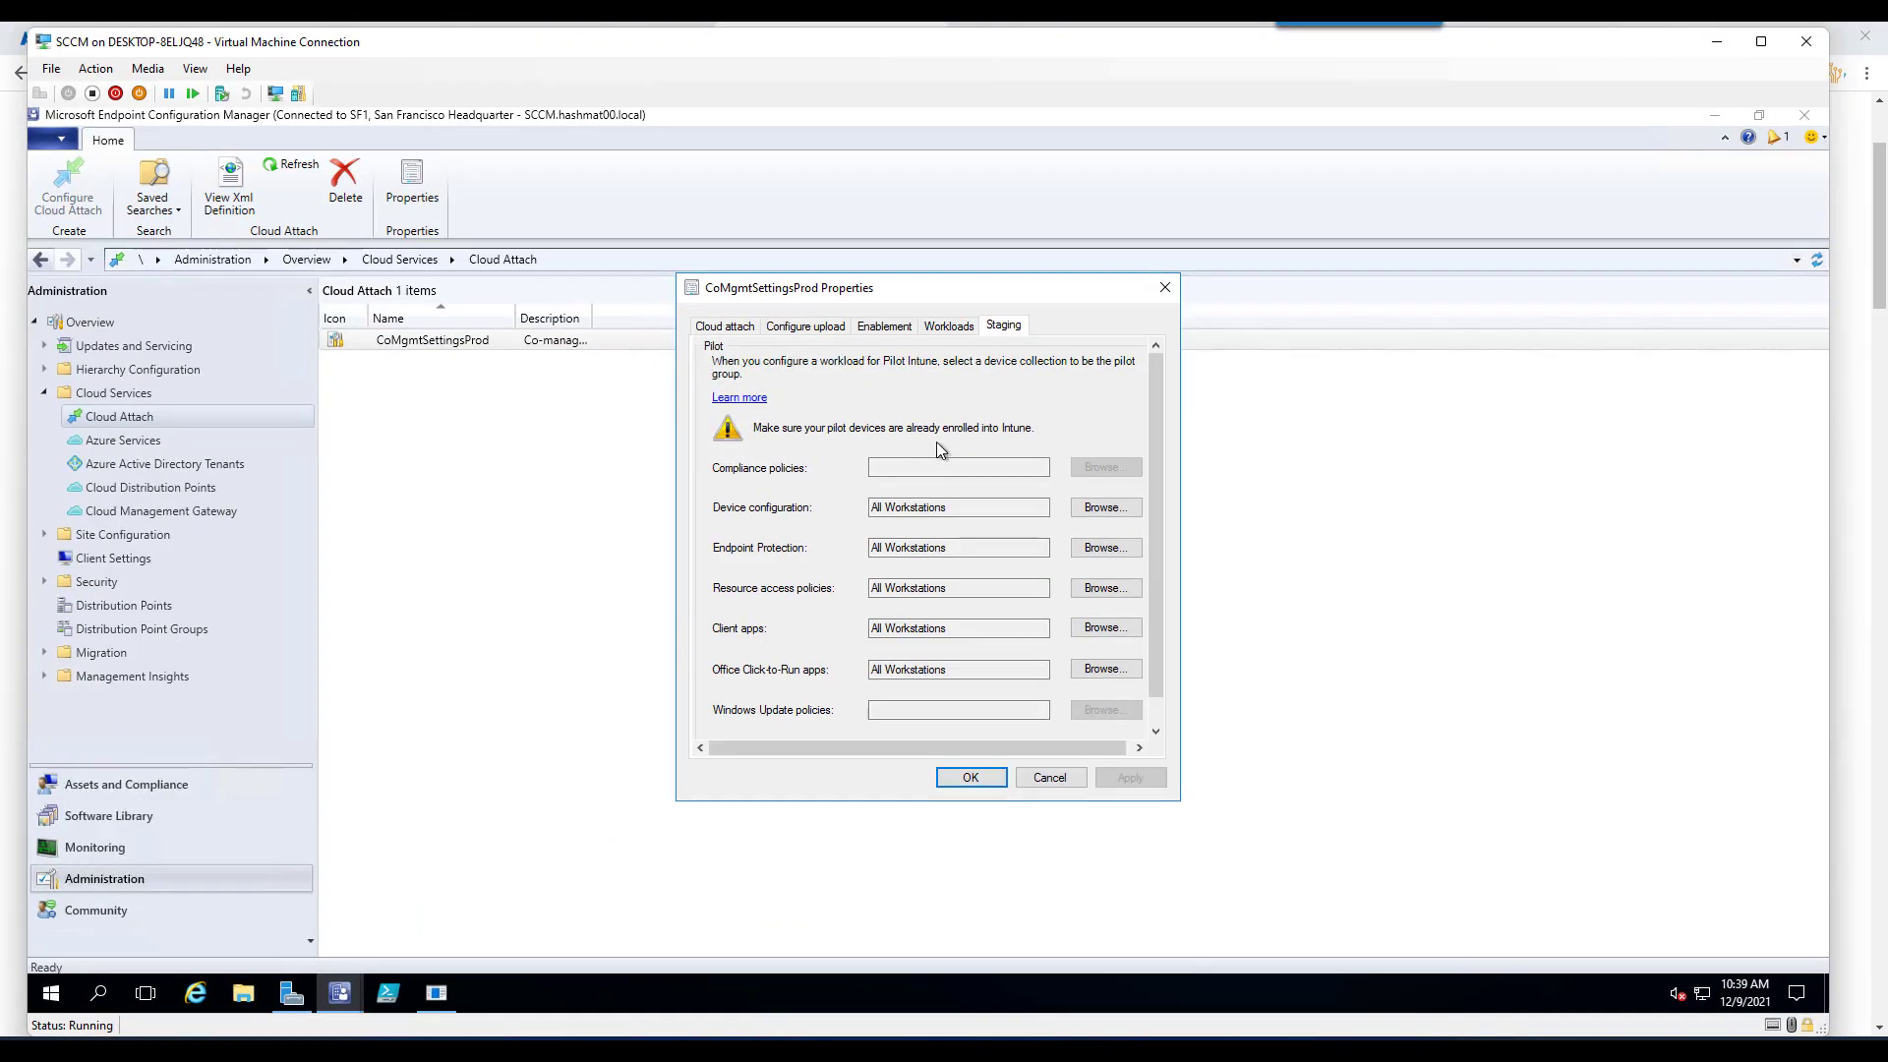
- Send a Download Computer Policy notification to Patches > All Workstations, then minimize the VM
left_click(202, 792)
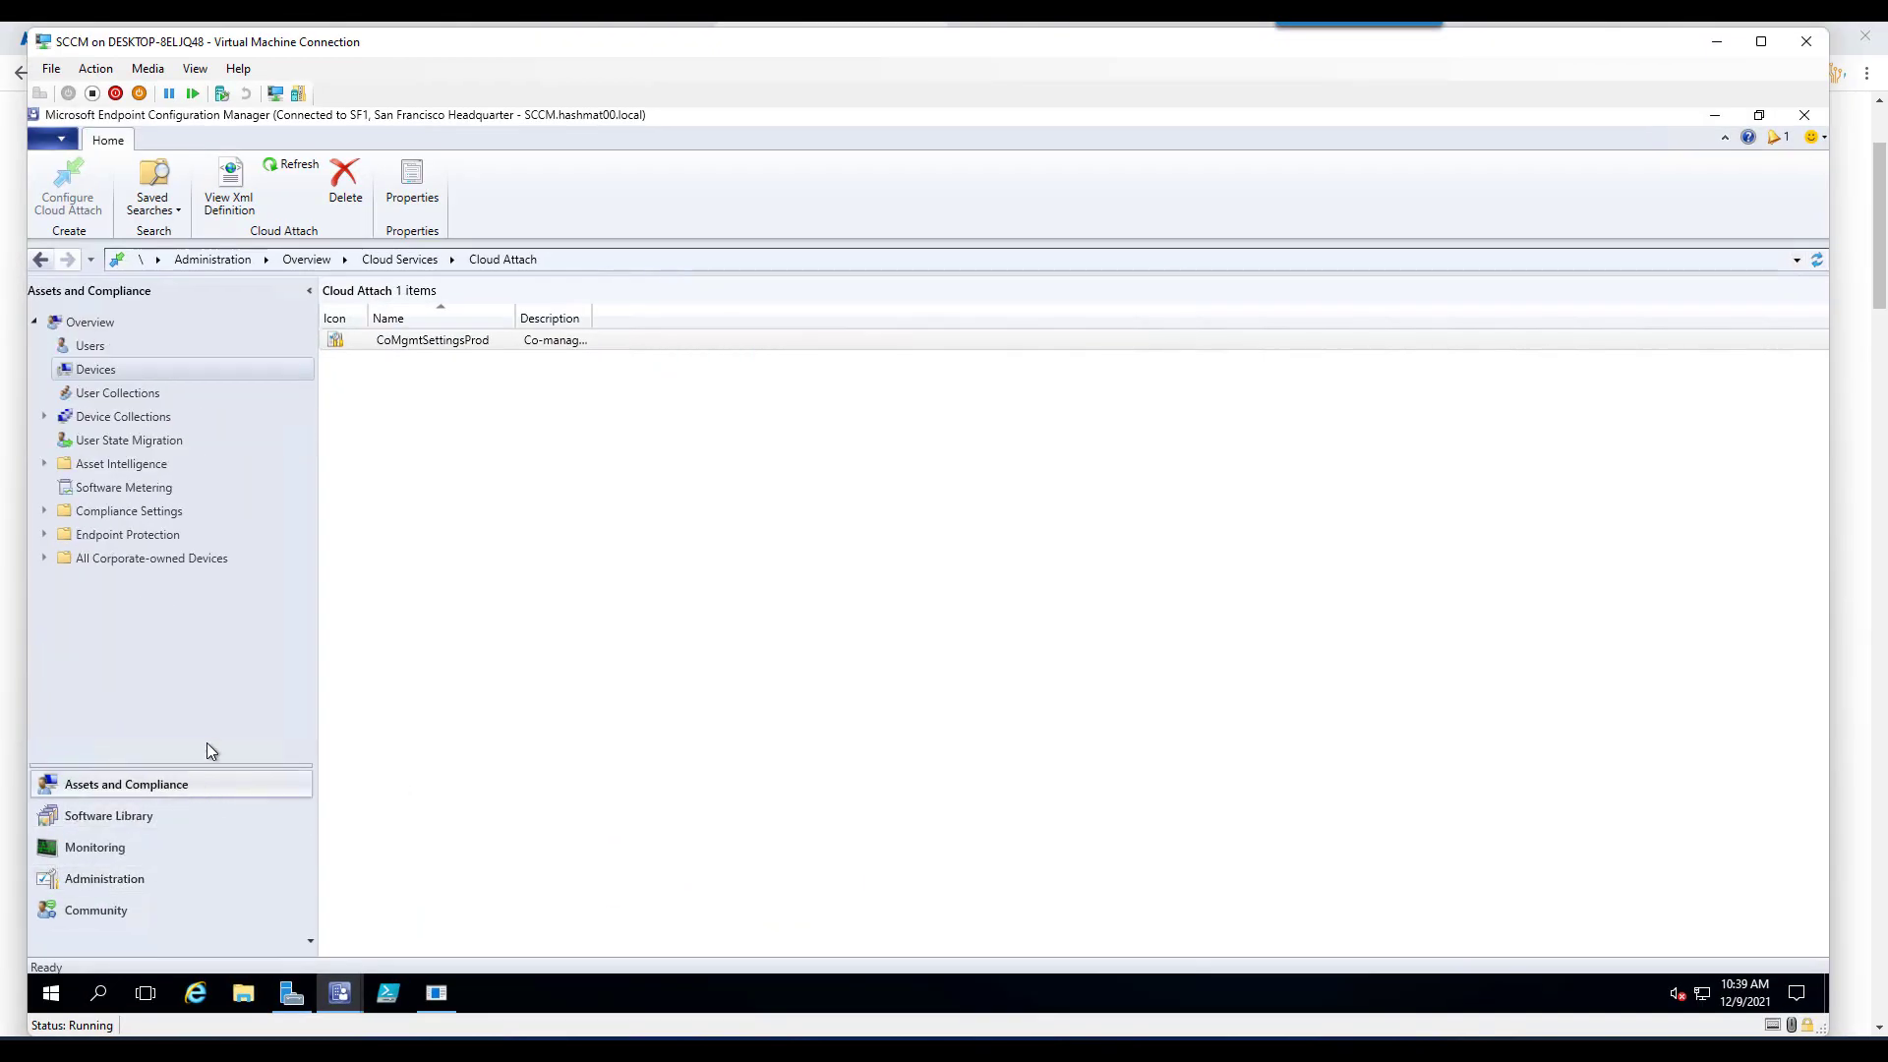
left_click(118, 419)
left_click(103, 466)
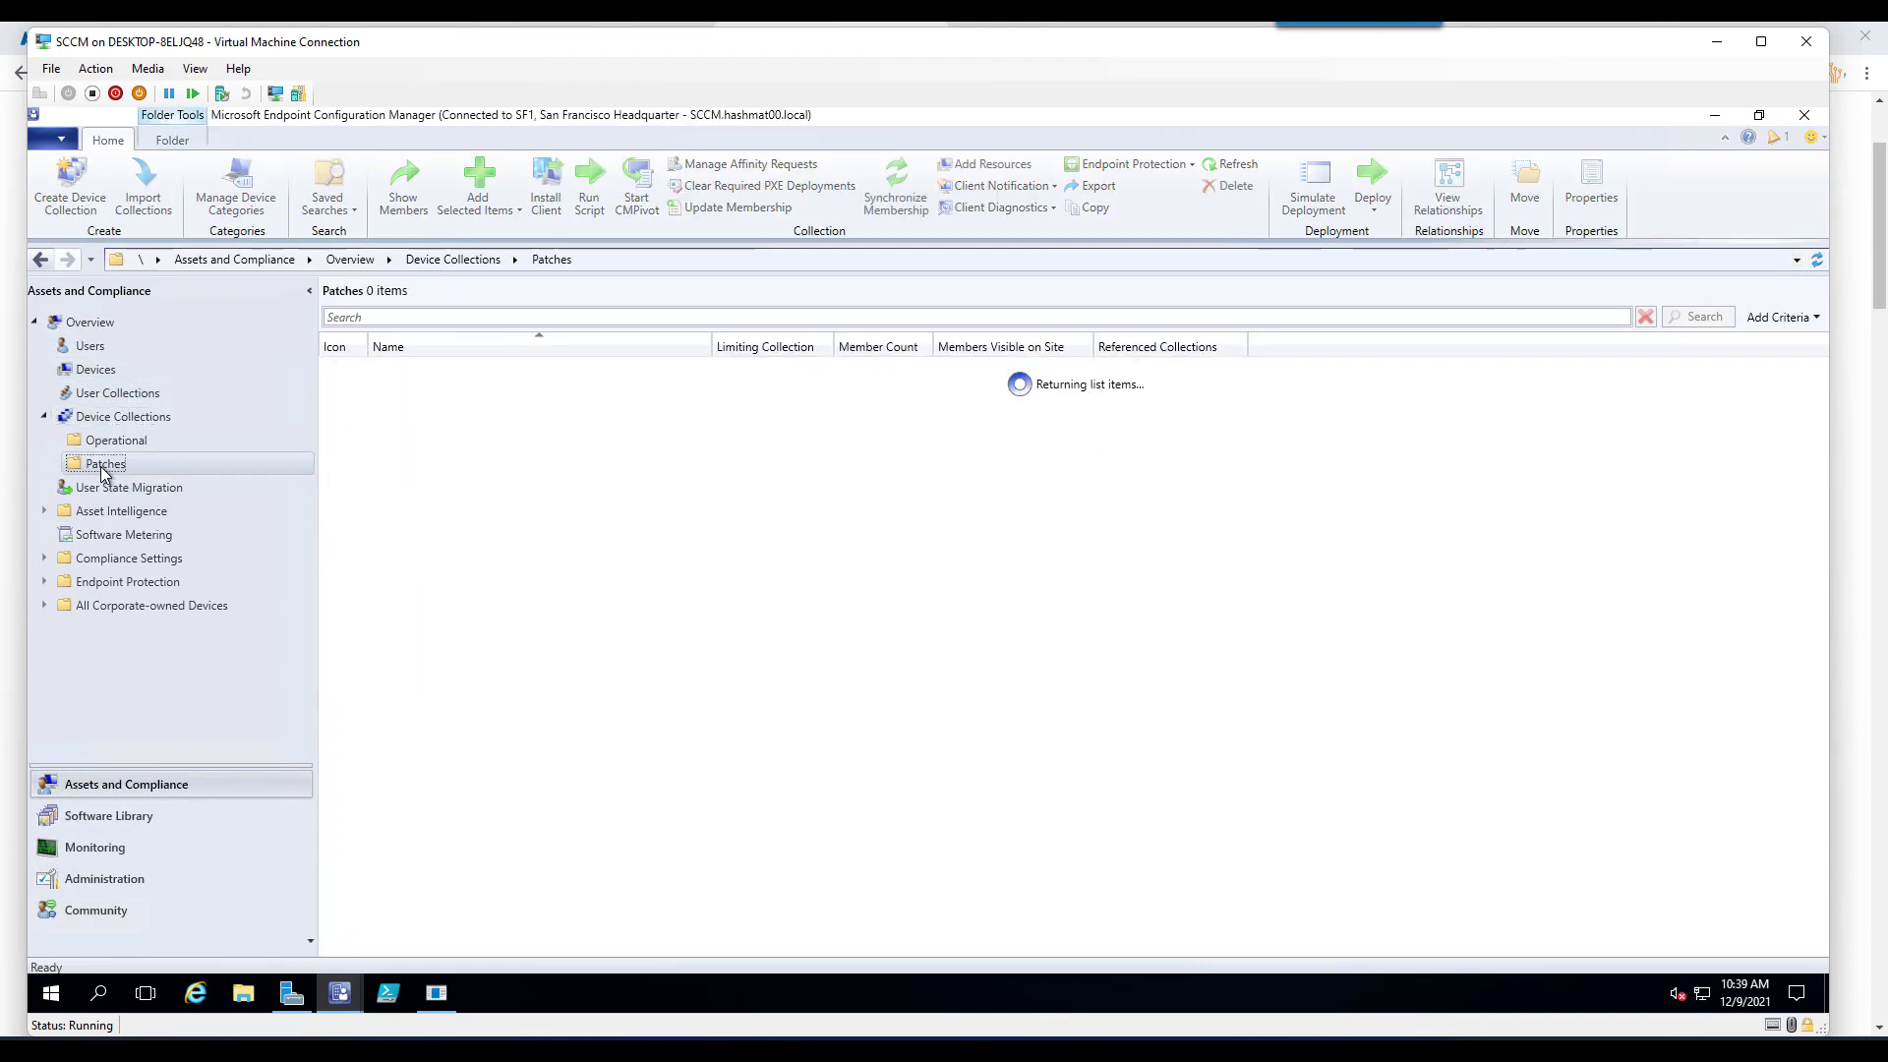
left_click(437, 454)
right_click(433, 452)
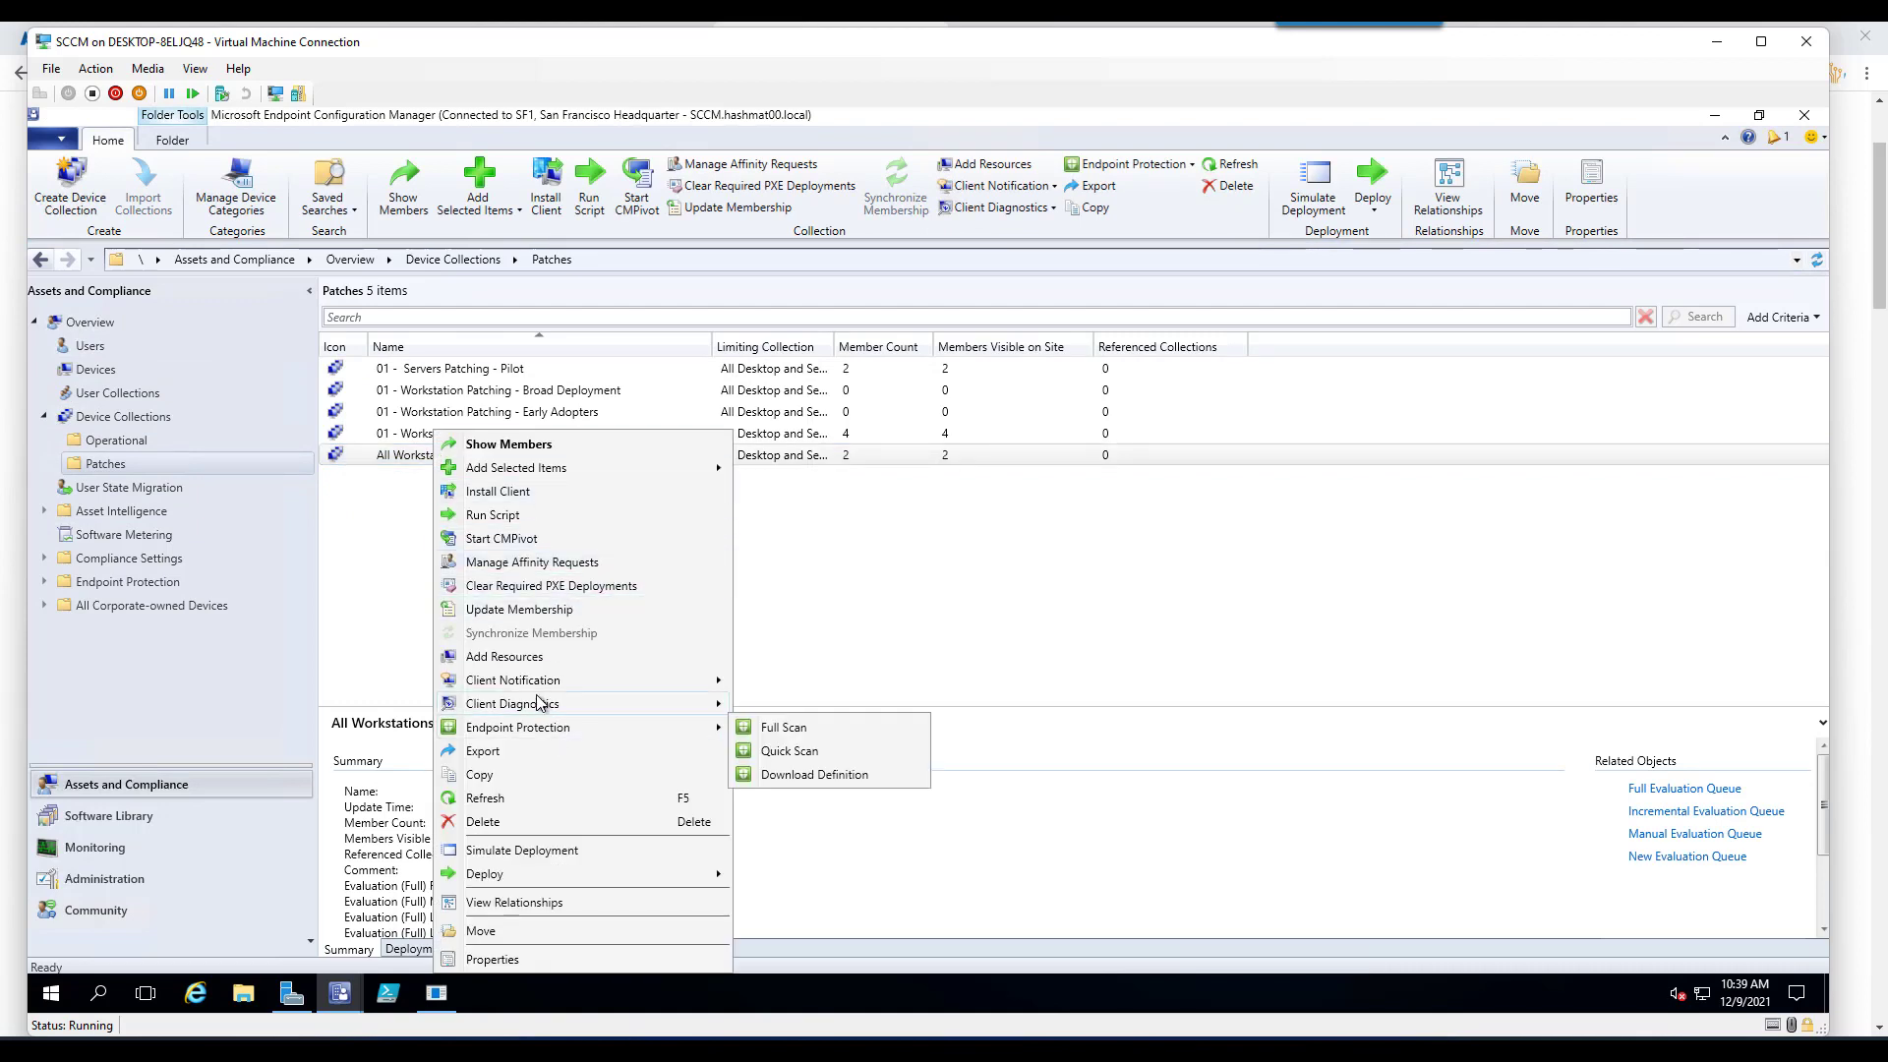
mouse_move(576, 681)
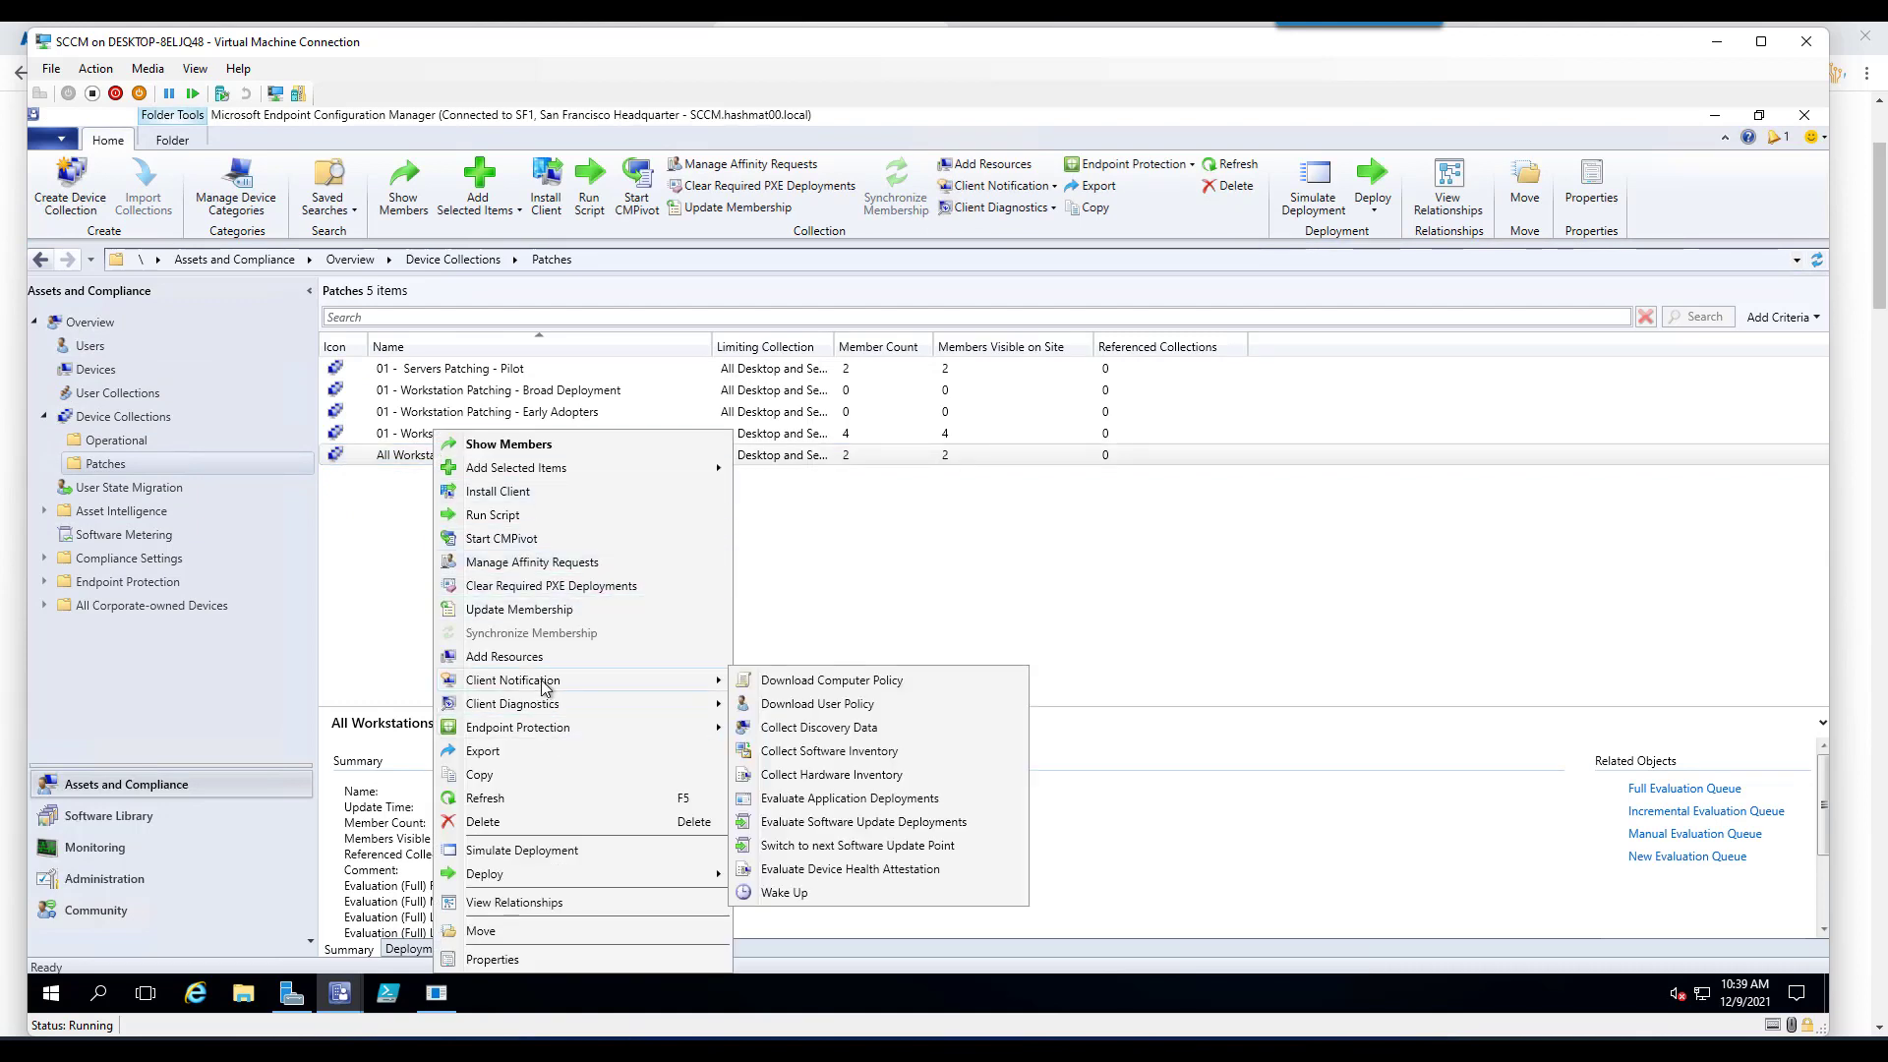
left_click(801, 681)
left_click(986, 623)
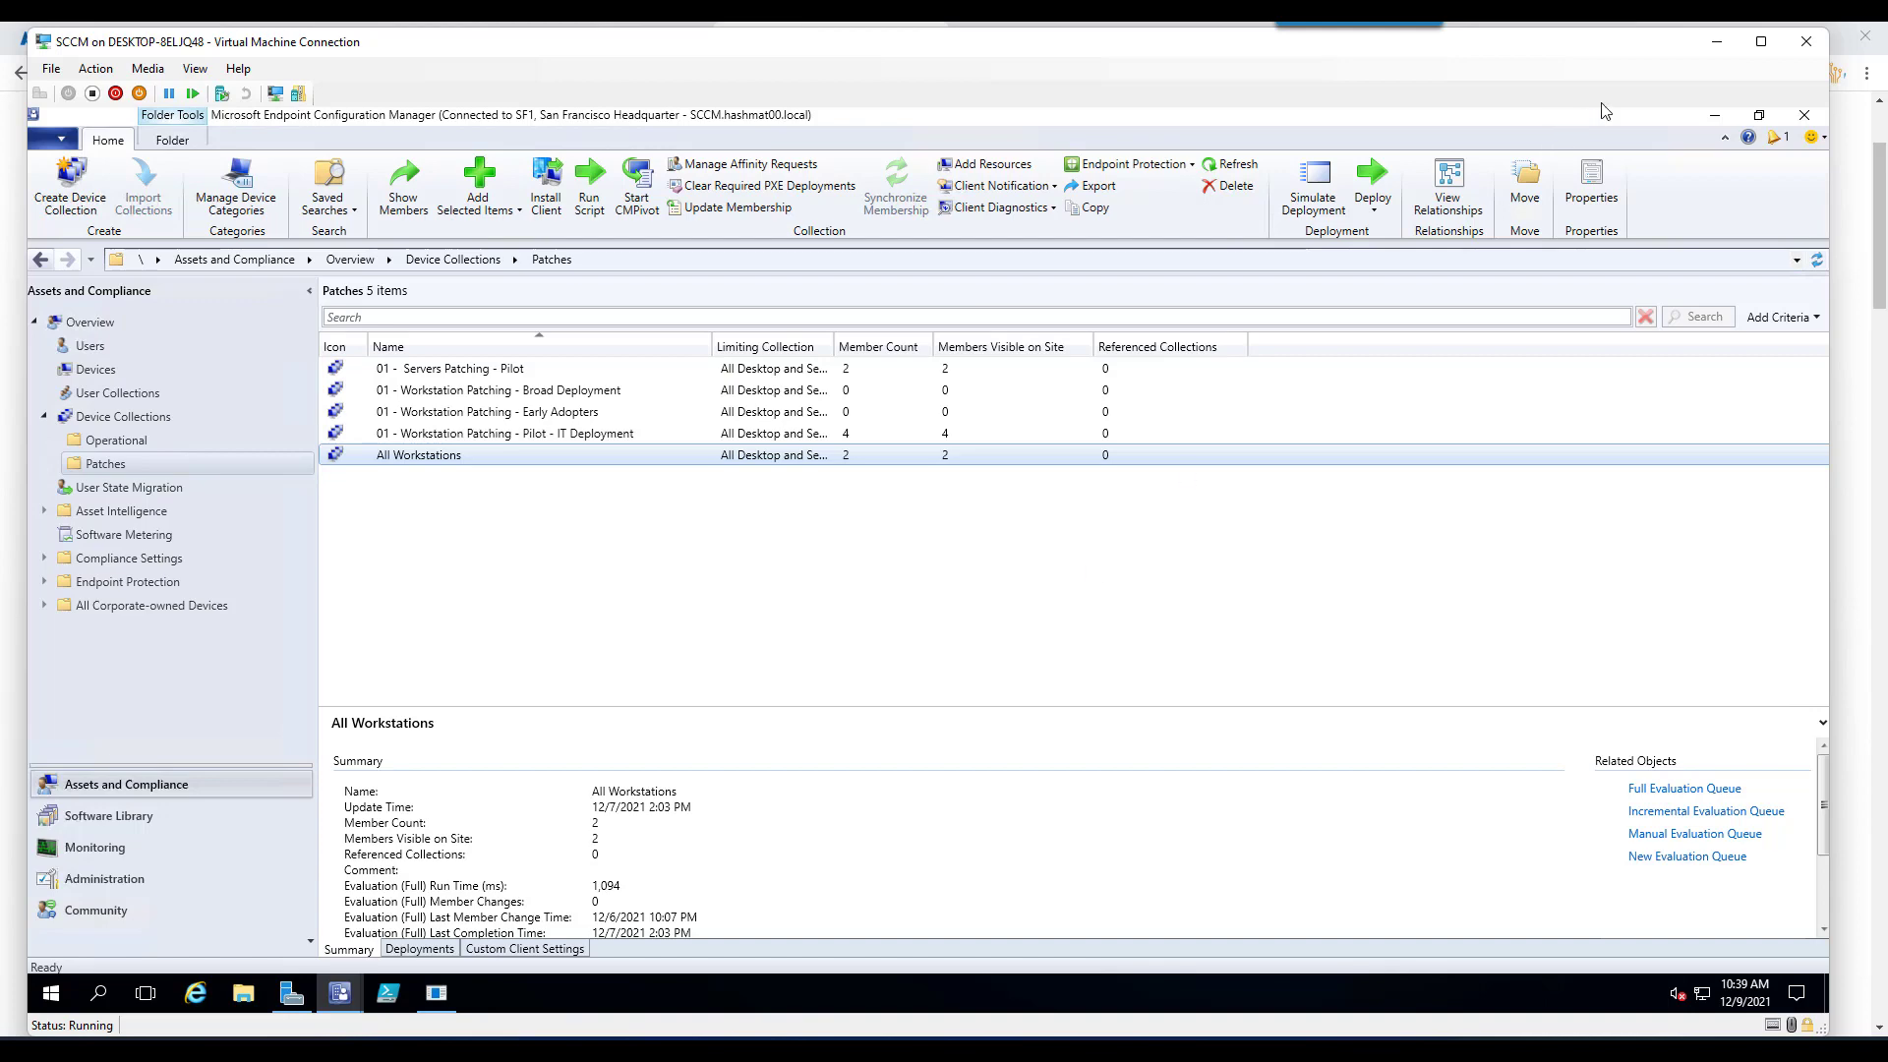
left_click(1712, 44)
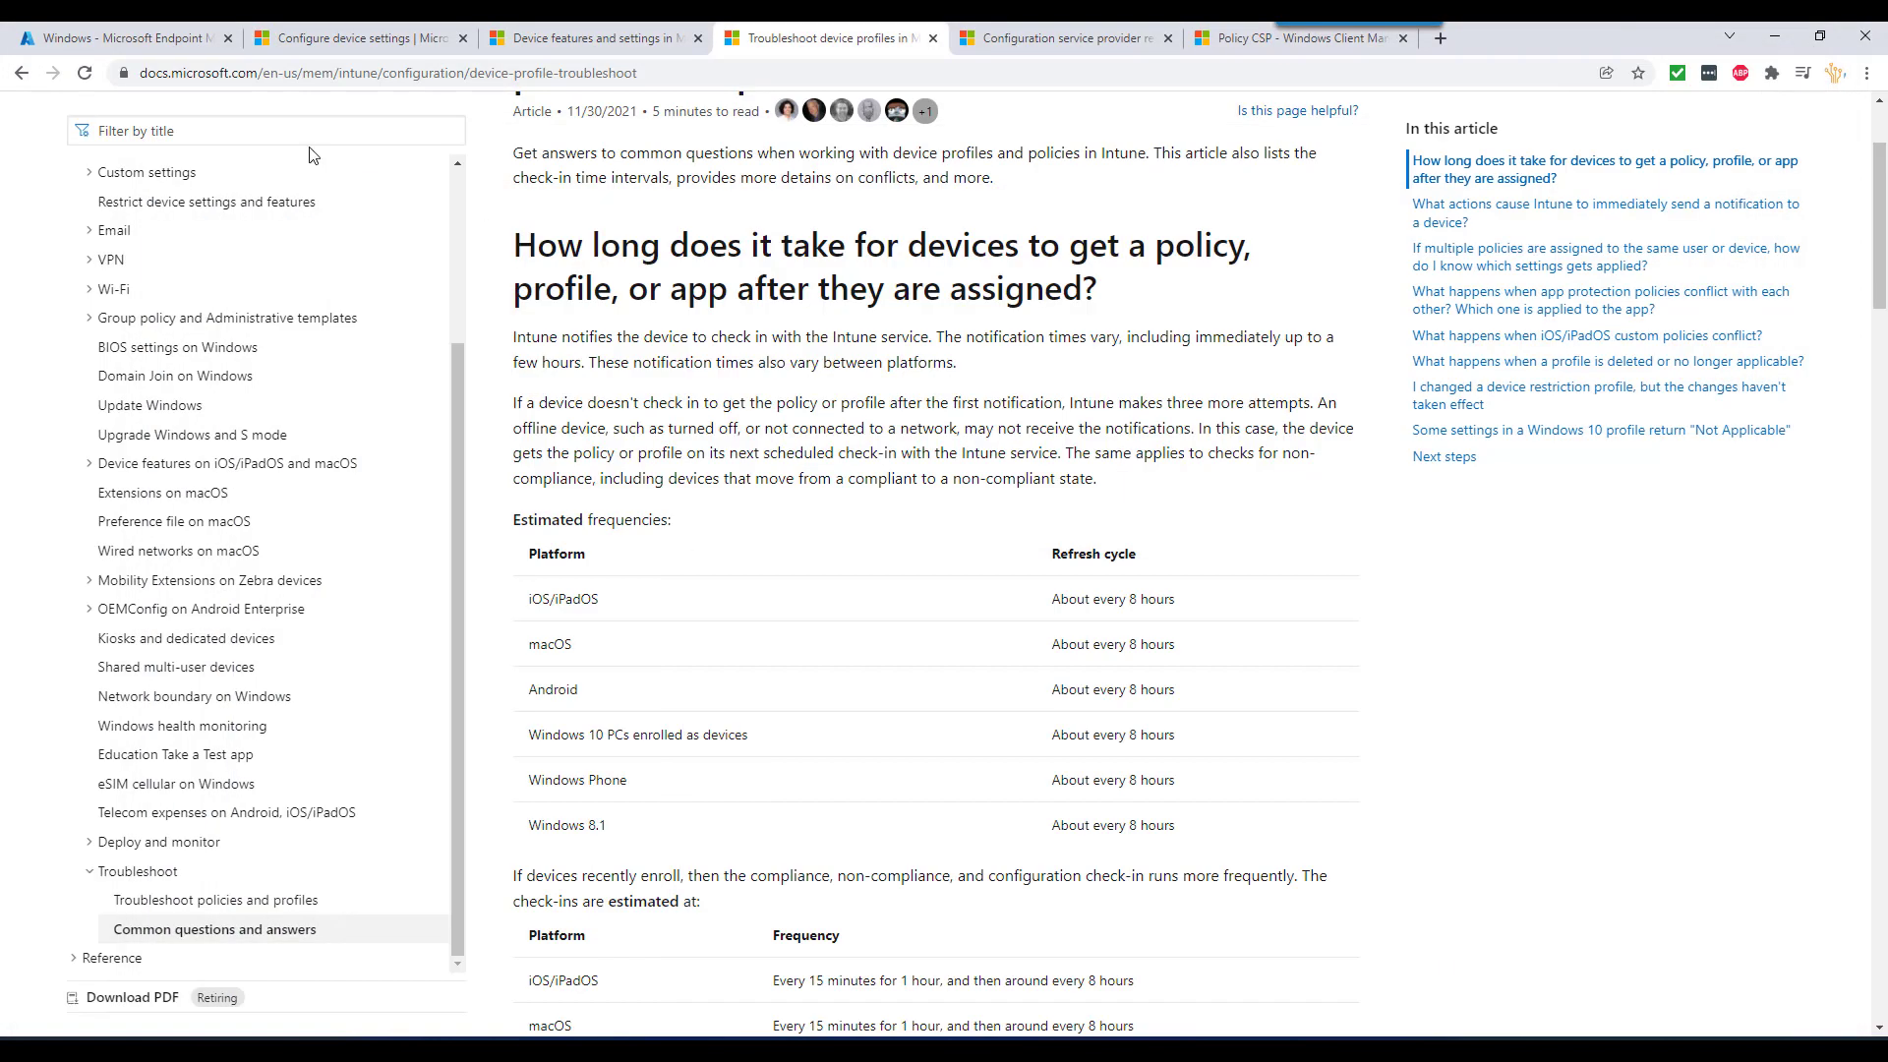
- In Endpoint Manager, go to Devices > Windows > Configuration profiles and start a new profile
left_click(142, 45)
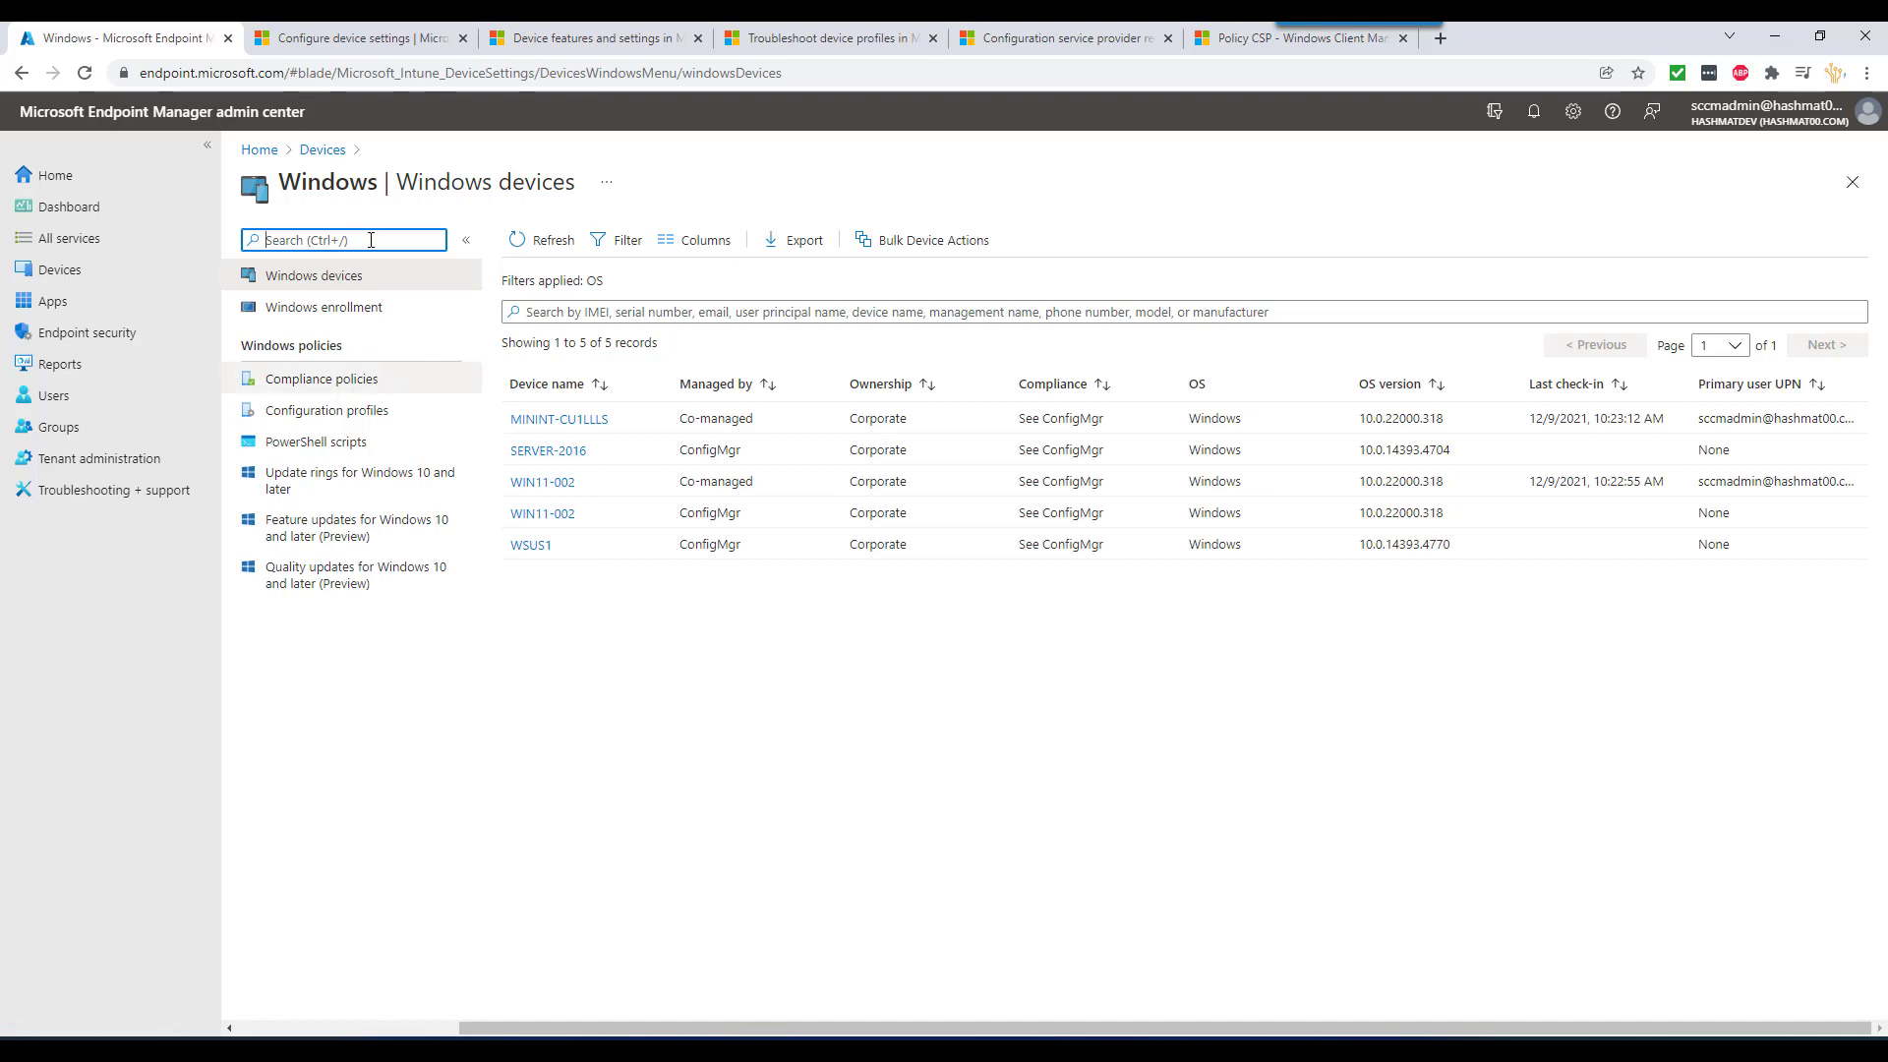
left_click(92, 269)
left_click(319, 420)
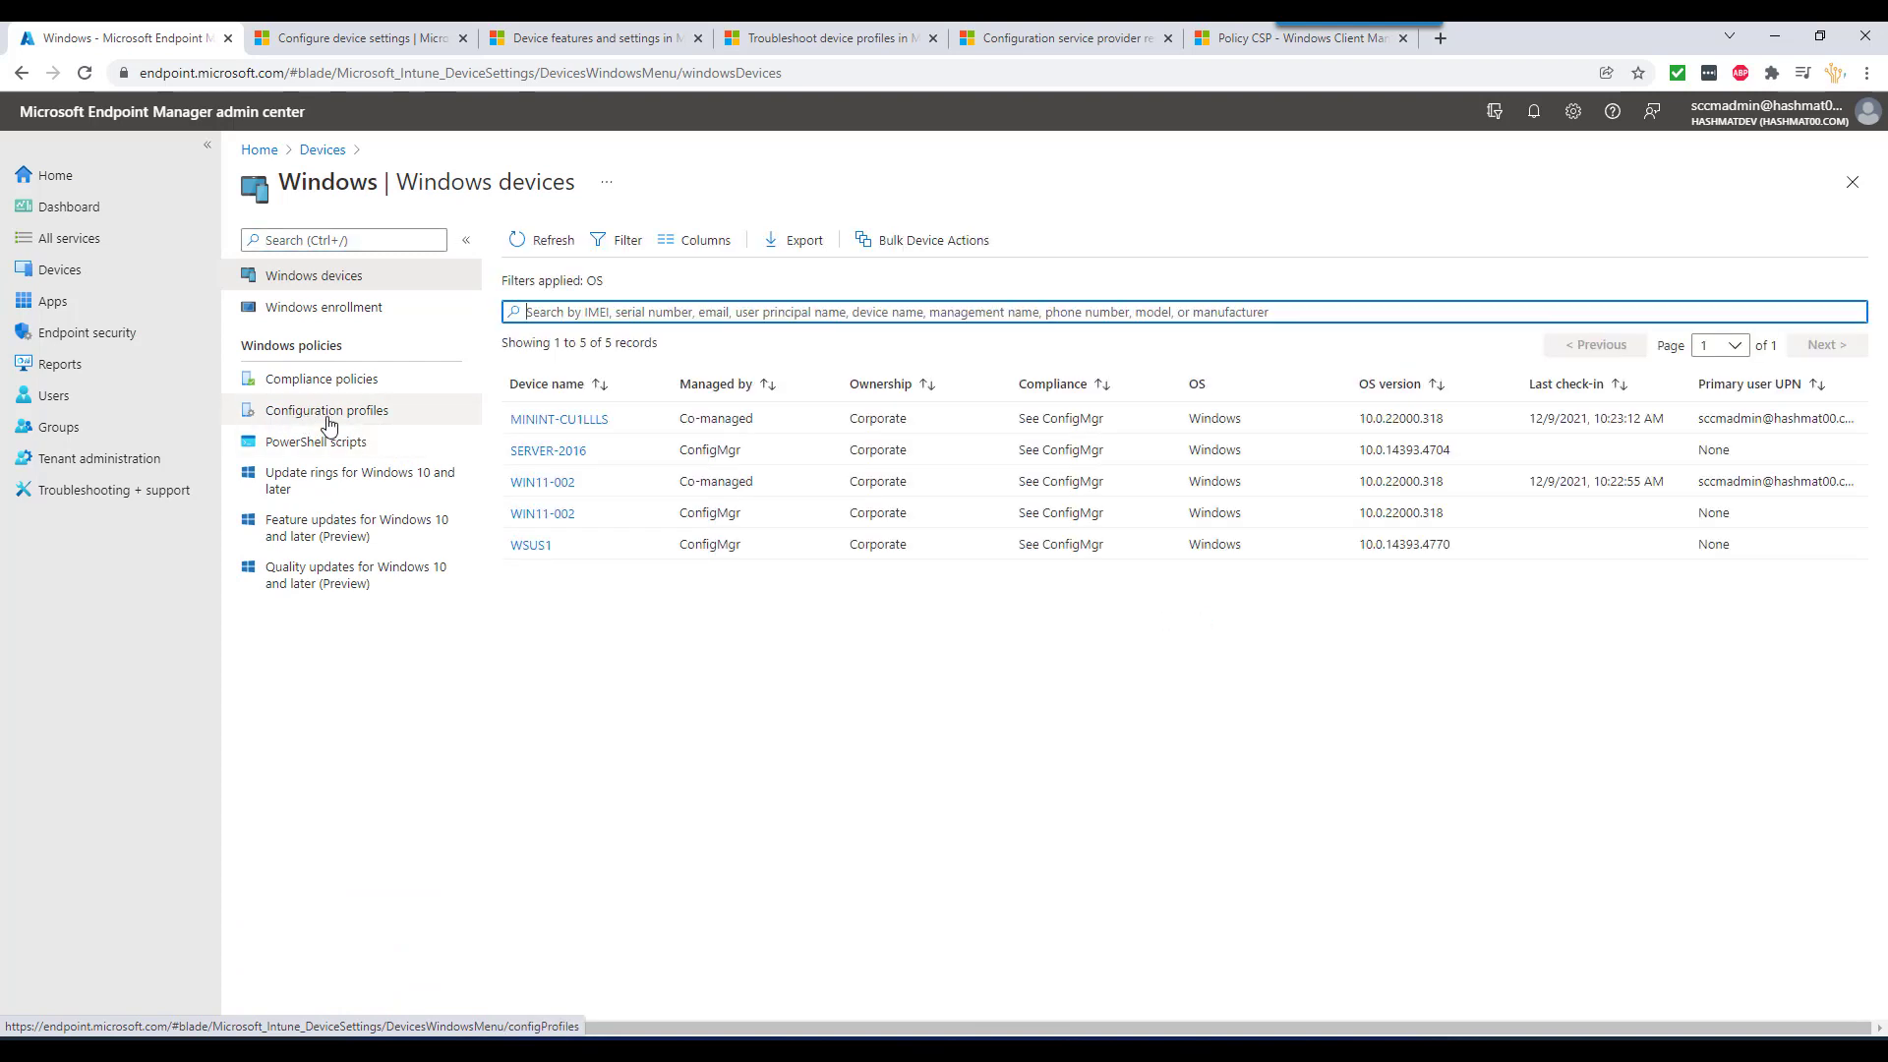
left_click(329, 419)
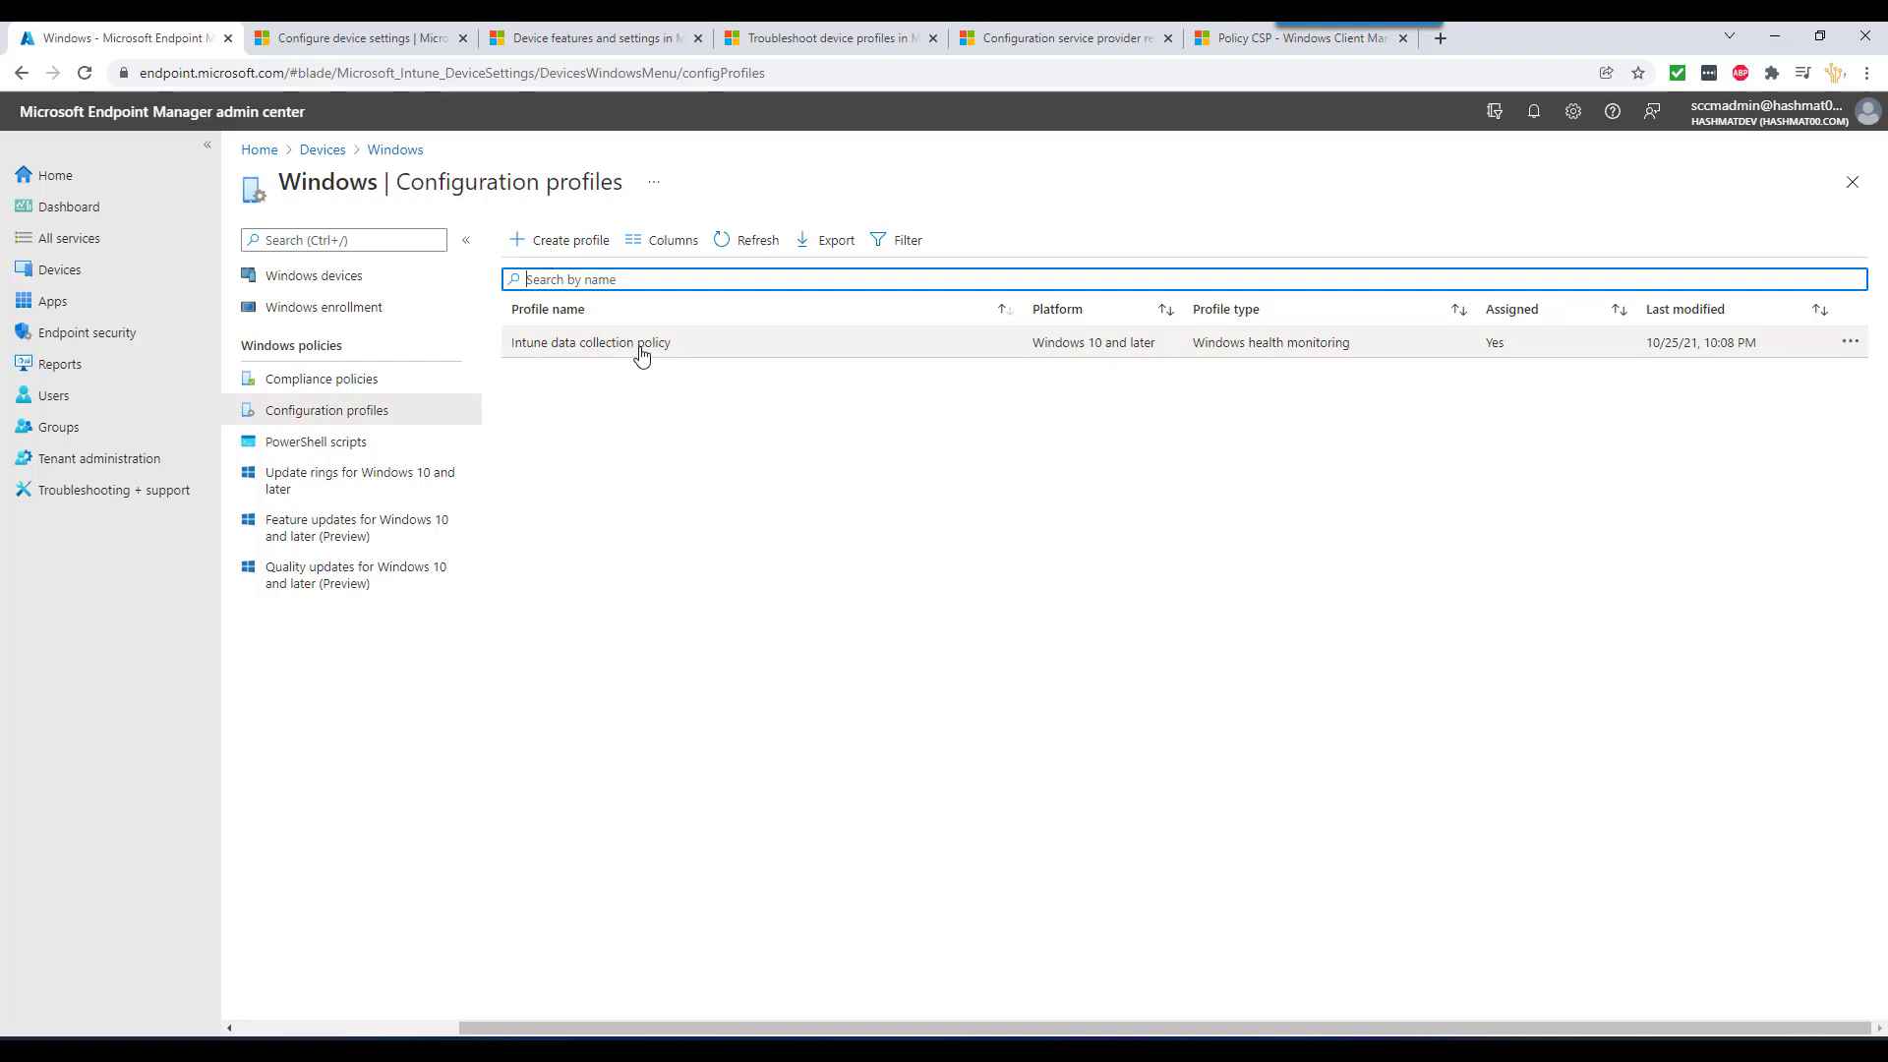
left_click(551, 245)
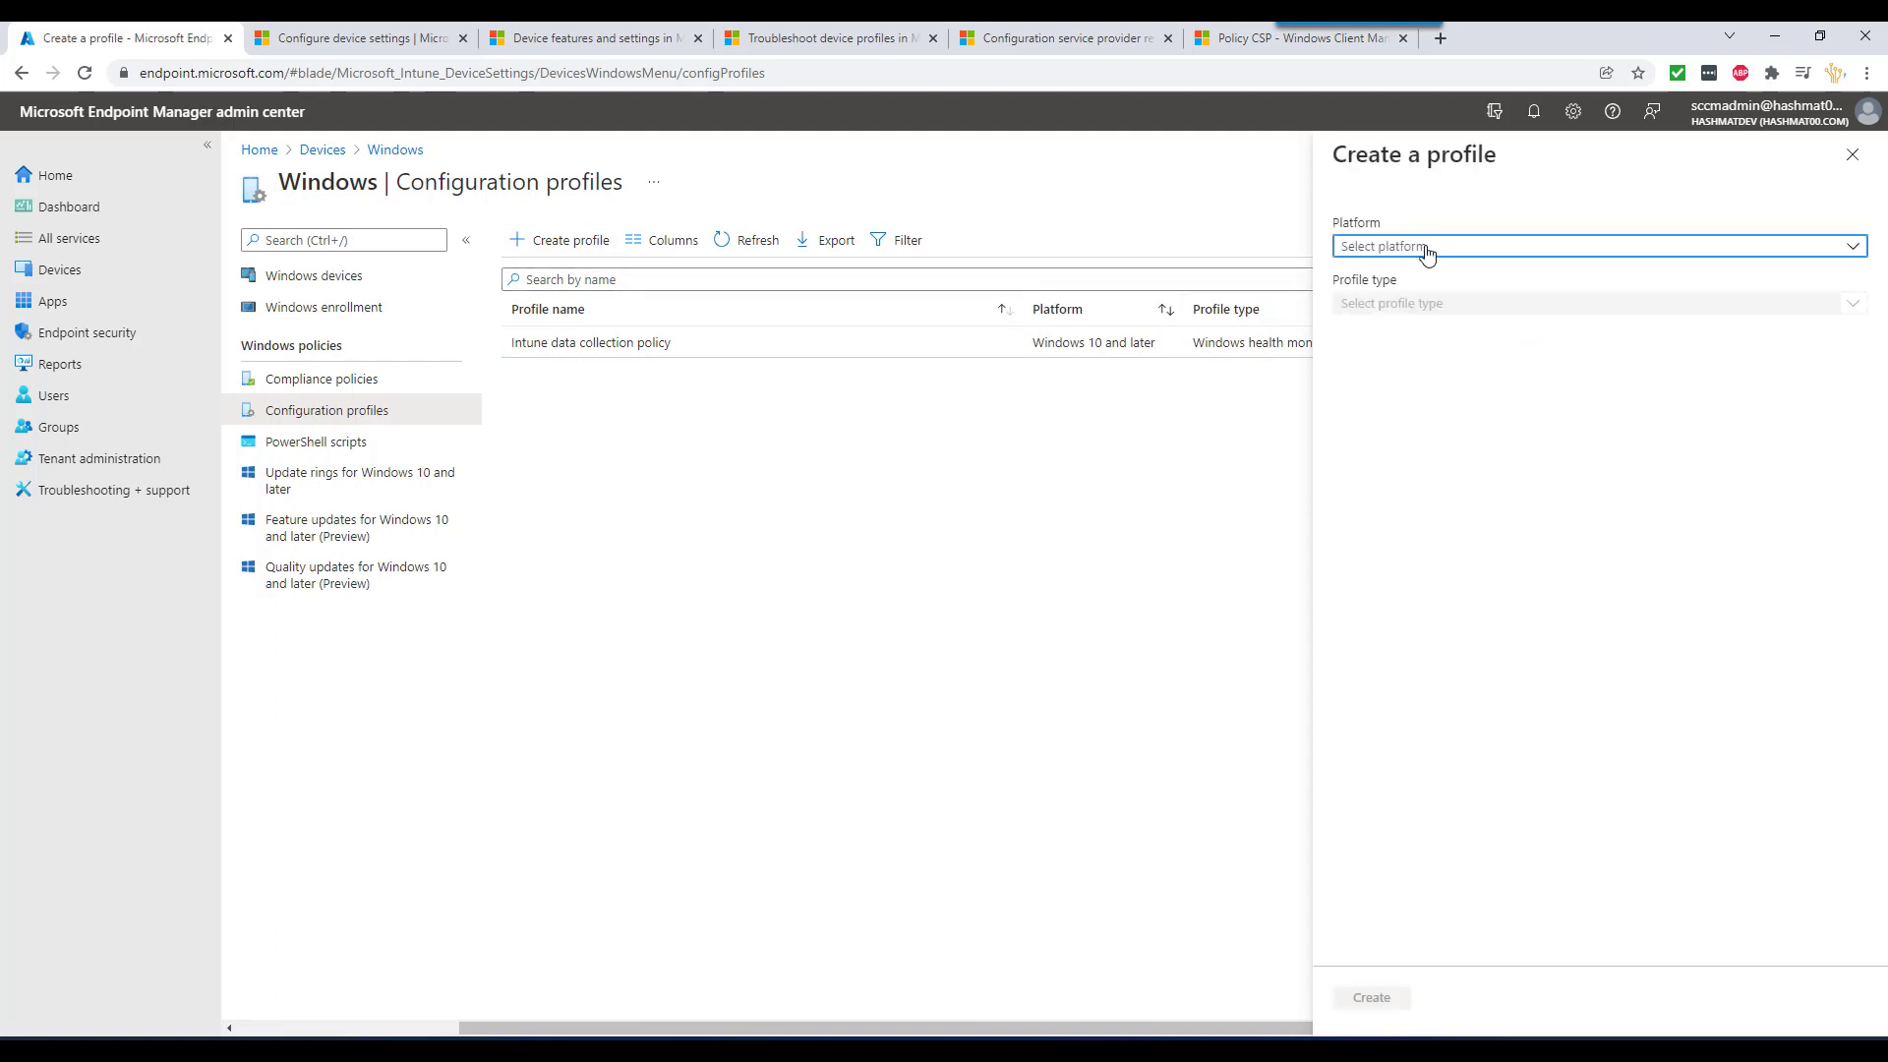
- Create a Windows 10 and later profile from the Device restrictions template
left_click(1426, 248)
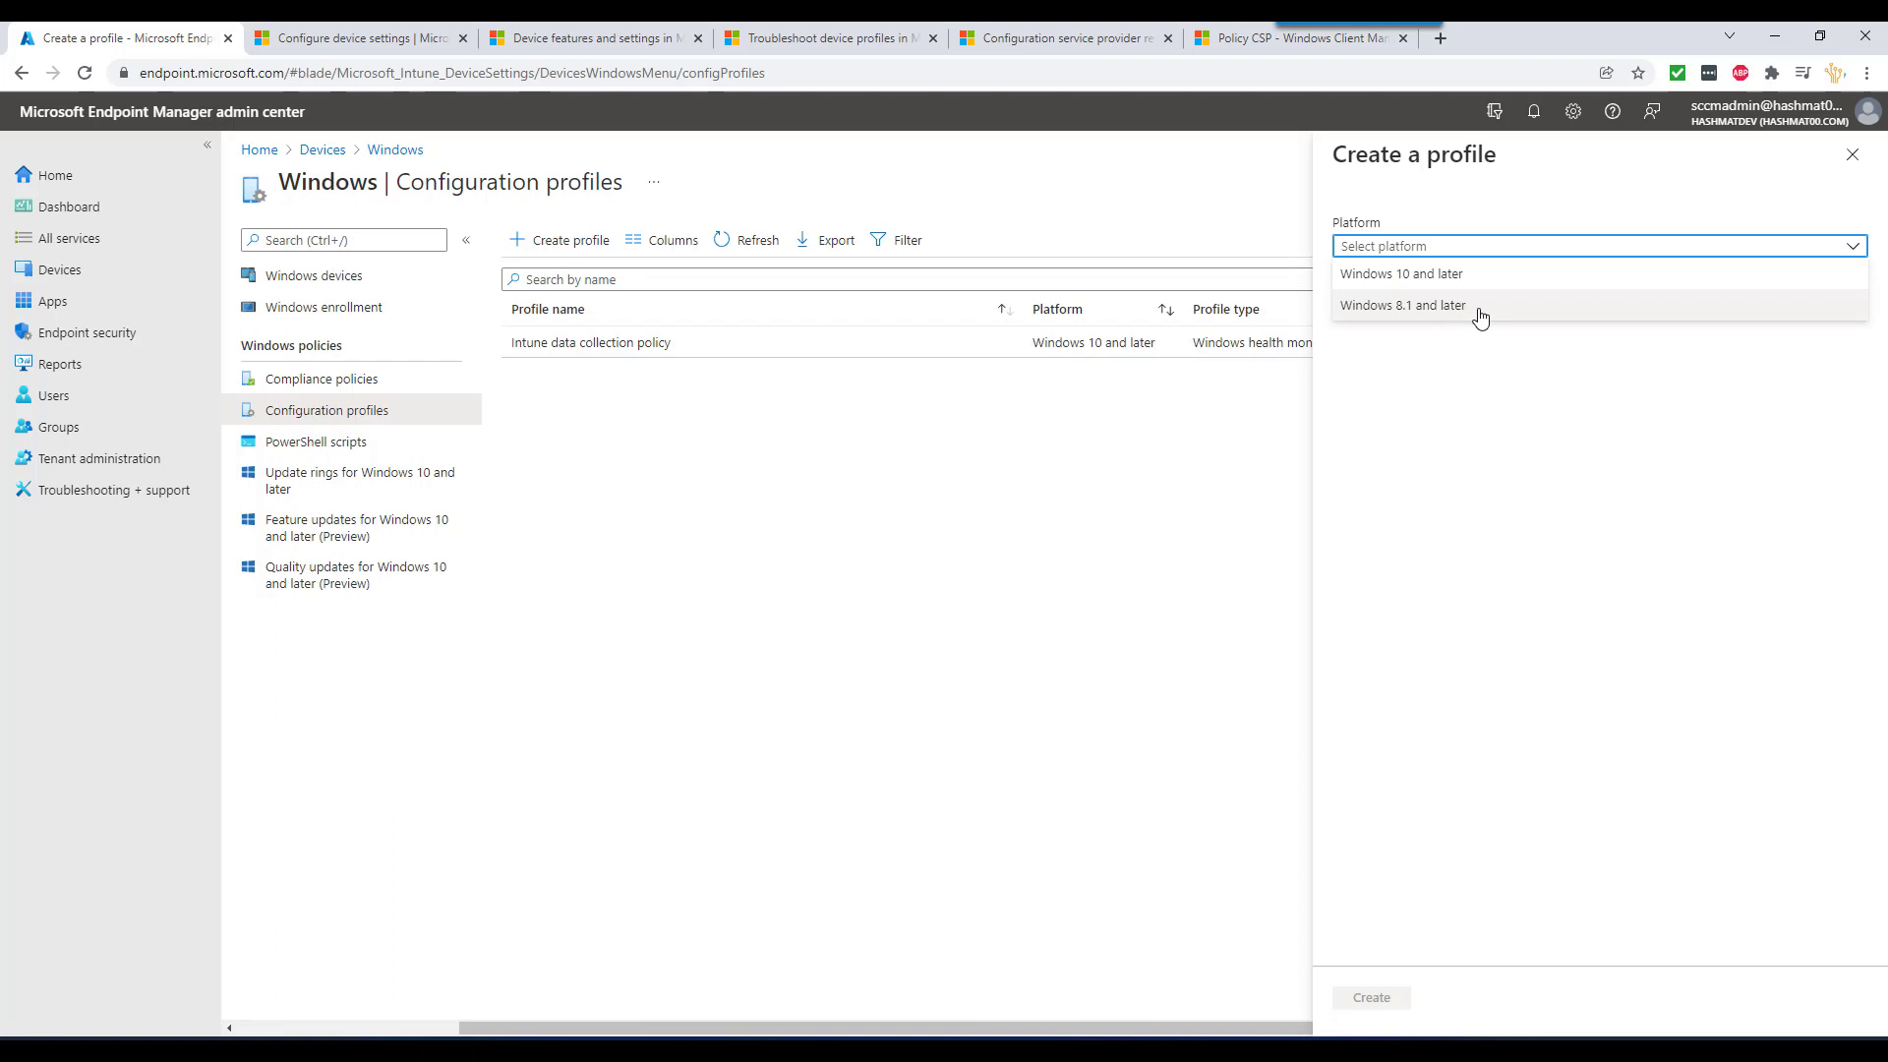
left_click(1453, 279)
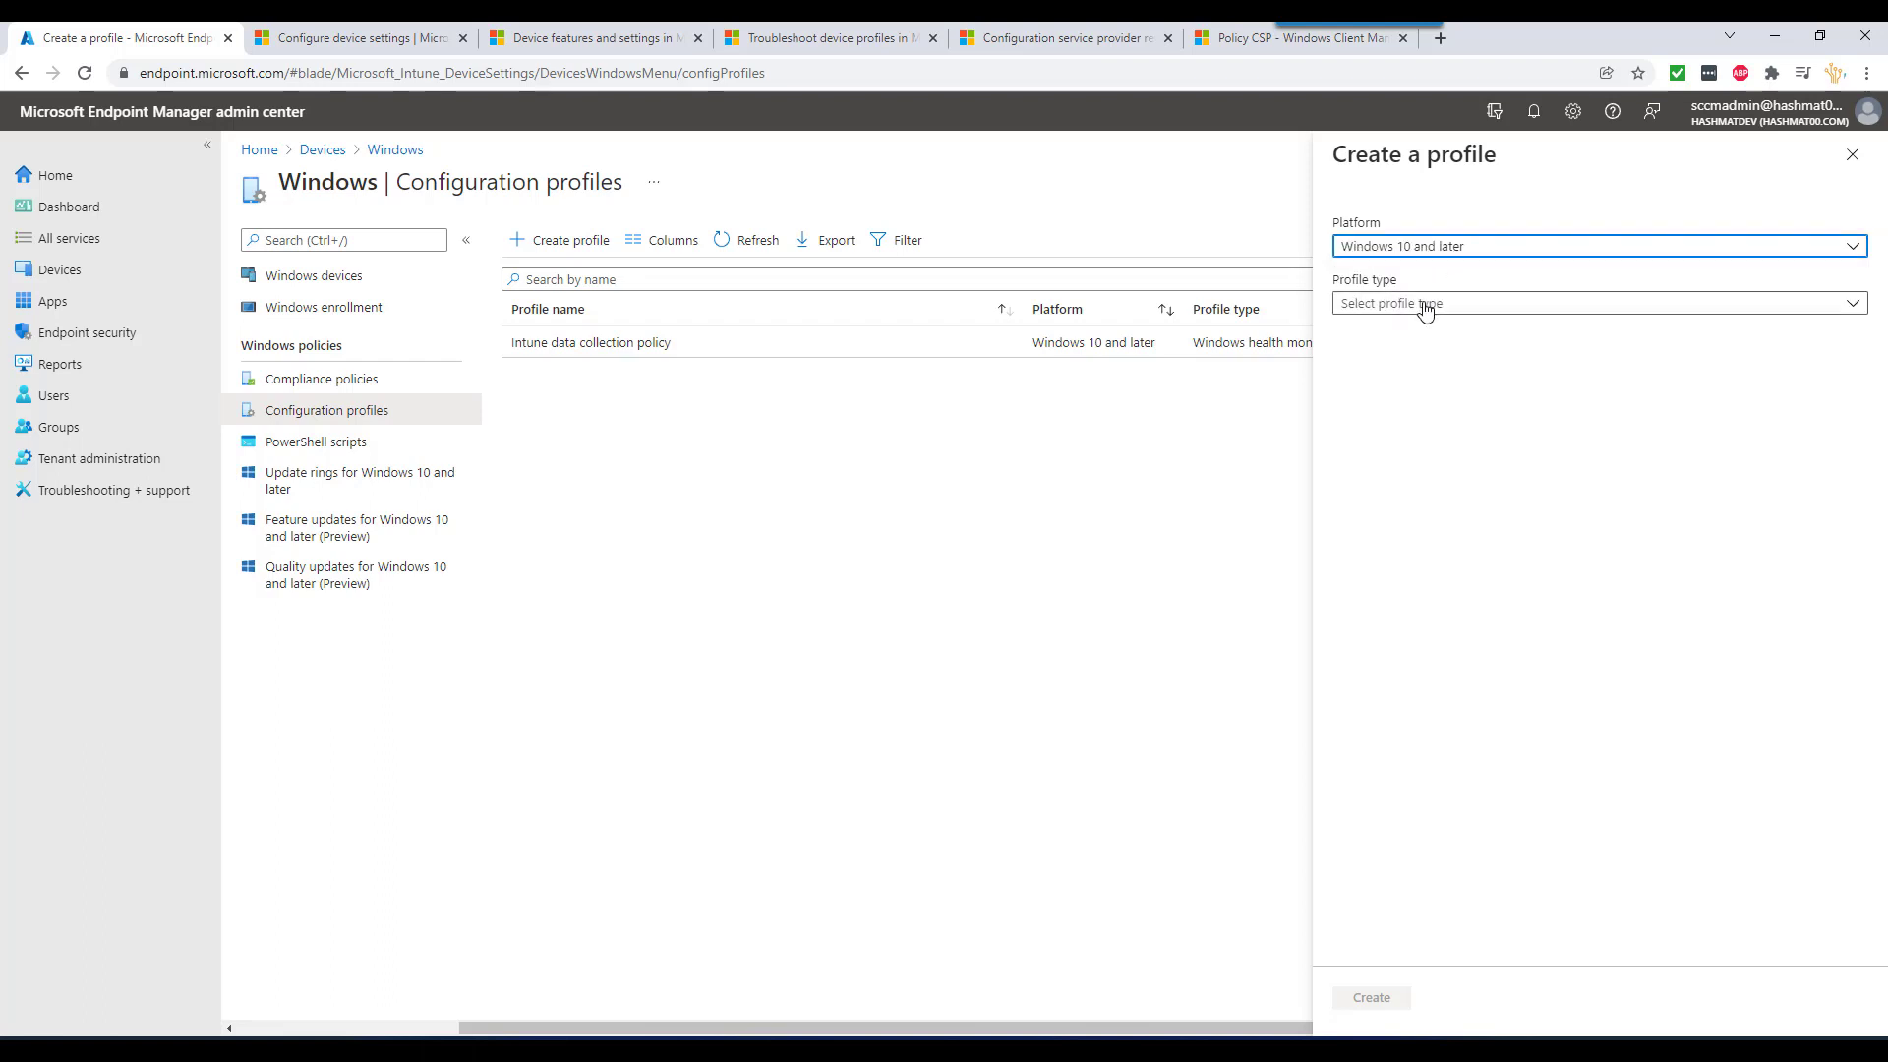
left_click(1426, 311)
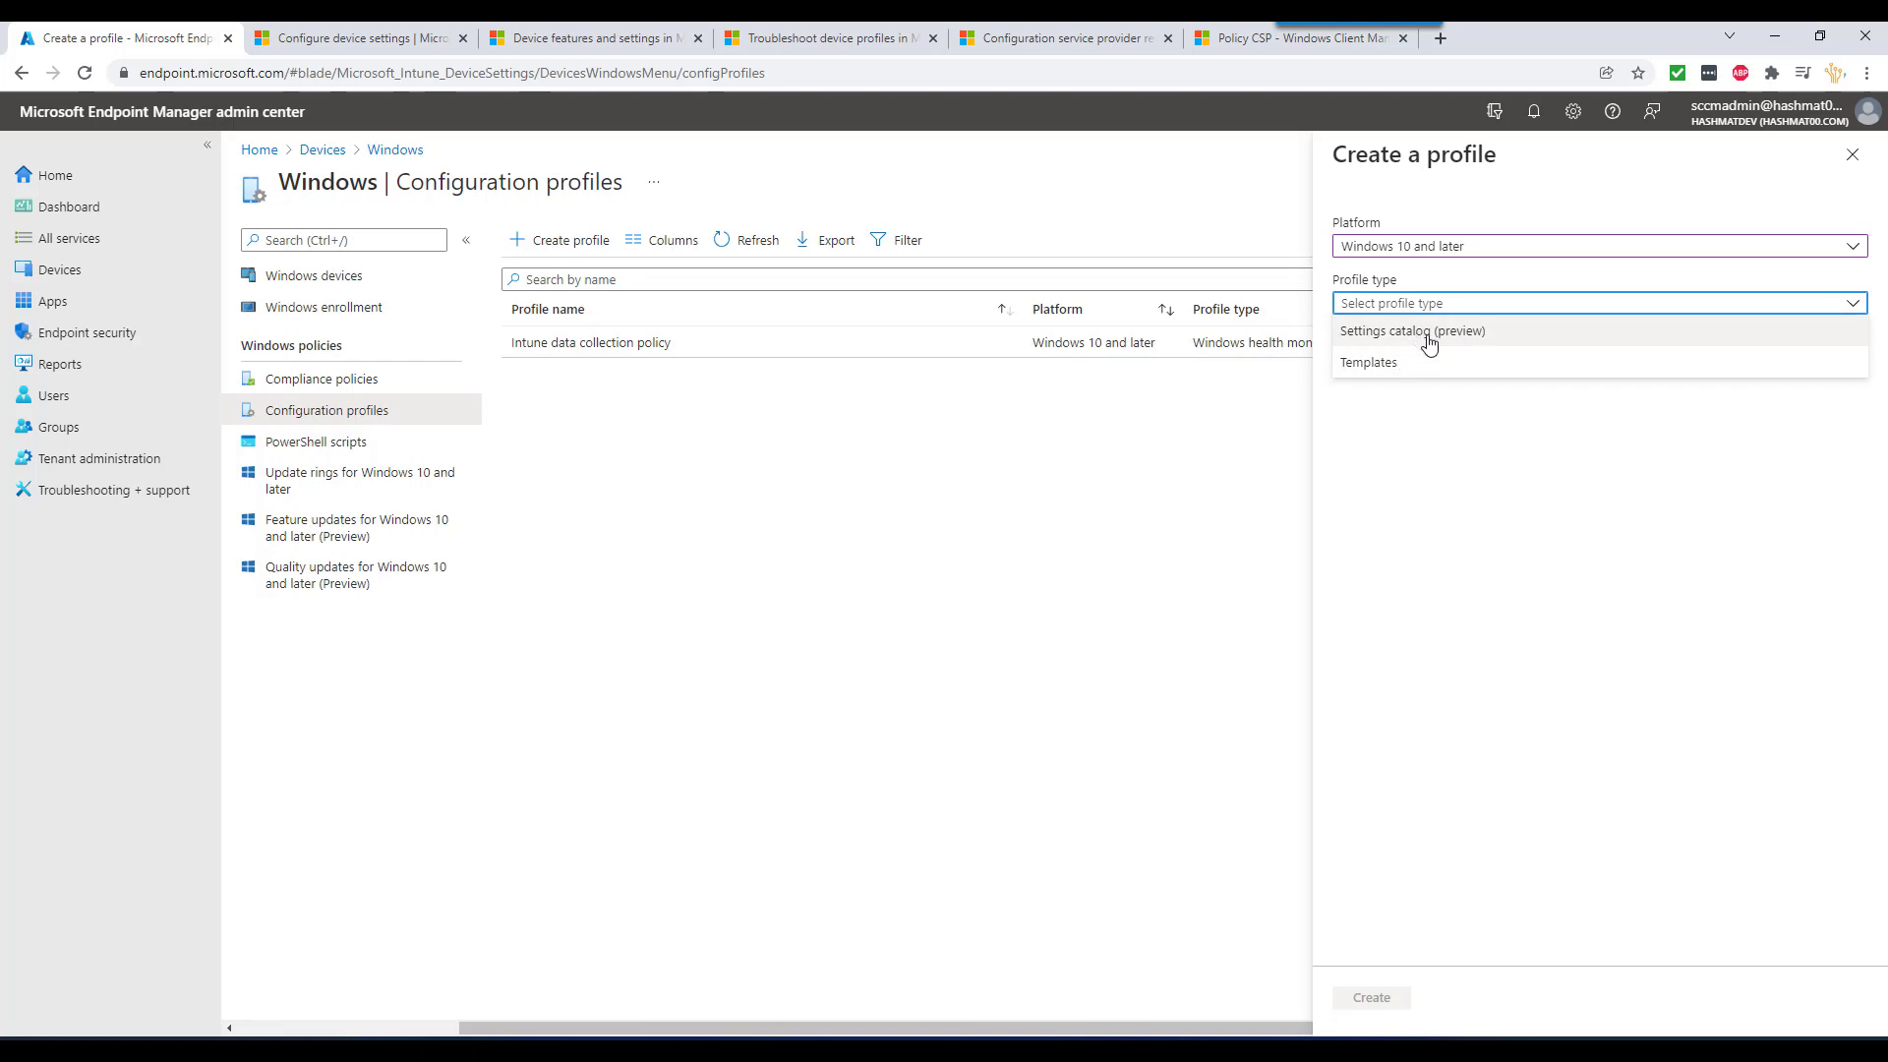
left_click(1396, 364)
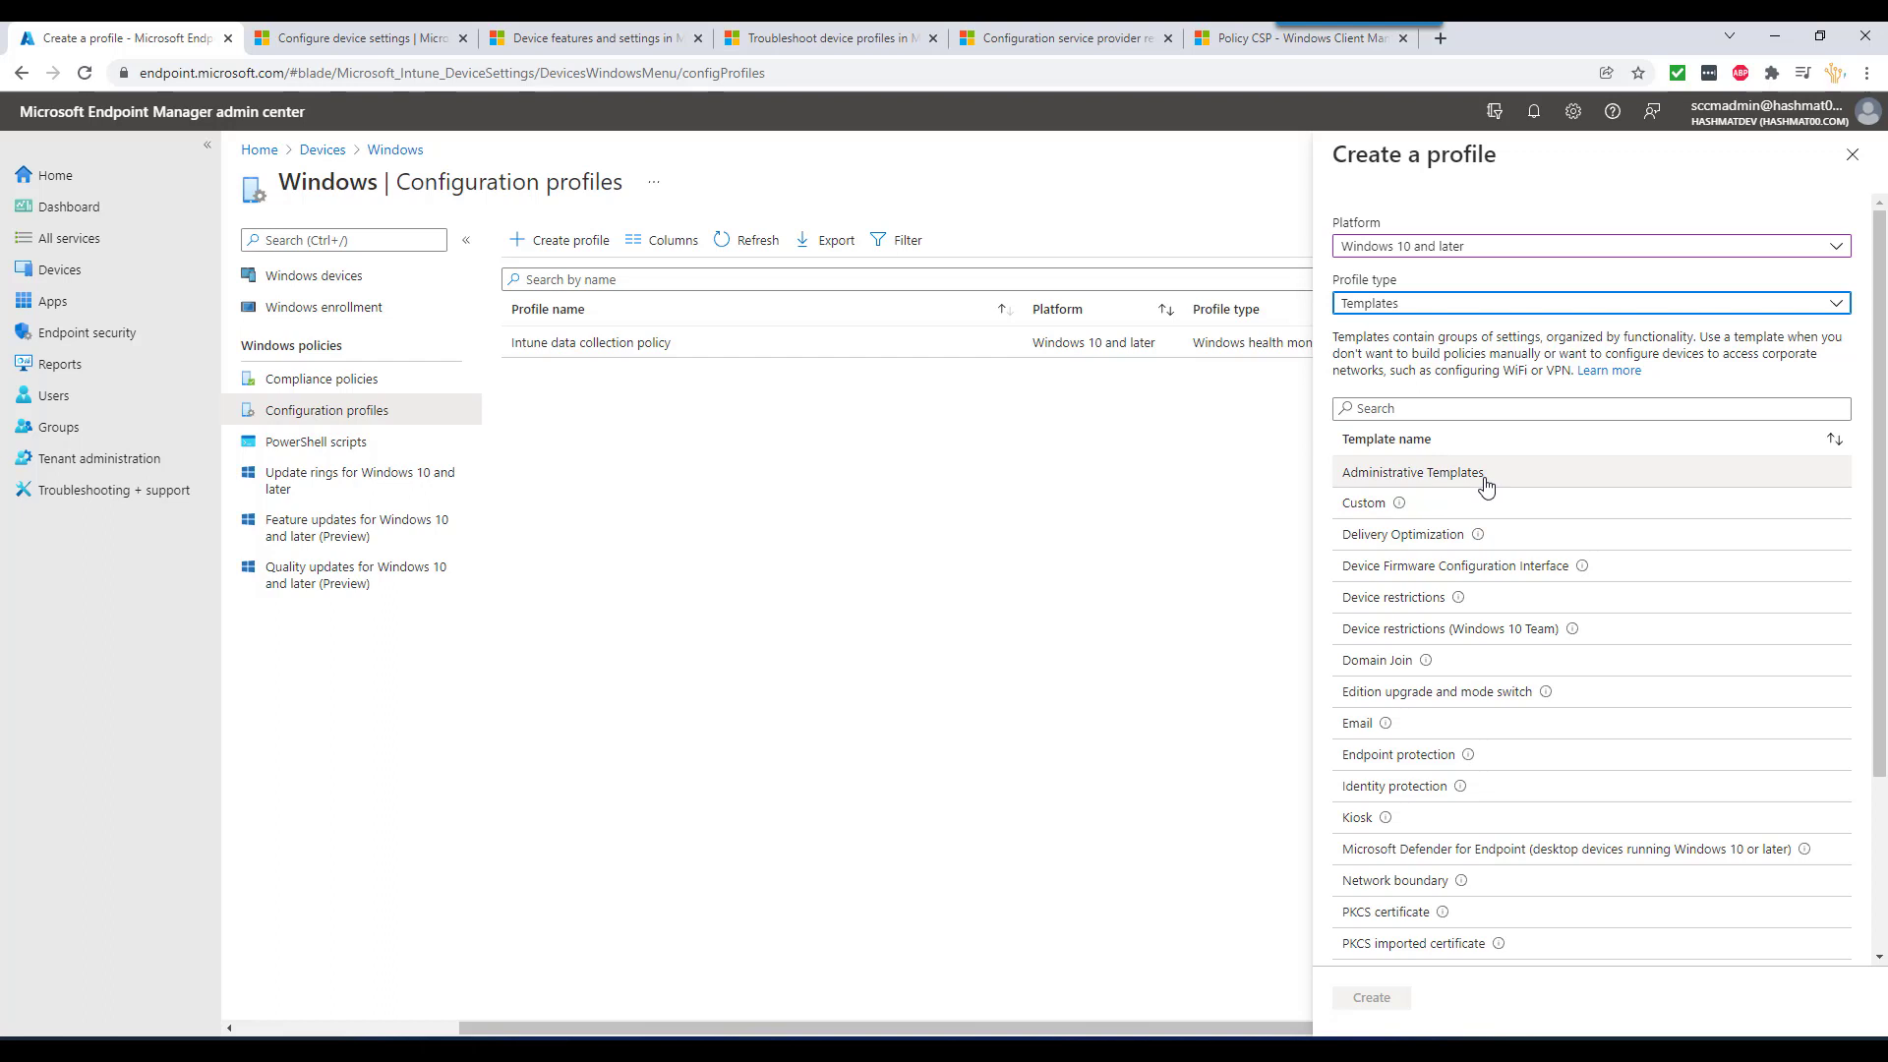
mouse_move(1427, 519)
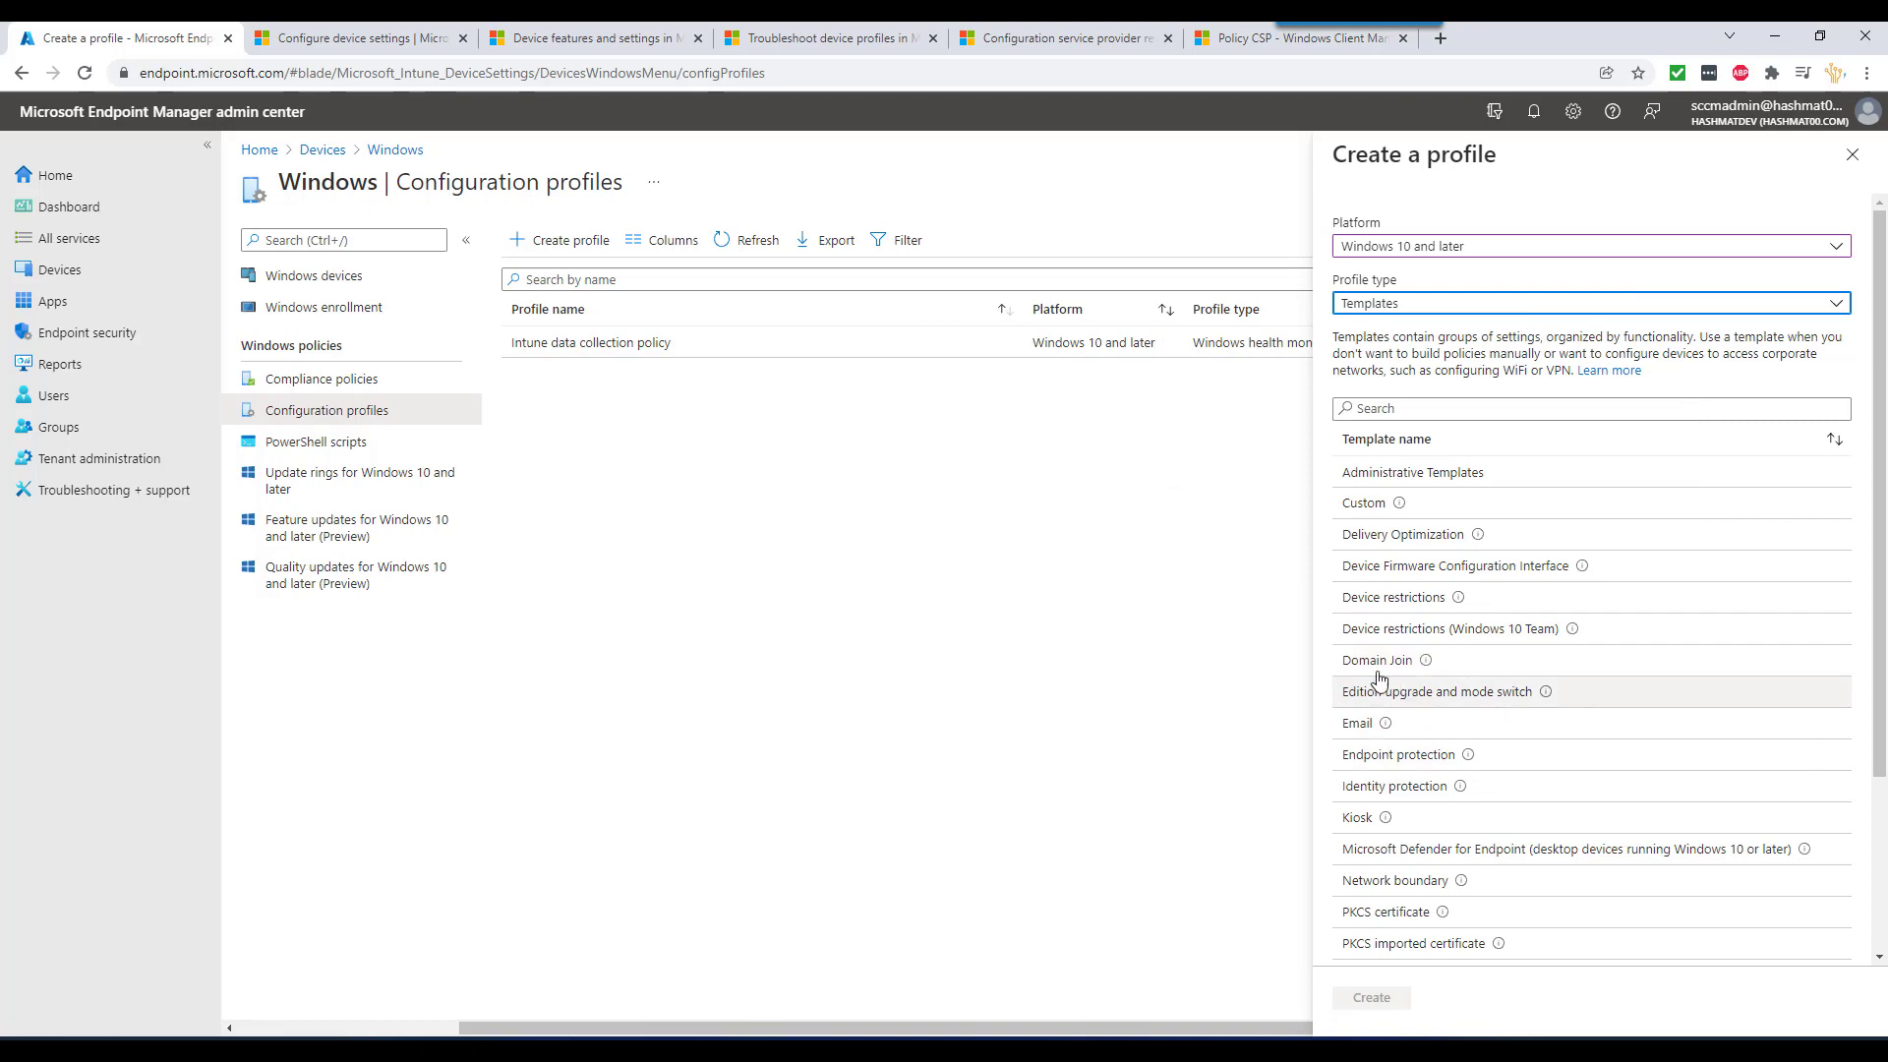
scroll(1453, 850, "down", 3)
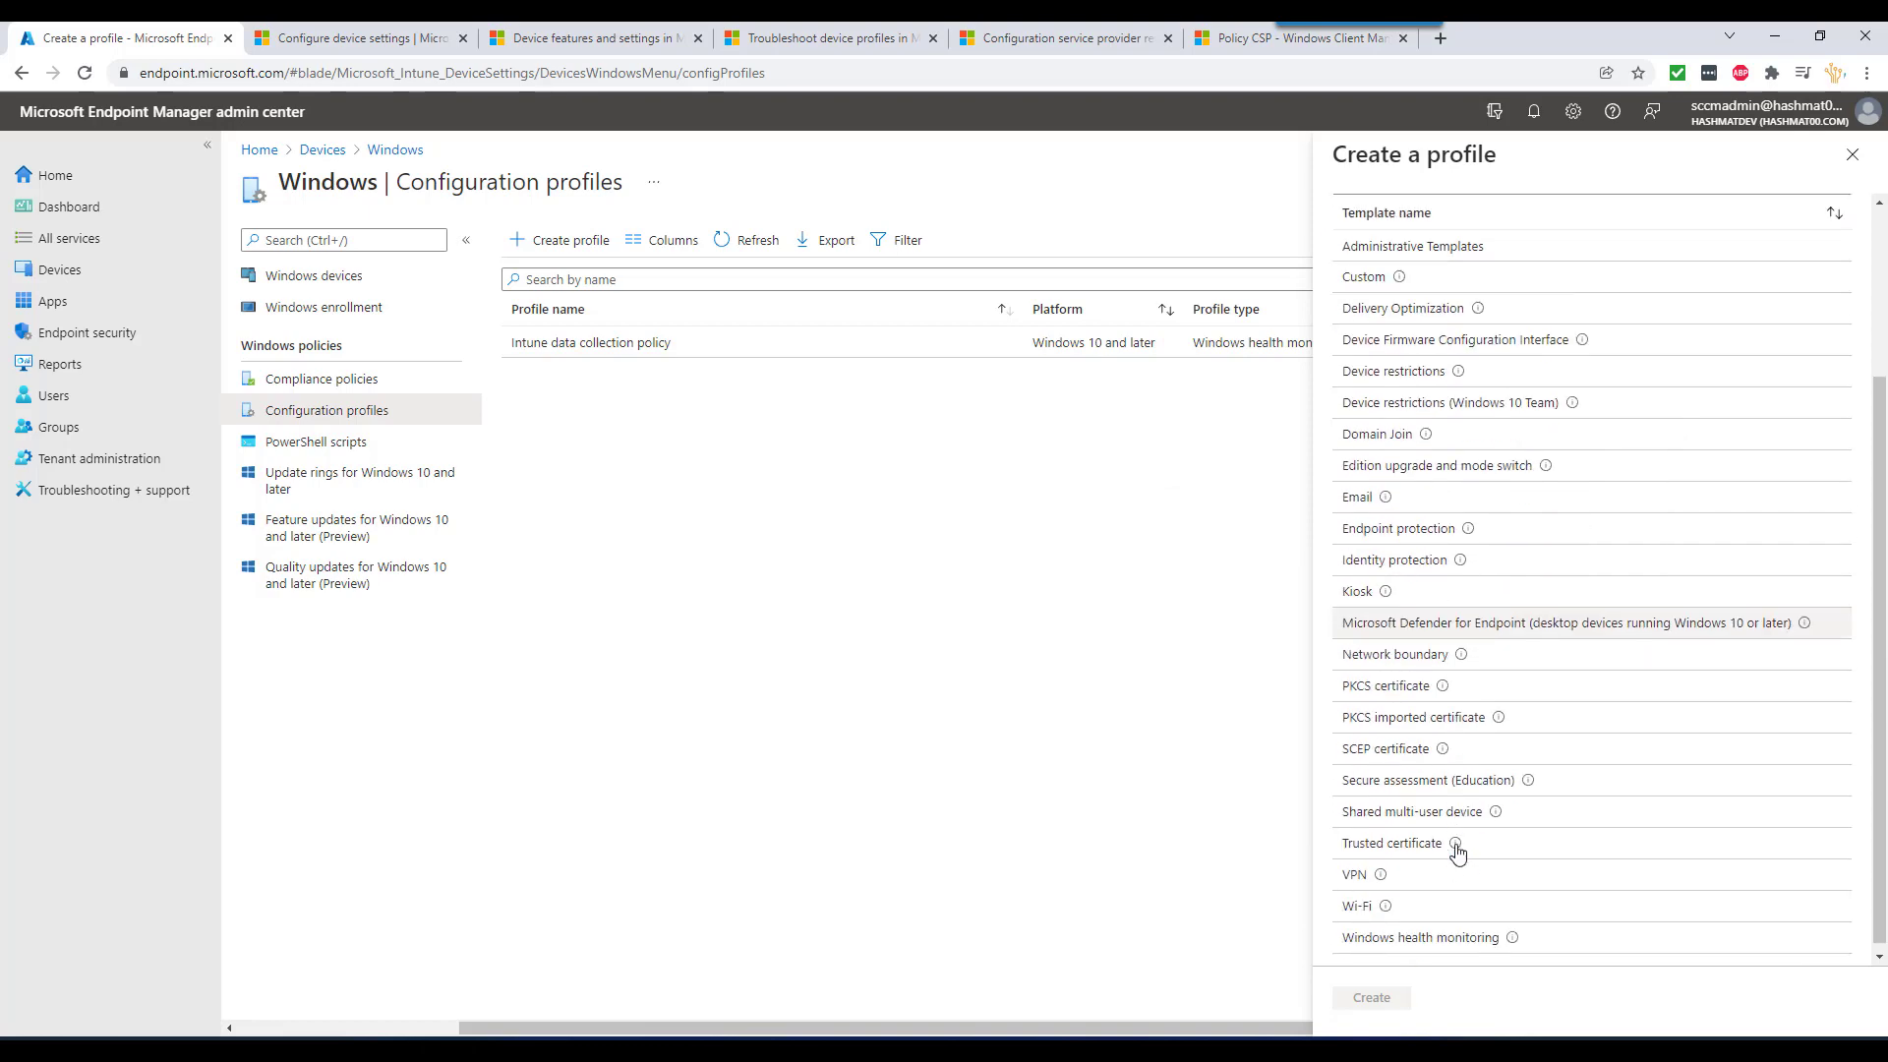
mouse_move(1459, 842)
scroll(1459, 843, "up", 3)
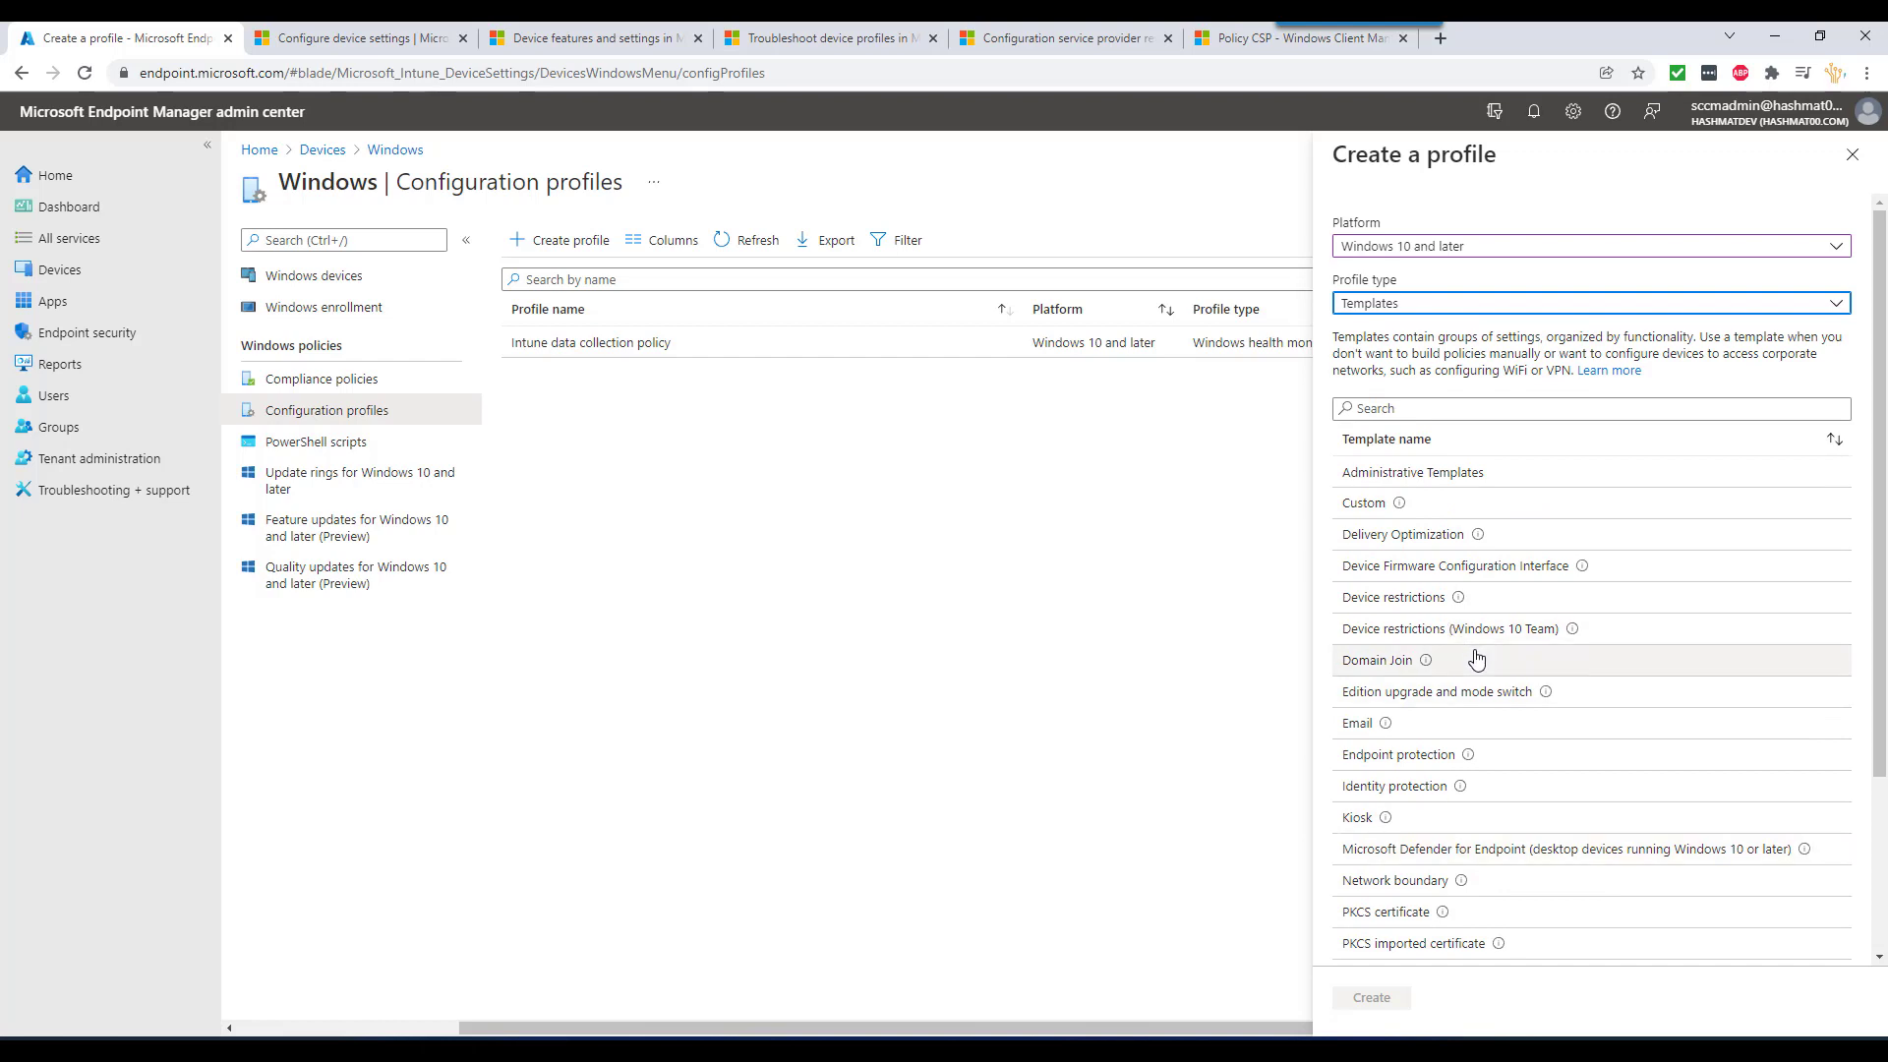
left_click(1396, 597)
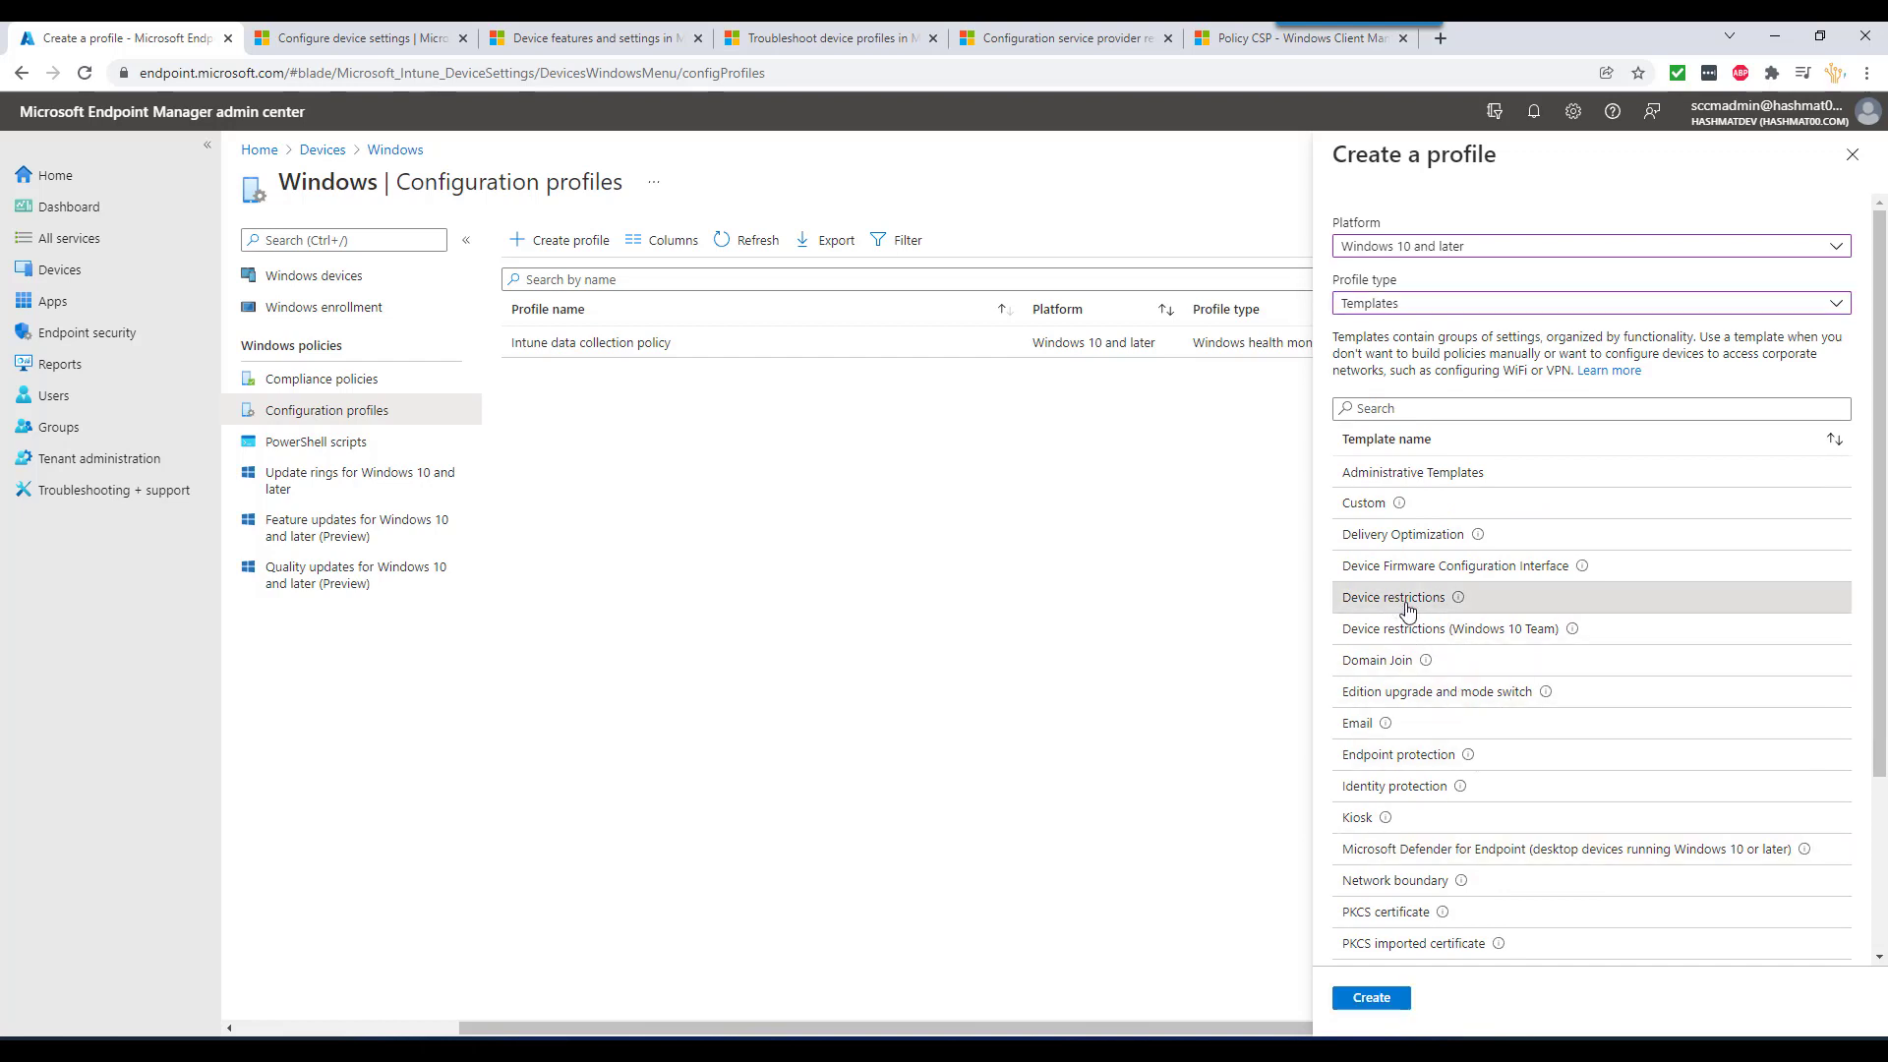
mouse_move(1461, 605)
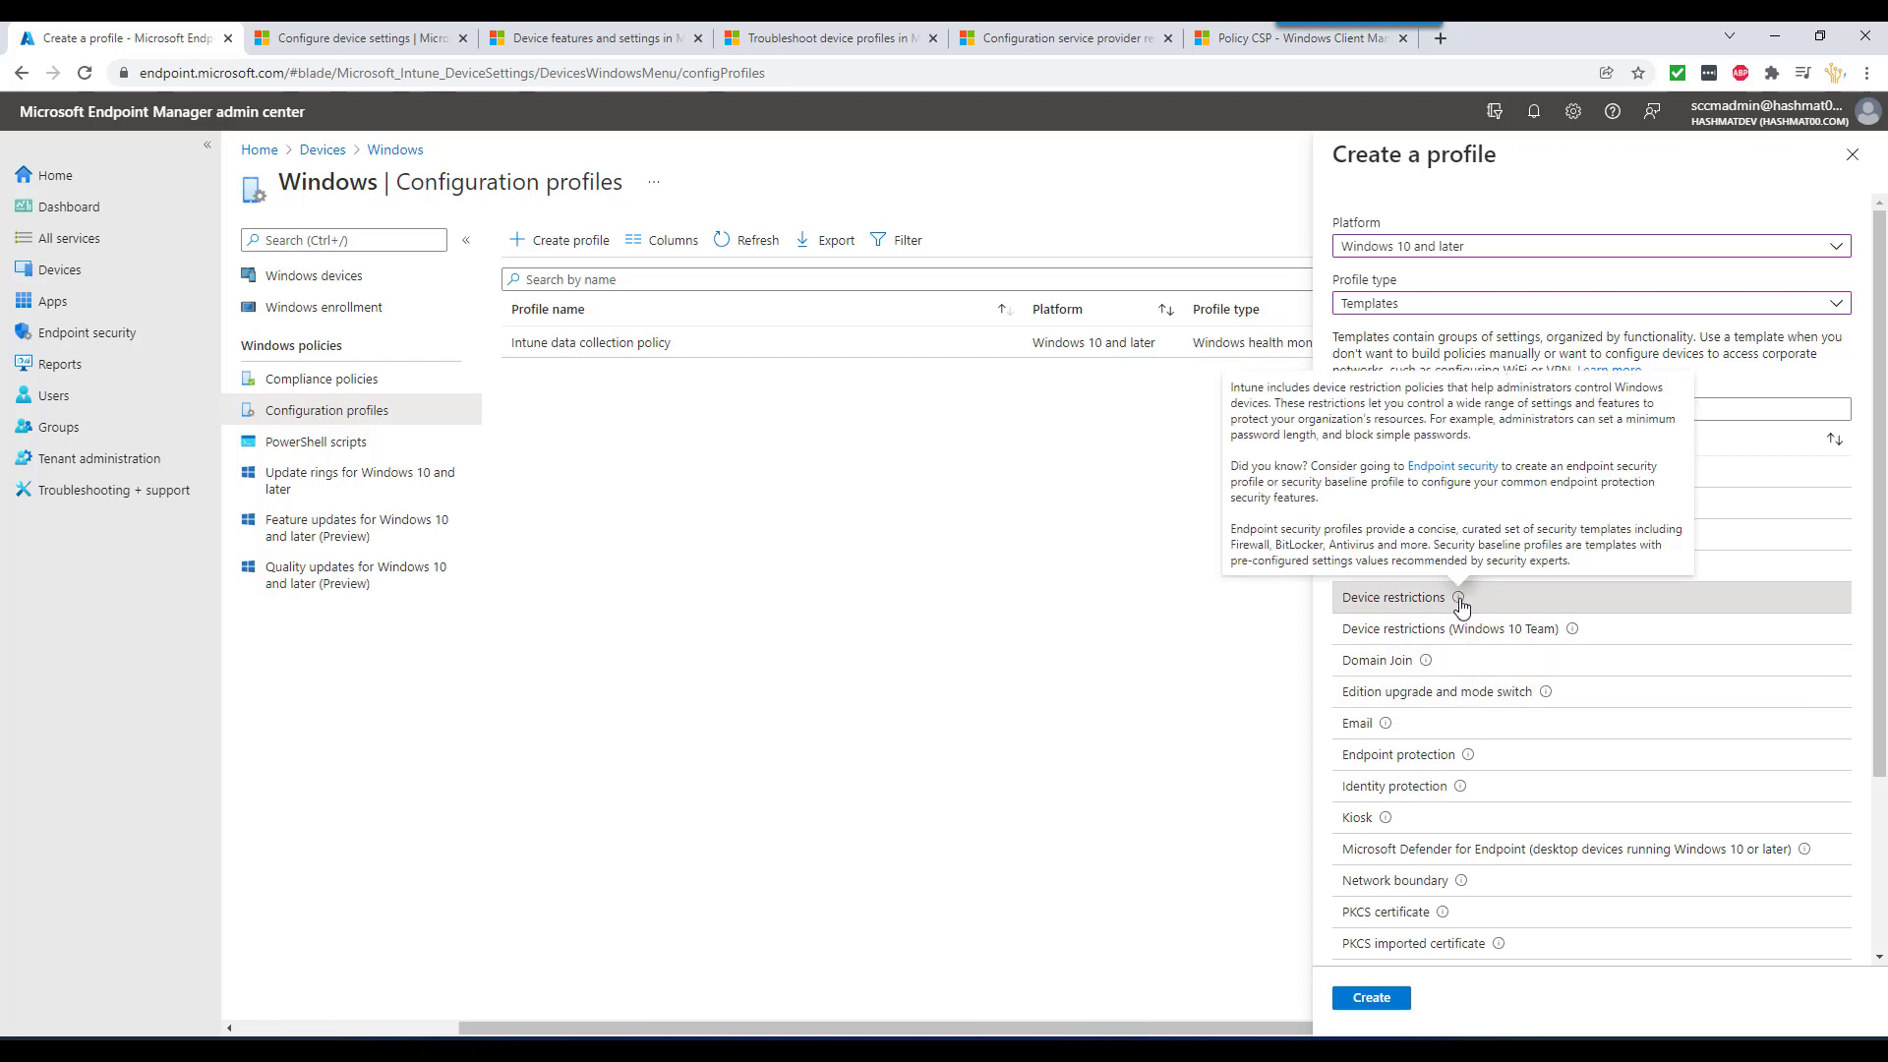
left_click(1385, 1001)
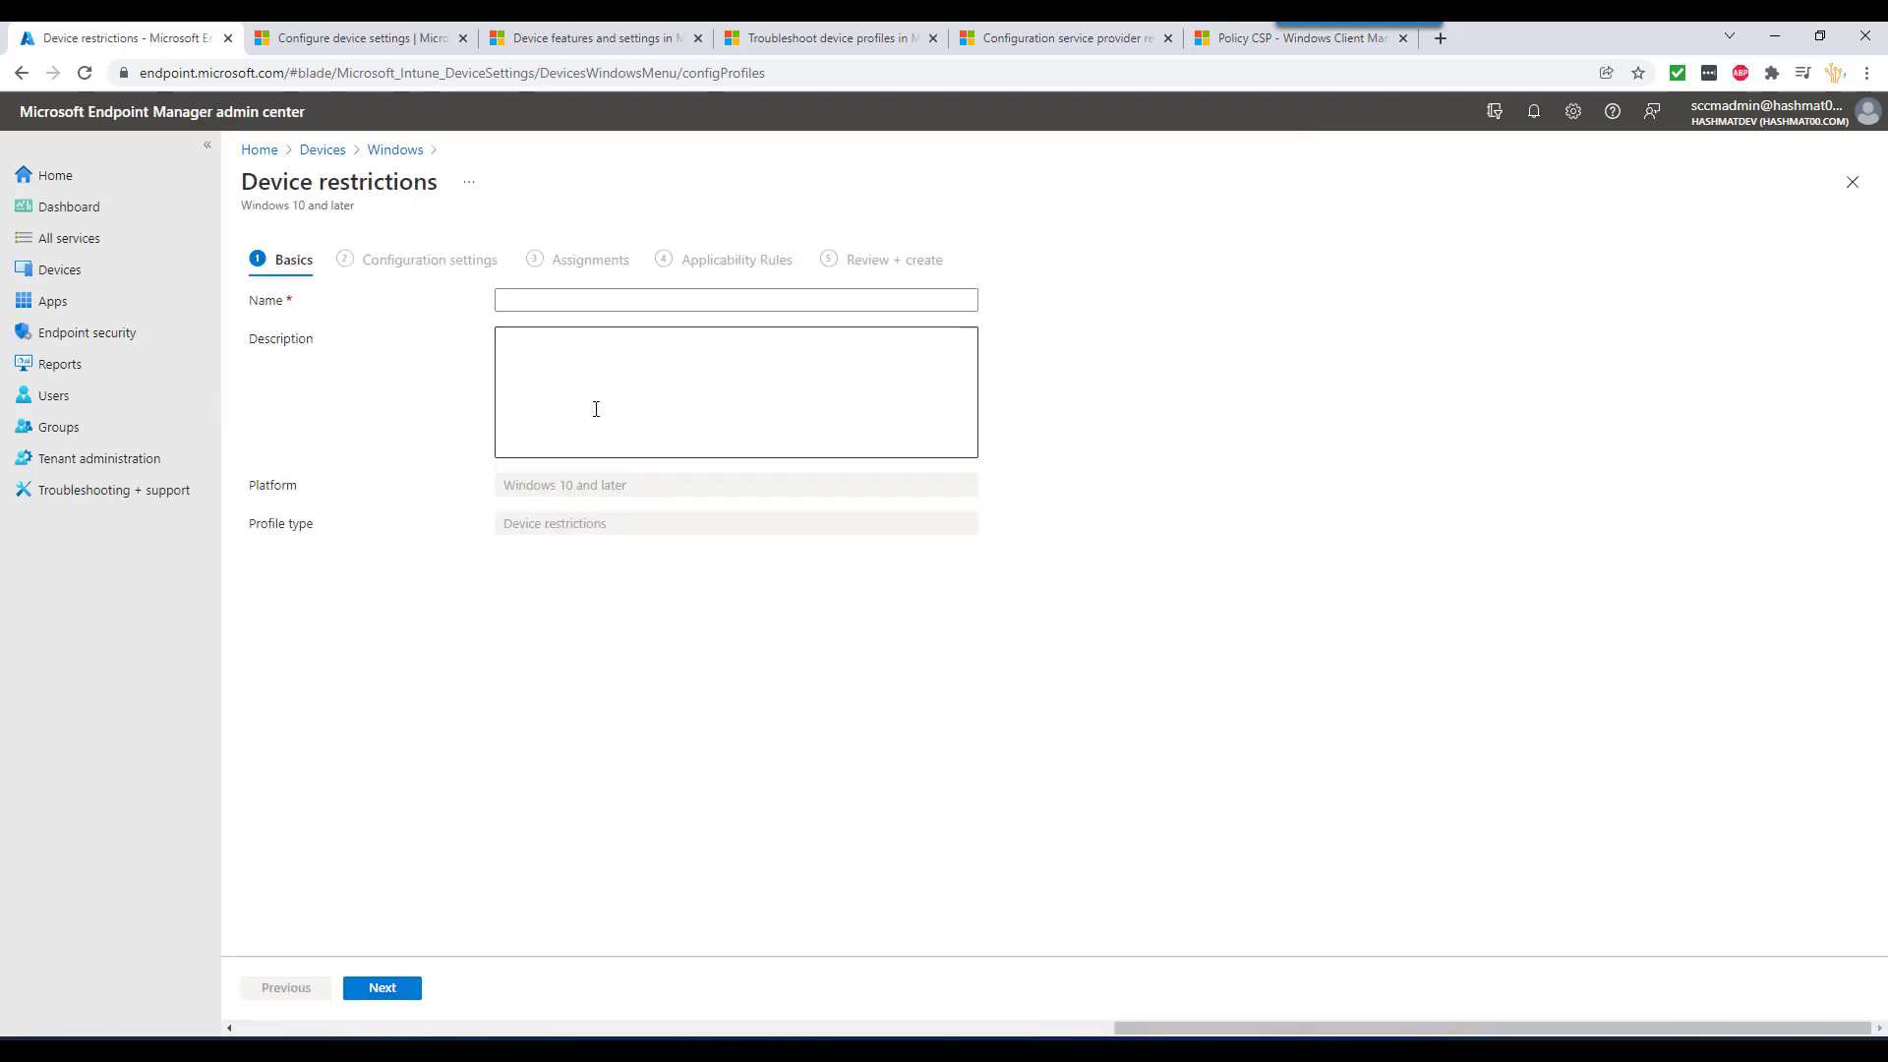
- Name the profile 'Device Retriction - 1' and advance to Configuration settings
left_click(593, 301)
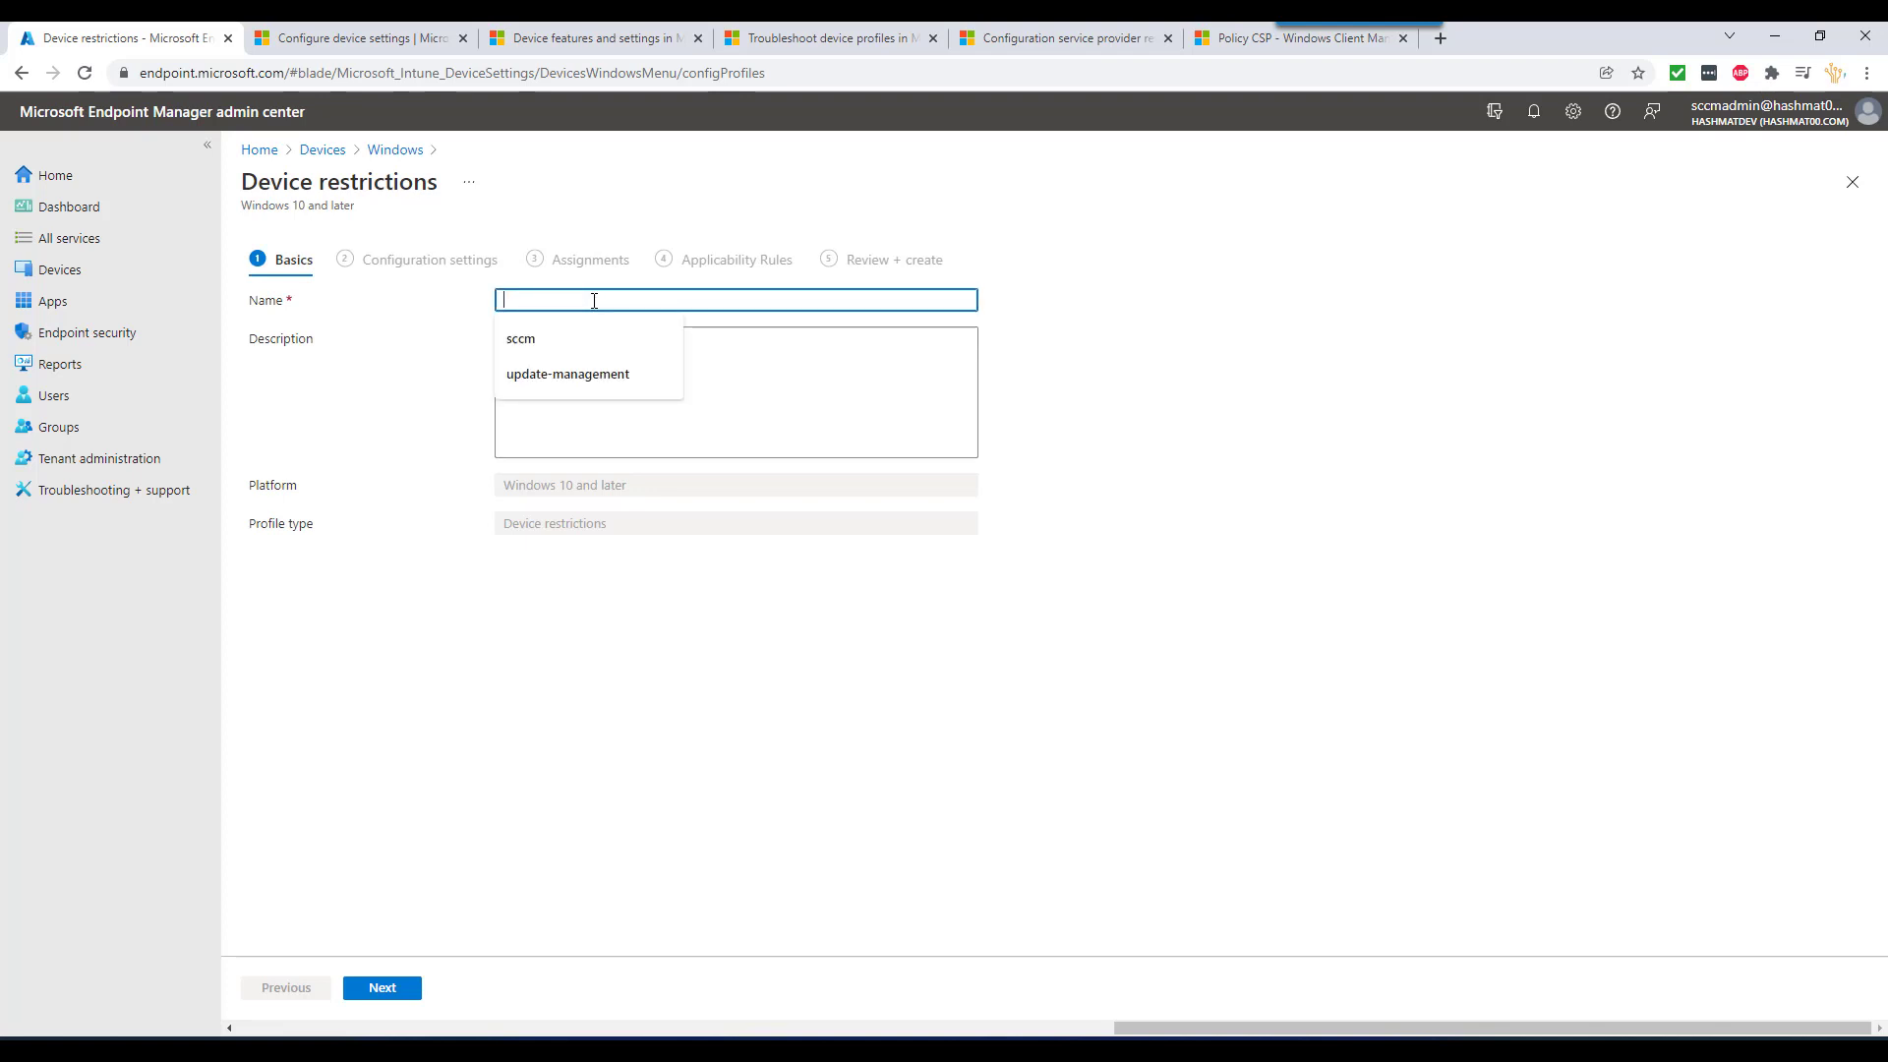
type("Dev")
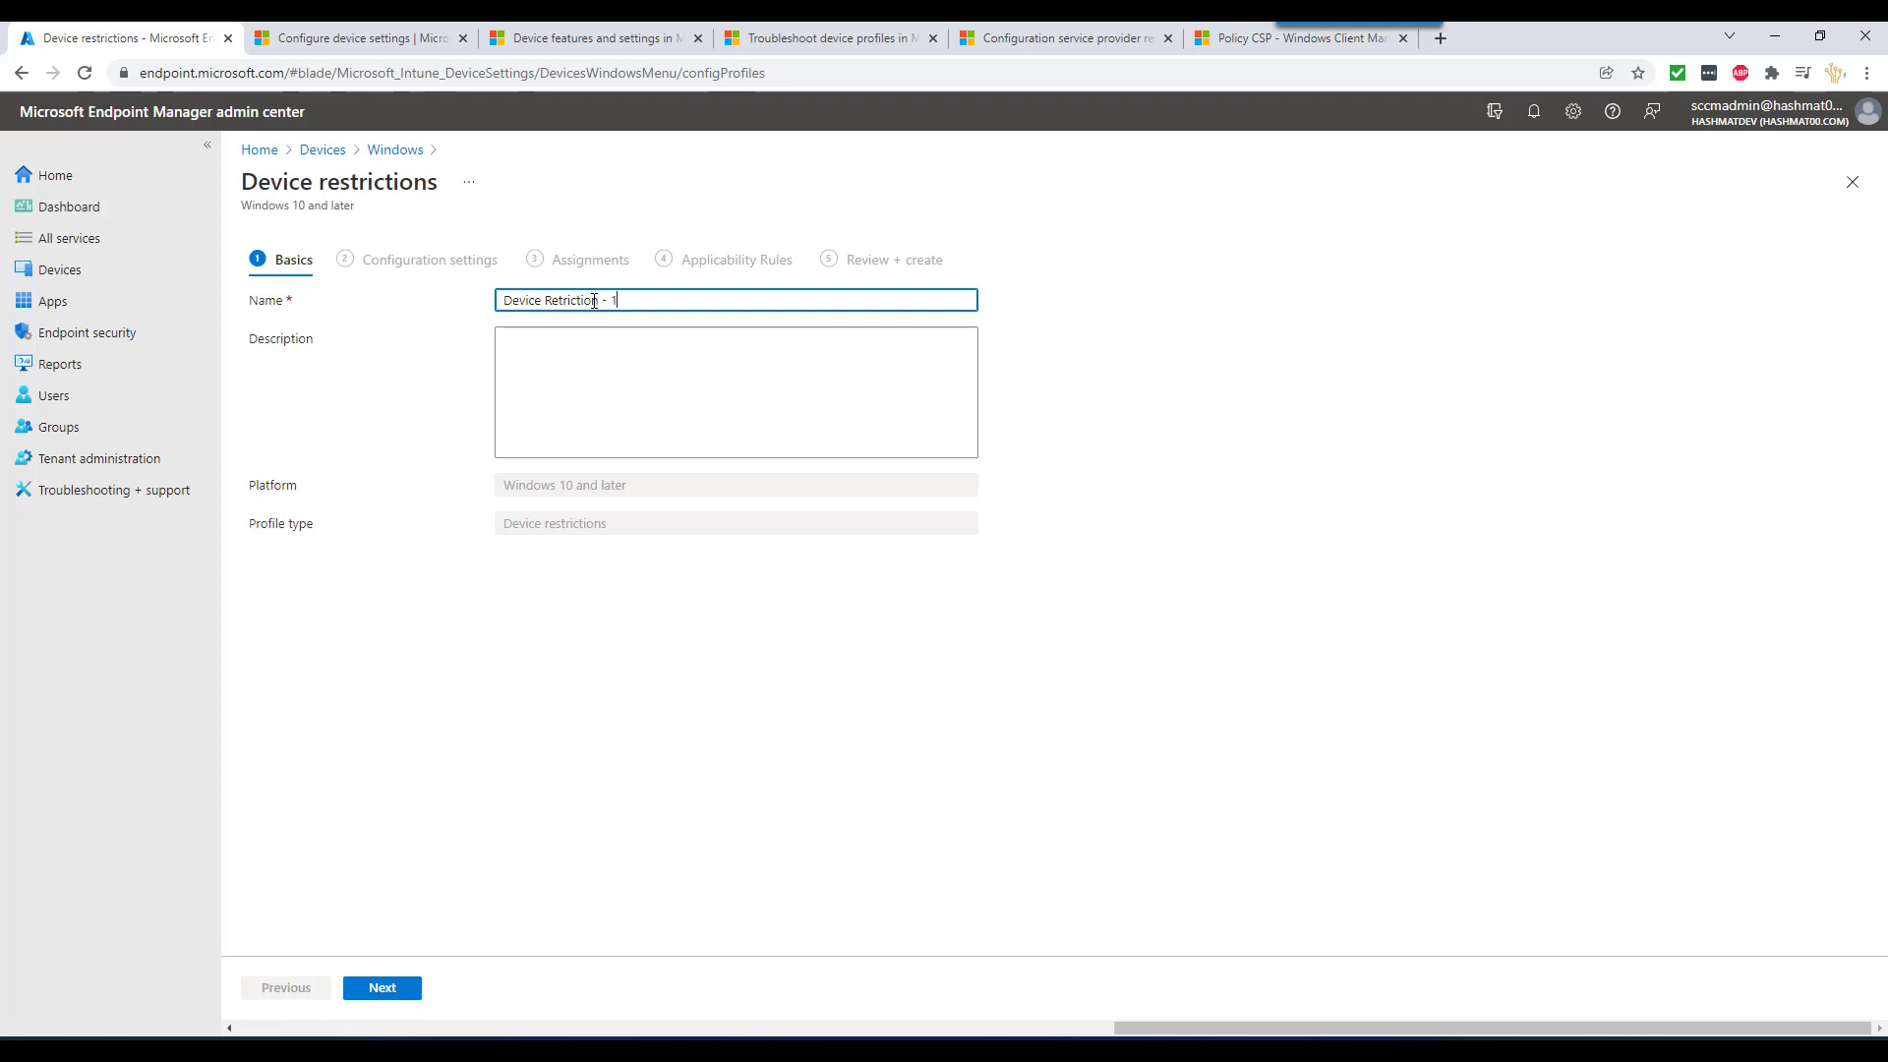
type("ice Retriction - 1")
left_click(382, 987)
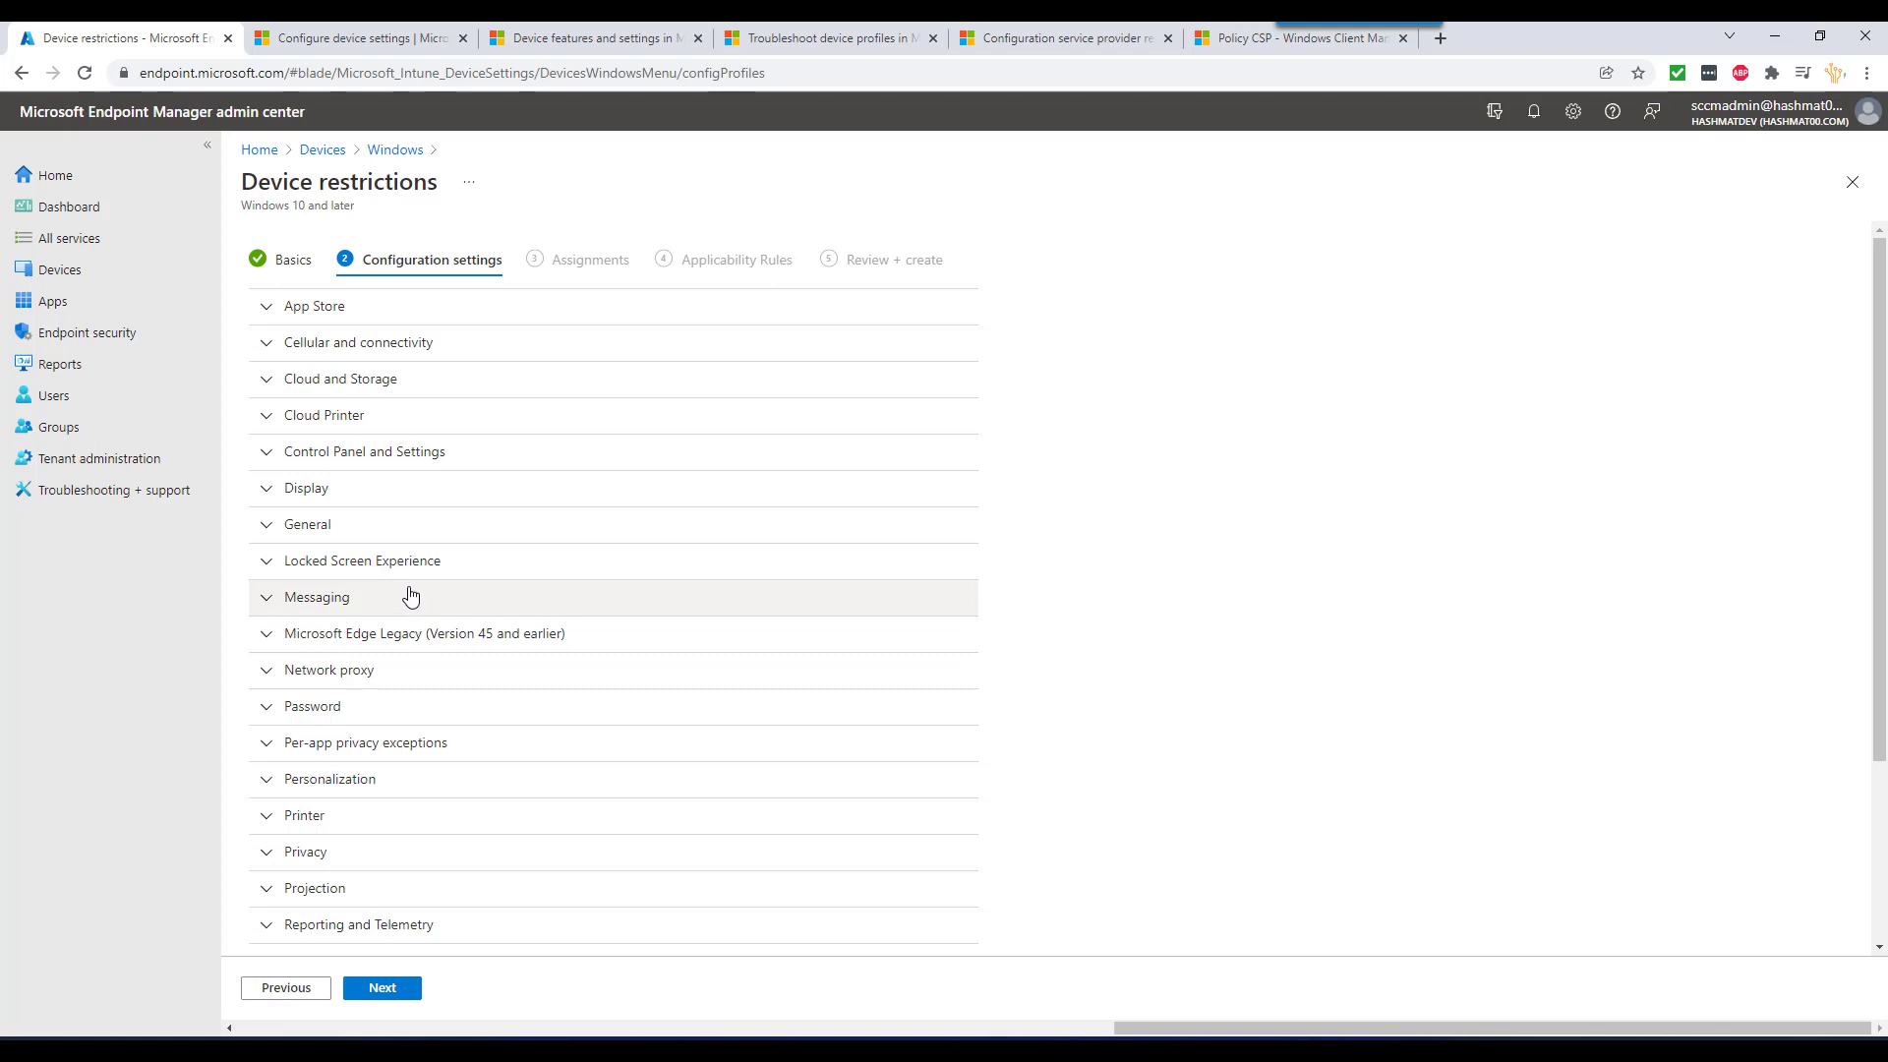
scroll(405, 589, "down", 2)
scroll(394, 580, "up", 2)
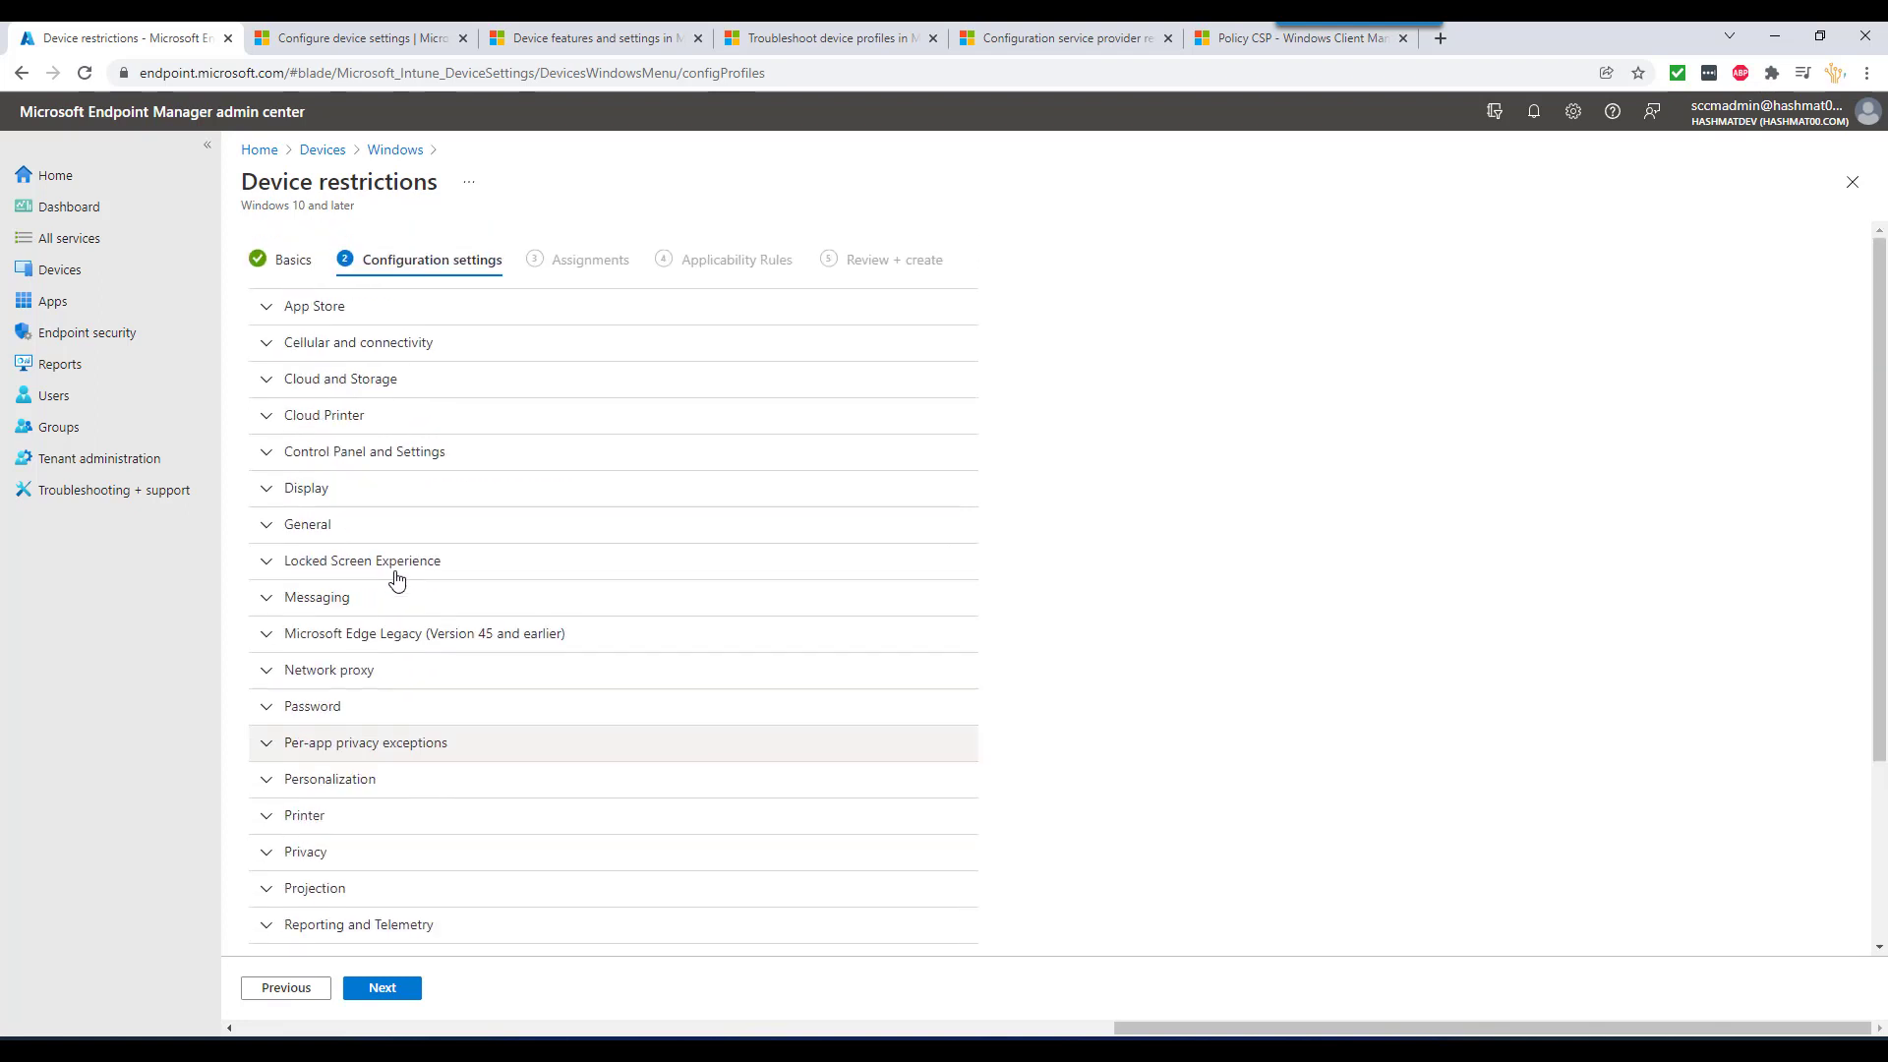
left_click(285, 315)
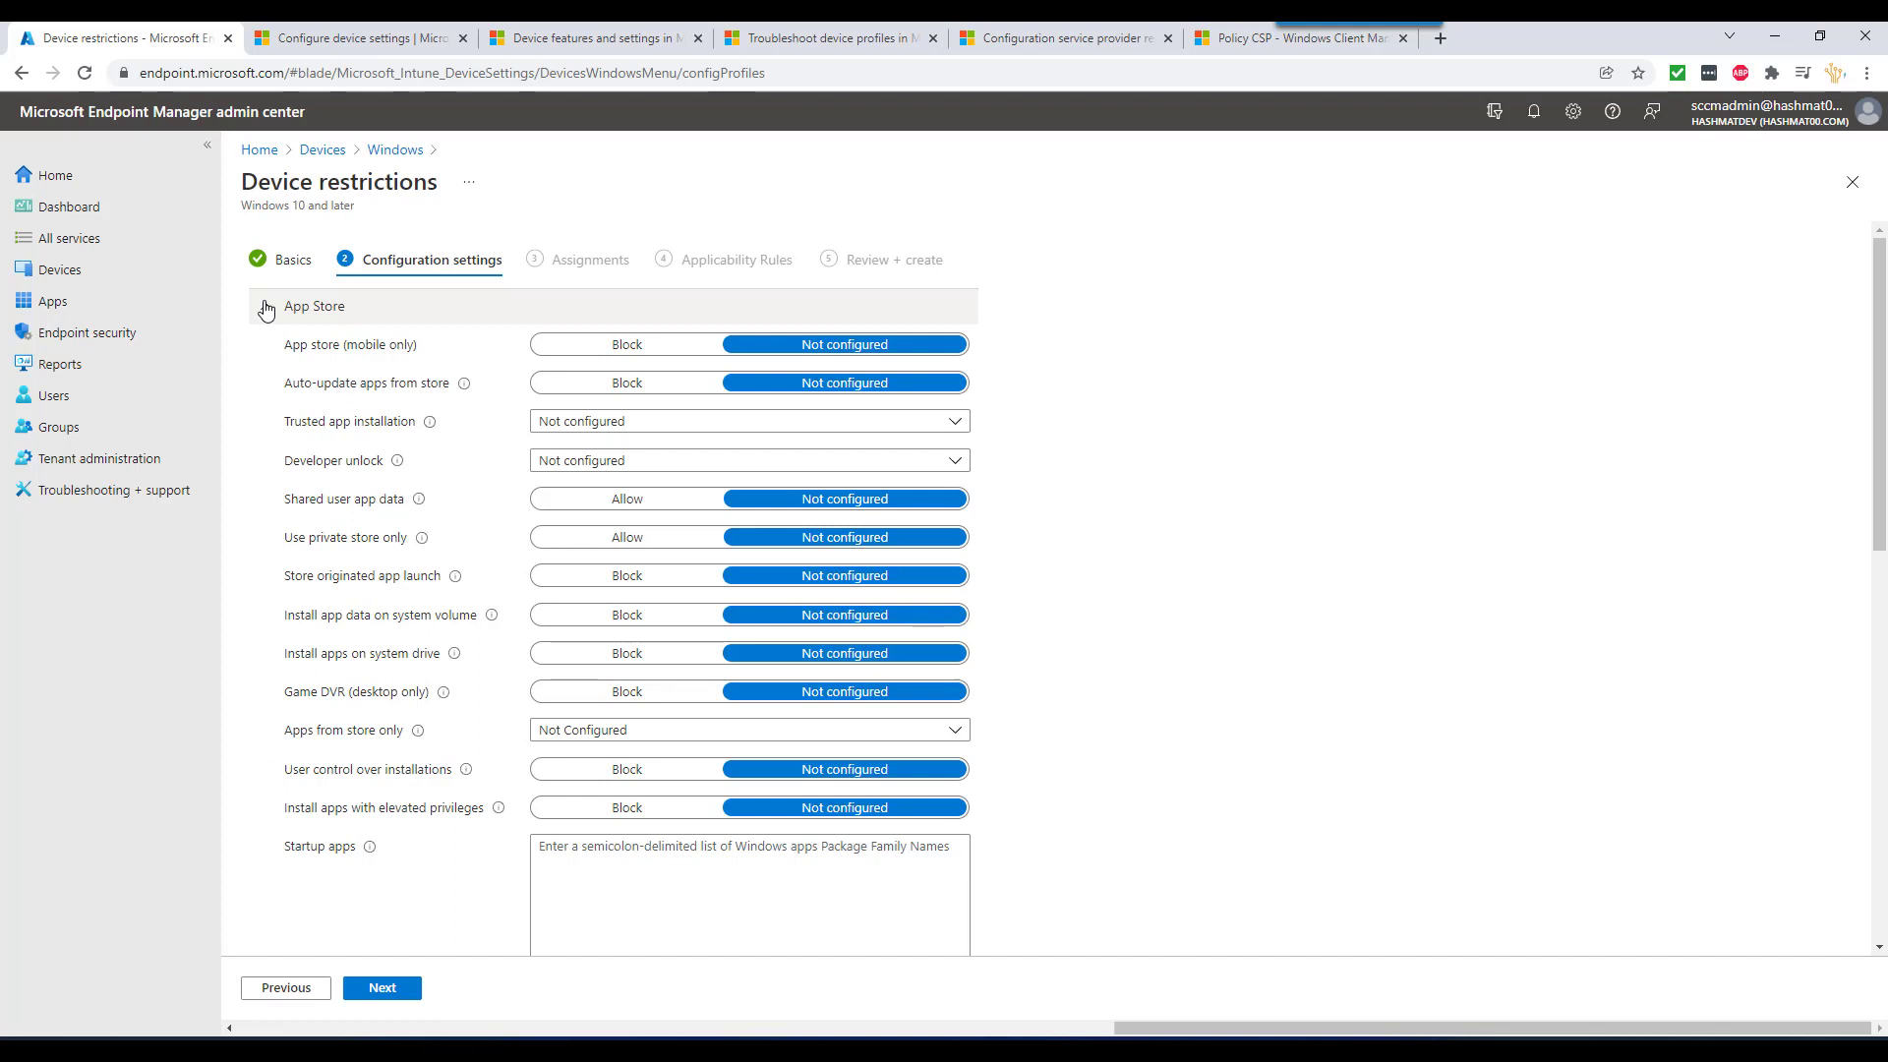
left_click(266, 311)
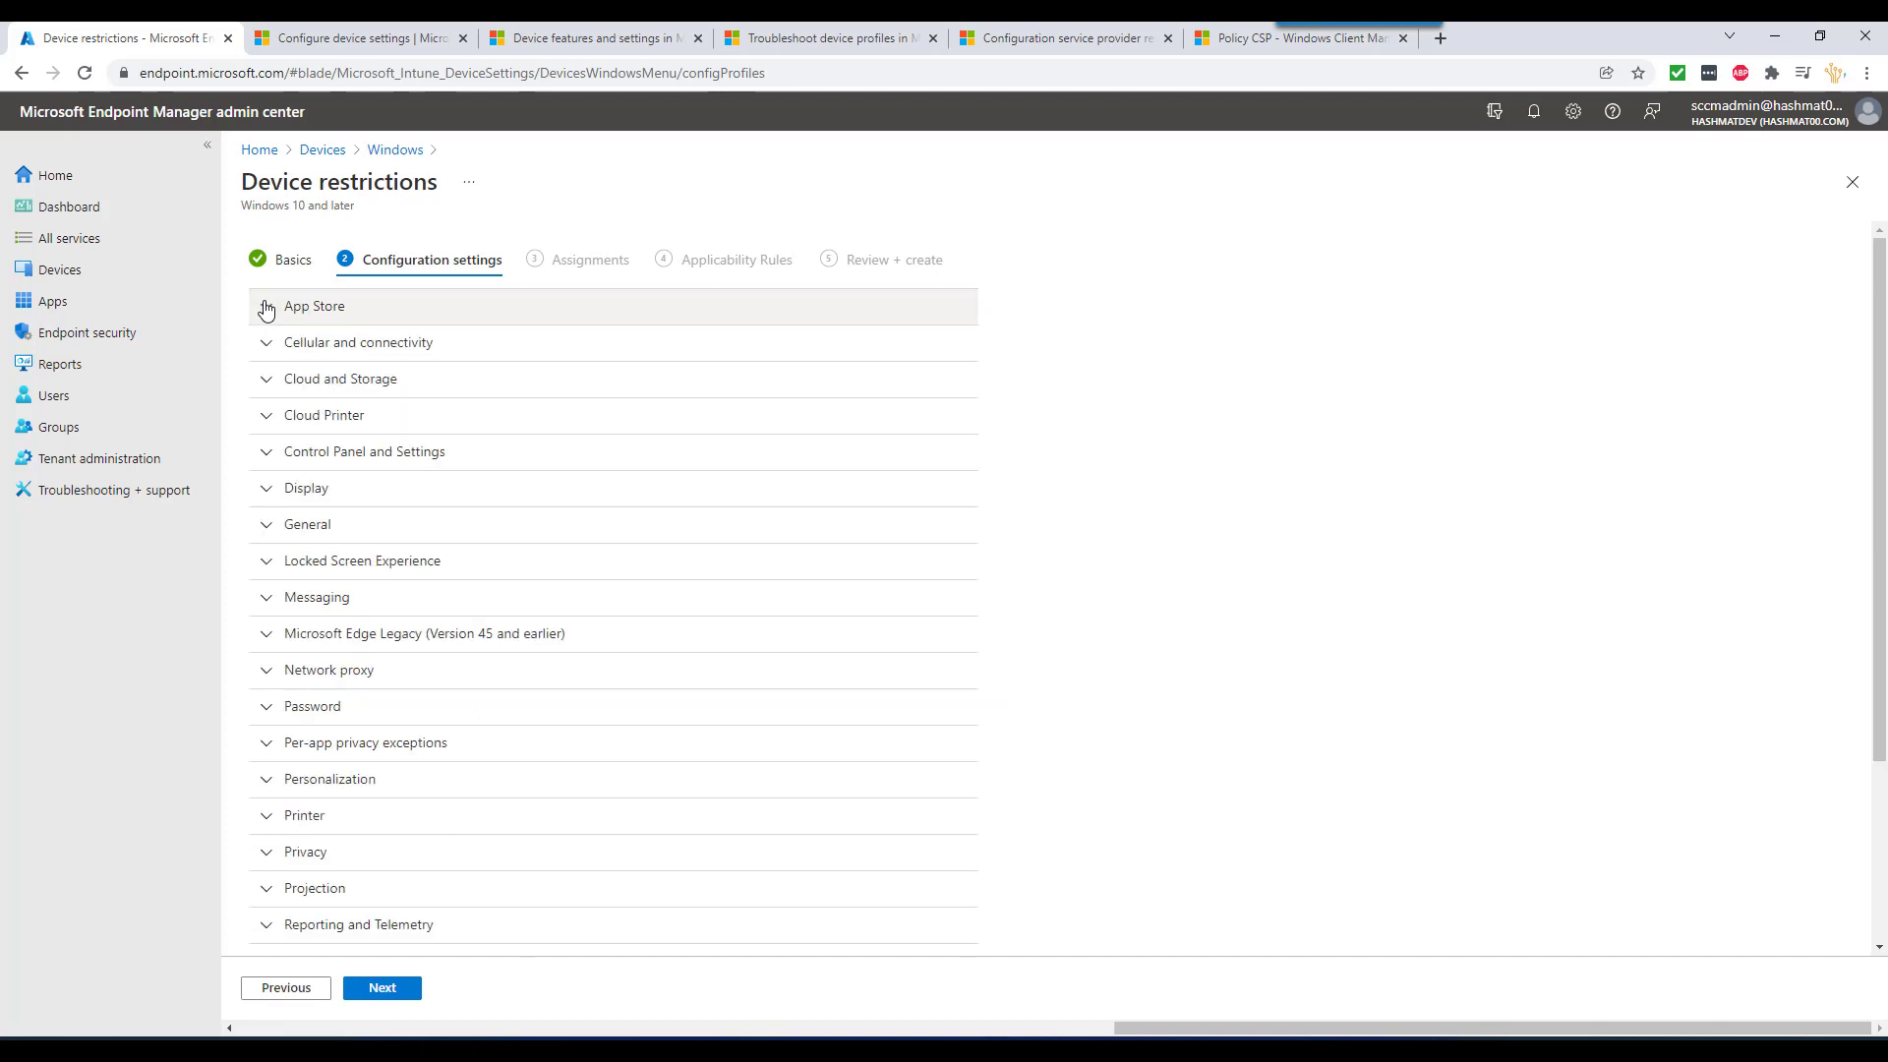
left_click(267, 383)
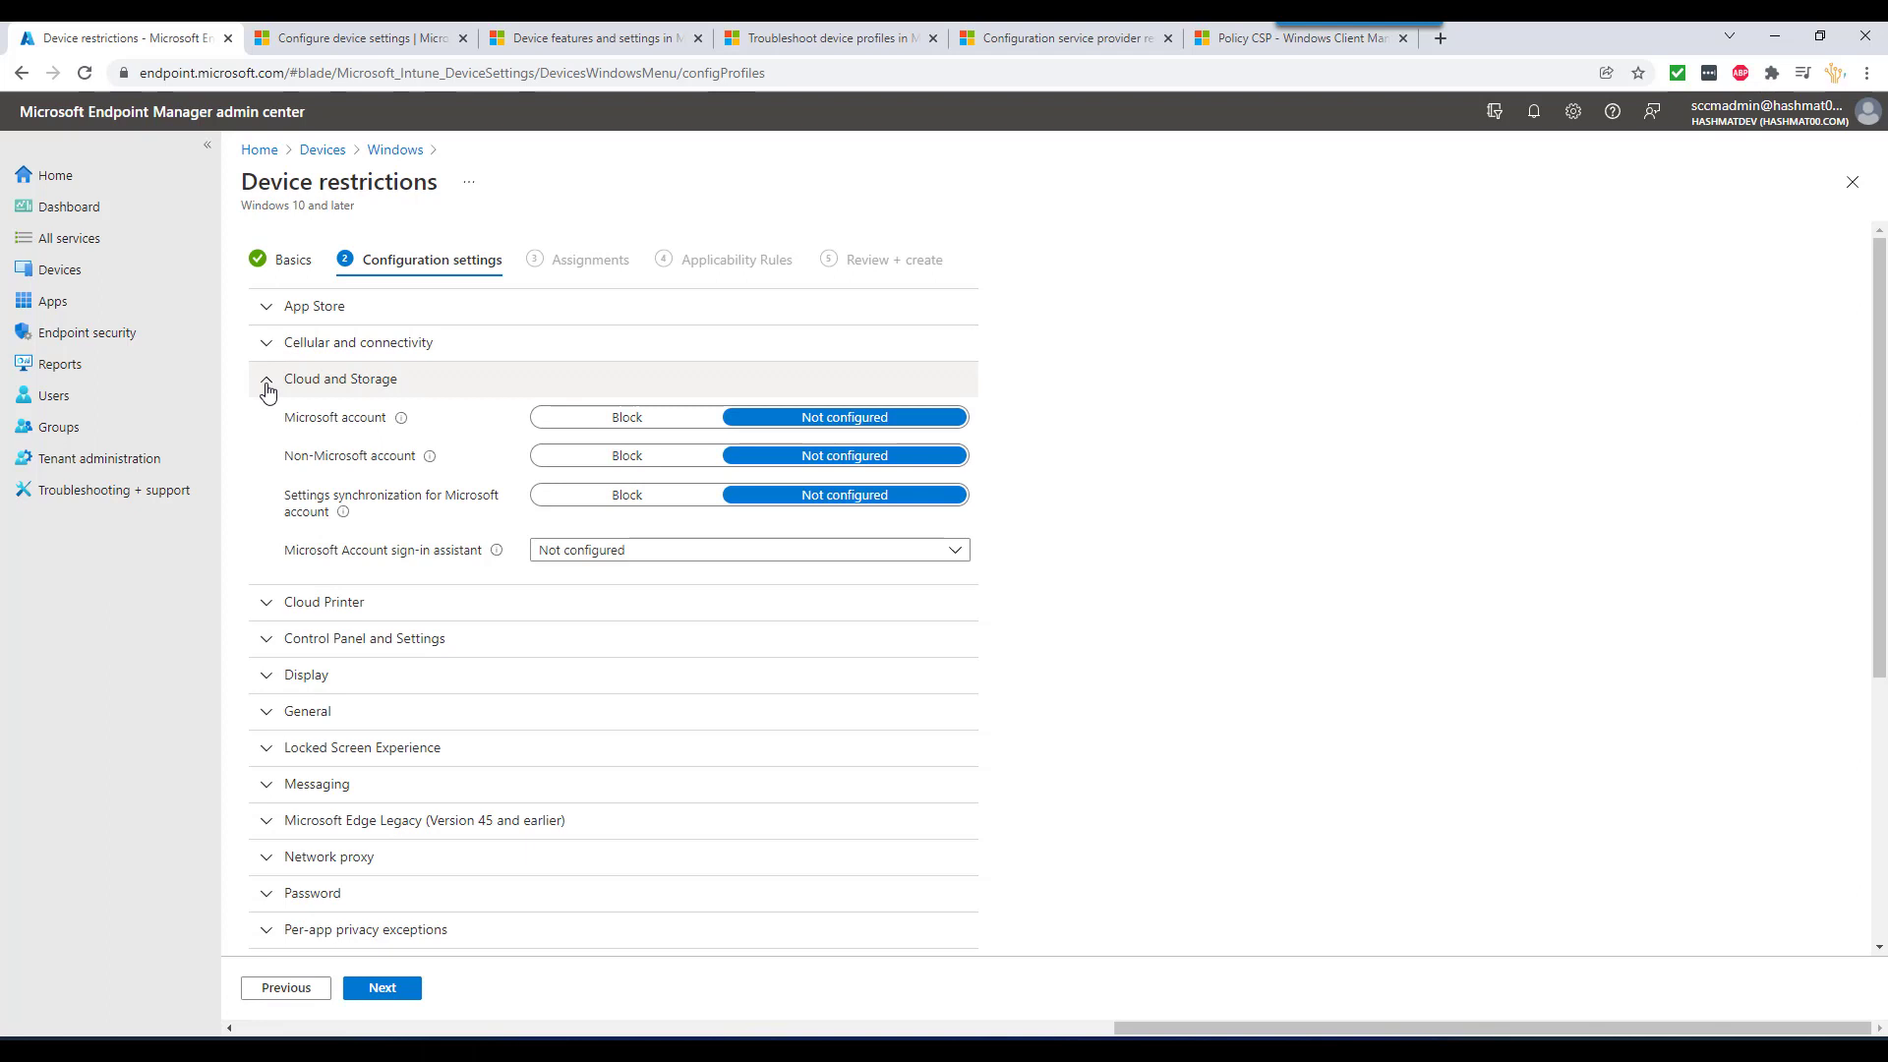
left_click(266, 384)
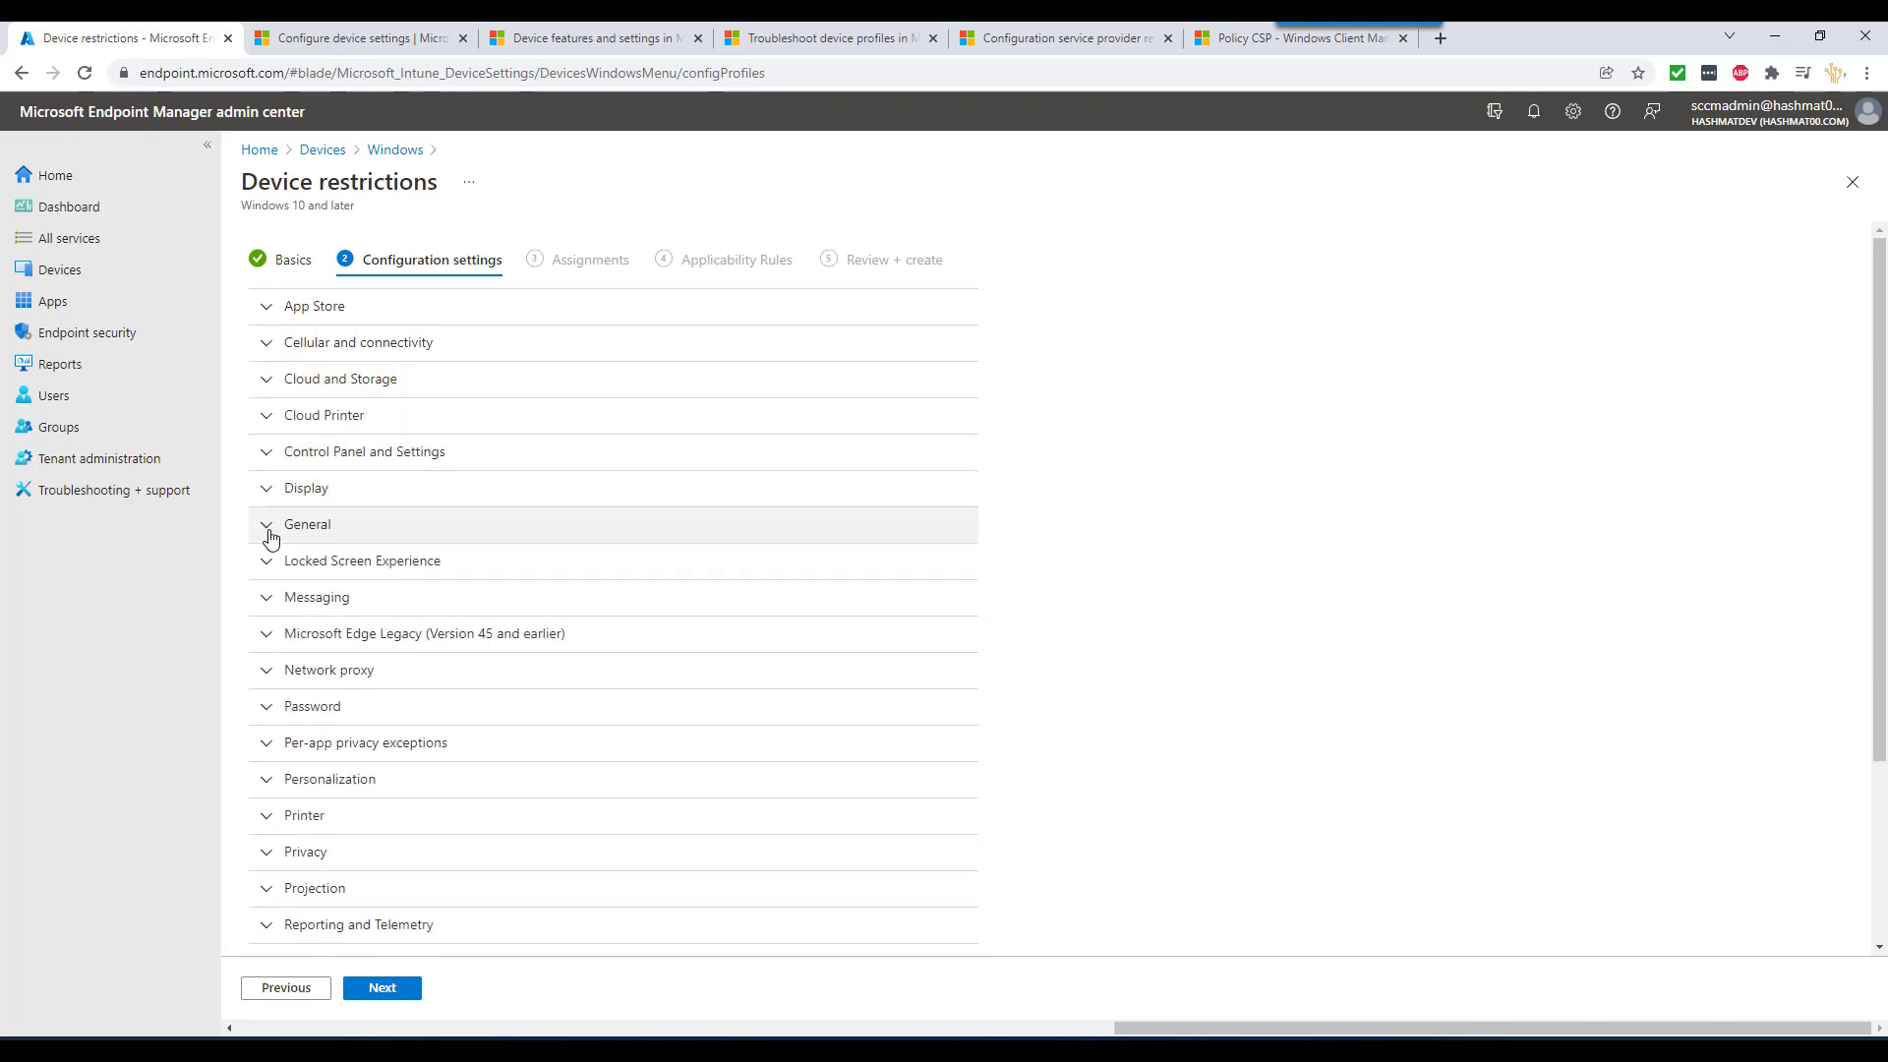
scroll(272, 588, "down", 1)
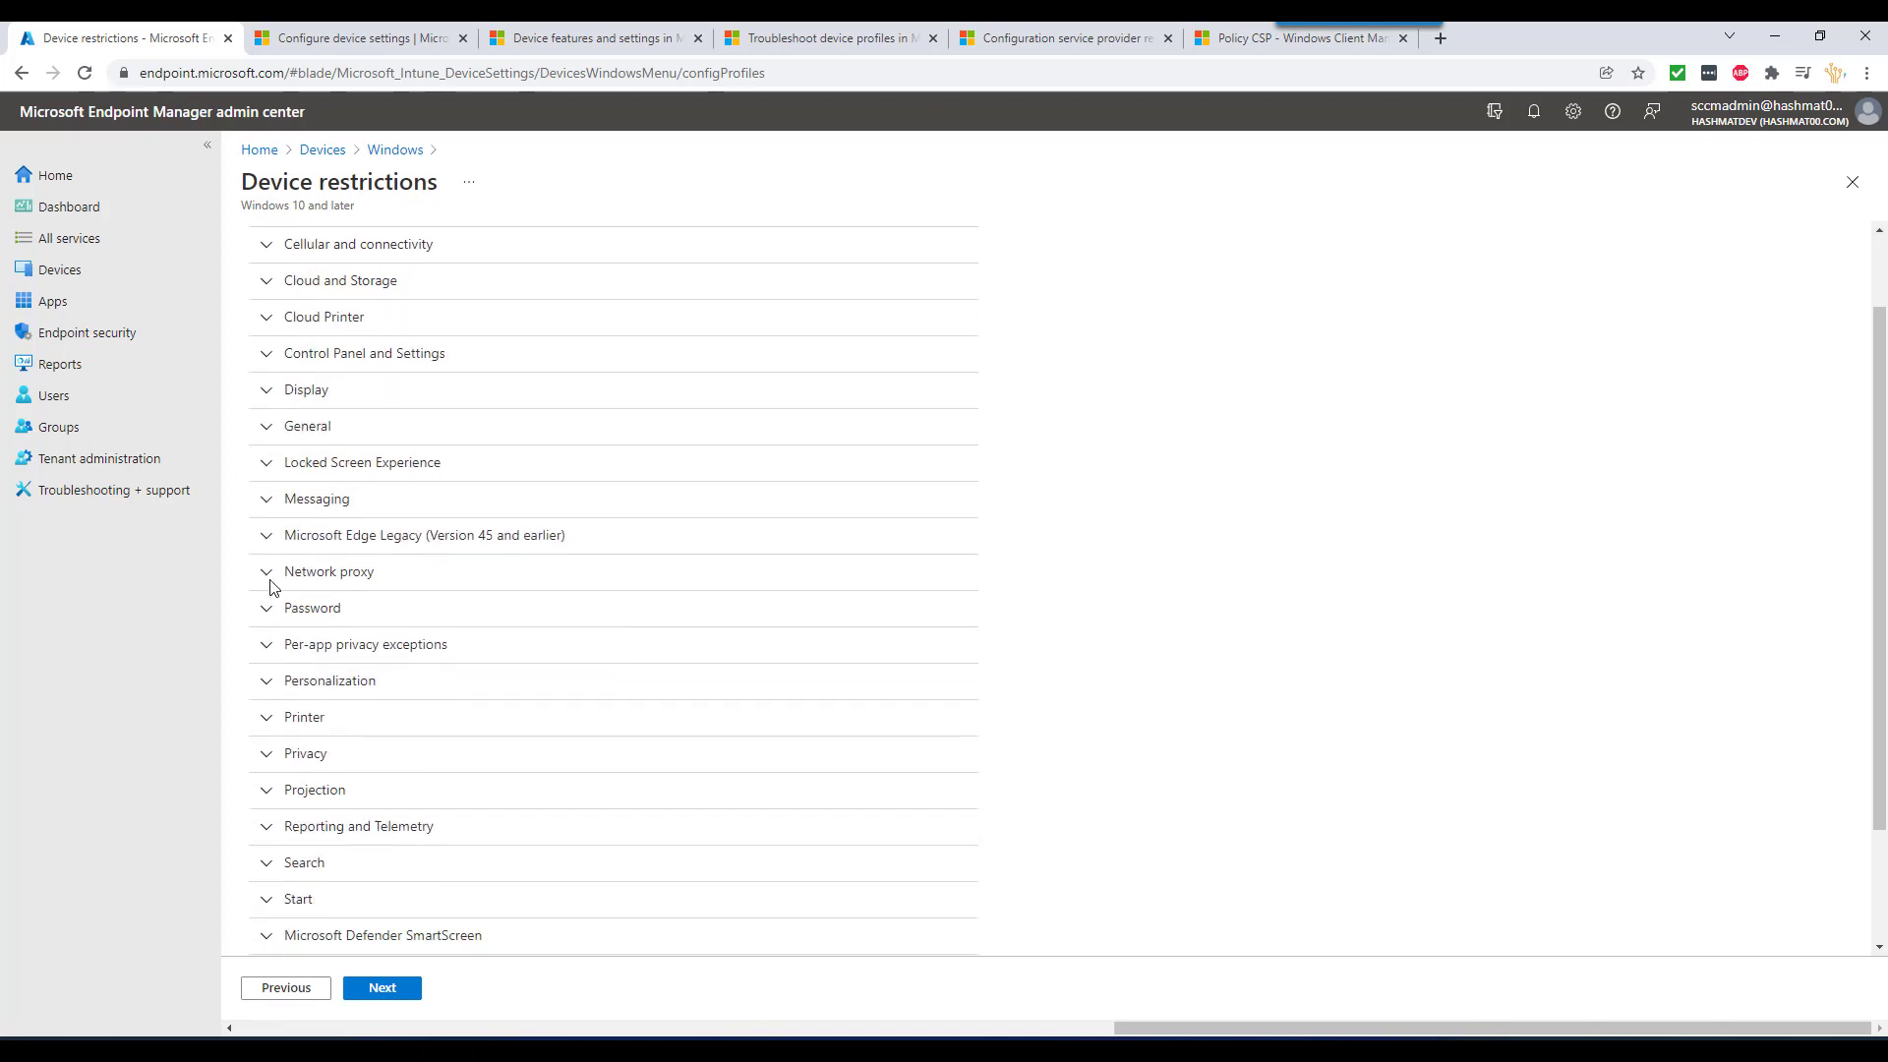
scroll(272, 588, "down", 1)
scroll(272, 588, "down", 1)
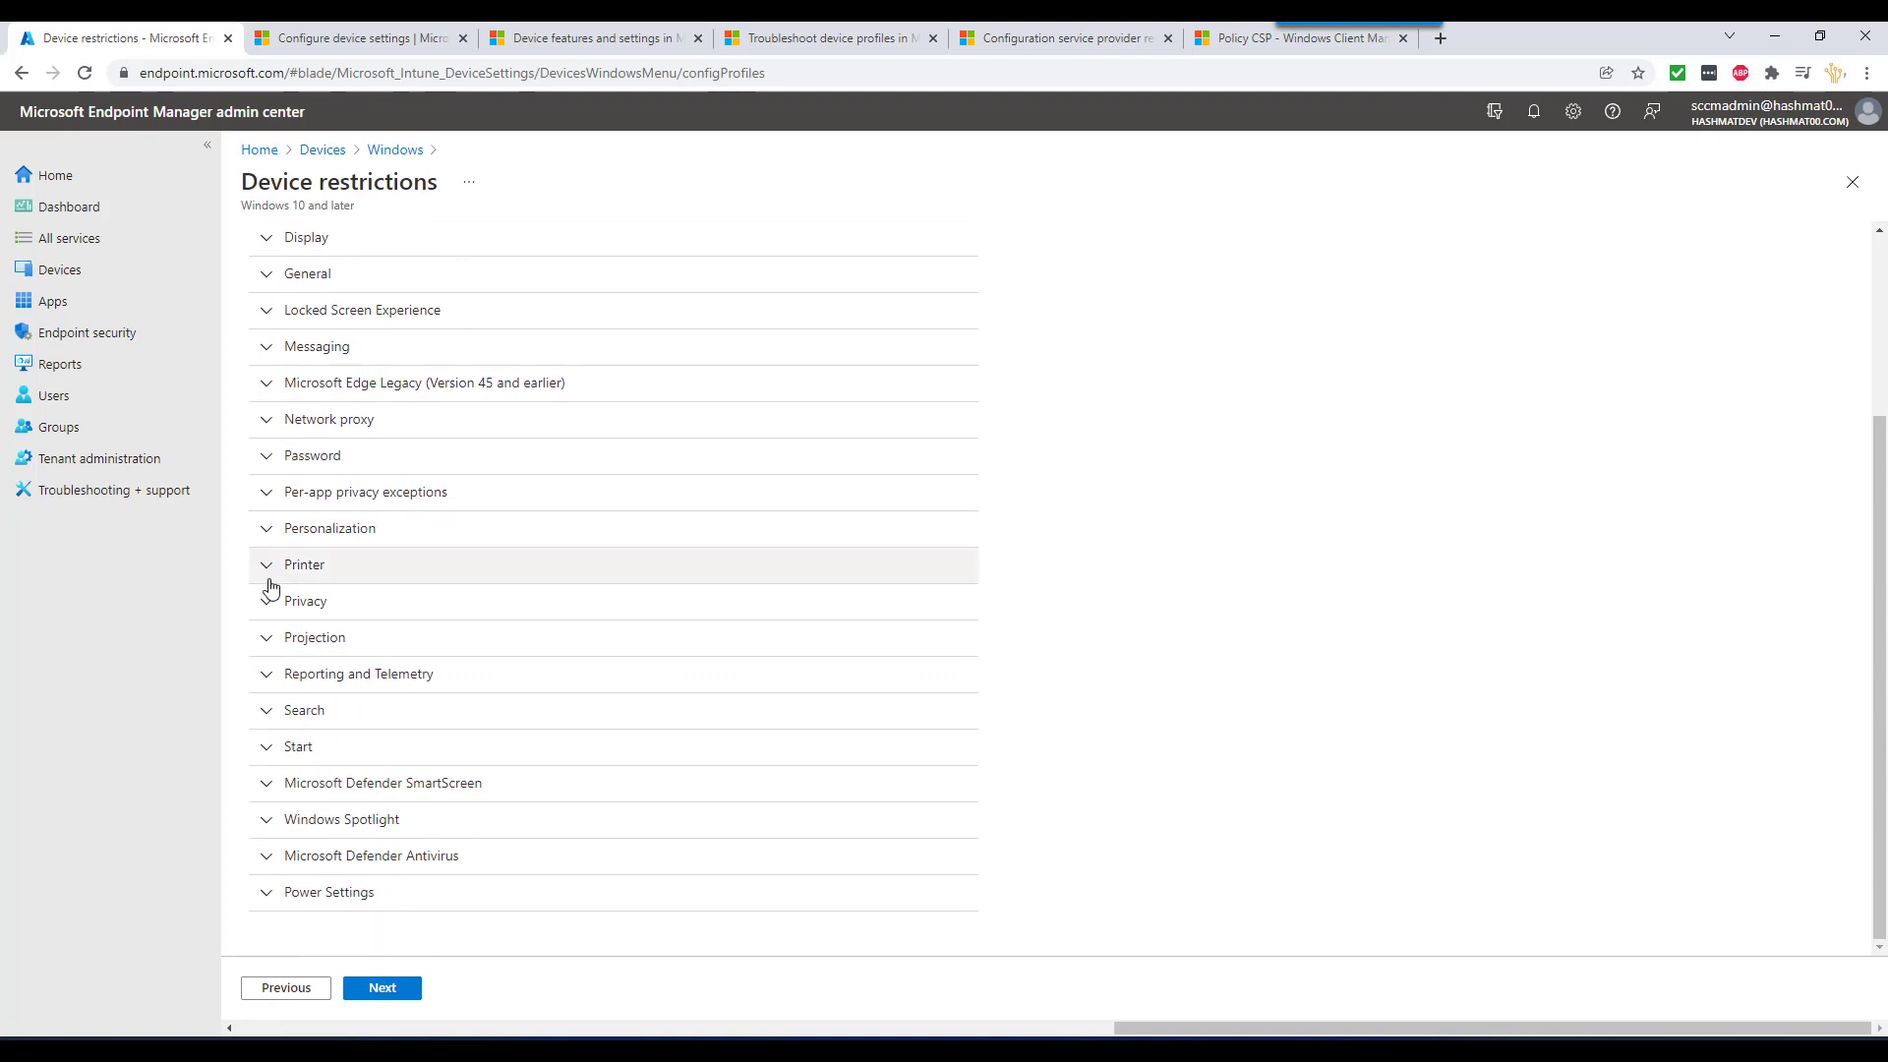
left_click(263, 786)
scroll(264, 777, "down", 1)
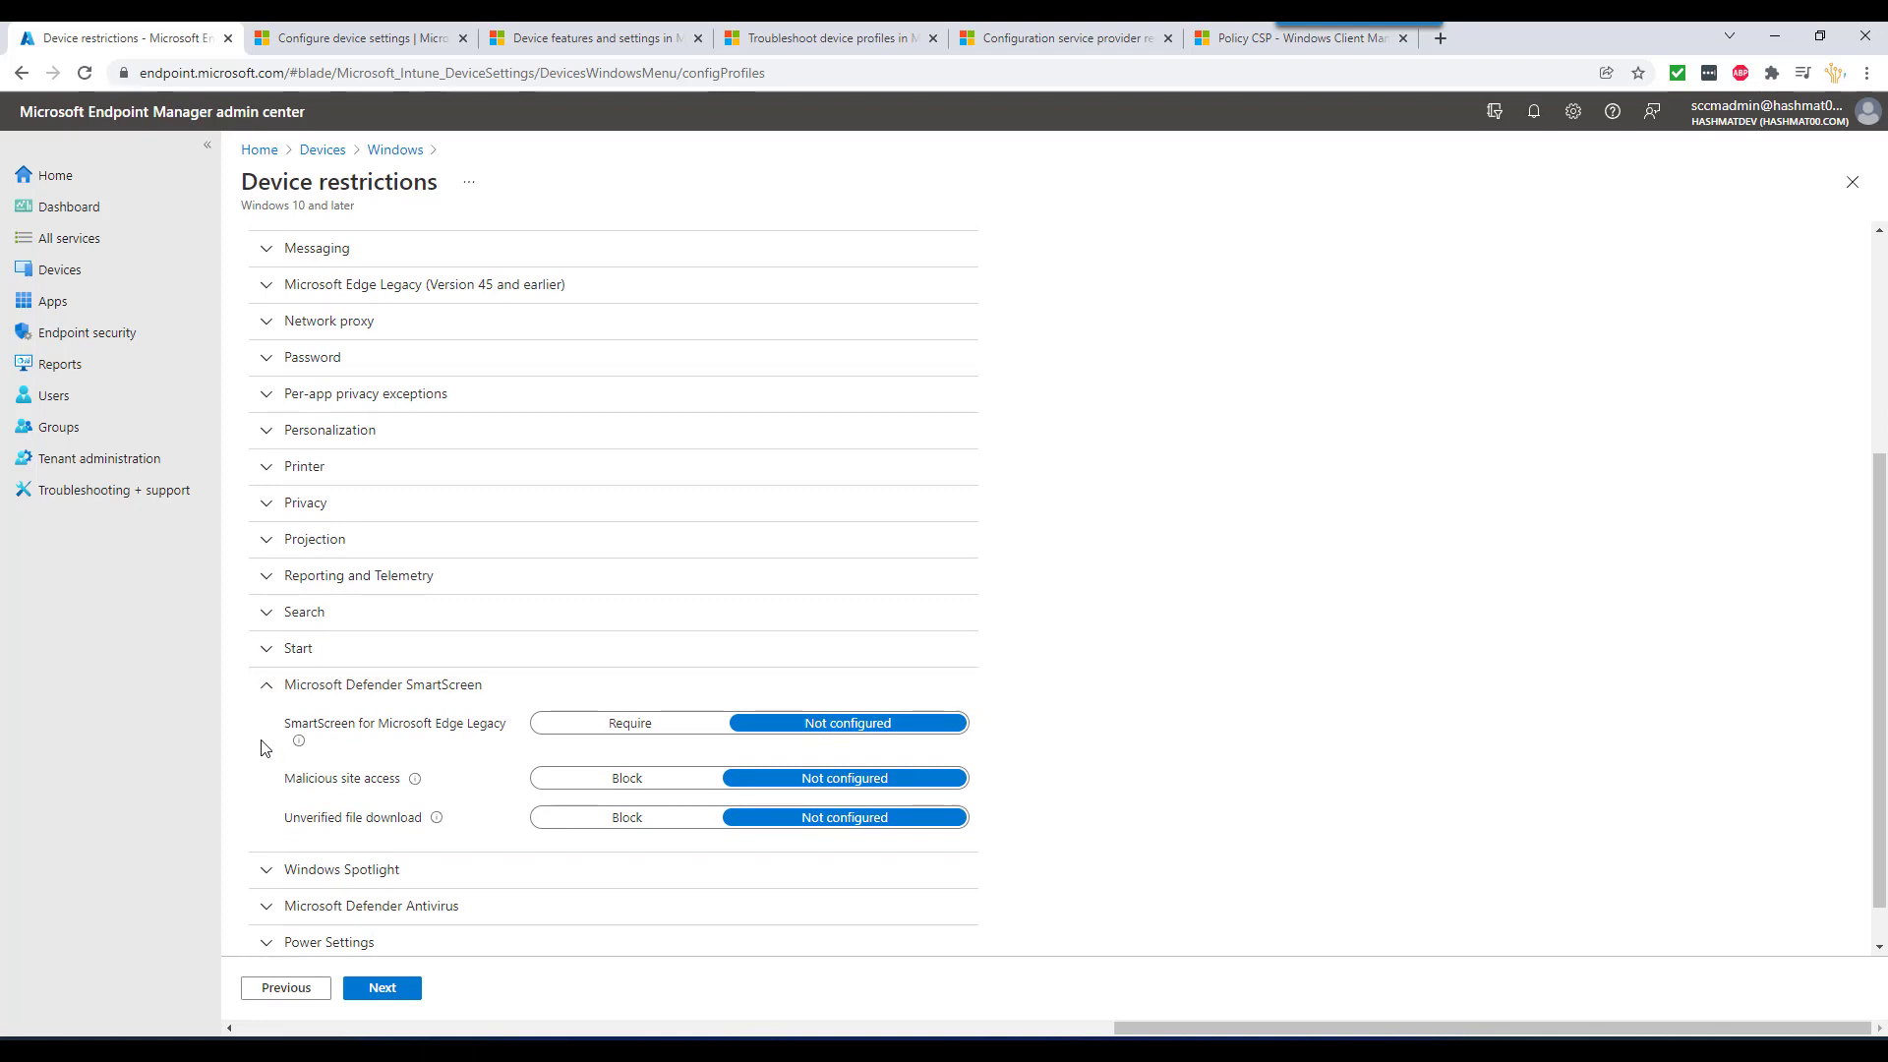
left_click(273, 694)
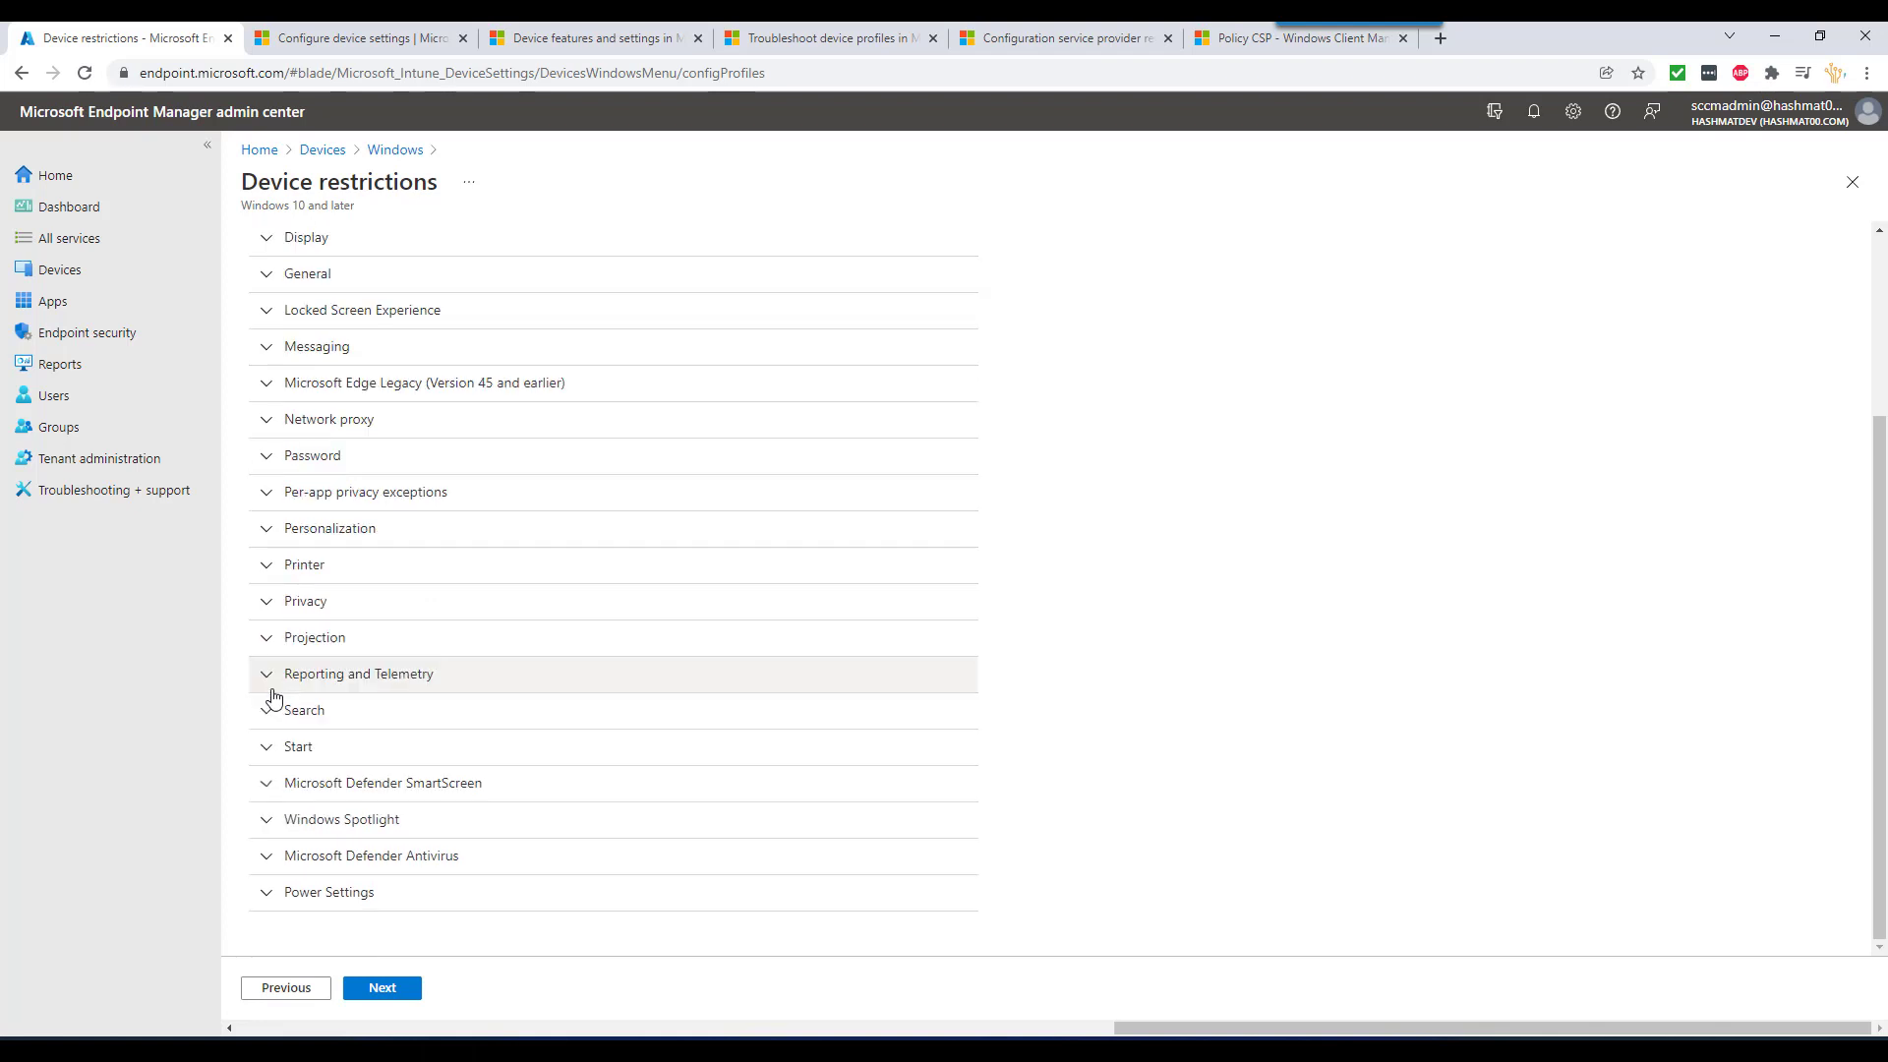
scroll(363, 660, "up", 2)
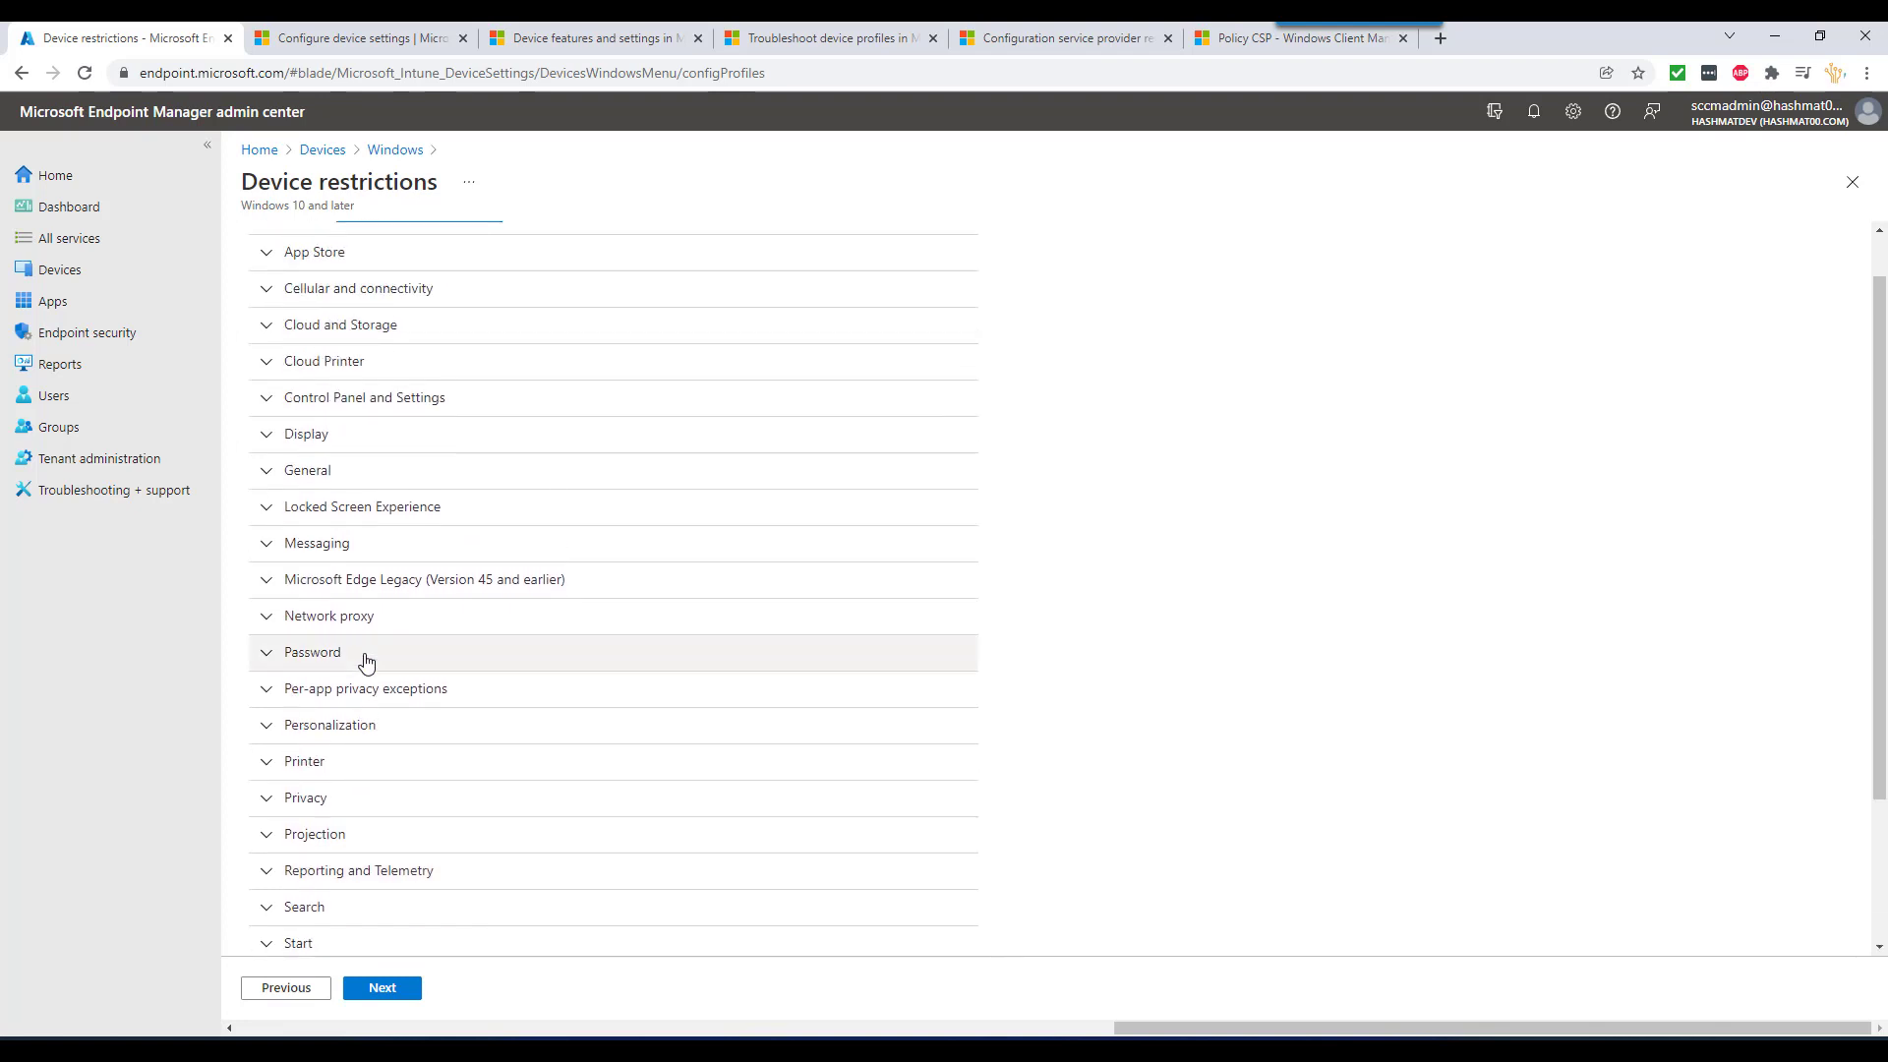
scroll(366, 660, "up", 1)
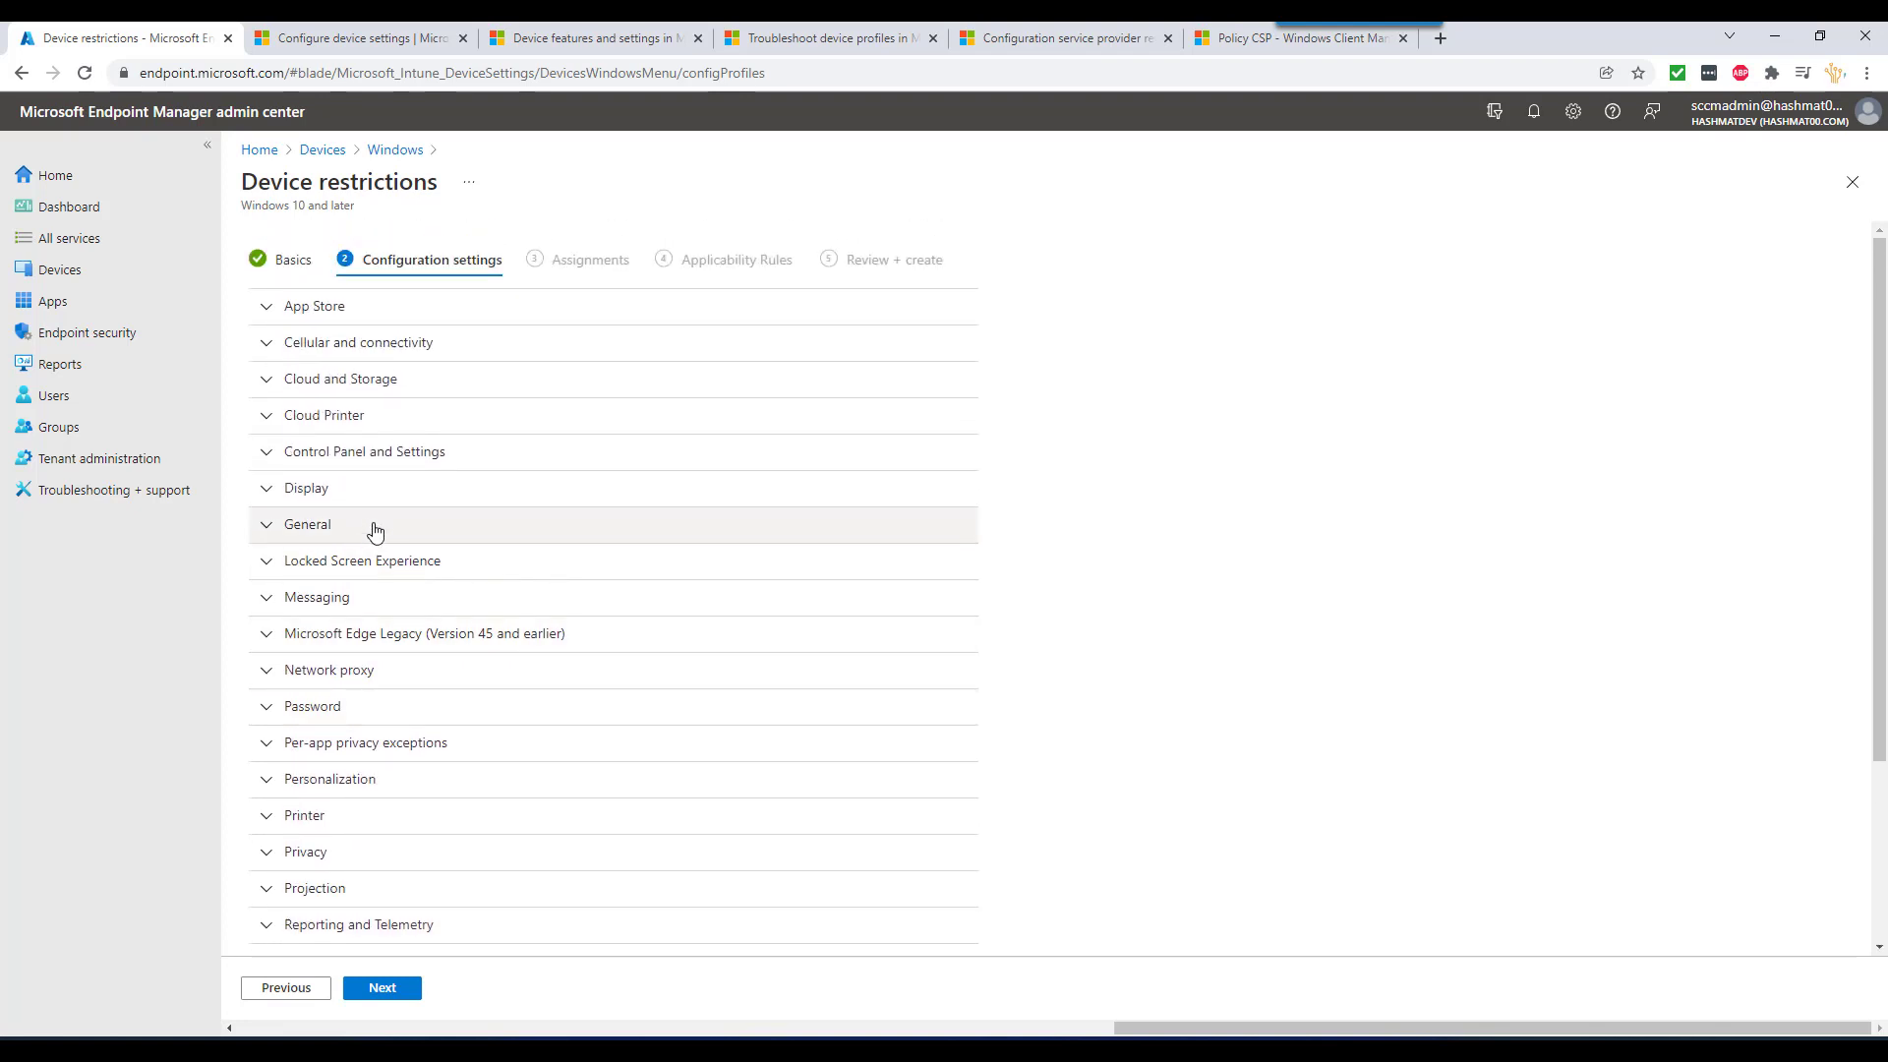
left_click(265, 451)
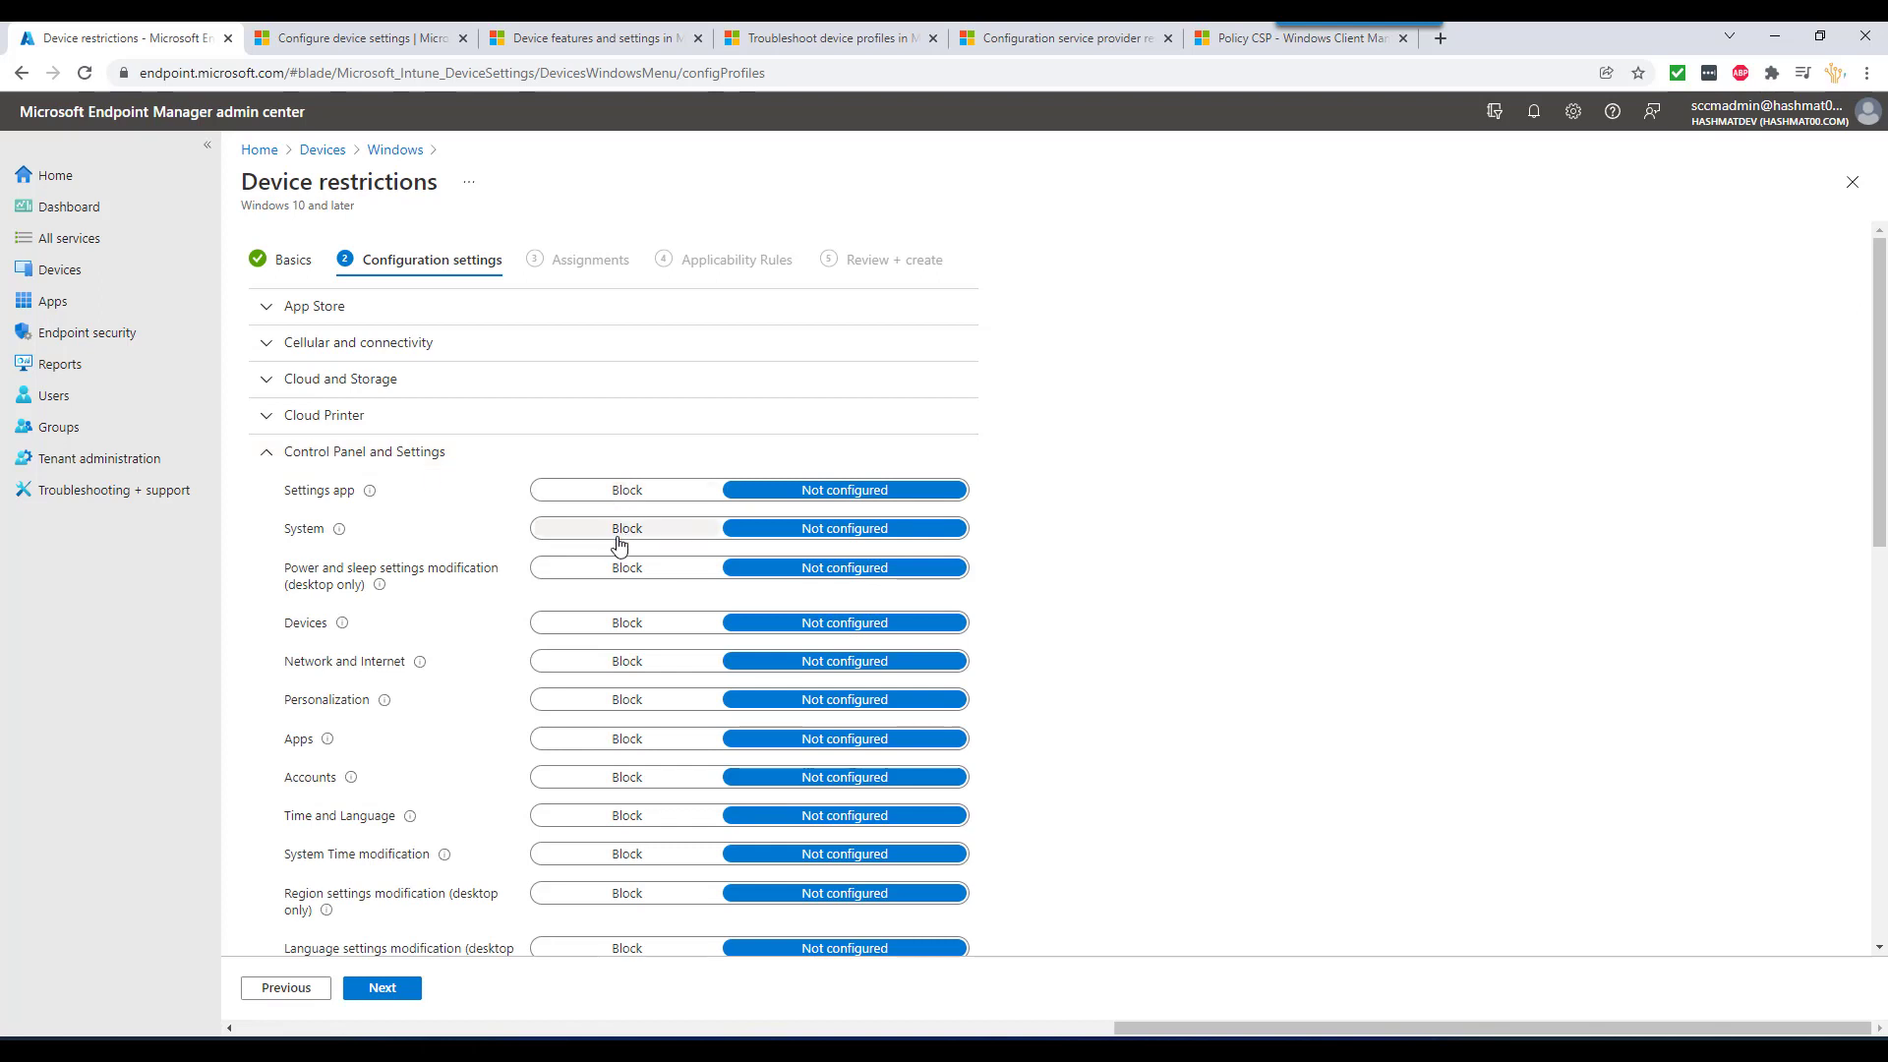
scroll(539, 645, "down", 1)
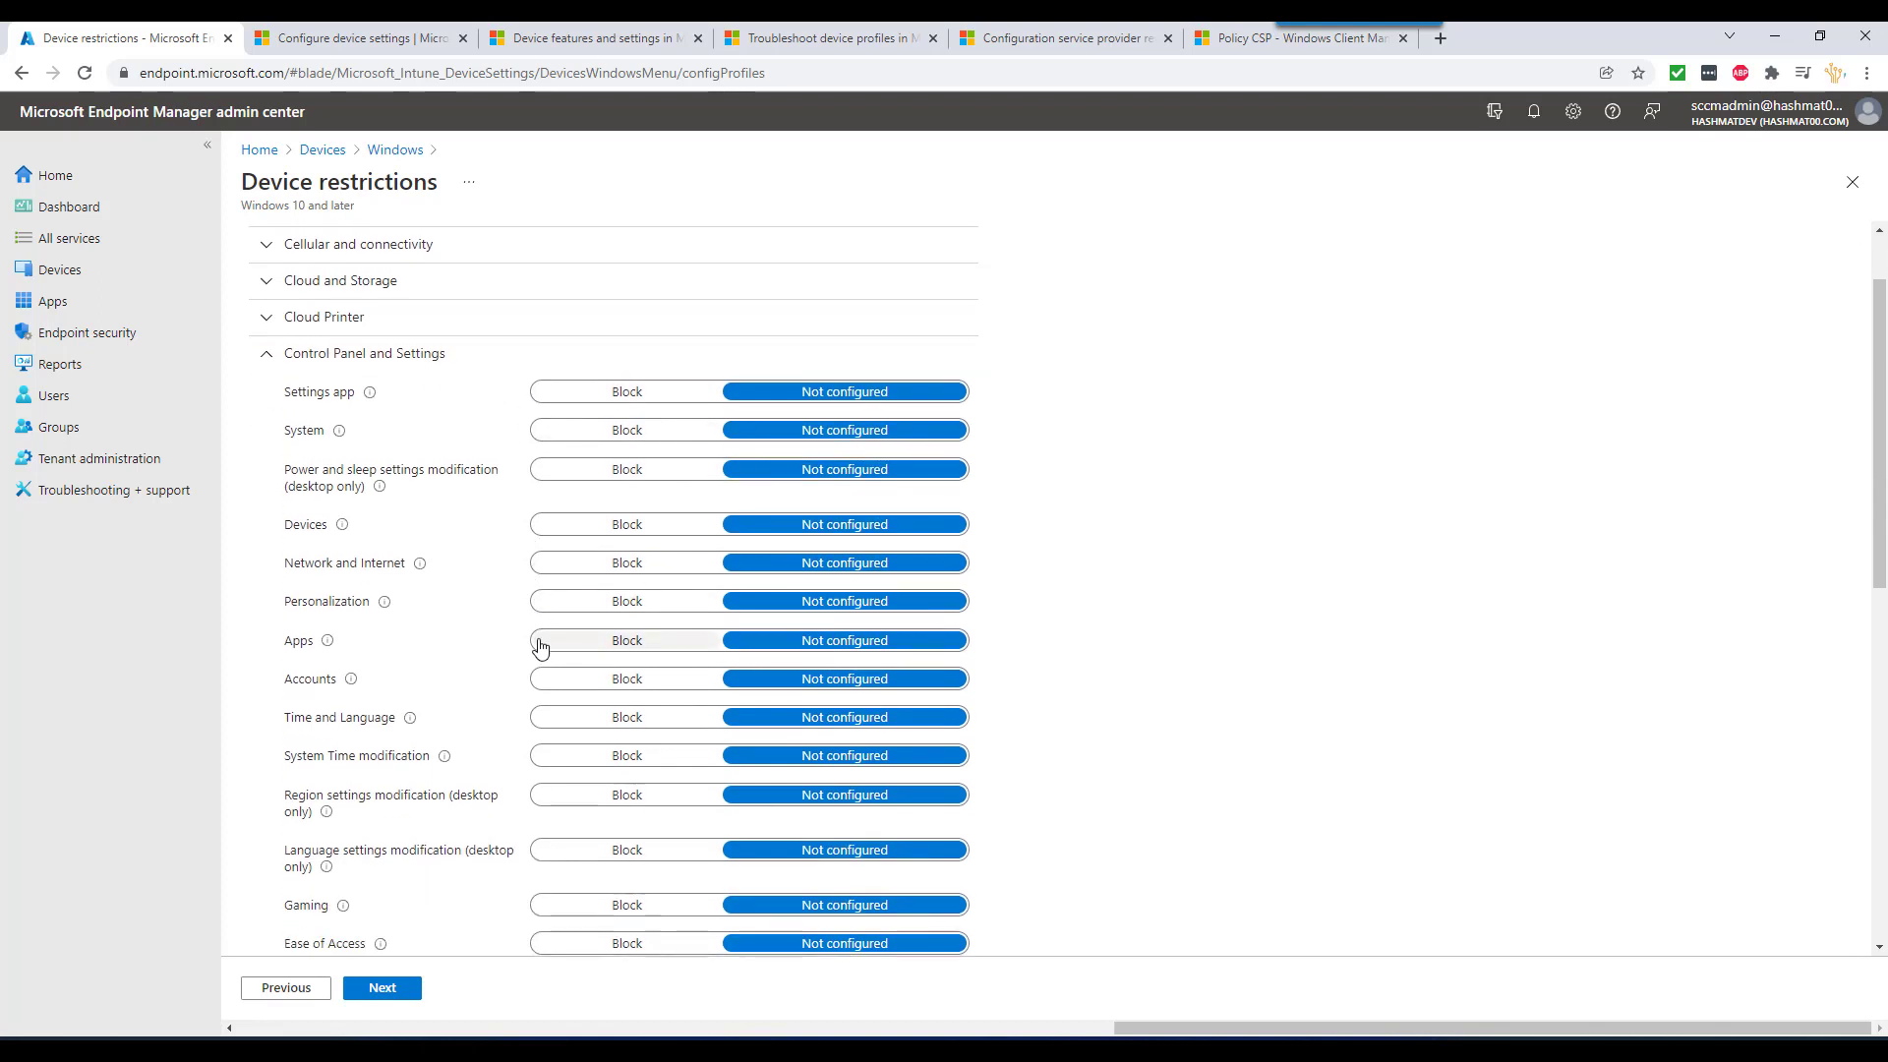
scroll(560, 746, "down", 2)
scroll(561, 746, "up", 3)
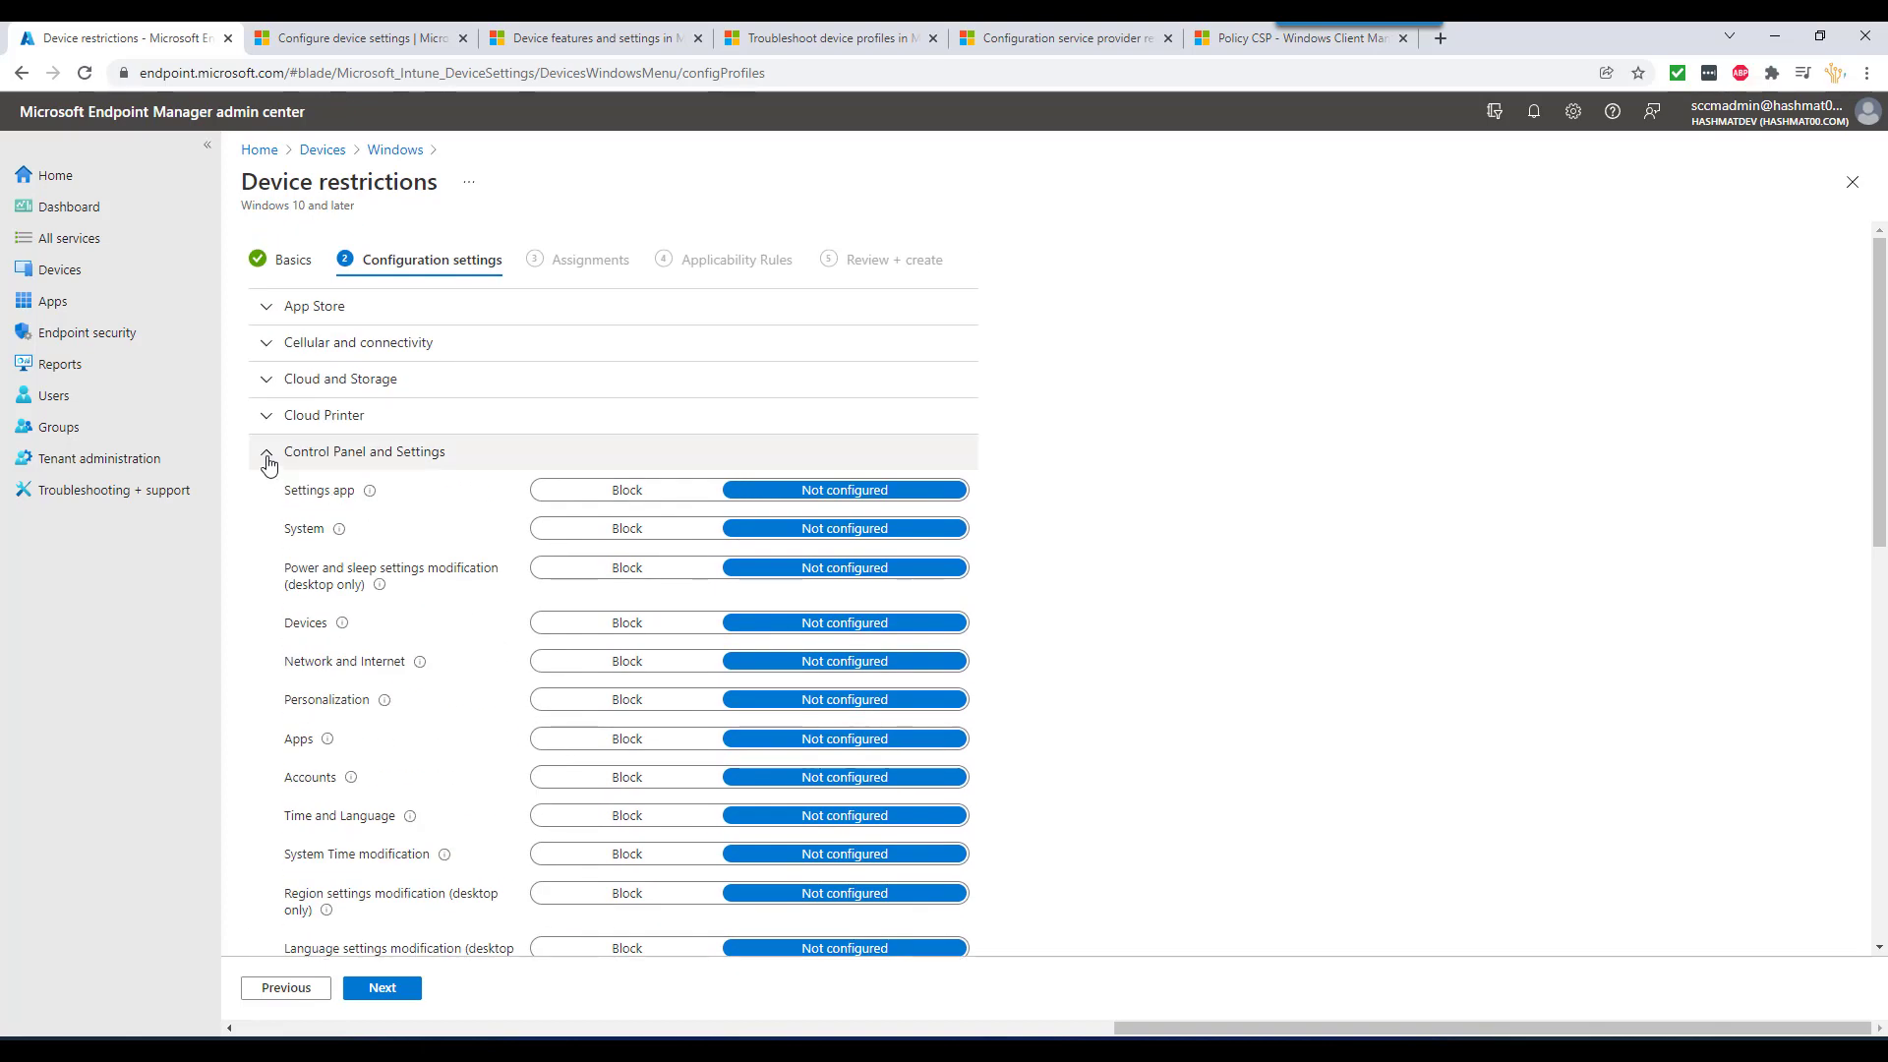
left_click(266, 458)
scroll(433, 649, "down", 3)
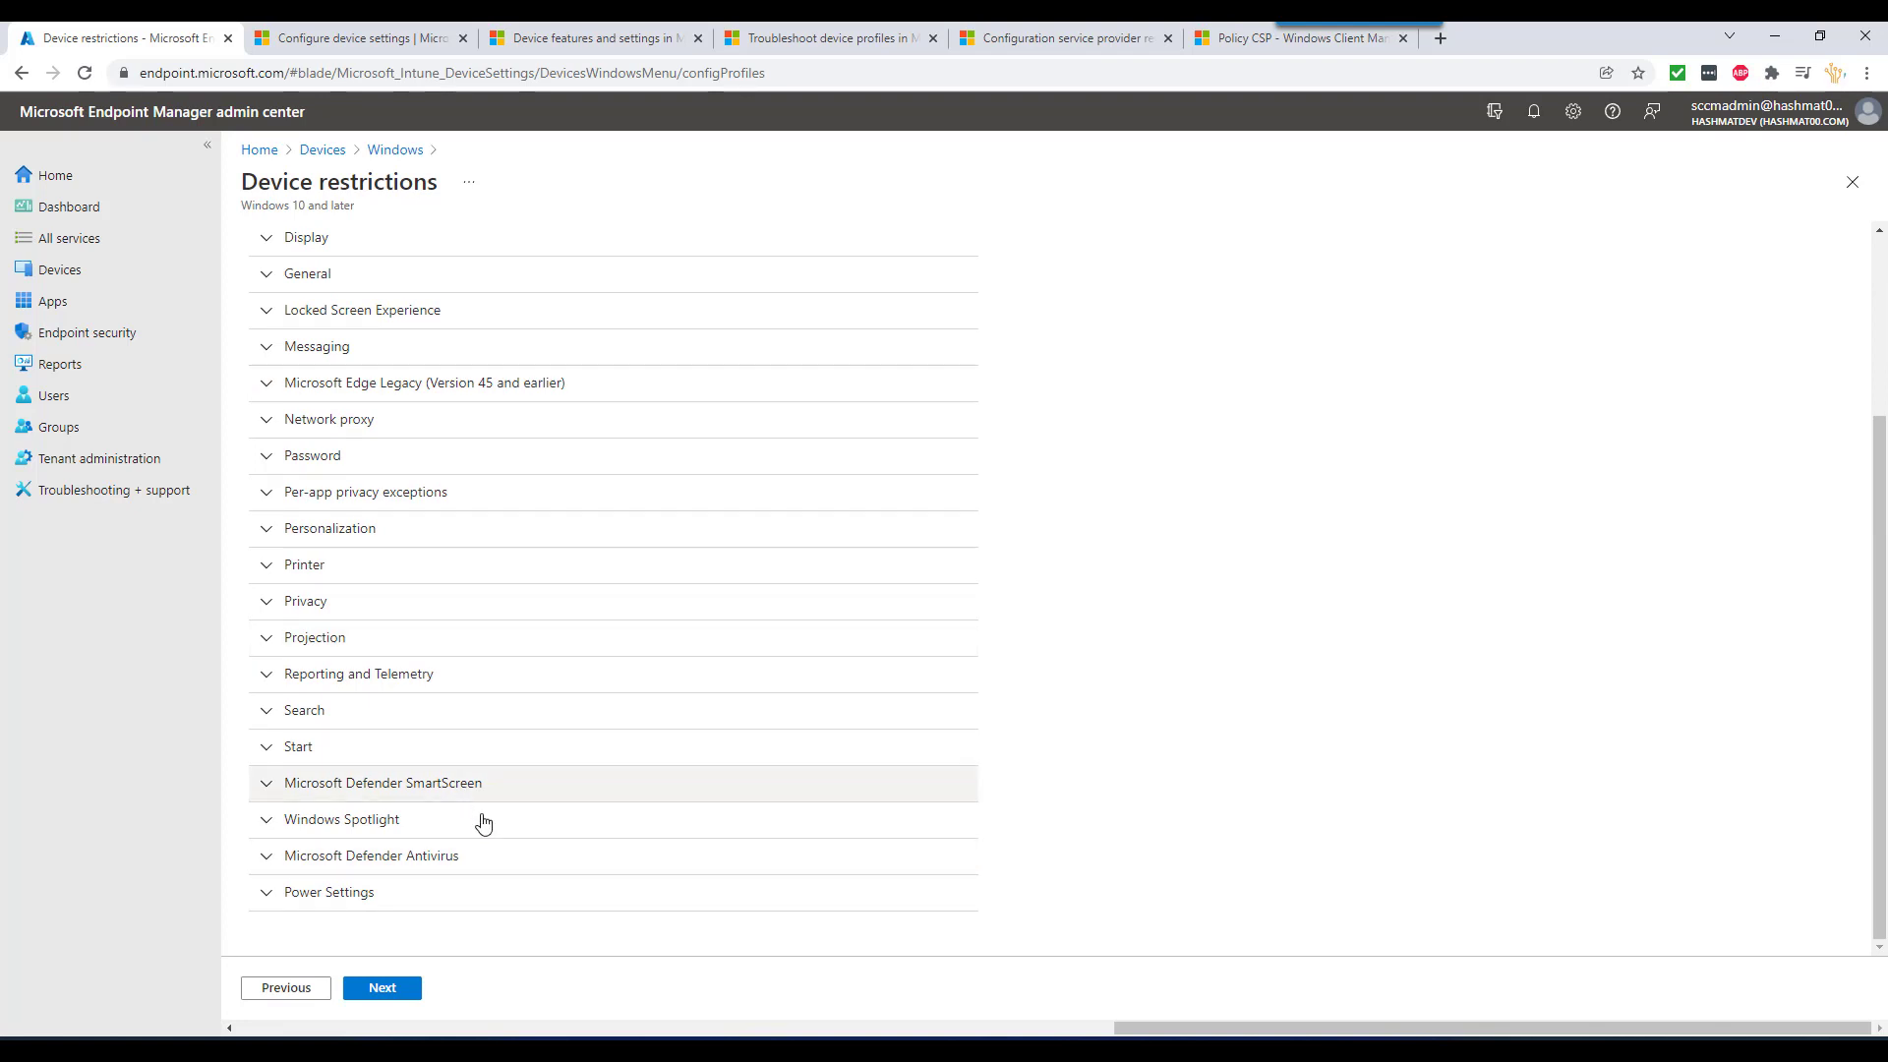
left_click(262, 855)
- Enable Defender Antivirus real-time monitoring, then collapse the Microsoft Defender Antivirus section
scroll(466, 768, "down", 3)
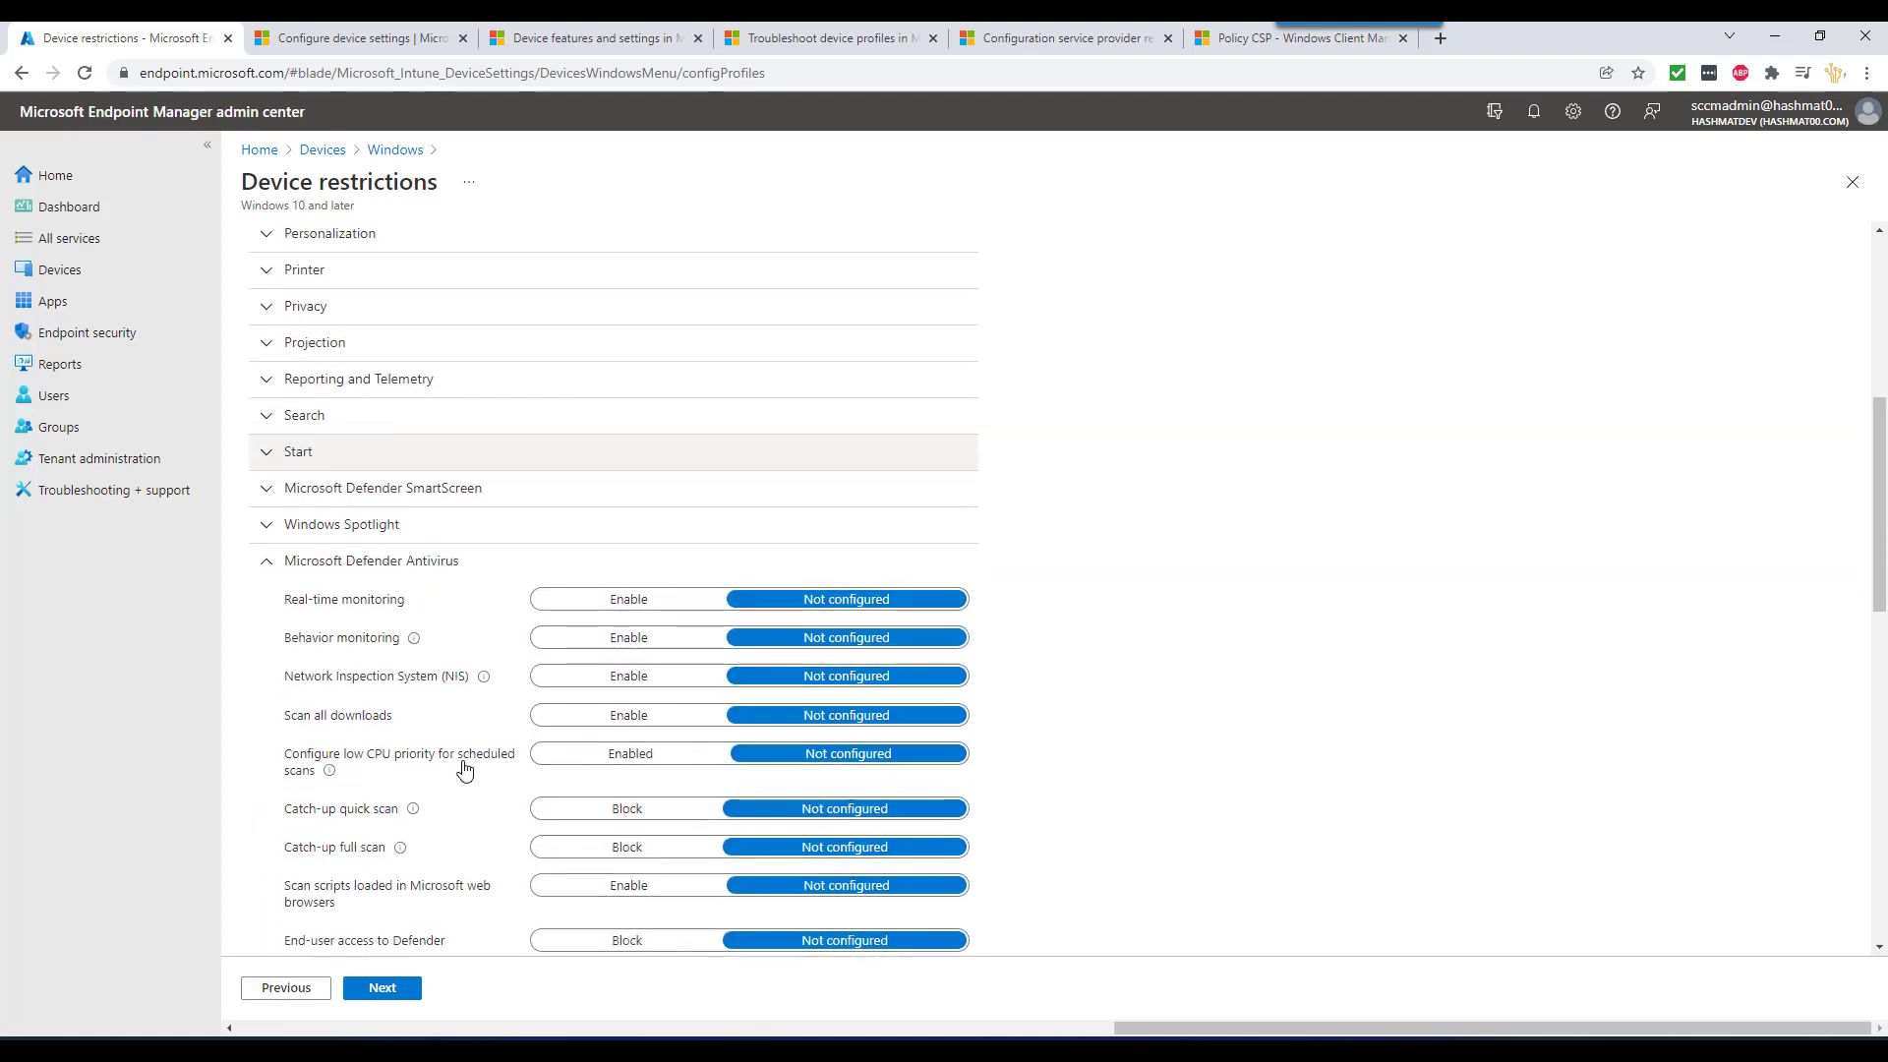
left_click(621, 602)
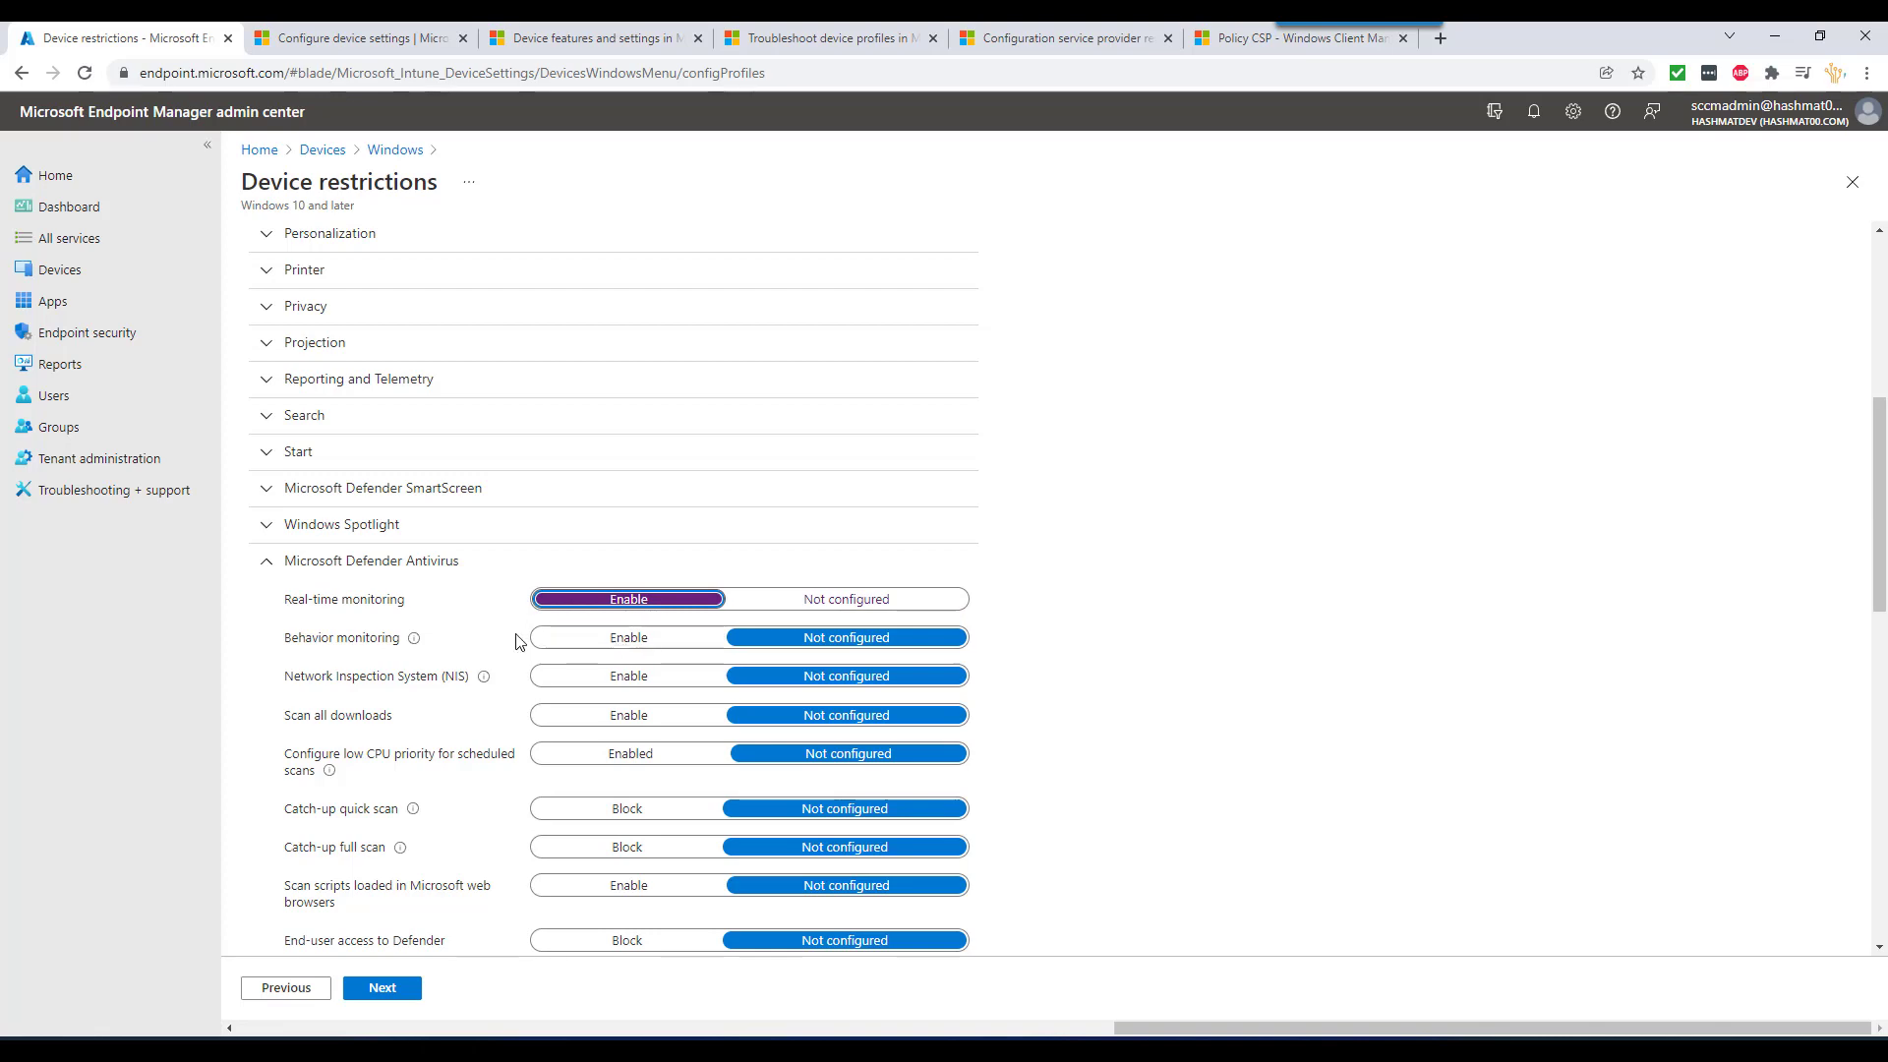
scroll(516, 764, "down", 2)
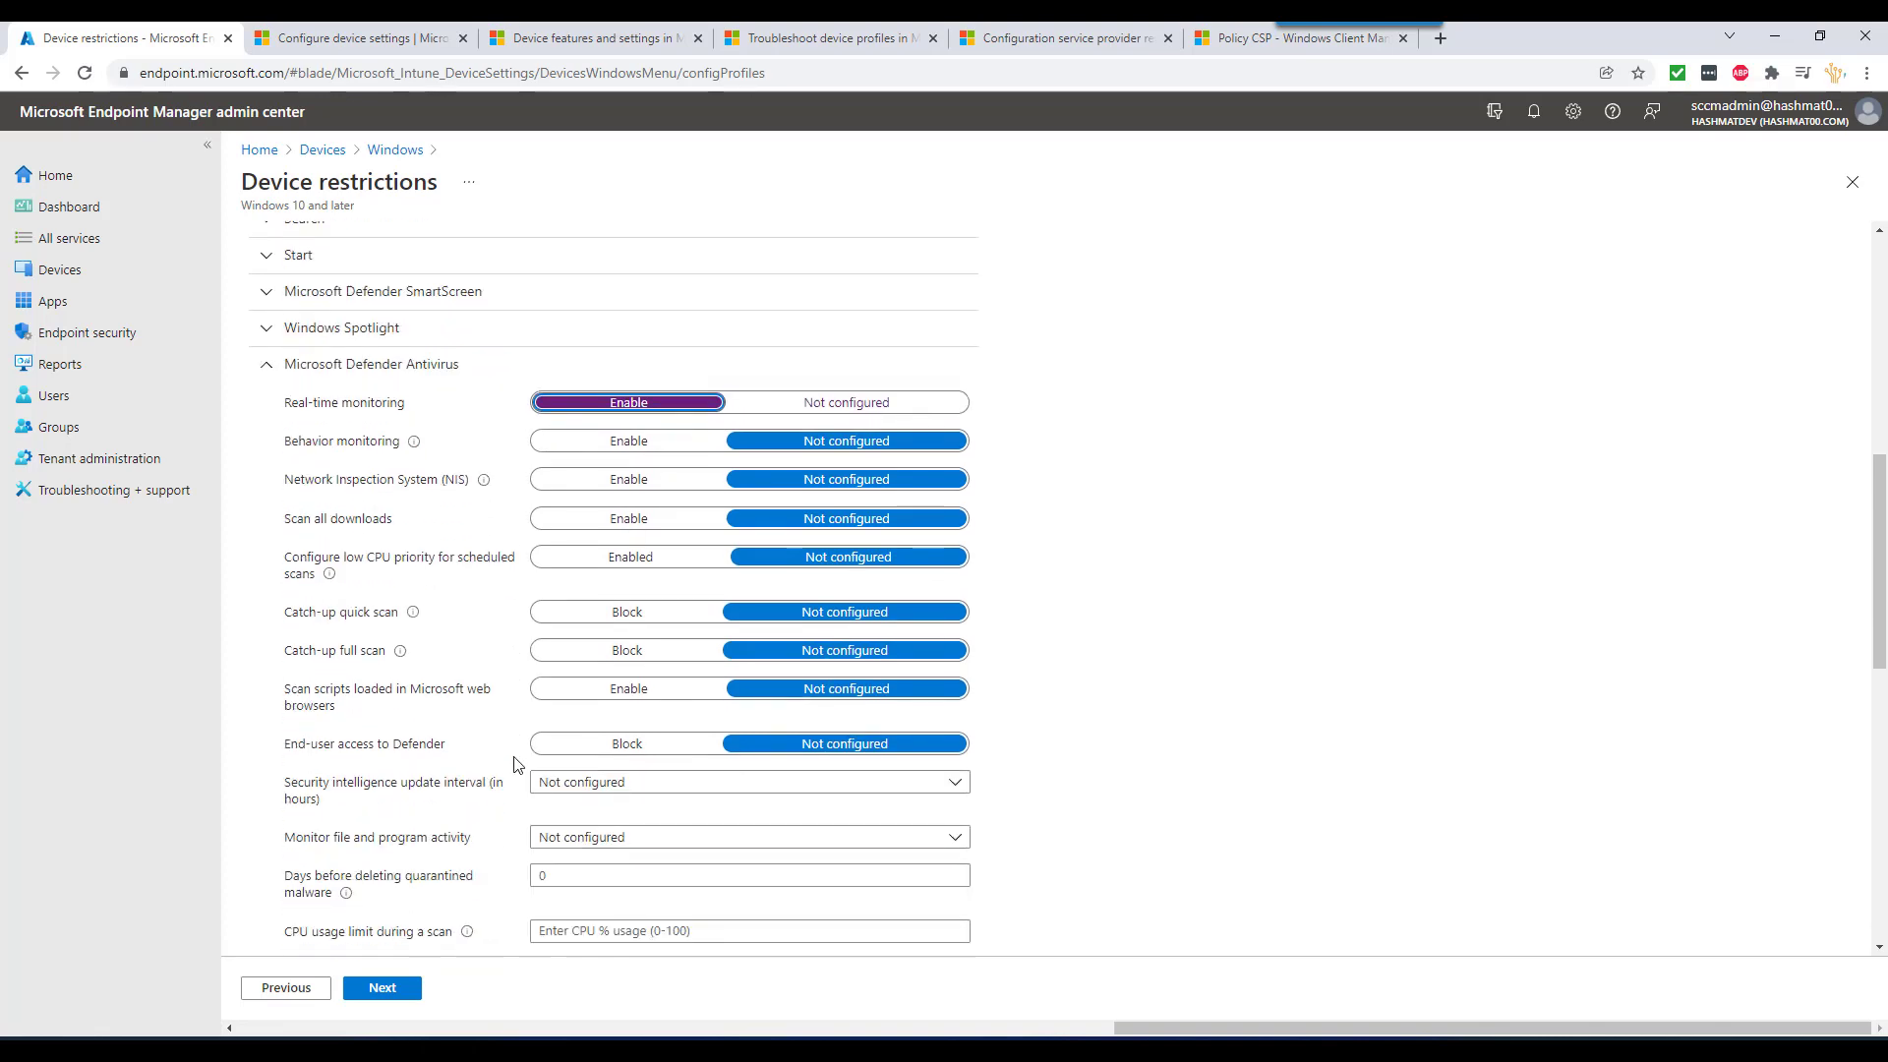
scroll(515, 764, "down", 2)
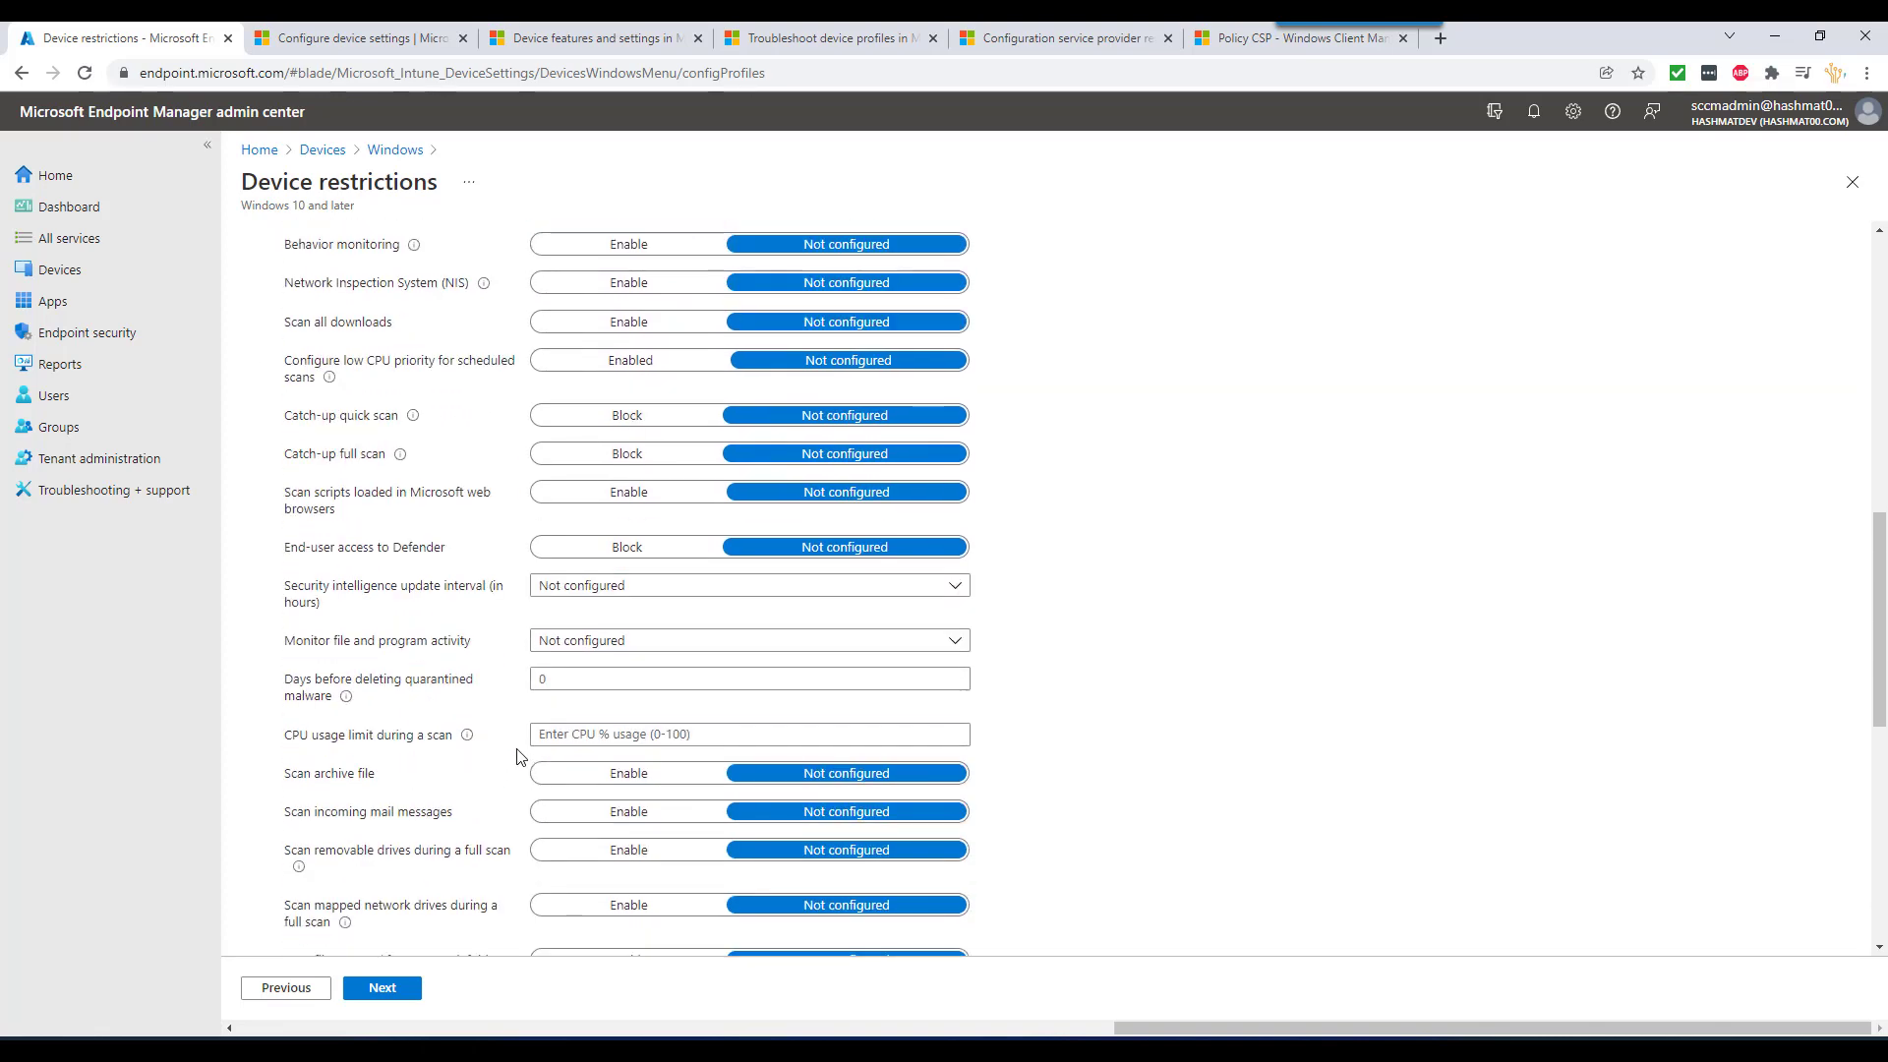
scroll(520, 755, "down", 6)
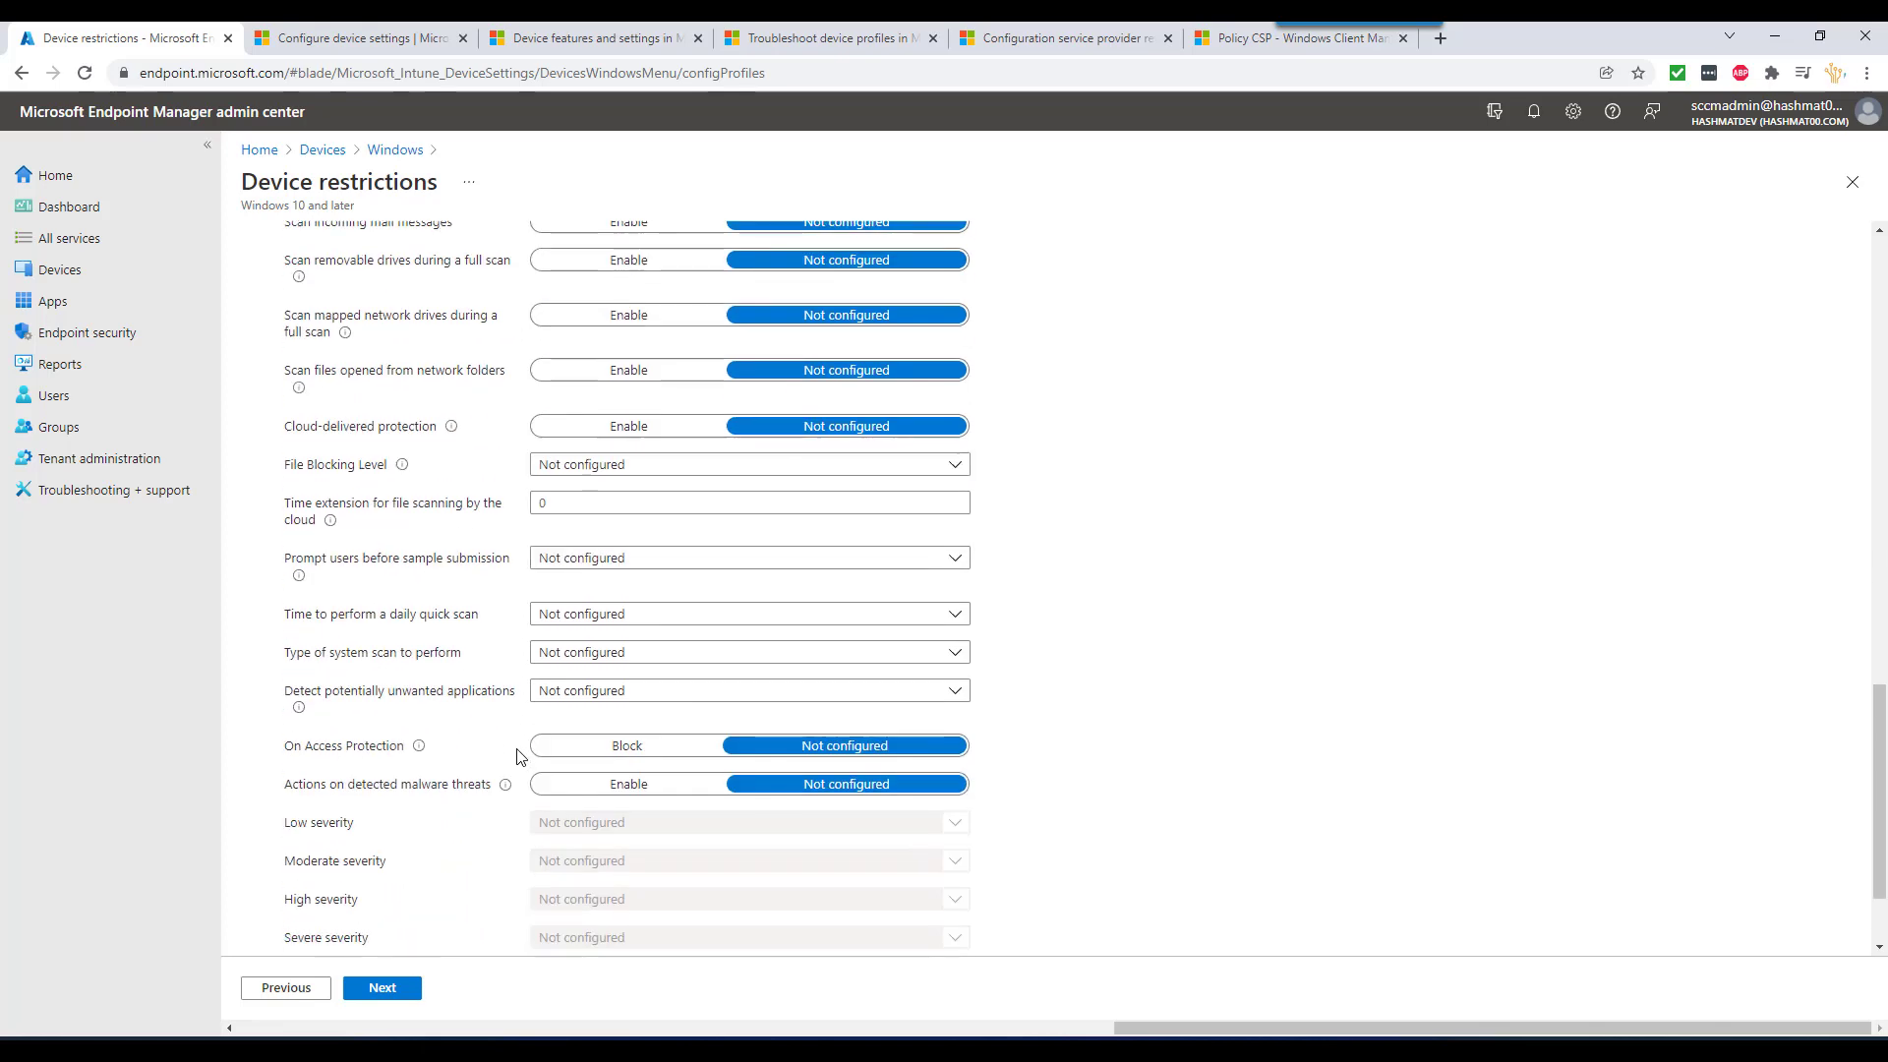
scroll(518, 751, "down", 2)
scroll(517, 747, "up", 15)
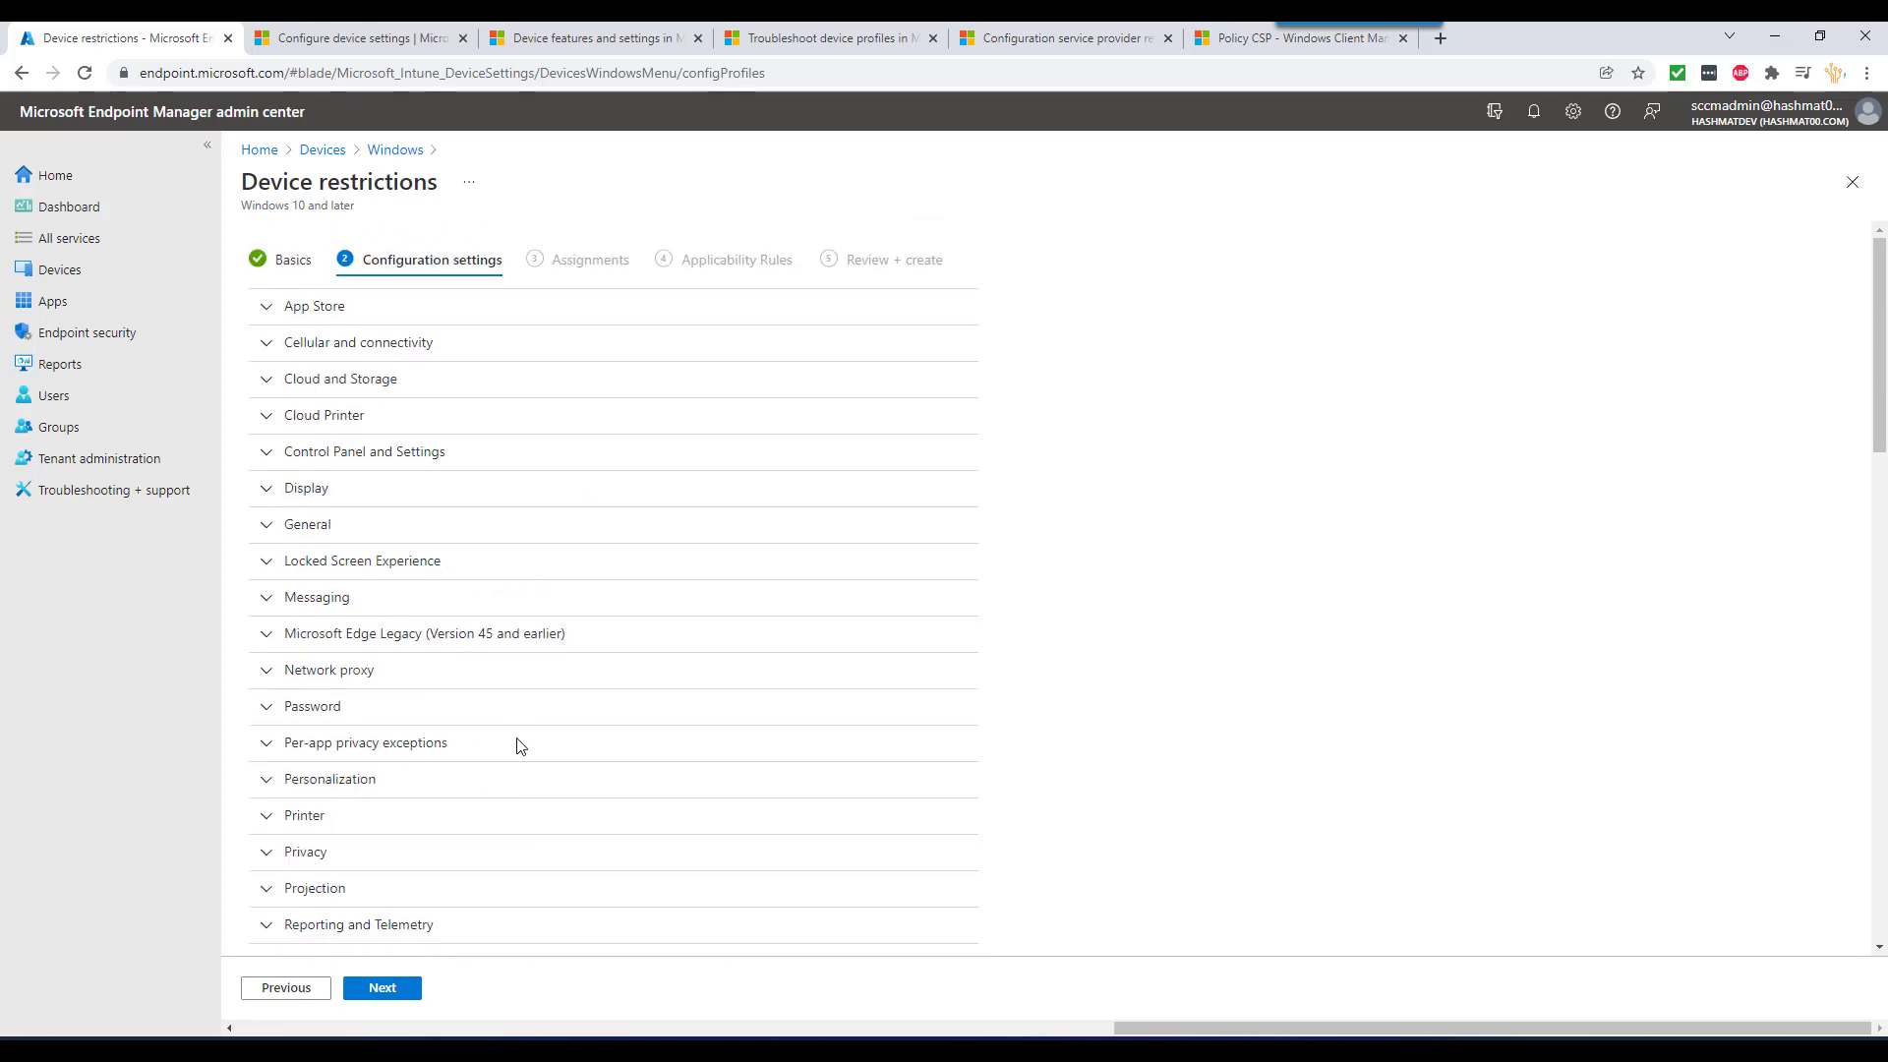
scroll(520, 746, "down", 4)
left_click(293, 629)
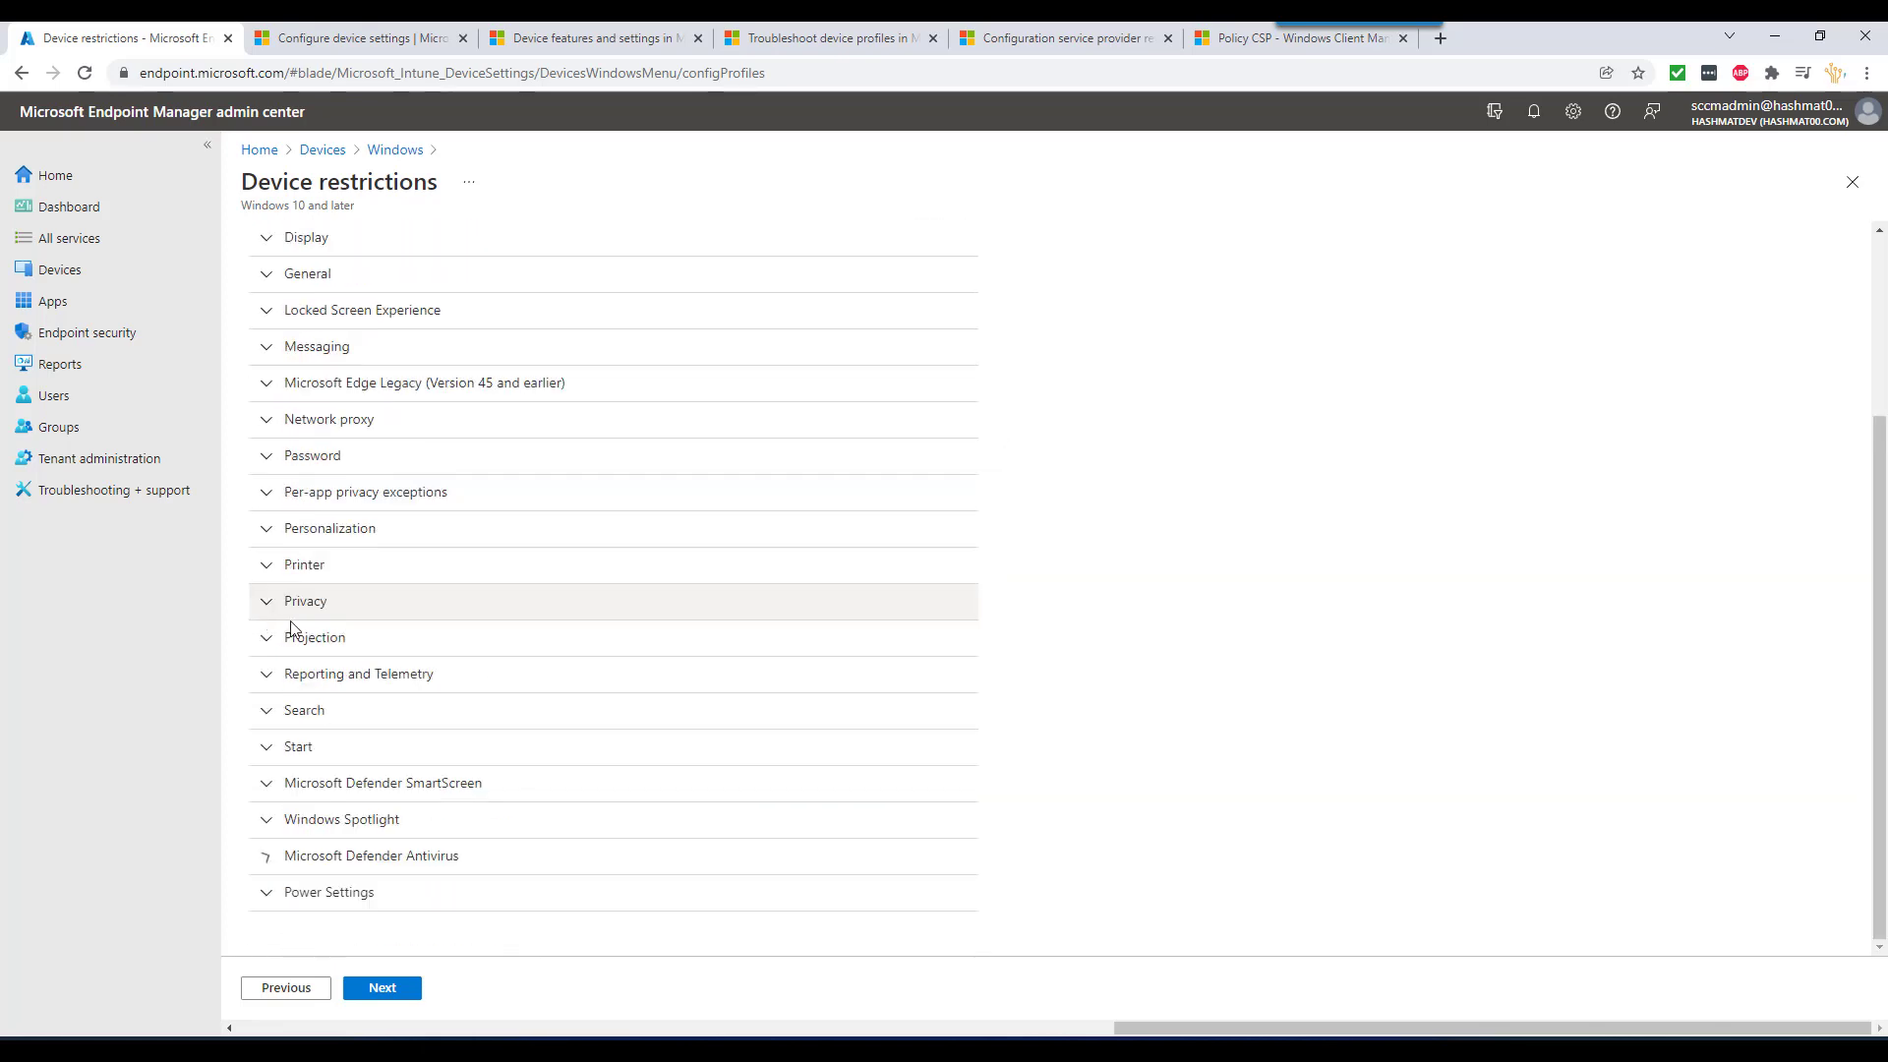
- Look over the Control Panel and Settings options and collapse them again
scroll(294, 629, "up", 3)
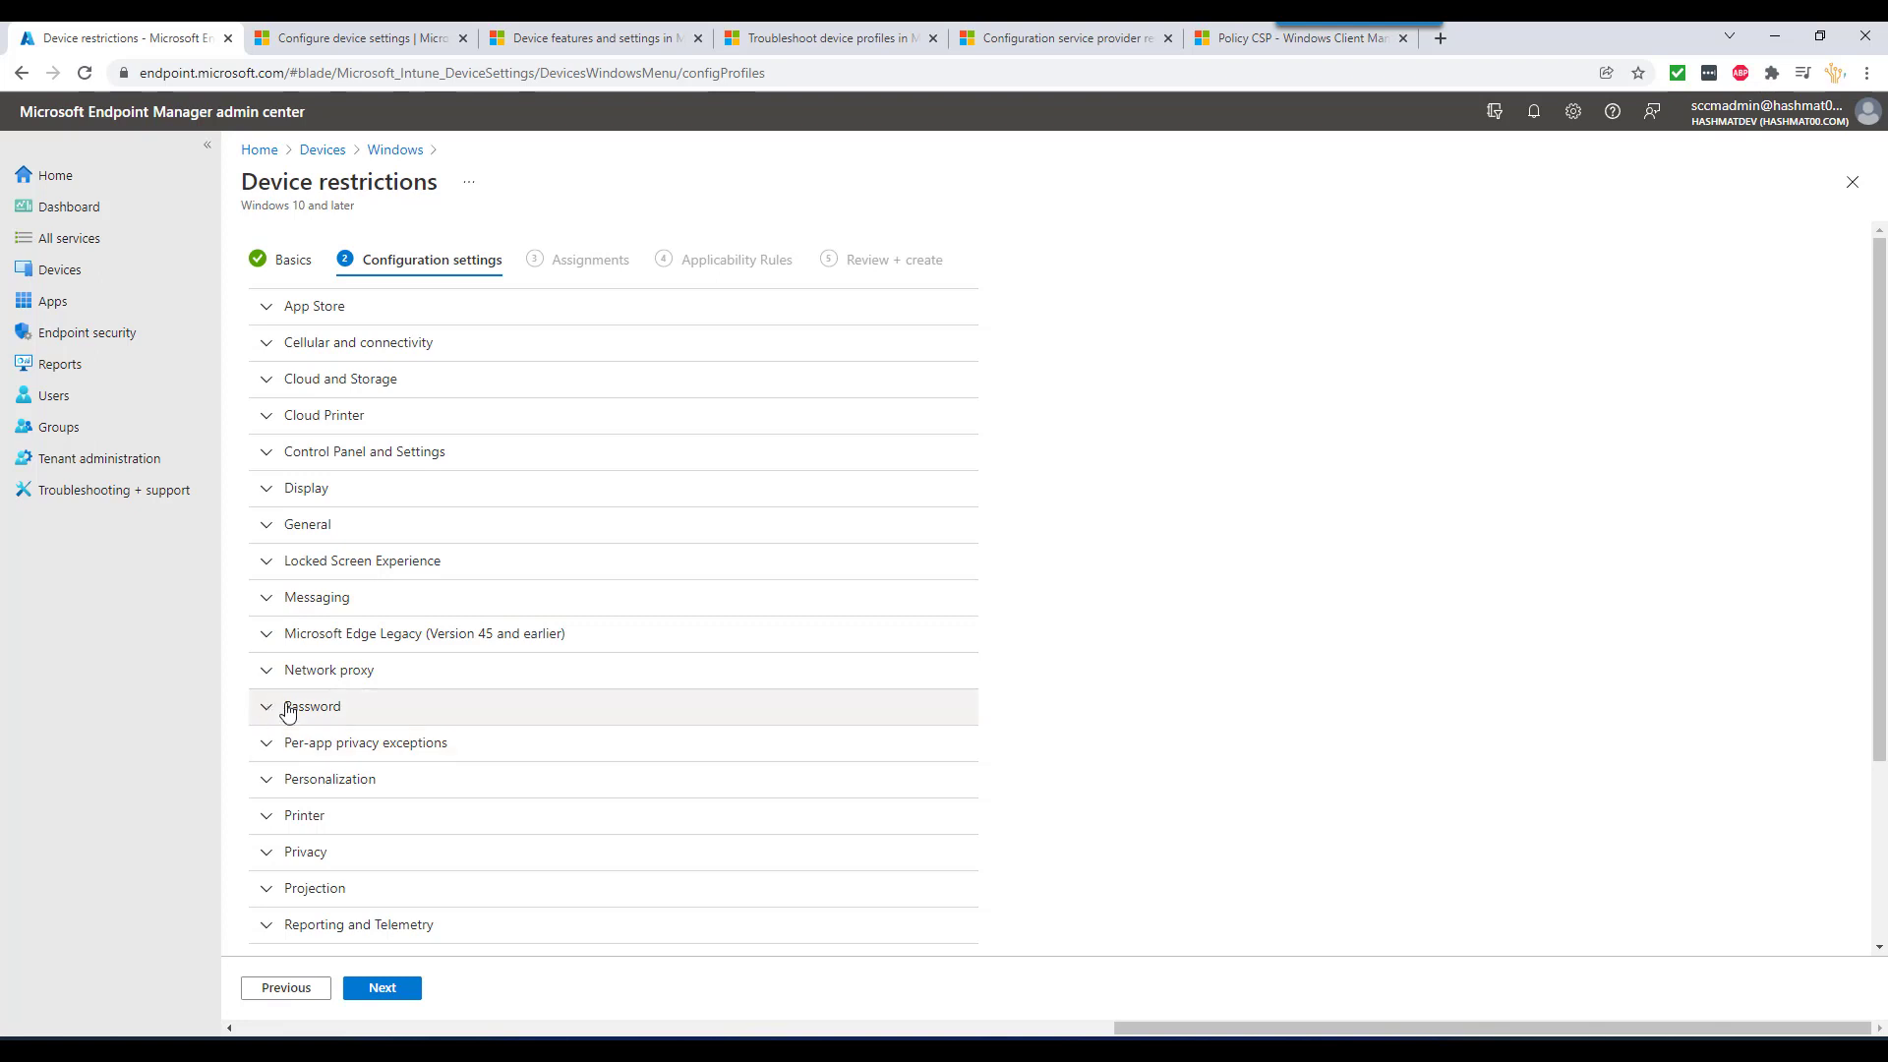
scroll(280, 747, "down", 1)
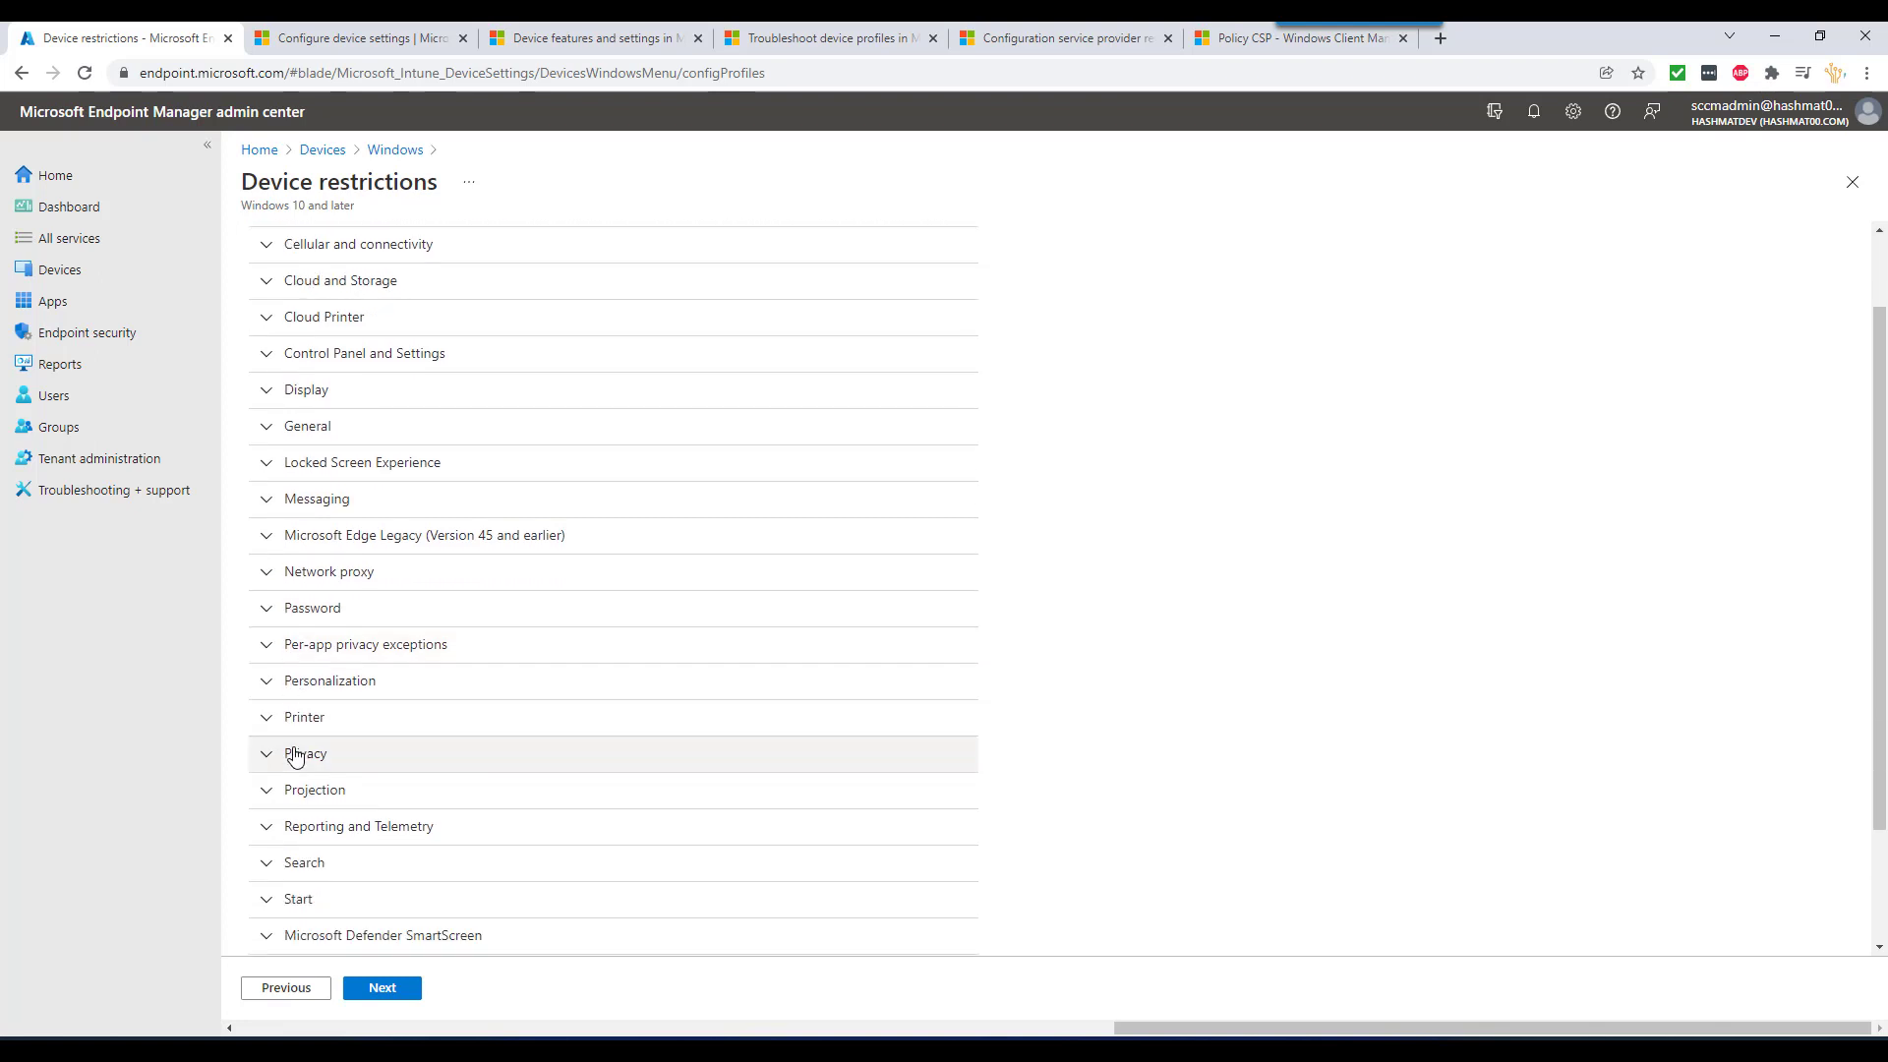
scroll(294, 753, "up", 1)
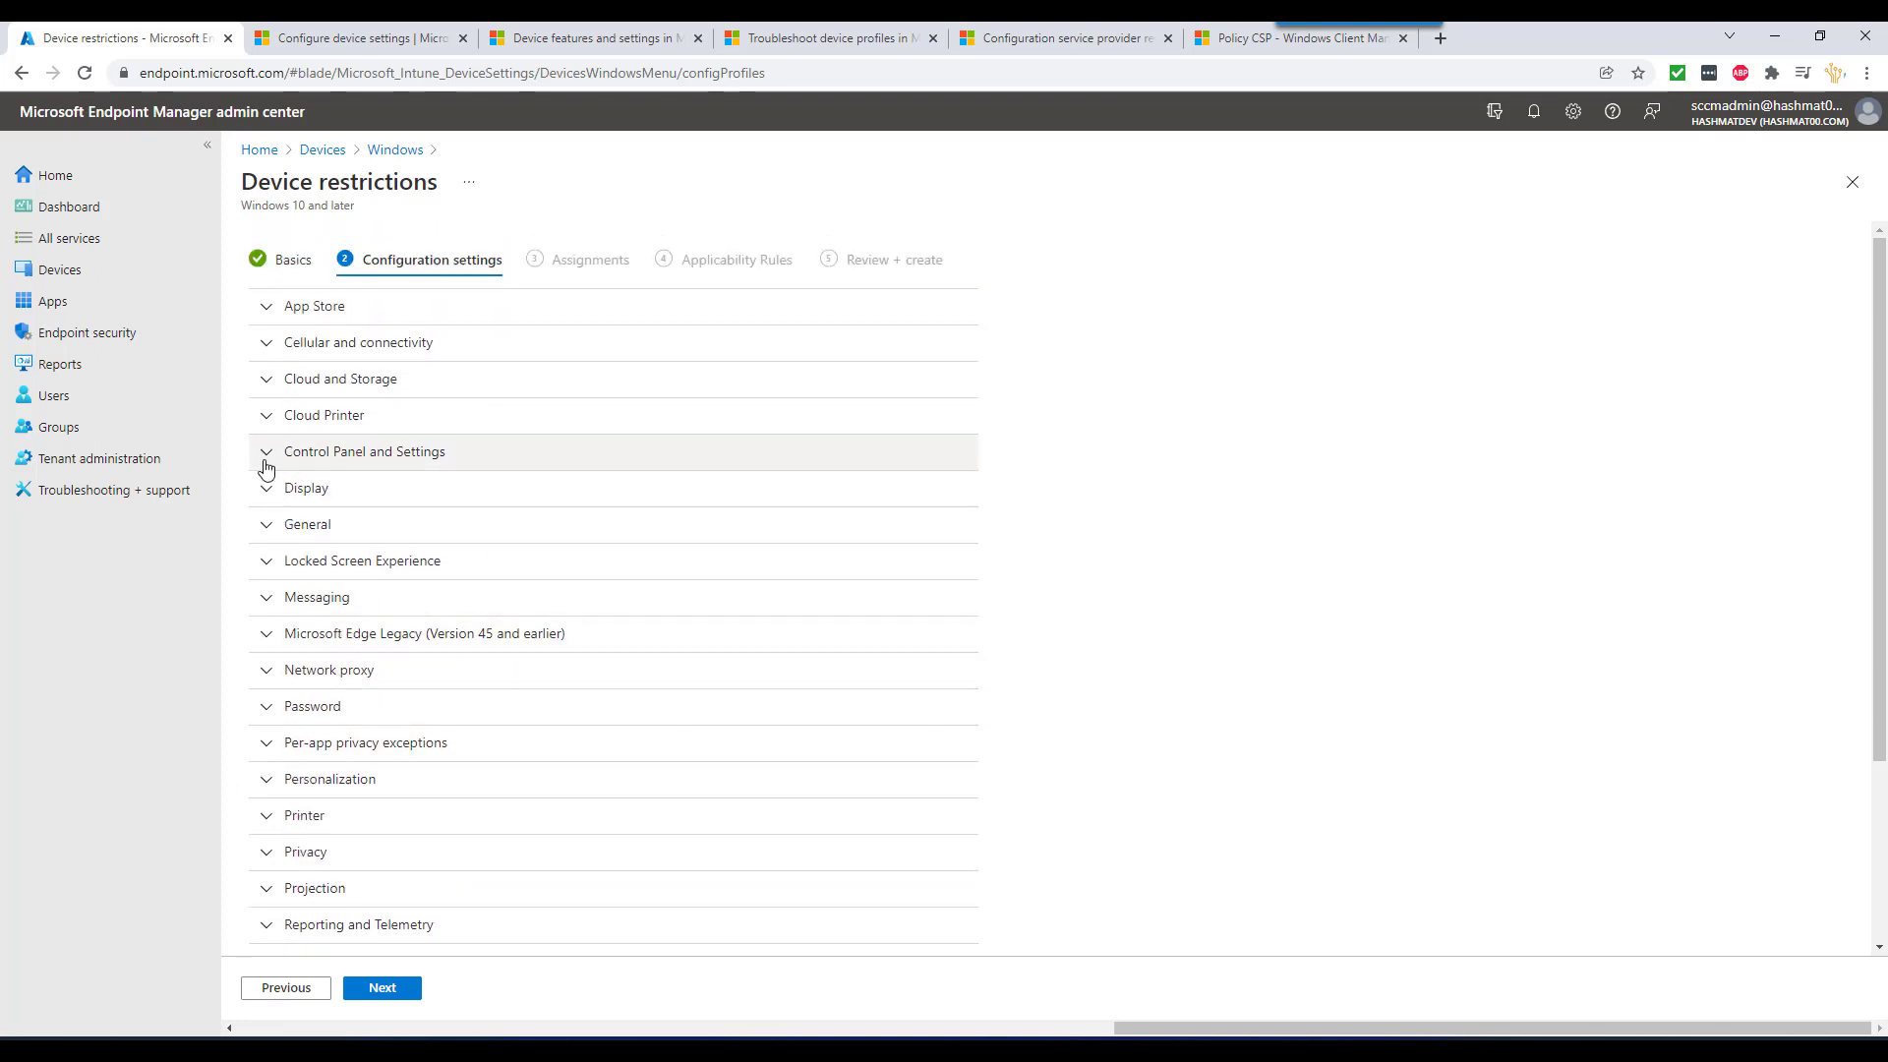
left_click(266, 462)
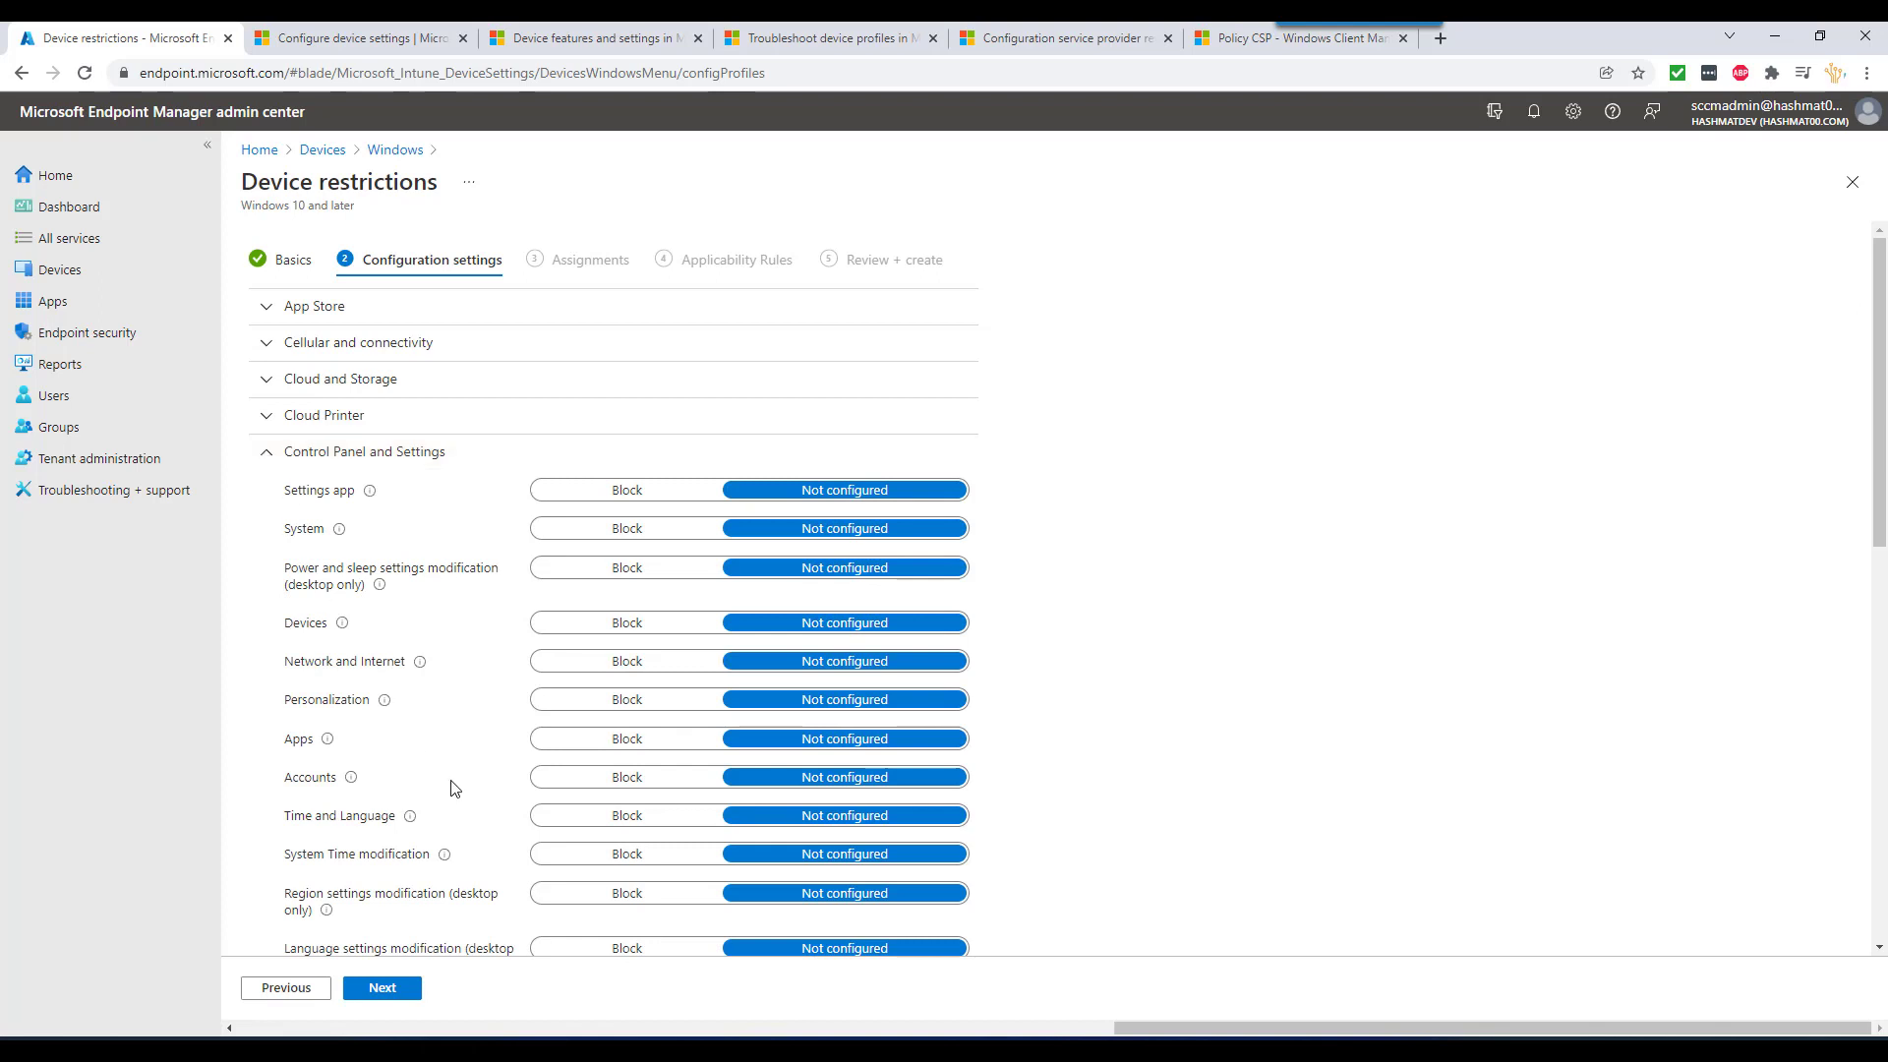
mouse_move(352, 781)
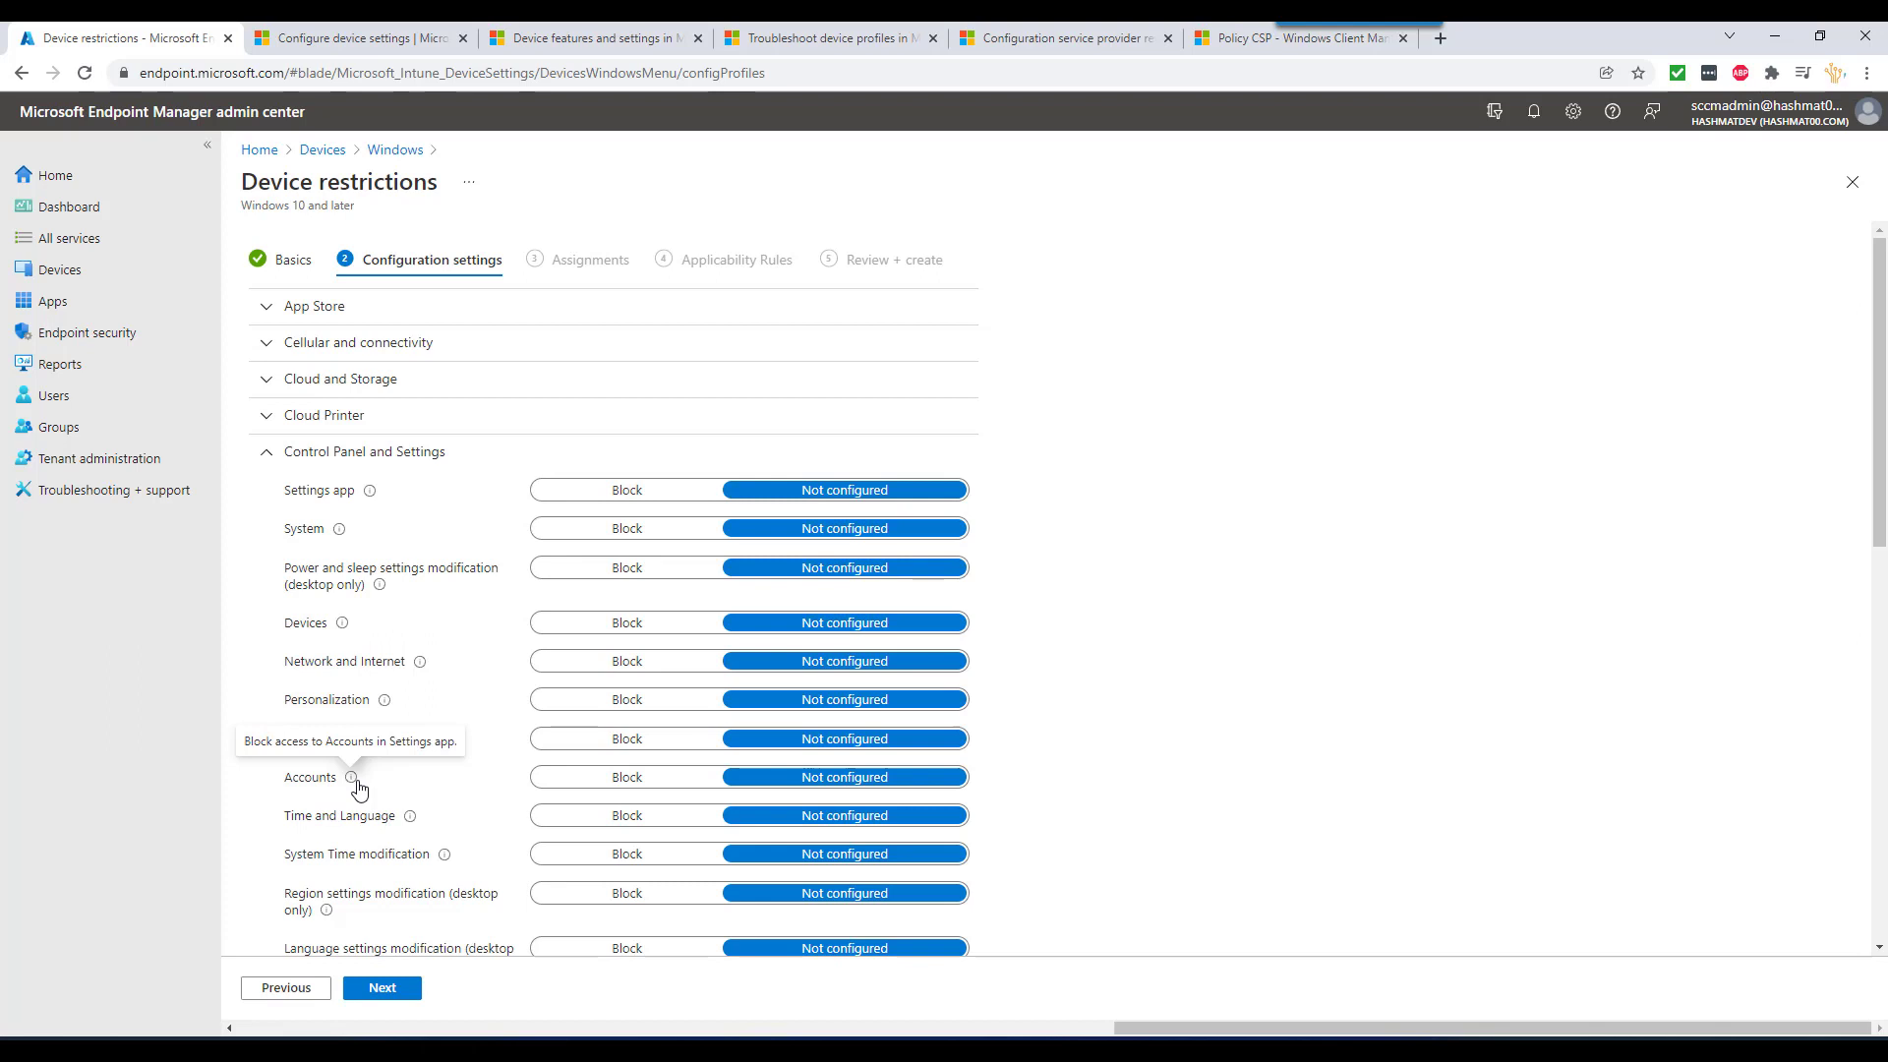
left_click(264, 455)
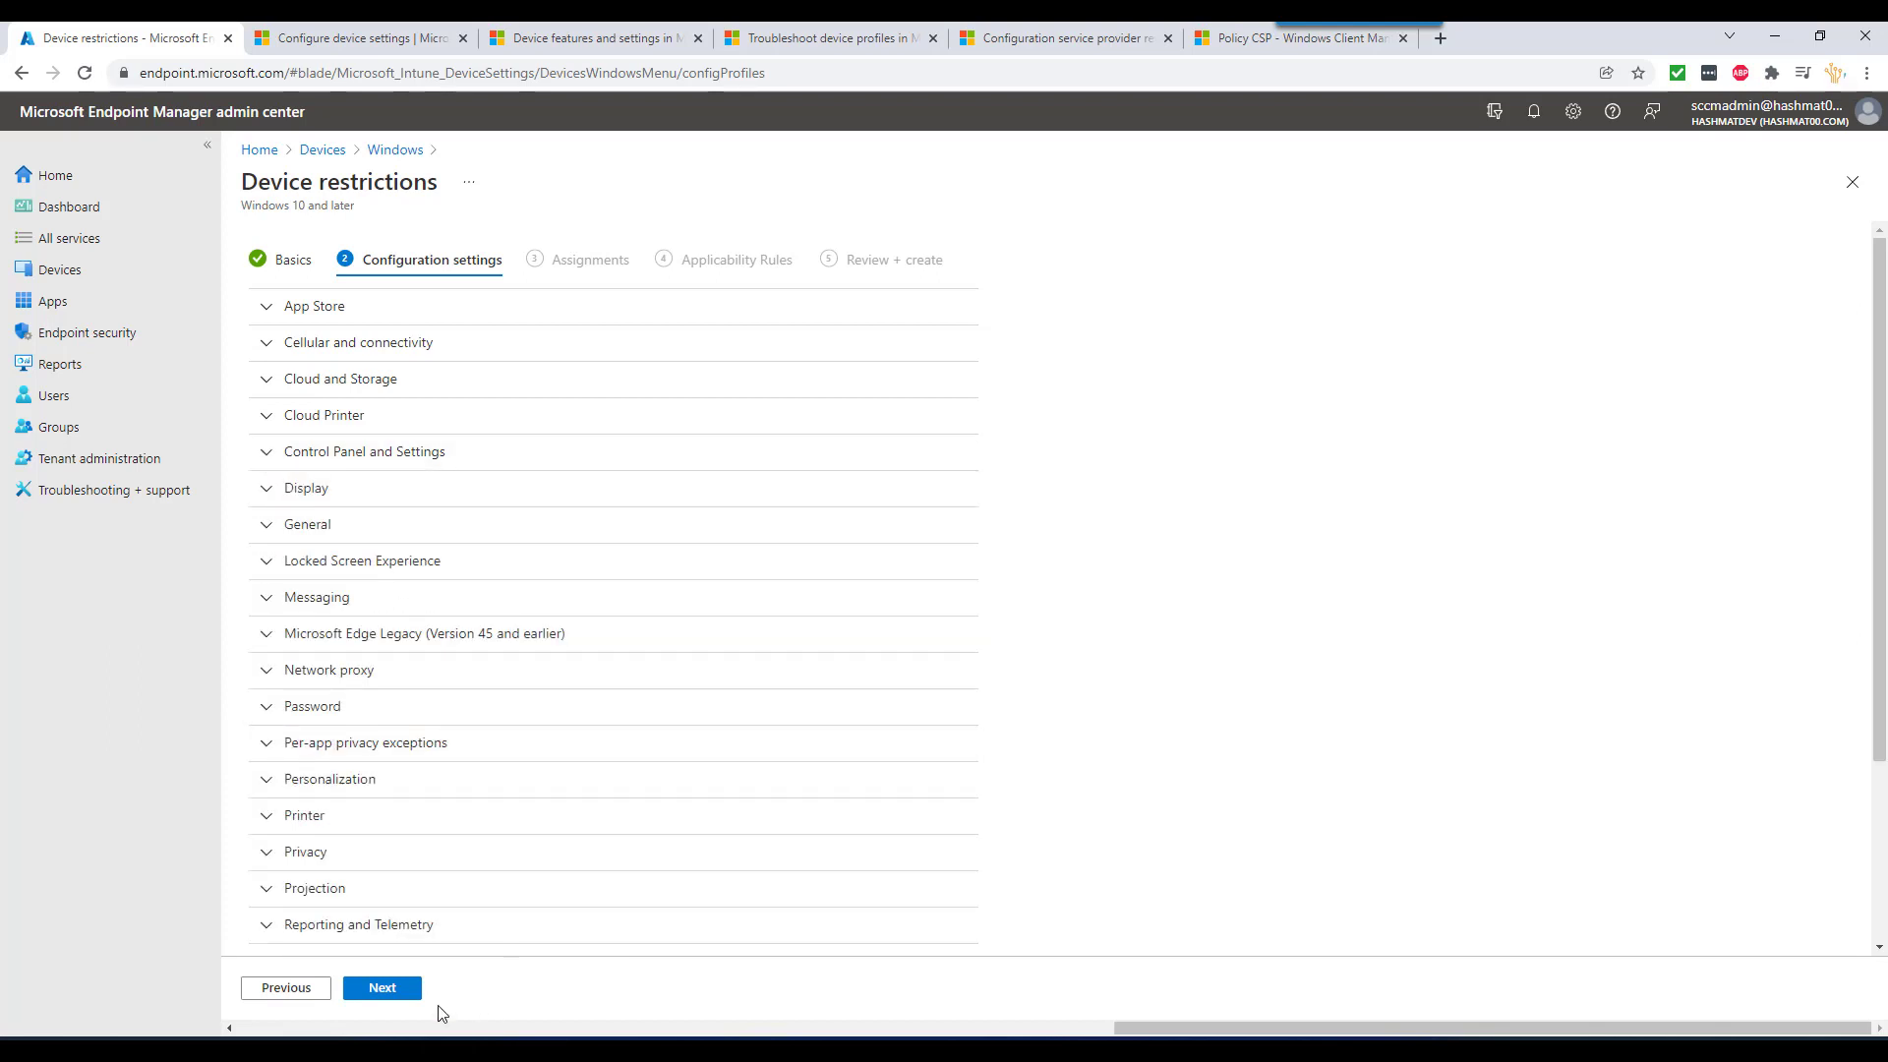
- Include All devices in the profile's assignments and move on to Applicability Rules
left_click(396, 995)
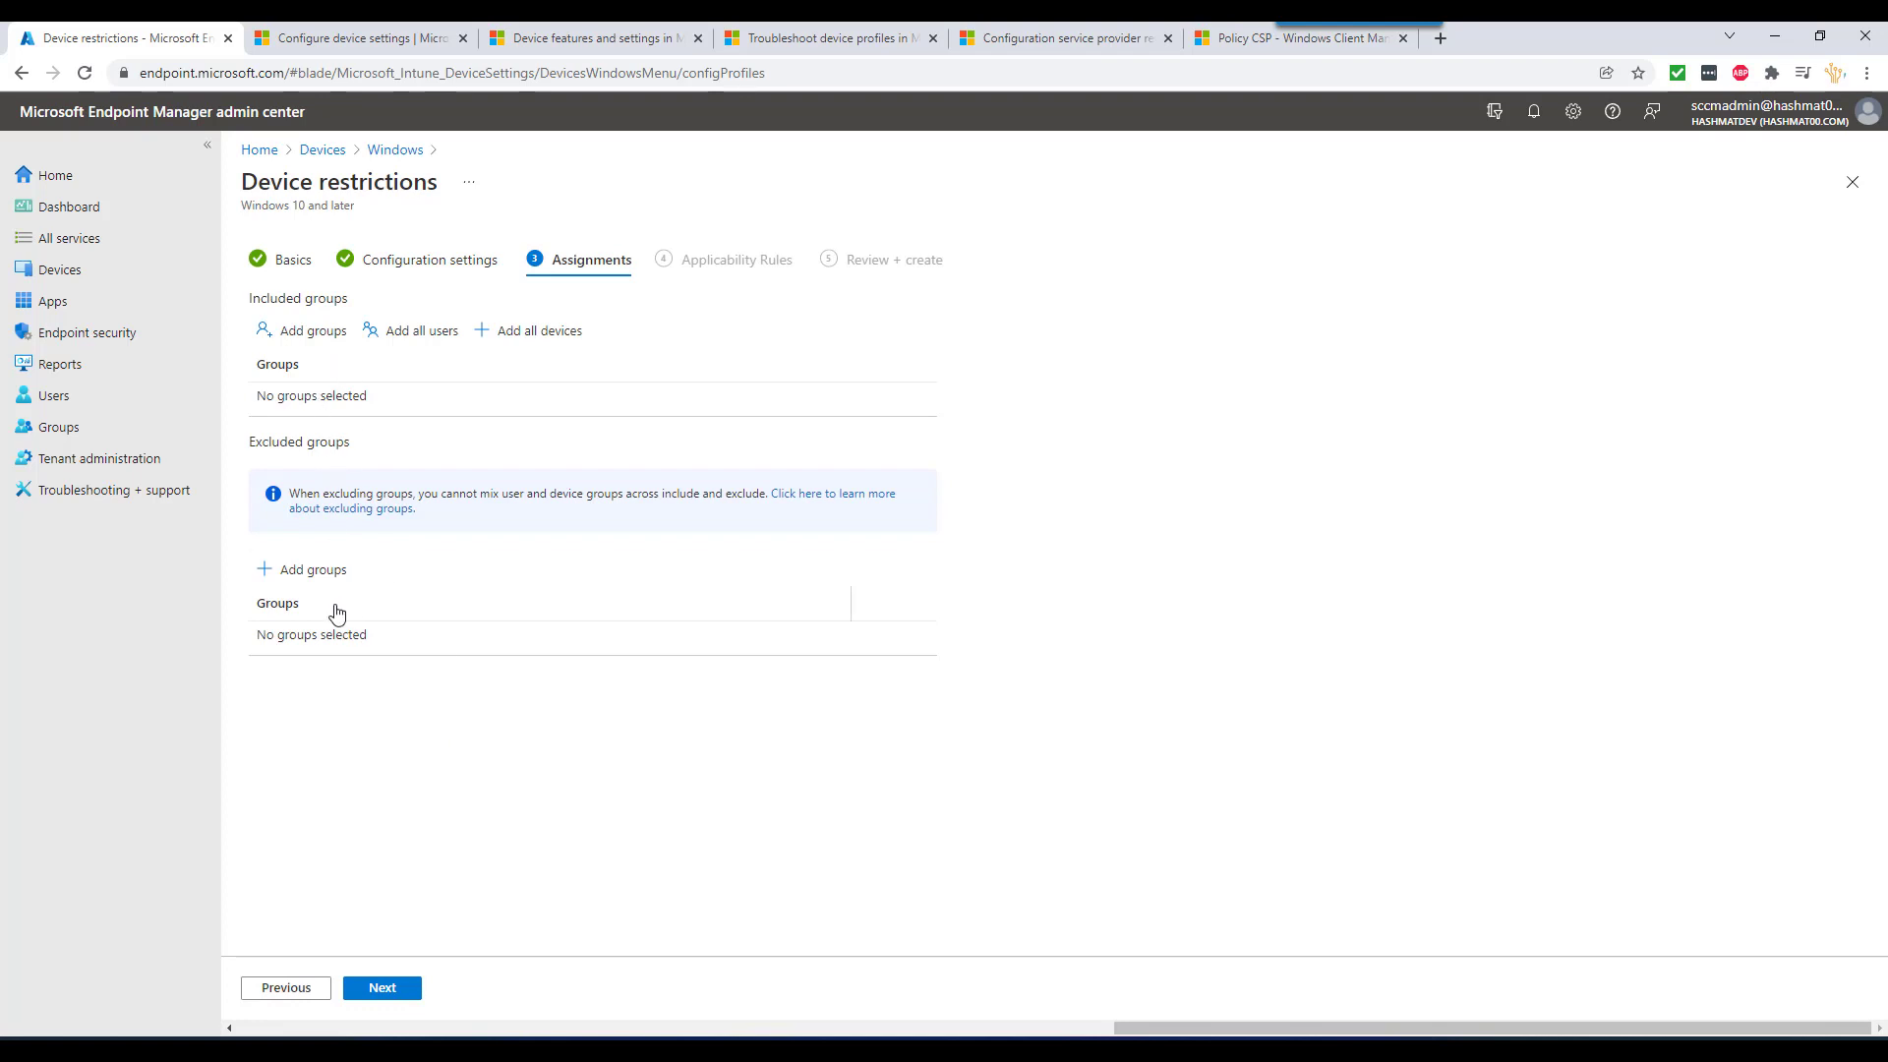
left_click(539, 334)
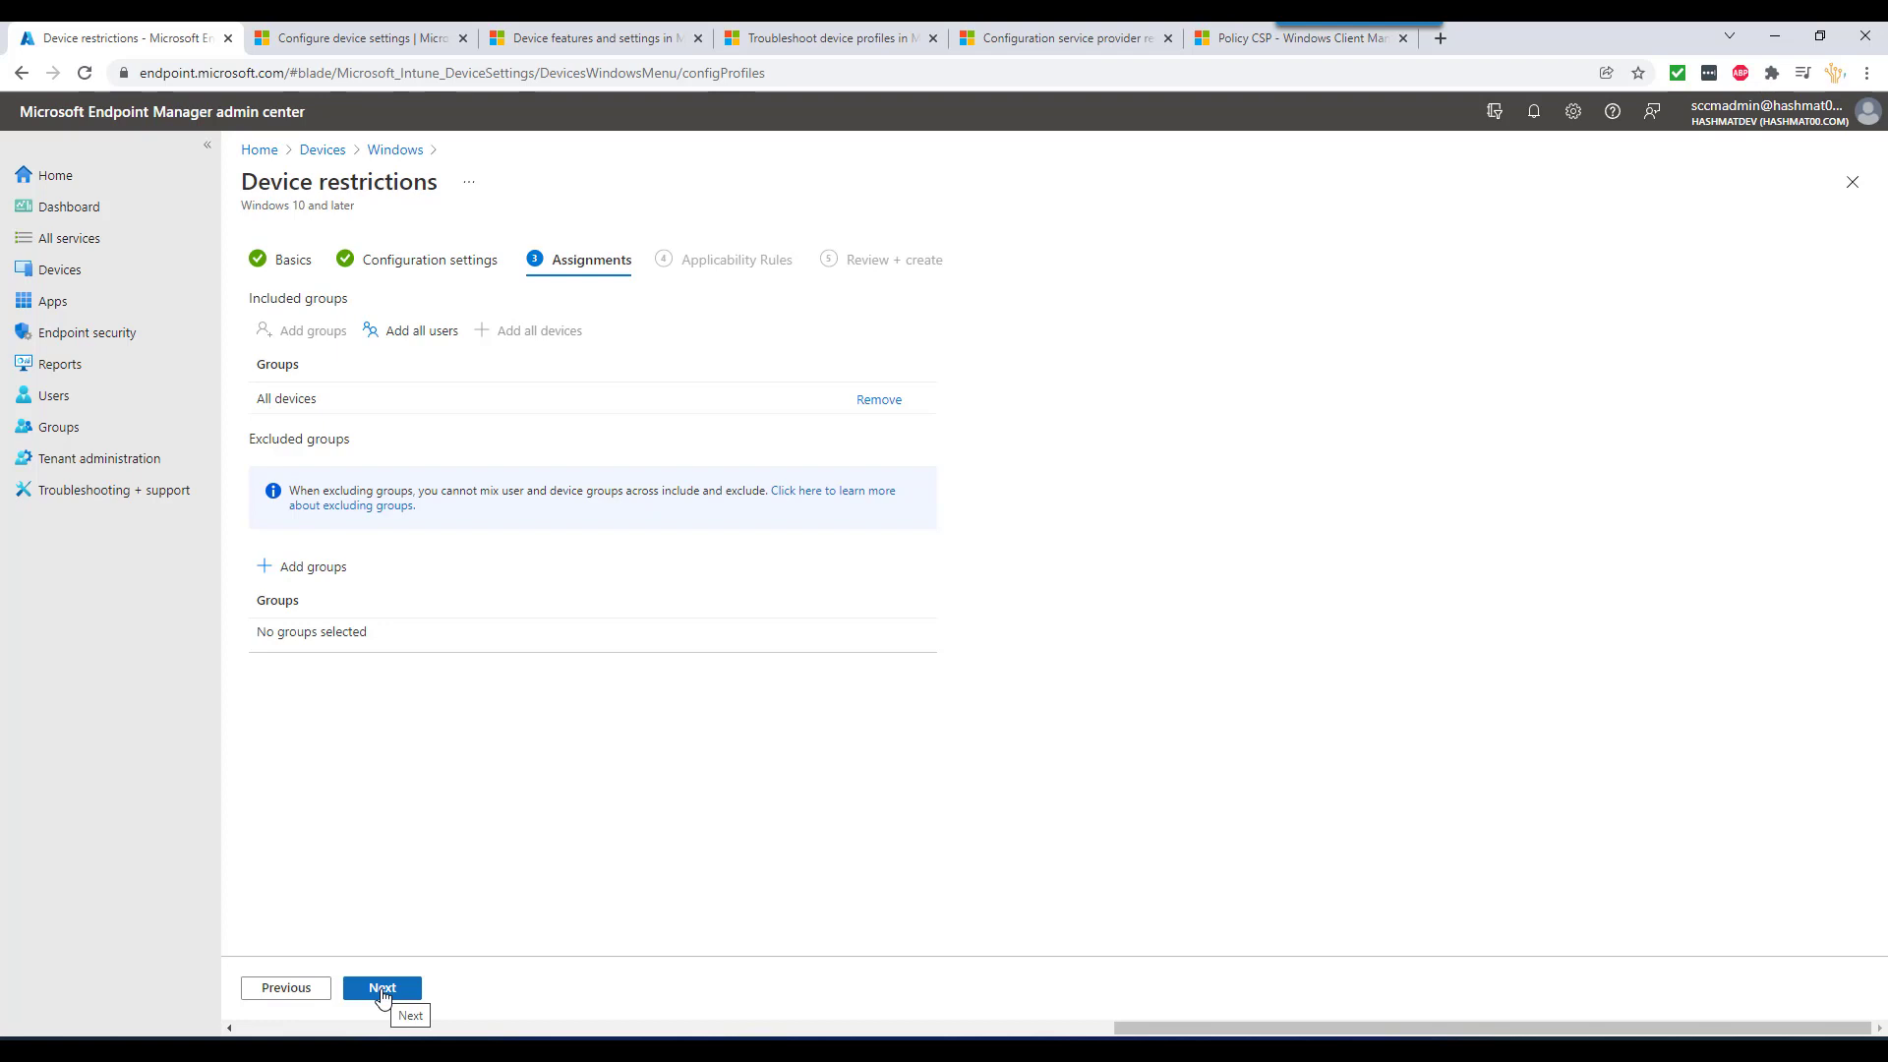
left_click(383, 990)
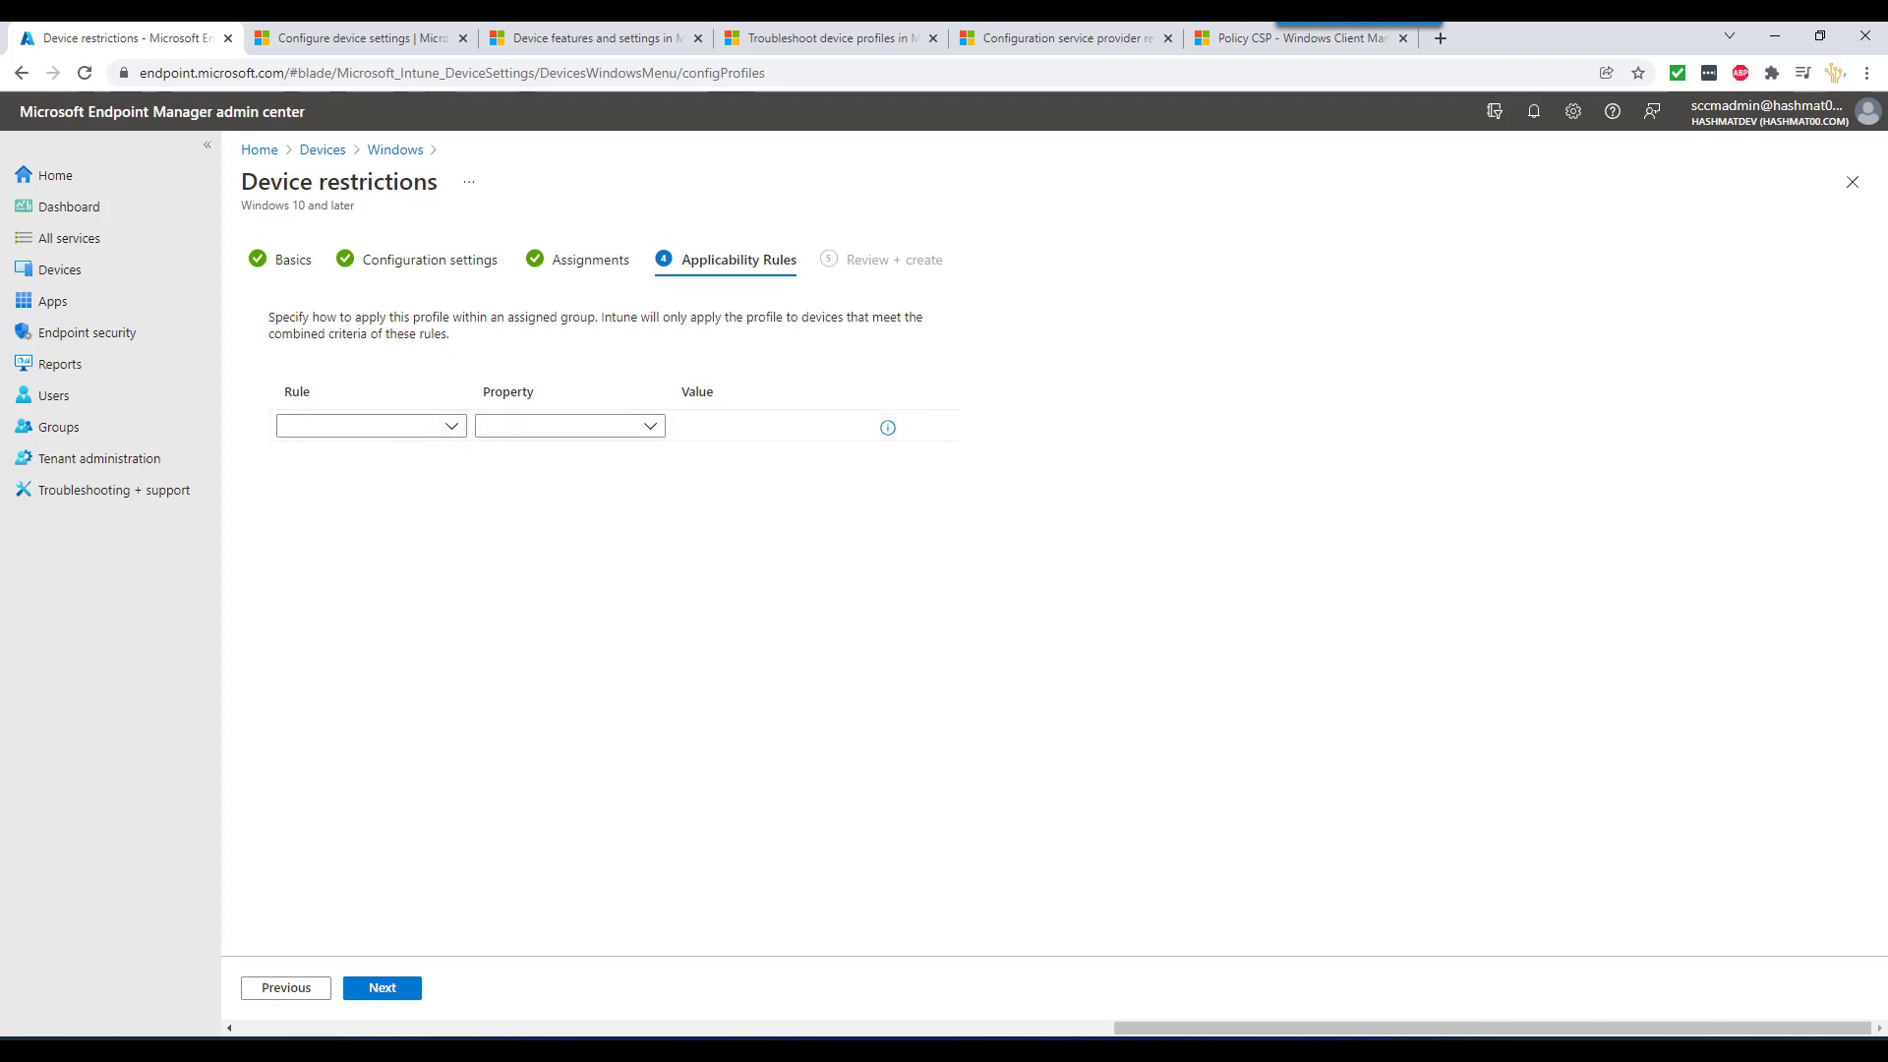
- Add an 'Assign profile if' applicability rule based on OS edition
left_click(453, 426)
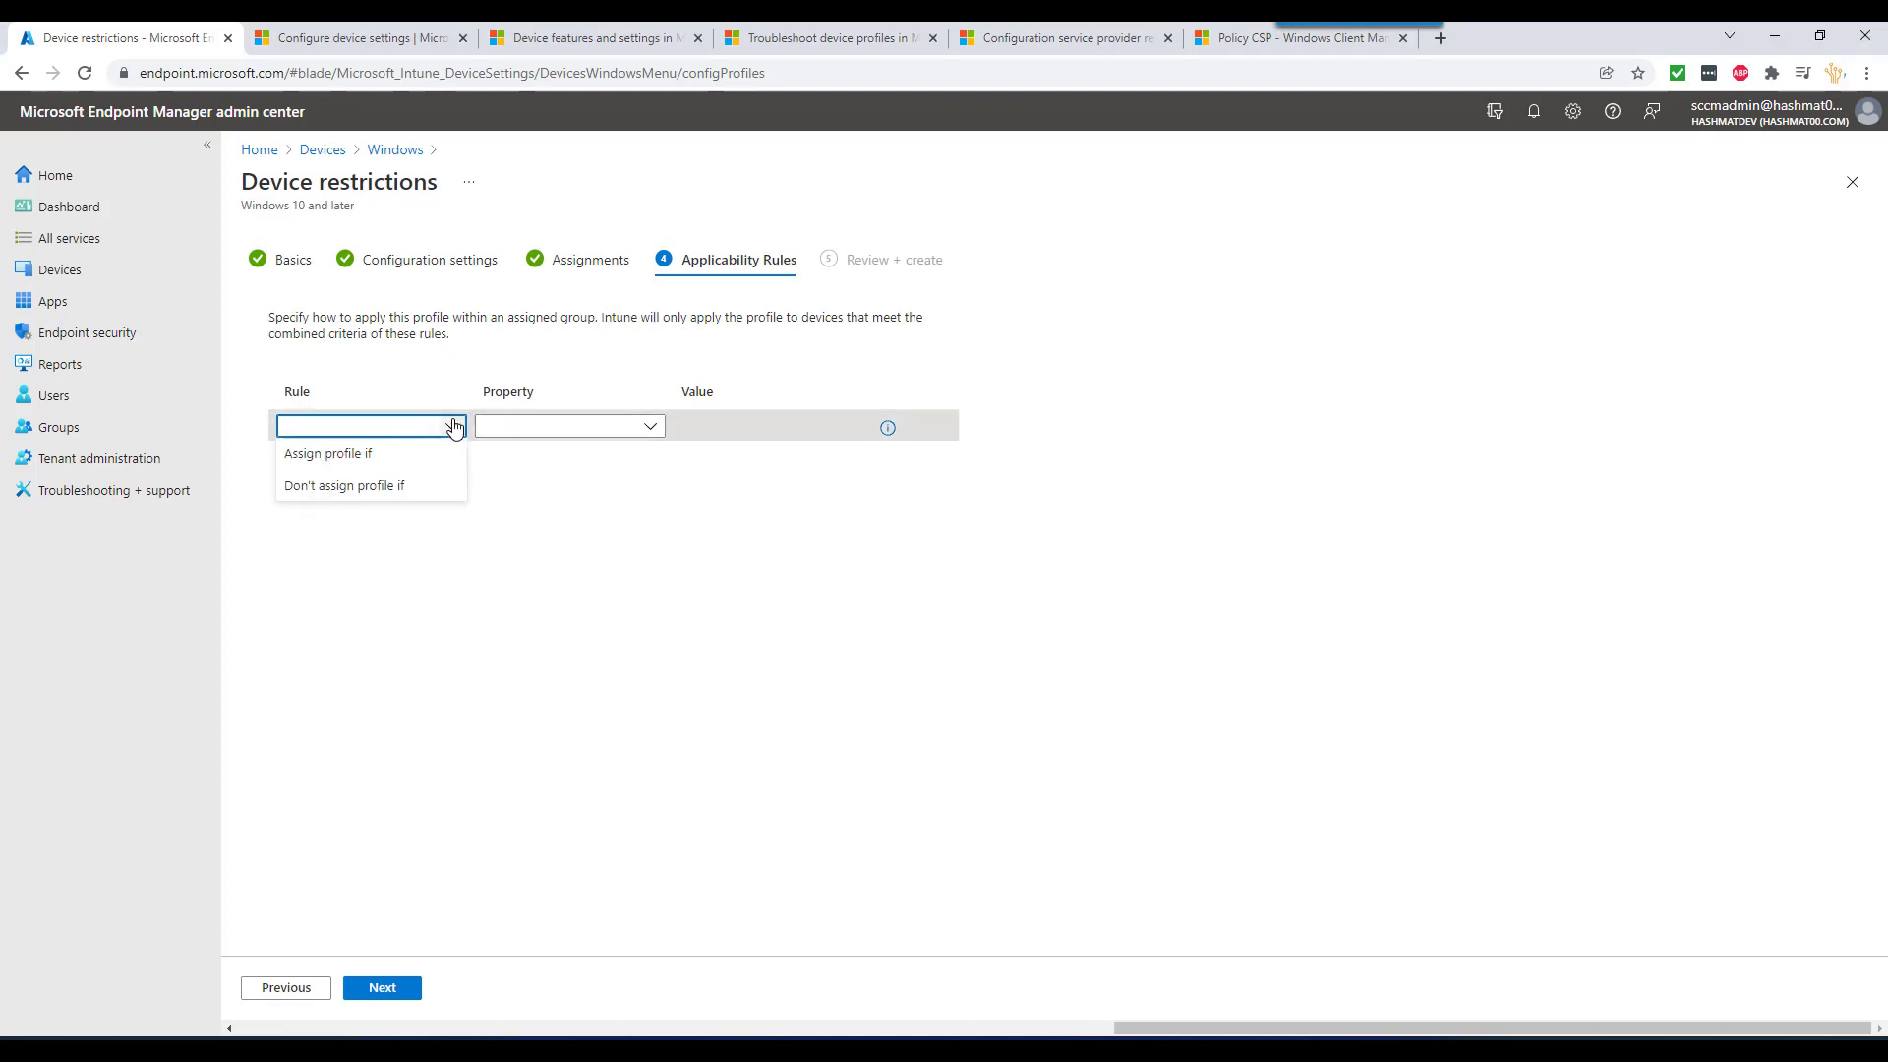
left_click(413, 453)
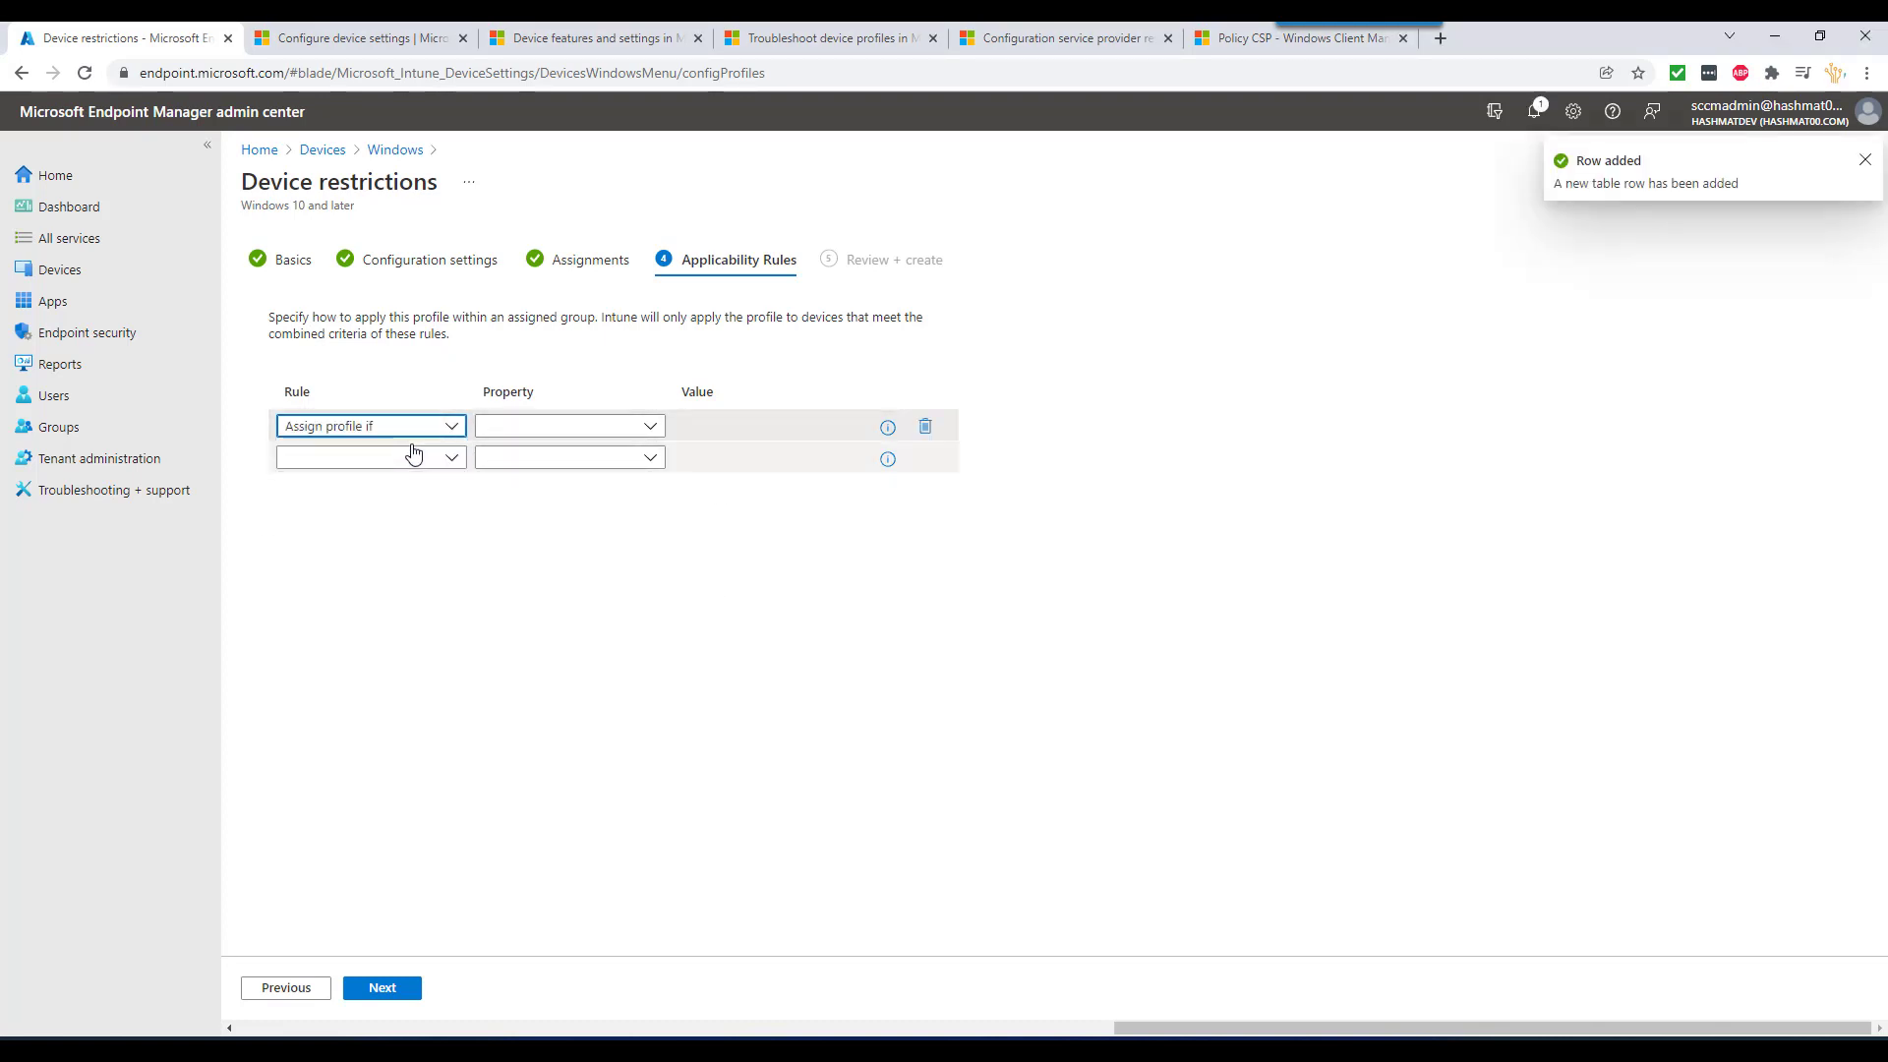
left_click(602, 430)
left_click(577, 455)
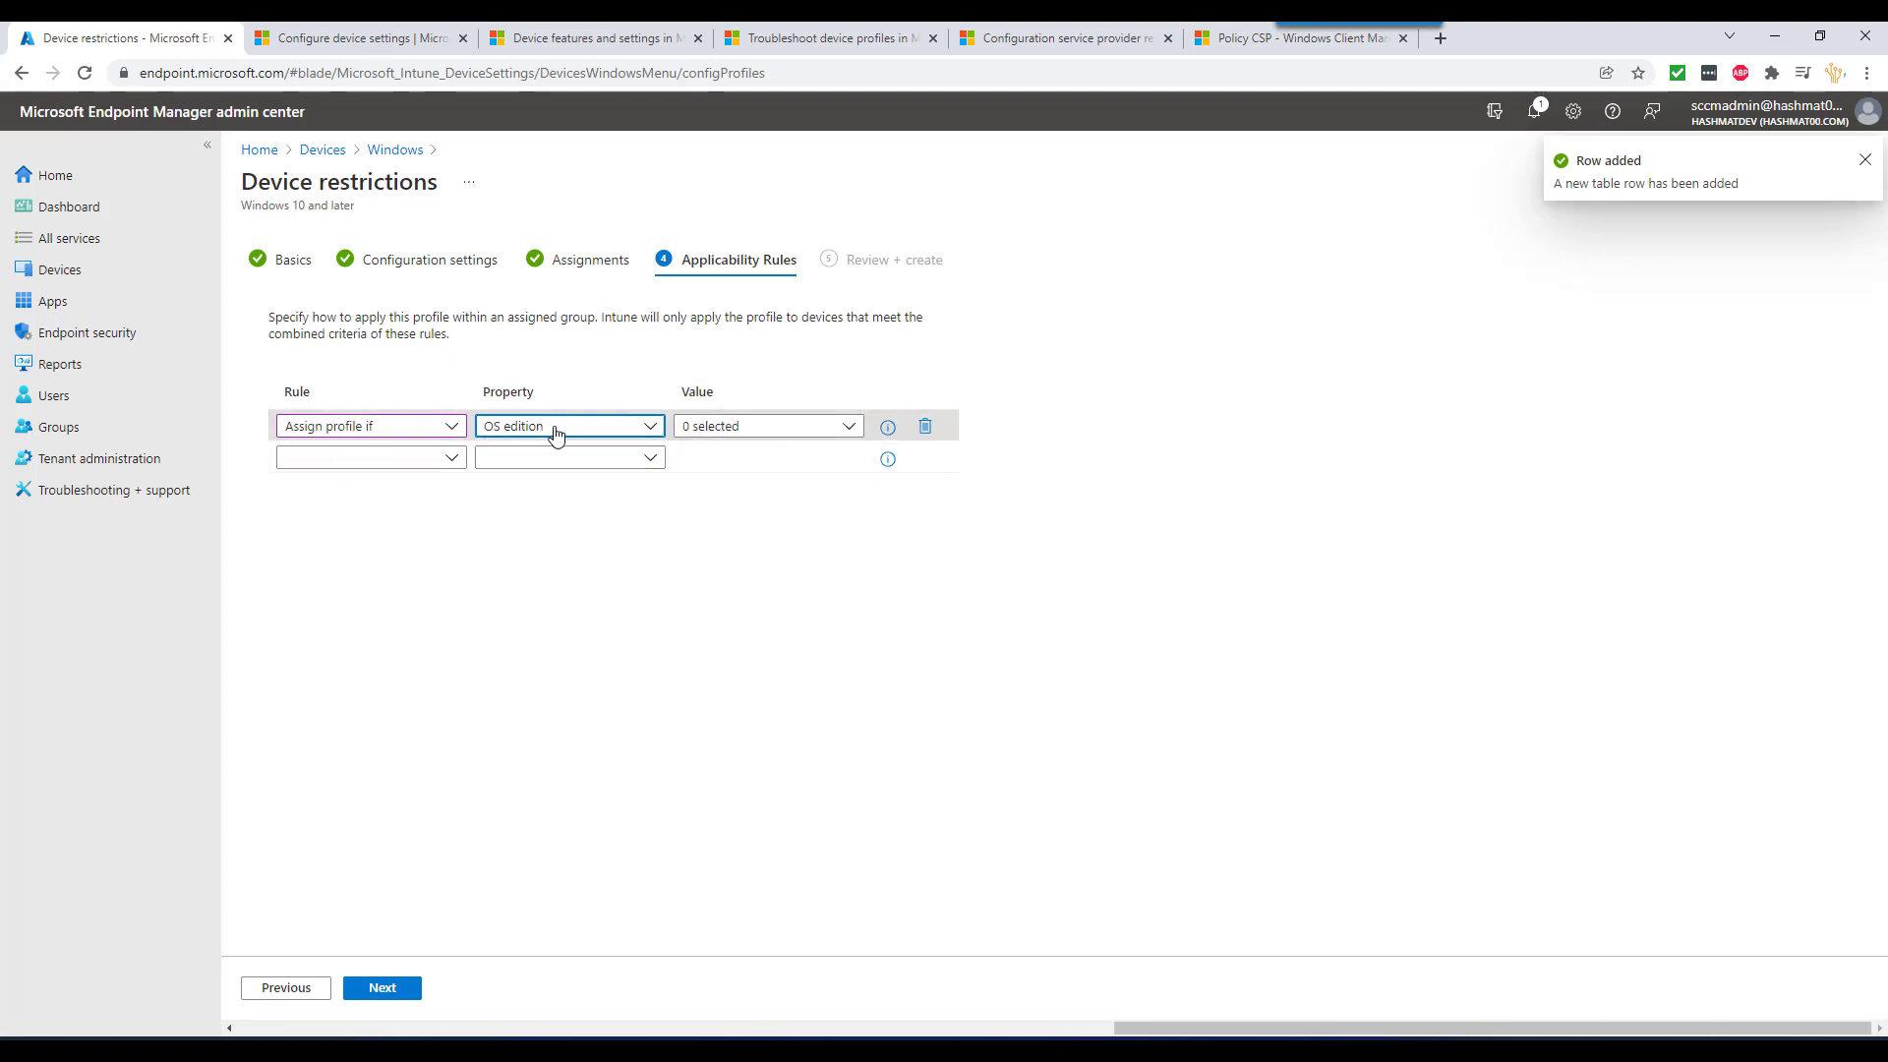
left_click(555, 430)
- Limit the rule to Enterprise, Professional and Professional Workstation editions, then advance to Review + create
left_click(792, 433)
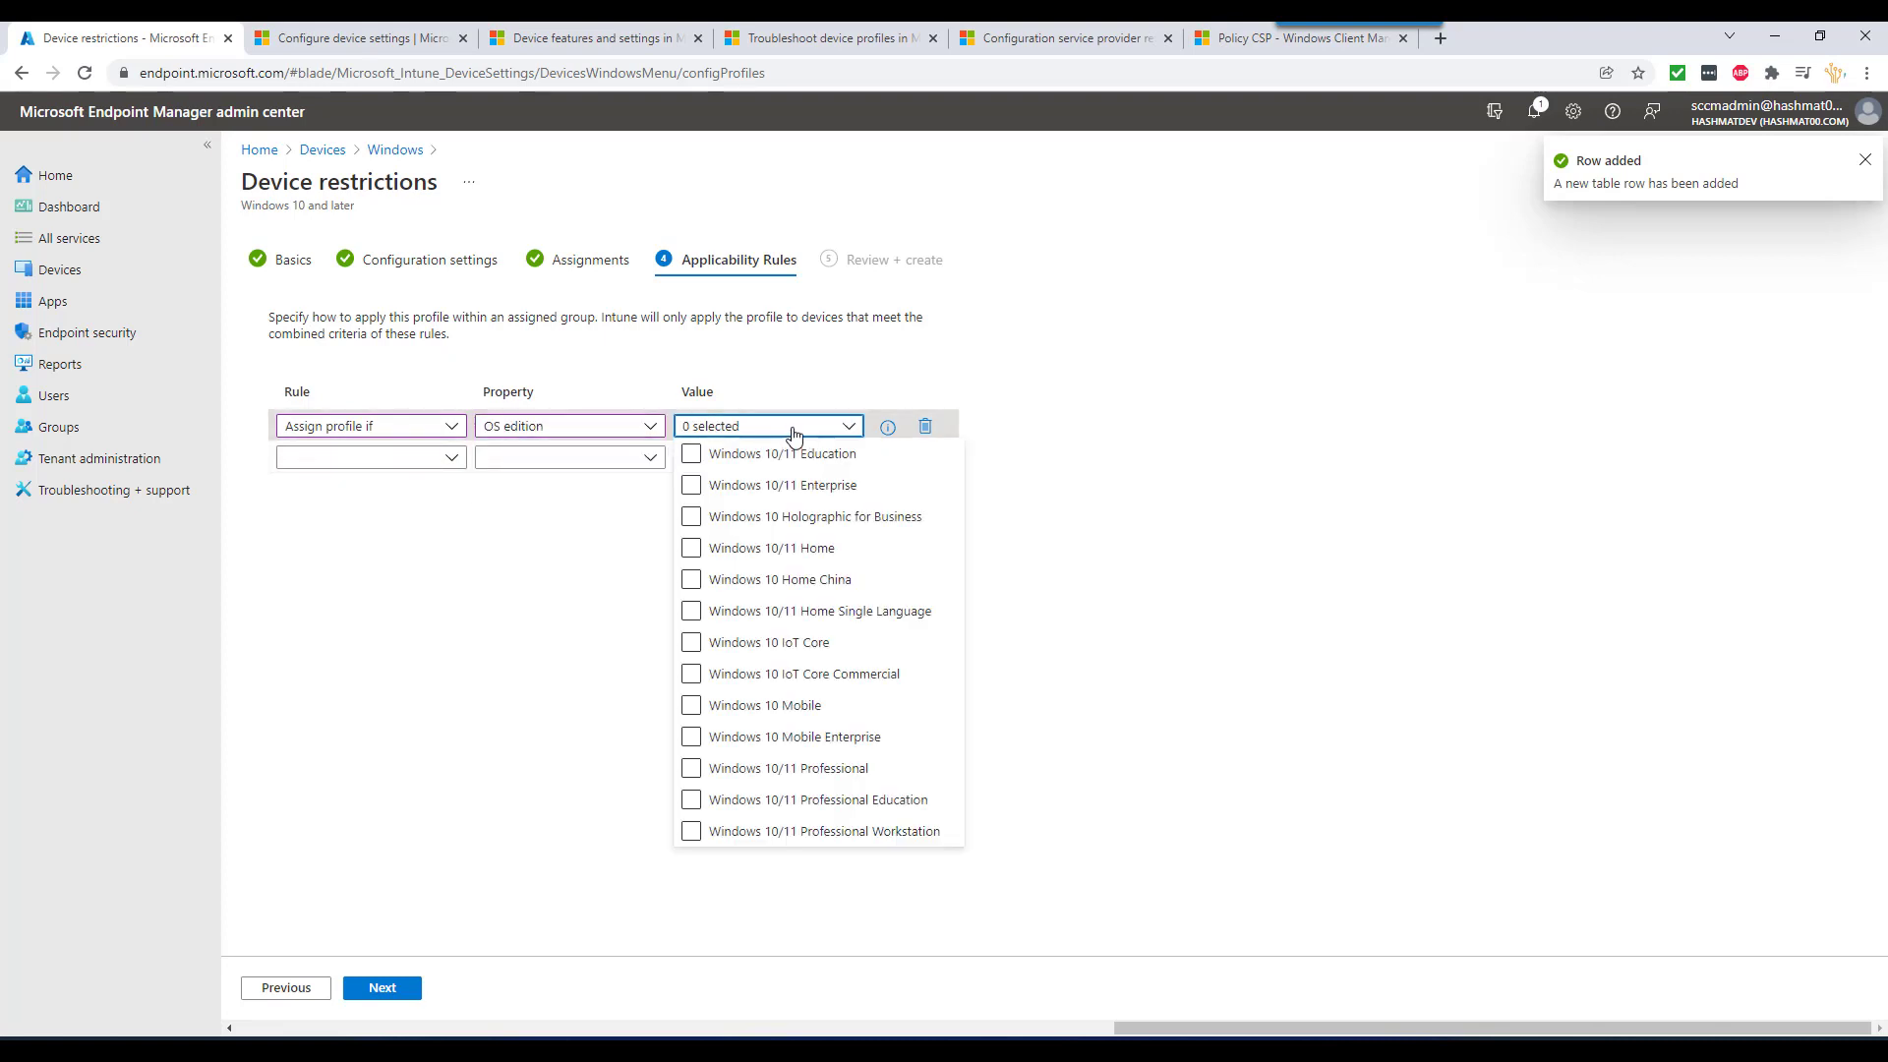
left_click(847, 455)
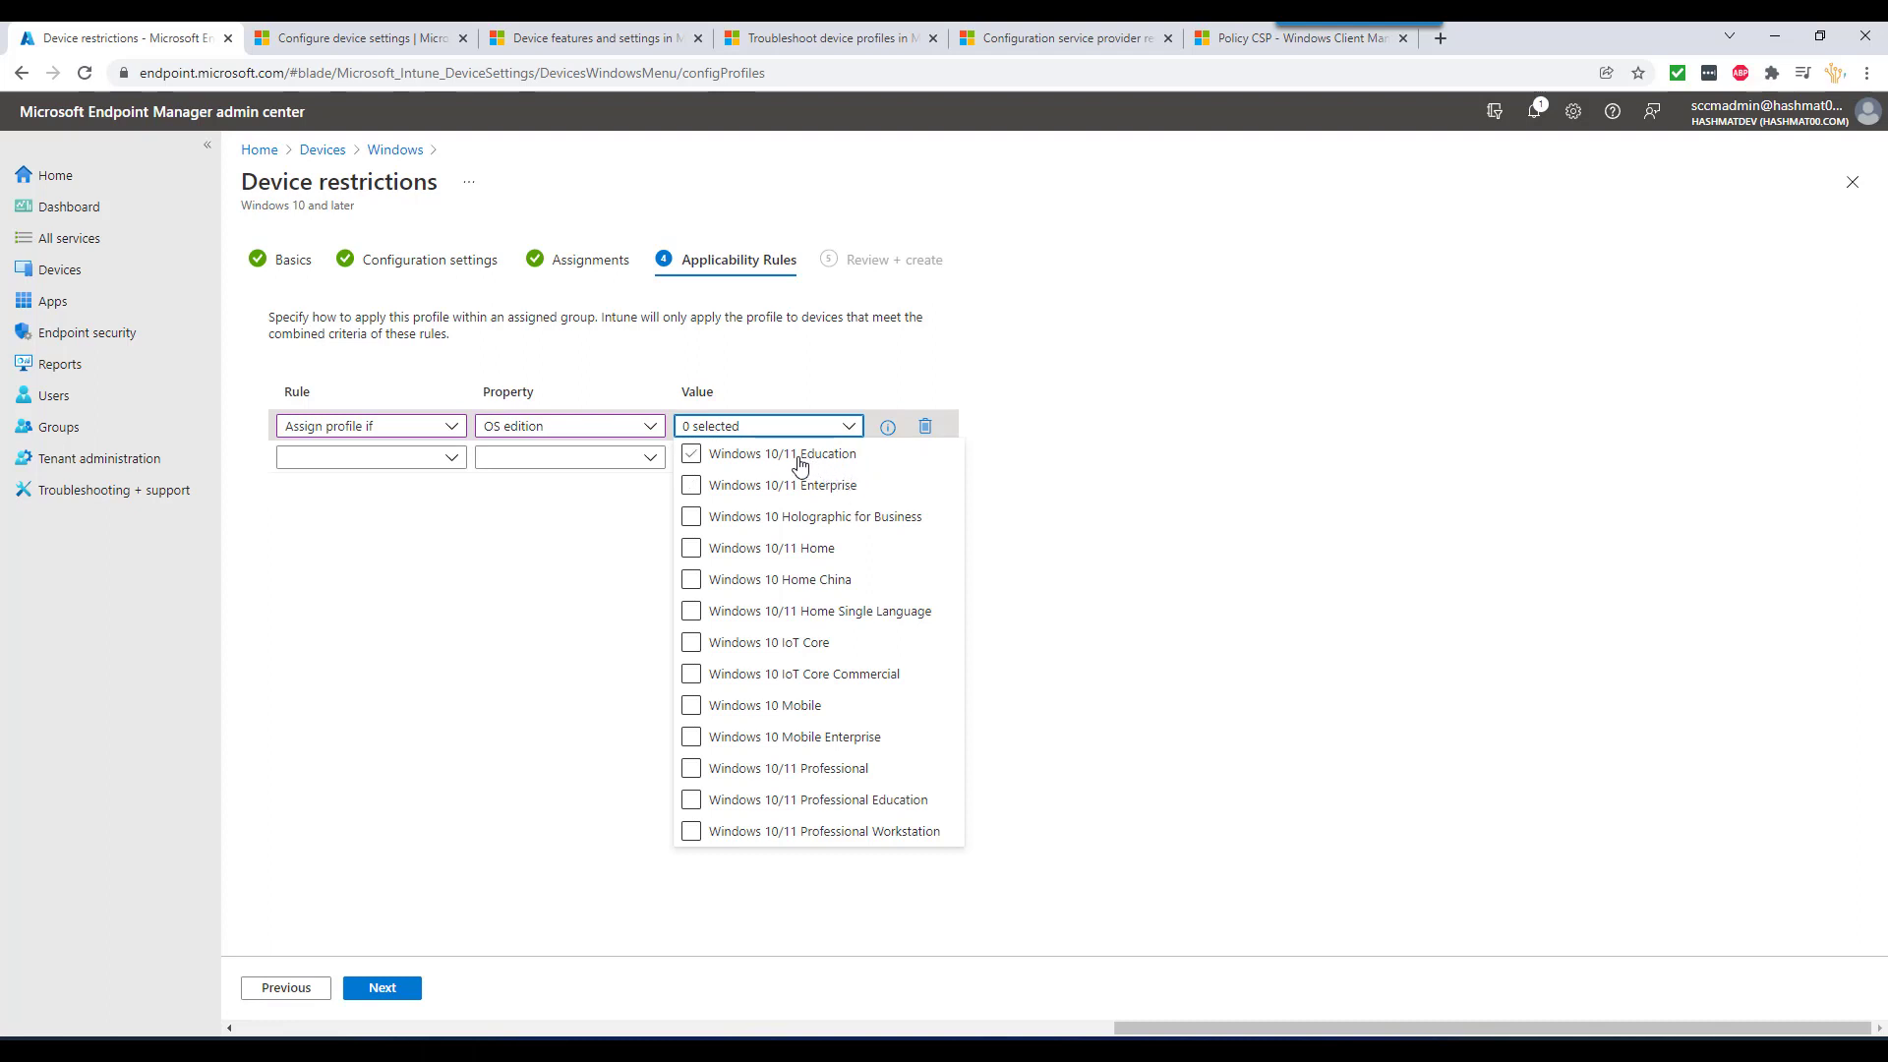
left_click(852, 521)
left_click(836, 837)
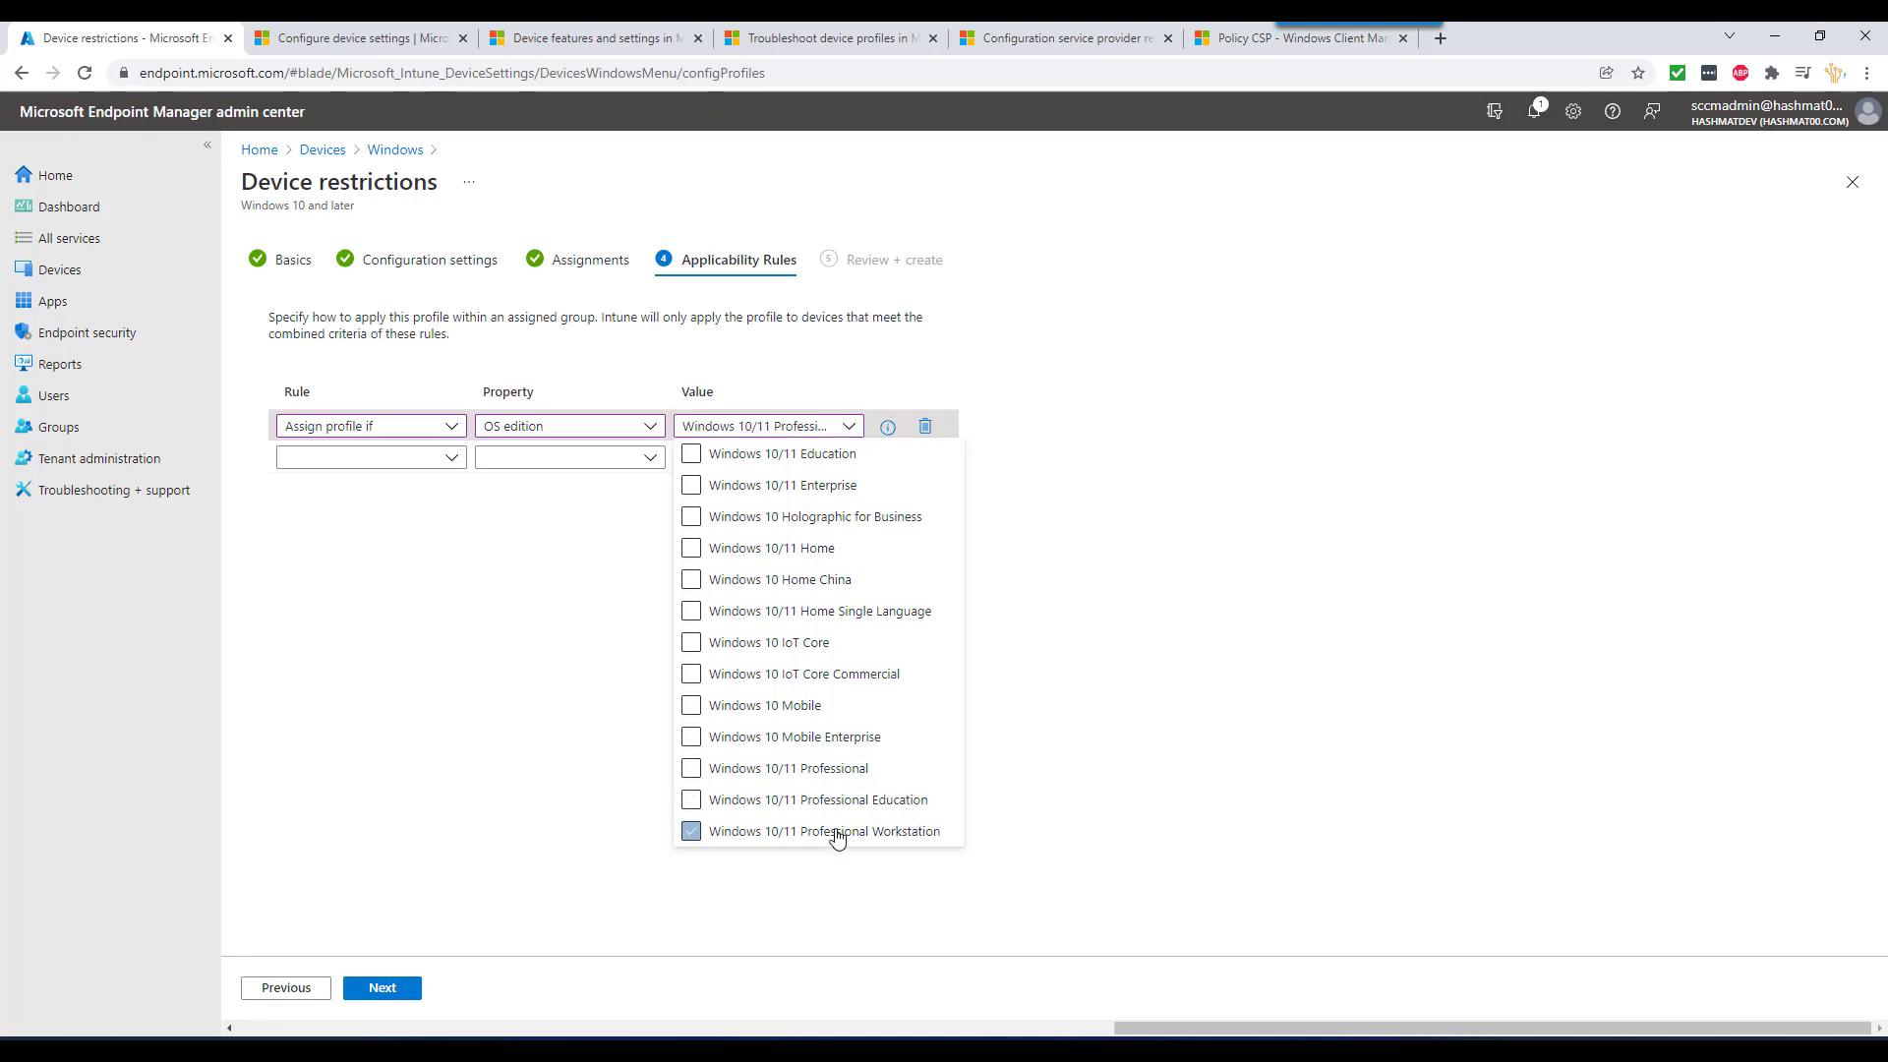
left_click(692, 486)
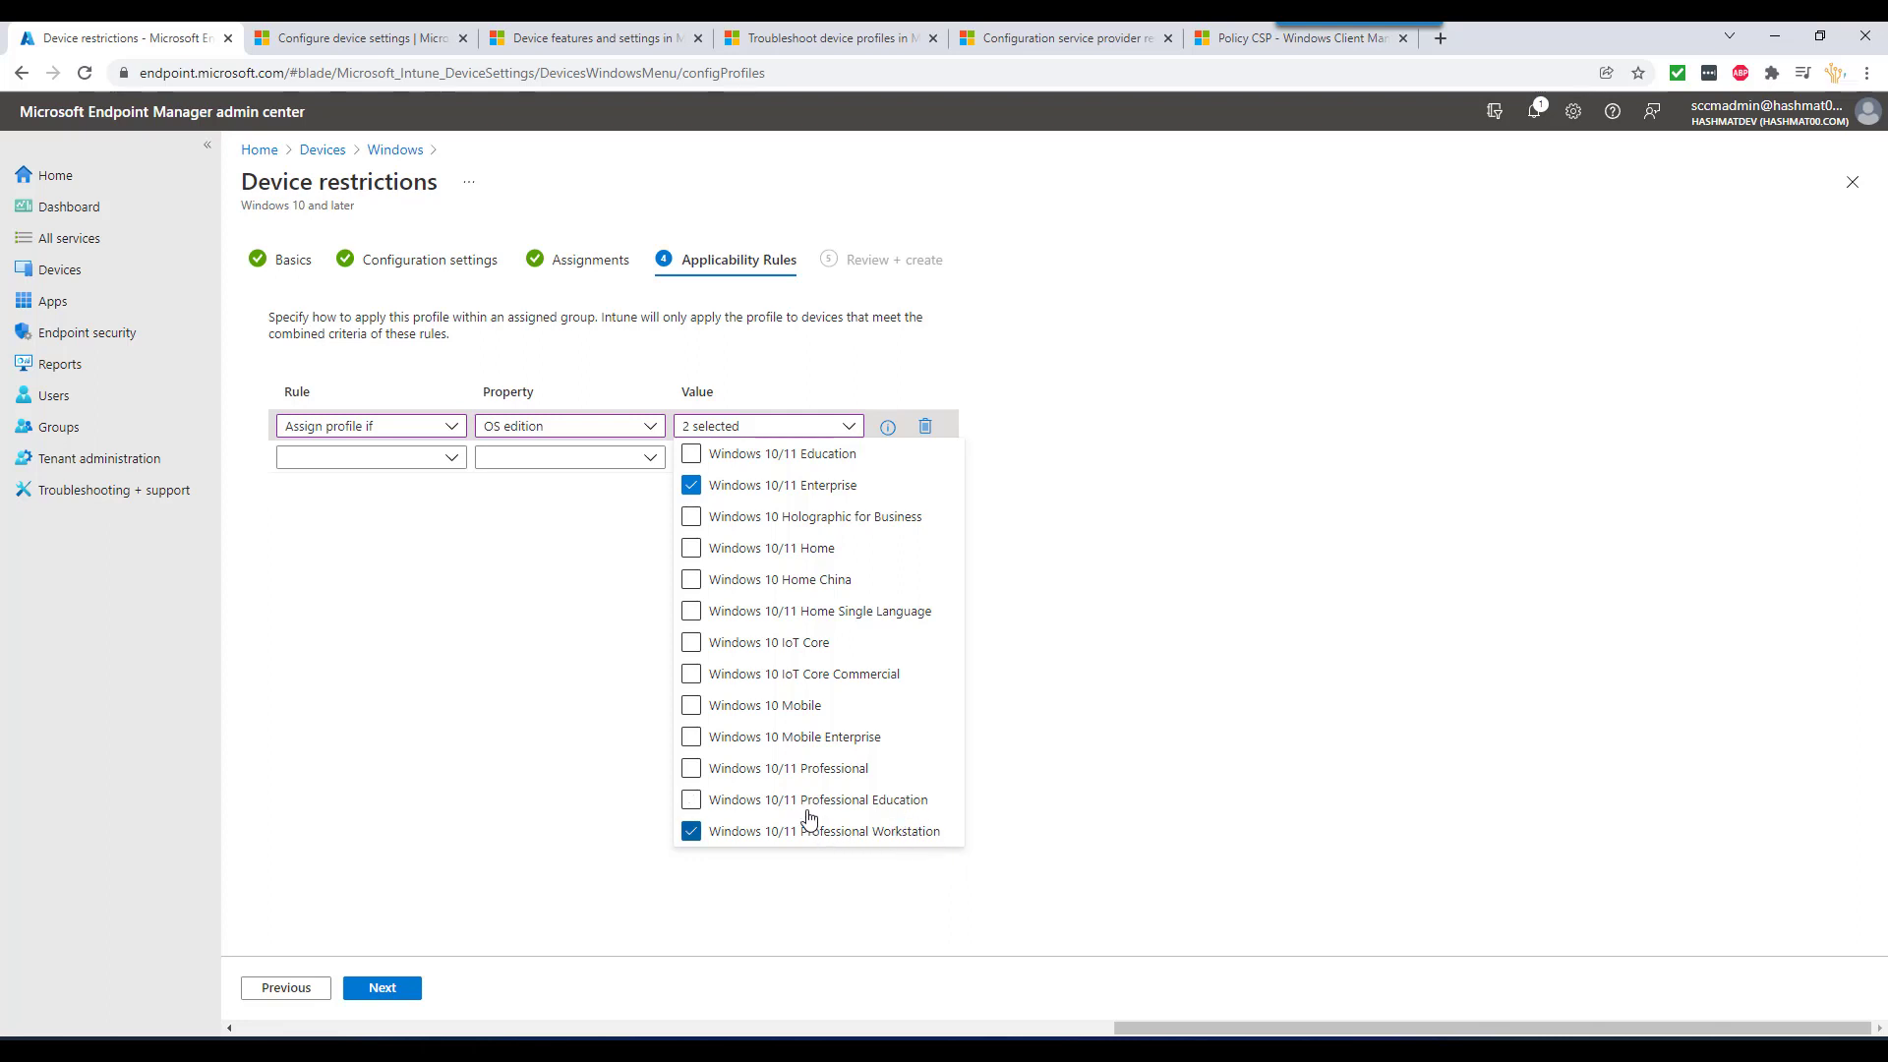
left_click(728, 773)
left_click(1124, 550)
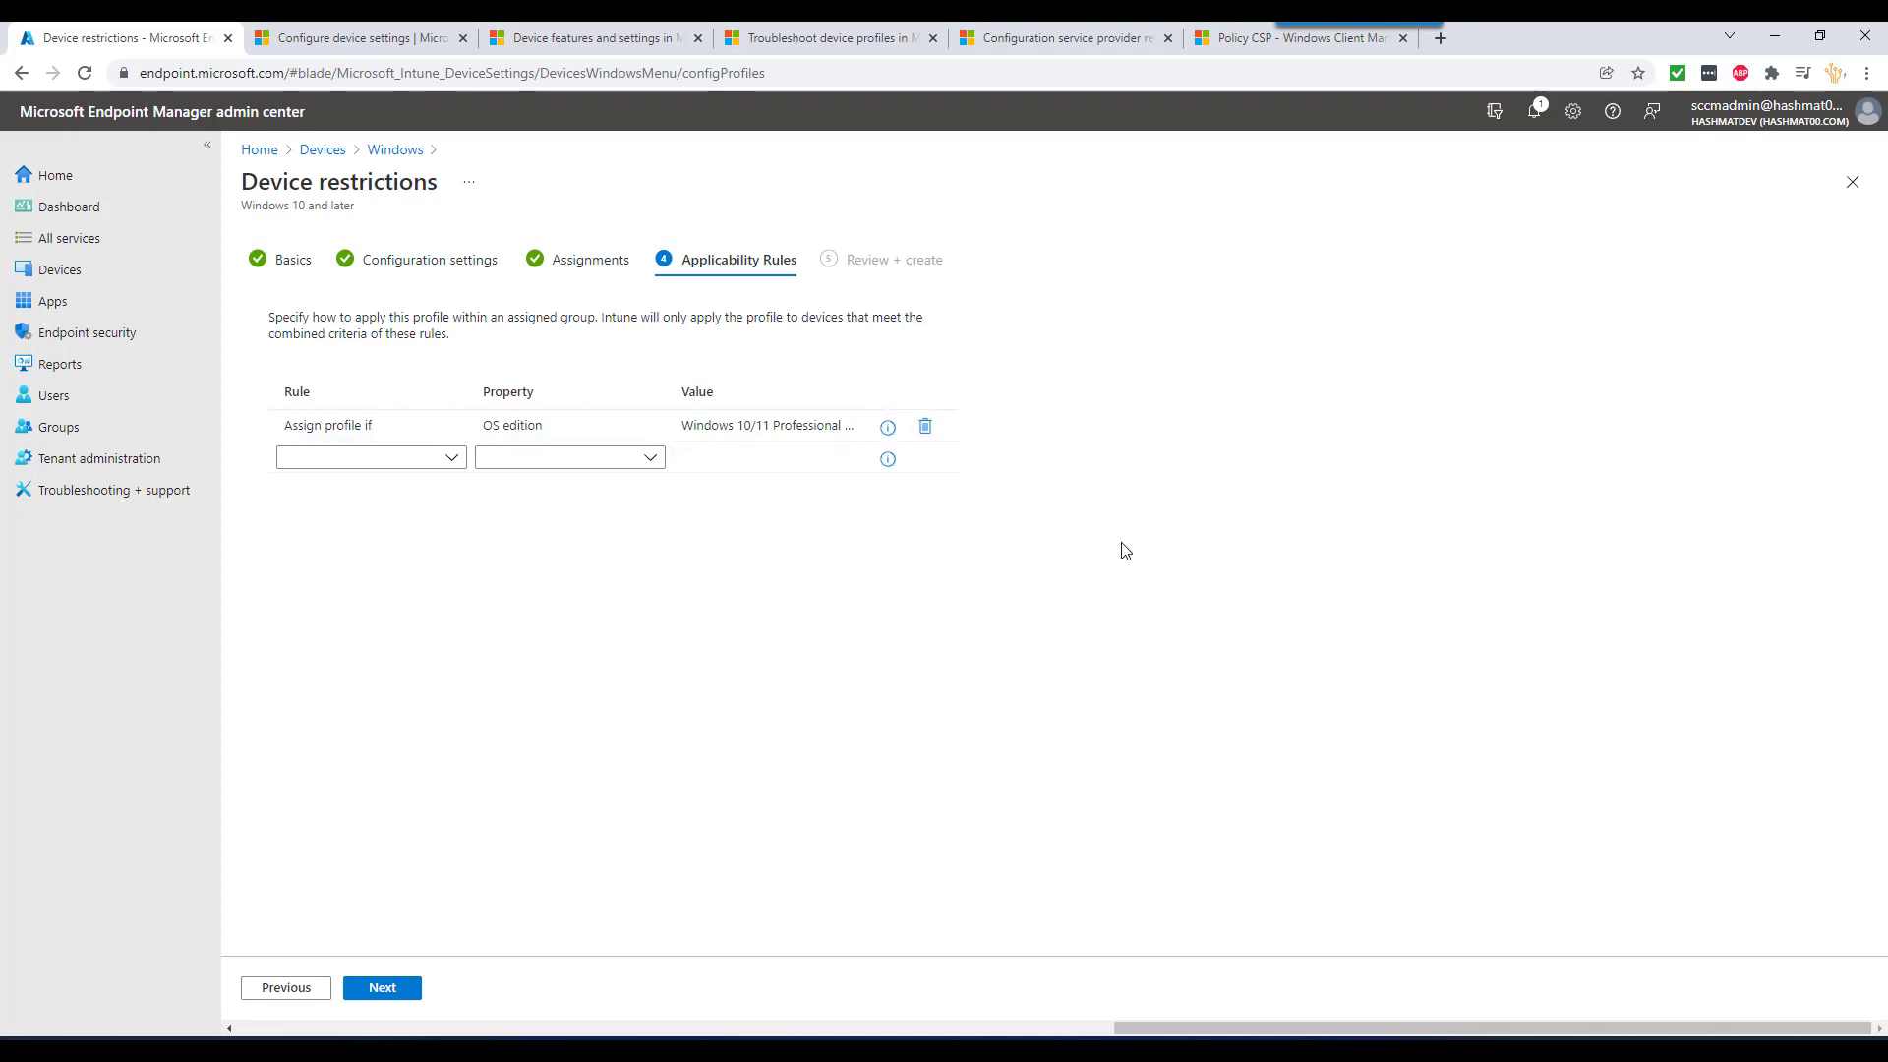
left_click(405, 987)
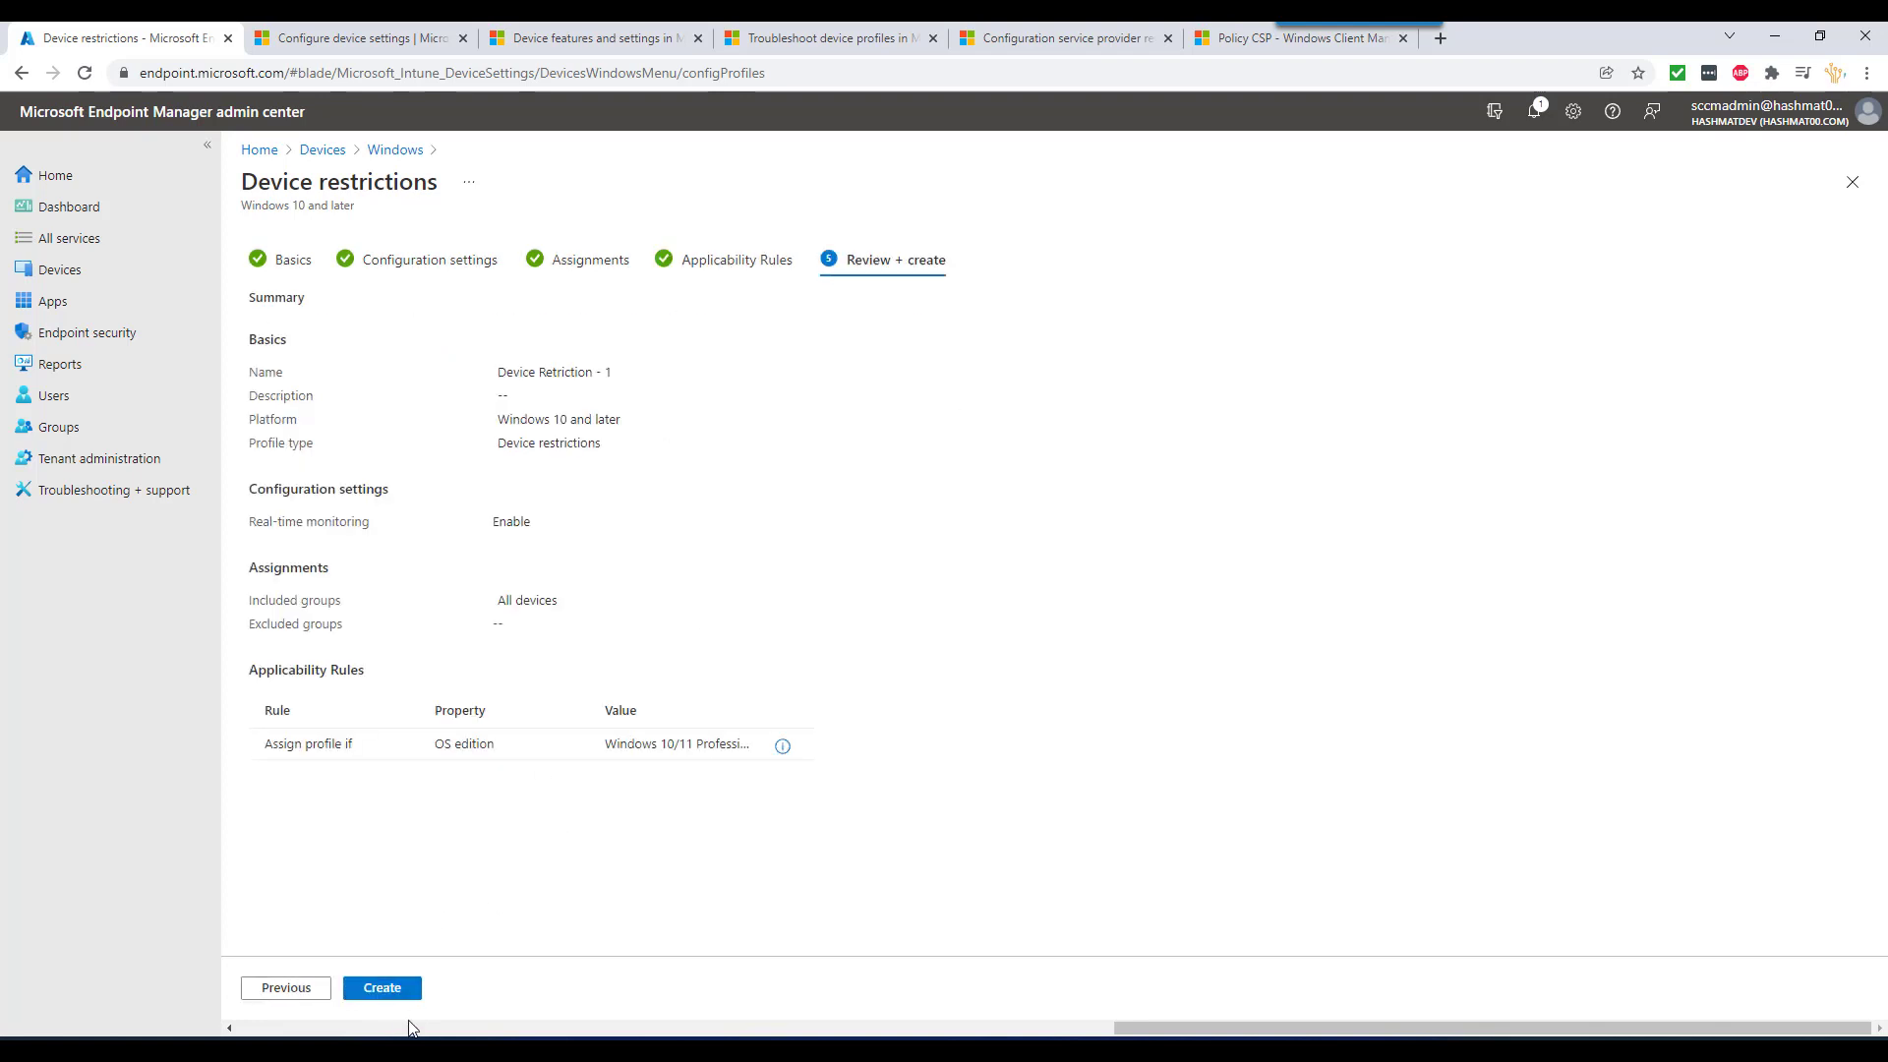
- Create the Device Retriction - 1 profile and return to the 'Troubleshoot device profiles' article
left_click(393, 987)
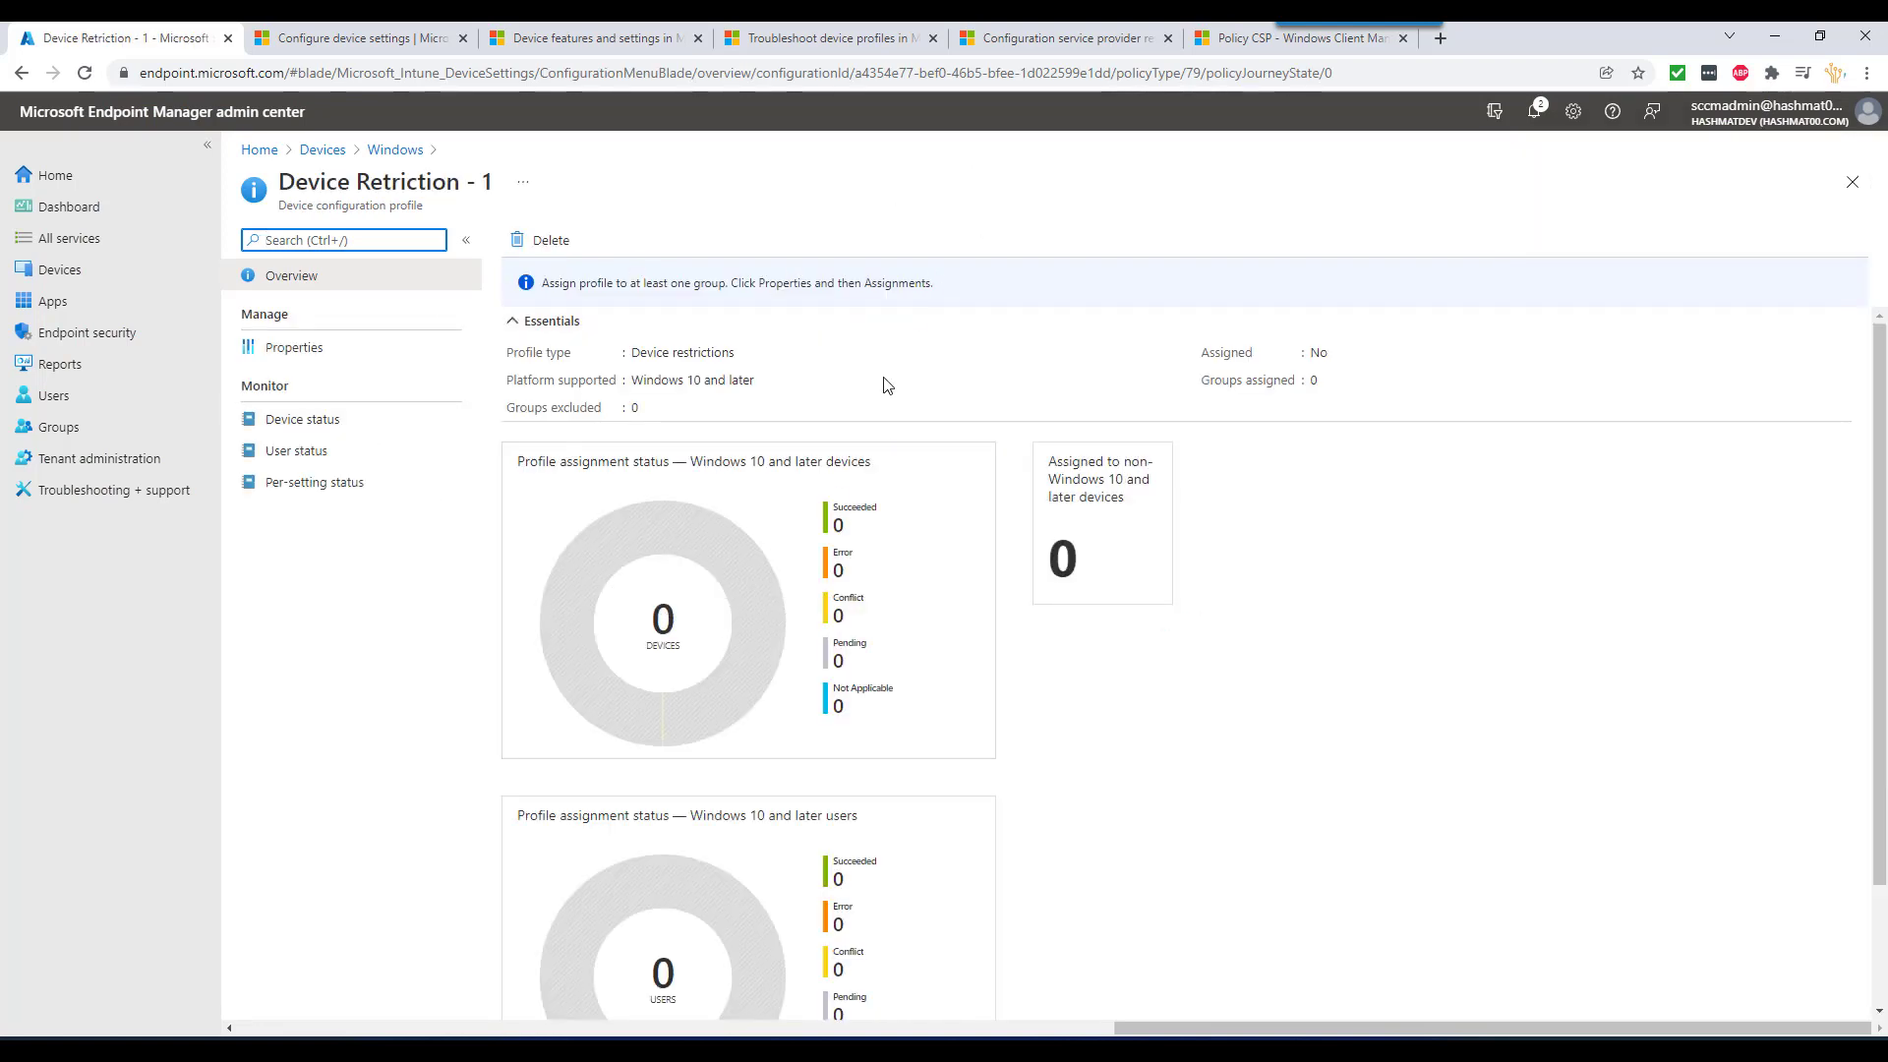
left_click(837, 37)
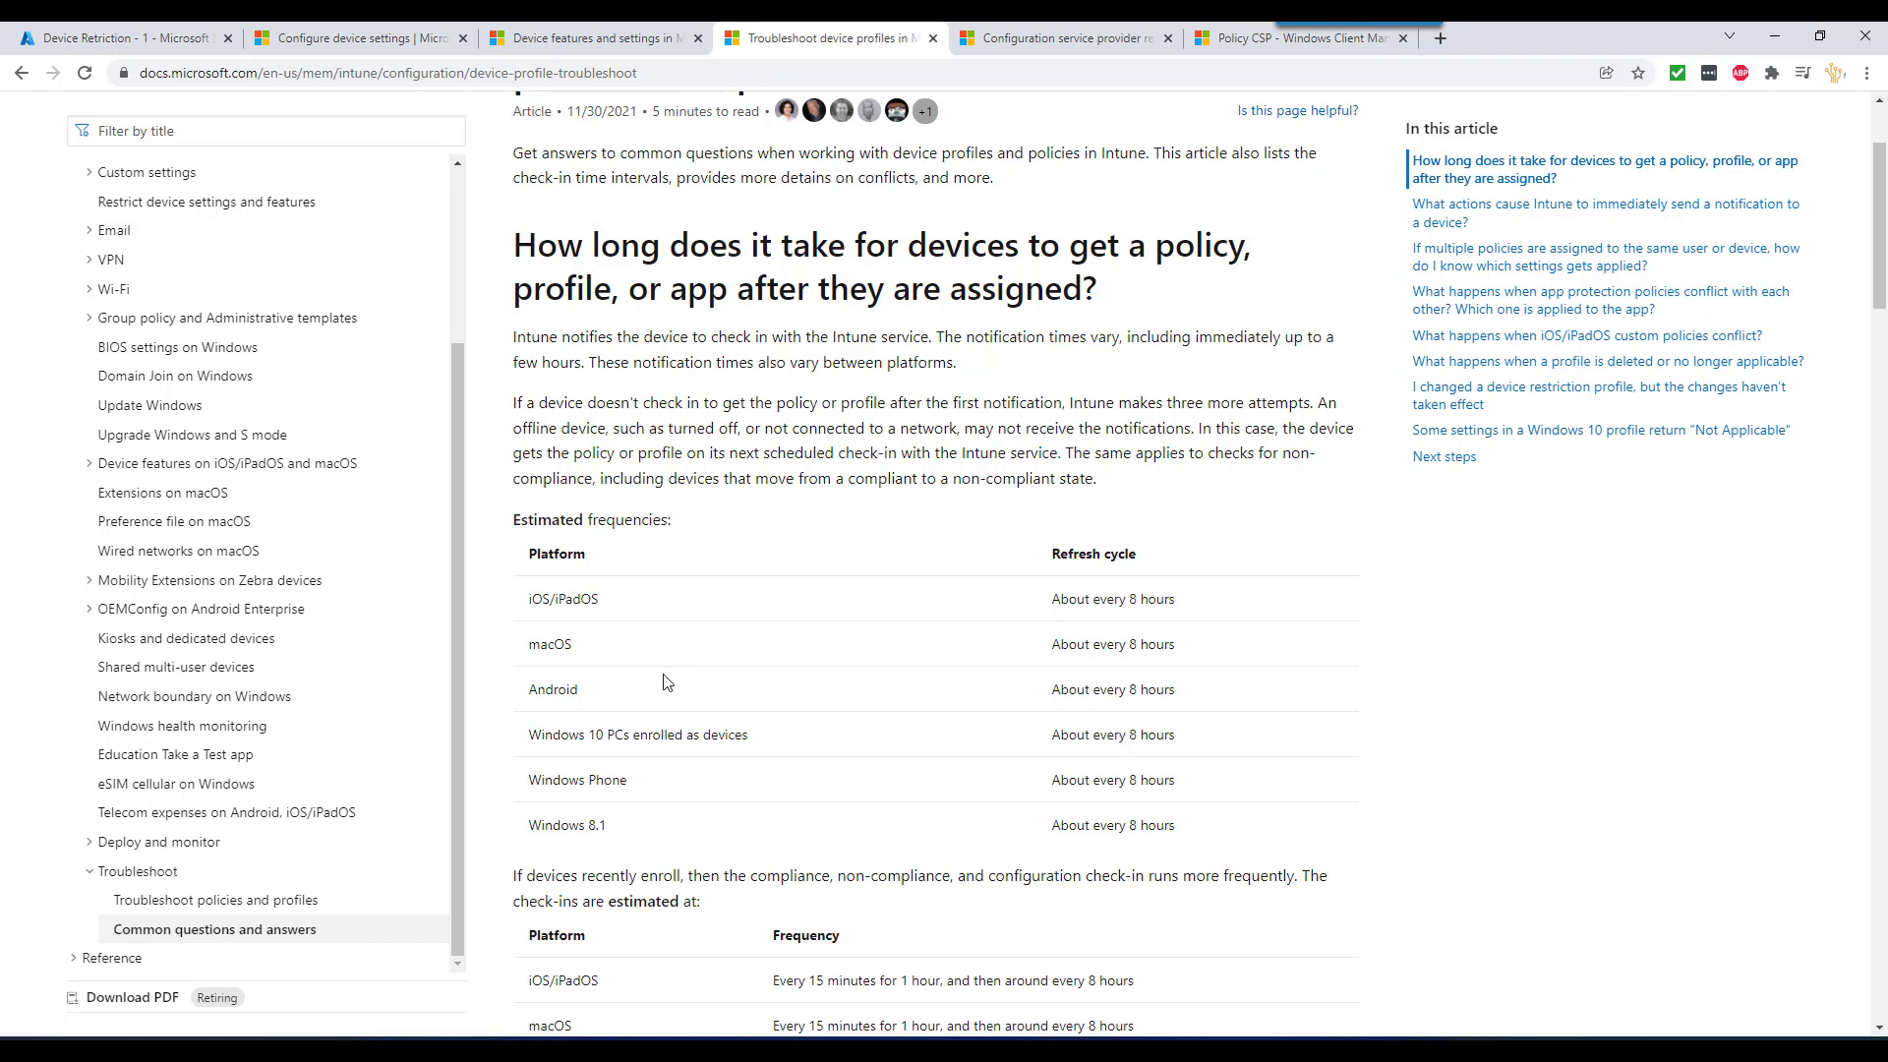
- Highlight 'About every 8 hours' in the Windows 10 PCs row of the refresh-cycle table
left_click_drag(528, 736, 1128, 736)
left_click(1185, 741)
left_click_drag(1179, 745, 1045, 742)
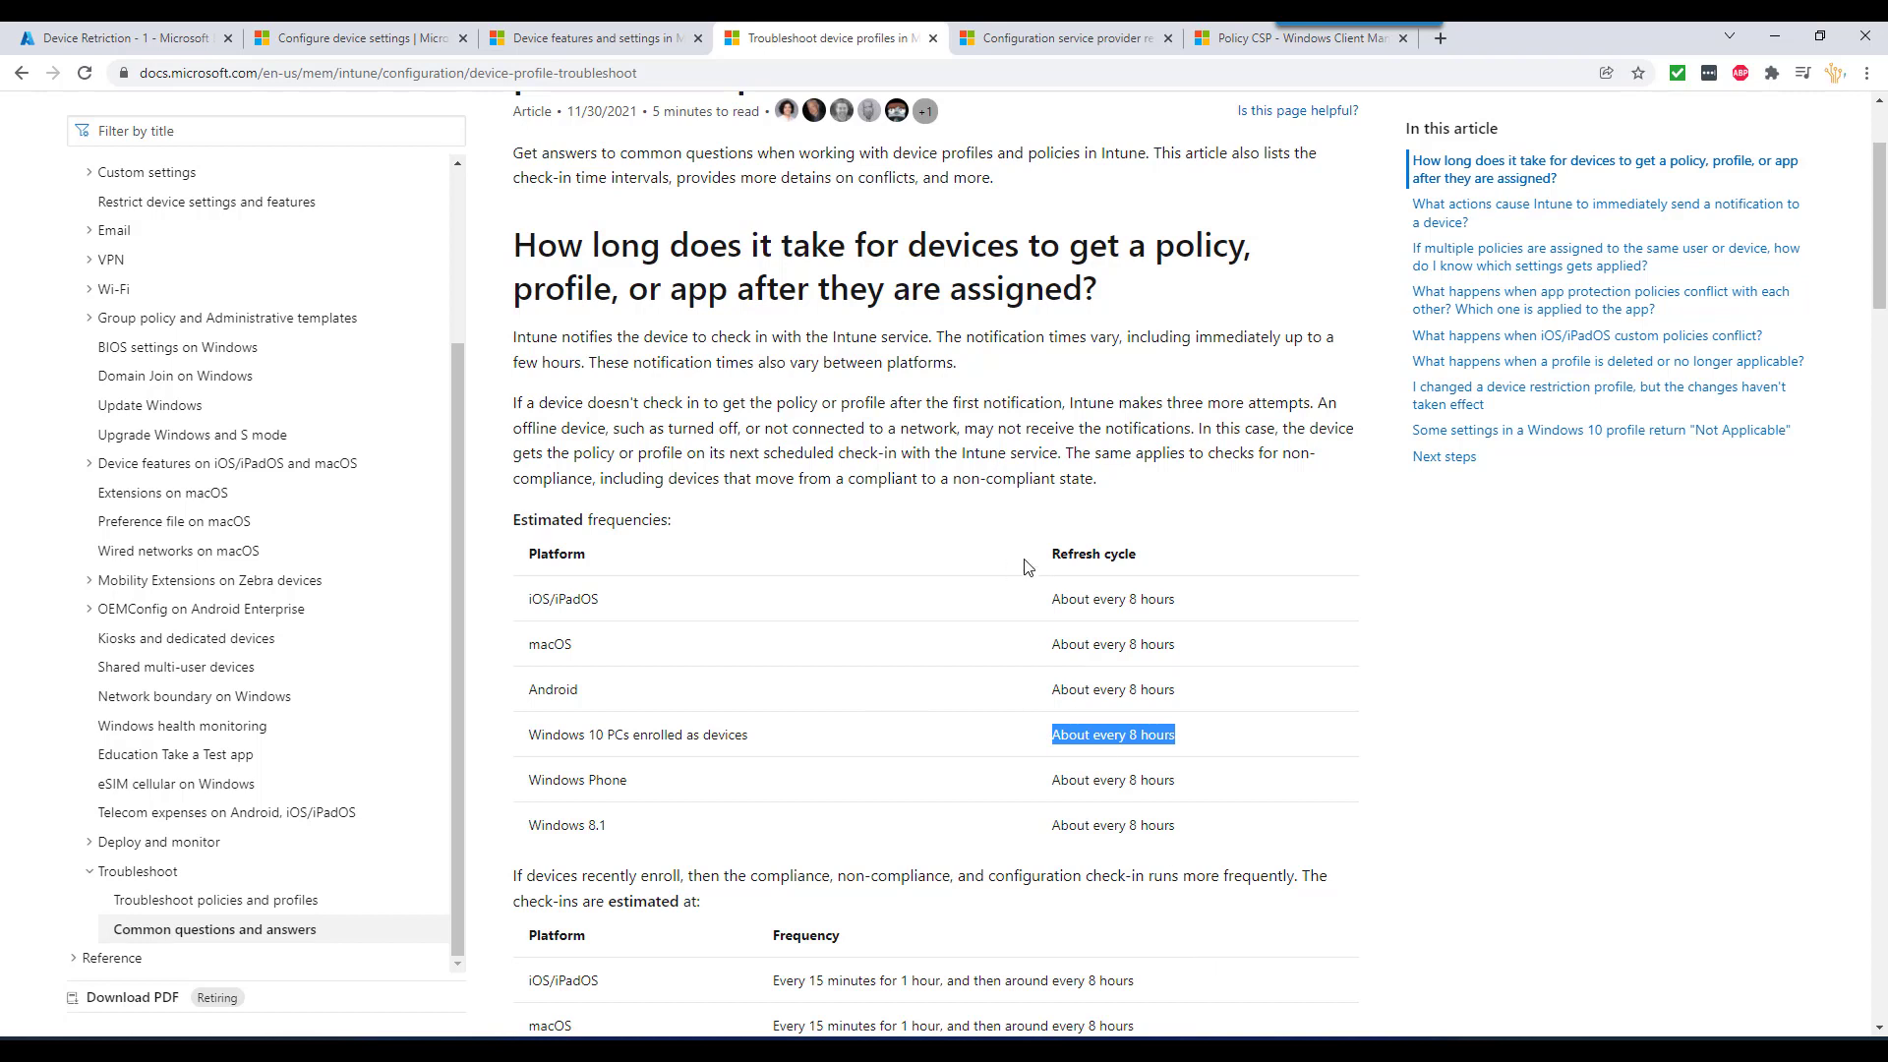
- On the win11-01 VM, start a device sync from Company Portal's settings
mouse_move(1290, 1050)
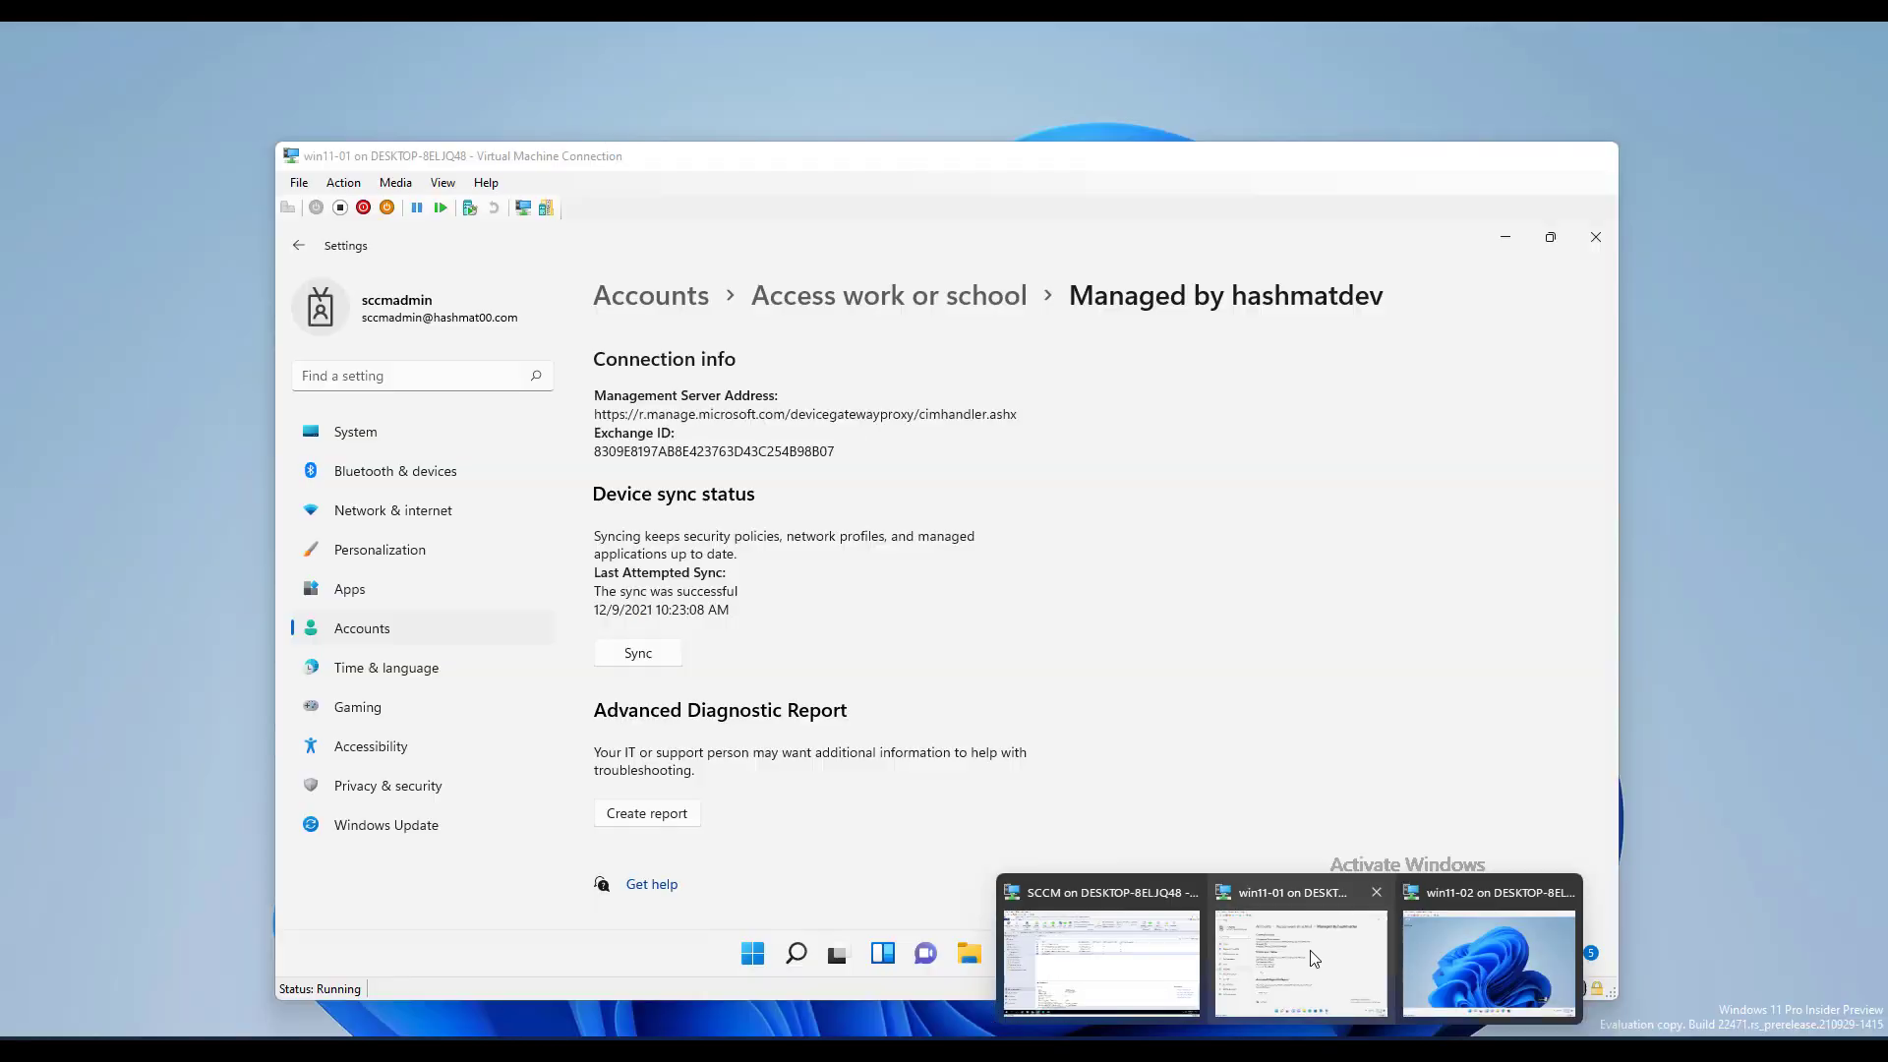
left_click(1300, 949)
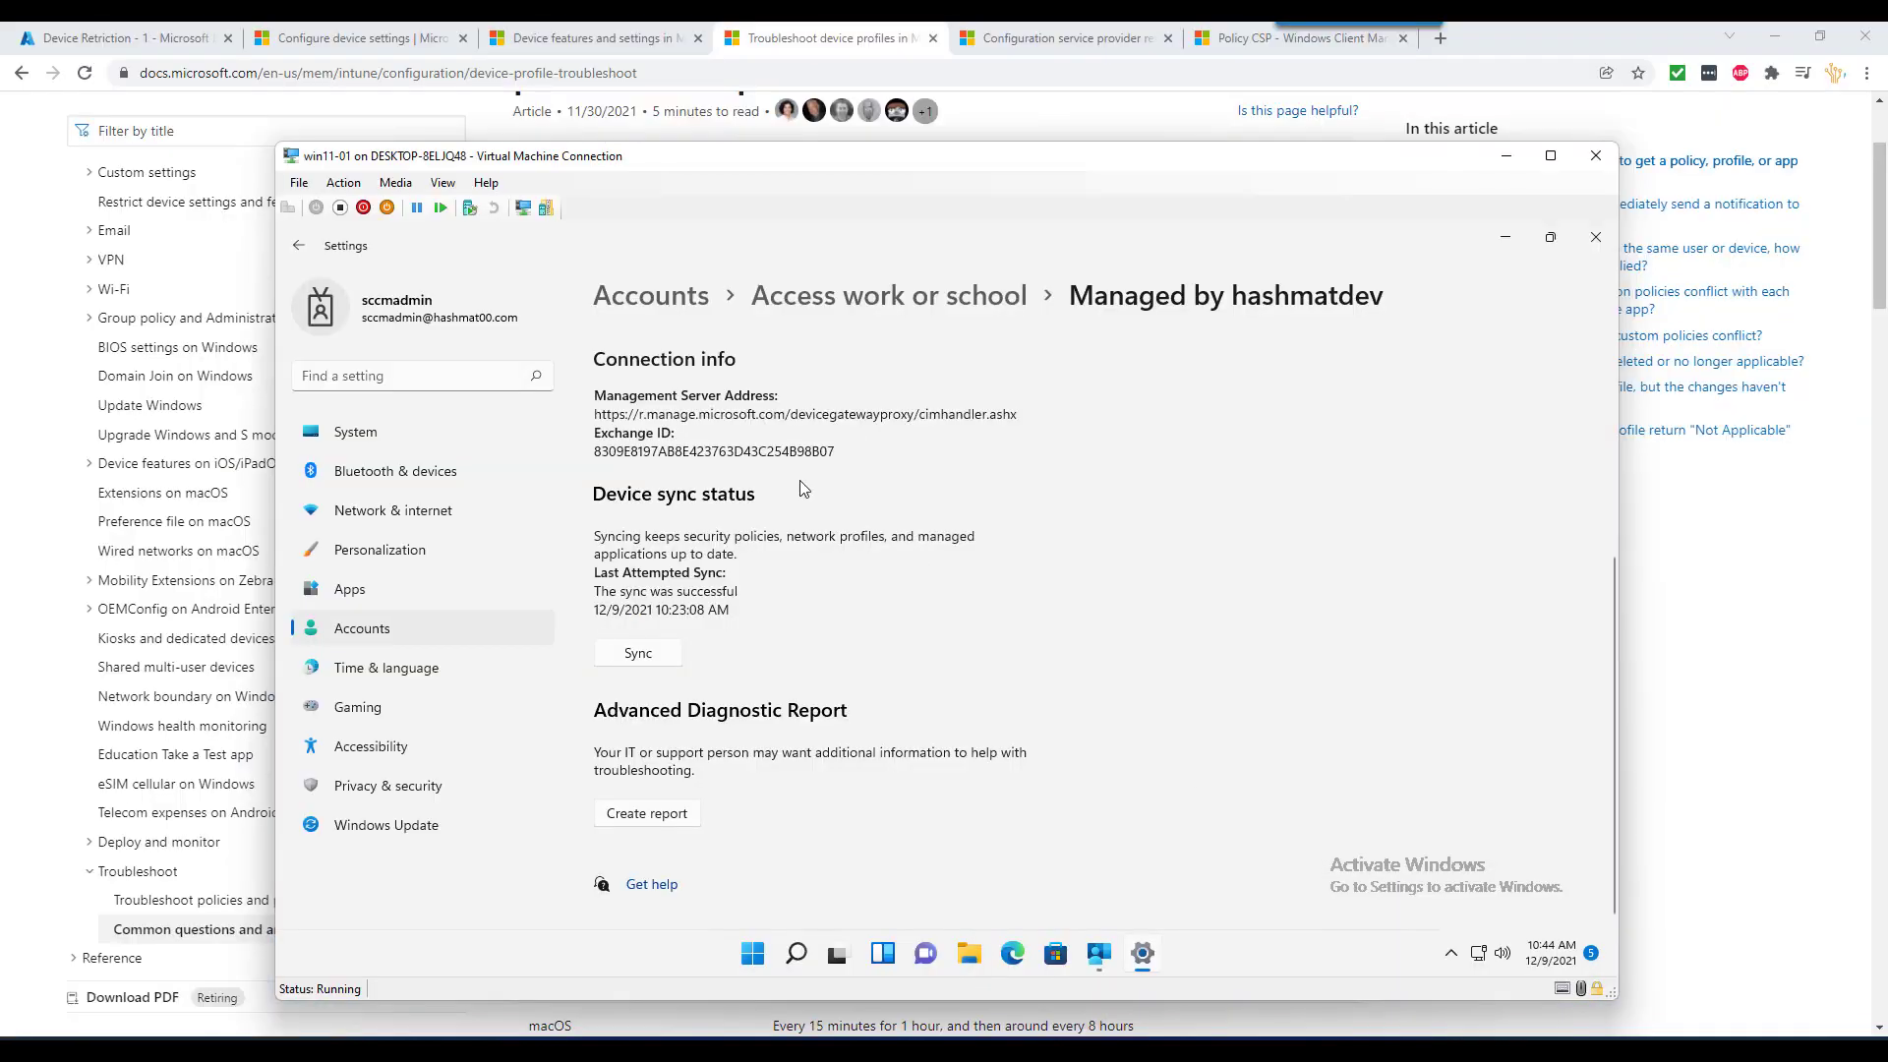
left_click(1100, 953)
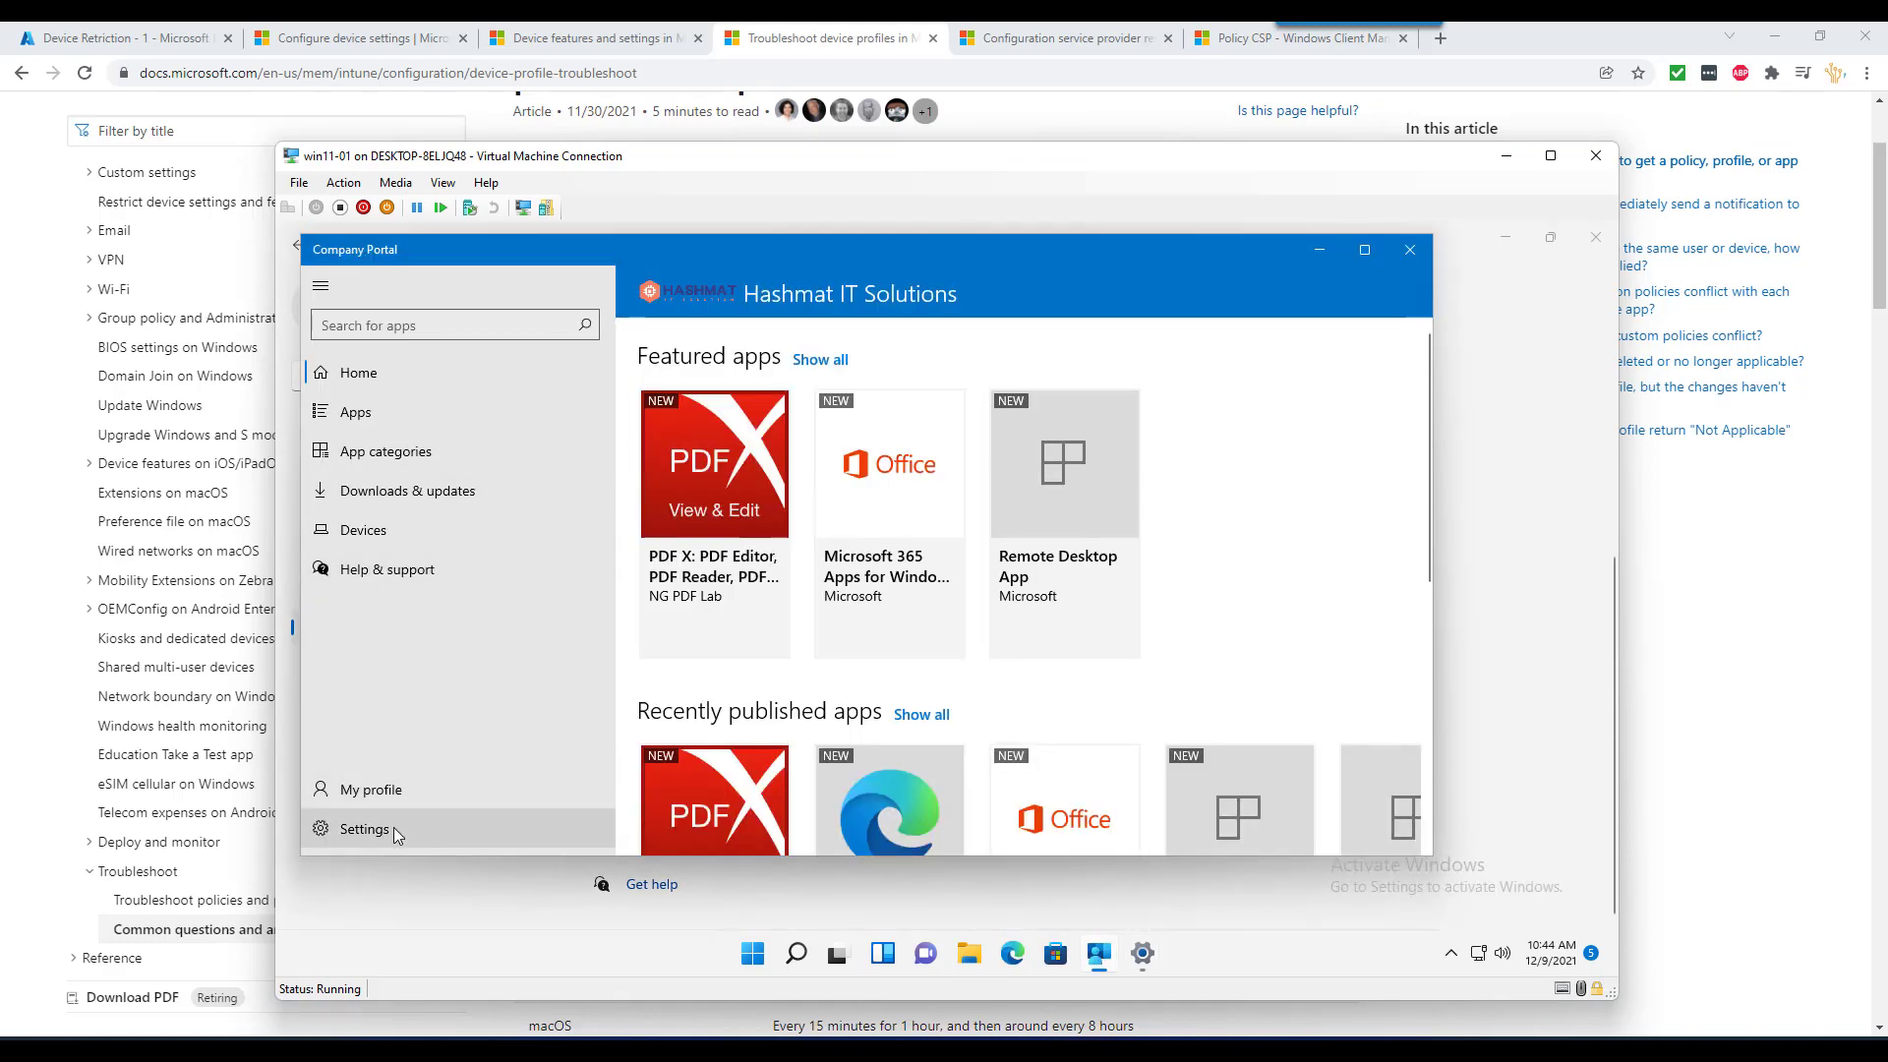
left_click(393, 828)
left_click(693, 438)
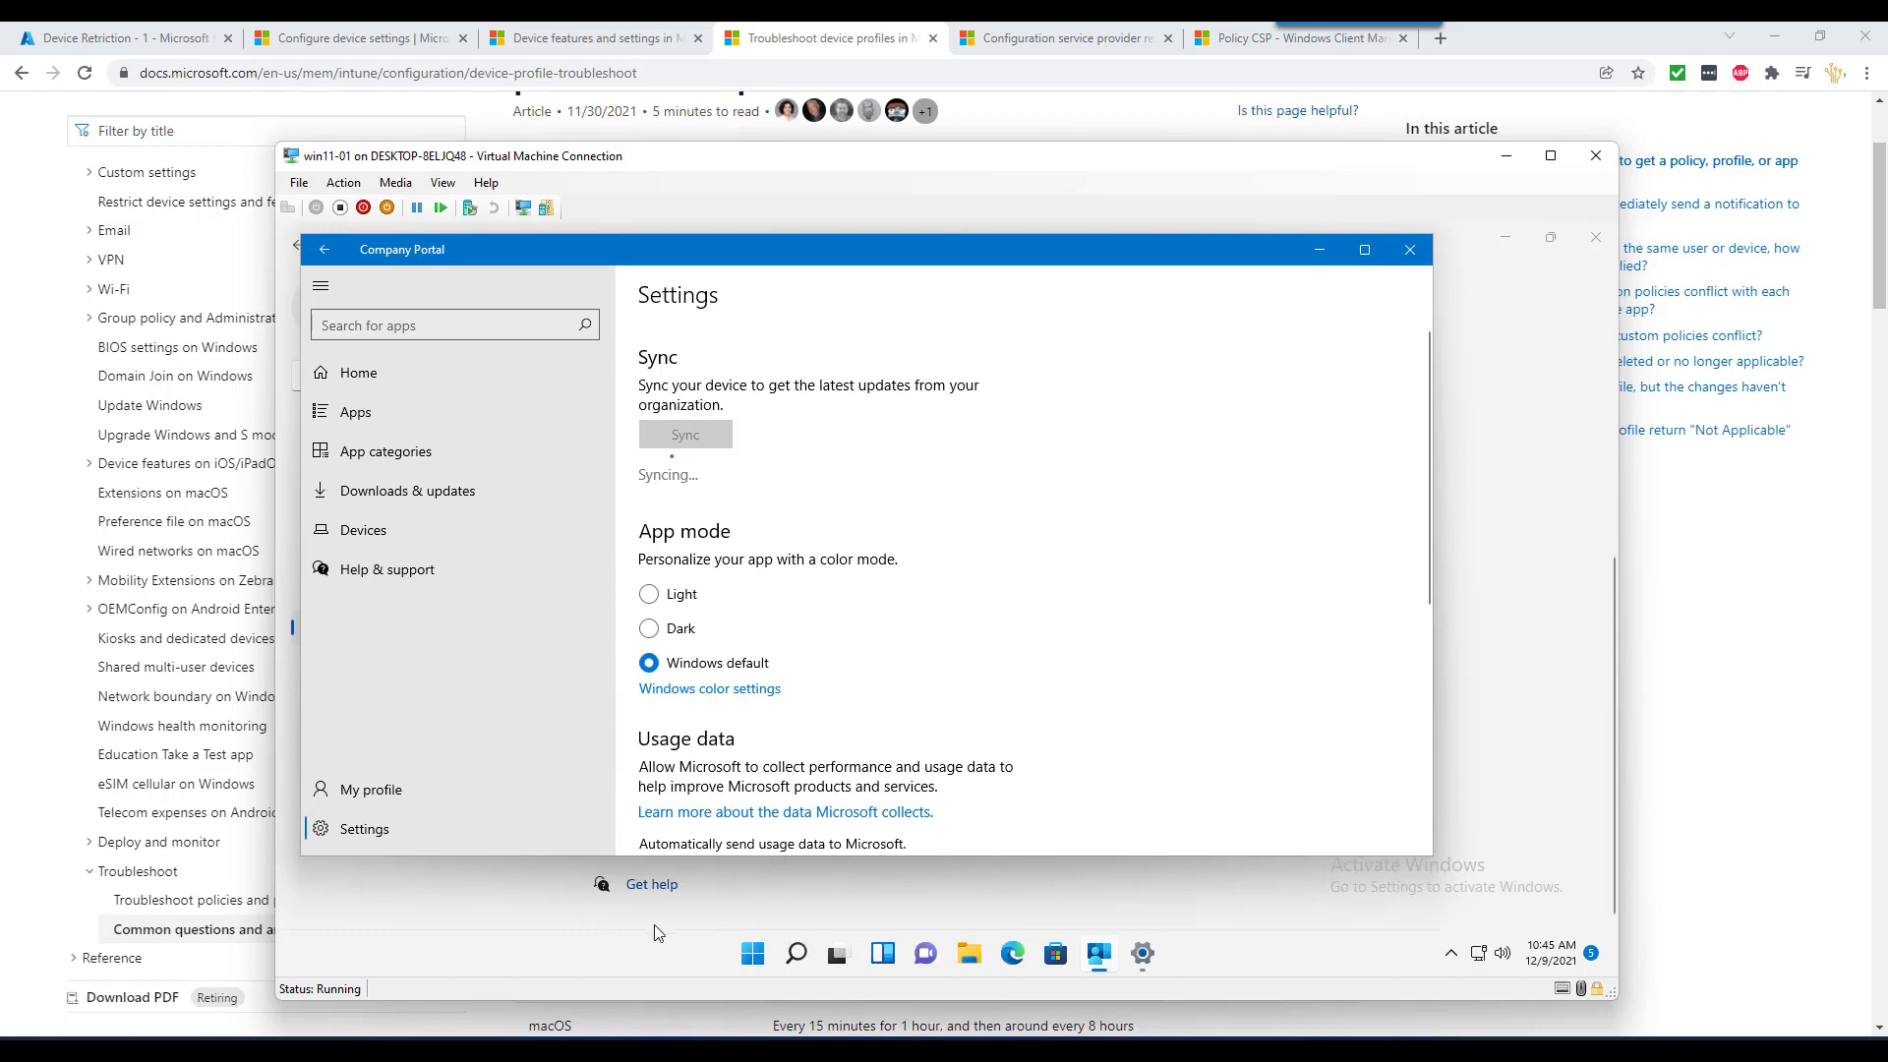
- Start another sync from the work account's Info page under Accounts > Access work or school
left_click(753, 952)
left_click(1183, 437)
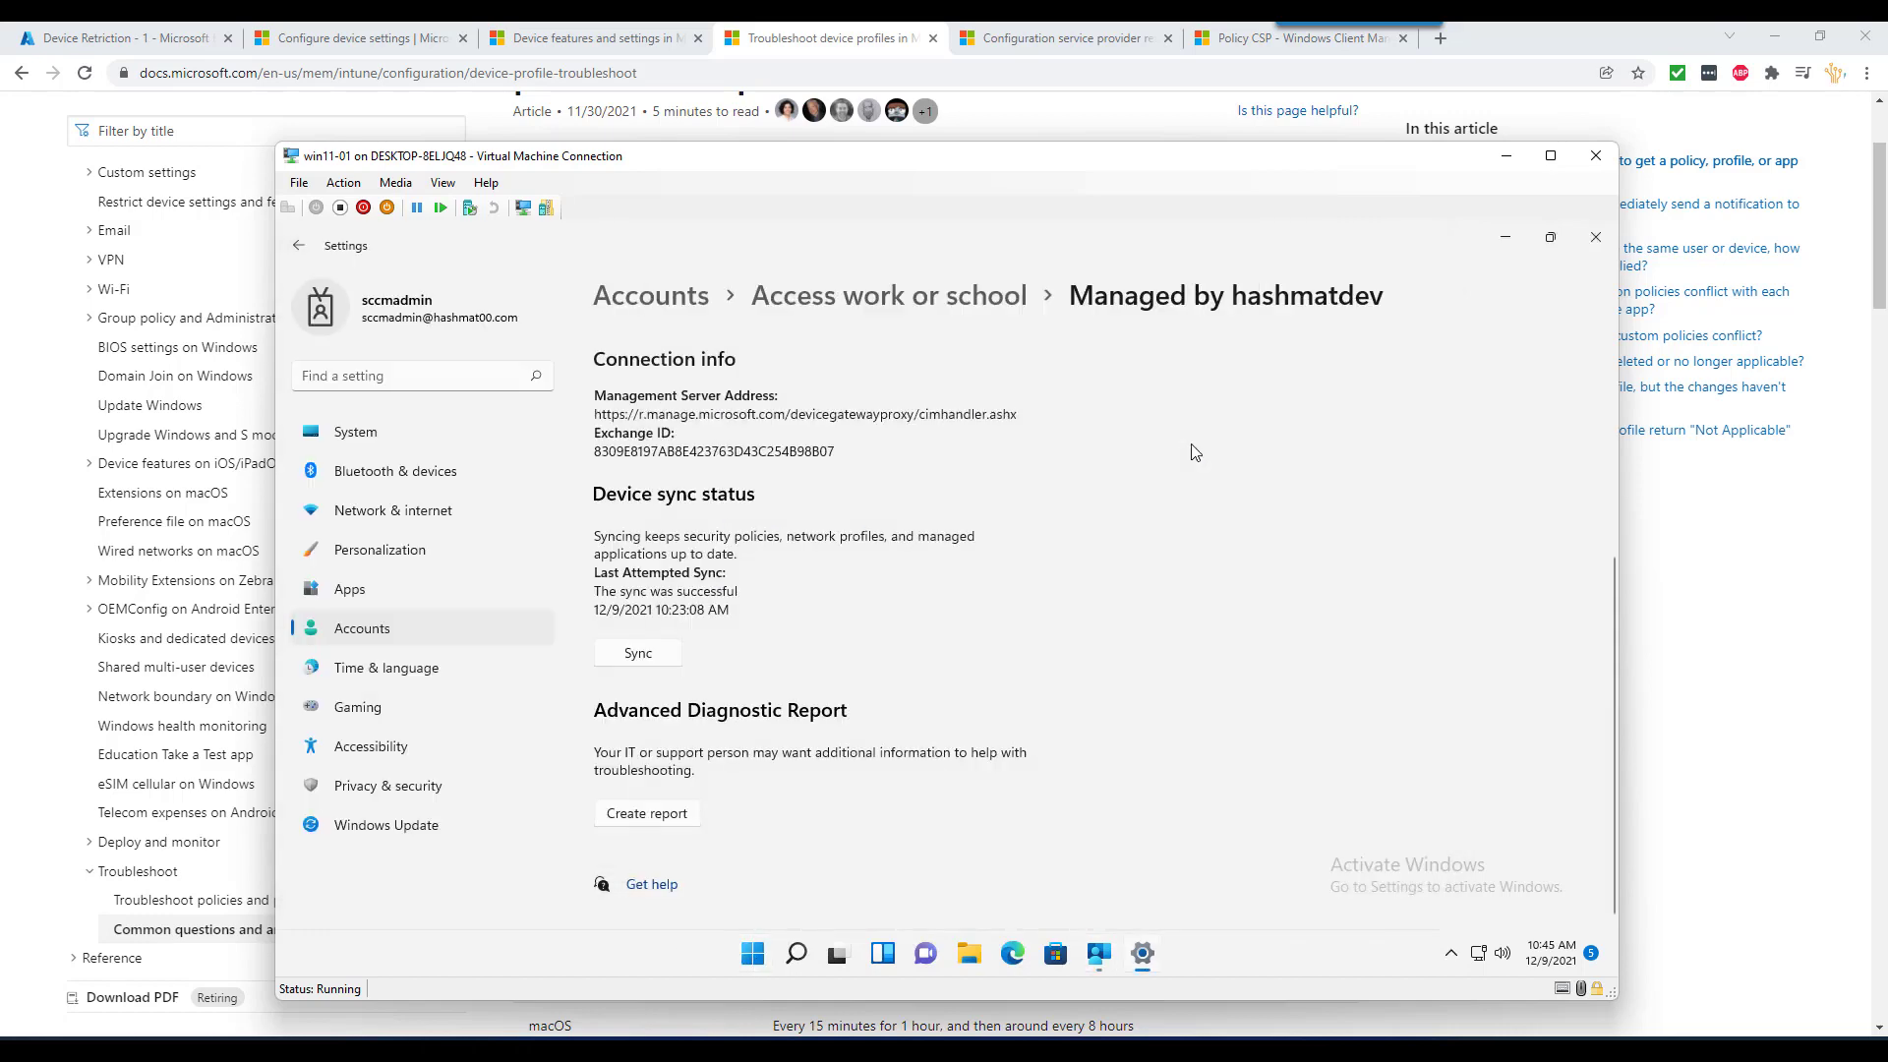
left_click(415, 625)
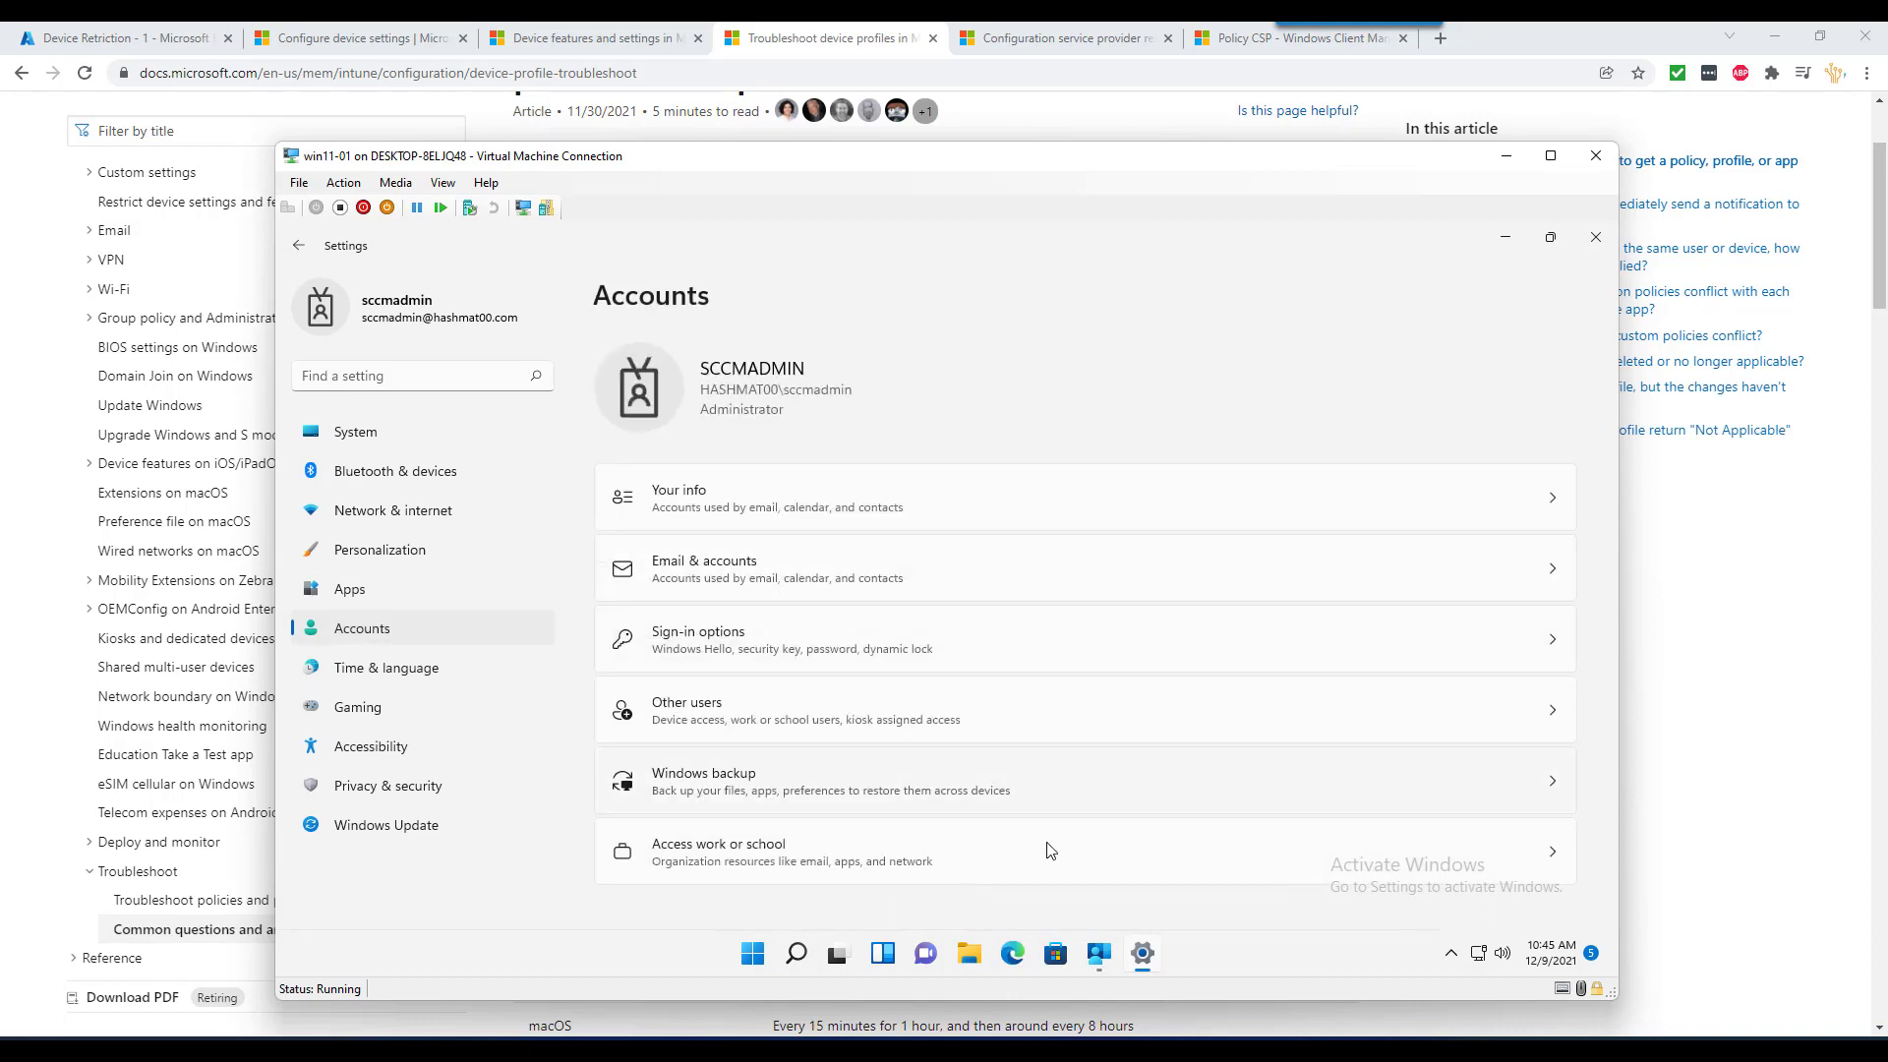
left_click(949, 852)
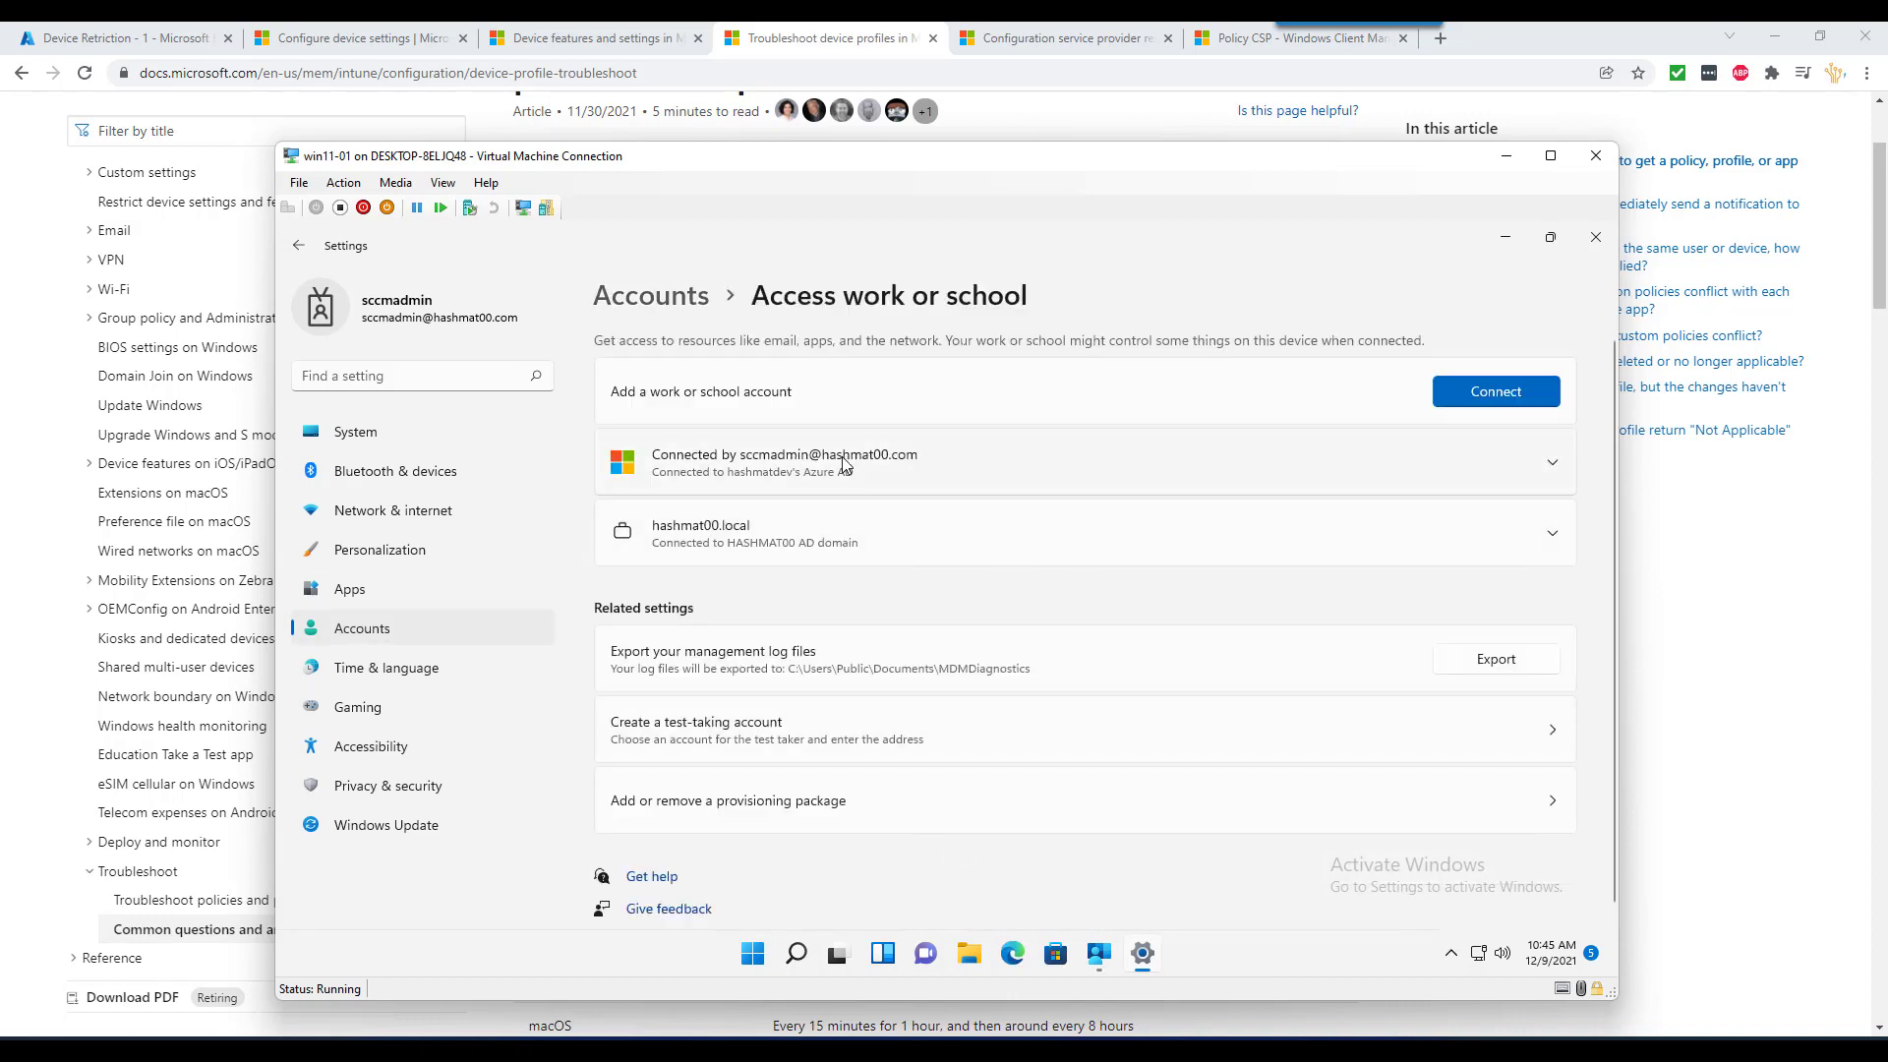
left_click(893, 476)
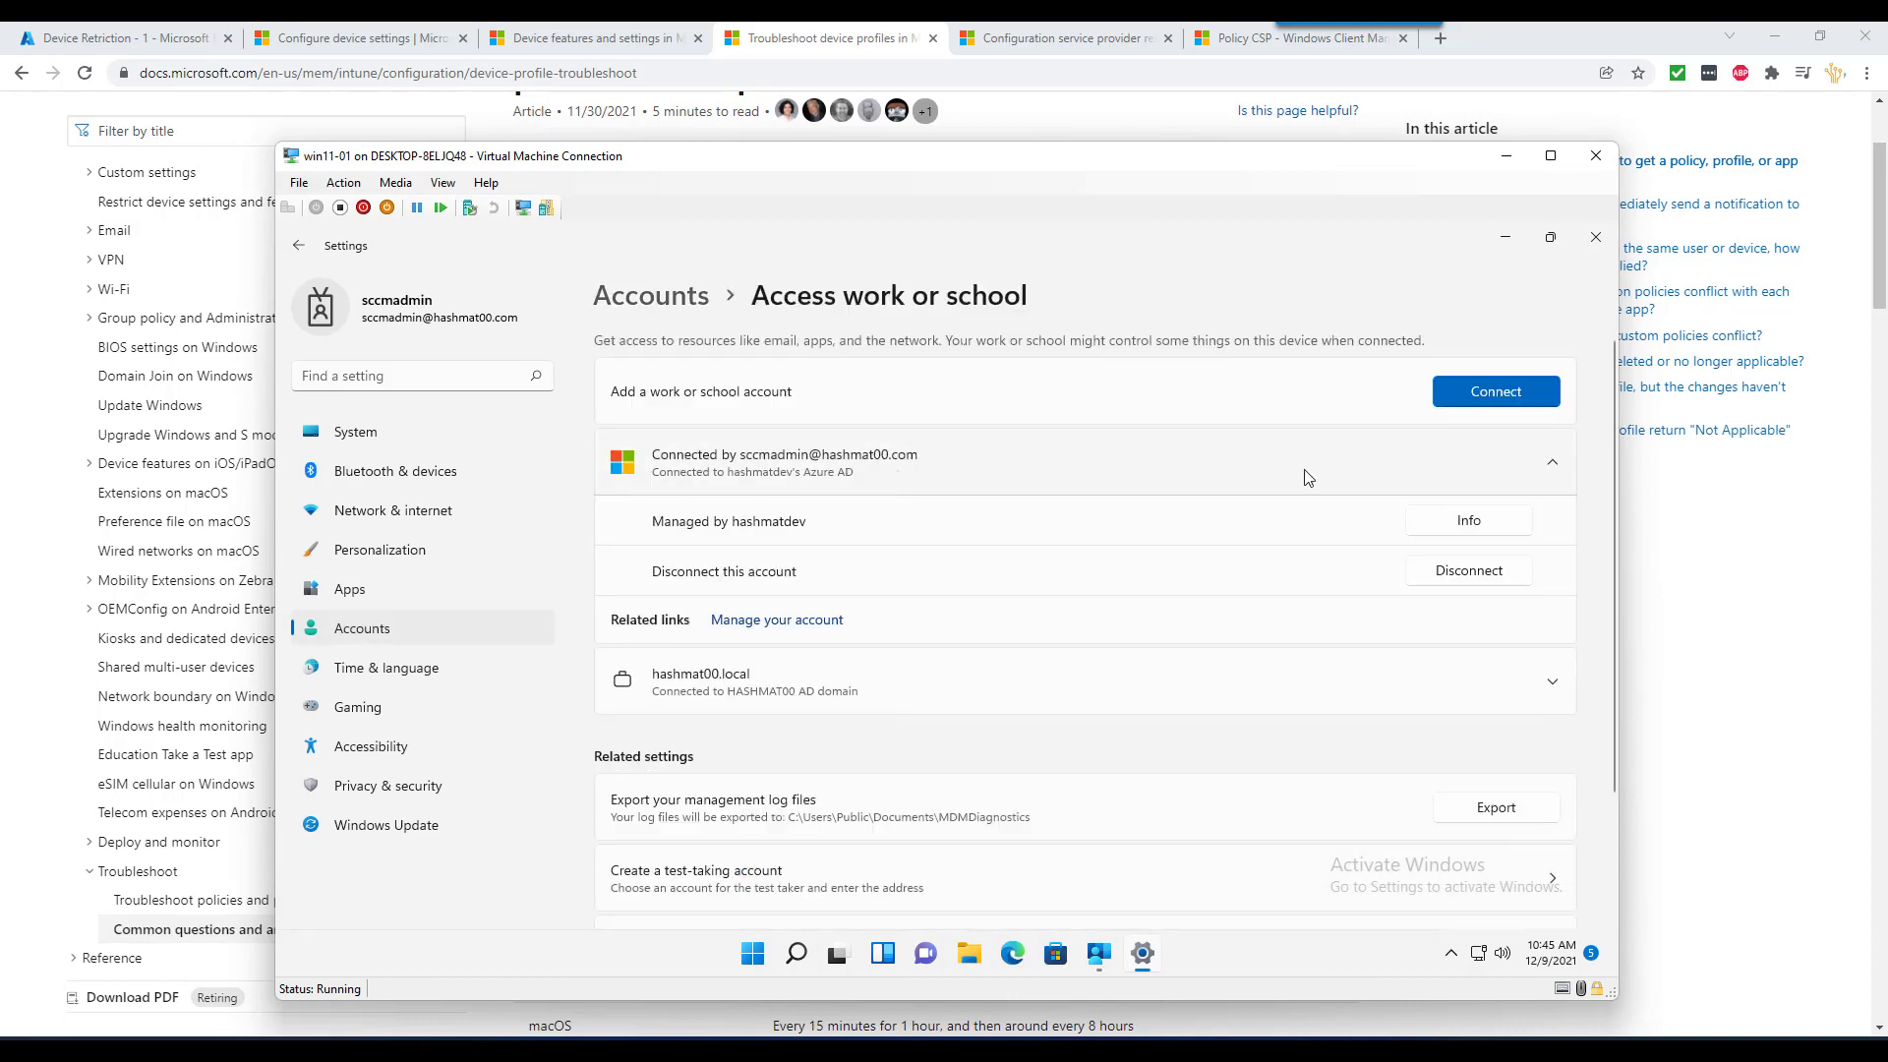
left_click(1465, 516)
scroll(988, 649, "down", 4)
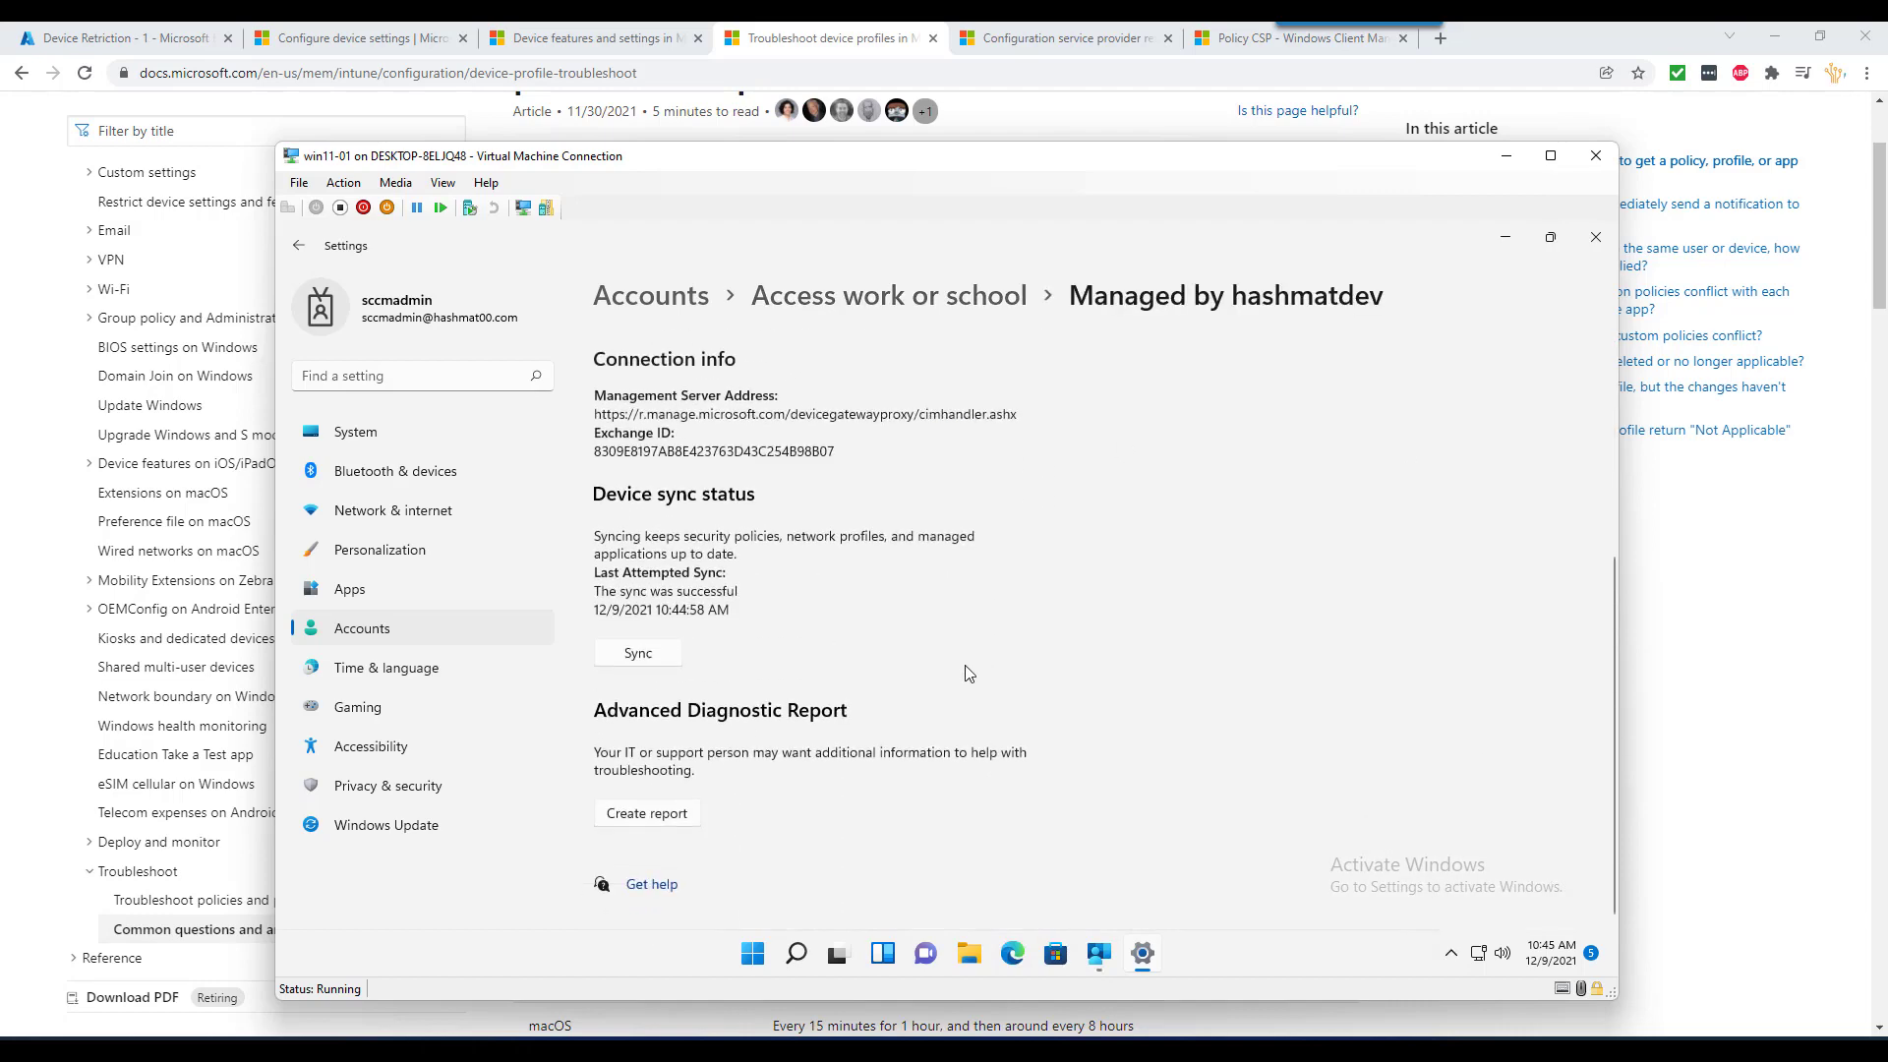
left_click(639, 655)
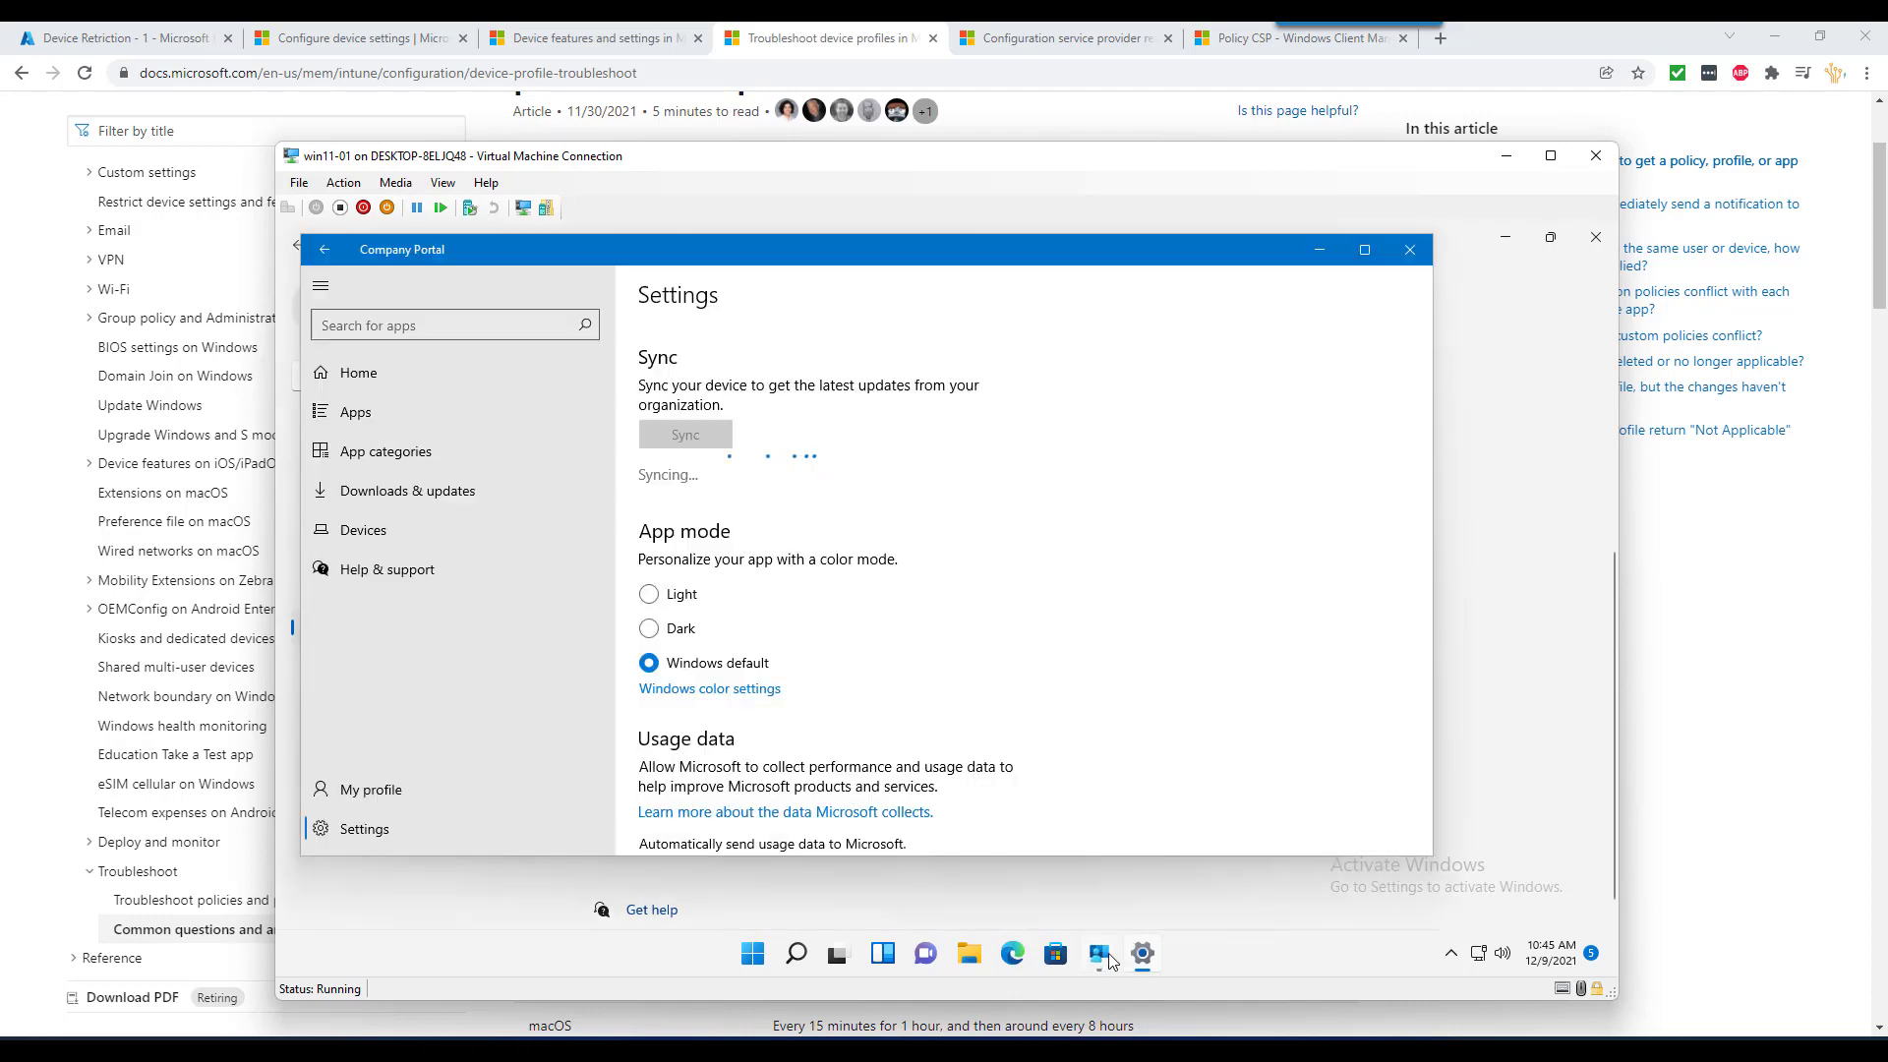
- Check that Company Portal is syncing, then minimize it to reveal Settings
left_click(1101, 954)
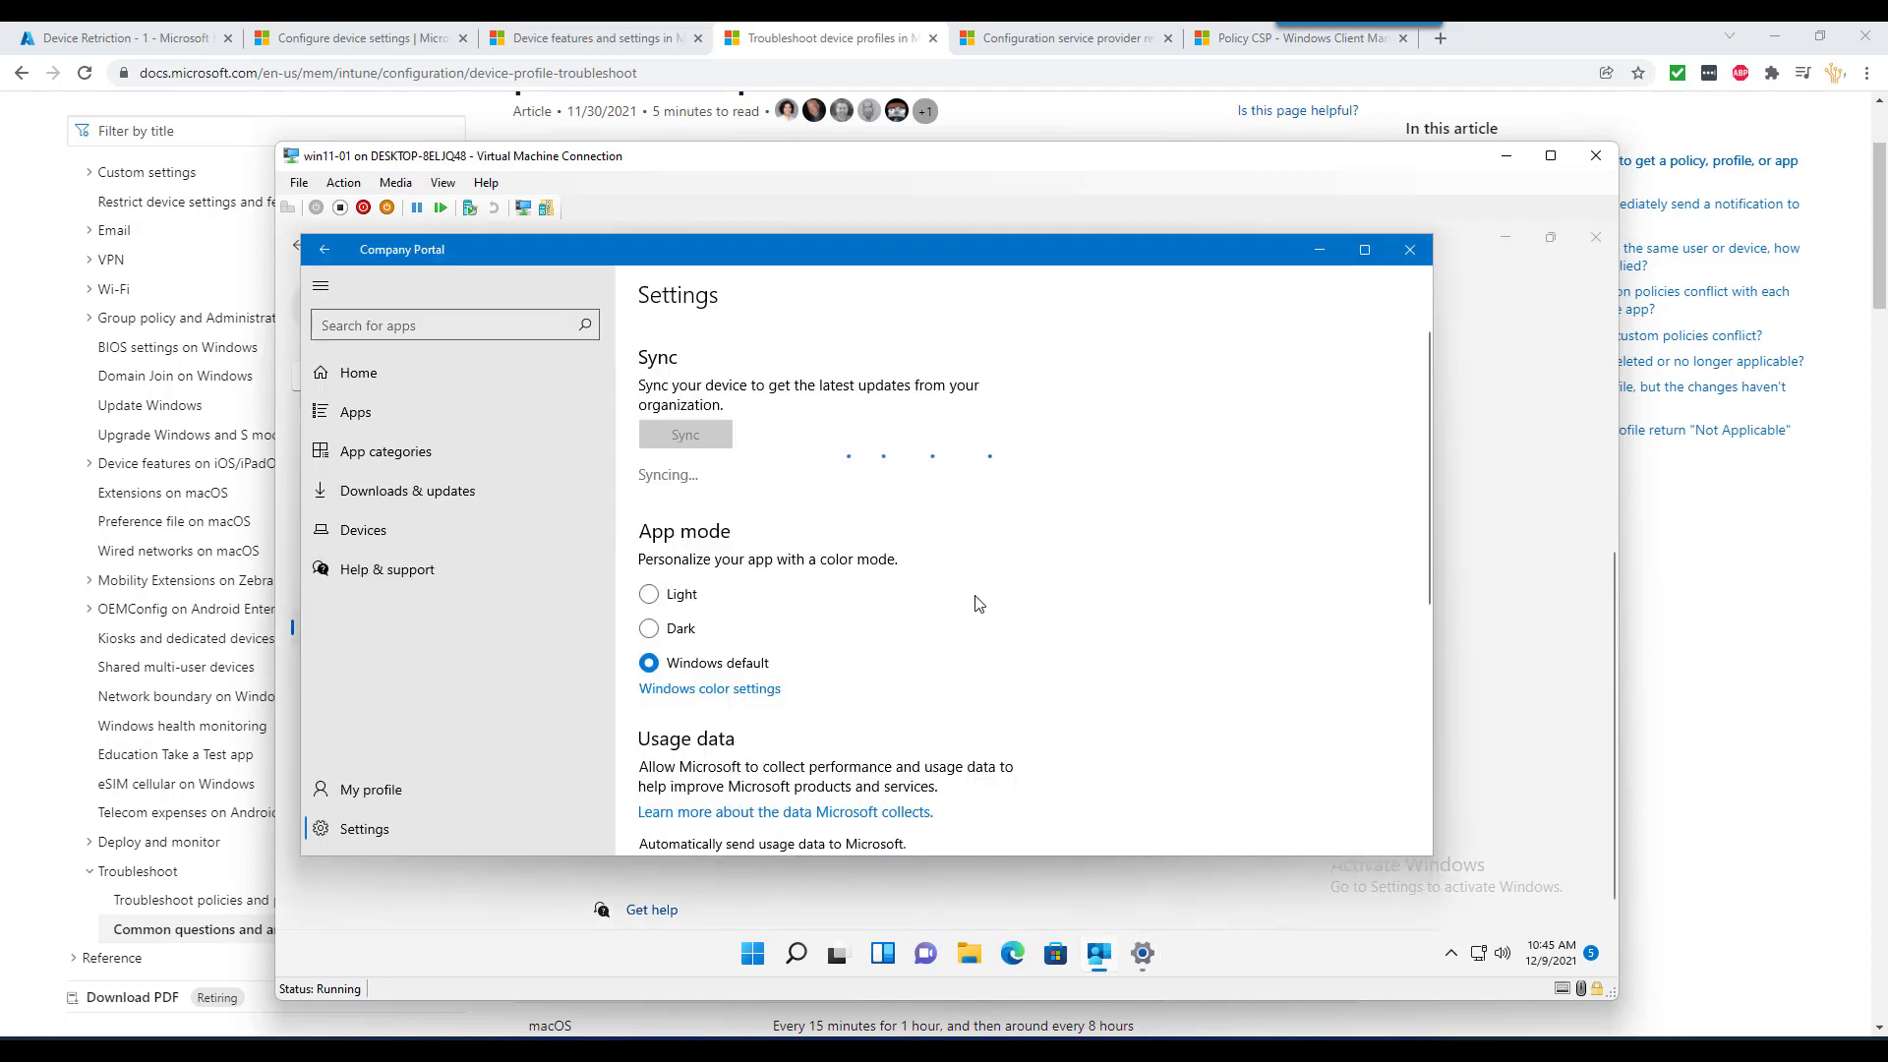
scroll(978, 603, "down", 3)
scroll(978, 602, "down", 2)
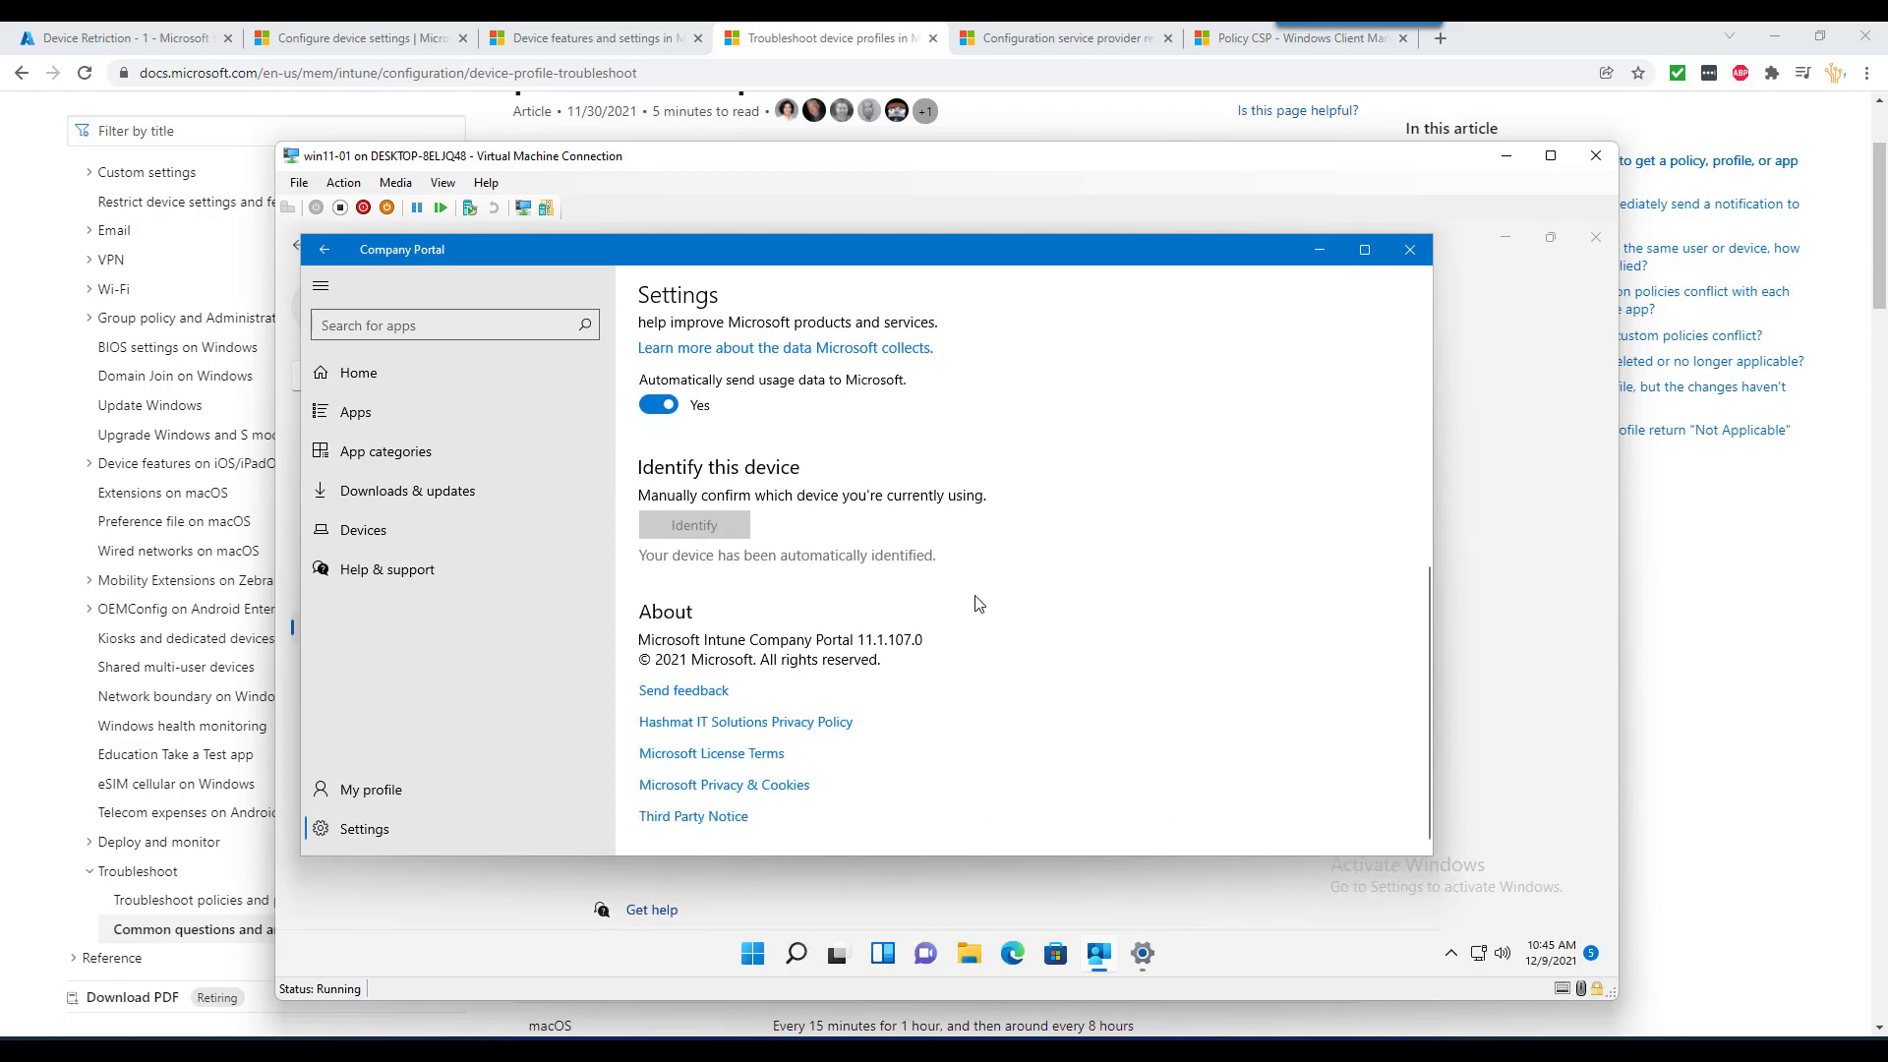
scroll(979, 602, "up", 5)
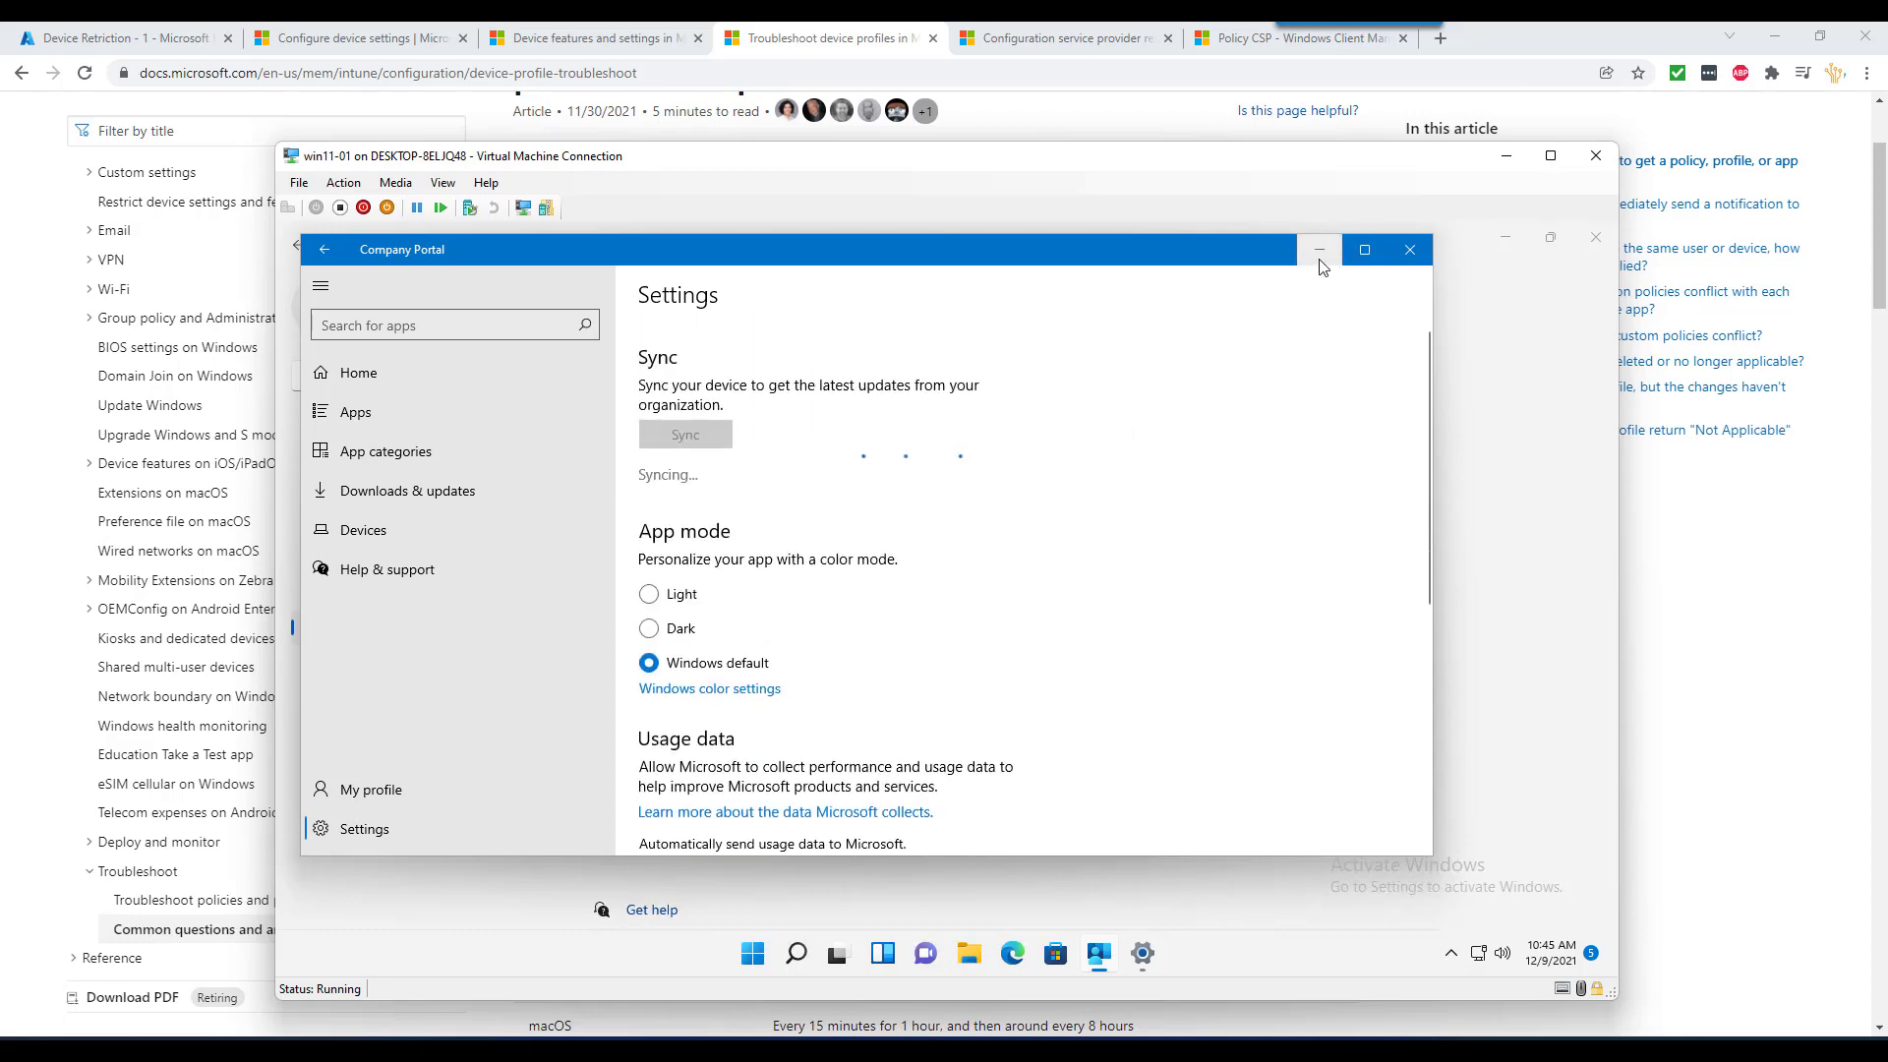
left_click(1319, 258)
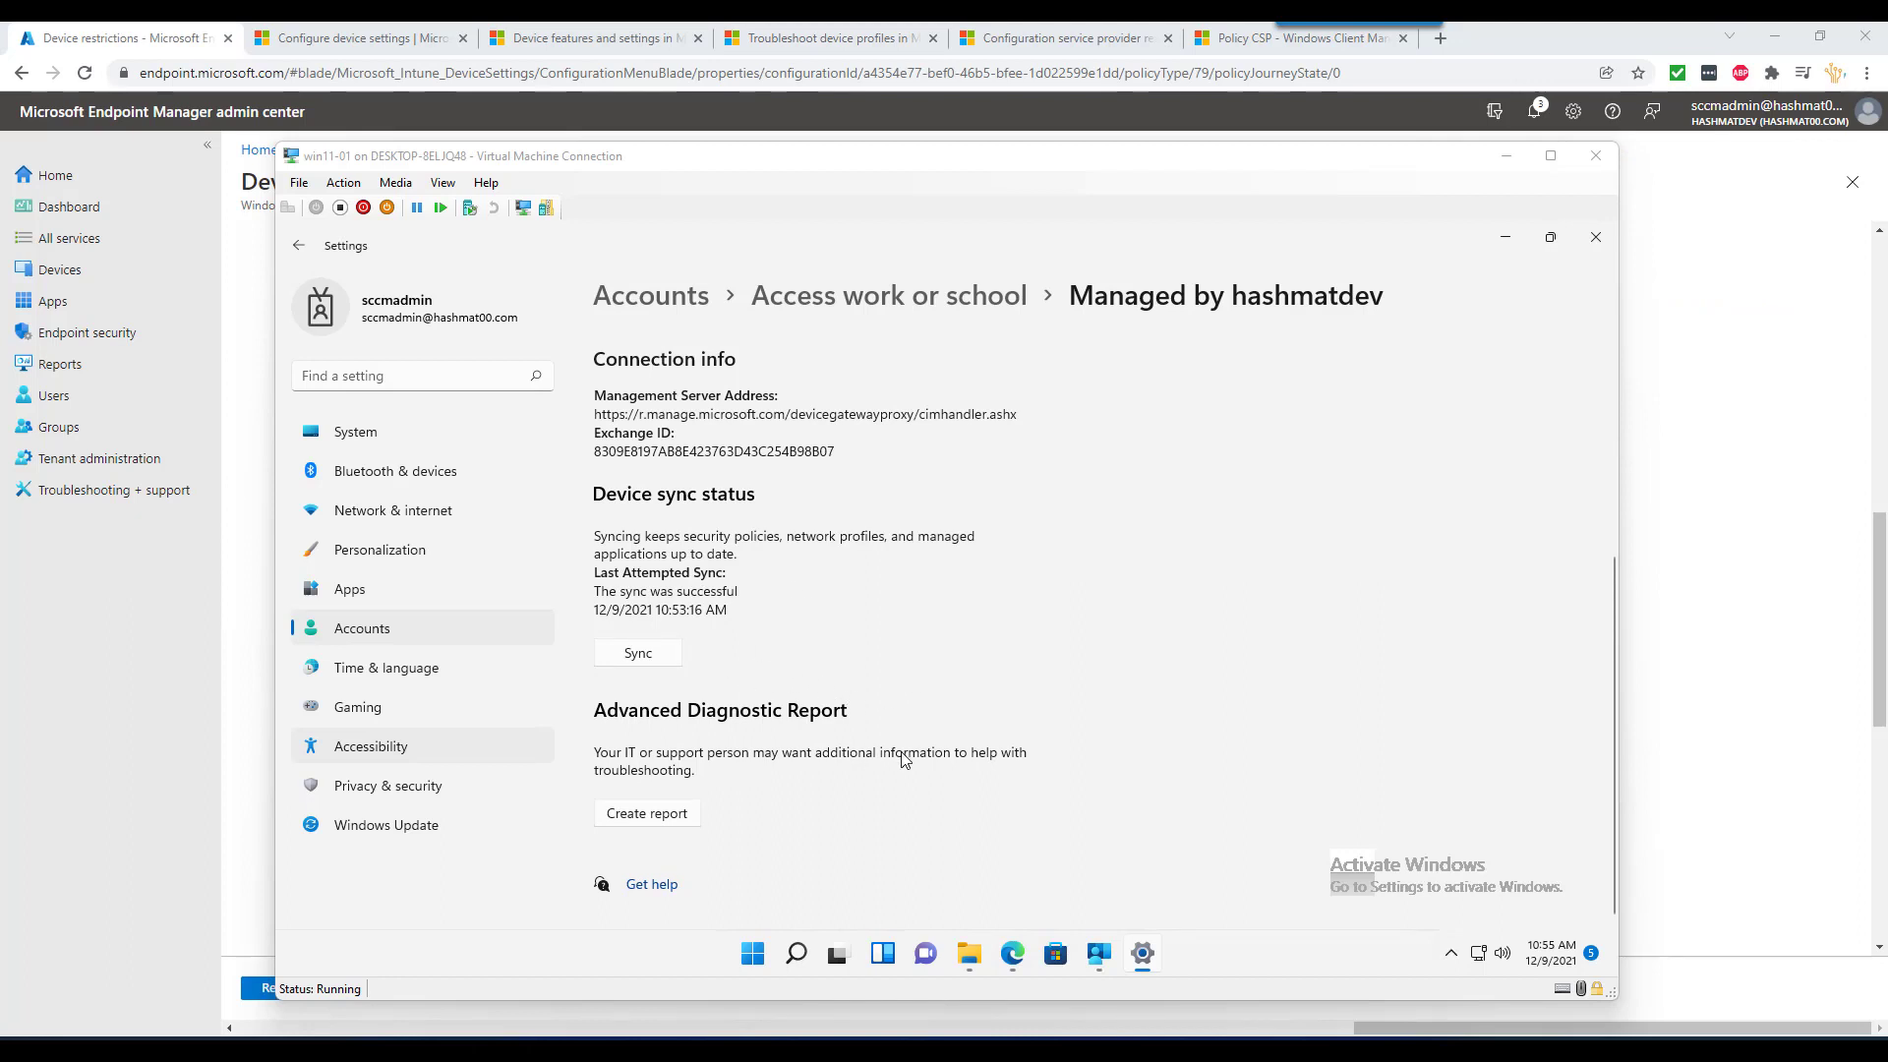
- Create and export the MDM diagnostic report, then open the MDMDiagnostics folder
left_click(652, 818)
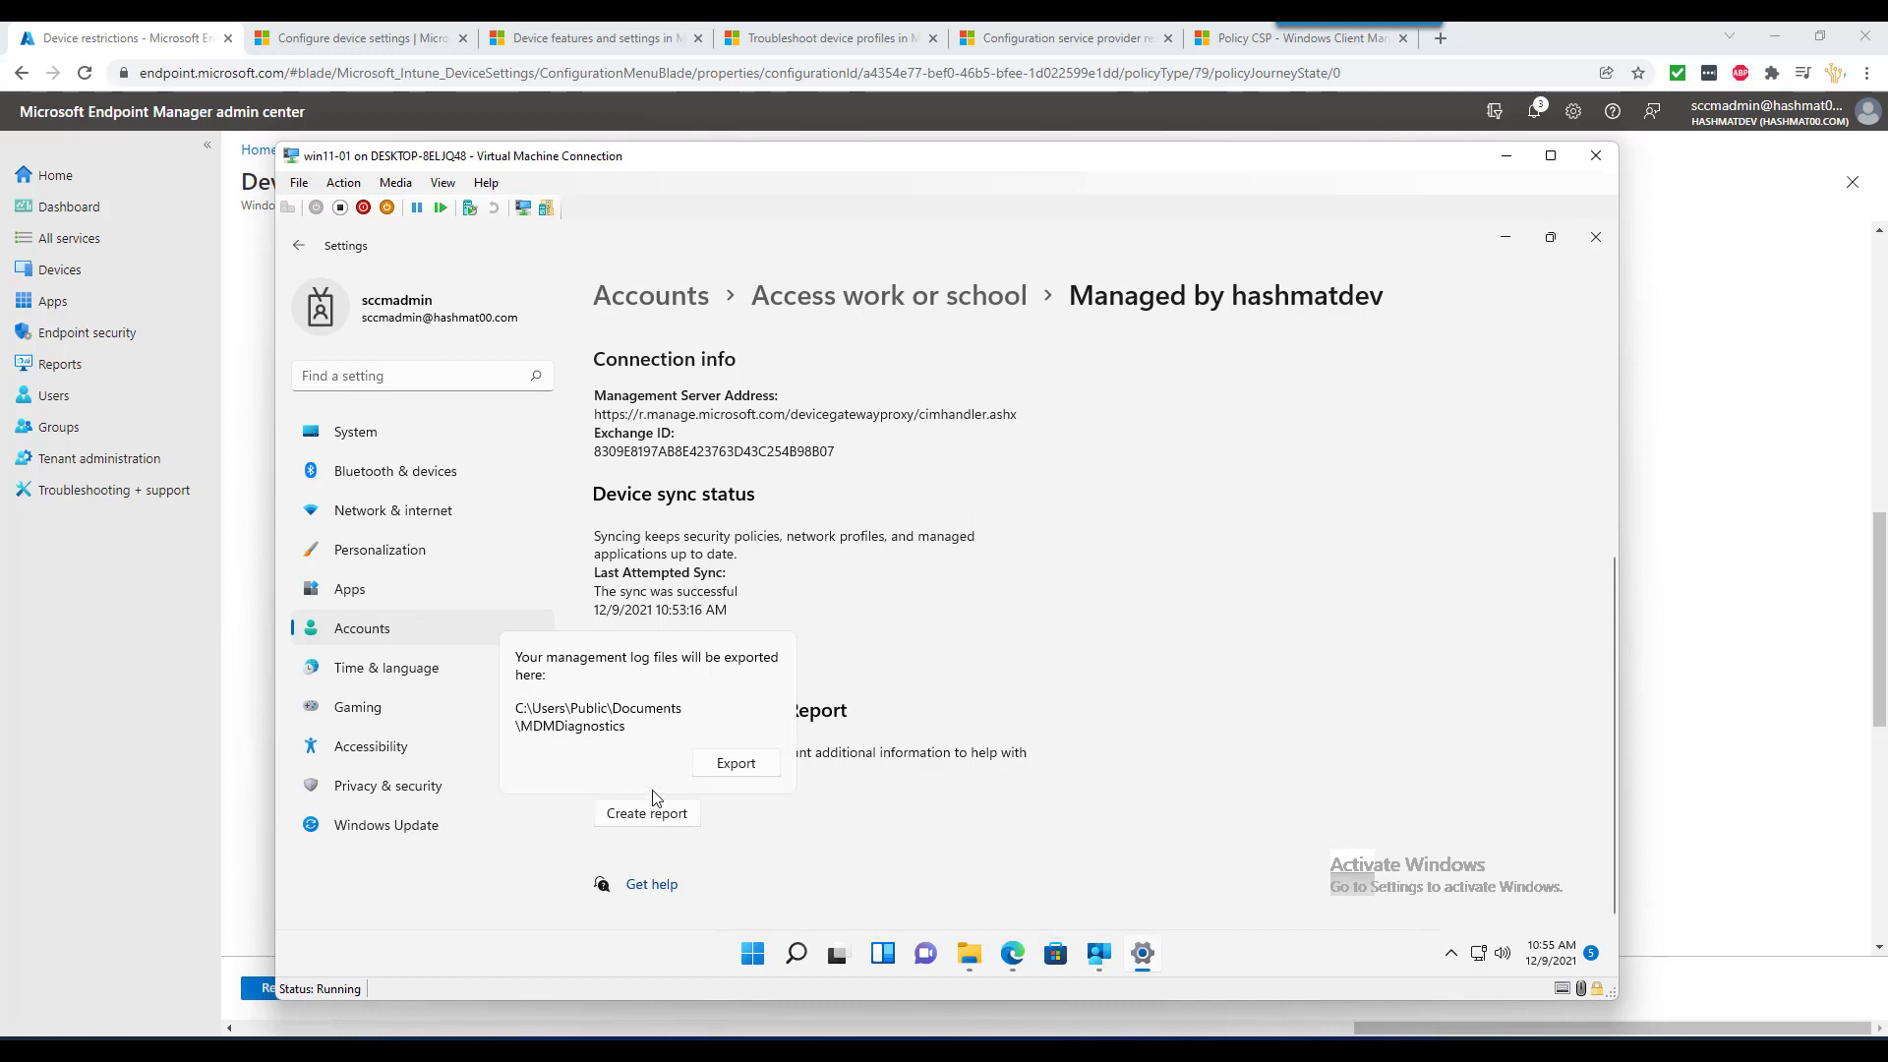
left_click(747, 767)
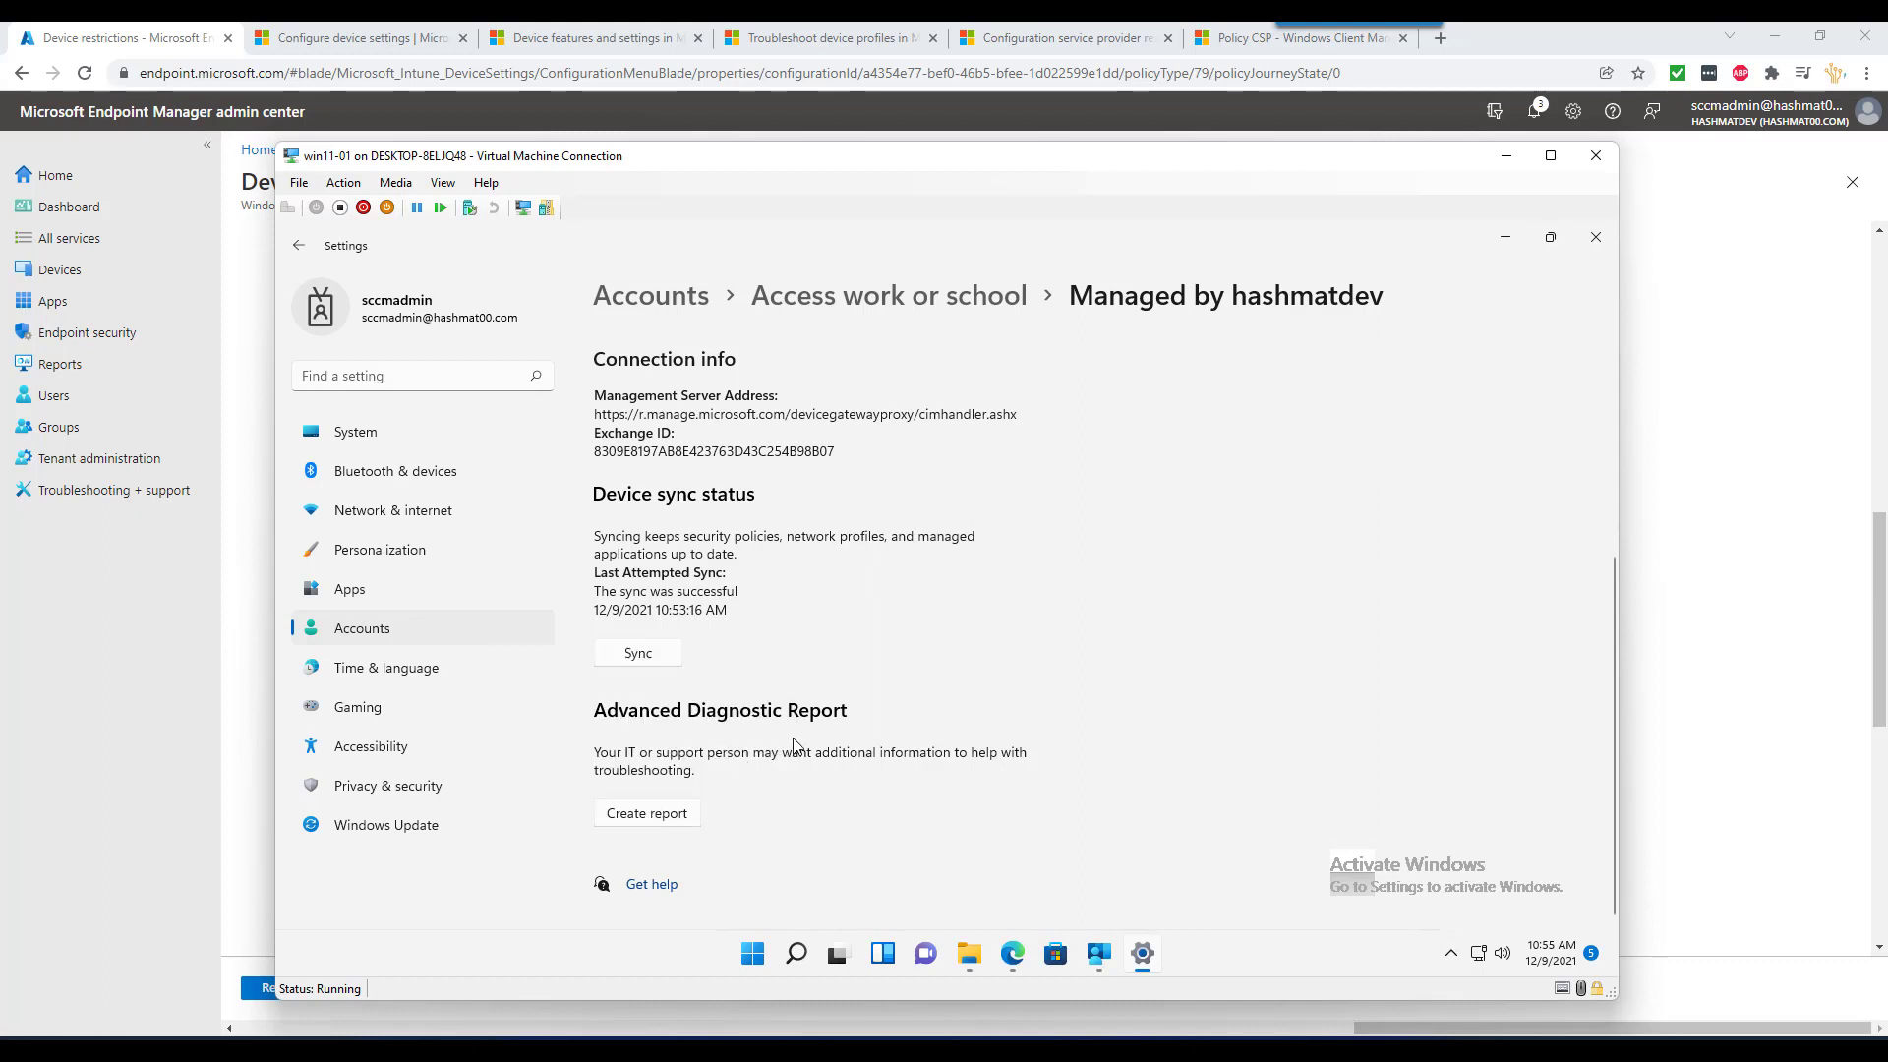
left_click(676, 810)
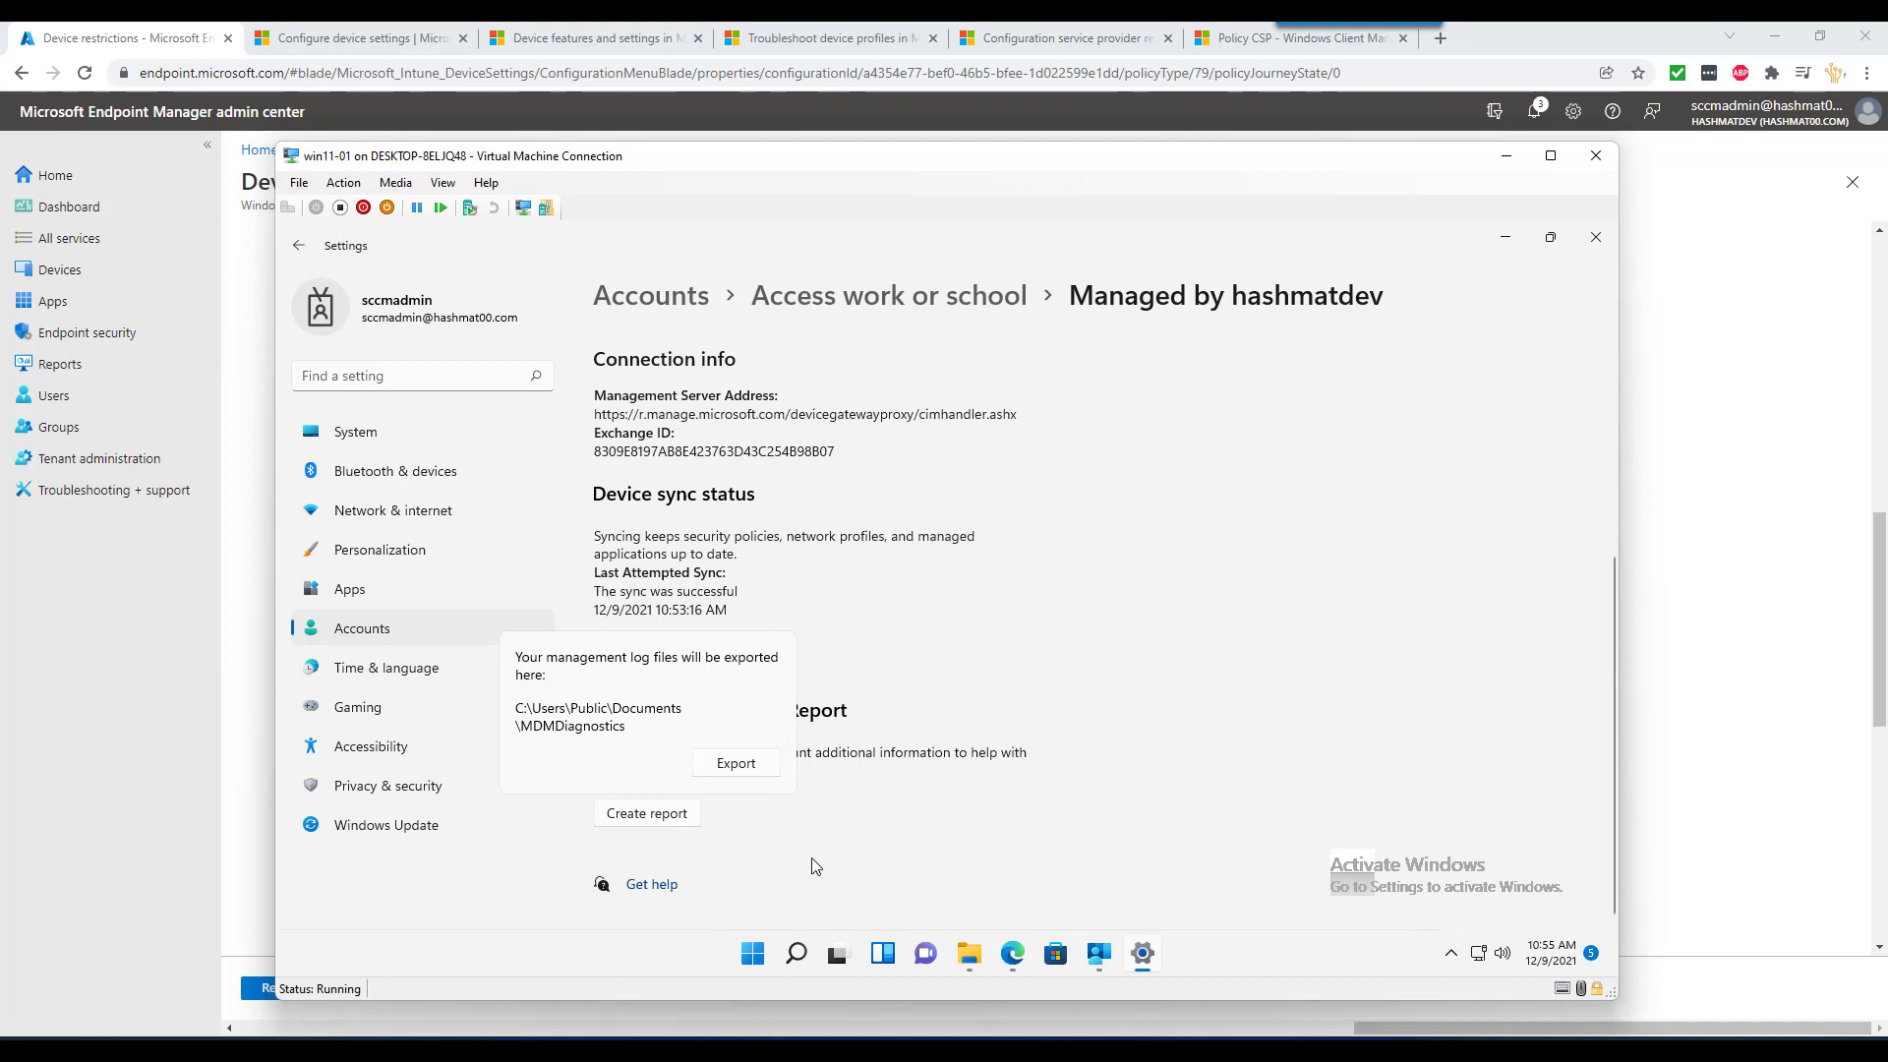
left_click(967, 958)
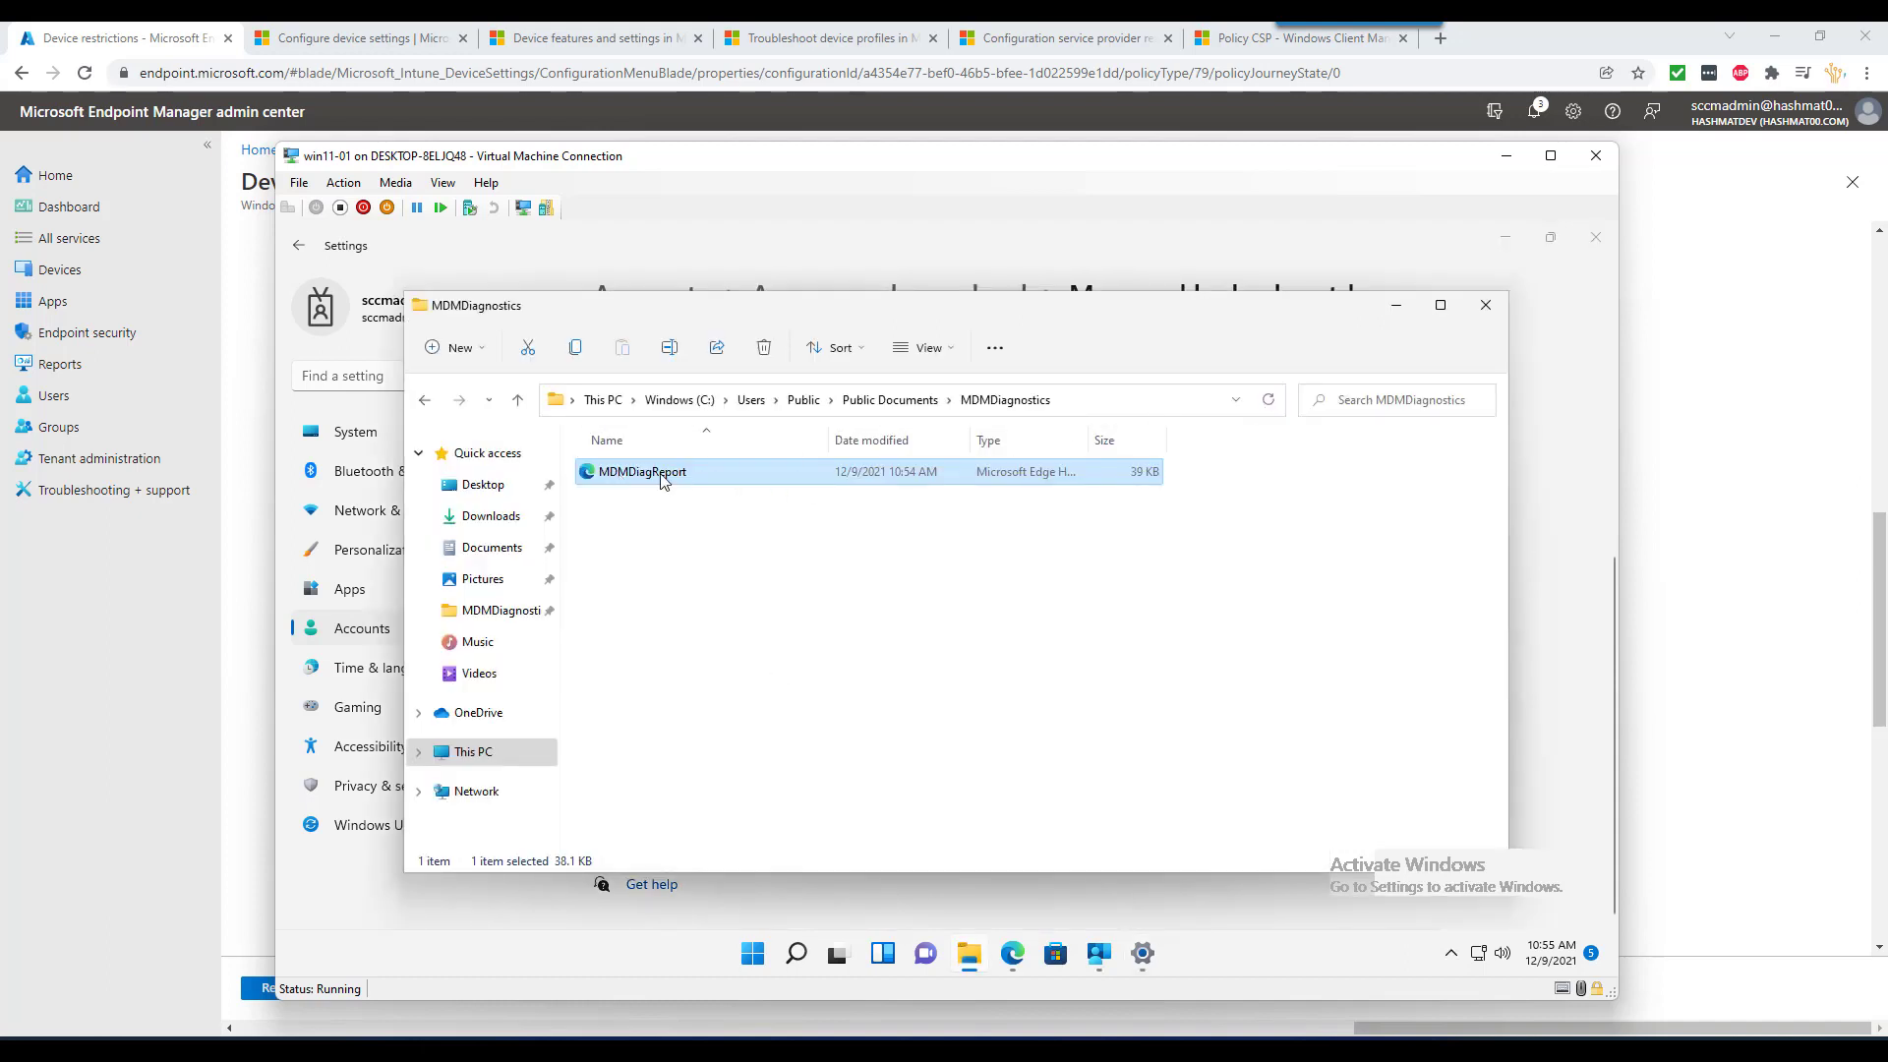
- Open MDMDiagReport in Edge, maximize it, and scroll through the Managed policies
double_click(664, 475)
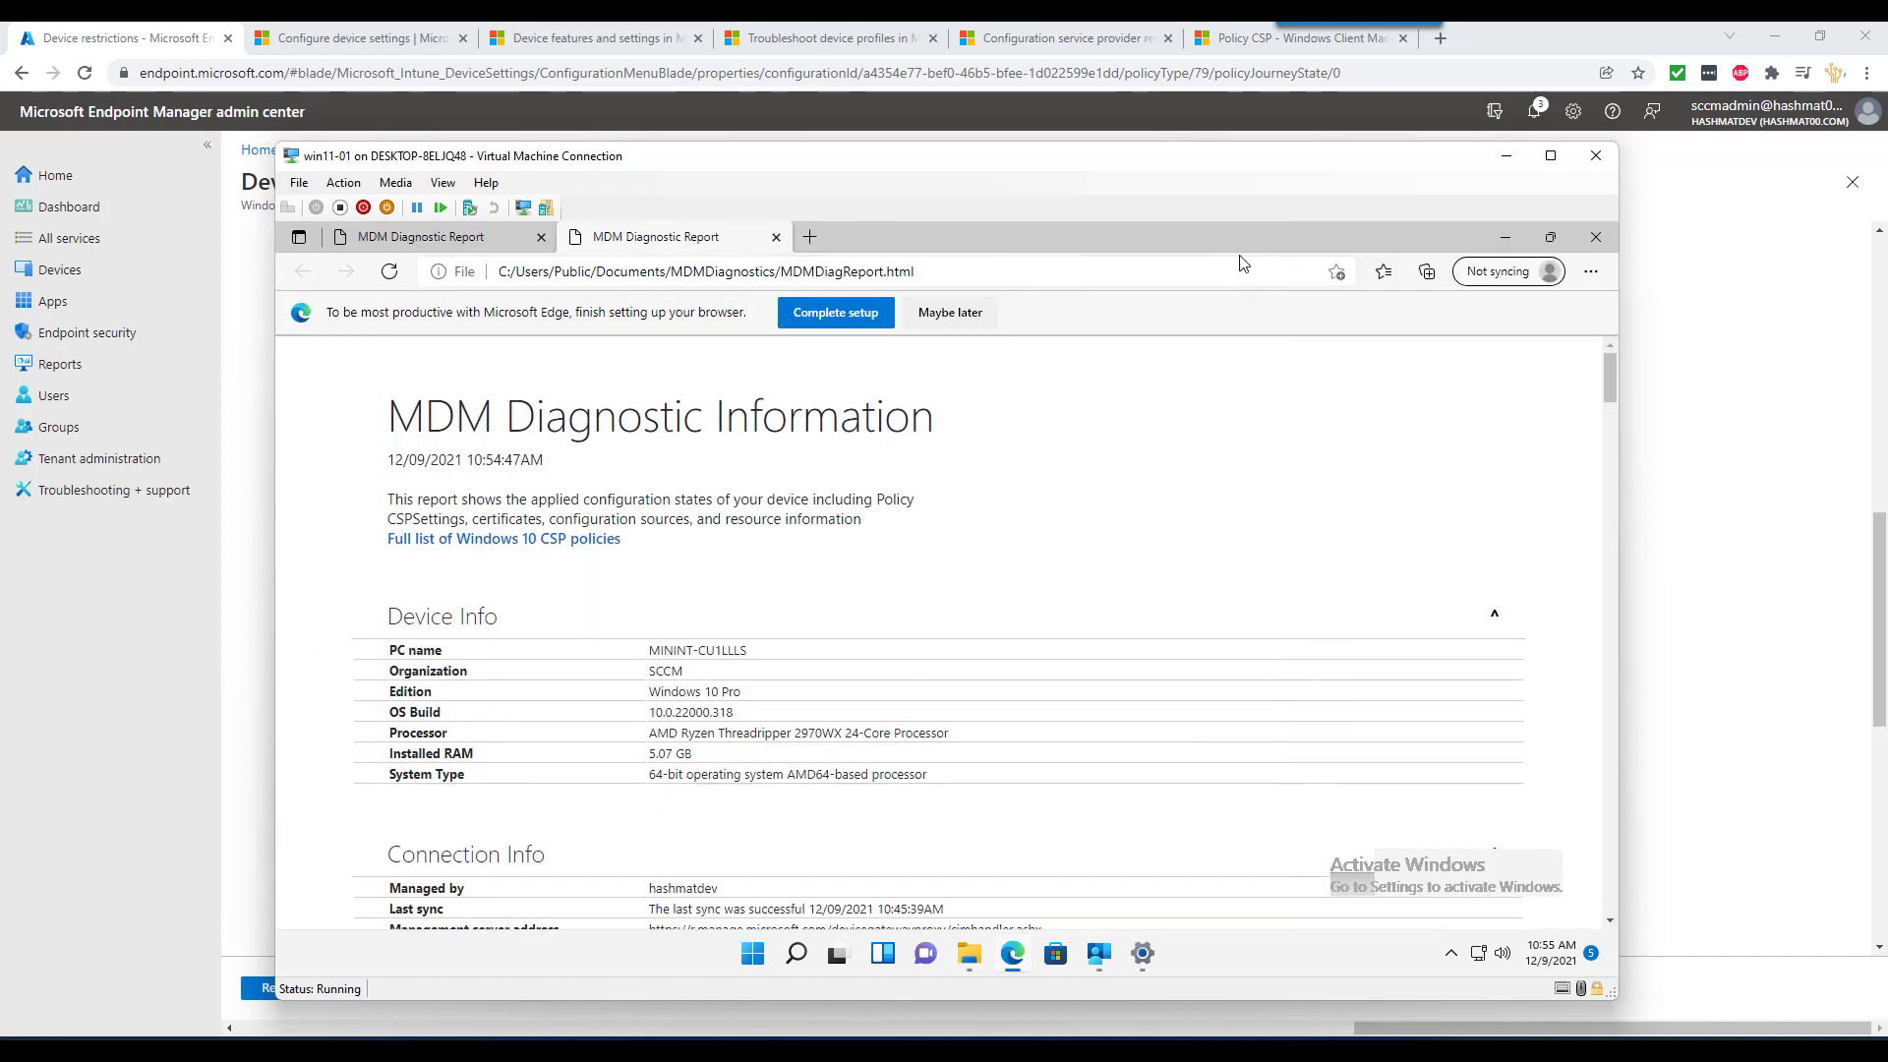
left_click(1241, 251)
scroll(757, 570, "down", 3)
scroll(757, 570, "down", 2)
scroll(757, 571, "up", 5)
scroll(757, 570, "down", 3)
scroll(755, 571, "down", 2)
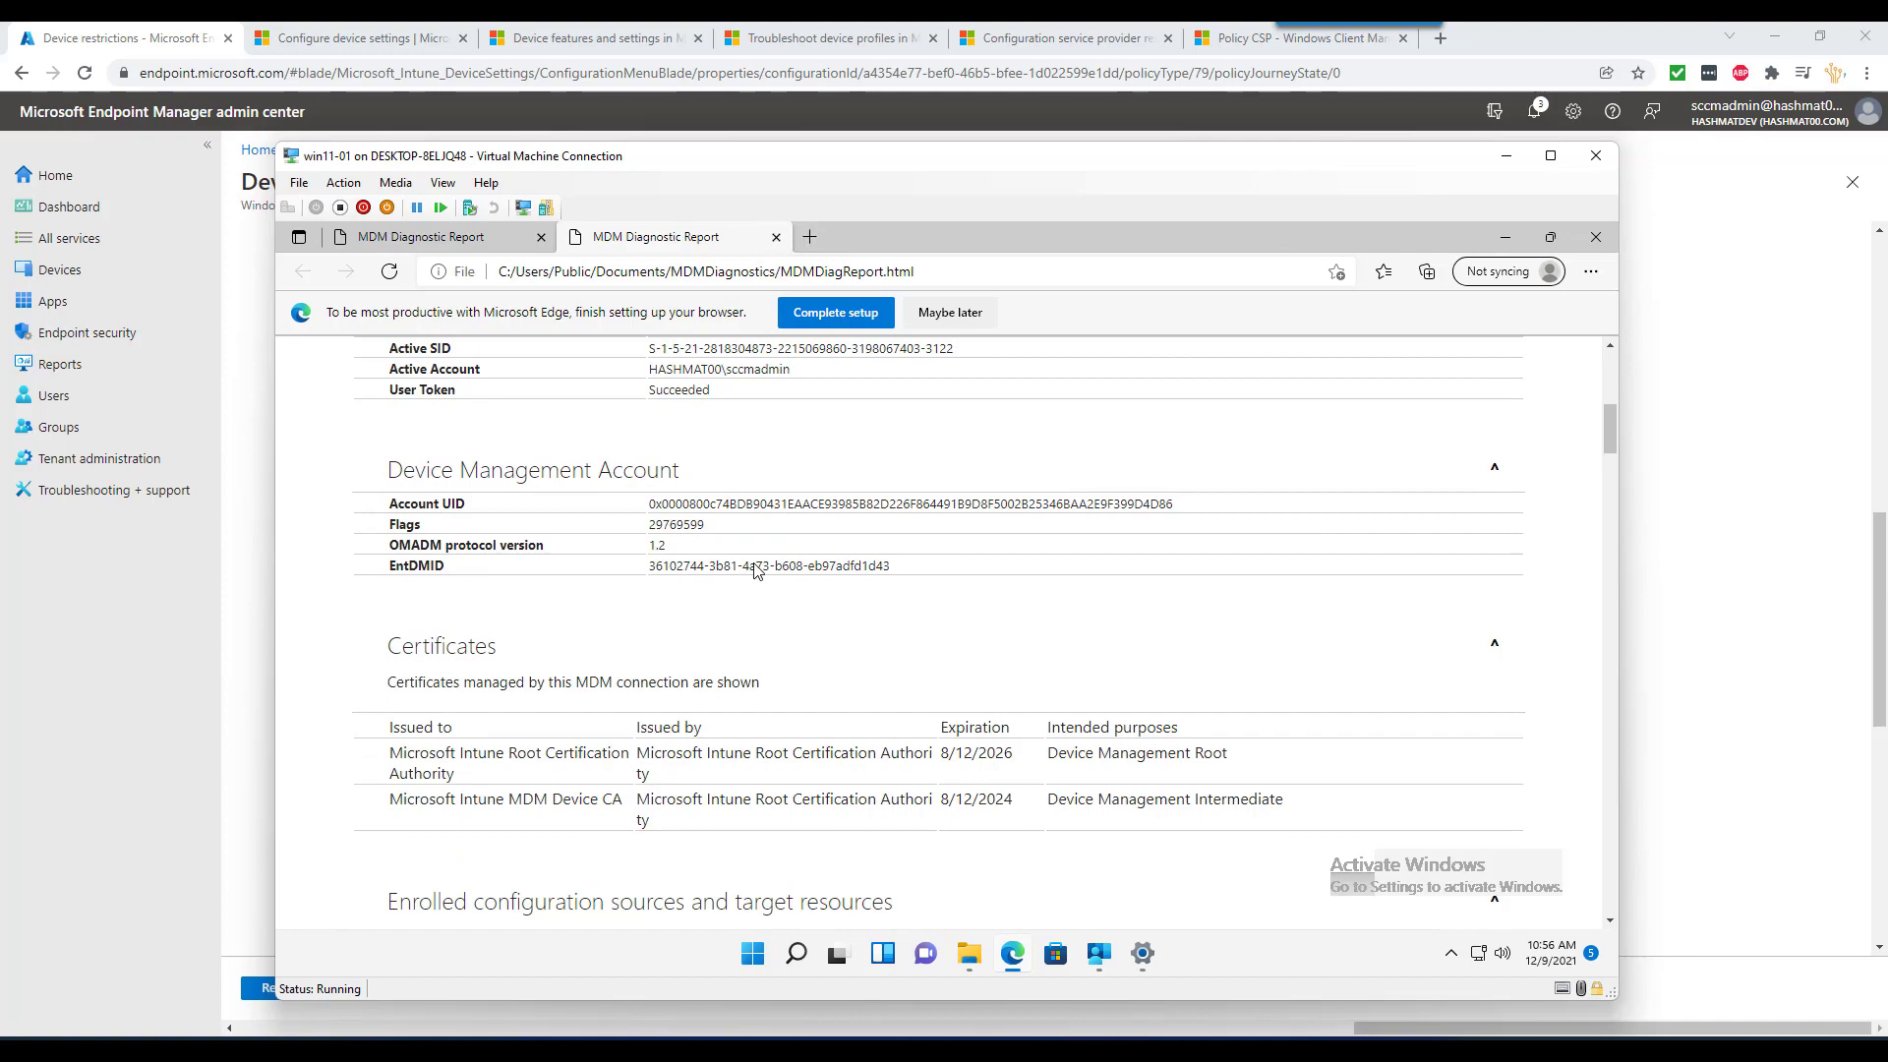
scroll(755, 568, "down", 2)
scroll(755, 565, "down", 7)
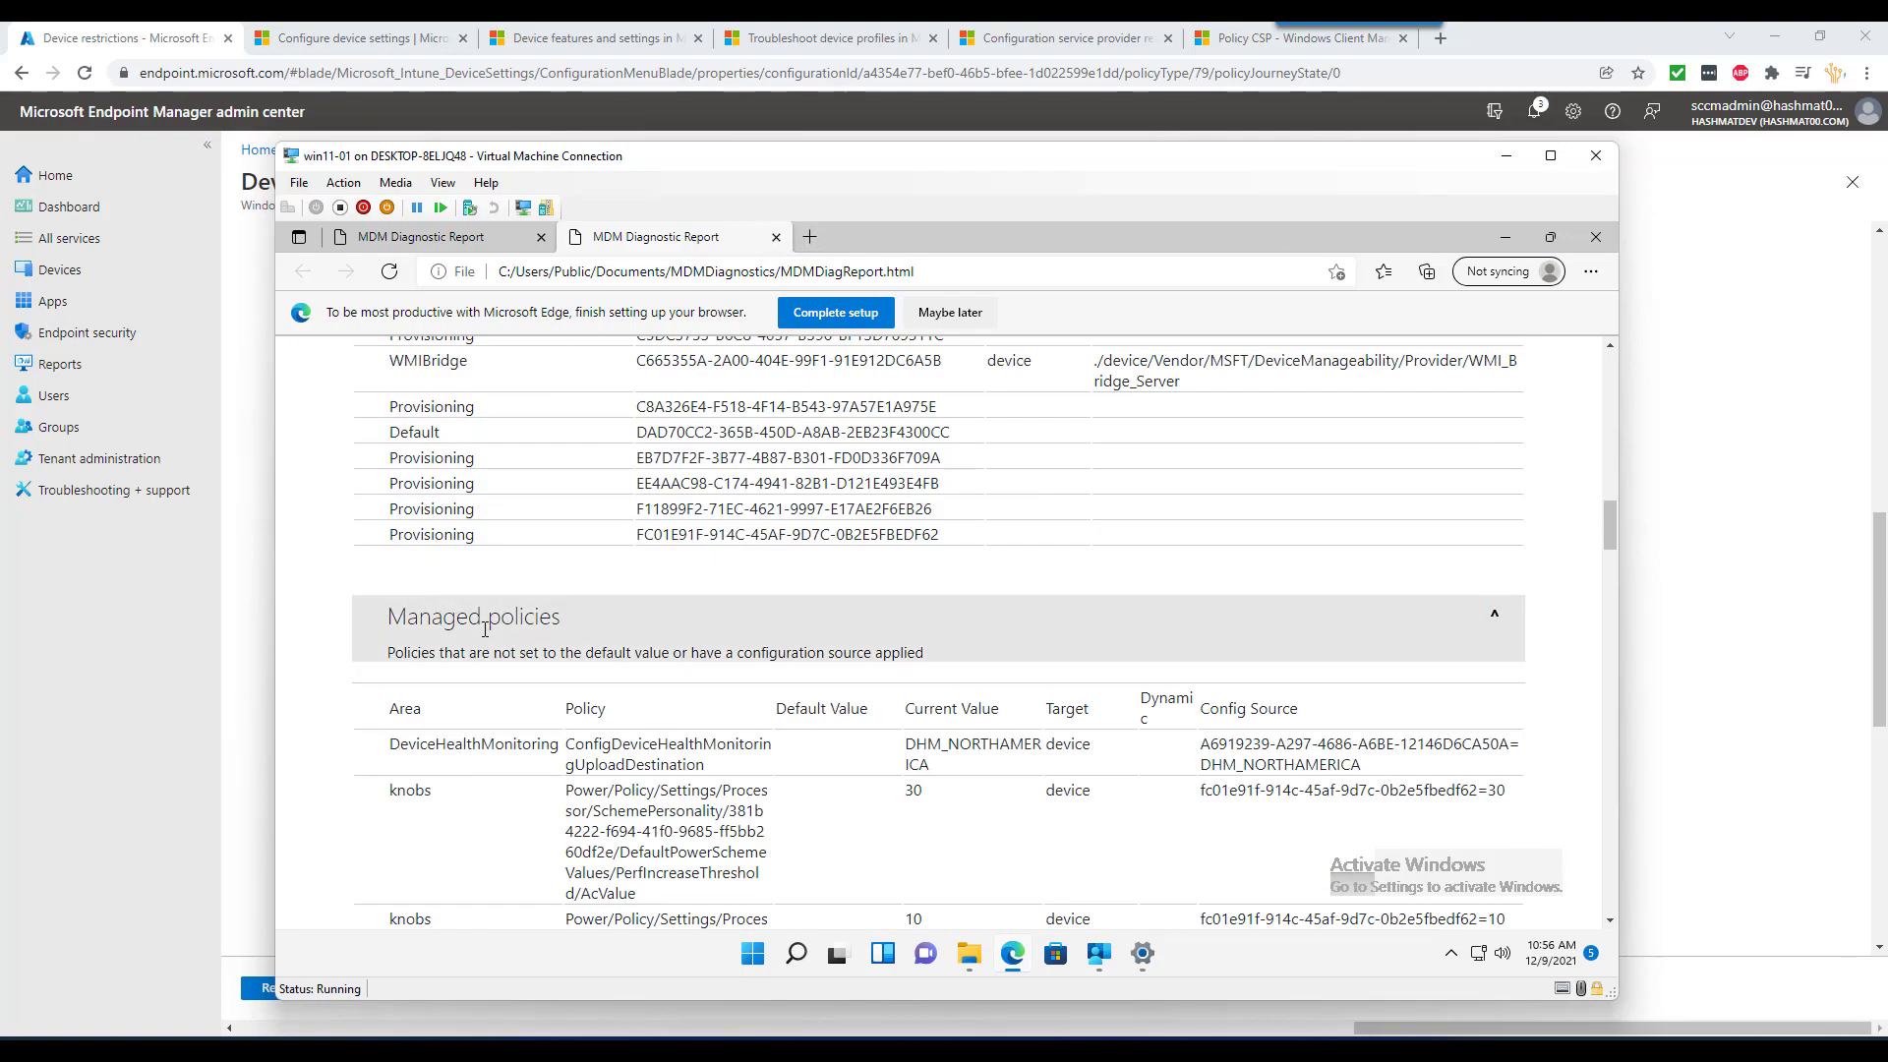
scroll(485, 629, "down", 6)
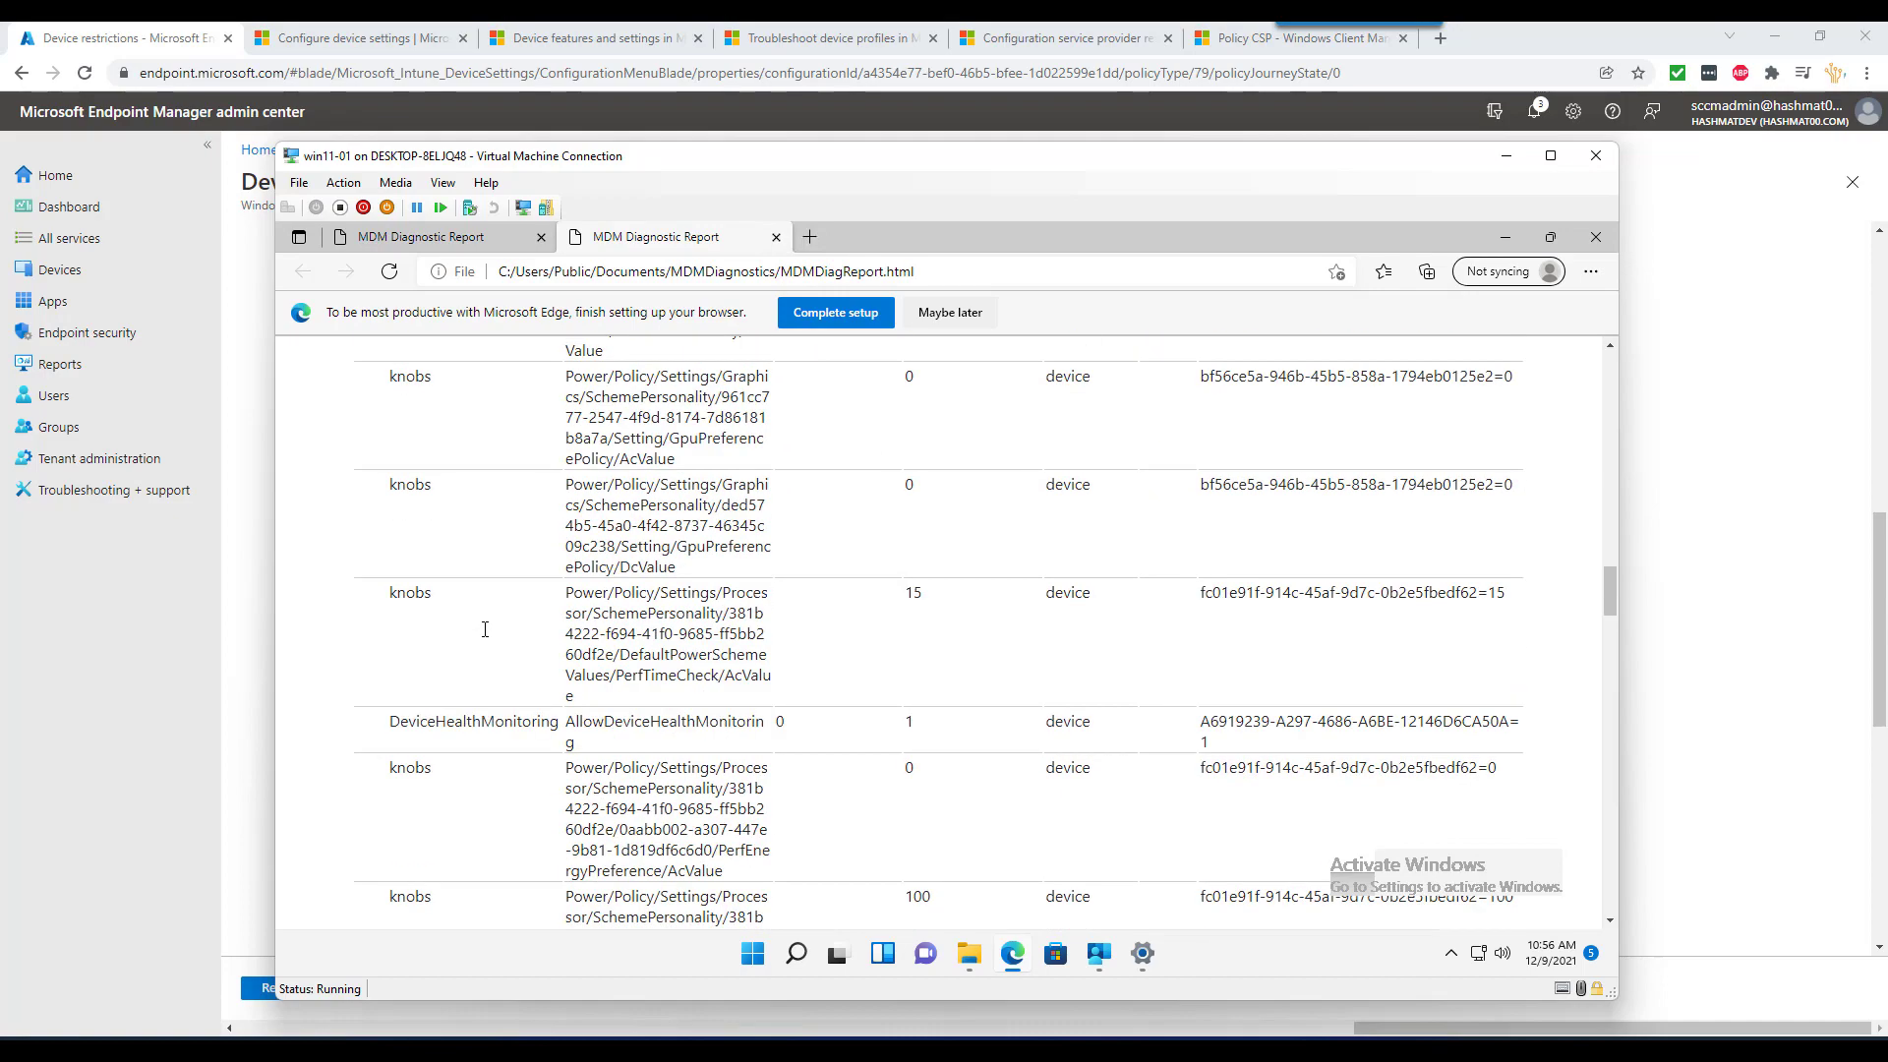
scroll(496, 629, "down", 3)
scroll(496, 629, "down", 10)
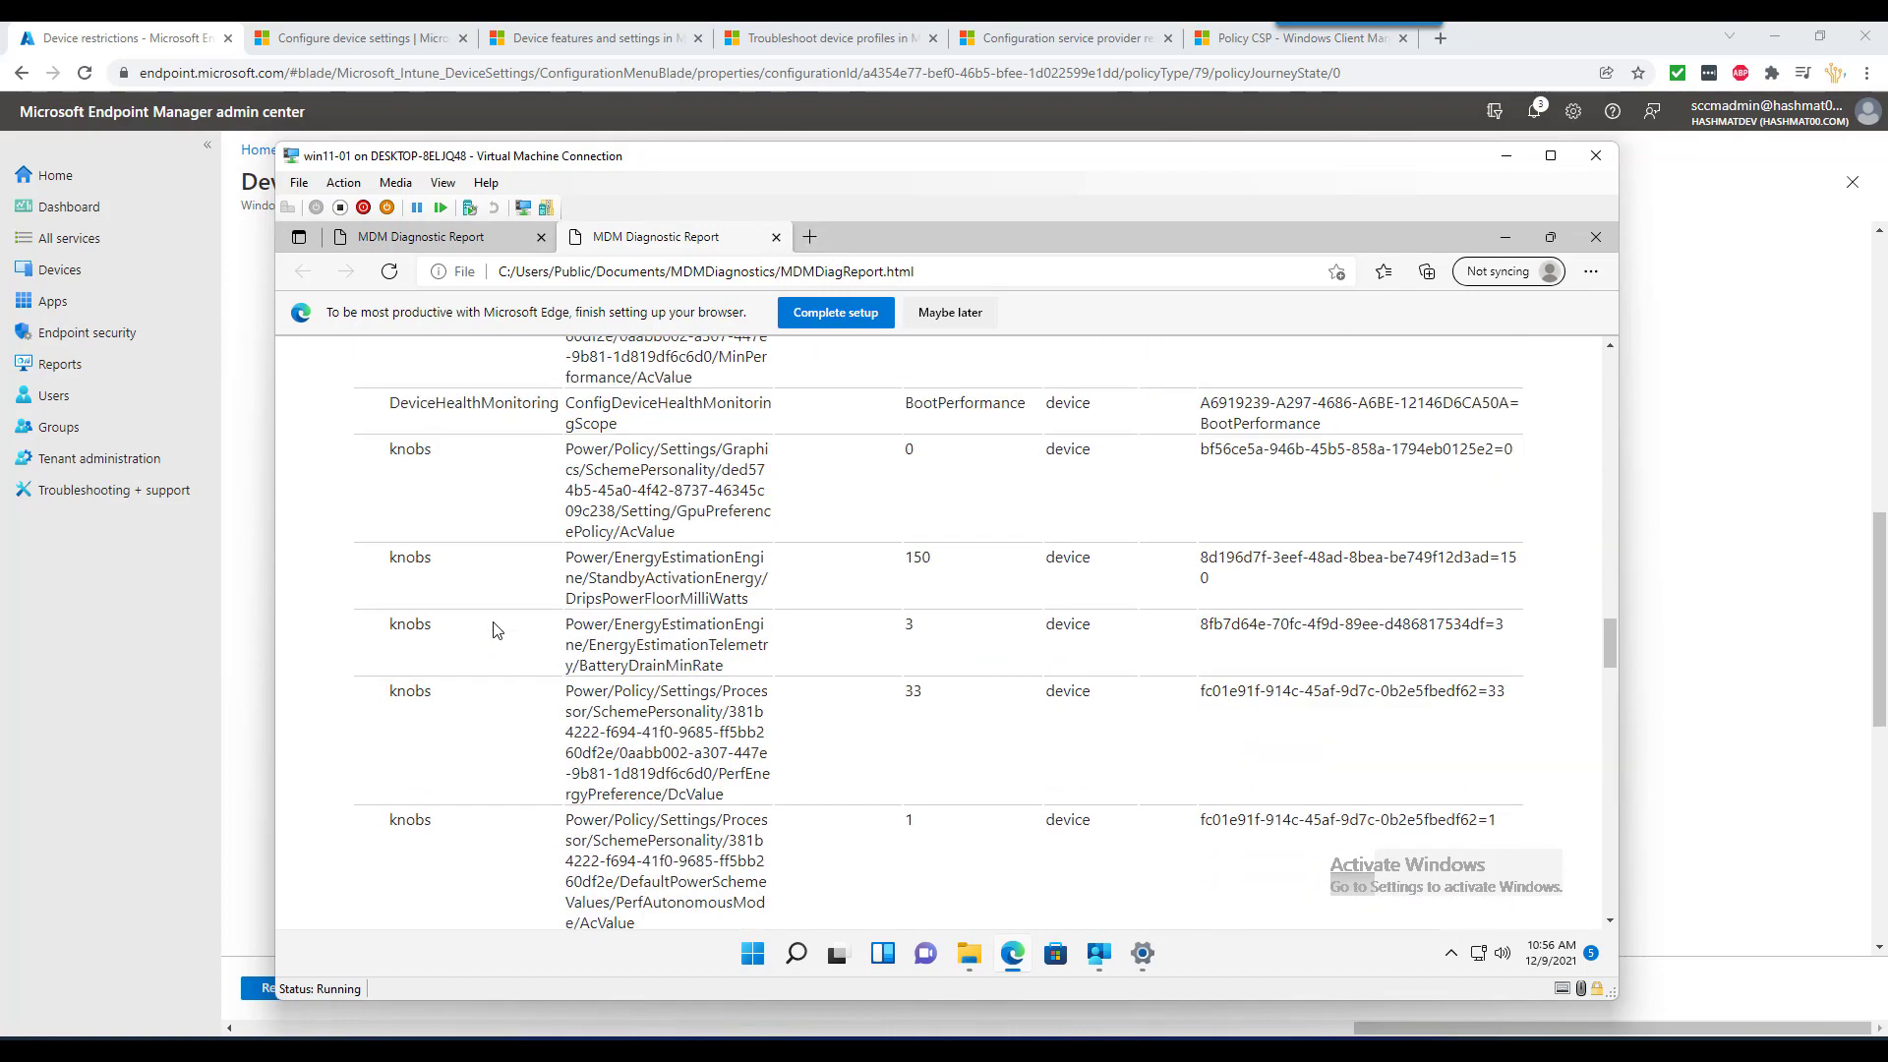
scroll(502, 624, "down", 6)
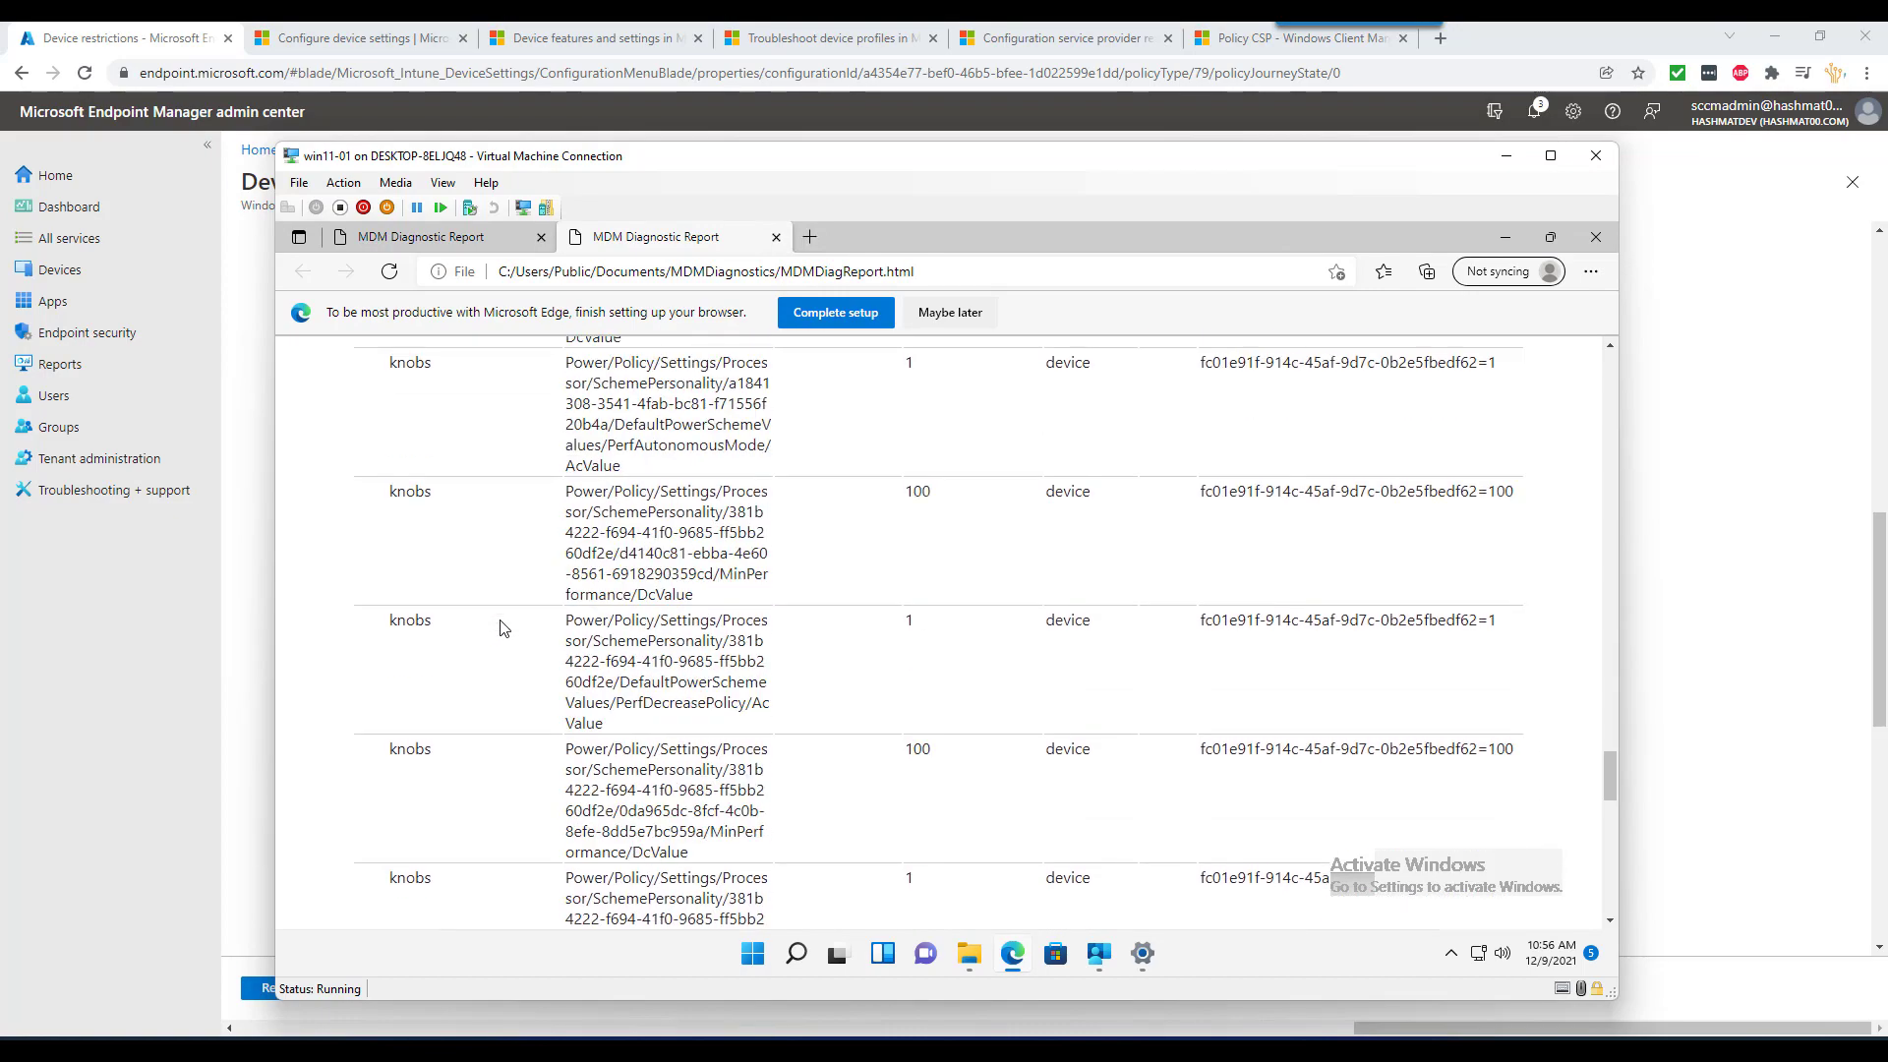
- Search the report for 'defe', then return to the Endpoint Manager browser window
key("ctrl+f")
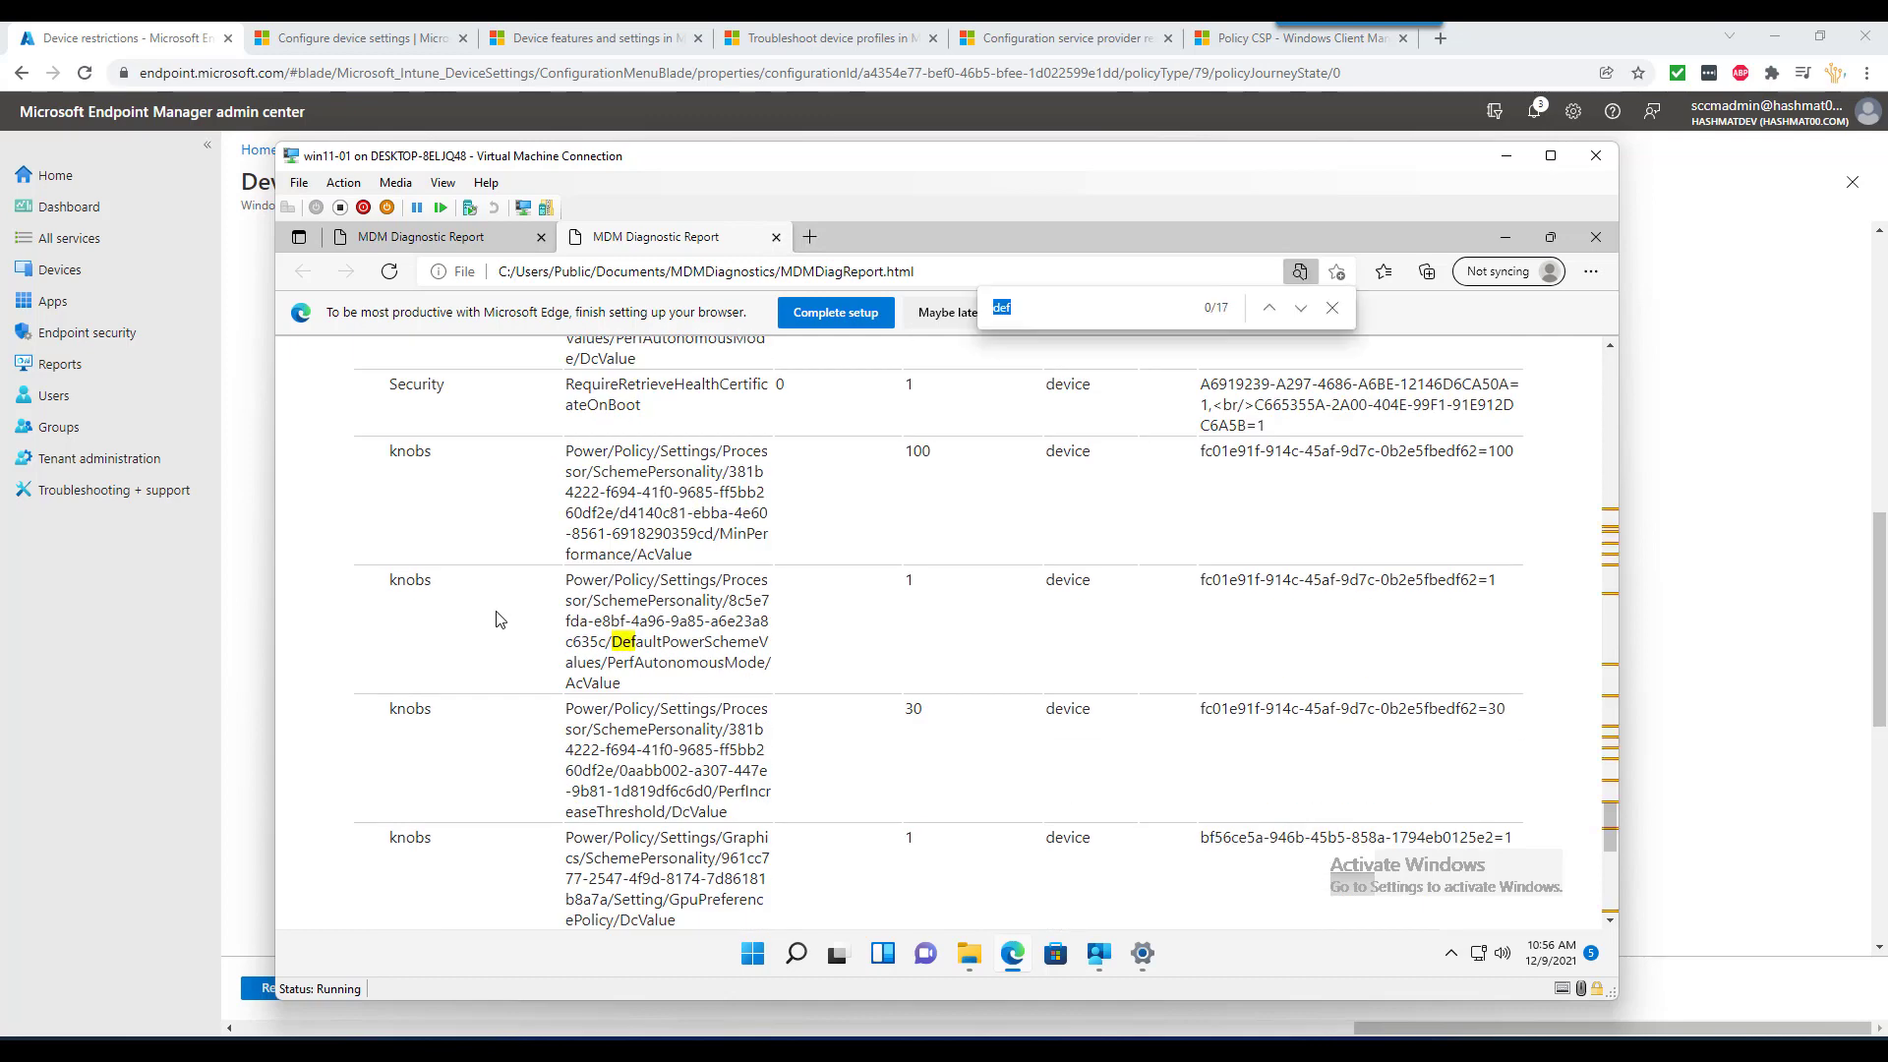
type("defe")
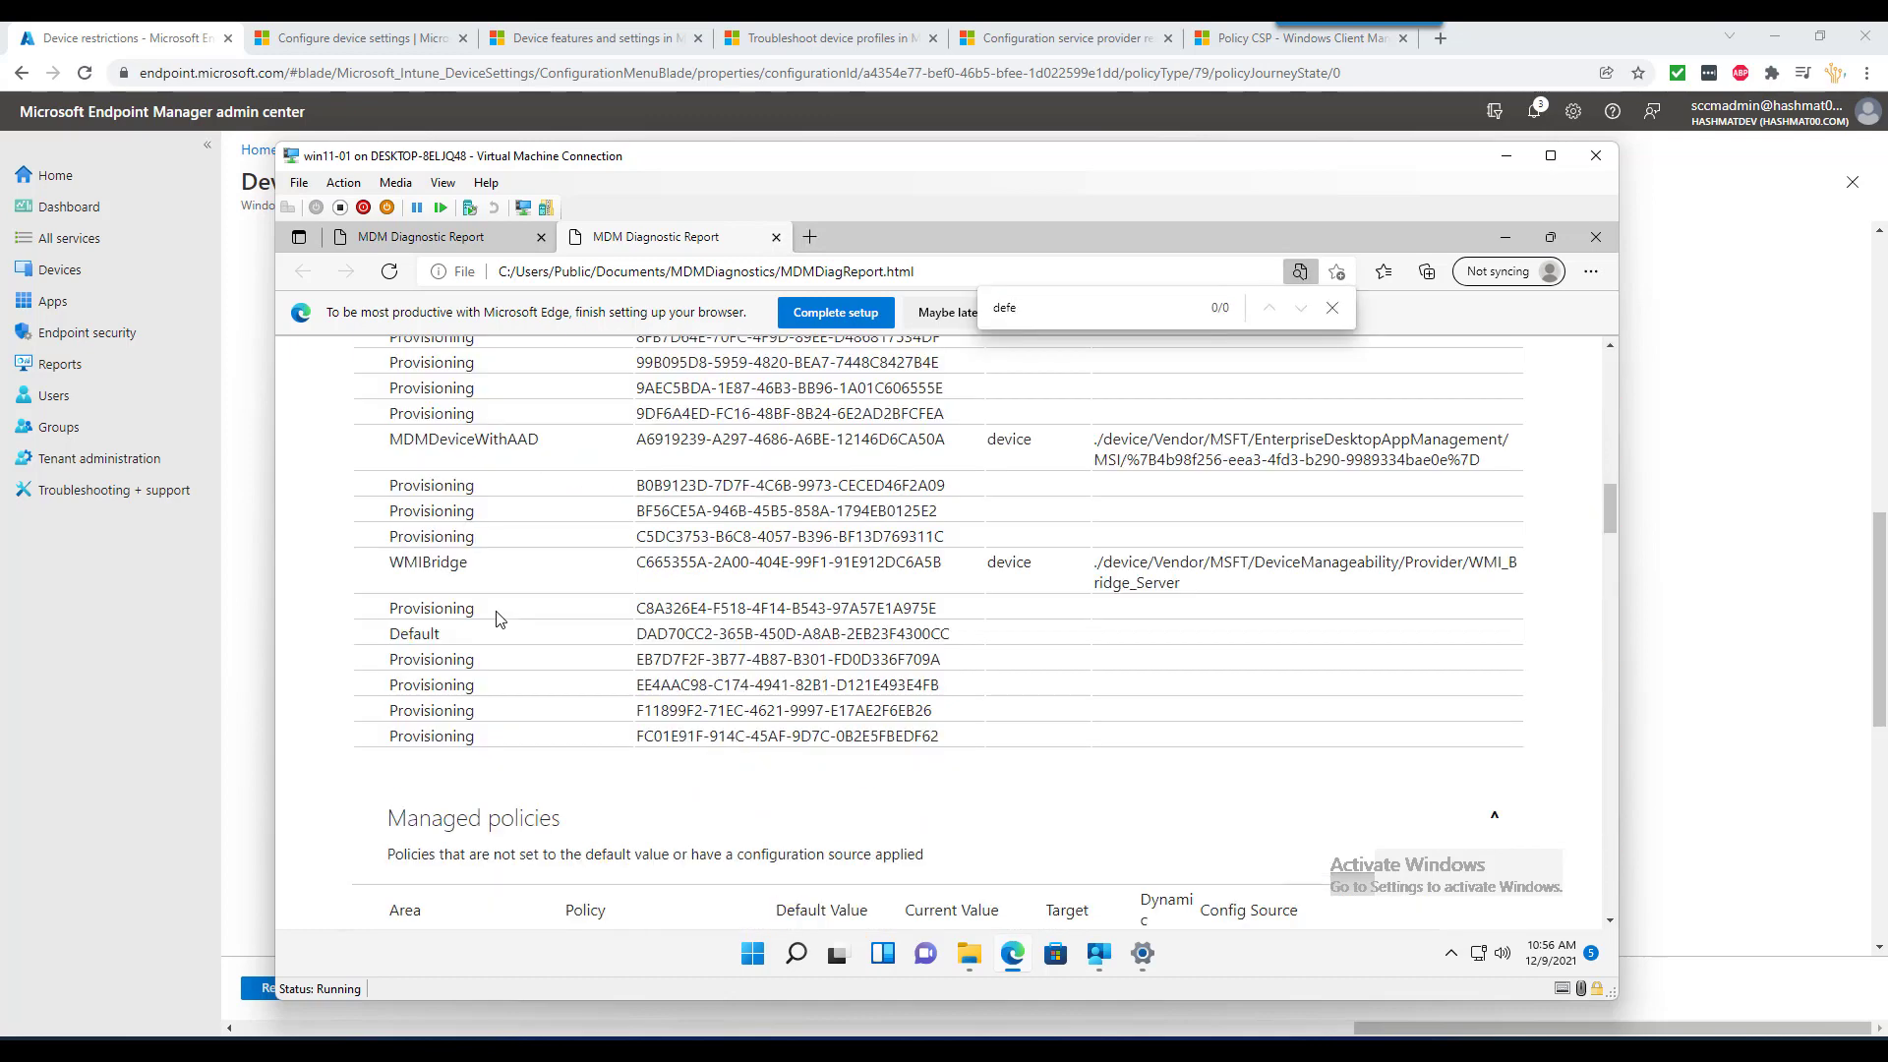
left_click(1691, 375)
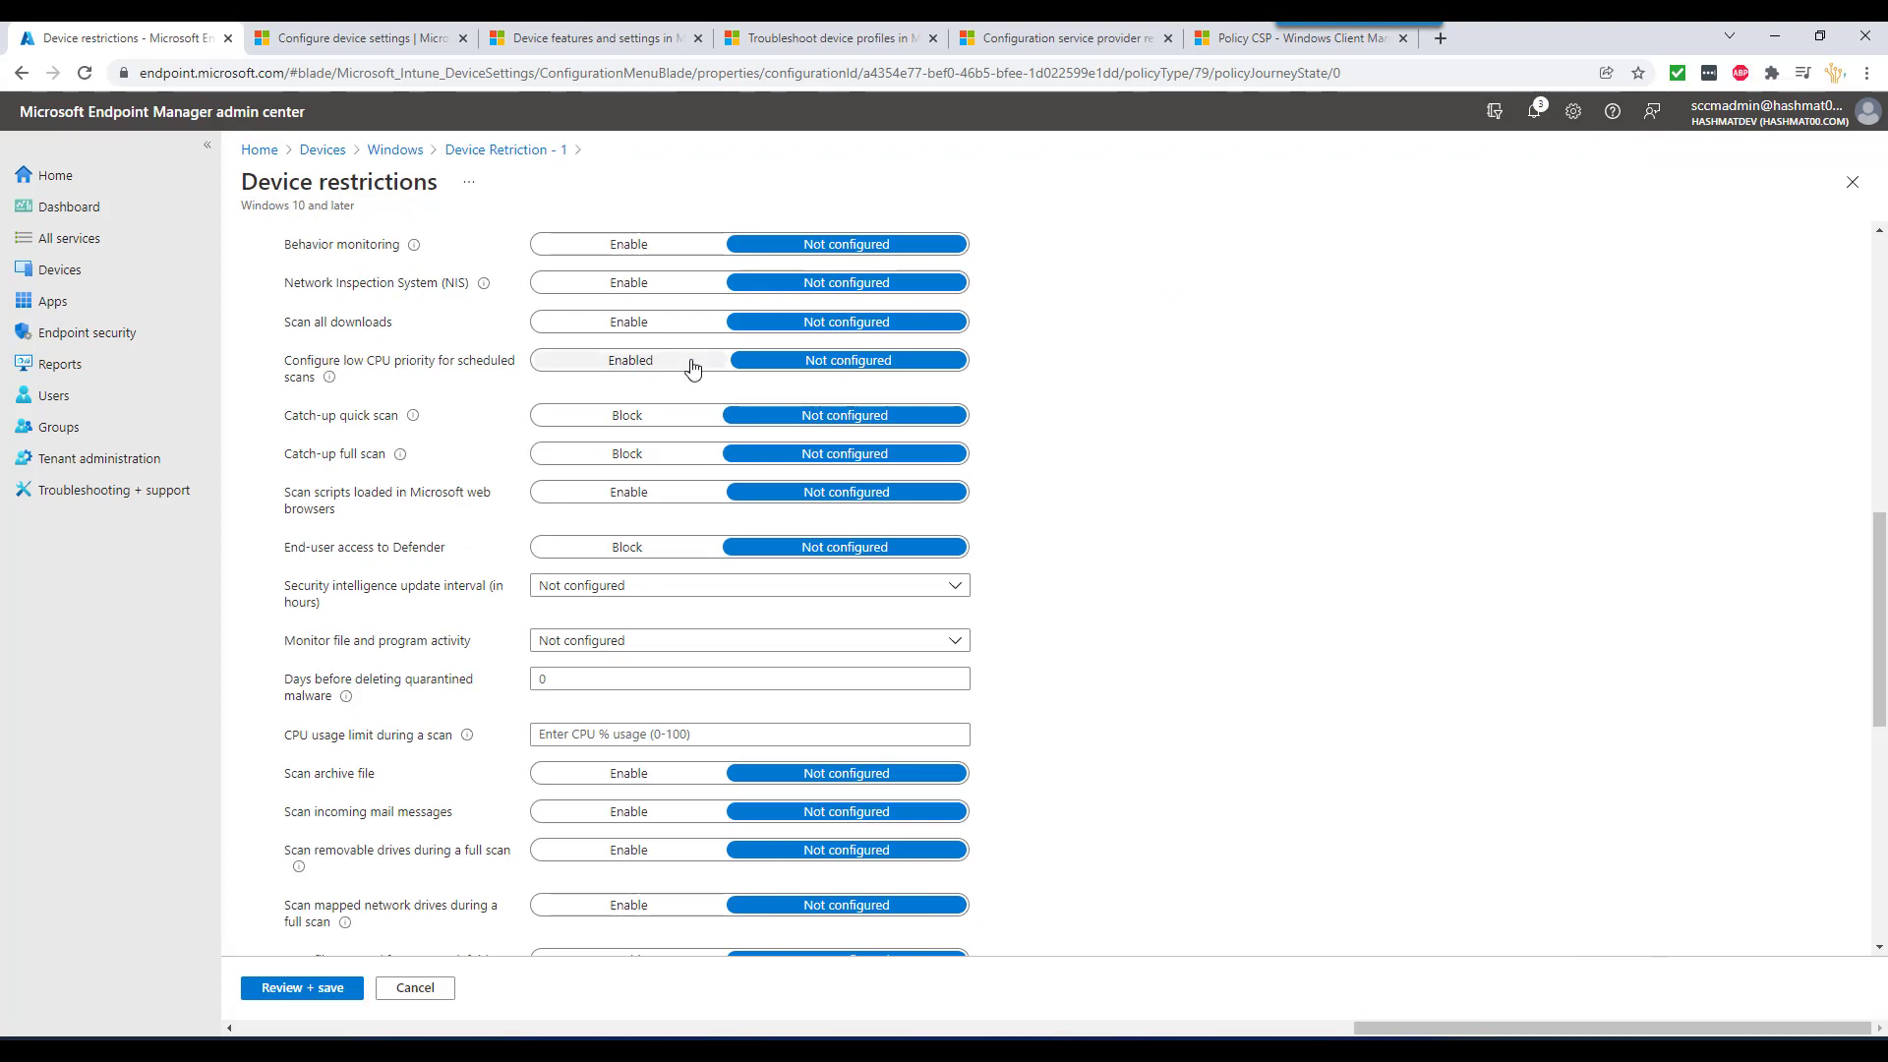
- Return to Device Retriction - 1, discard unsaved edits, and open its Device status report
left_click(495, 152)
left_click(1039, 177)
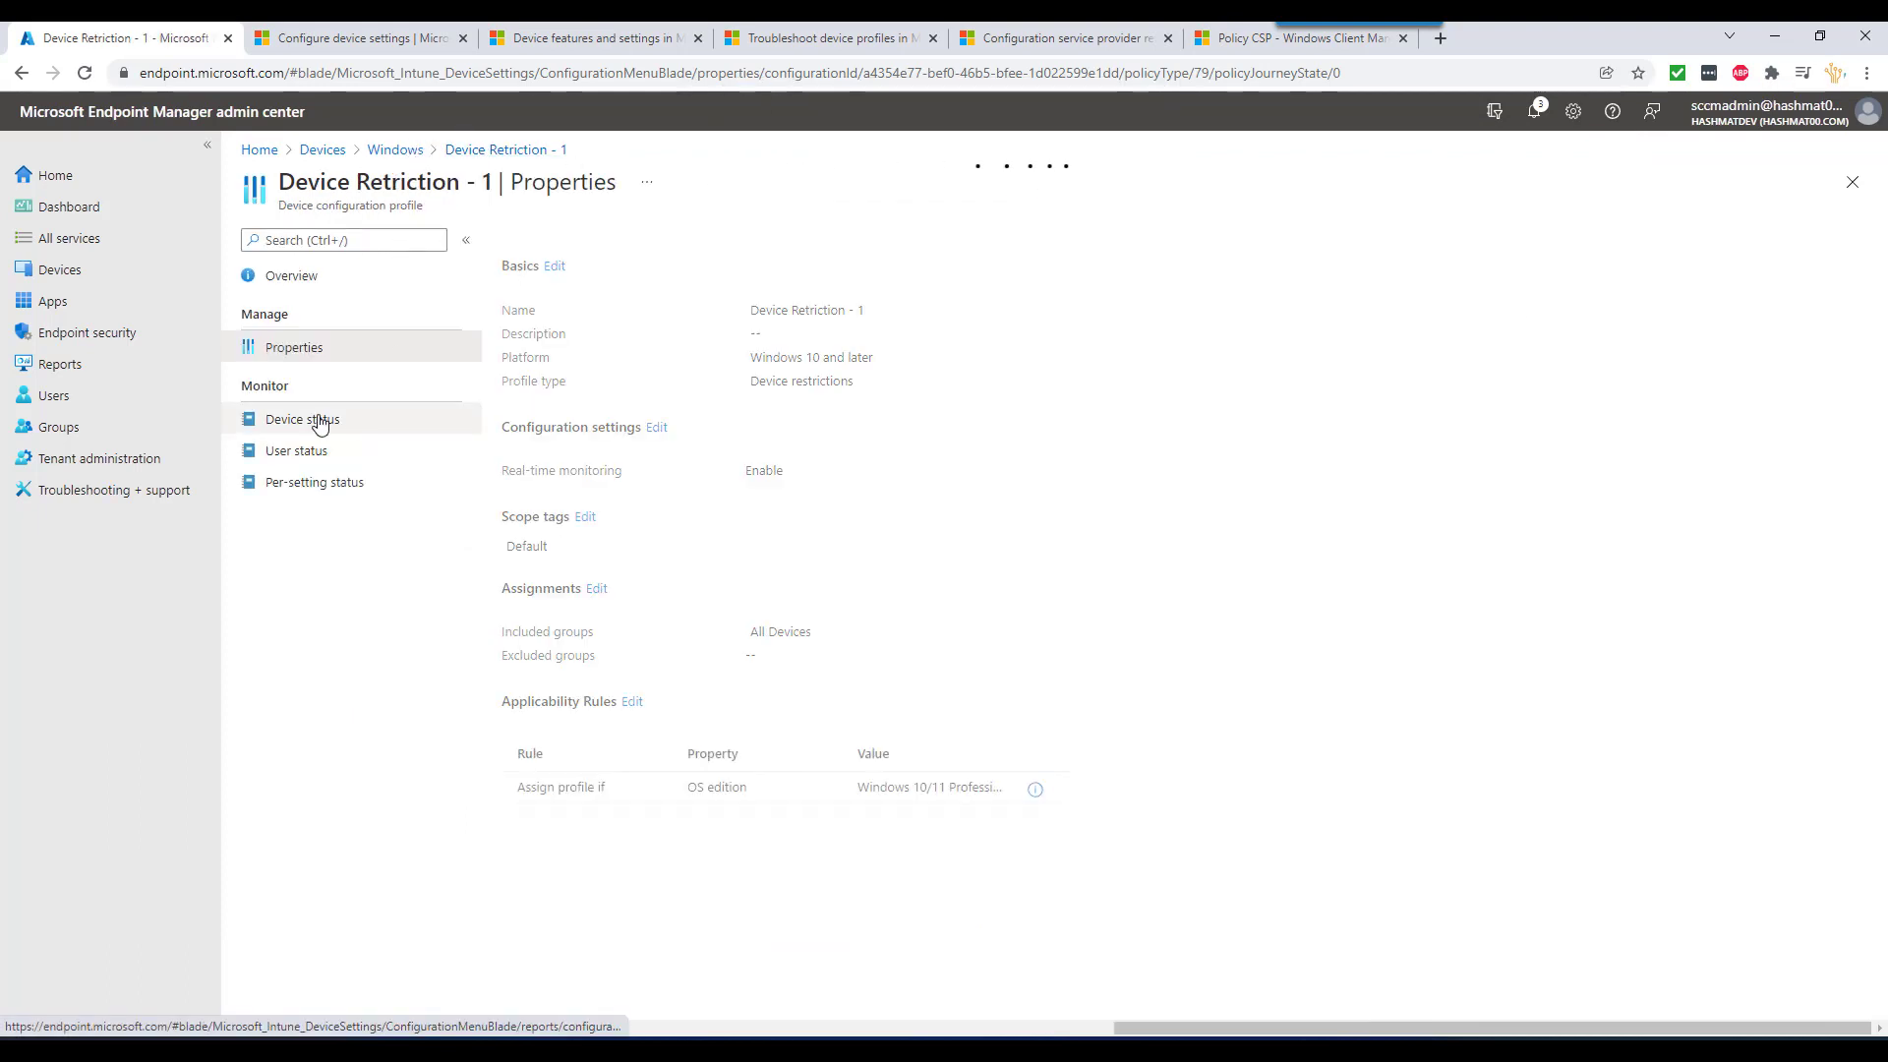
left_click(319, 421)
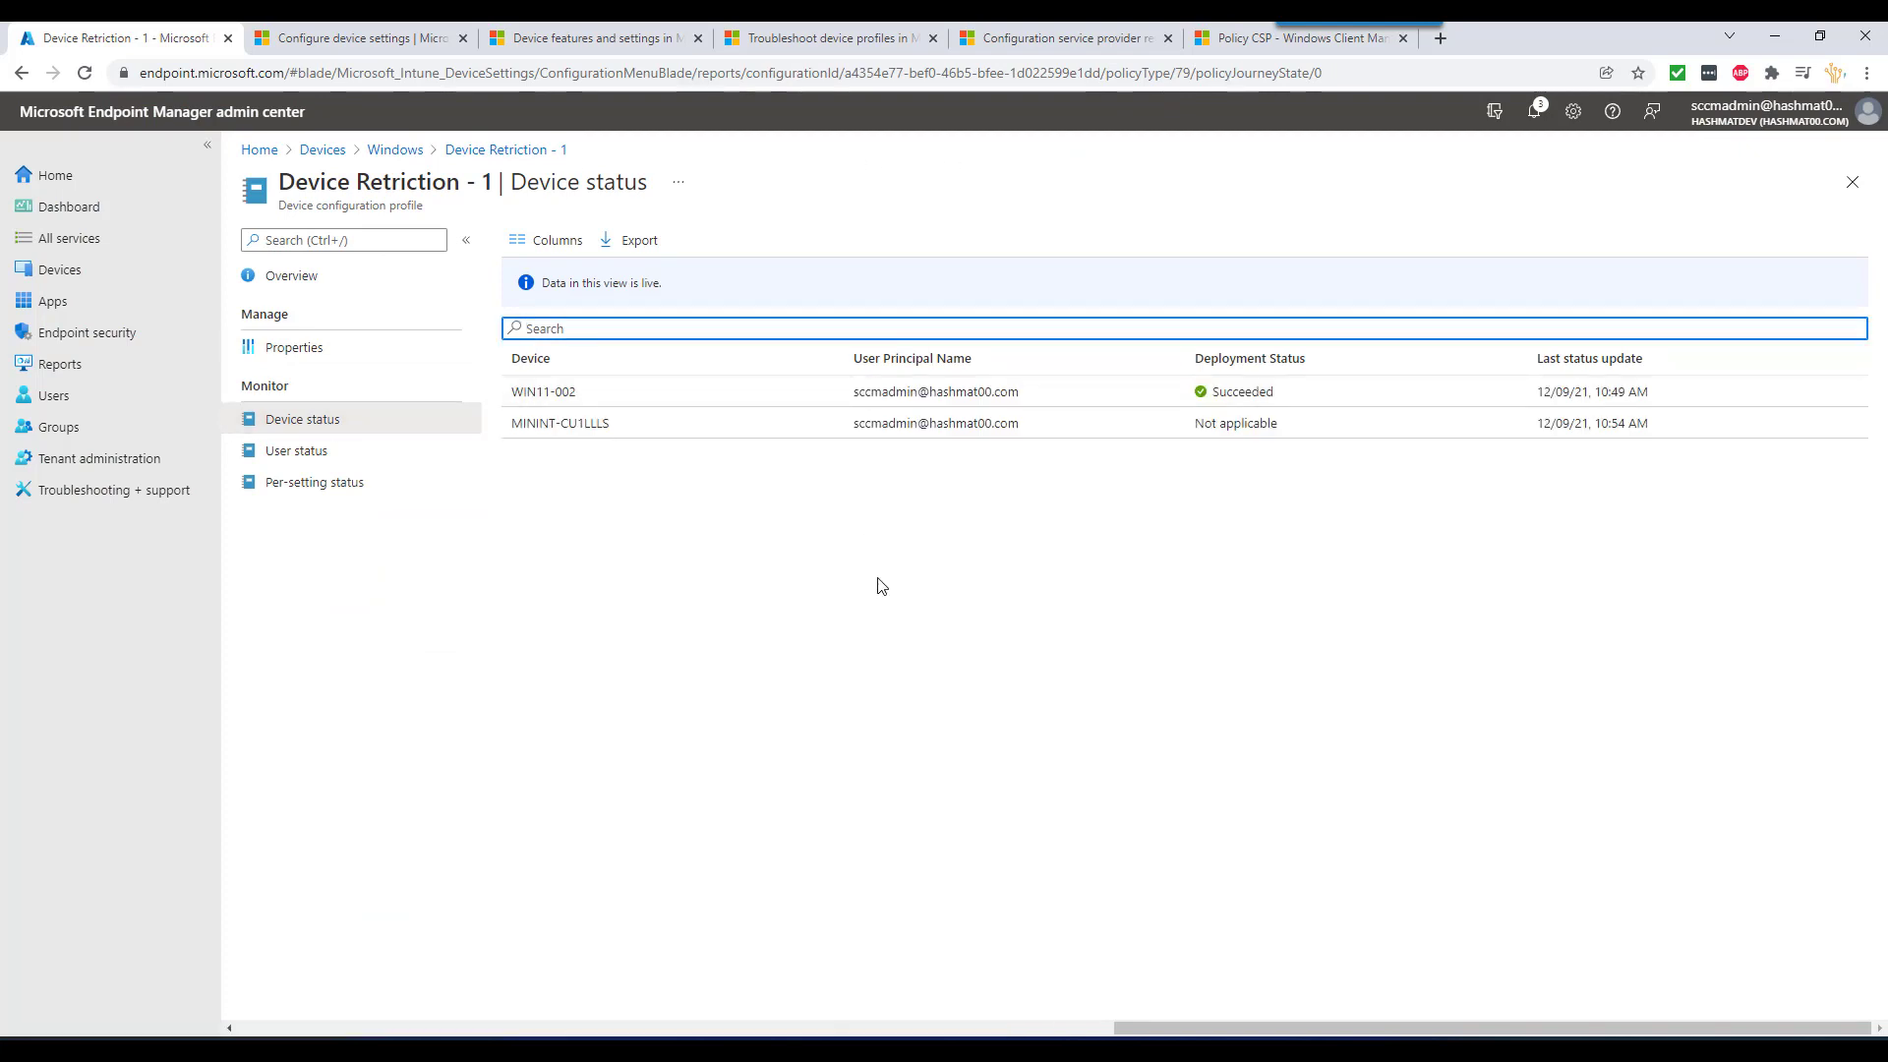
mouse_move(1288, 1050)
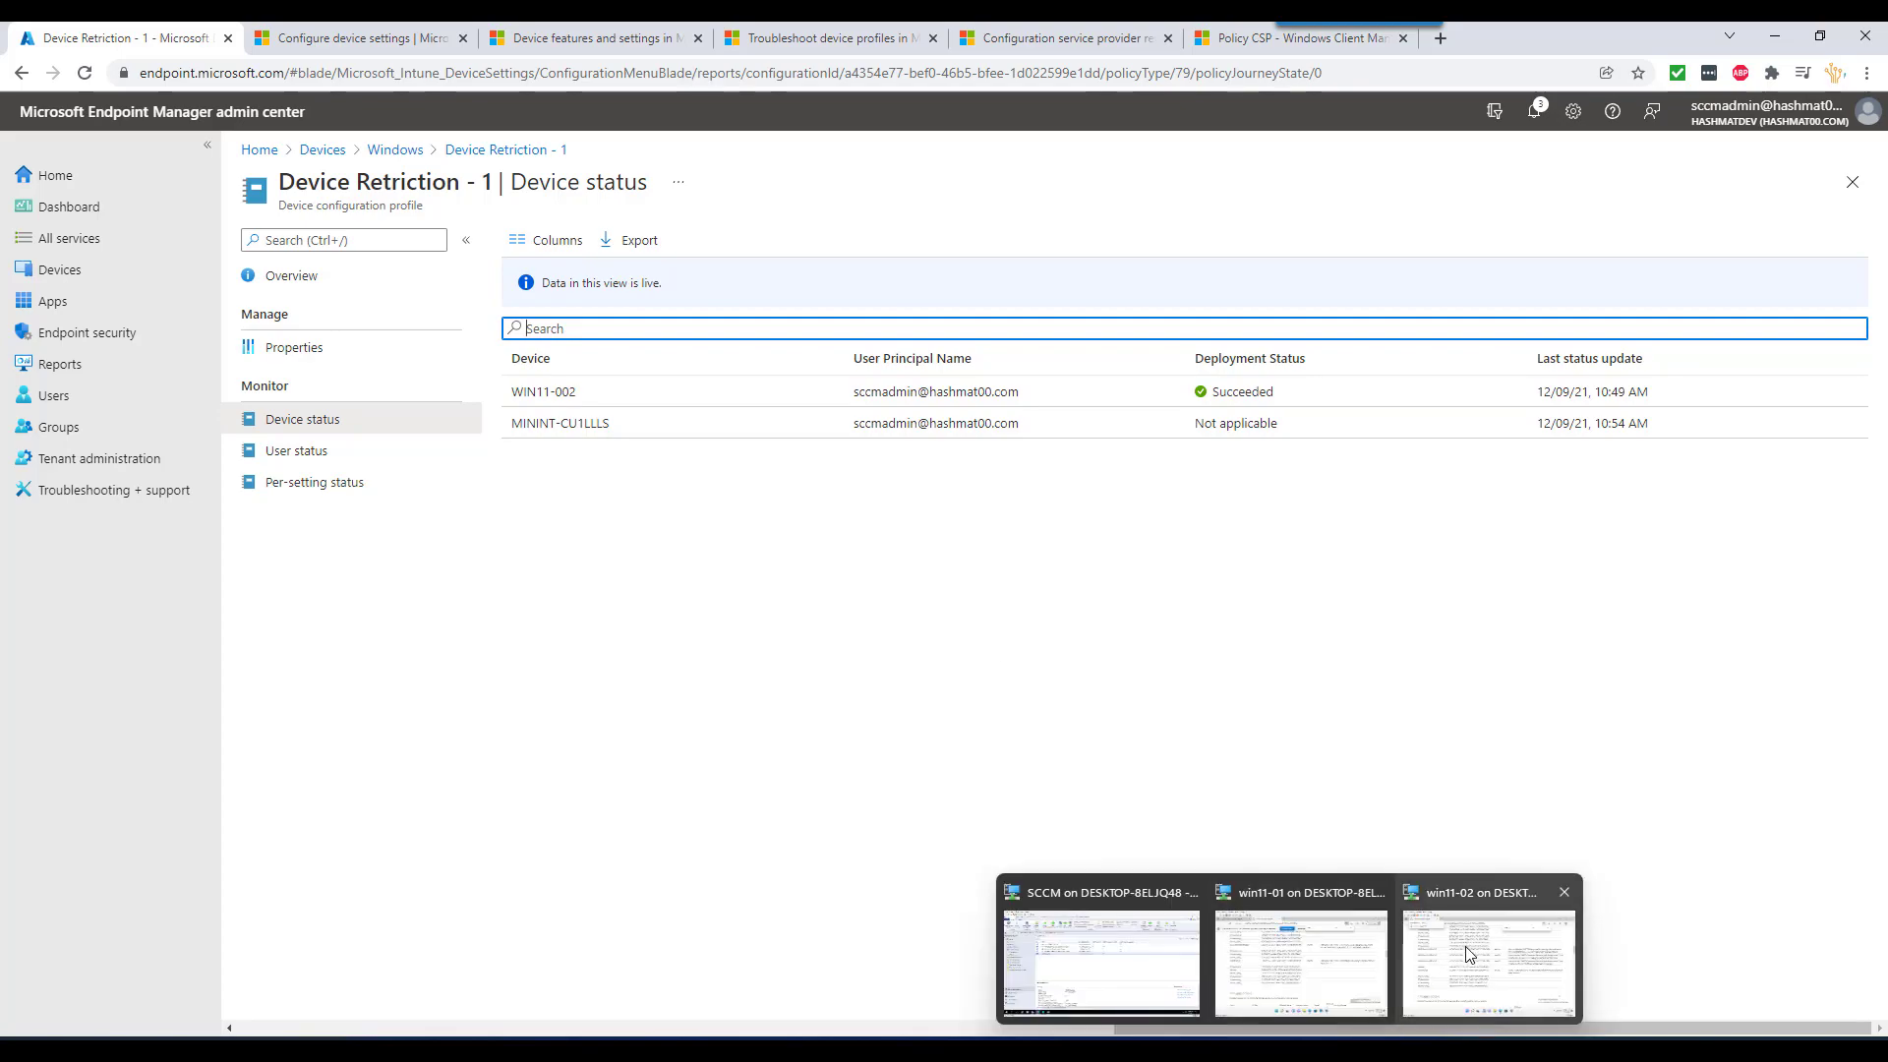
mouse_move(1329, 963)
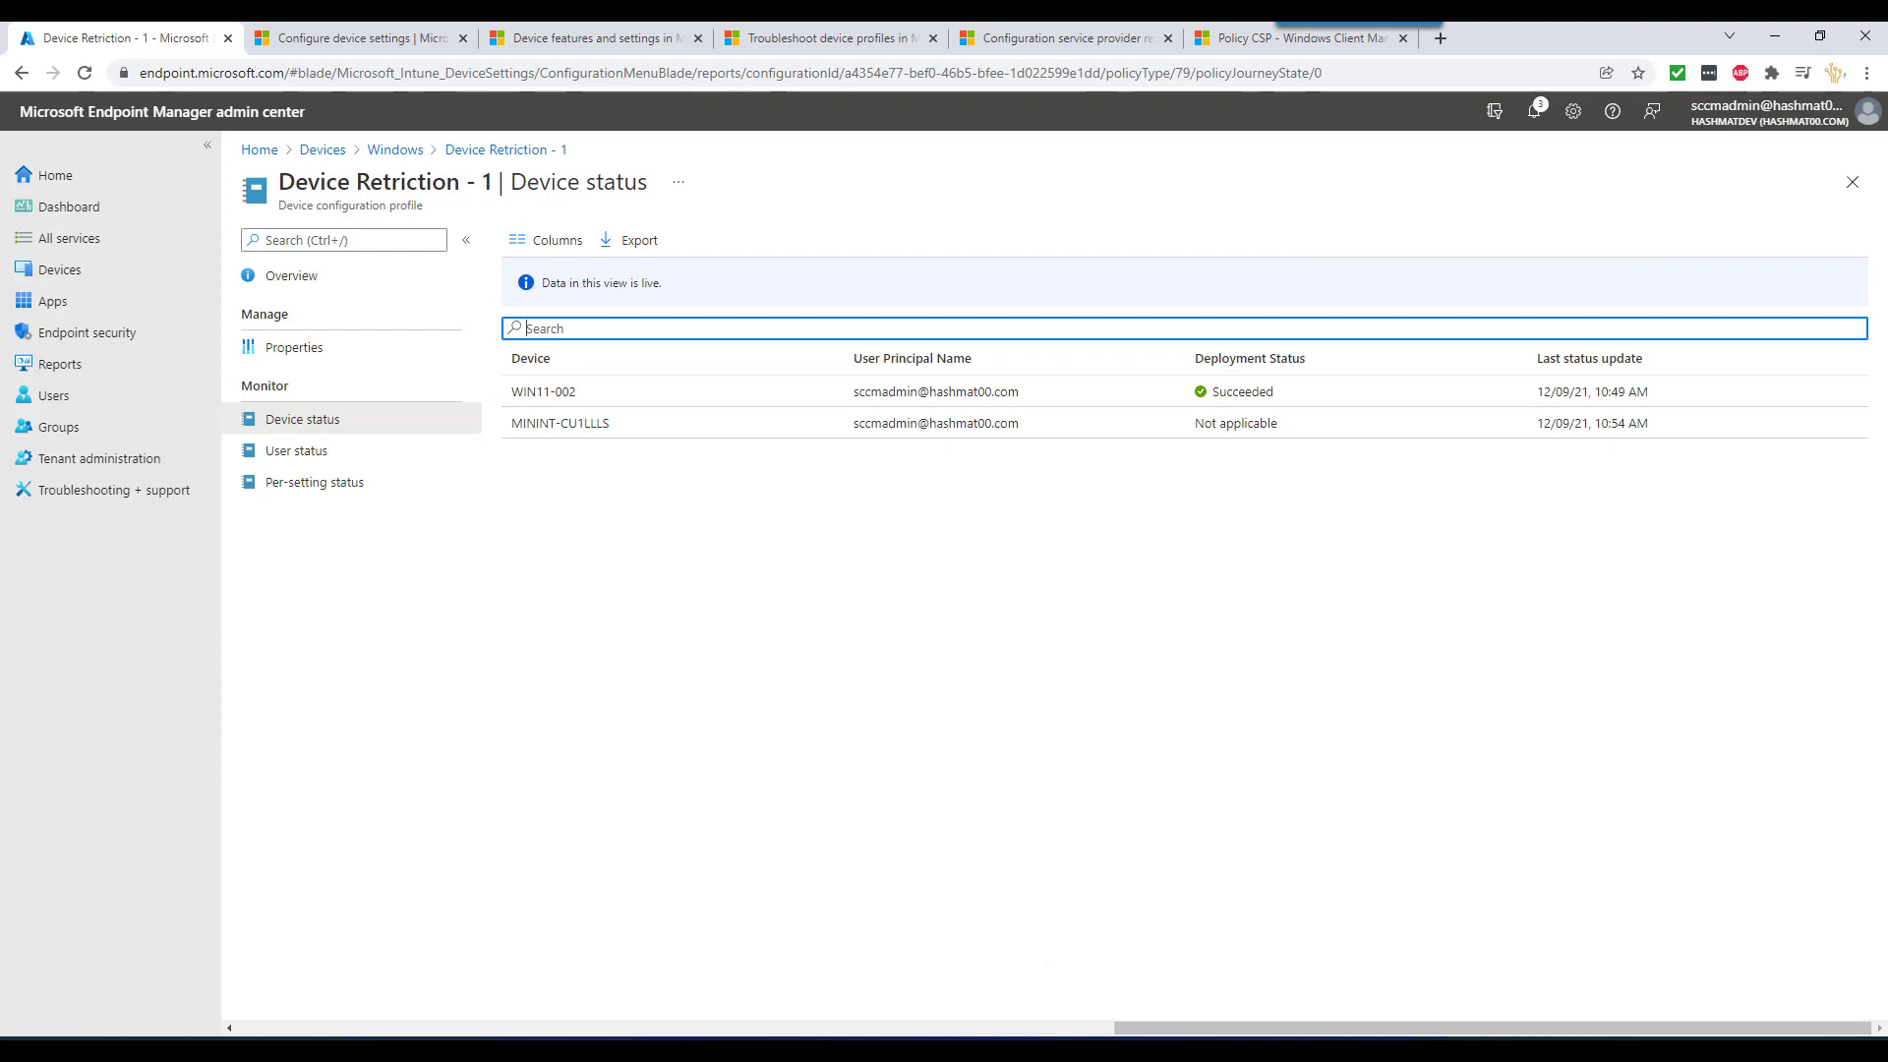
- On the win11-02 VM, close the old diagnostic report and its search
left_click(1489, 949)
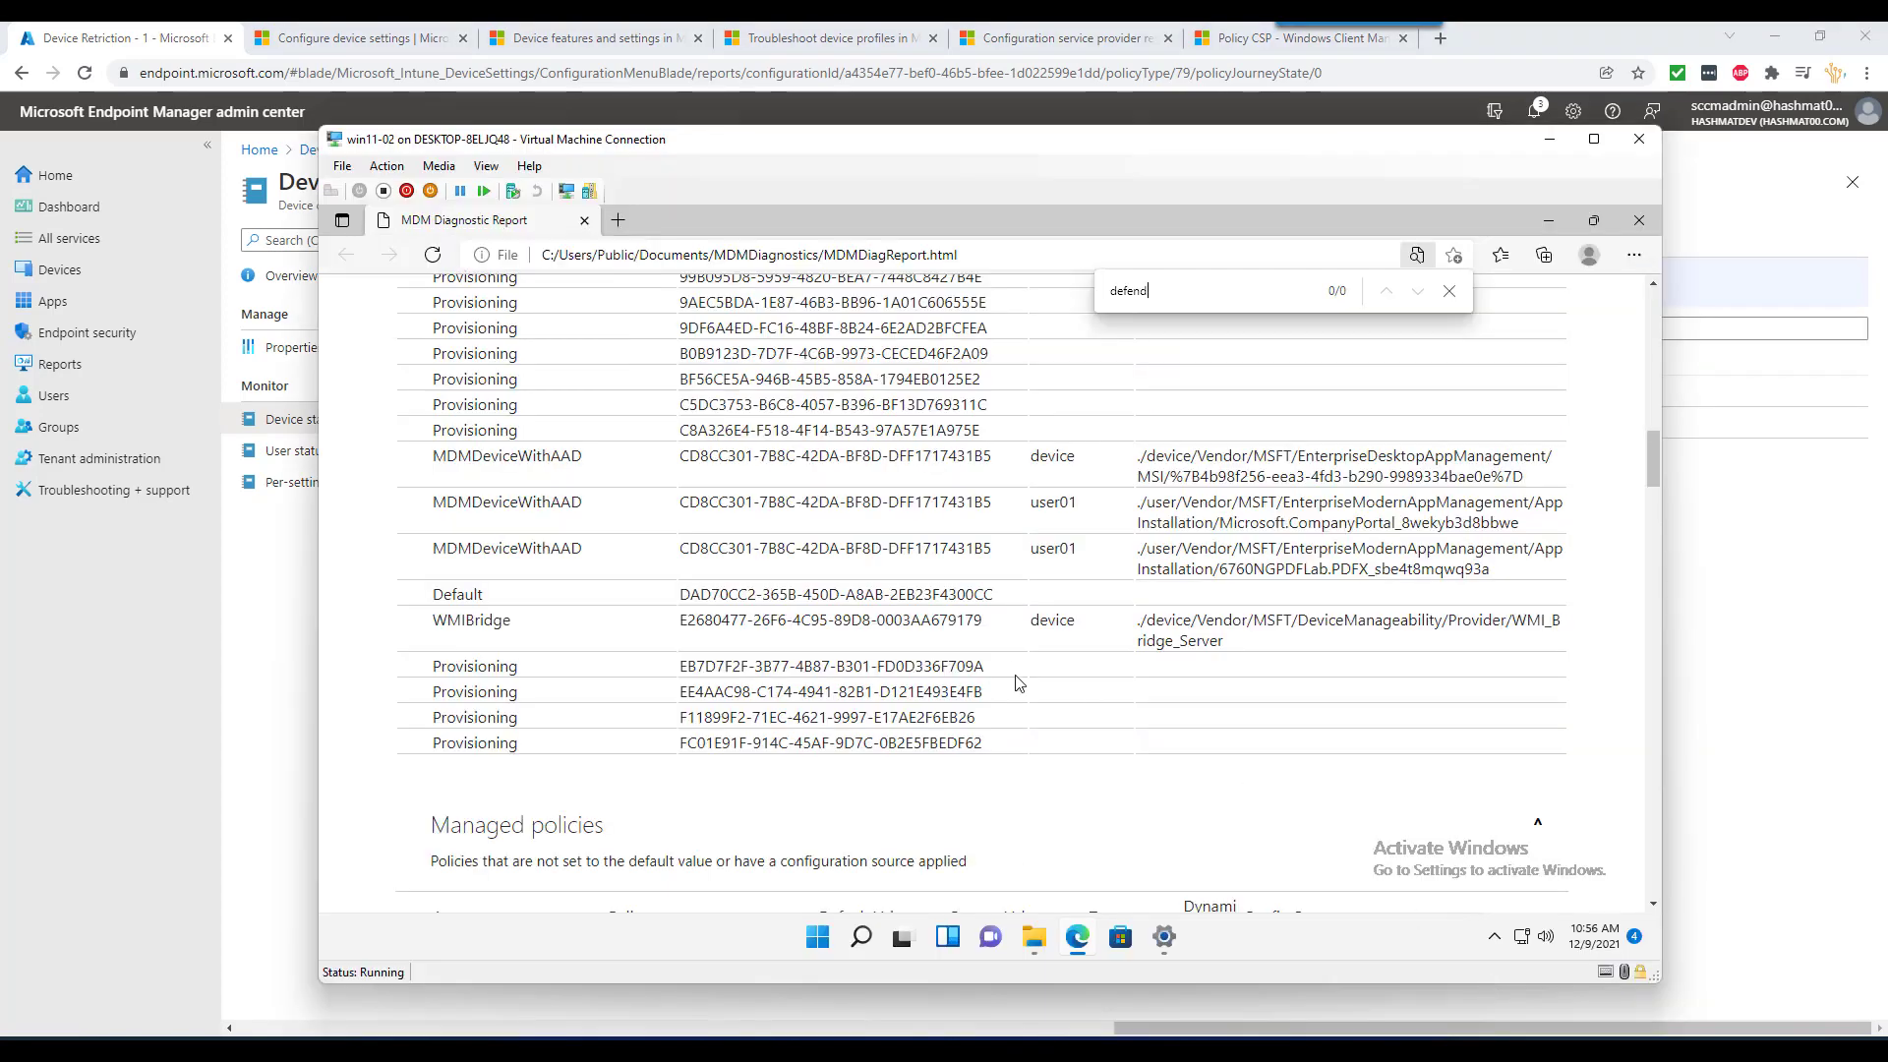
left_click(1448, 290)
left_click(1638, 220)
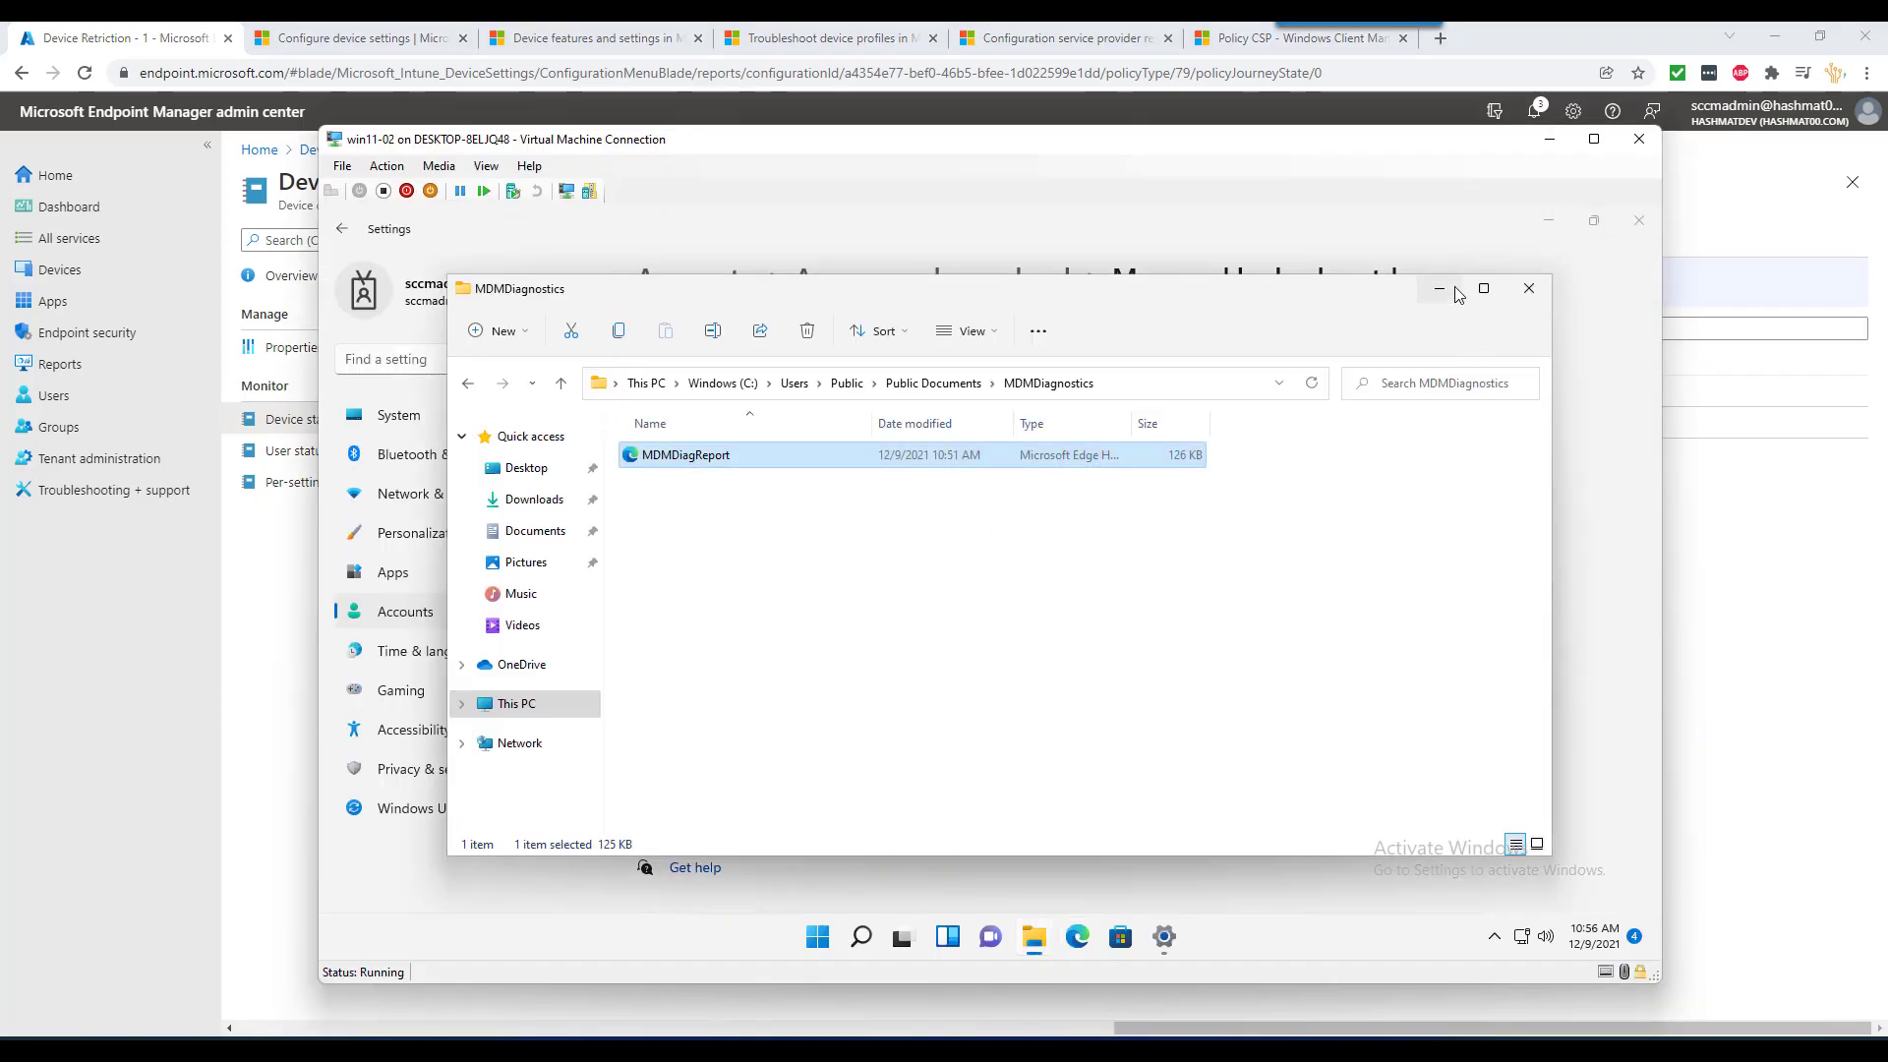
left_click(1441, 291)
- Create and export a new diagnostic report, then open MDMDiagReport from MDMDiagnostics
left_click(702, 805)
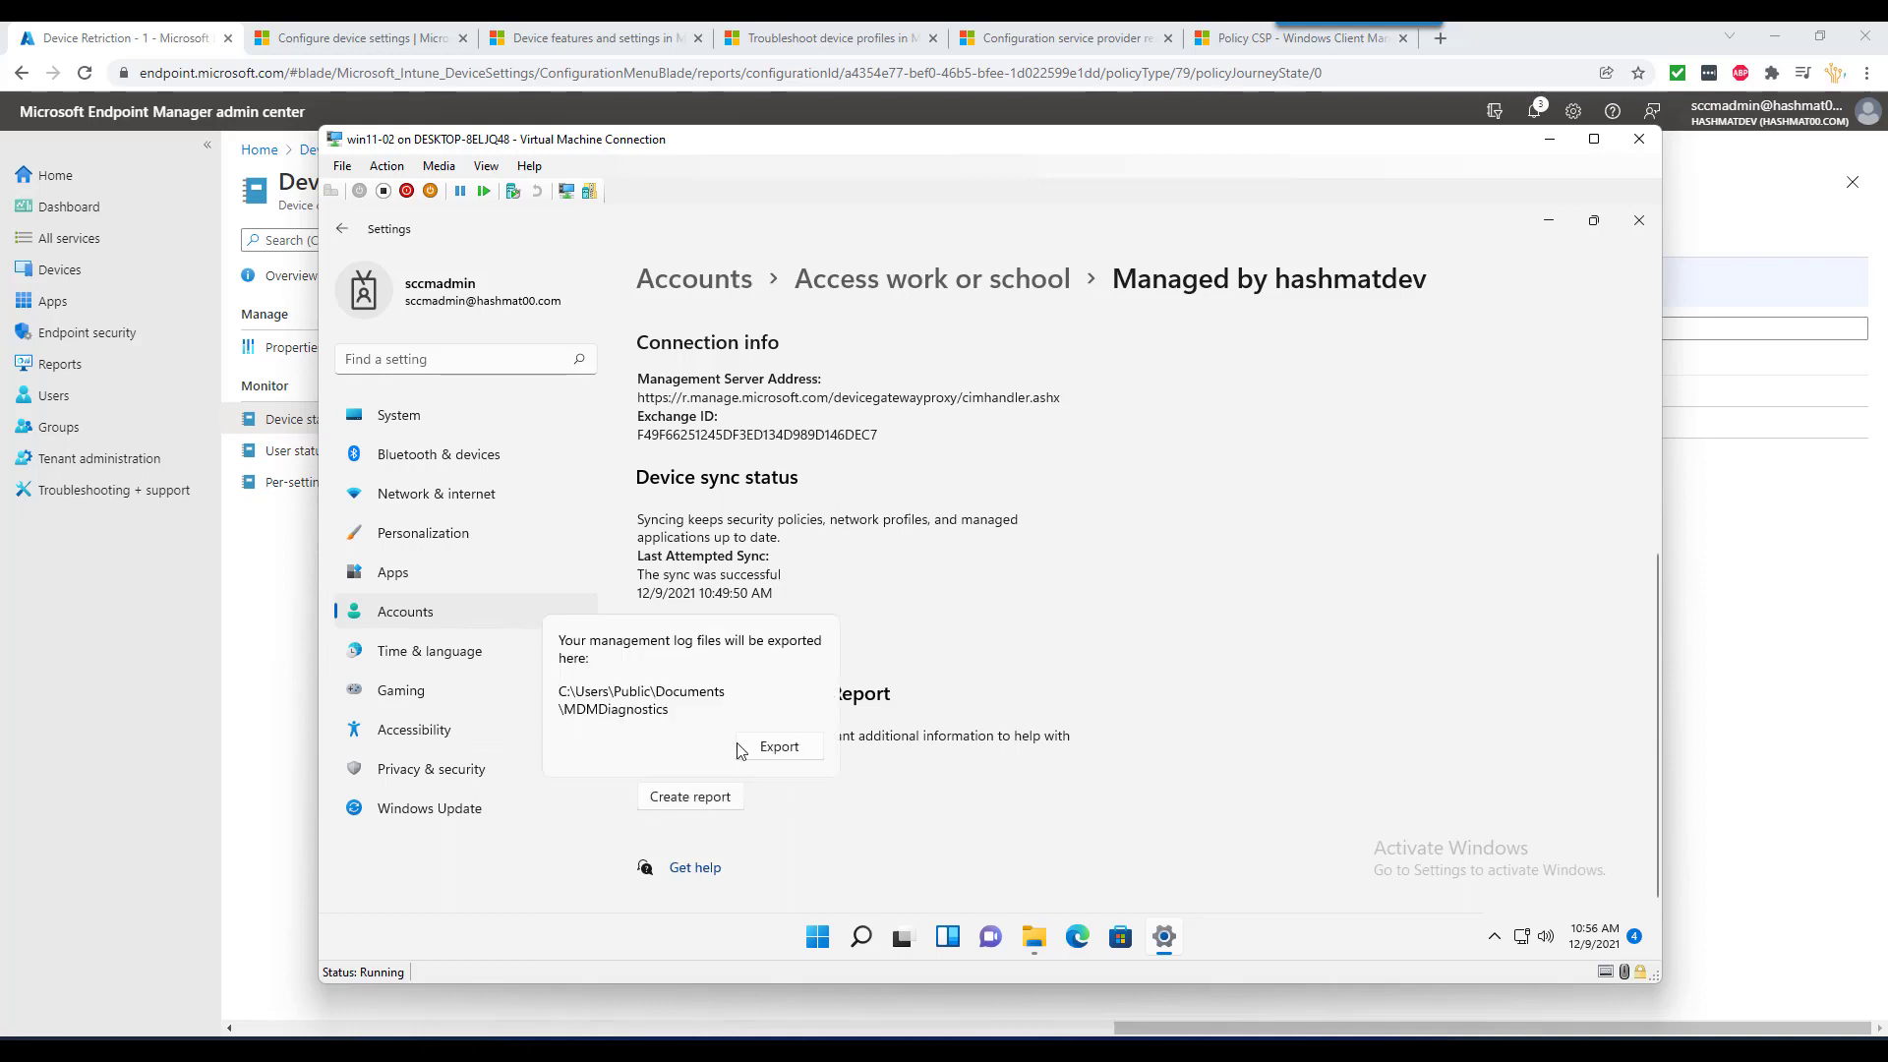
left_click(778, 749)
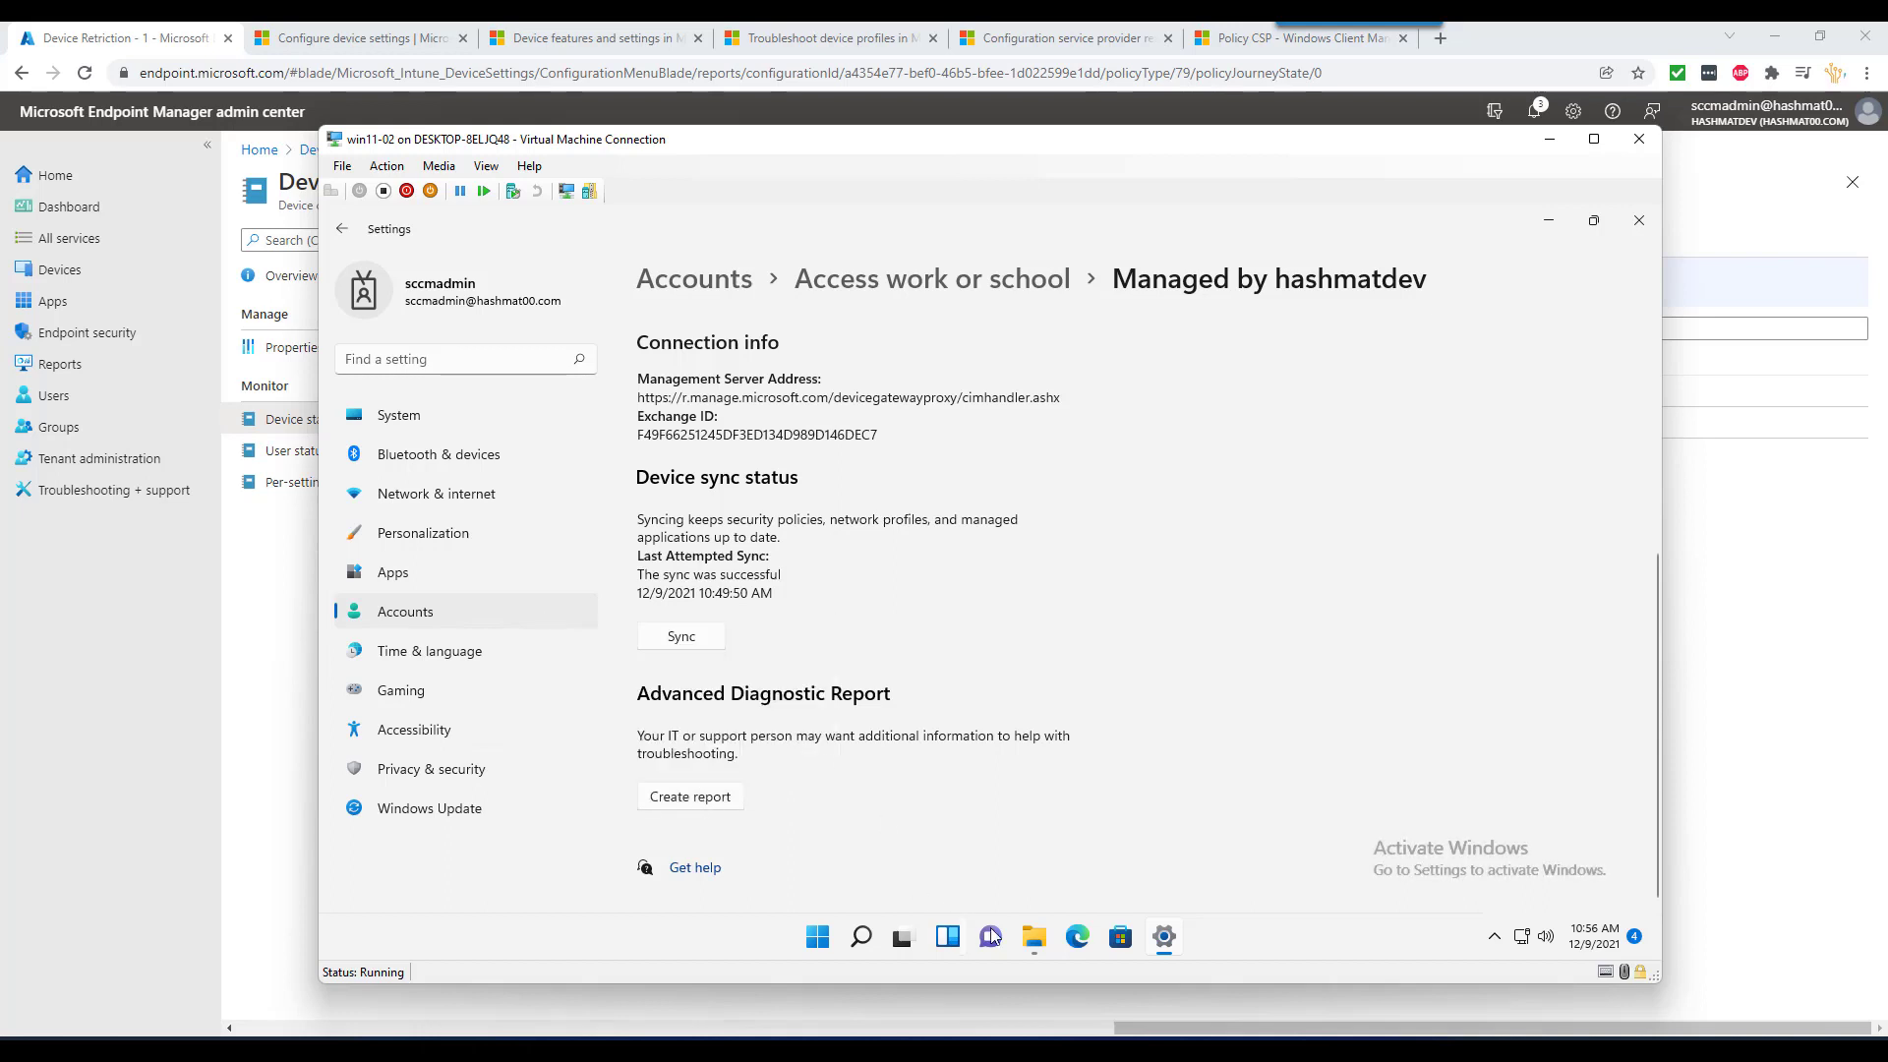
left_click(1046, 945)
left_click(467, 383)
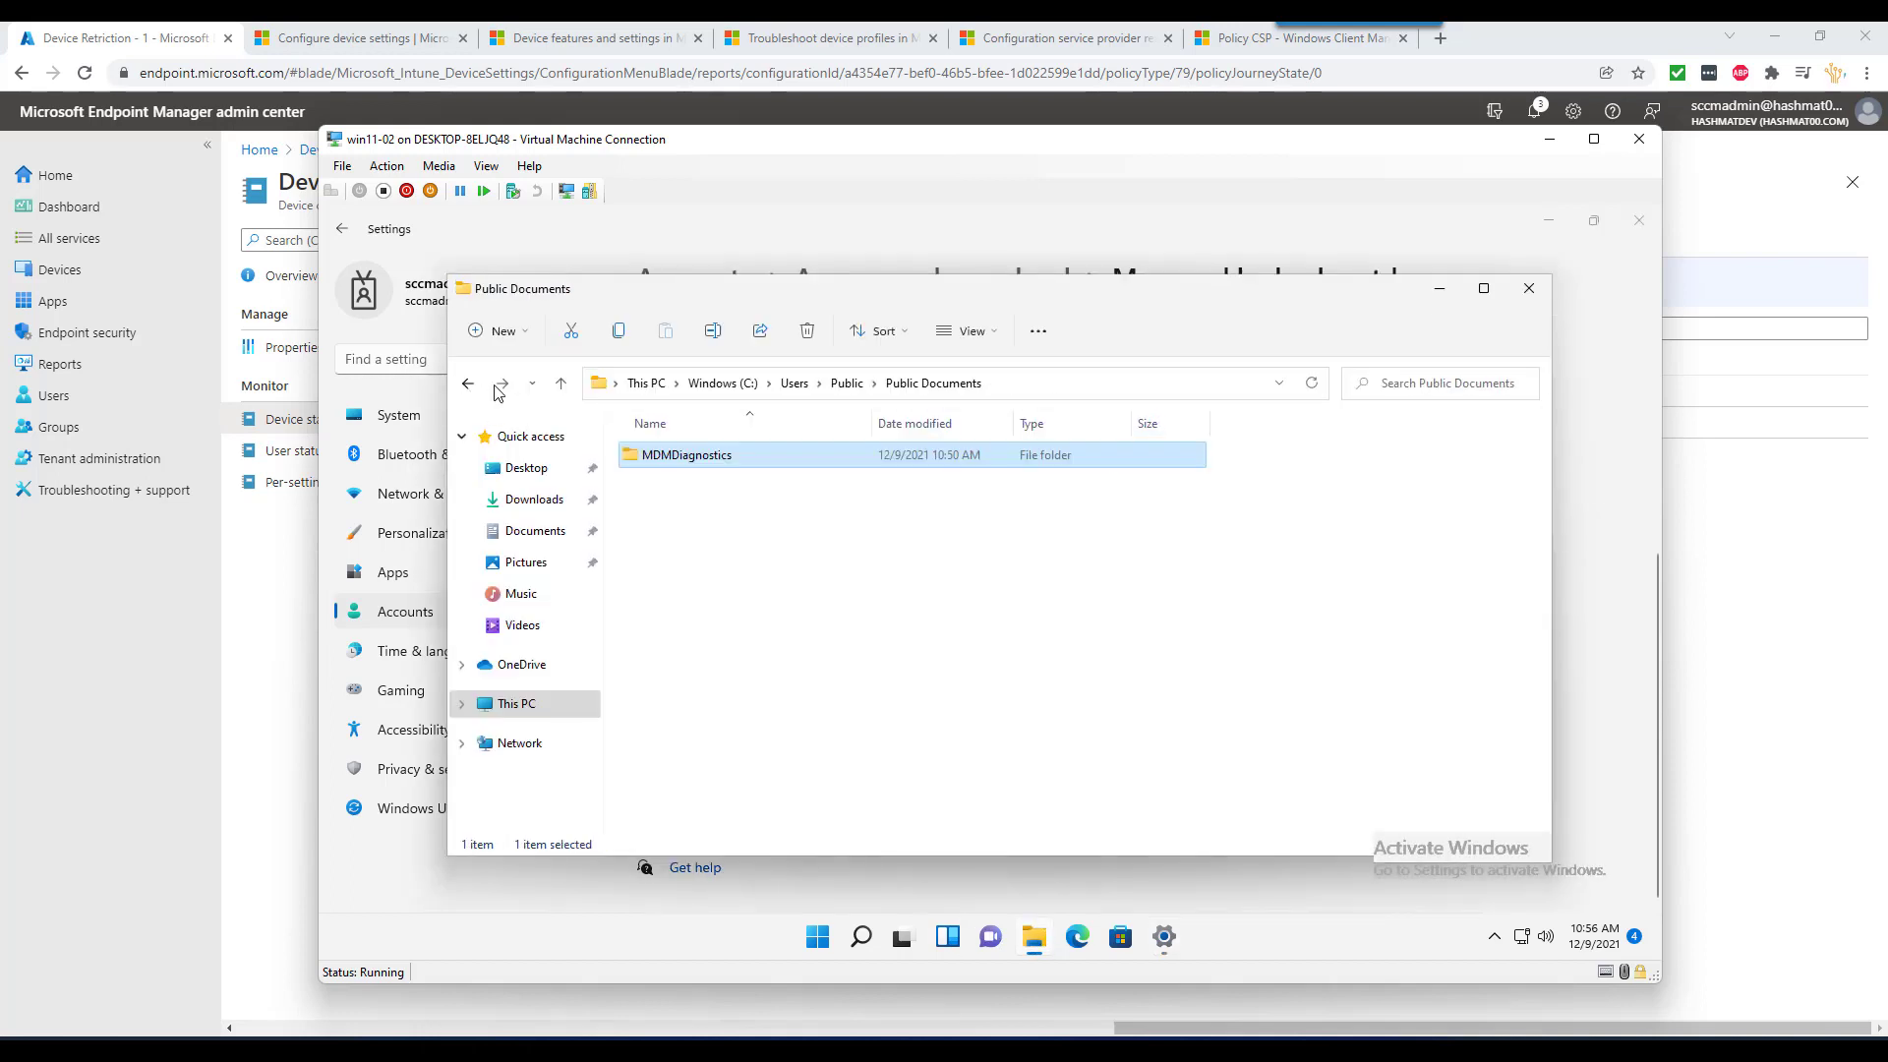
left_click(503, 382)
double_click(703, 460)
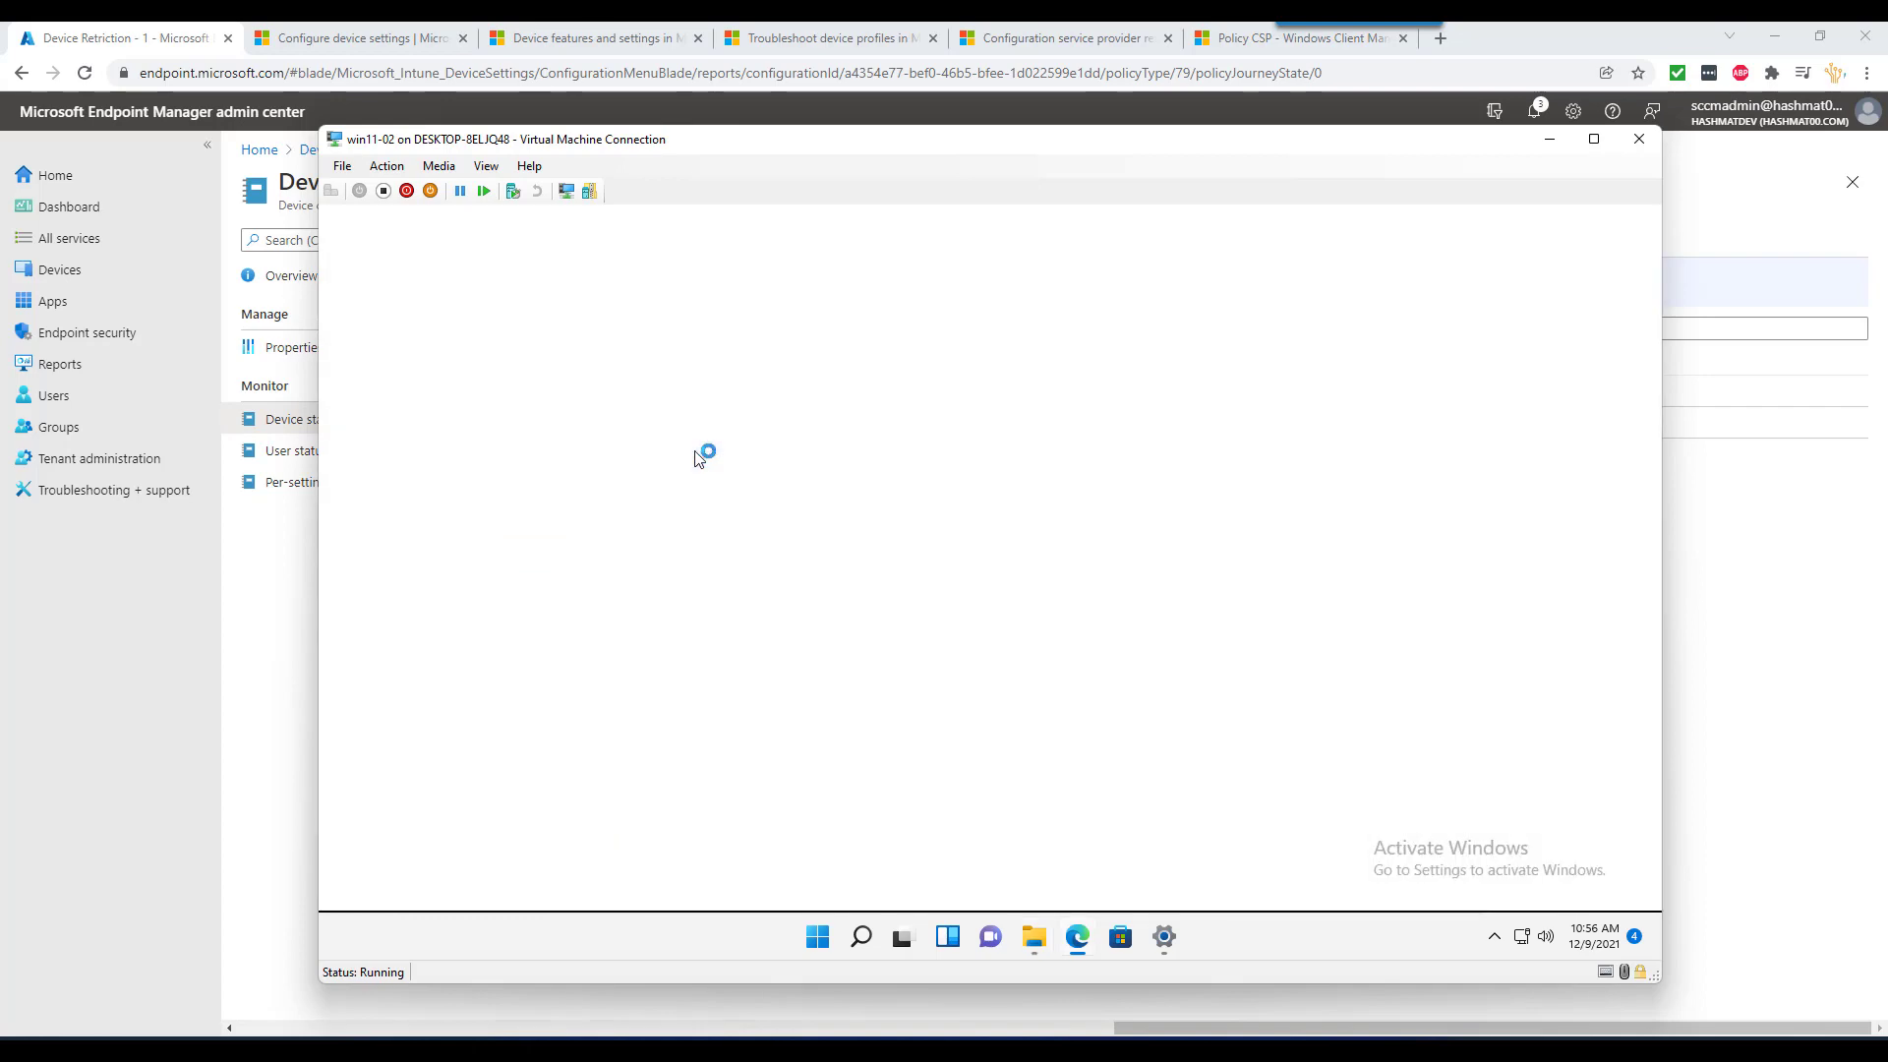
- Search the new report for 'defe' and select the Defender policy entry
key("ctrl+f")
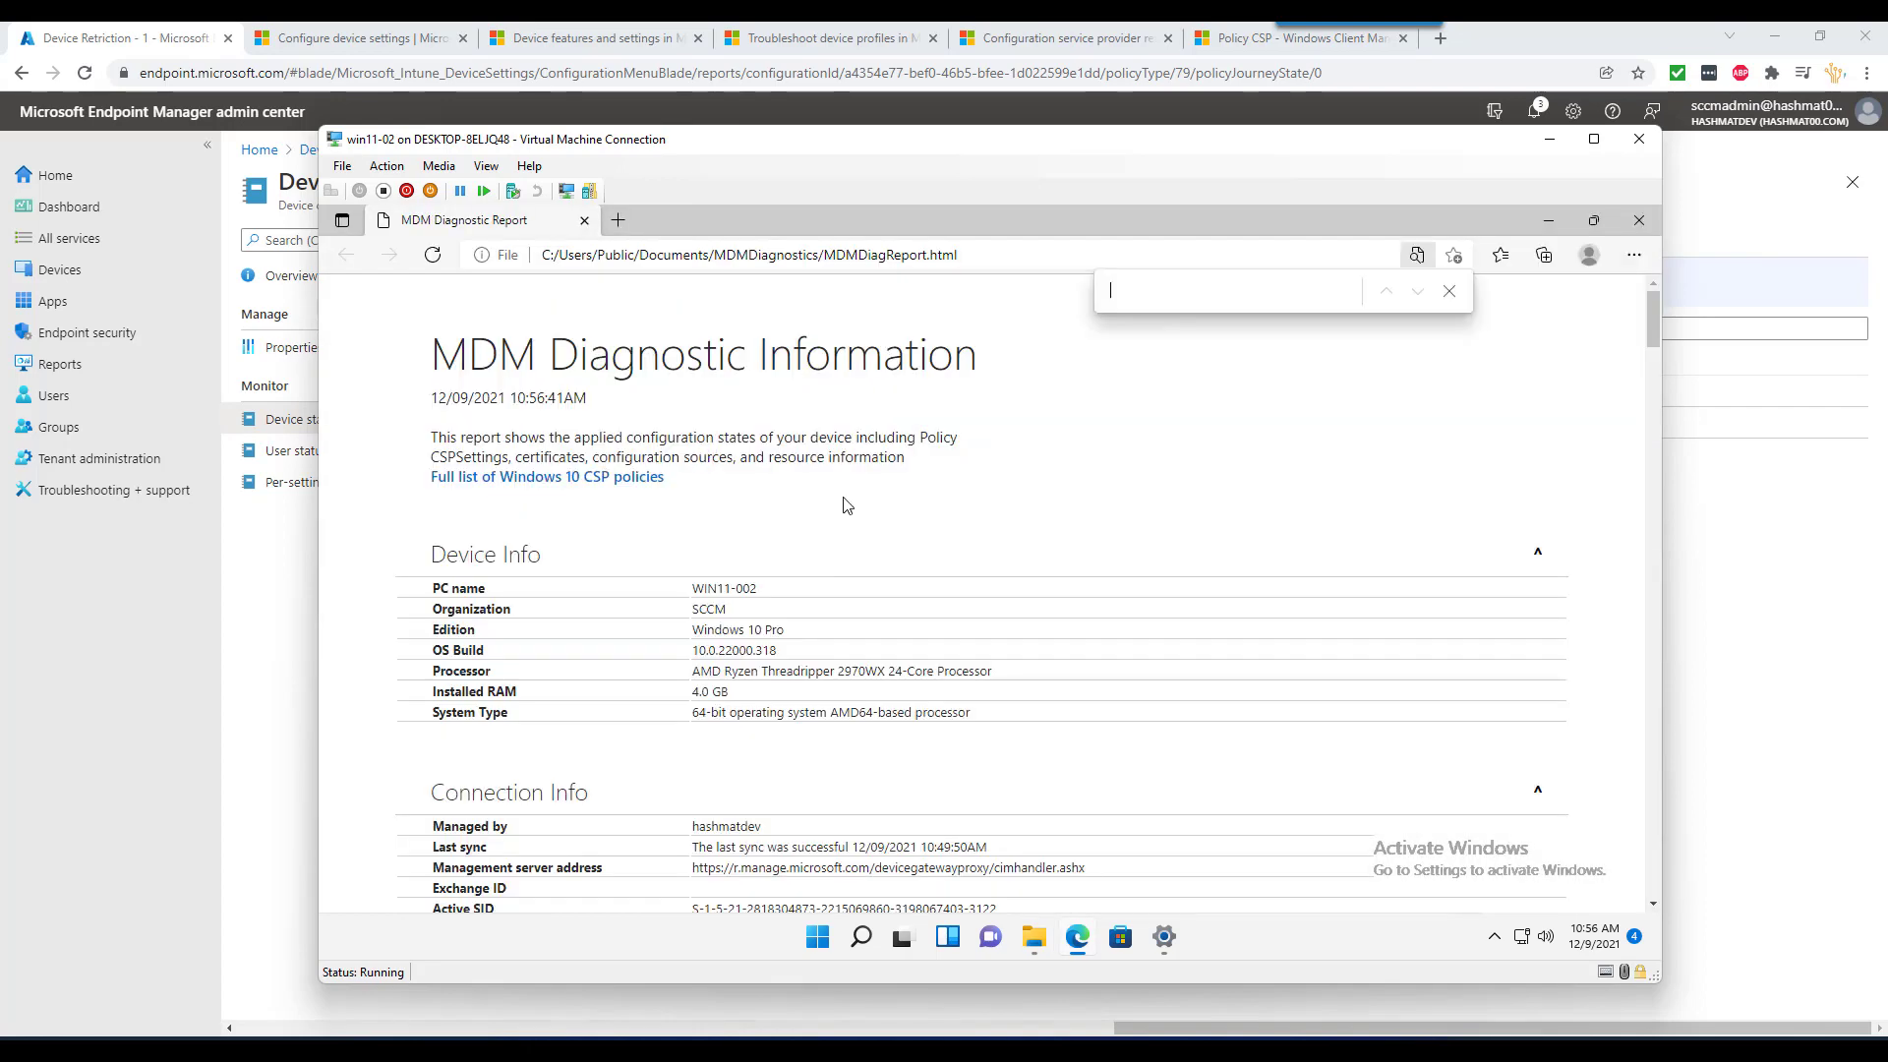
type("defe")
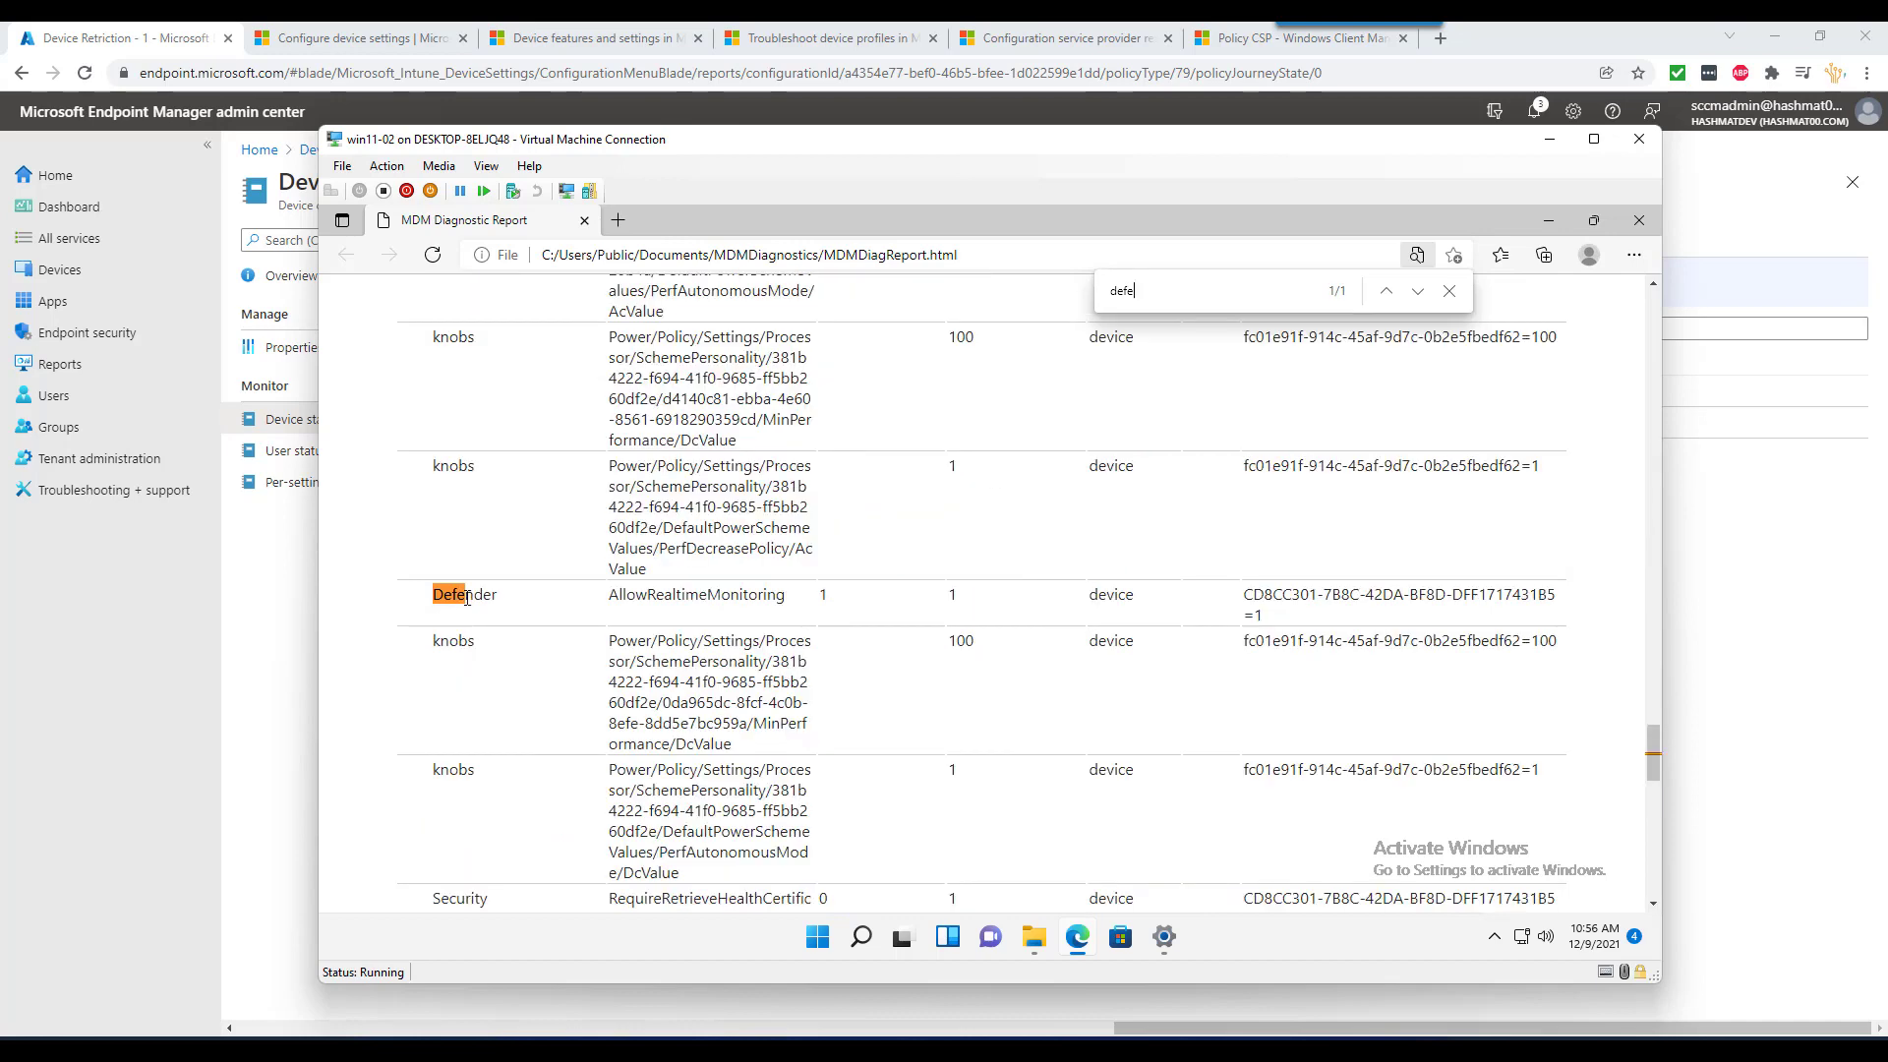
left_click_drag(444, 597, 497, 597)
left_click(1449, 295)
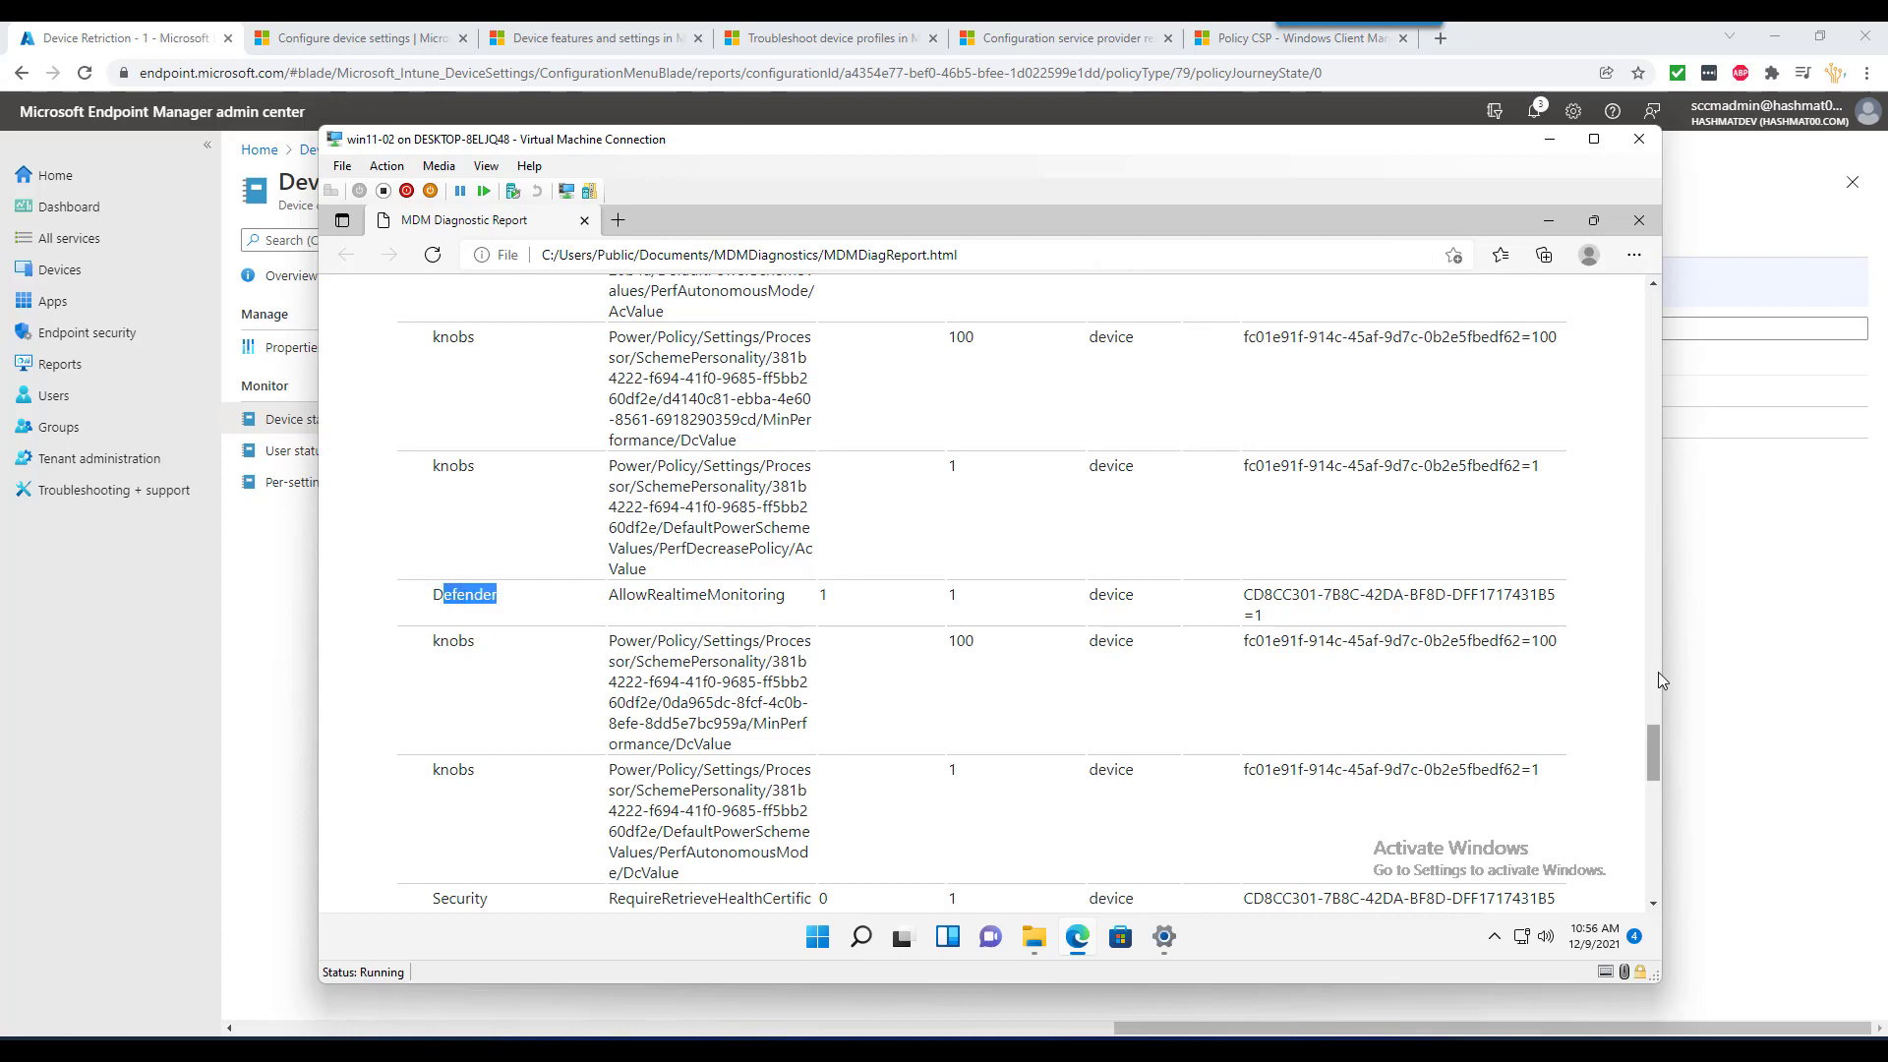
- Scroll through the report to confirm Defender AllowRealtimeMonitoring has current value 1
left_click_drag(1653, 747, 1645, 300)
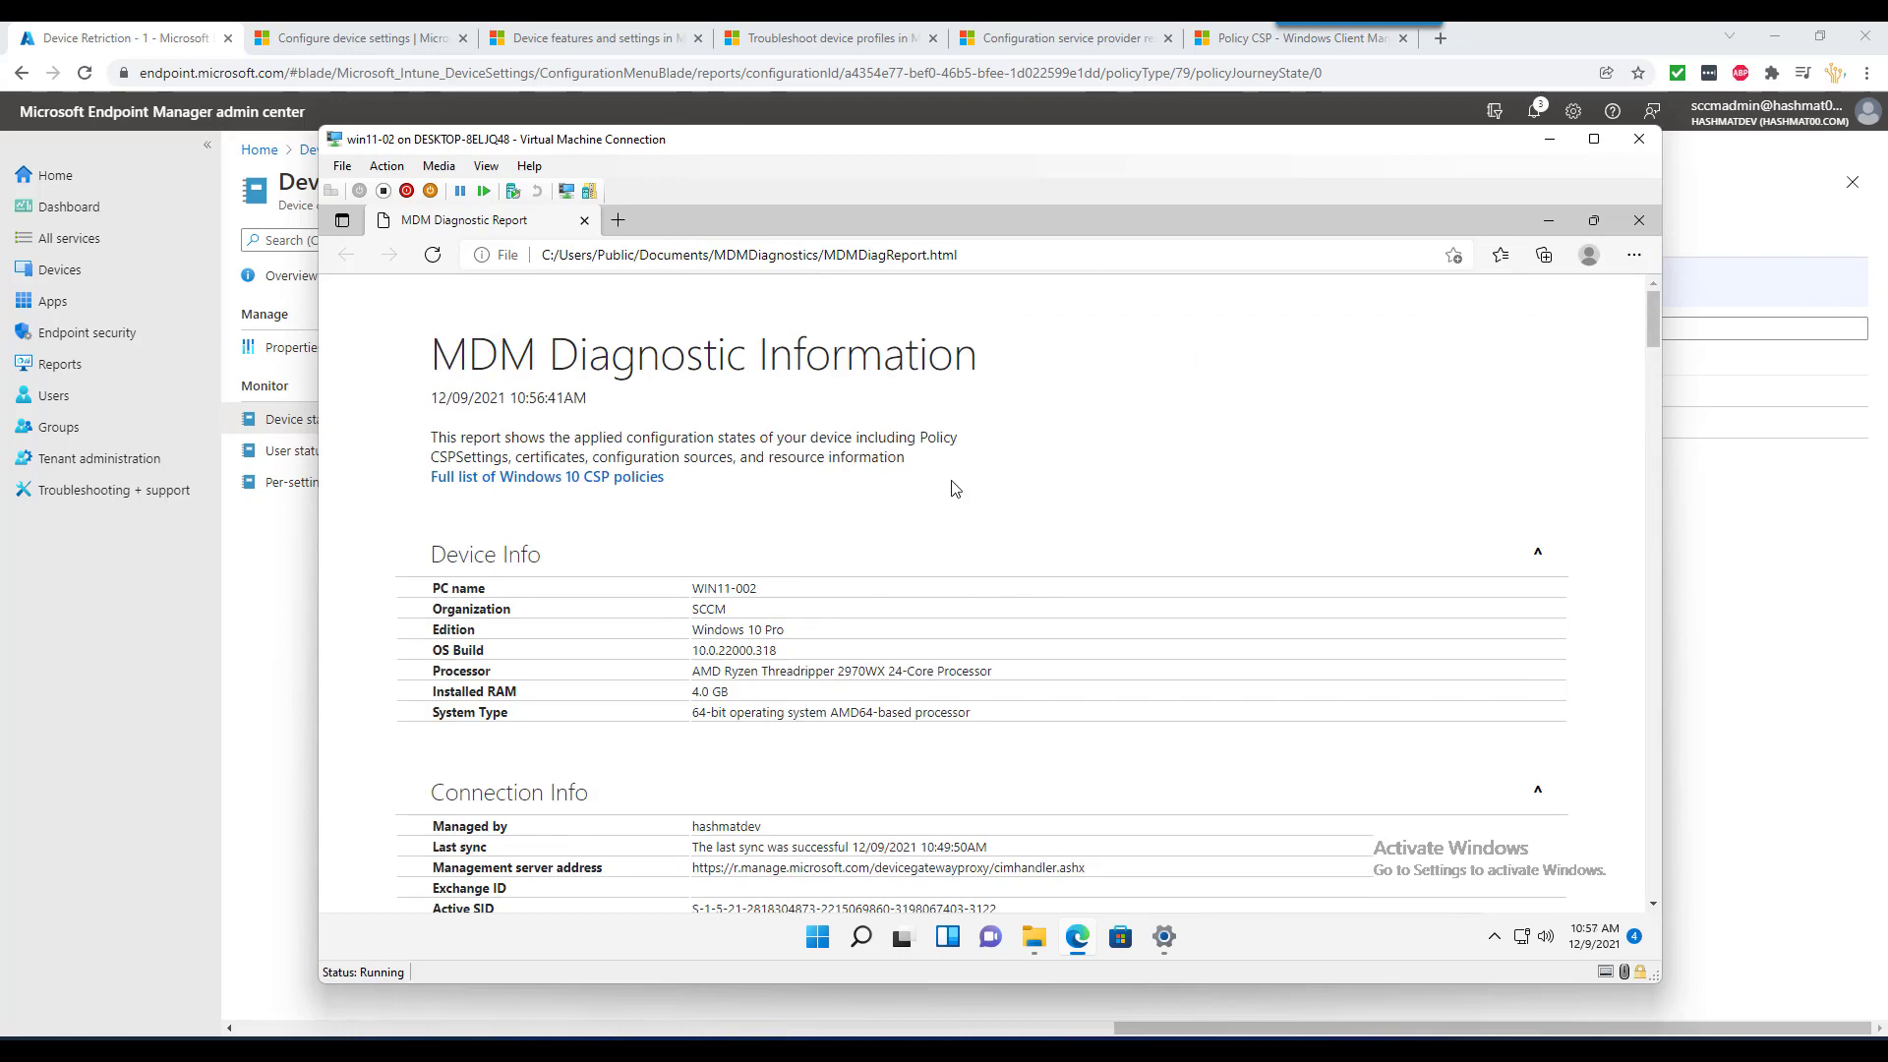
scroll(952, 488, "down", 1)
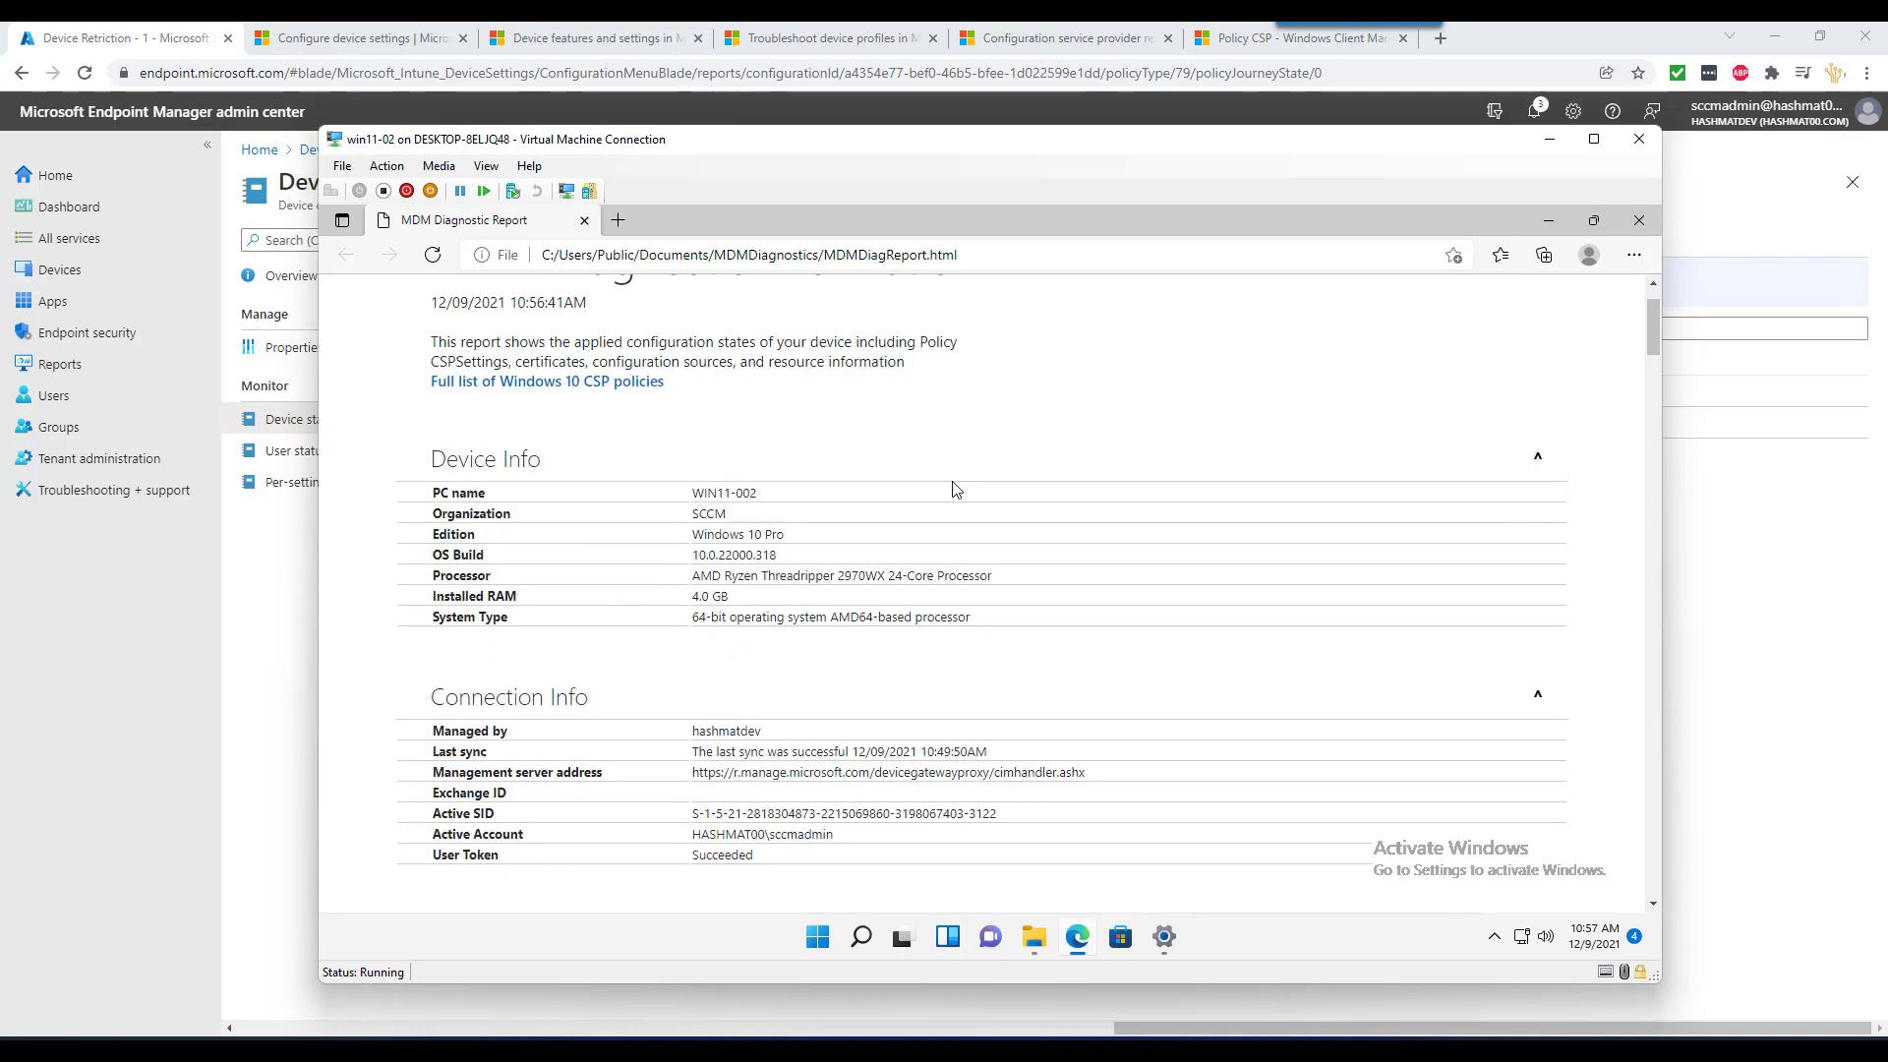
scroll(952, 488, "down", 2)
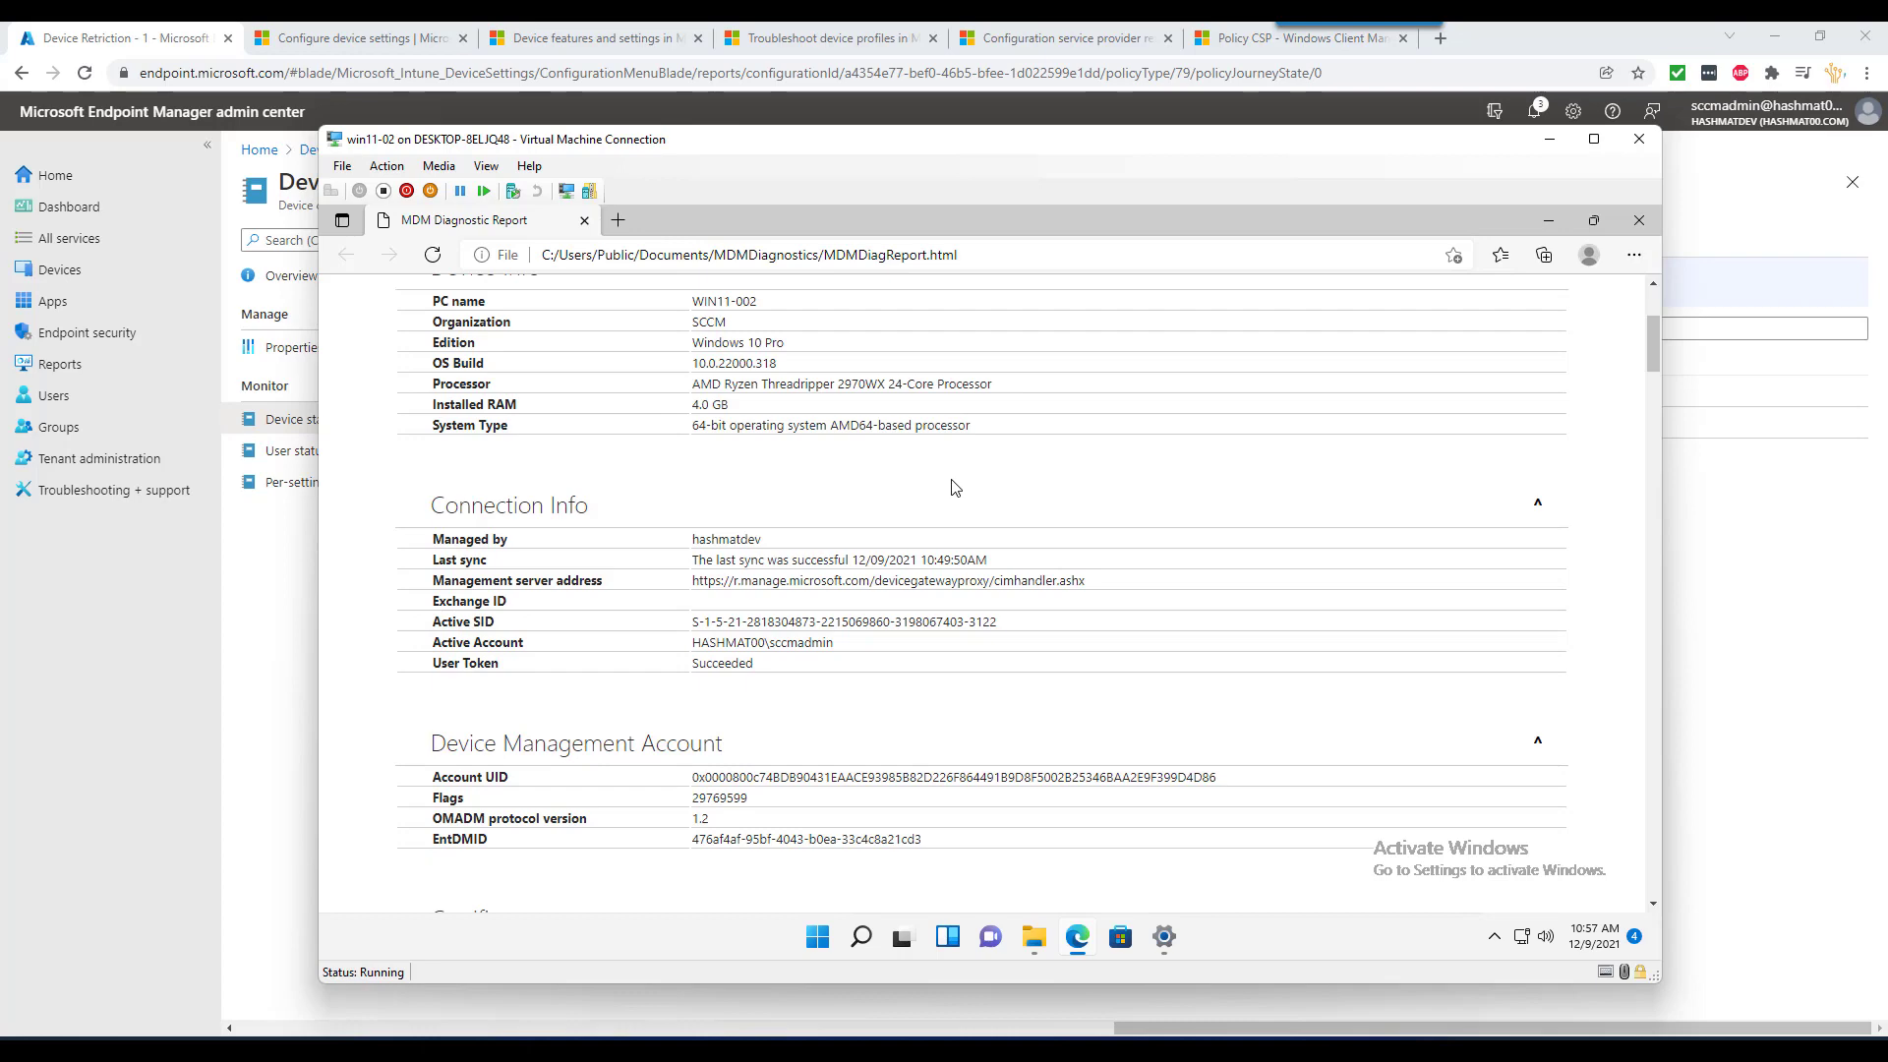
scroll(951, 489, "down", 4)
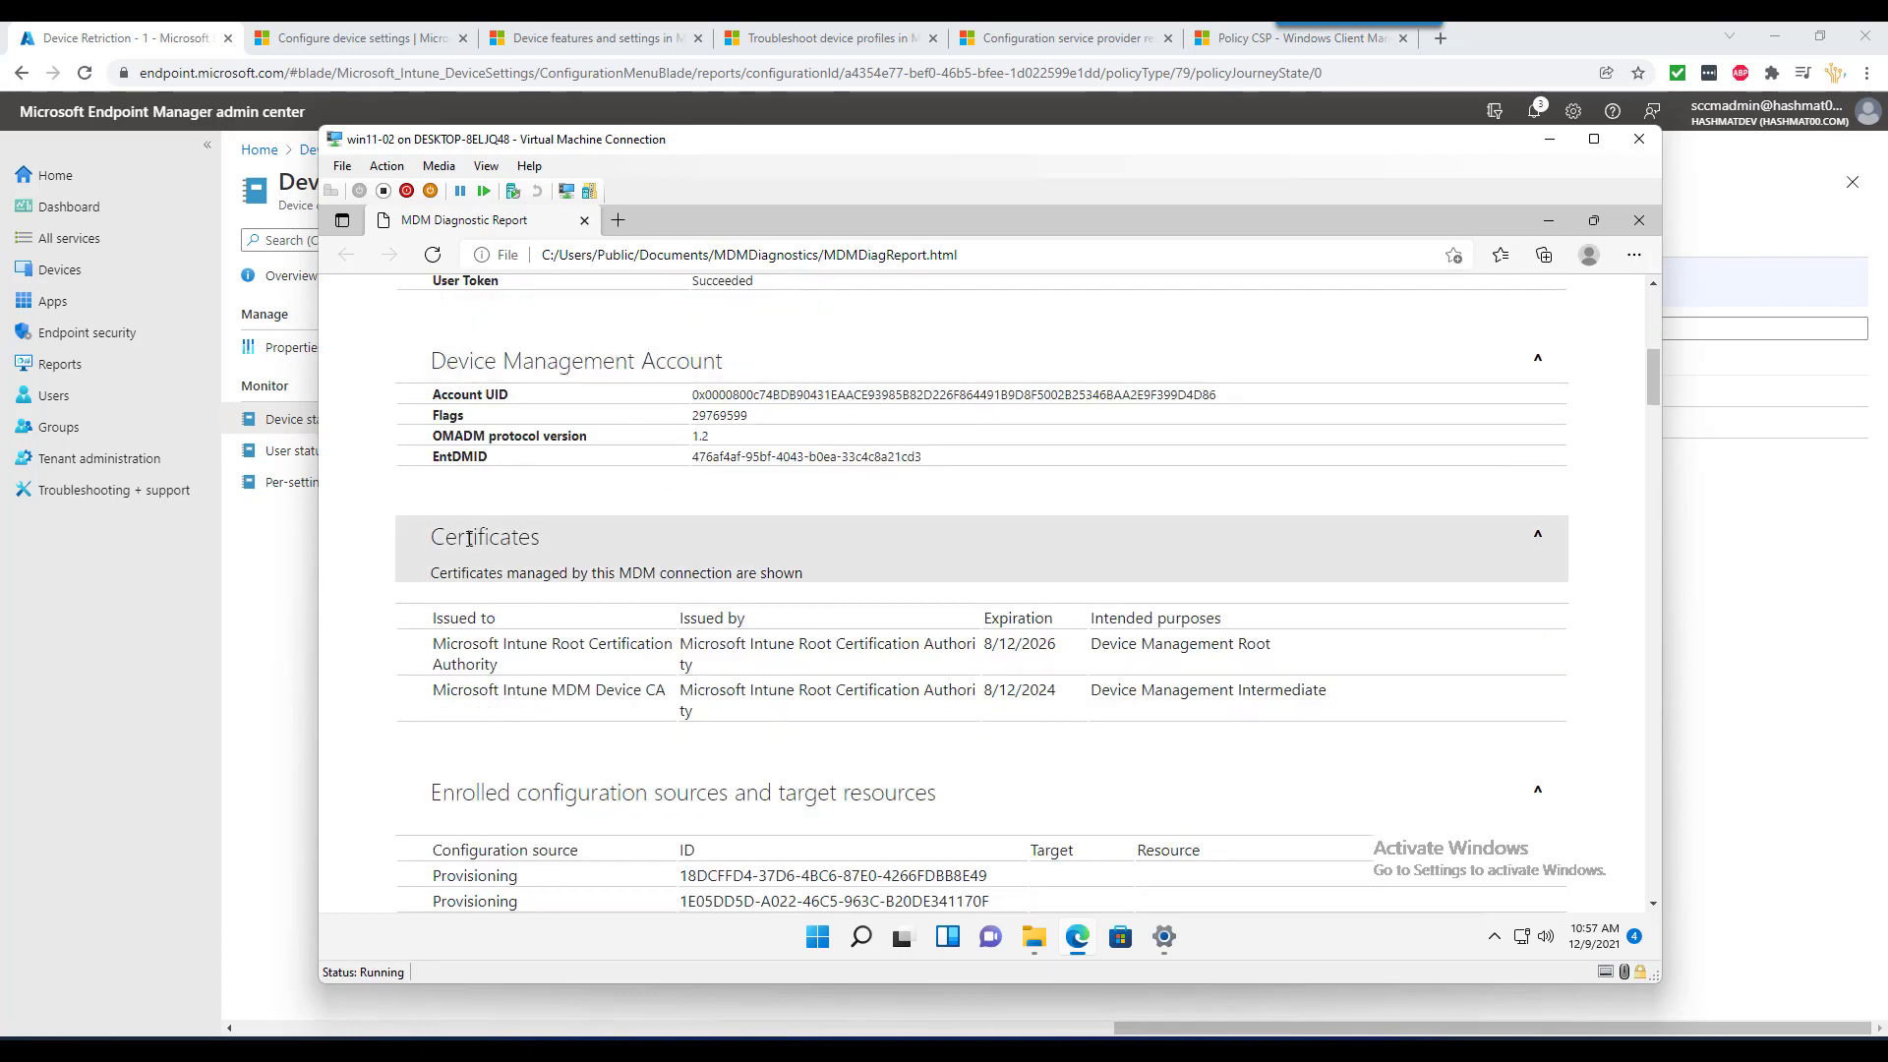
scroll(630, 619, "down", 2)
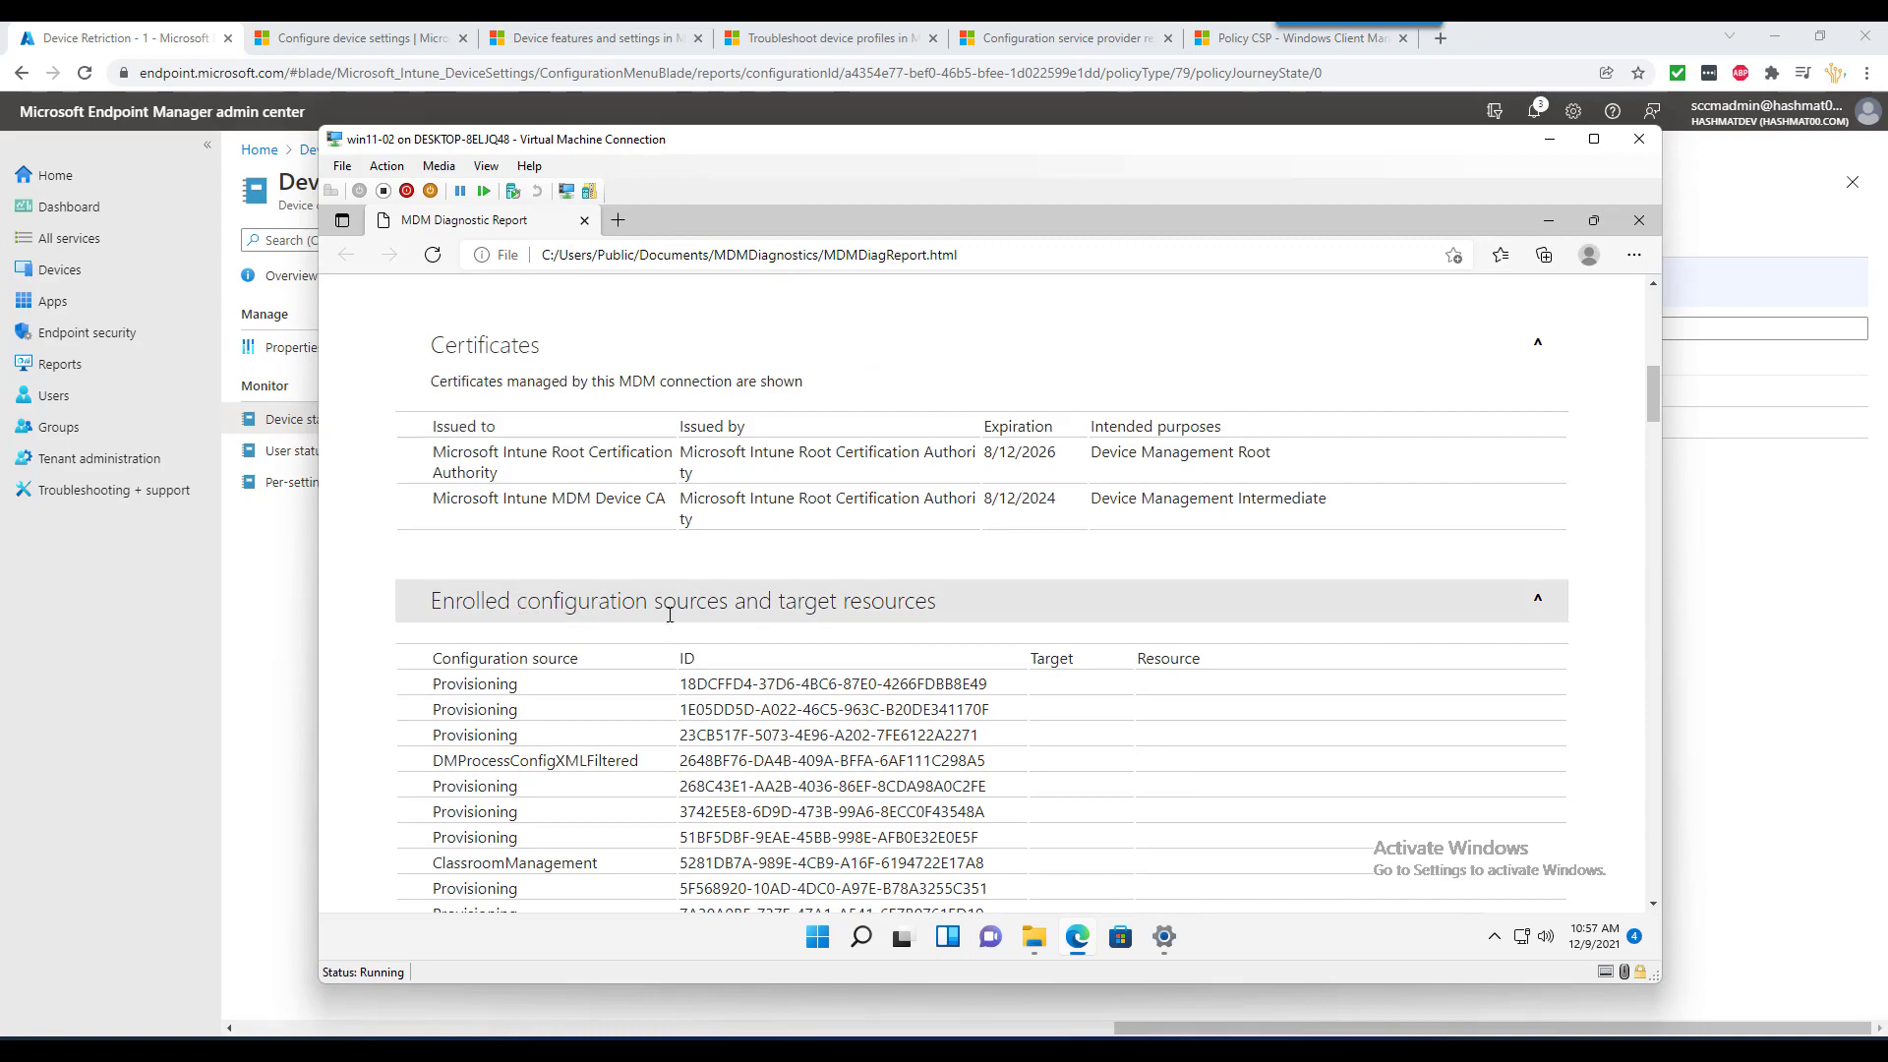
scroll(841, 541, "down", 1)
scroll(841, 535, "down", 7)
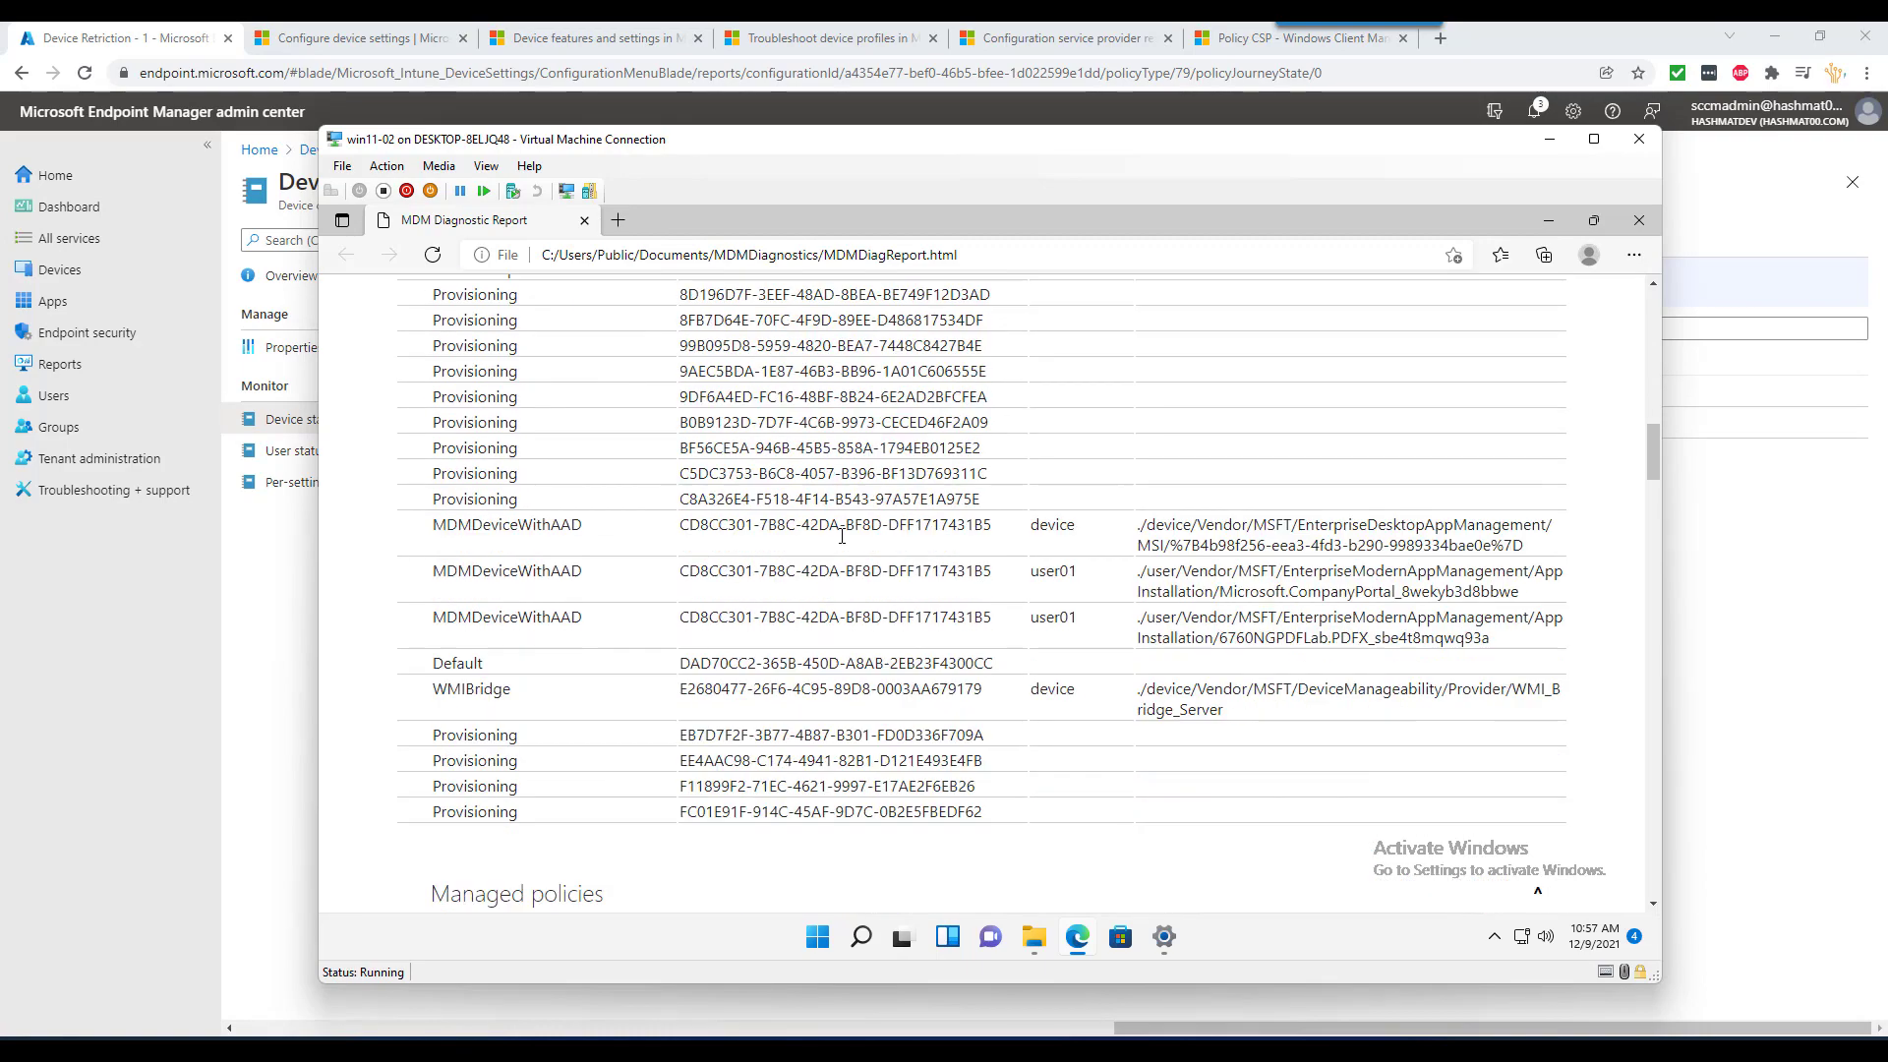
scroll(841, 536, "down", 5)
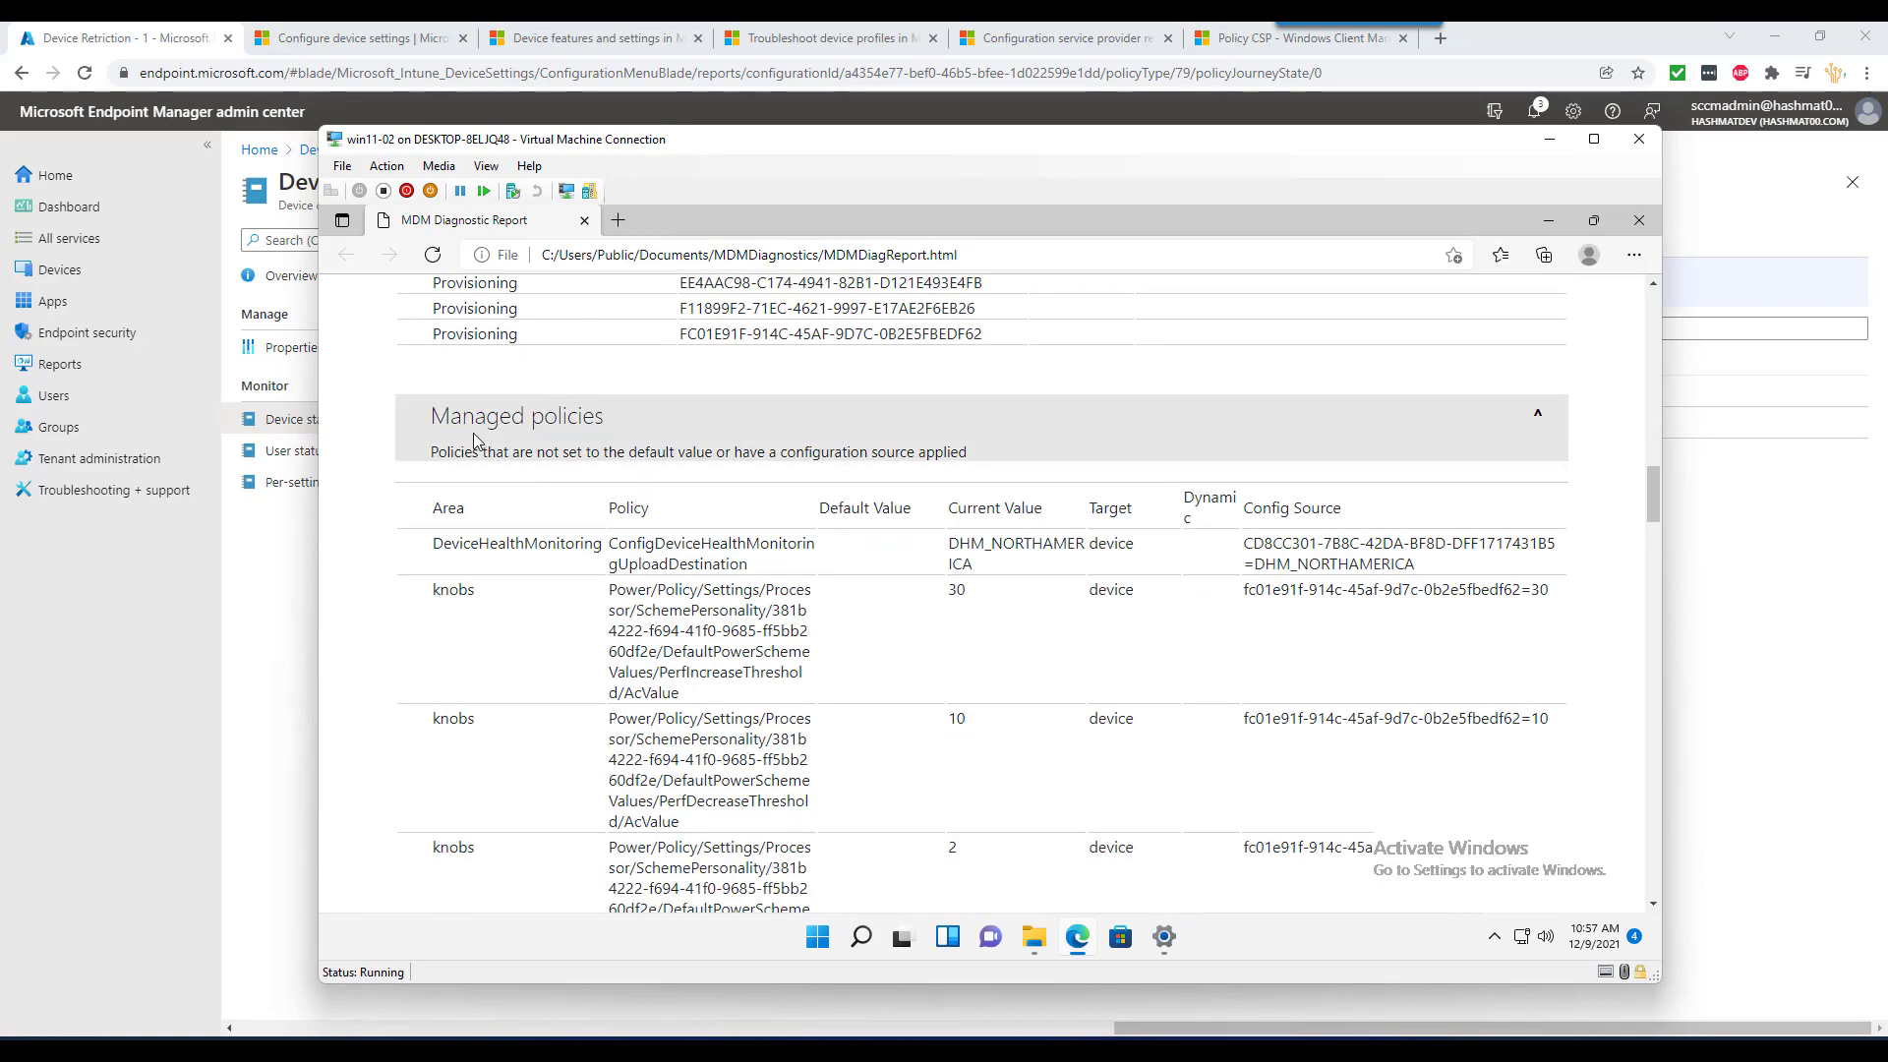
scroll(626, 571, "down", 9)
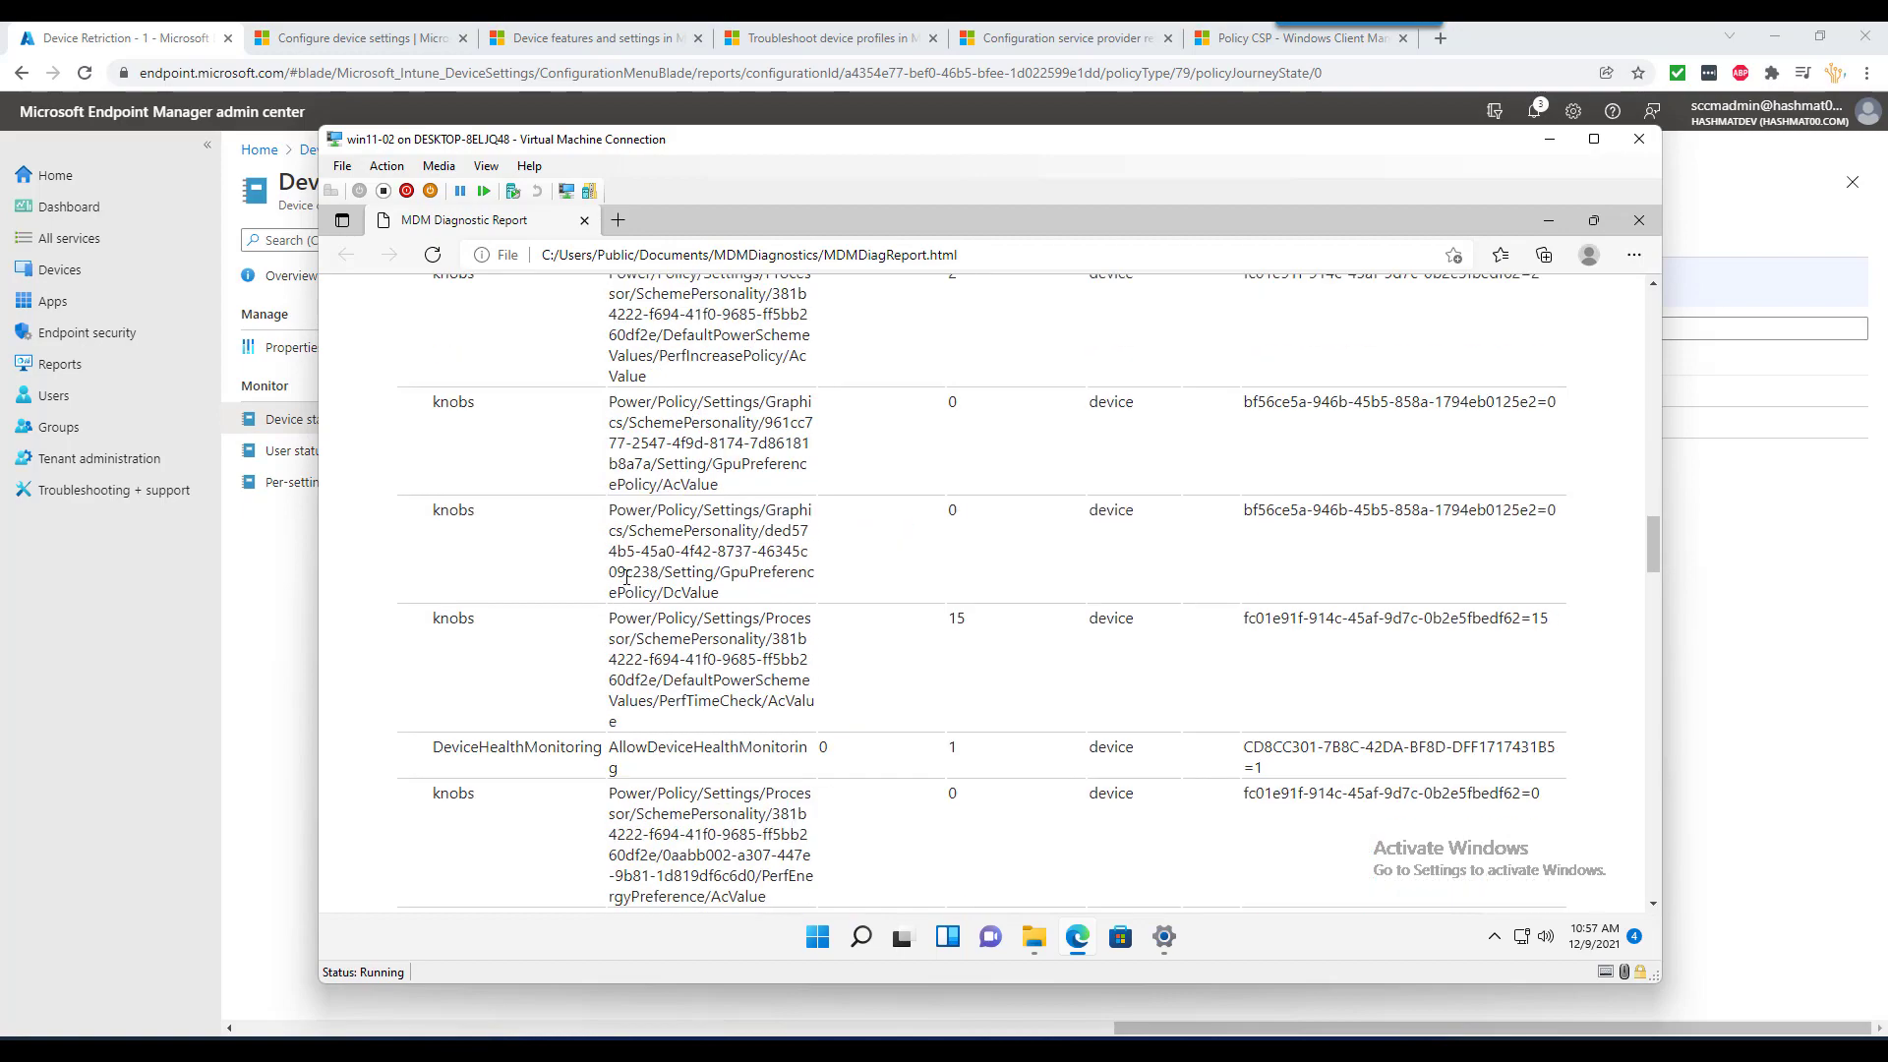
scroll(487, 550, "down", 15)
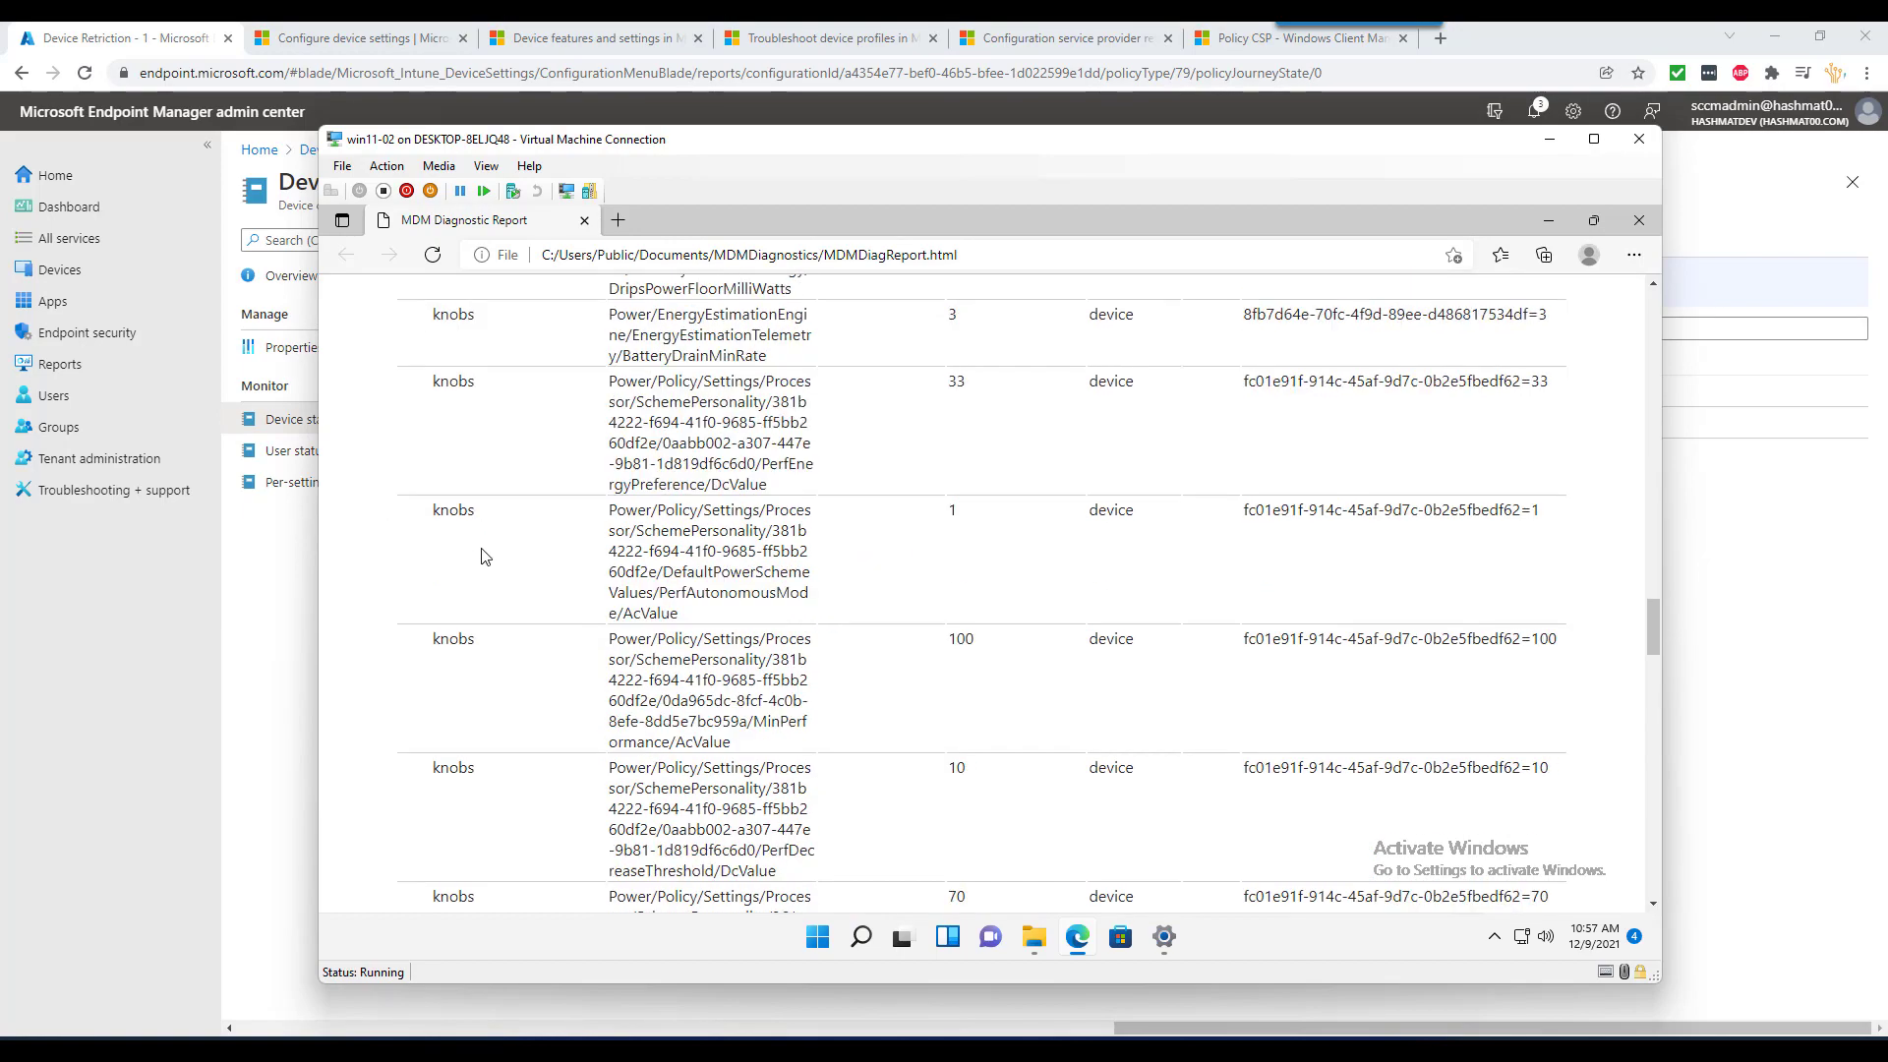
scroll(488, 550, "down", 8)
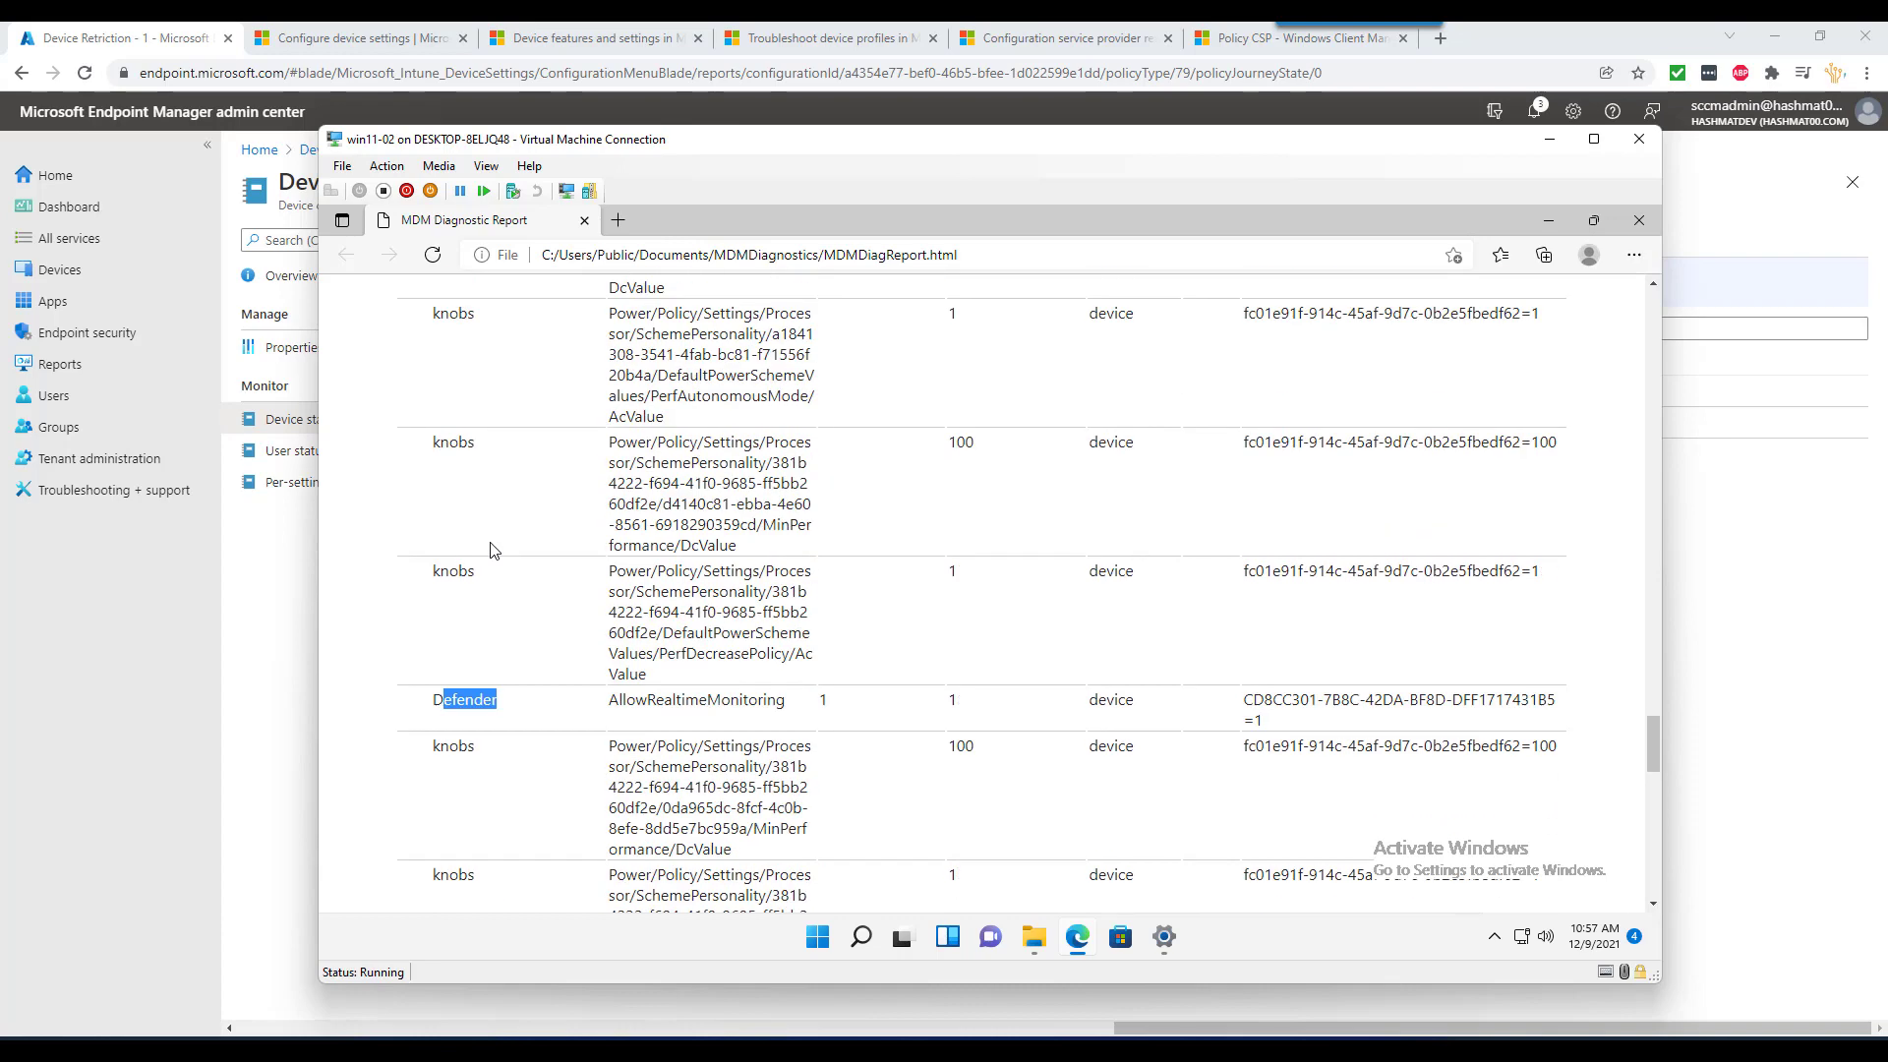
left_click(679, 701)
- Back in Endpoint Manager, open Device Retriction - 1's overview and refresh it
left_click(251, 596)
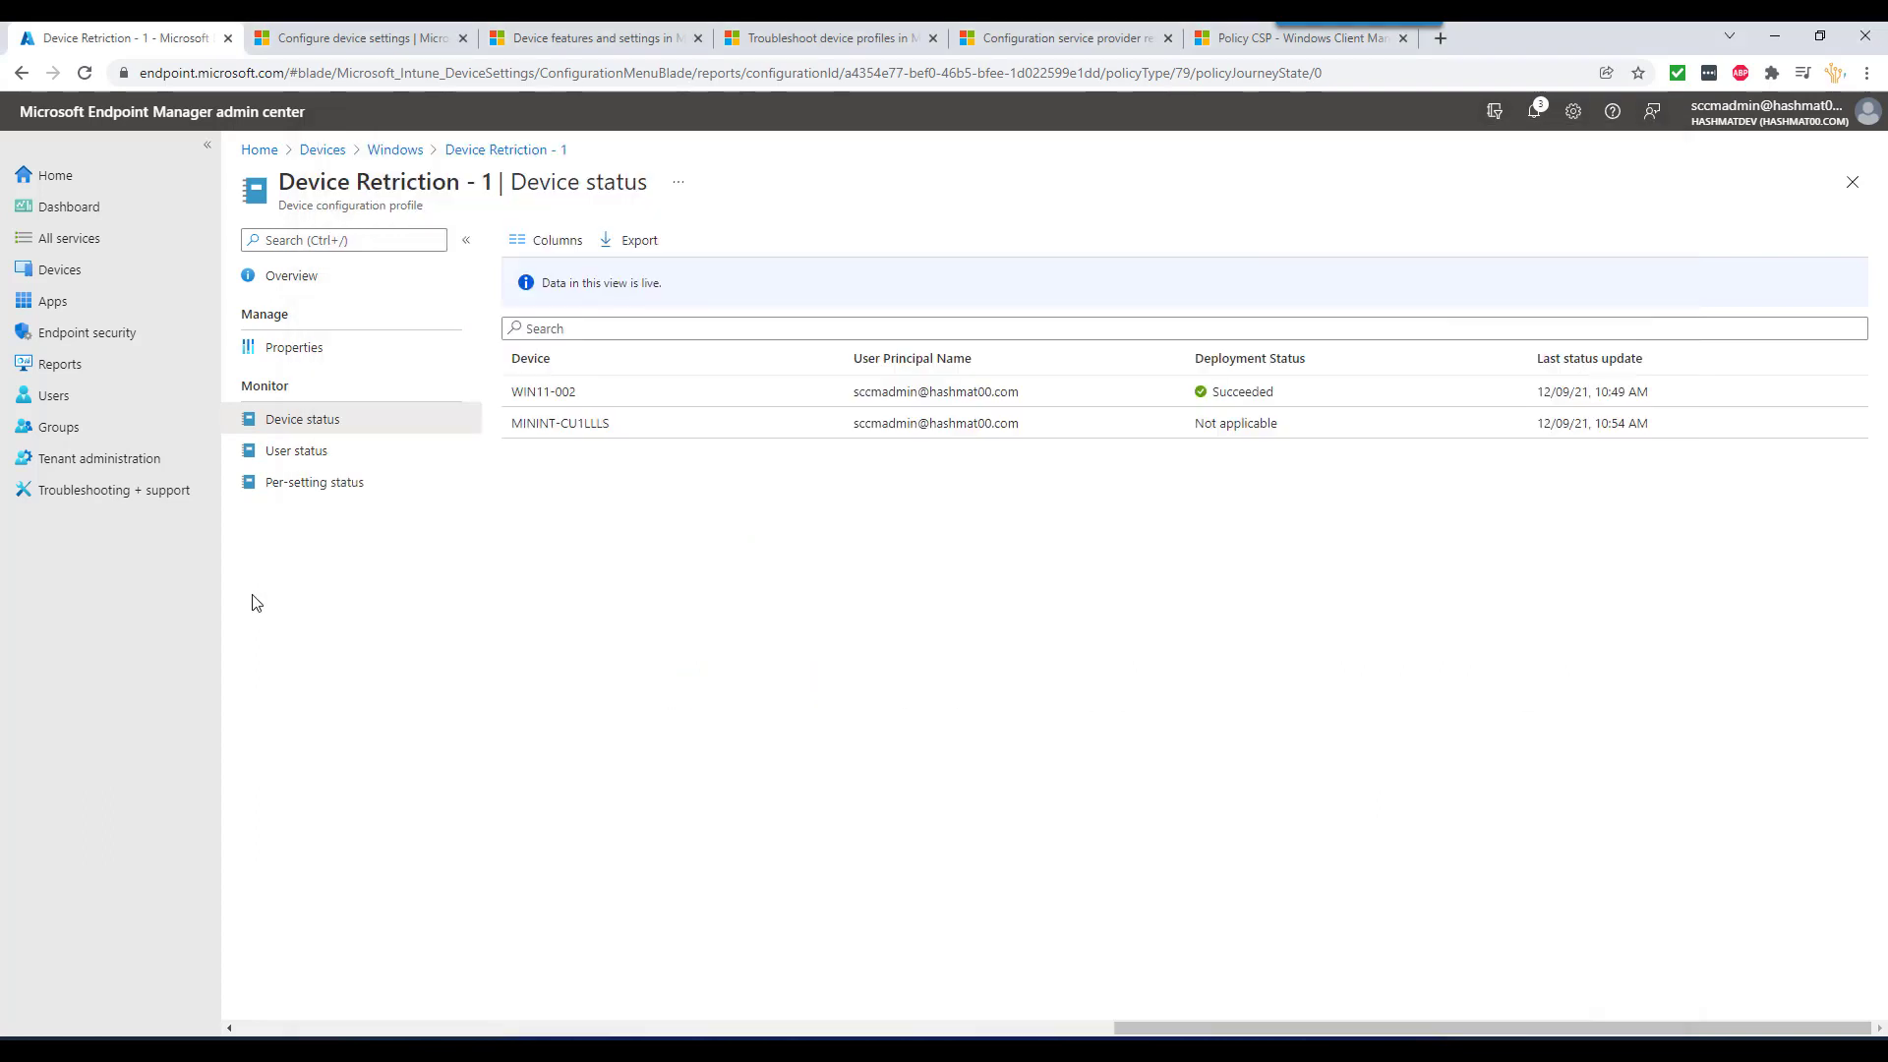
left_click(316, 360)
left_click(319, 283)
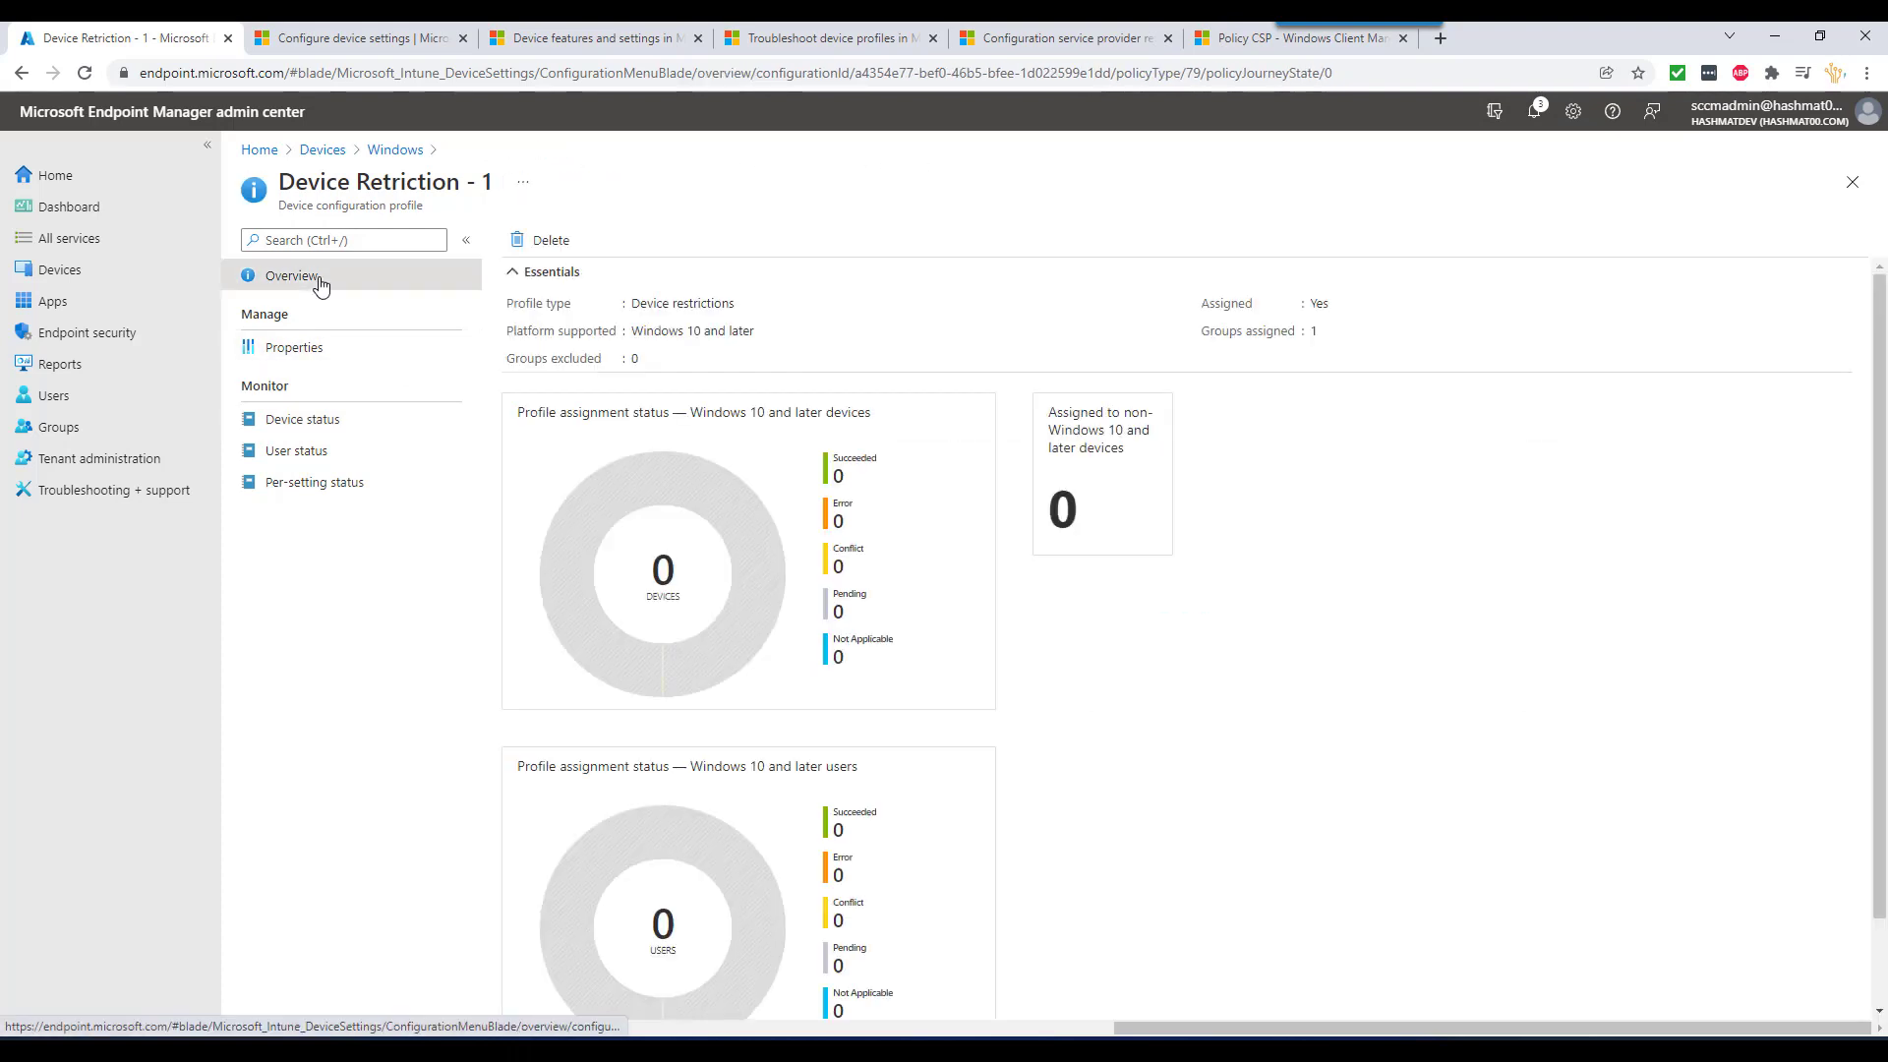
scroll(857, 629, "down", 1)
scroll(857, 629, "up", 1)
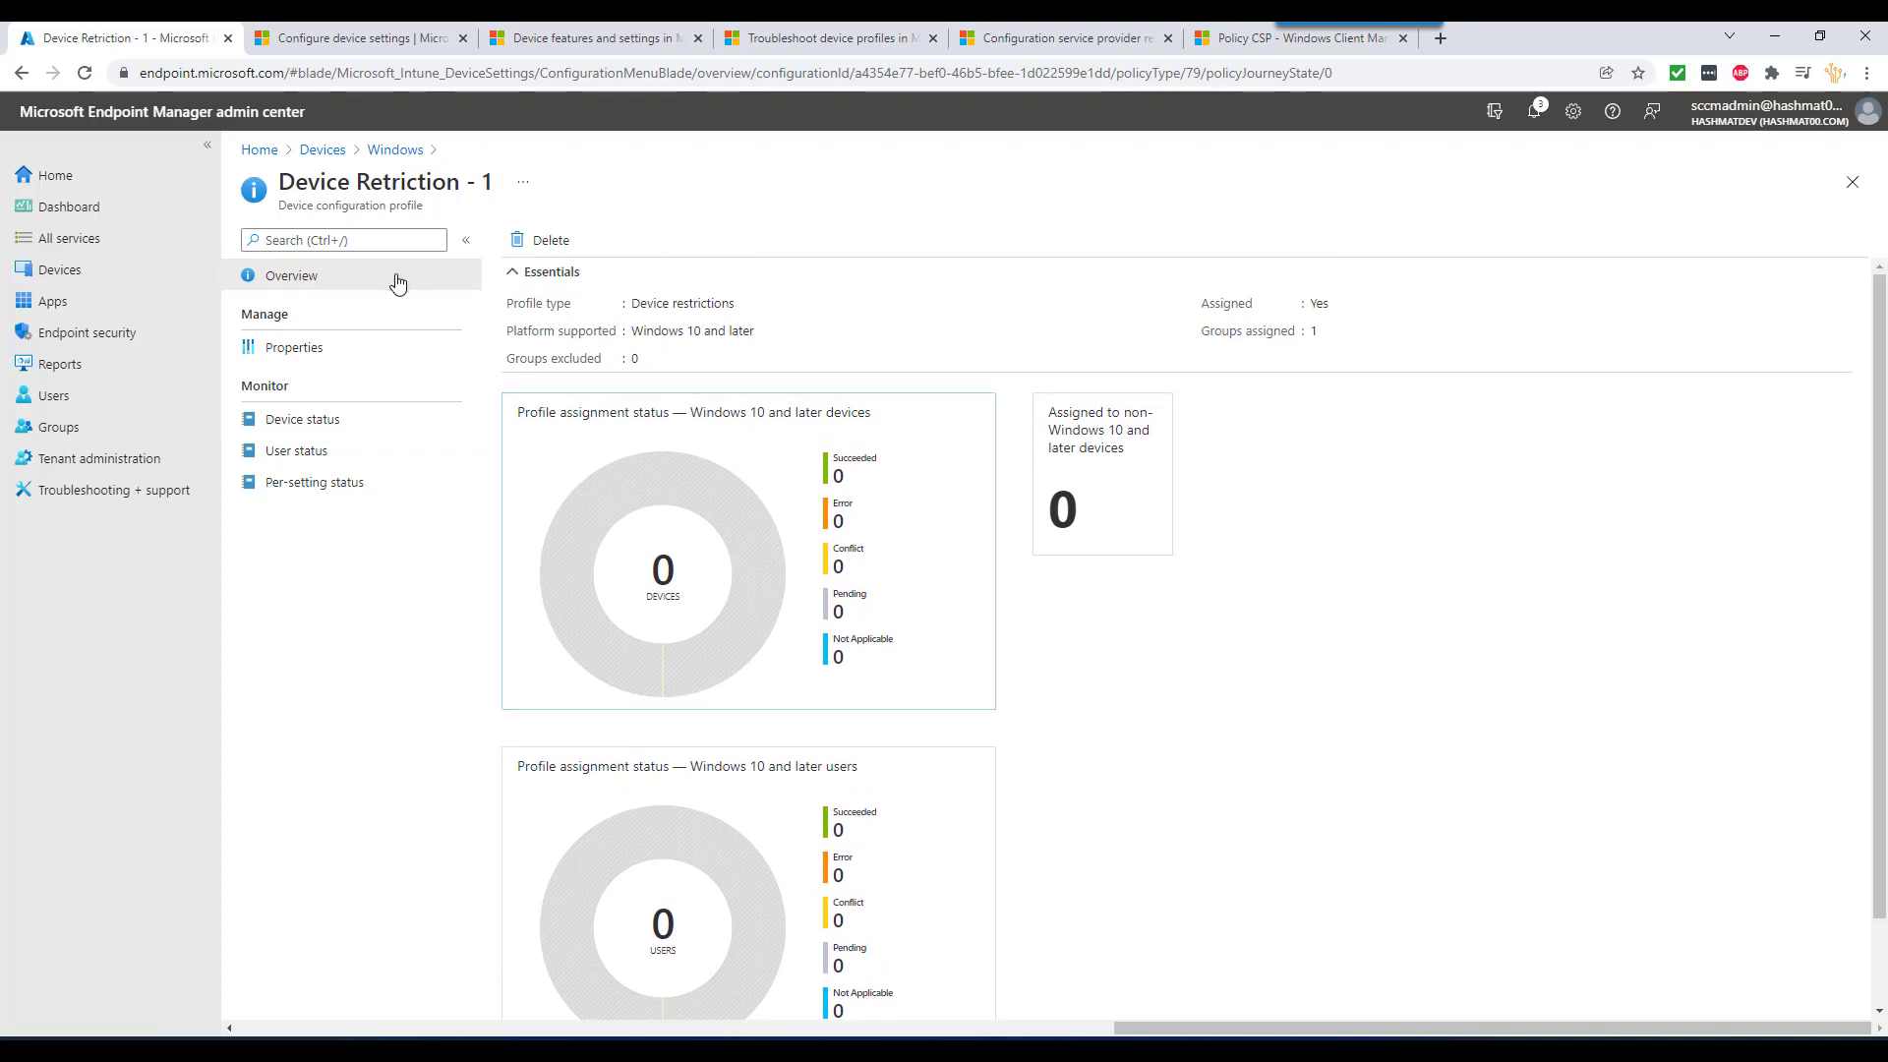
left_click(85, 73)
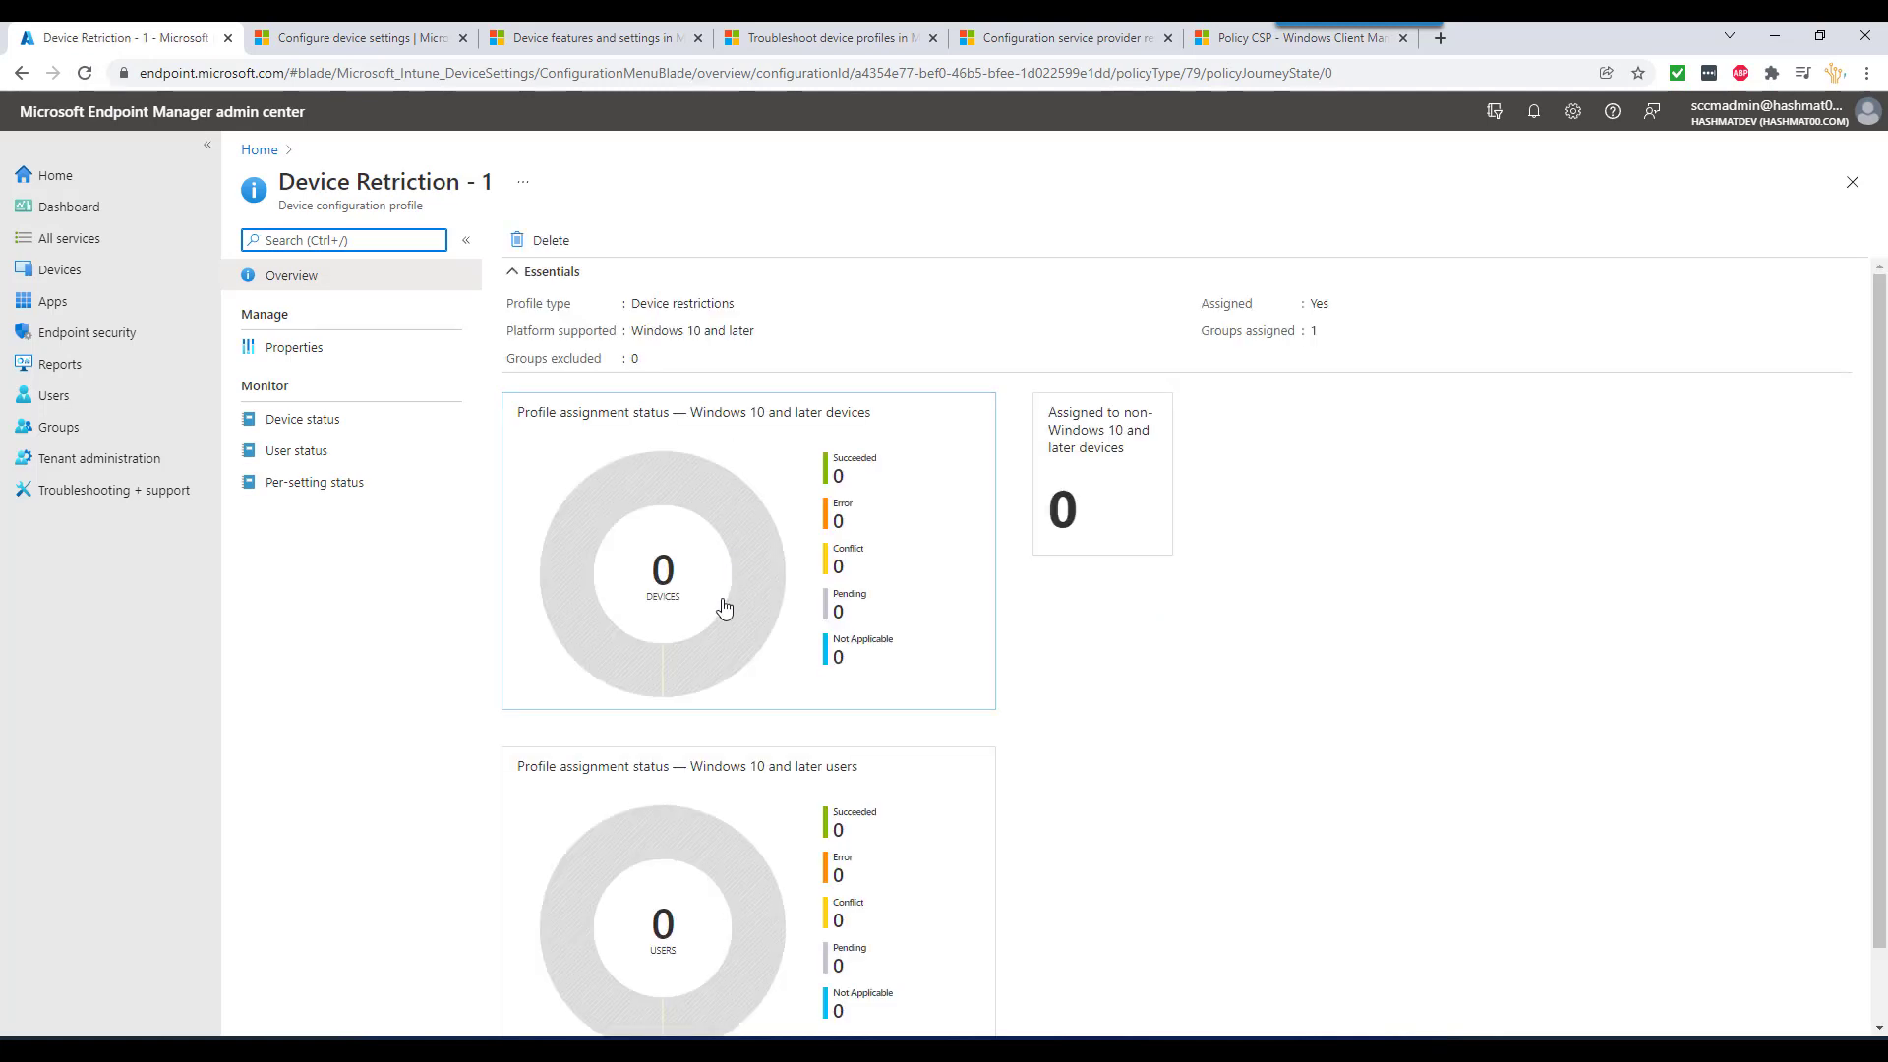
- Check Device status and view the configuration profiles applied to WIN11-002
left_click(329, 450)
left_click(326, 429)
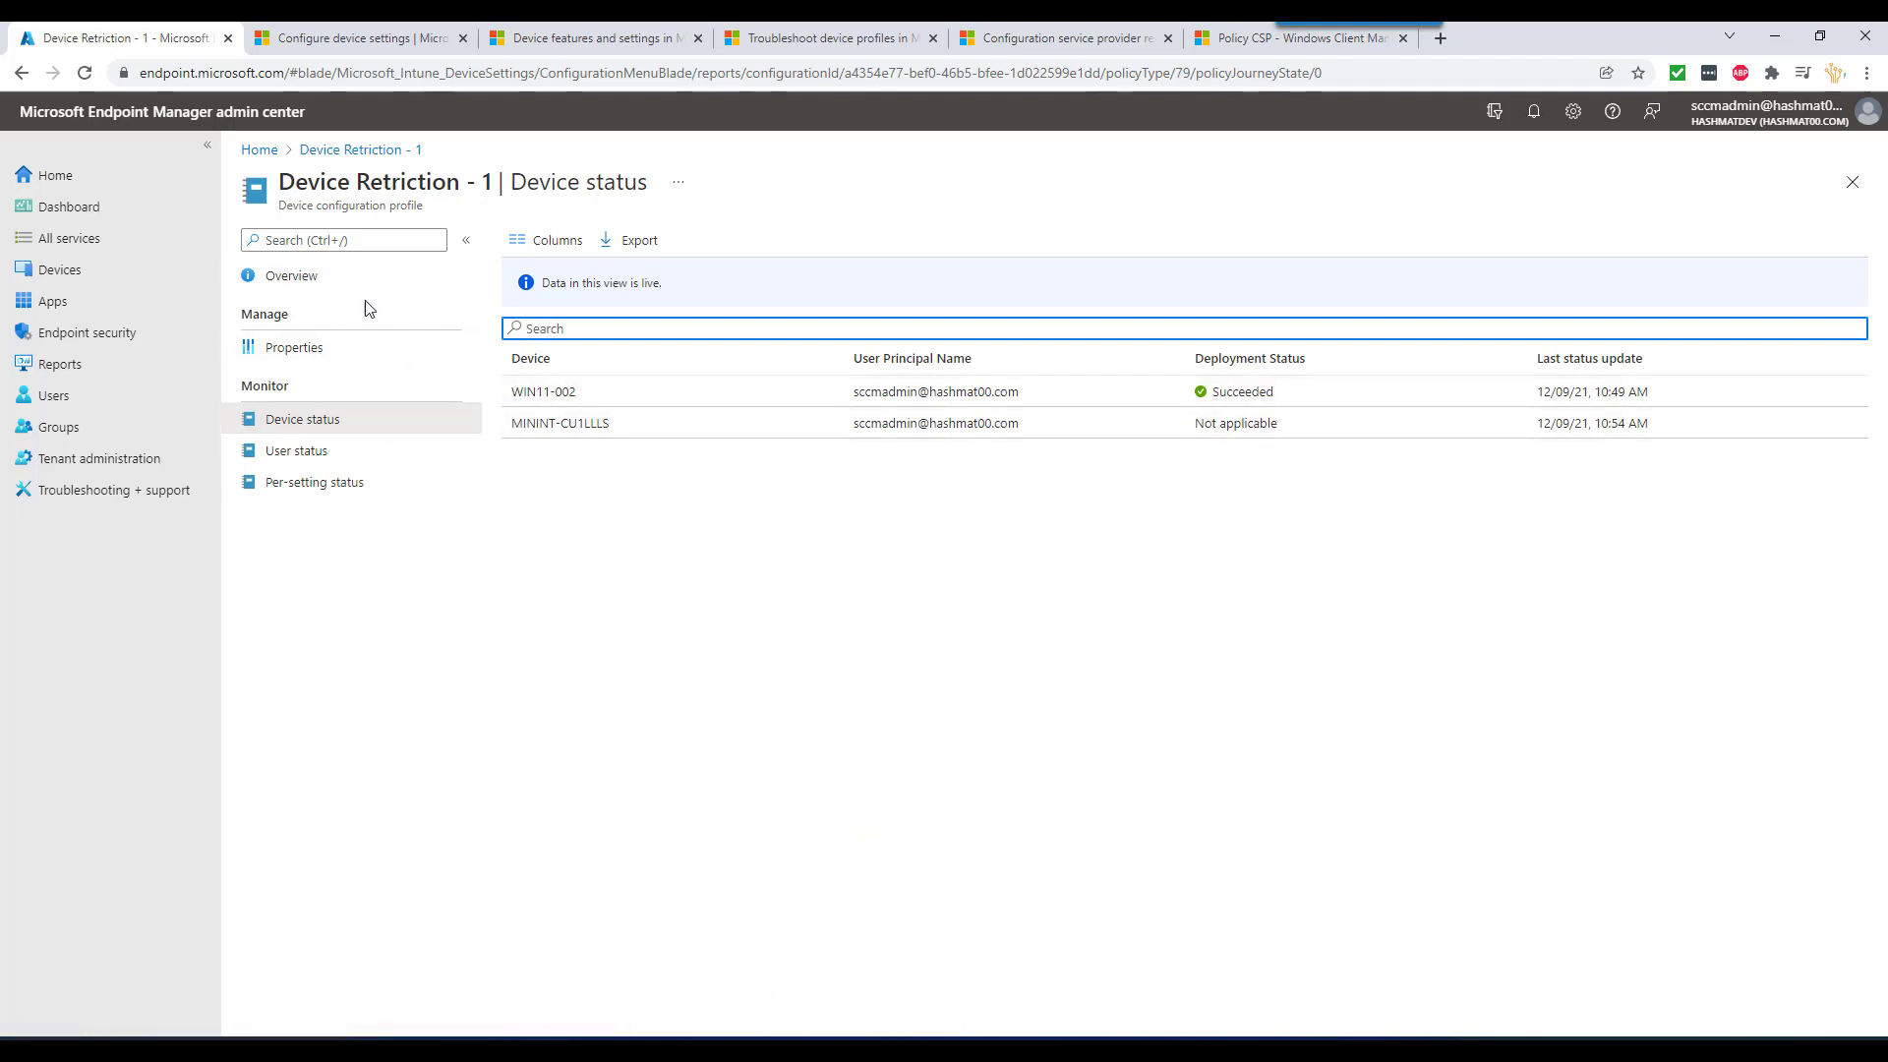
left_click(561, 393)
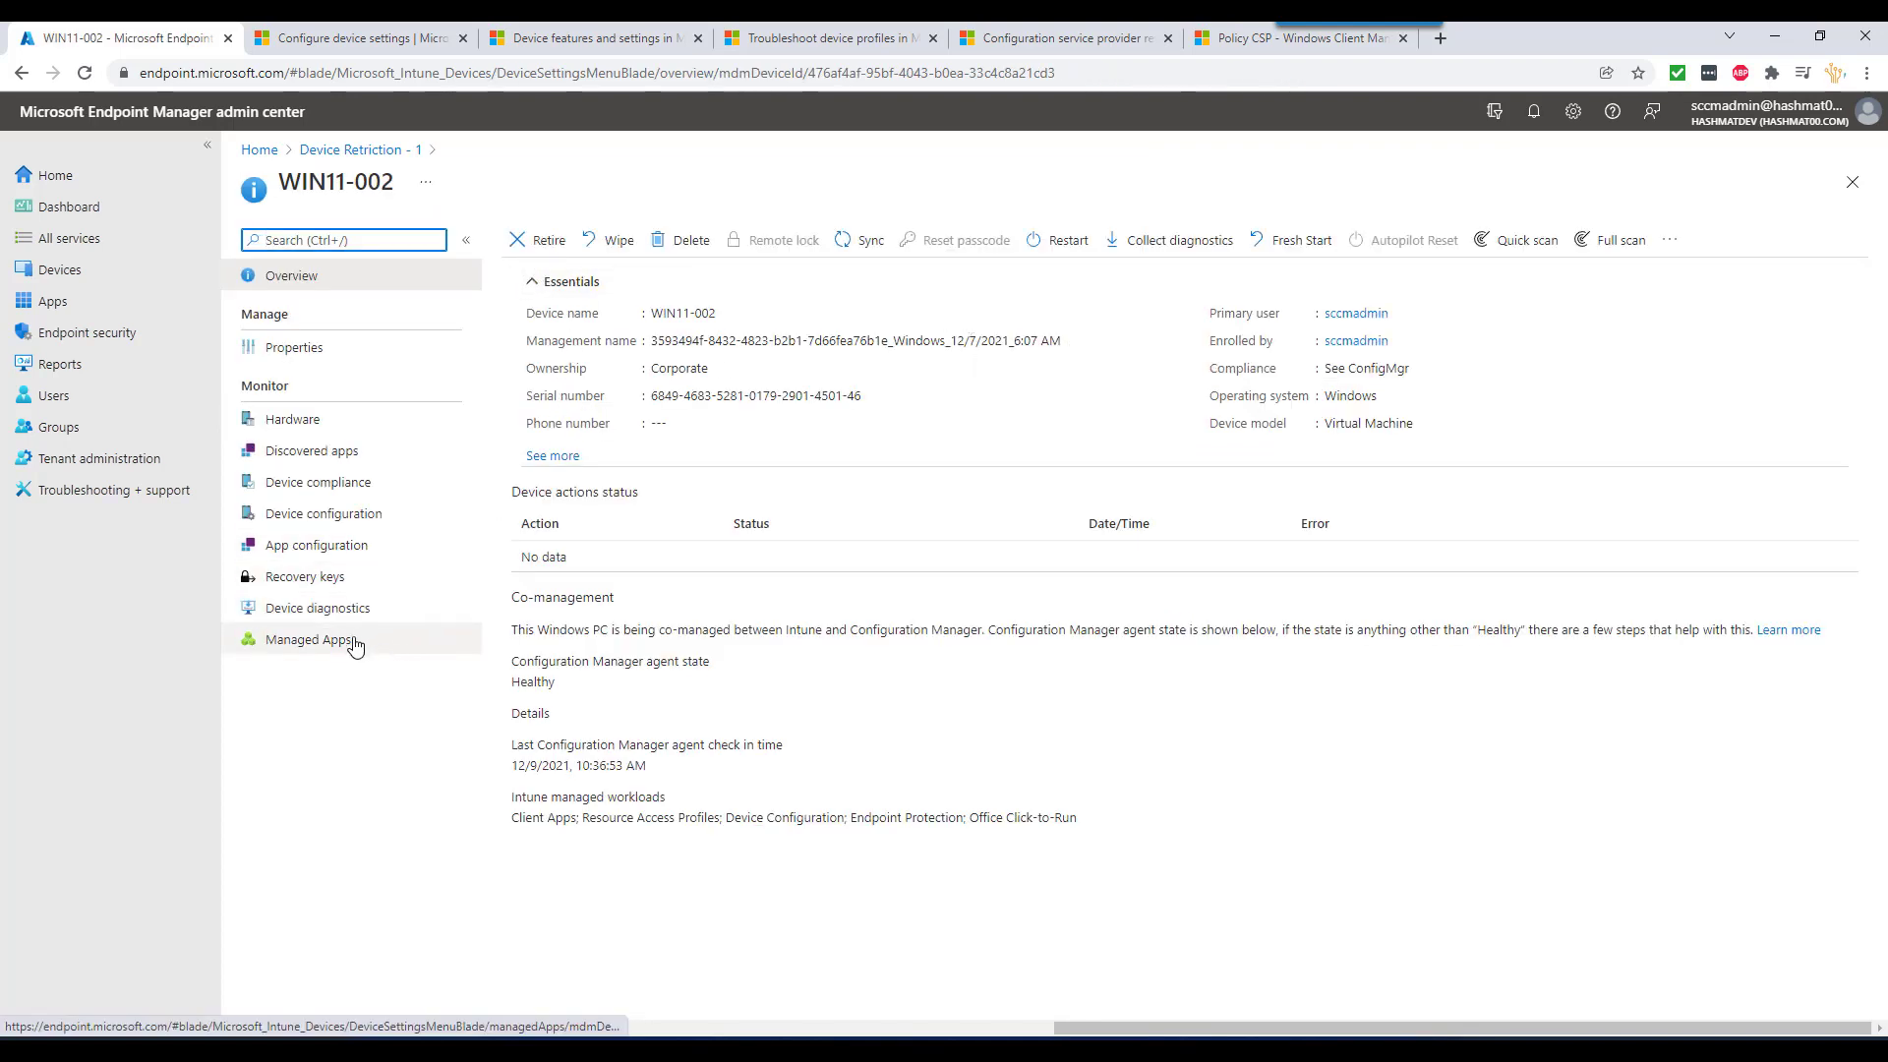
left_click(338, 519)
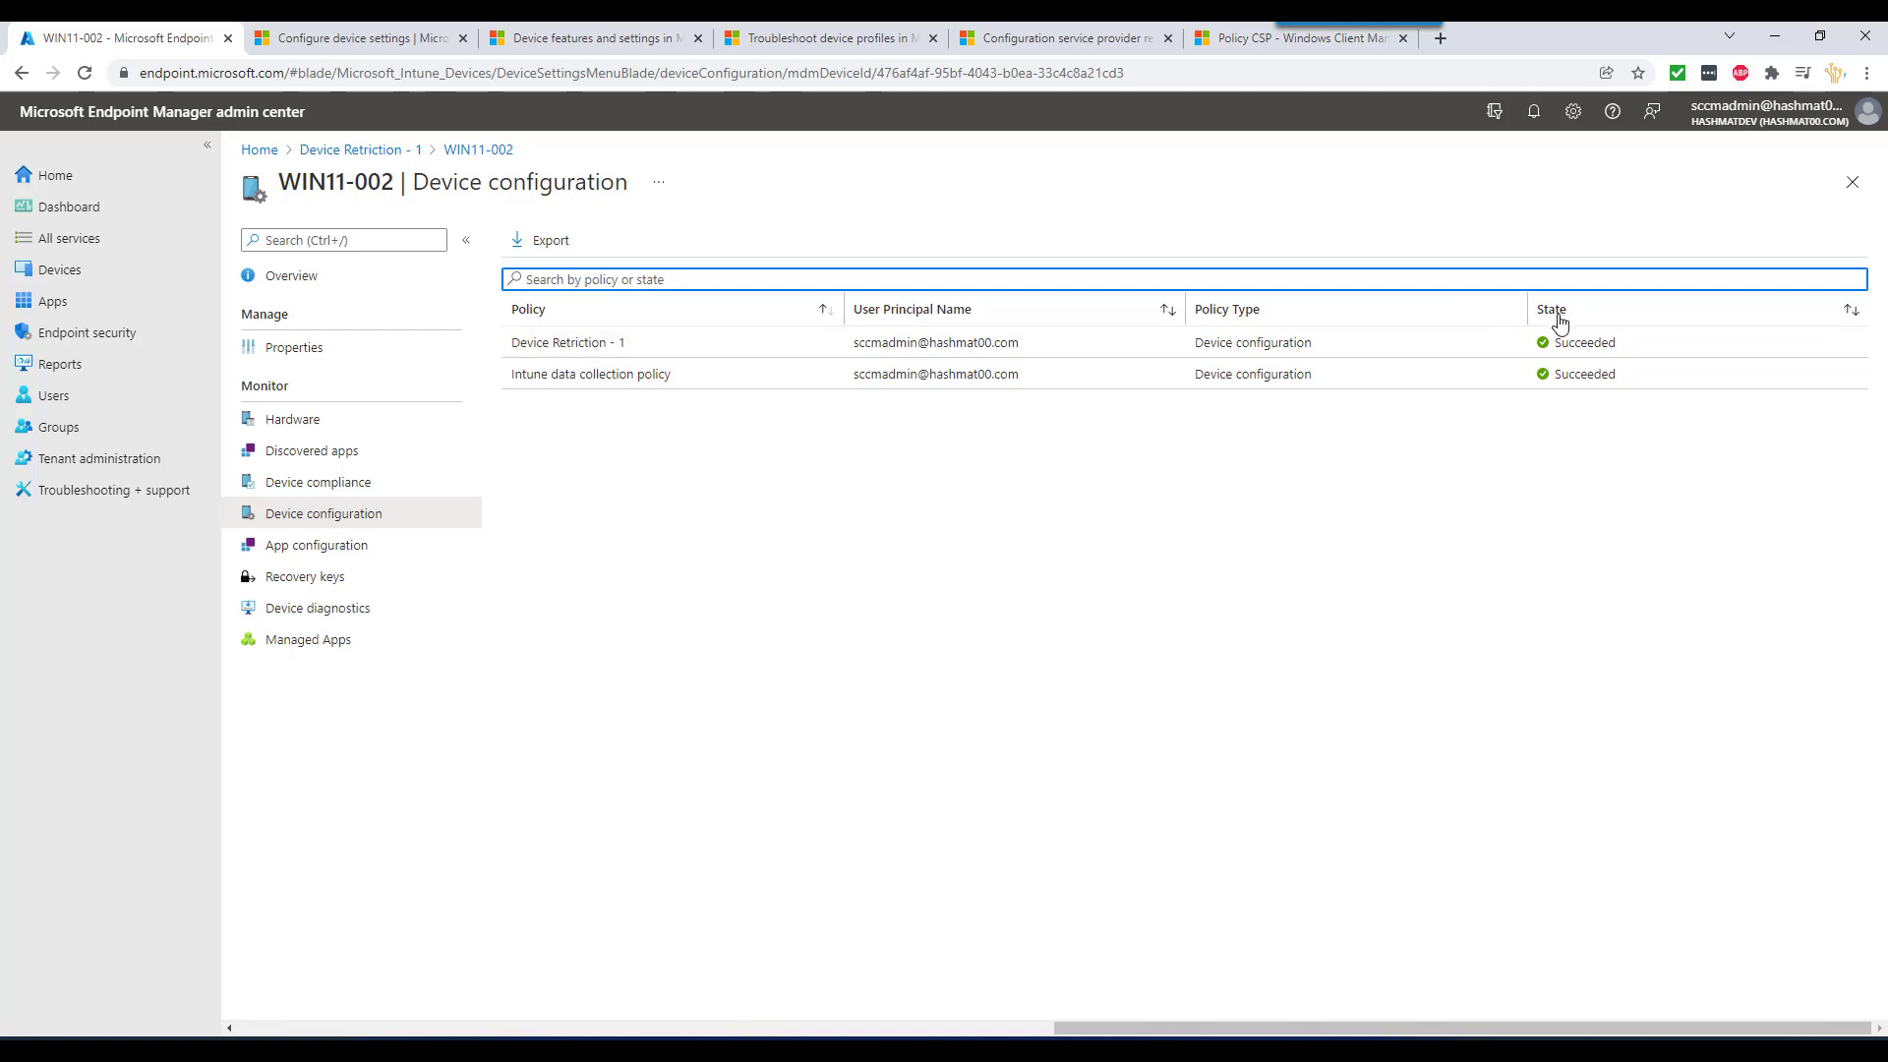
- Return to Device Retriction - 1, recheck per-device status, and go back to Overview
left_click(379, 150)
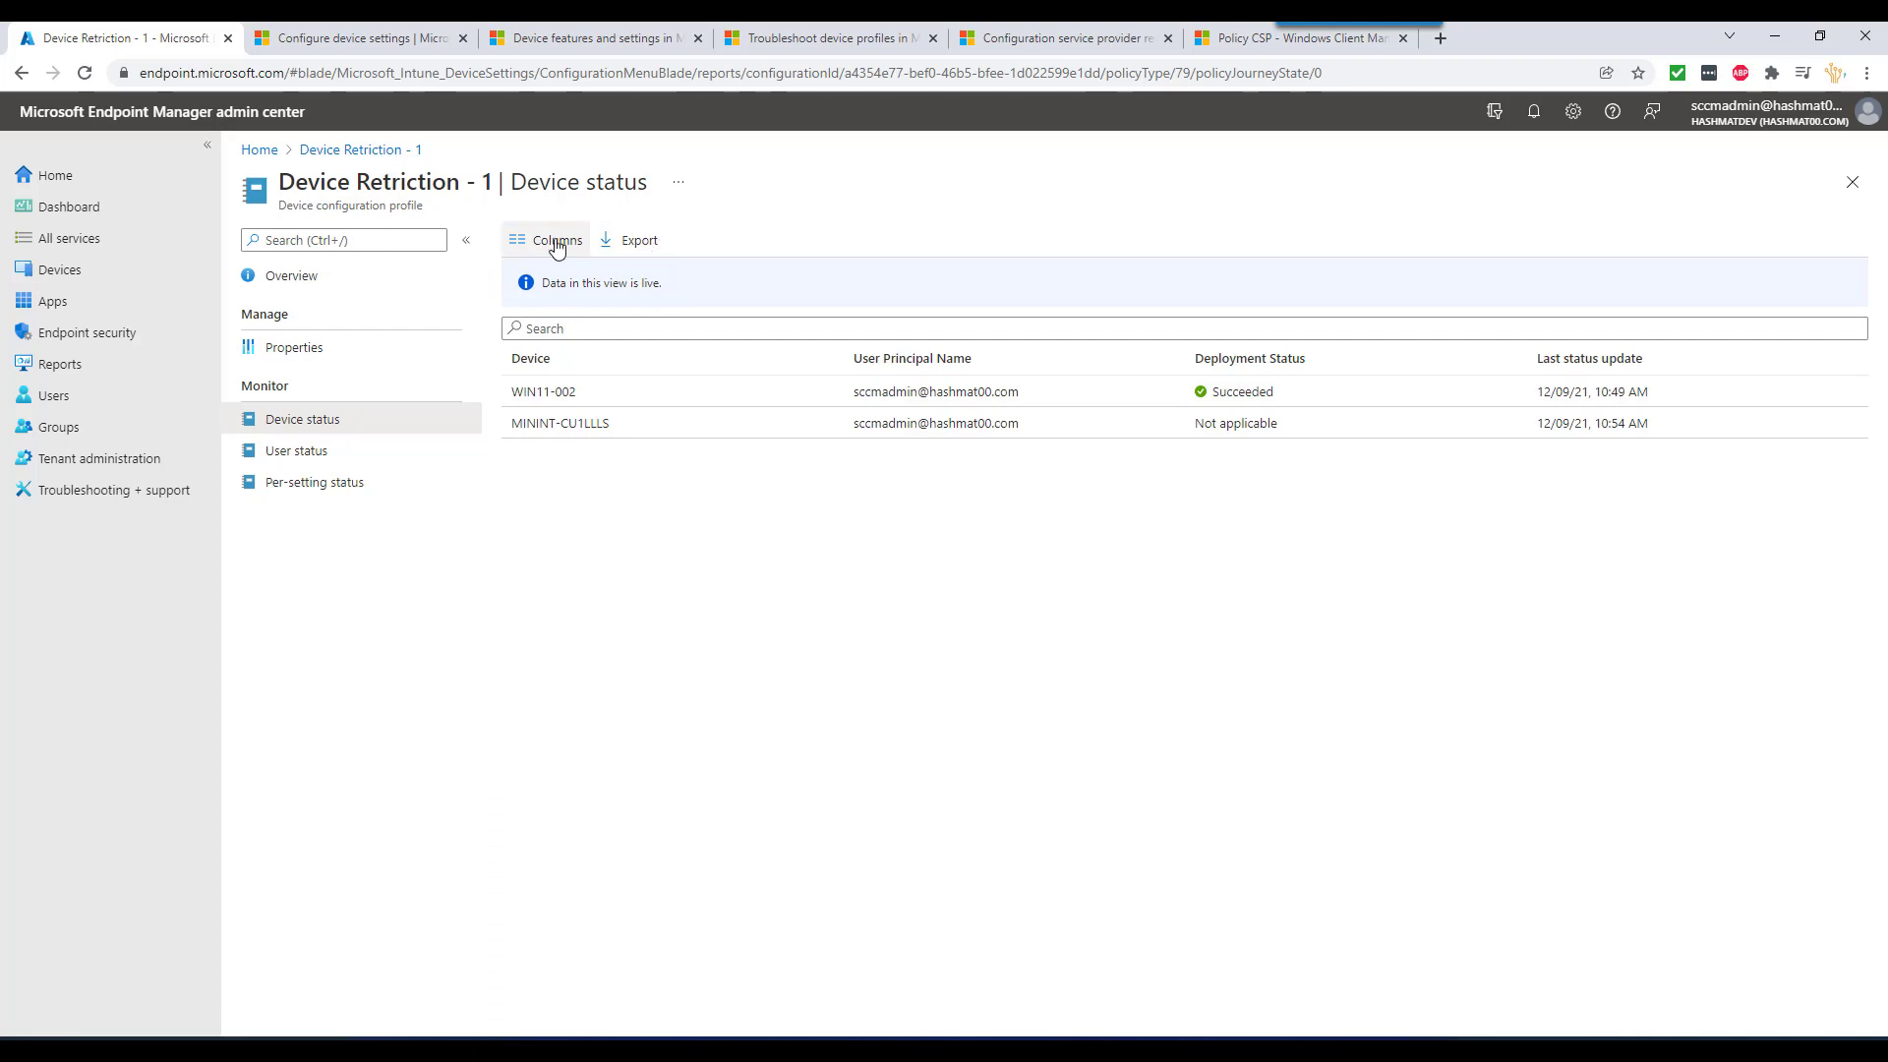
left_click(335, 281)
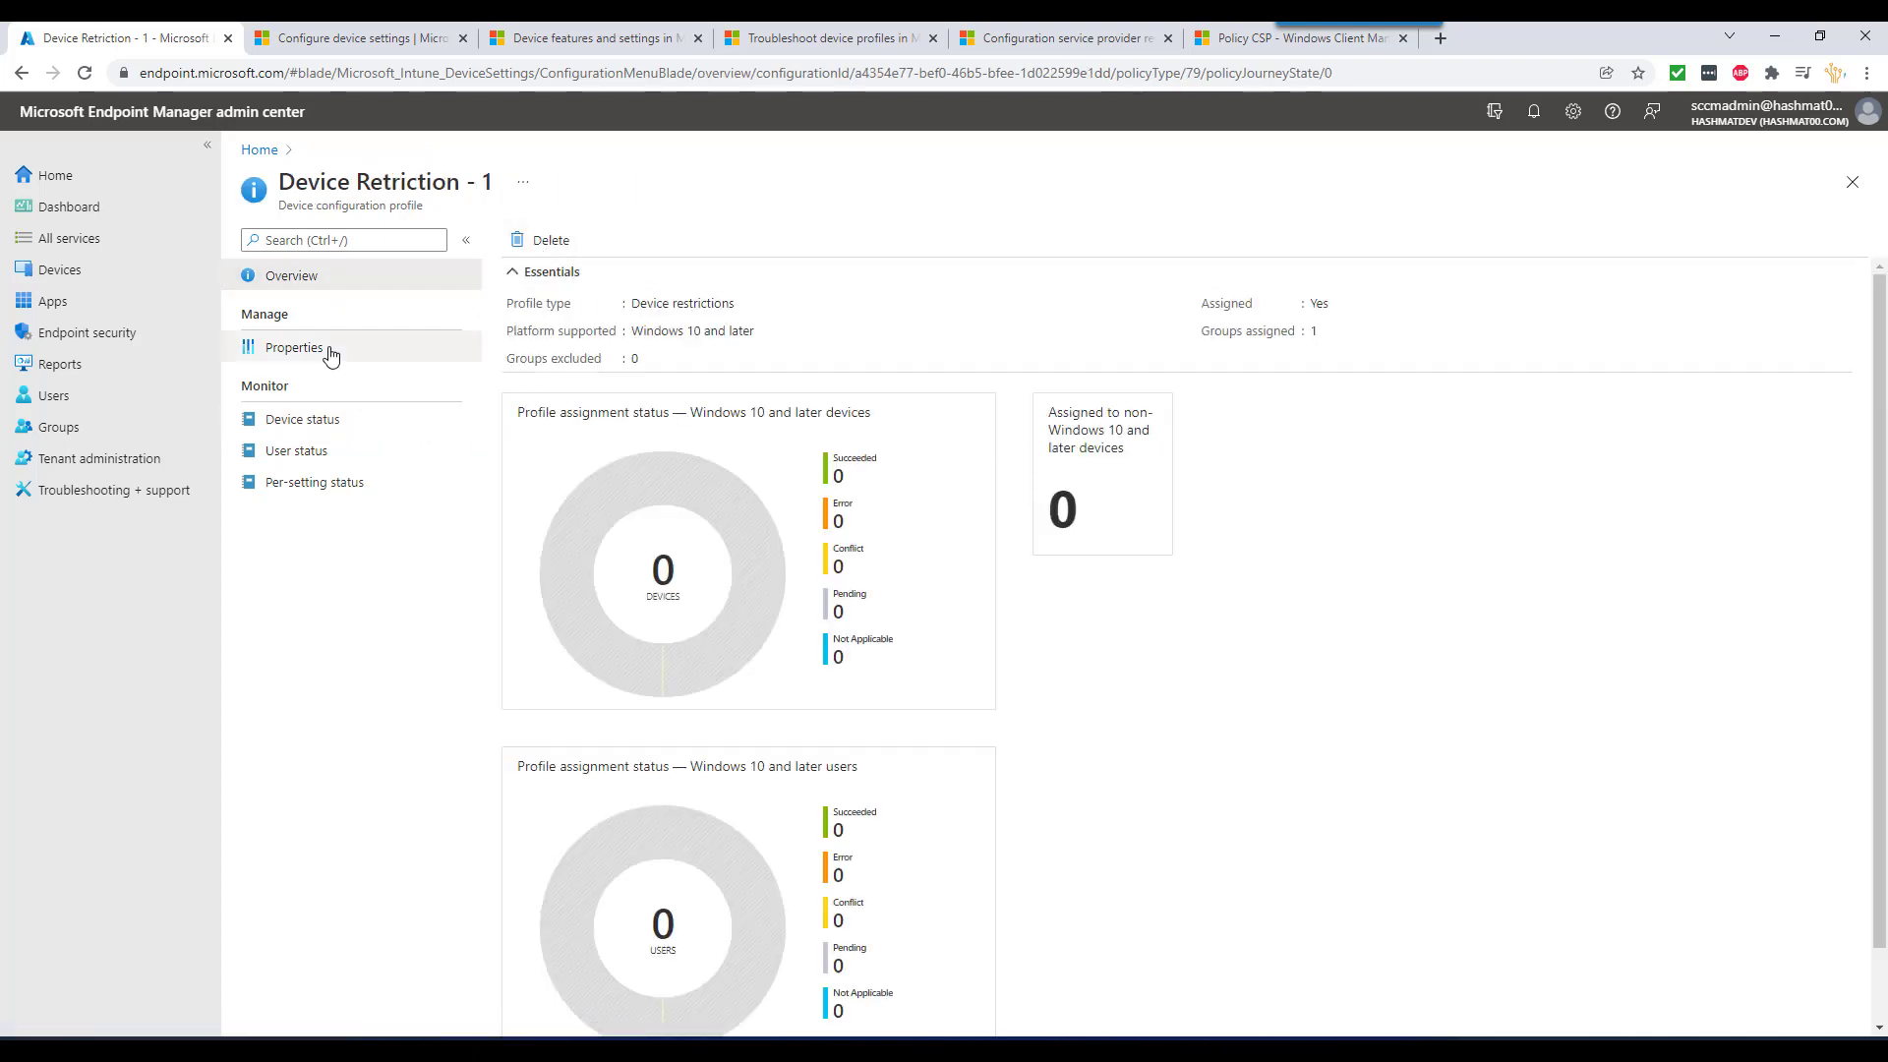
scroll(742, 619, "down", 1)
scroll(744, 619, "up", 1)
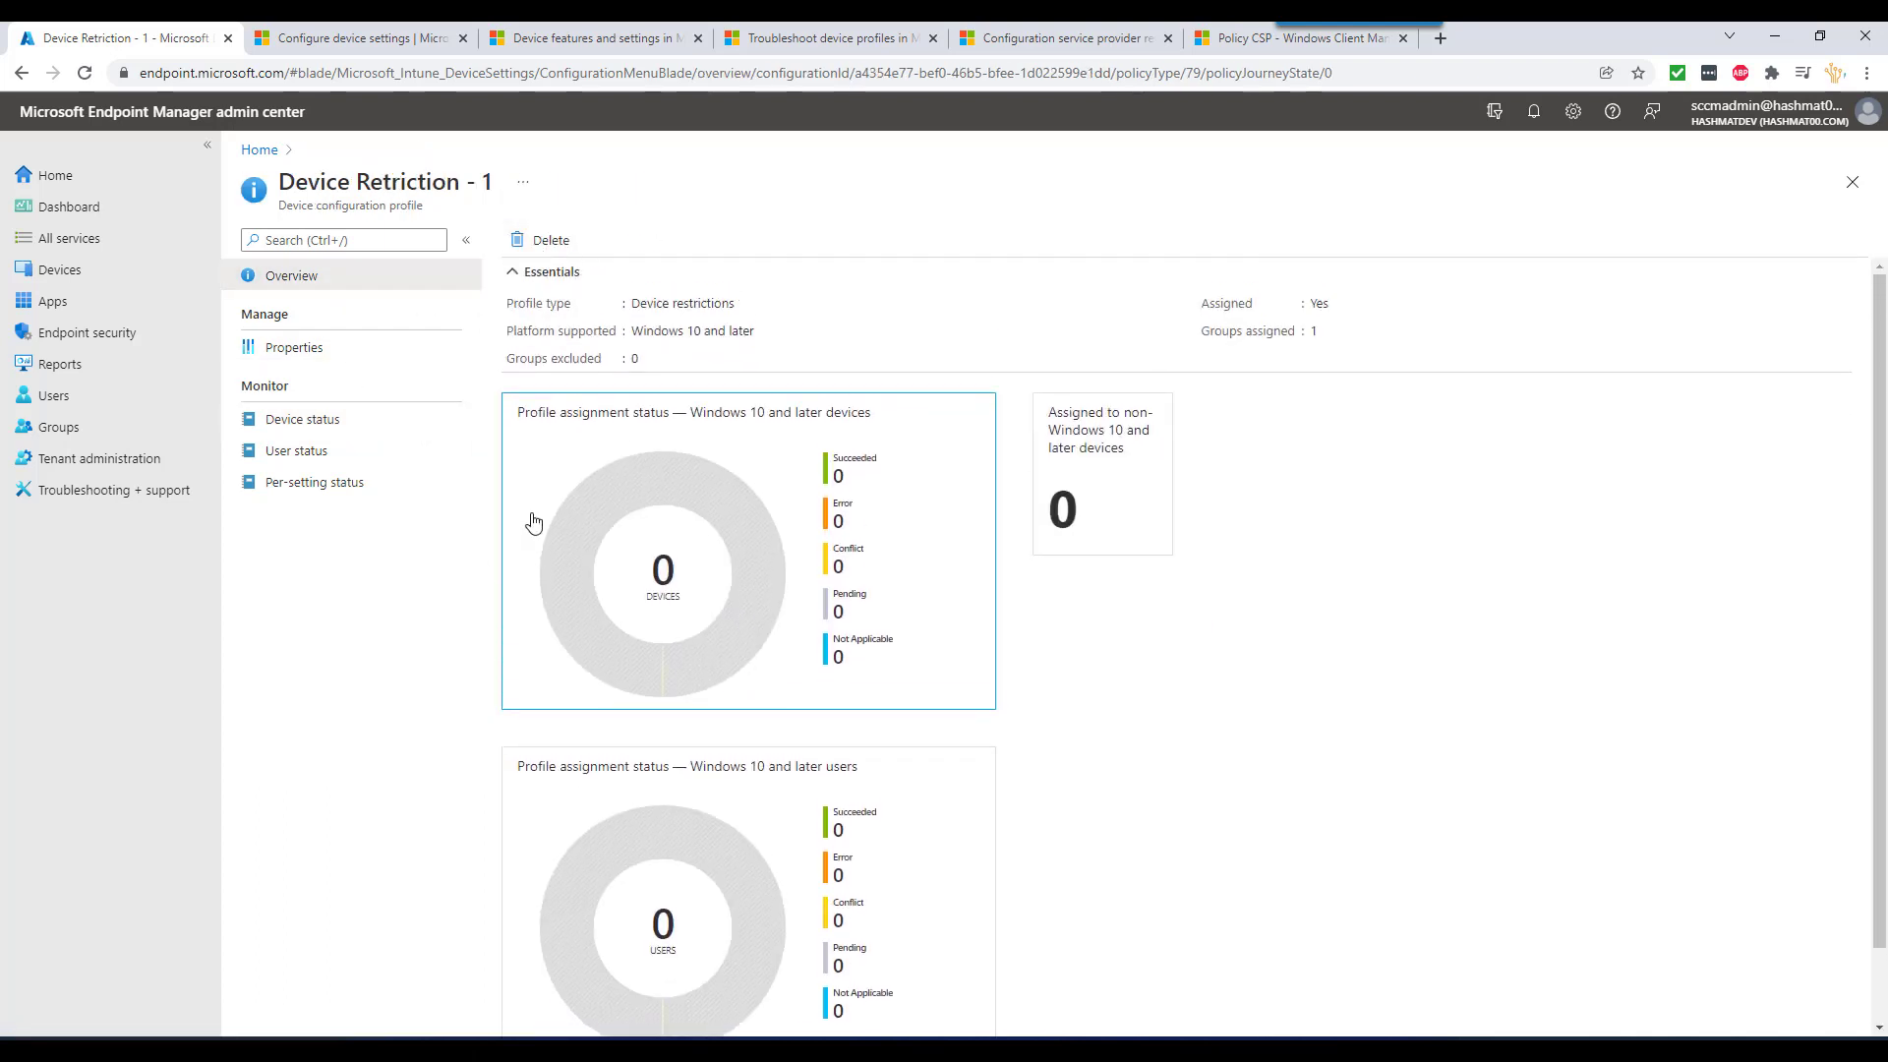
left_click(334, 419)
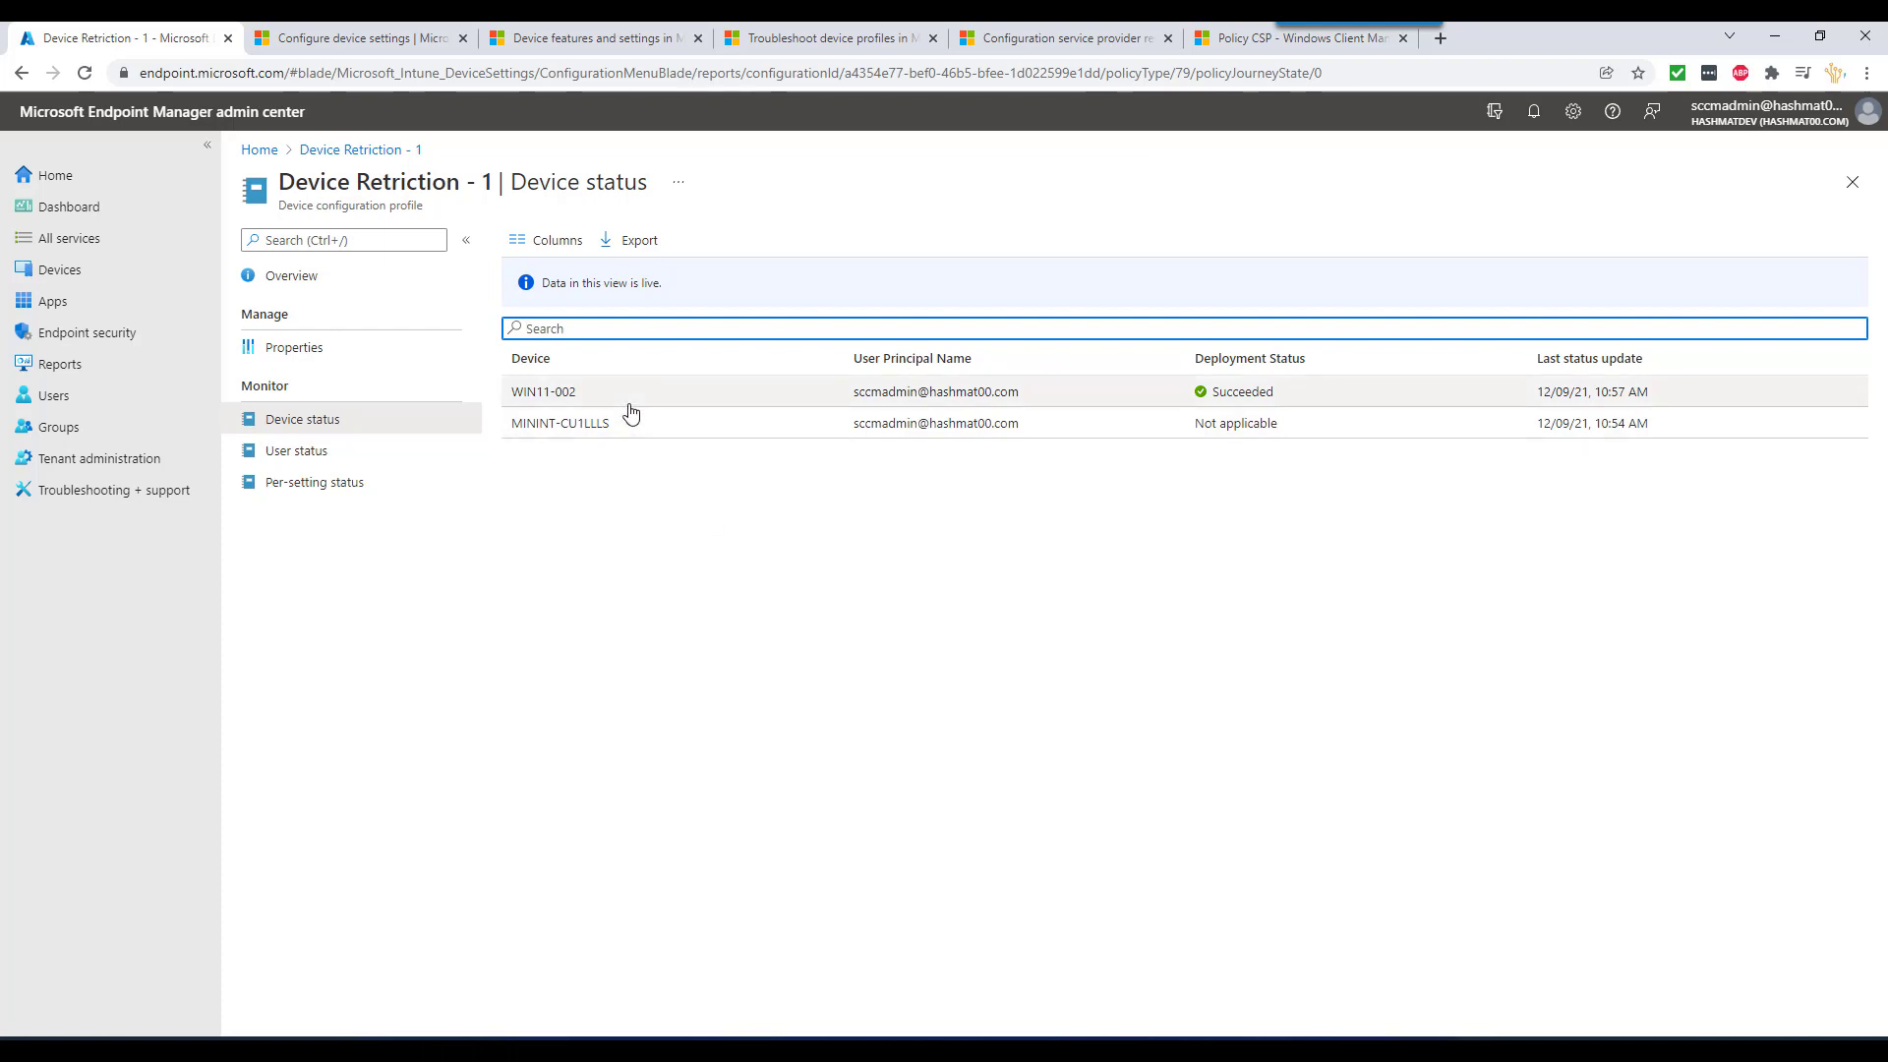
left_click(358, 150)
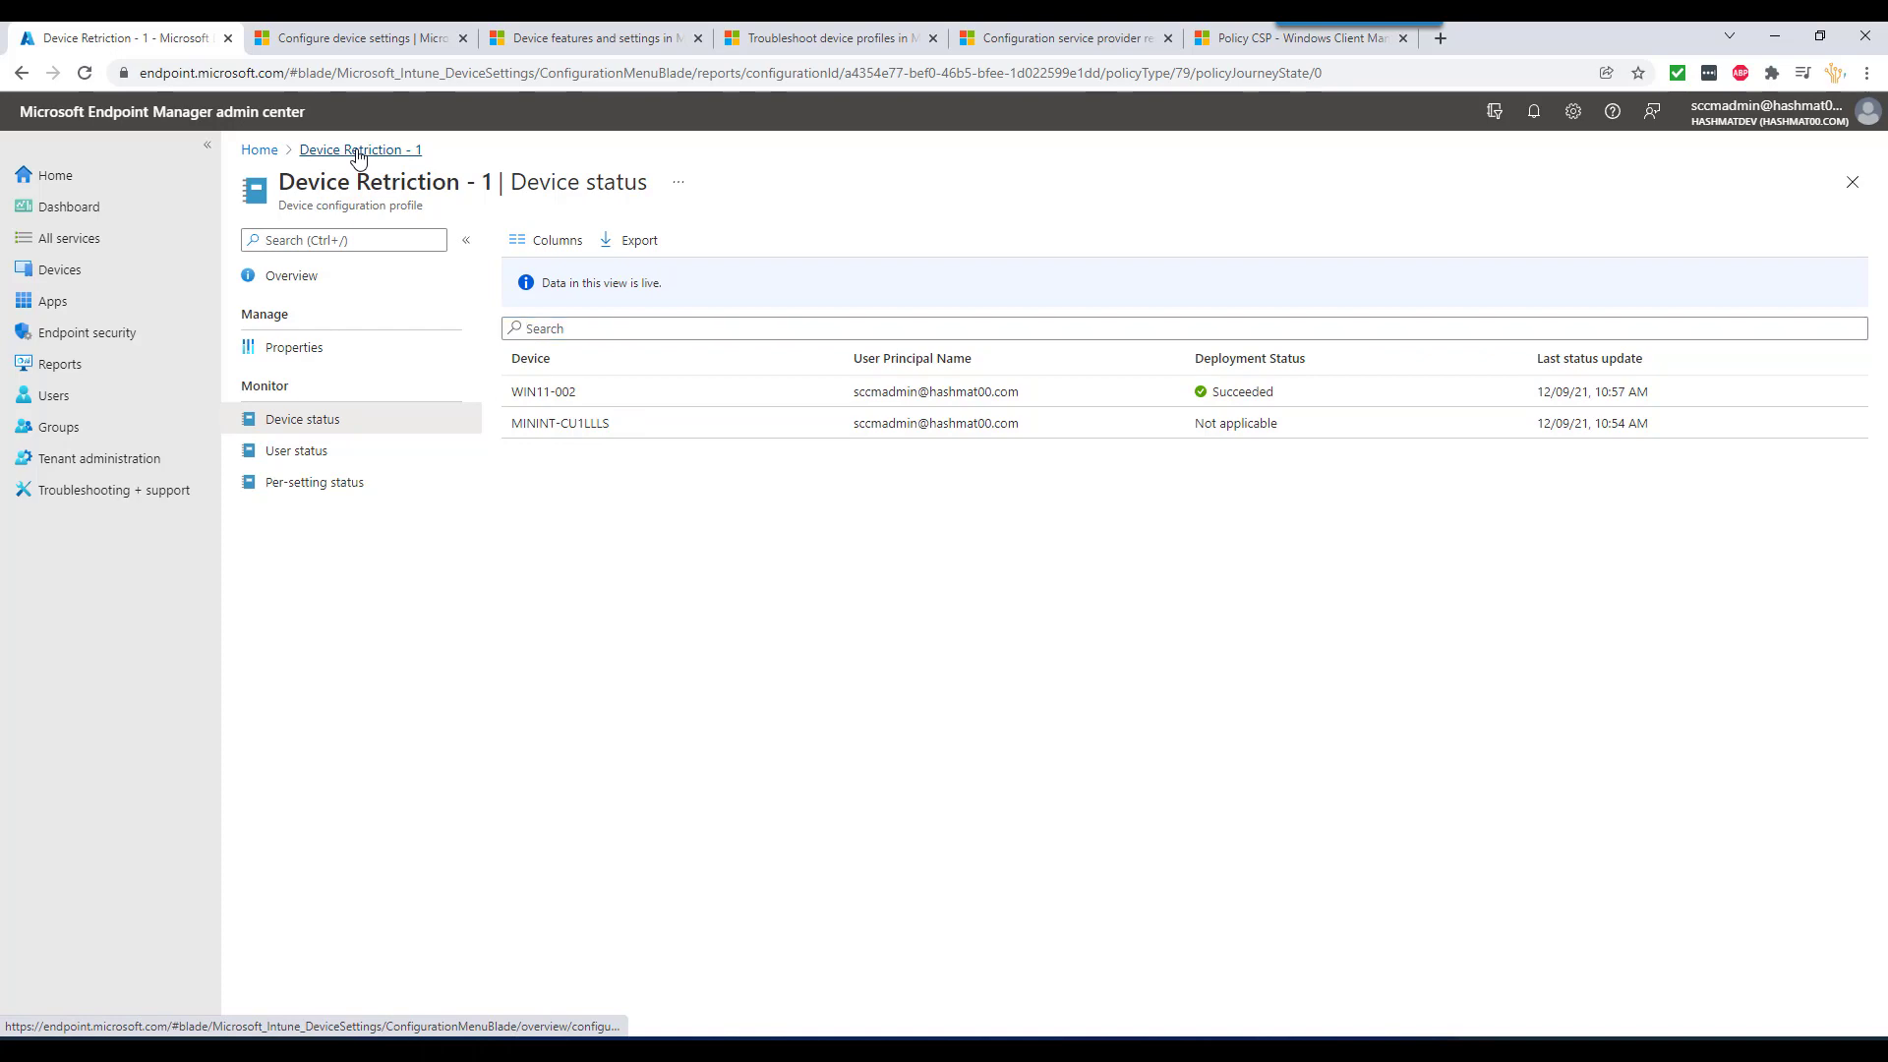
- Start a new profile from Home > Devices > Windows > Configuration profiles
left_click(261, 151)
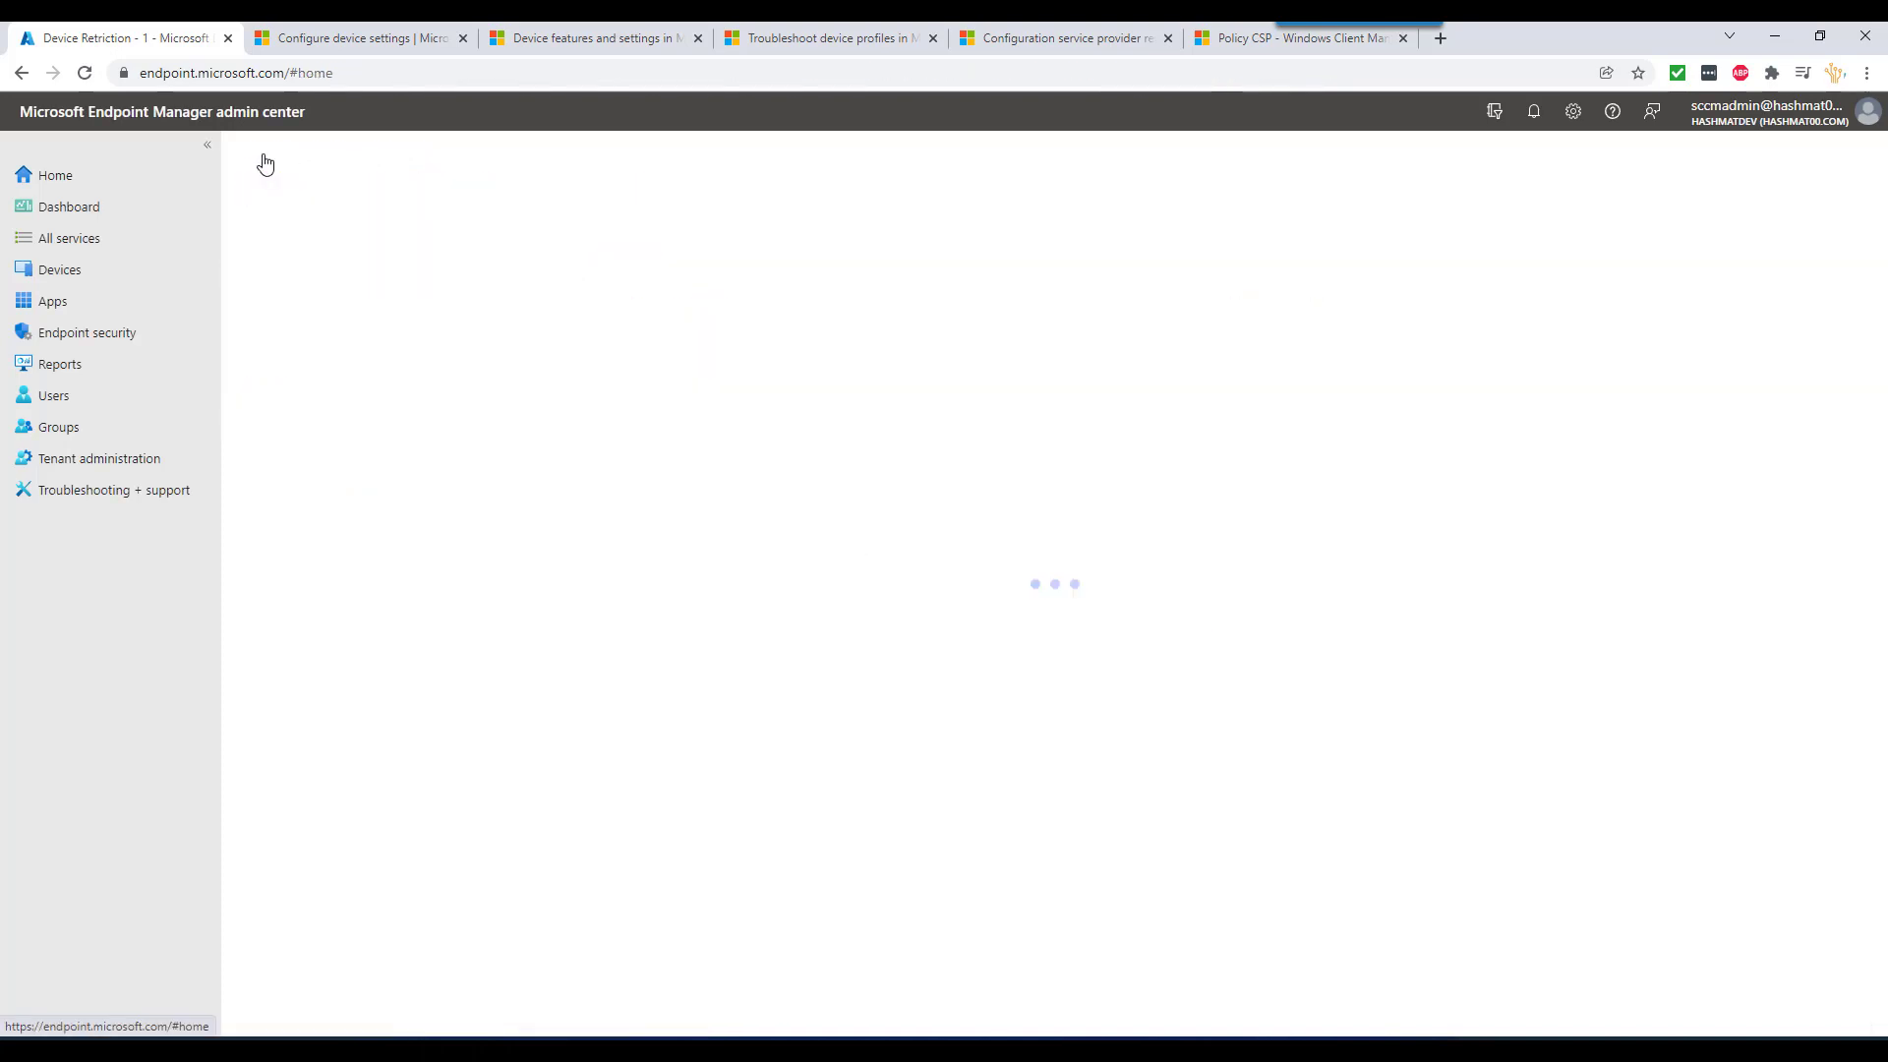
left_click(86, 273)
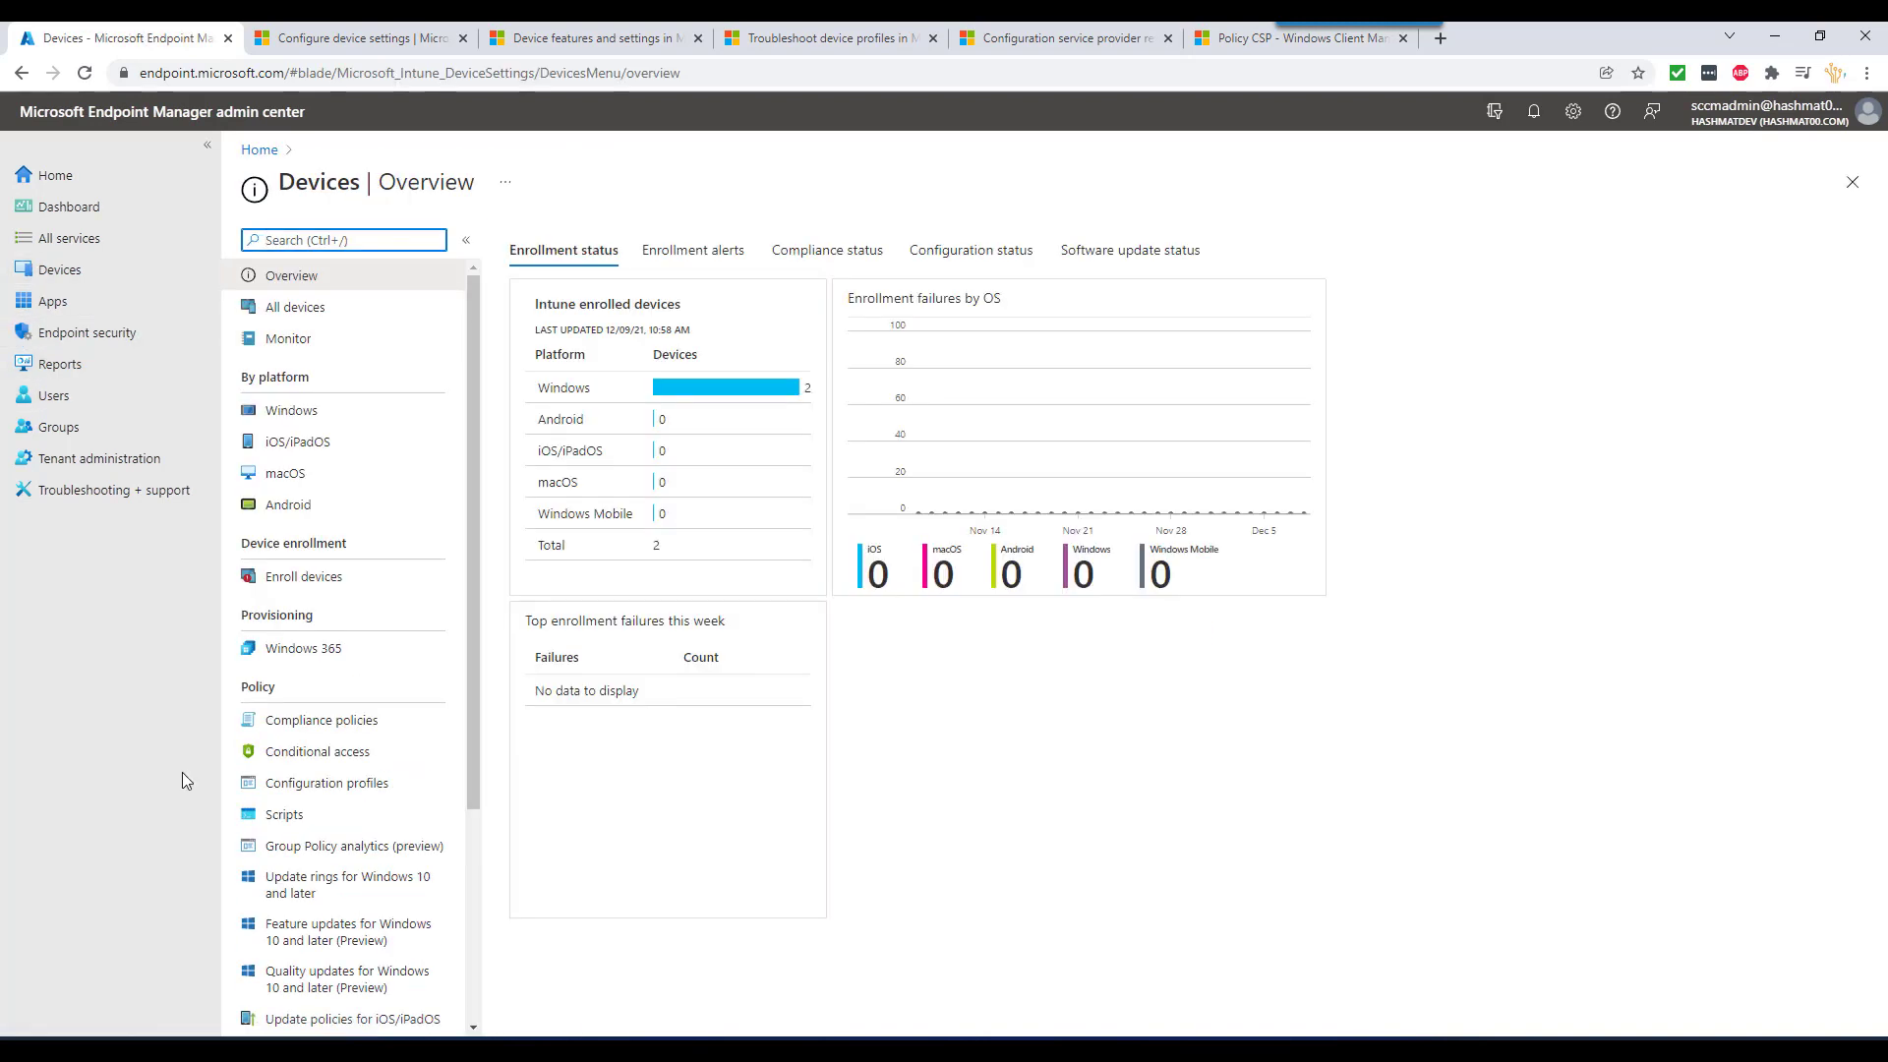
left_click(363, 413)
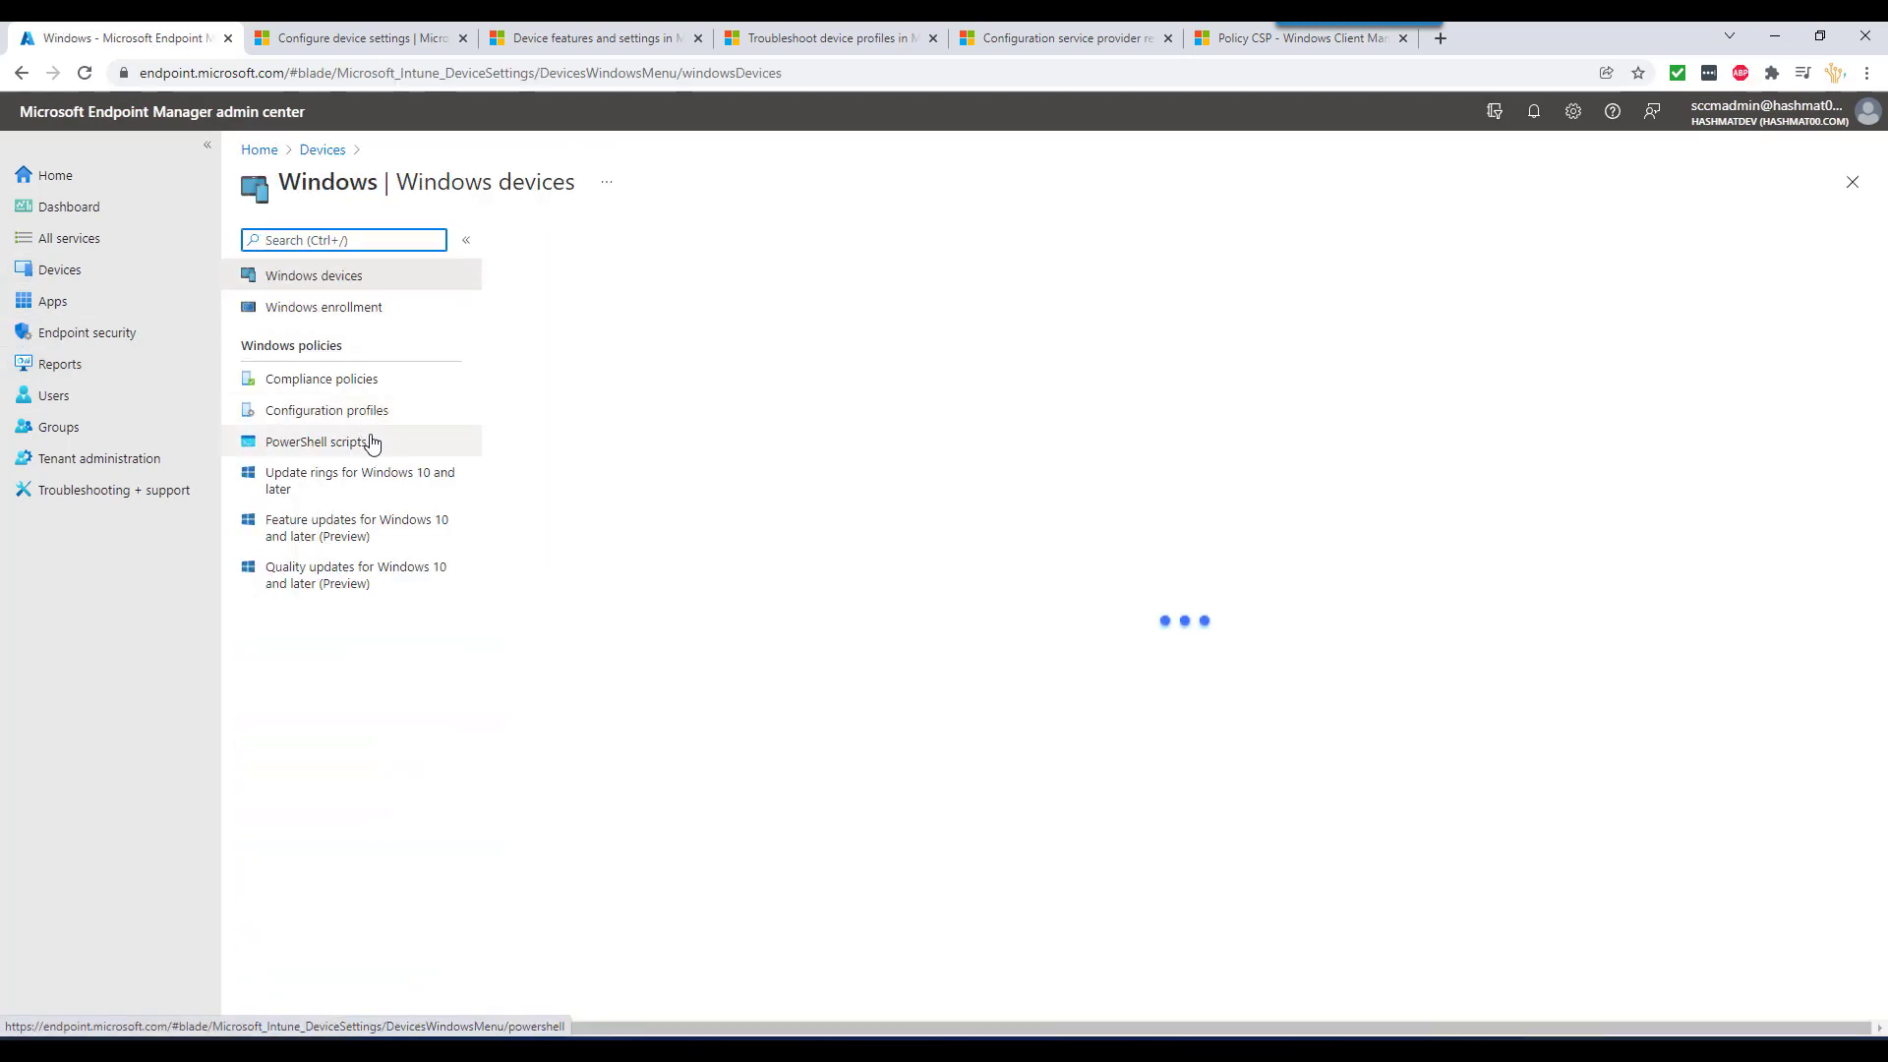
left_click(355, 411)
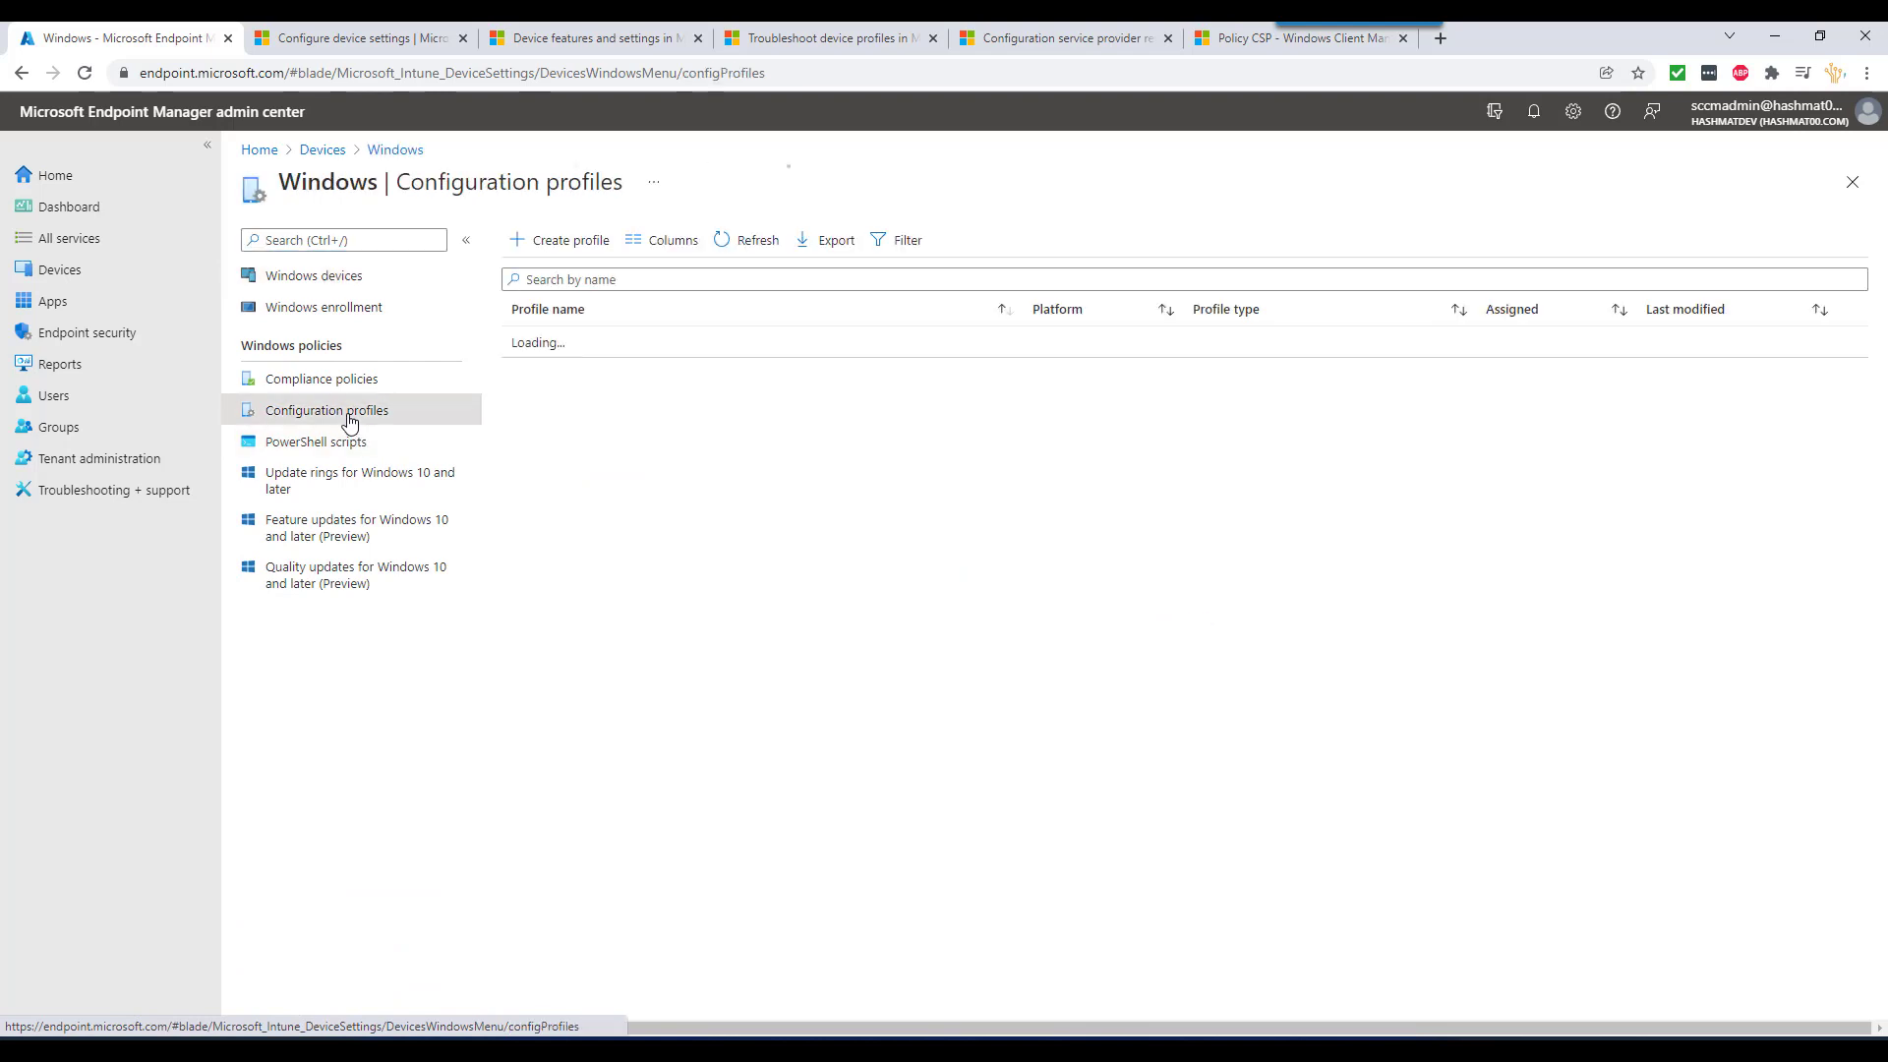
left_click(558, 240)
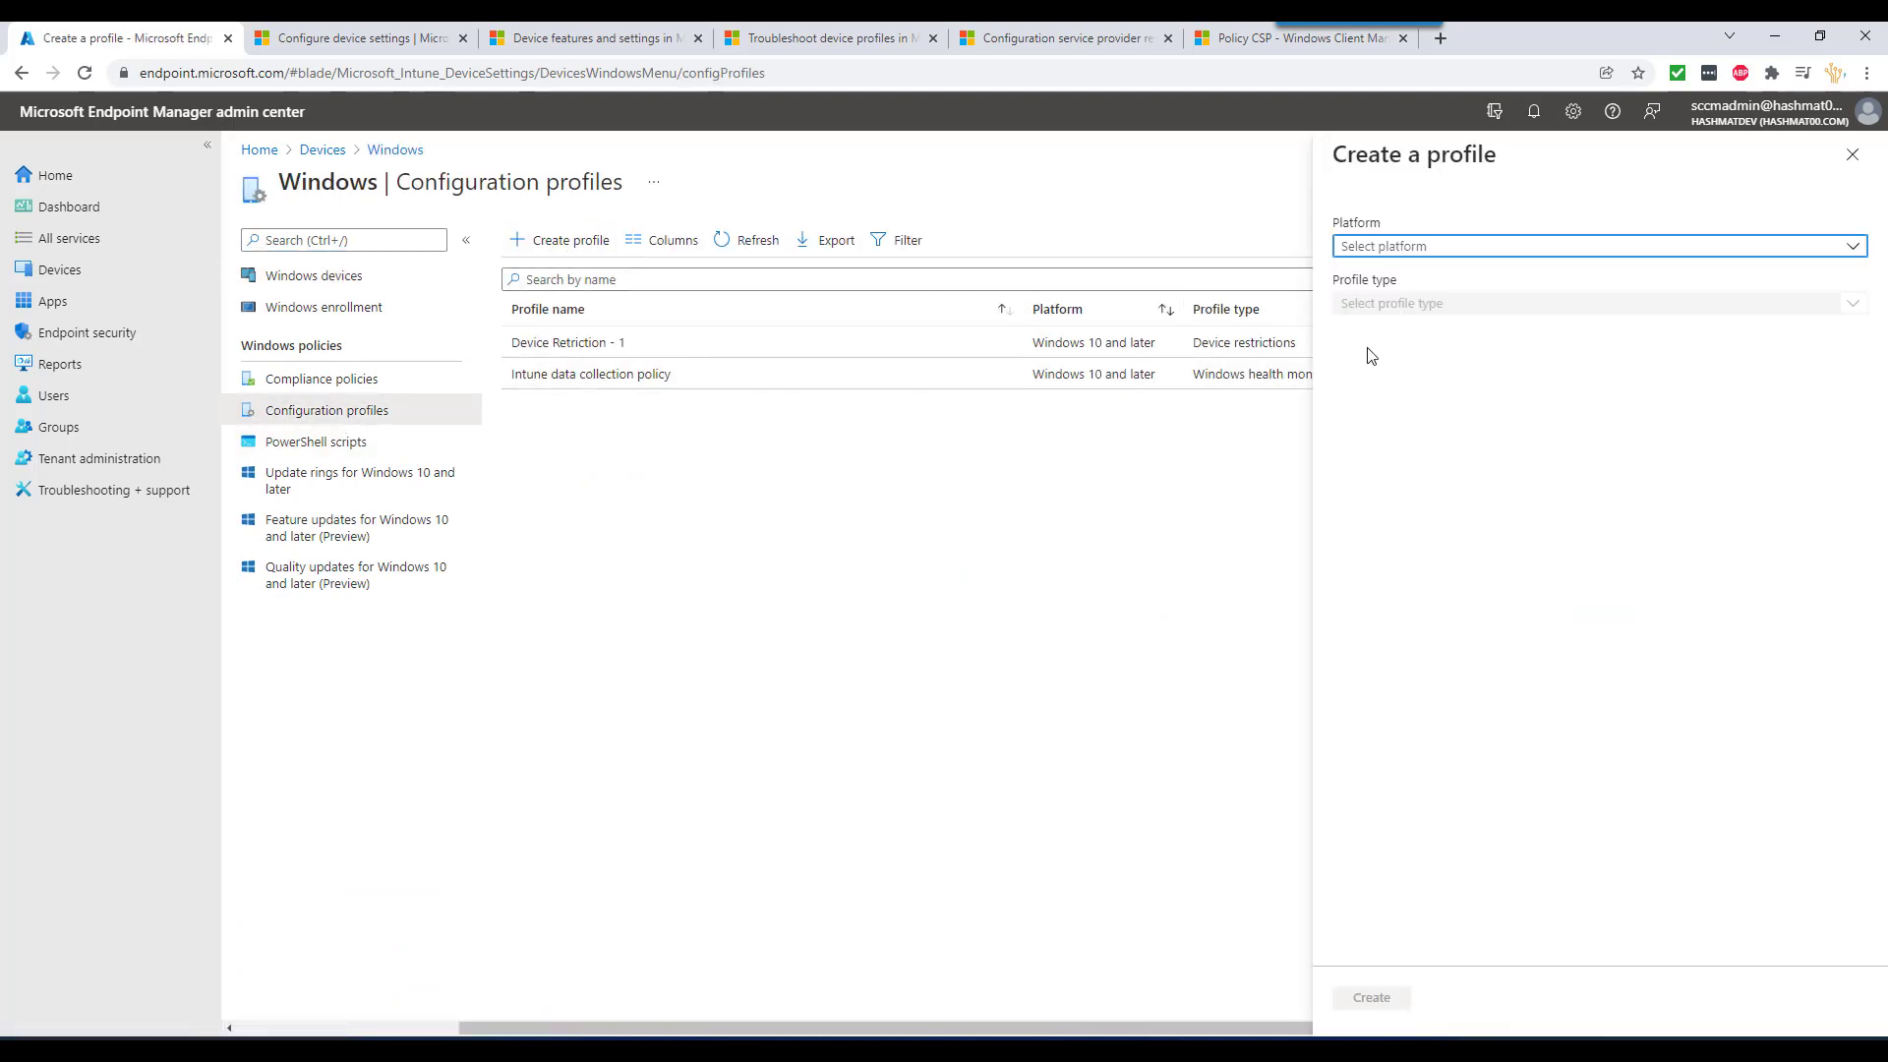
- Choose Windows 10 and later, Templates, and Administrative Templates, then create the profile
left_click(1415, 248)
left_click(1427, 275)
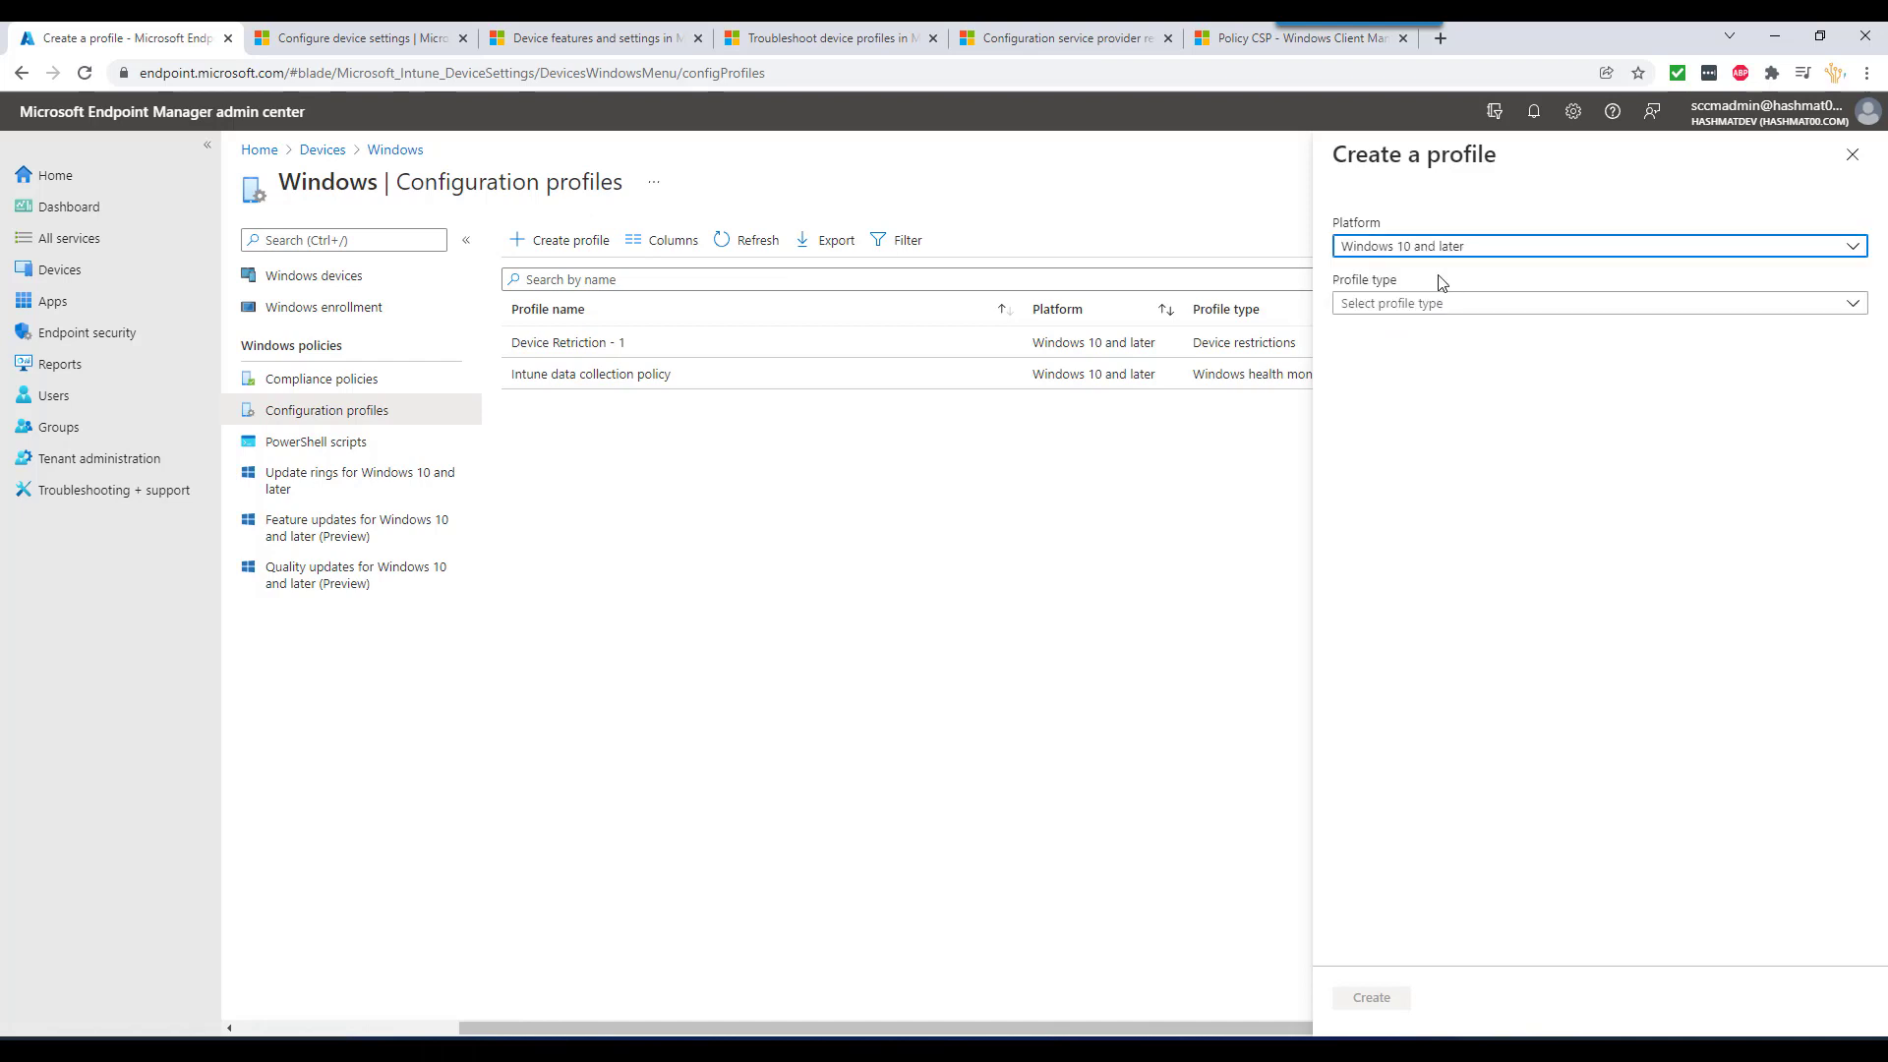
left_click(1422, 305)
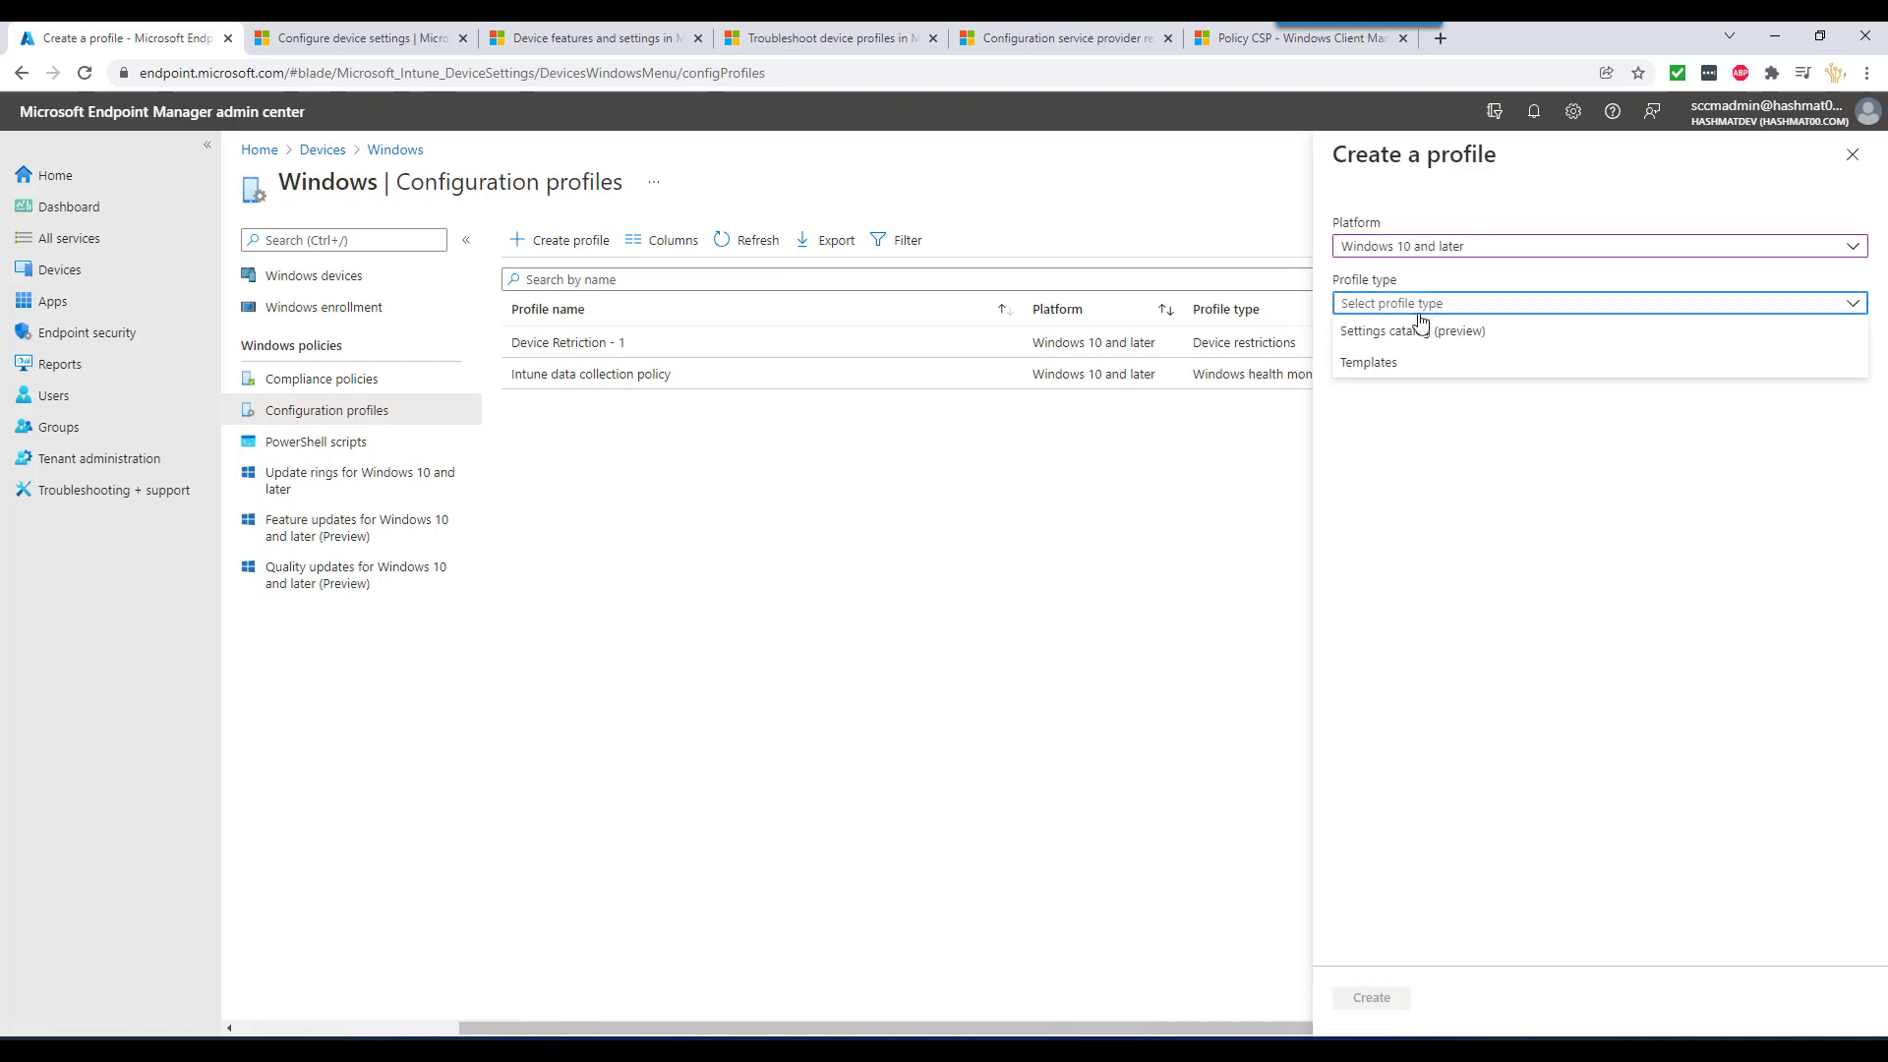
left_click(1407, 364)
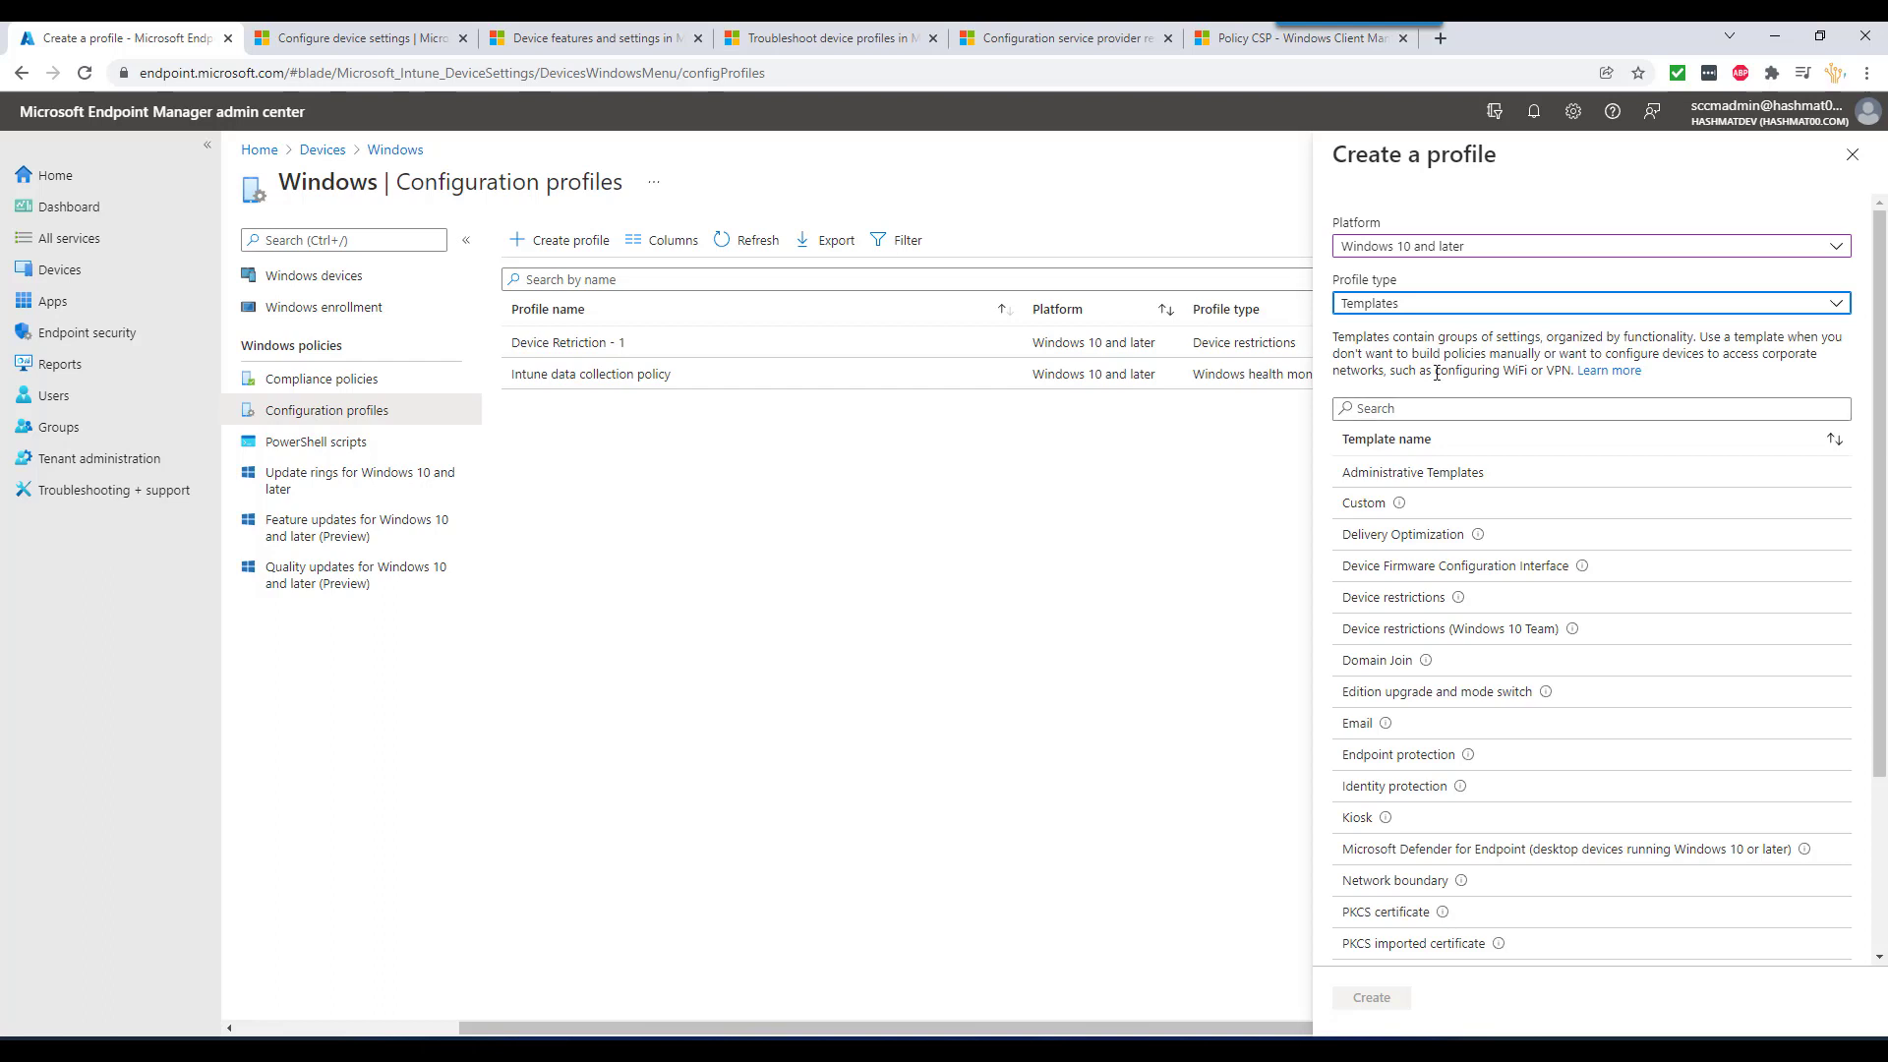
left_click(1403, 310)
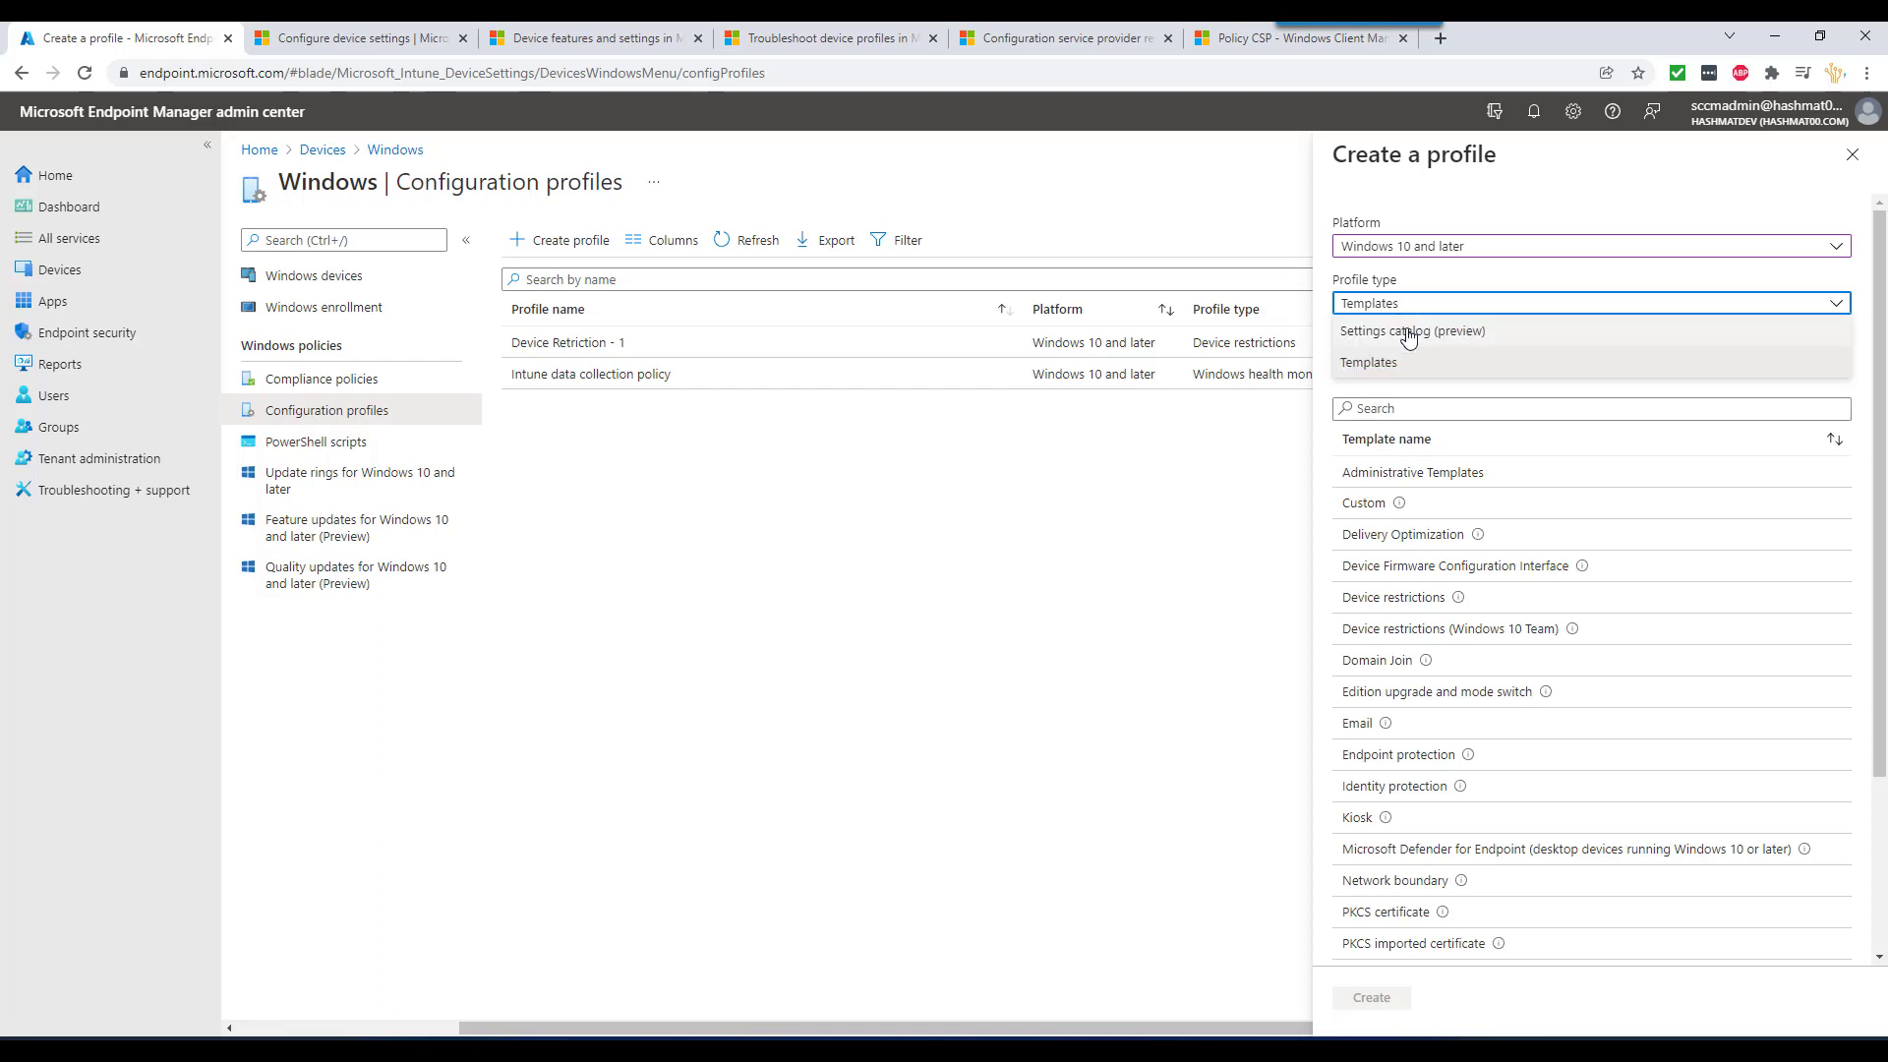
left_click(1427, 481)
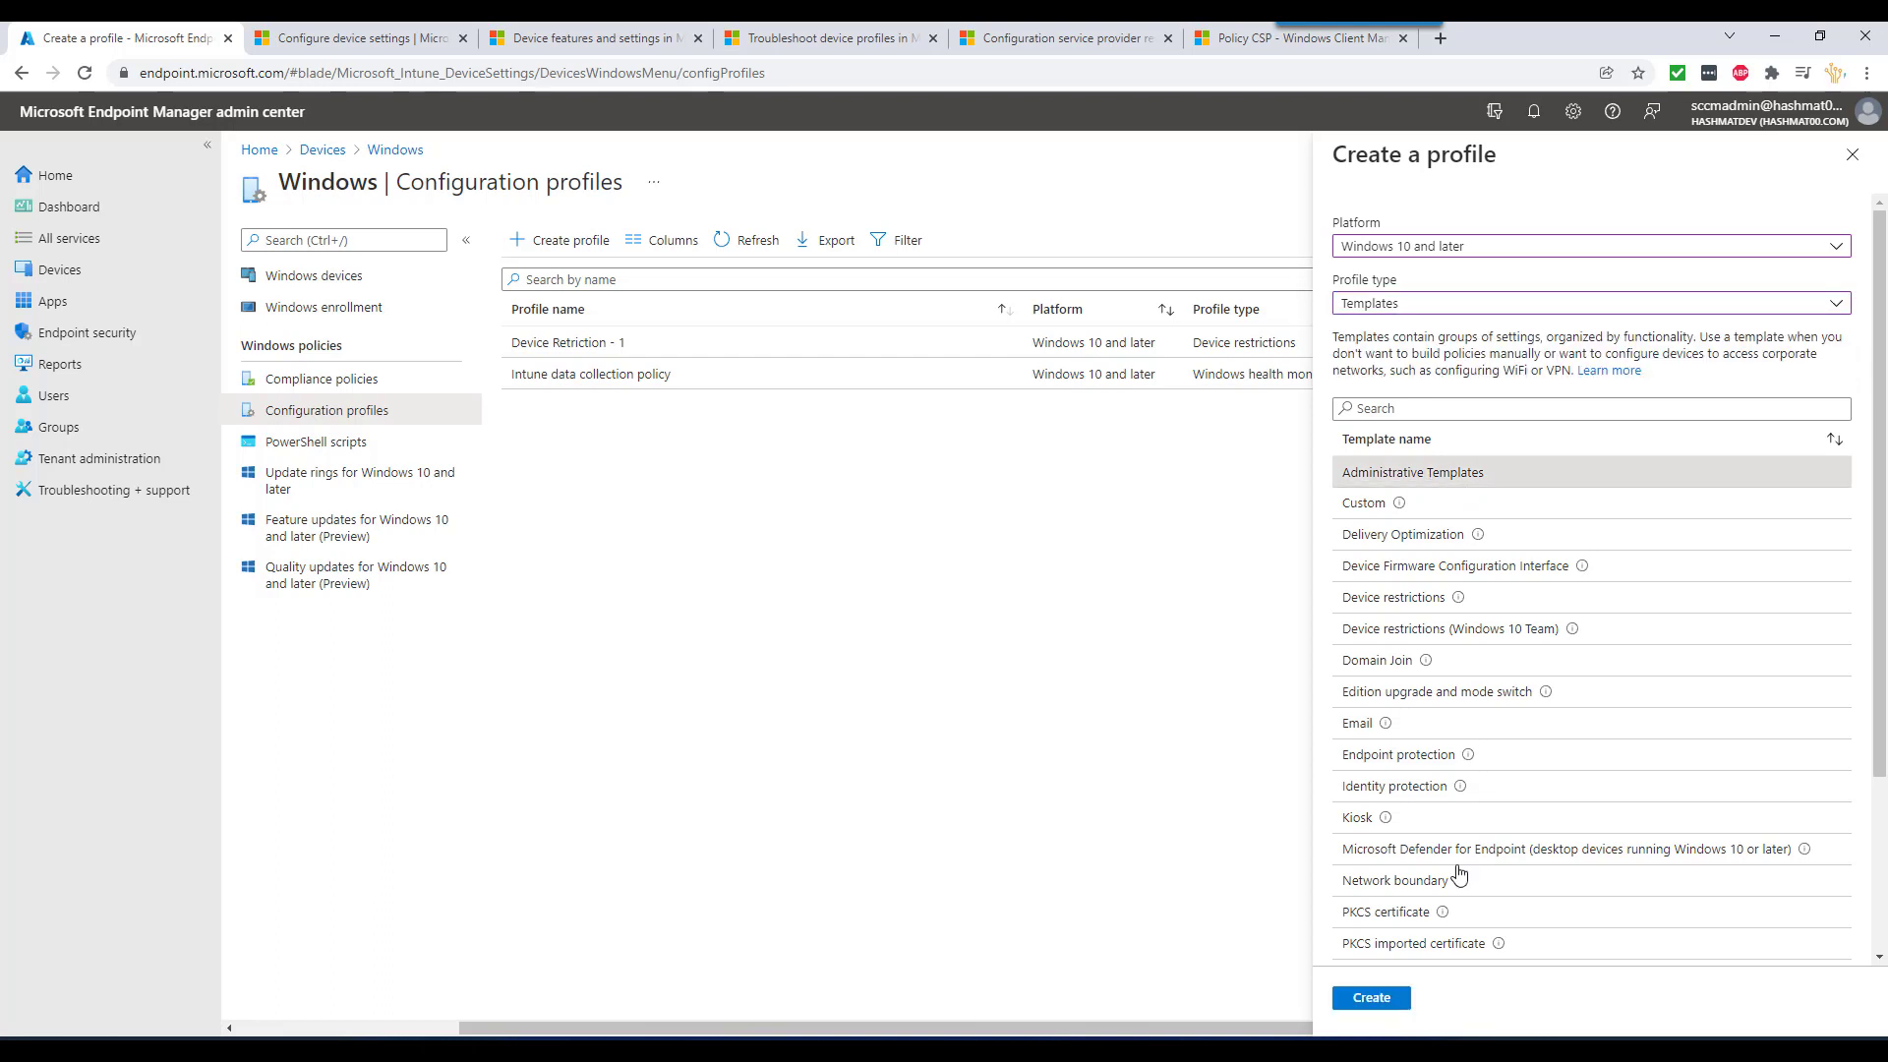
left_click(1374, 998)
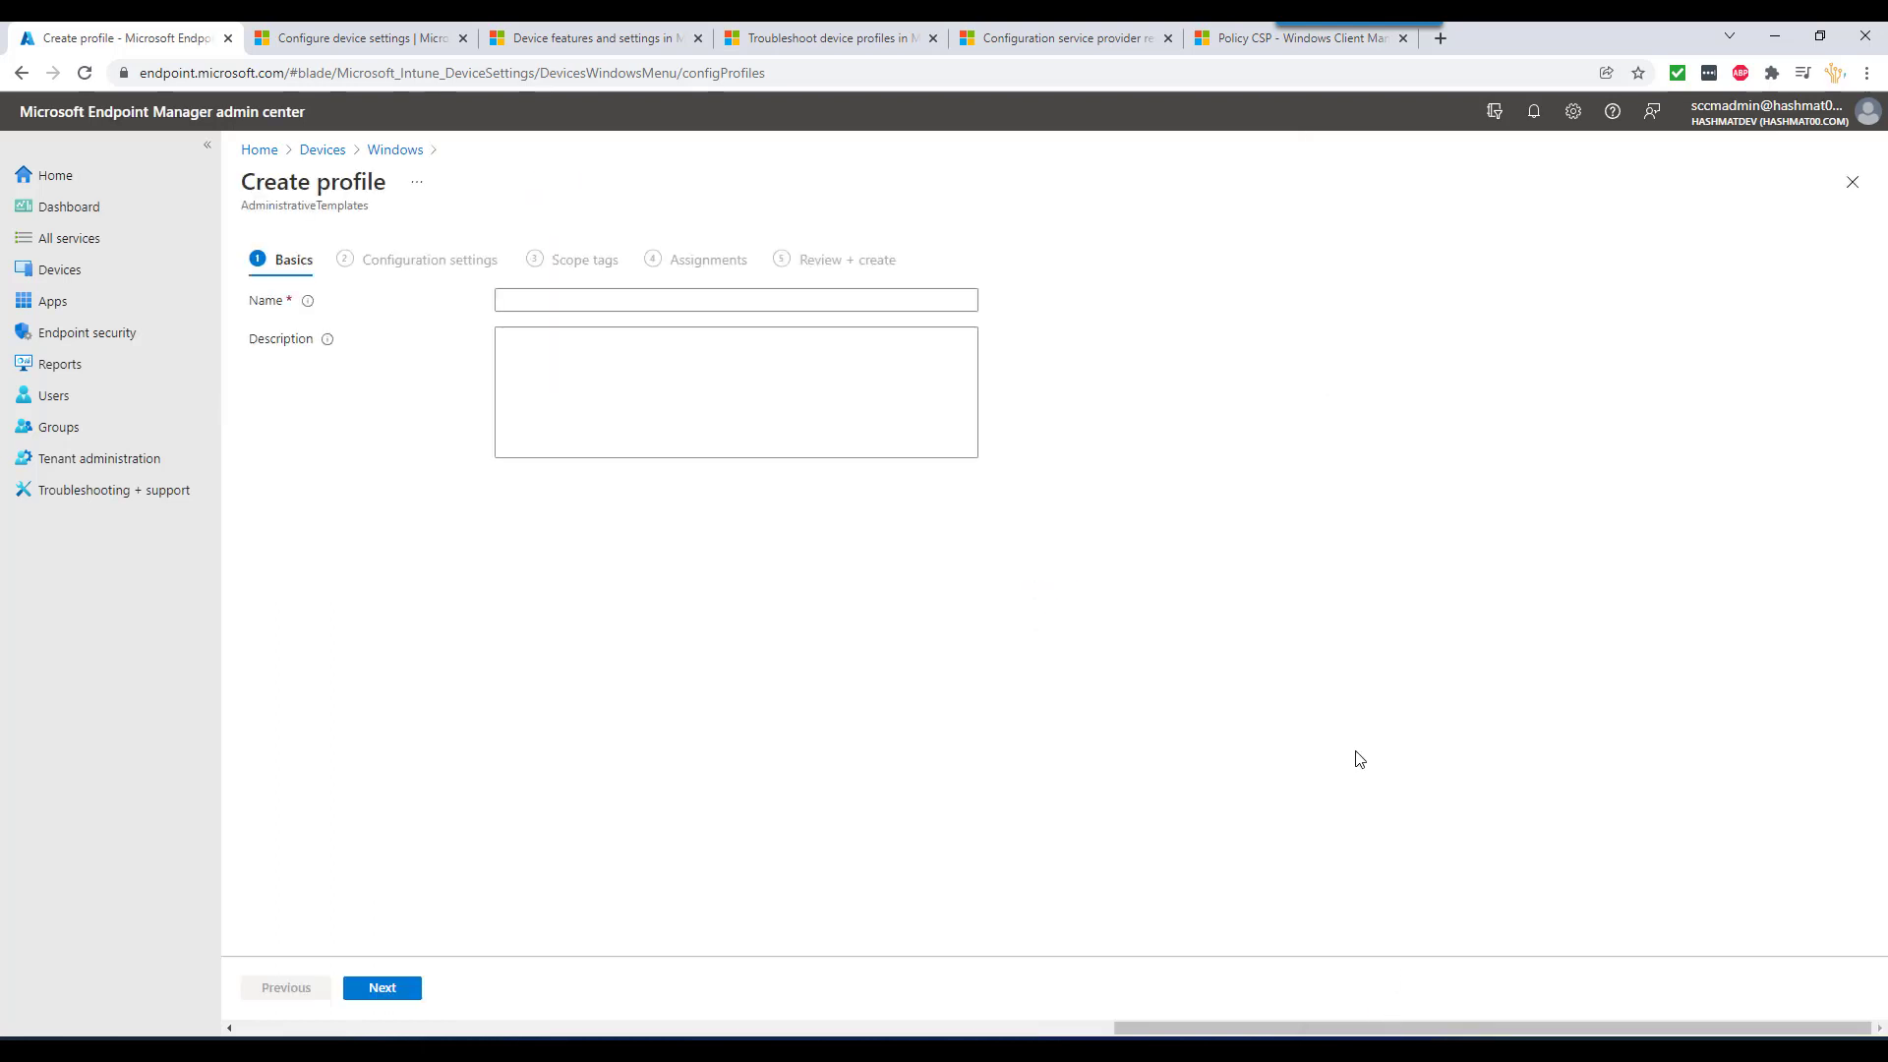
- Name the profile 'Administrative Templates -' and advance to Configuration settings
left_click(571, 298)
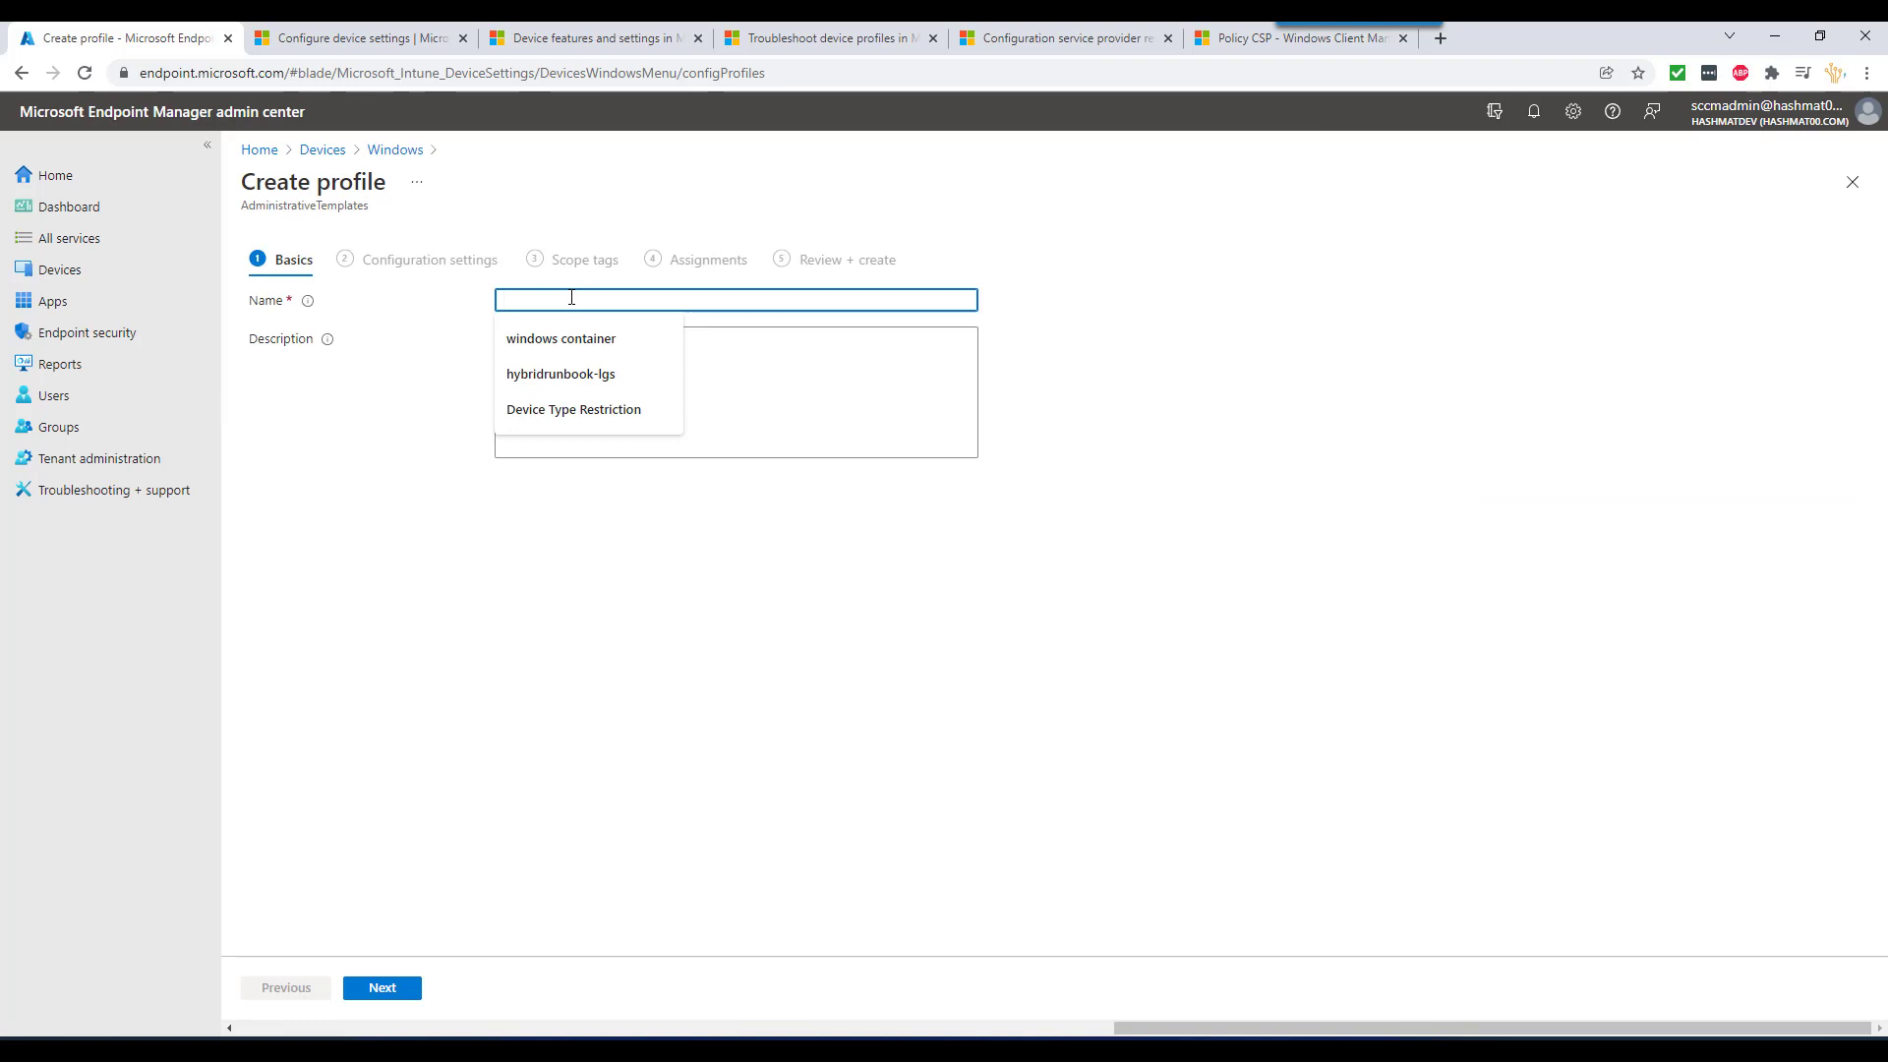
type("Adm")
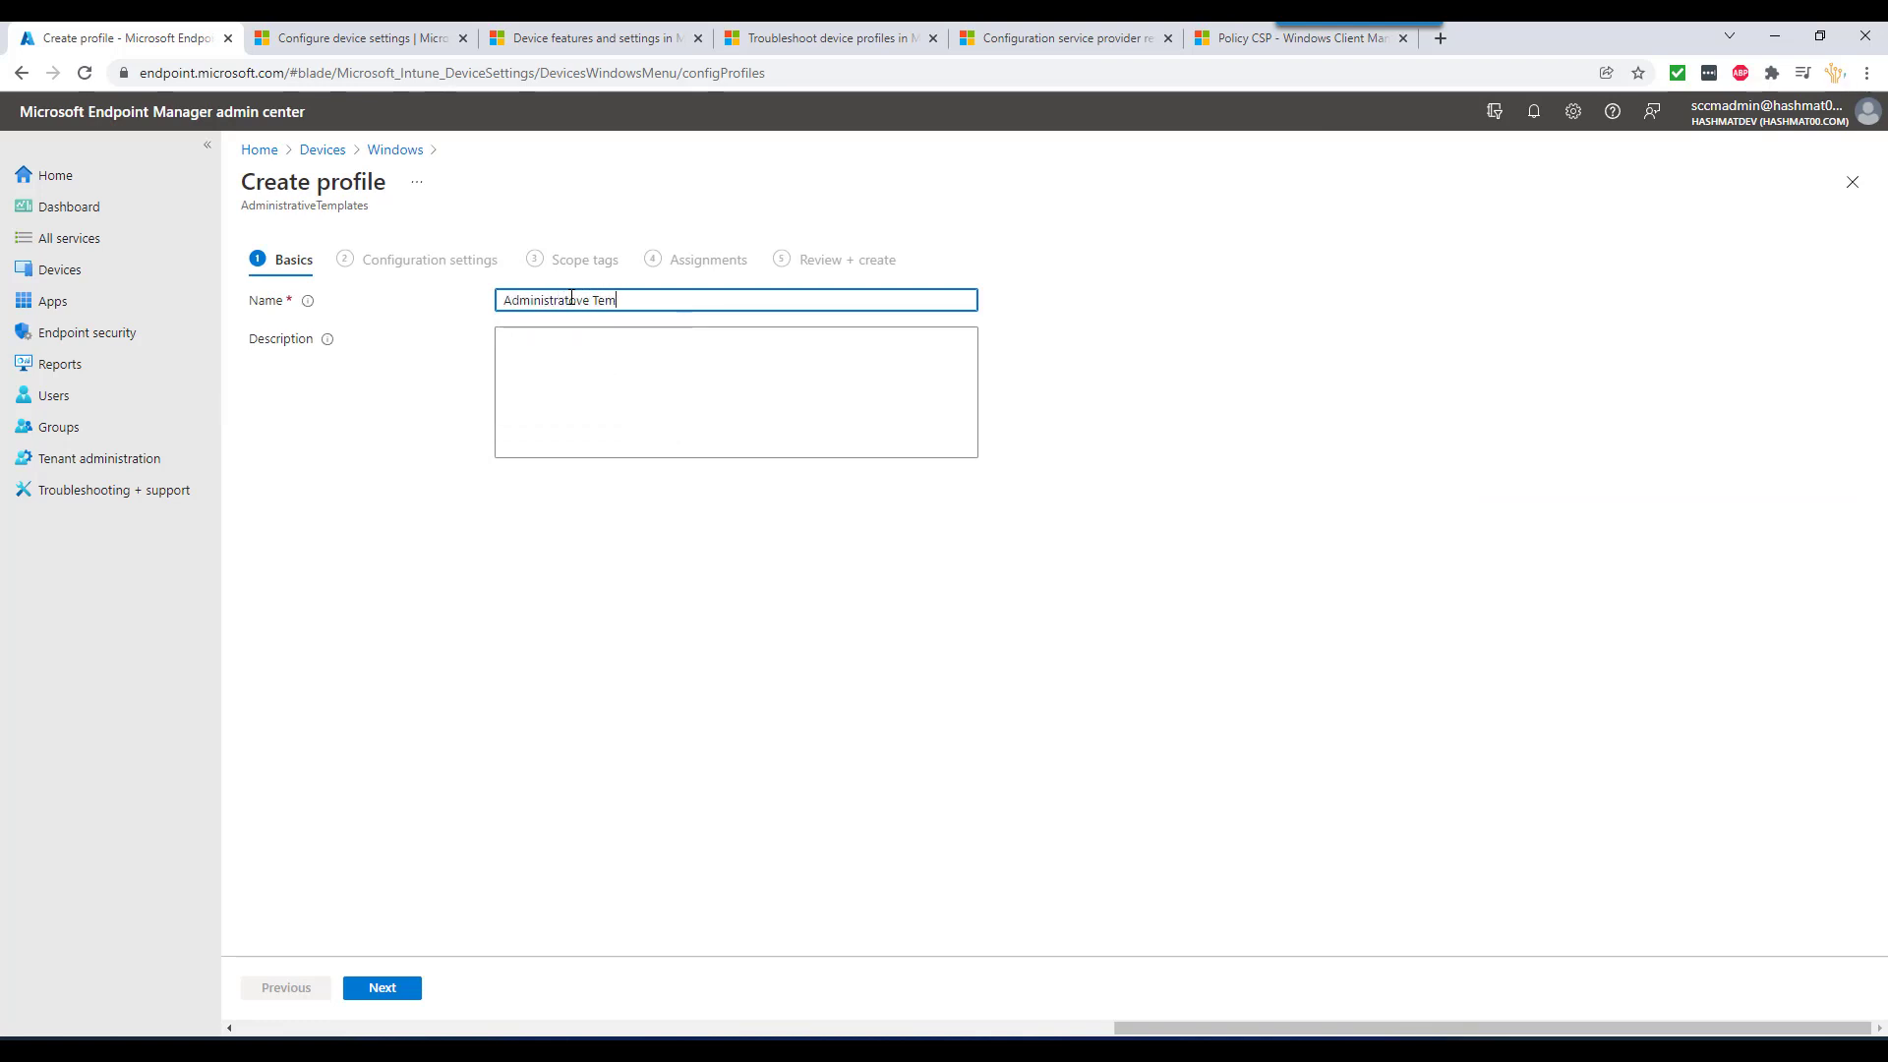
type("inistrative Templates - 1")
left_click(389, 987)
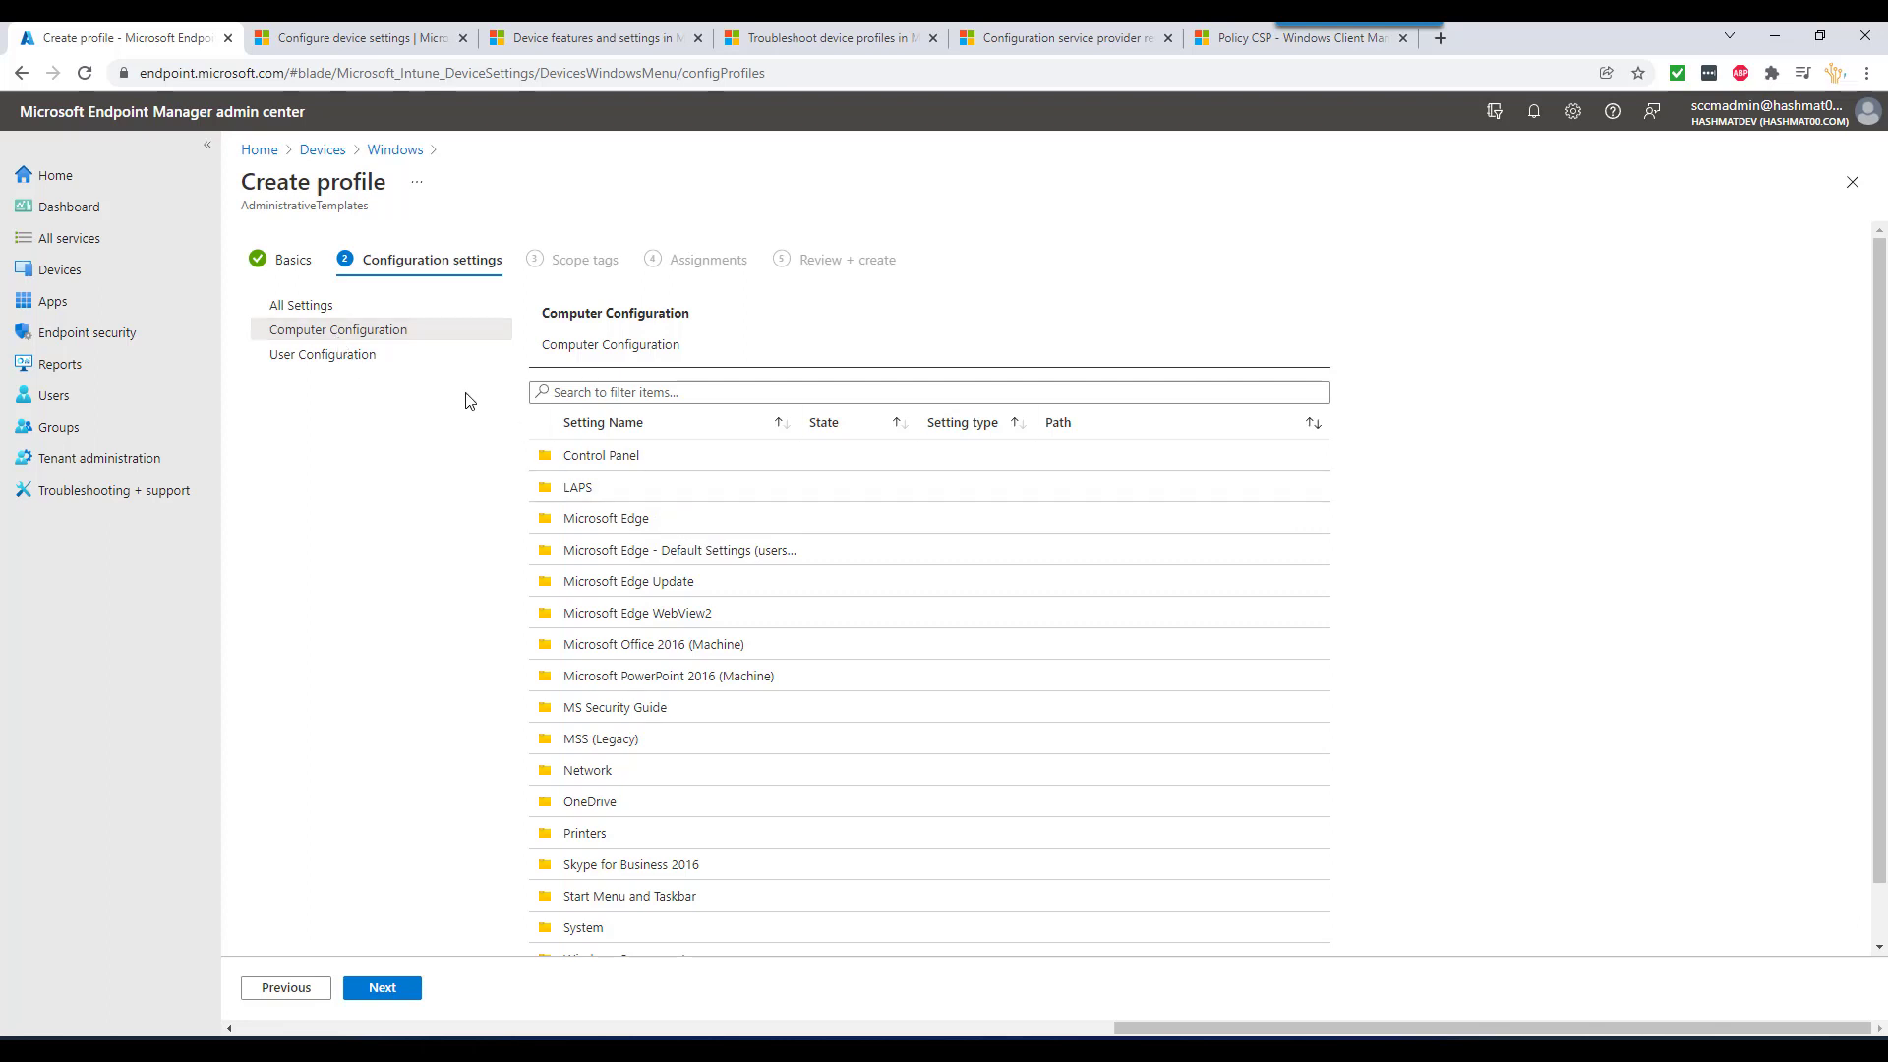
- Browse Computer Configuration down to the Control Panel > User Accounts folder
left_click(341, 360)
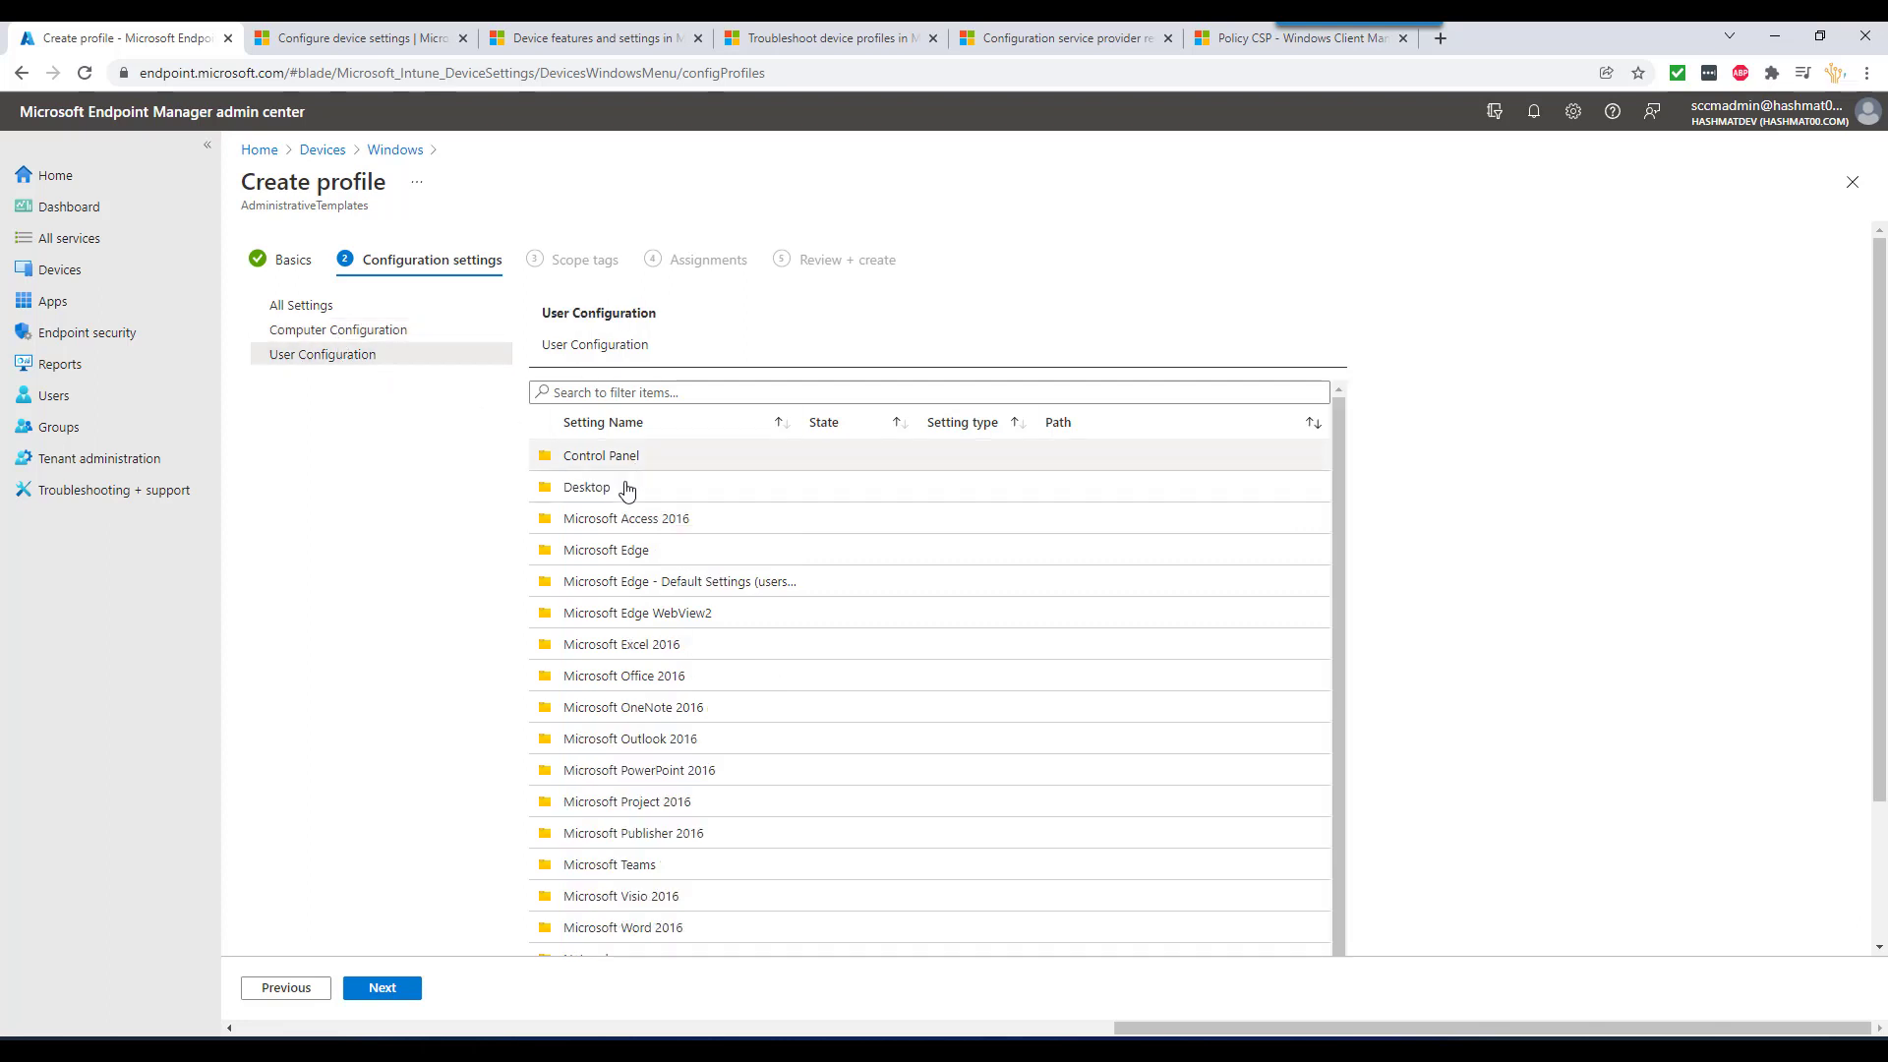
left_click(369, 332)
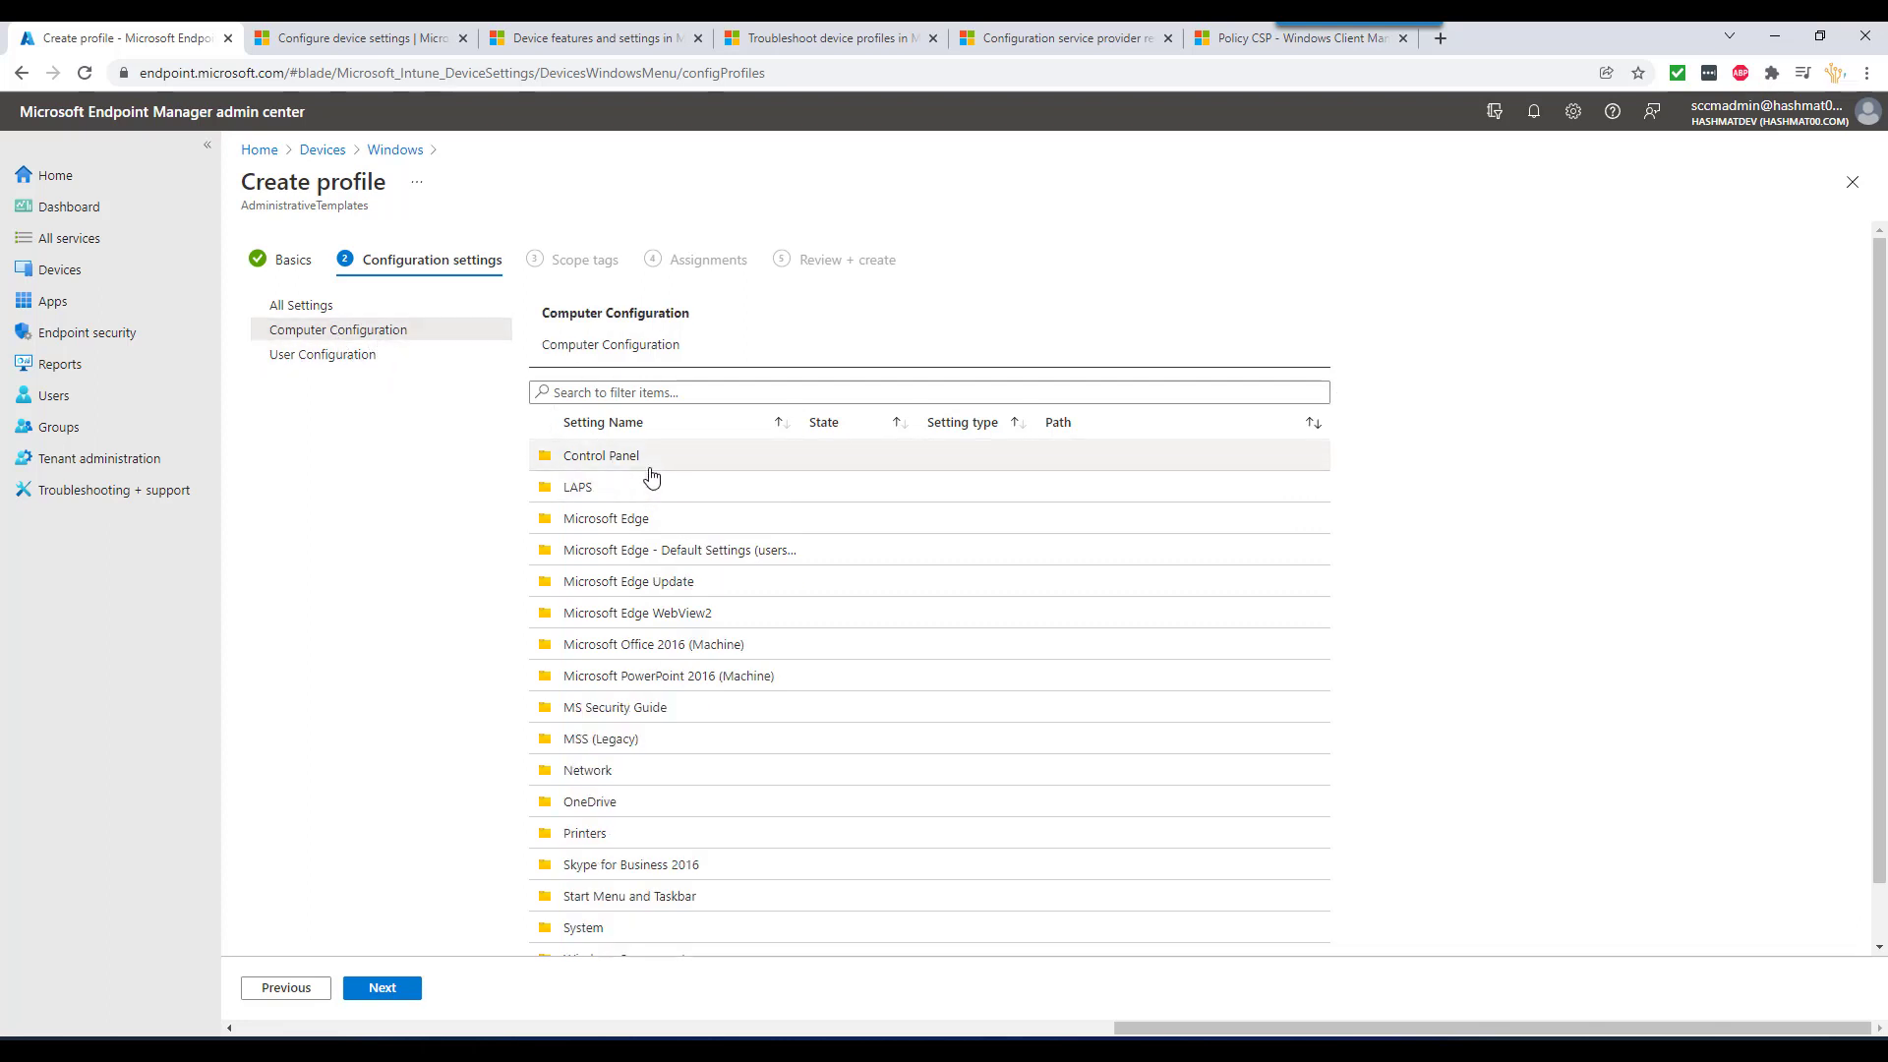
scroll(670, 688, "down", 1)
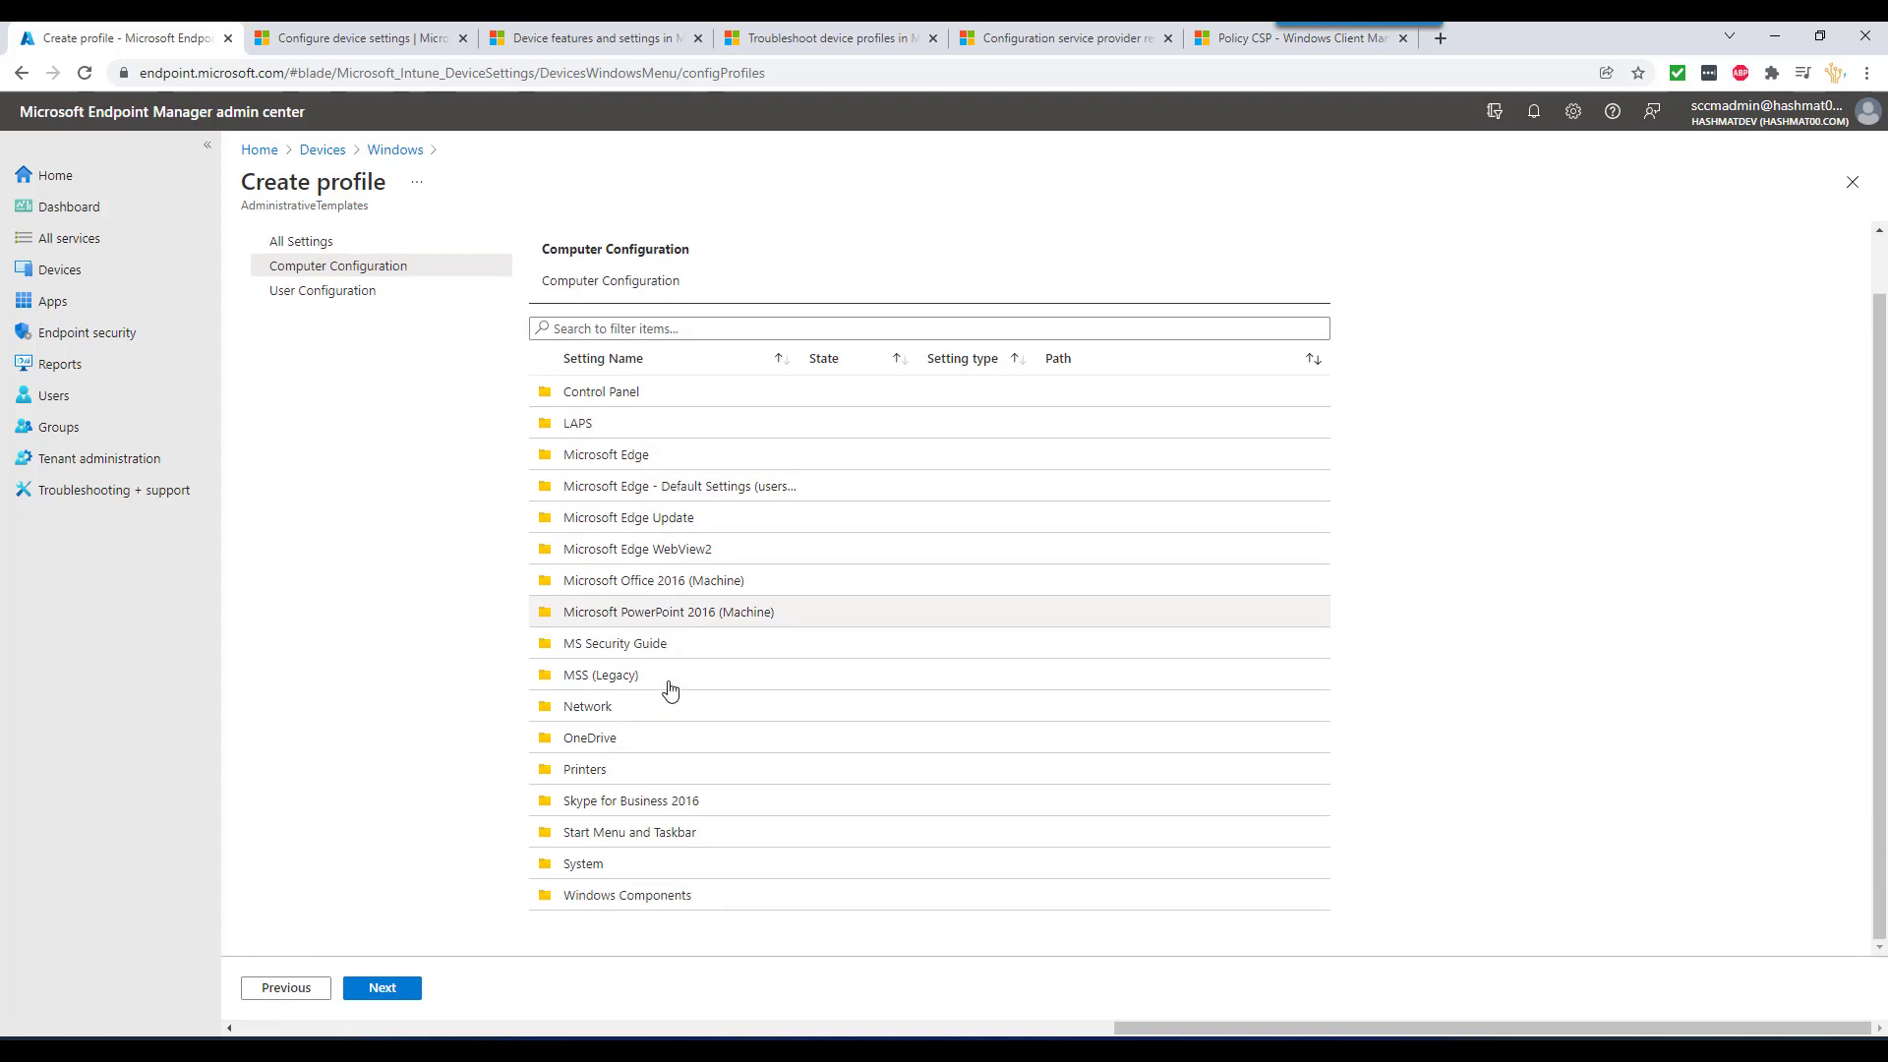
scroll(669, 688, "up", 1)
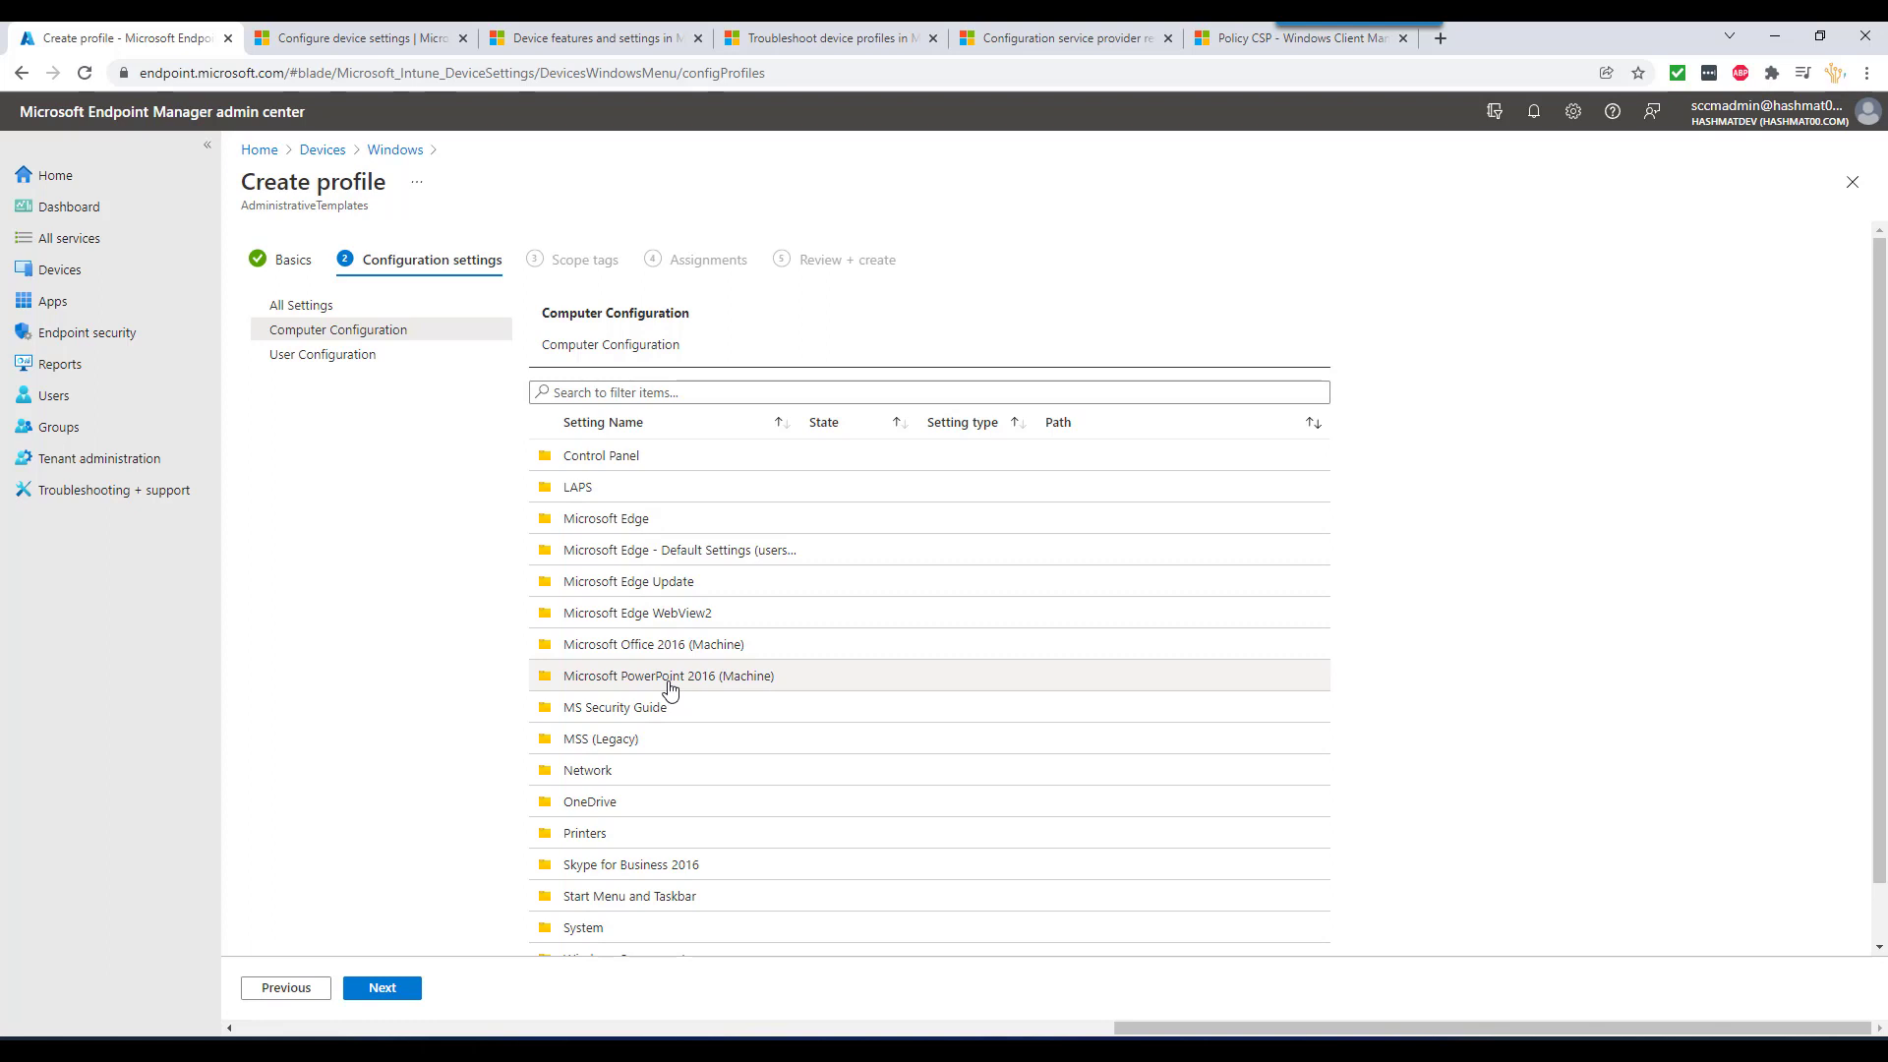
scroll(682, 718, "down", 1)
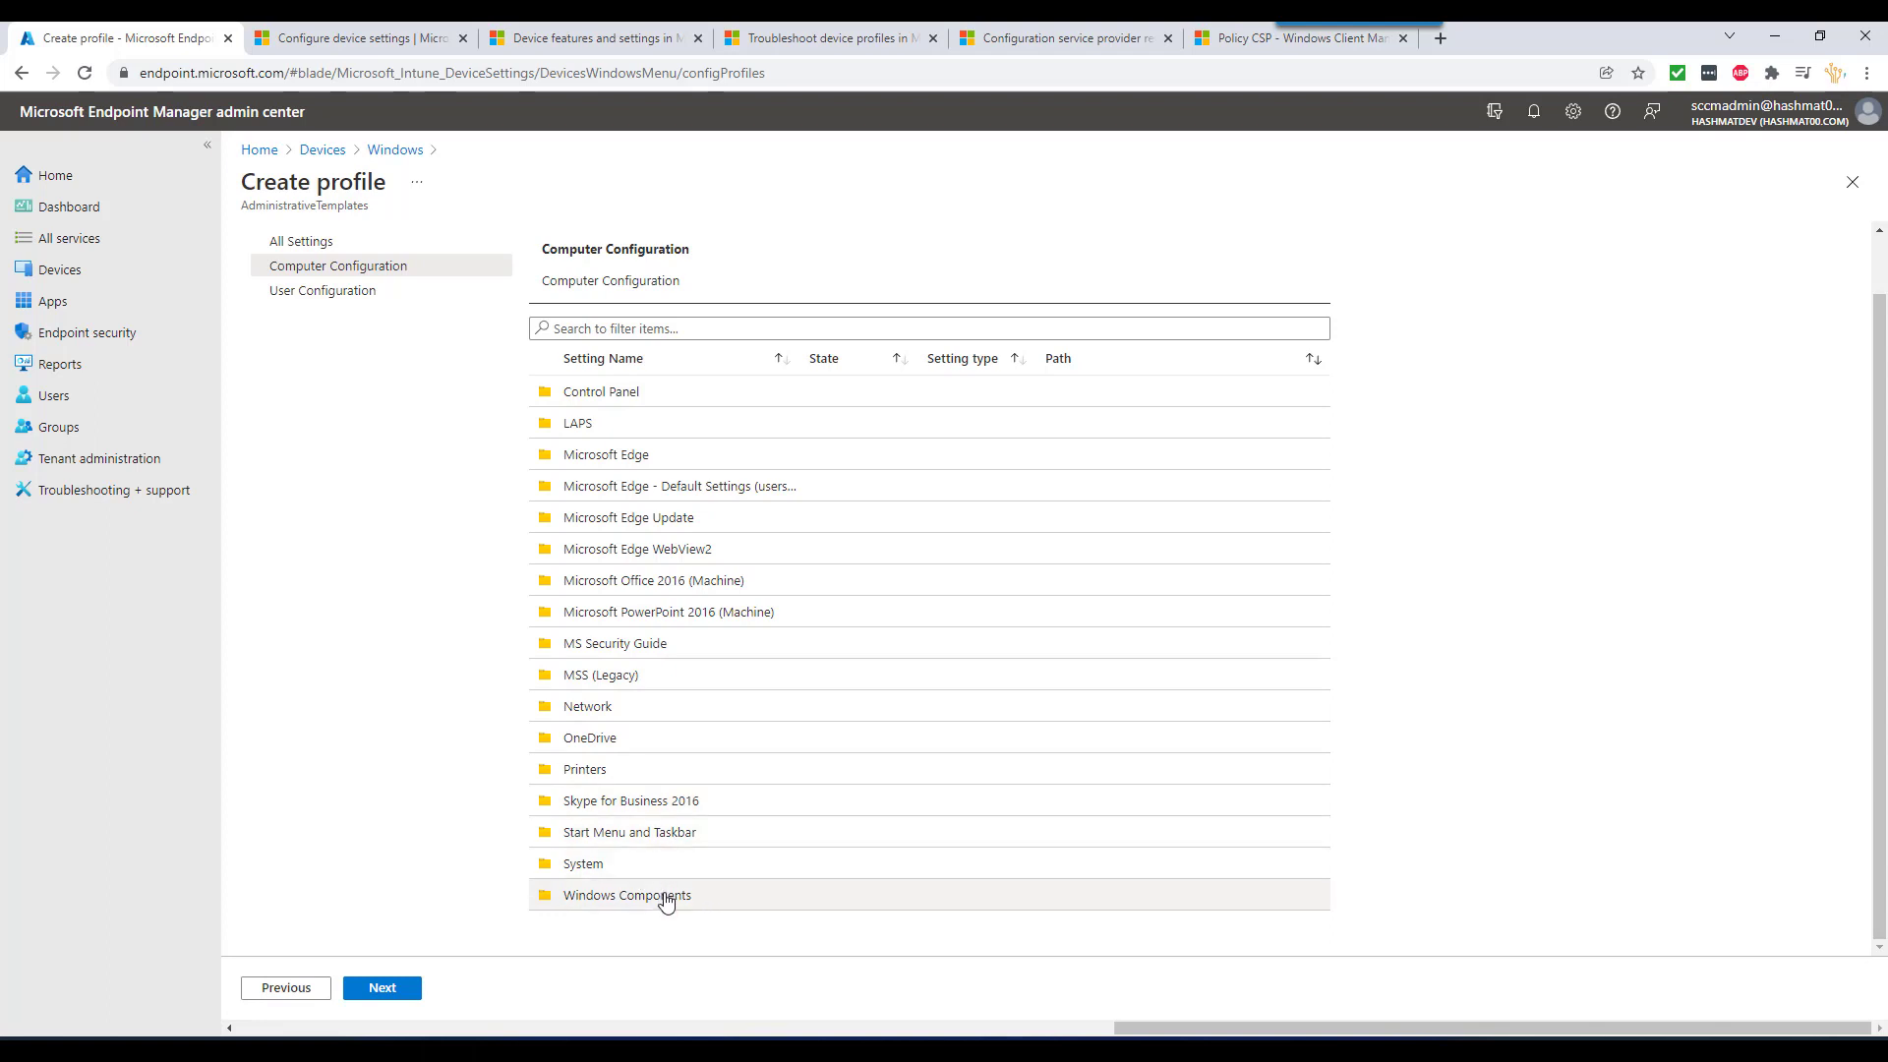
scroll(624, 494, "up", 1)
left_click(624, 460)
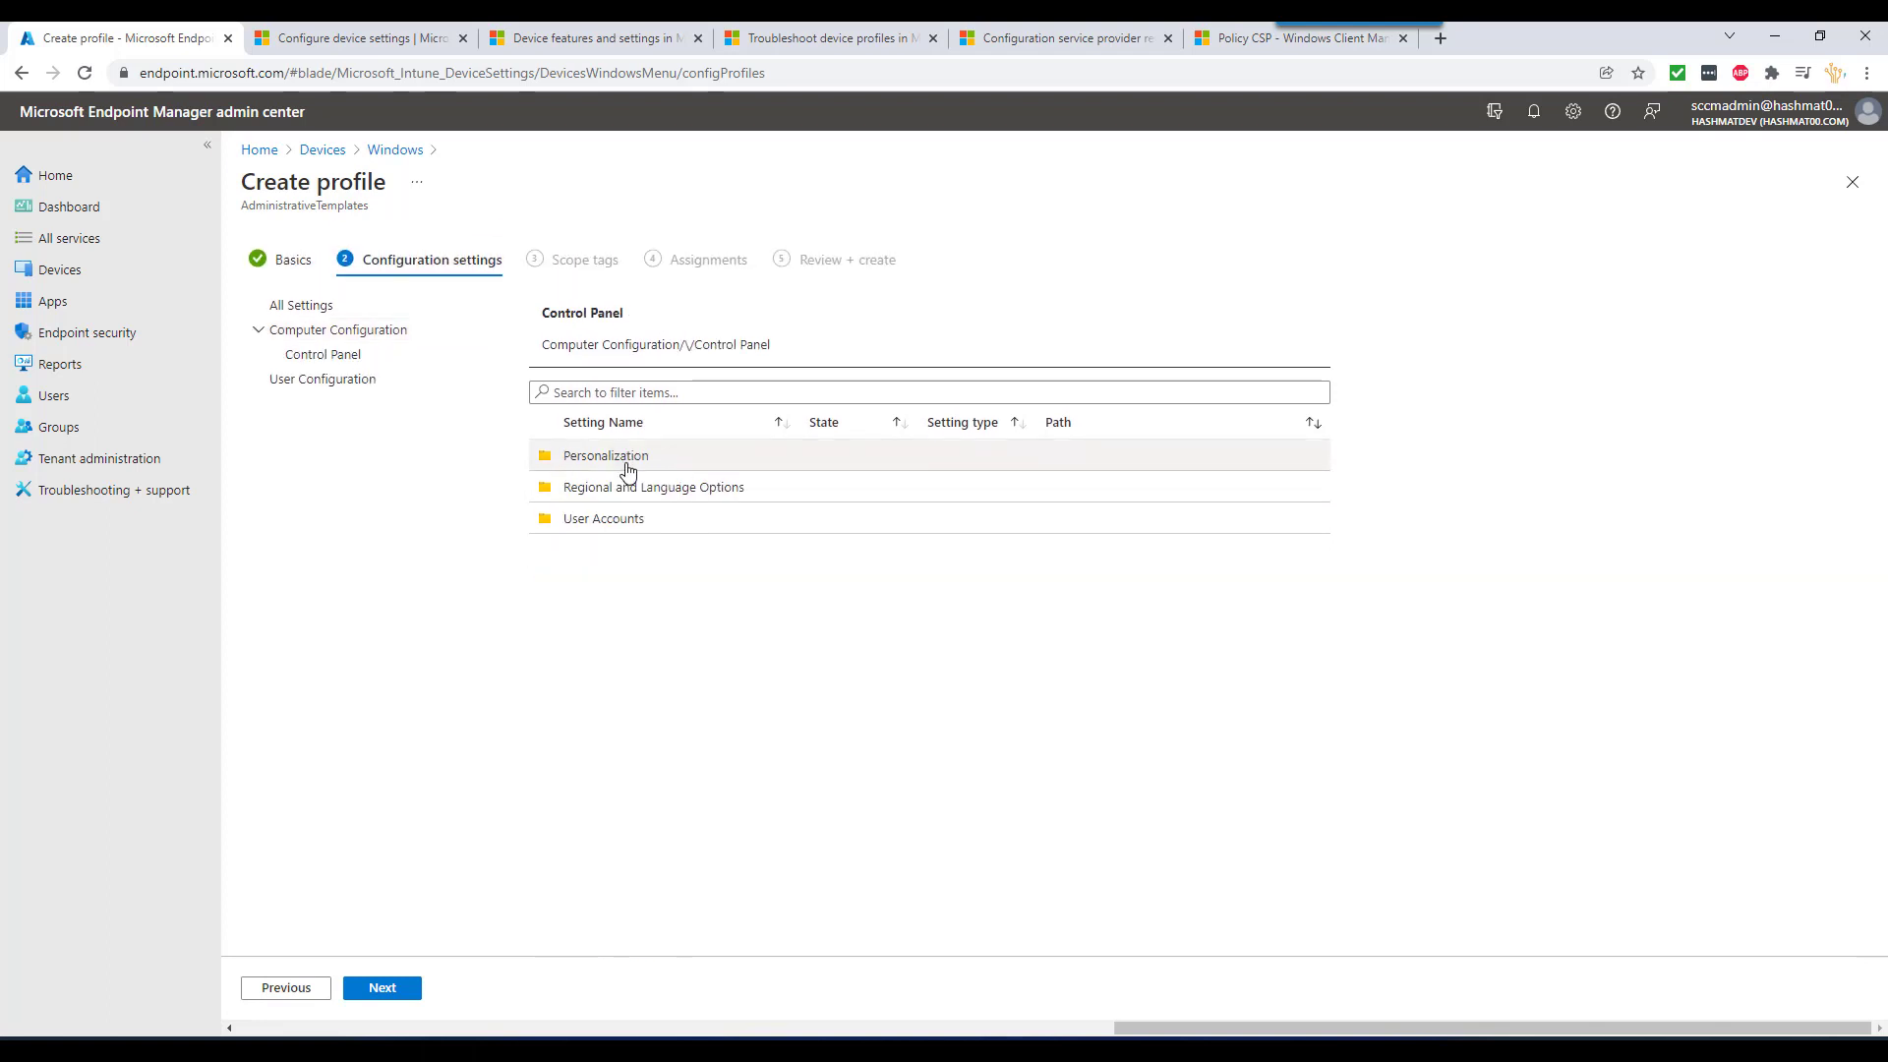
left_click(647, 523)
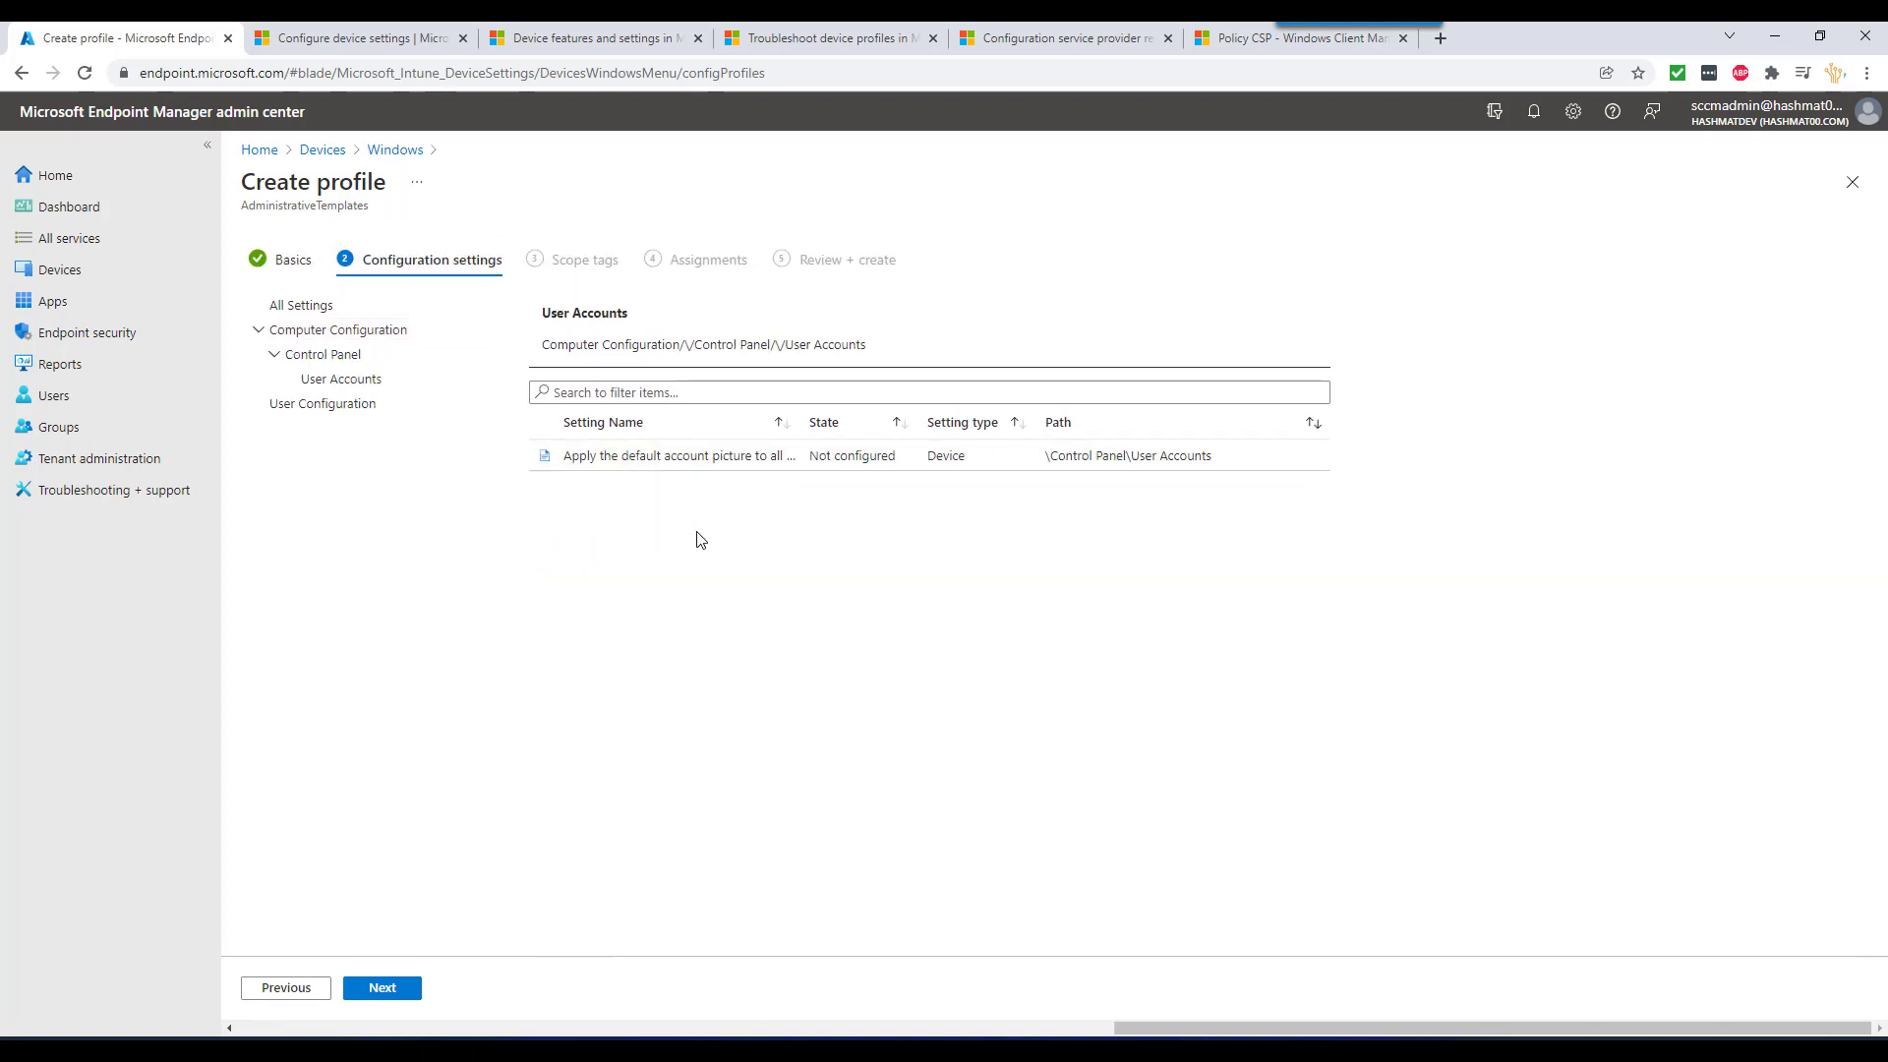
- Try enabling 'Apply the default account picture to all users', then discard it and return to the profiles list
left_click(664, 459)
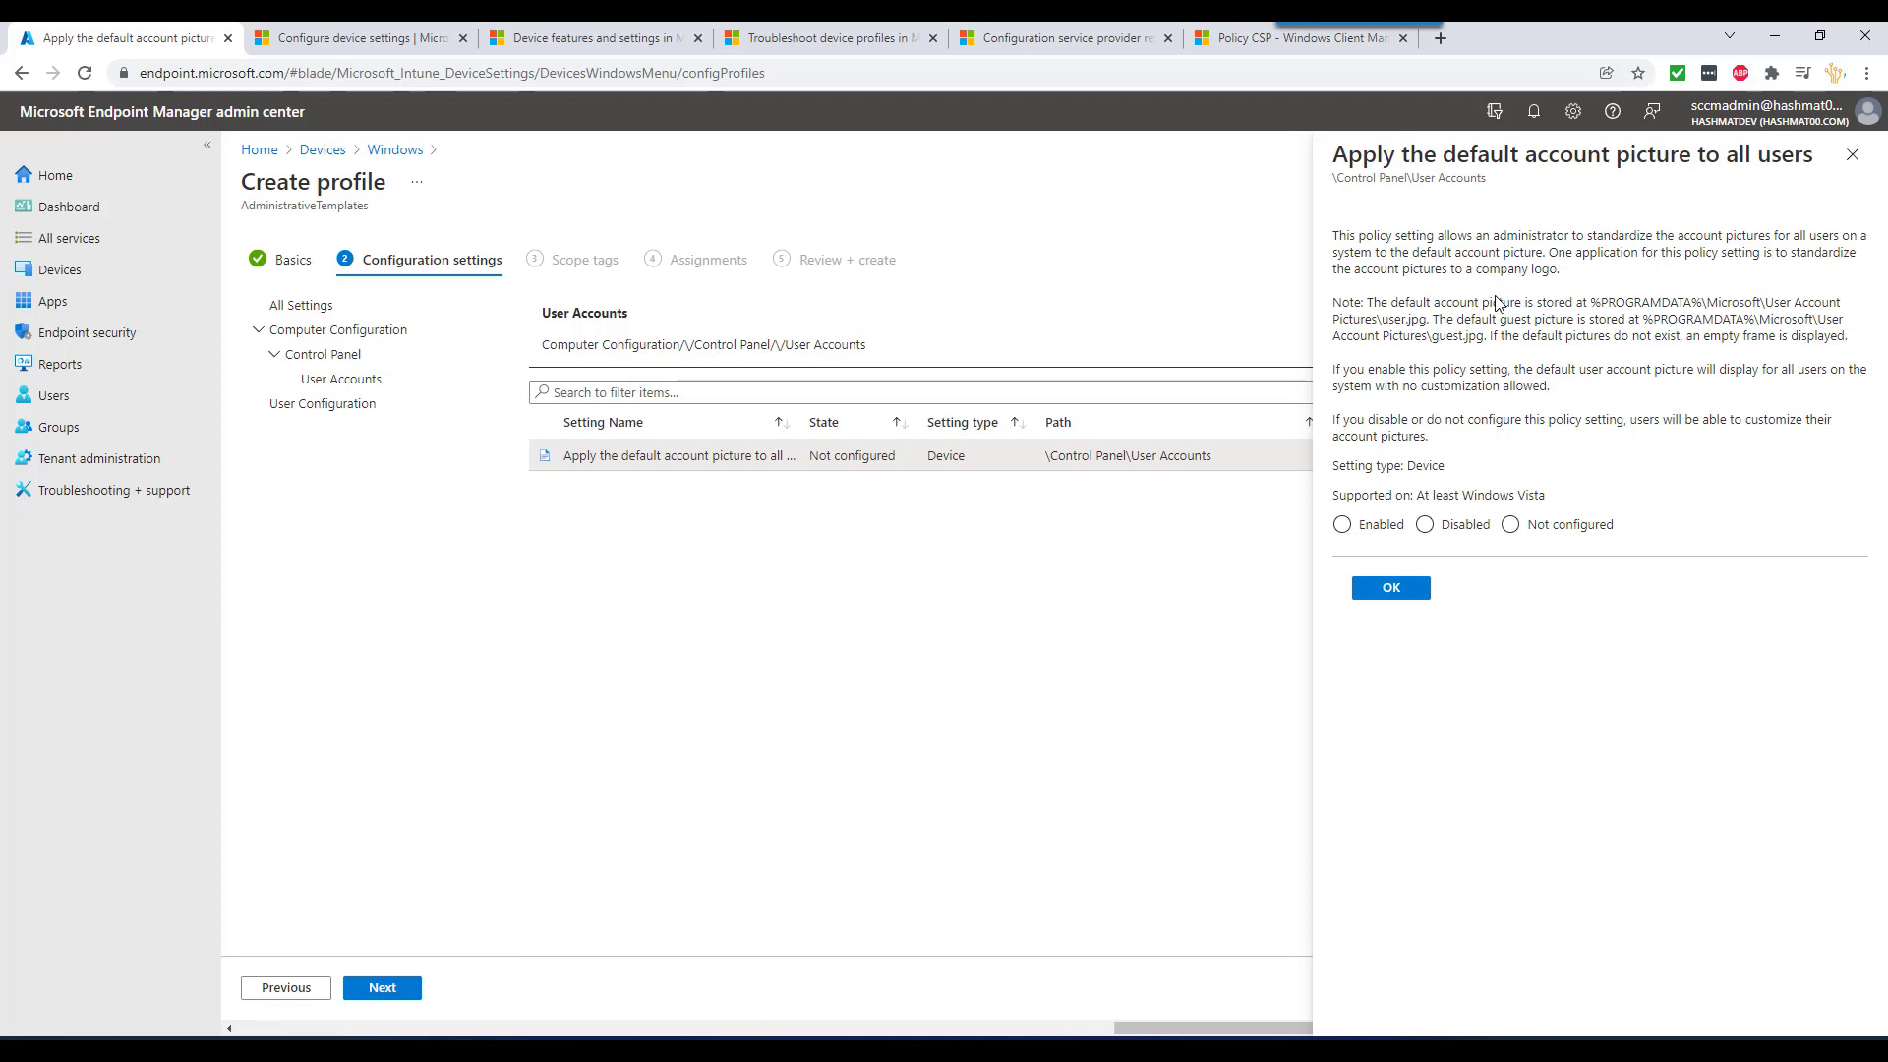
left_click(1380, 526)
left_click(1853, 155)
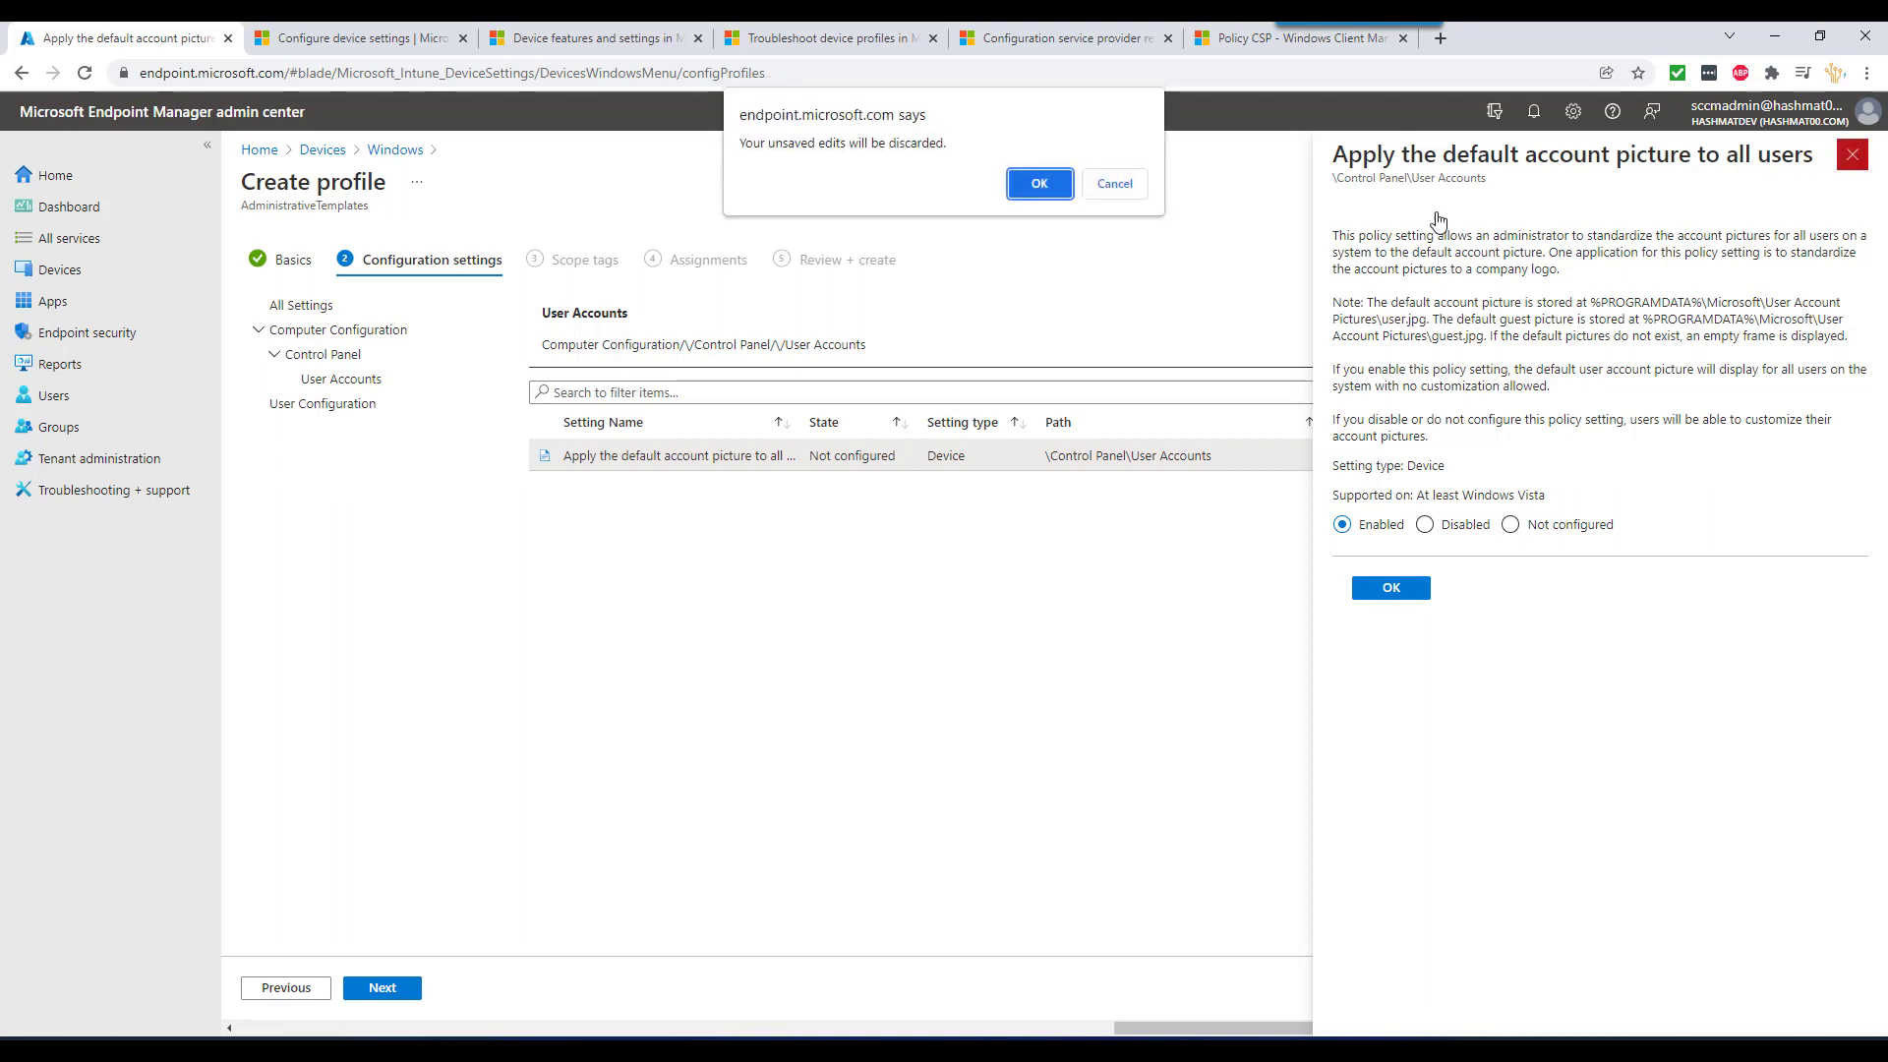
left_click(1036, 181)
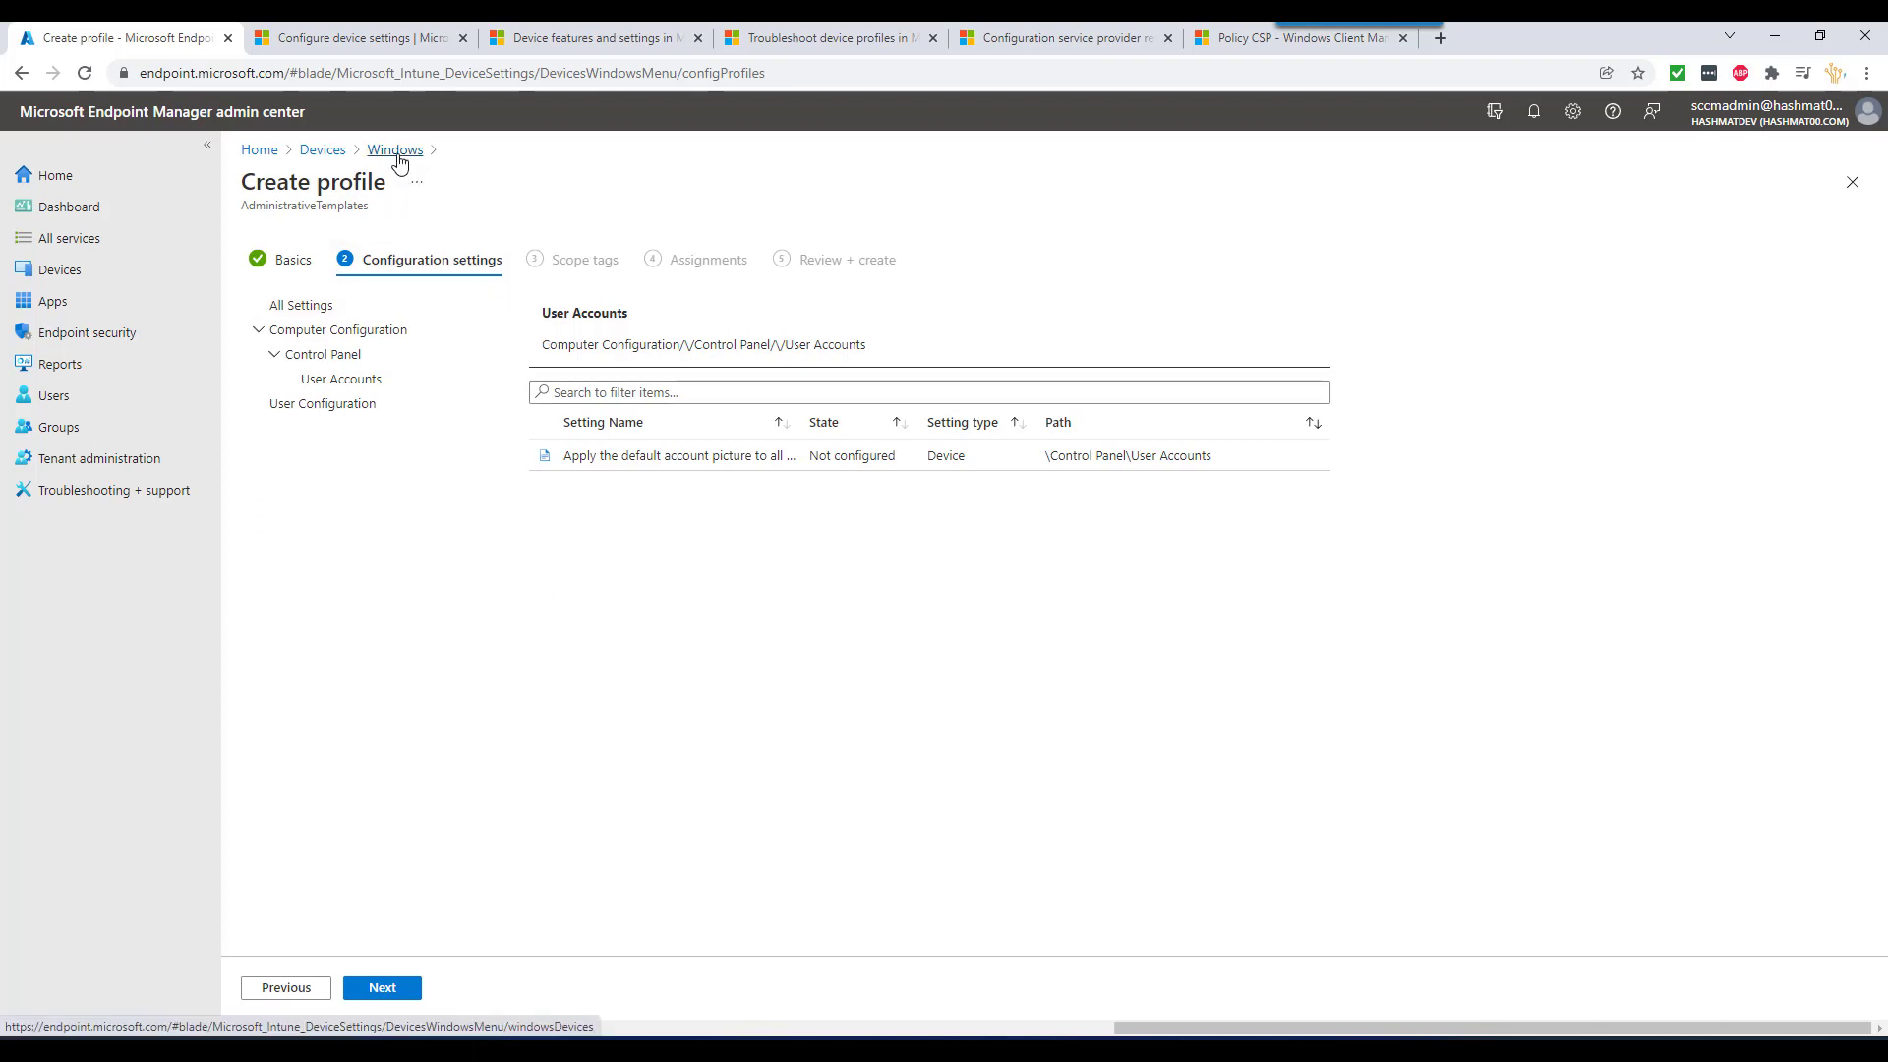
left_click(396, 150)
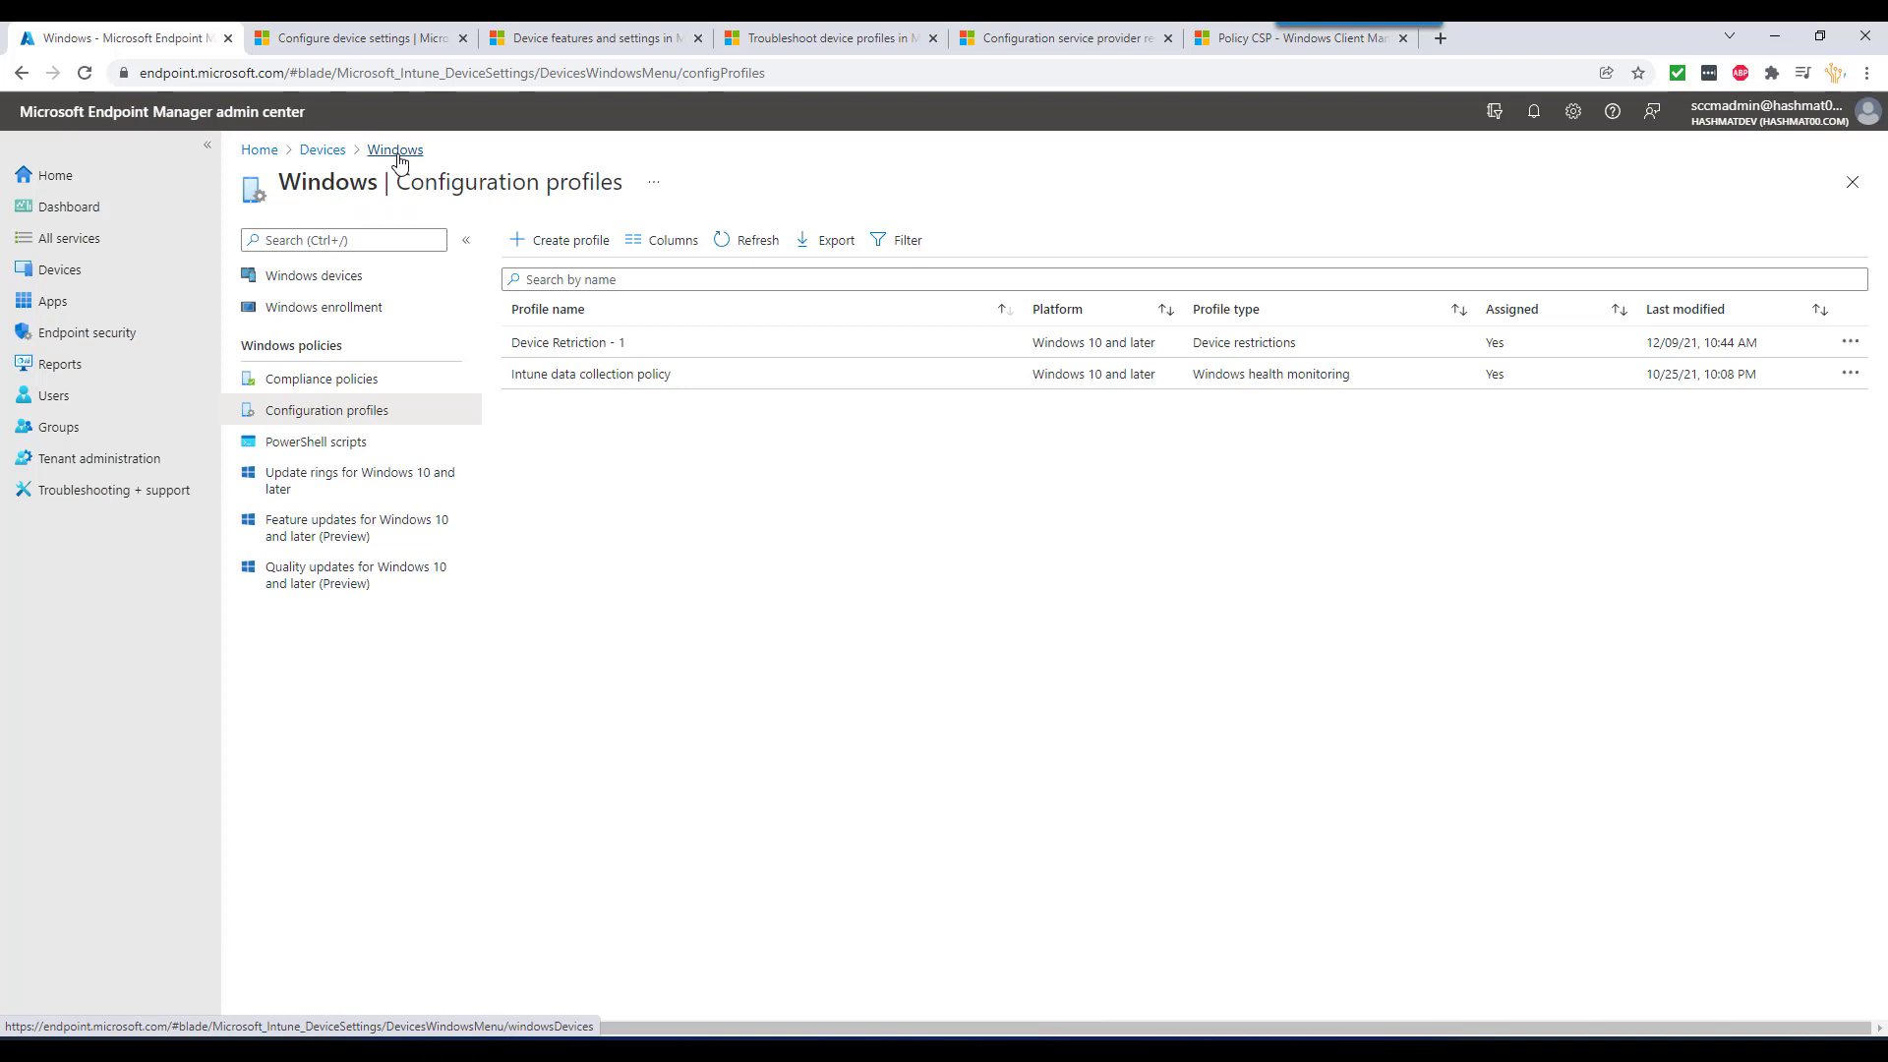
- Create a new Windows 10 and later profile from the Custom template
left_click(550, 240)
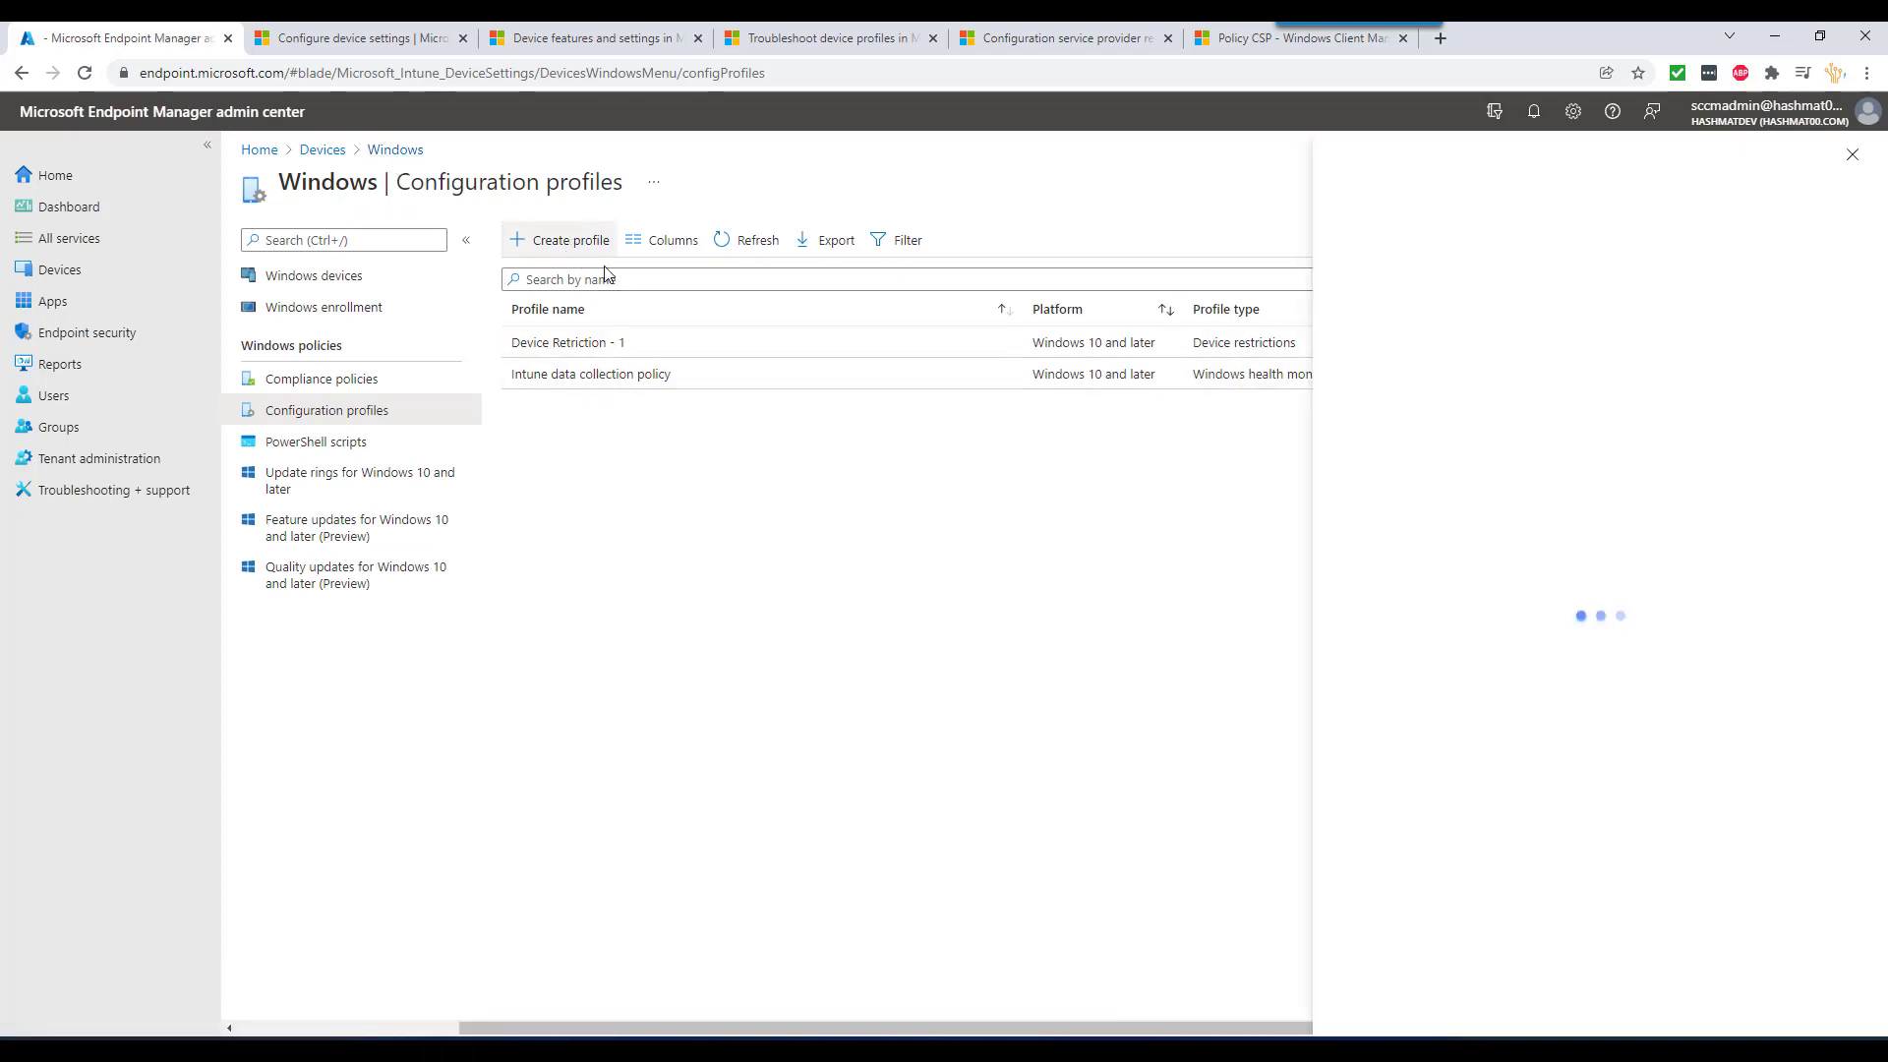
left_click(1432, 246)
left_click(1433, 303)
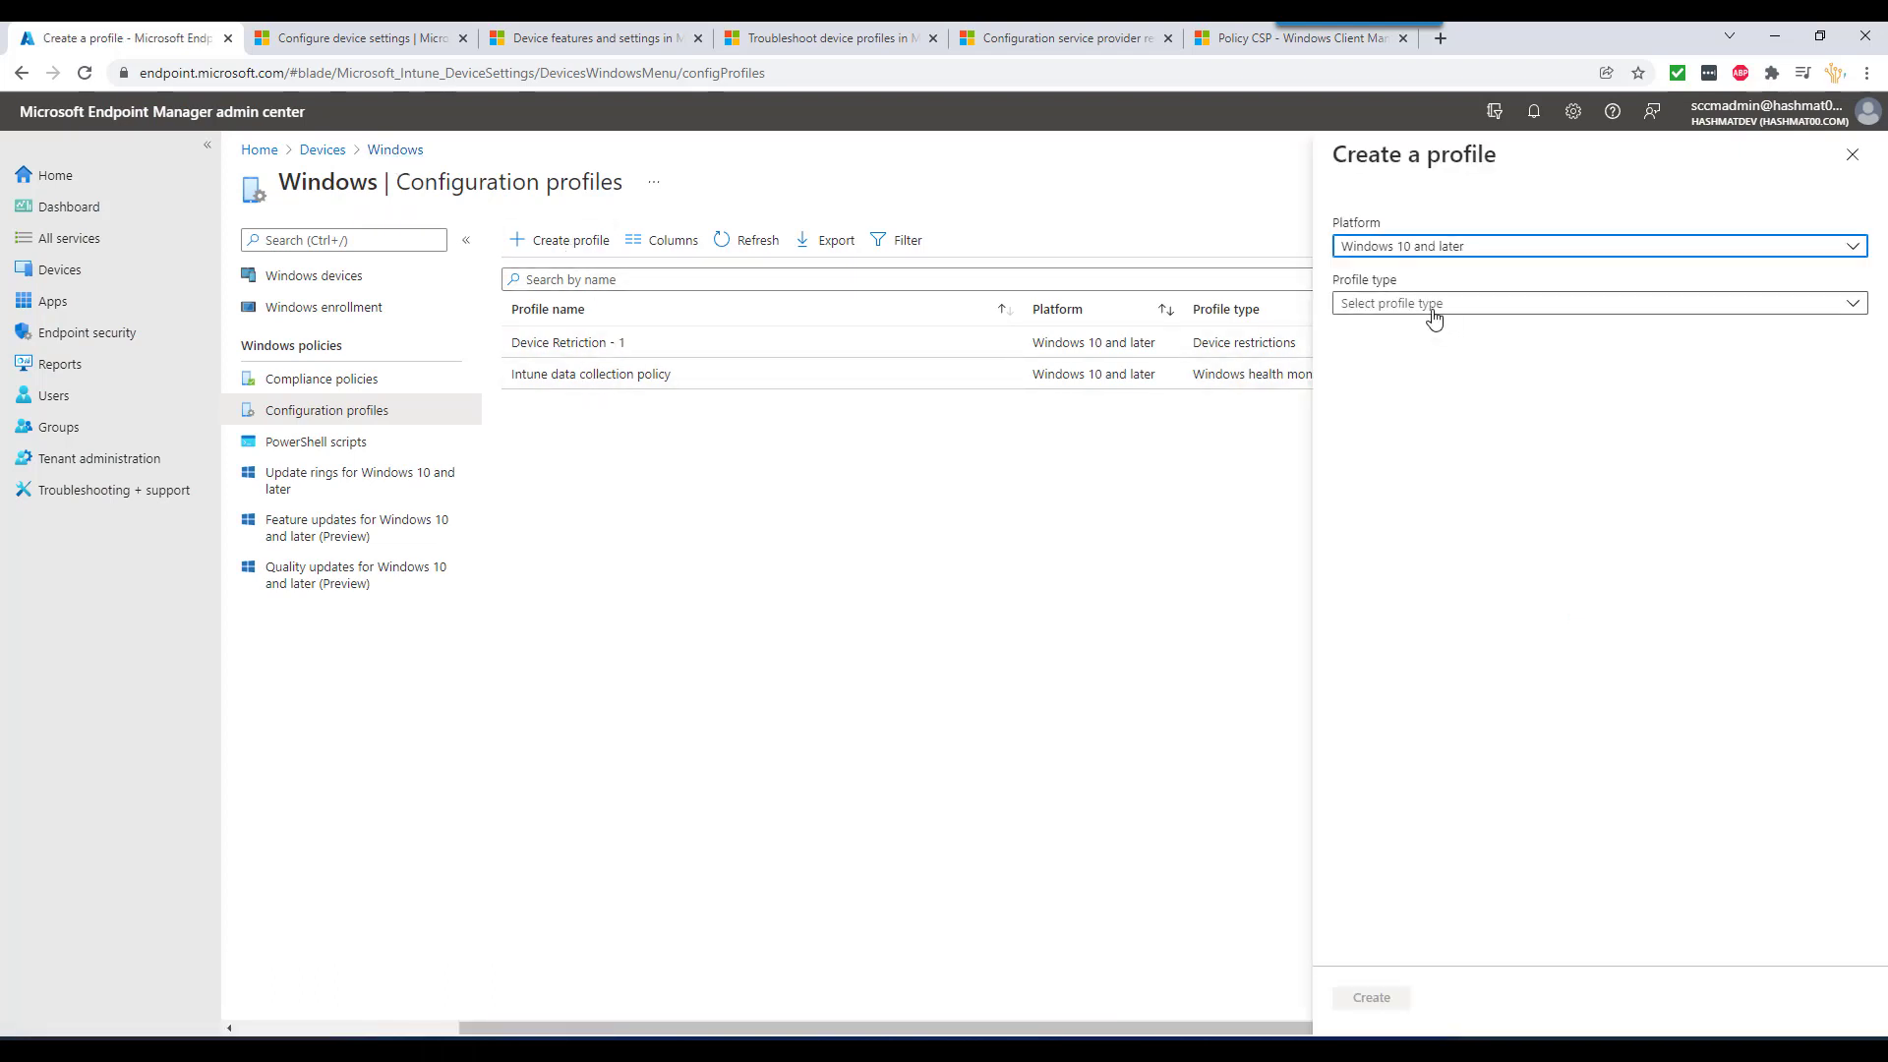
left_click(1434, 307)
left_click(1399, 366)
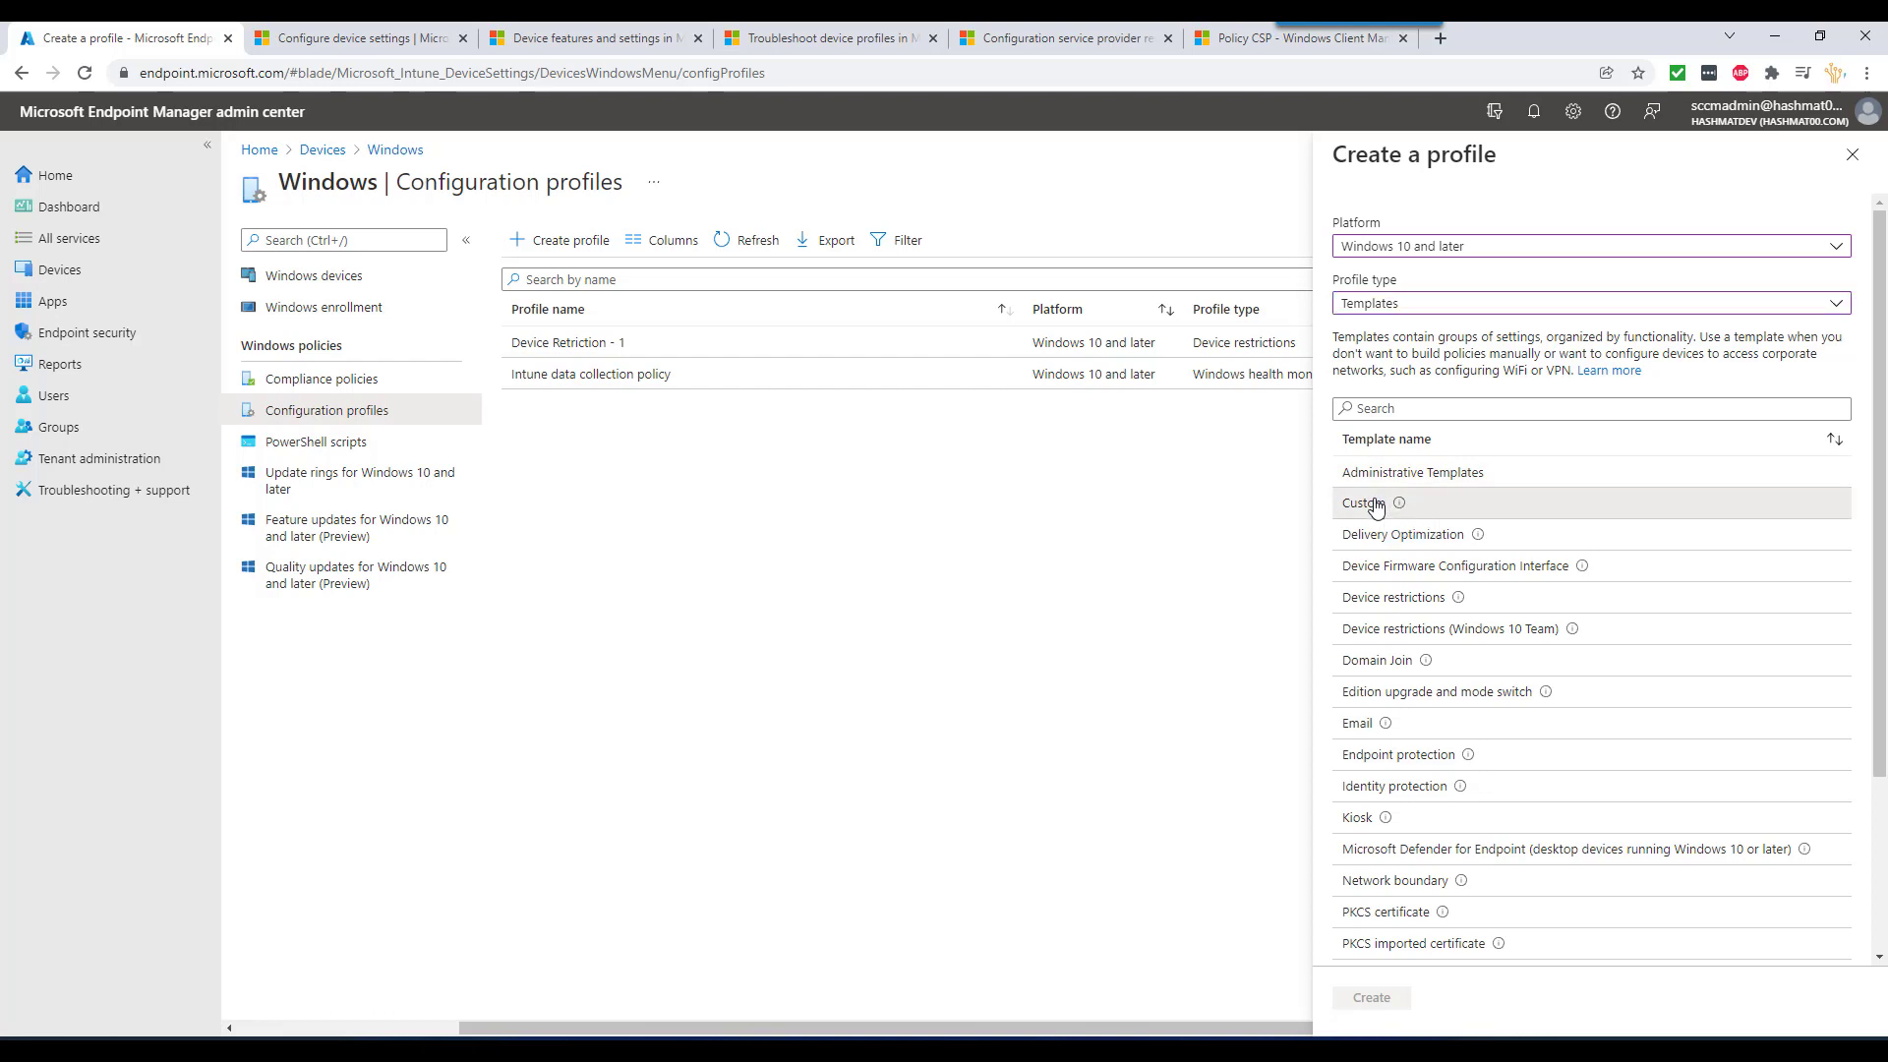
left_click(1373, 504)
left_click(1371, 996)
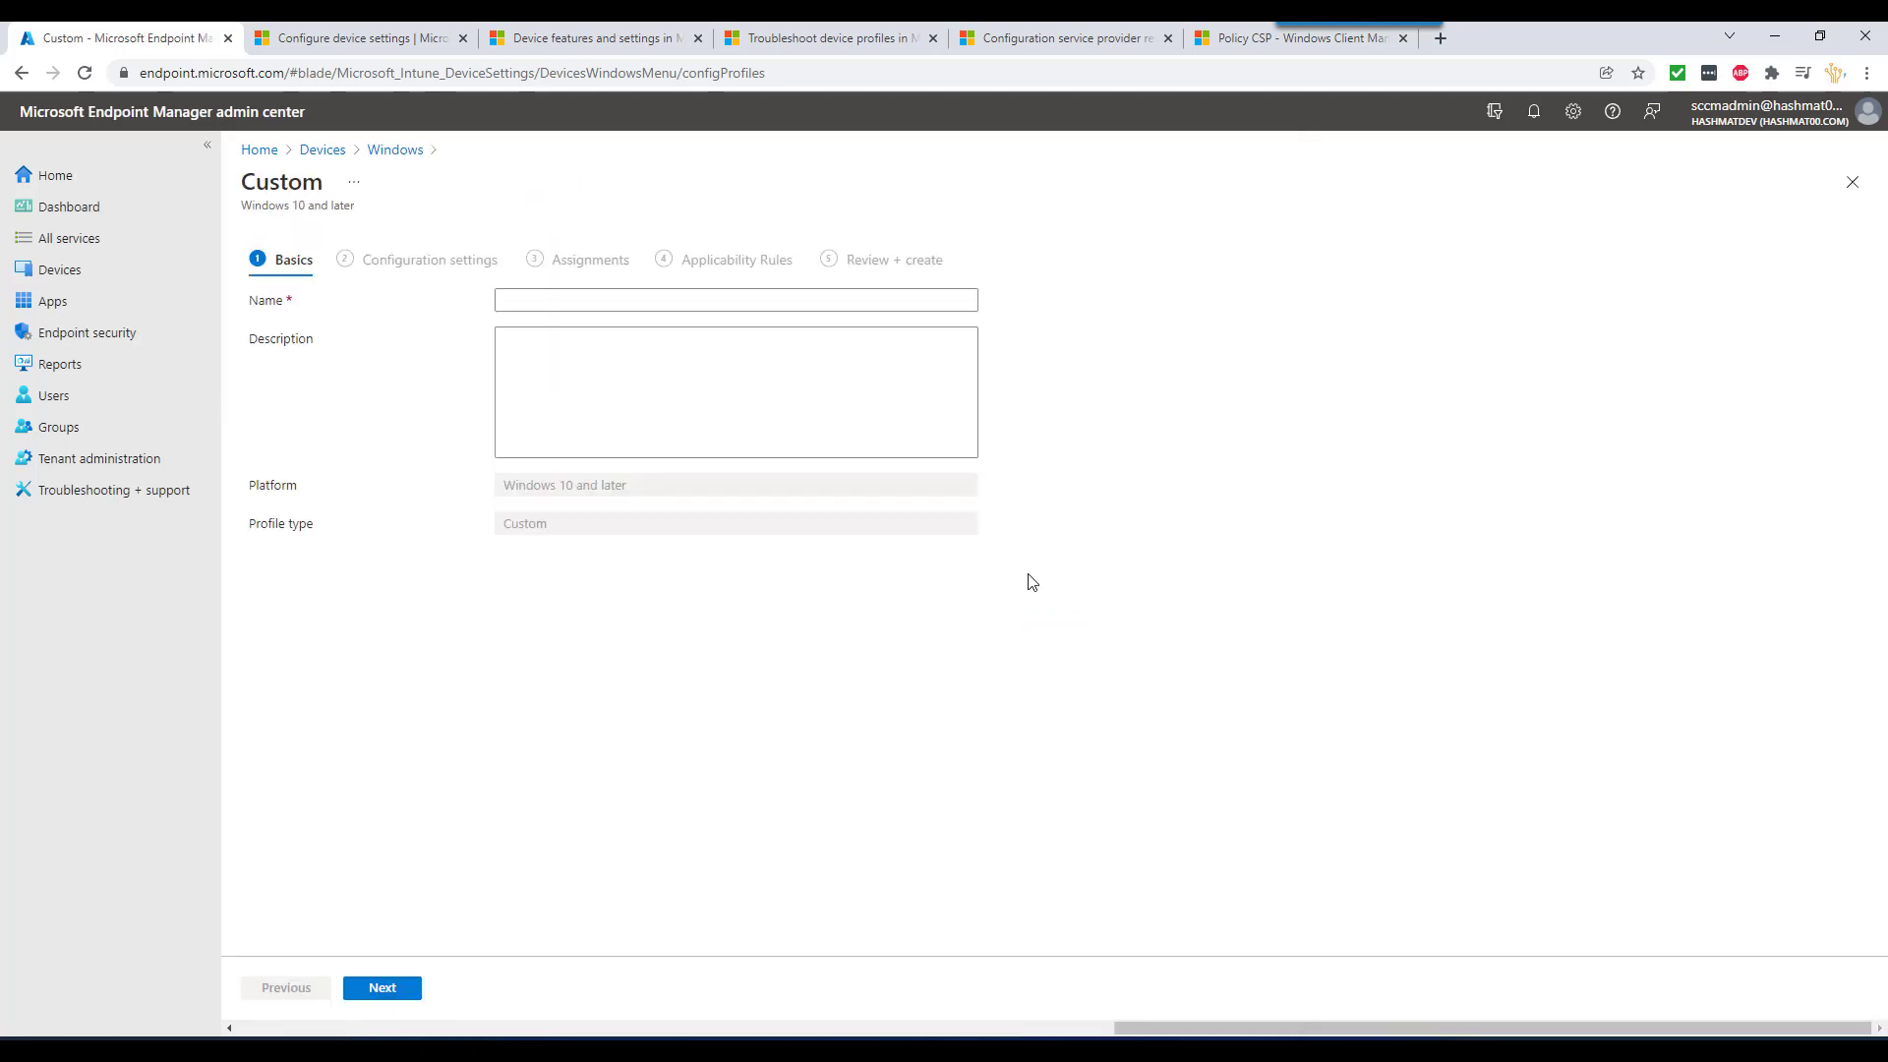
- Name the profile 'Test', advance to settings and start adding an OMA-URI row
left_click(605, 297)
type("Test")
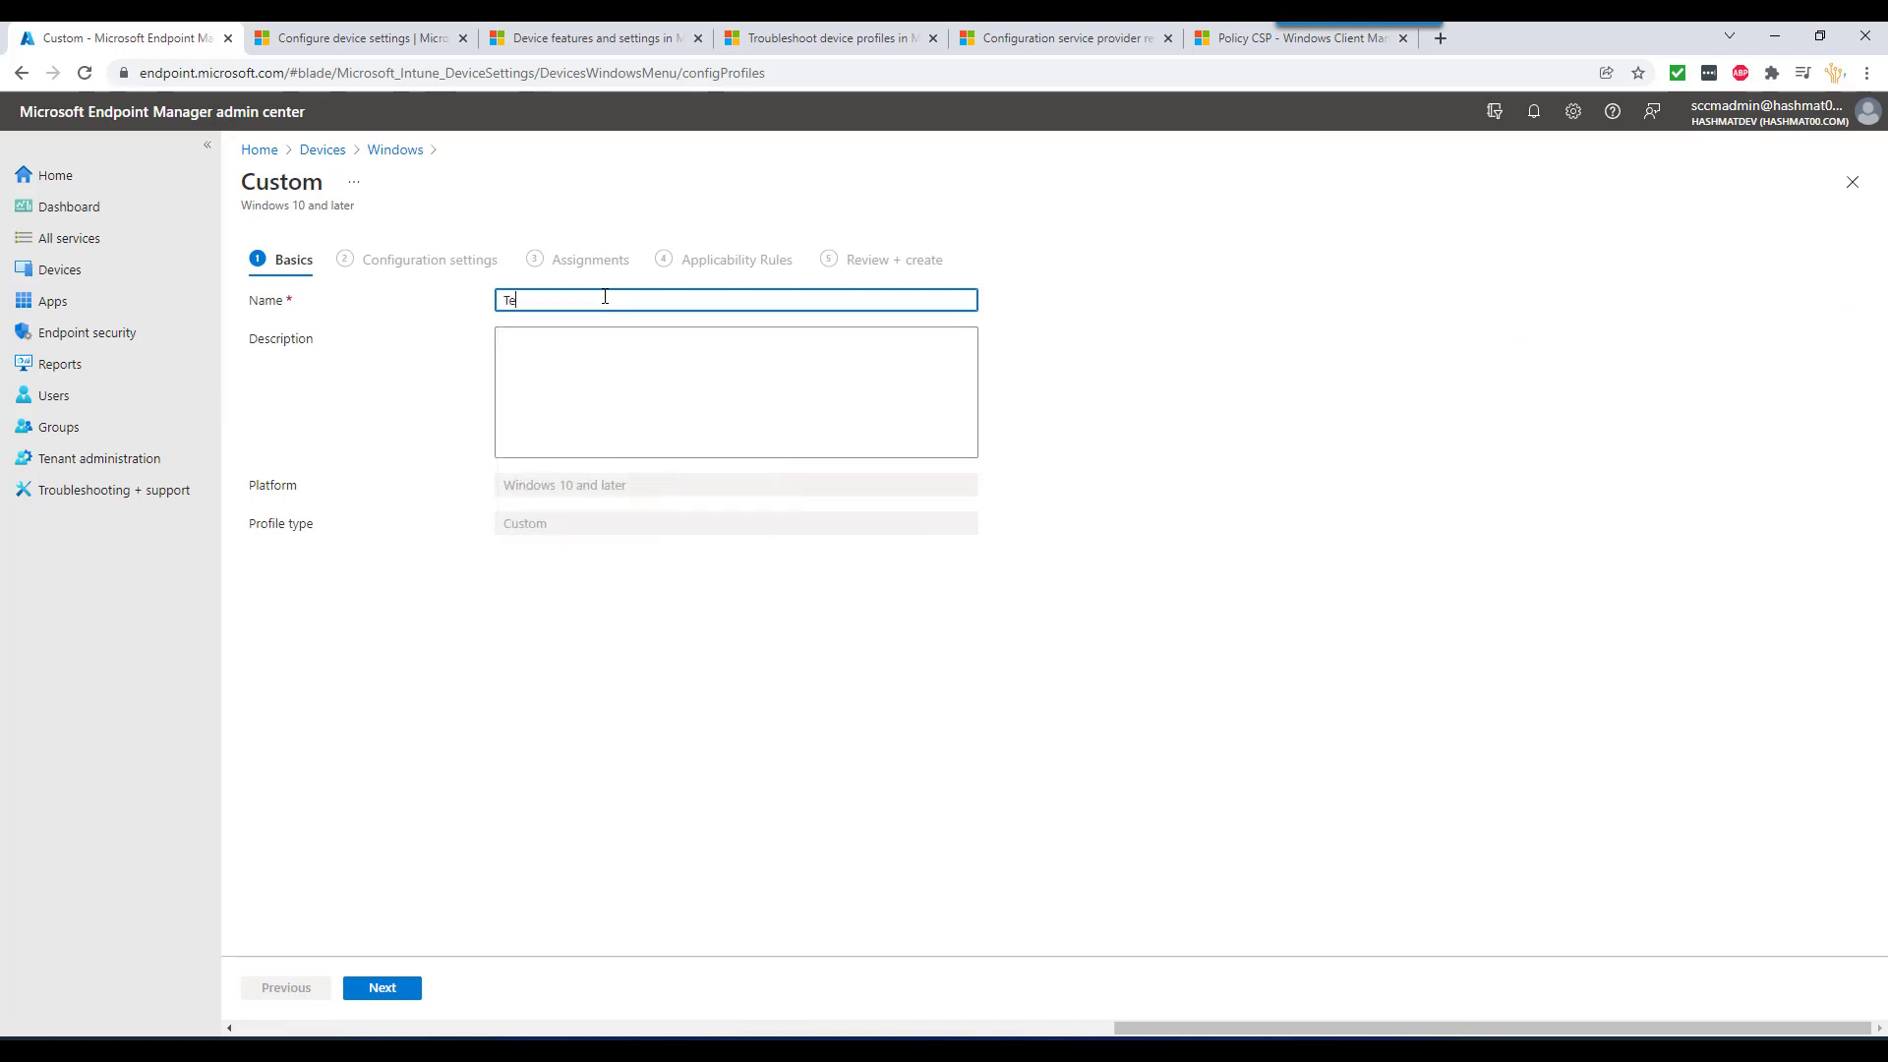
left_click(392, 991)
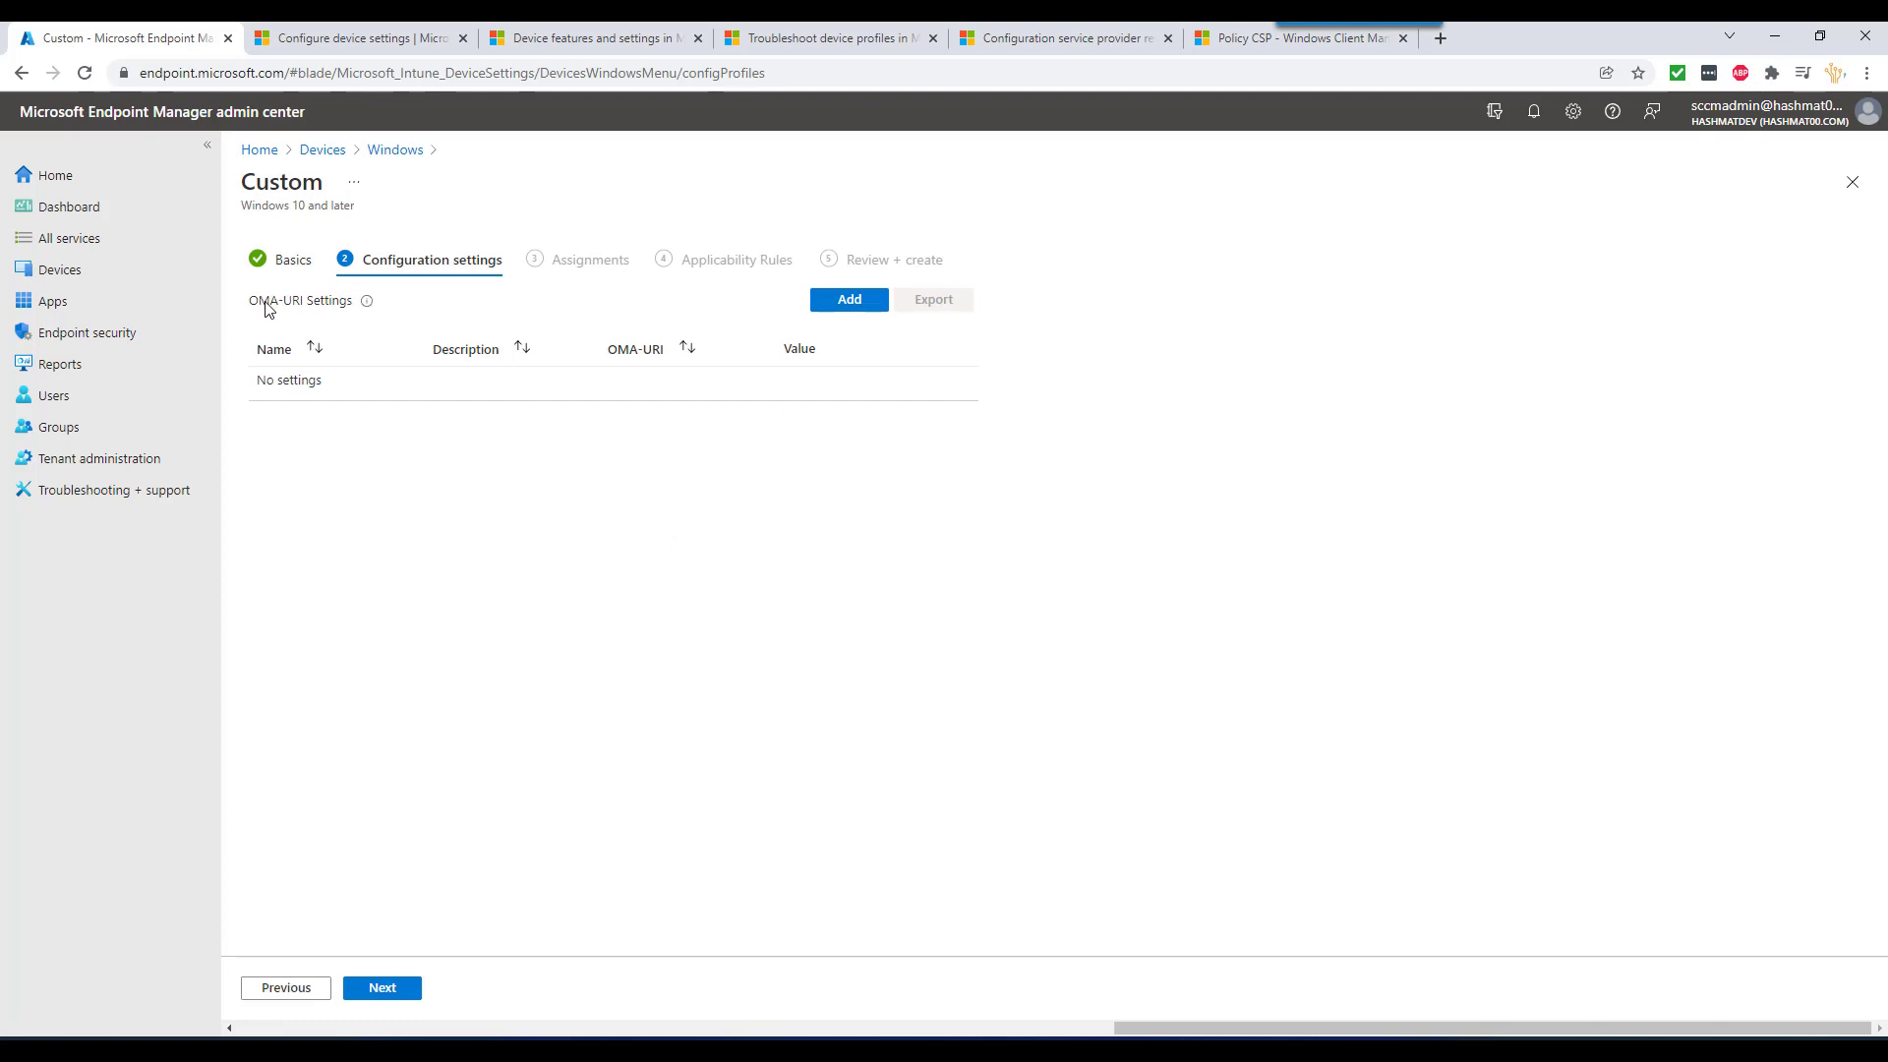
left_click(848, 300)
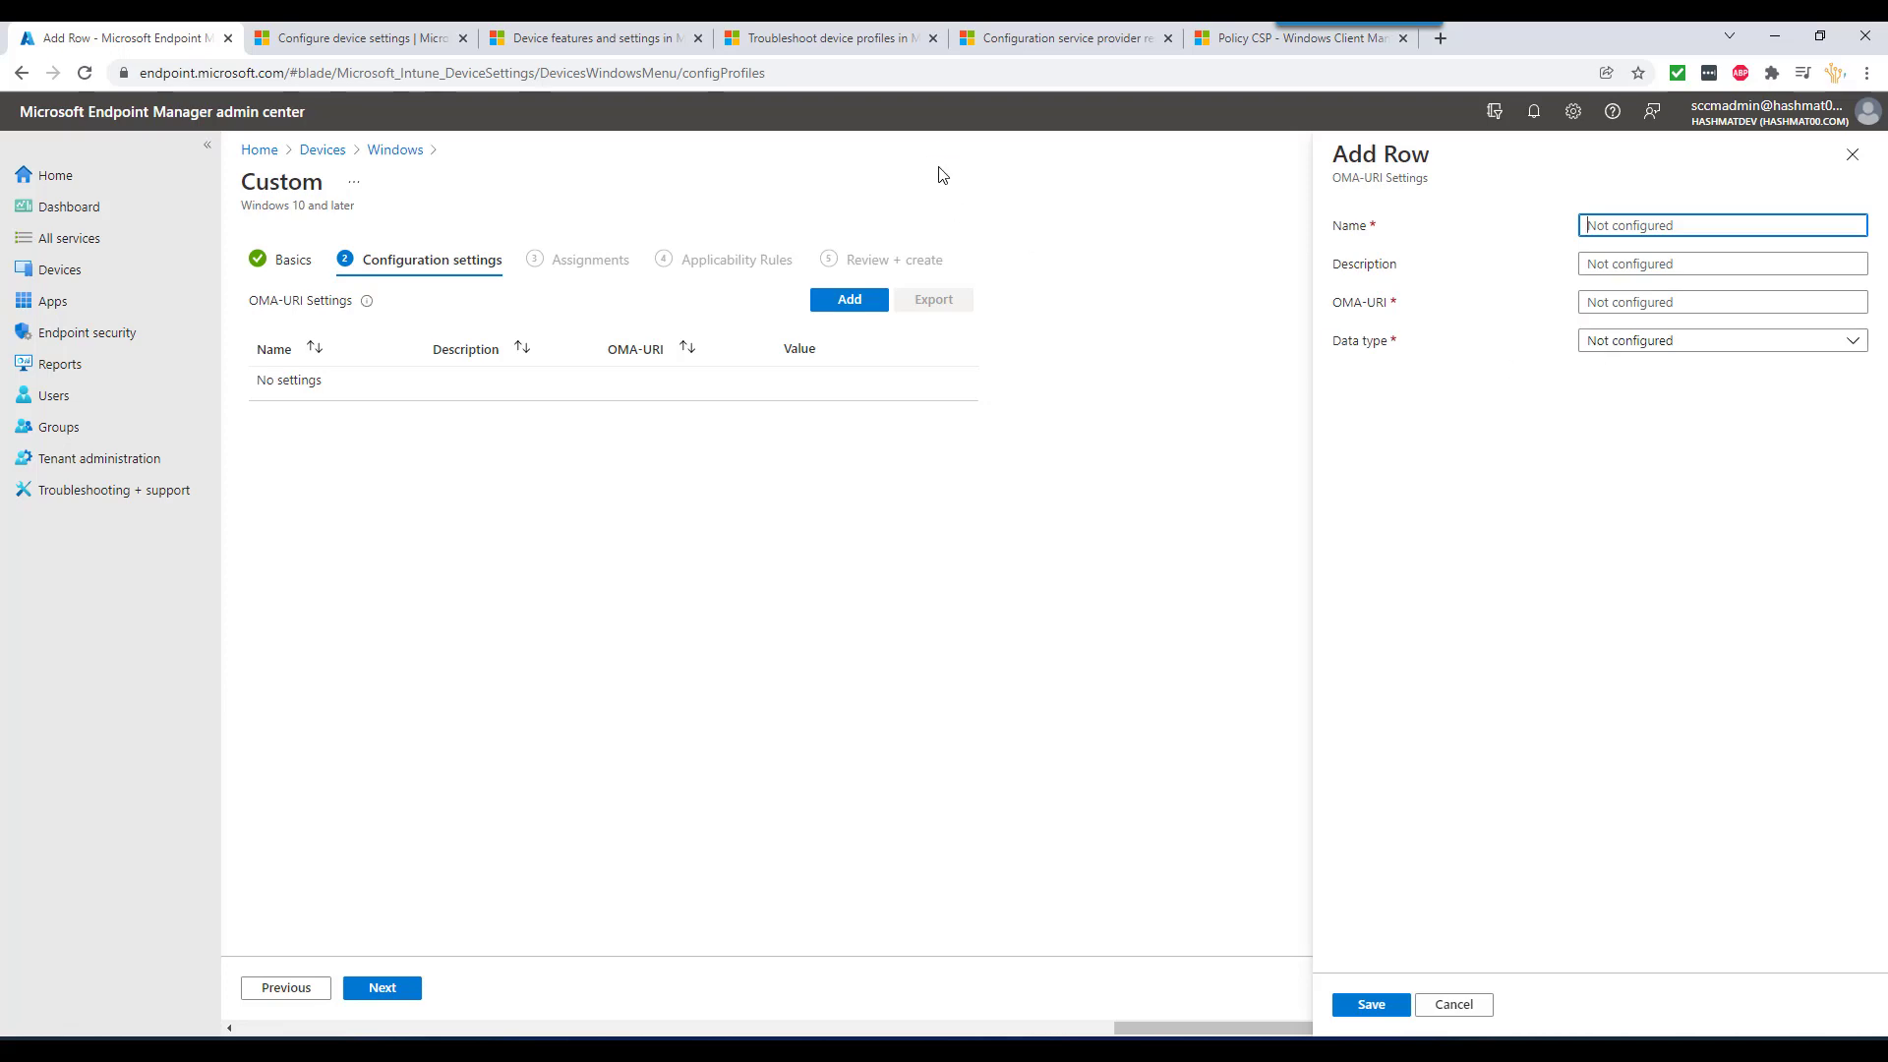
left_click(1035, 42)
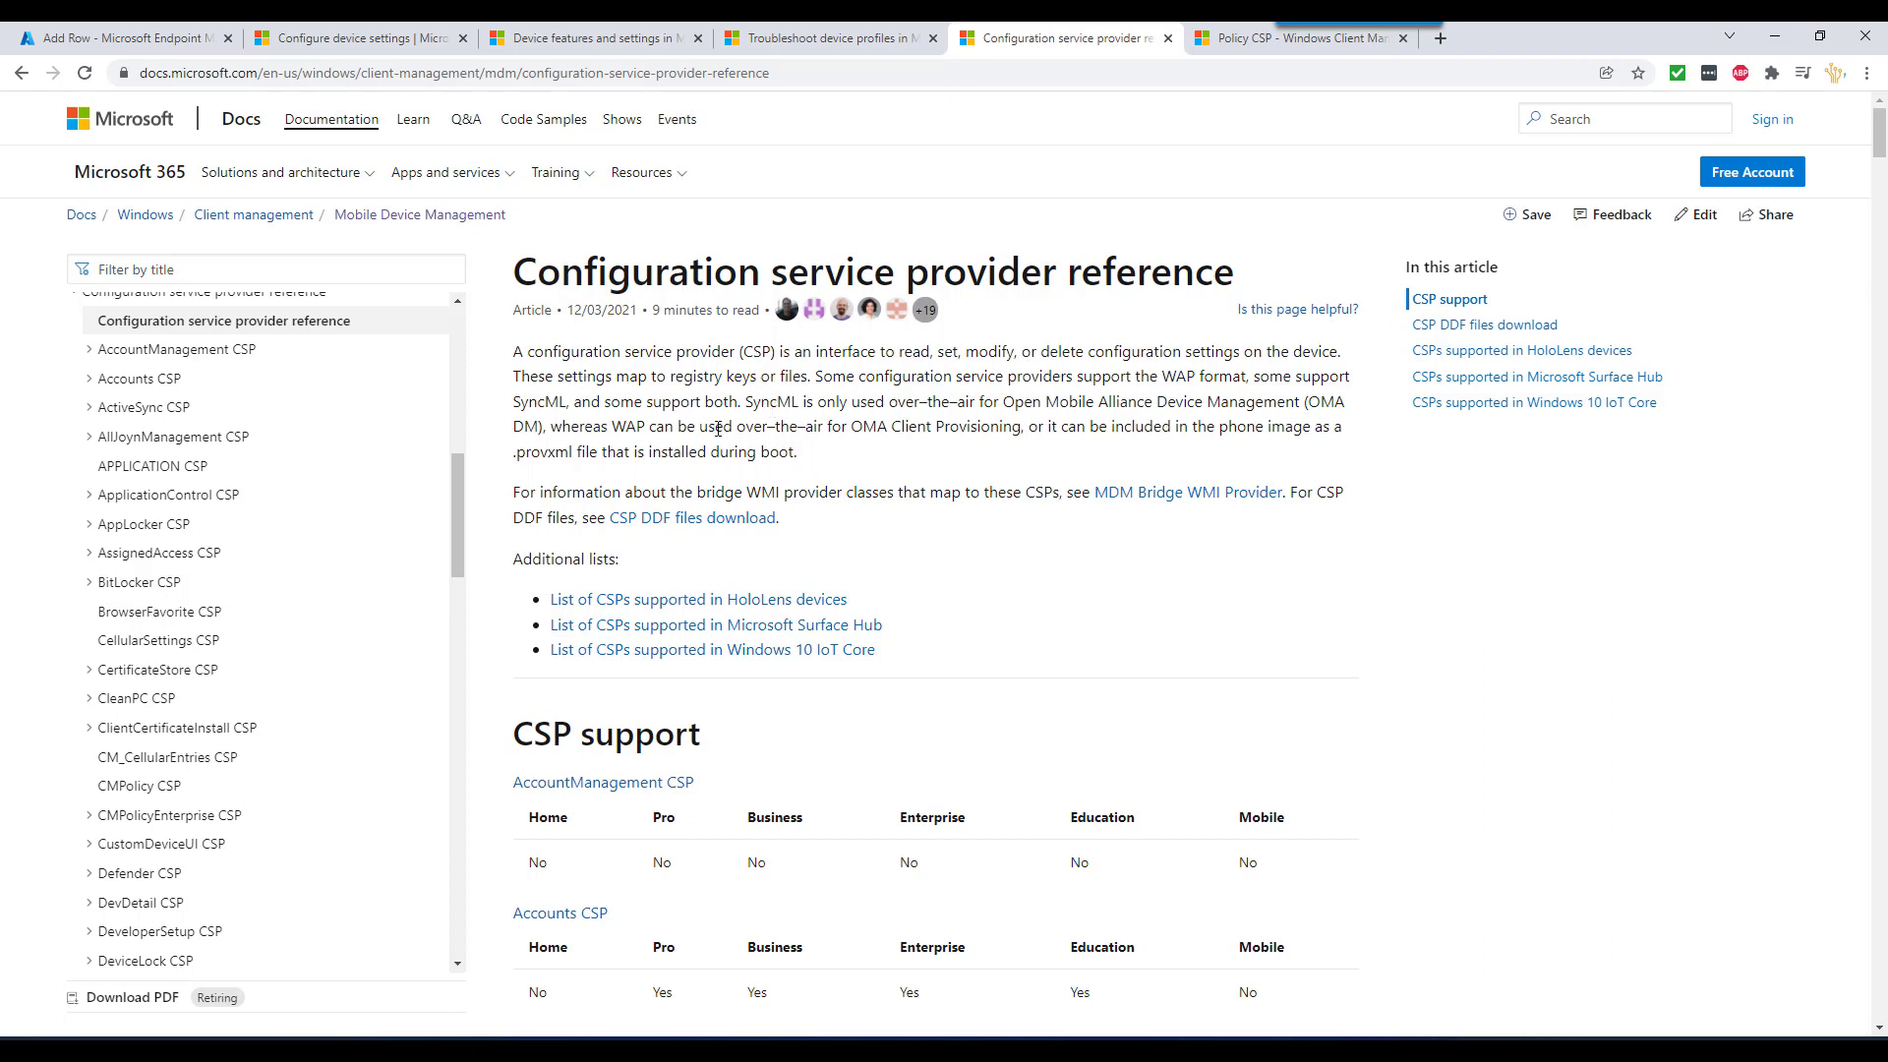
- Look through the open docs tabs on device settings, features and profile troubleshooting
scroll(788, 494, "down", 4)
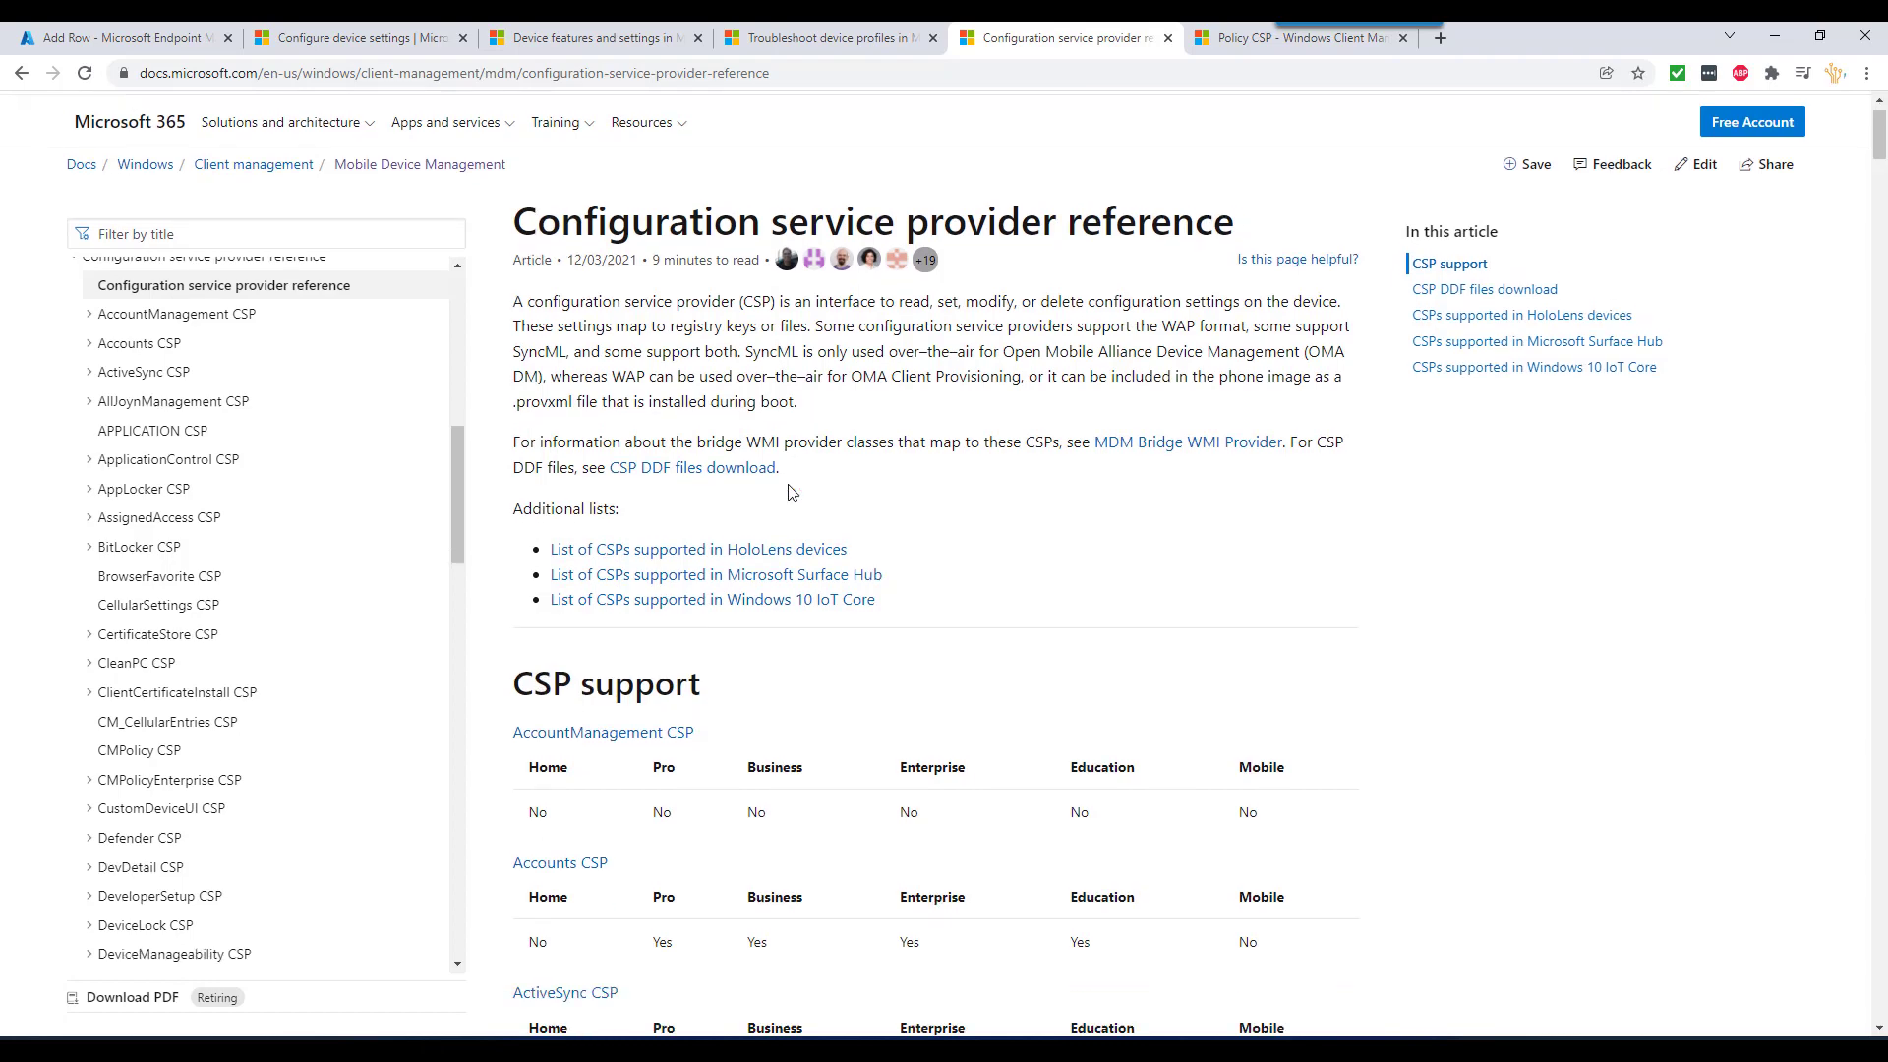
scroll(793, 490, "up", 2)
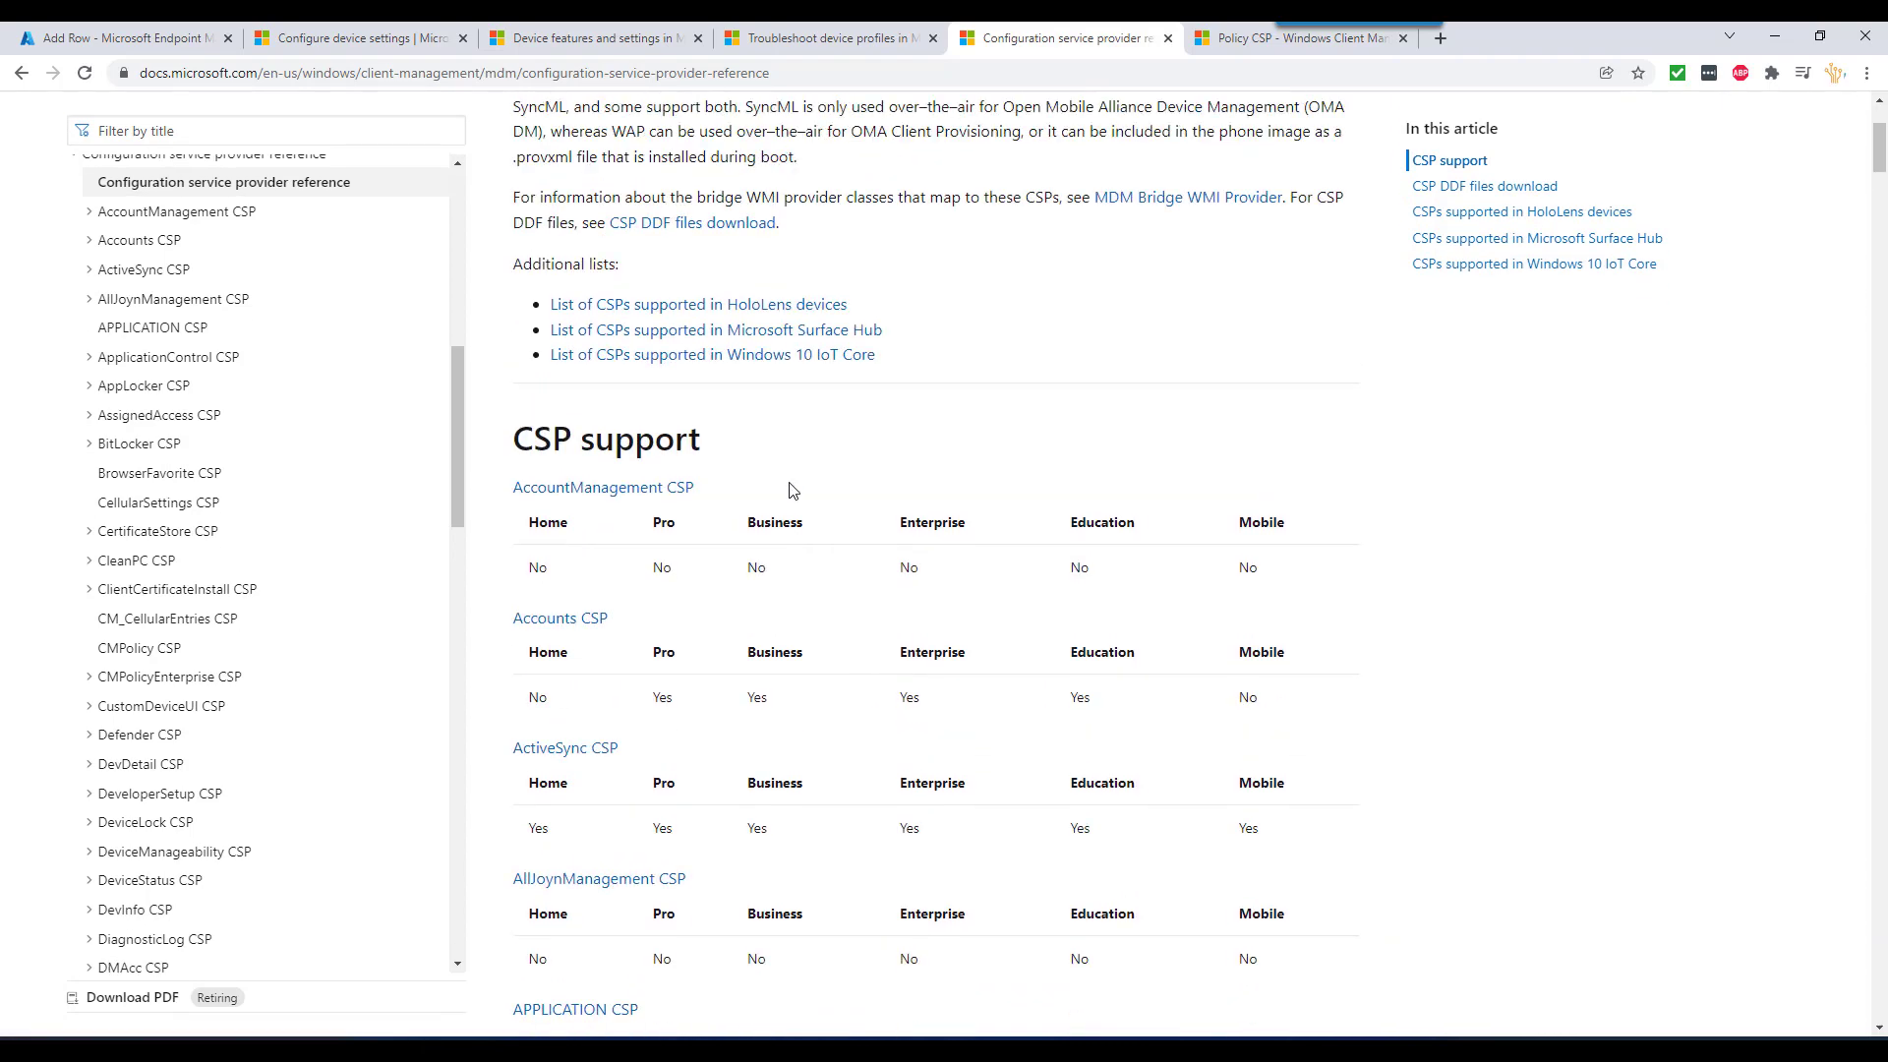
scroll(792, 490, "down", 5)
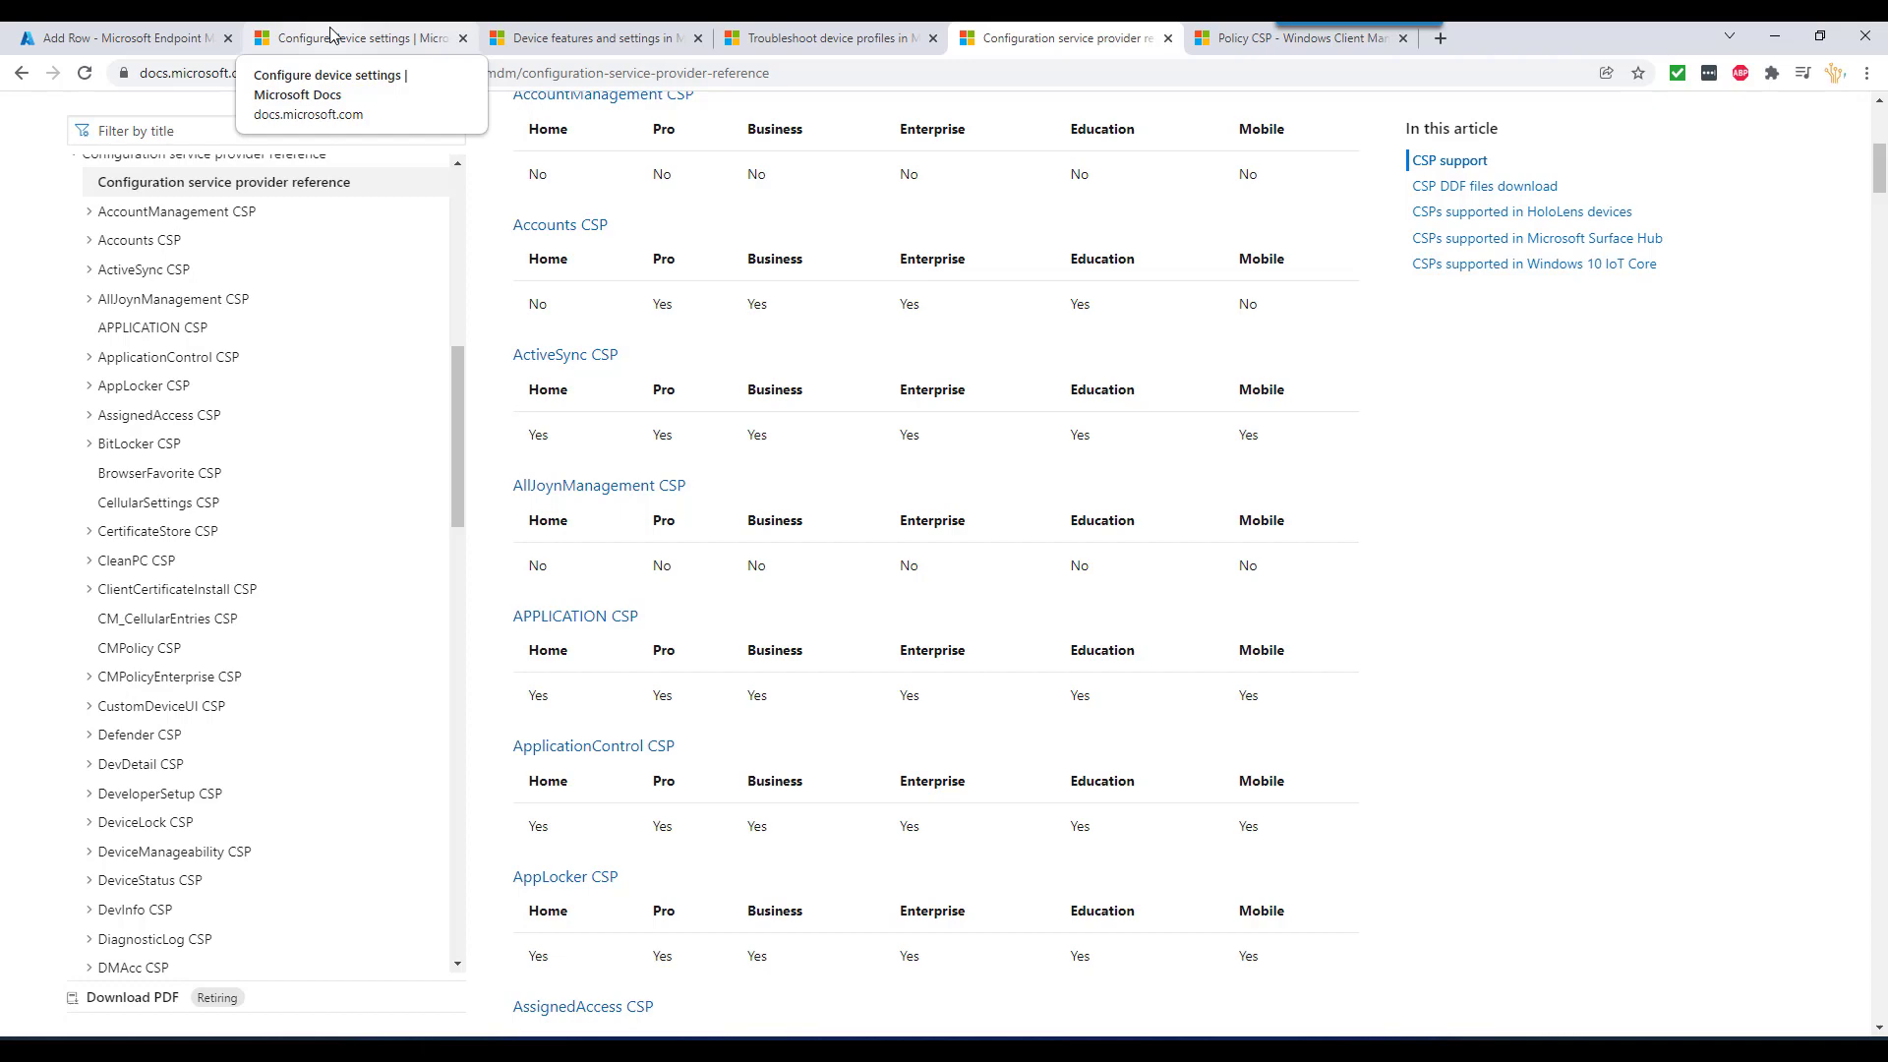
left_click(364, 29)
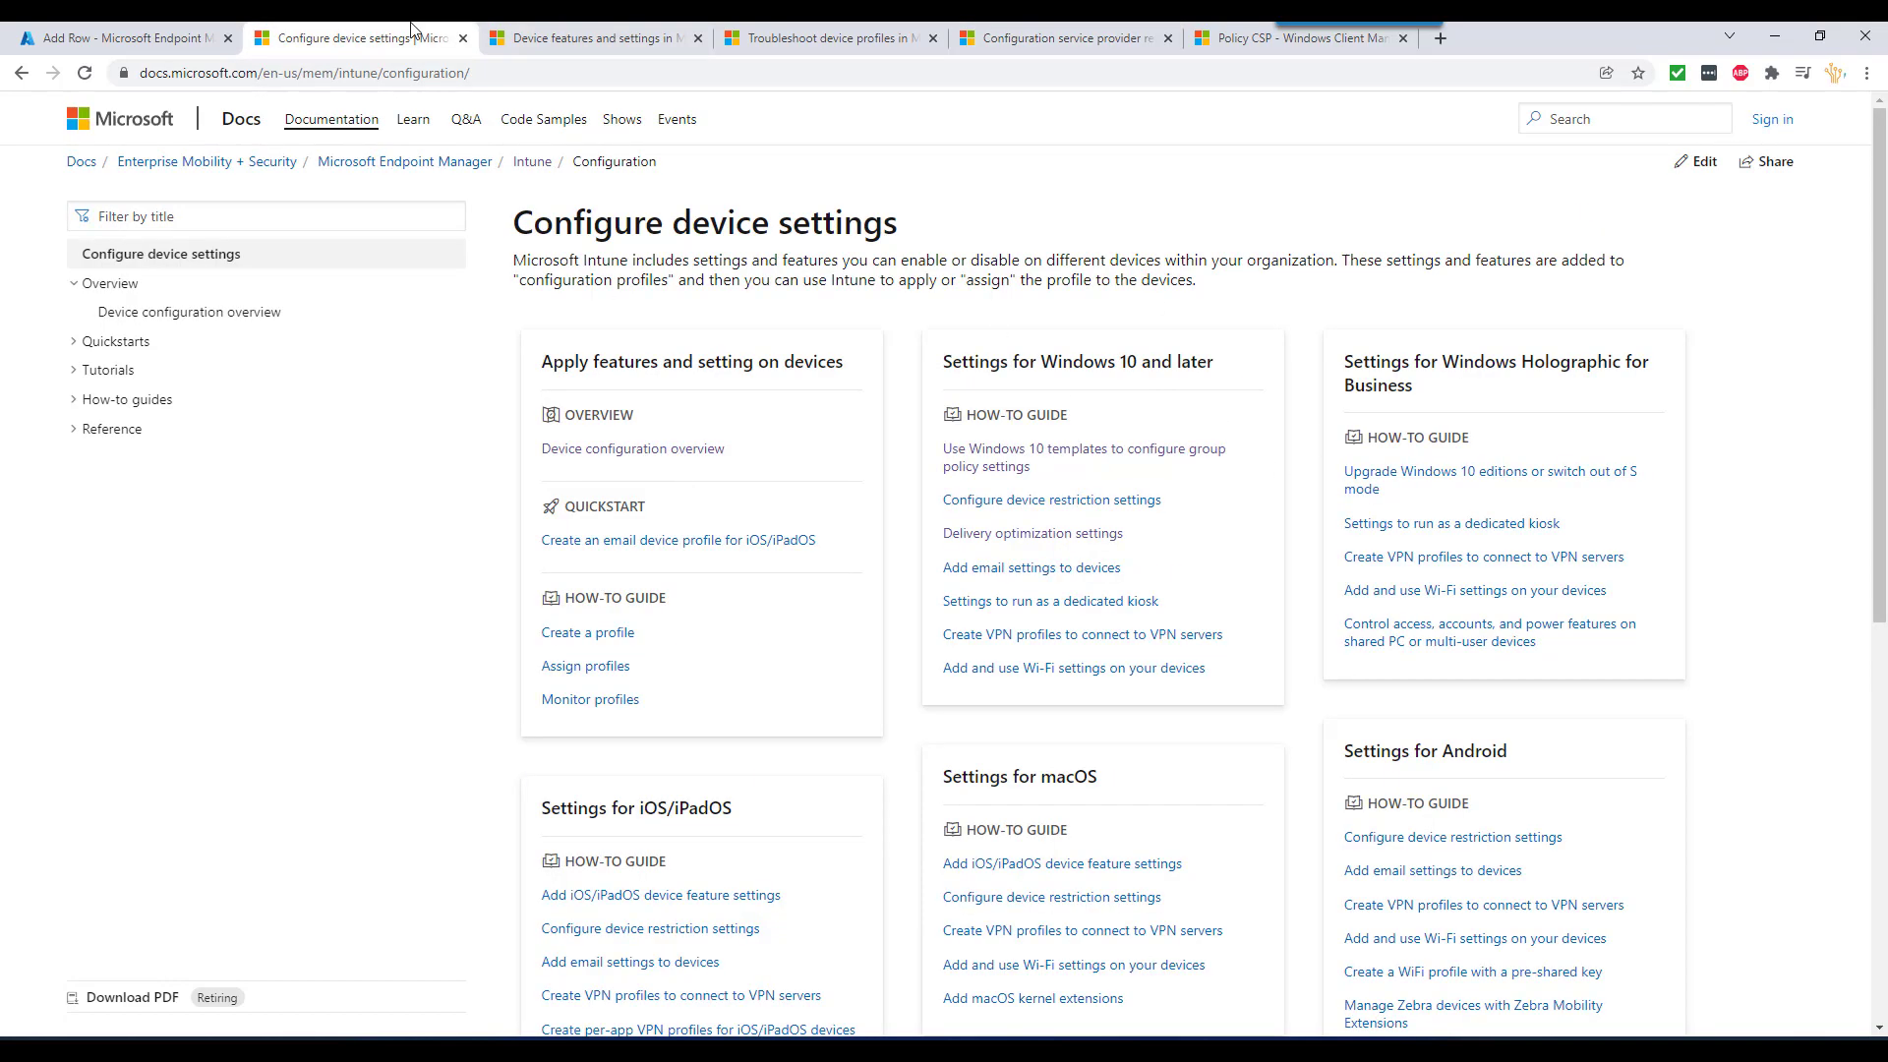
left_click(601, 37)
left_click(823, 38)
left_click(123, 37)
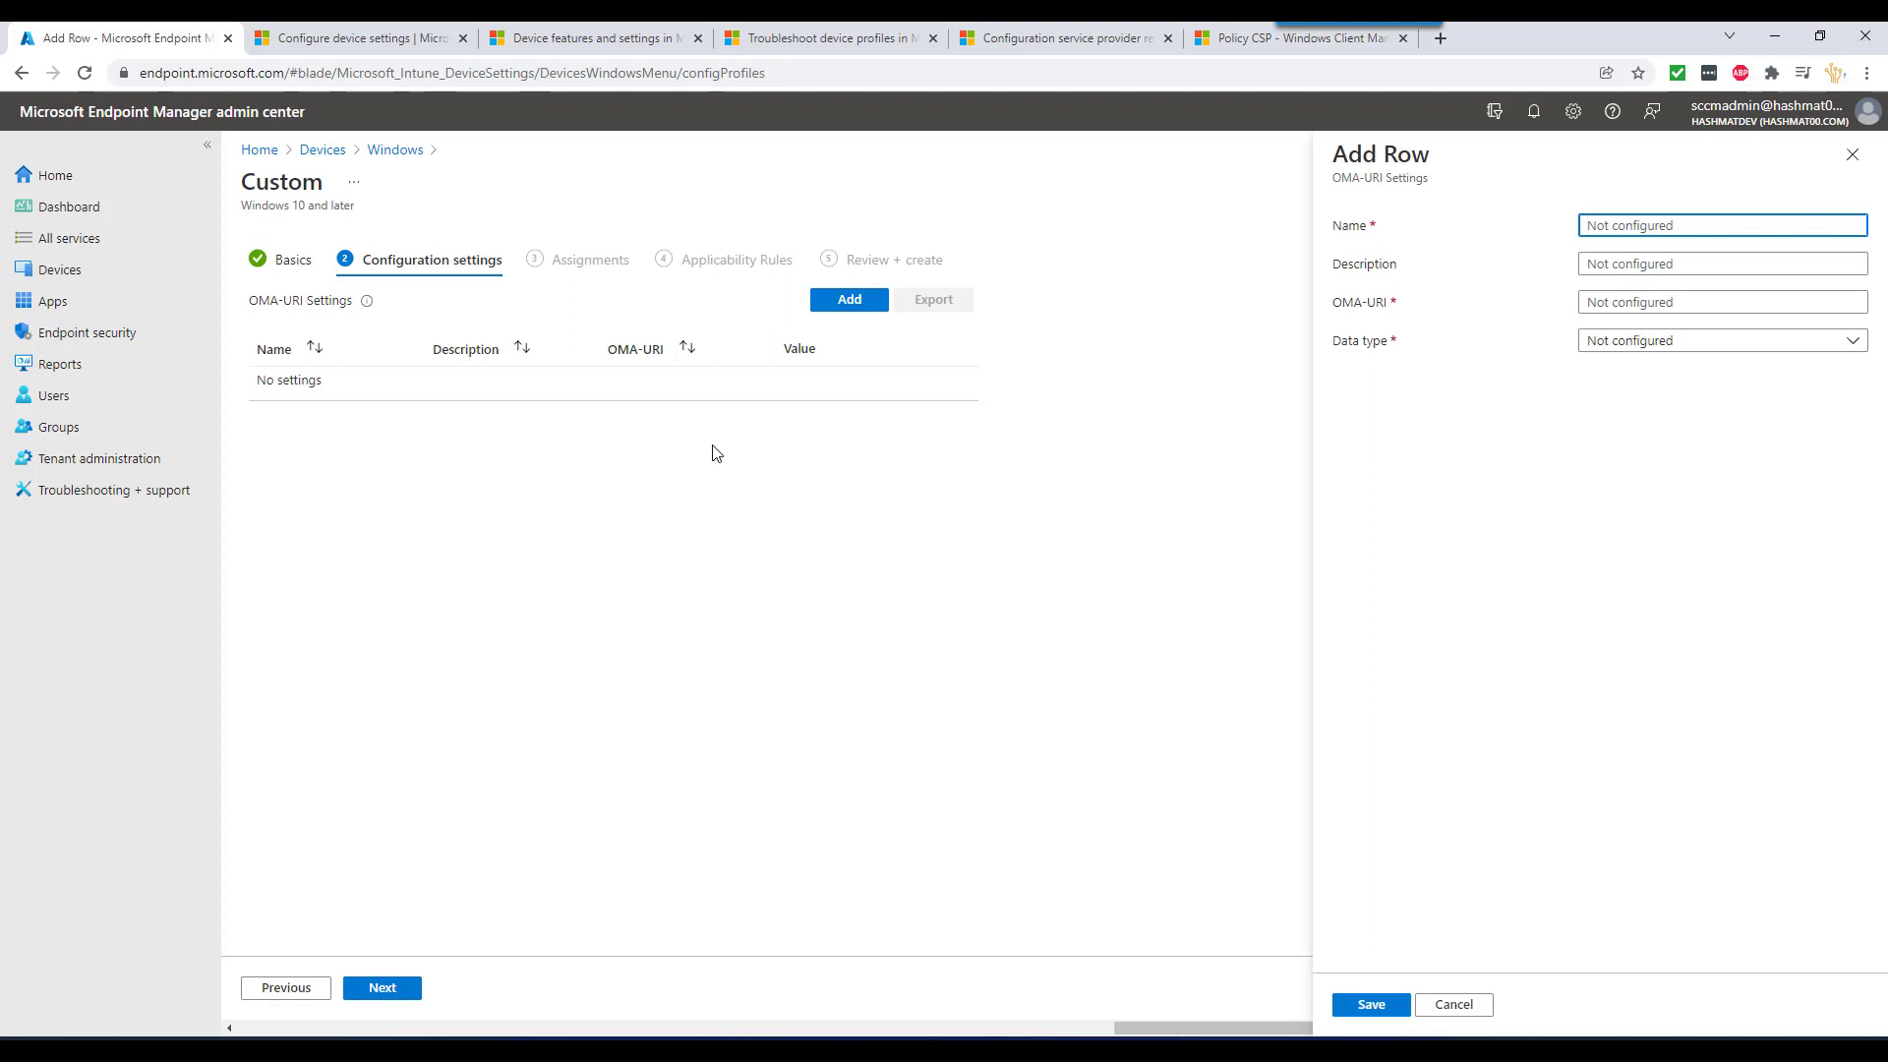
left_click(822, 29)
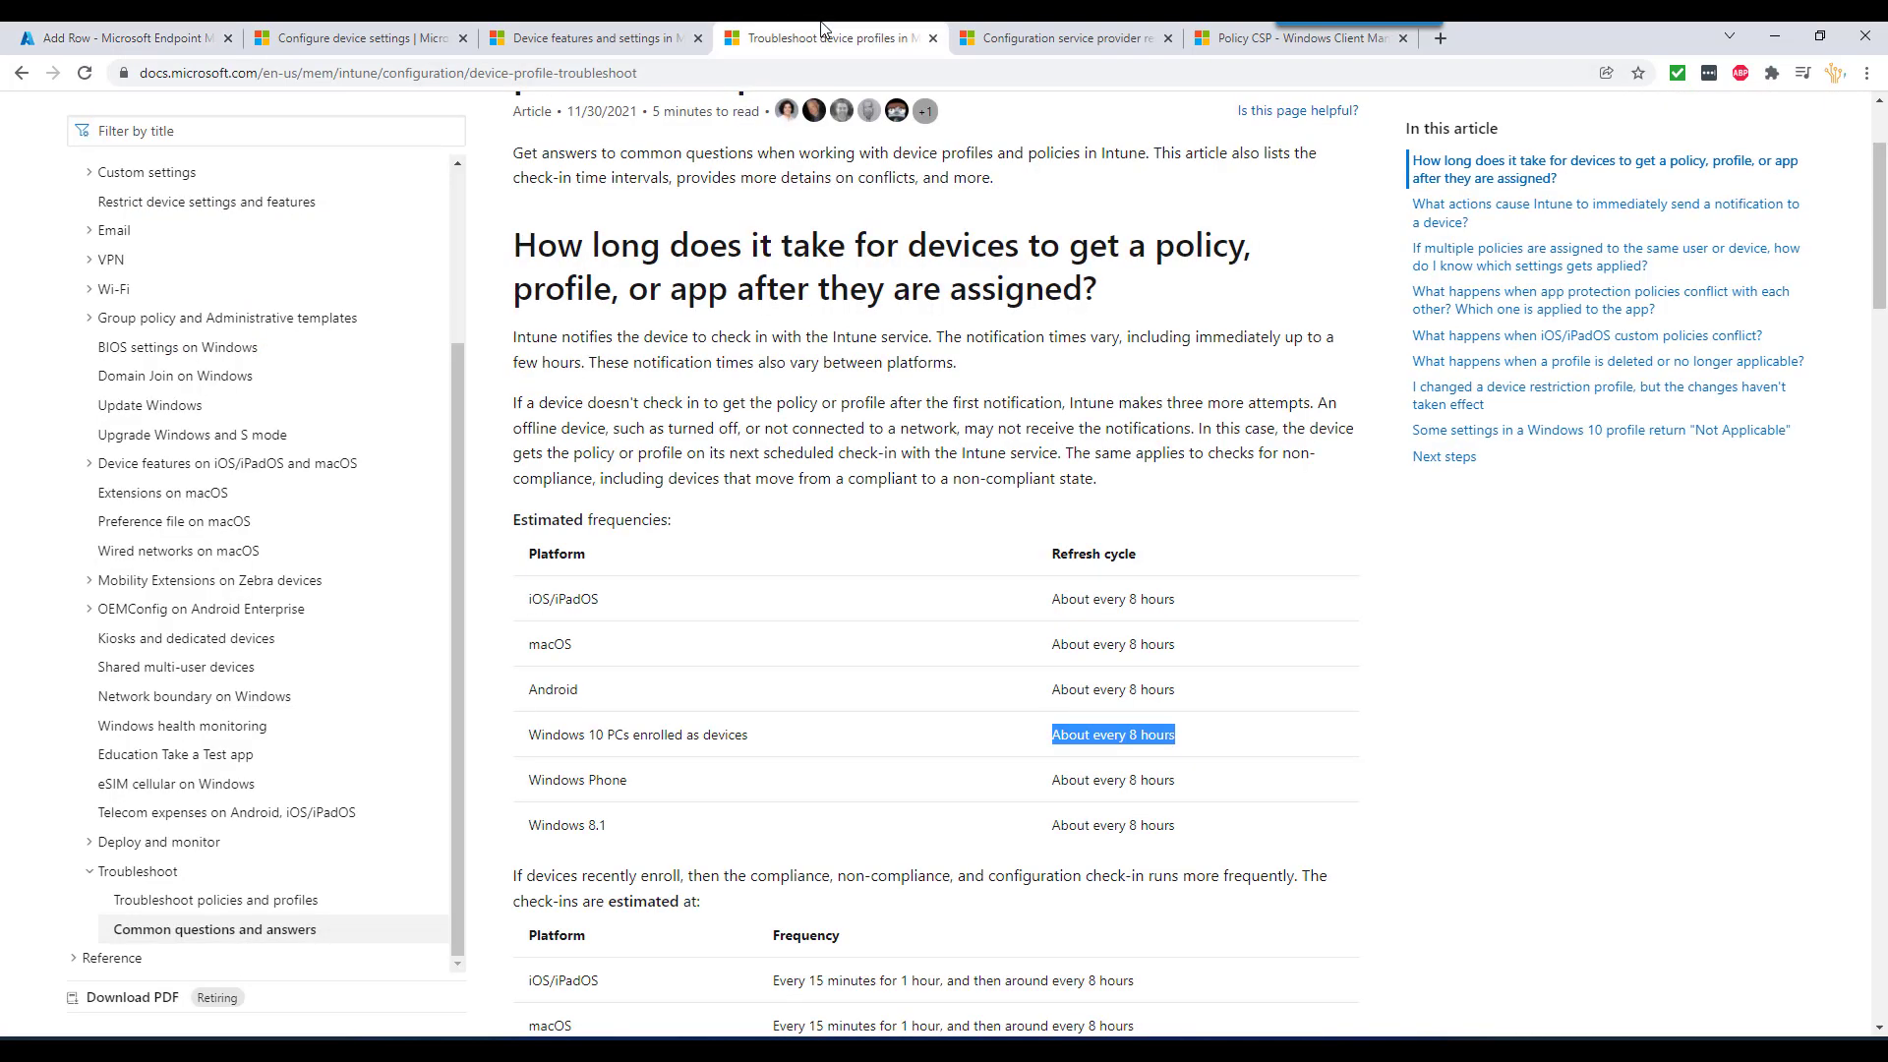
left_click(1010, 47)
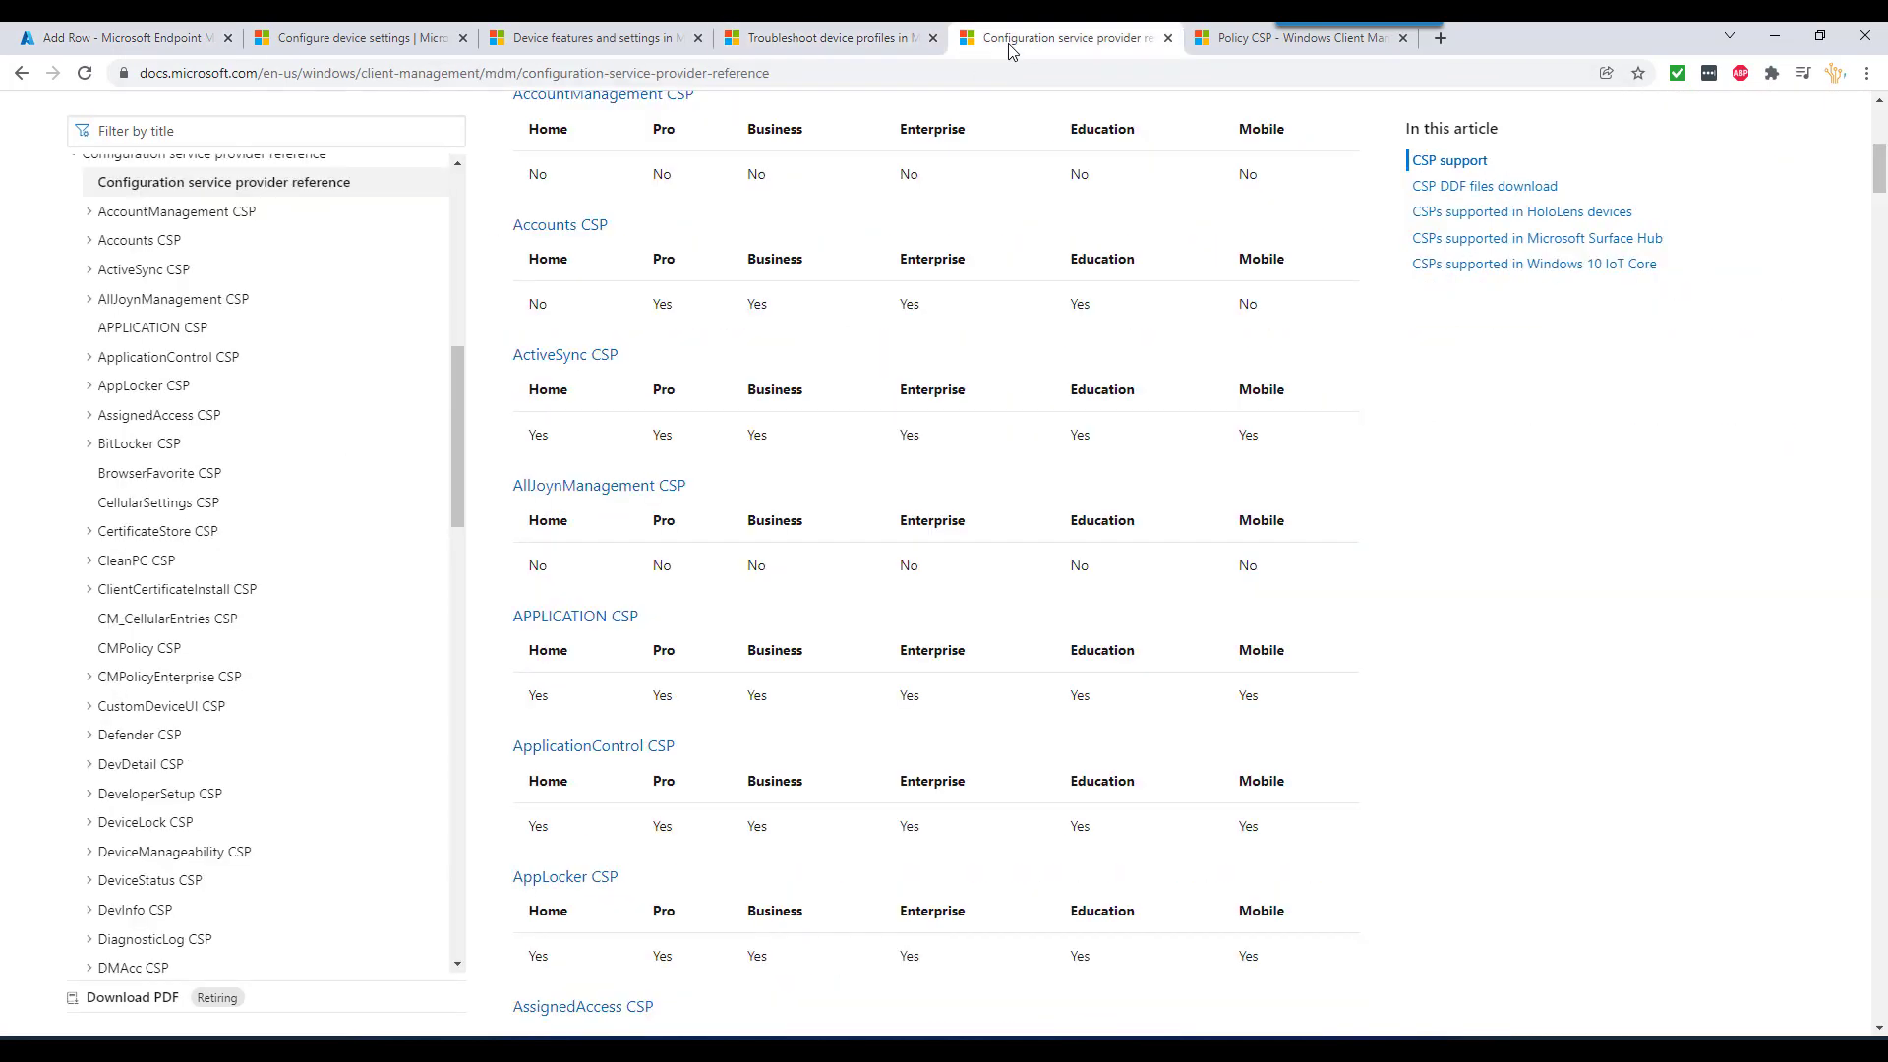
- Read the CSP reference's per-edition support tables and expand Accounts CSP in the contents
scroll(858, 368, "up", 7)
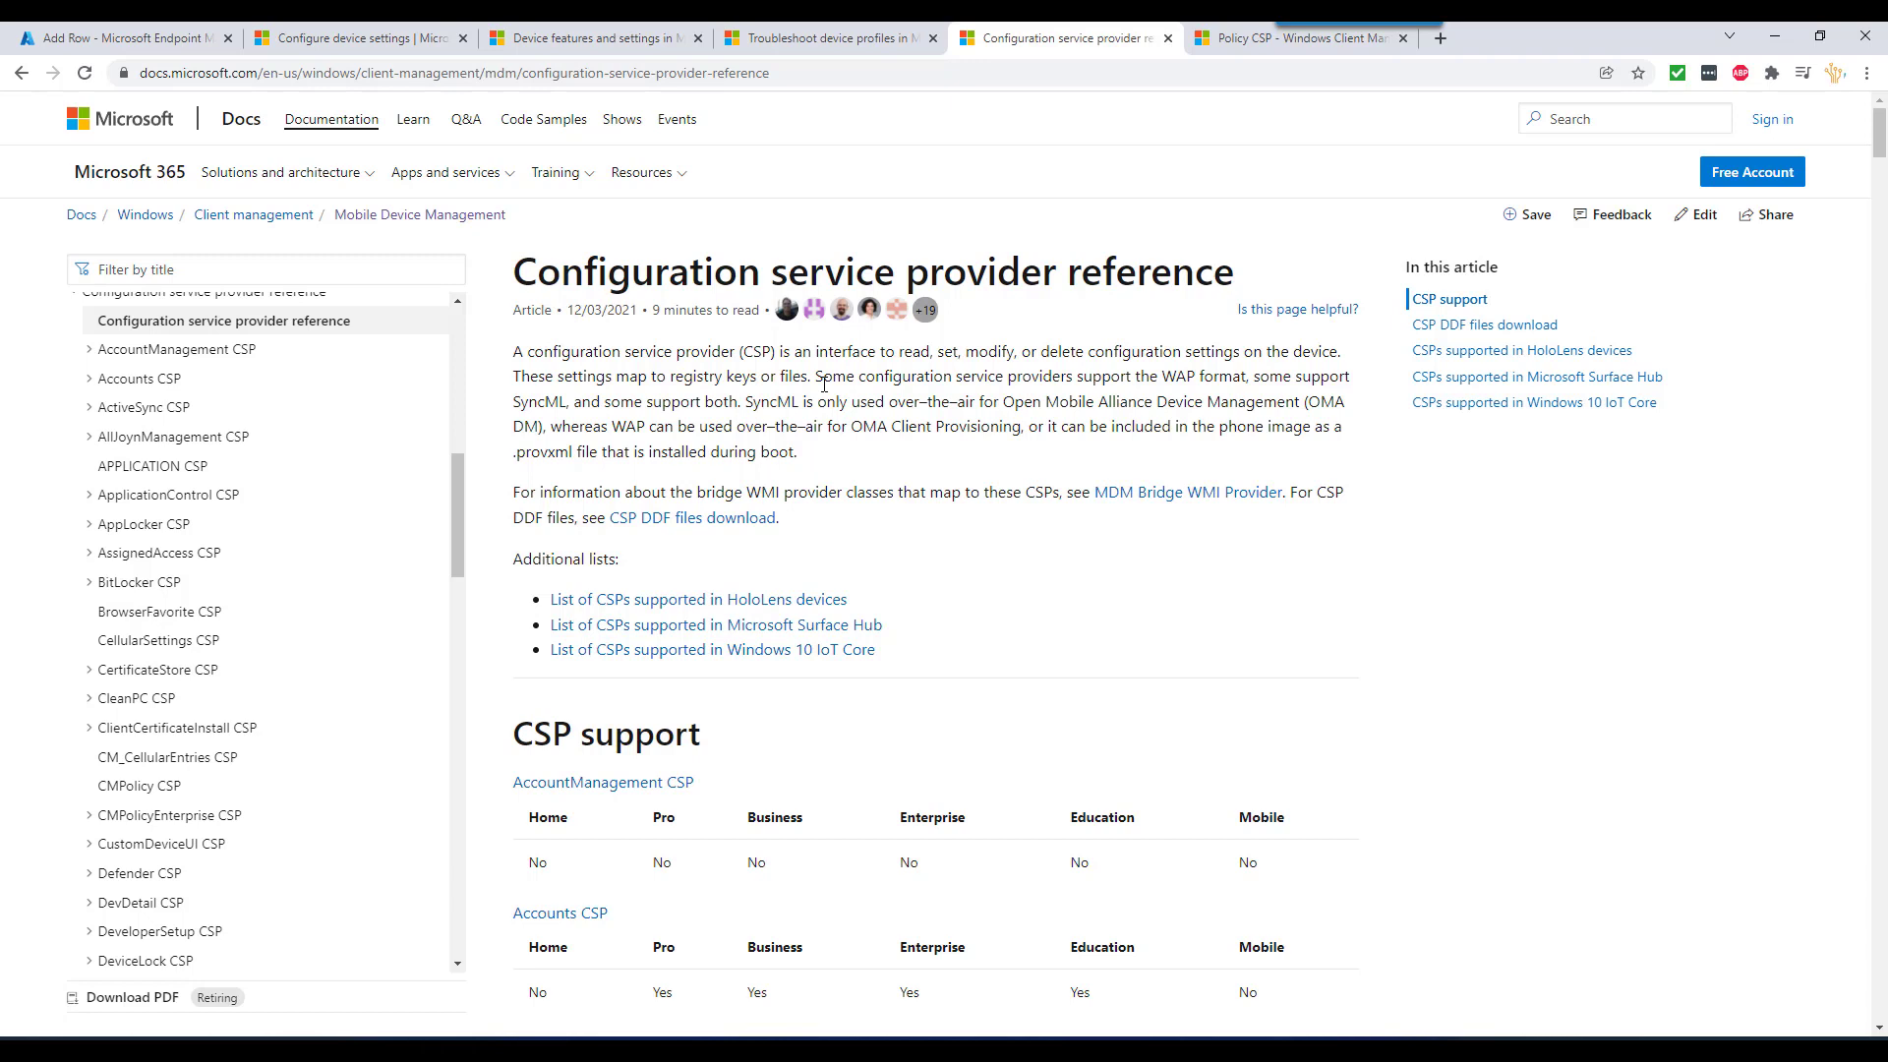
left_click_drag(754, 379, 828, 380)
scroll(914, 580, "down", 4)
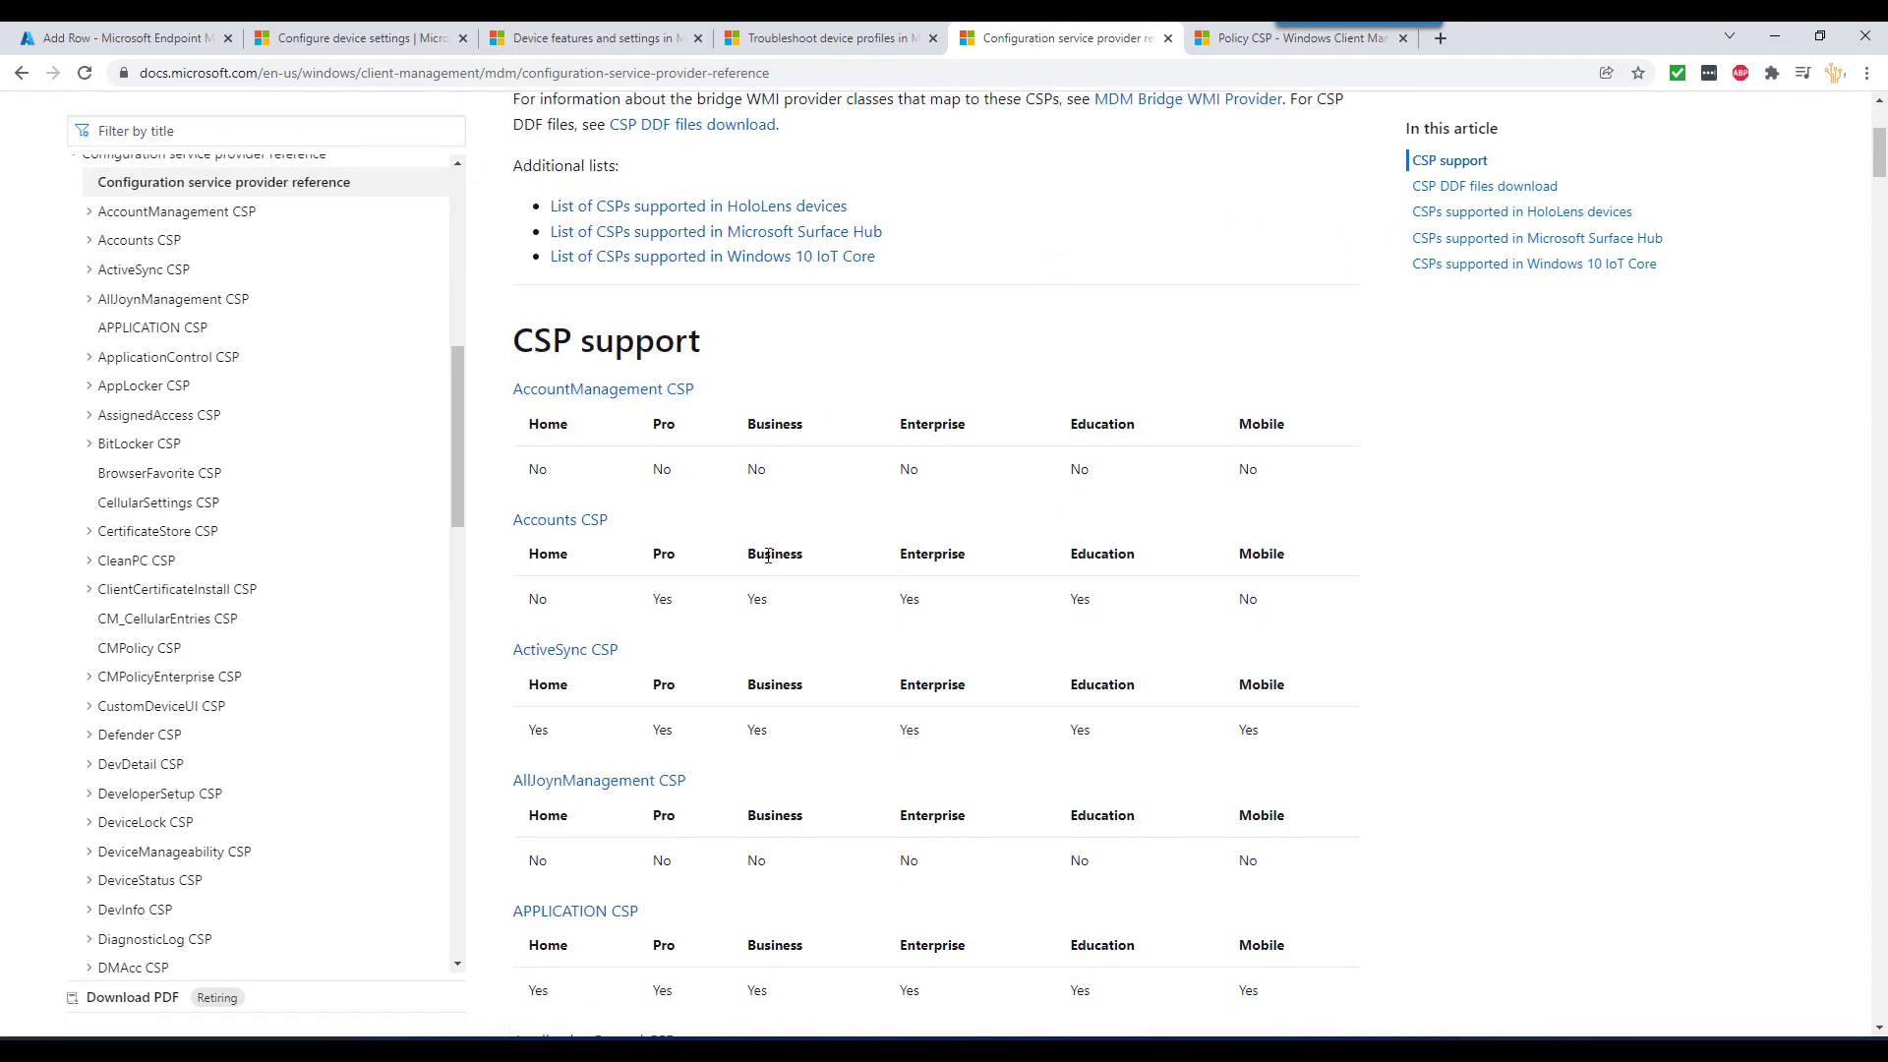
scroll(741, 551, "down", 3)
scroll(611, 624, "down", 16)
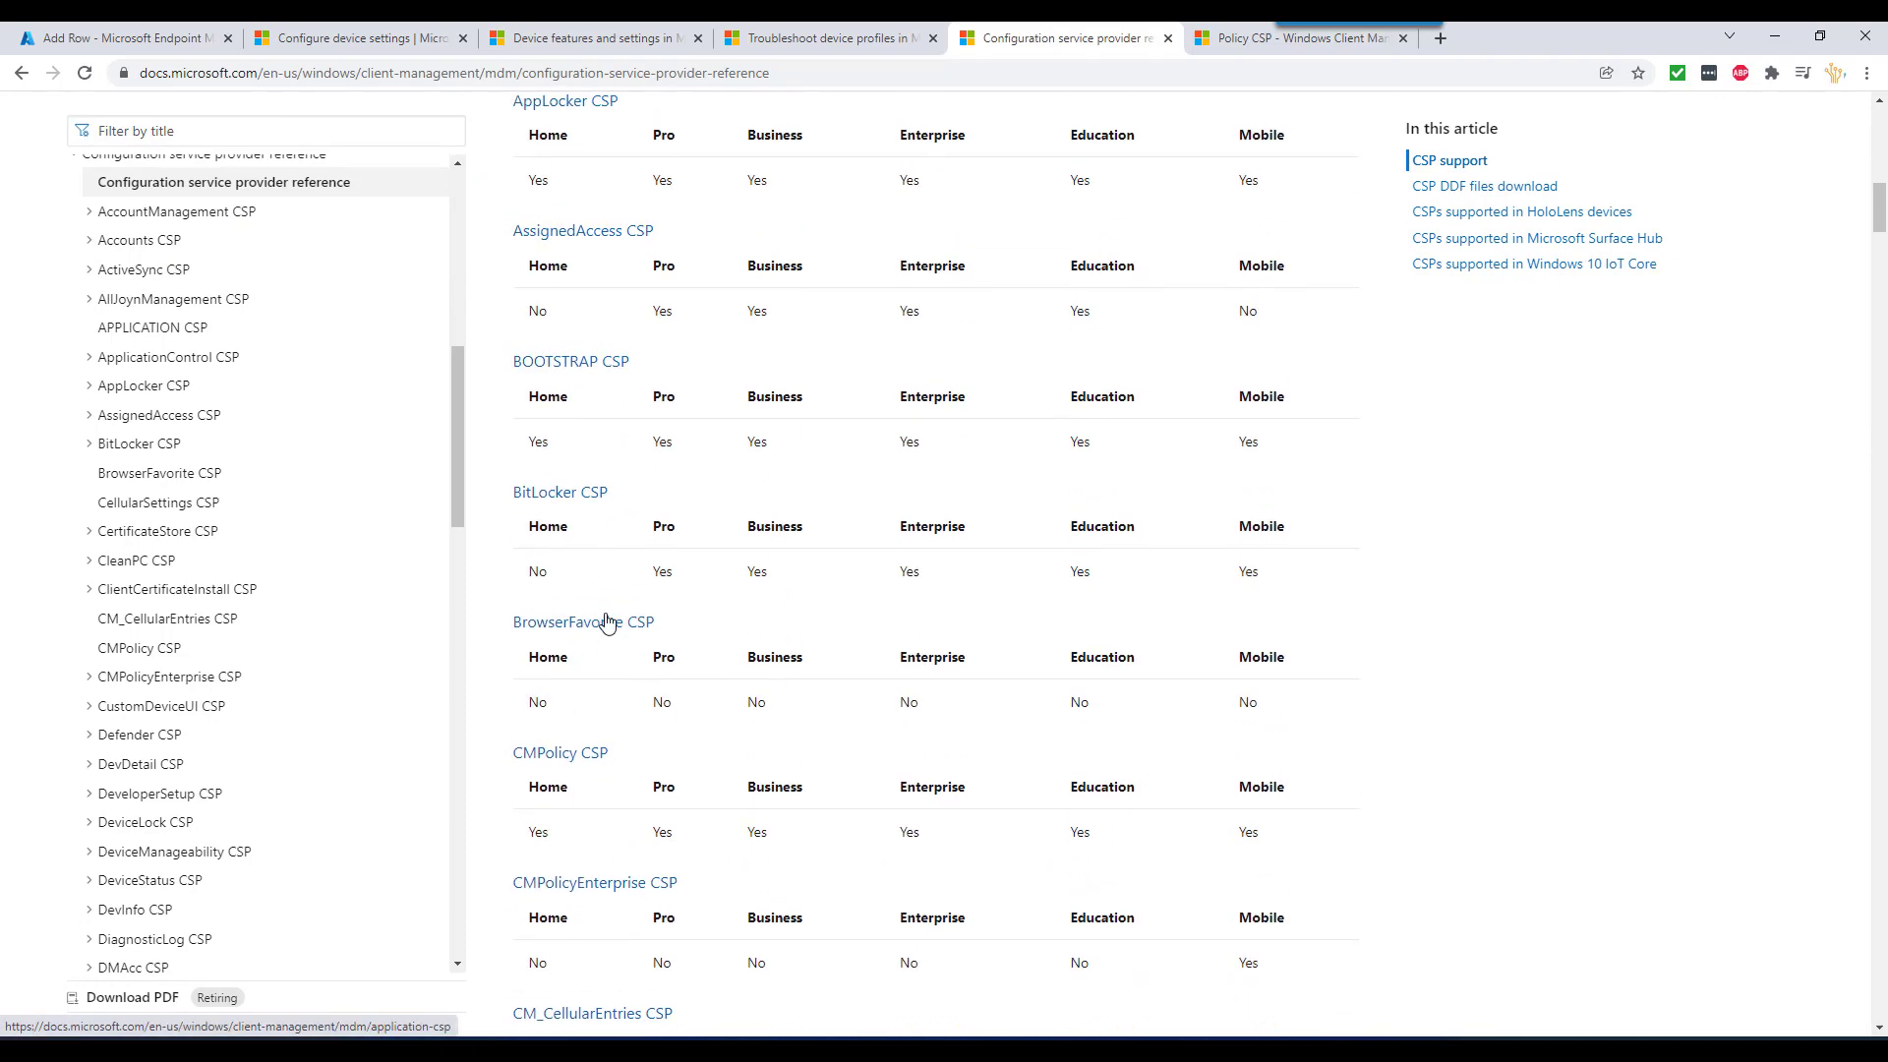
scroll(610, 614, "down", 20)
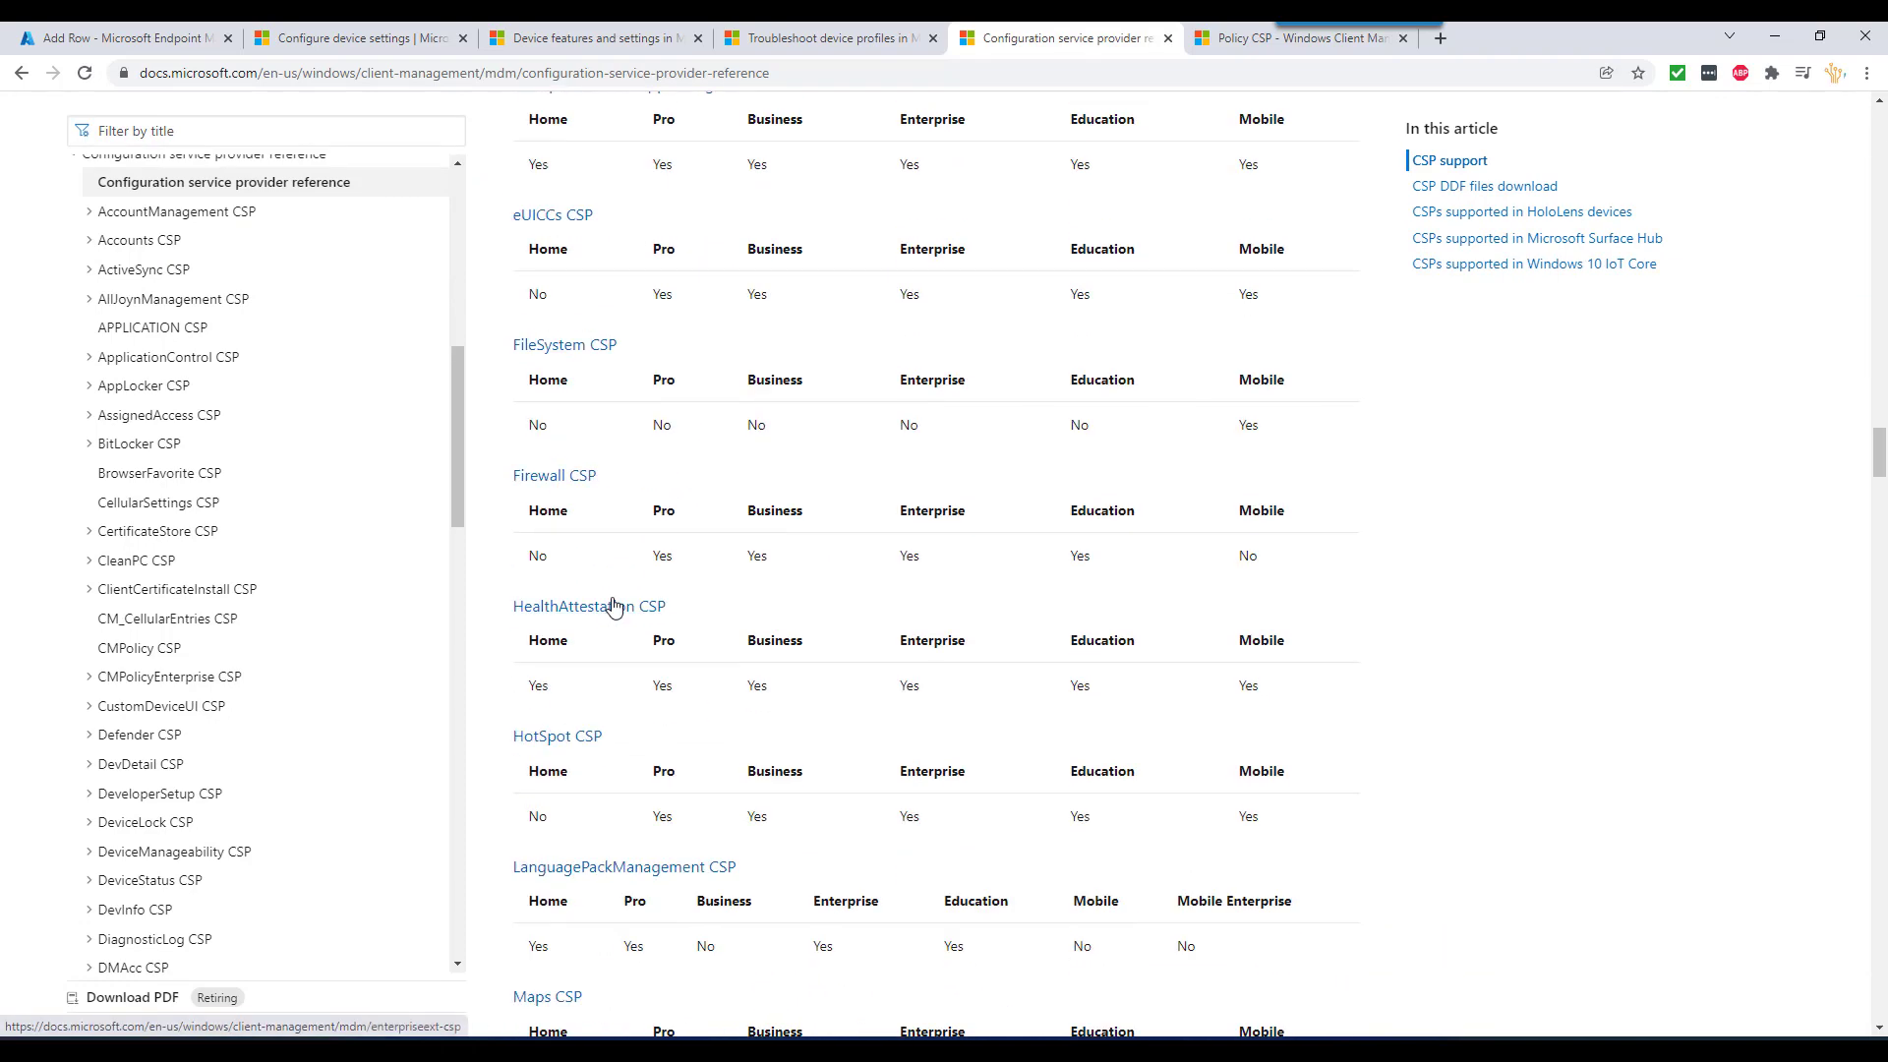
scroll(617, 602, "down", 20)
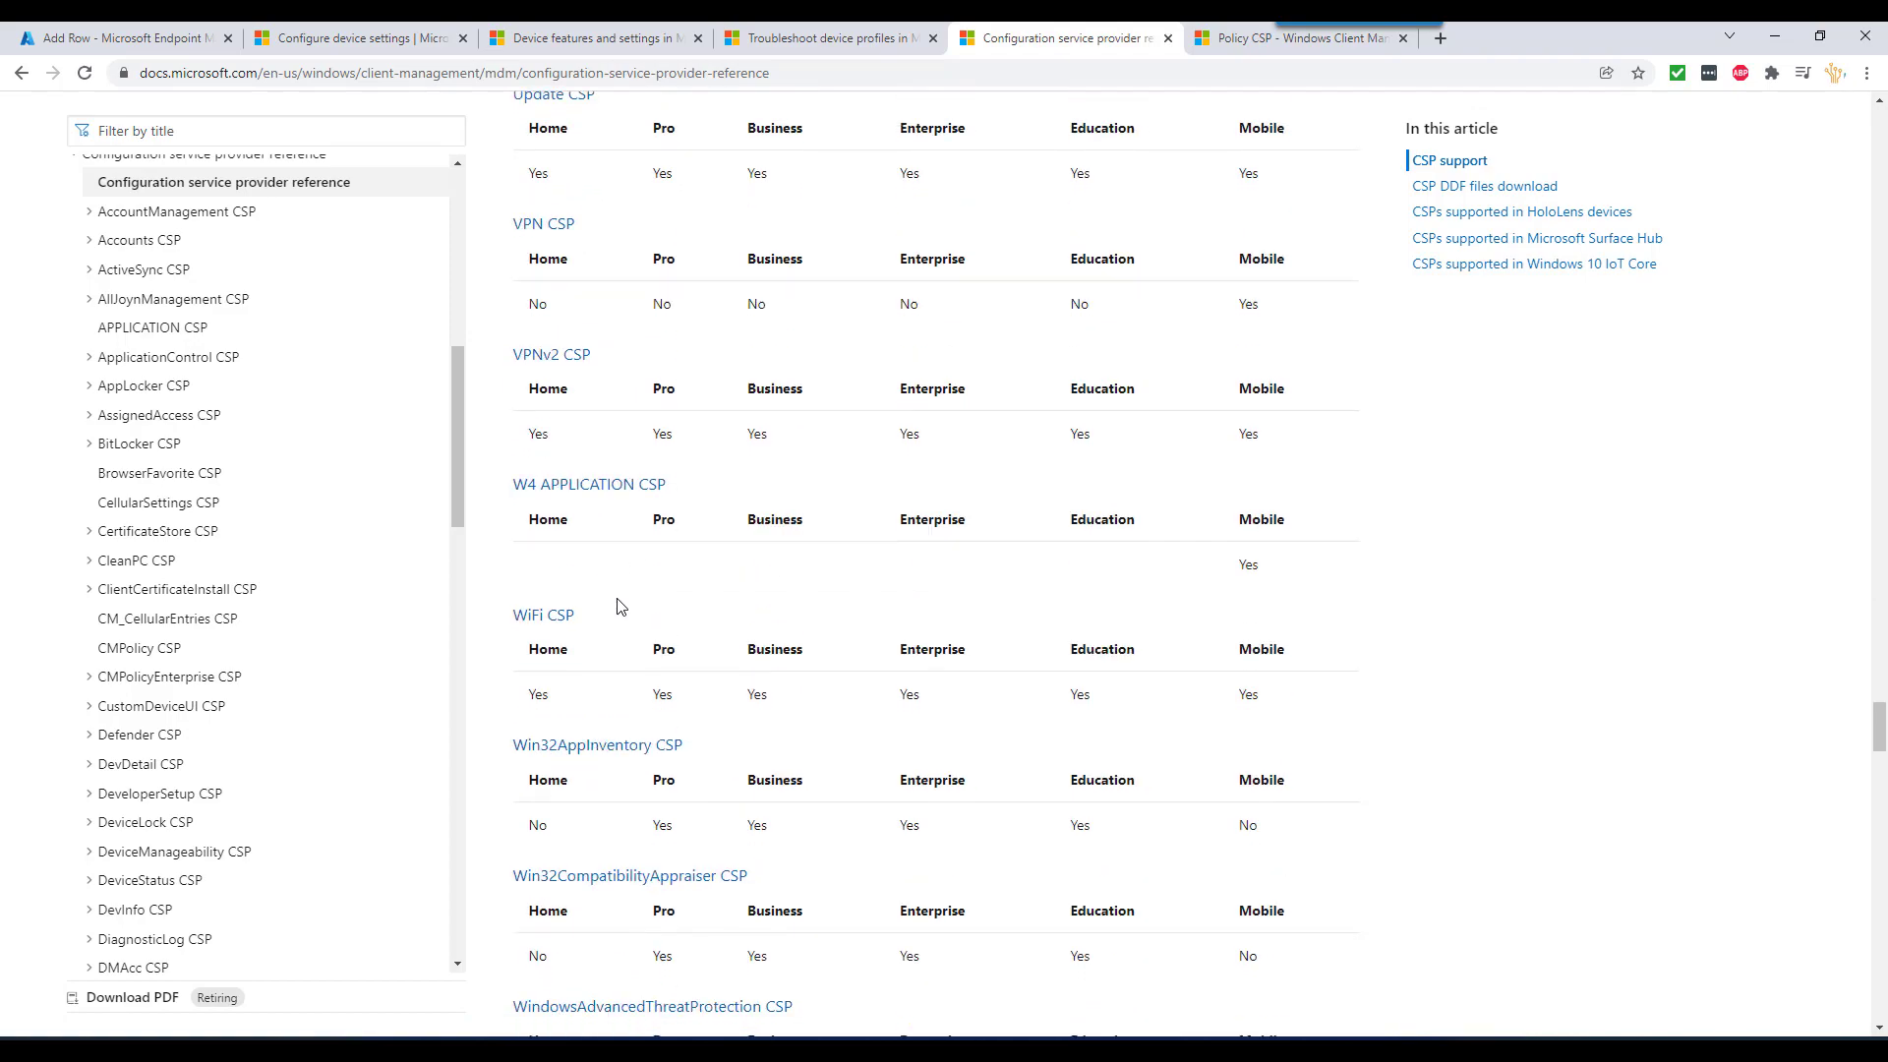
scroll(619, 599, "down", 4)
scroll(619, 599, "up", 6)
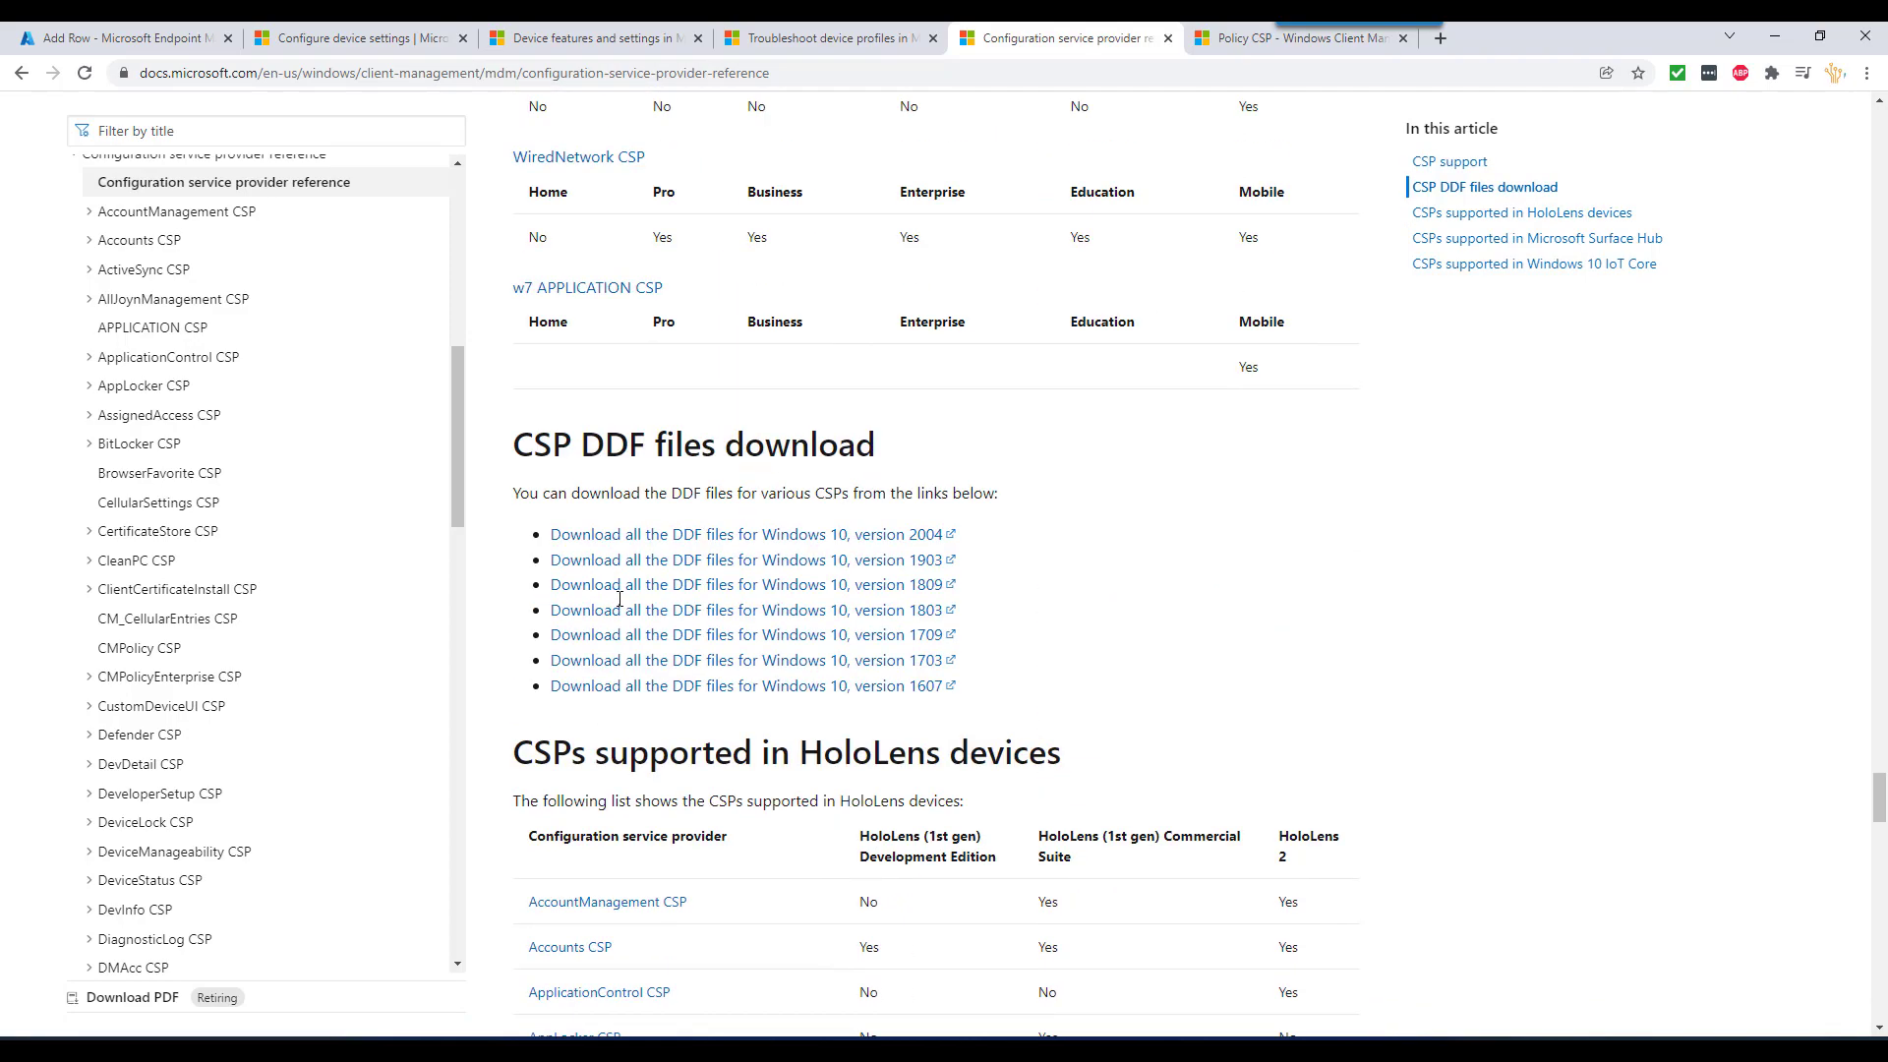
scroll(620, 598, "down", 3)
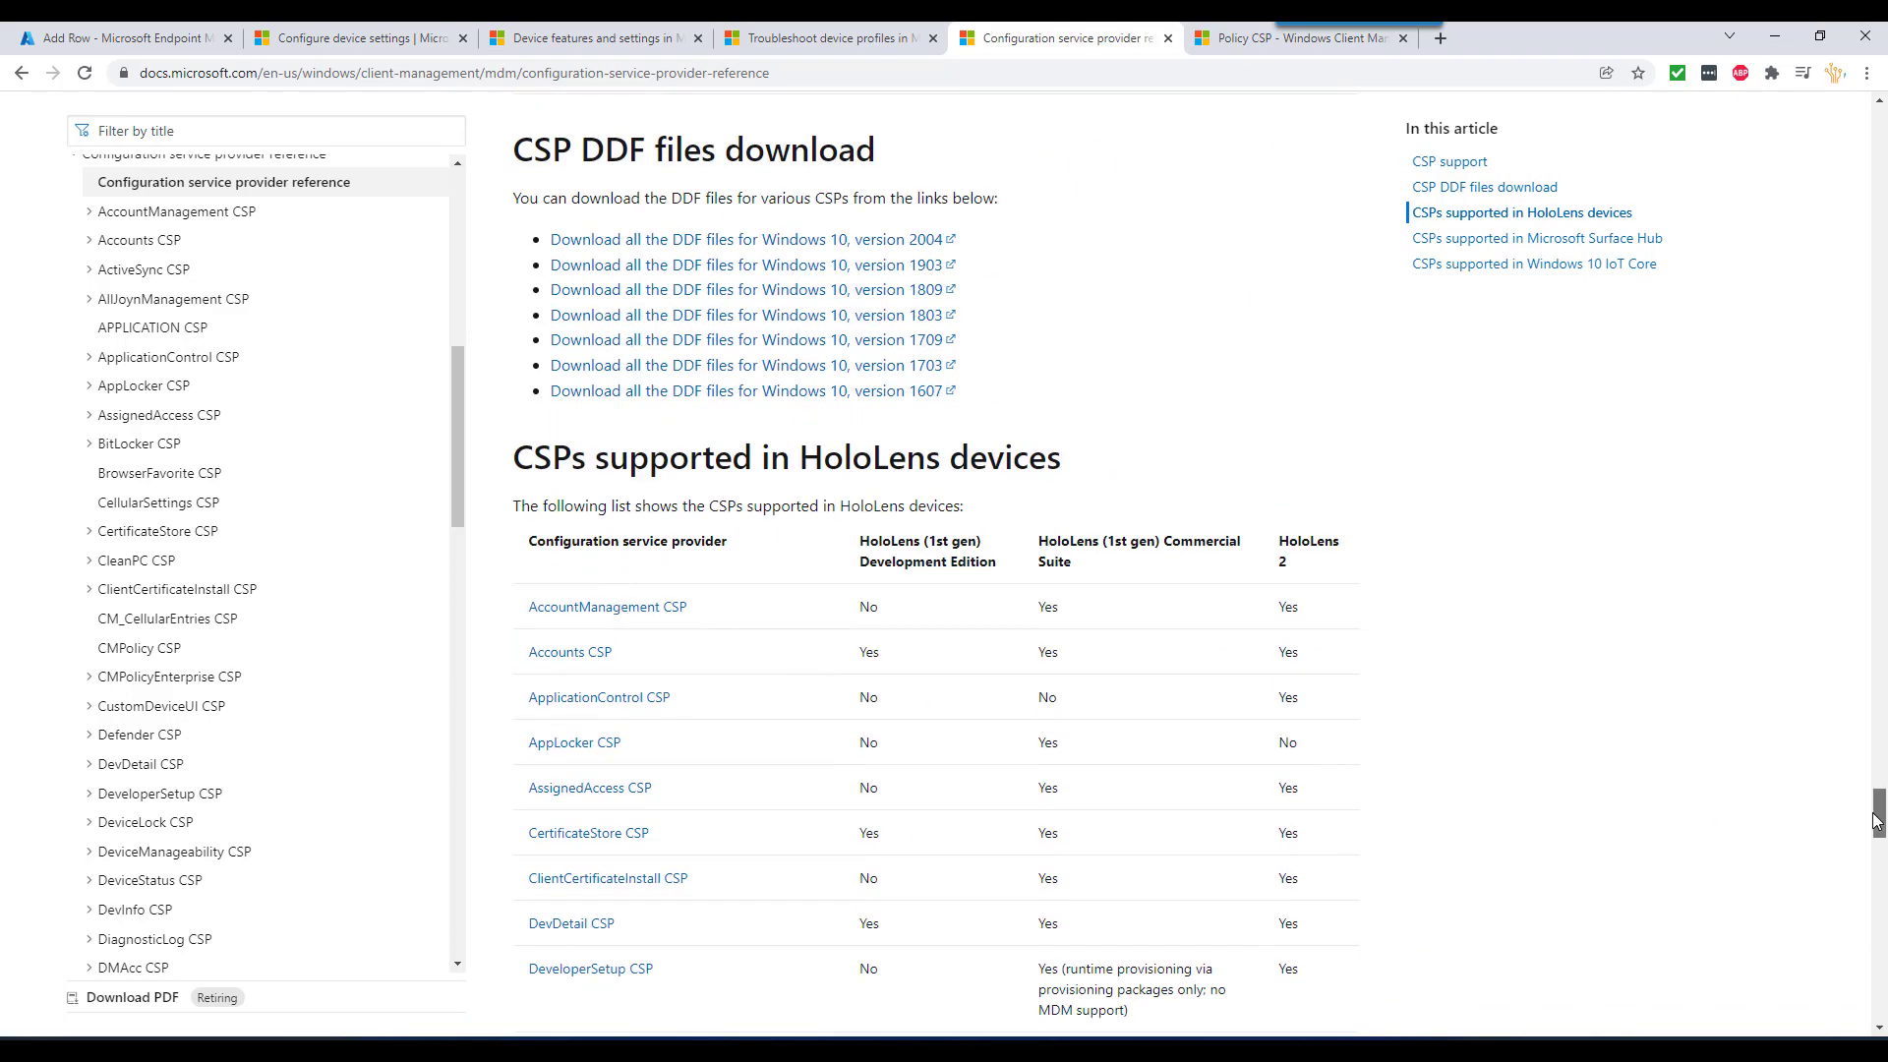
left_click_drag(1876, 821, 1752, 130)
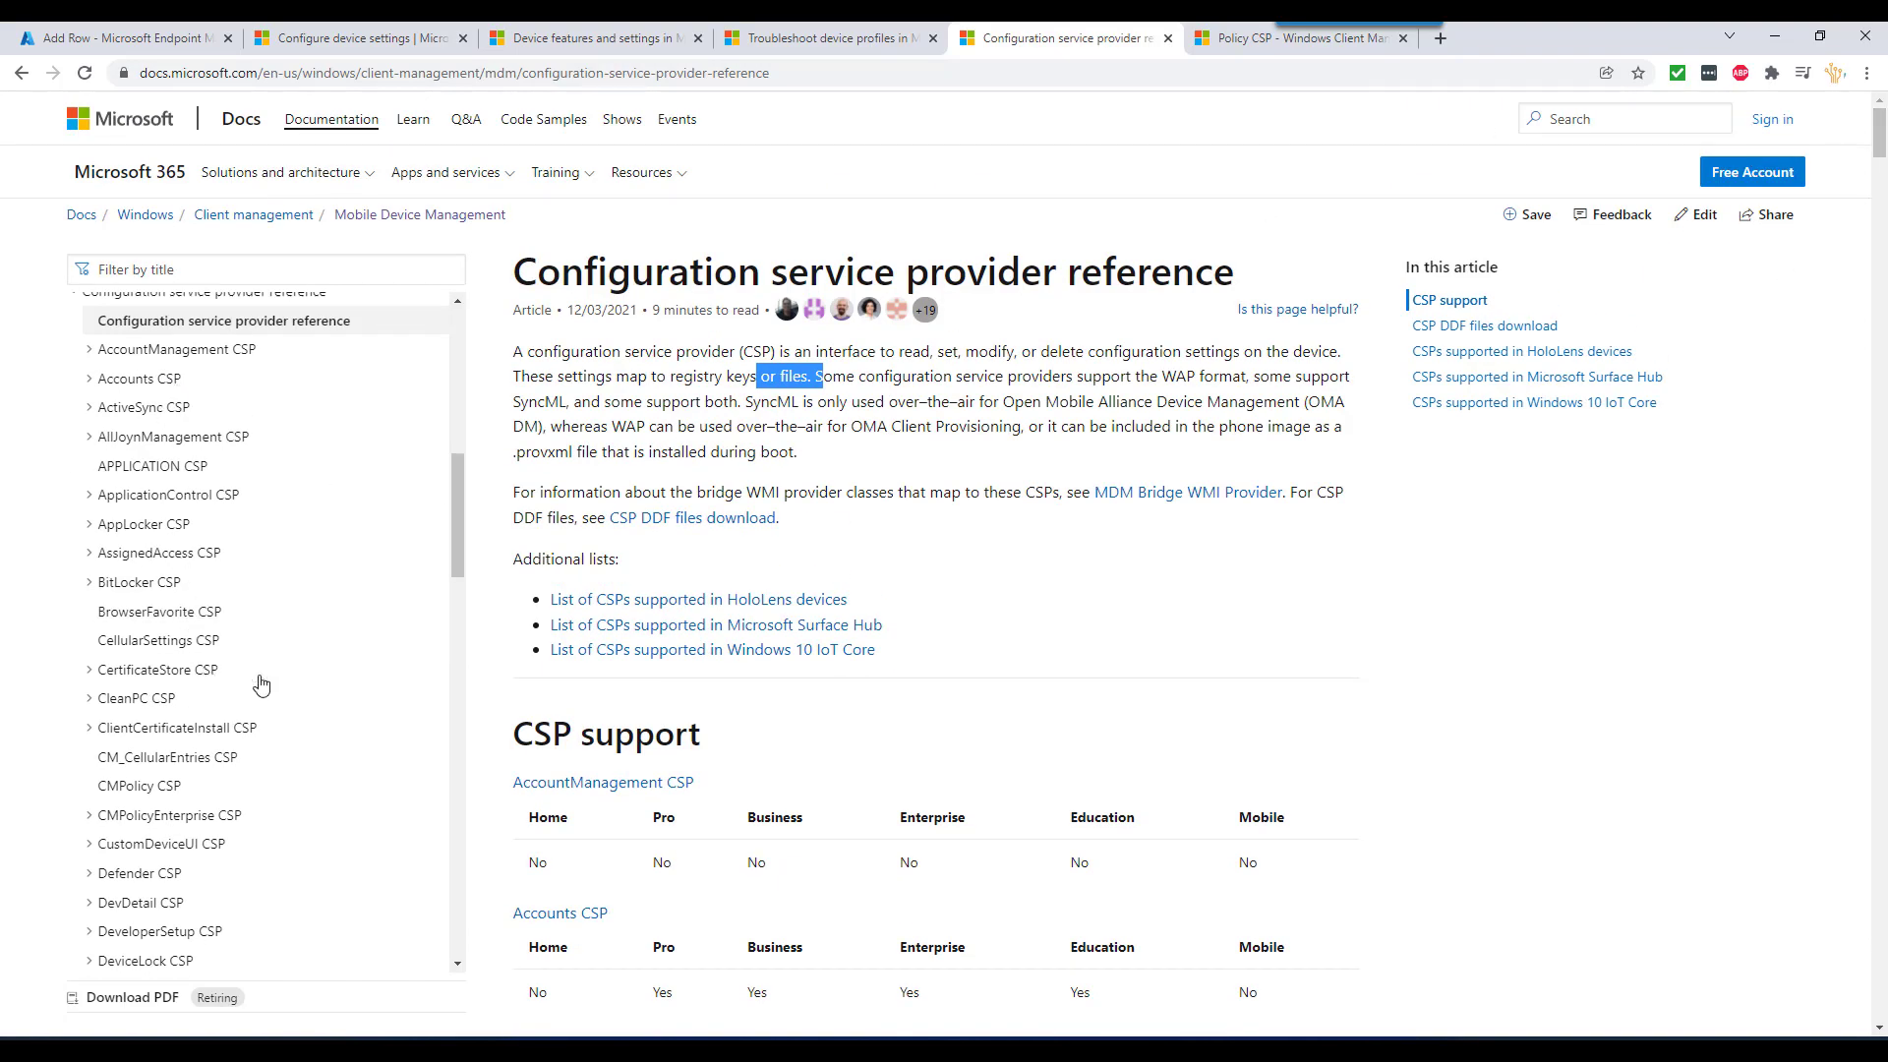
left_click(139, 381)
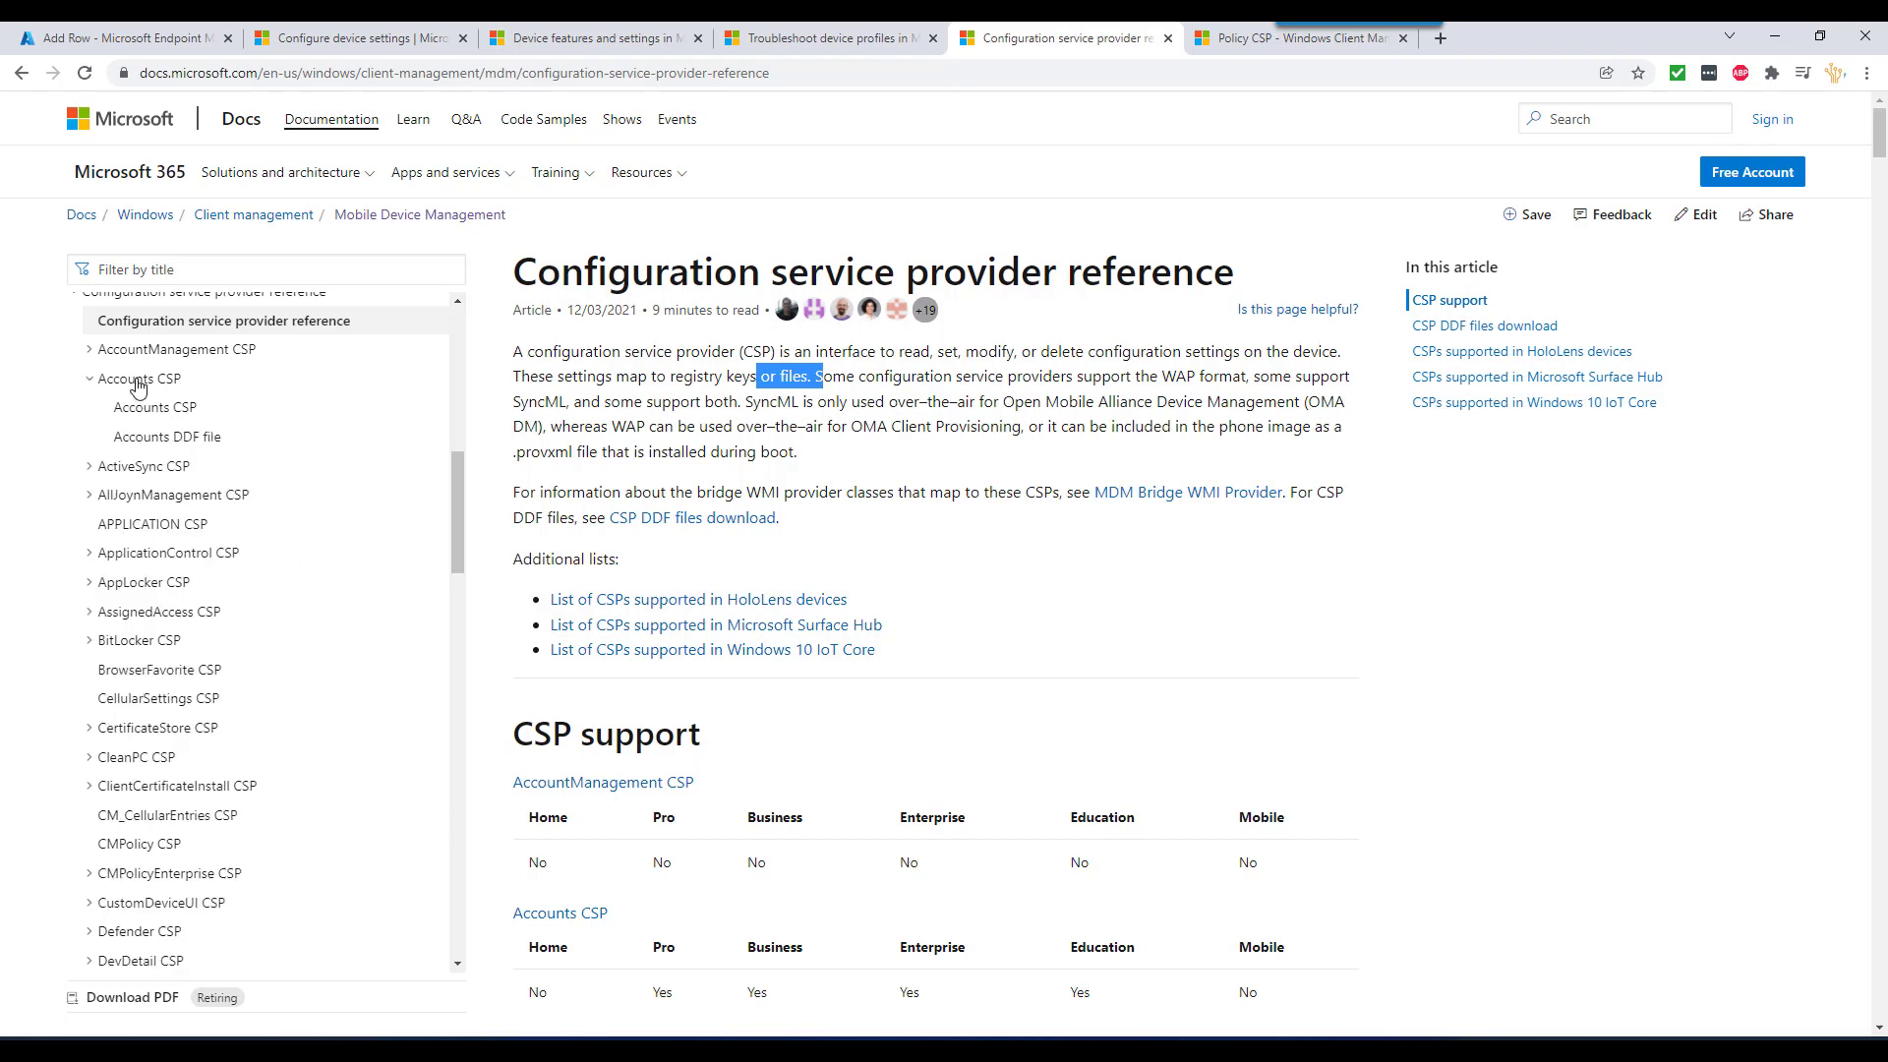
- Open and read the Accounts CSP reference article
left_click(156, 407)
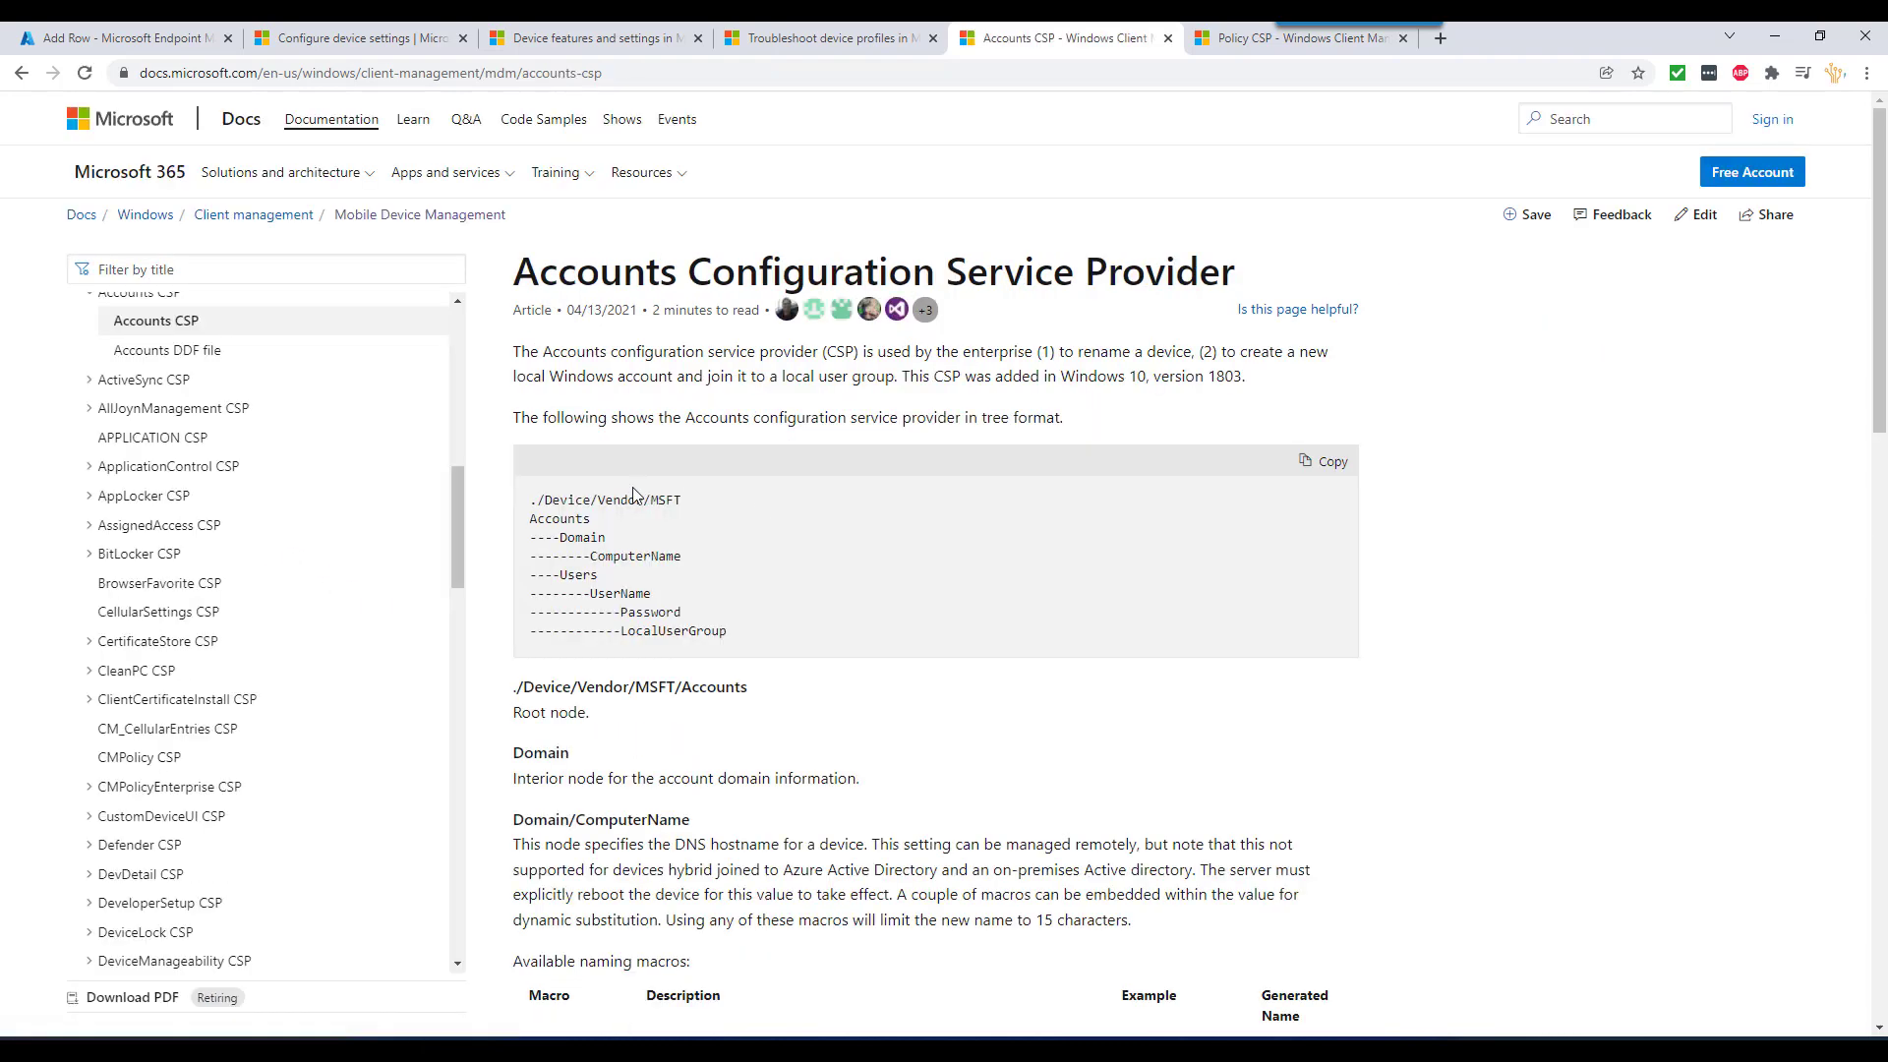
left_click_drag(543, 500, 742, 641)
left_click(826, 654)
scroll(826, 654, "down", 3)
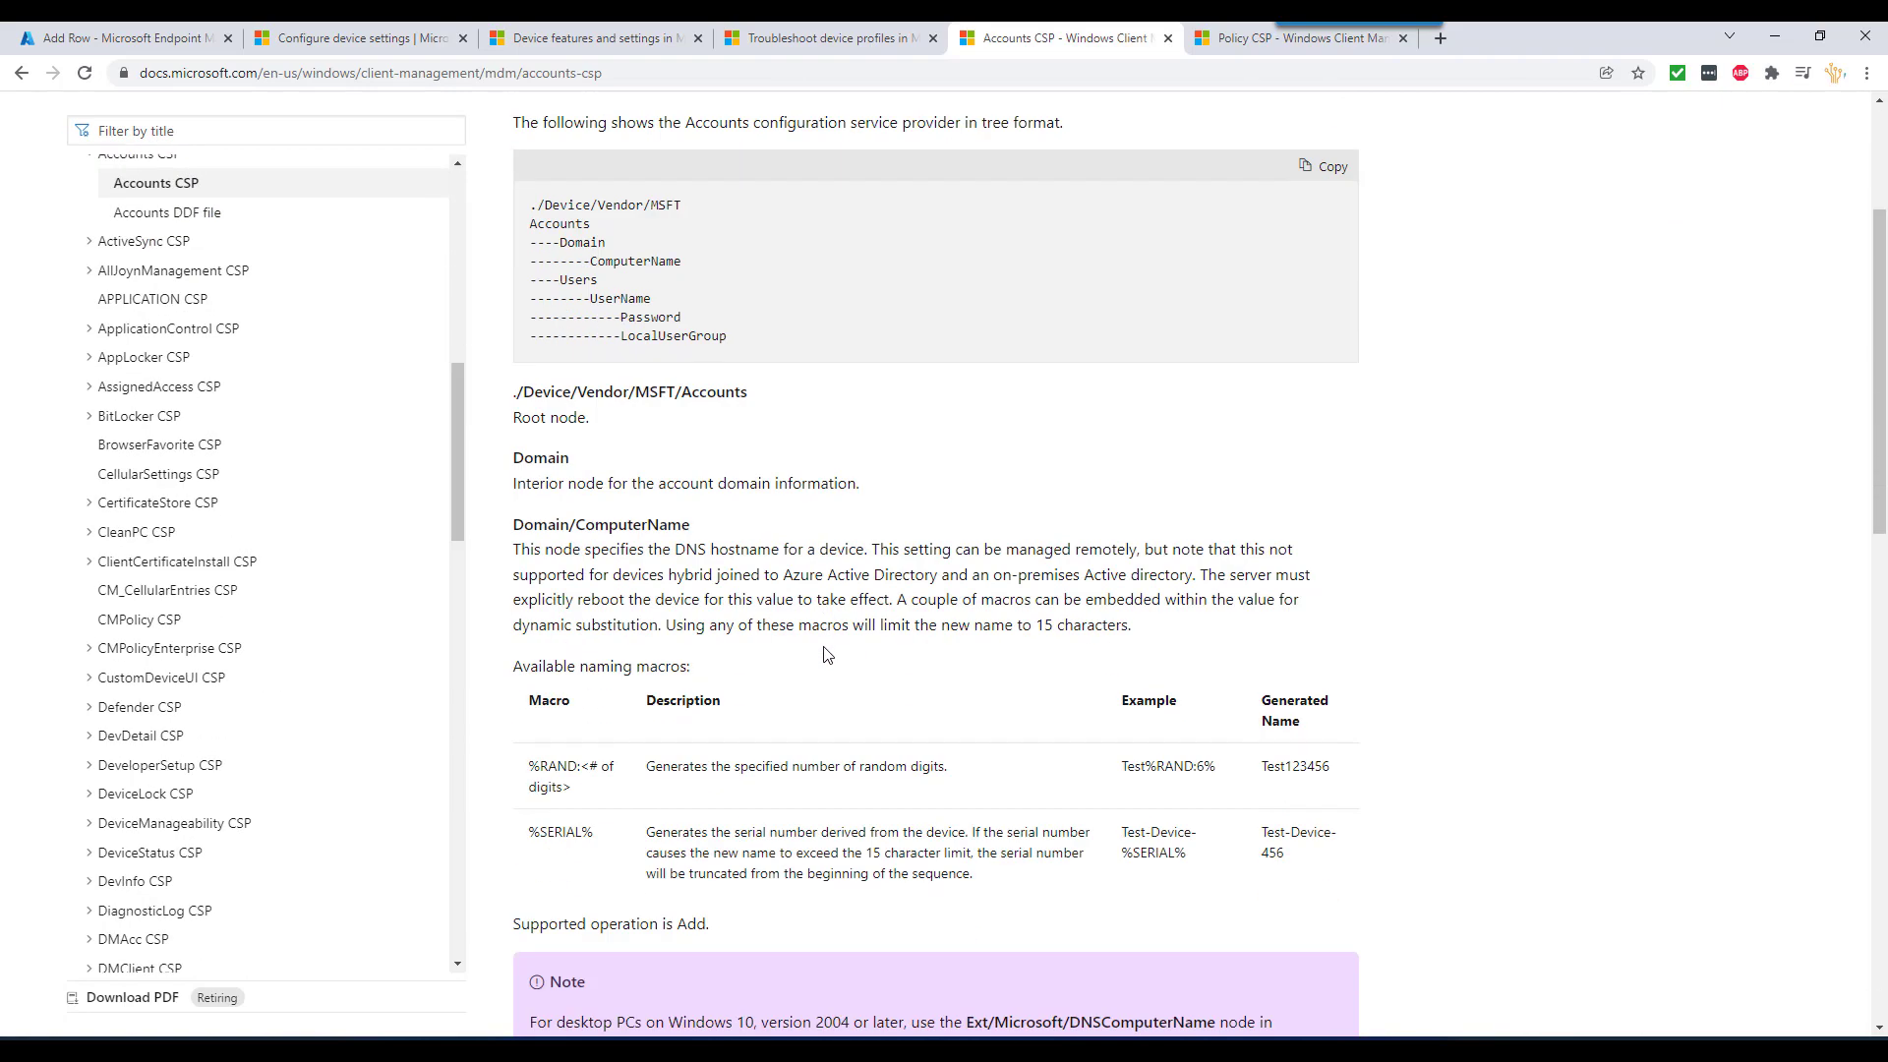
scroll(826, 653, "down", 7)
scroll(824, 634, "down", 6)
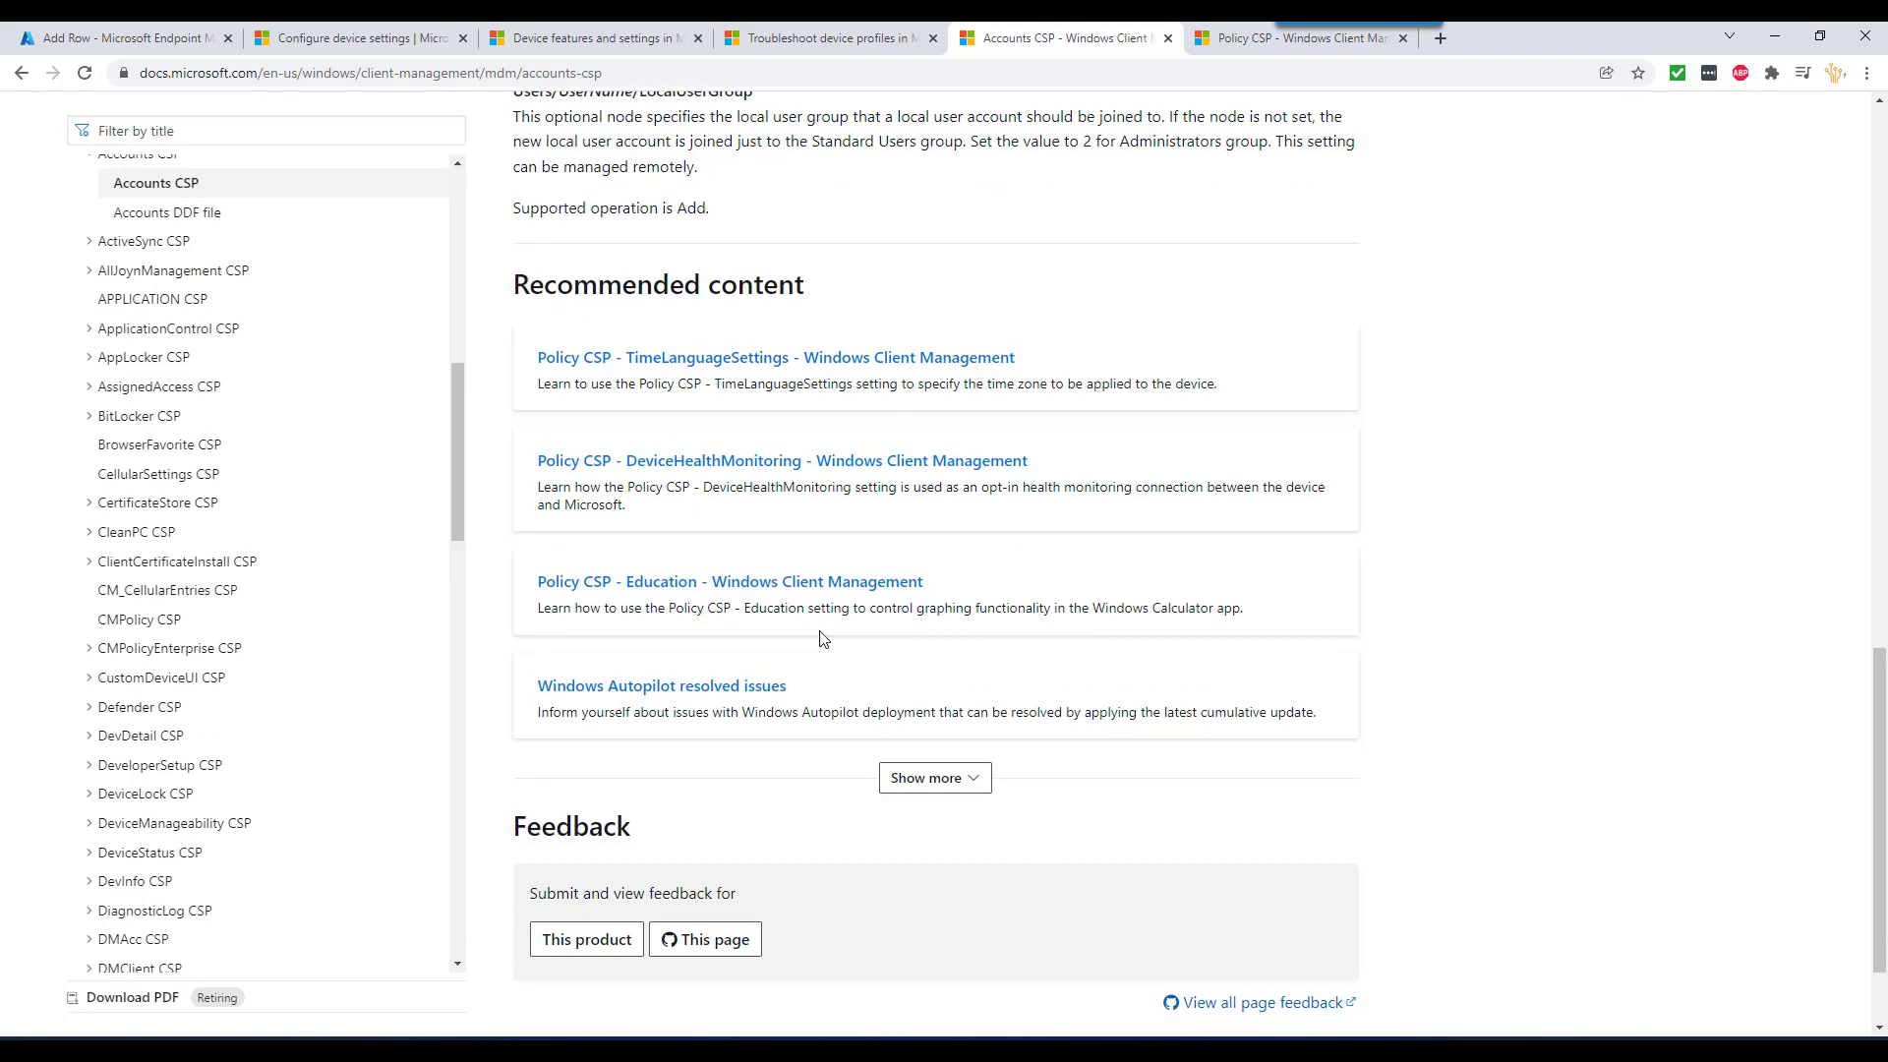
scroll(823, 630, "up", 7)
scroll(710, 601, "up", 3)
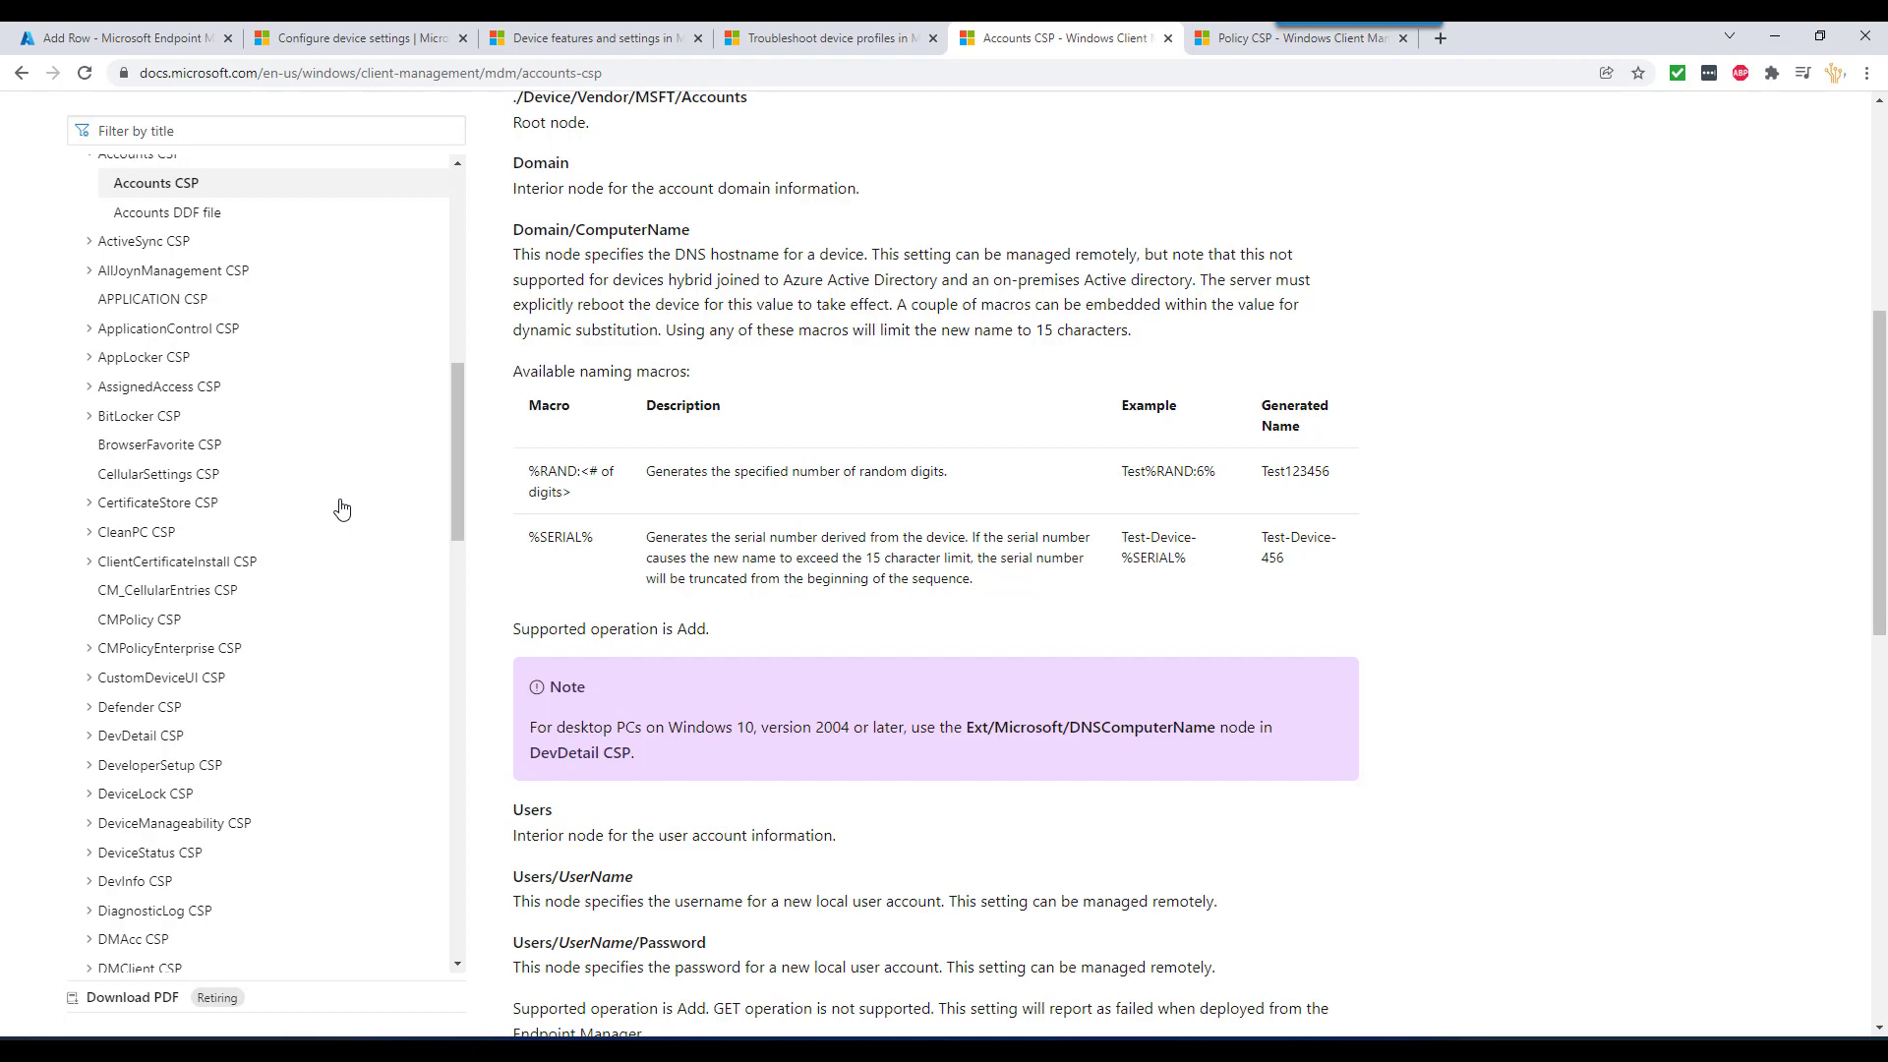
- Scroll the contents down to Maps CSP and expand it
scroll(273, 585, "down", 5)
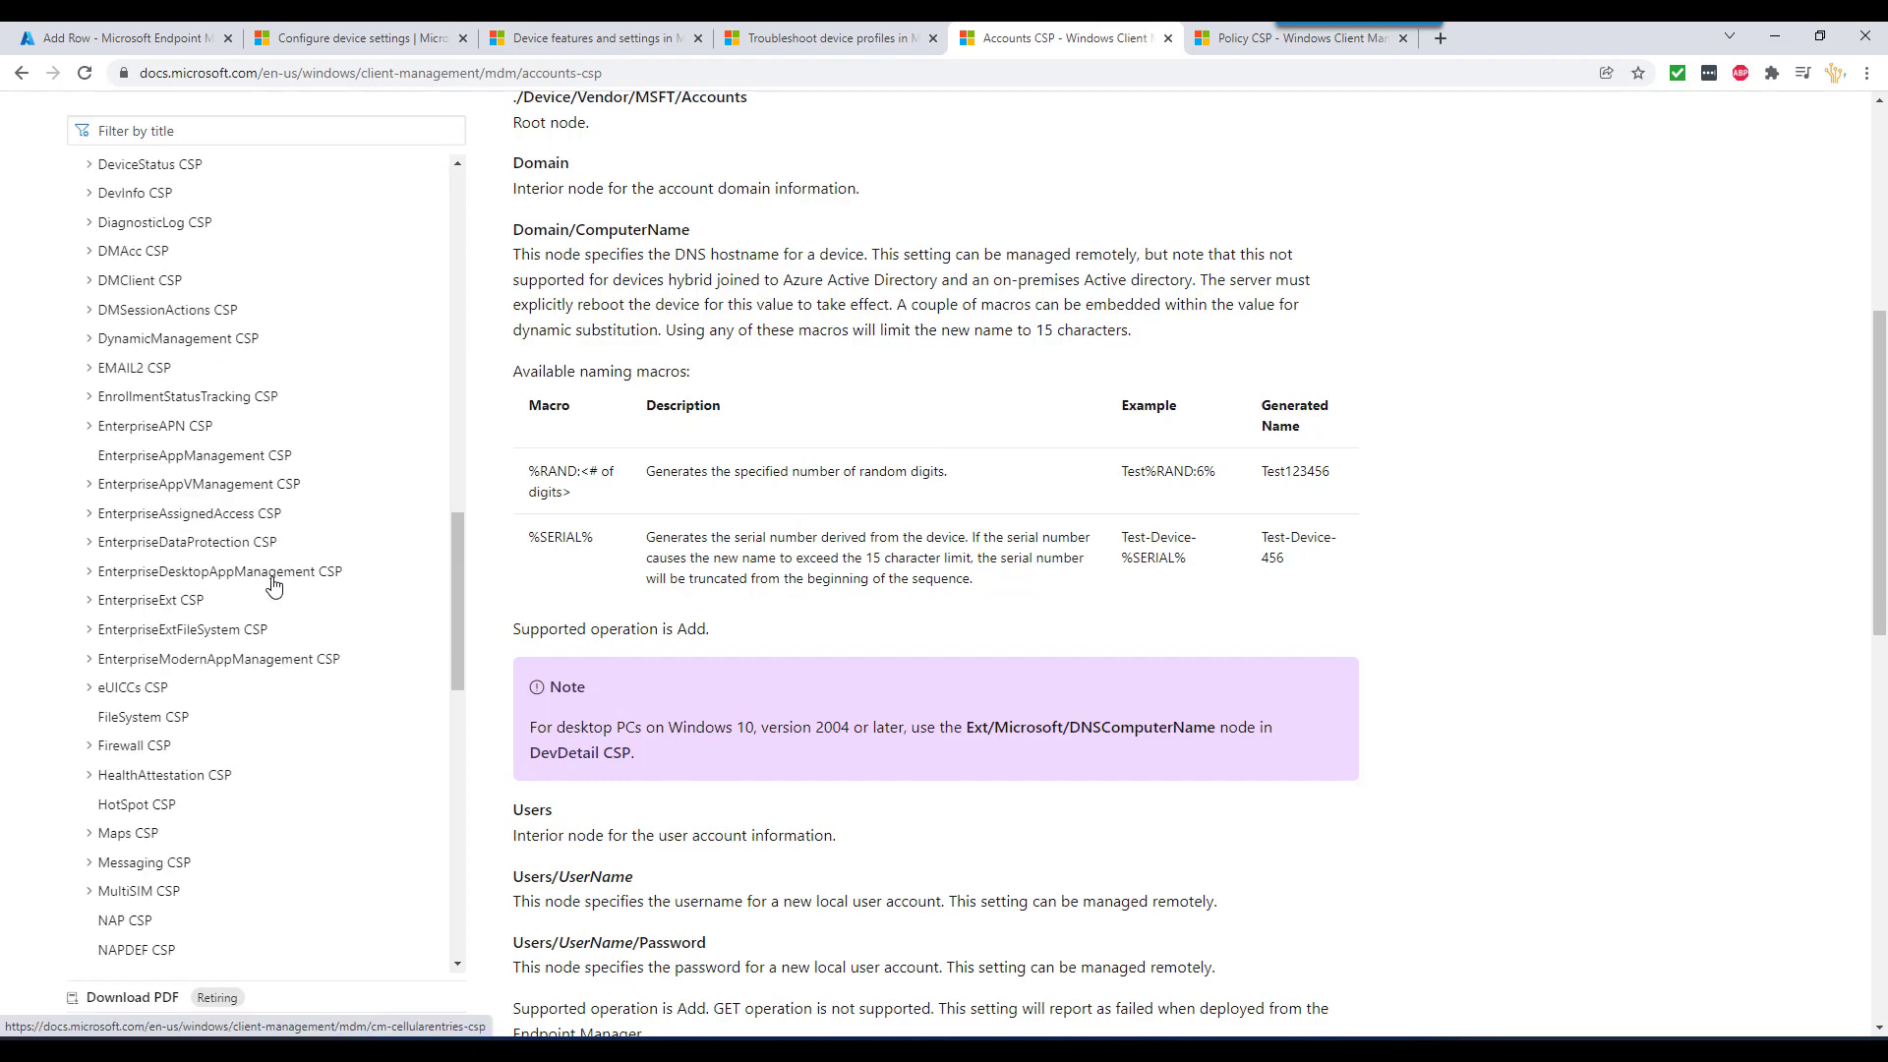
scroll(273, 585, "down", 20)
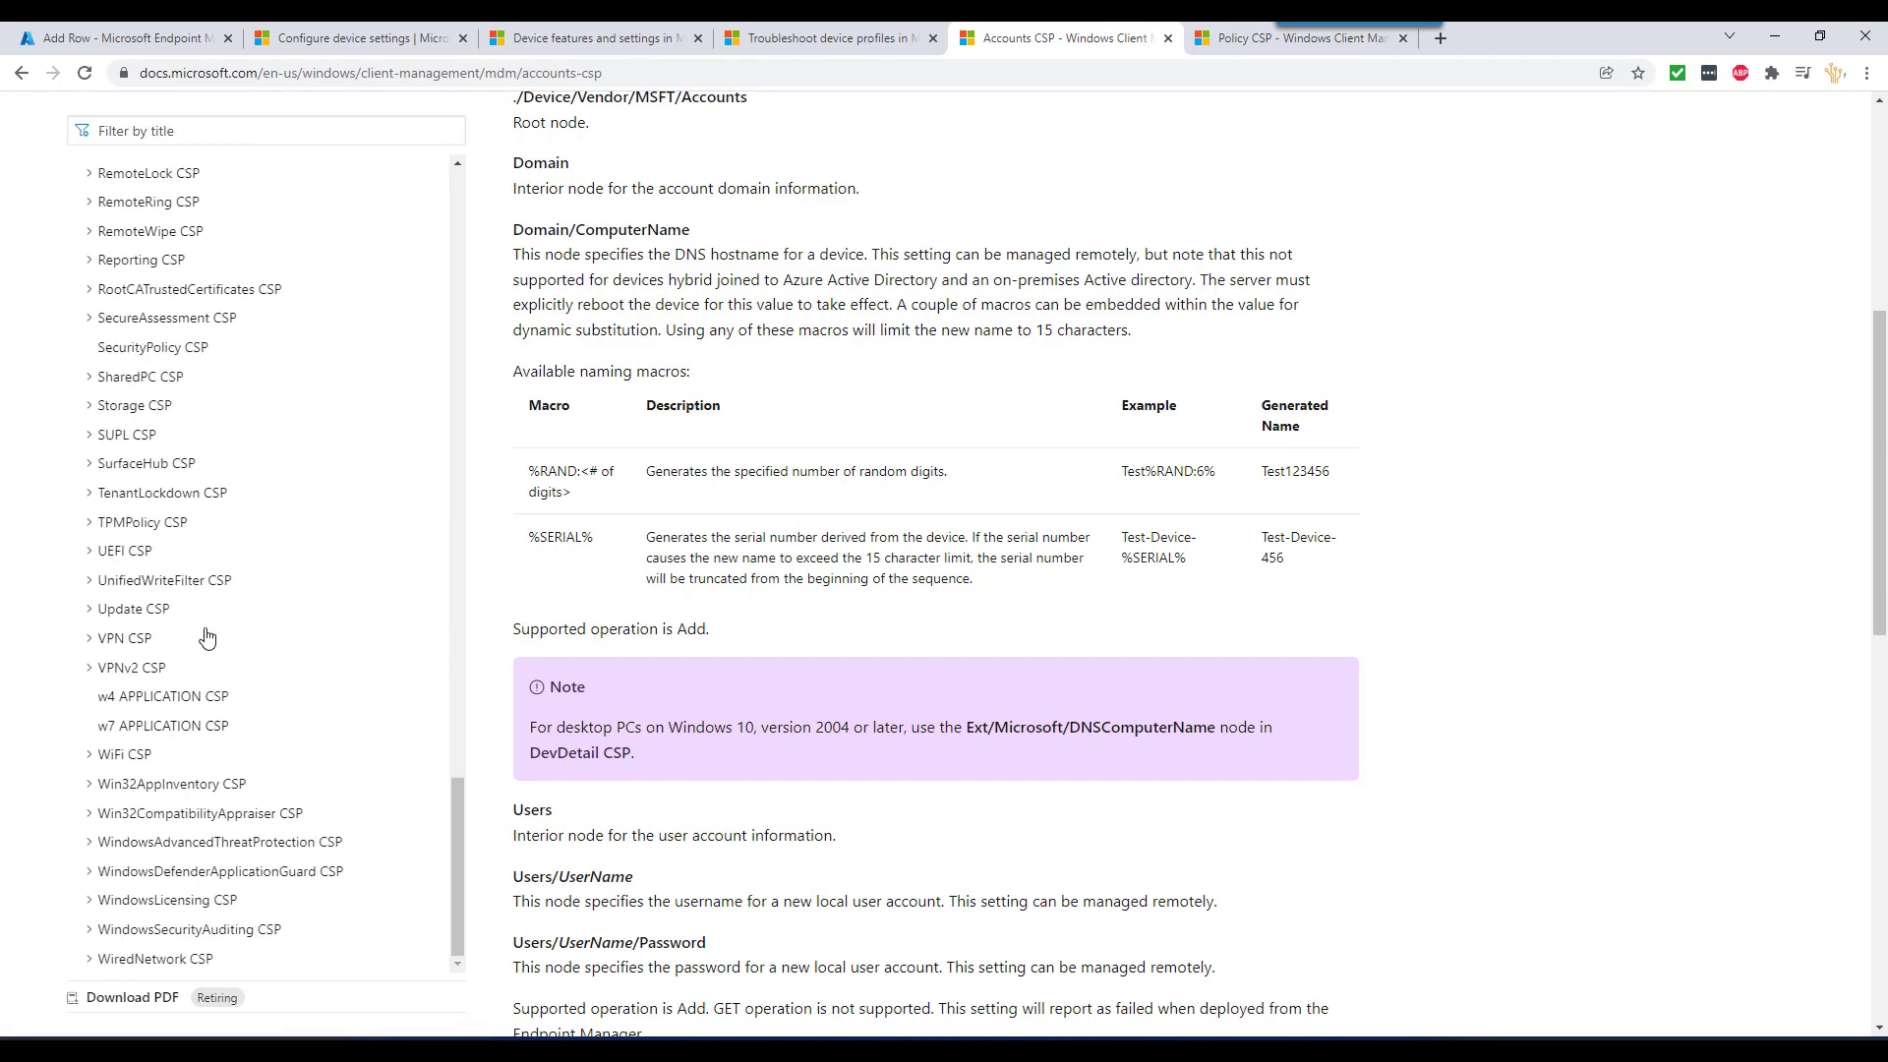
scroll(220, 634, "down", 6)
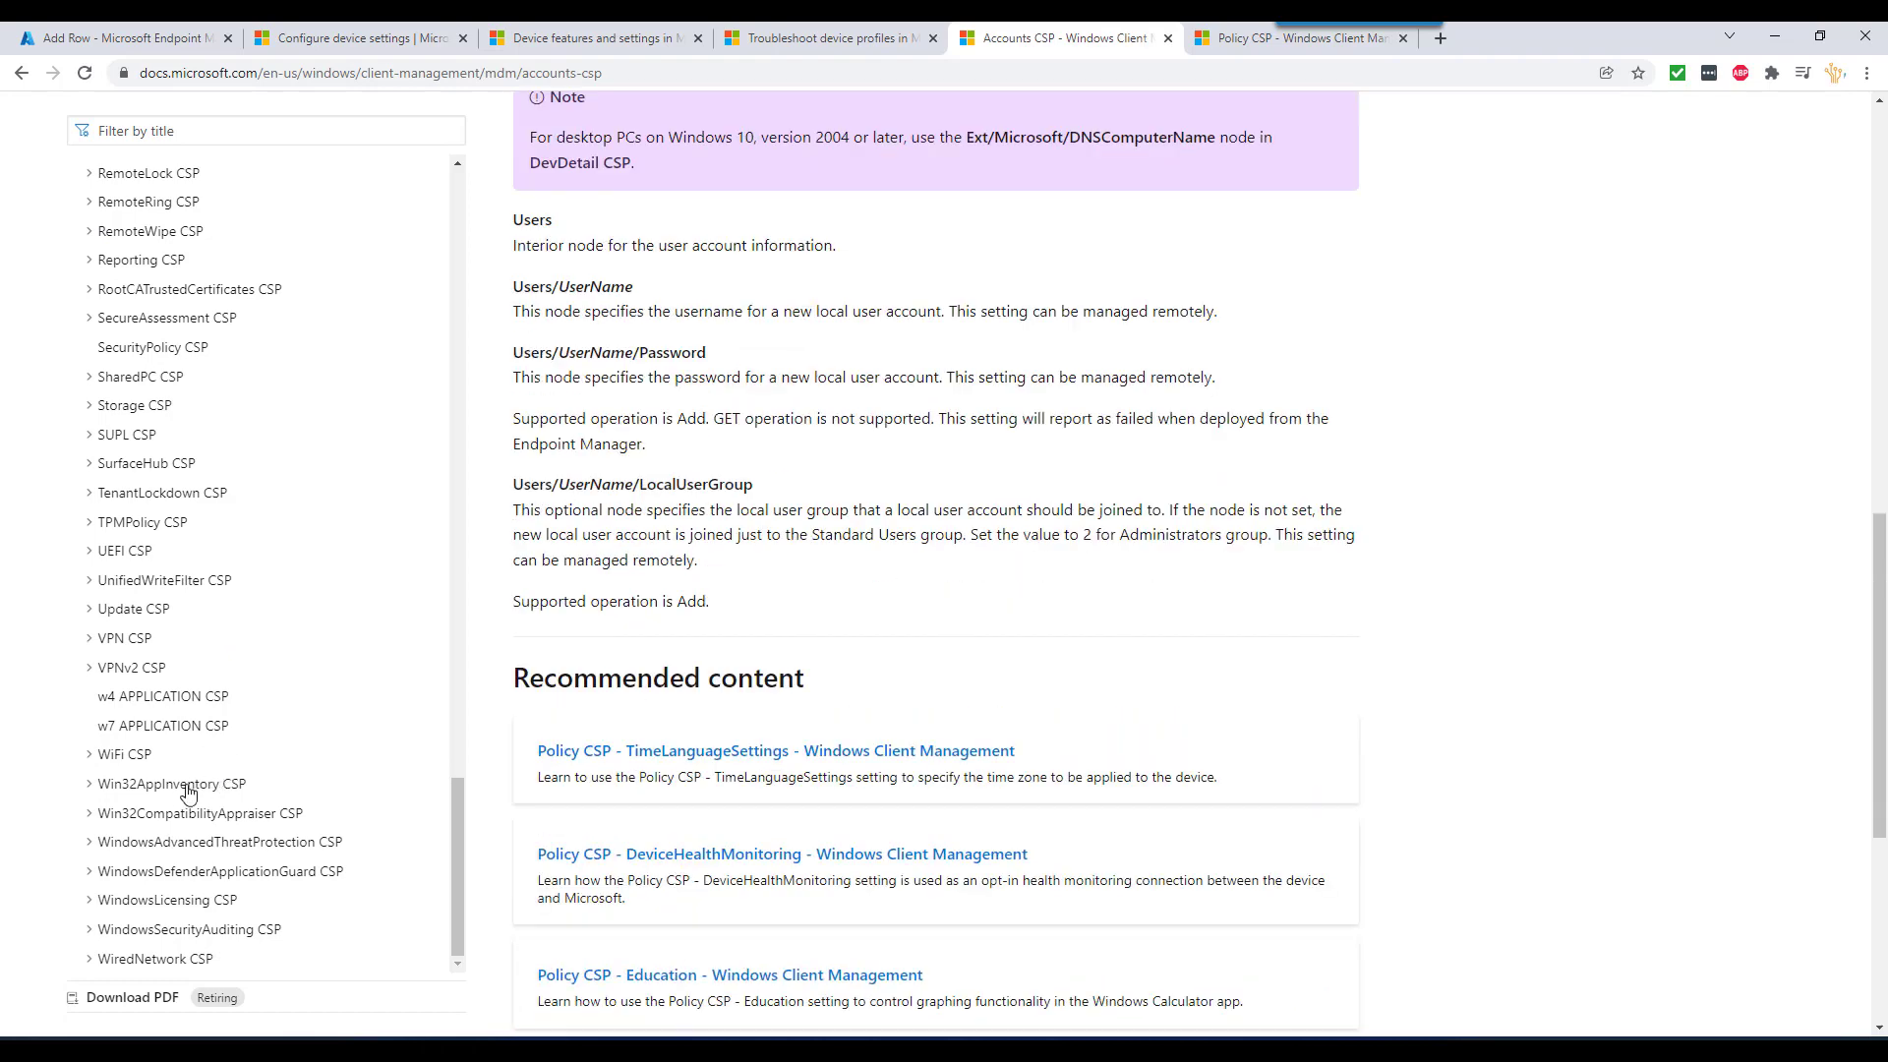
scroll(183, 789, "up", 4)
scroll(178, 792, "up", 6)
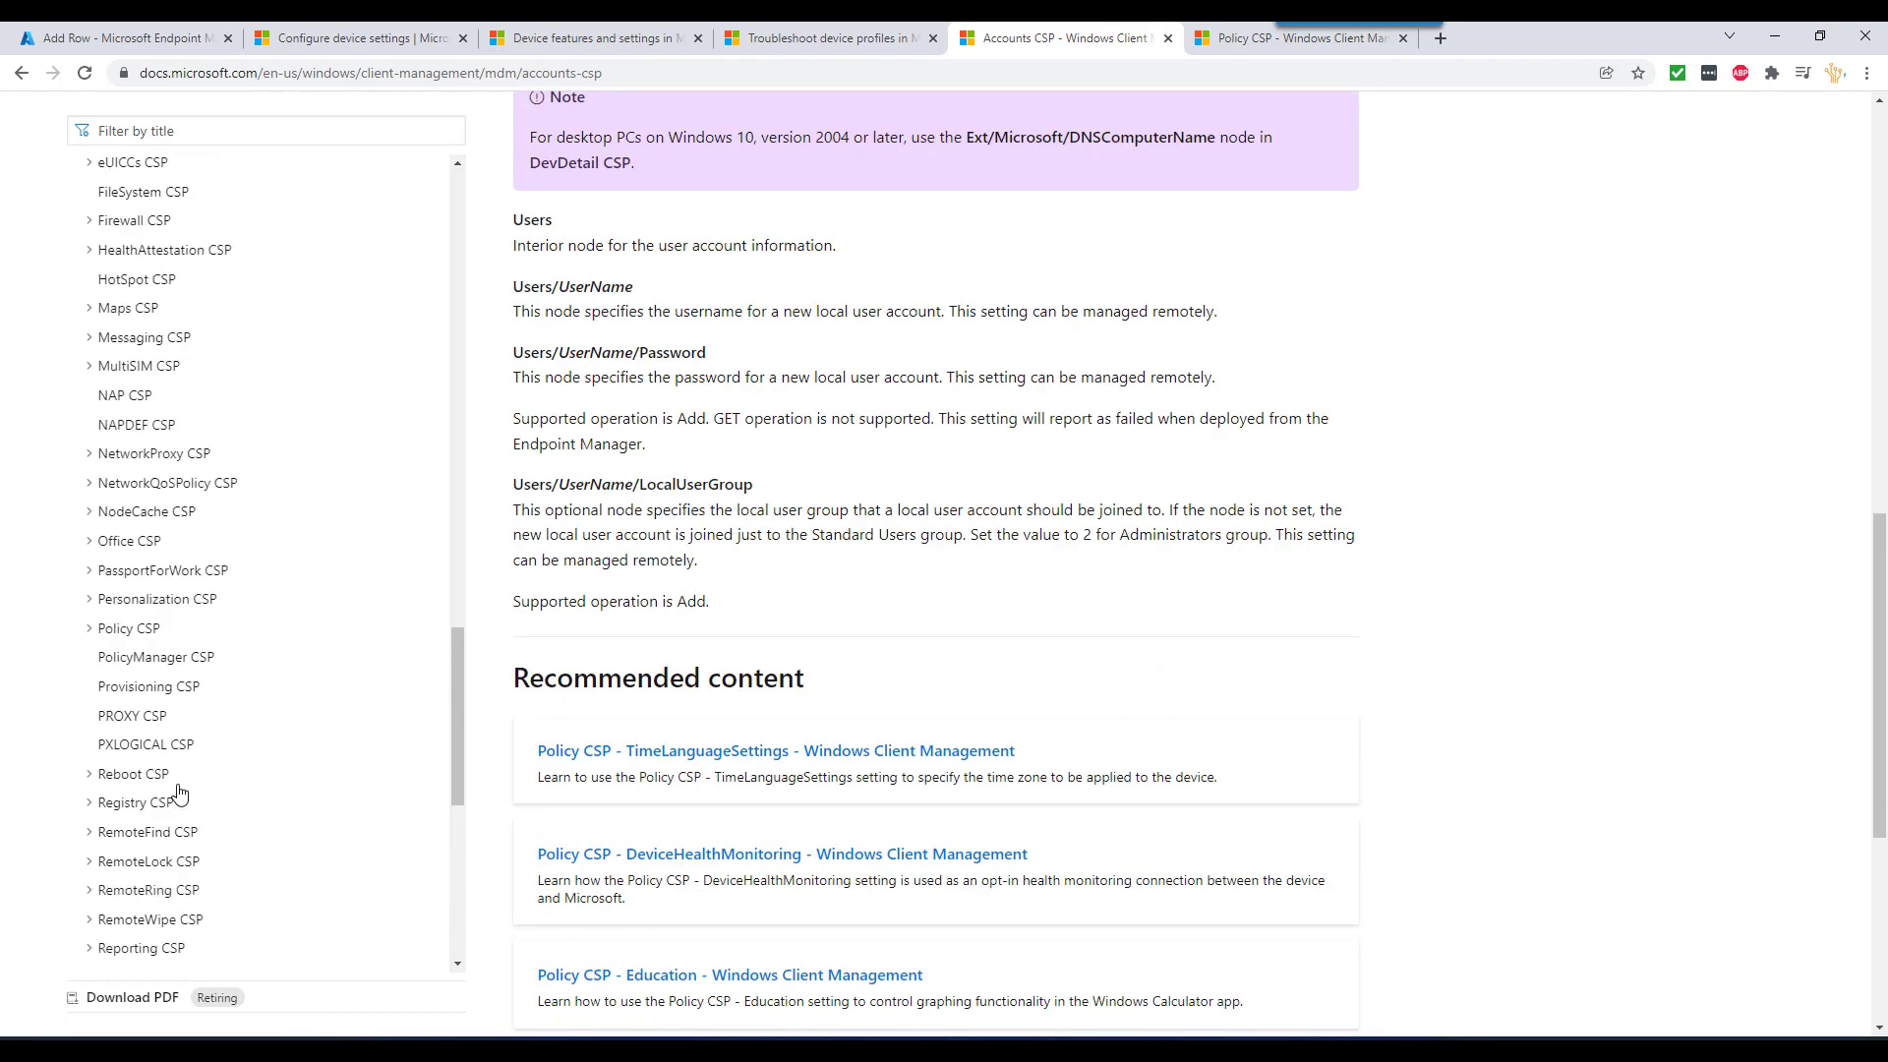
scroll(175, 775, "up", 3)
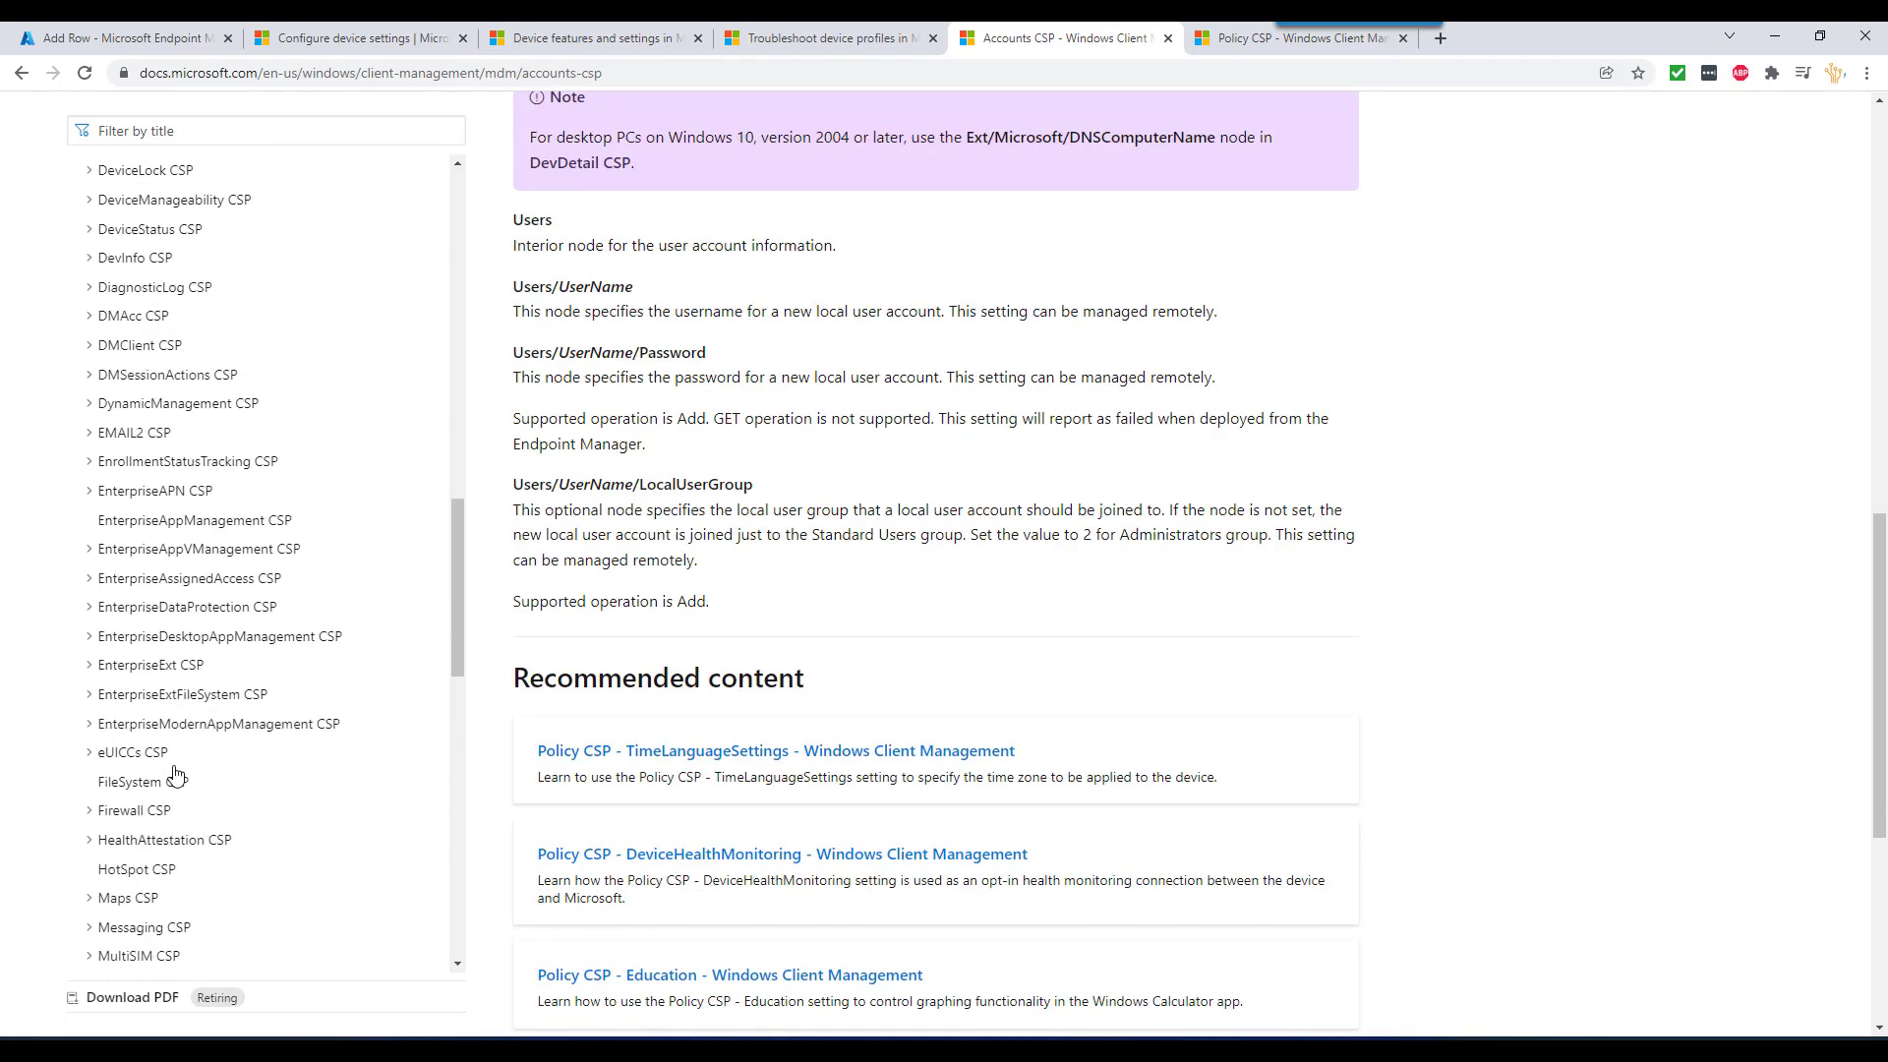
scroll(175, 777, "down", 2)
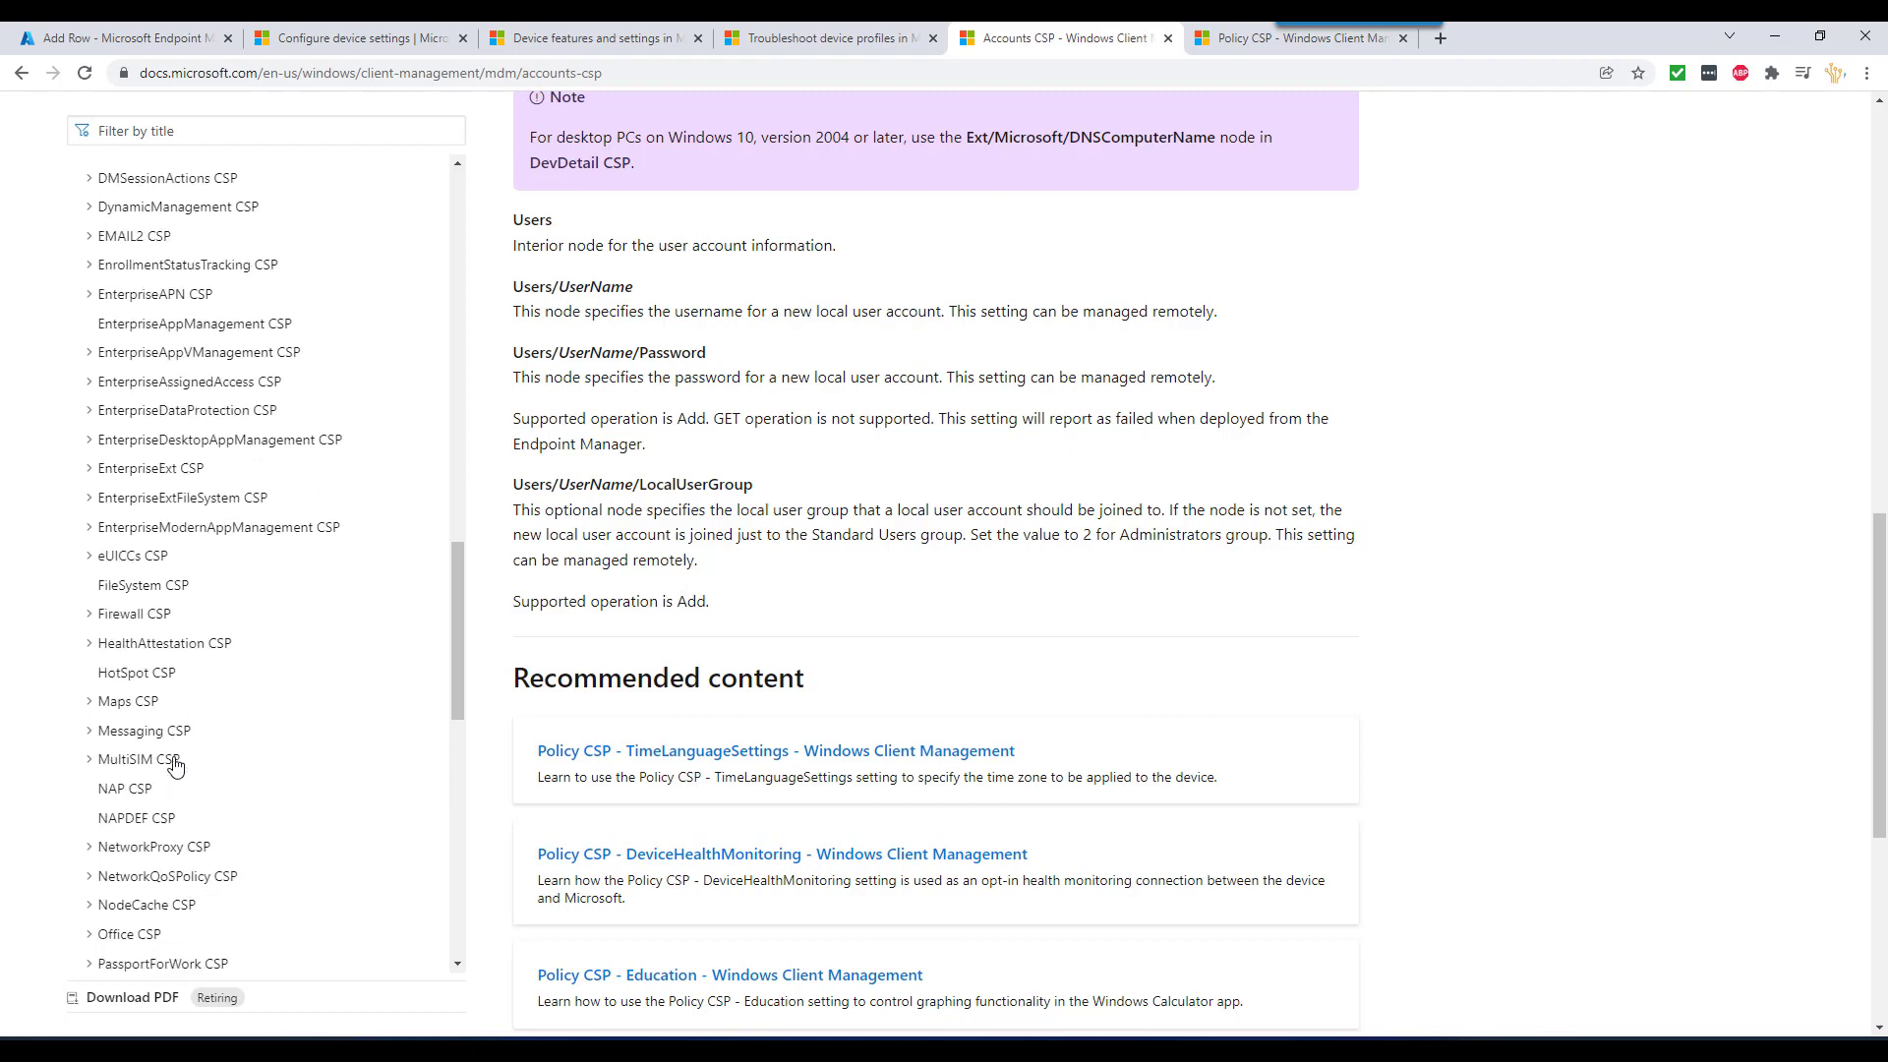
left_click(136, 701)
- Open the Maps CSP article, review its package GUID table, and select ./Vendor/MSFT in the tree
left_click(152, 731)
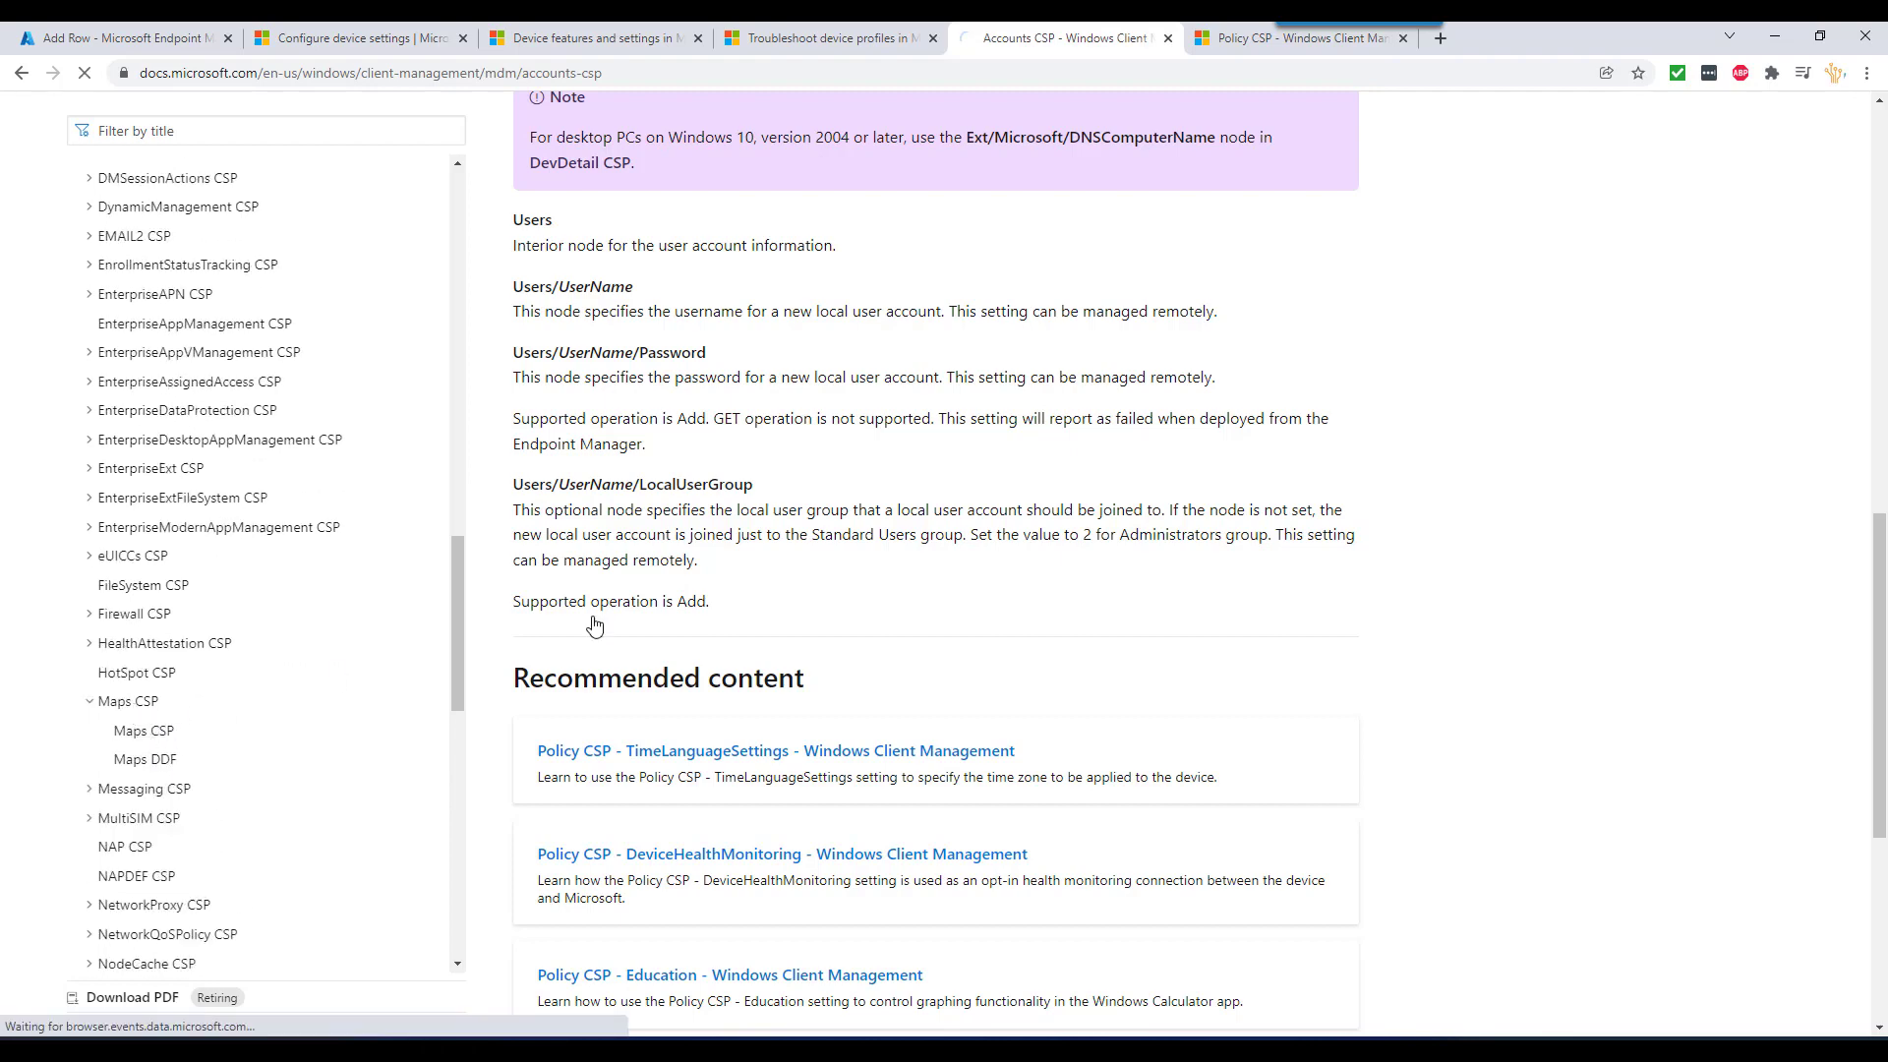
scroll(916, 577, "down", 1)
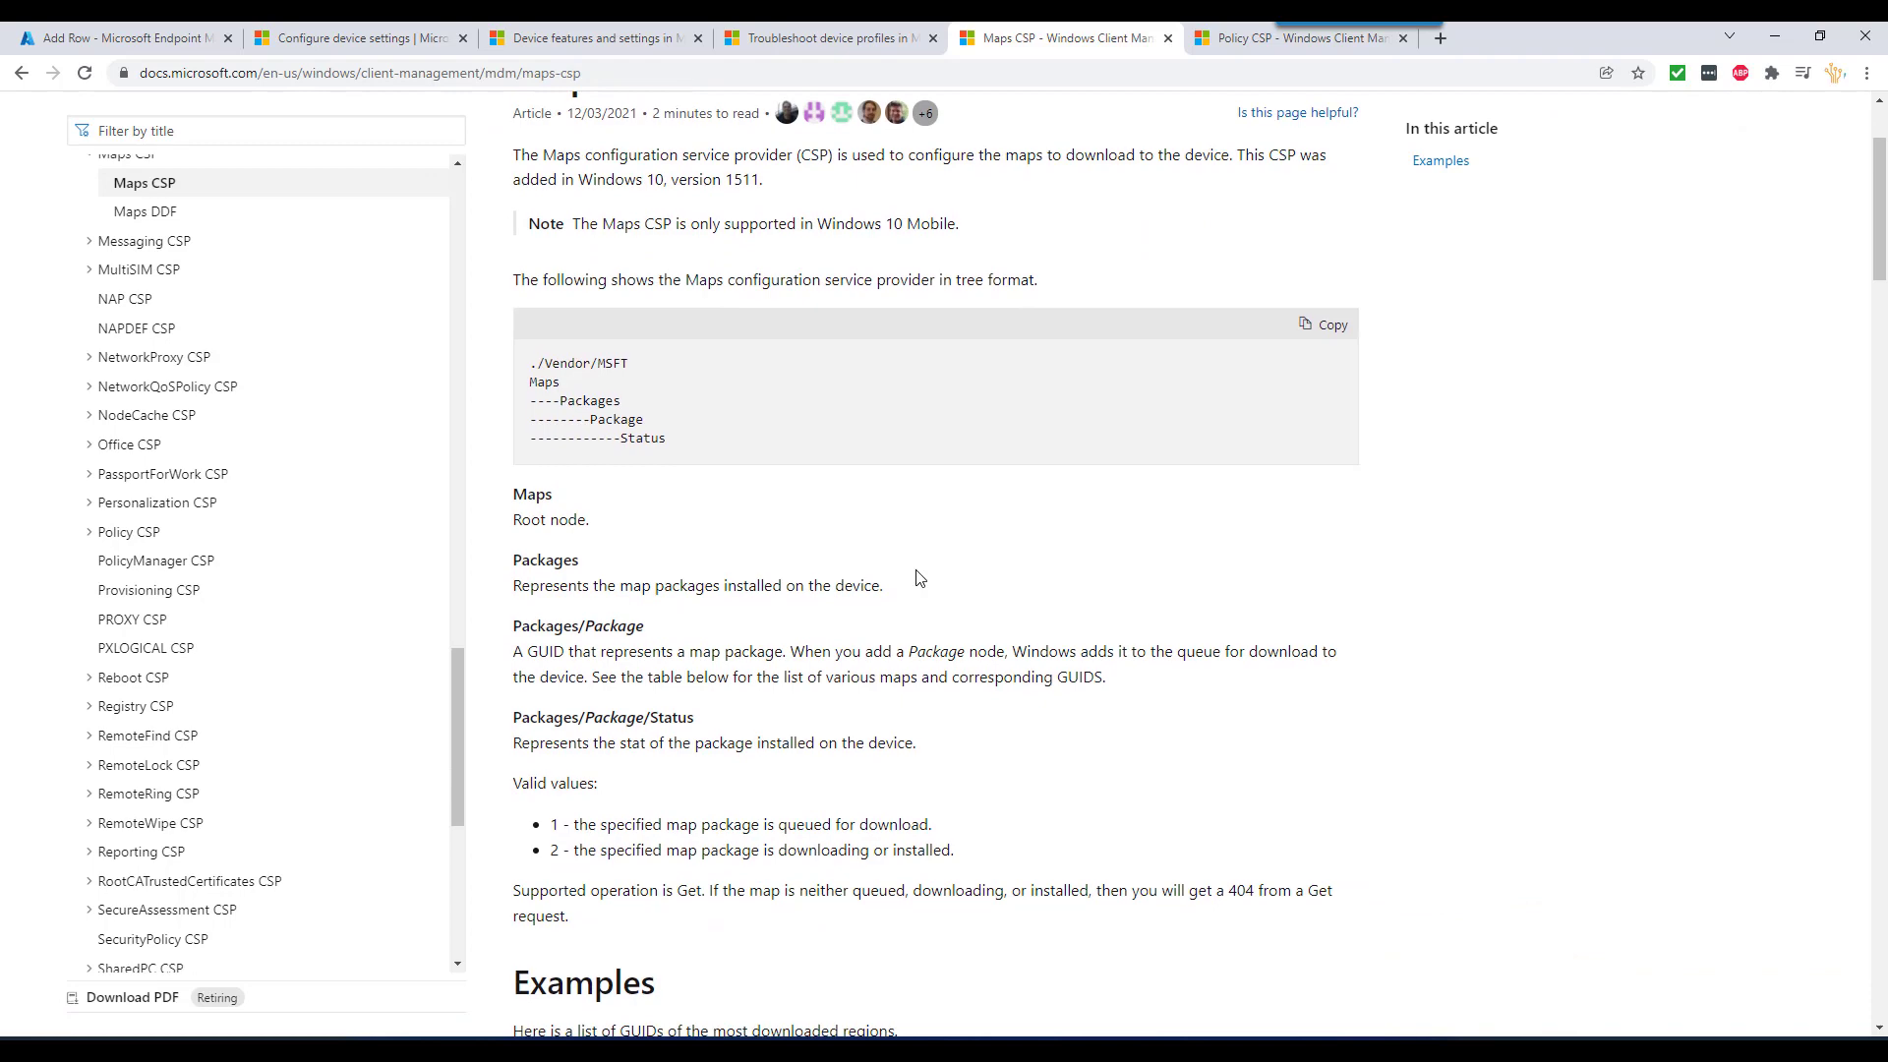
scroll(779, 547, "down", 3)
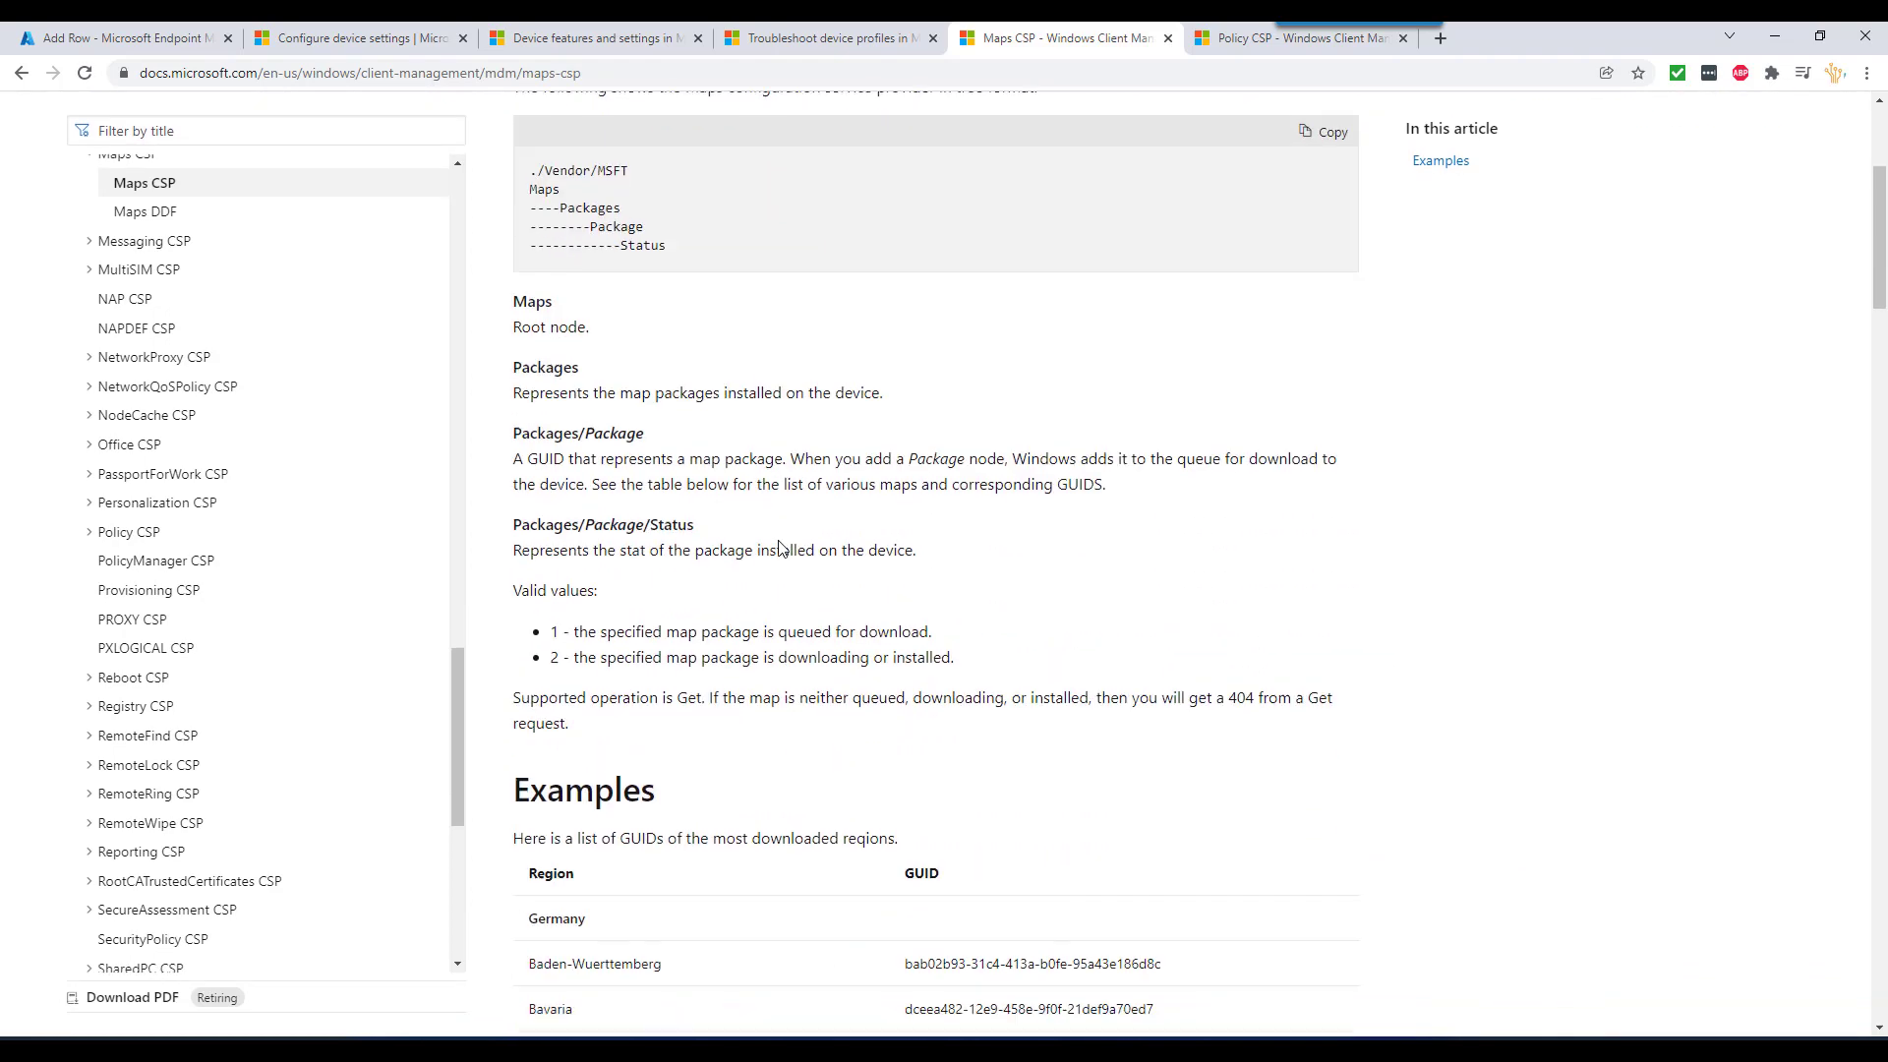
scroll(780, 548, "down", 3)
scroll(780, 536, "down", 4)
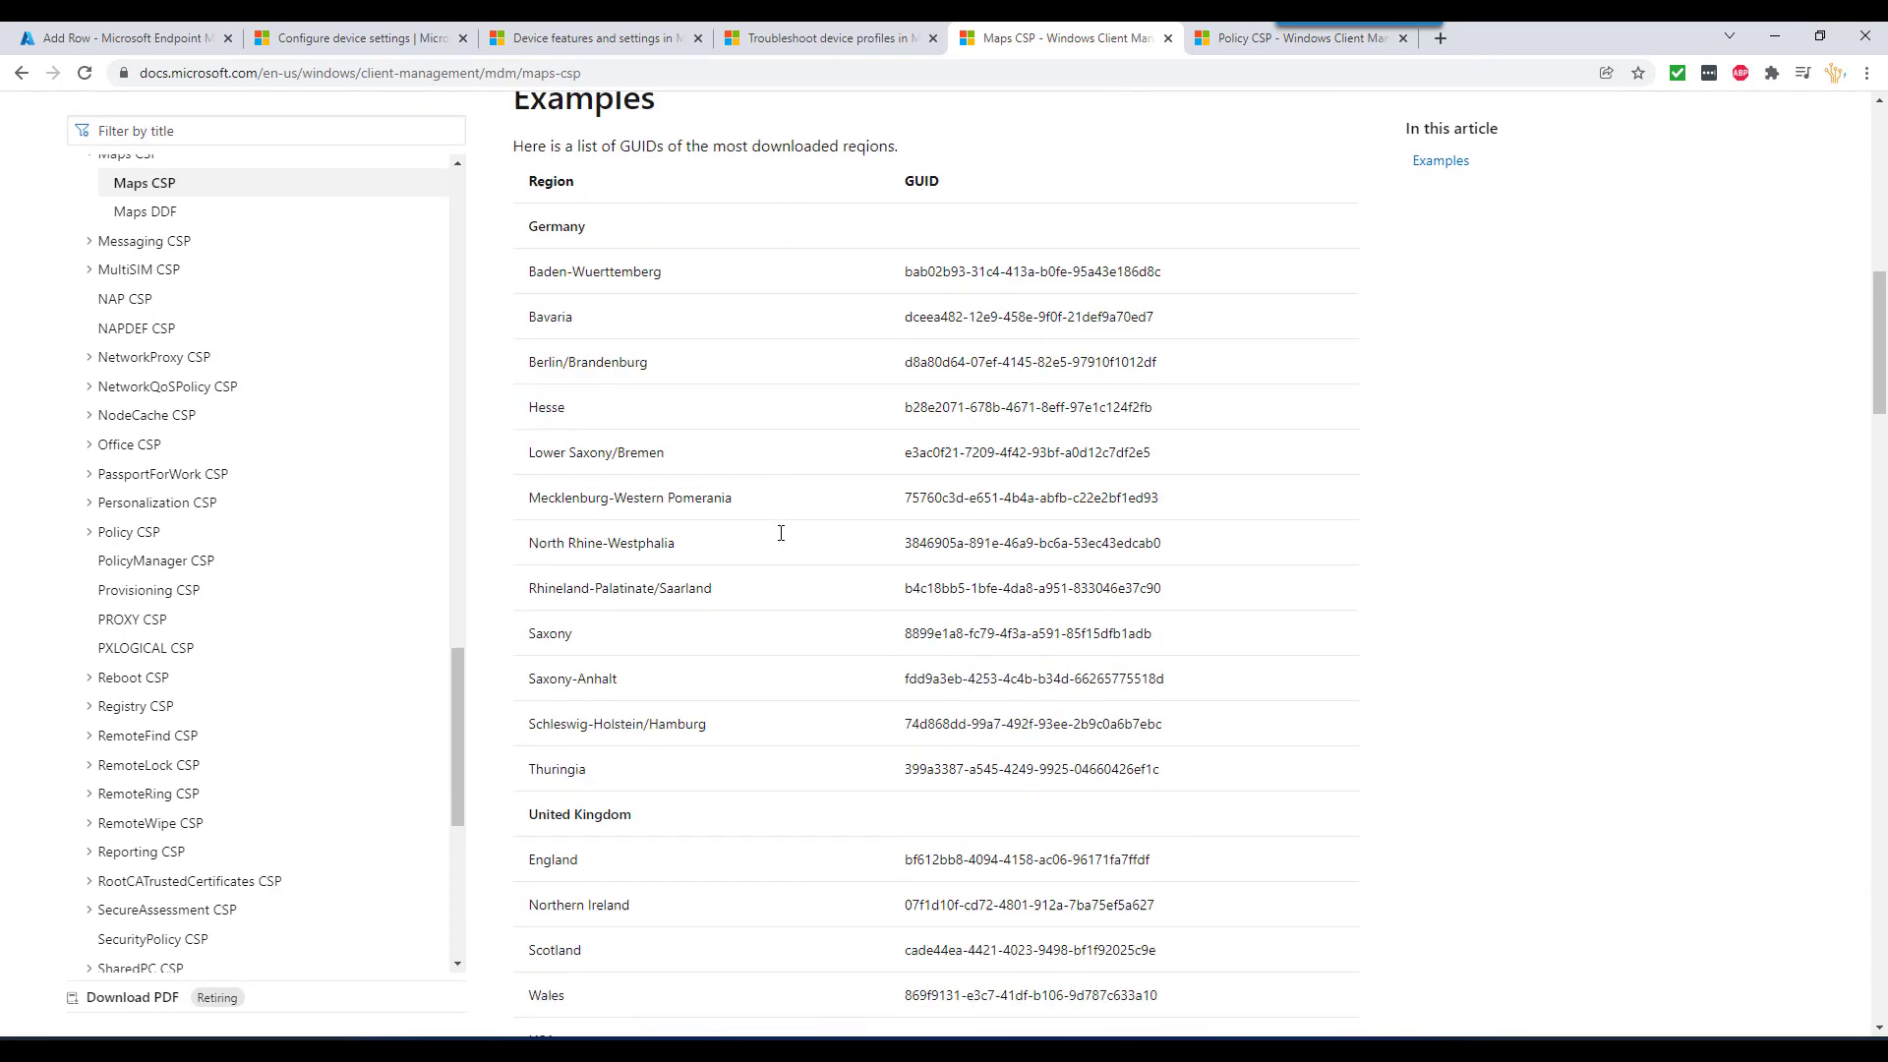
scroll(781, 533, "up", 1)
scroll(764, 565, "up", 2)
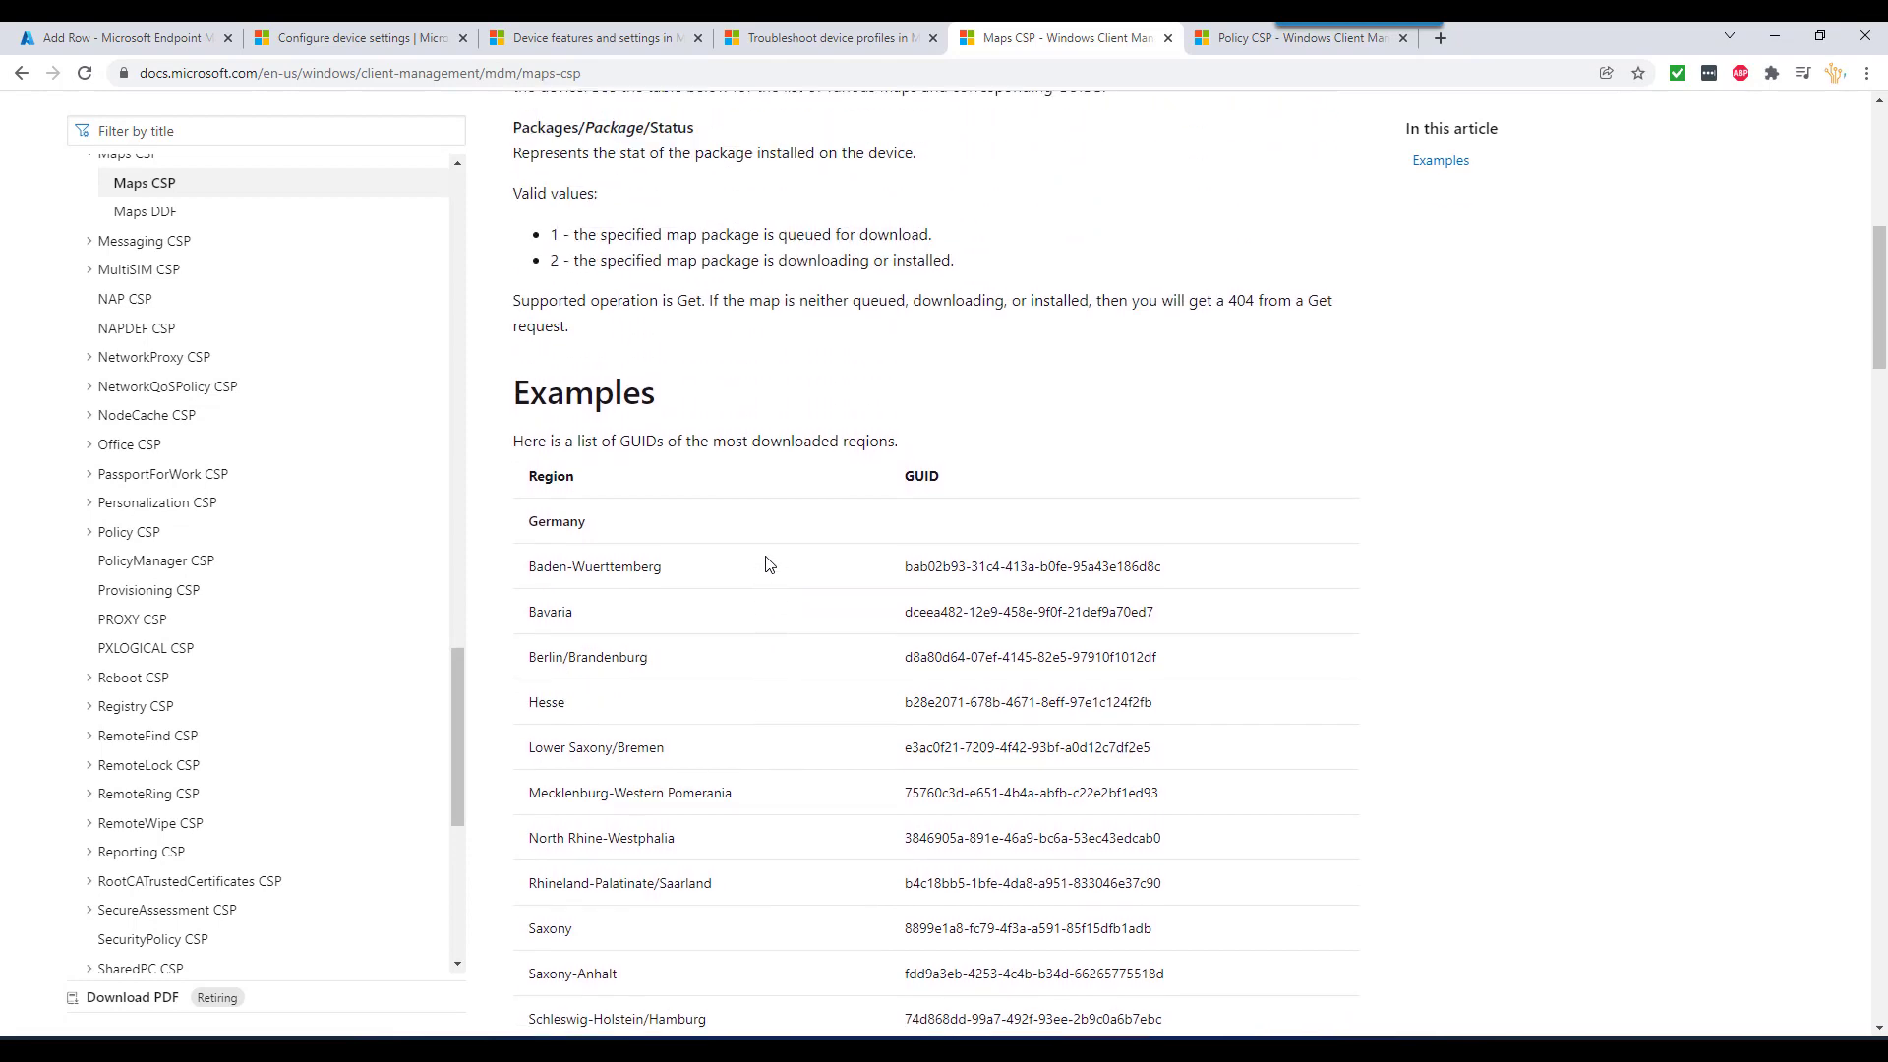
scroll(761, 553, "down", 5)
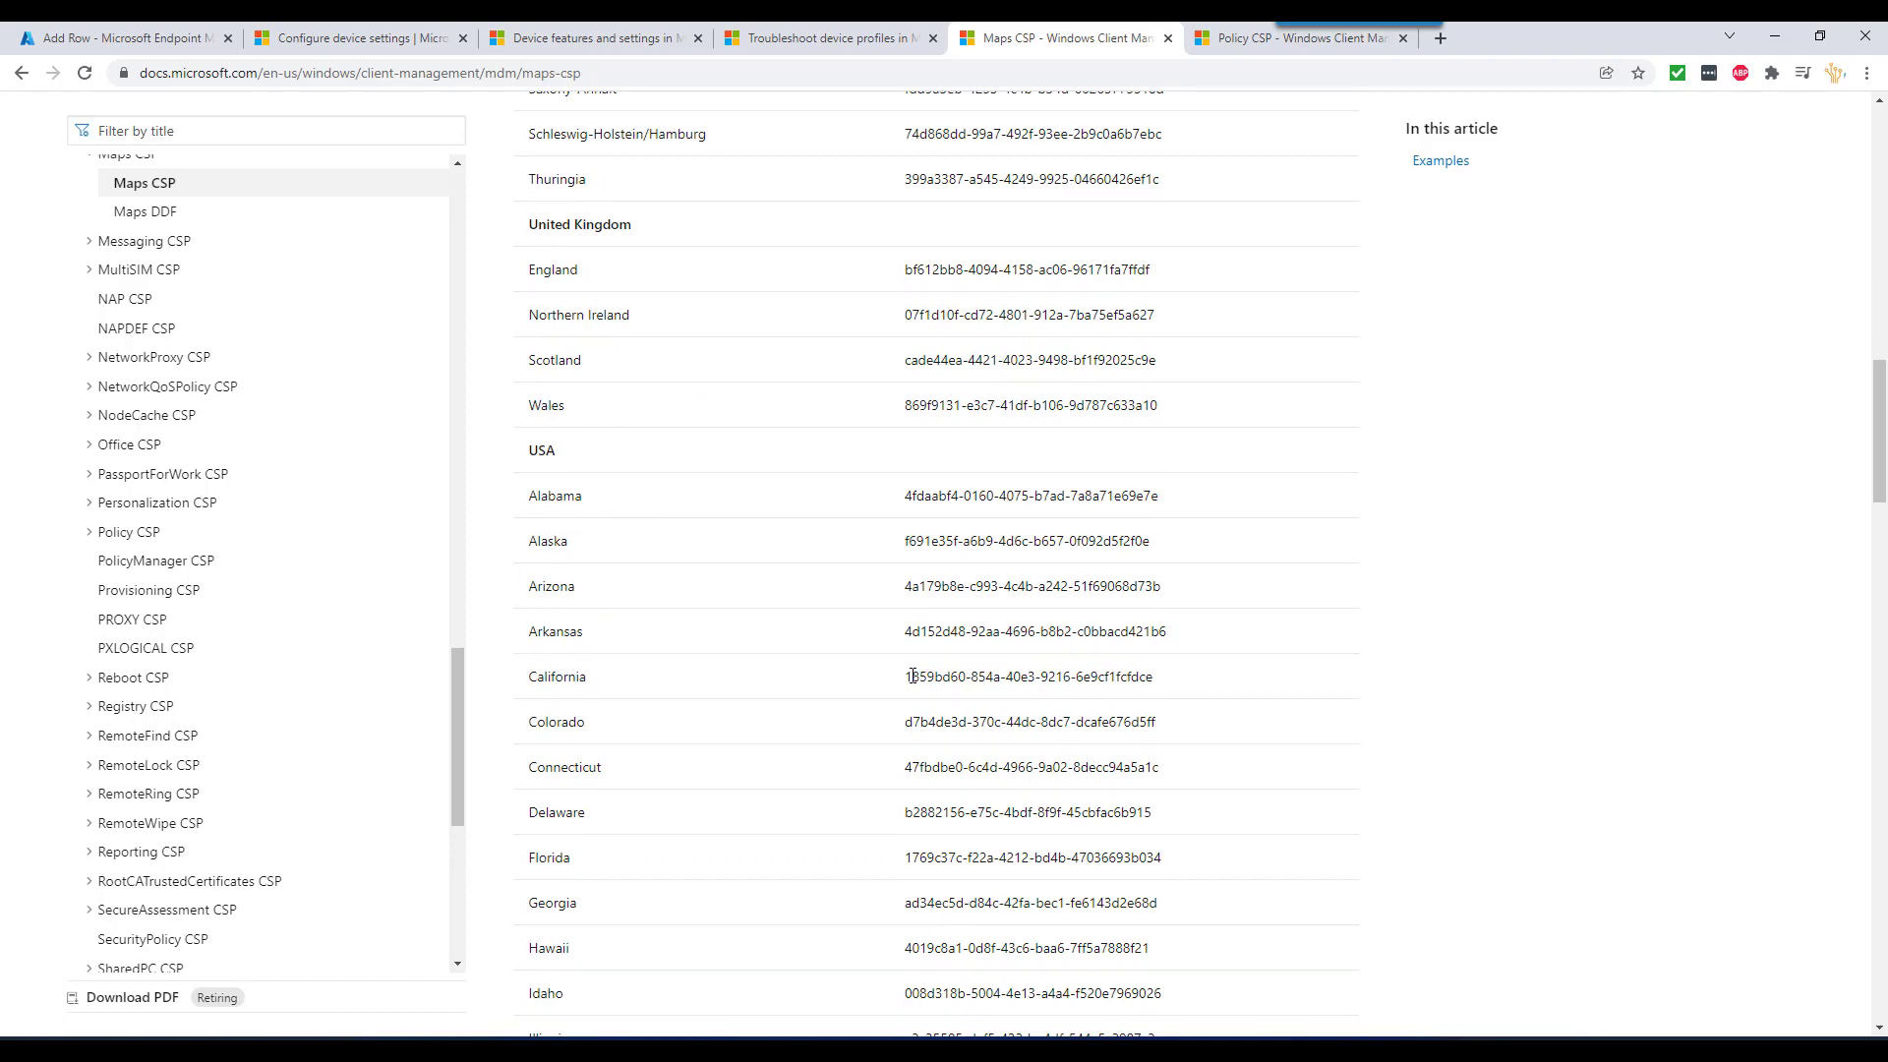
scroll(744, 562, "up", 15)
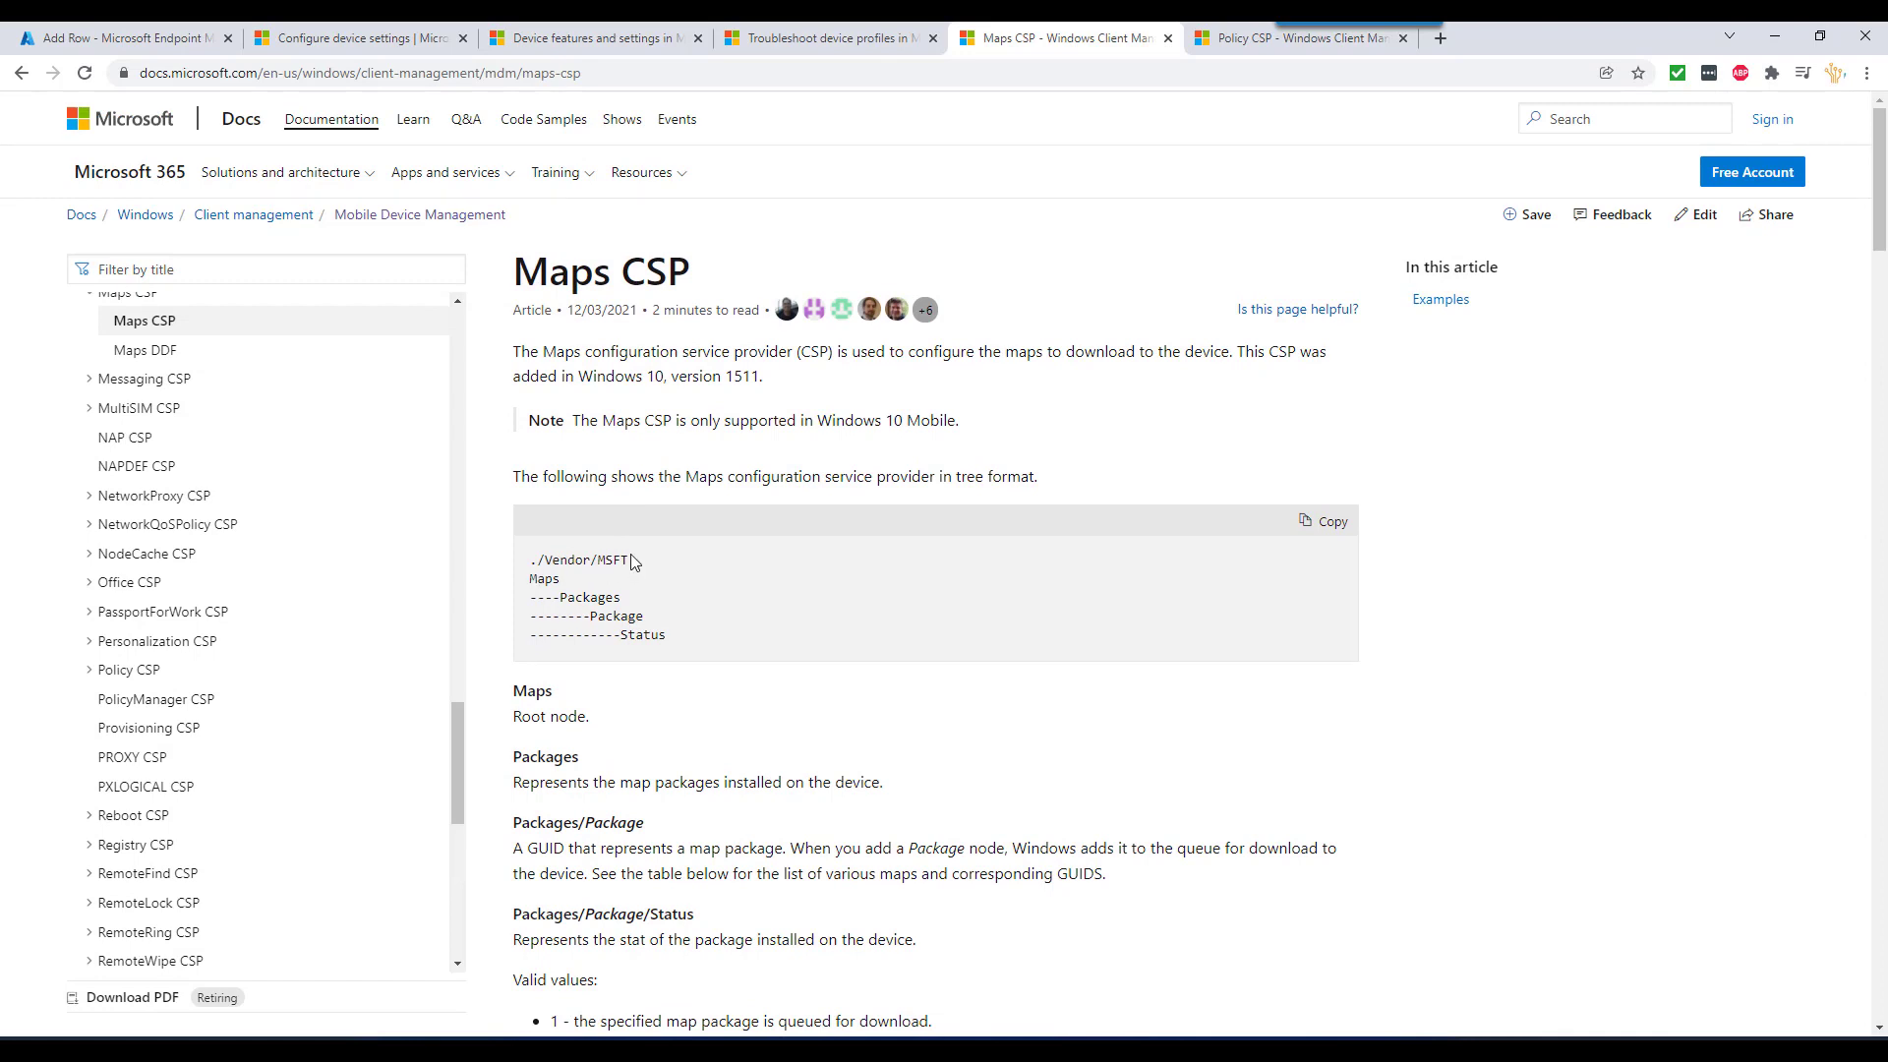
left_click_drag(633, 564, 532, 558)
key("ctrl+c")
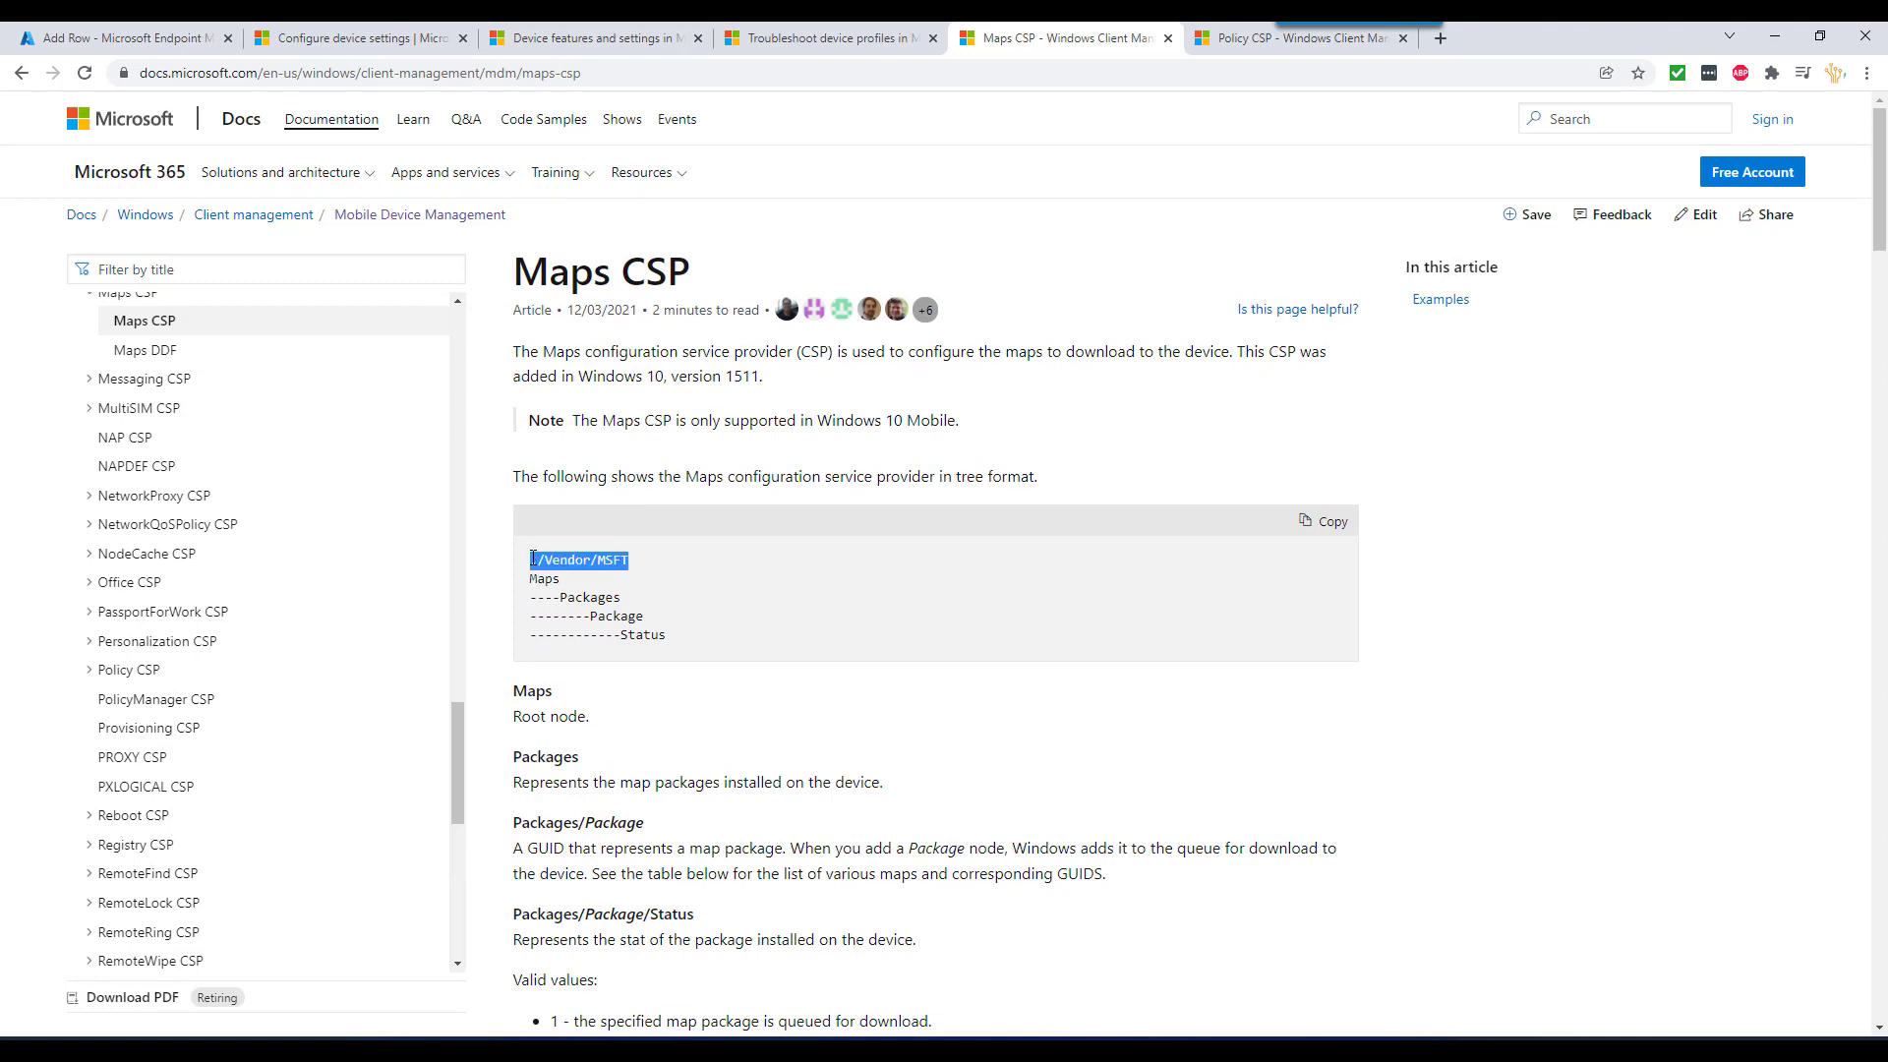
- Name the row 'CA map', set data type Integer, and start the OMA-URI with ./Vendor/MSFT
left_click(148, 37)
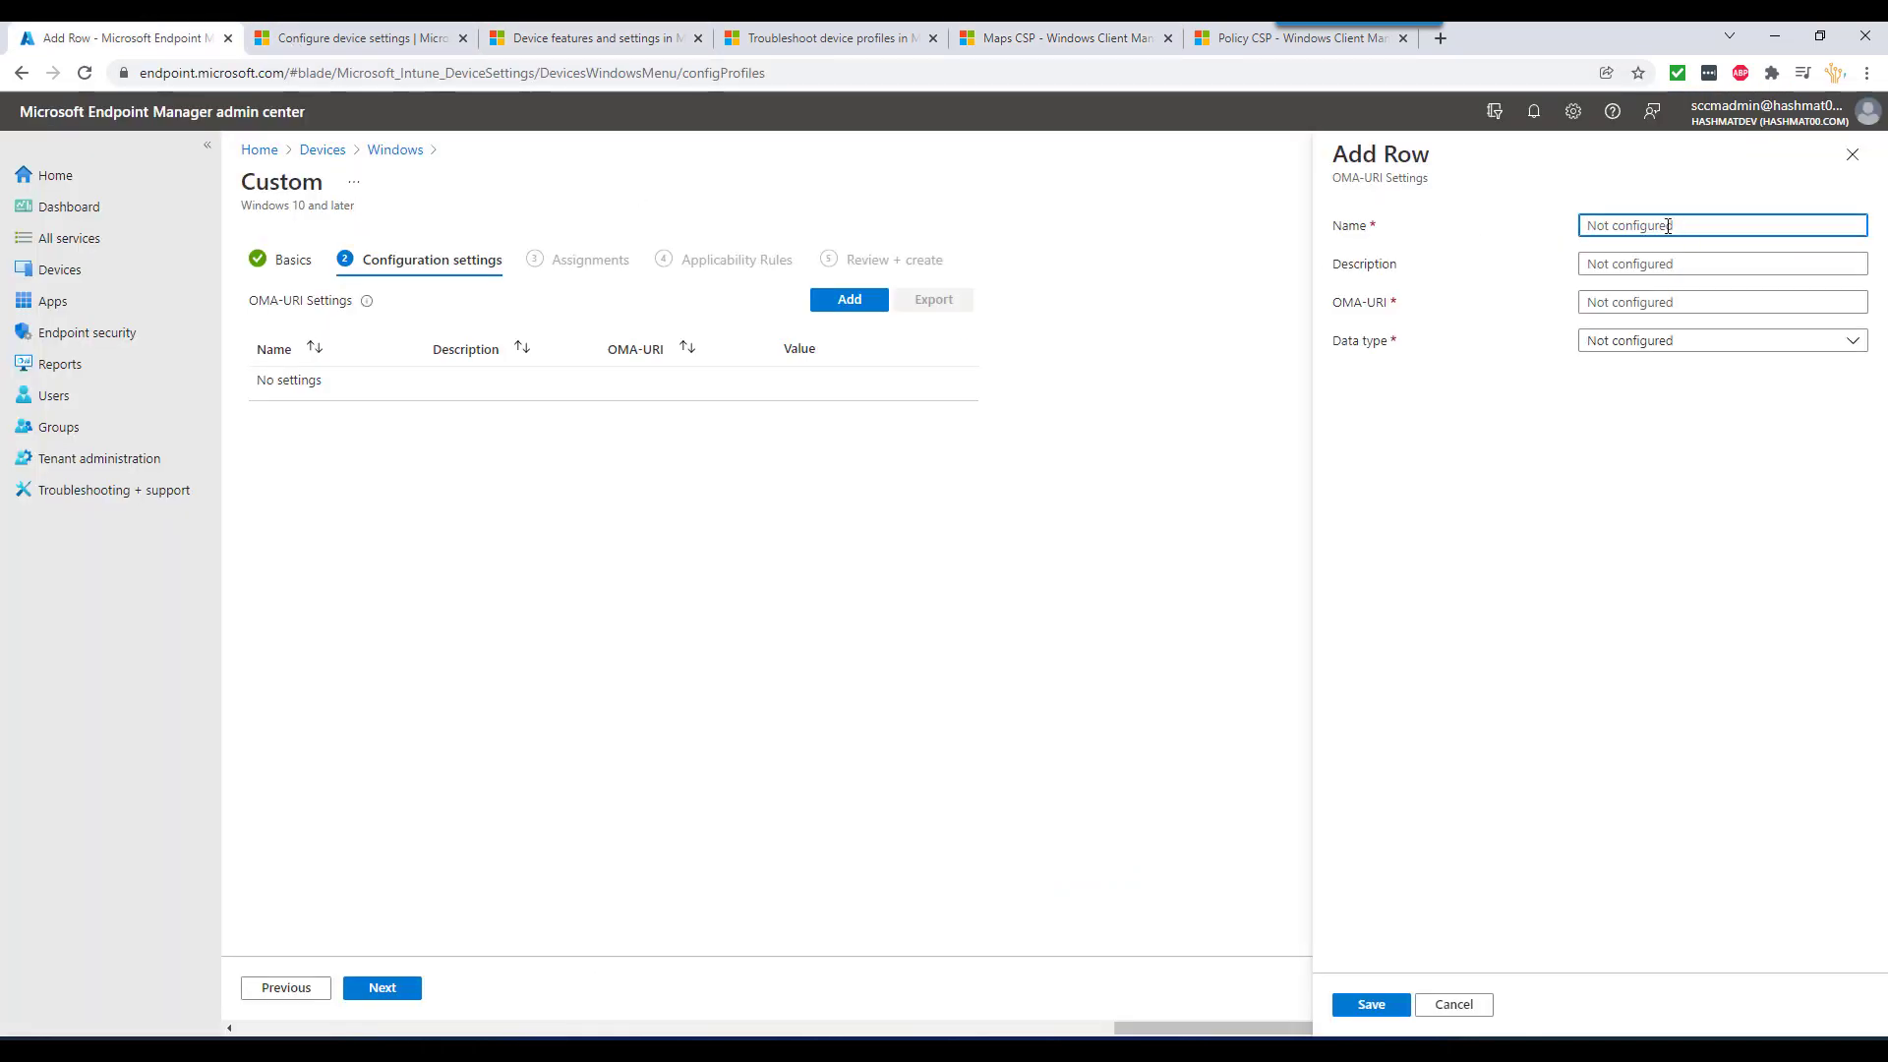
type("CA map")
key("Tab")
key("Tab")
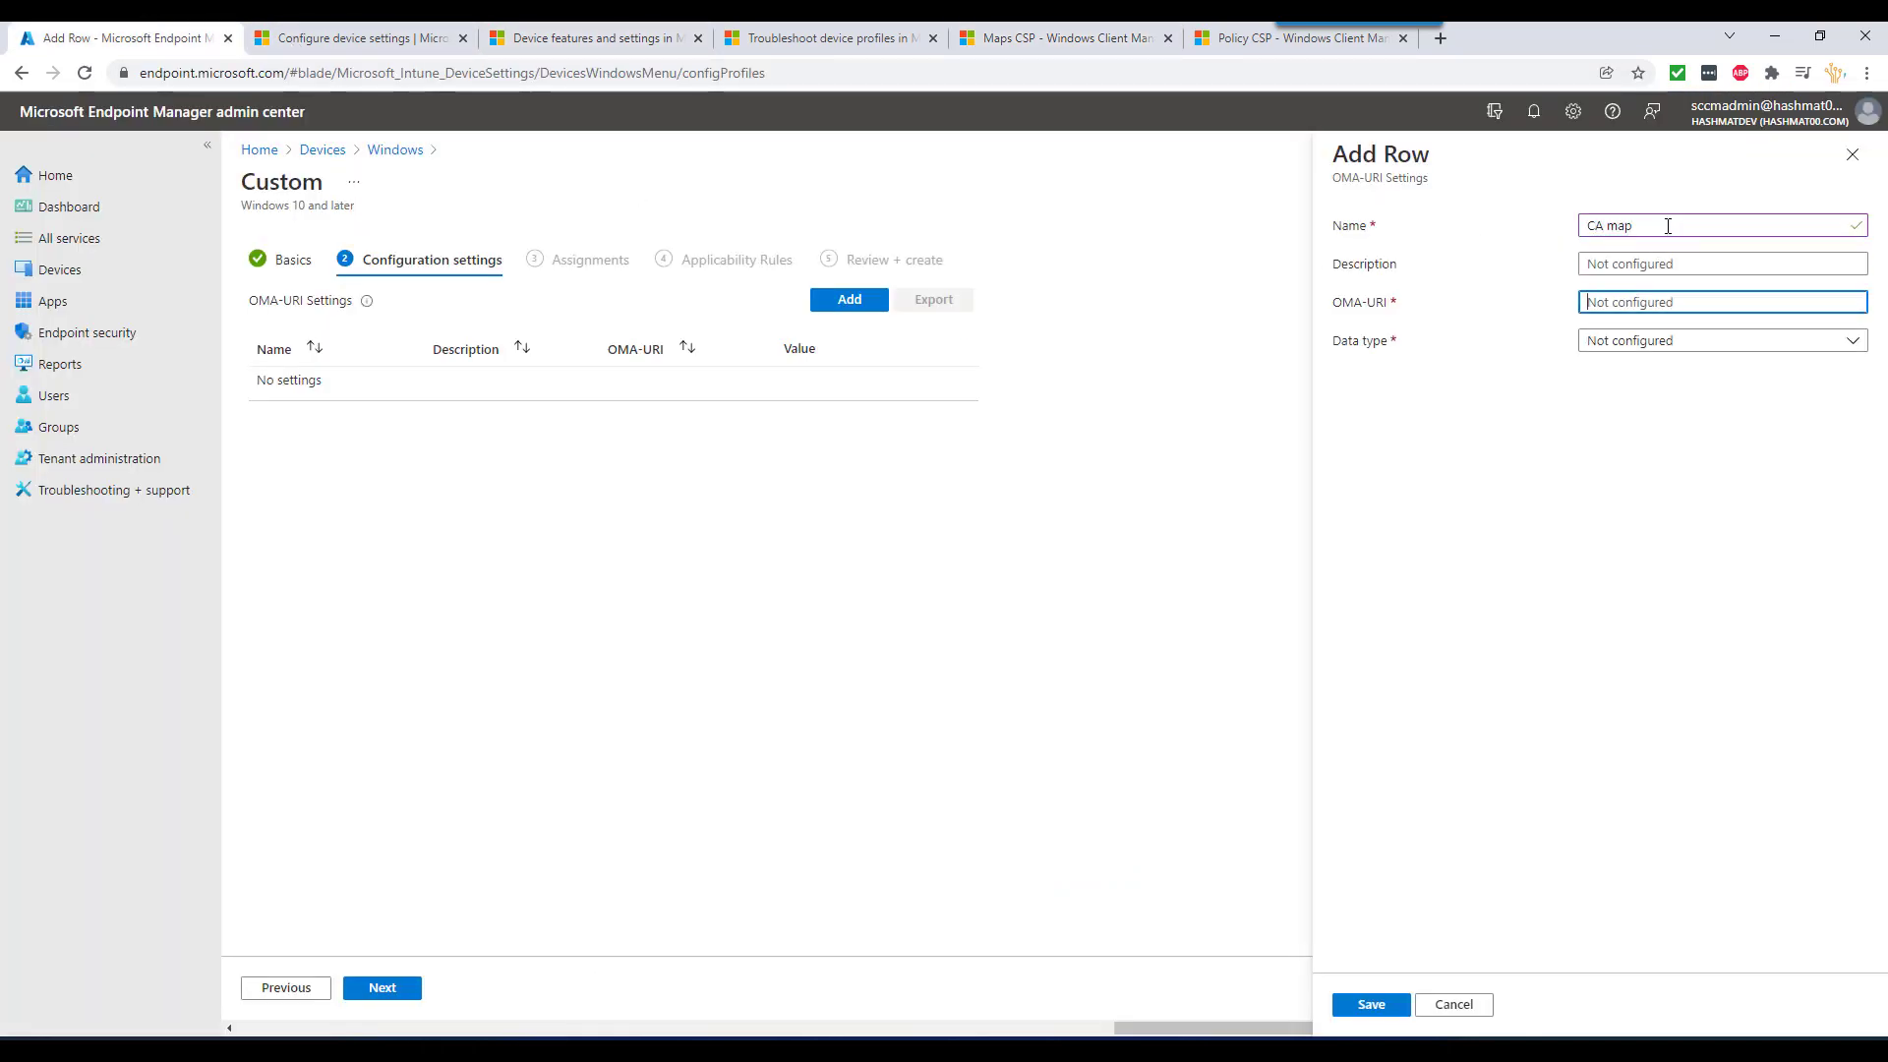
left_click(1661, 342)
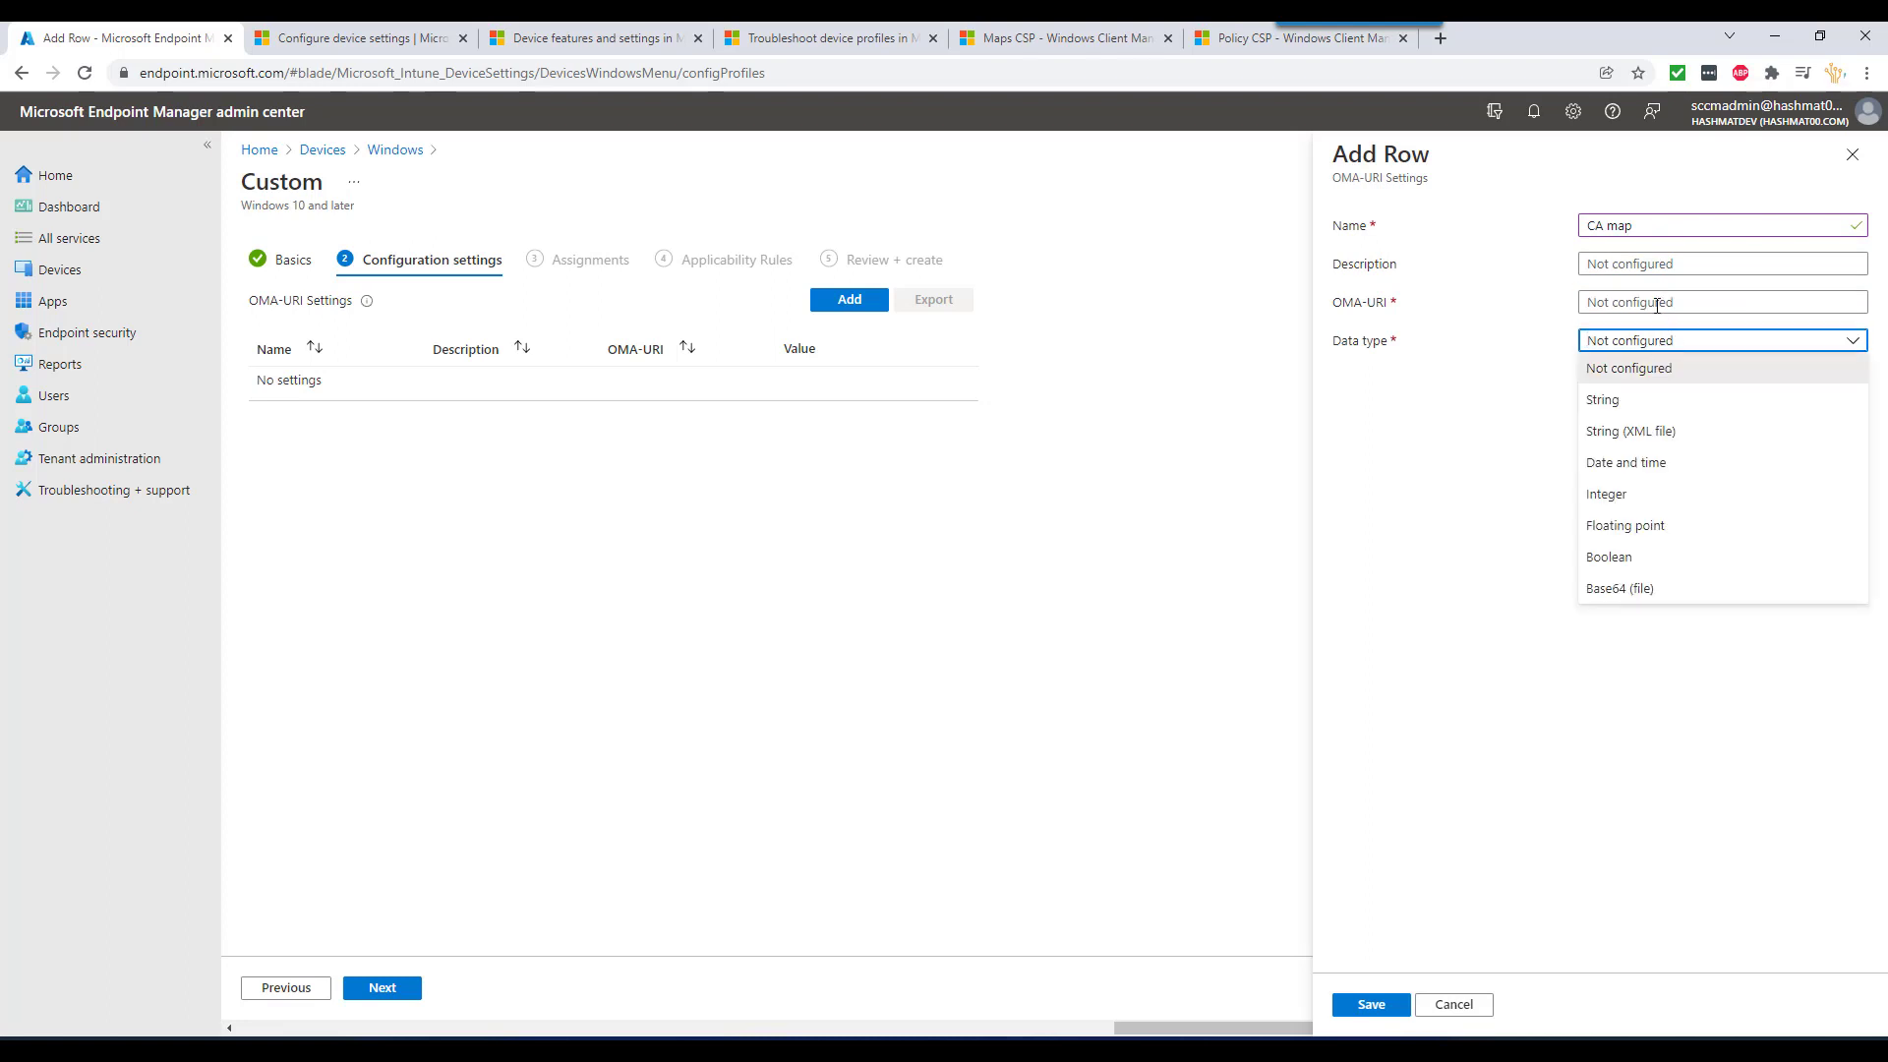
left_click(1657, 304)
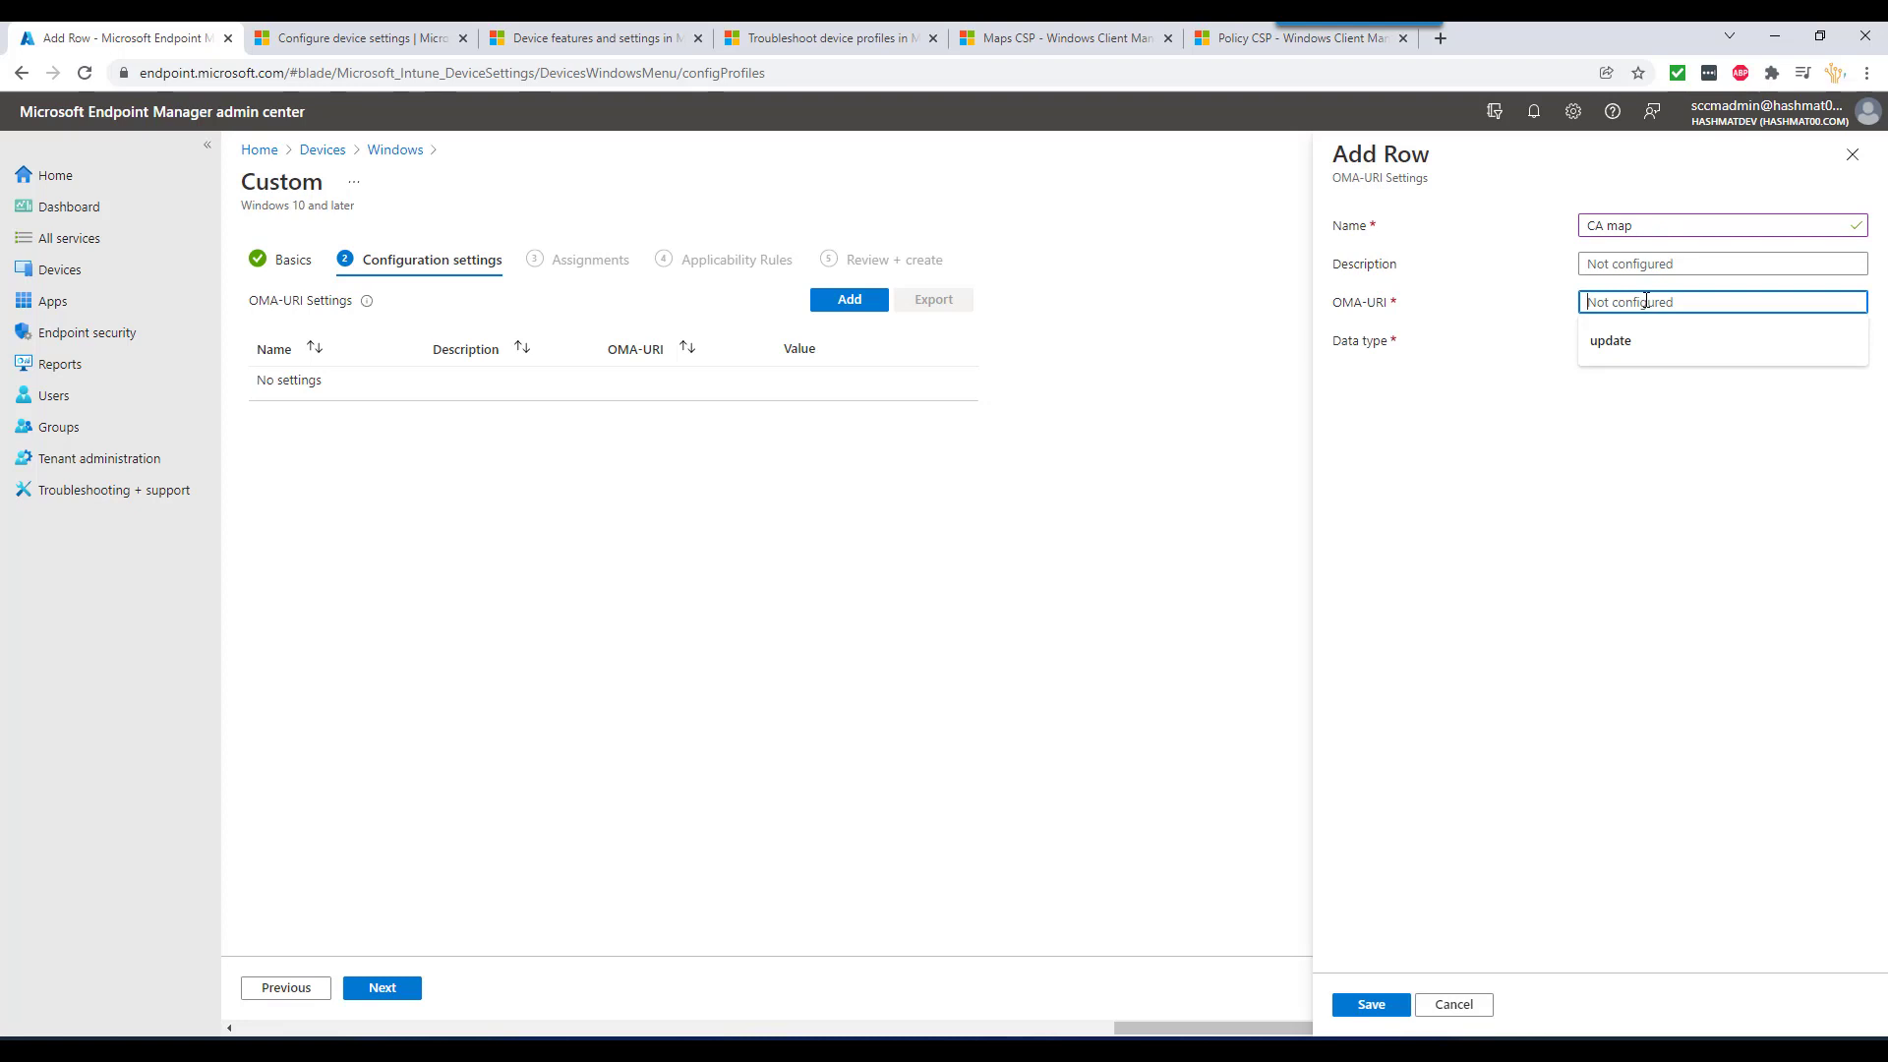
key("ctrl+v")
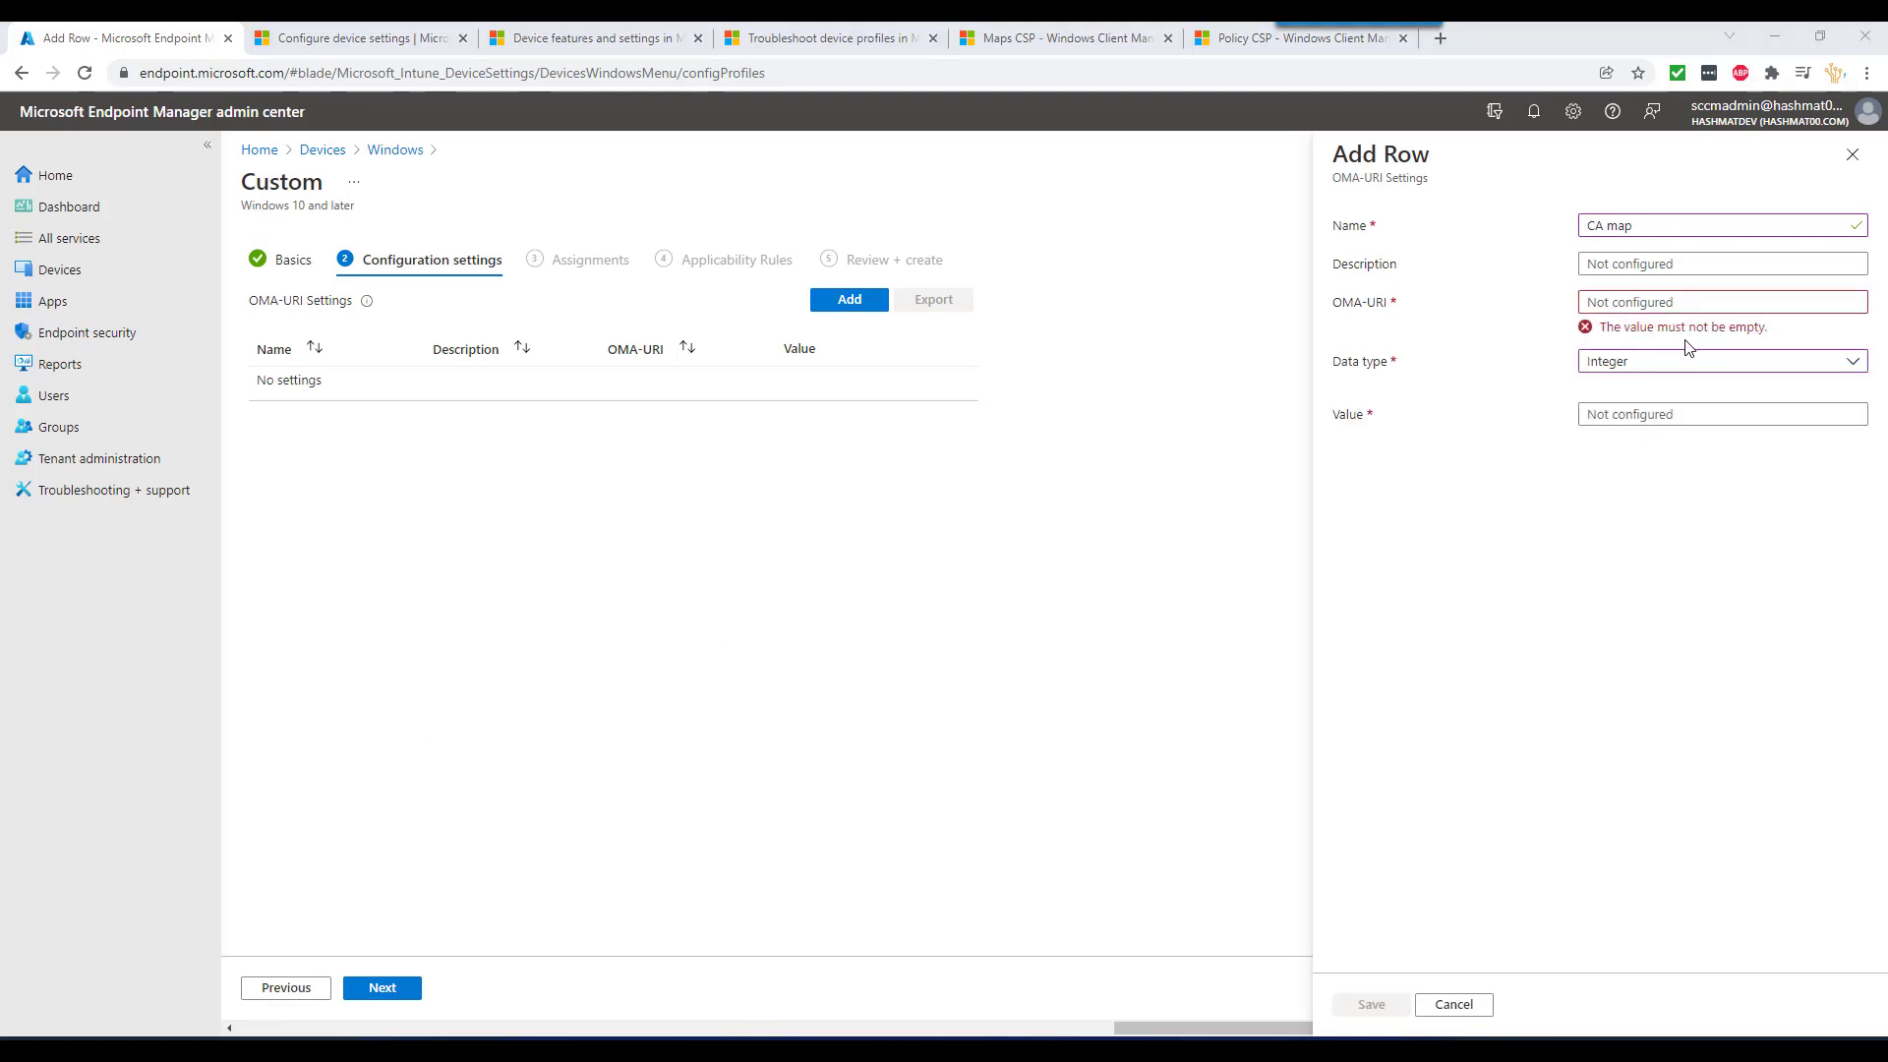
left_click(1679, 363)
left_click(1675, 513)
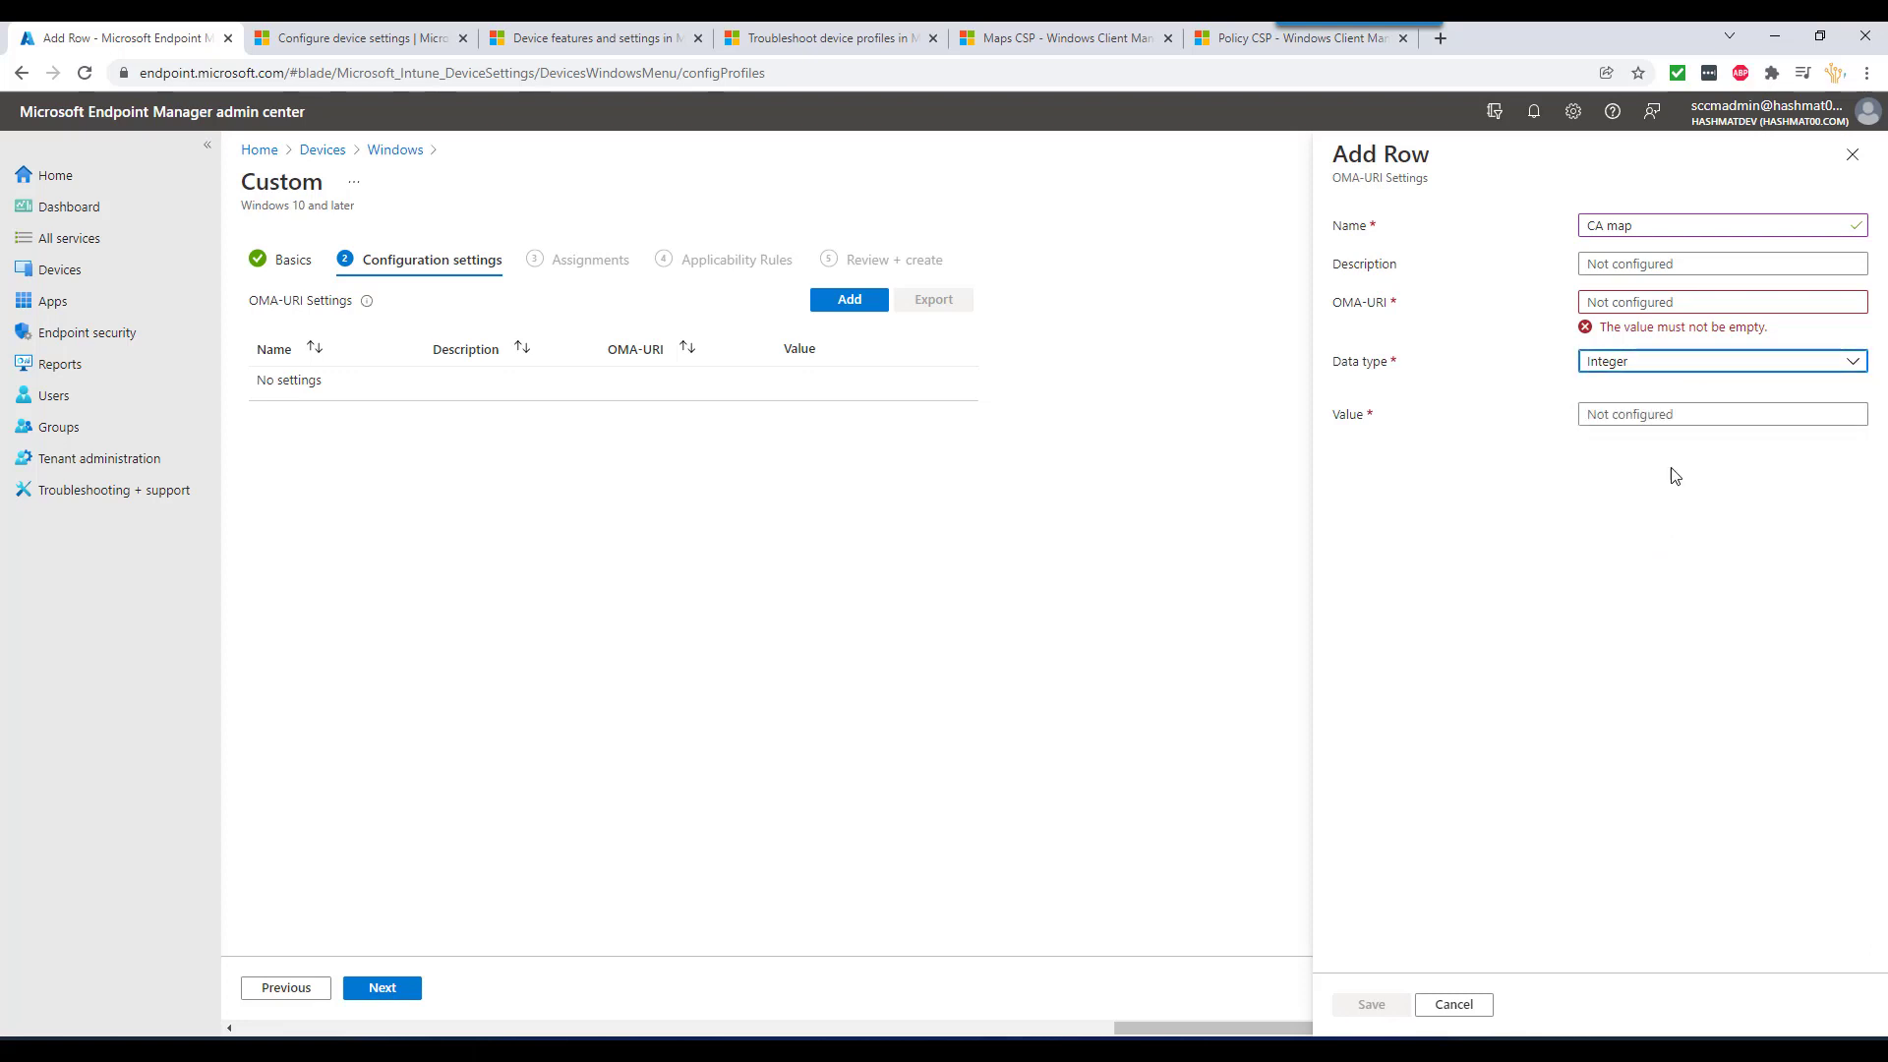
left_click(1669, 301)
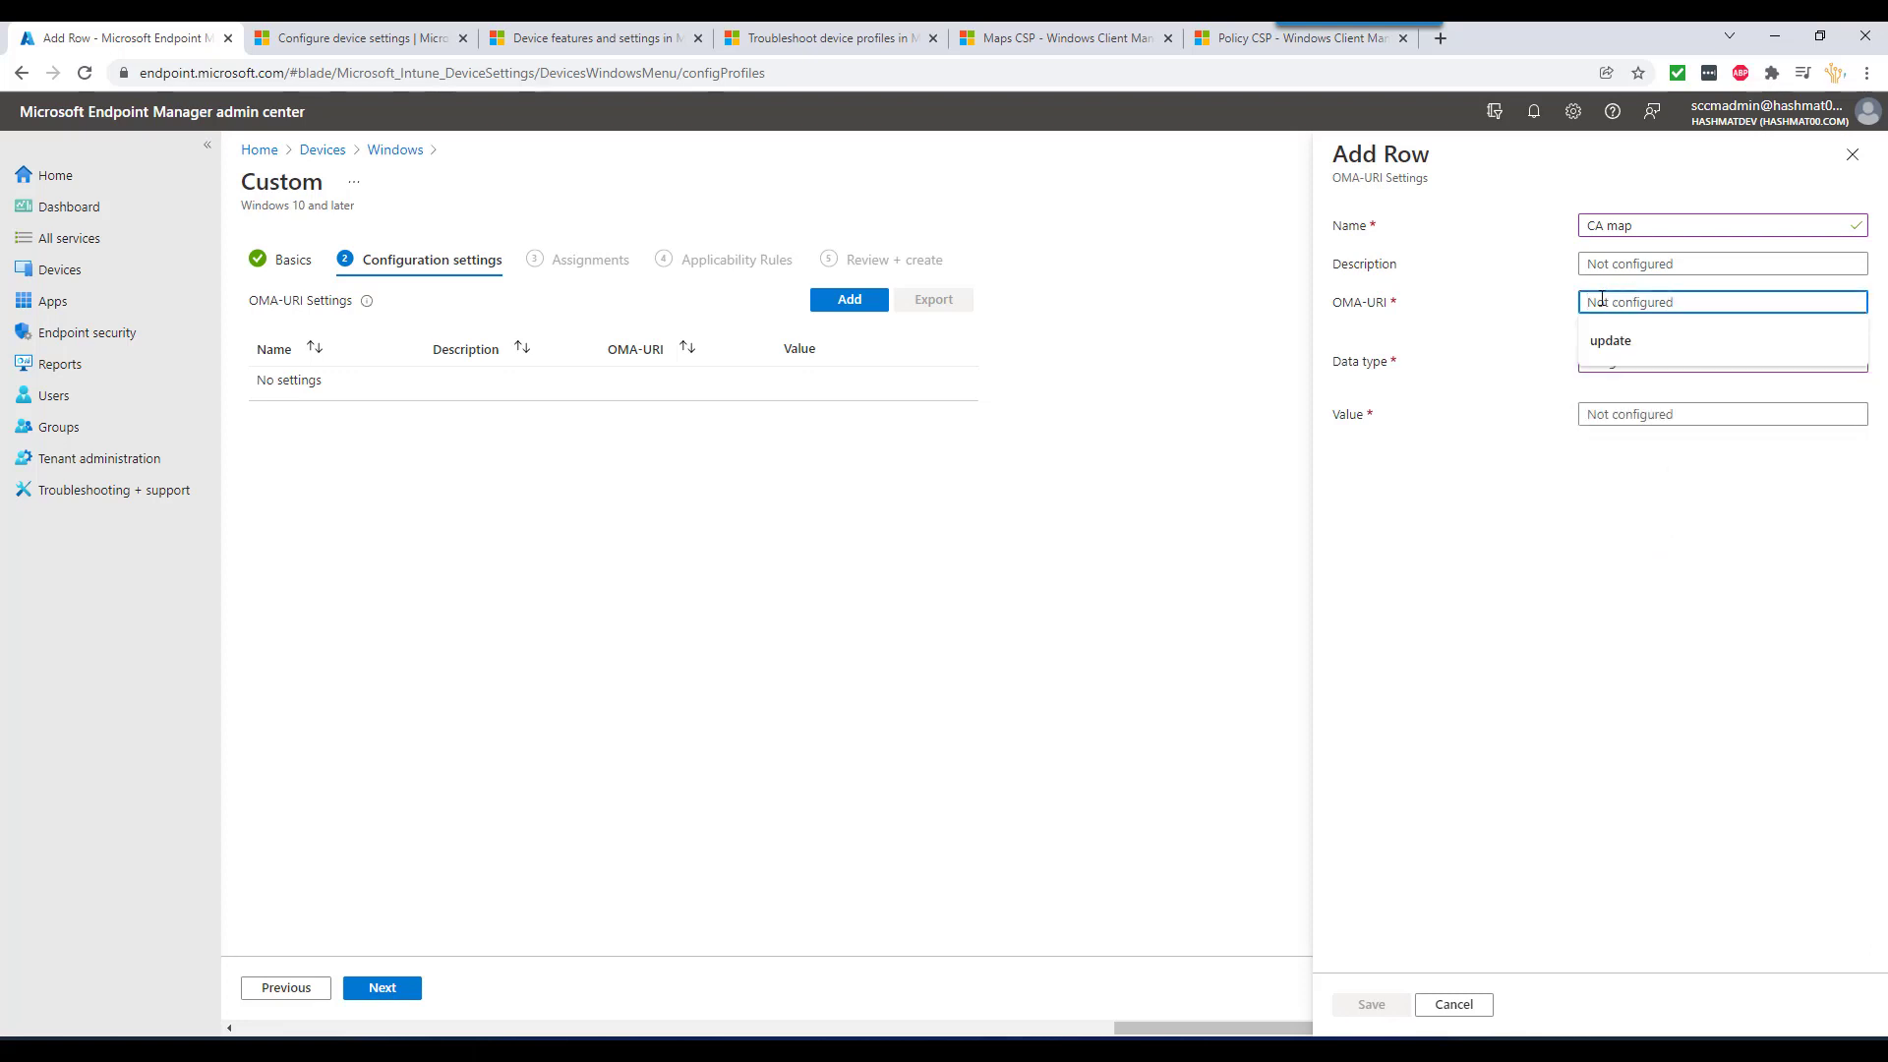
key("ctrl+v")
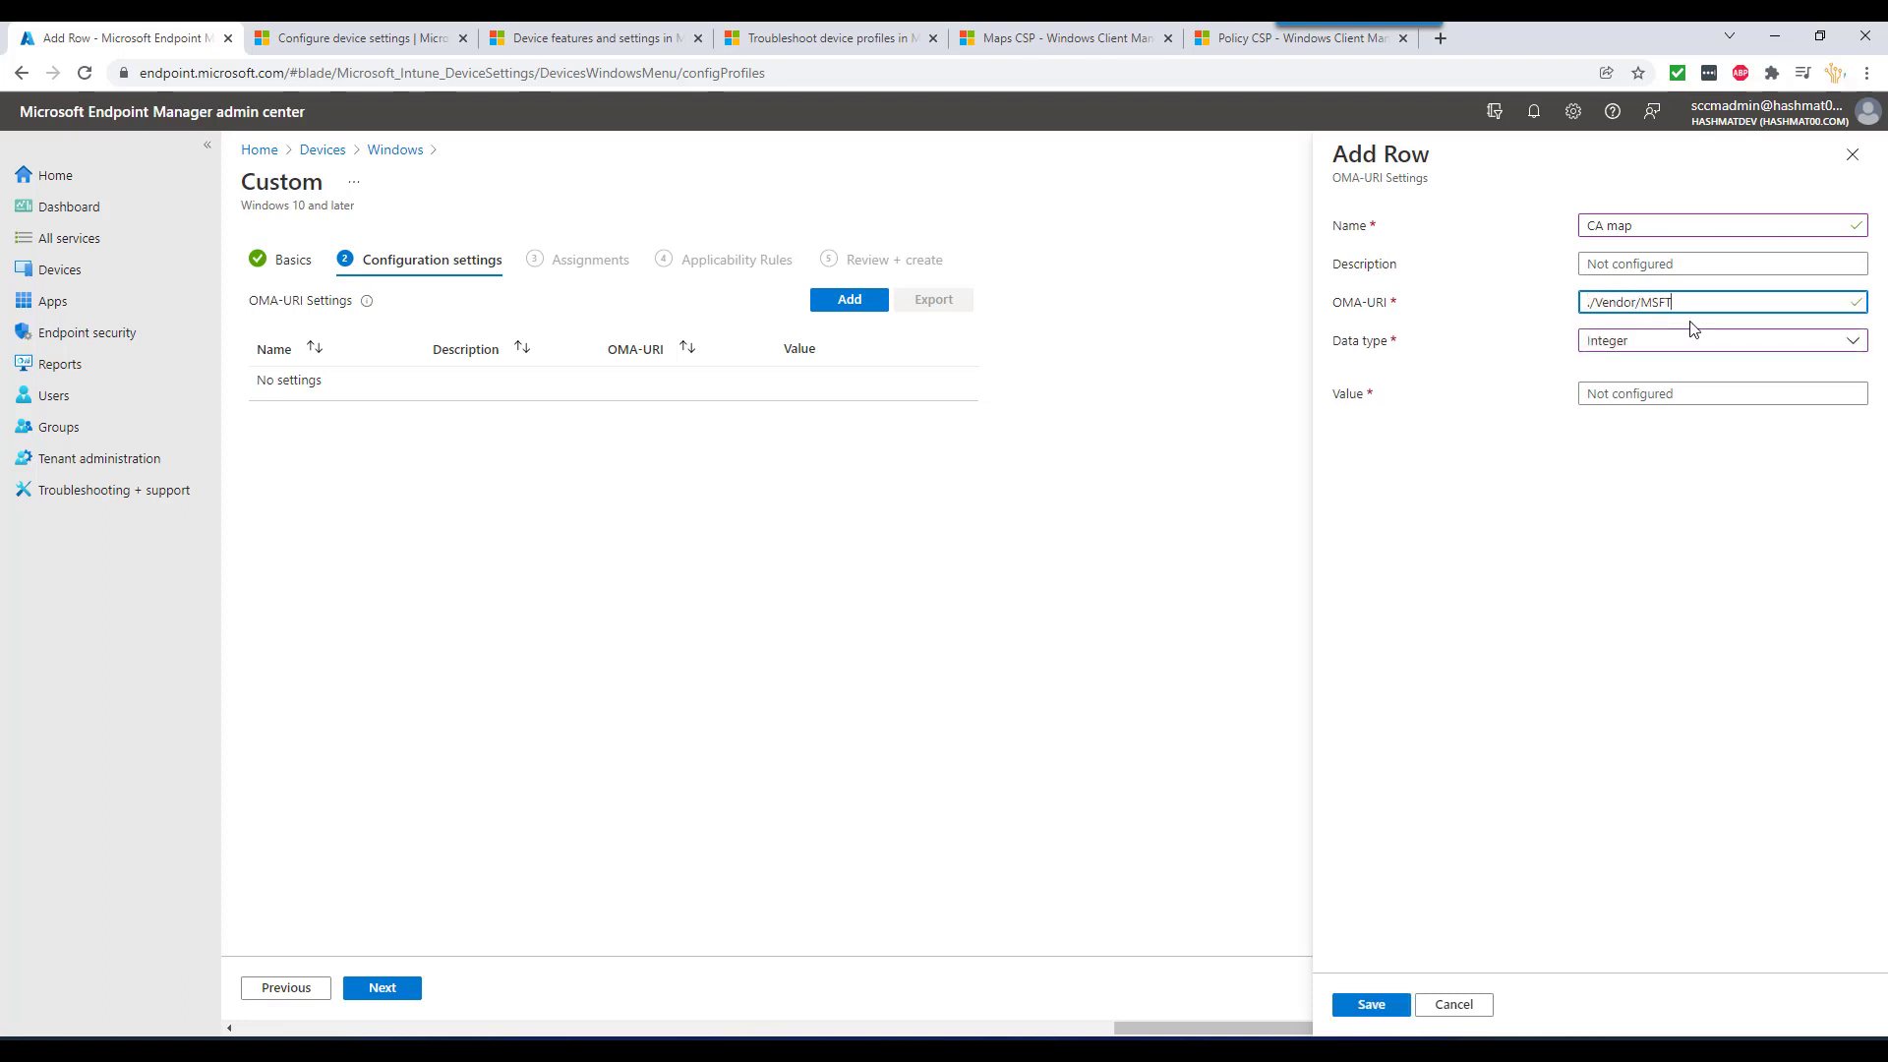
- Extend the OMA-URI path with Maps and Packages copied from the Maps CSP docs
left_click(1042, 37)
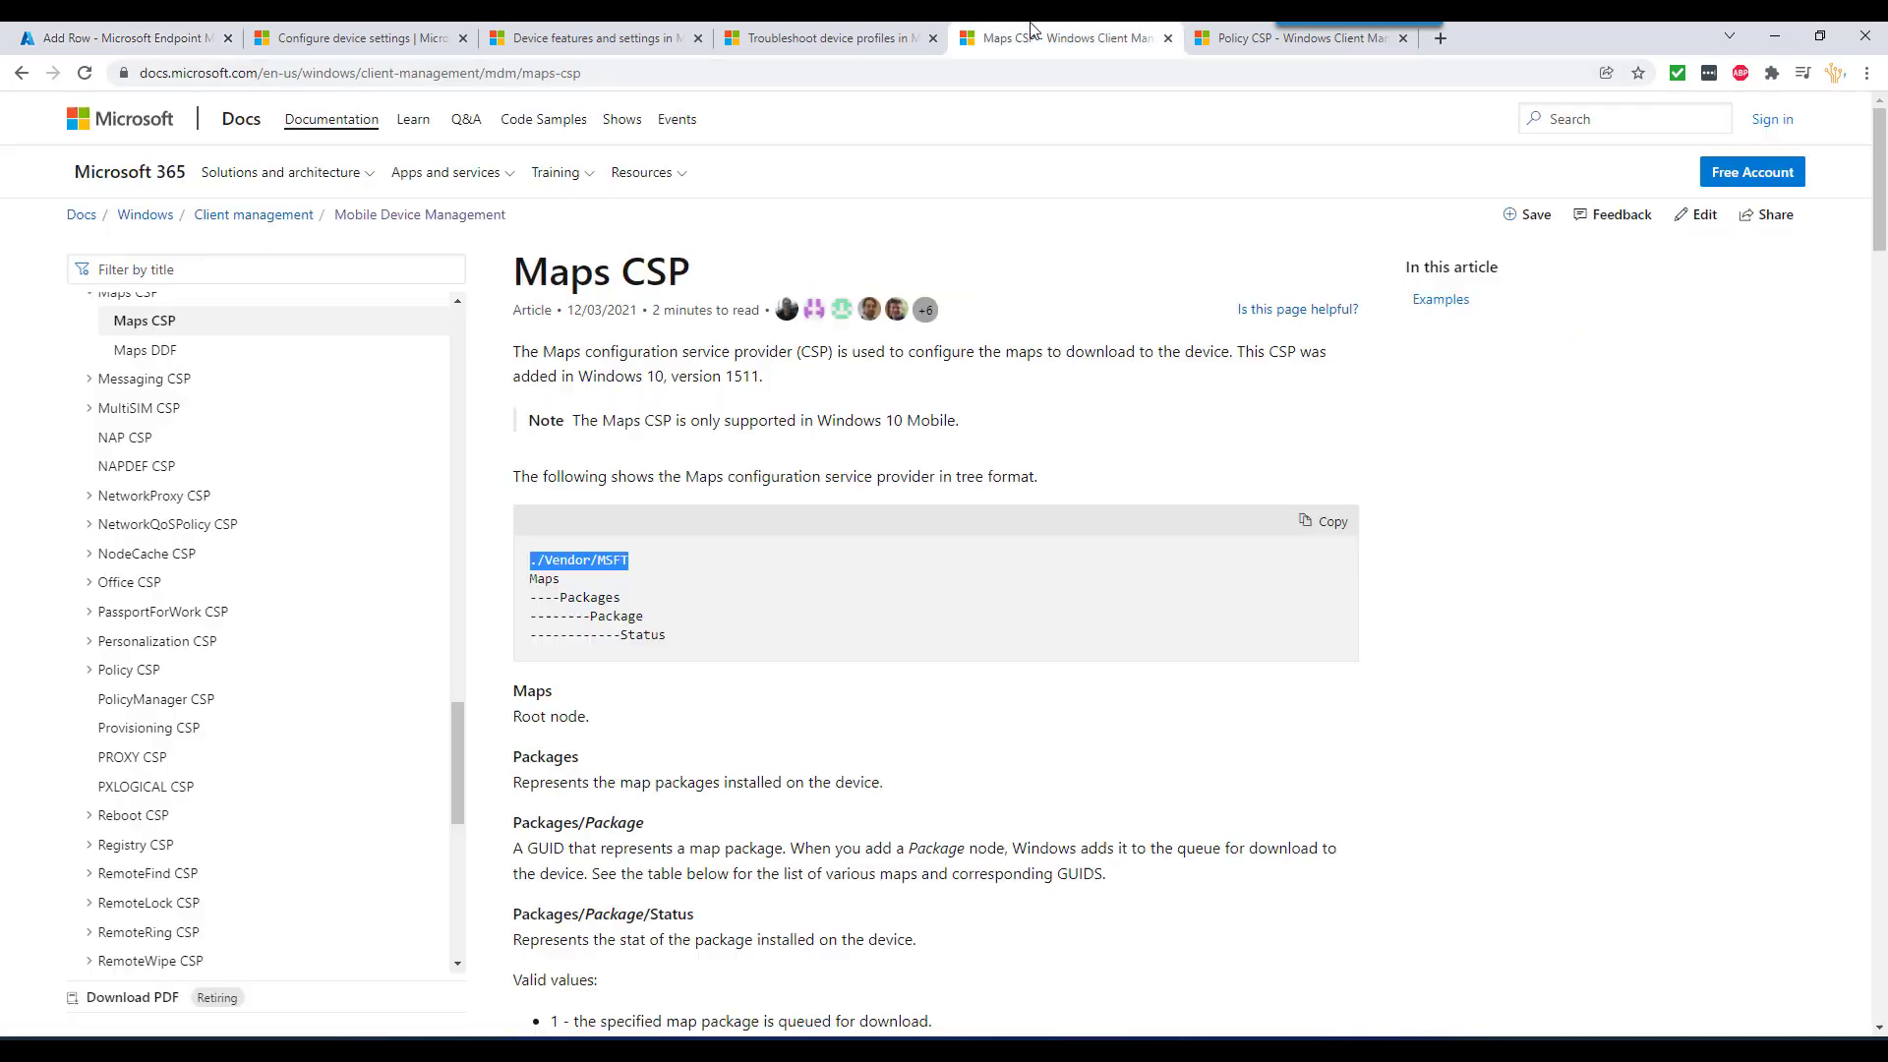
double_click(543, 580)
key("ctrl+c")
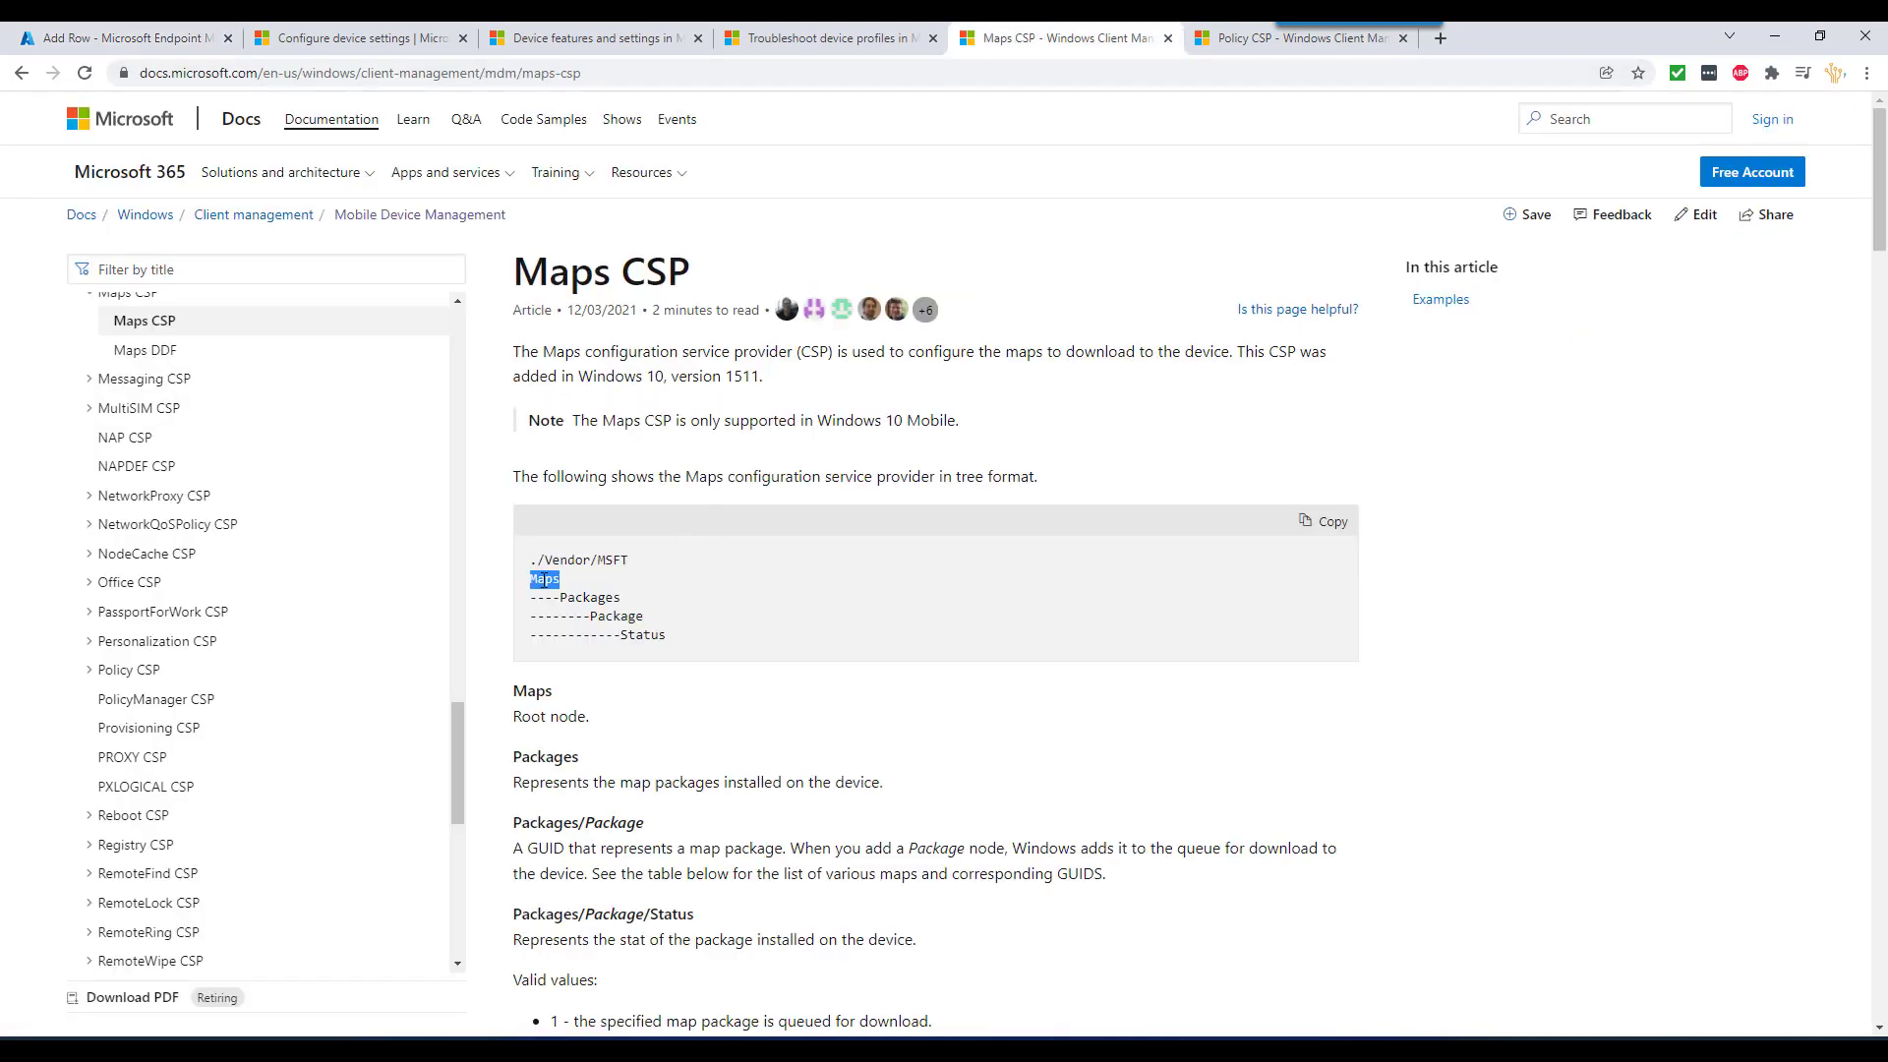
left_click(211, 33)
key("ctrl+v")
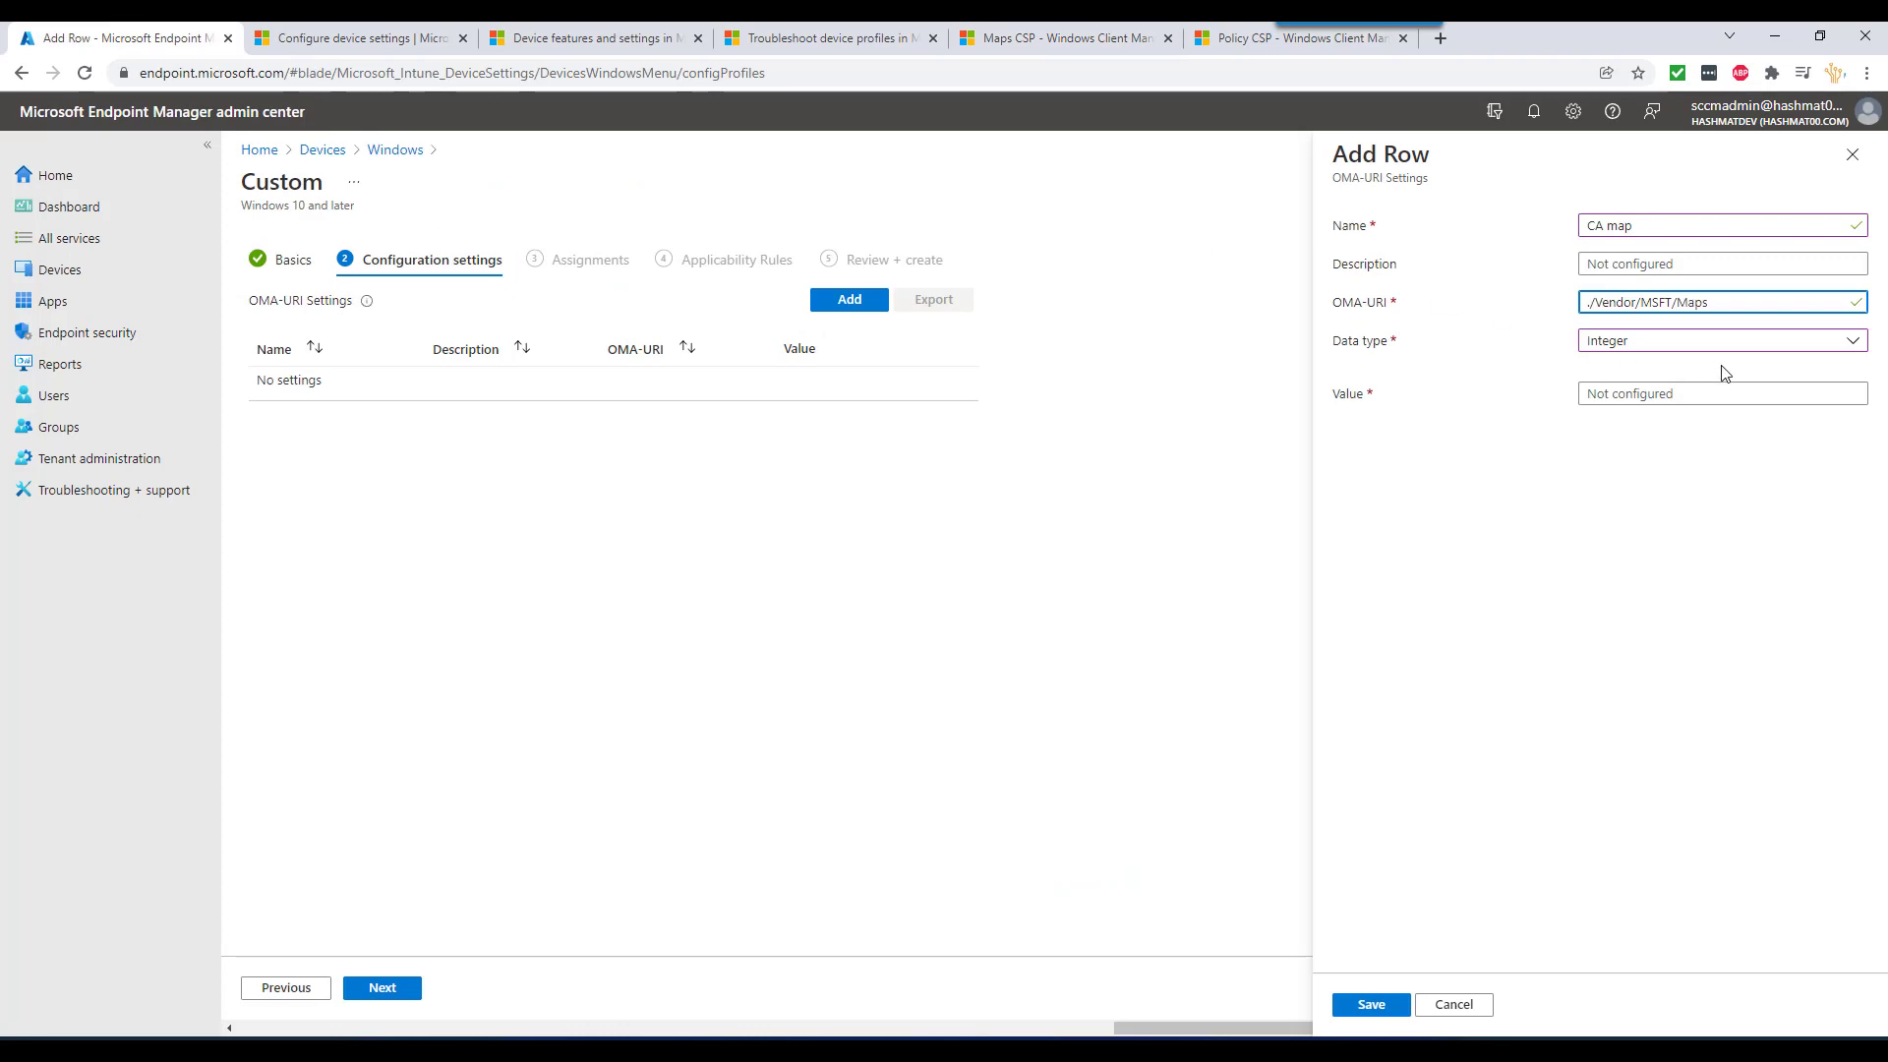
left_click(1030, 32)
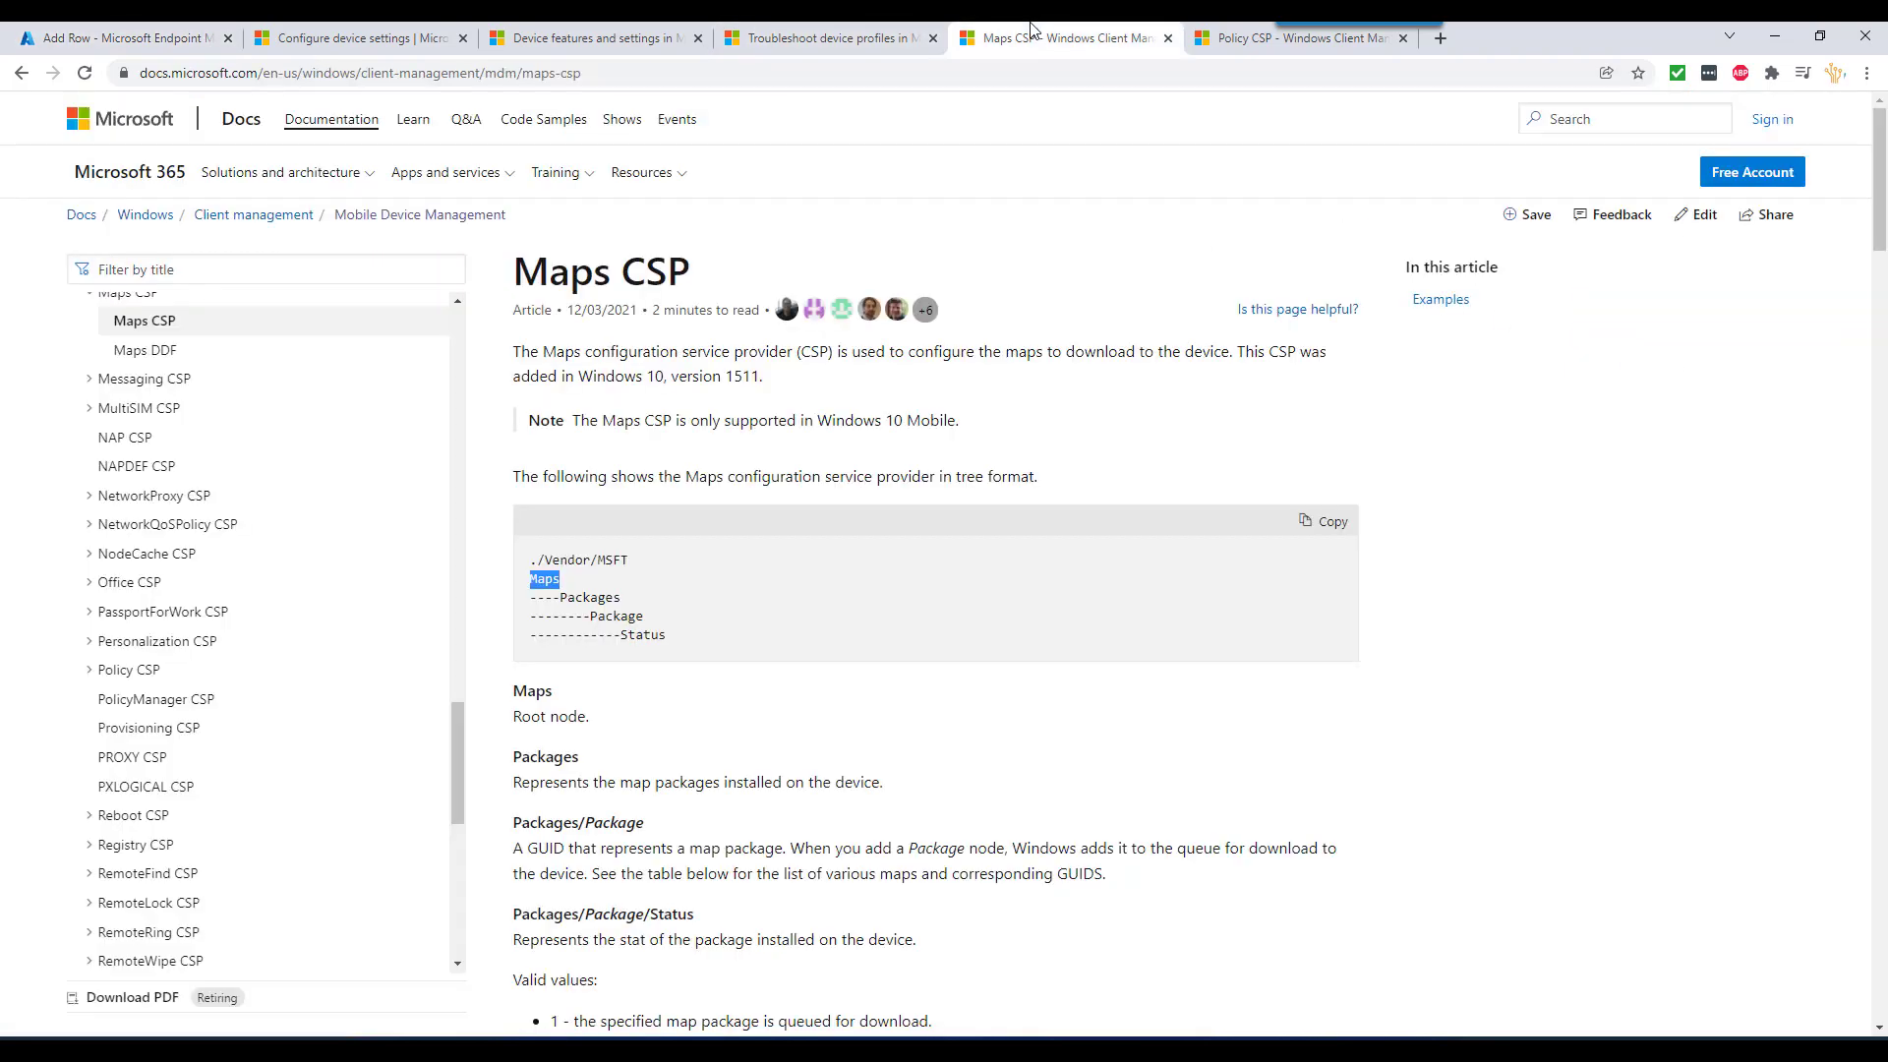
double_click(586, 597)
key("ctrl+c")
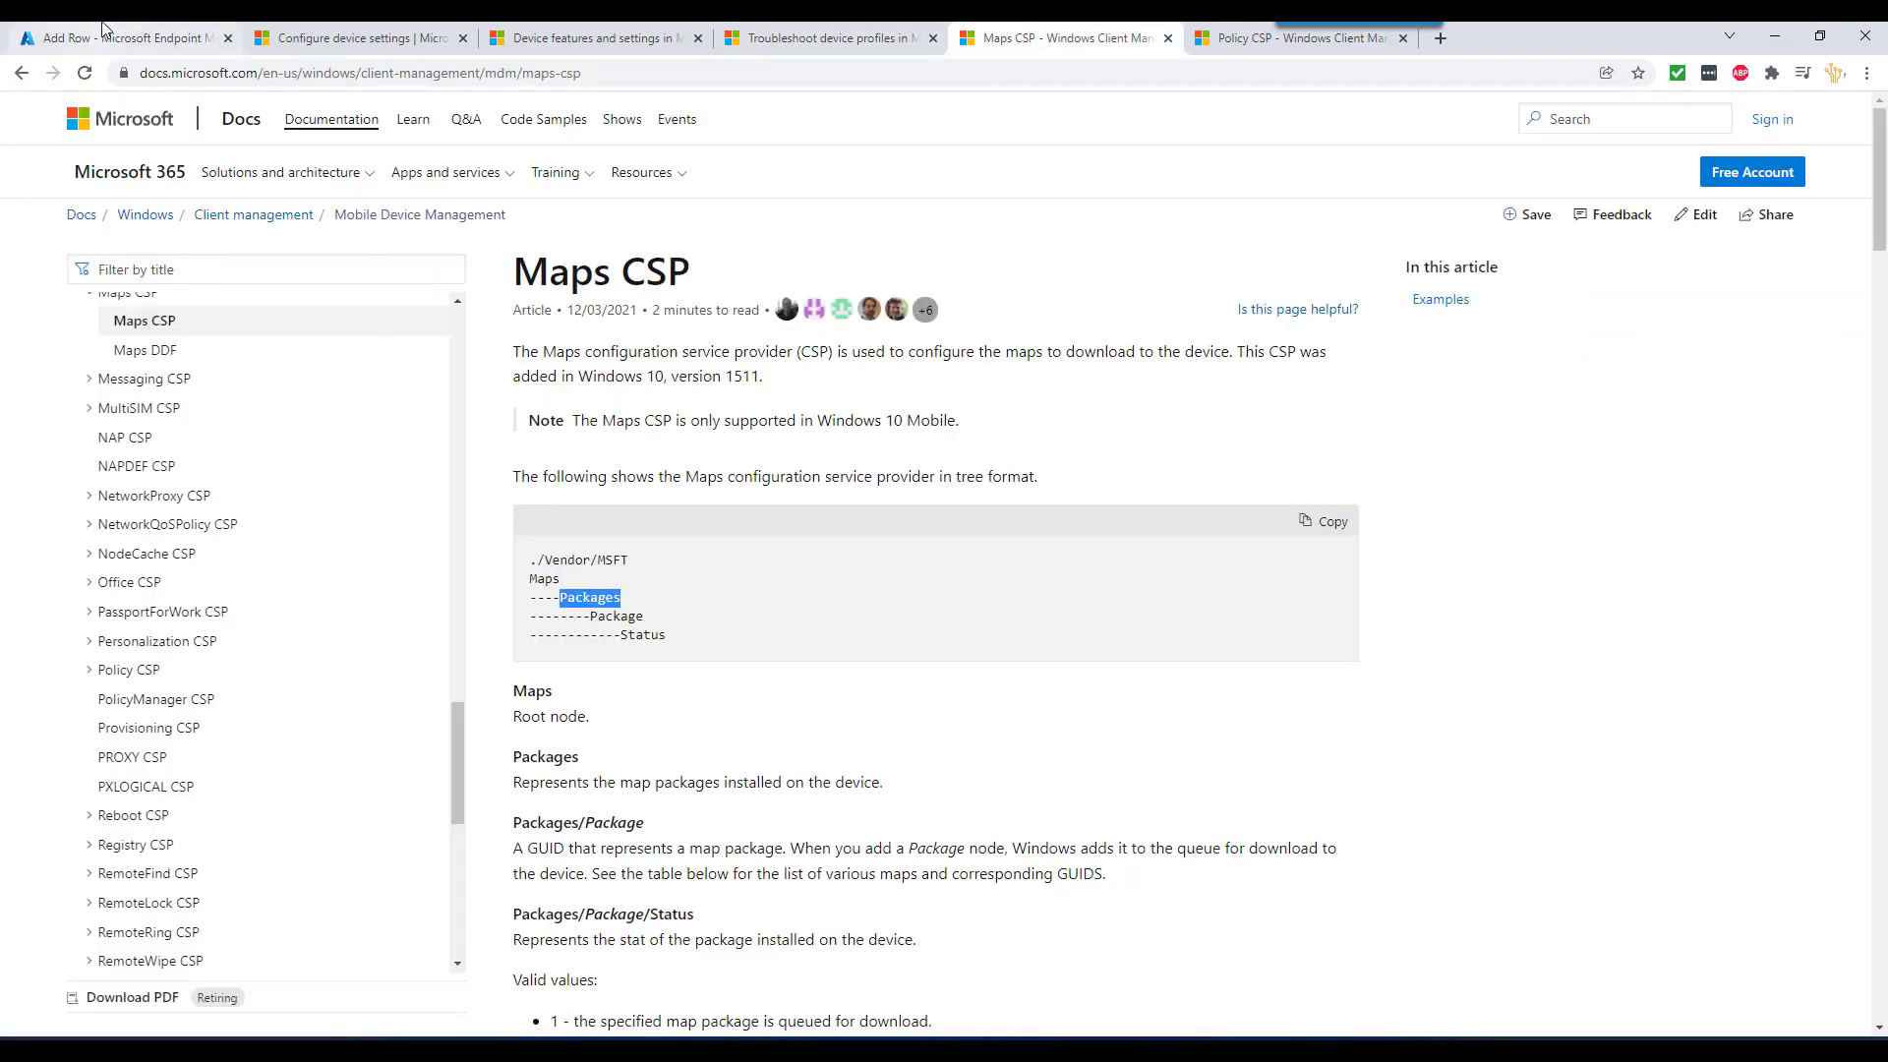
left_click(128, 37)
key("ctrl+v")
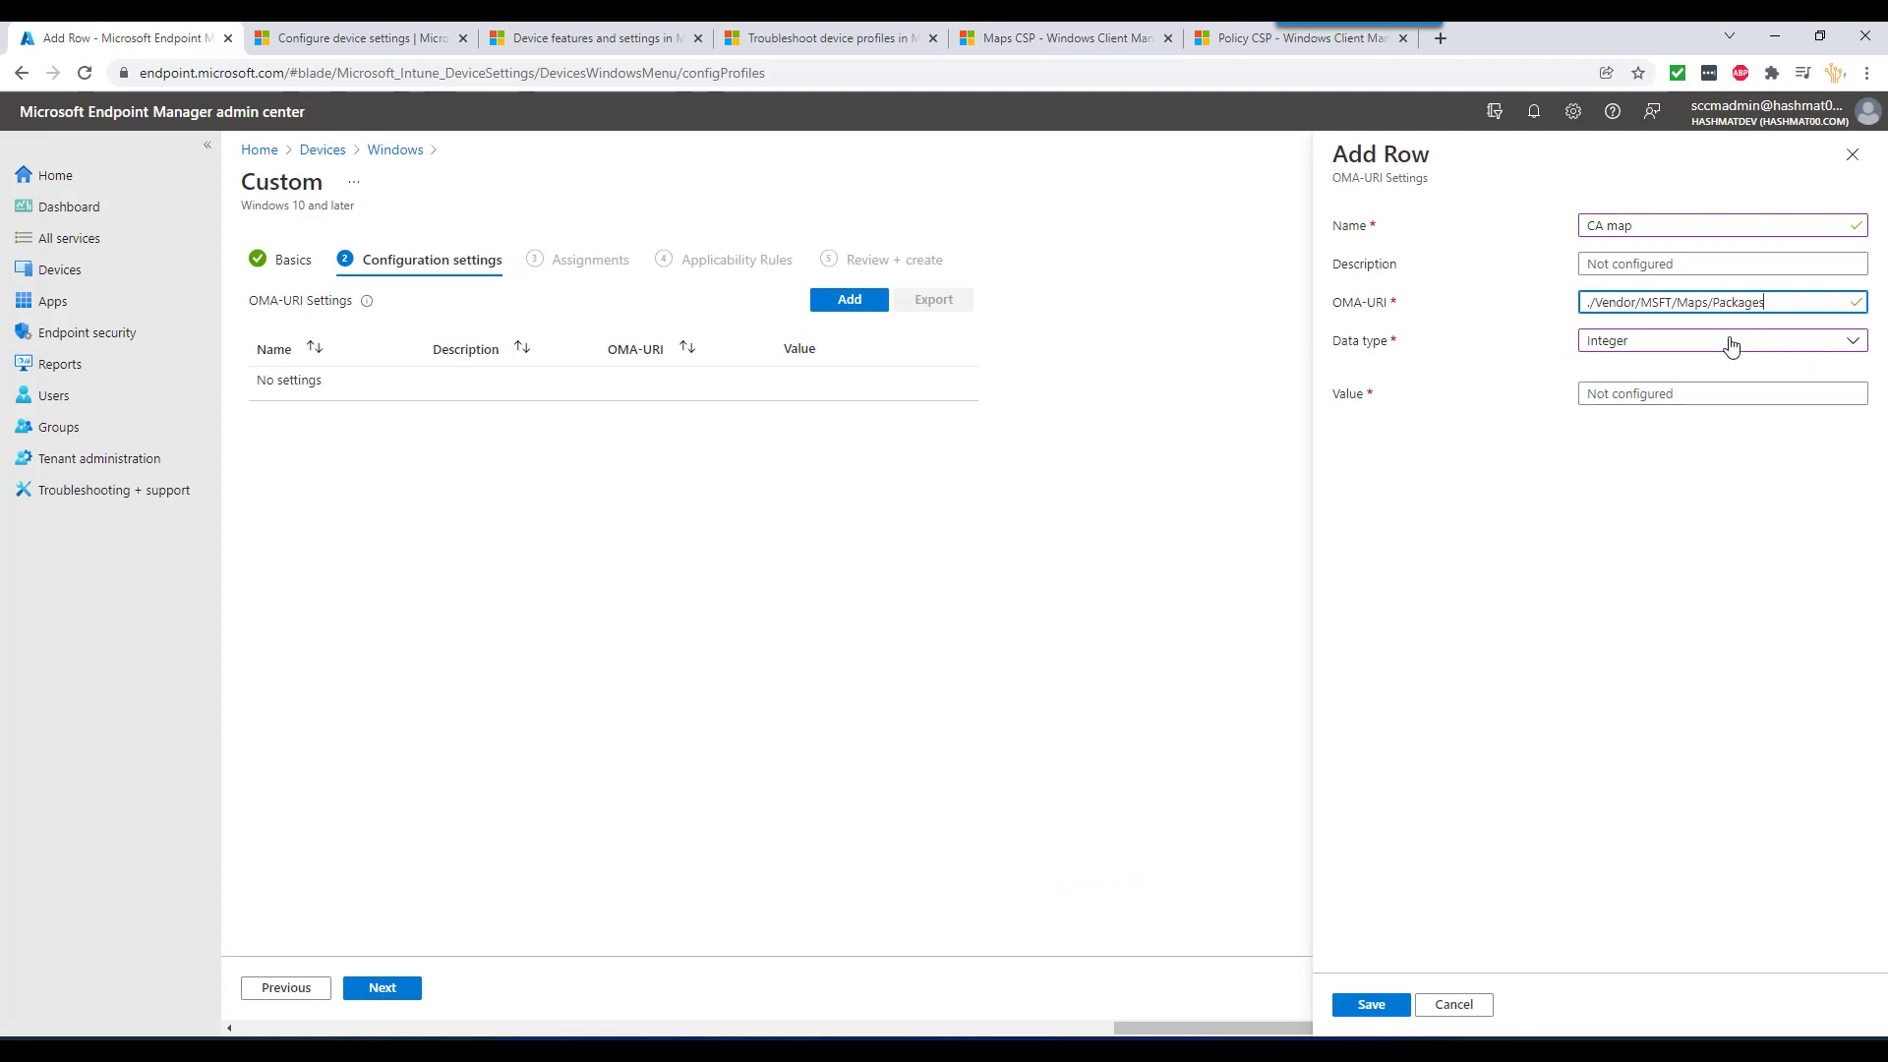
- Append the California package GUID to the path, set value 1, and save the row
left_click(1040, 33)
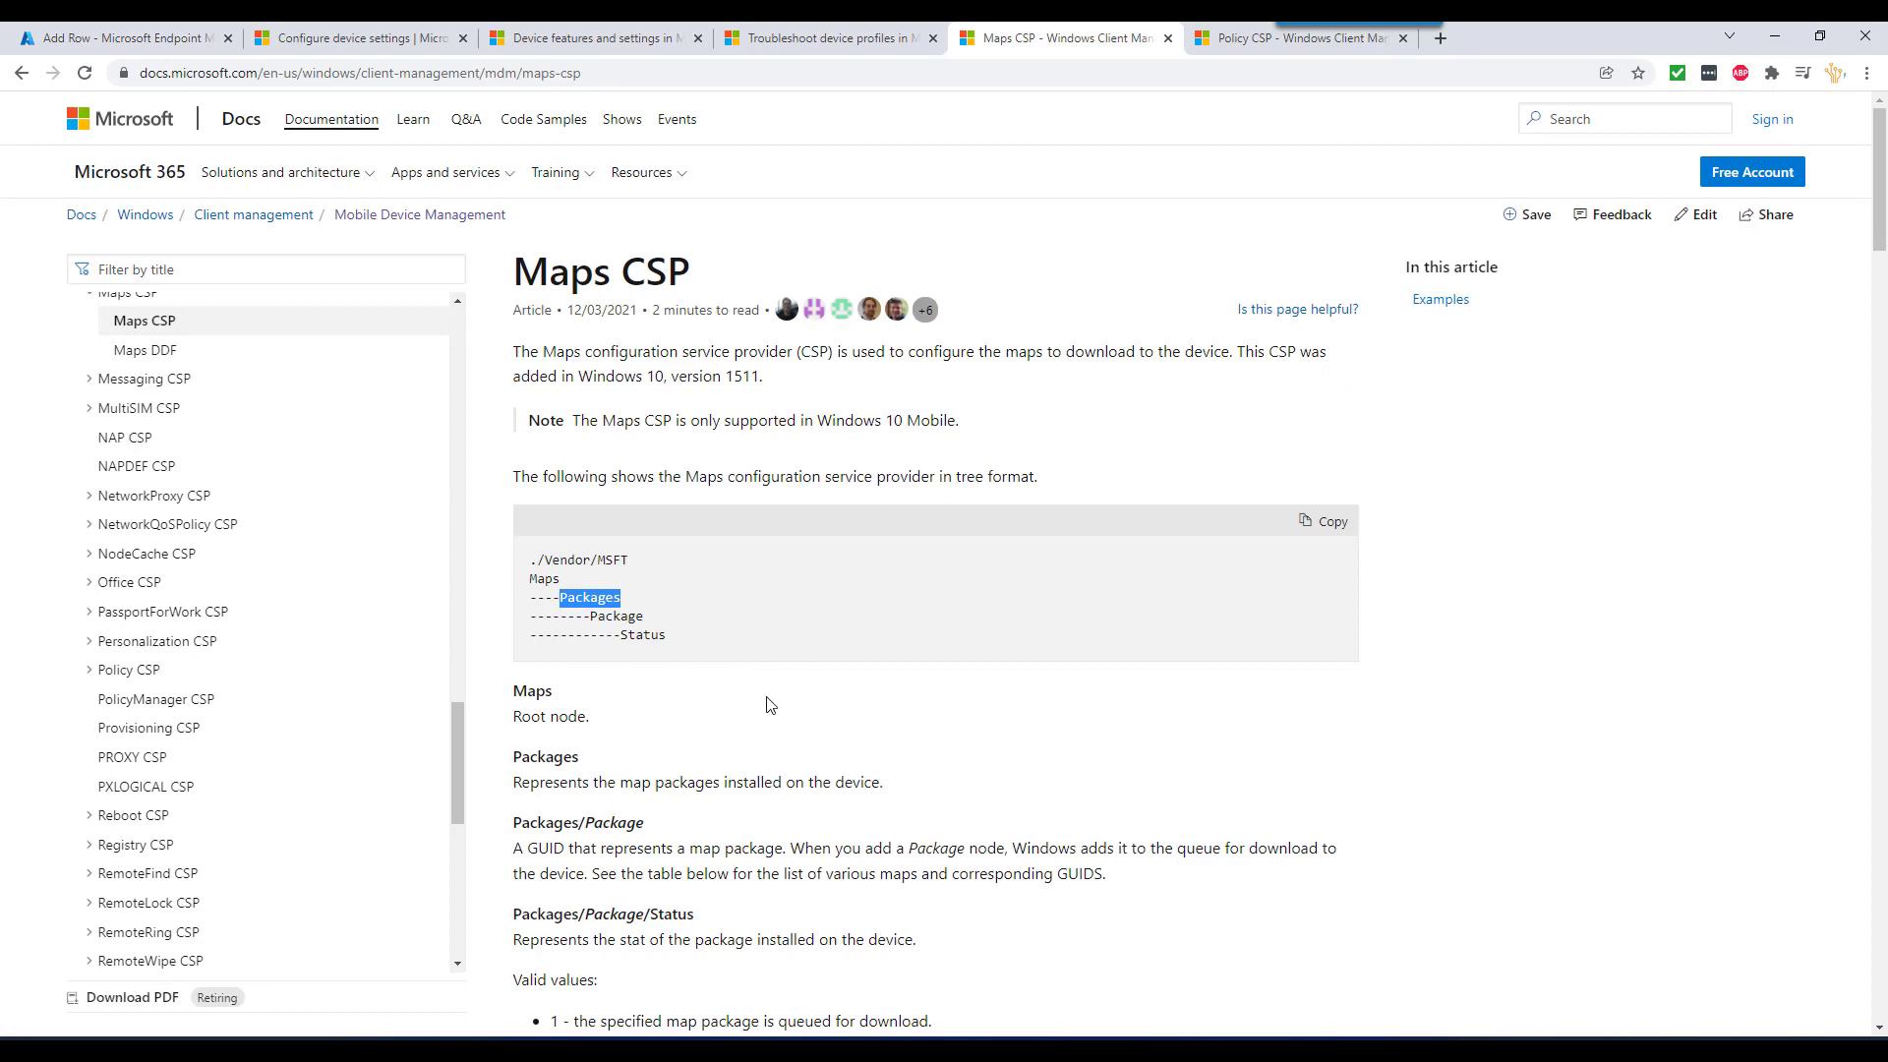
scroll(768, 705, "down", 15)
scroll(768, 707, "down", 3)
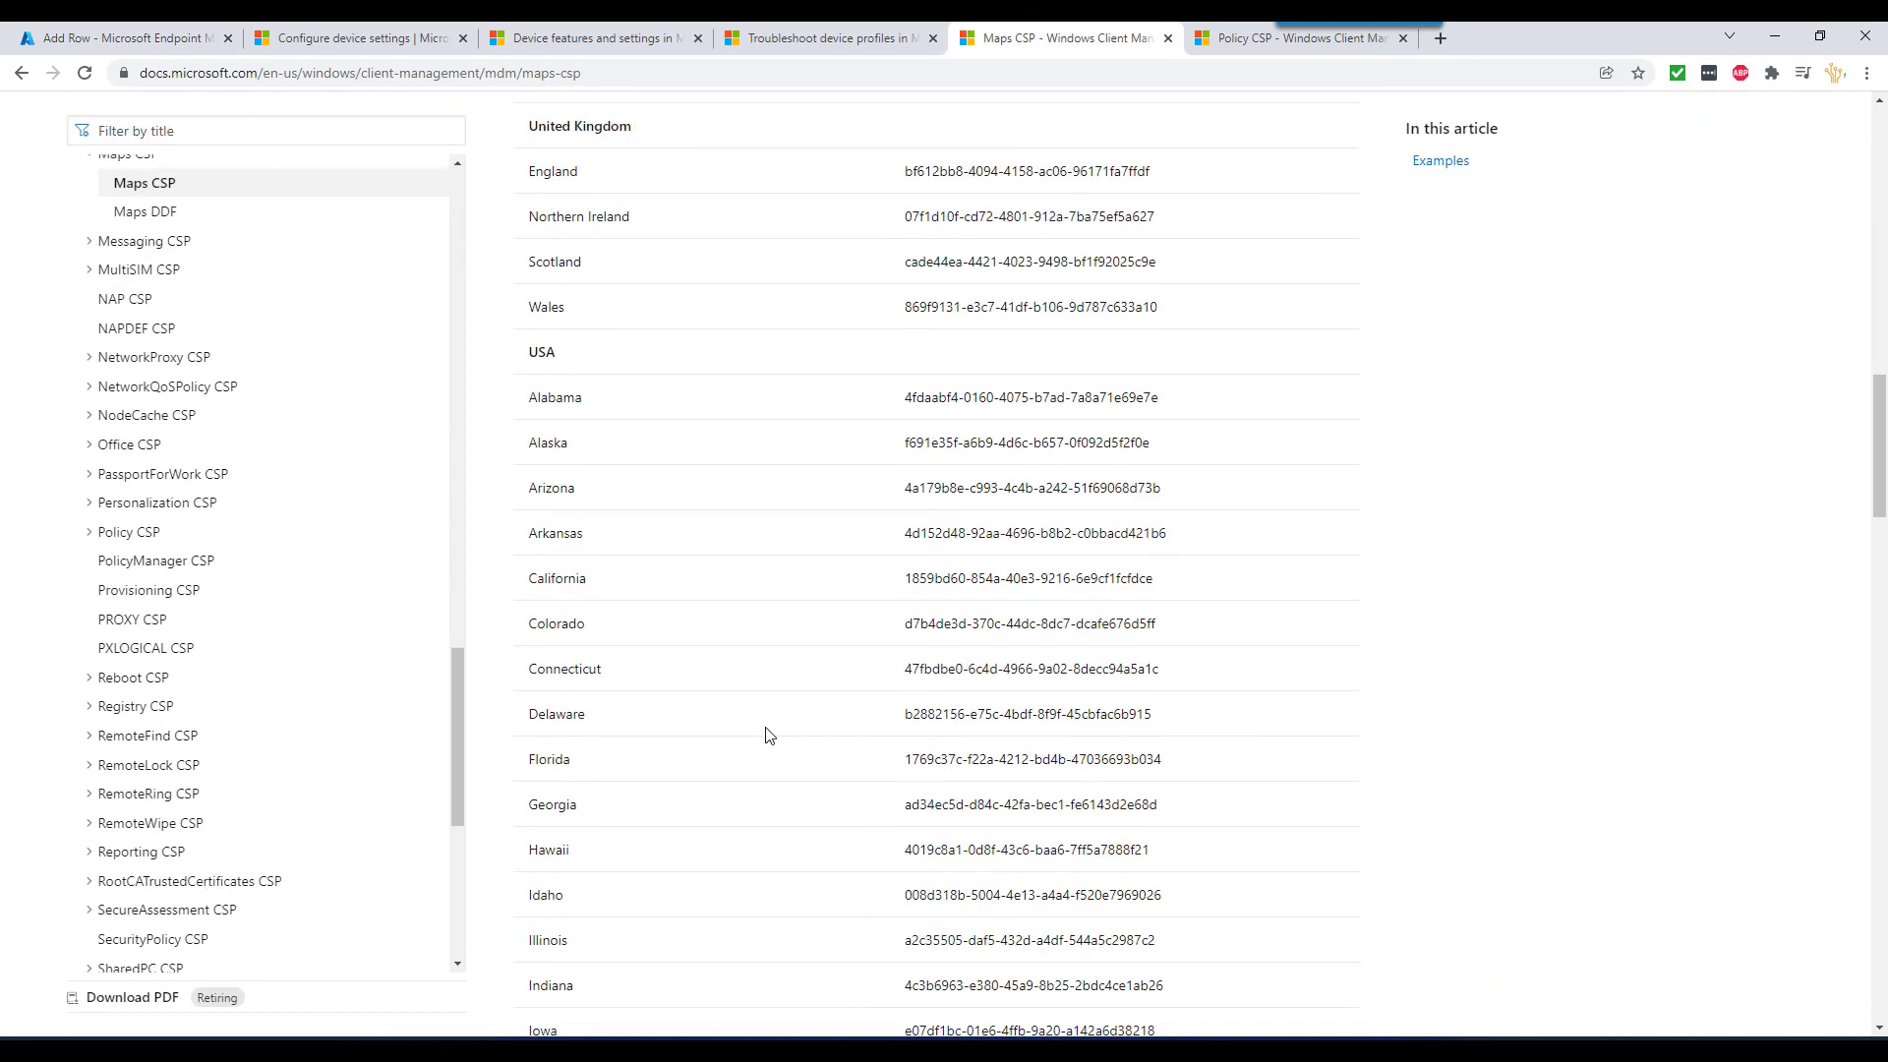
left_click_drag(1172, 585, 906, 582)
left_click(128, 37)
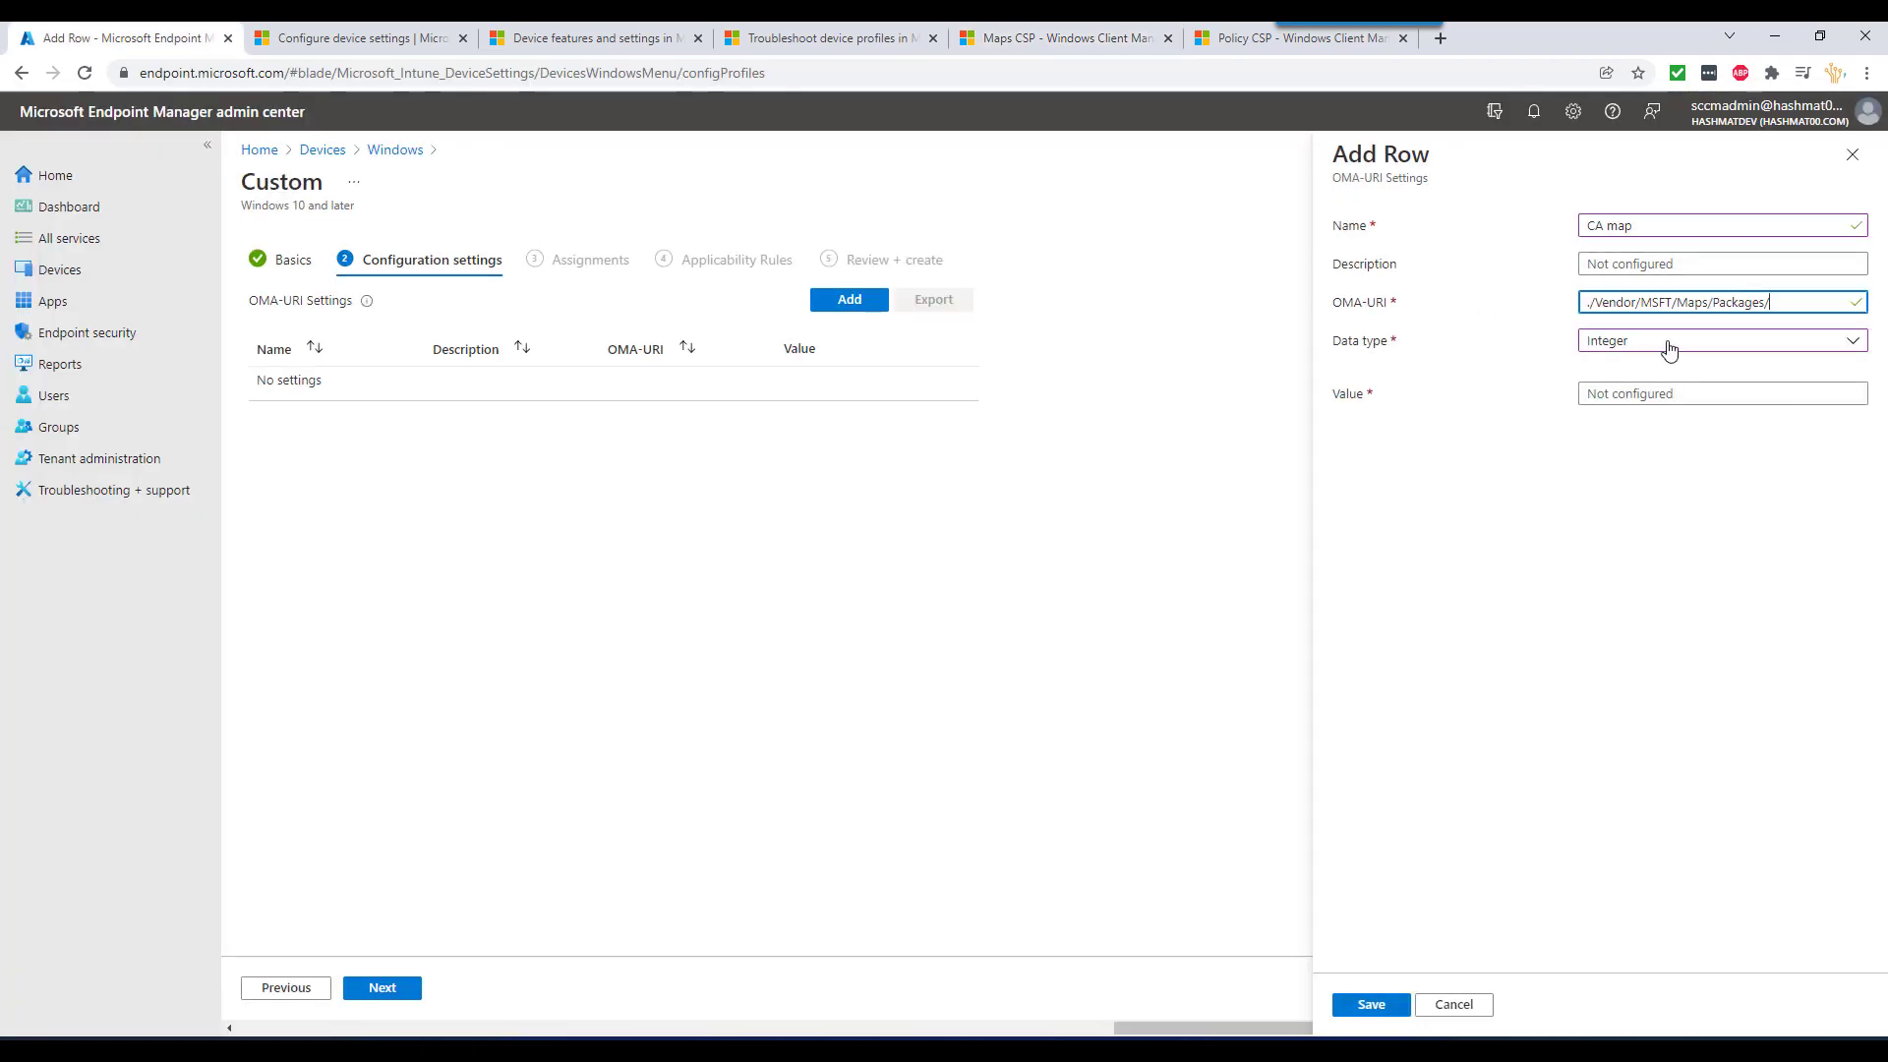
key("ctrl+v")
left_click(1642, 394)
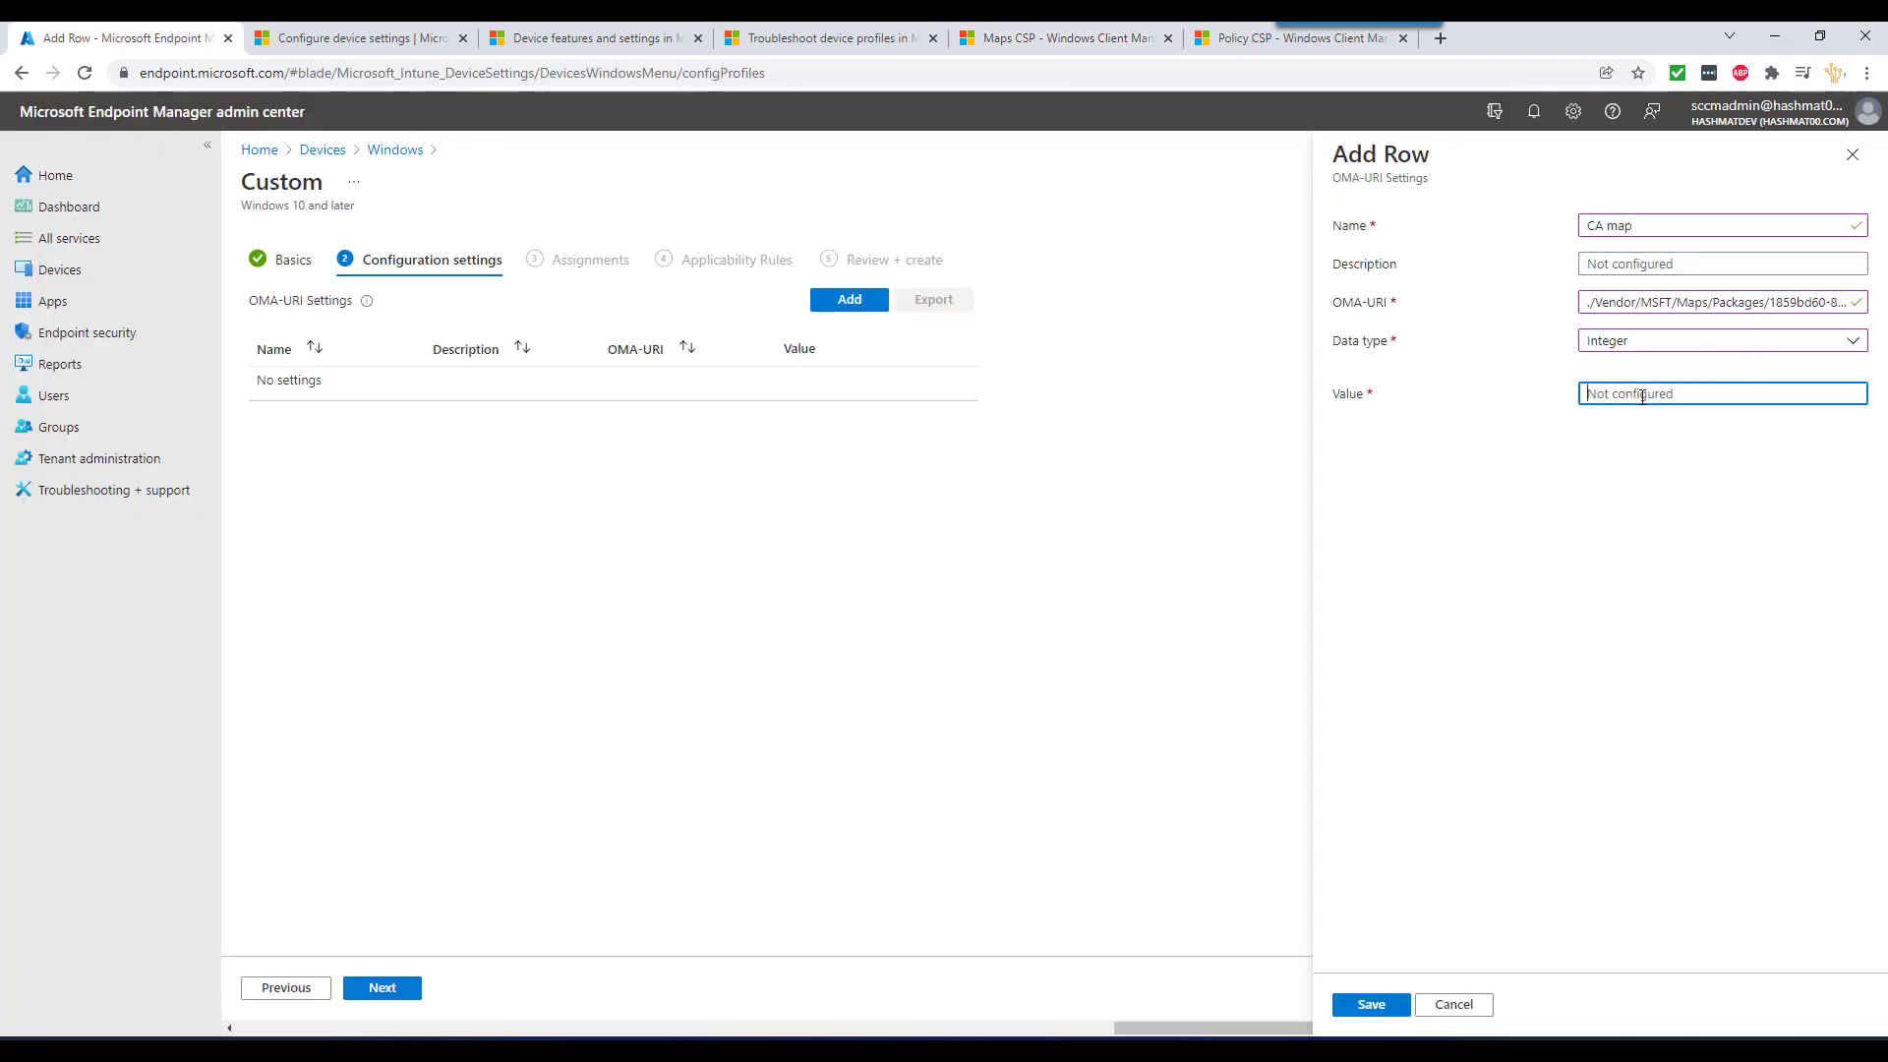
type("1")
left_click(1372, 1001)
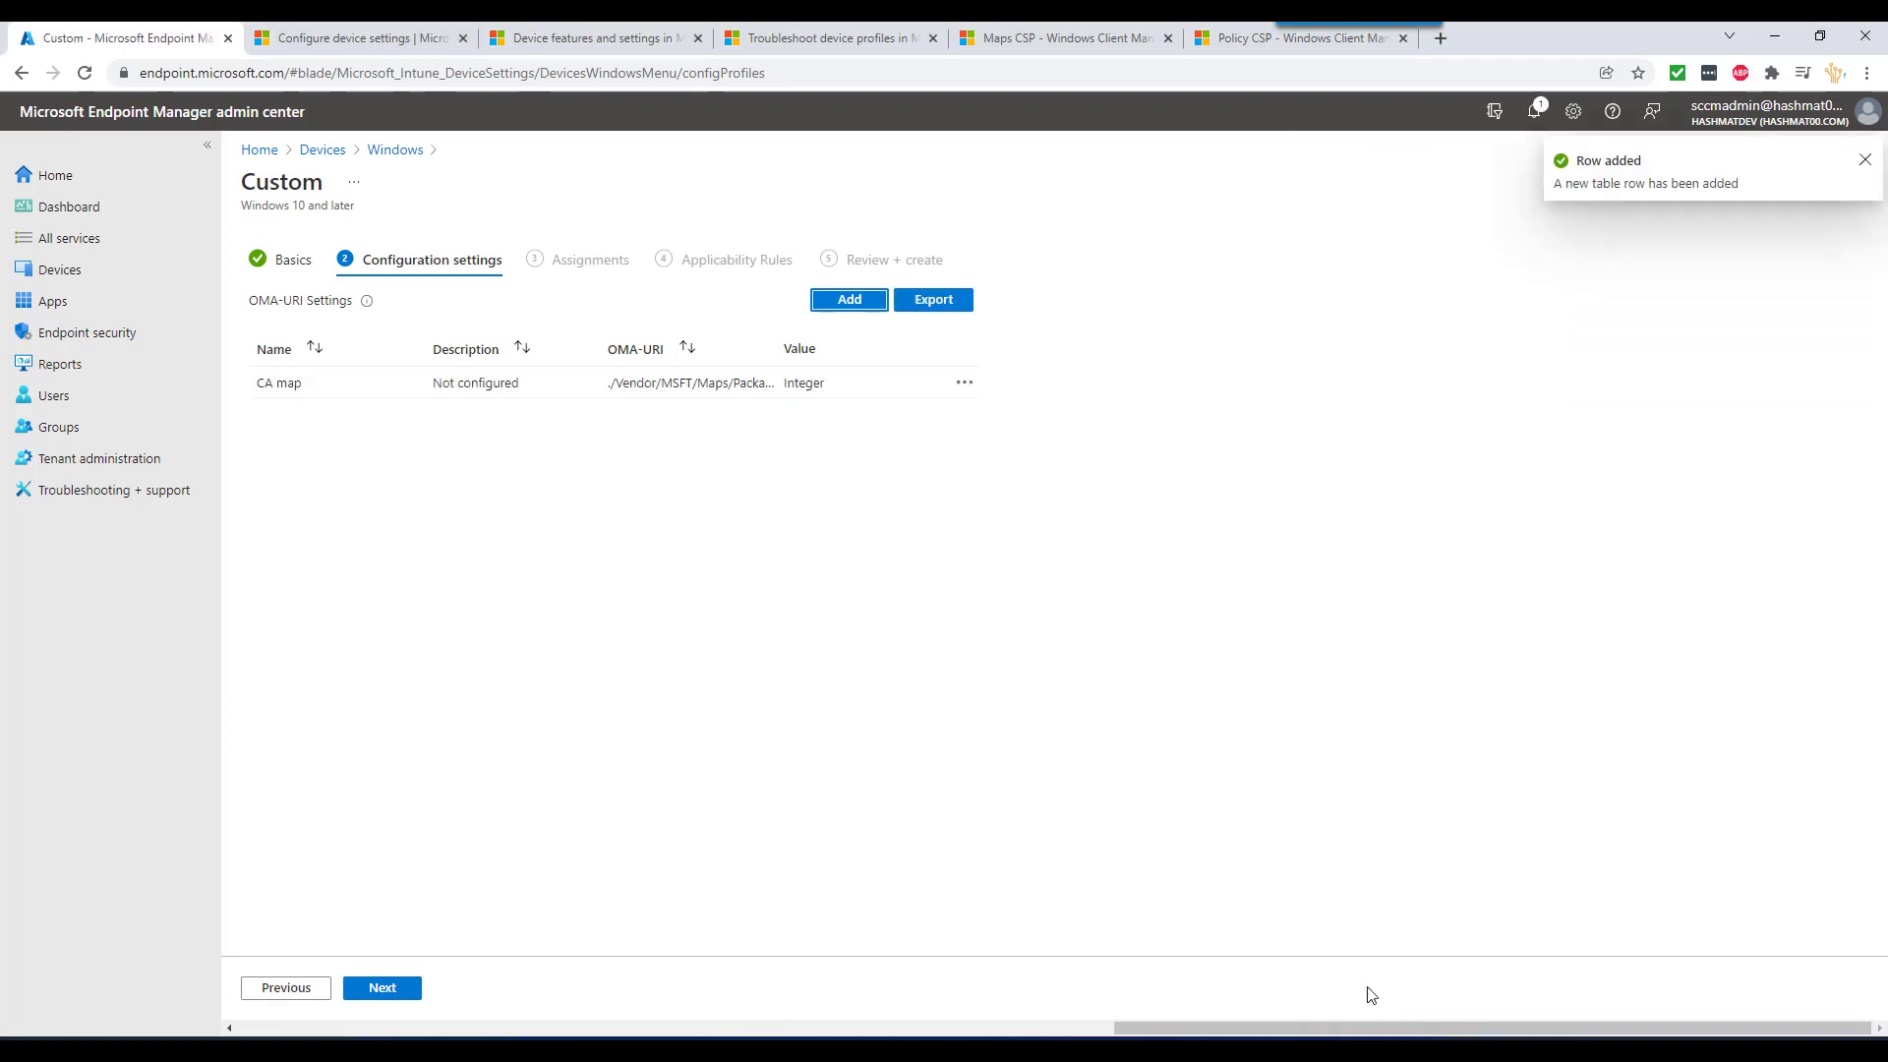
- Assign the Test profile to All users, skip applicability rules, and create it
left_click(384, 989)
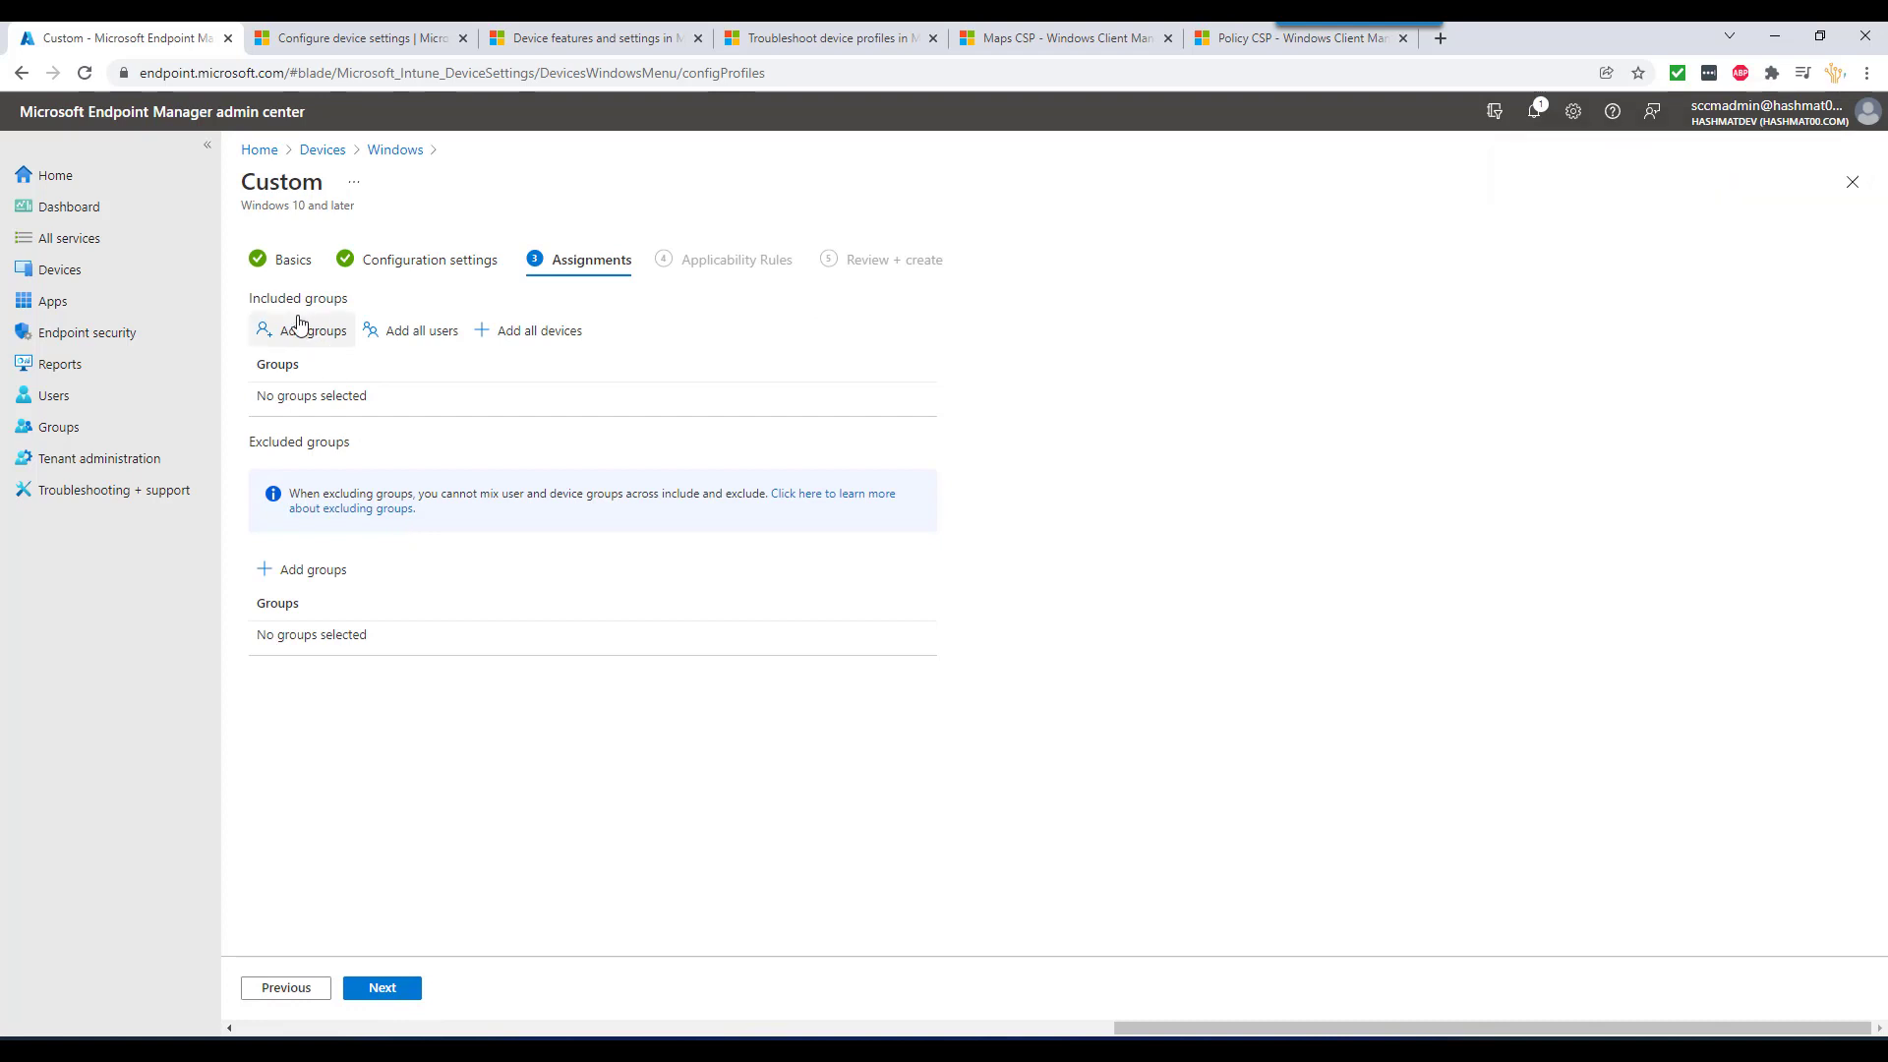
left_click(411, 332)
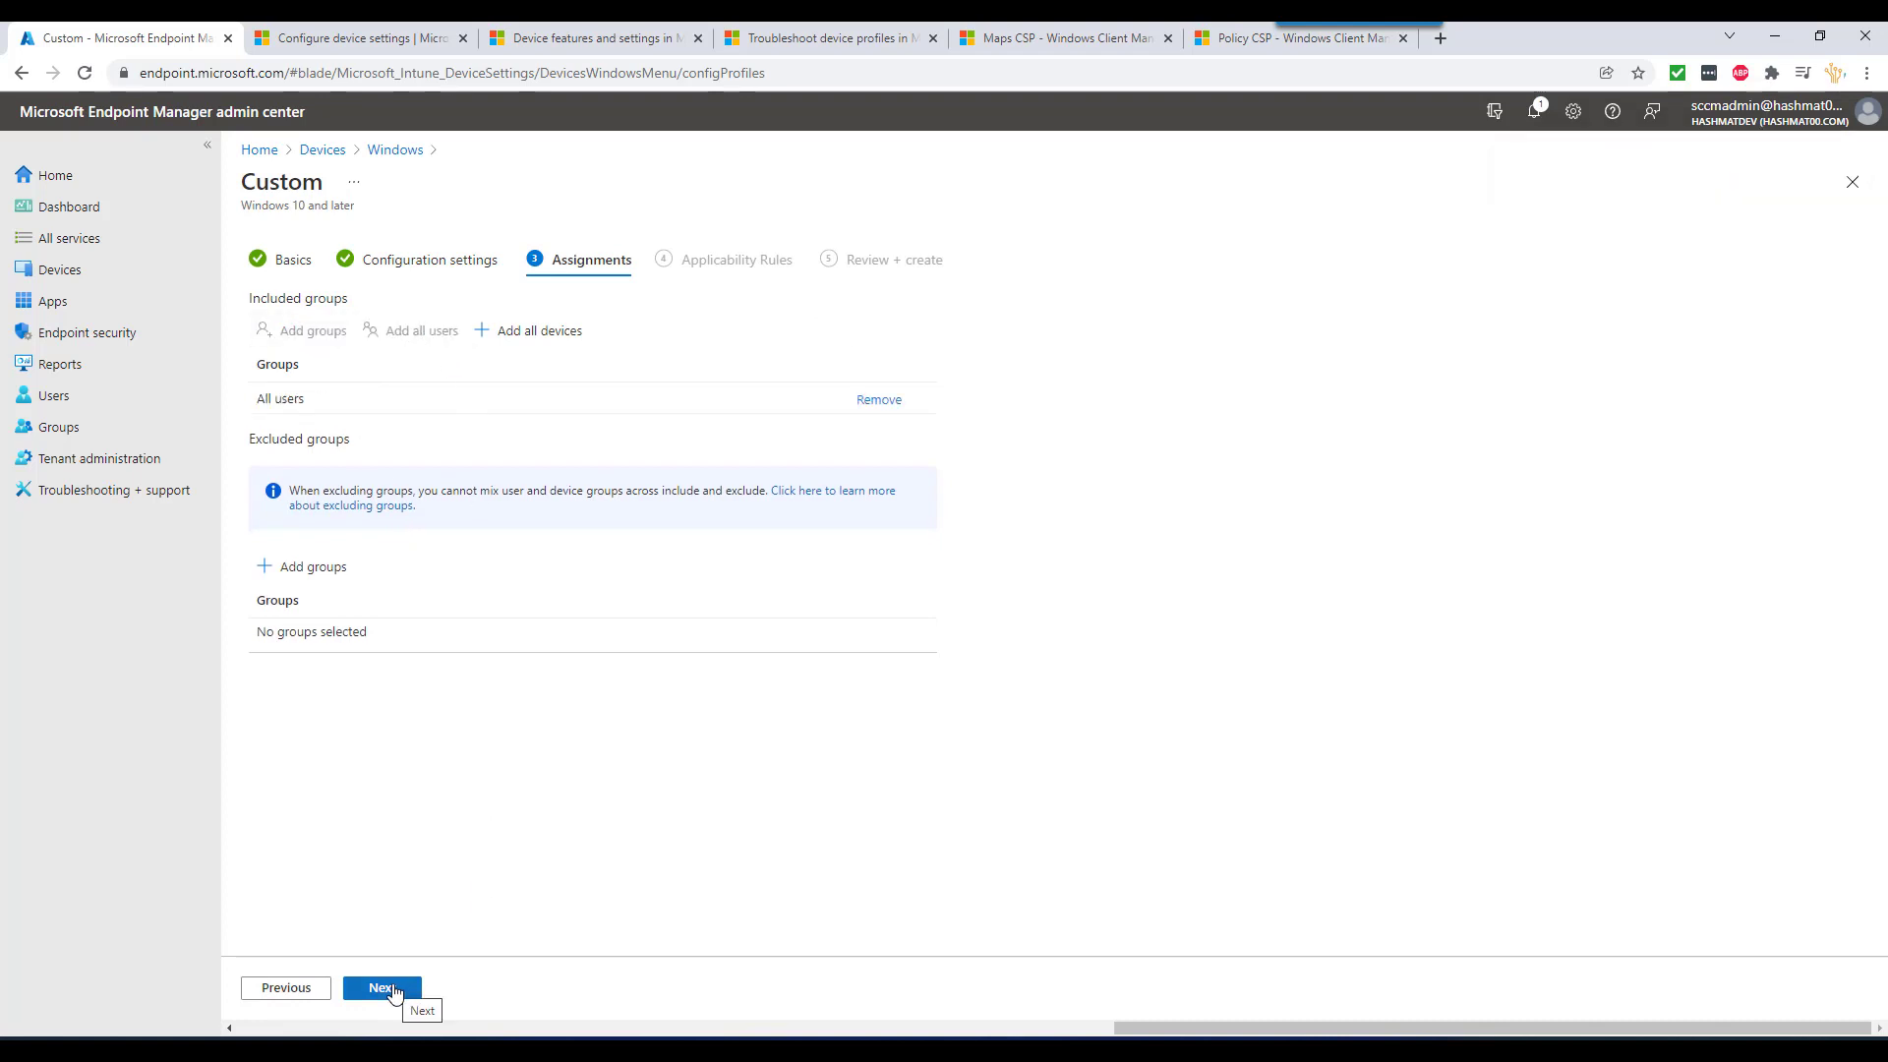
left_click(398, 991)
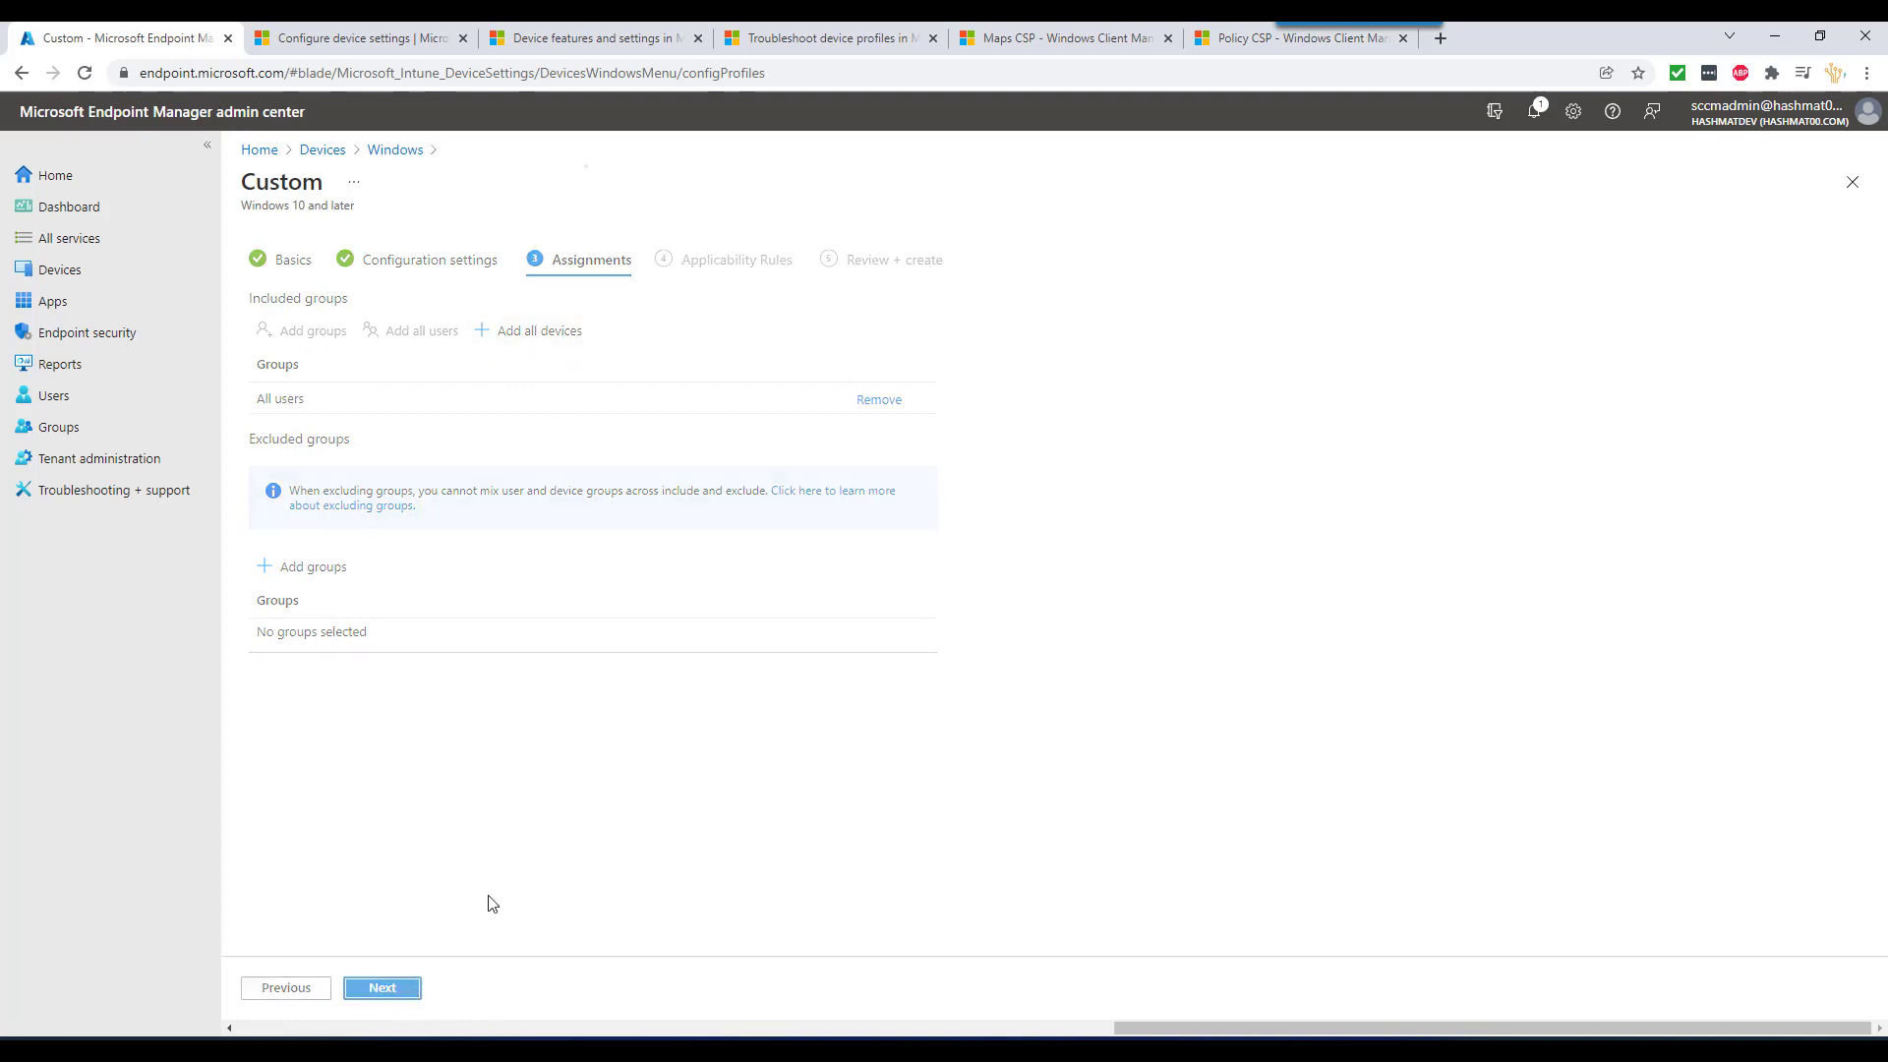
left_click(403, 434)
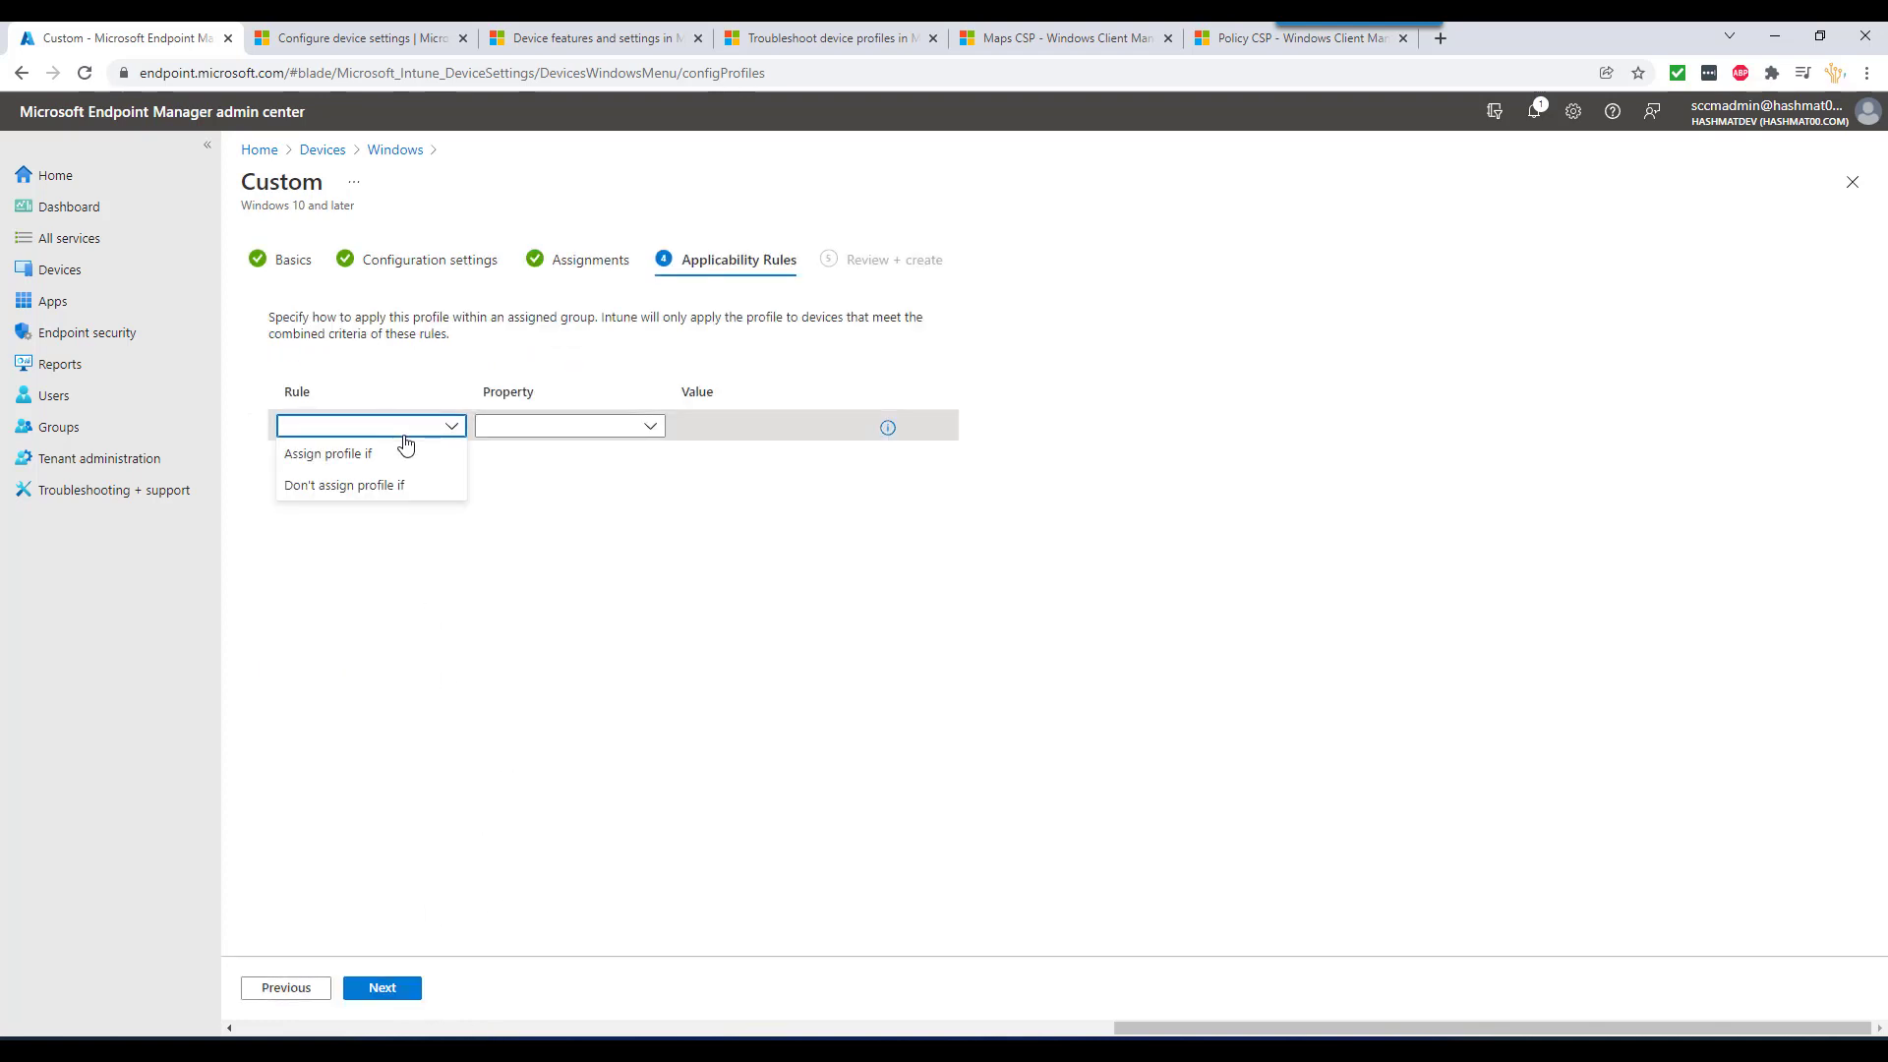
left_click(391, 991)
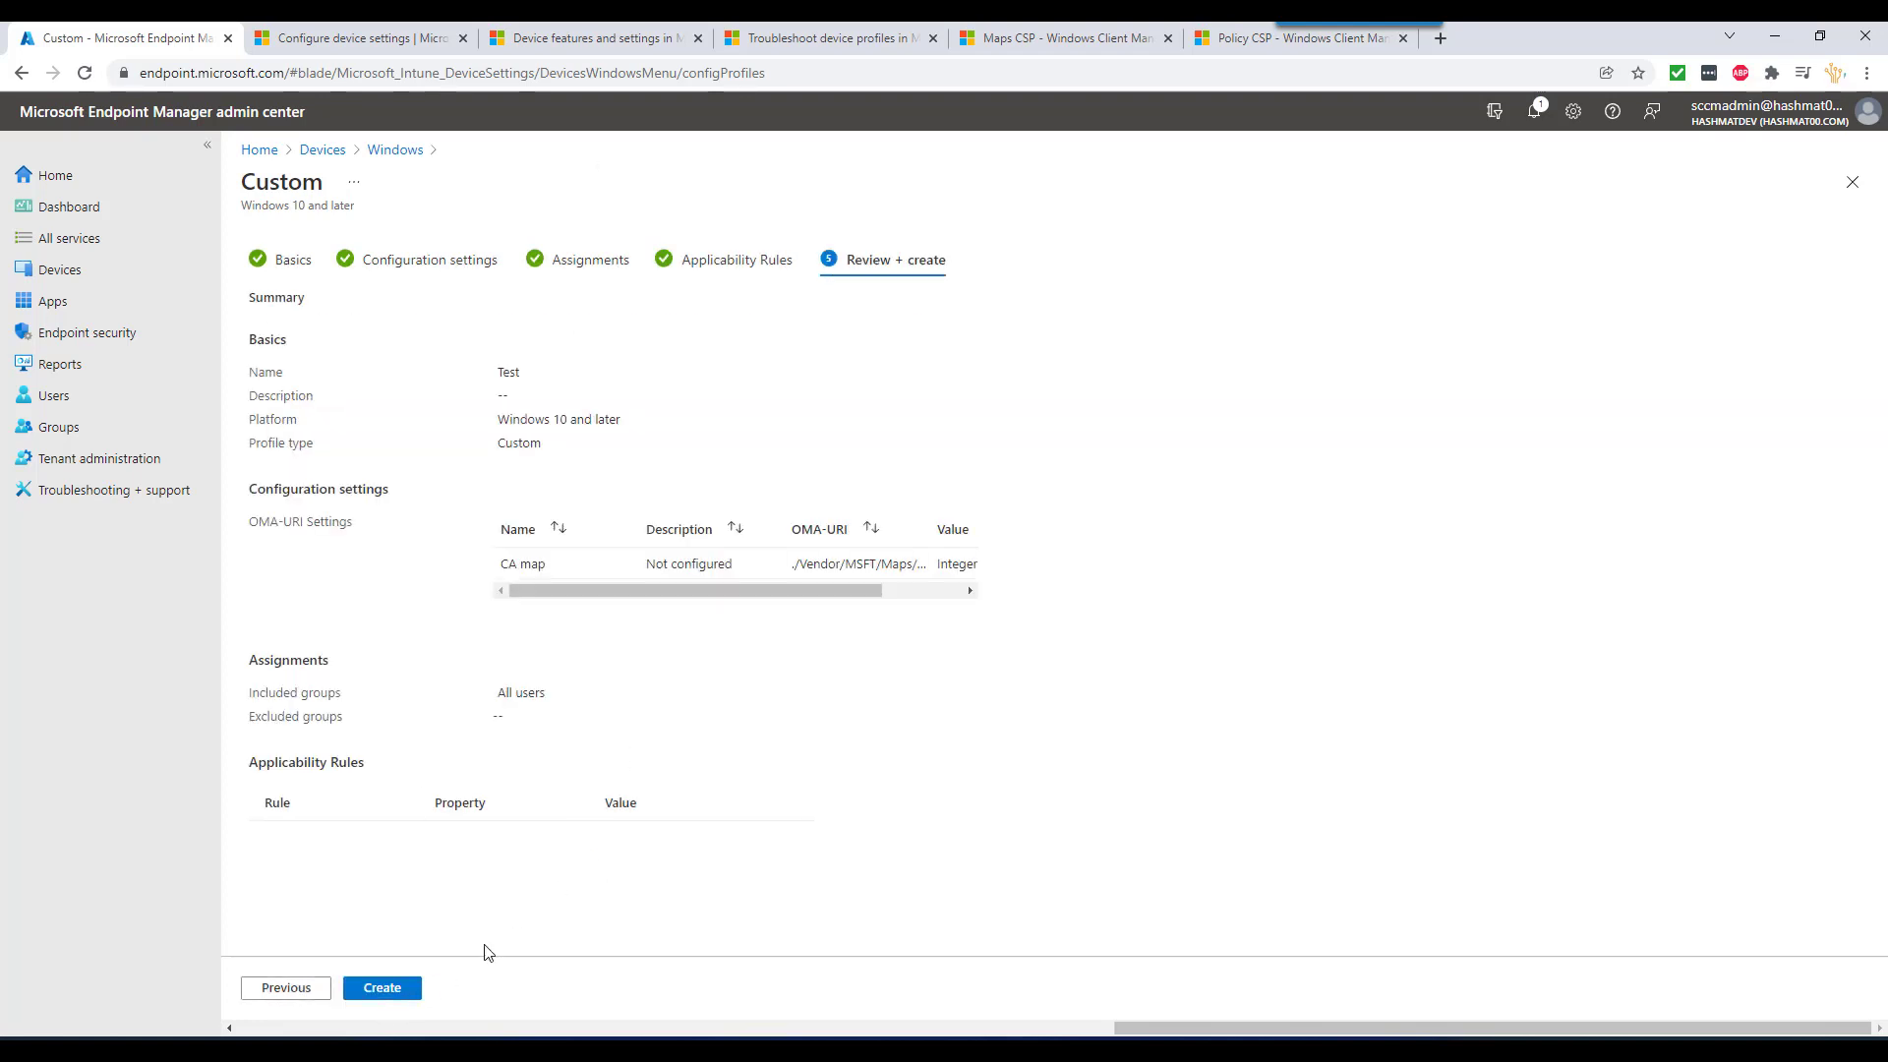
left_click(385, 989)
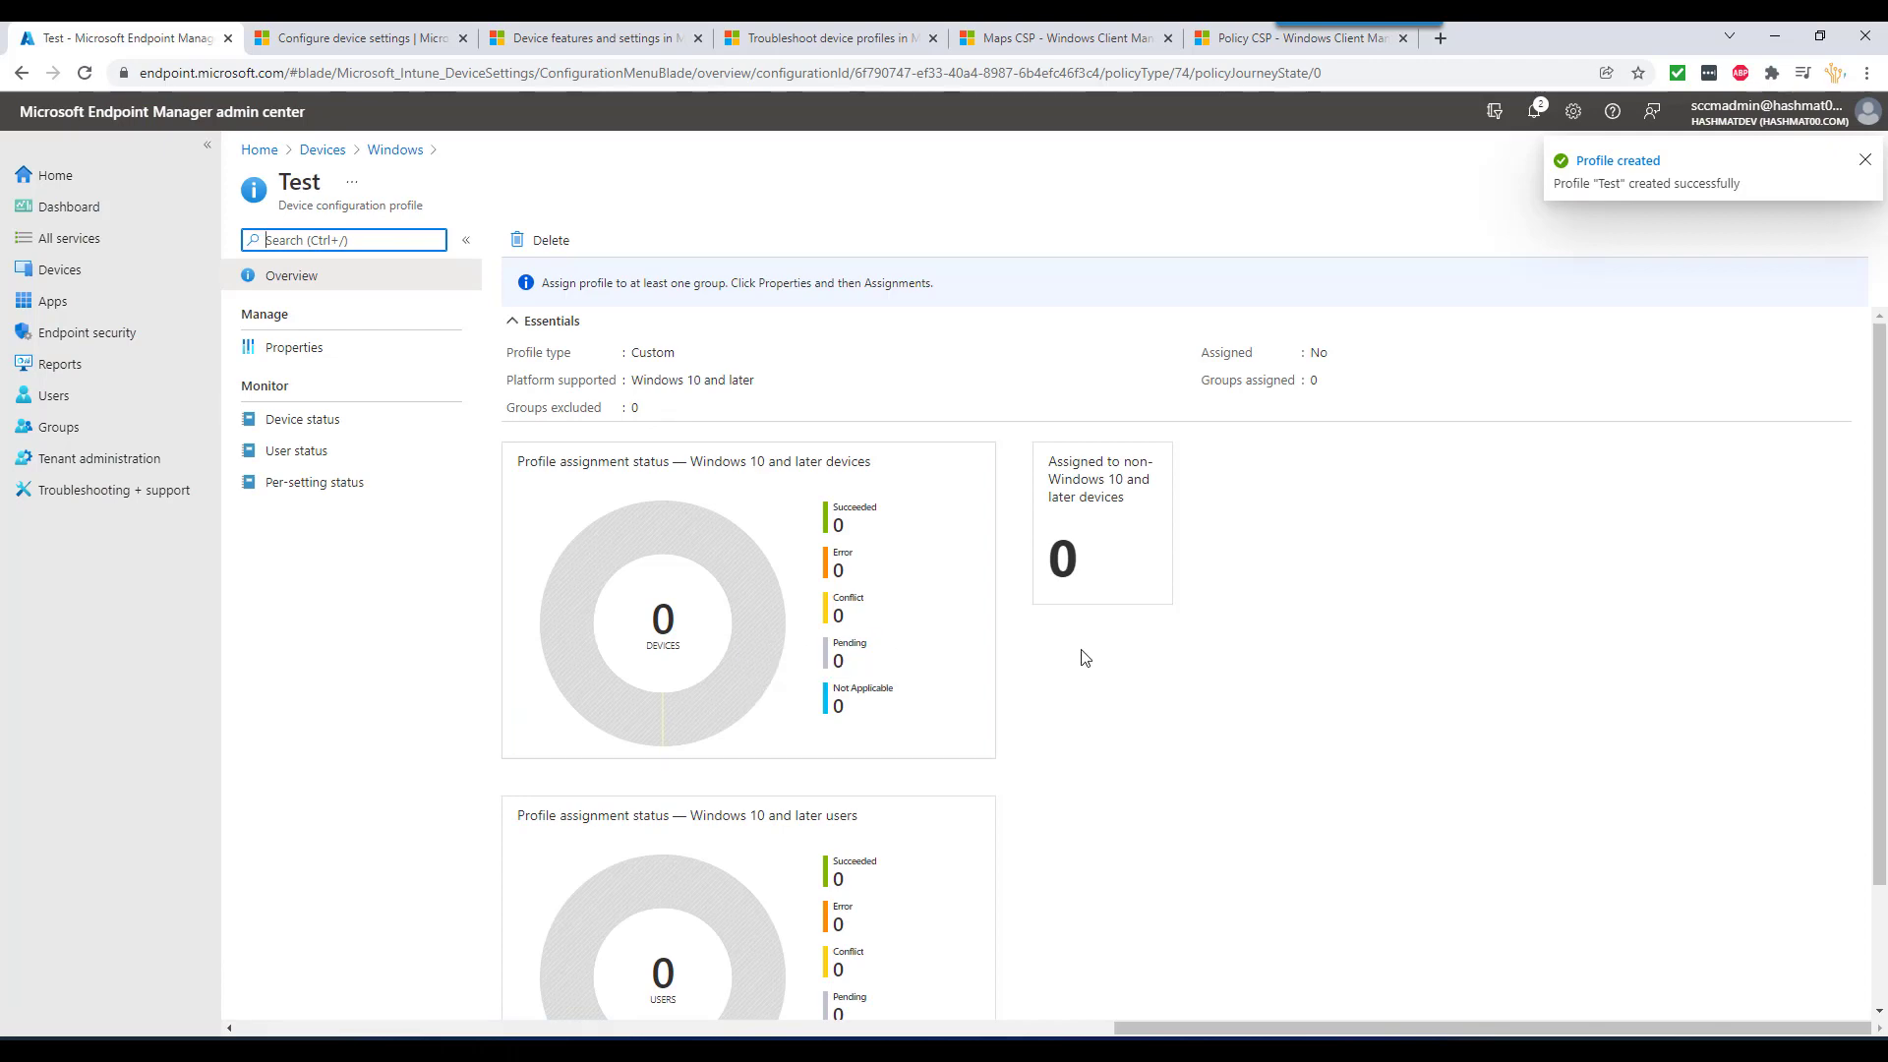
- On the win11-02 VM, close the diagnostic report and folder, then trigger a device sync
mouse_move(1278, 1047)
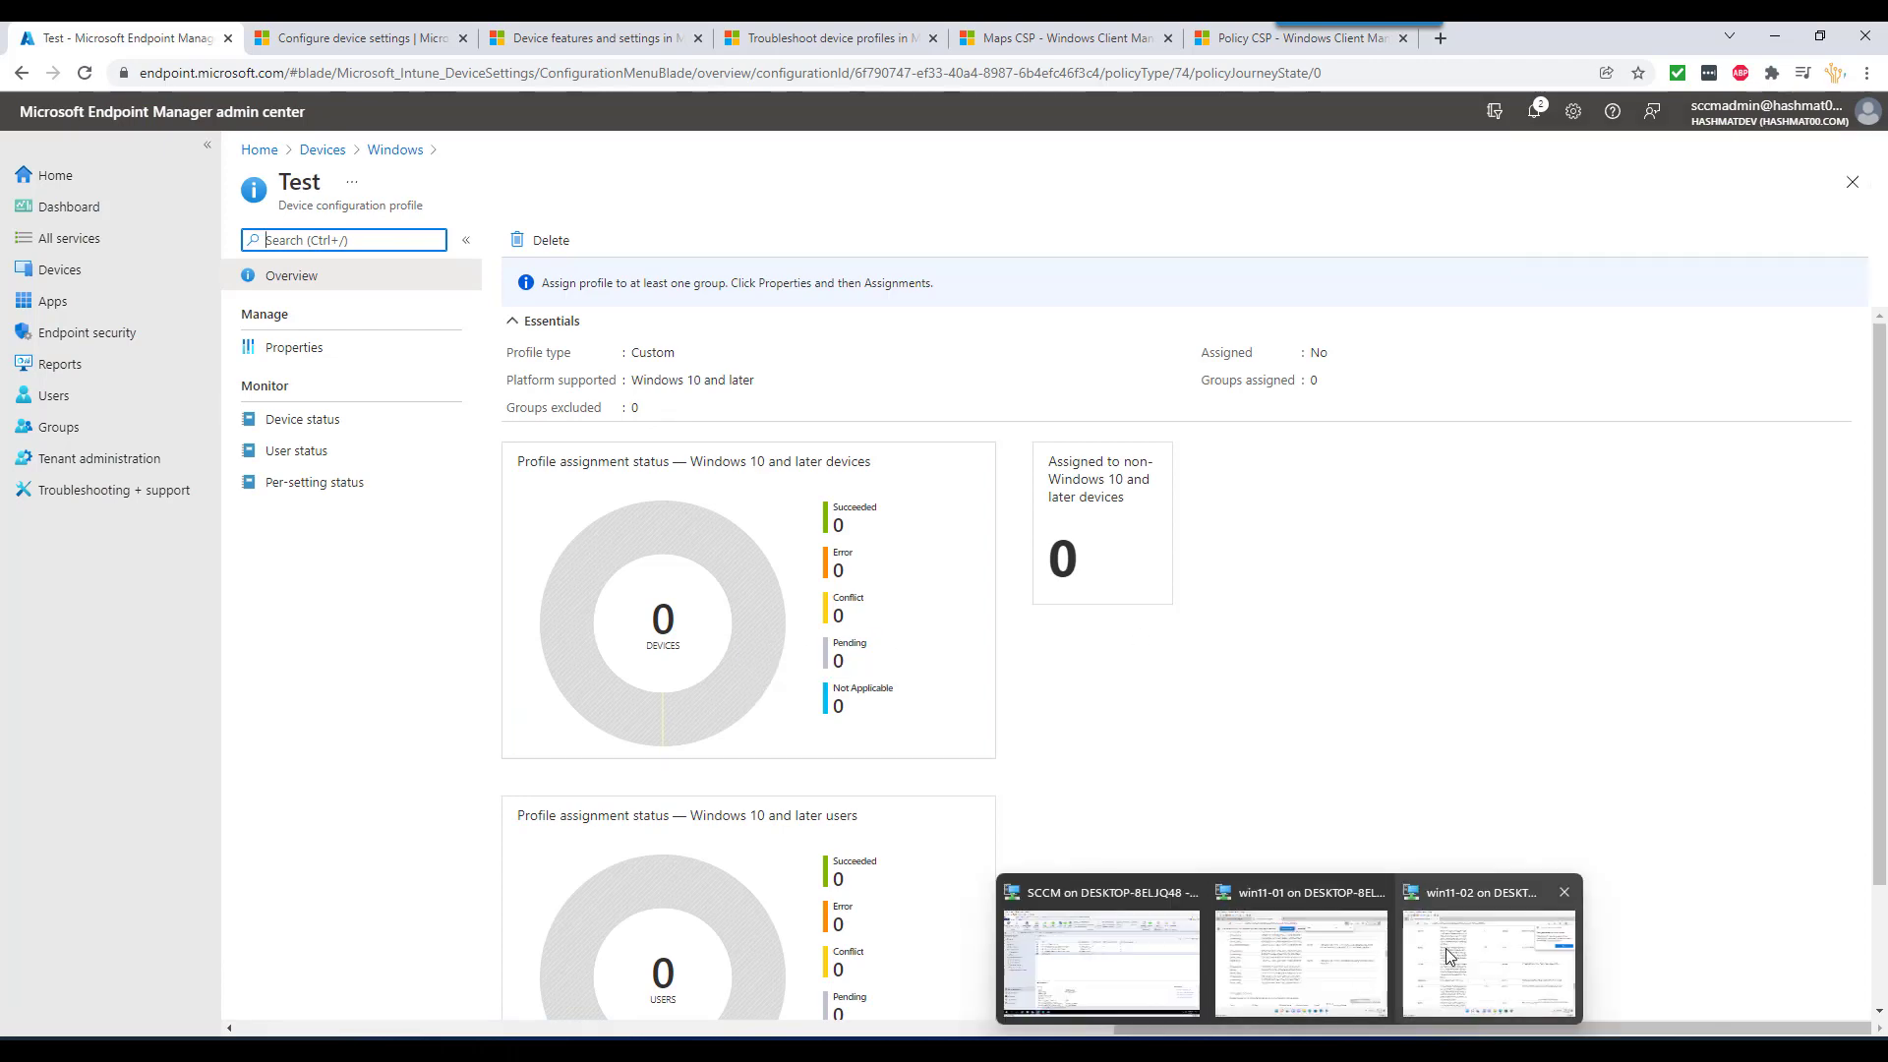
left_click(1447, 952)
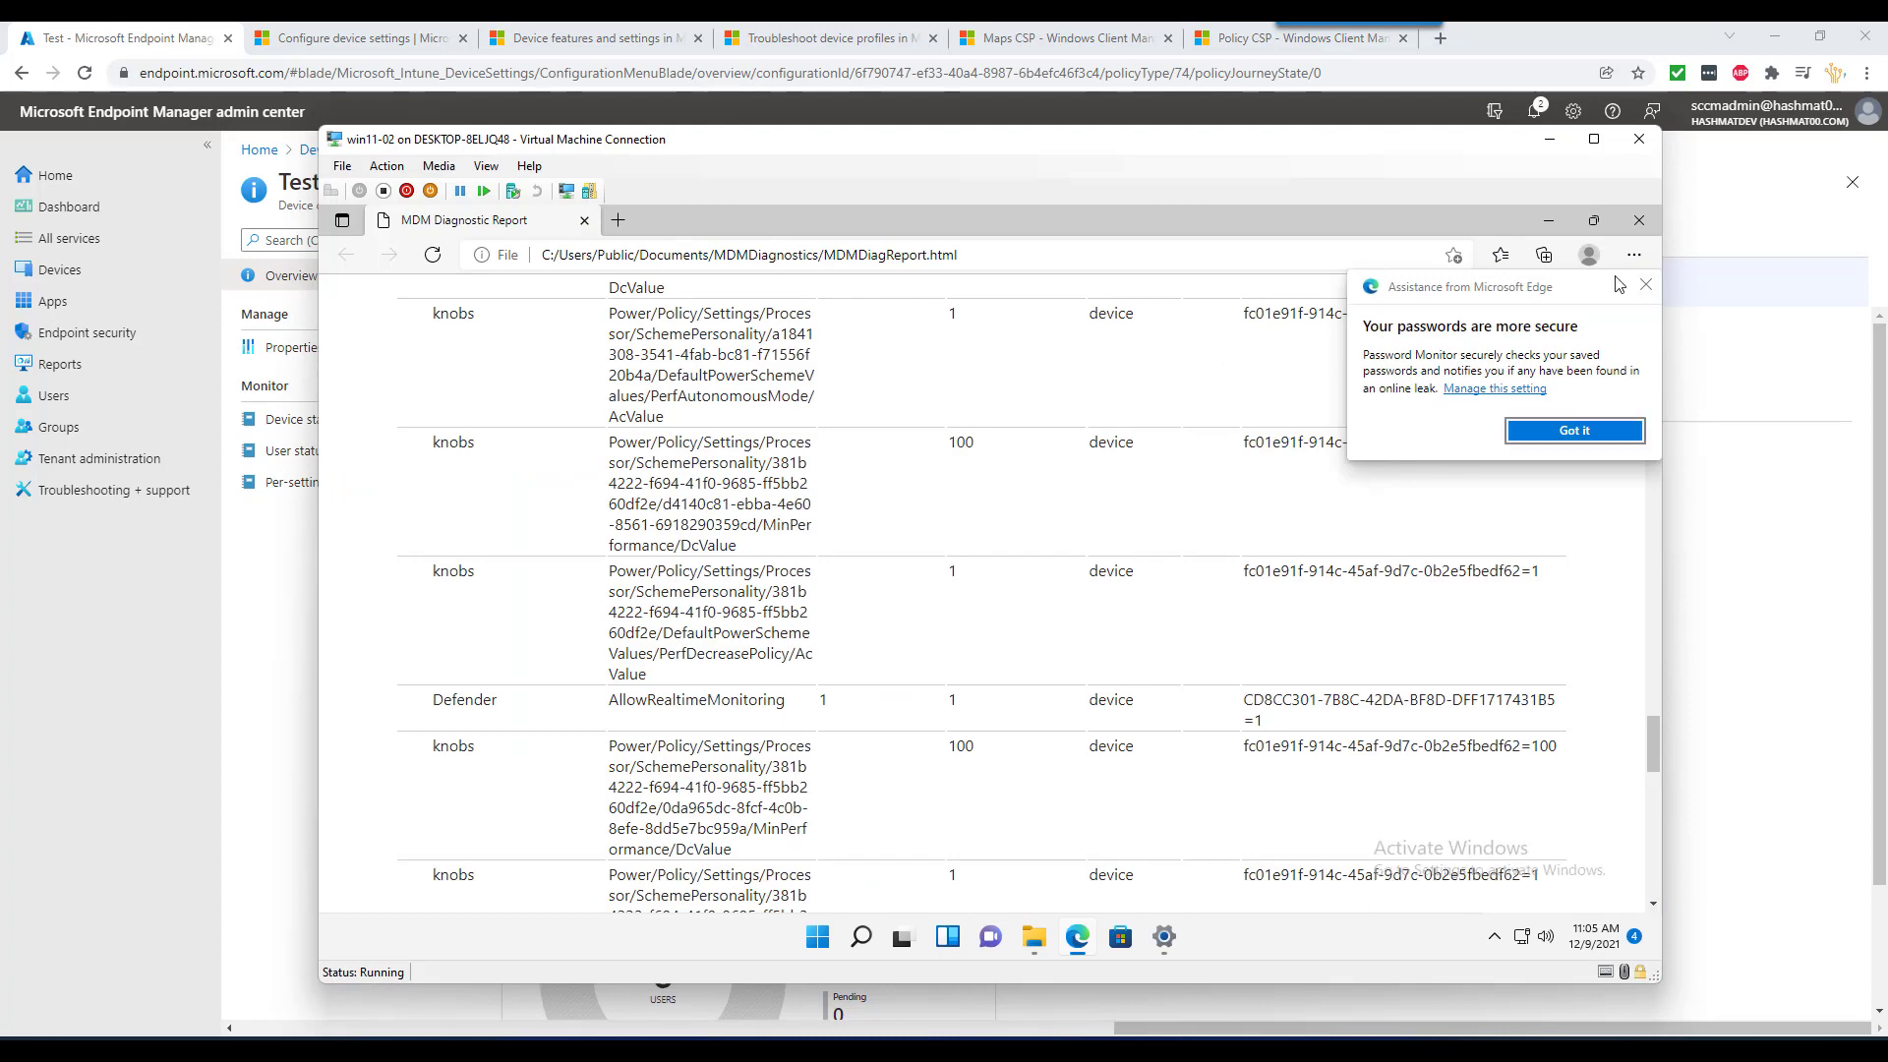
left_click(1644, 231)
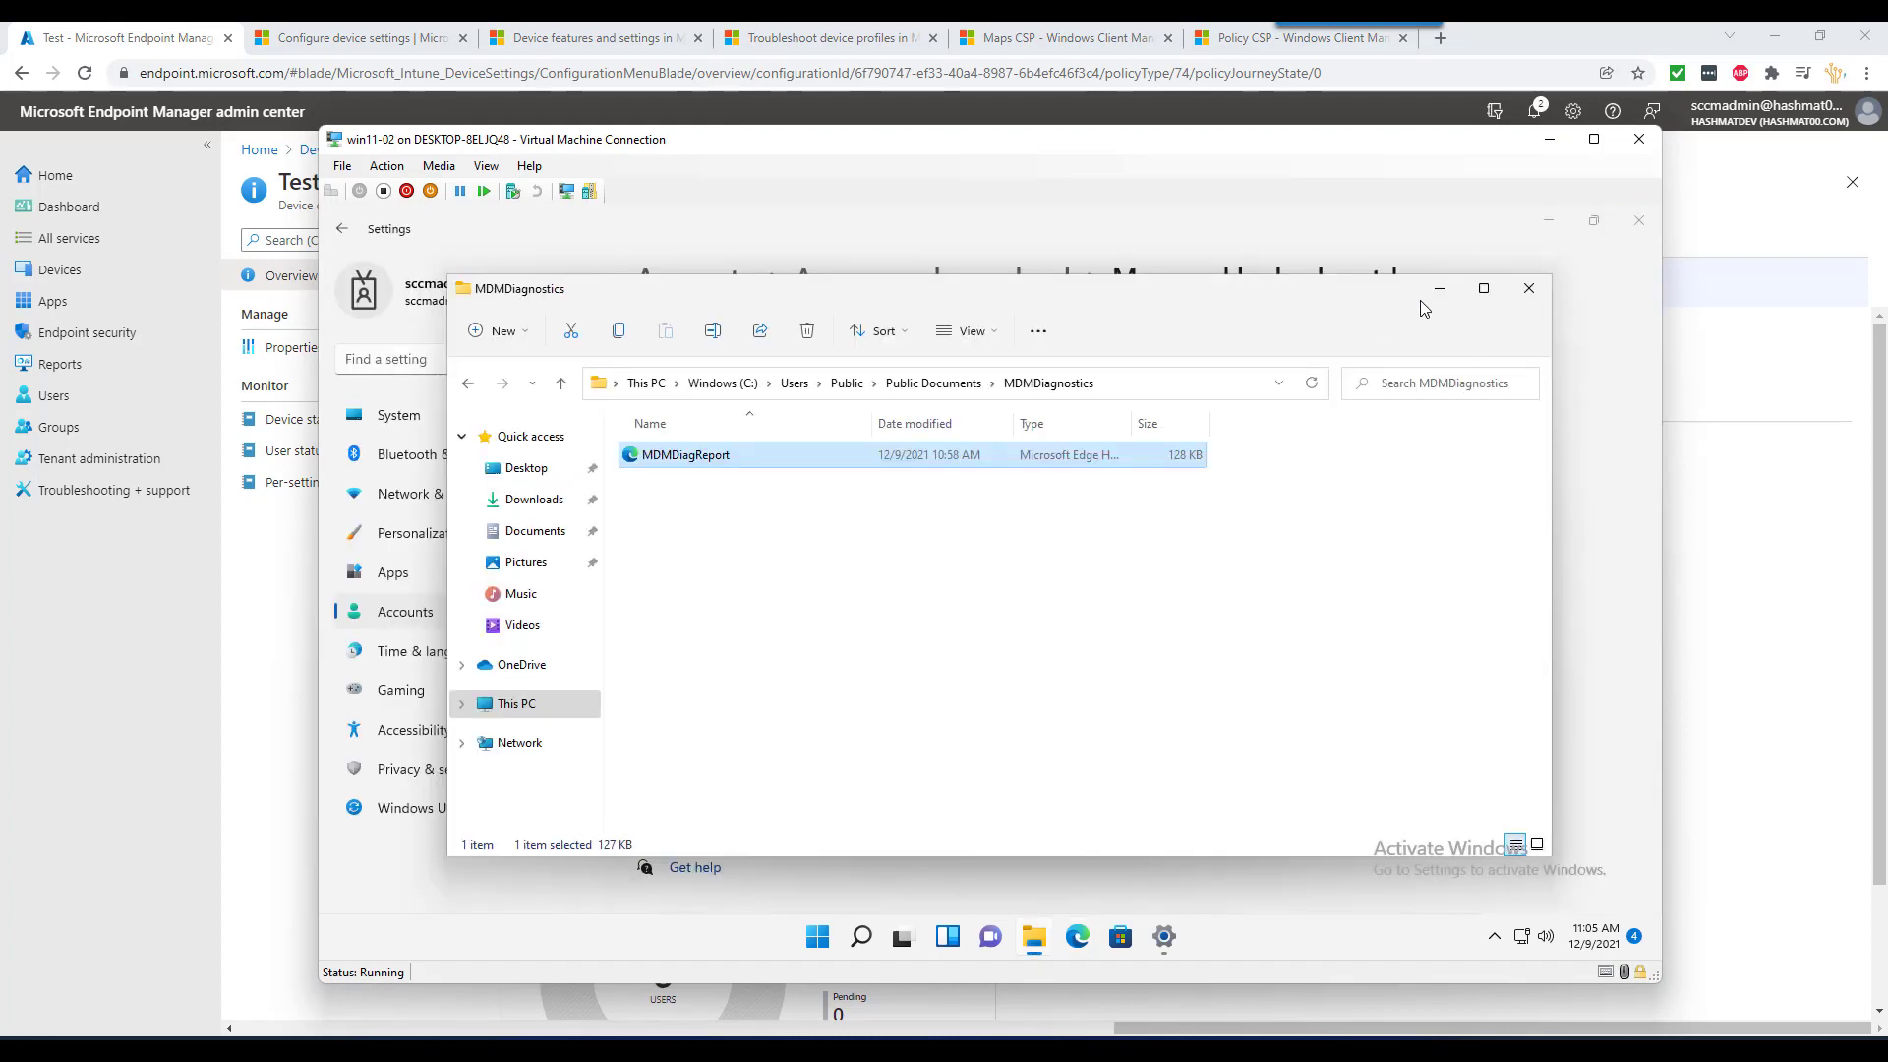
left_click(1433, 292)
left_click(685, 636)
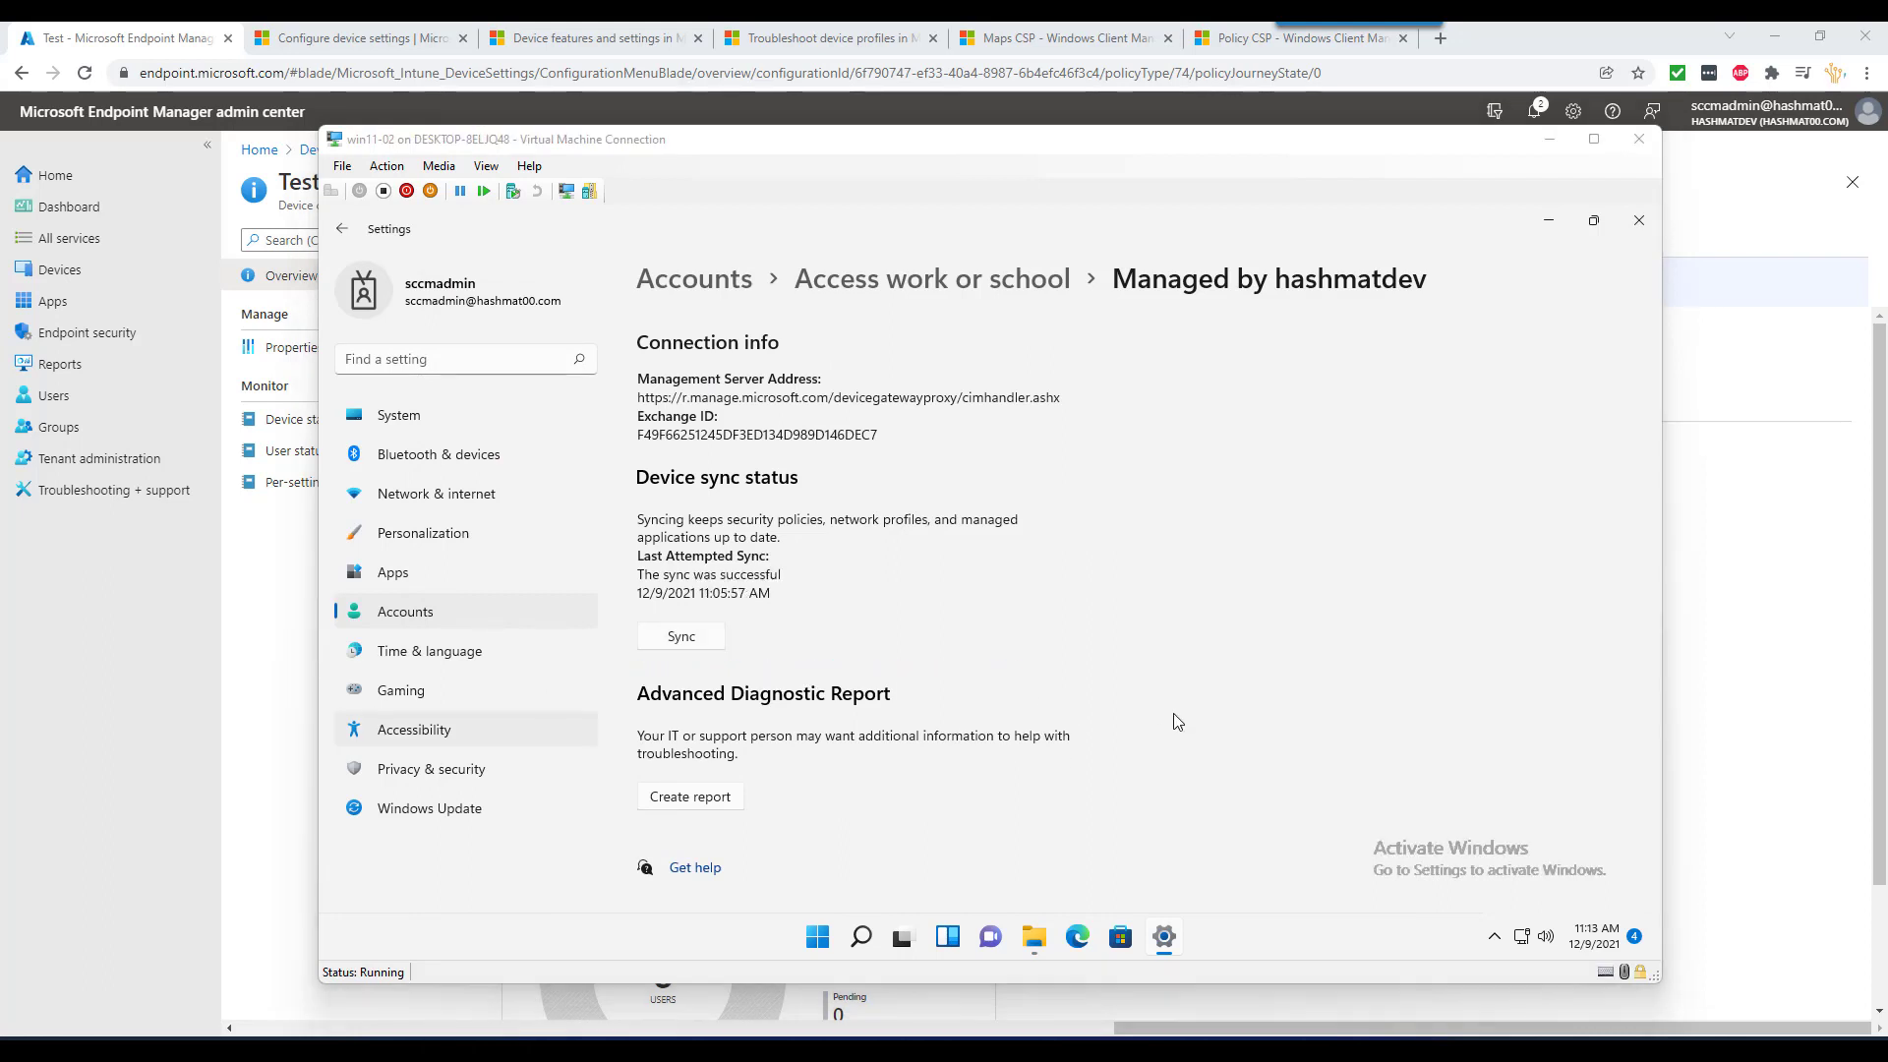
left_click(707, 644)
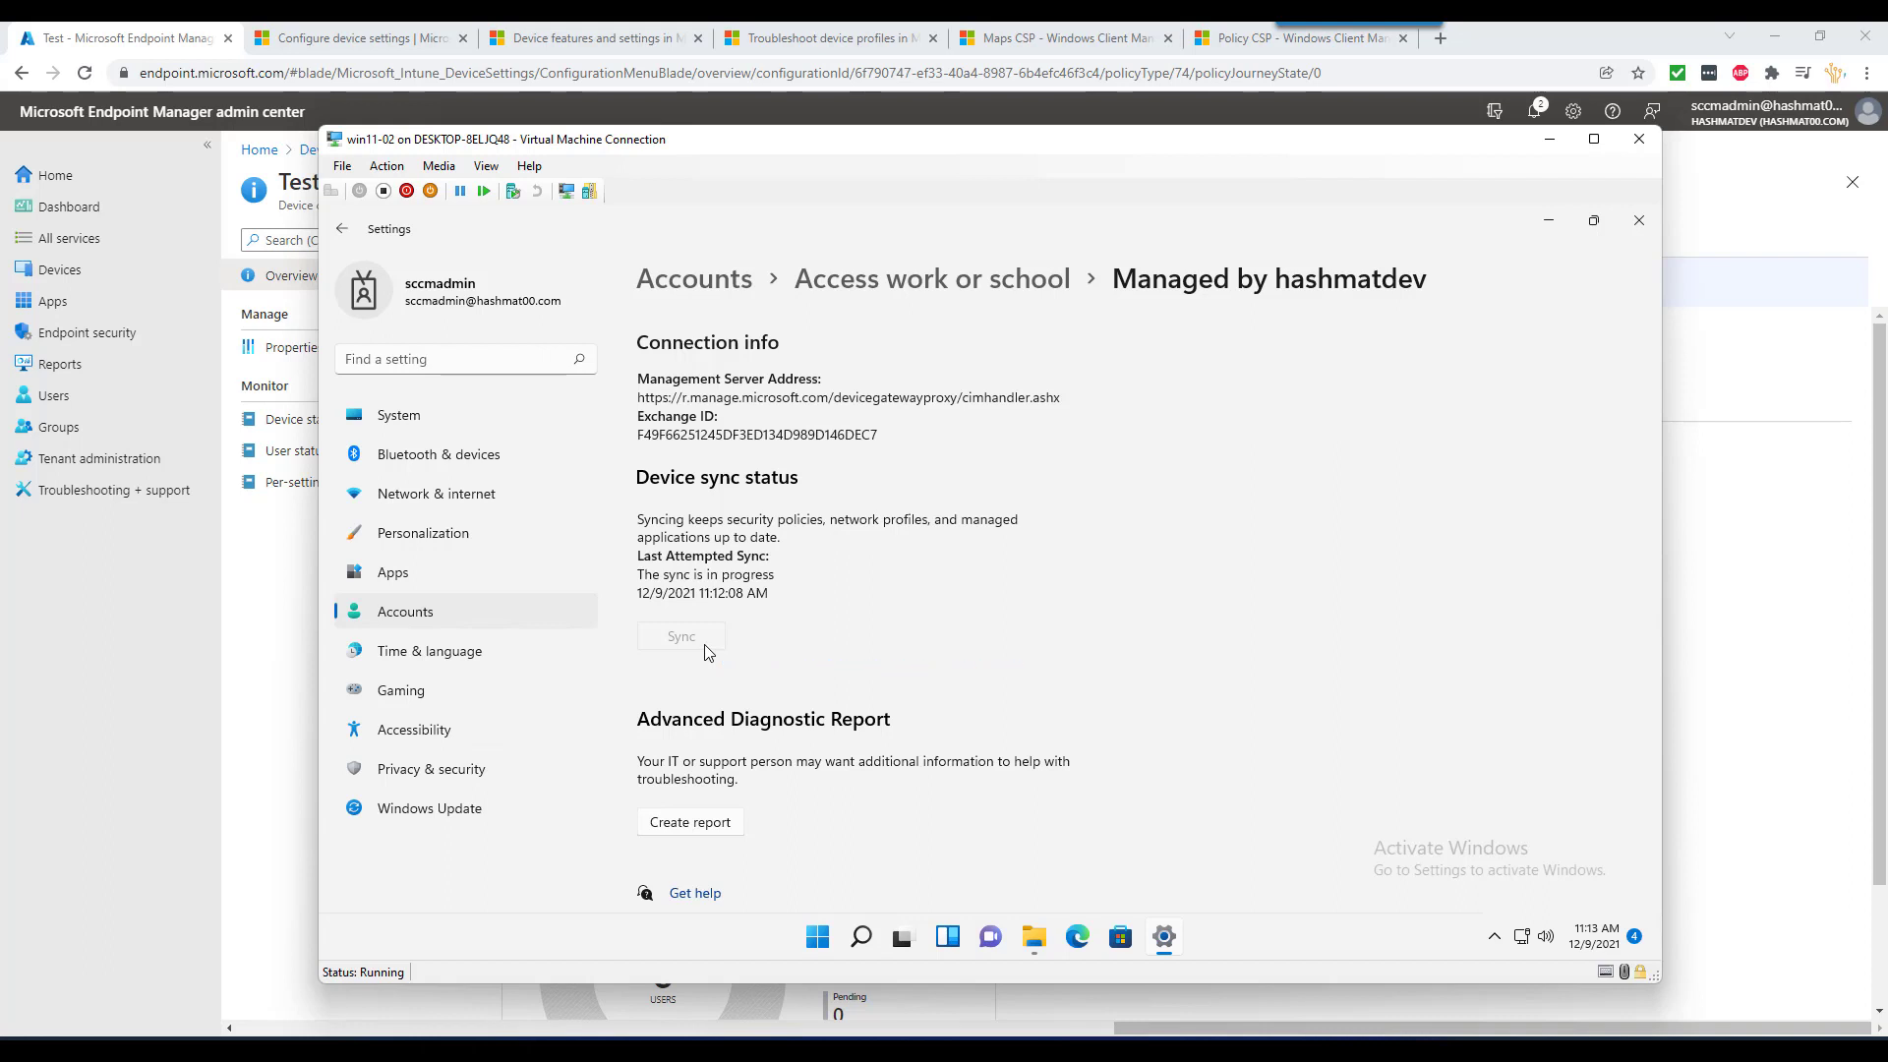
left_click(278, 572)
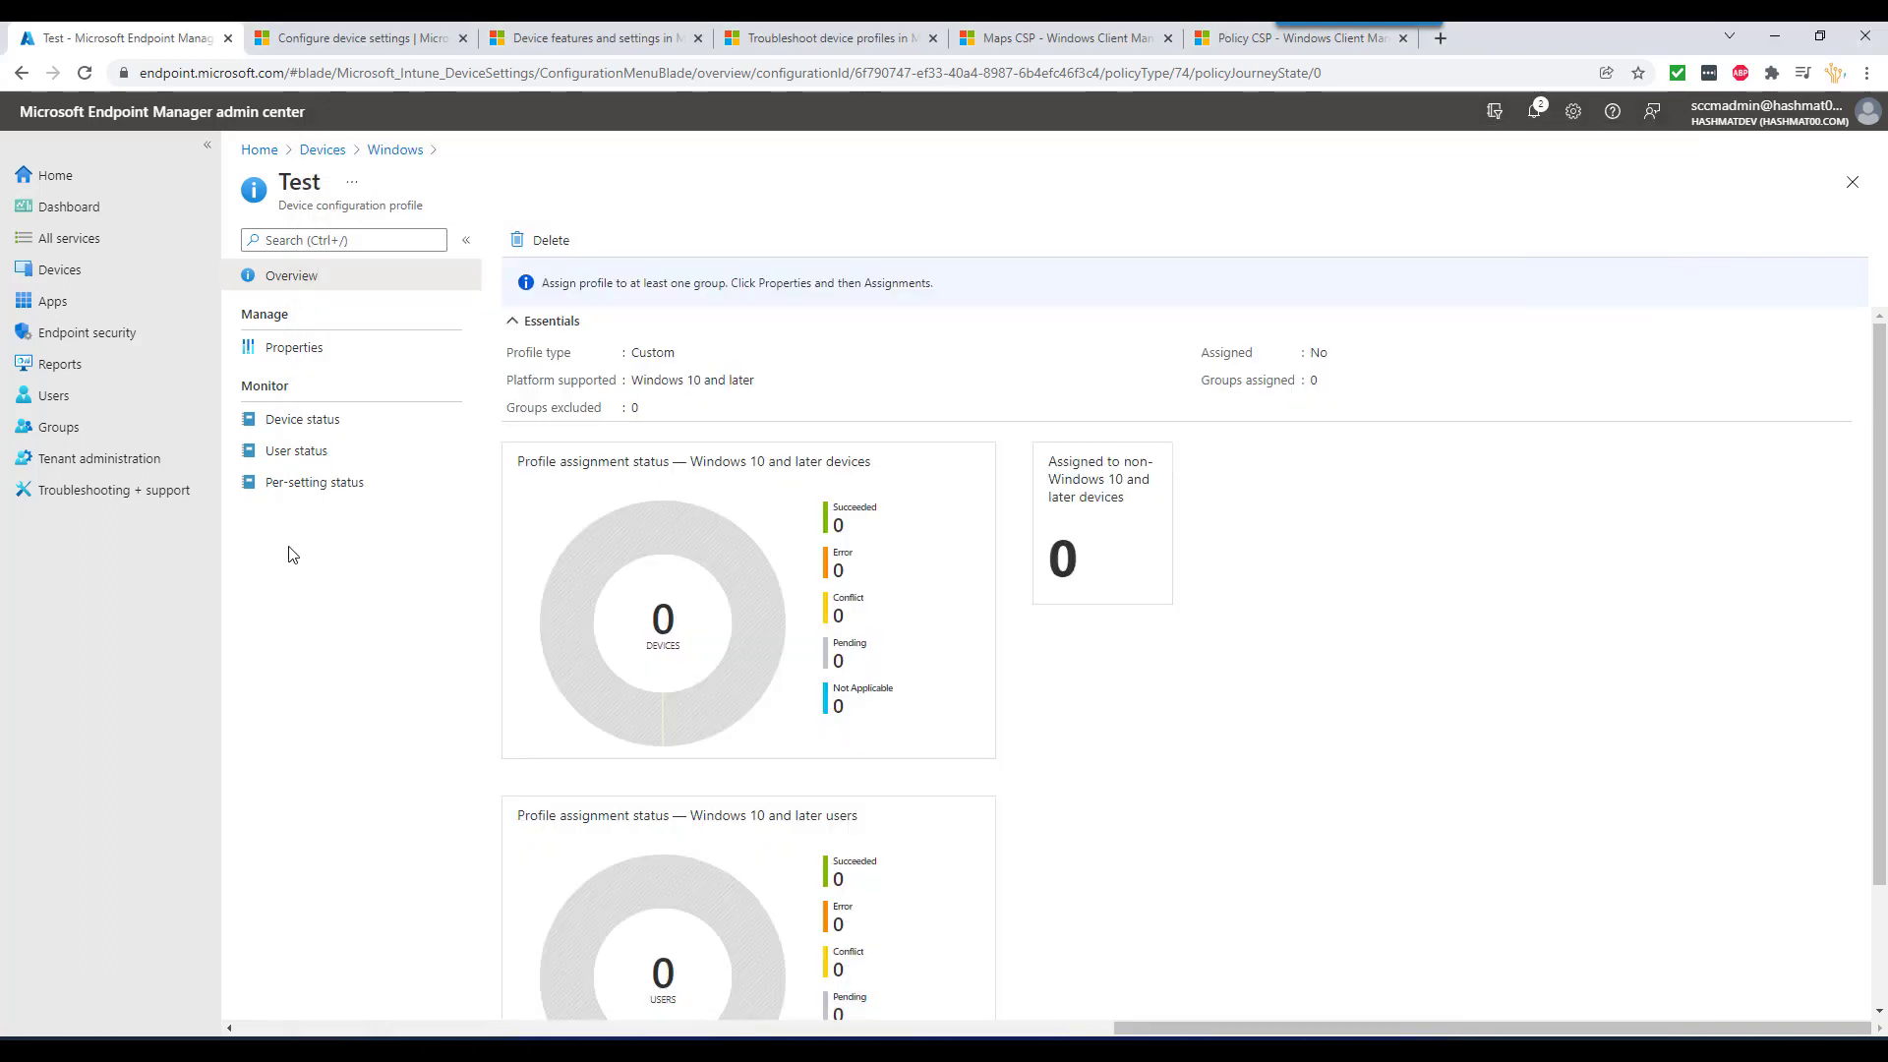
- Refresh Test and drill into WIN11-002's failing Maps setting, error 0x80004005
left_click(83, 74)
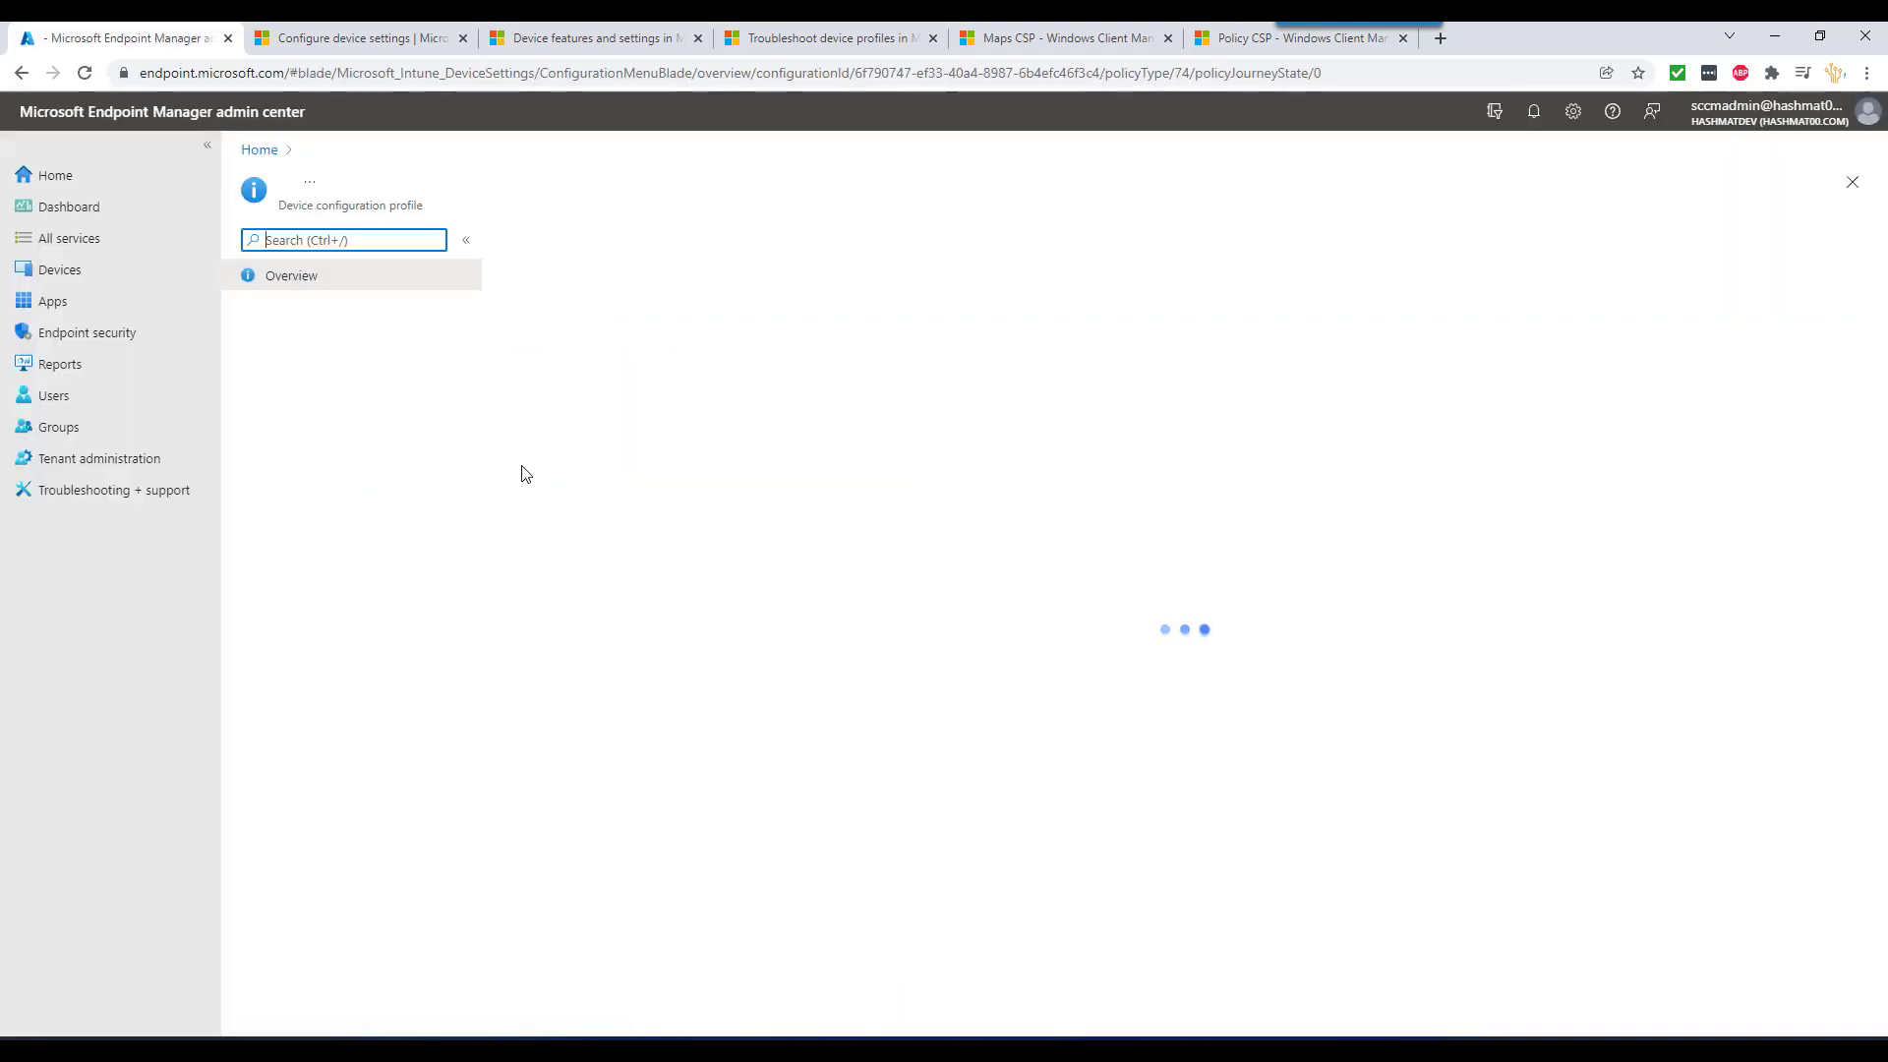
left_click(316, 419)
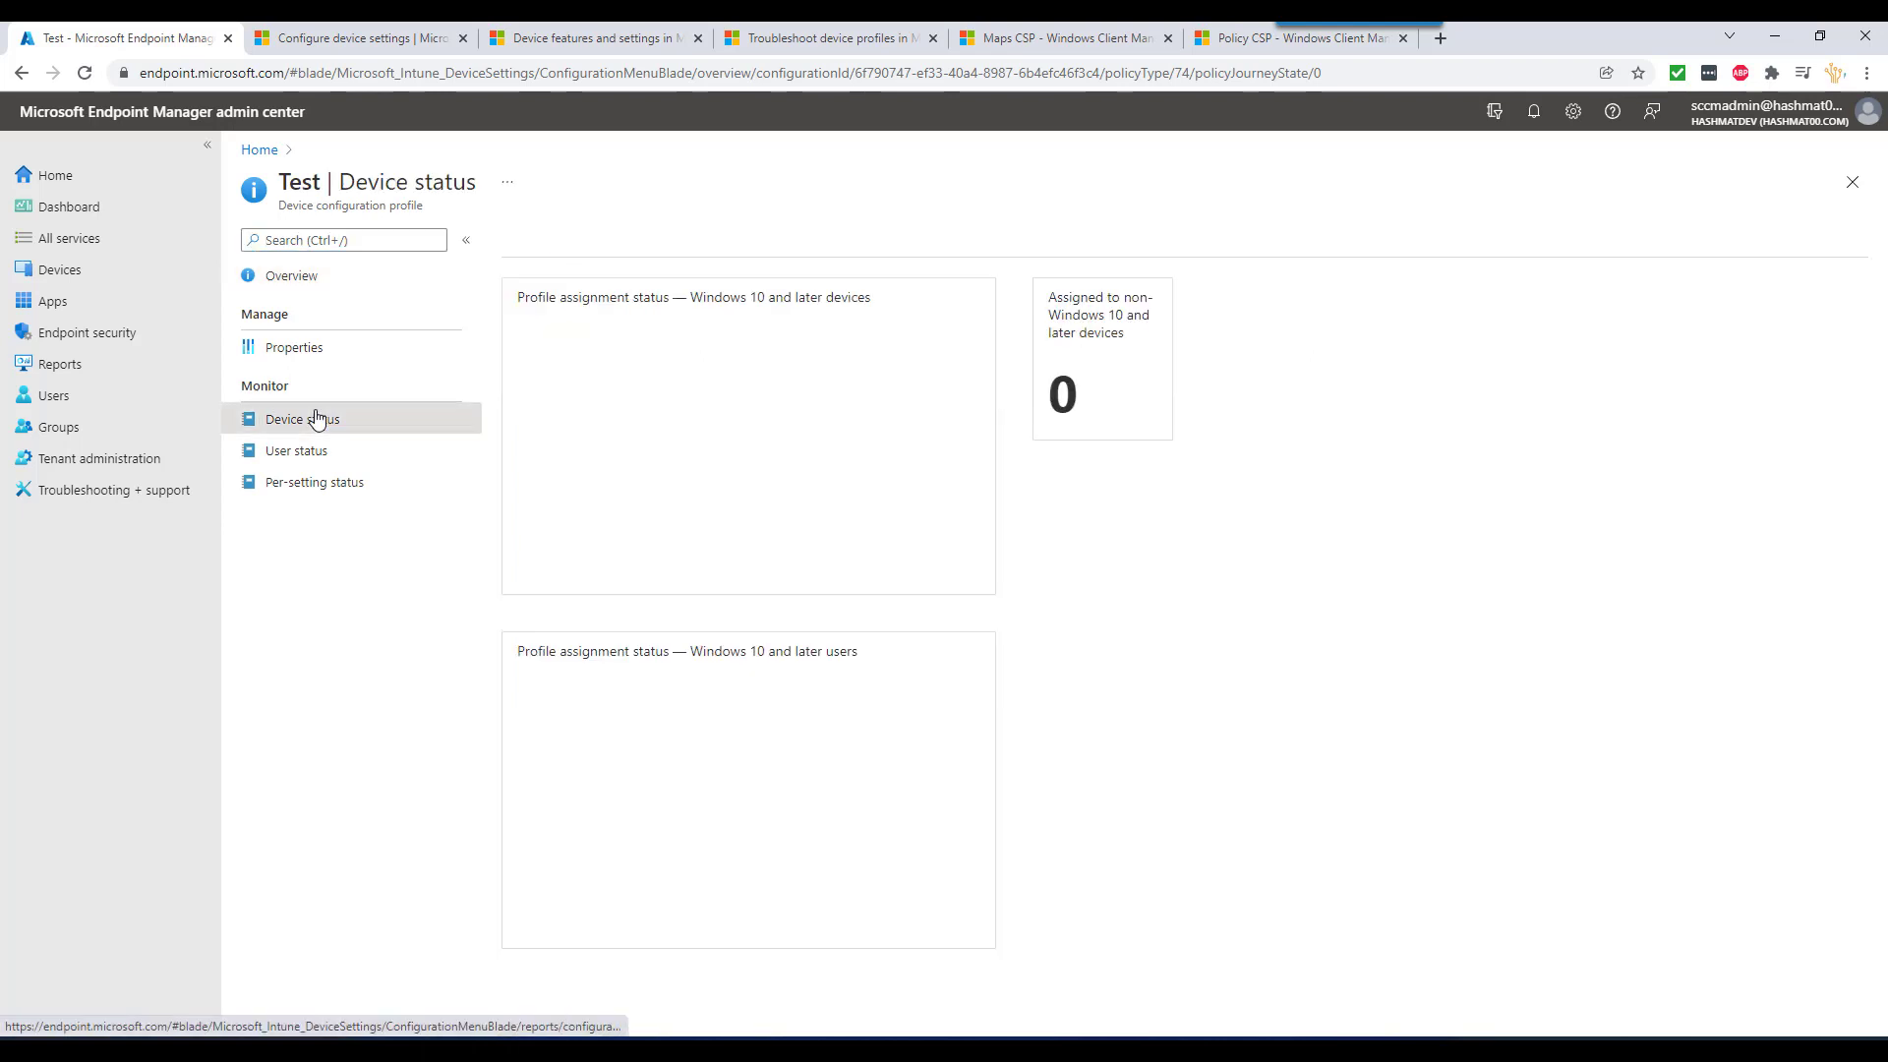
left_click(924, 404)
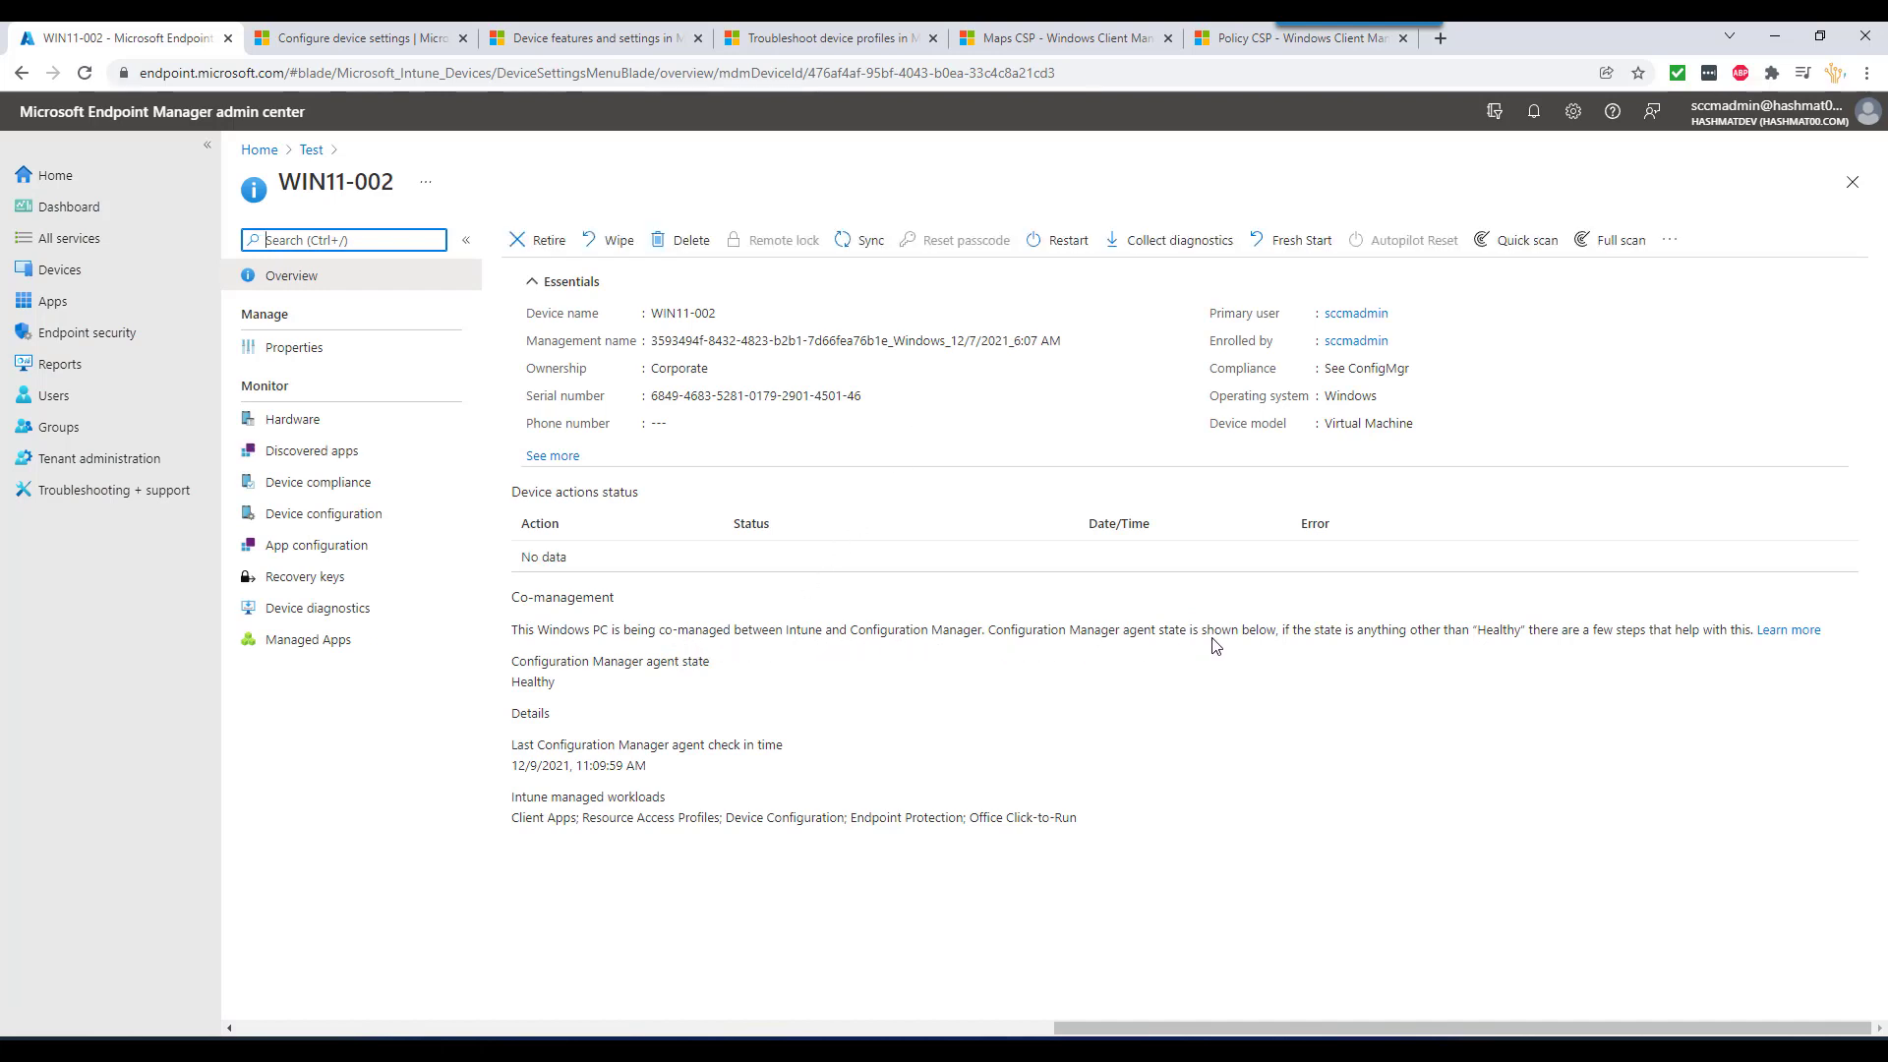
left_click(341, 523)
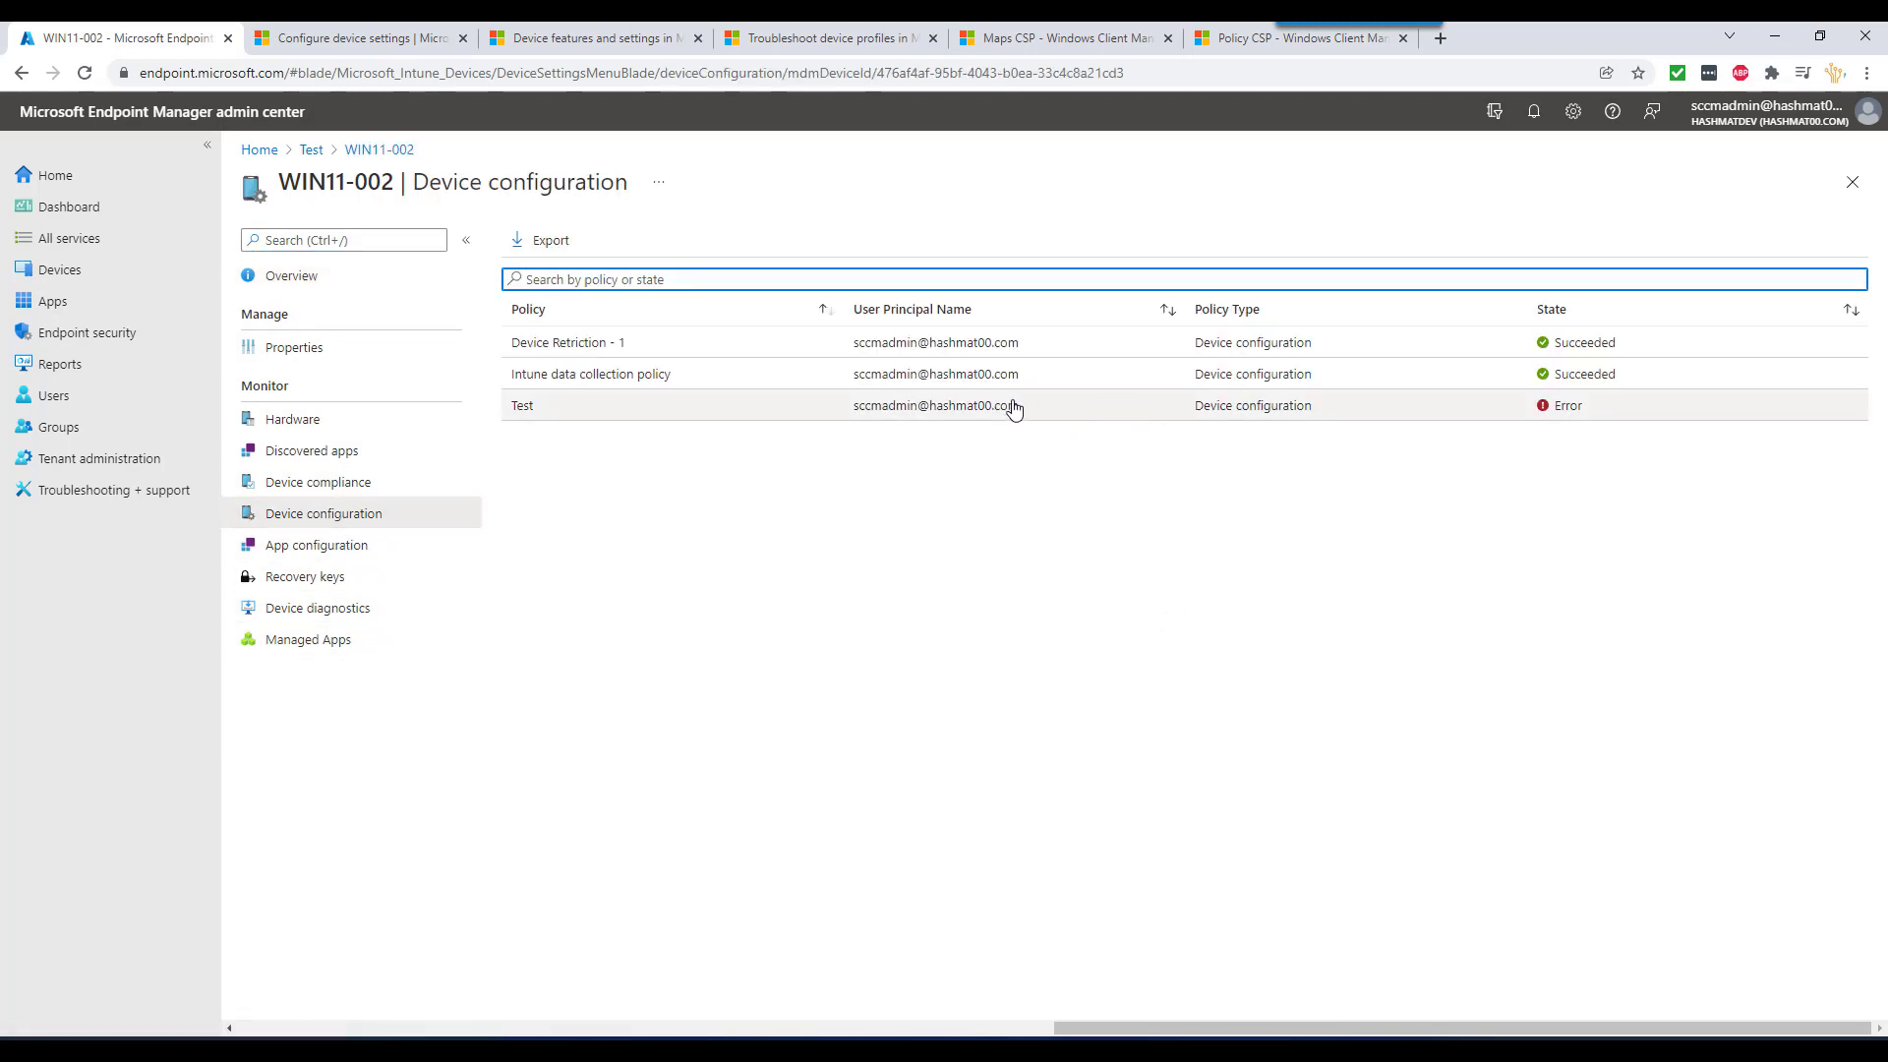
left_click(1565, 412)
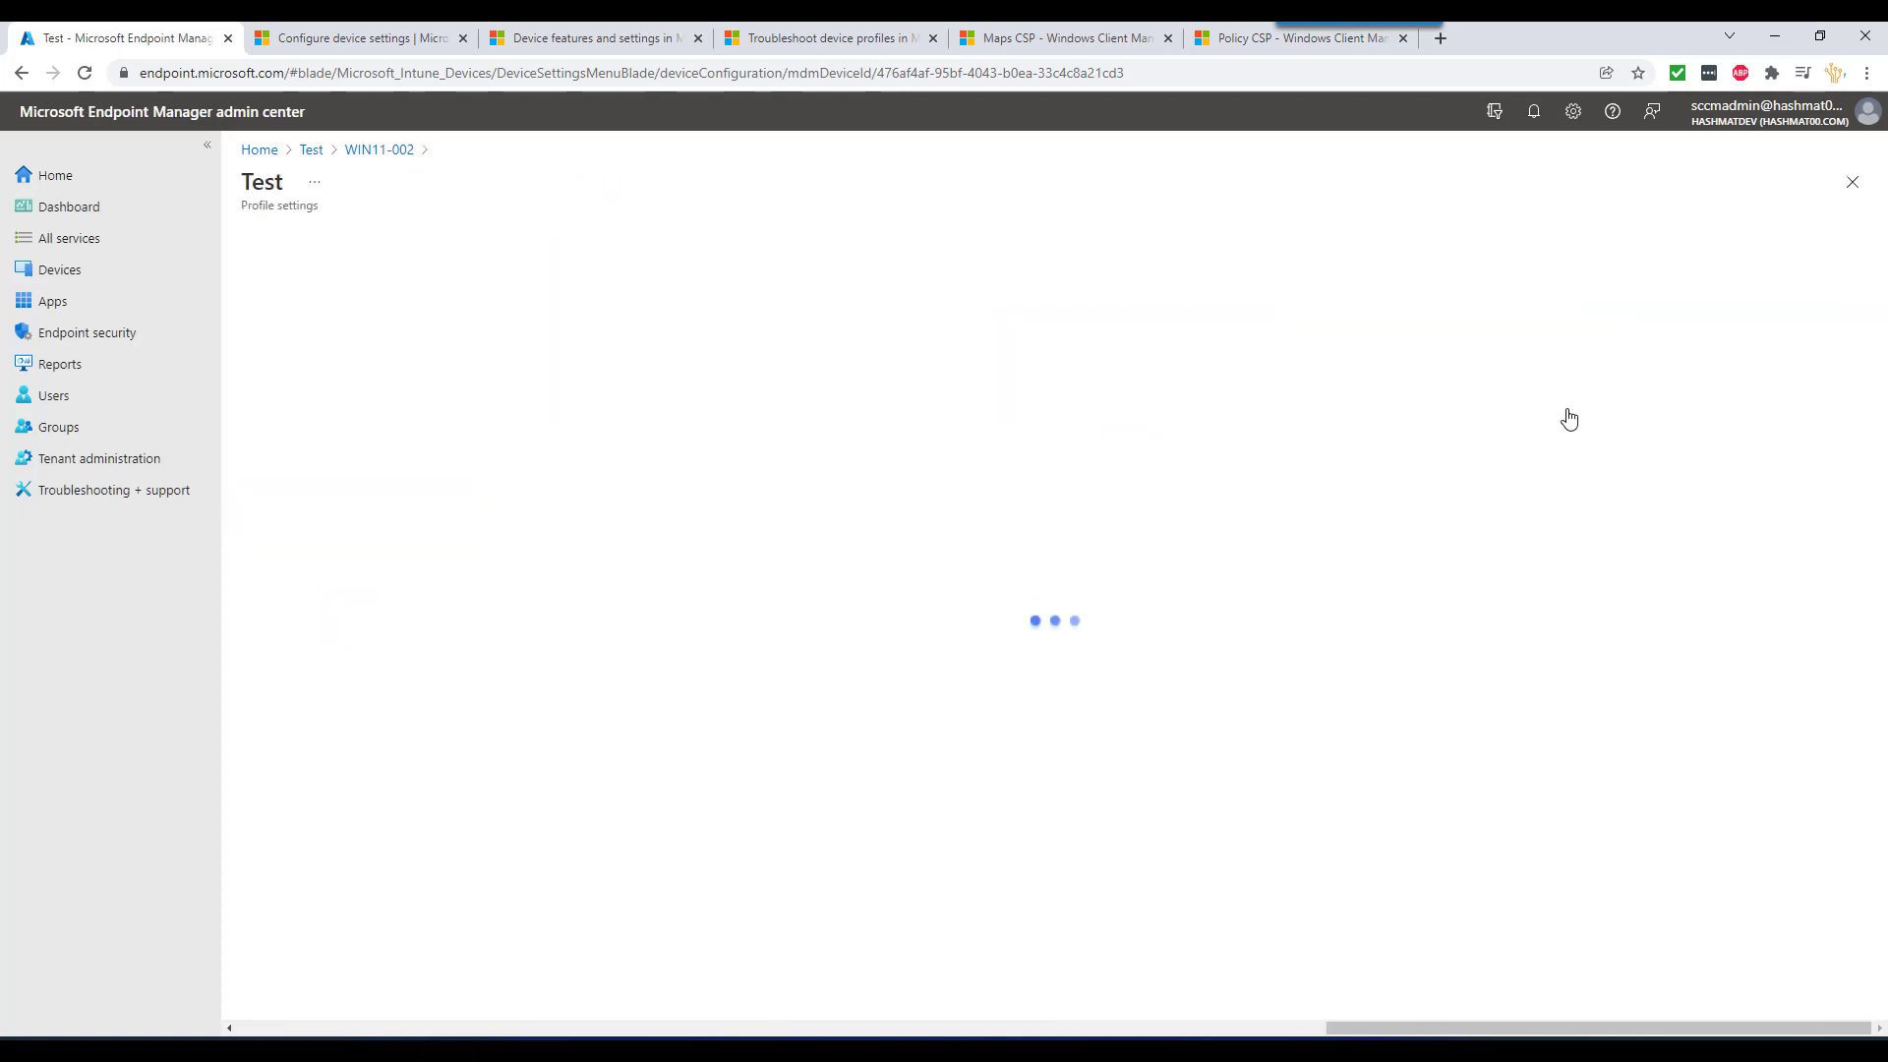
left_click(822, 344)
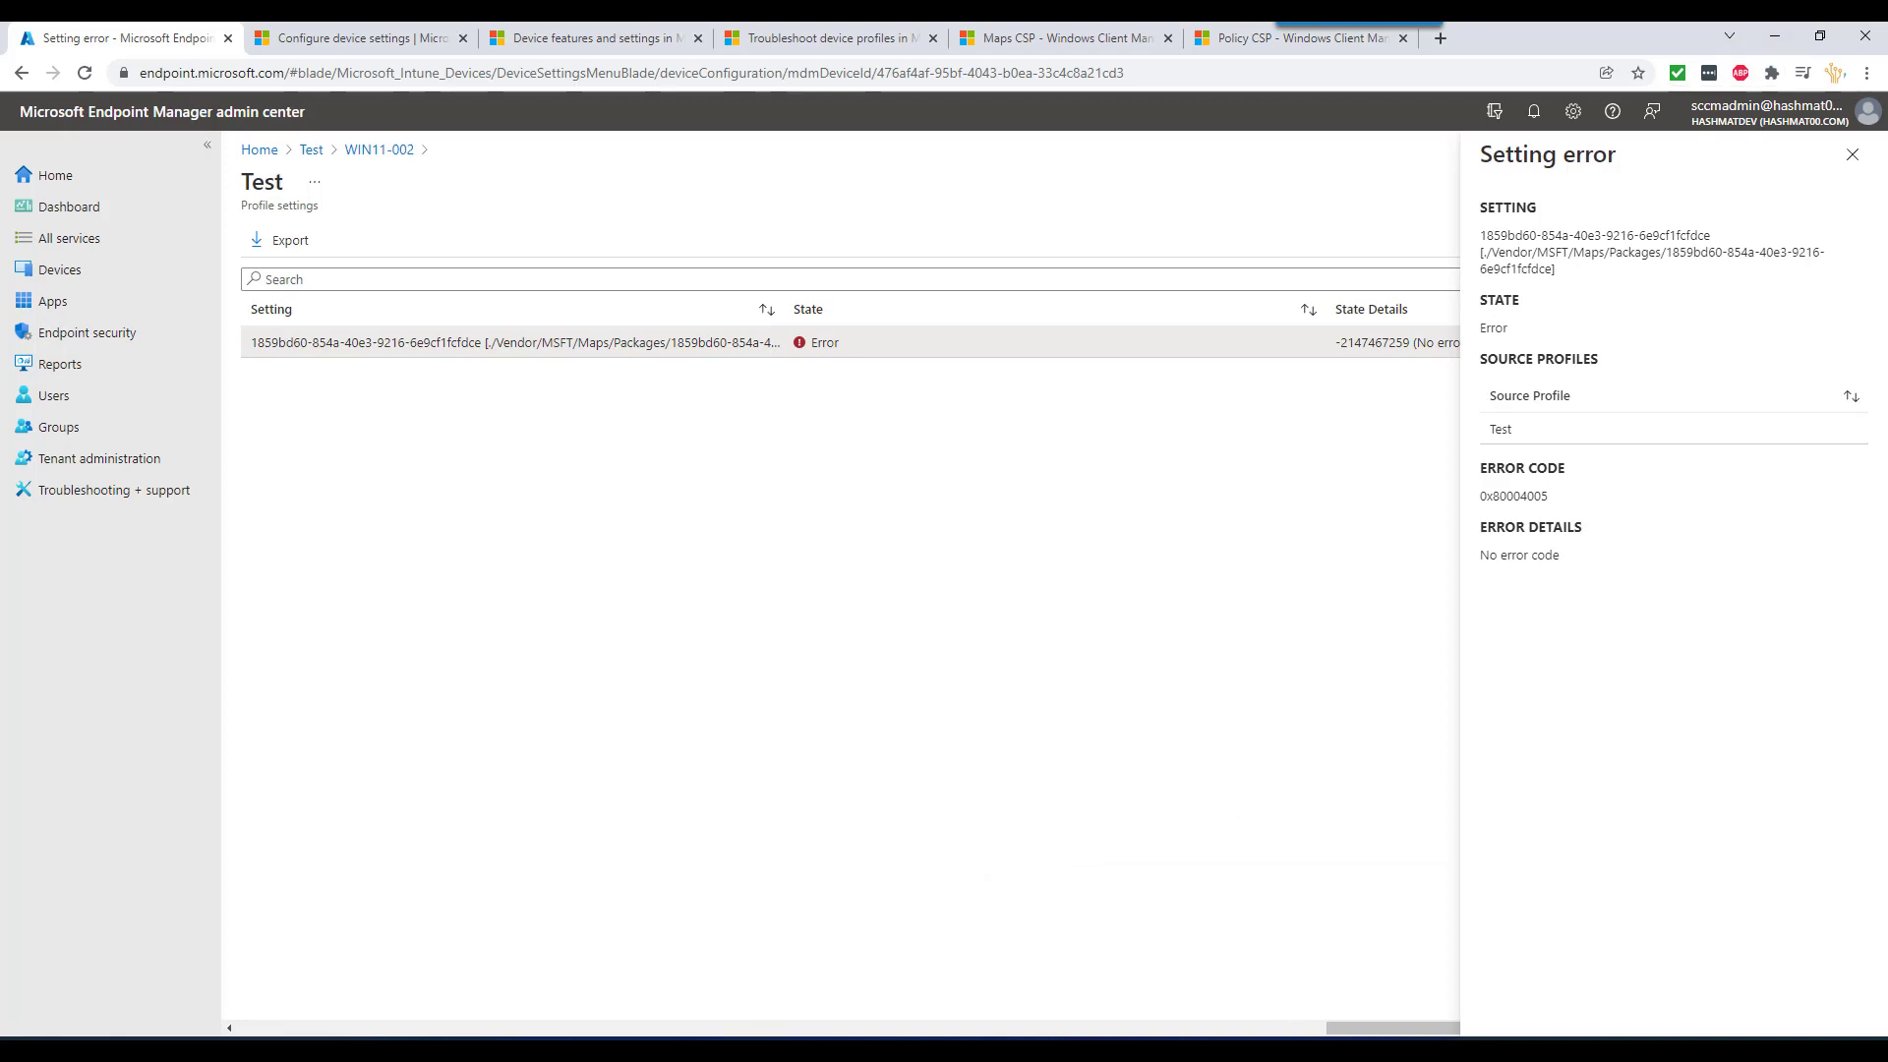
- In the win11-02 virtual machine, search for 'maps' and launch the Maps app
mouse_move(1280, 1015)
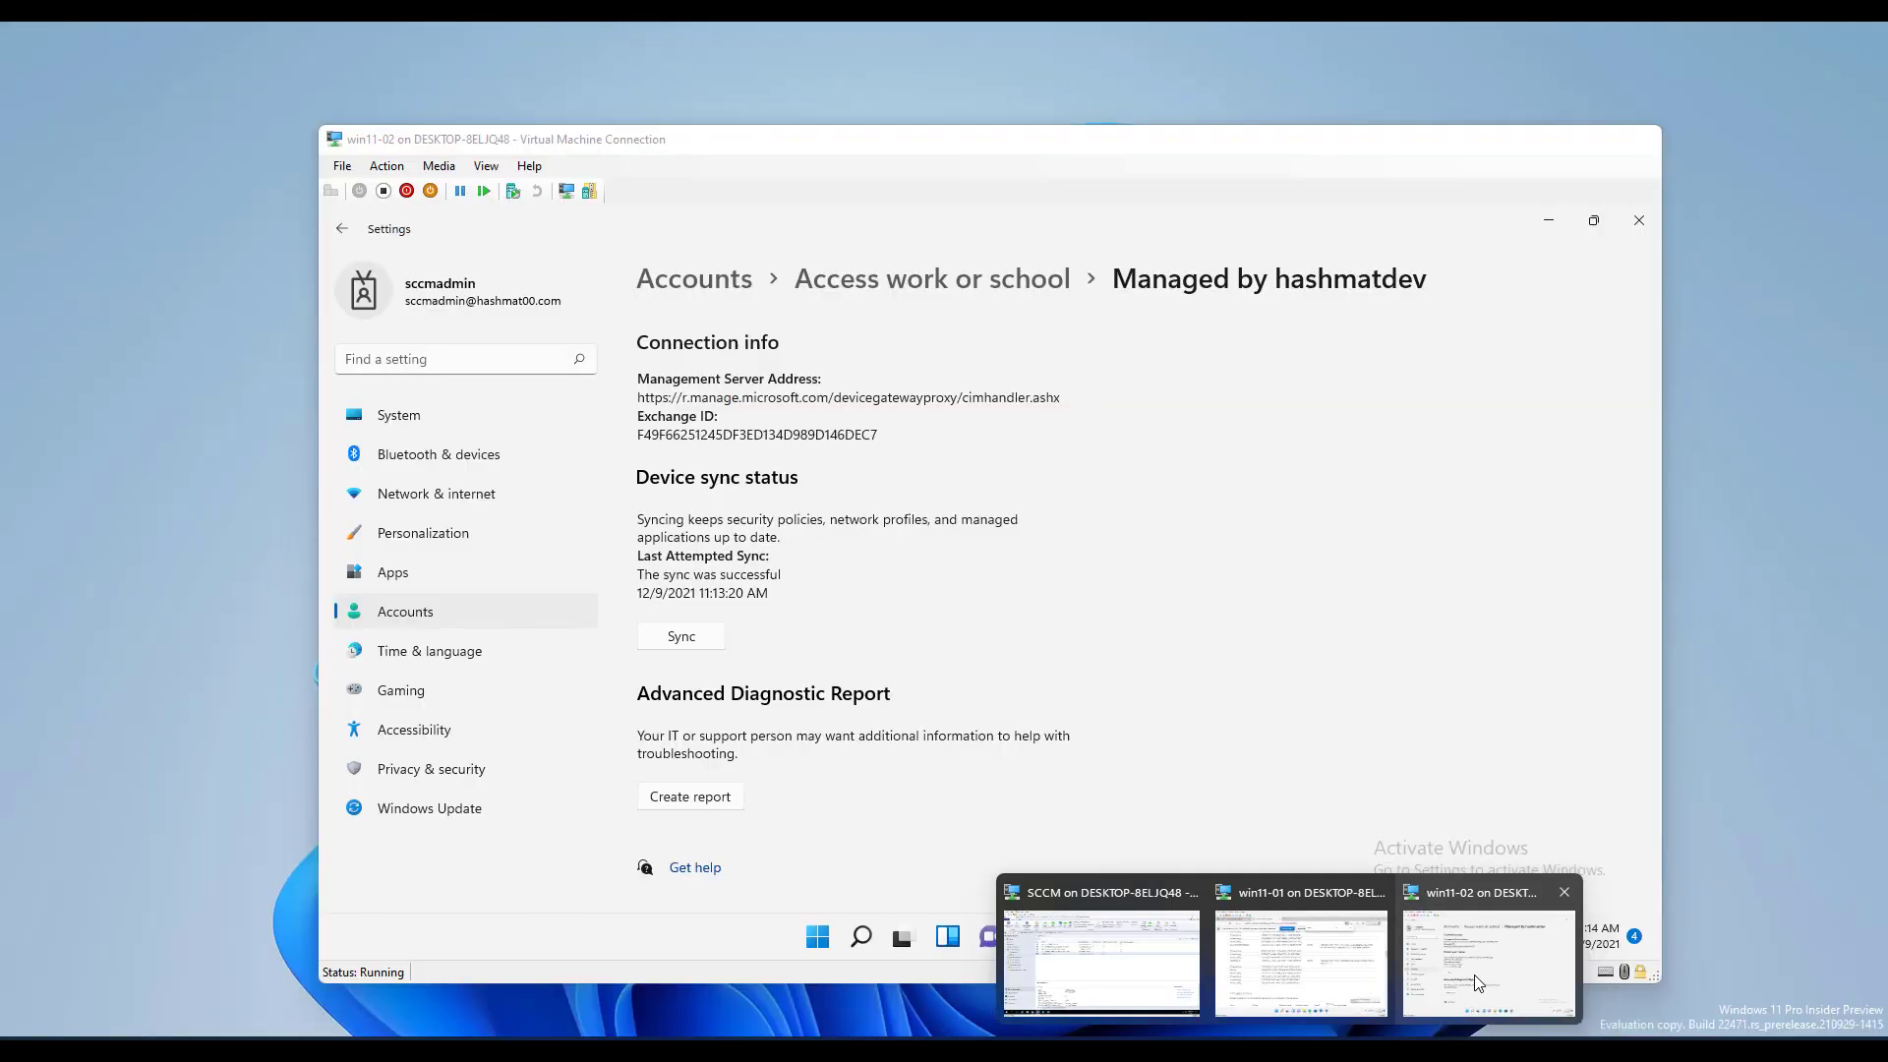
left_click(1472, 978)
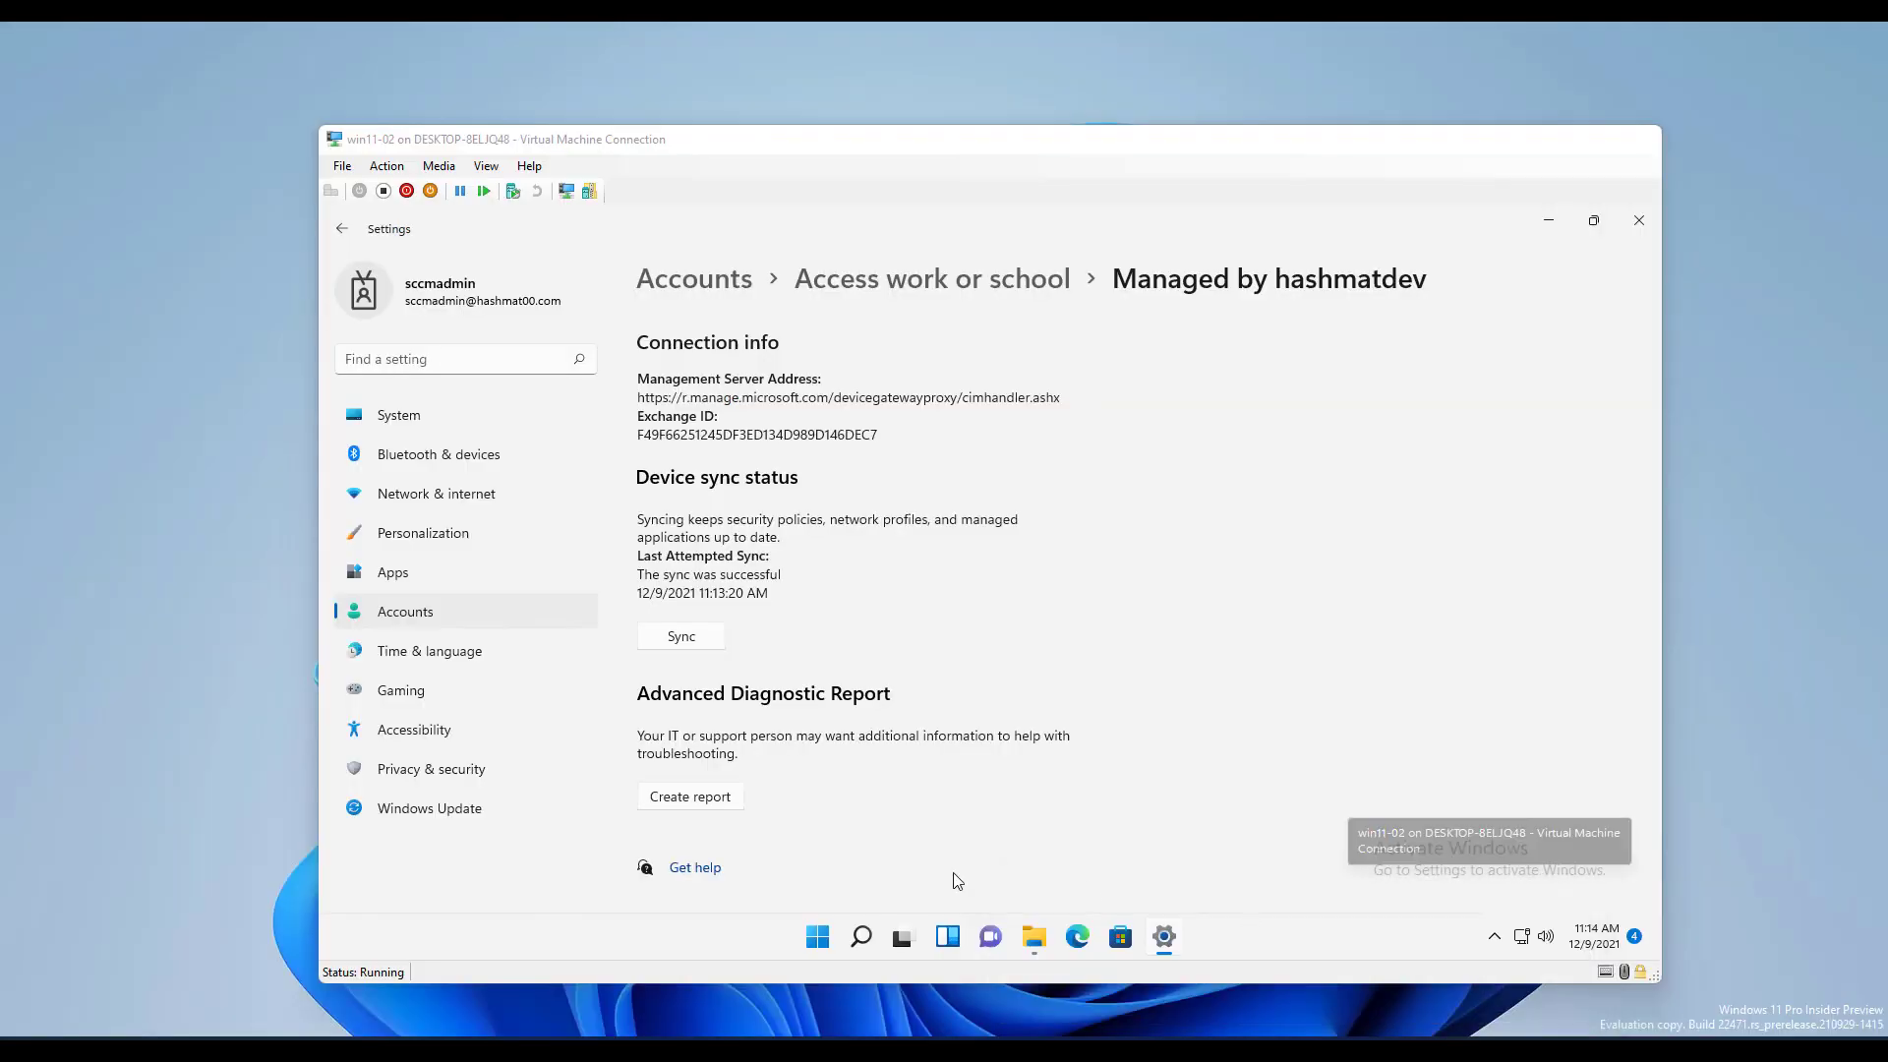
left_click(878, 942)
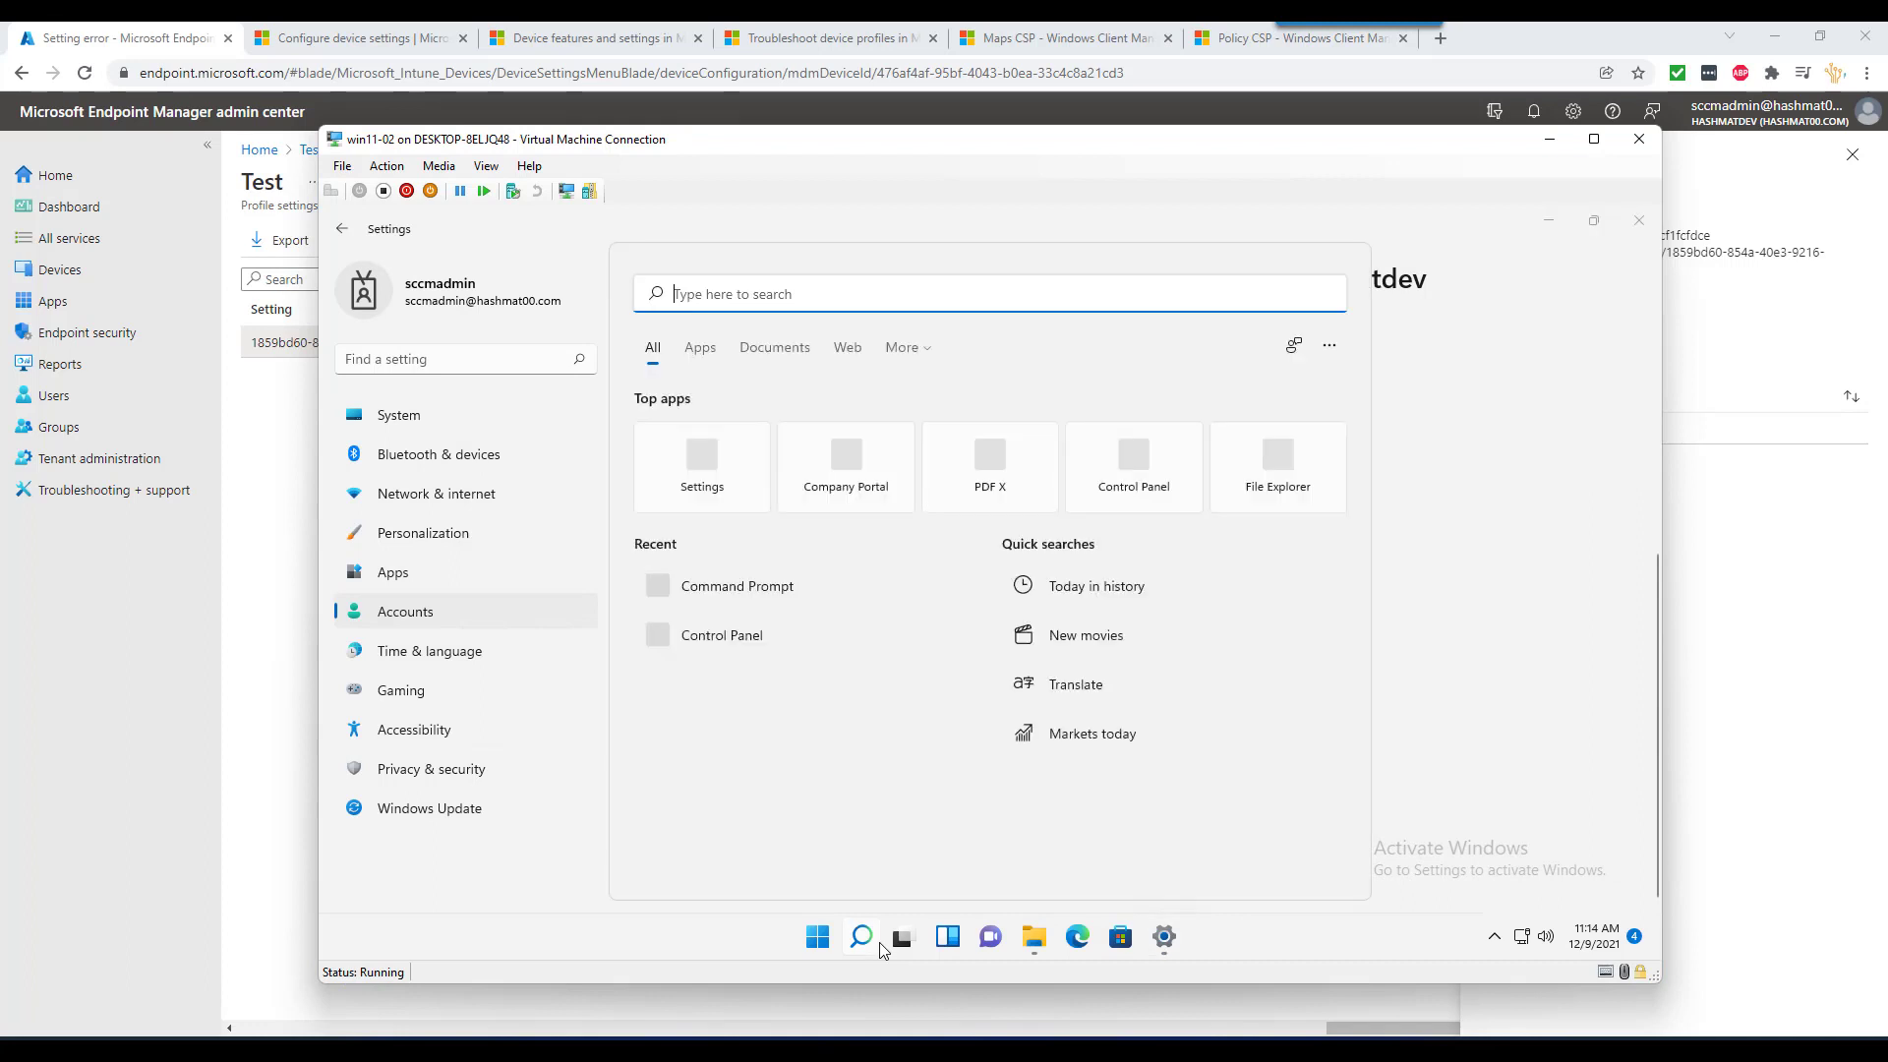
type("maps")
key("Return")
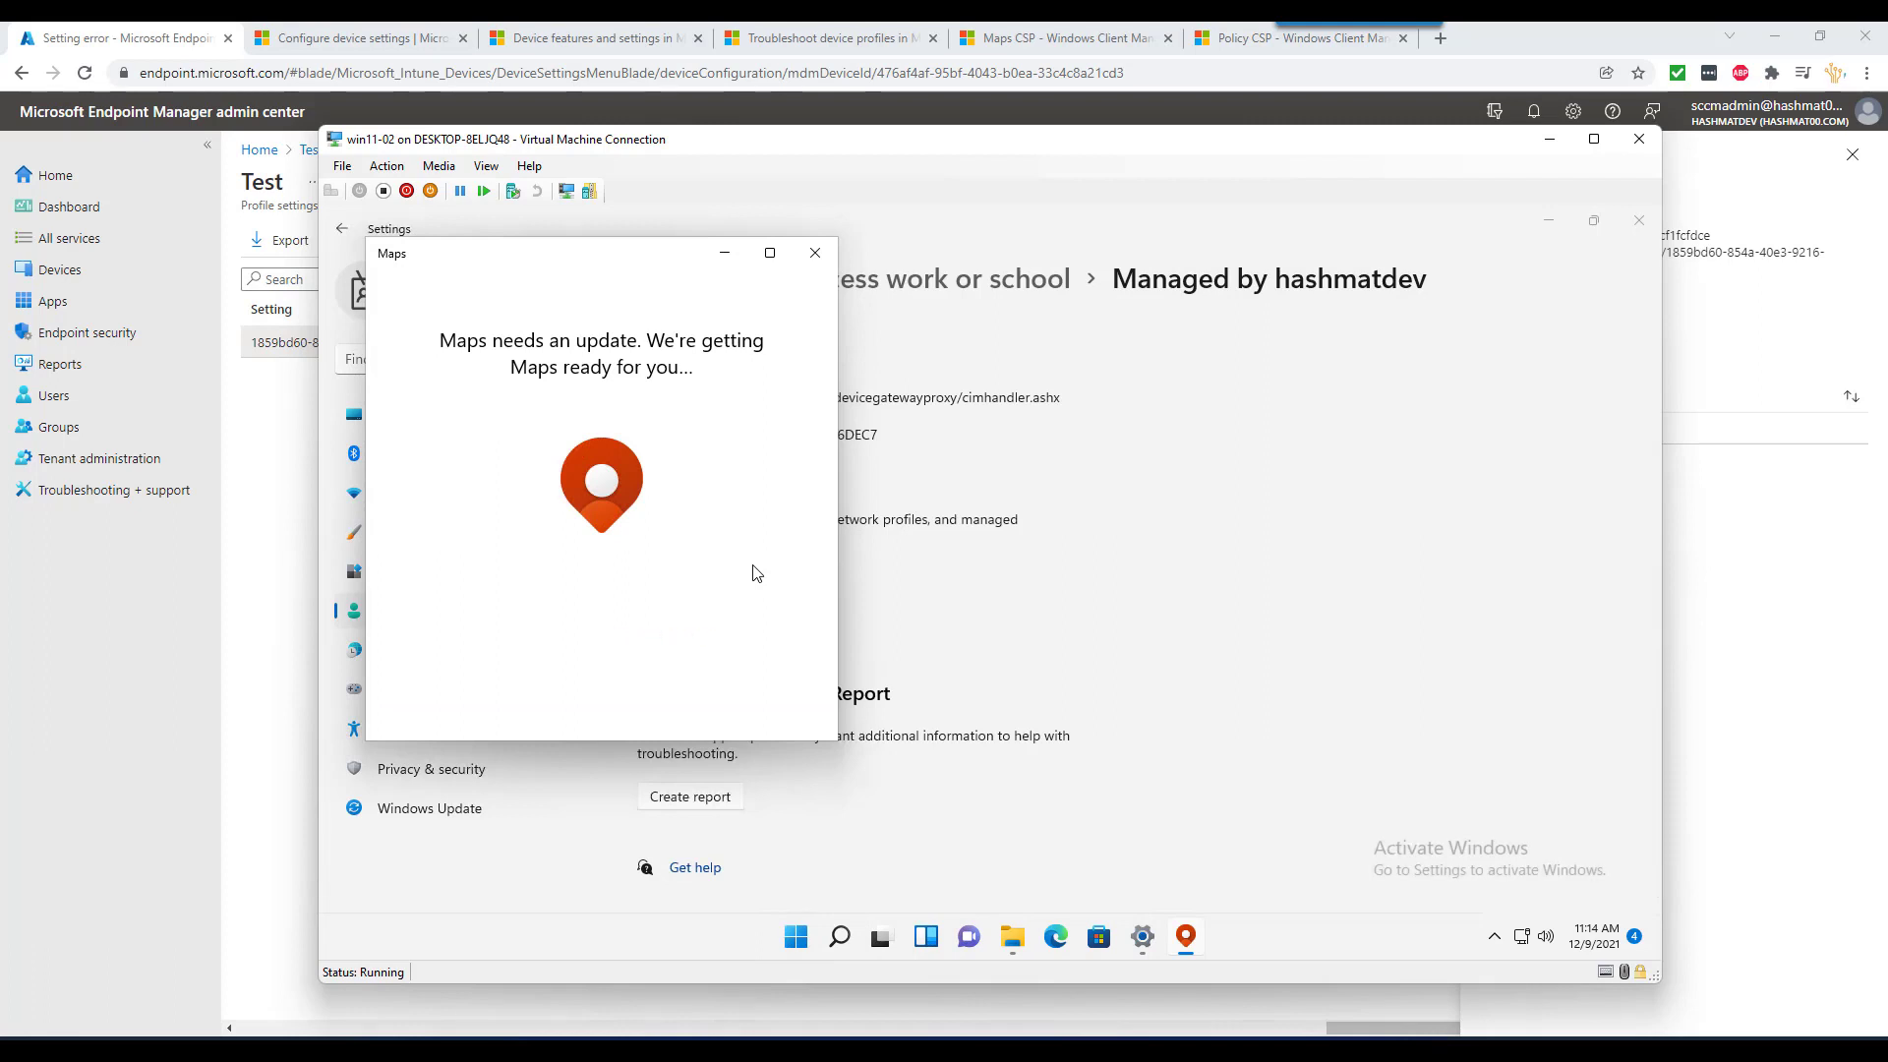
- Dismiss the Maps sign-in prompt, then open Settings > Choose maps to see the offline downloads
left_click_drag(551, 266, 800, 248)
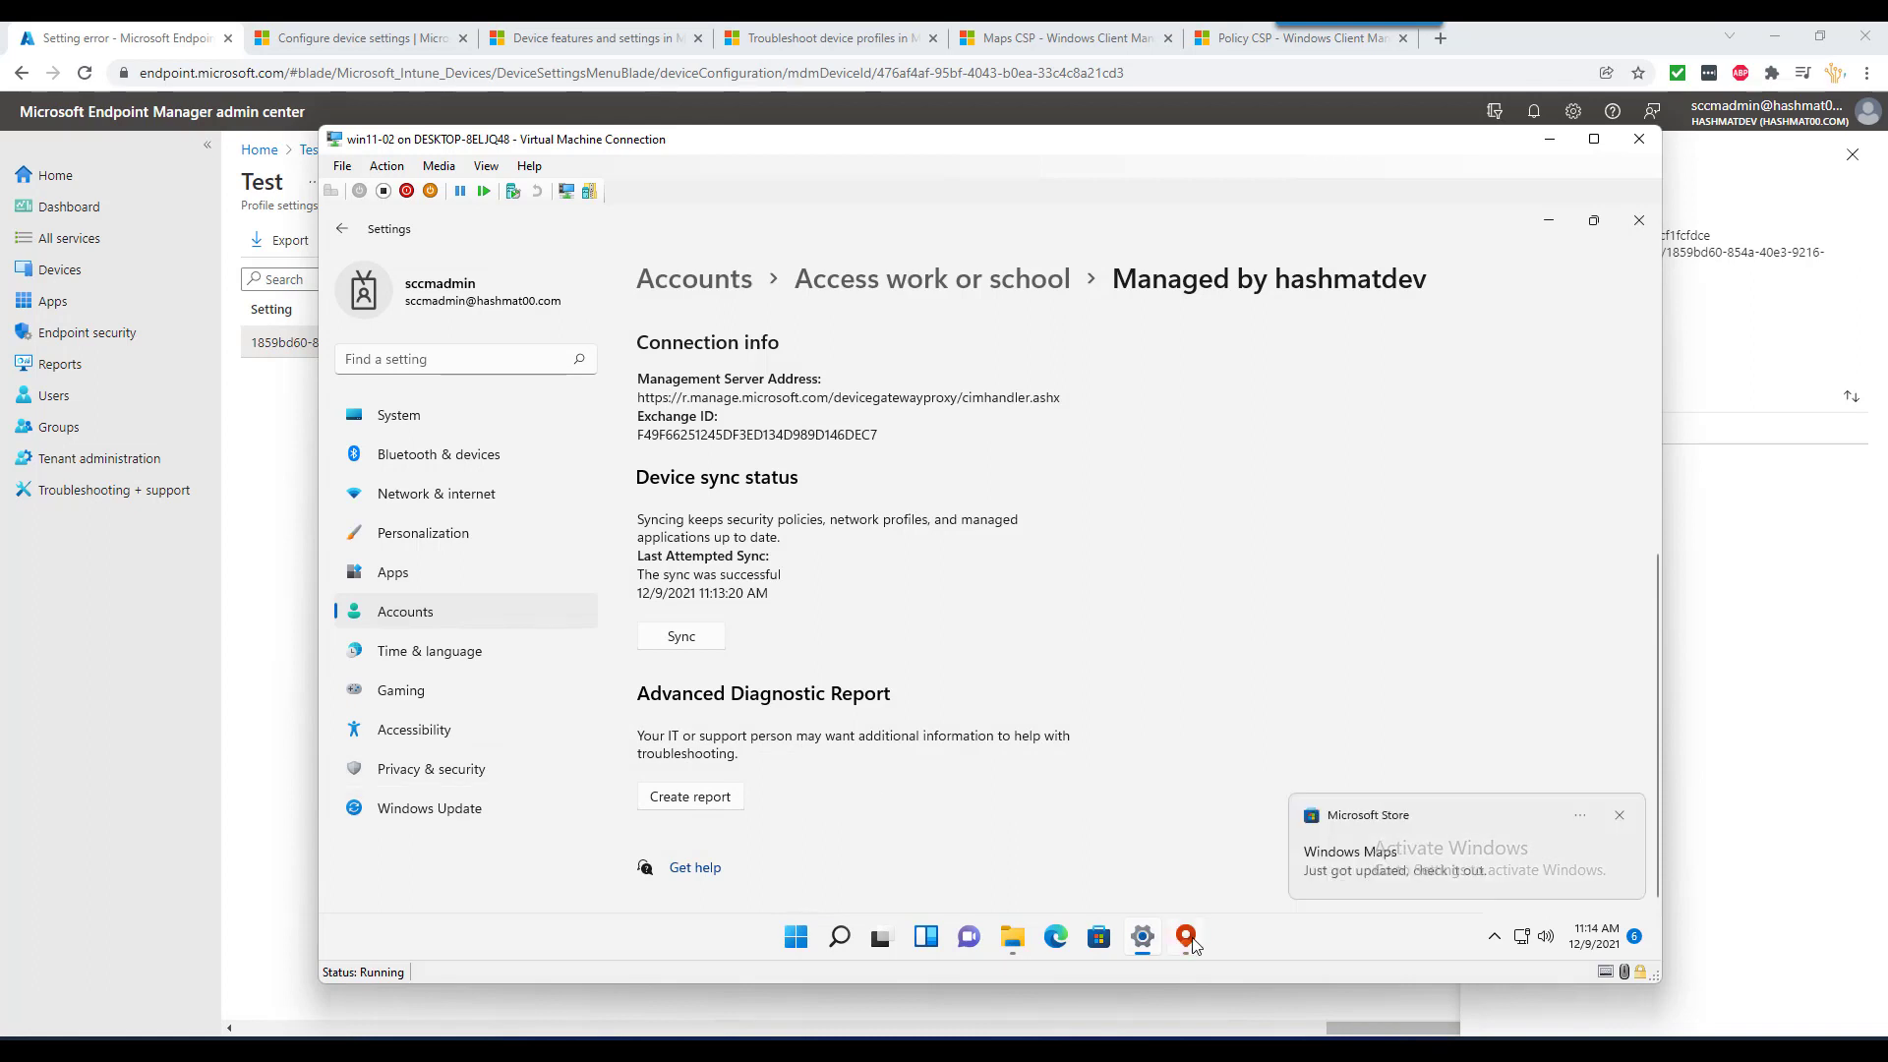
left_click(1189, 939)
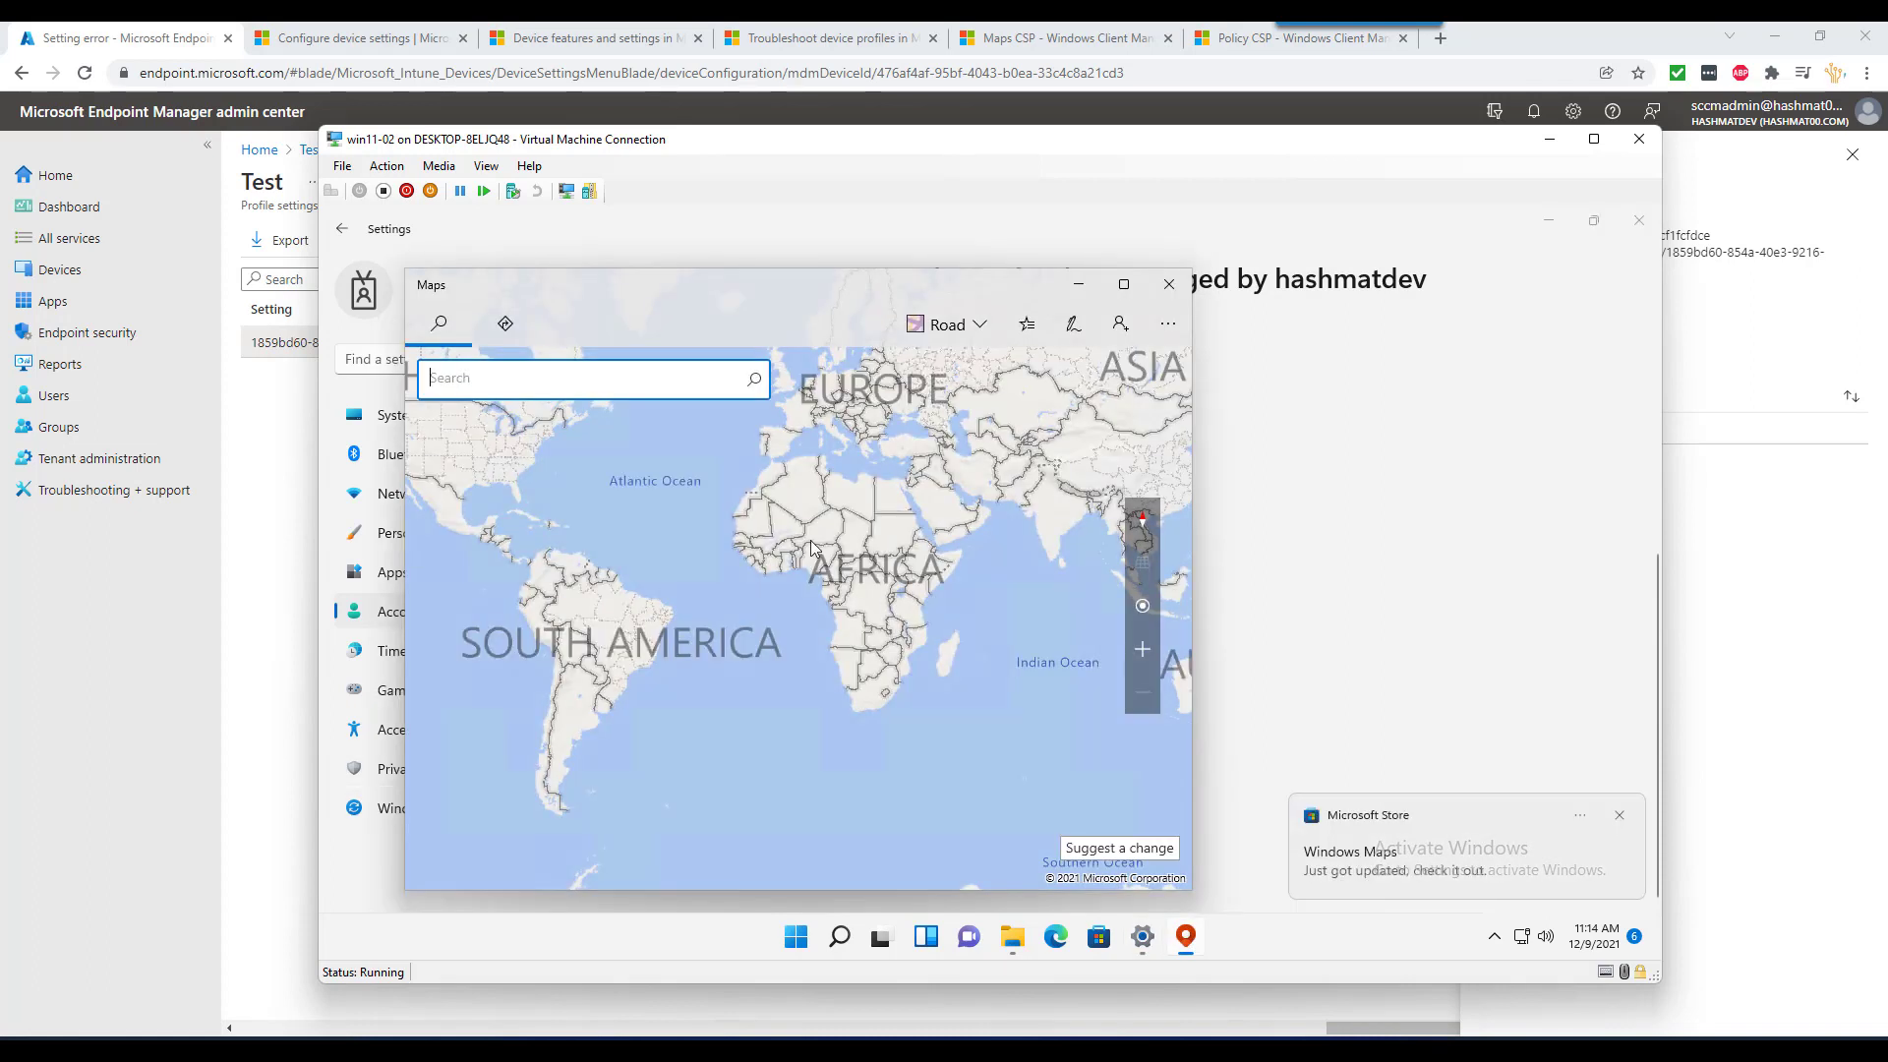
left_click(1125, 334)
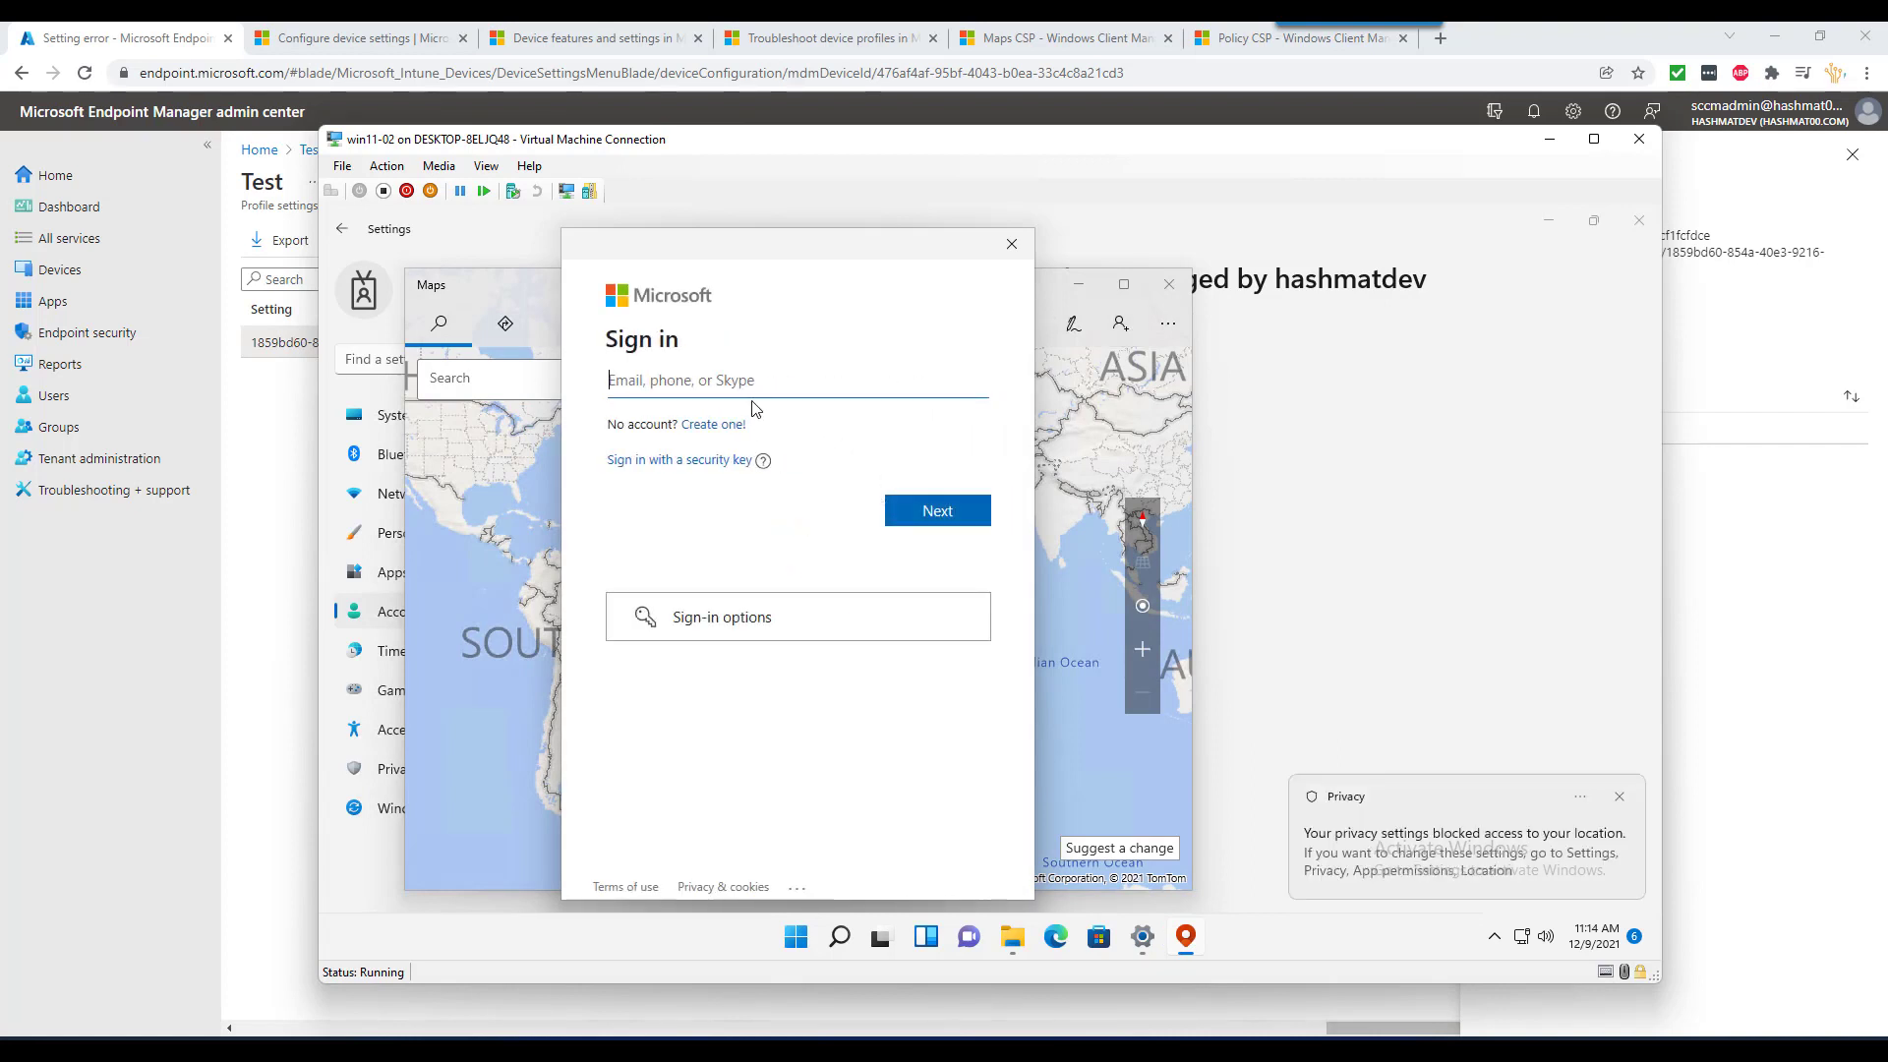
left_click(1012, 244)
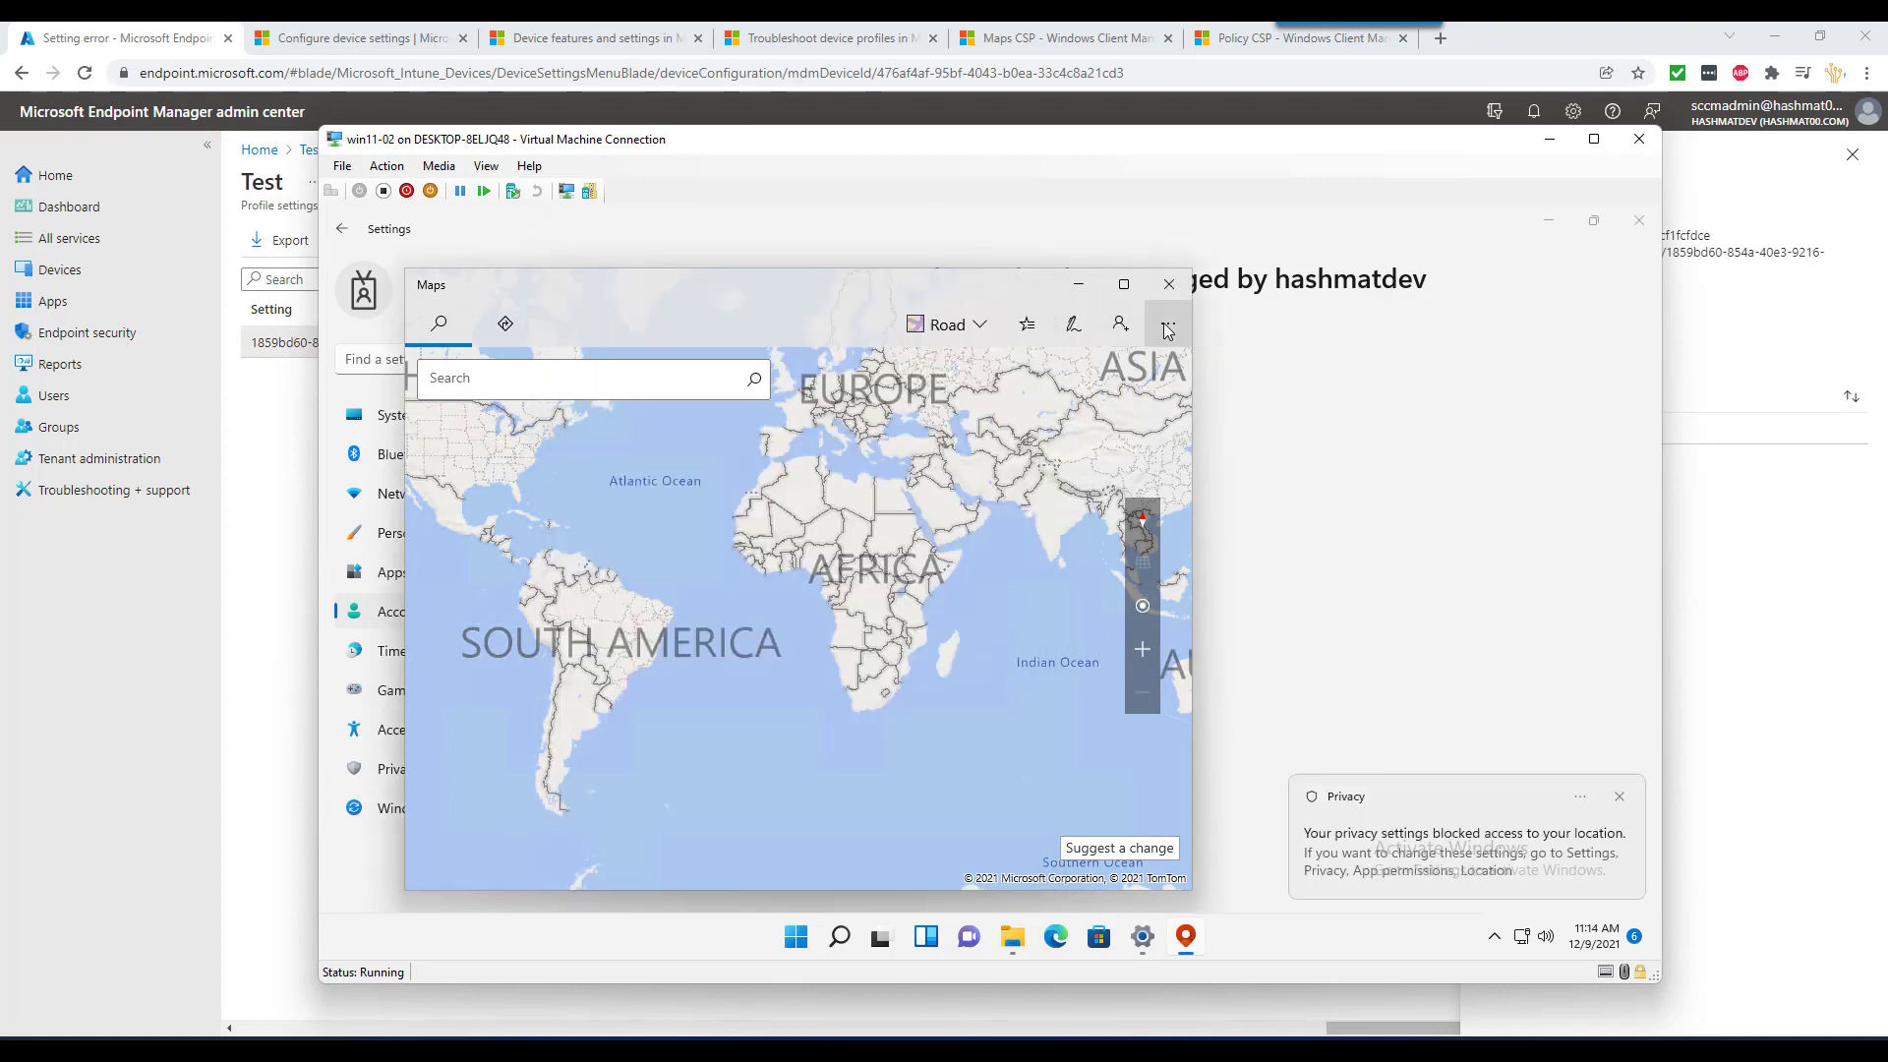
left_click(1167, 330)
left_click(1164, 492)
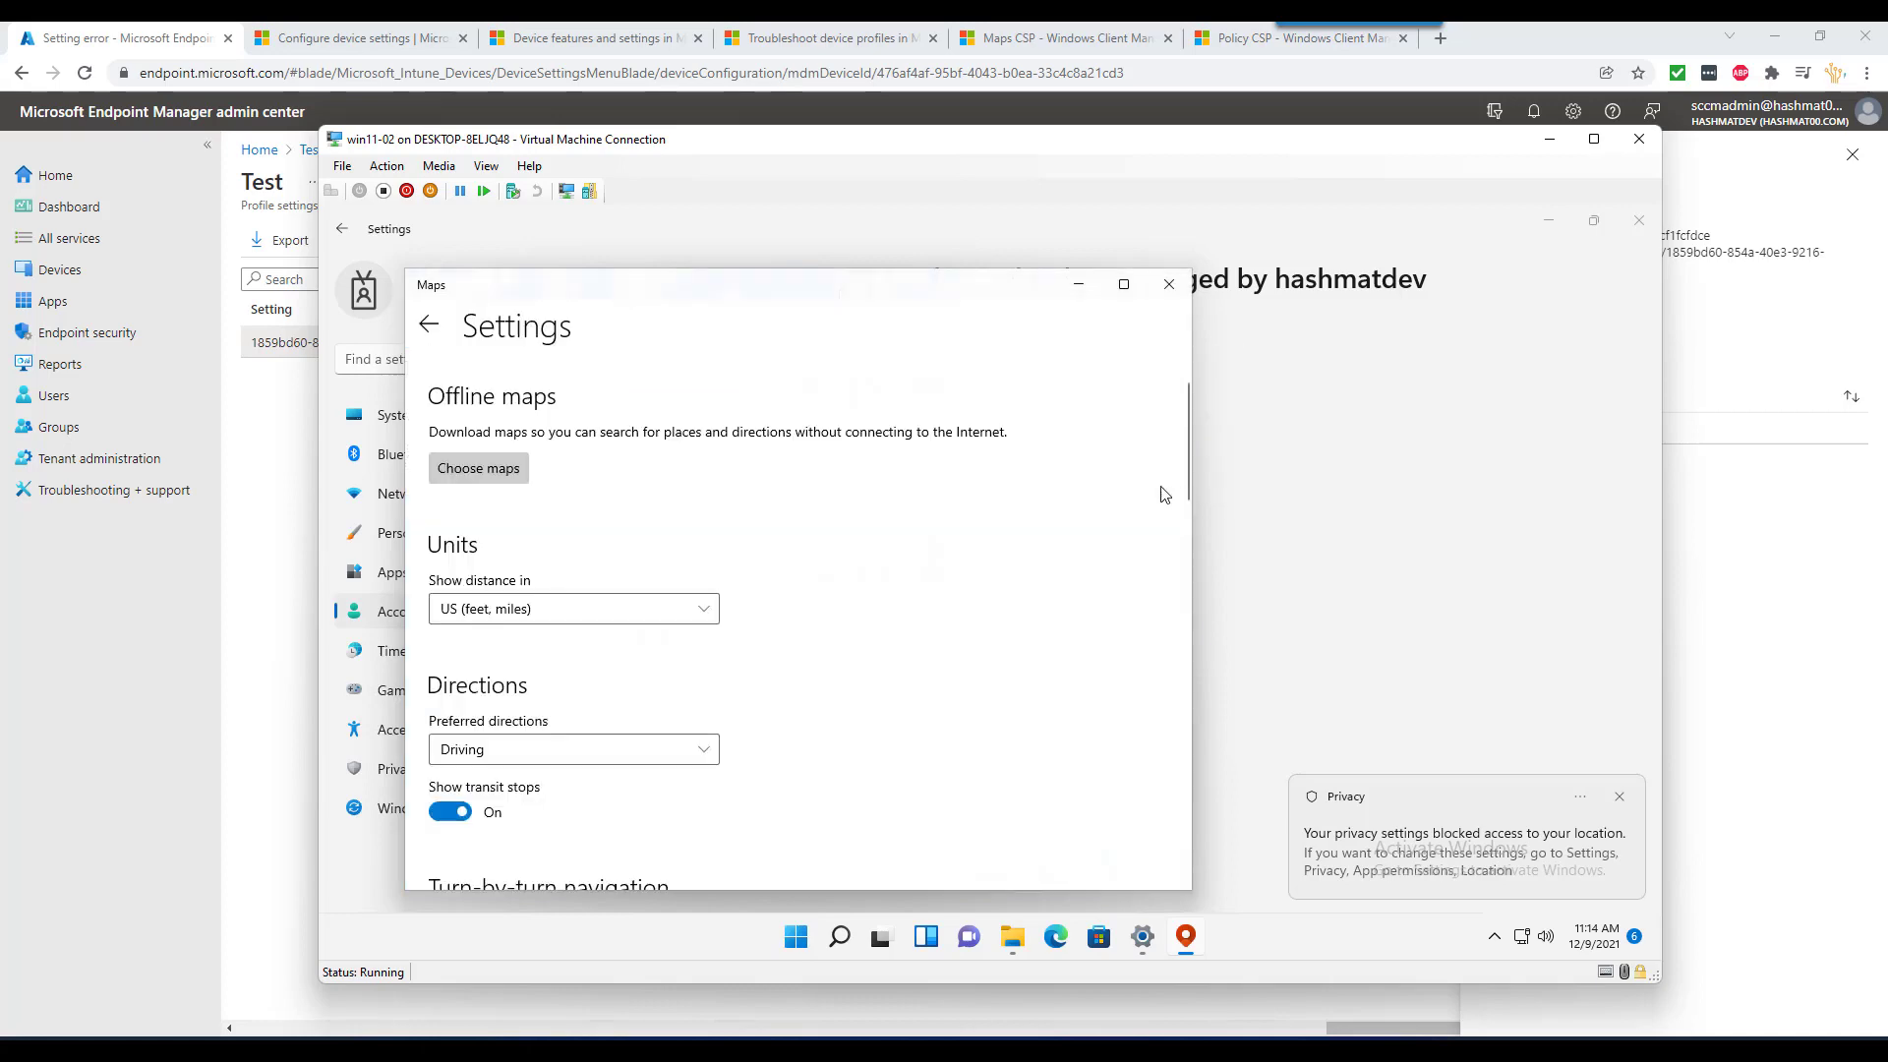
left_click(504, 471)
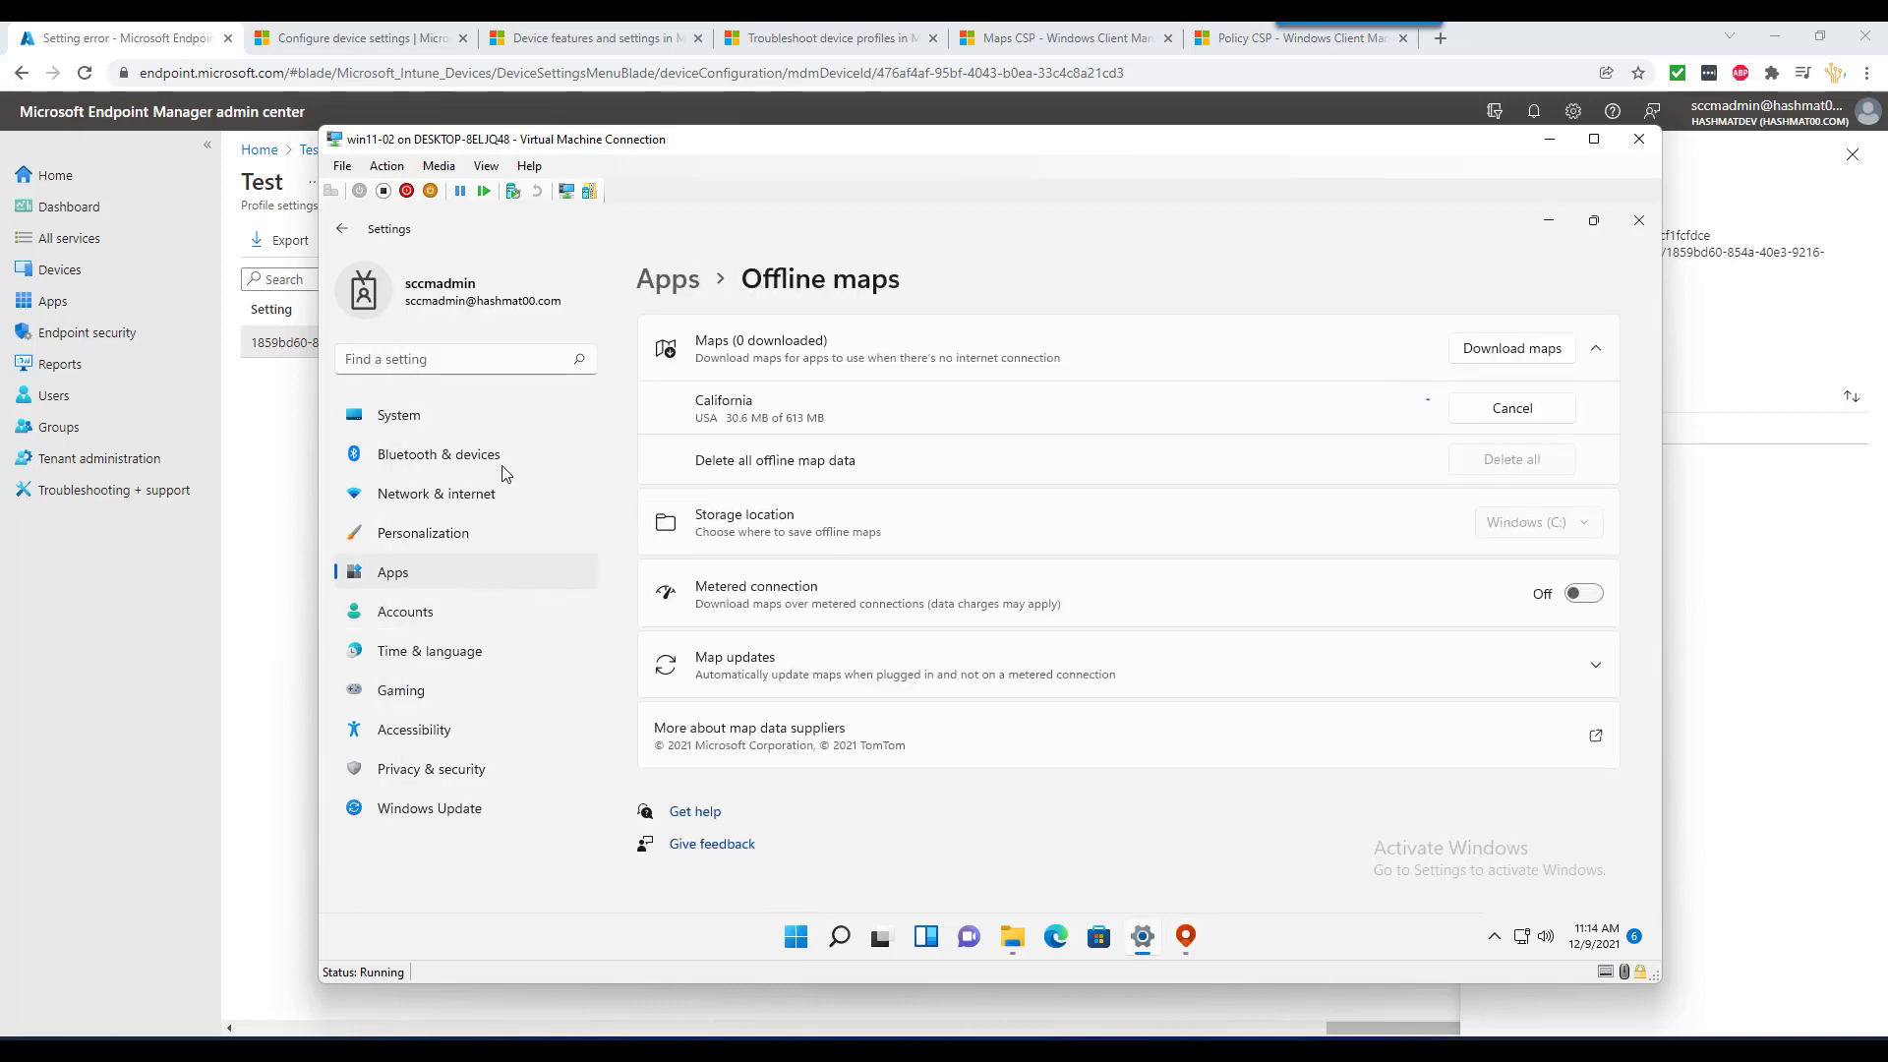
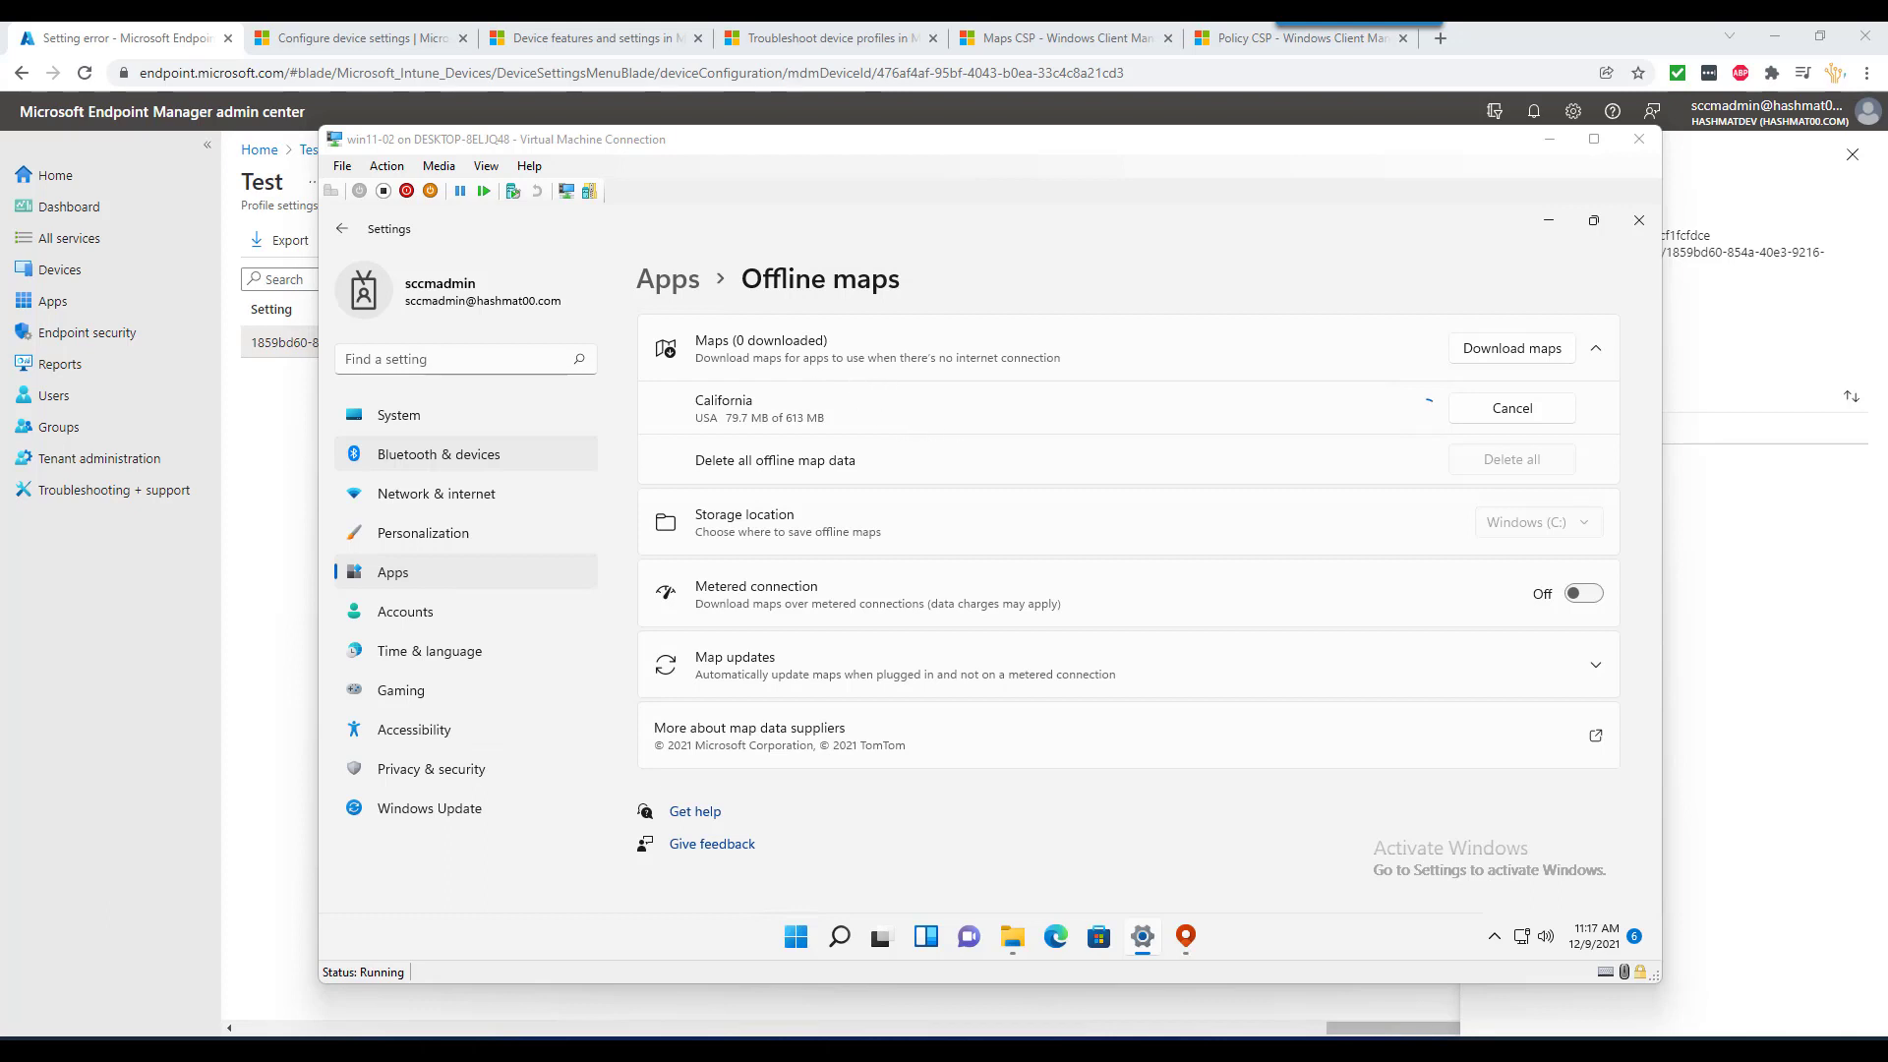
- Check the VM's offline maps (California at 85.8 of 613 MB), then view the Maps CSP docs
left_click(1187, 934)
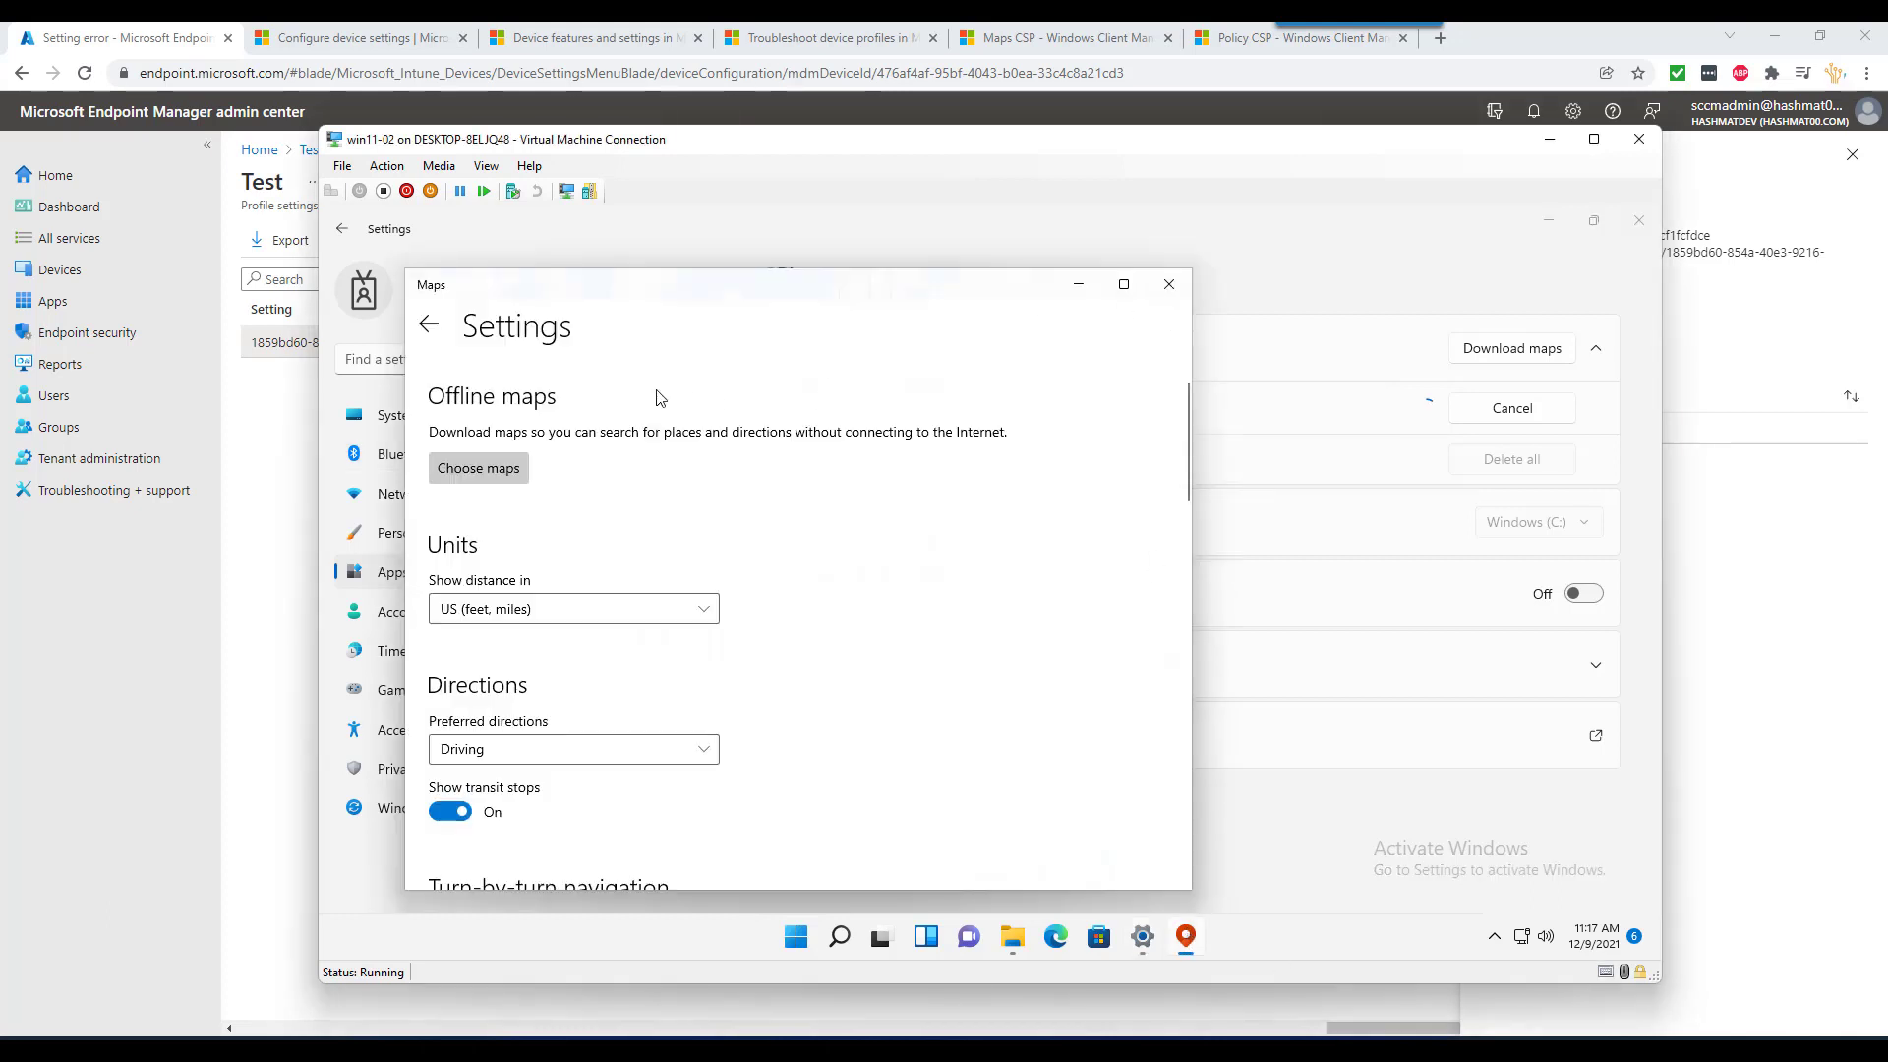
left_click(430, 328)
left_click(1168, 324)
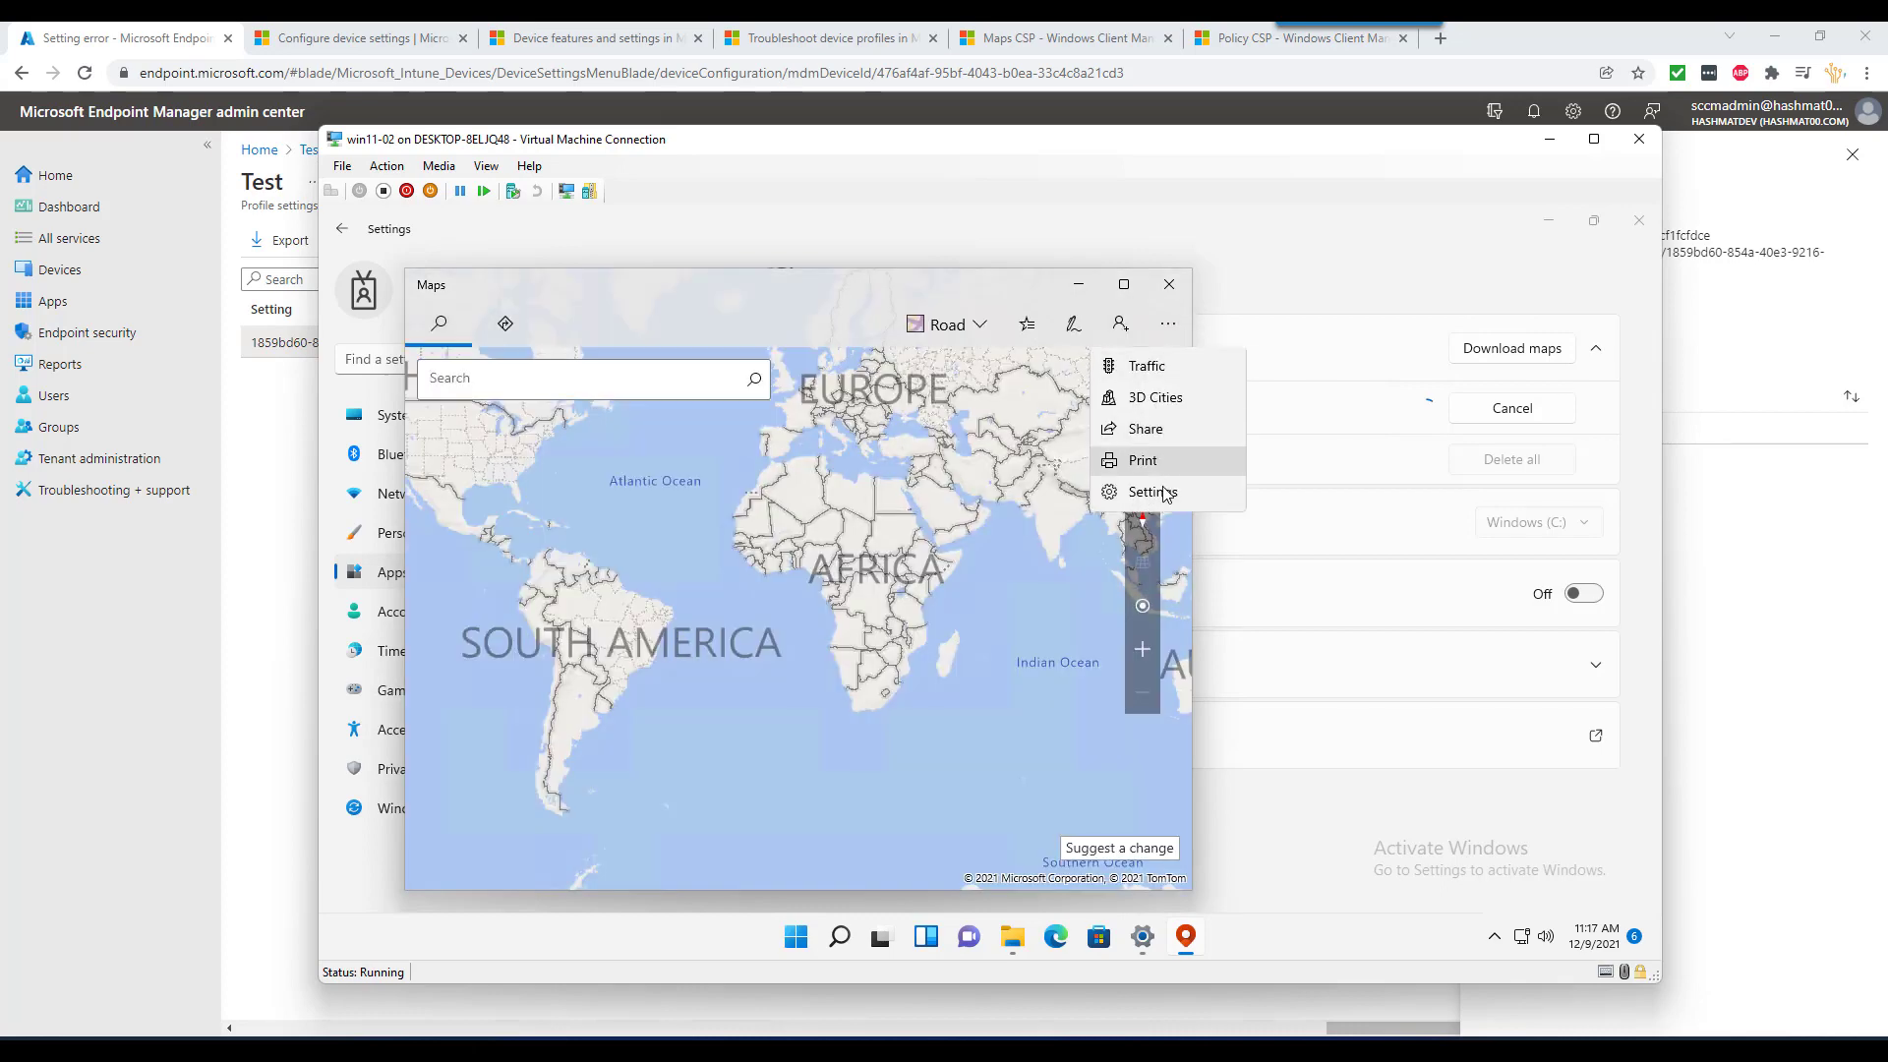
left_click(1147, 491)
left_click(500, 467)
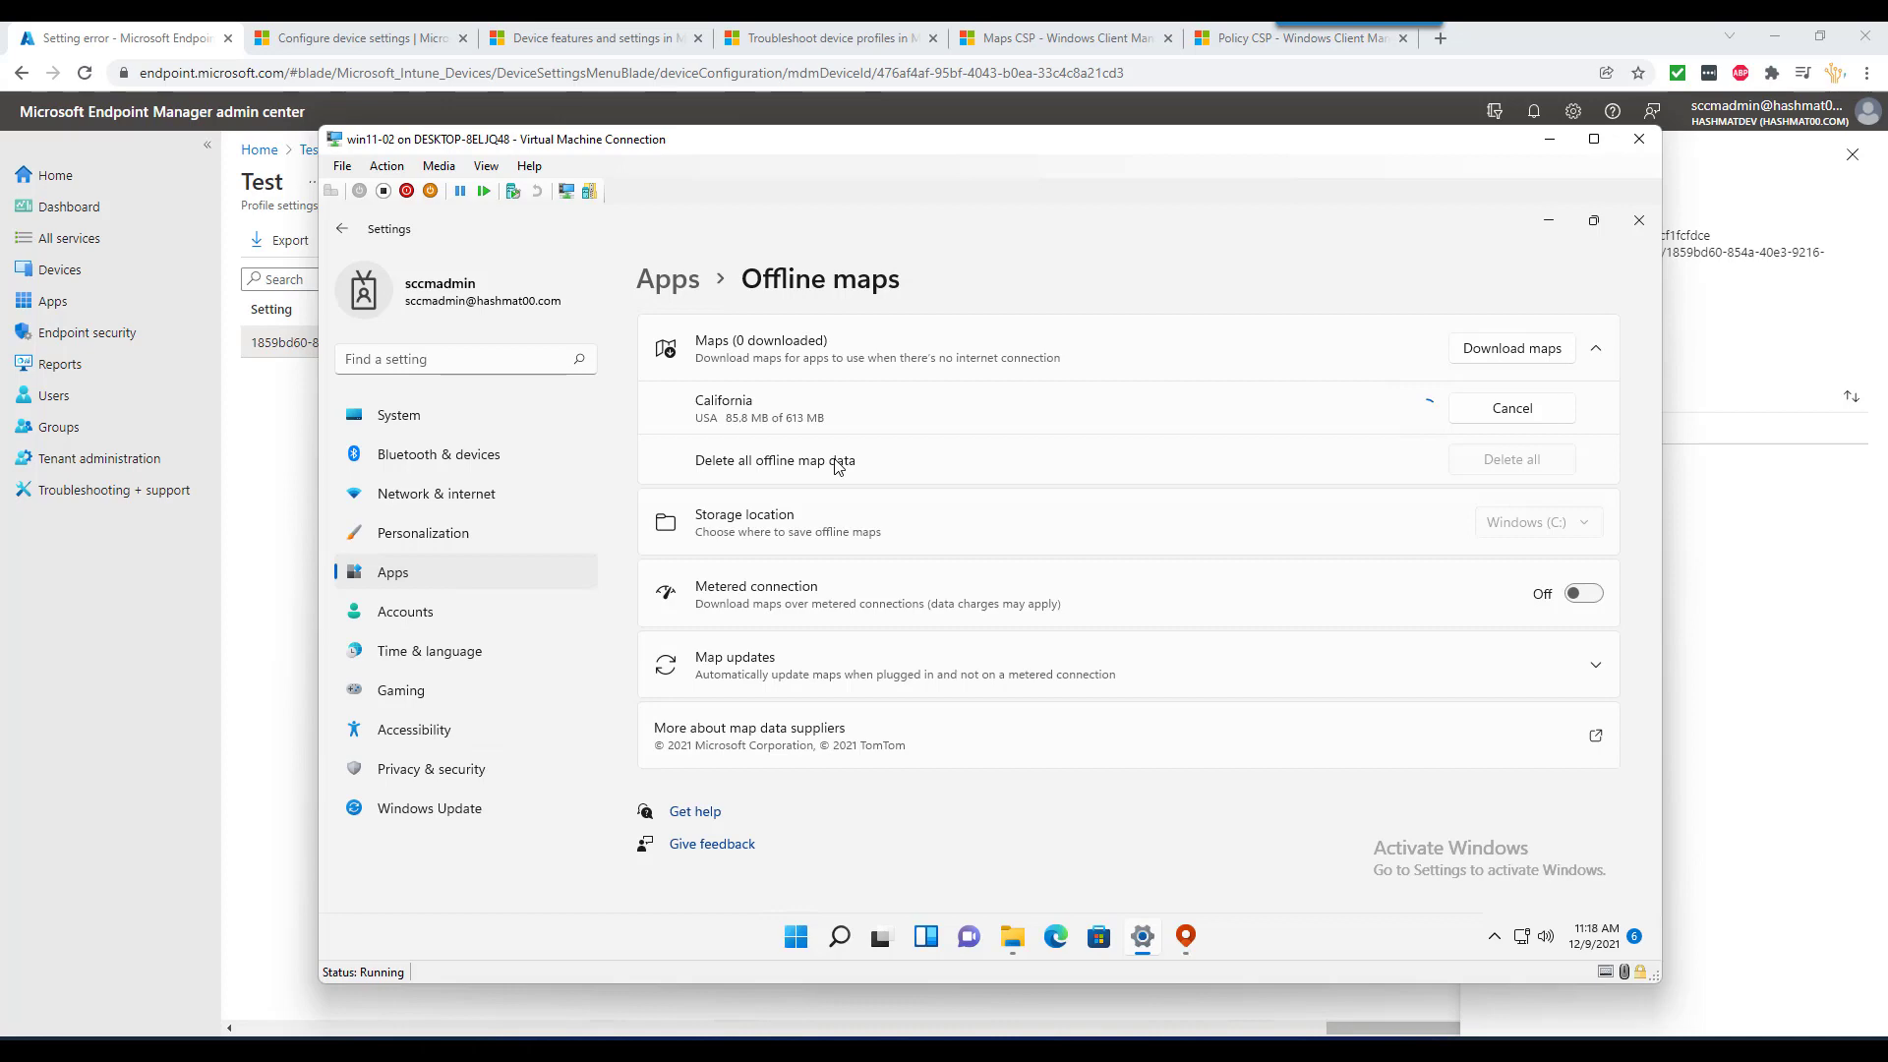
left_click(1064, 46)
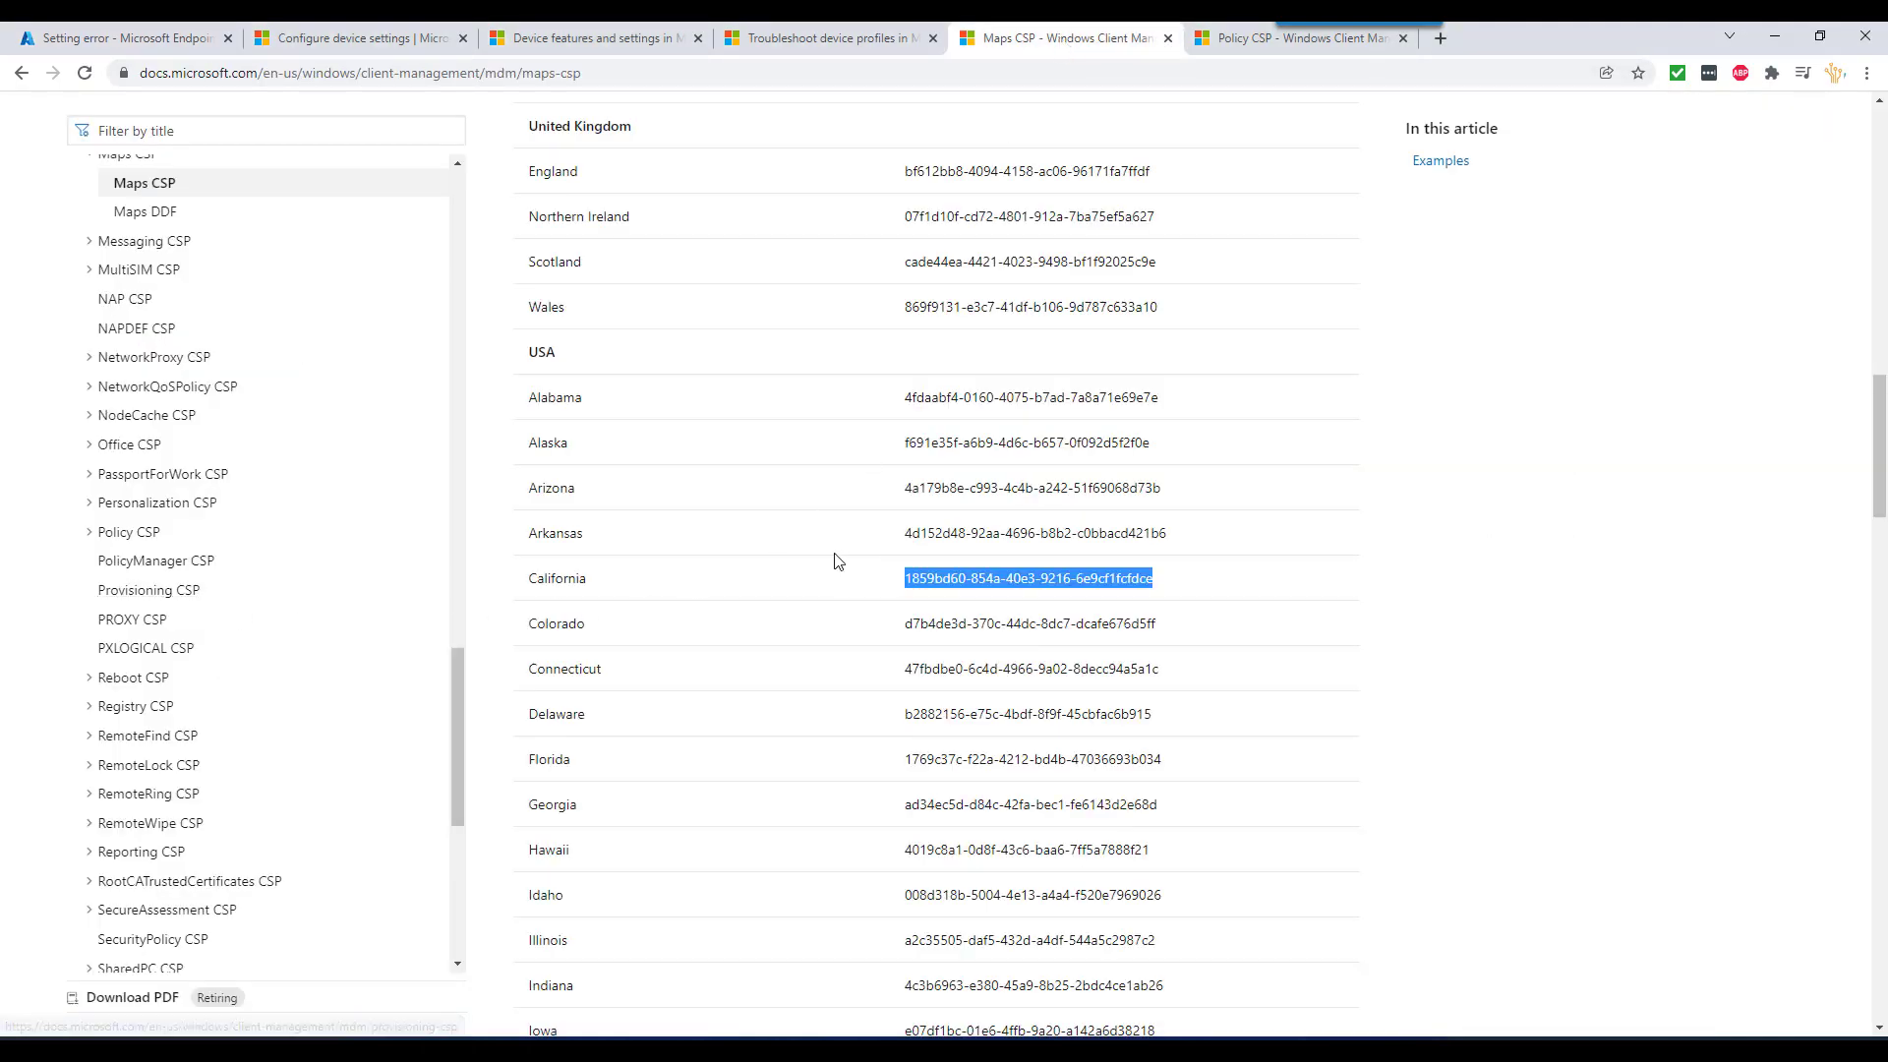
- Open the Office CSP article and highlight its ./Vendor/MSFT root path
scroll(837, 562, "up", 6)
left_click(126, 448)
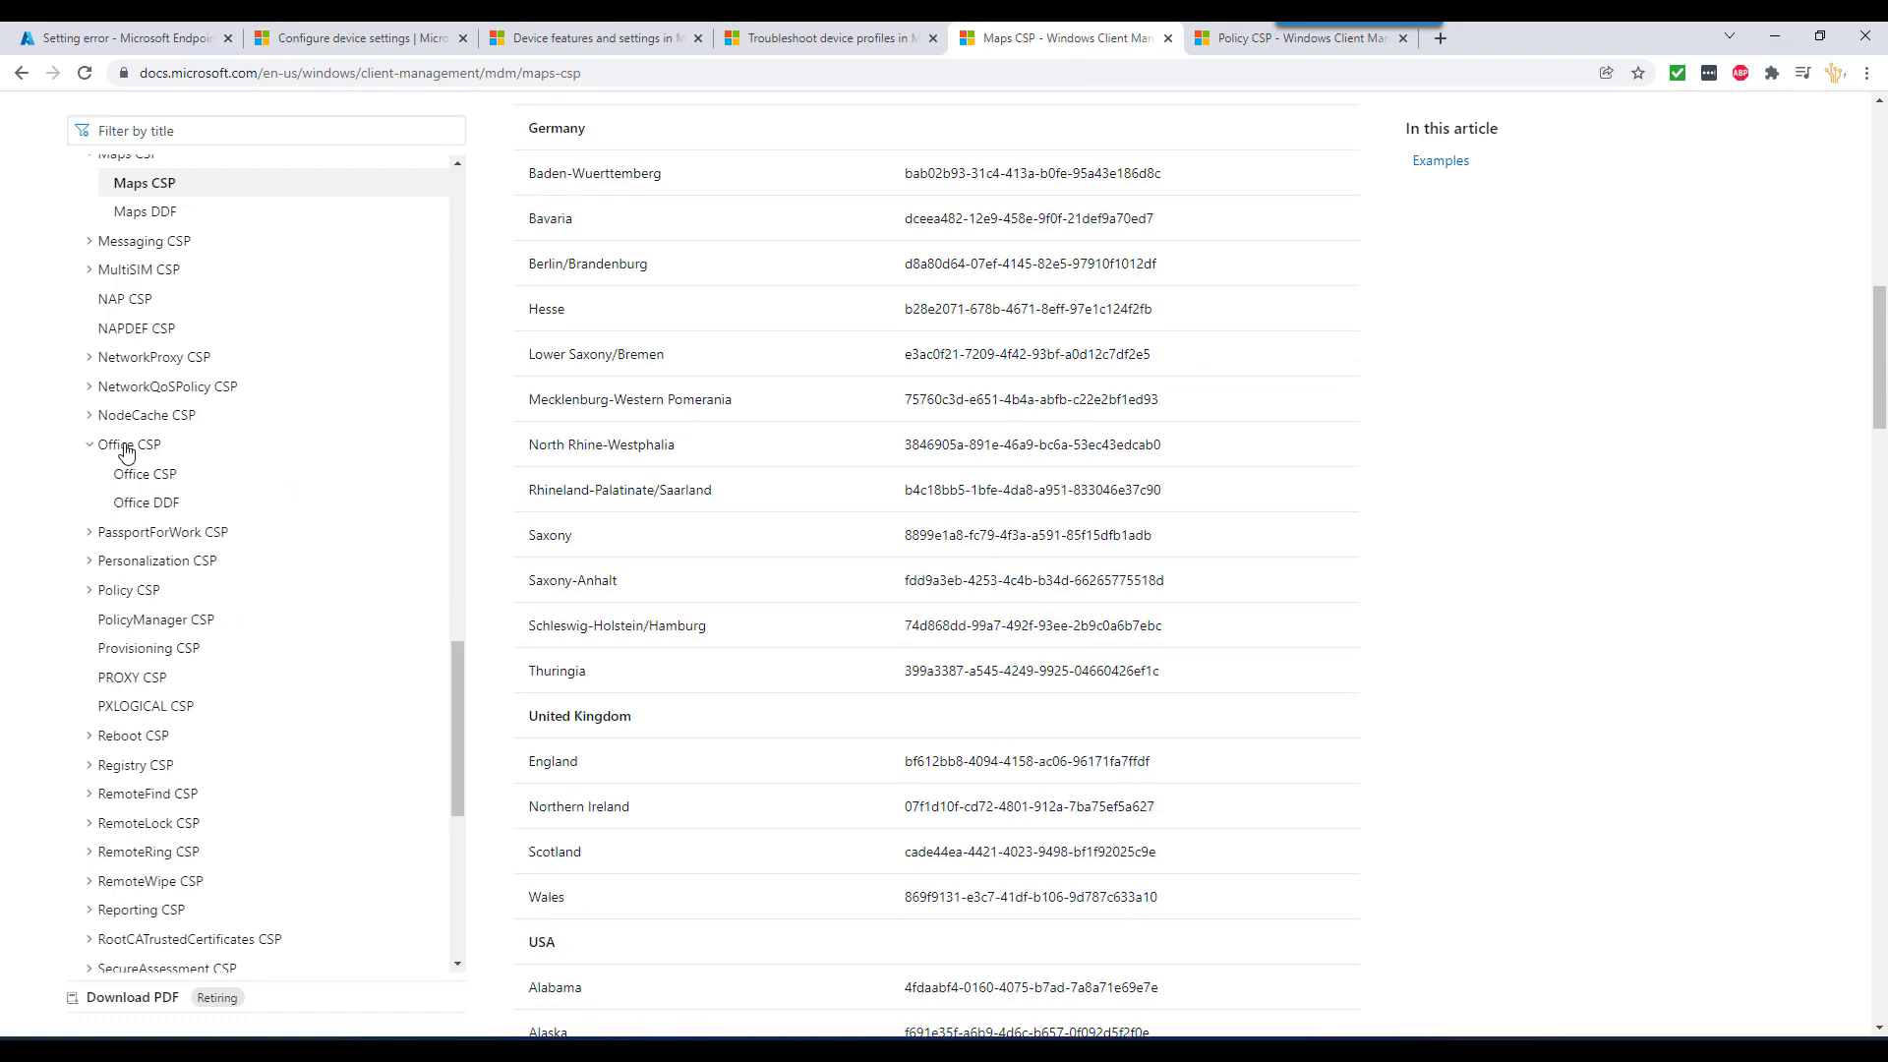
left_click(152, 475)
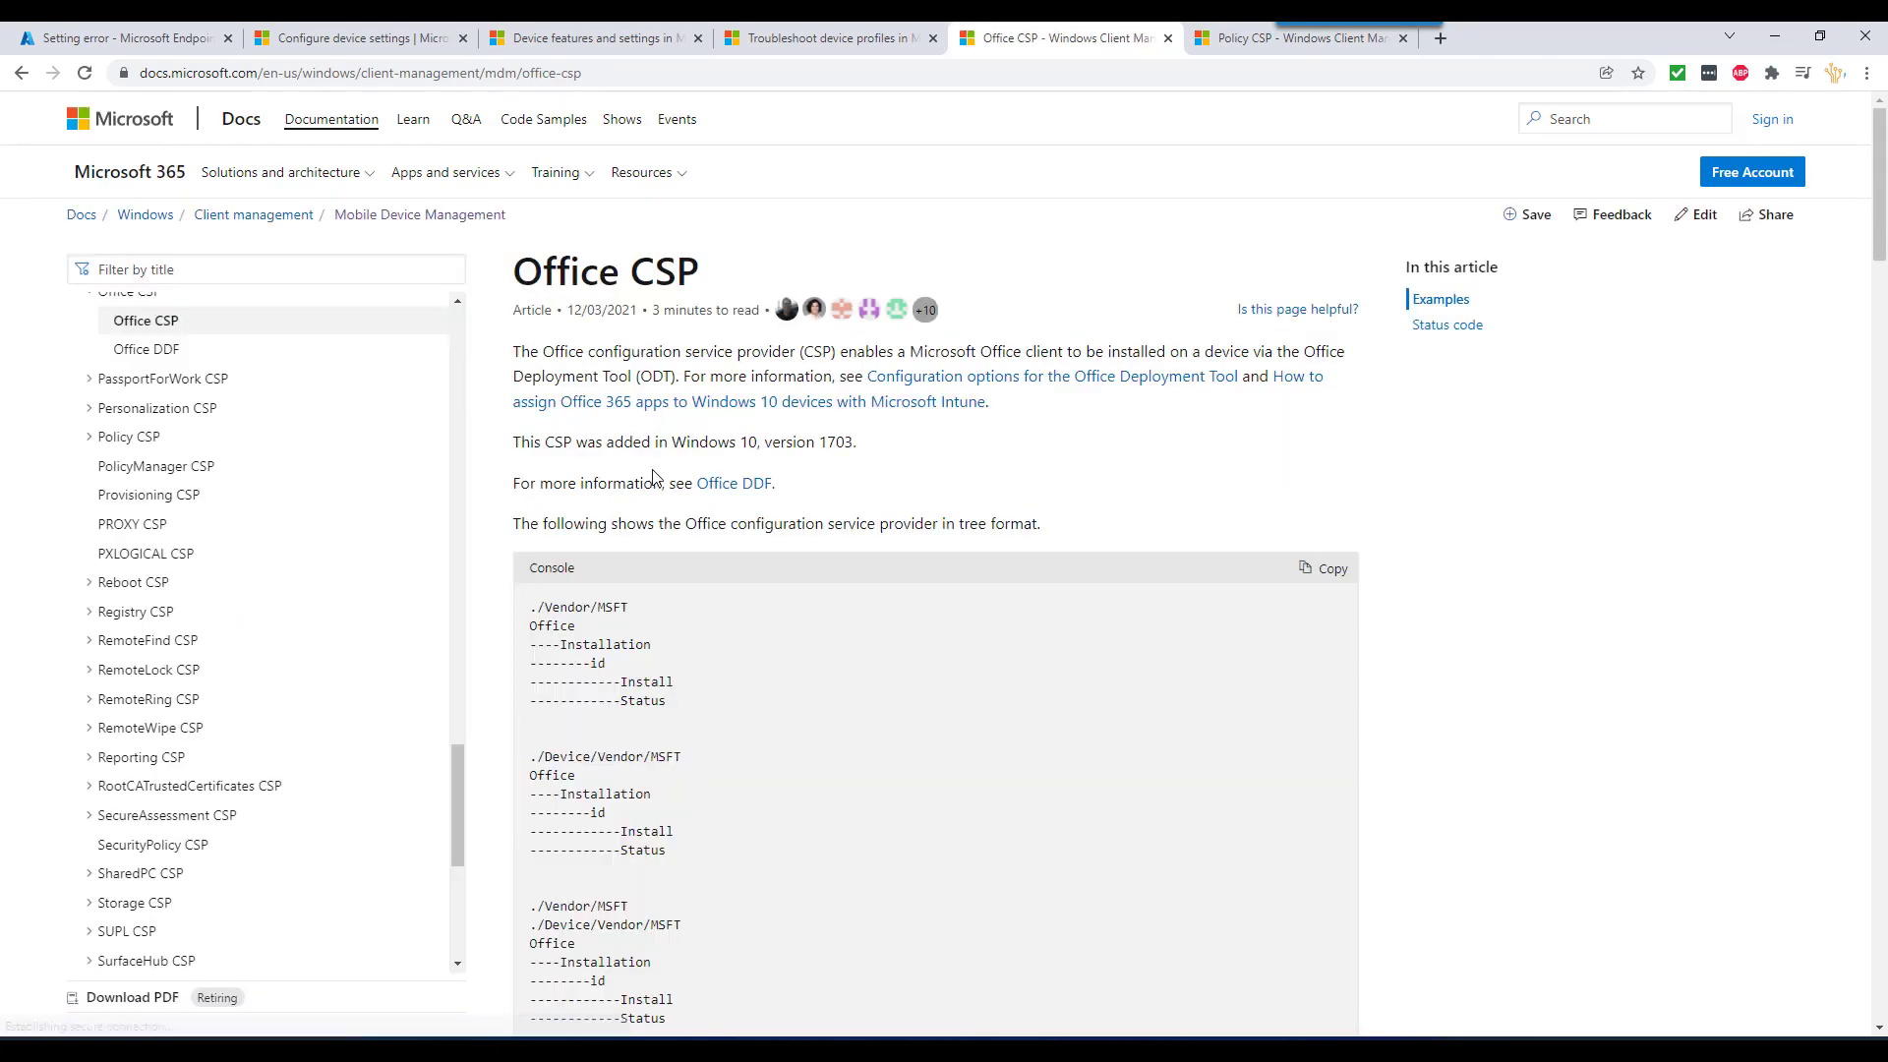
left_click_drag(531, 615, 659, 617)
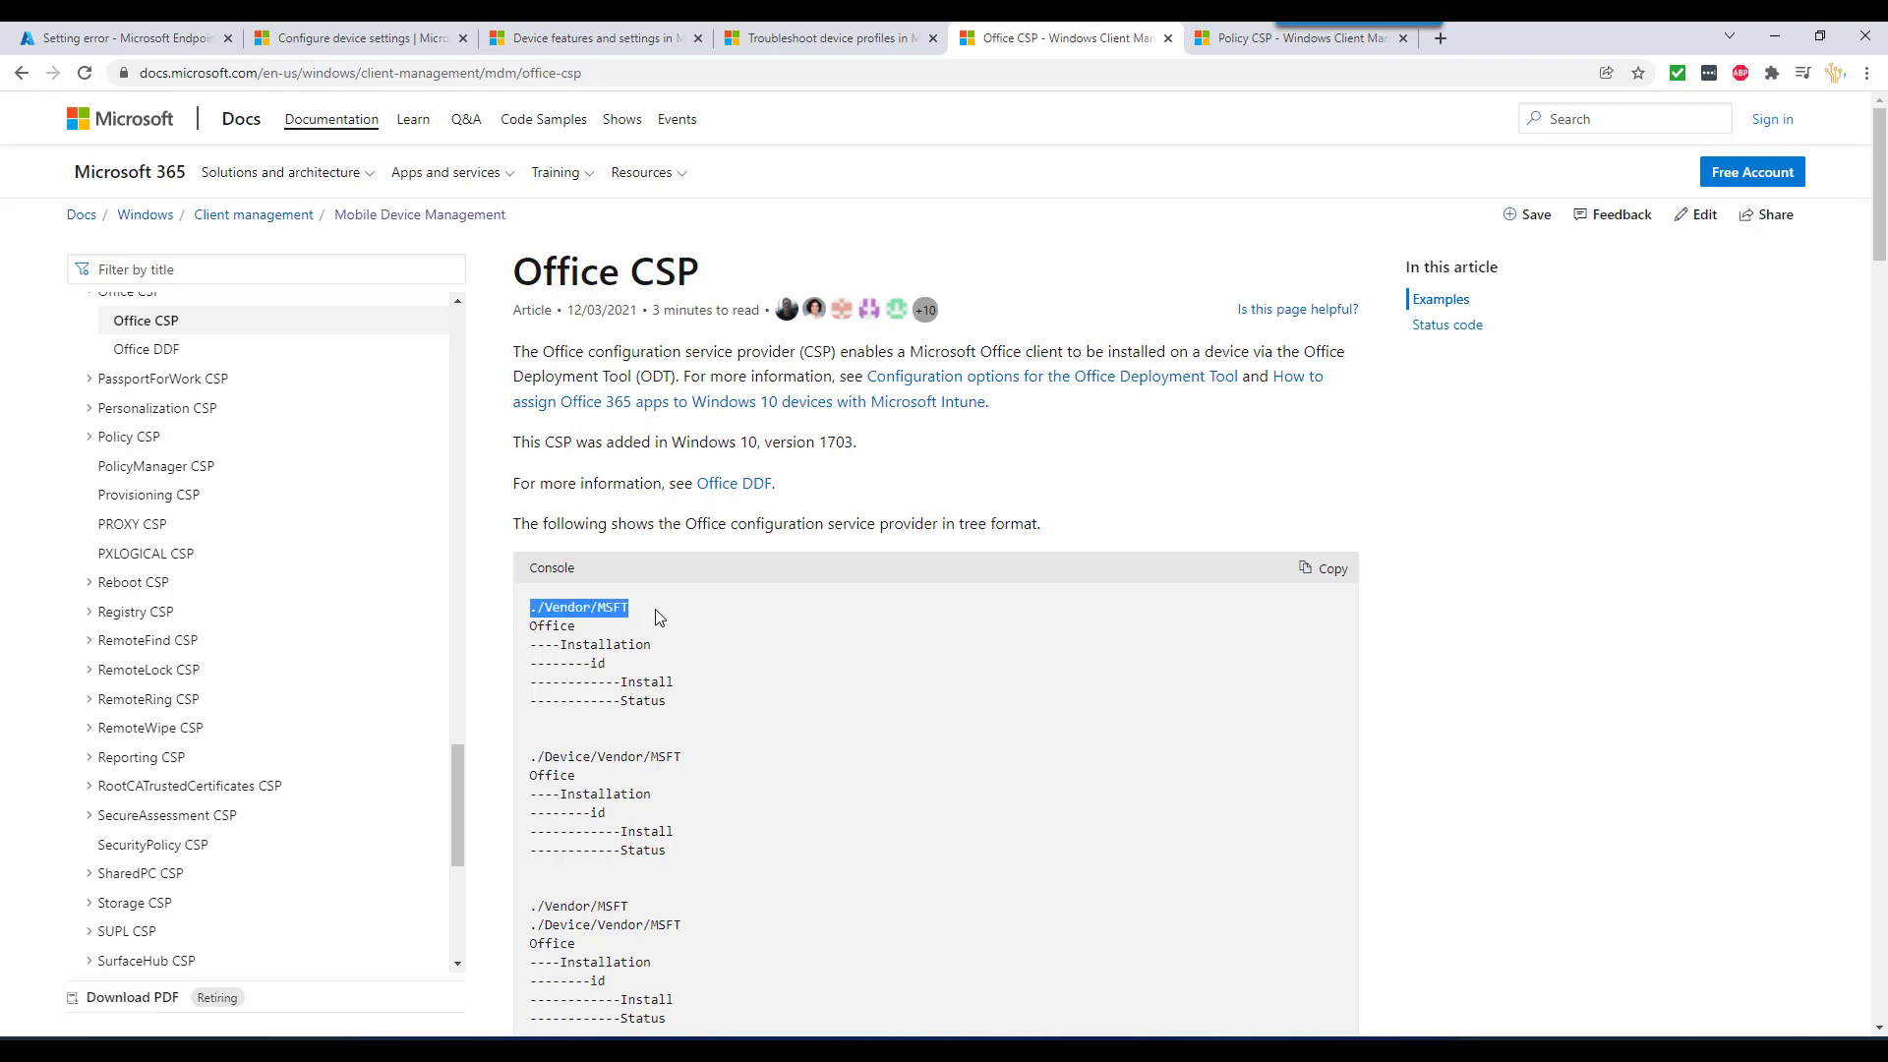
left_click(608, 640)
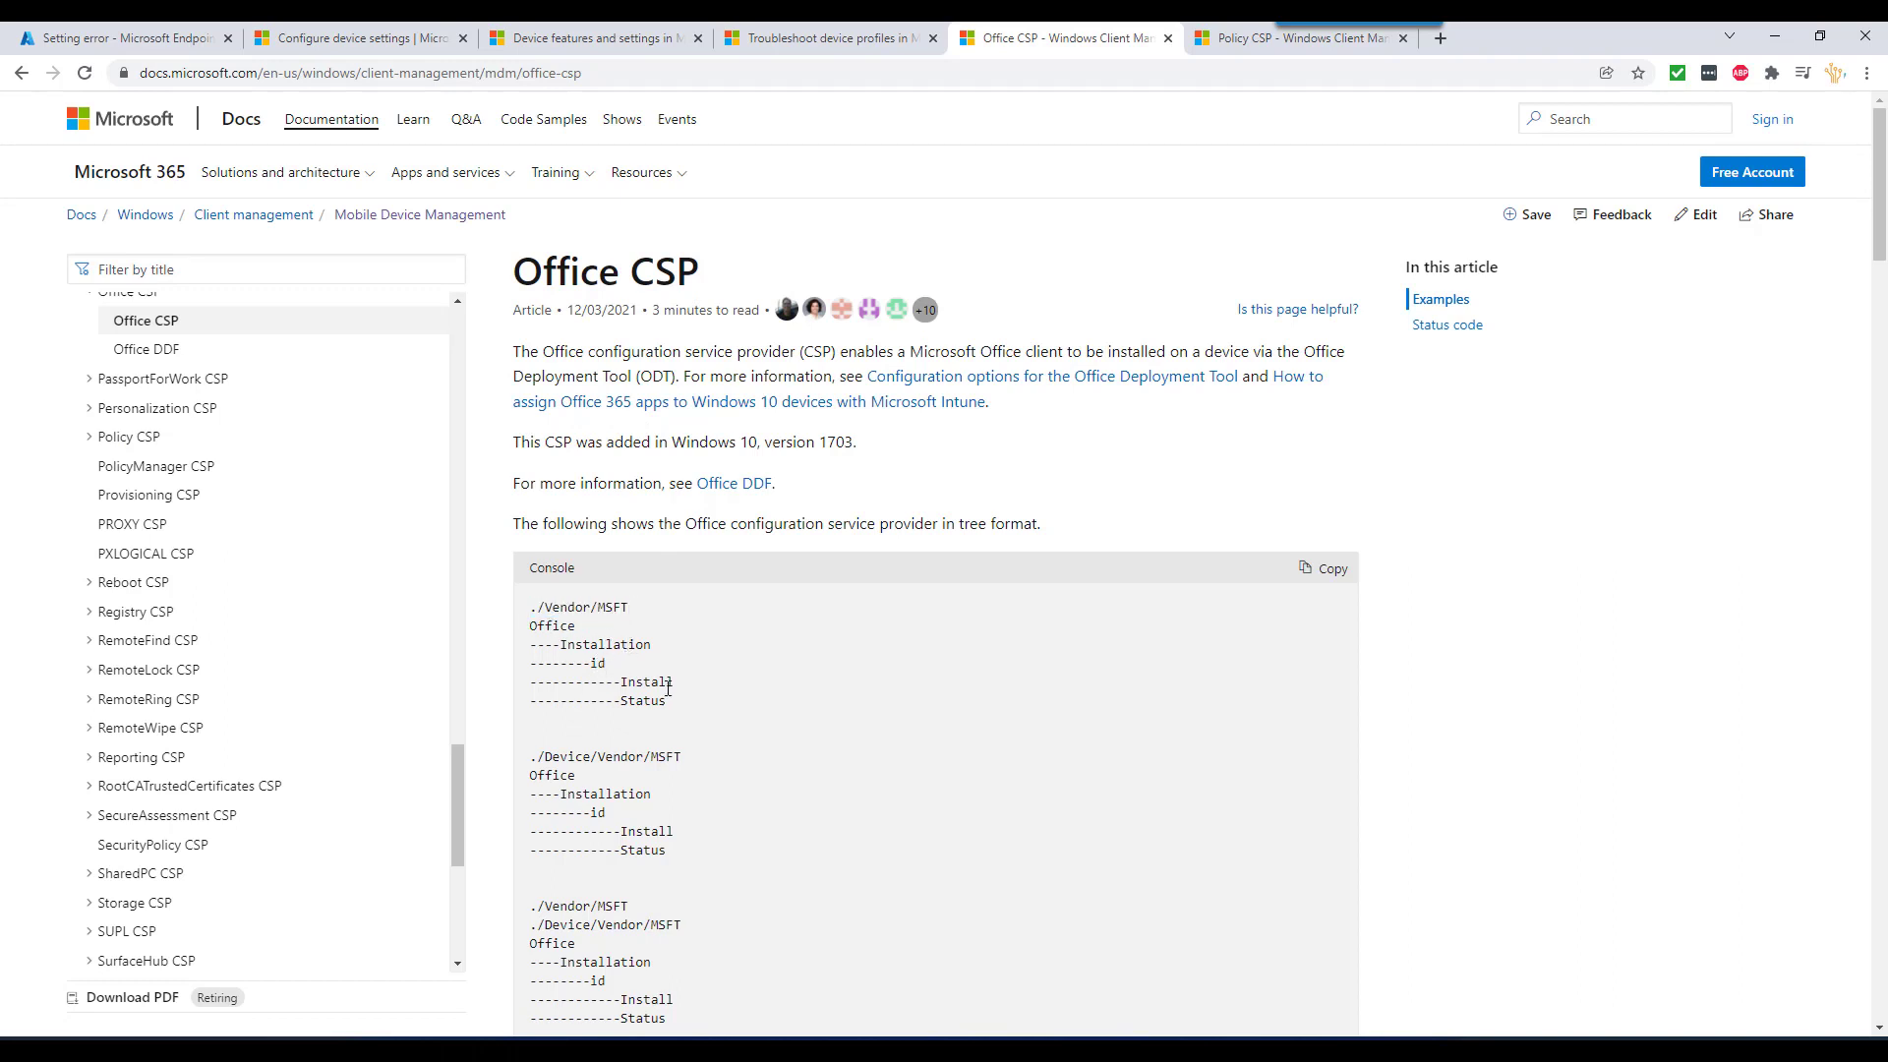
- Open the Mobile device management article from the contents tree
scroll(261, 498, "up", 5)
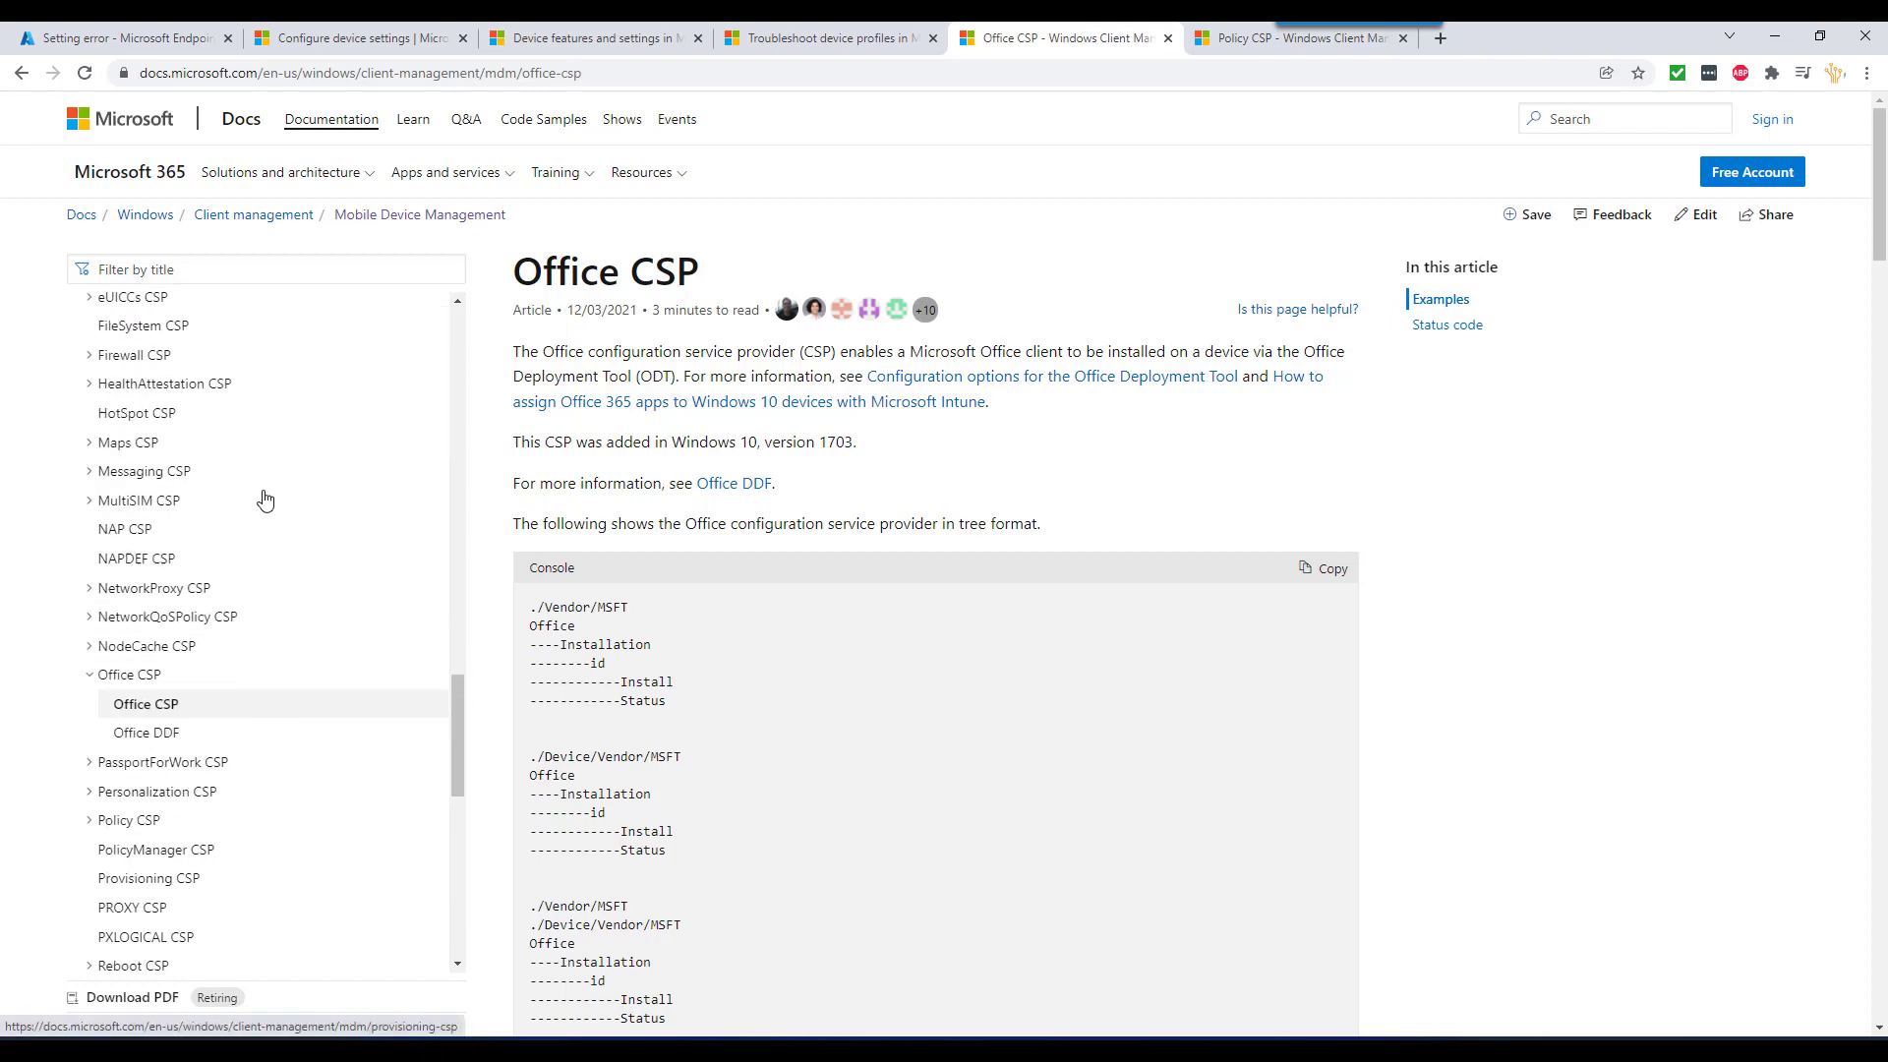
scroll(262, 497, "up", 8)
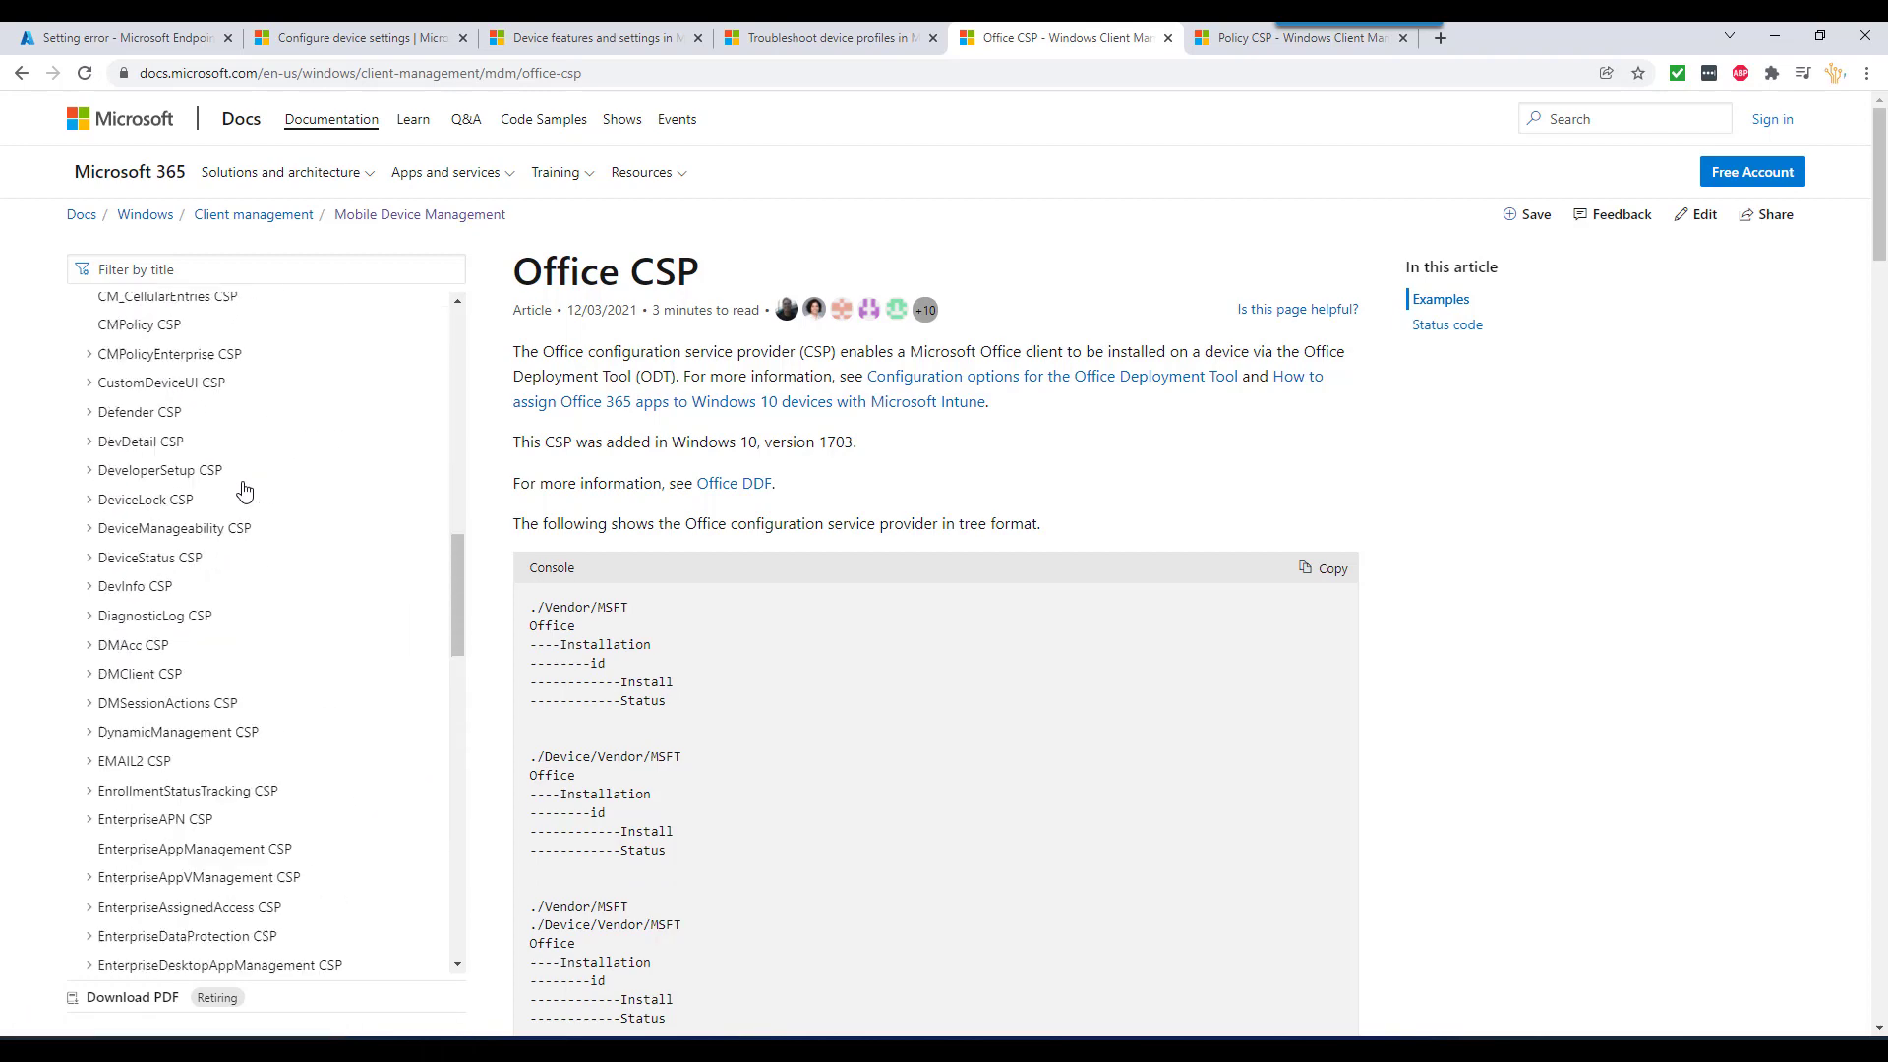
scroll(244, 489, "up", 4)
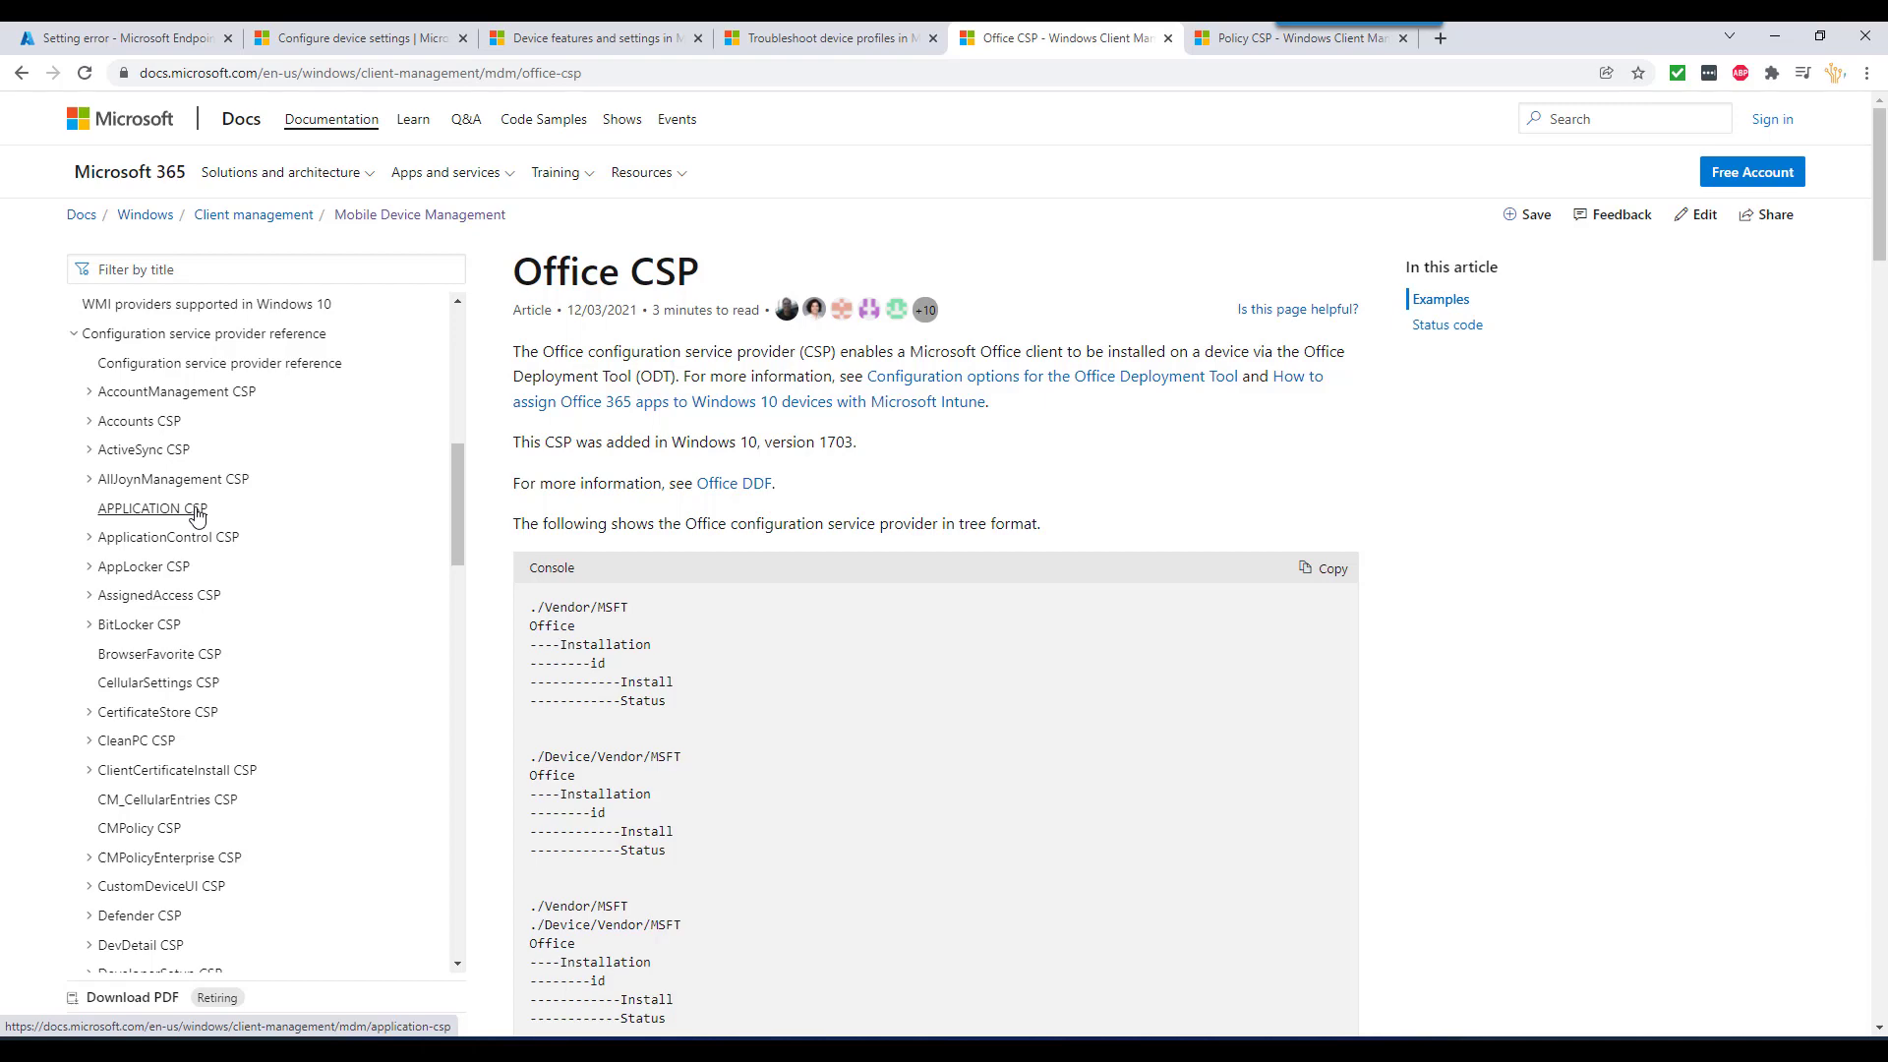
scroll(235, 388, "up", 6)
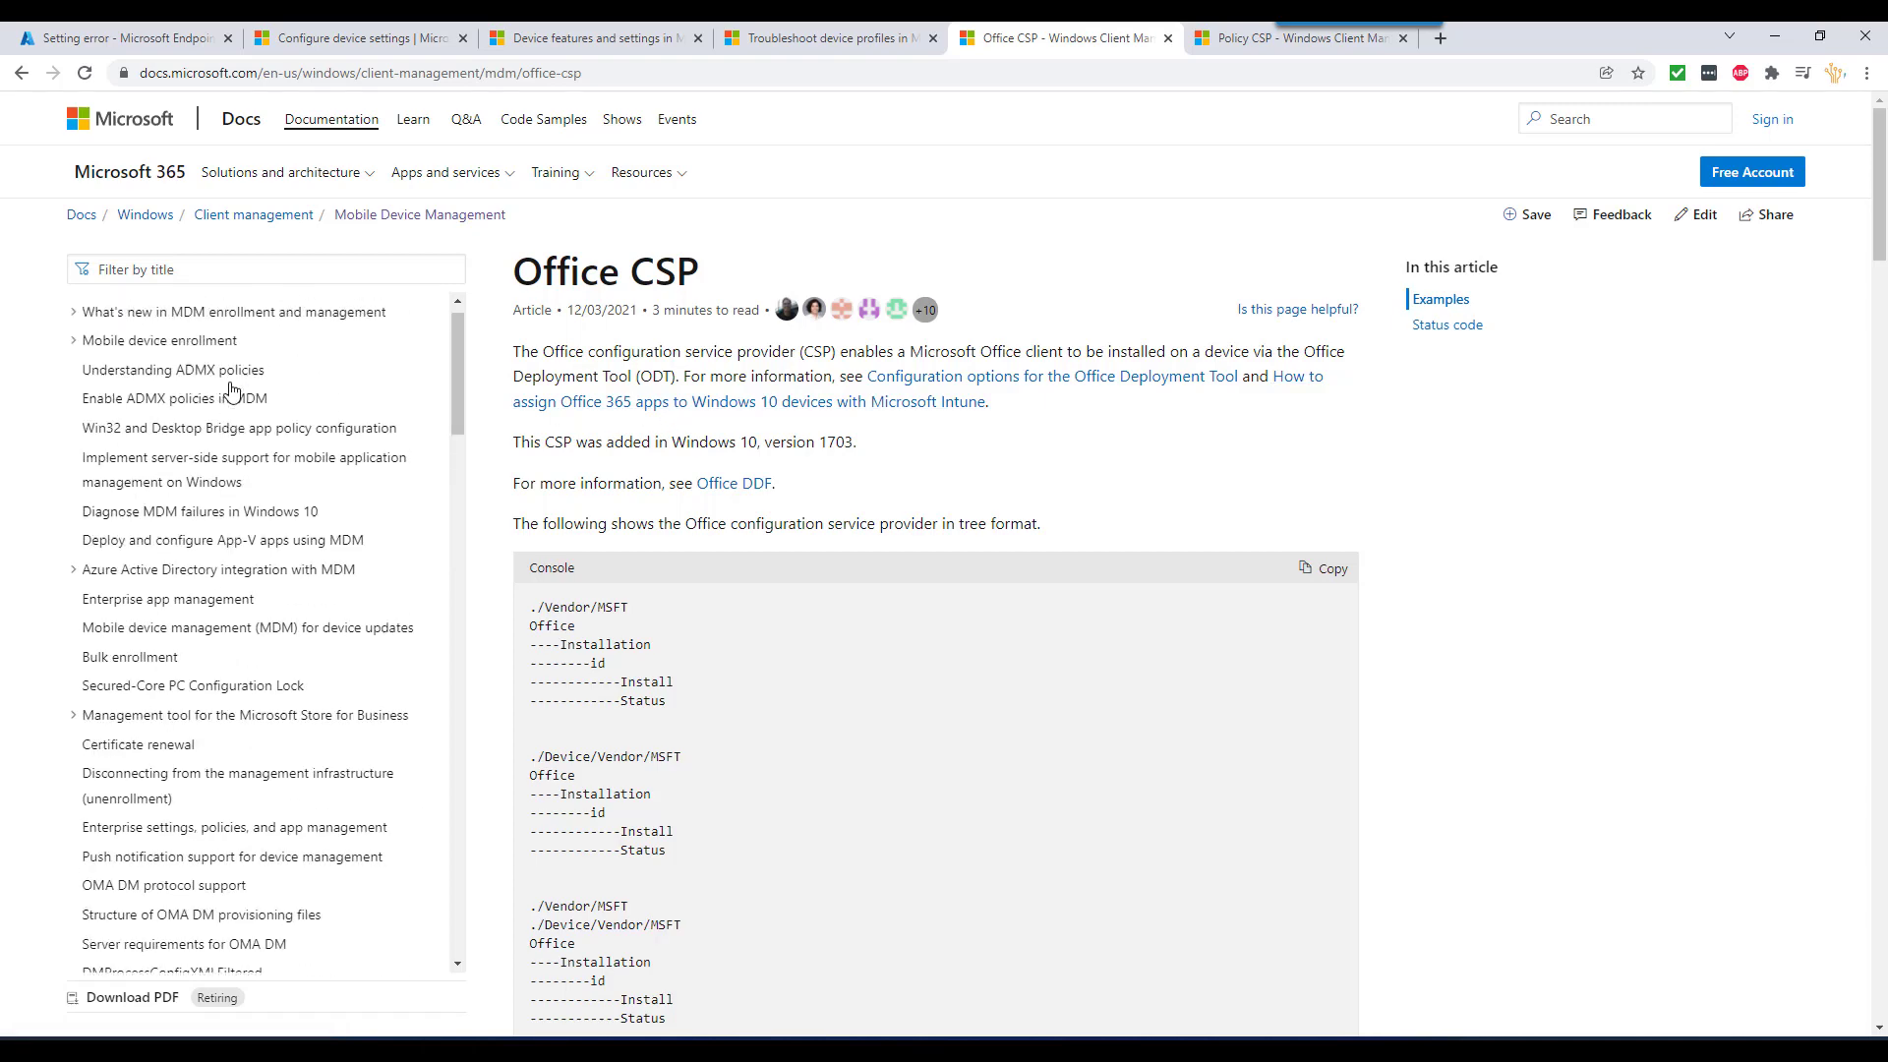
left_click(177, 307)
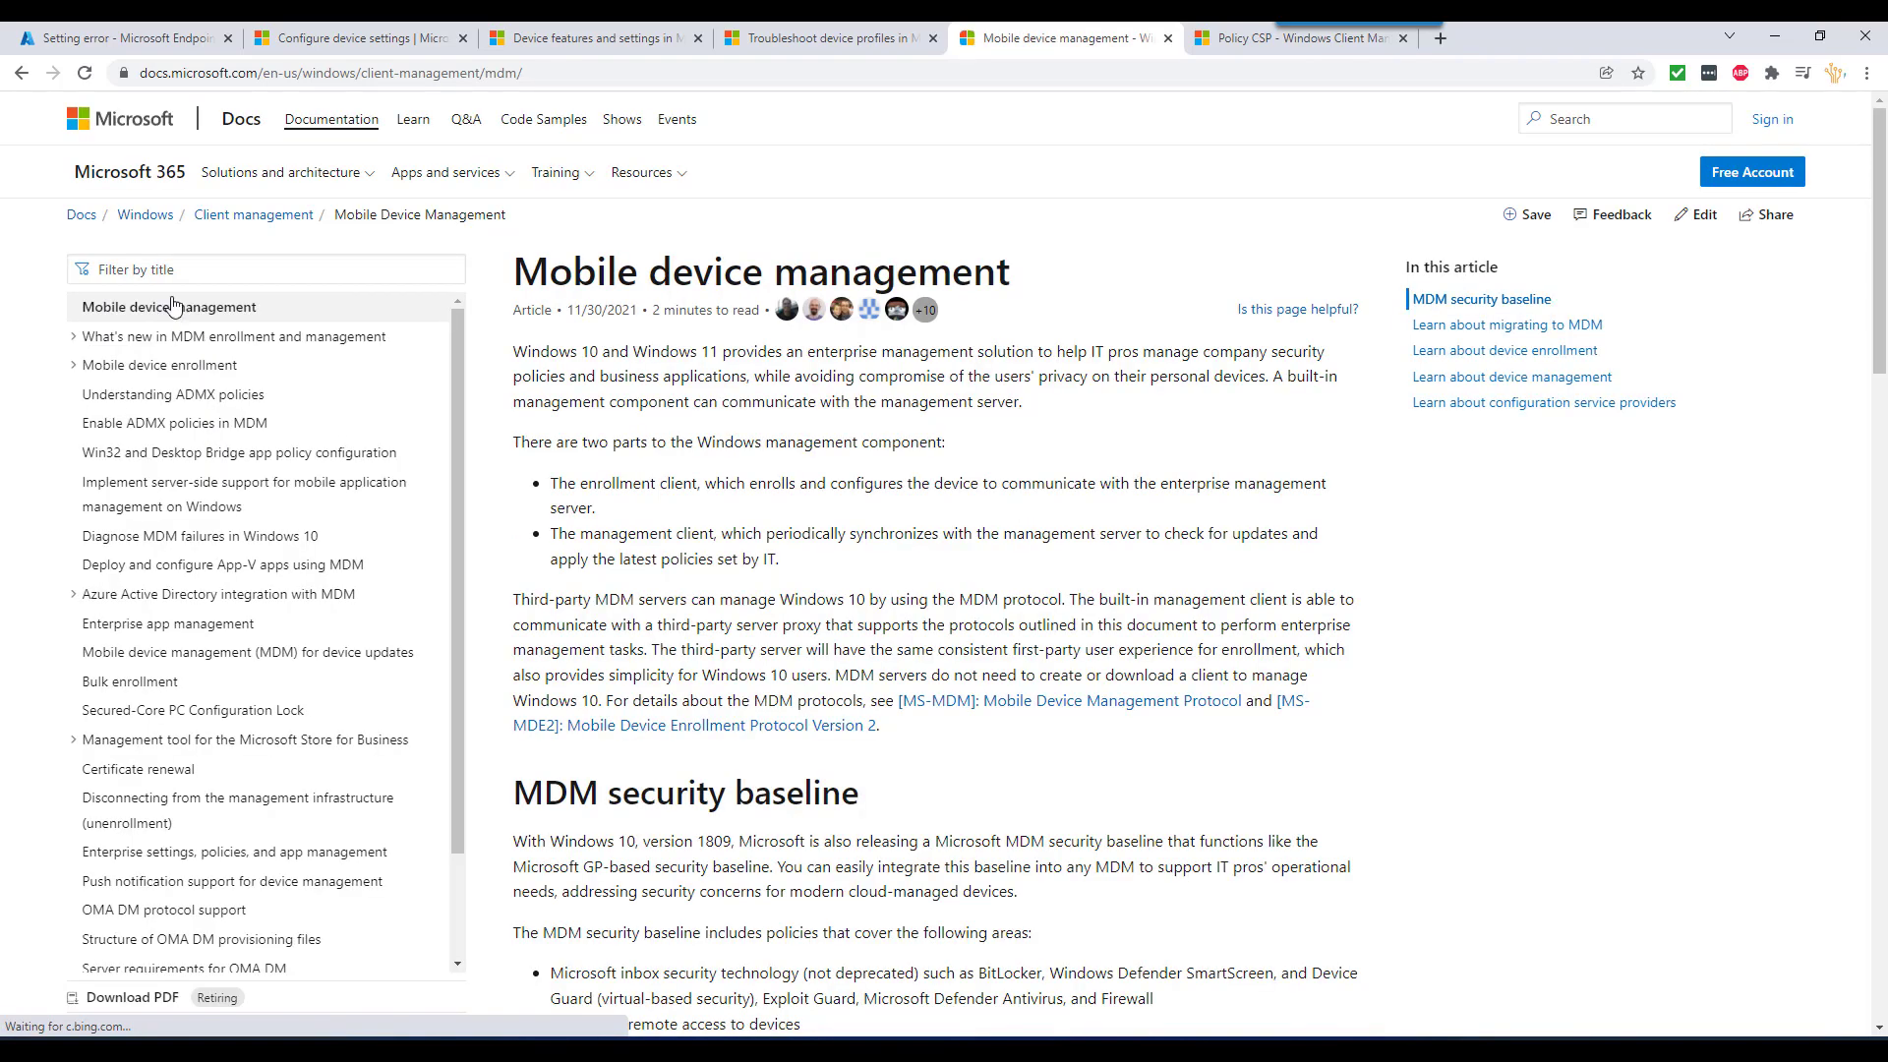
- Go back through Office, Maps and Accounts CSP to the CSP reference page
left_click(21, 73)
left_click(22, 72)
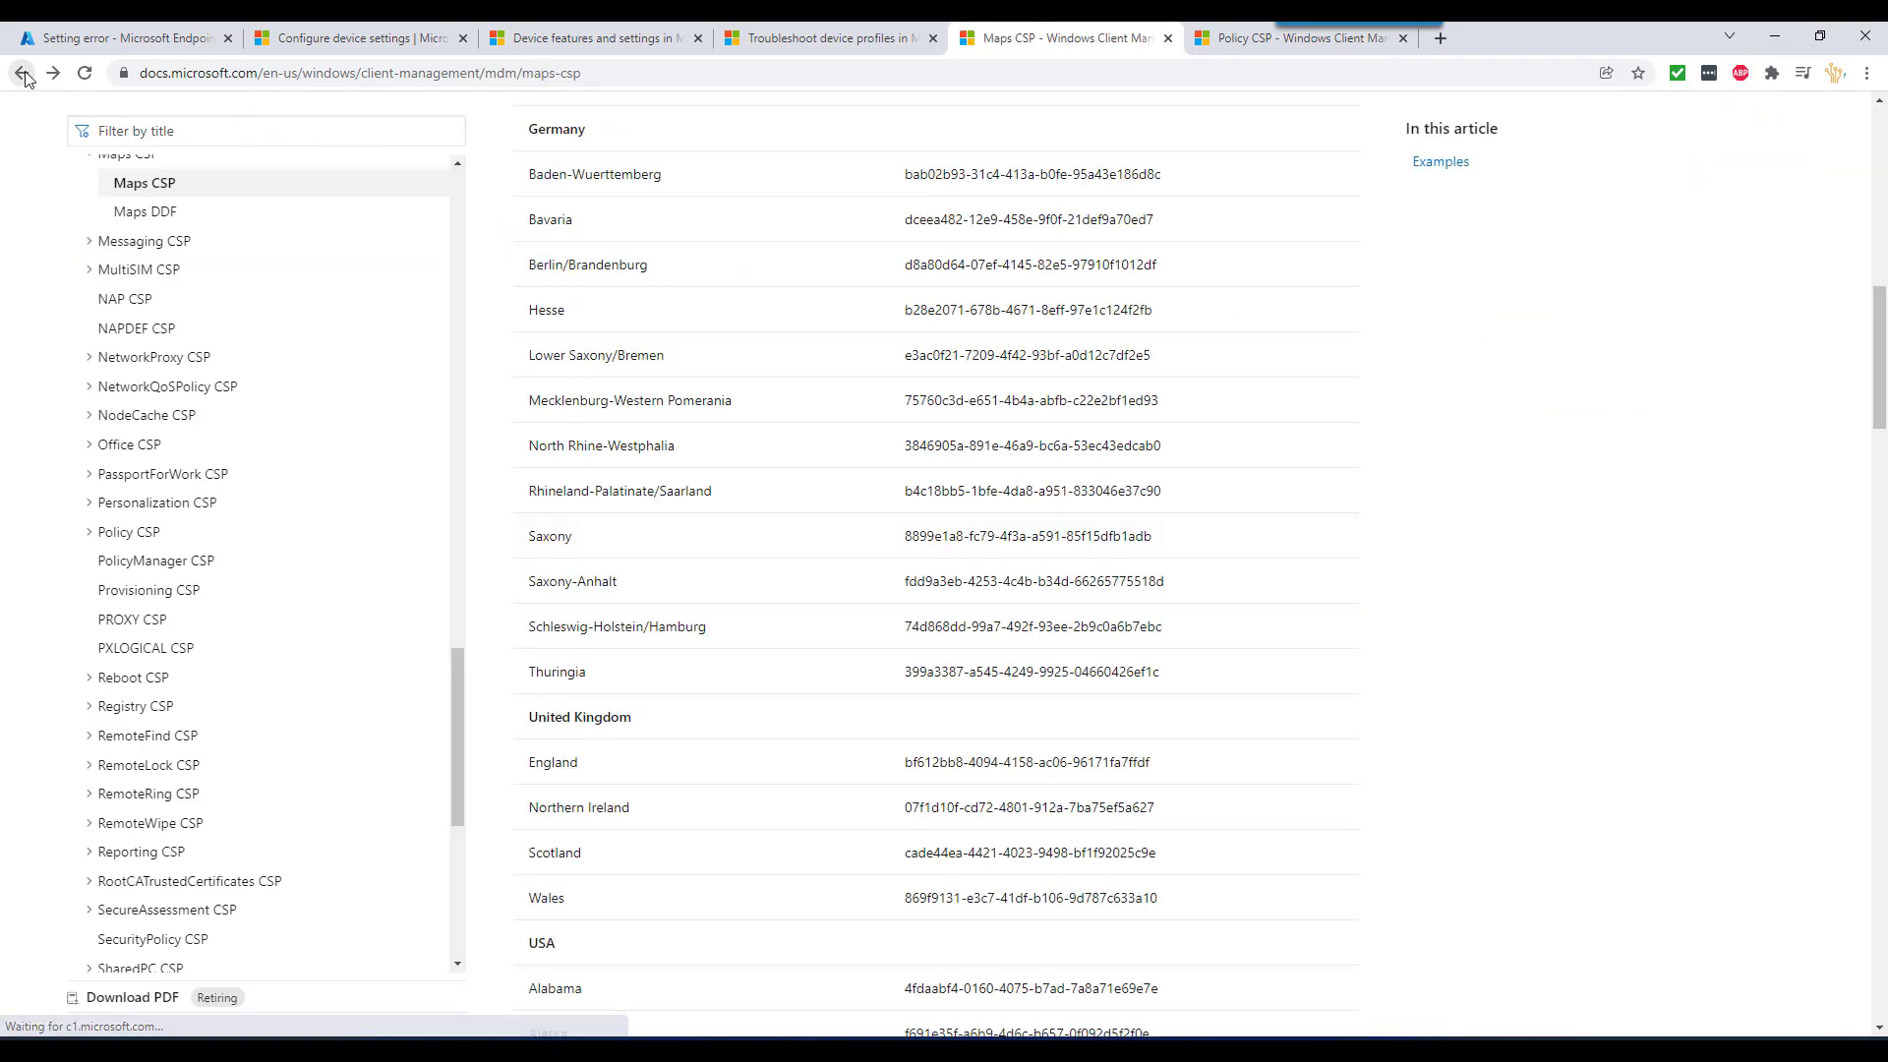
left_click(22, 73)
scroll(821, 600, "up", 7)
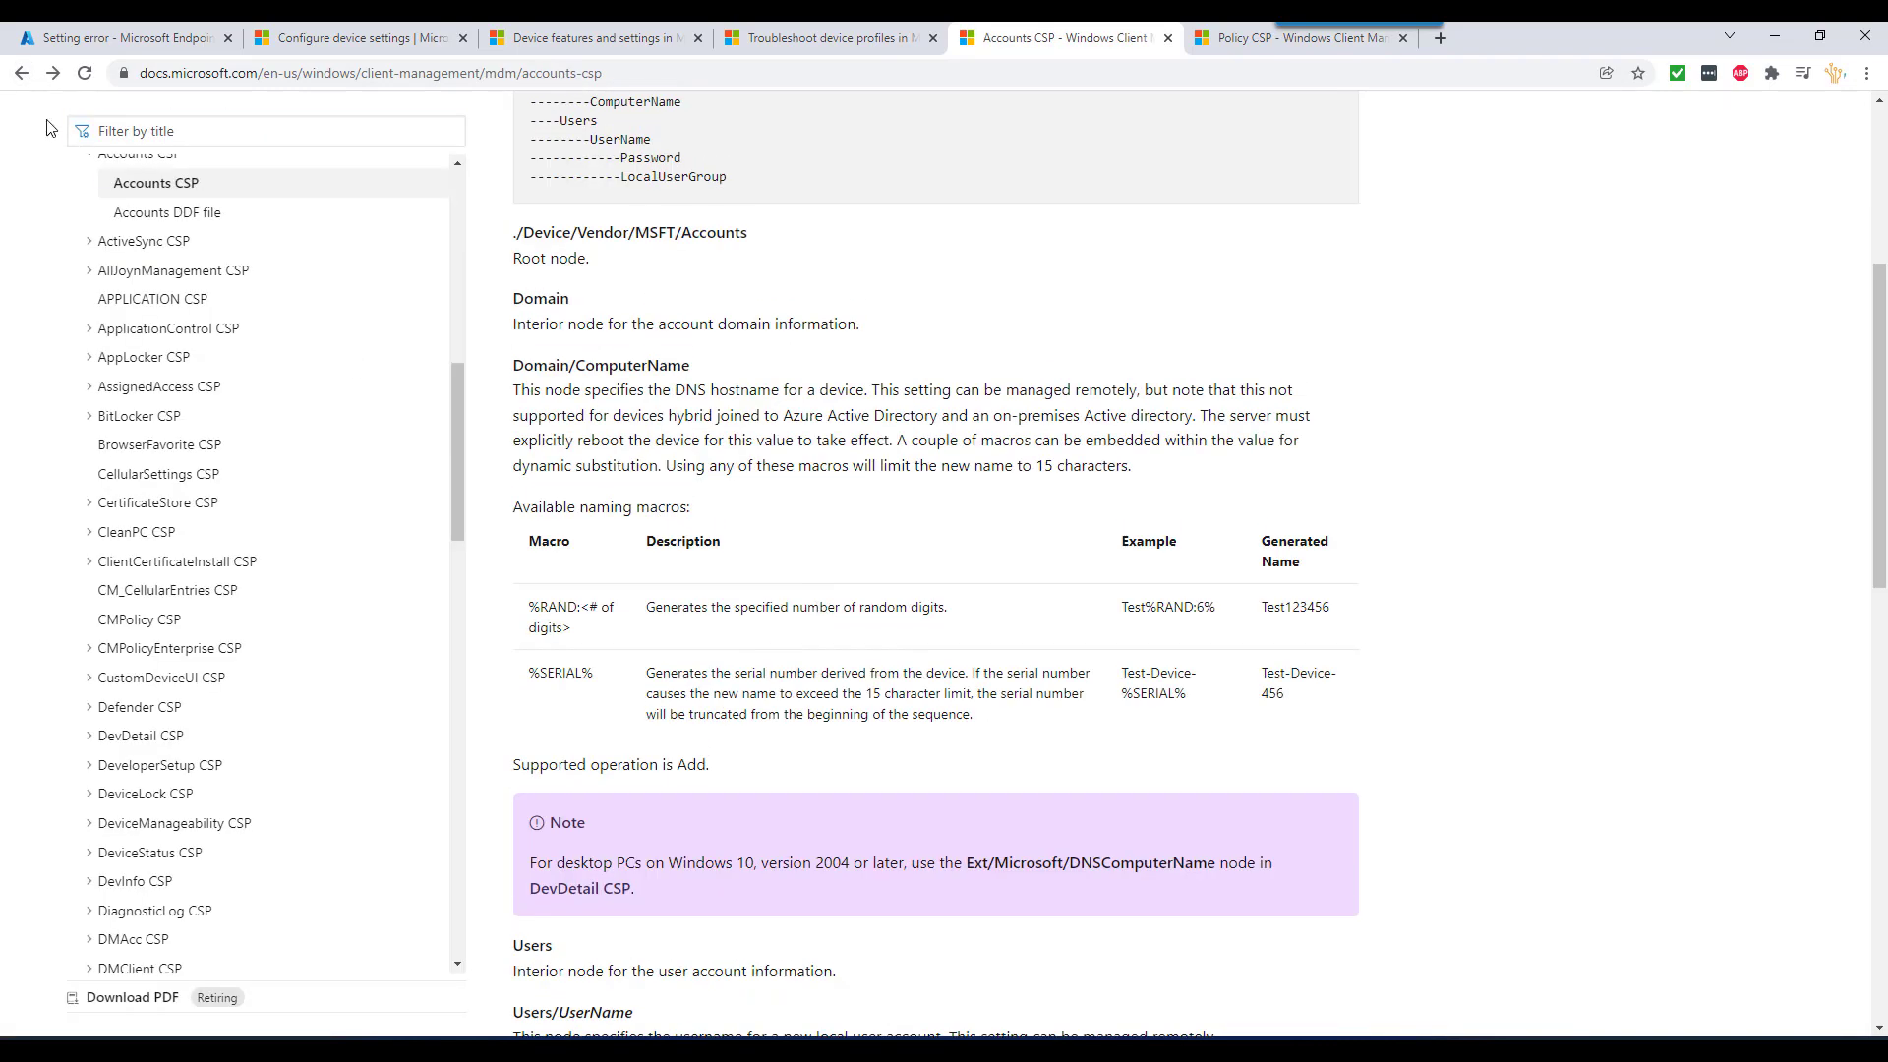
left_click(22, 73)
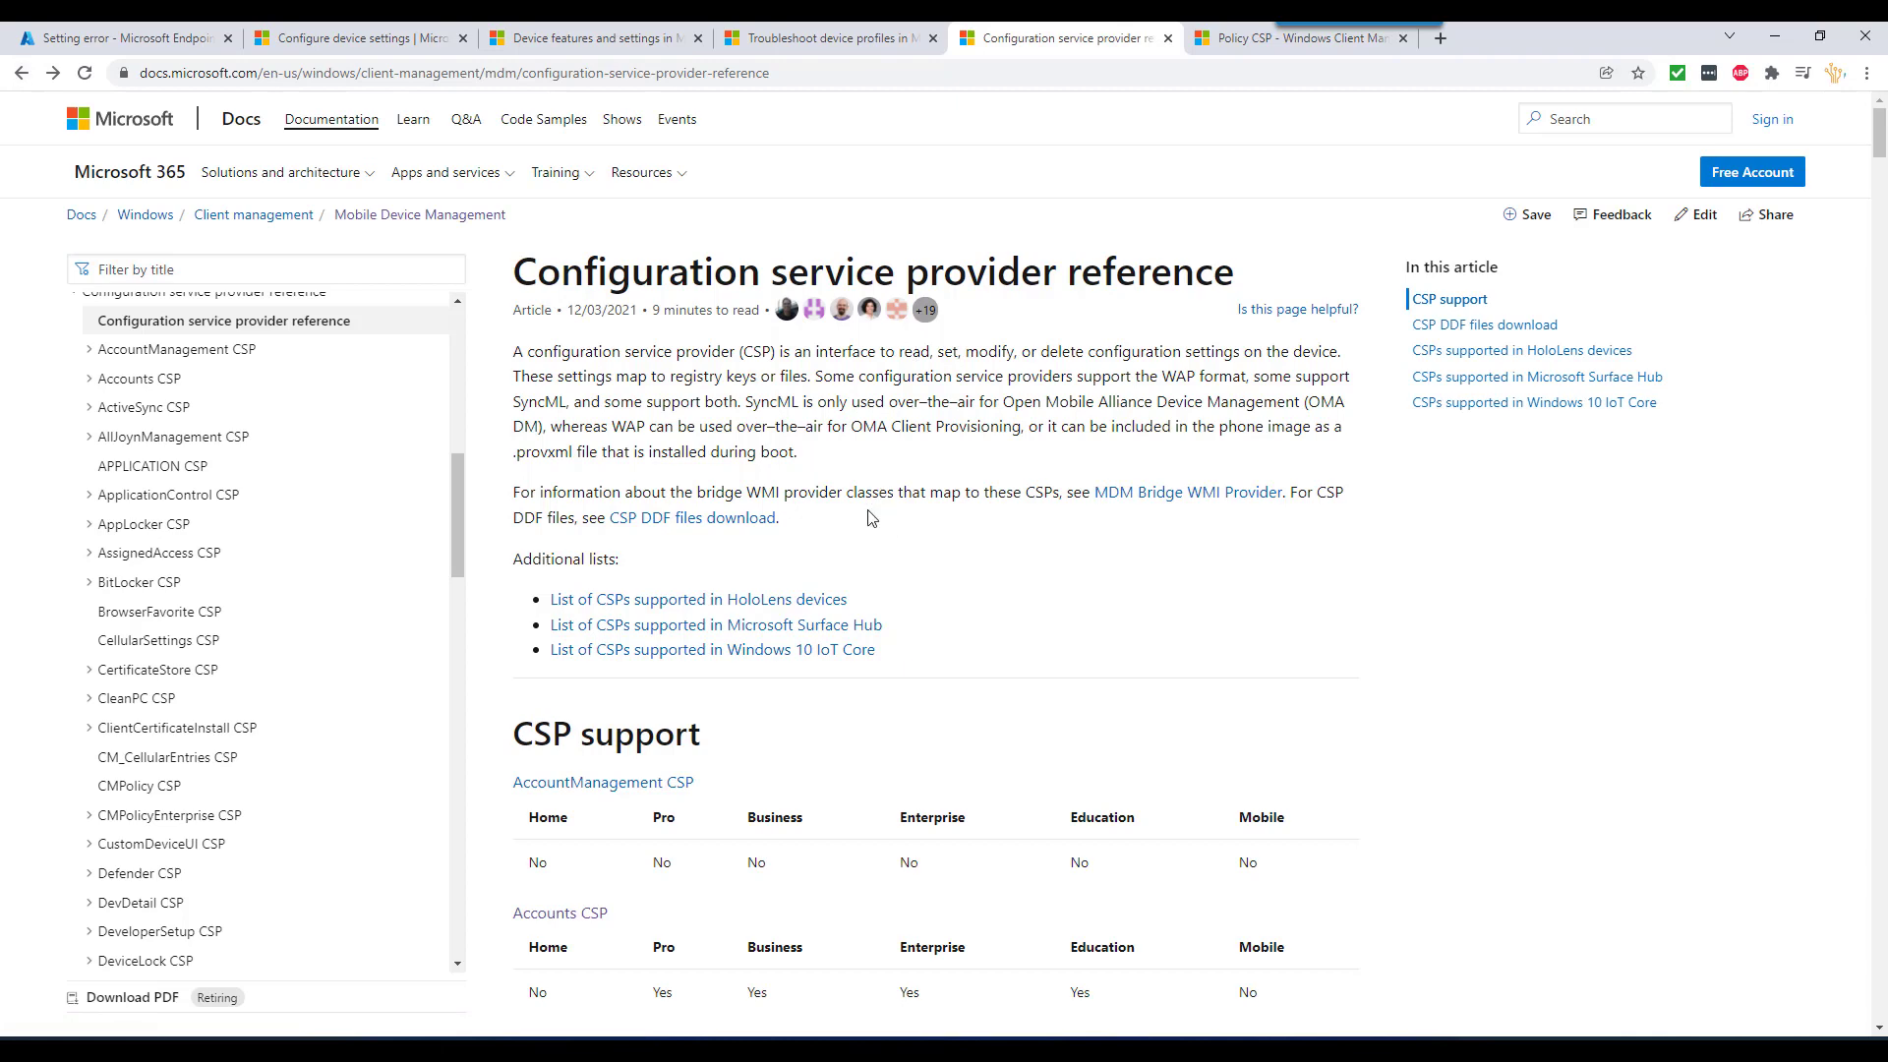
- Scroll the CSP reference table and highlight the Pro edition column
scroll(869, 518, "down", 3)
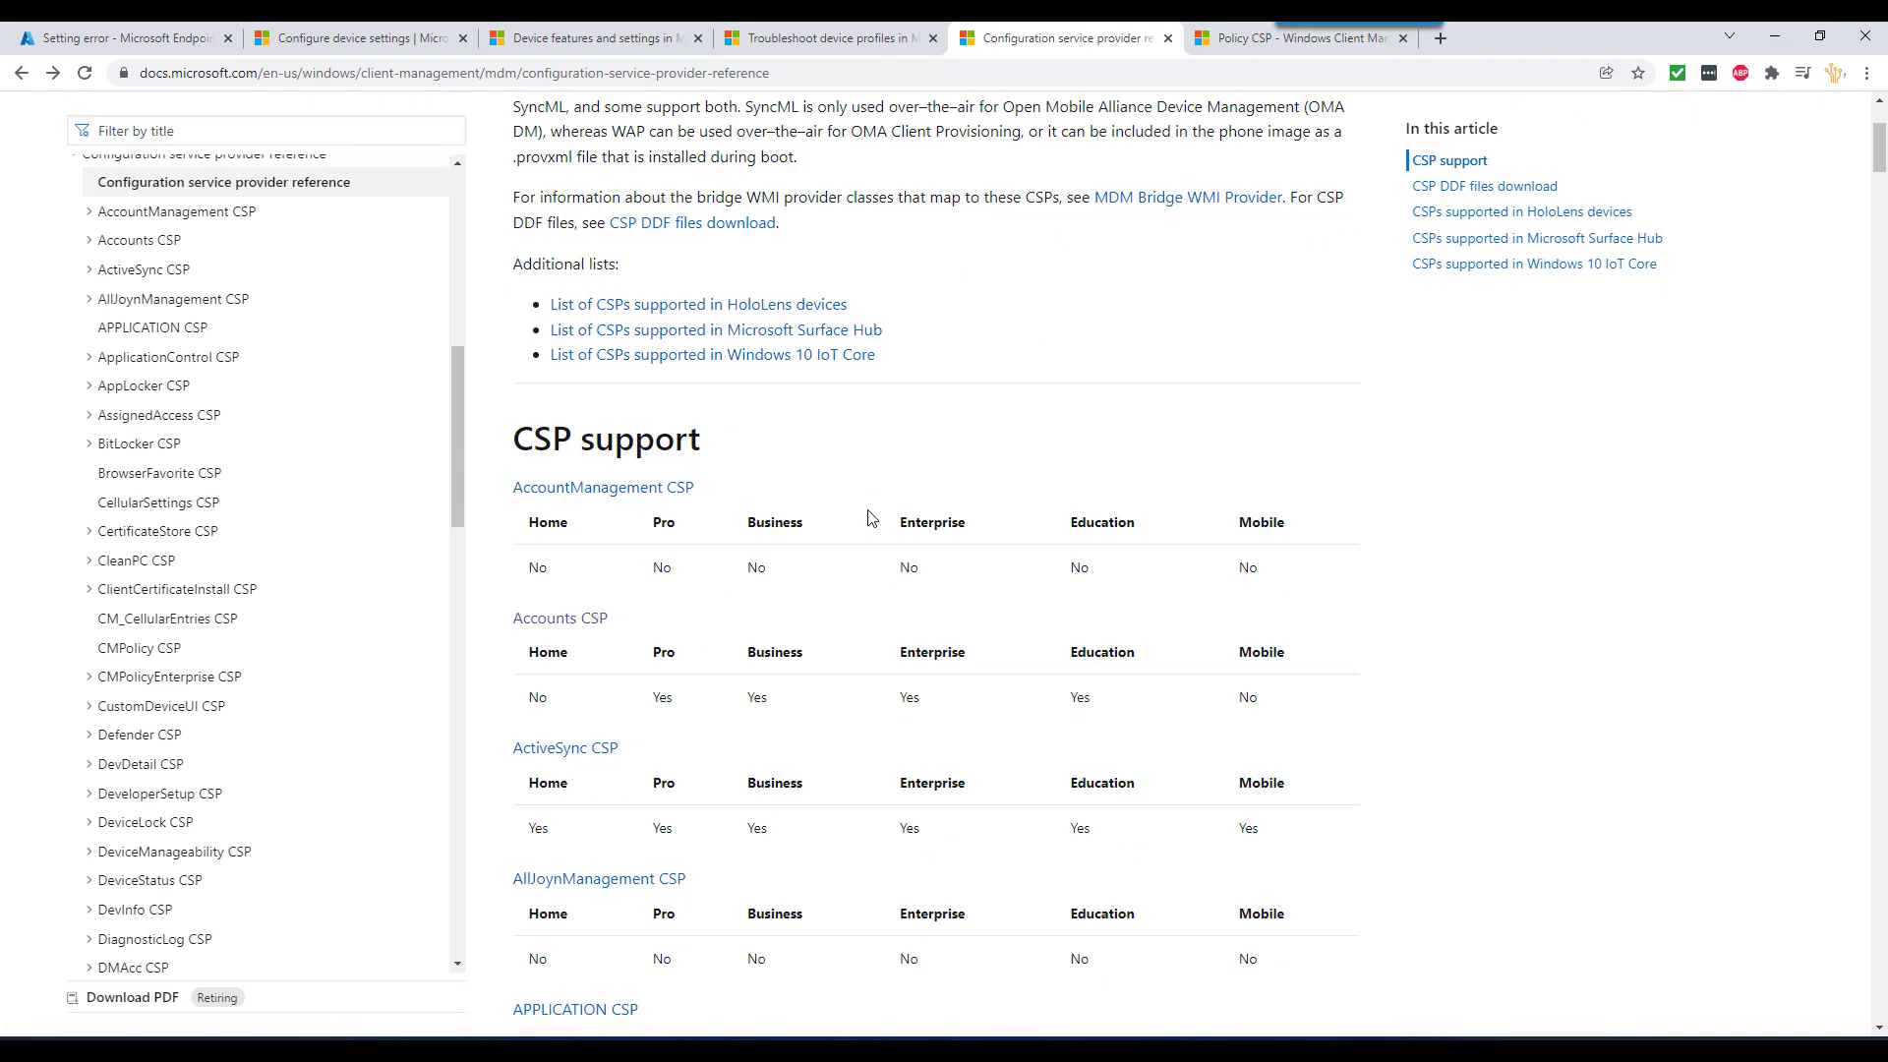
scroll(602, 544, "down", 3)
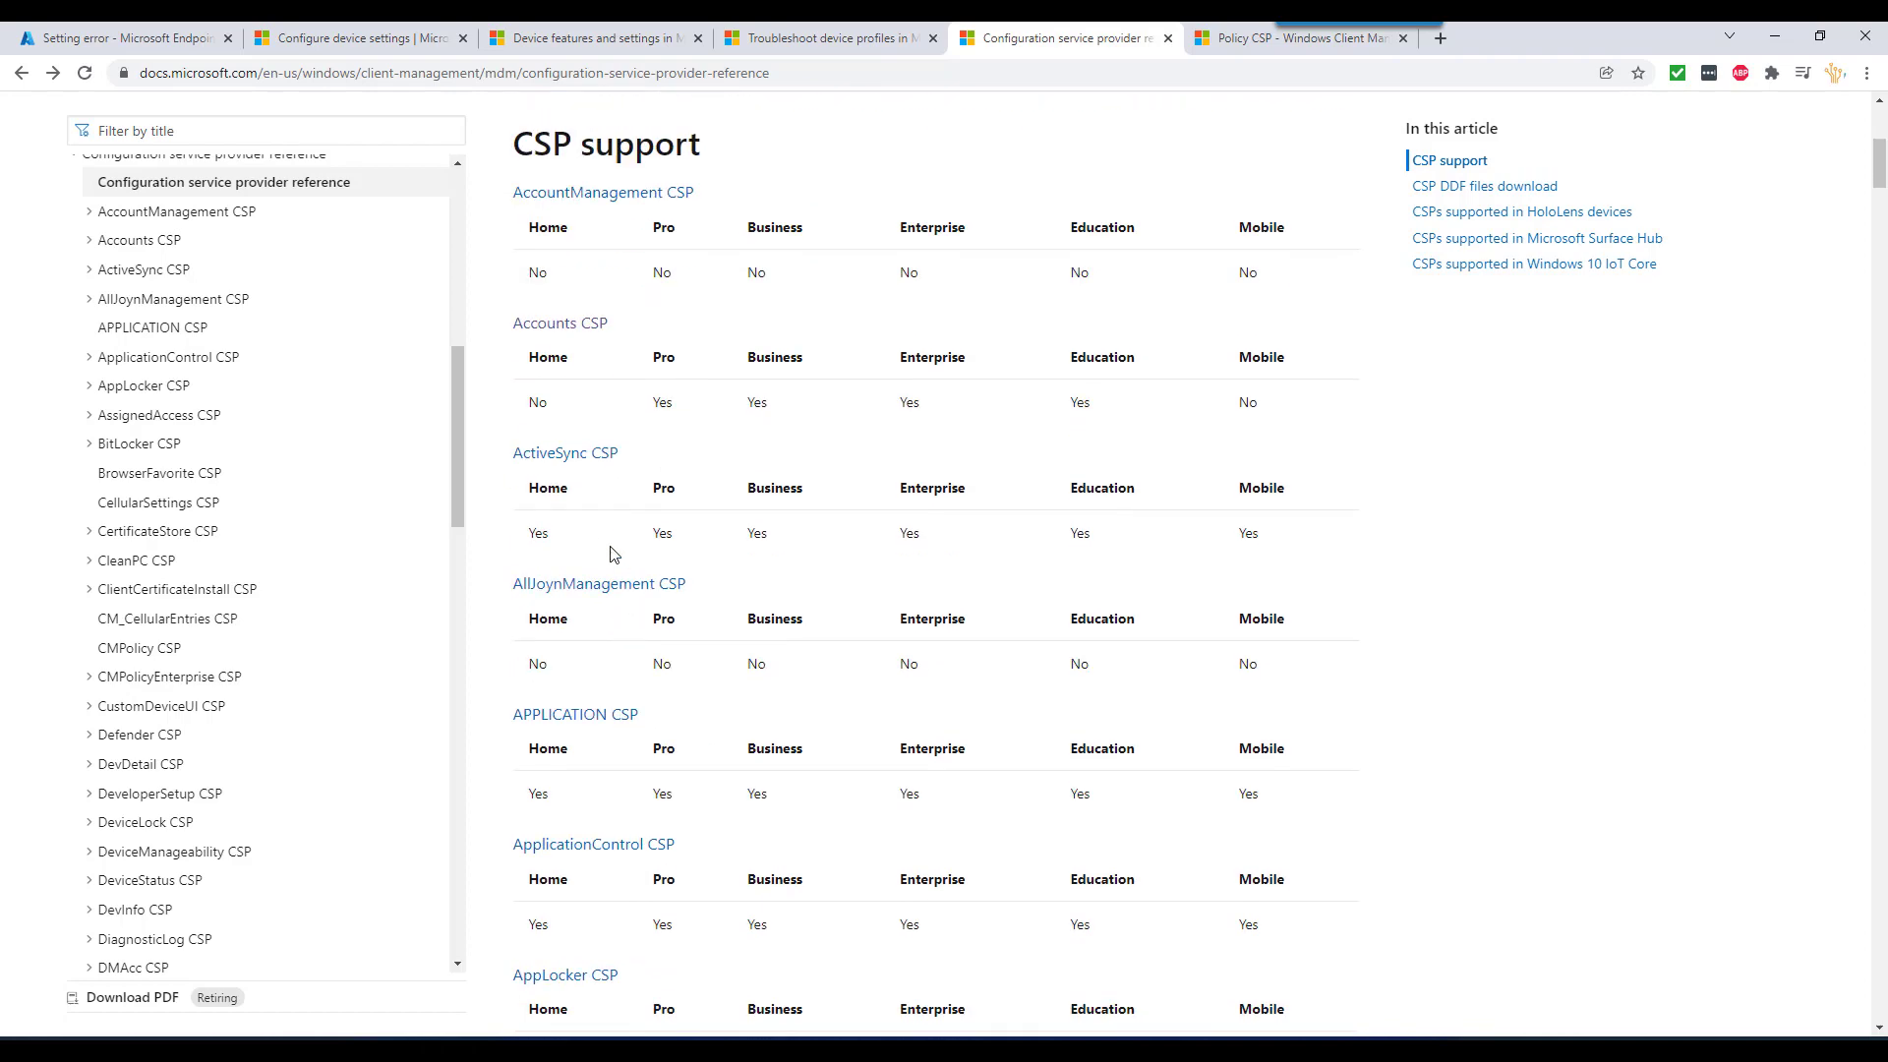
double_click(665, 489)
- Read the Defender CSP article down to its Detections descriptions, then return to the setting error
left_click(140, 736)
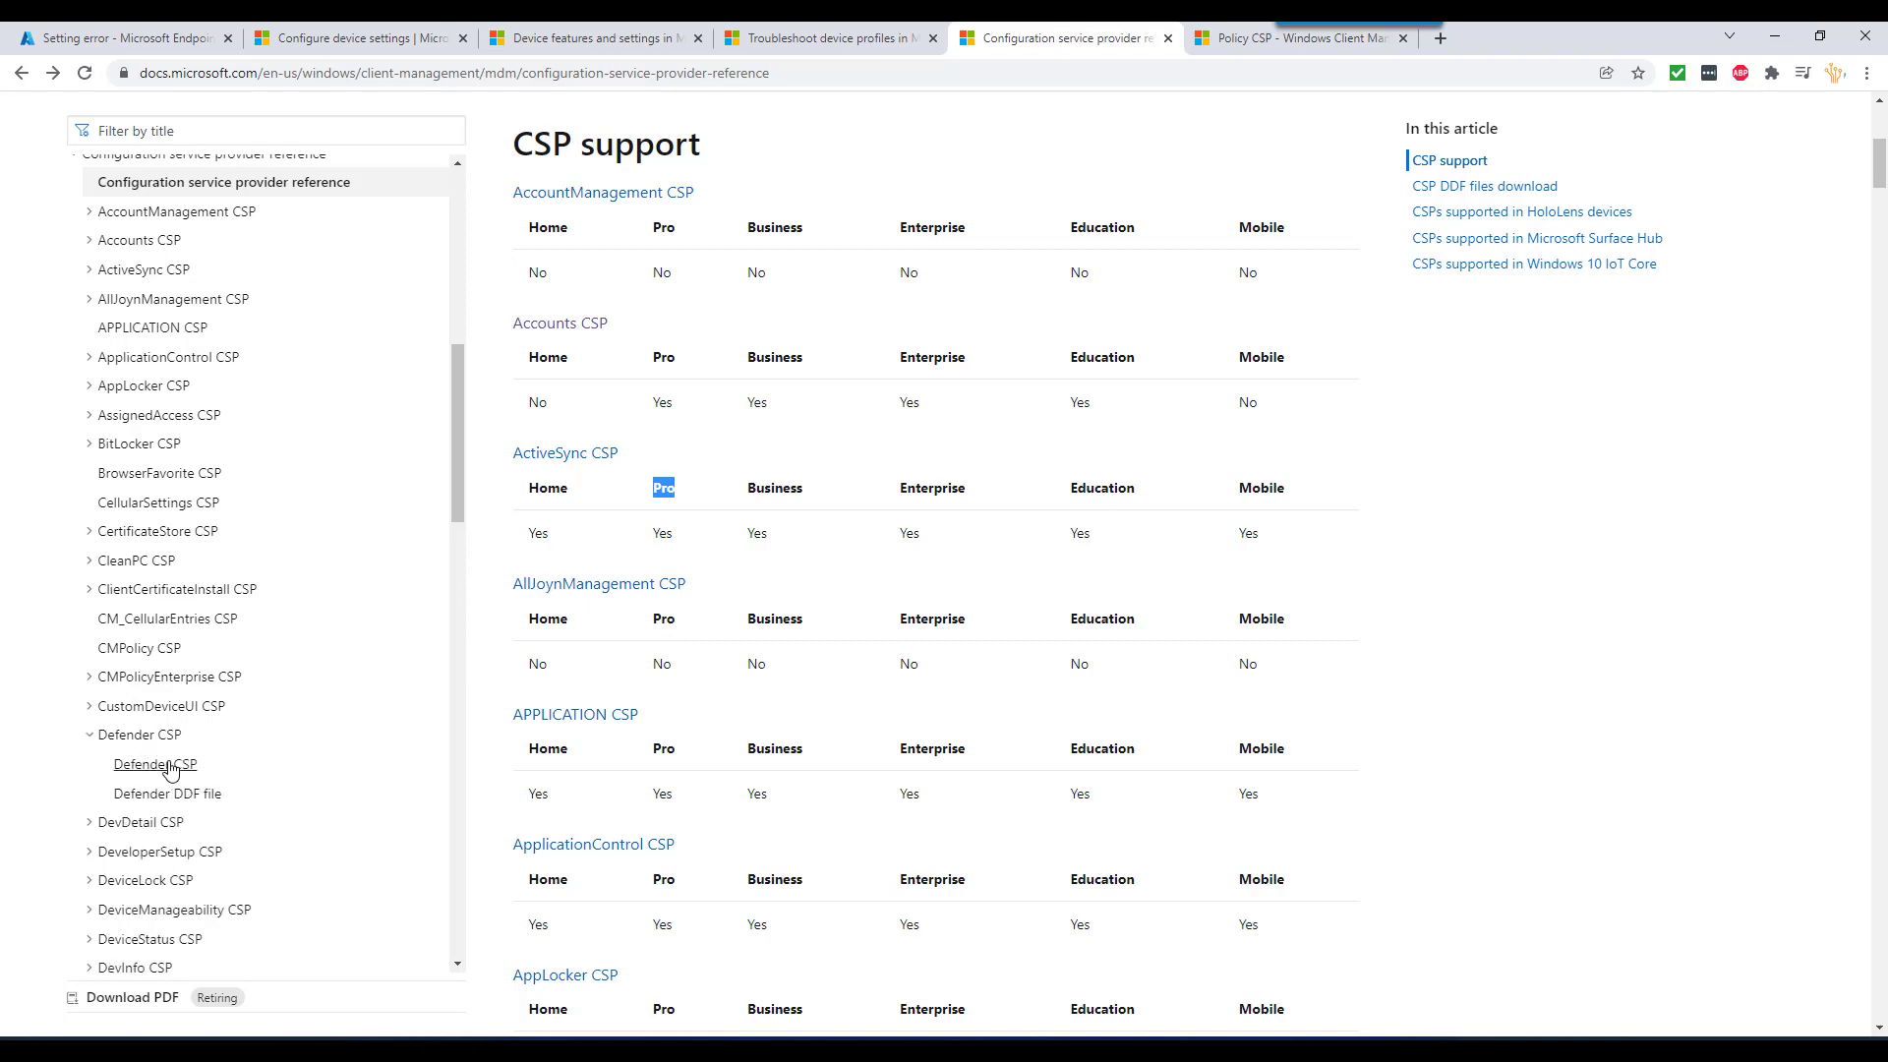
scroll(753, 548, "down", 2)
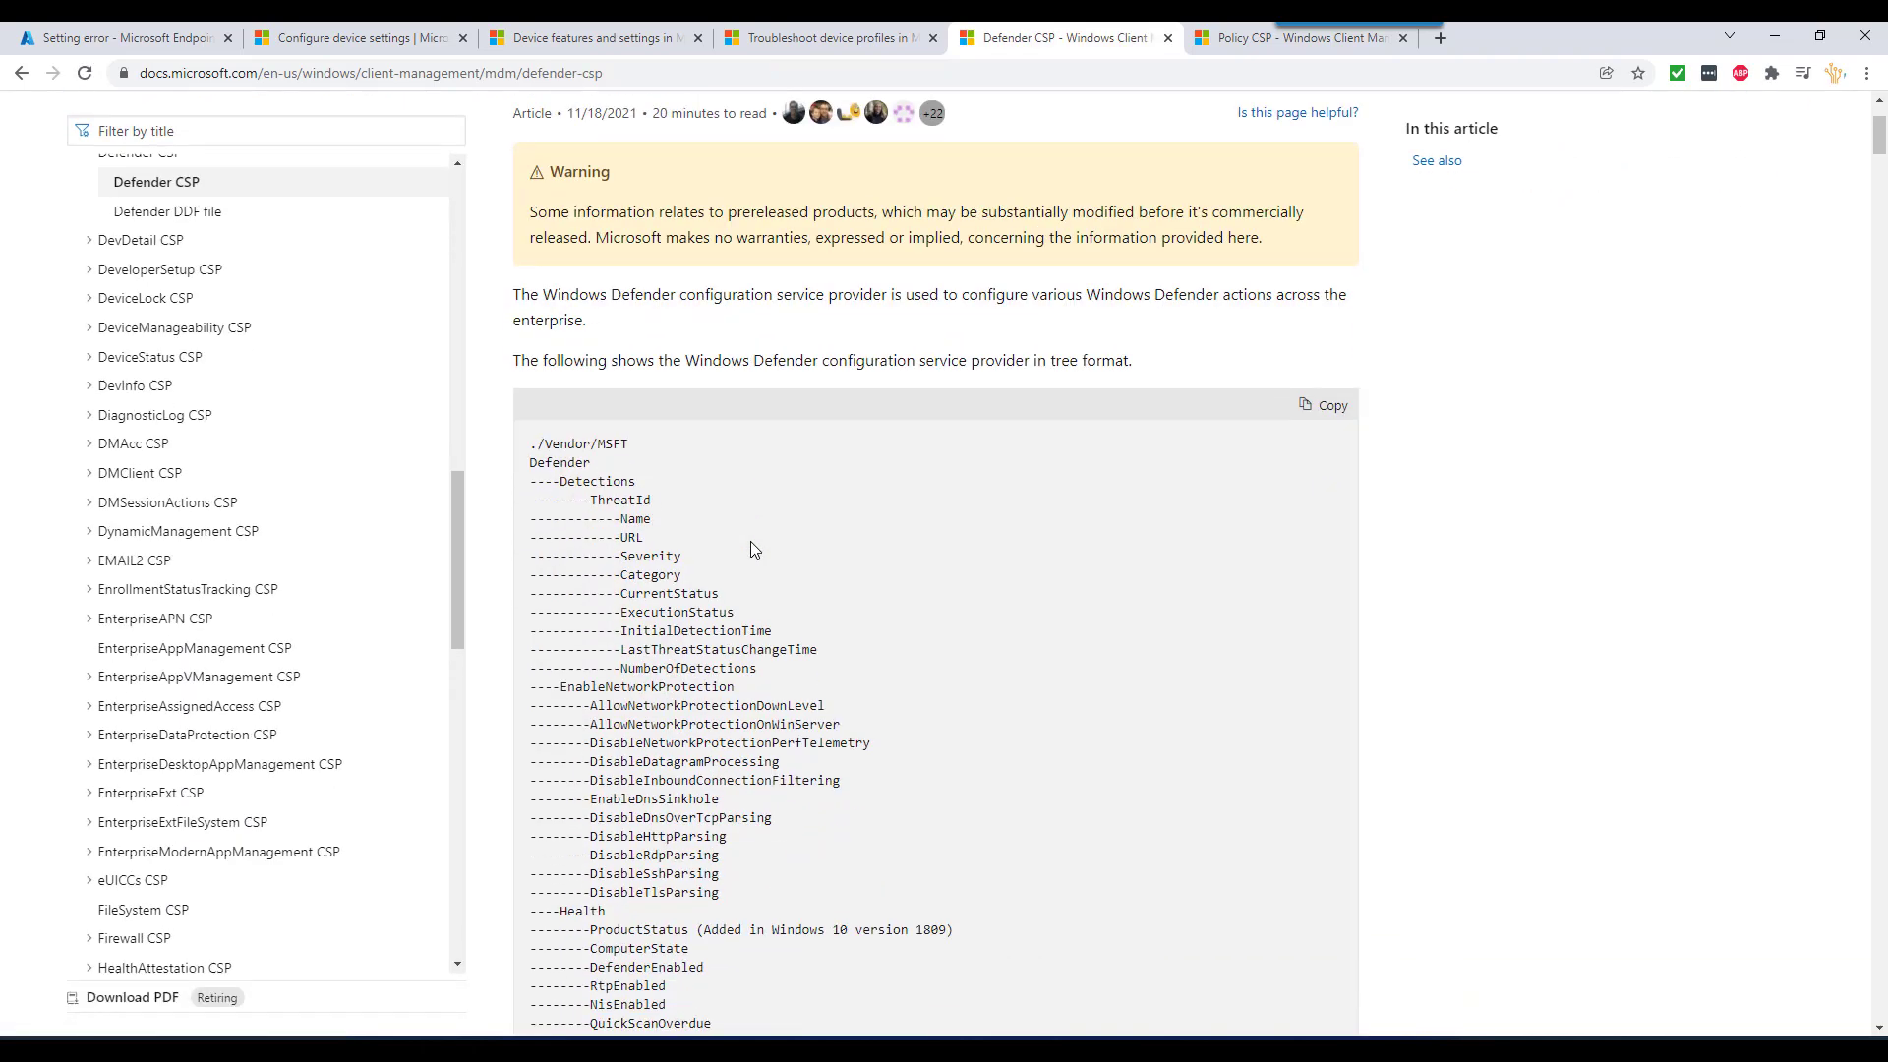
scroll(804, 577, "down", 4)
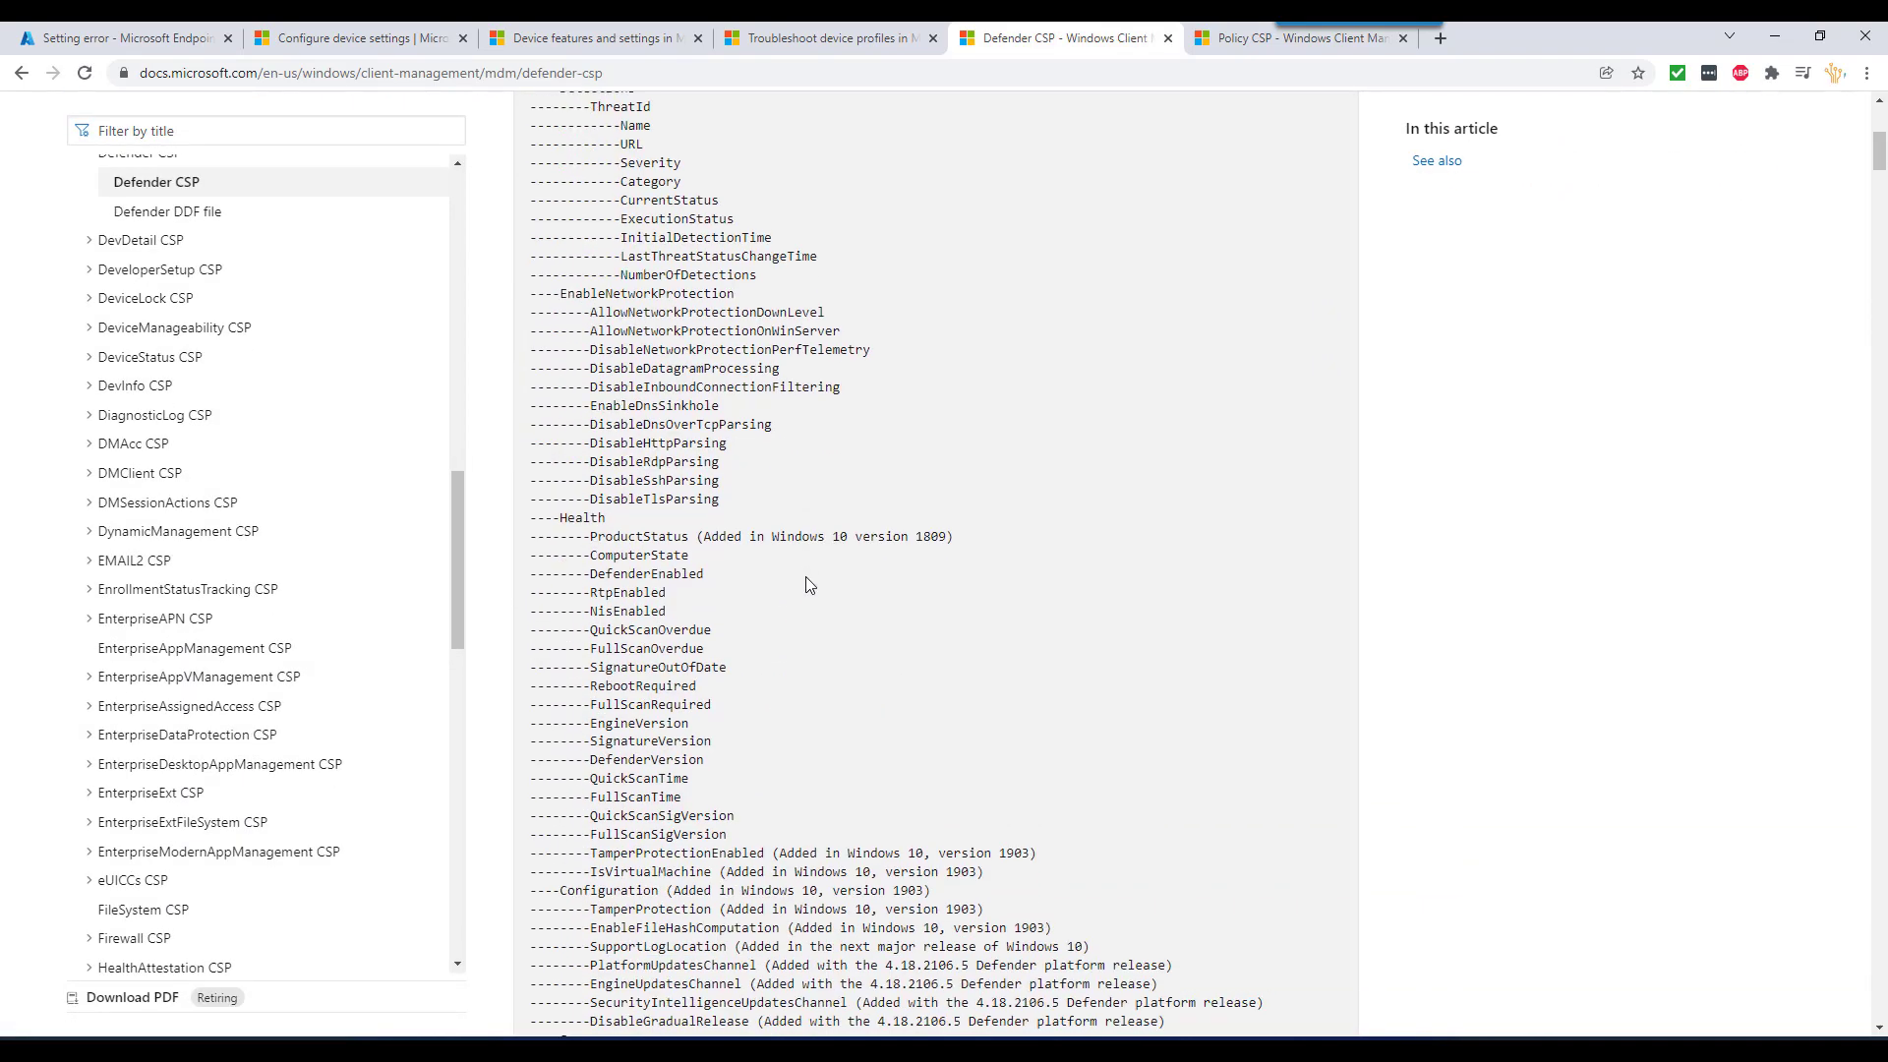
scroll(806, 577, "down", 9)
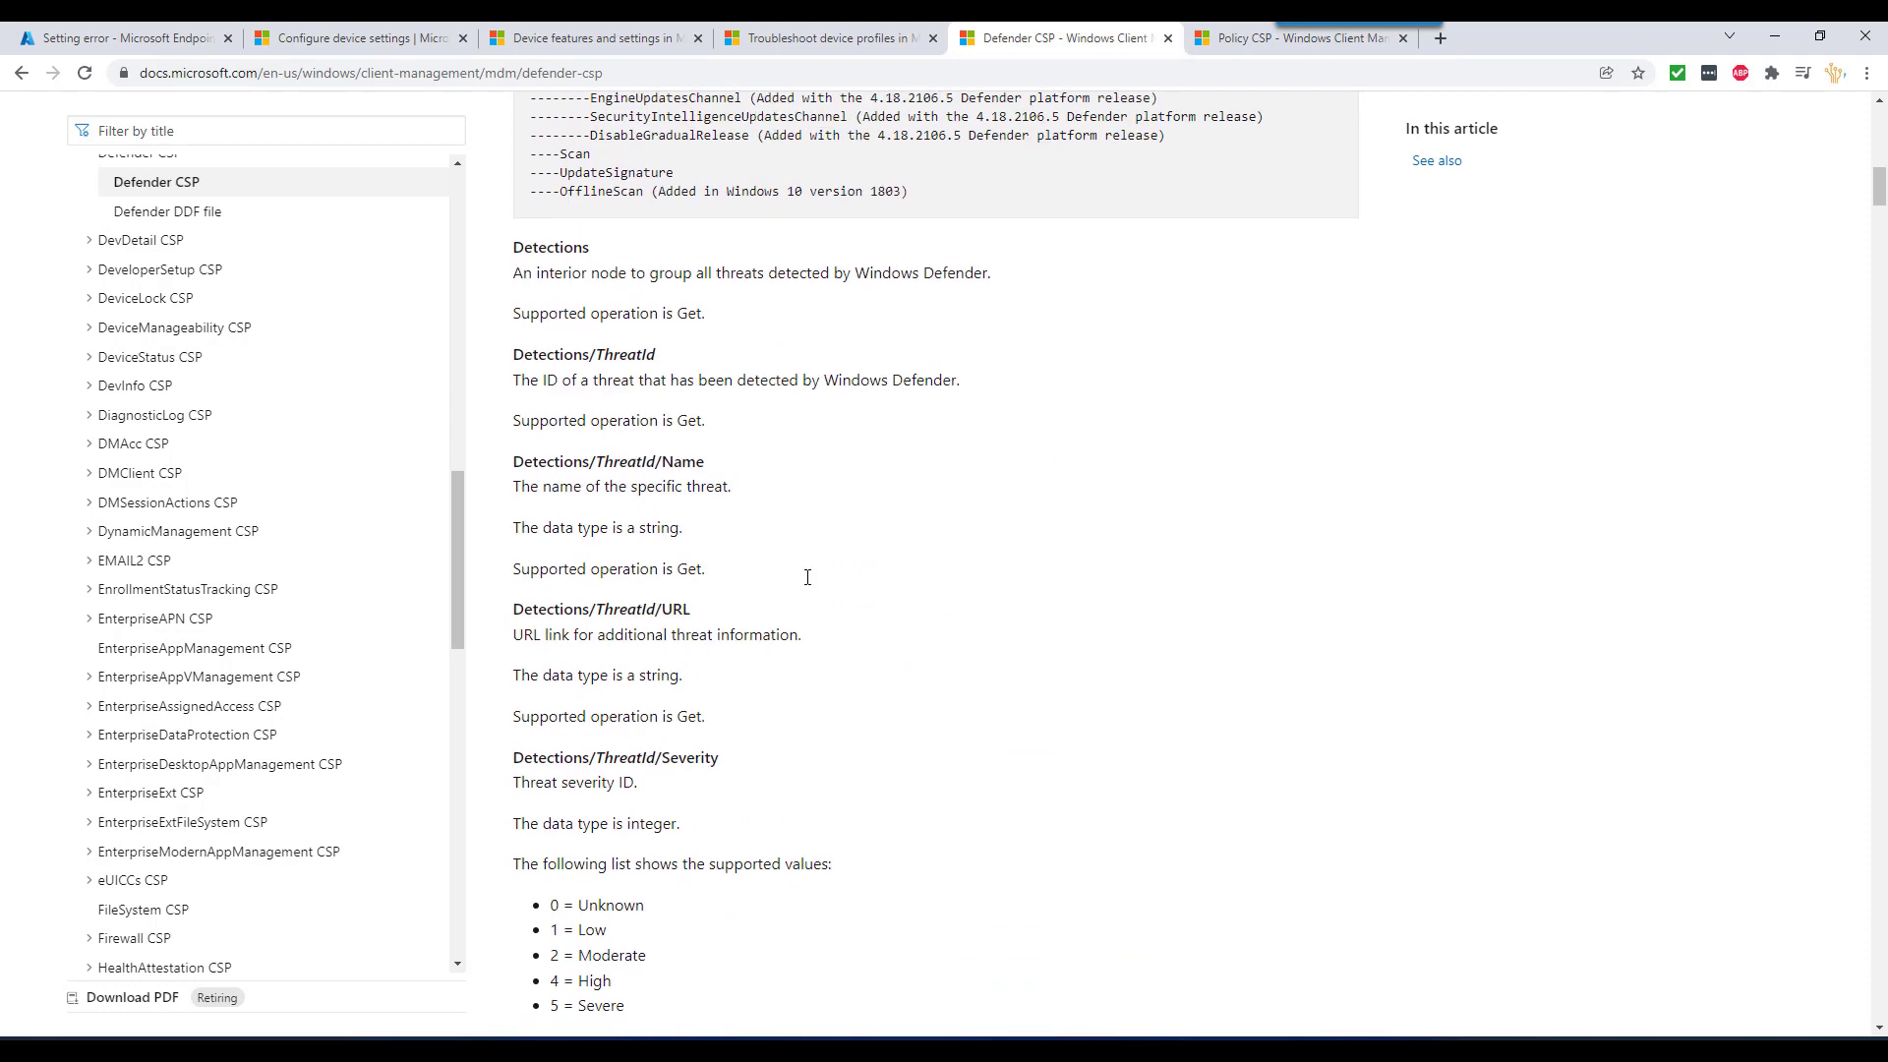
scroll(806, 577, "down", 3)
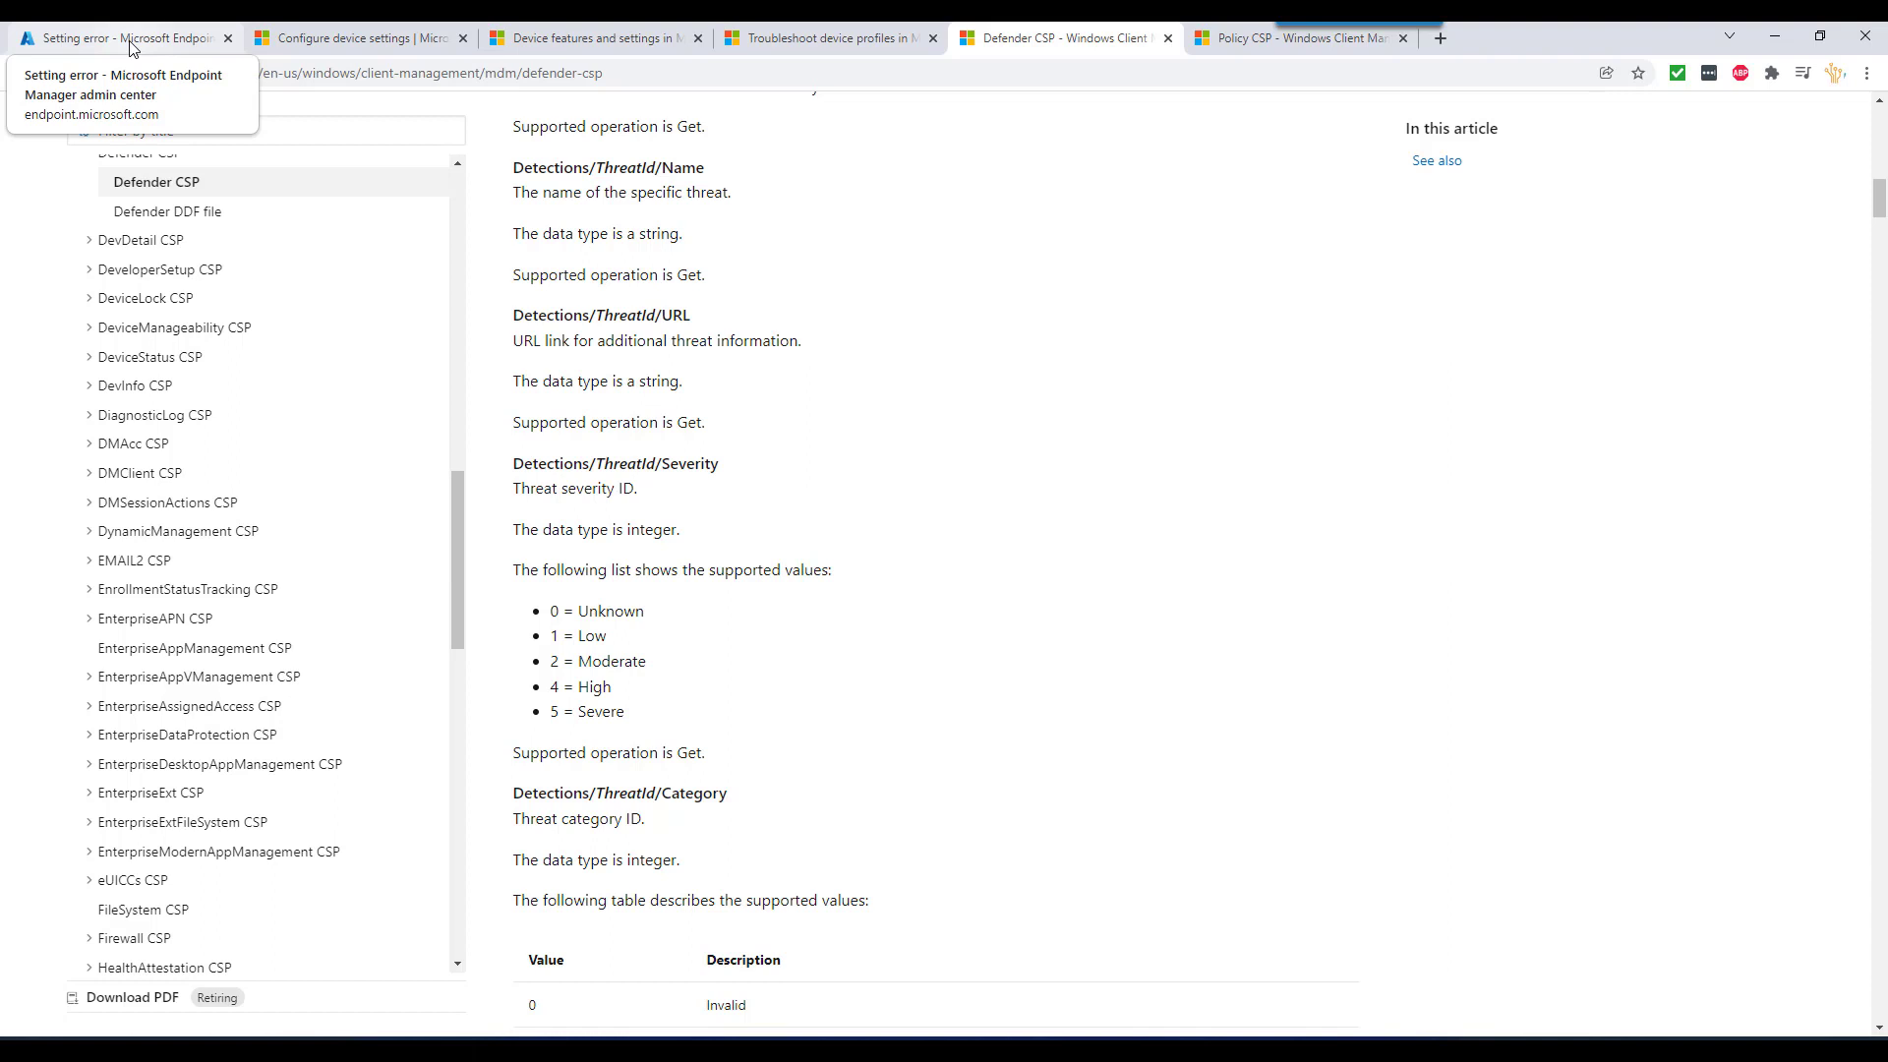
left_click(133, 44)
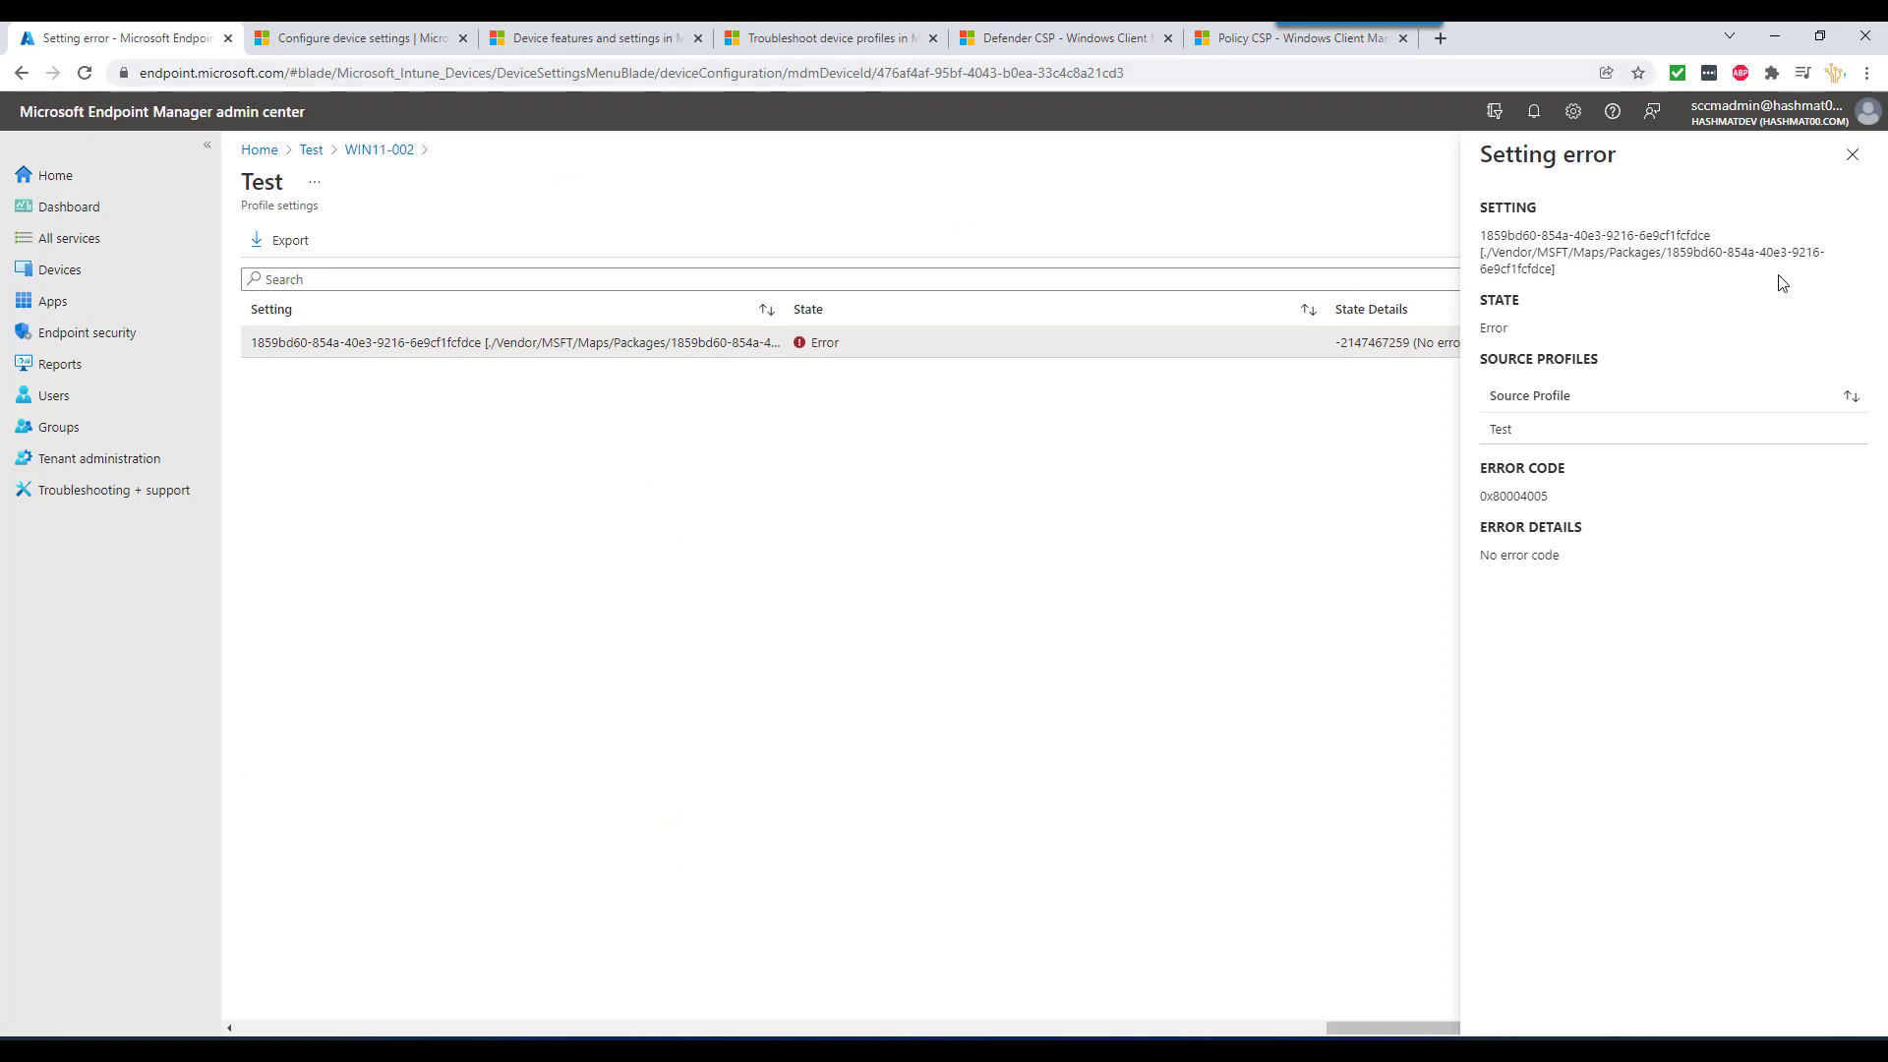
- Close the setting error, check WIN11-002's profile list (Test in Error), and go to Devices
left_click(1852, 157)
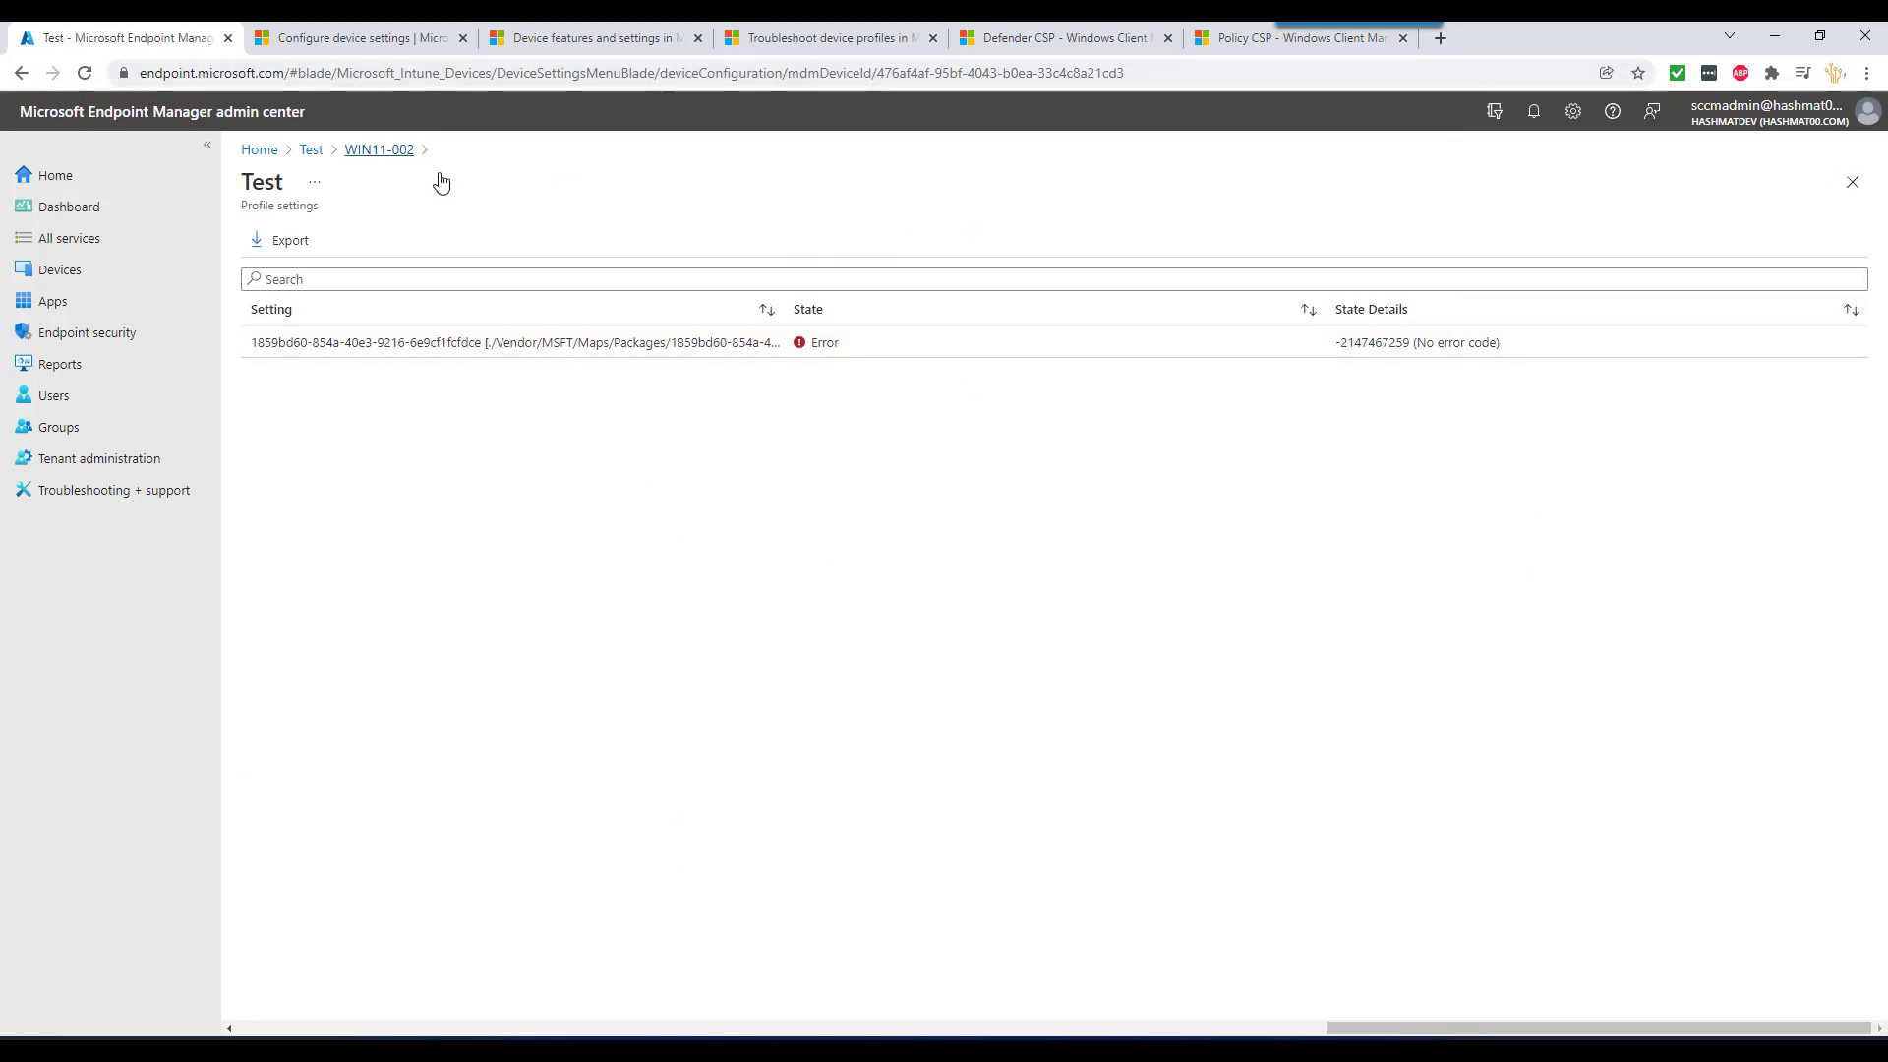
left_click(381, 151)
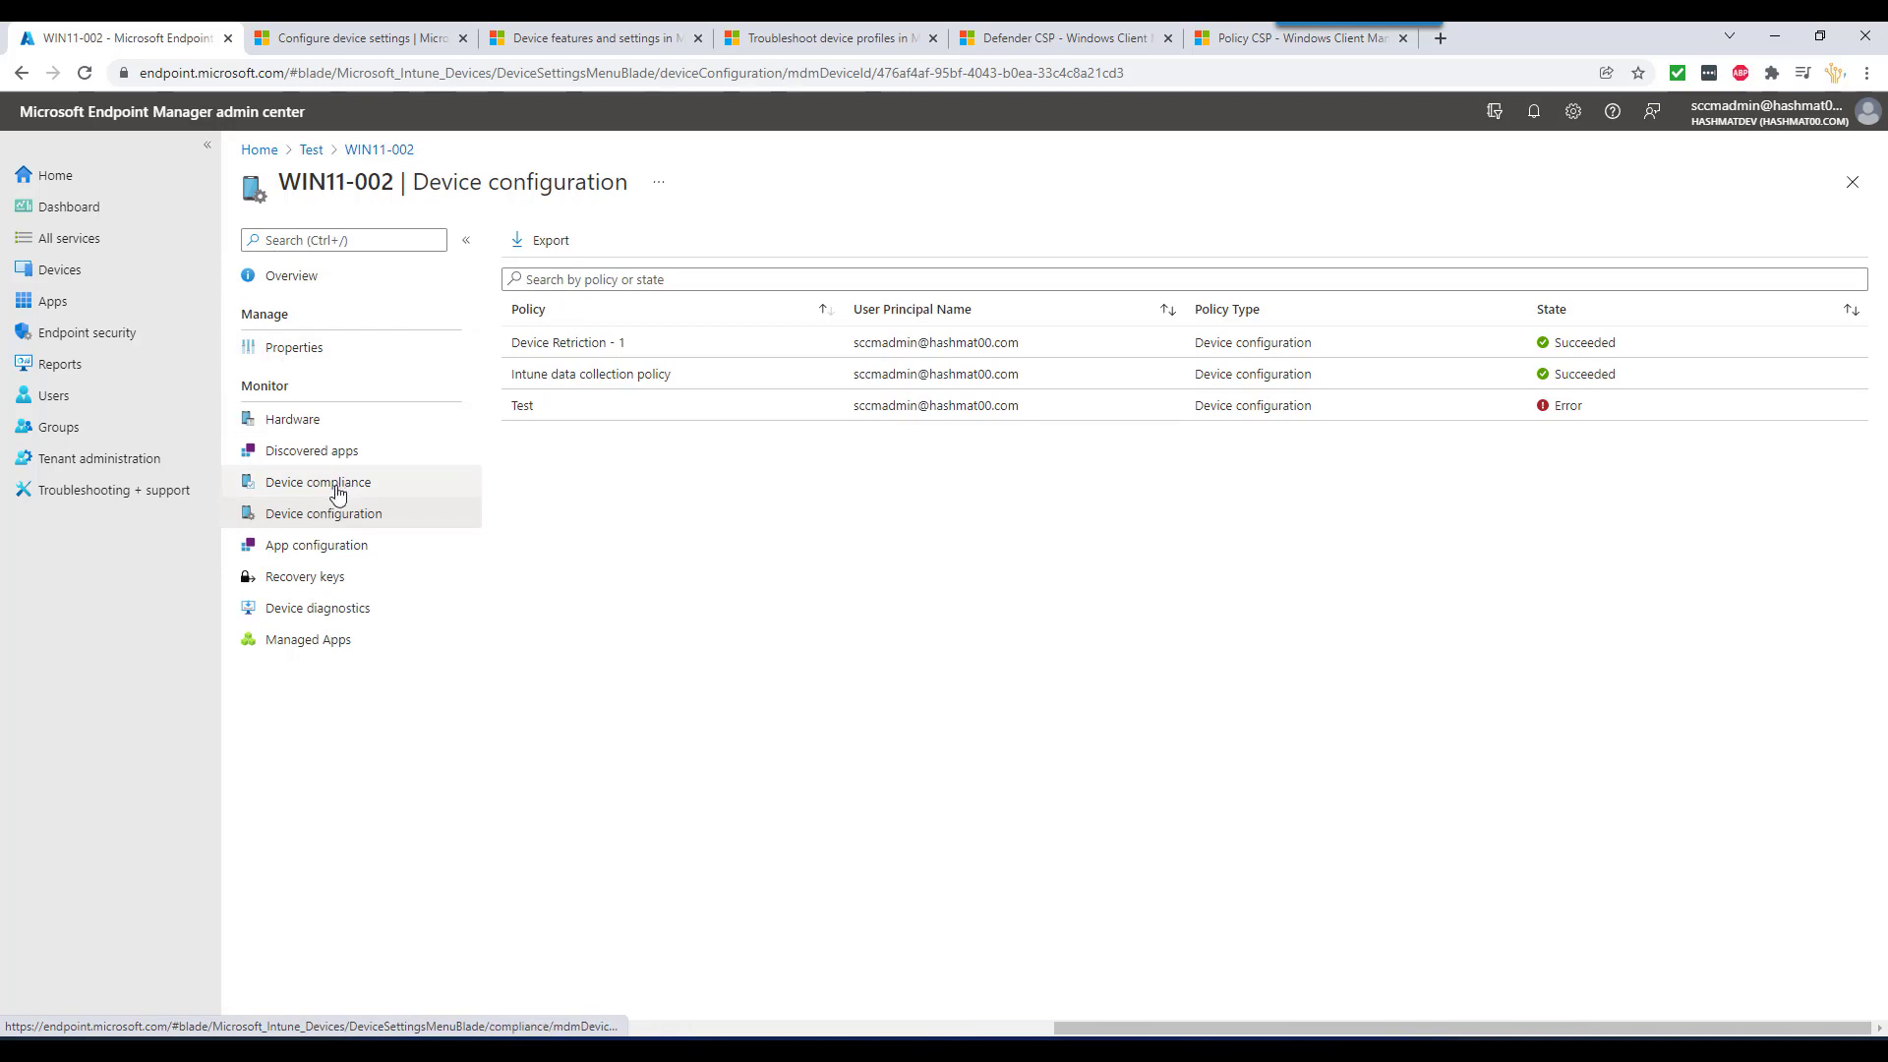
left_click(88, 280)
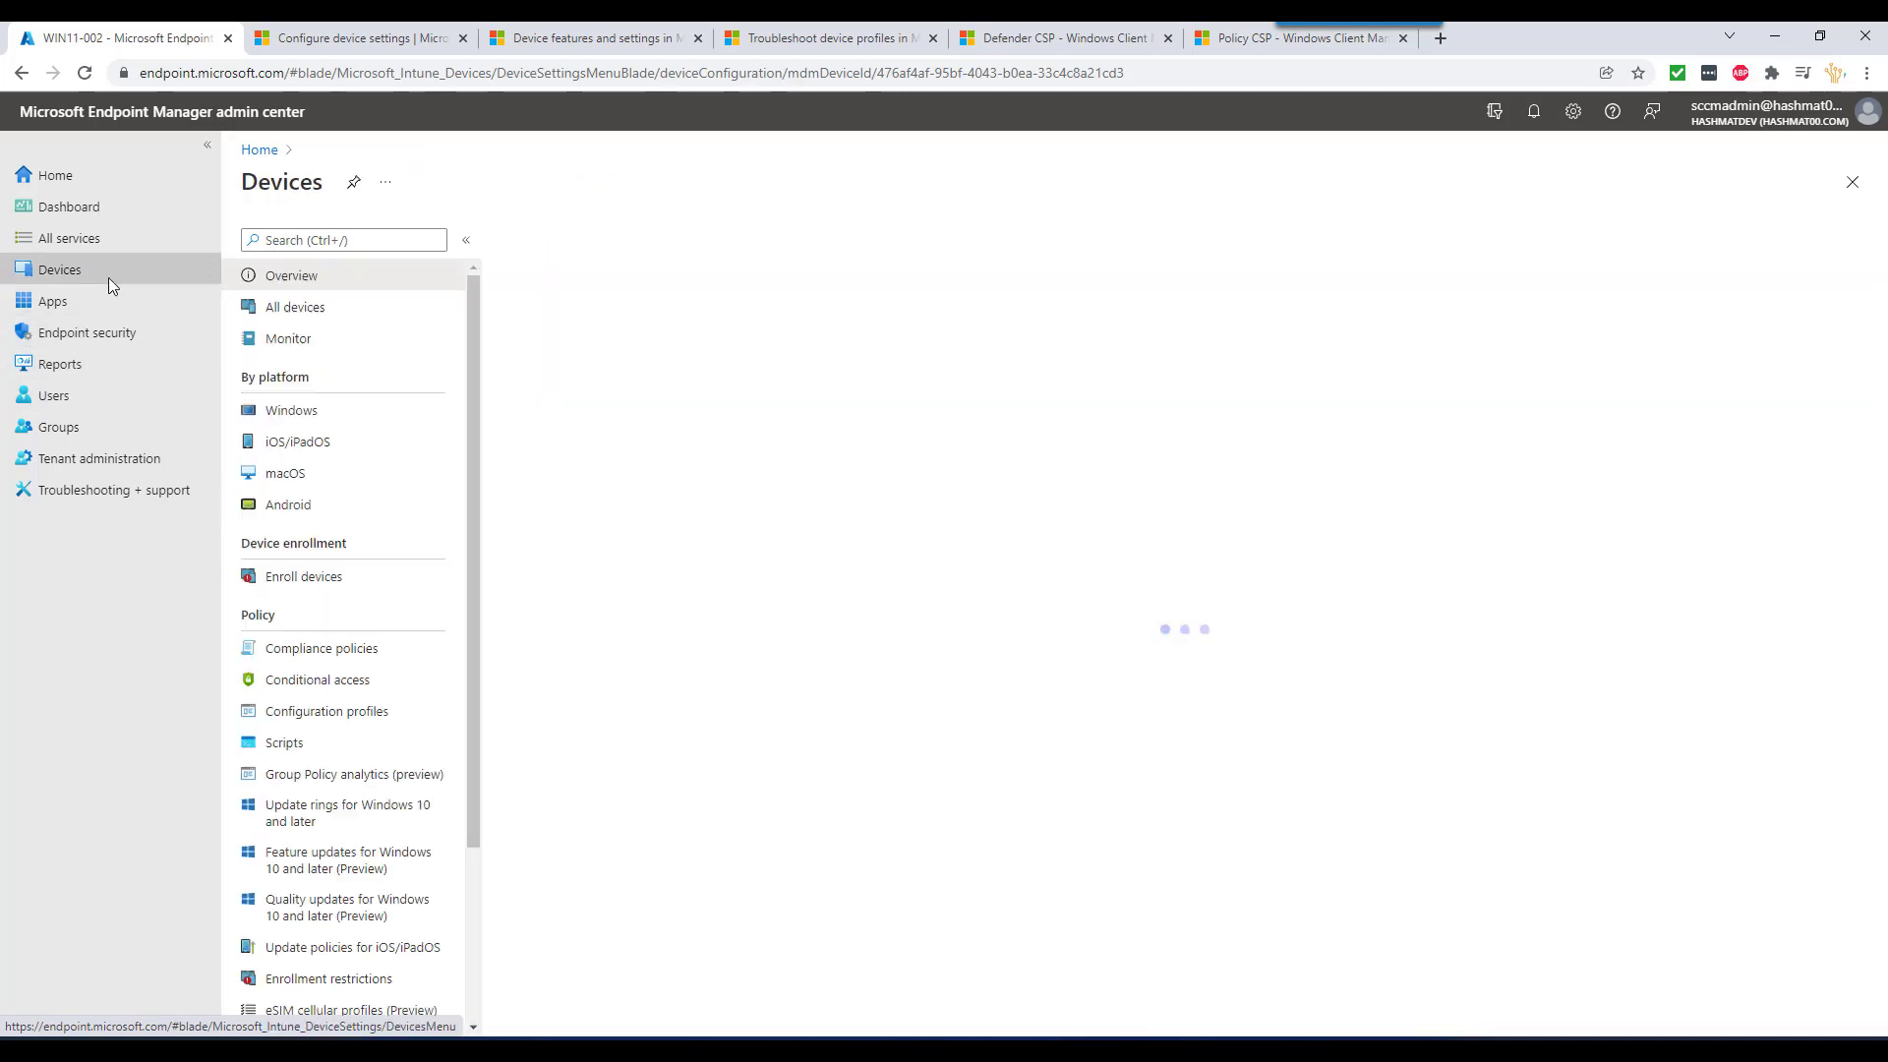
- Create a Windows 10 and later Settings catalog profile named 'test'
left_click(337, 417)
left_click(352, 413)
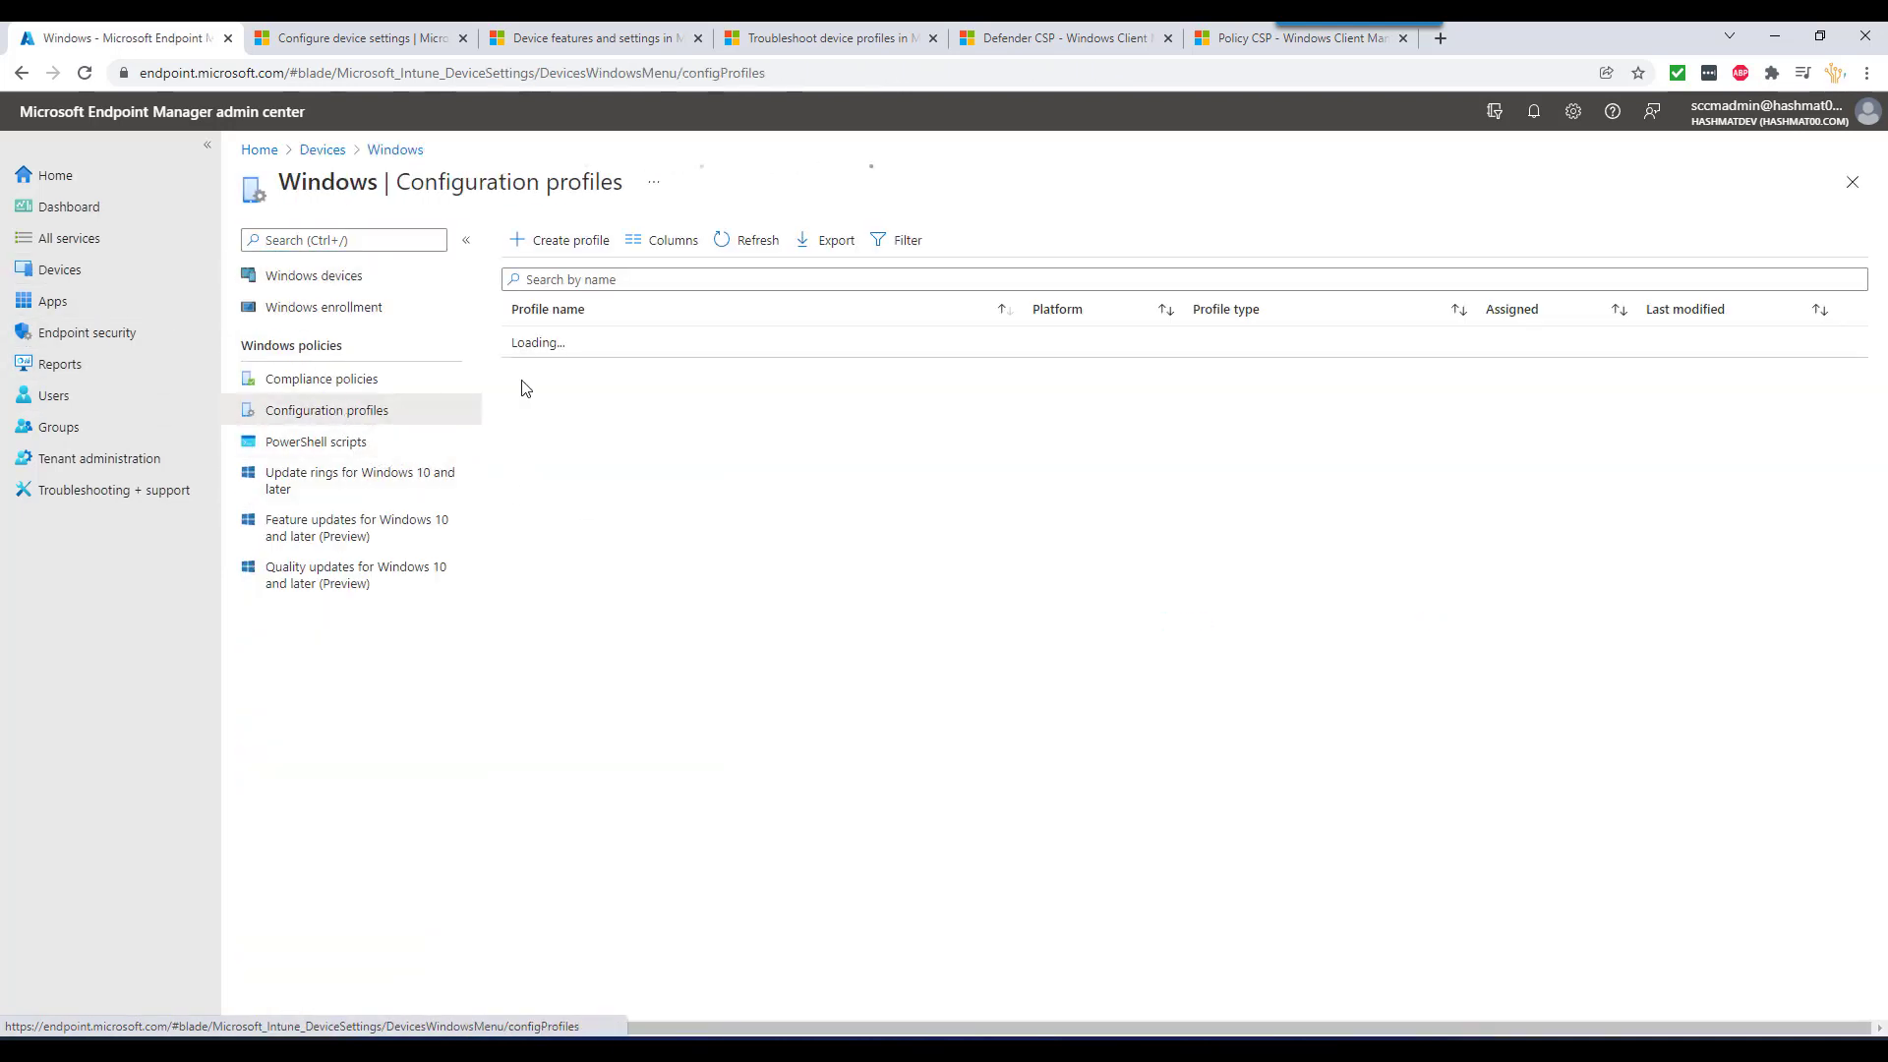
left_click(564, 254)
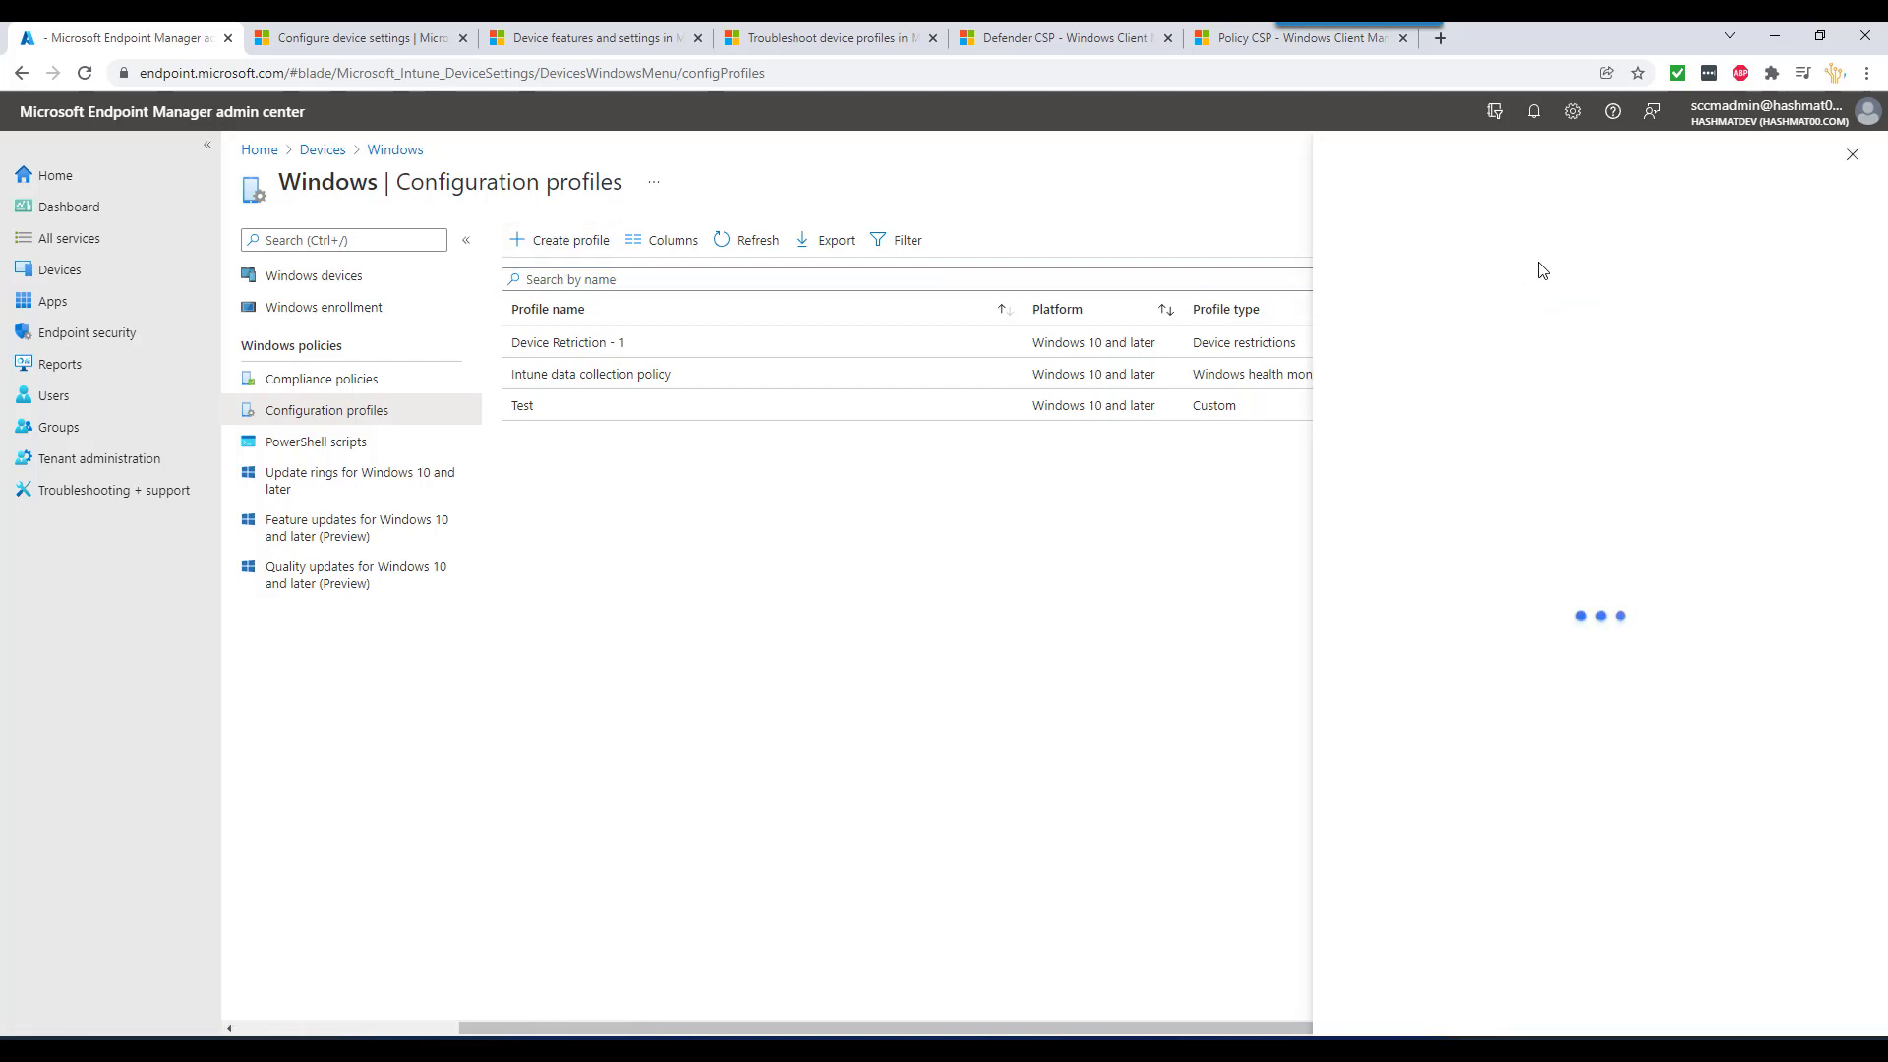
left_click(1453, 248)
left_click(1453, 274)
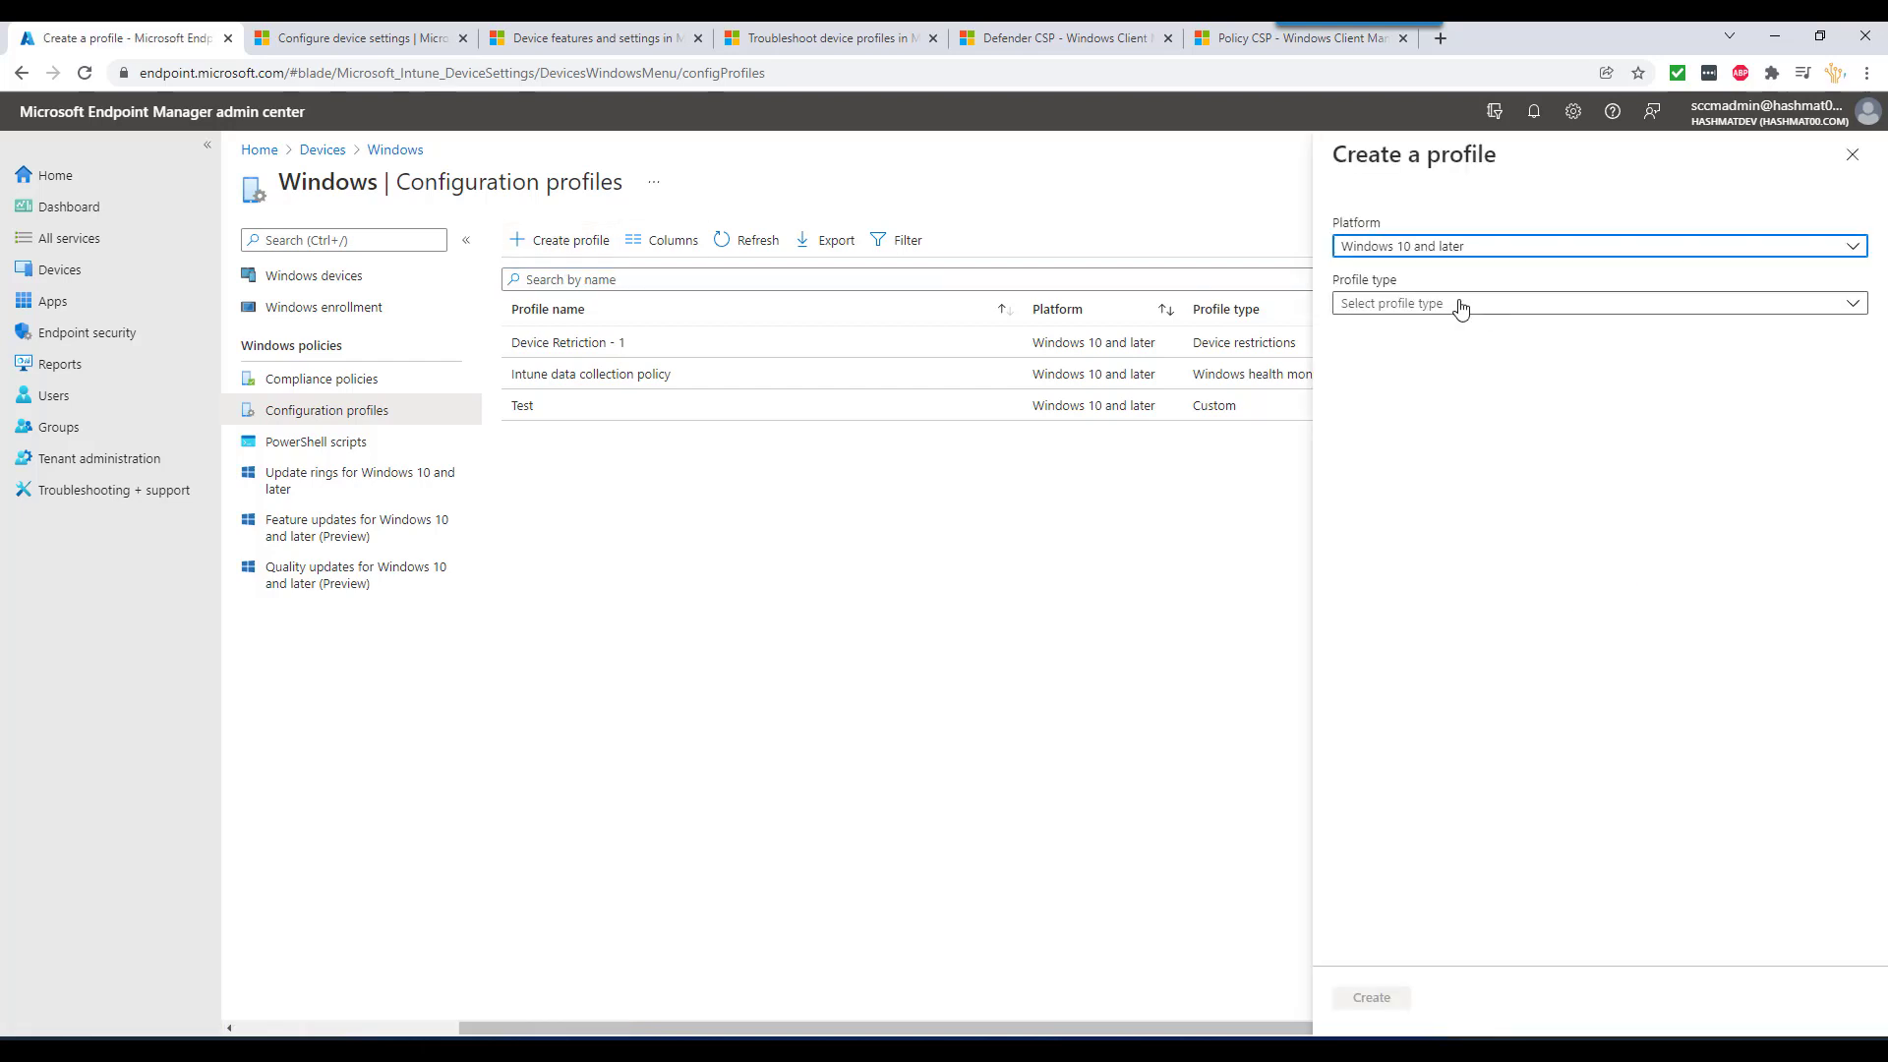
left_click(1455, 303)
left_click(1442, 334)
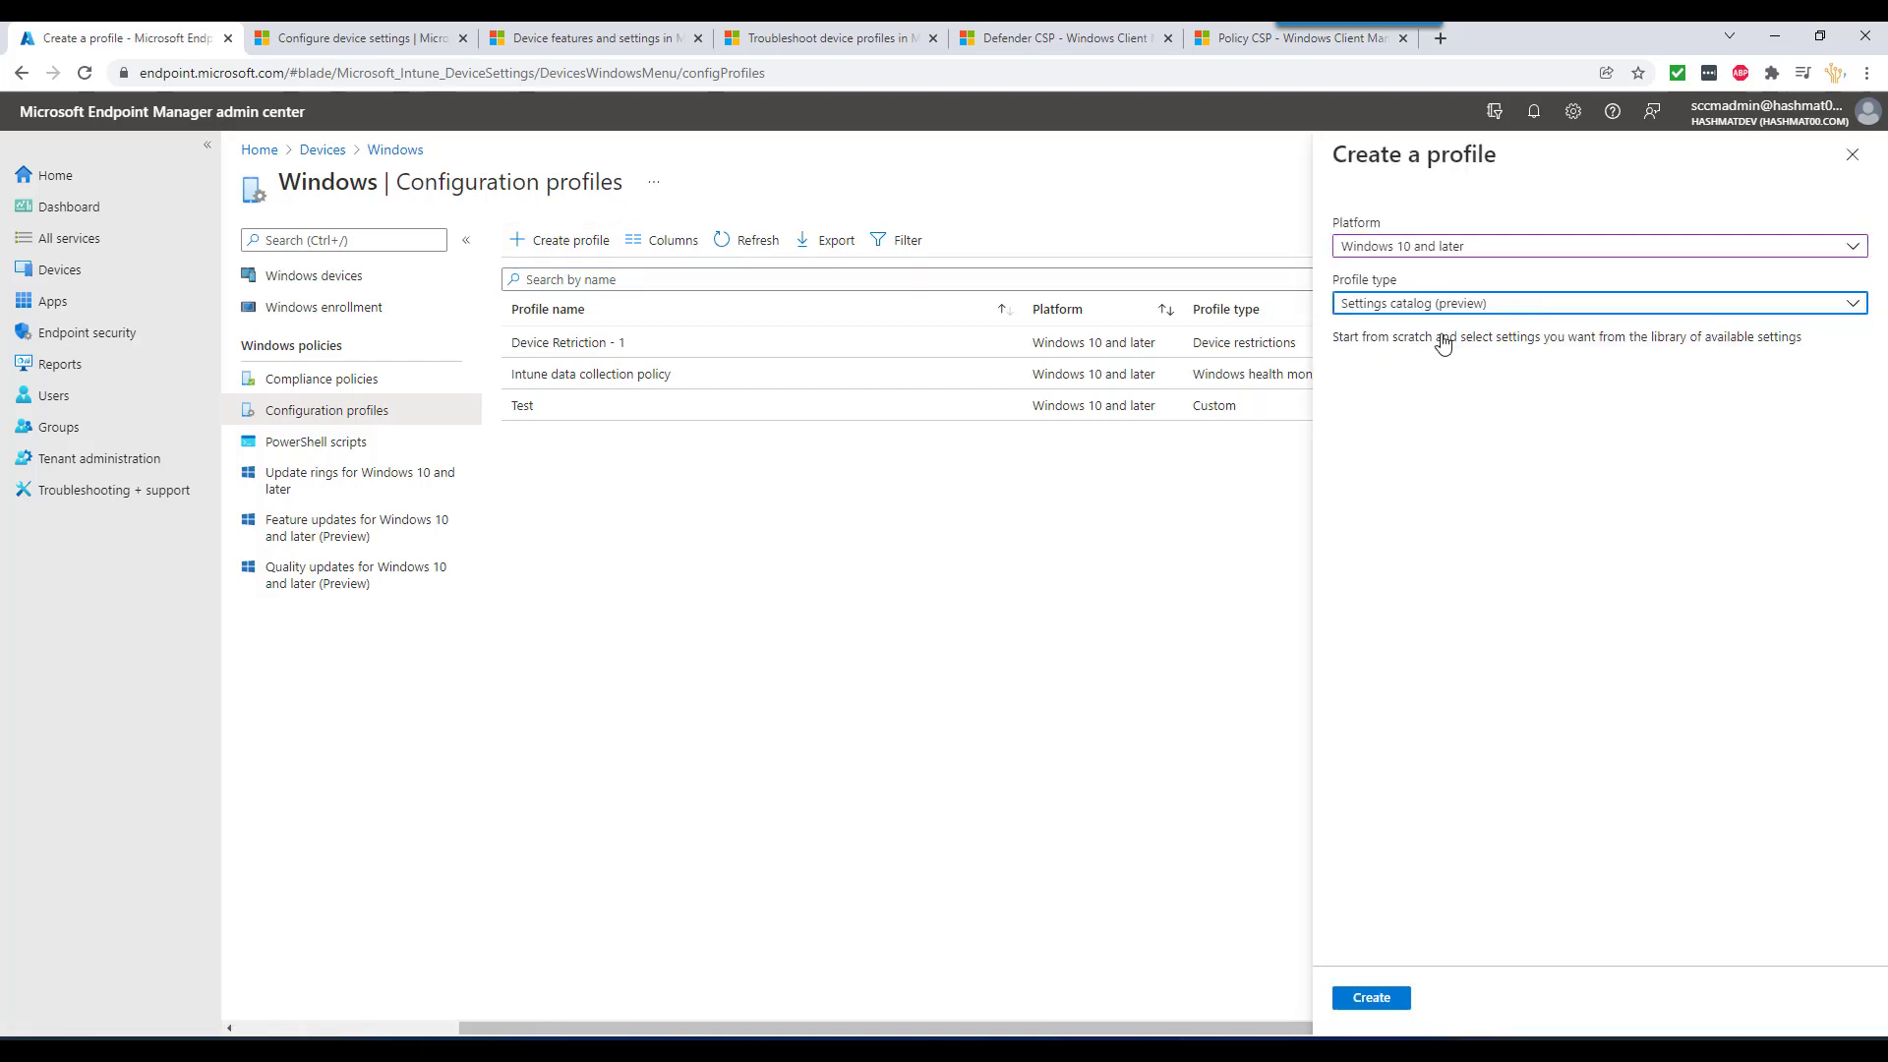
left_click(1376, 997)
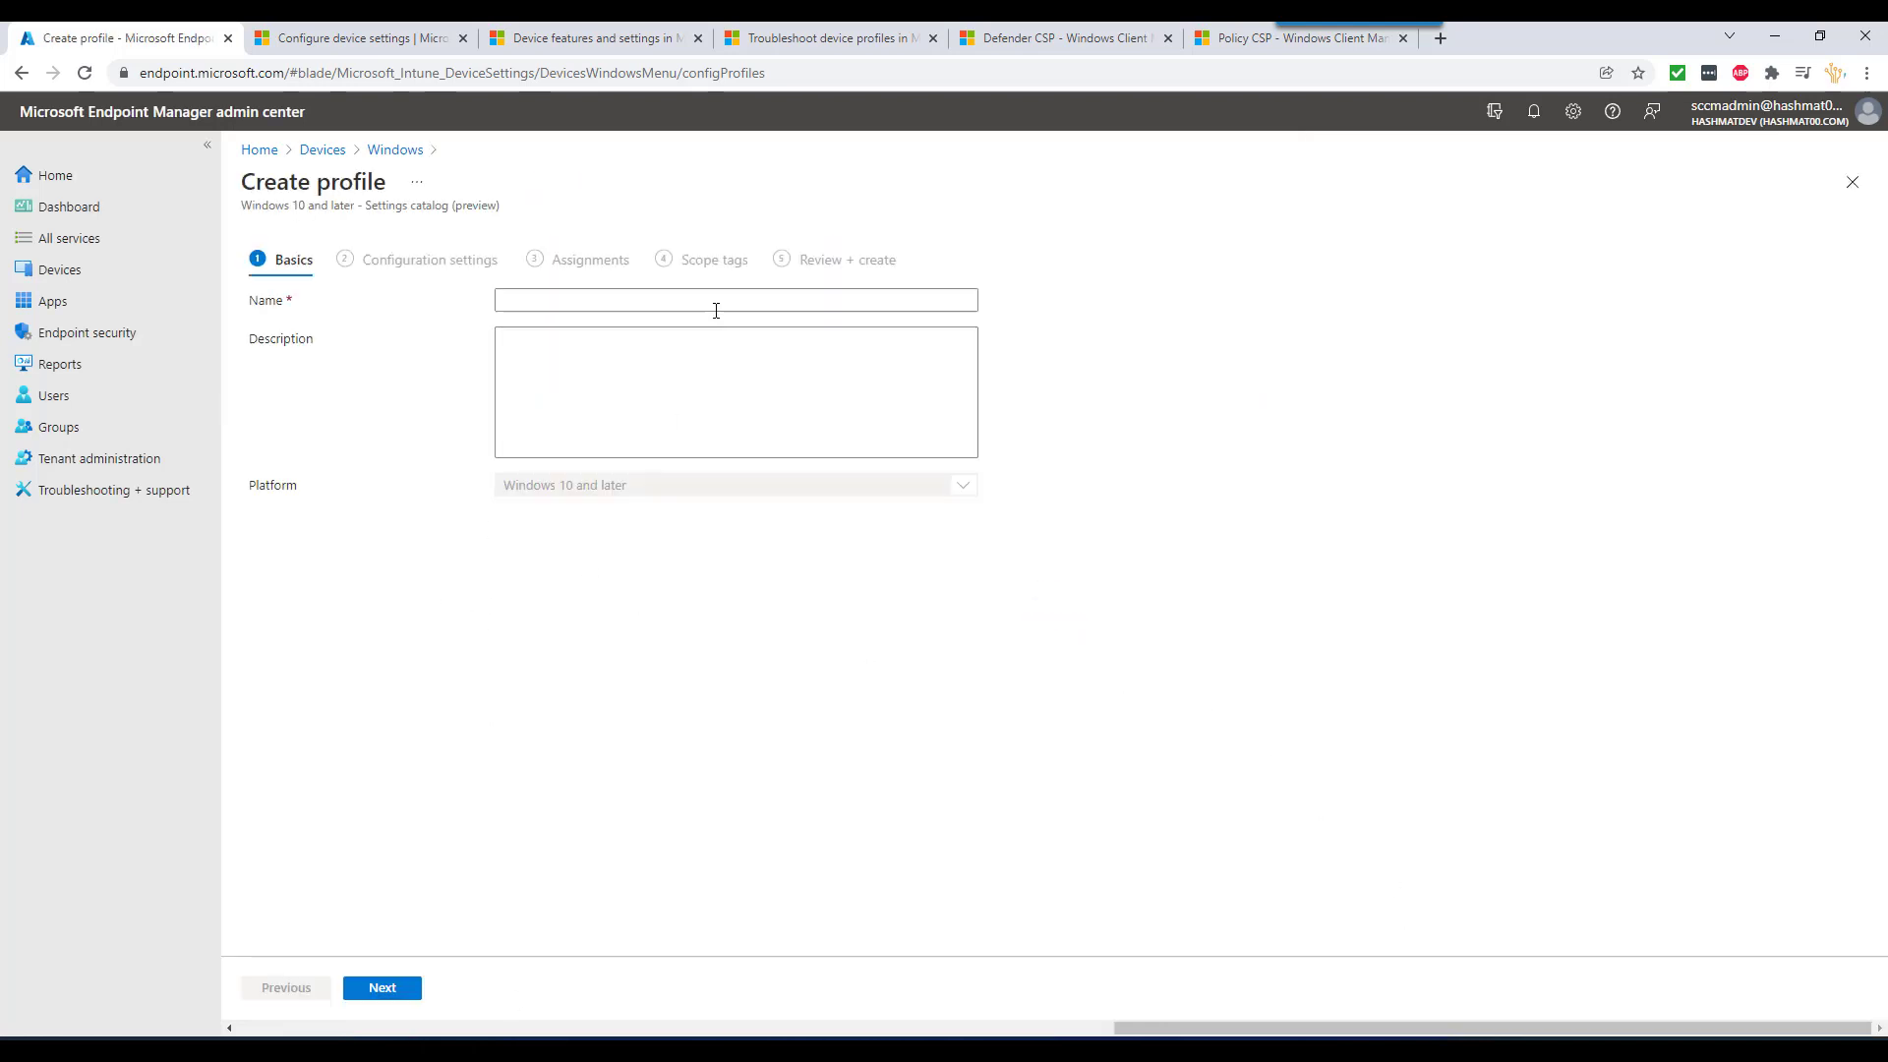
left_click(716, 308)
type("test")
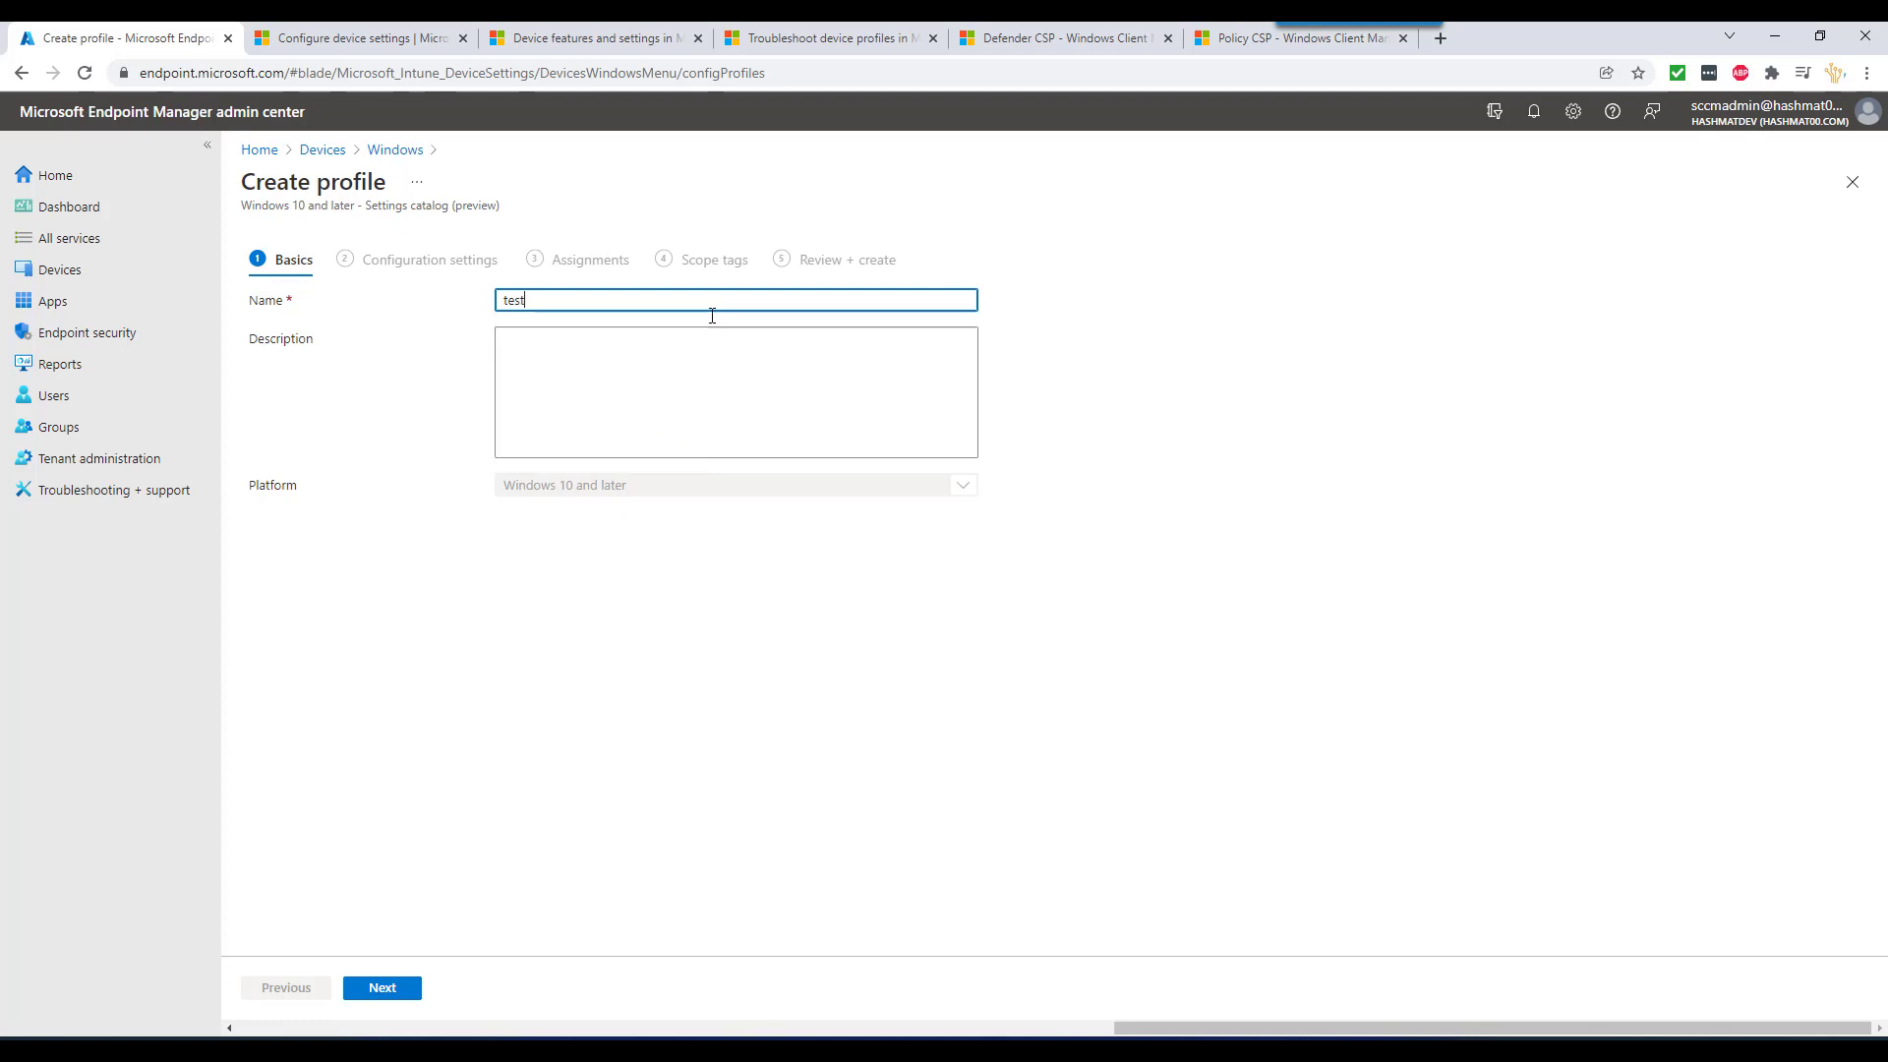
left_click(411, 988)
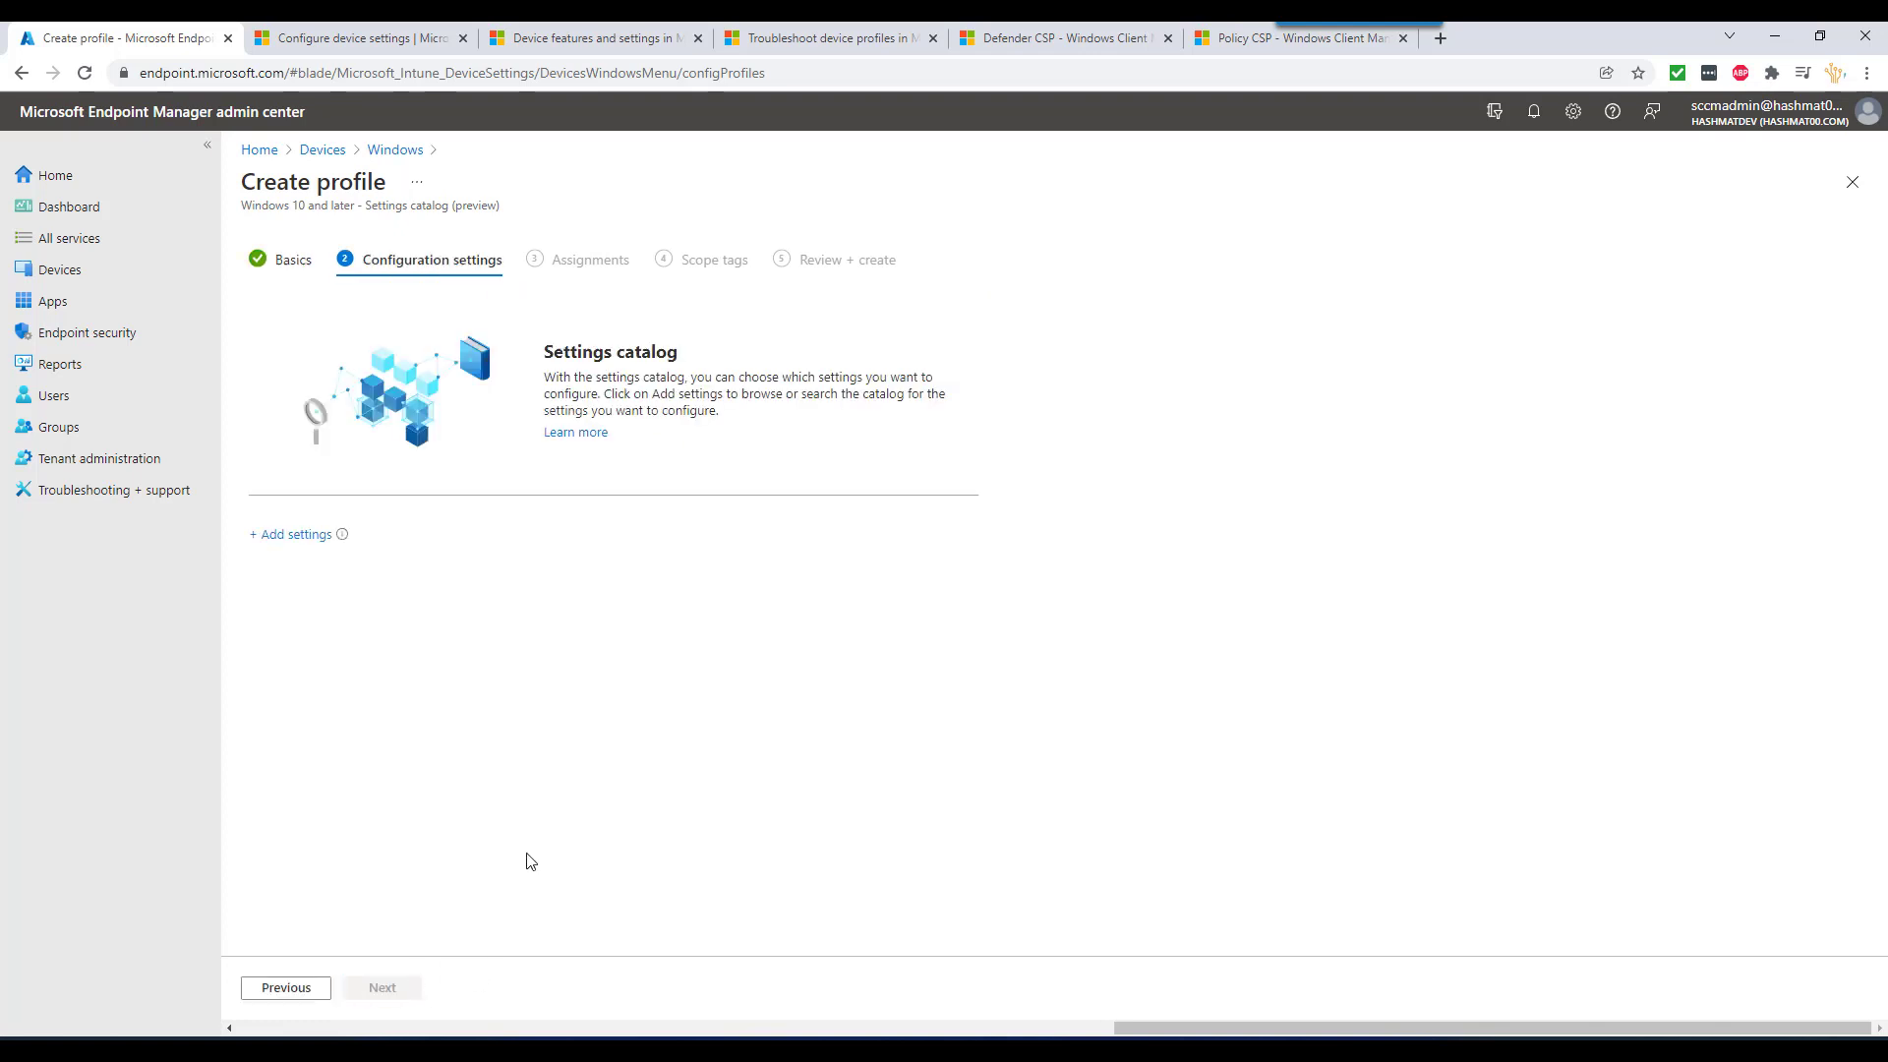
- Try adding the Camera > Allow Camera setting, then remove it again
left_click(300, 535)
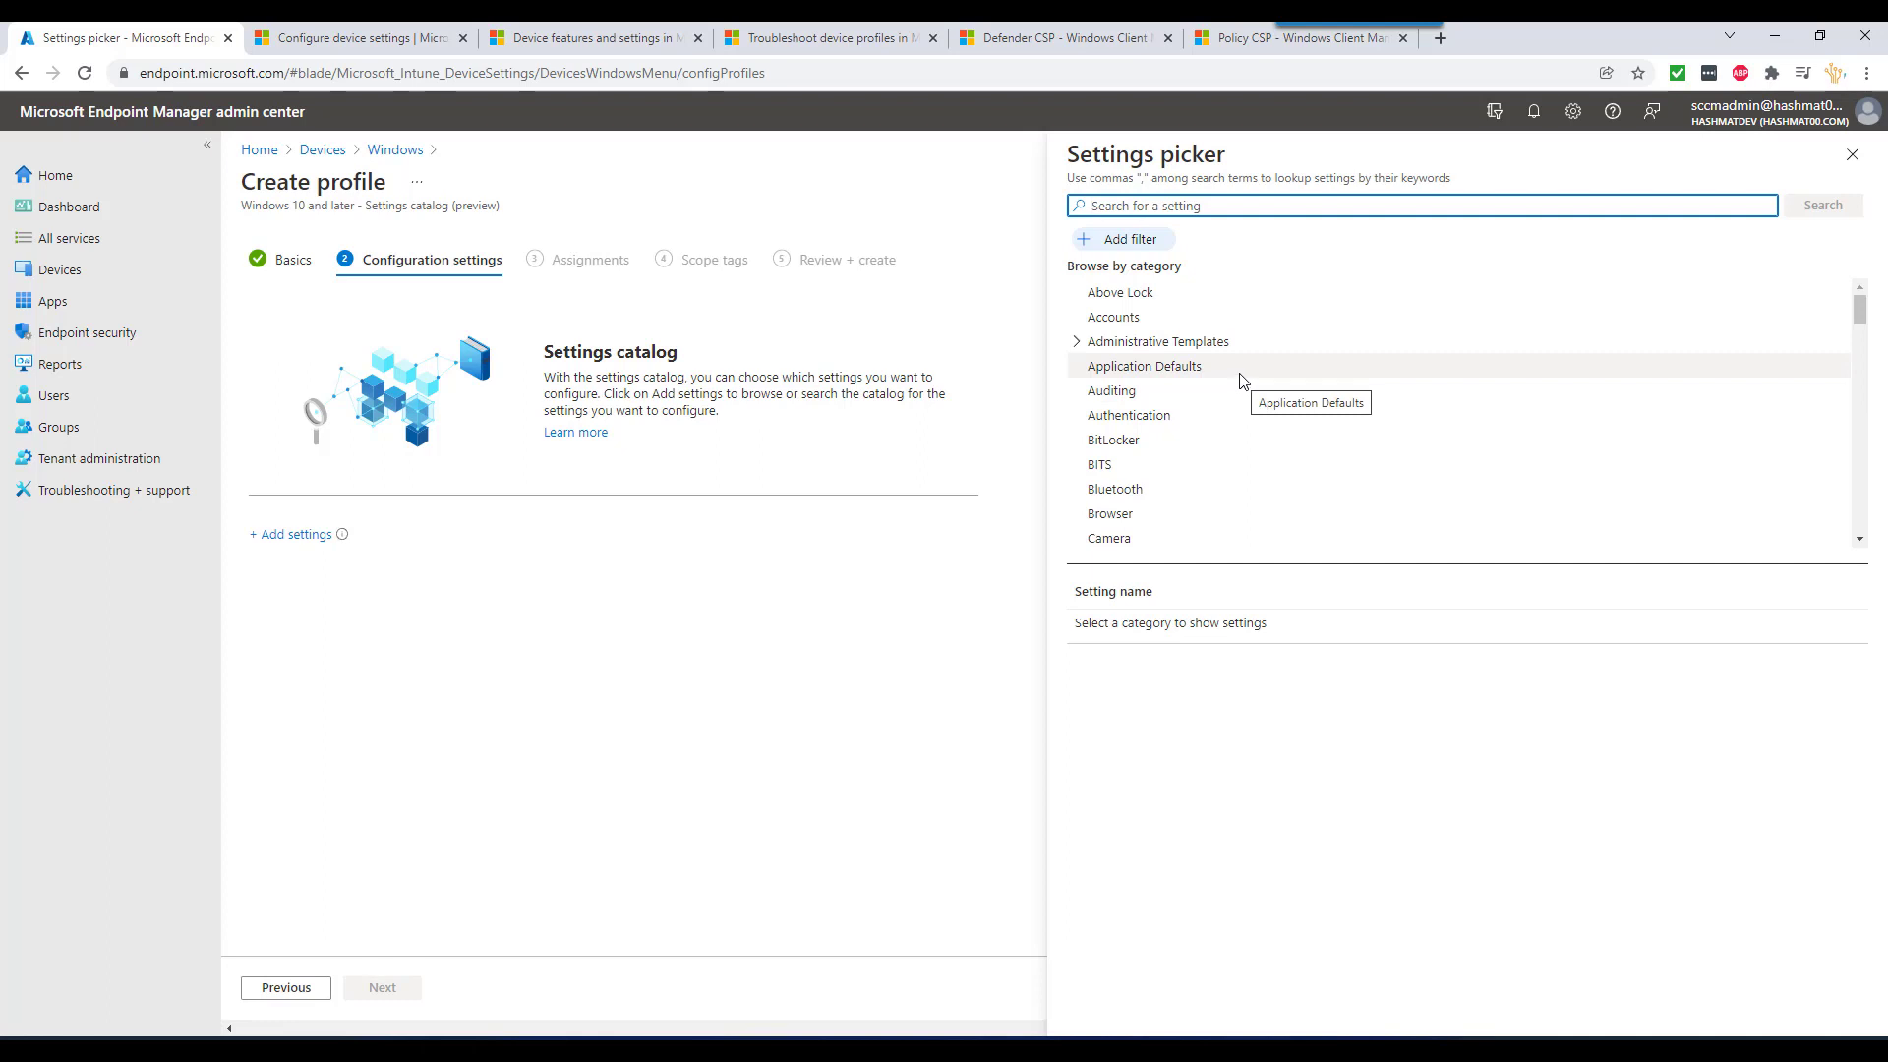
scroll(1241, 381, "down", 2)
left_click(1147, 344)
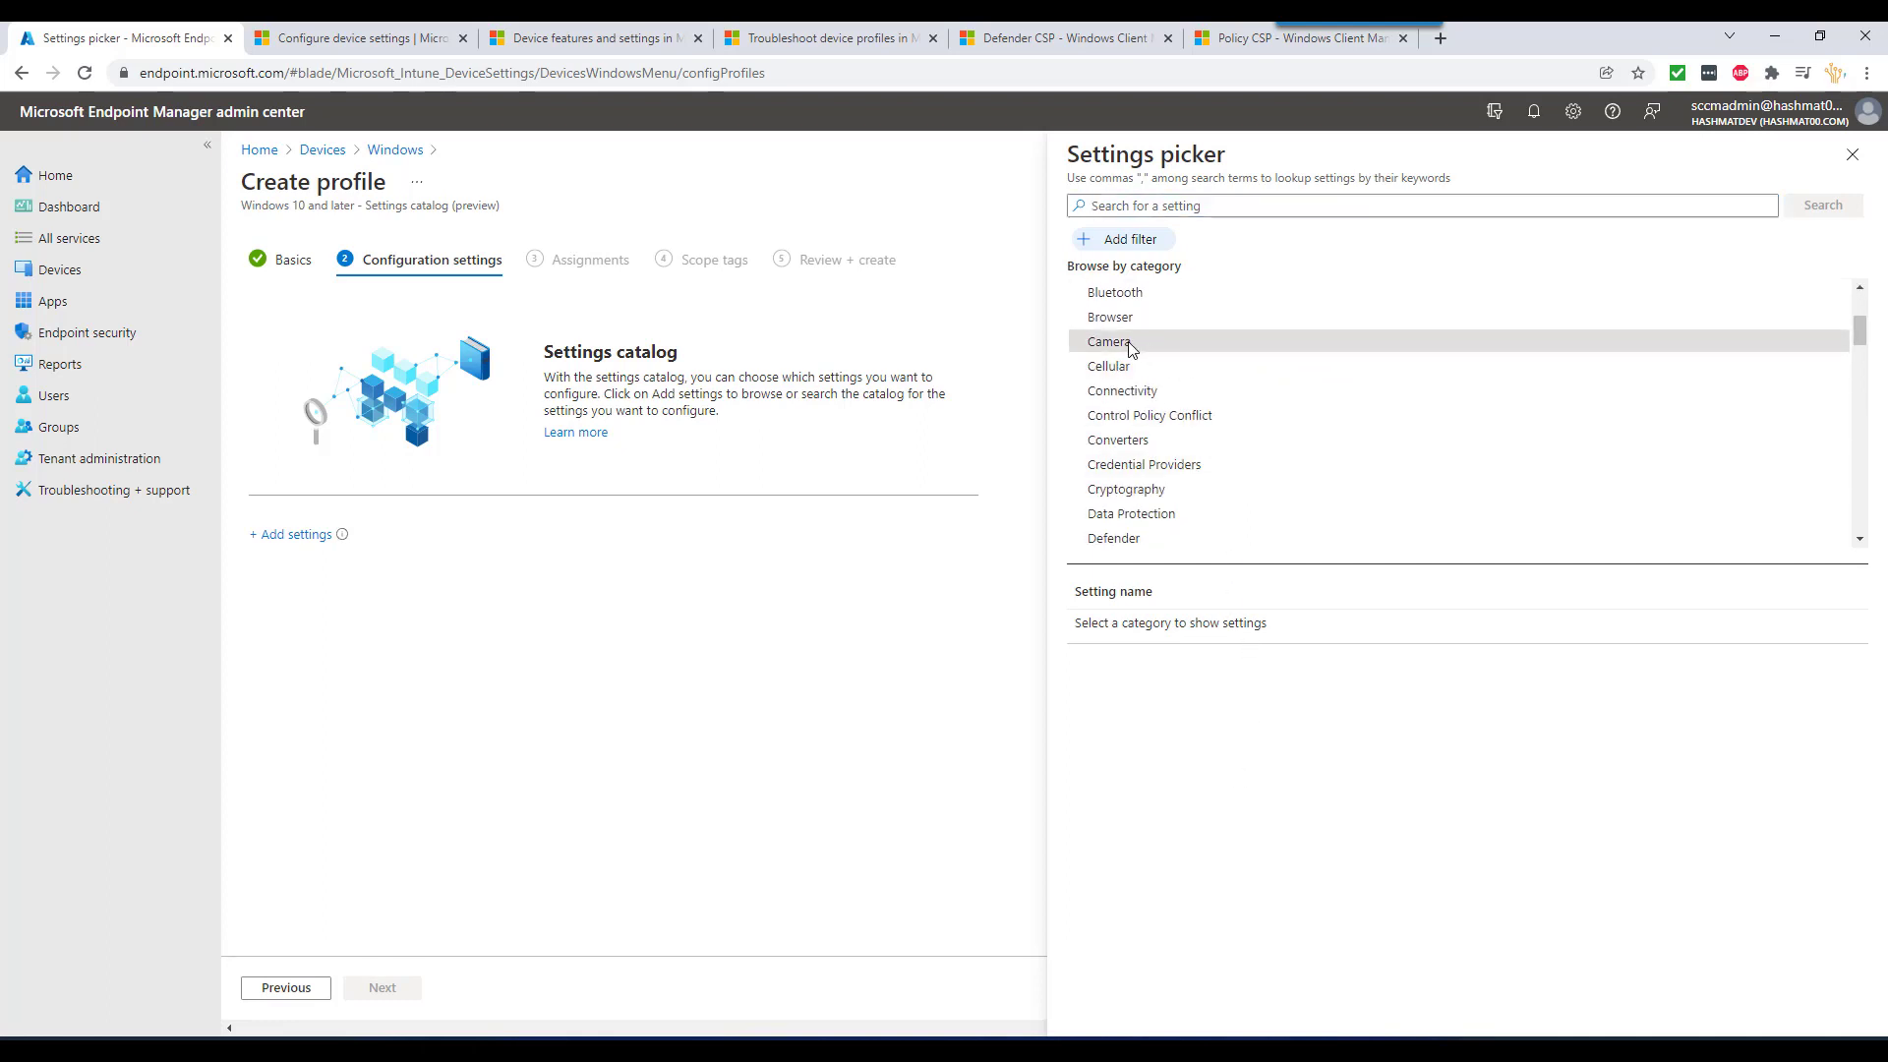
left_click(1125, 346)
left_click(1089, 648)
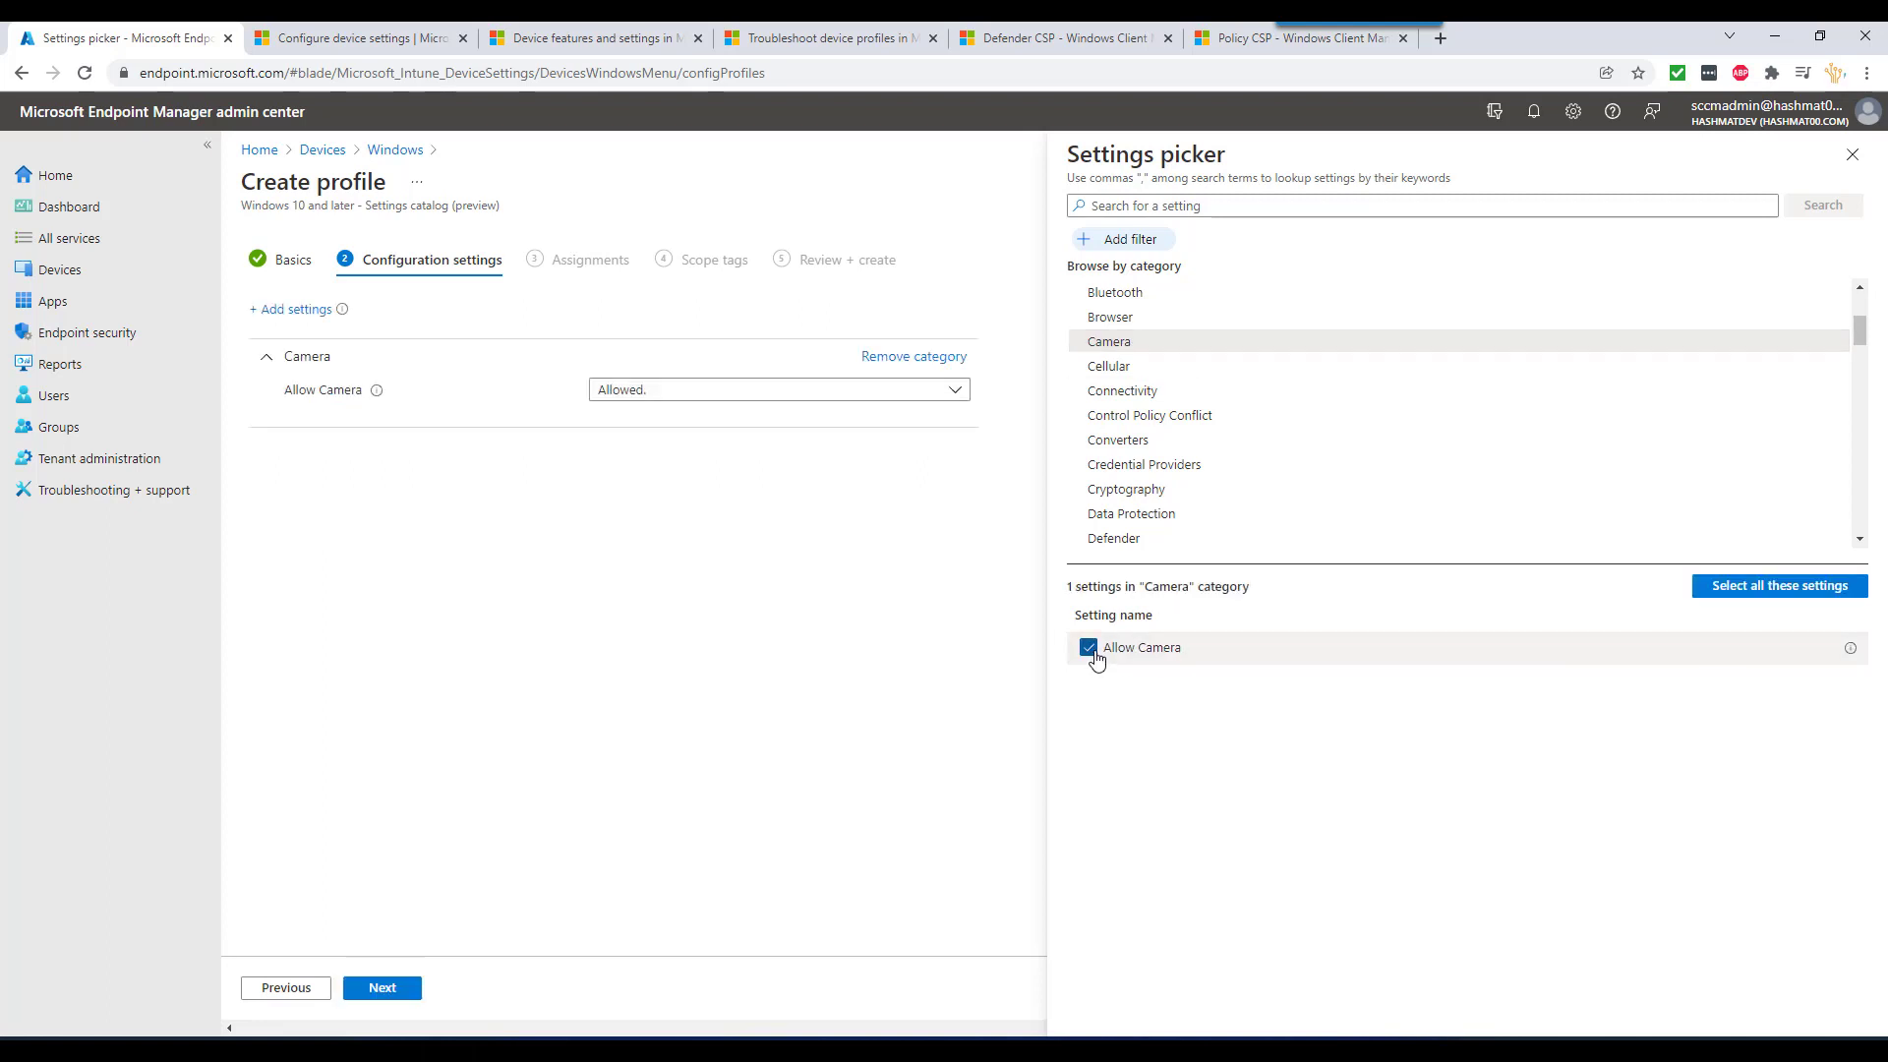
left_click(648, 395)
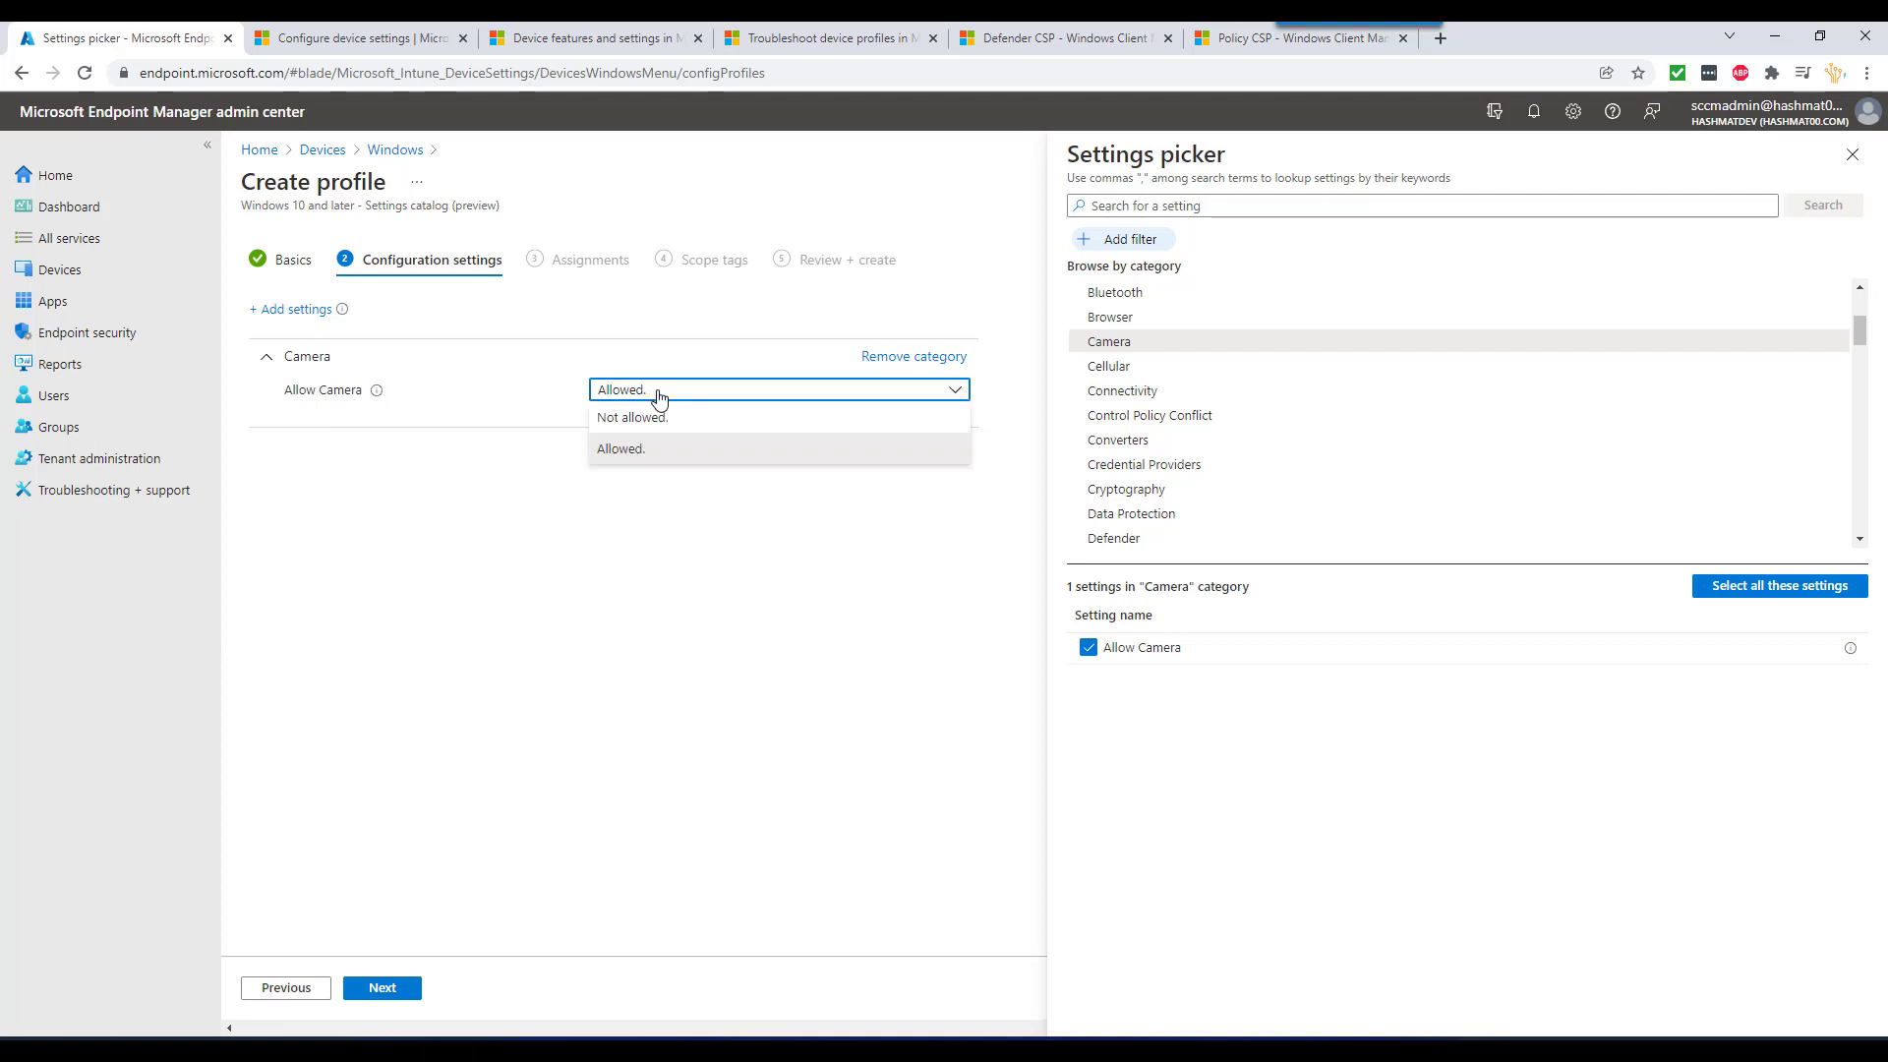
left_click(1099, 649)
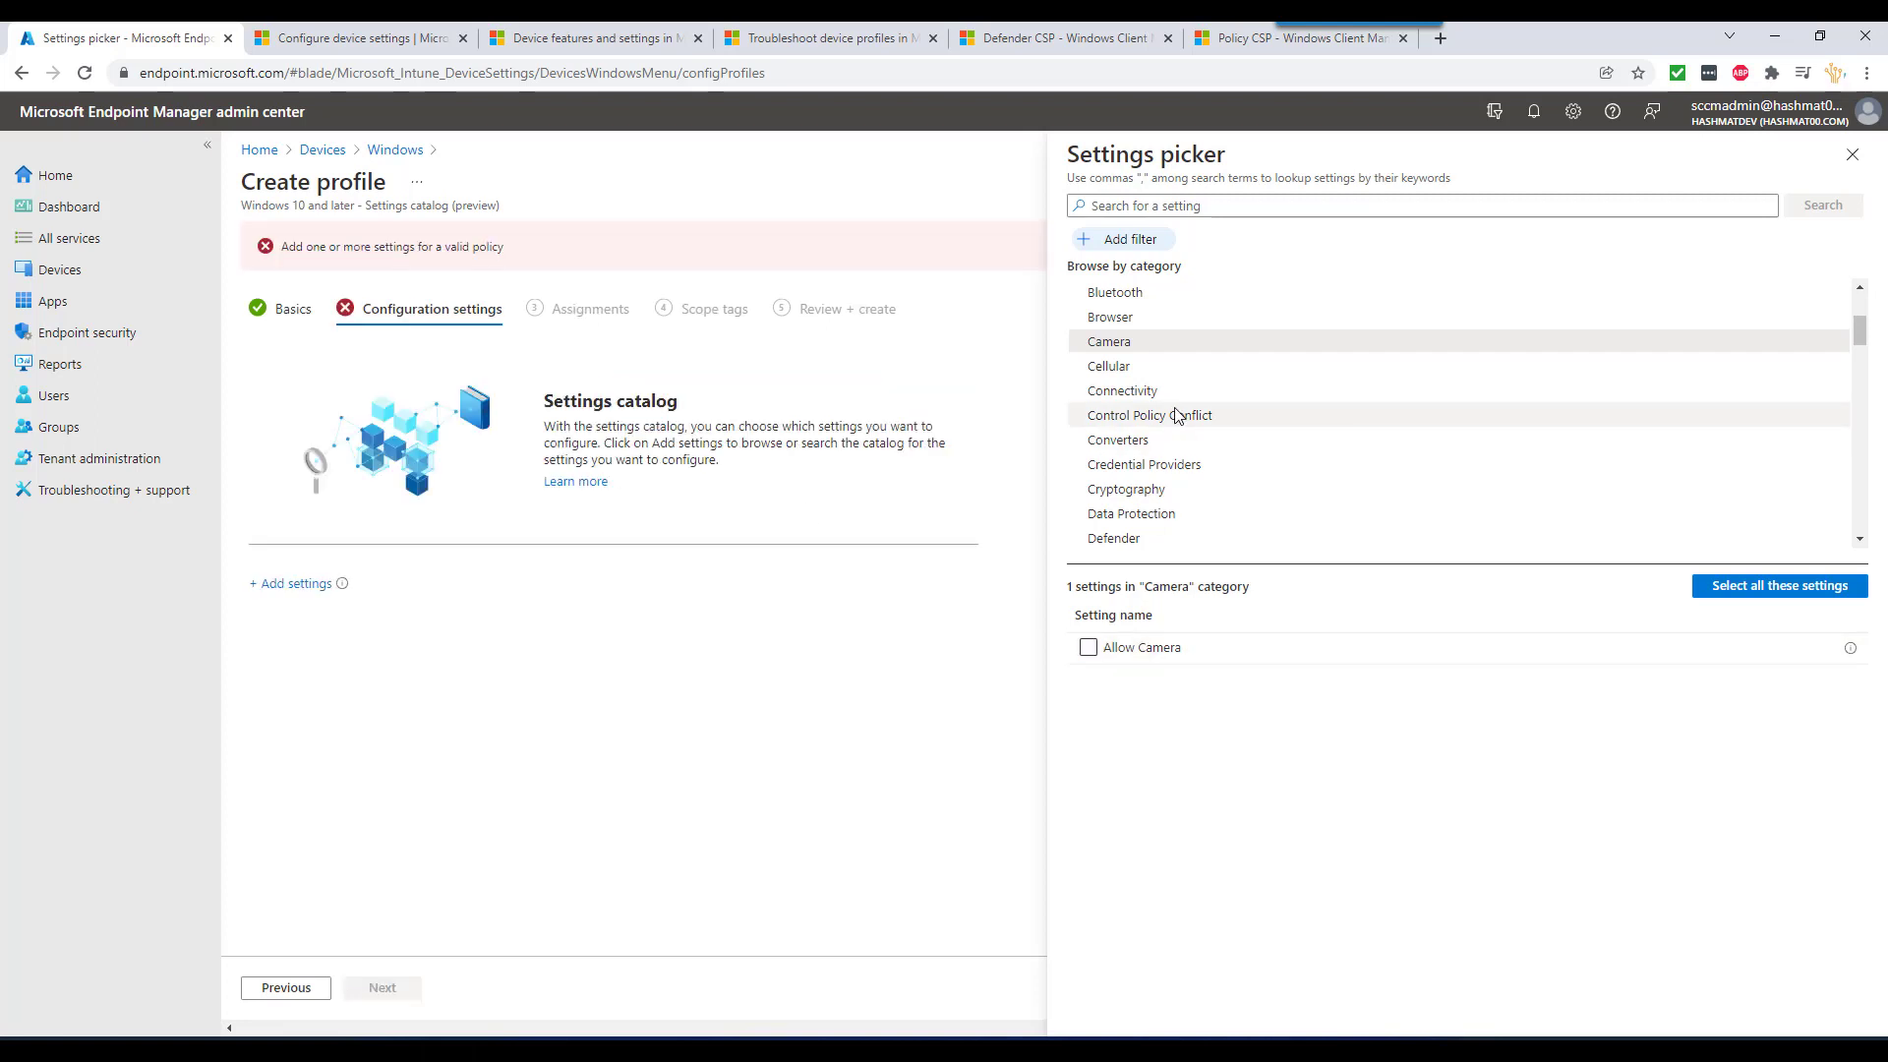
- Browse to the BitLocker category and tick then untick Require Device Encryption
scroll(1177, 415, "down", 8)
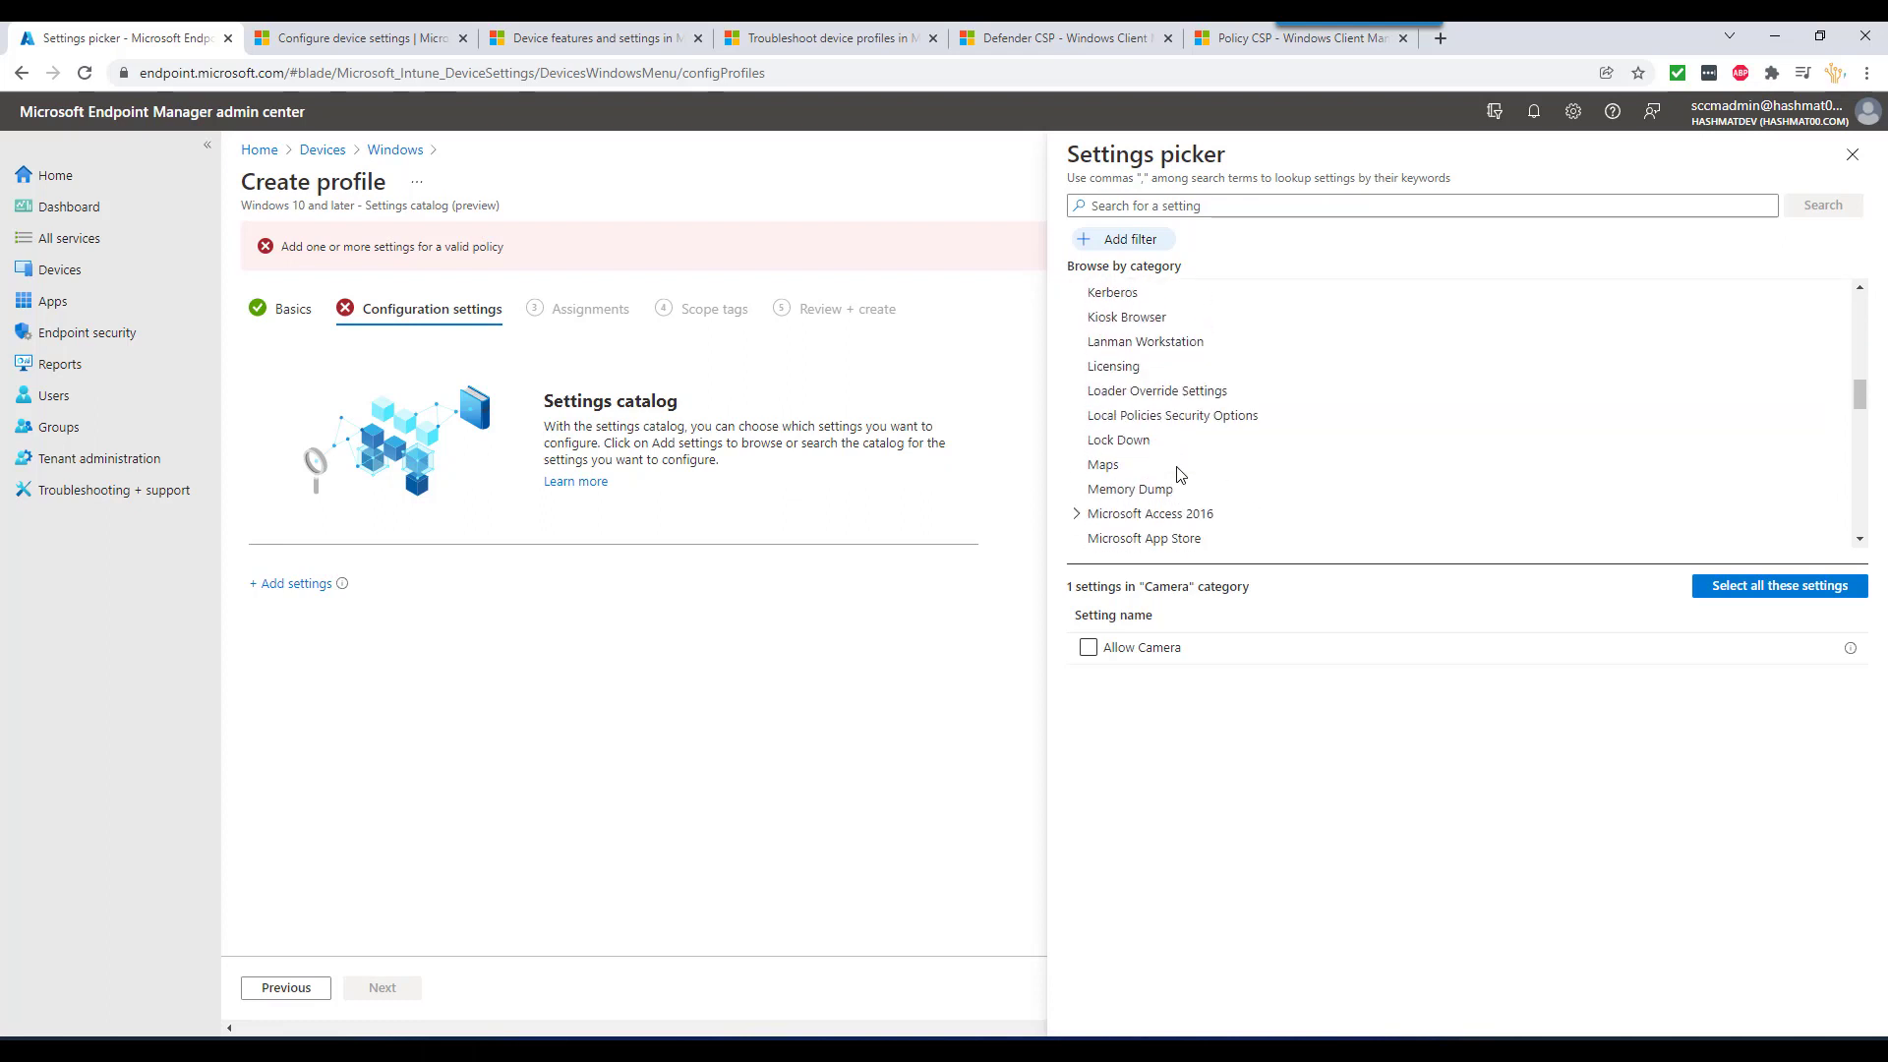
scroll(1180, 475, "down", 3)
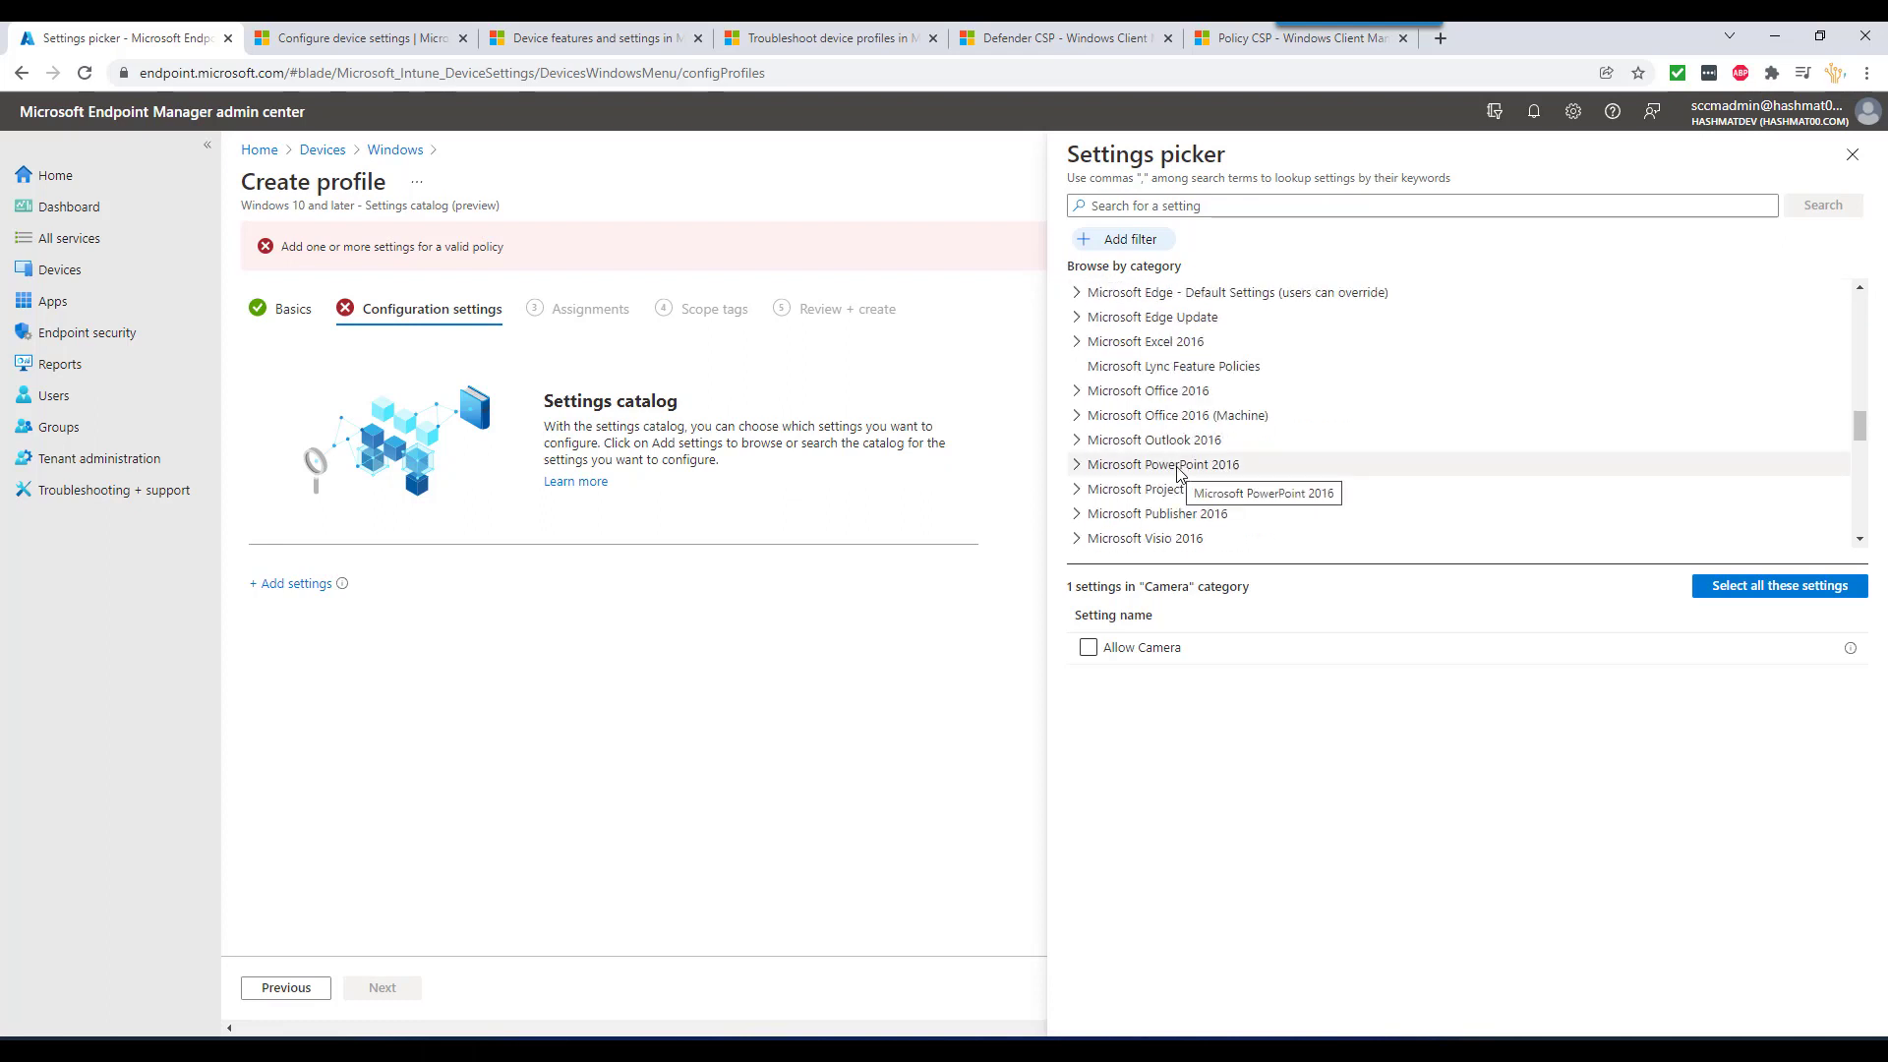
left_click(1095, 394)
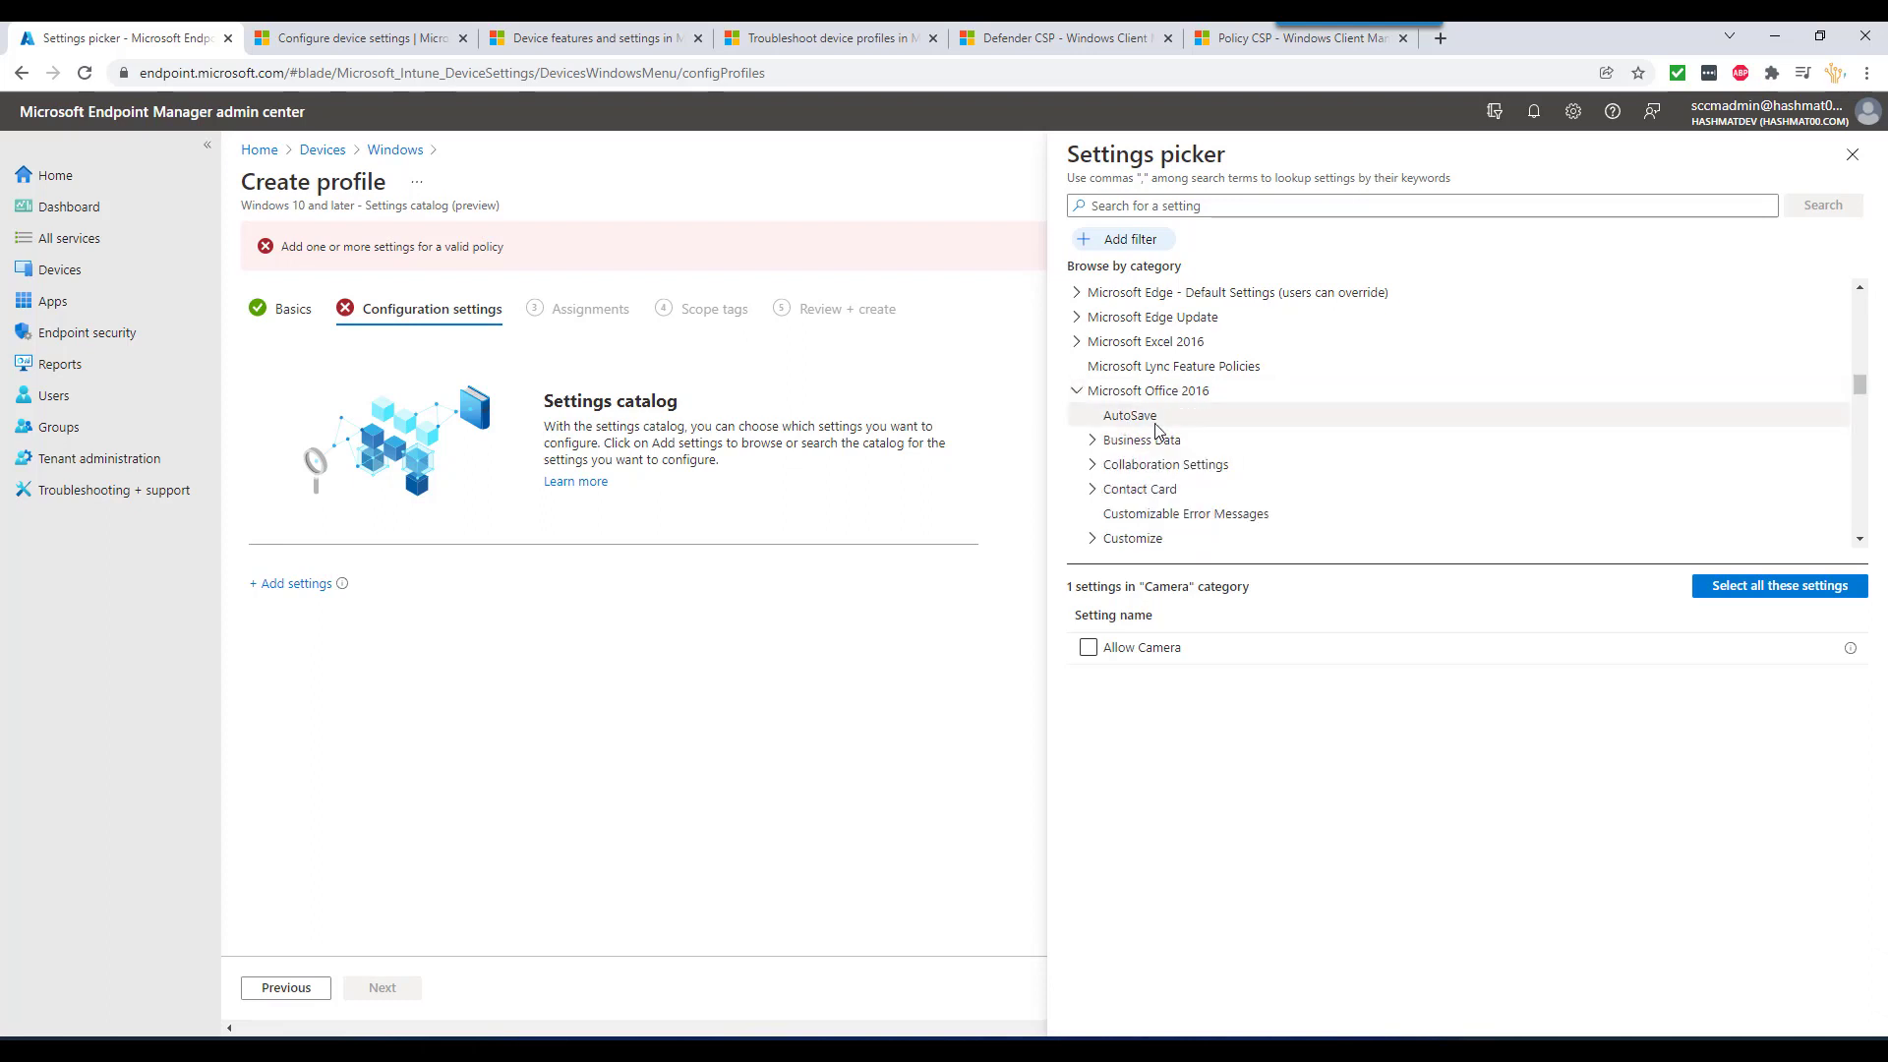
scroll(1175, 490, "down", 3)
scroll(1177, 484, "up", 15)
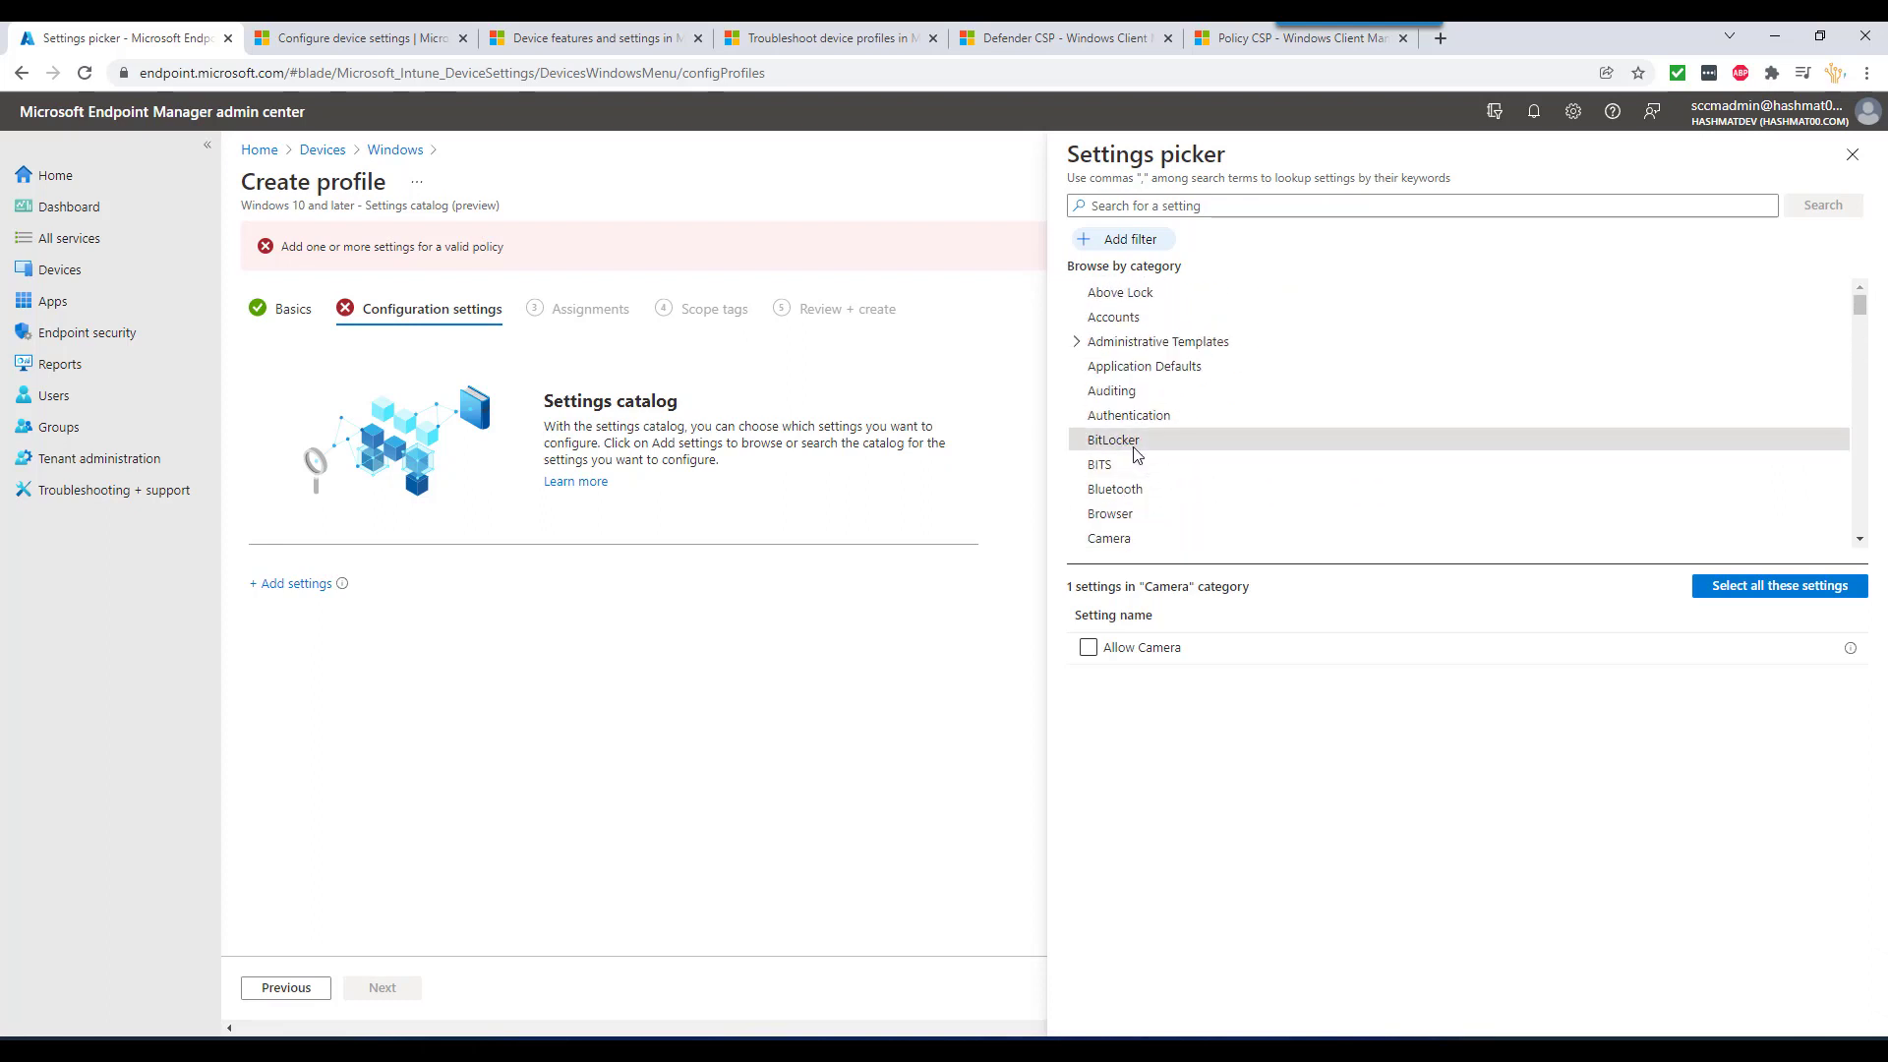
left_click(1136, 451)
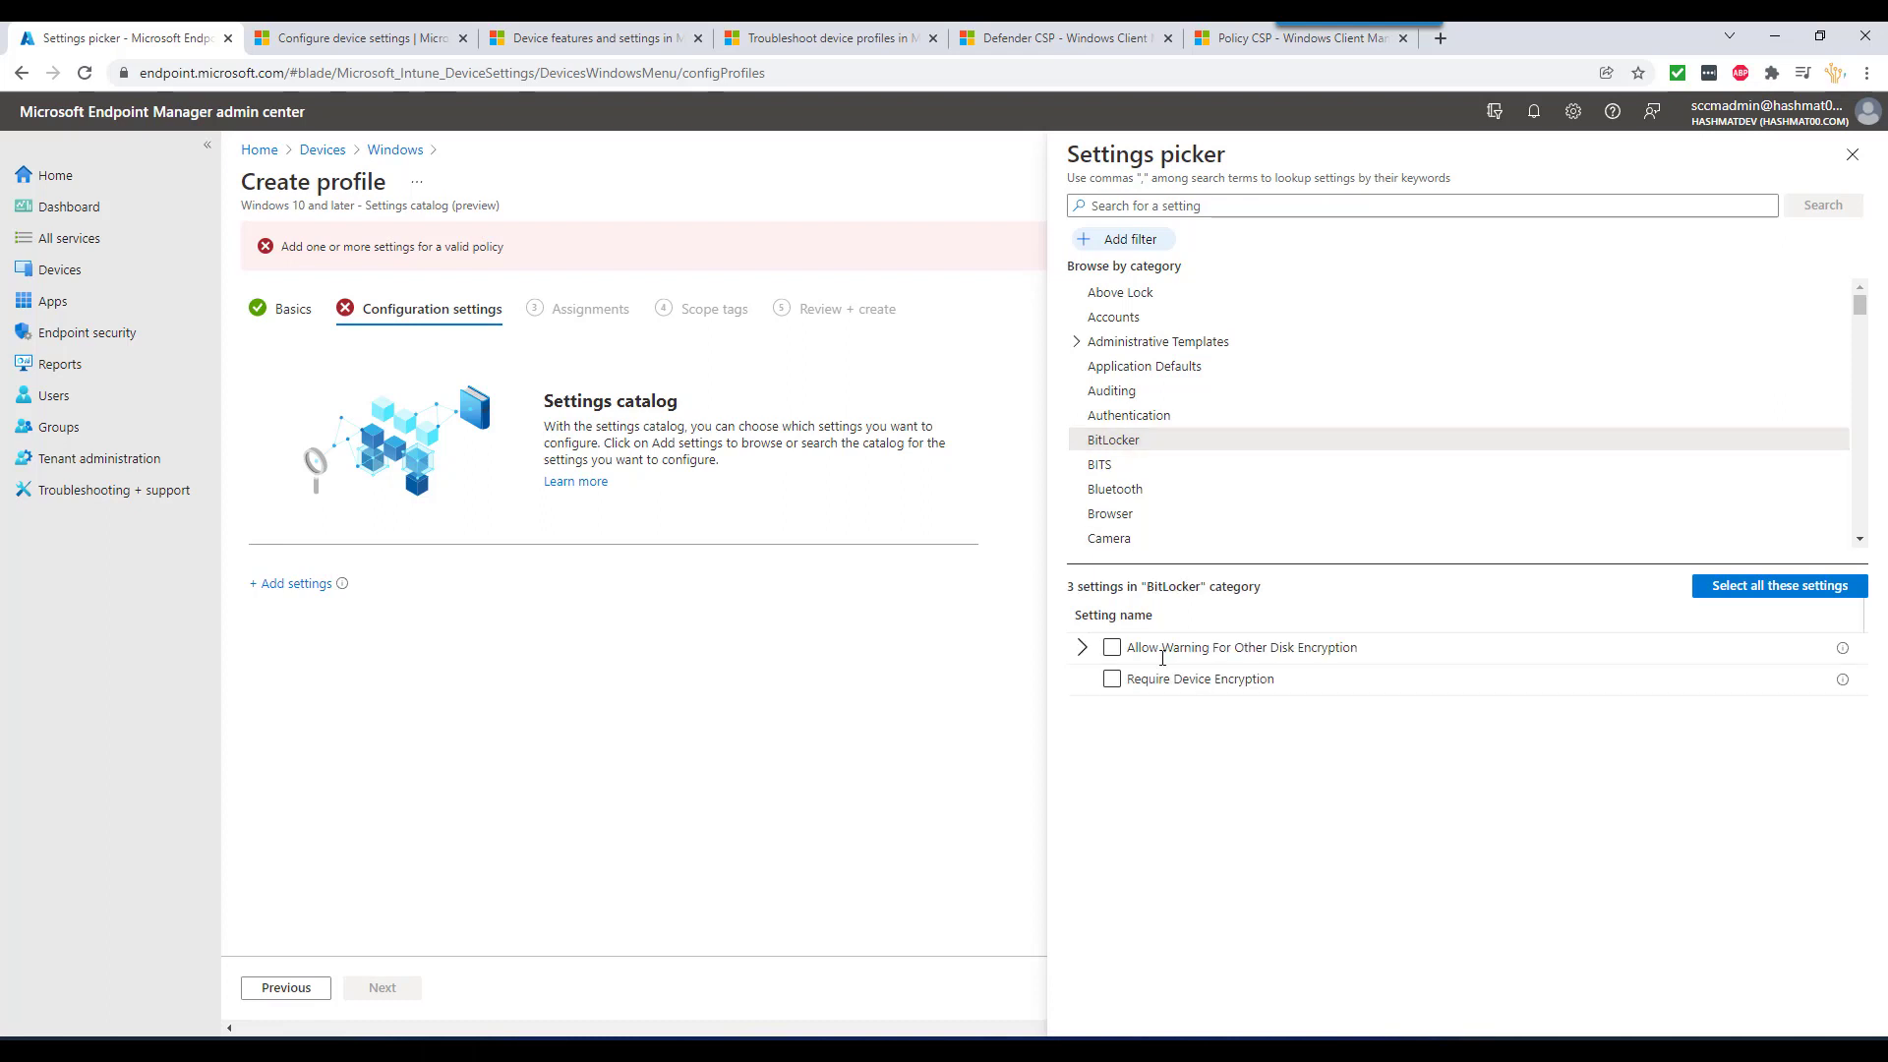
left_click(1114, 681)
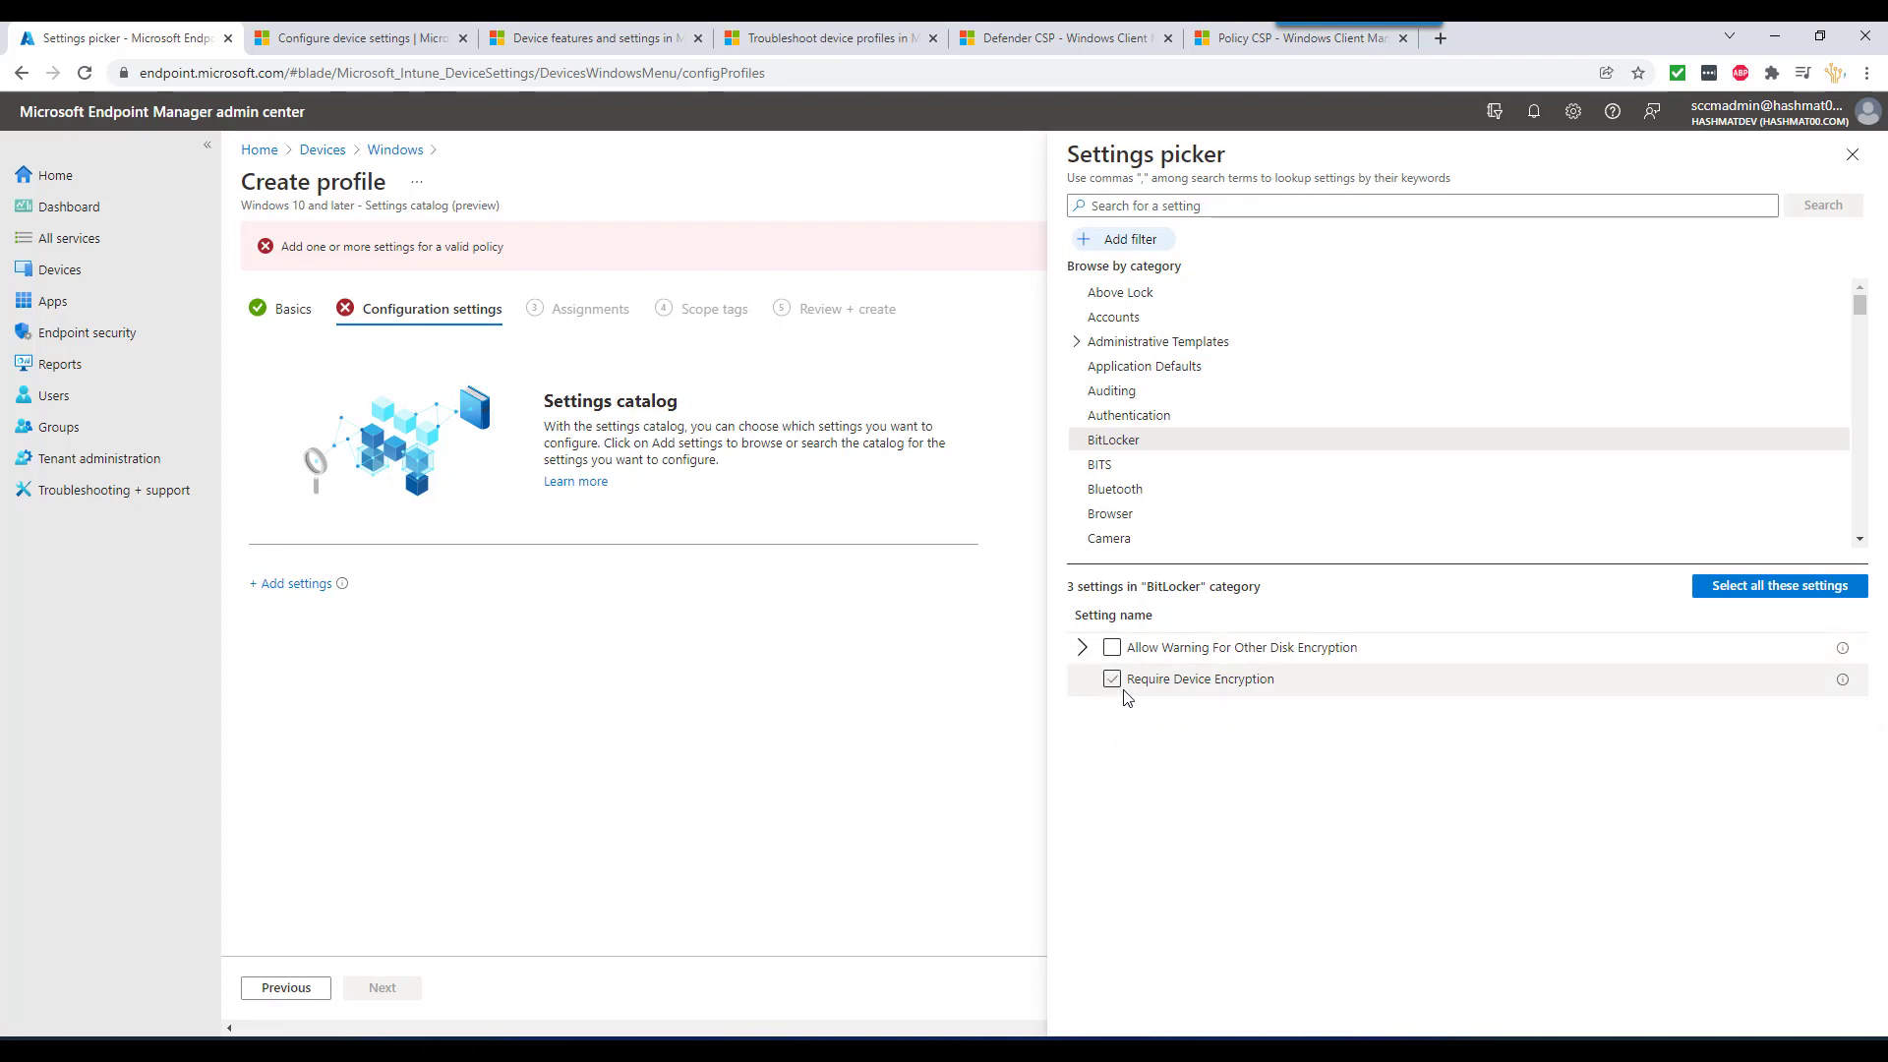
left_click(1110, 680)
- Add all BitLocker settings, enable Require Device Encryption, and assign to All users
left_click(1761, 586)
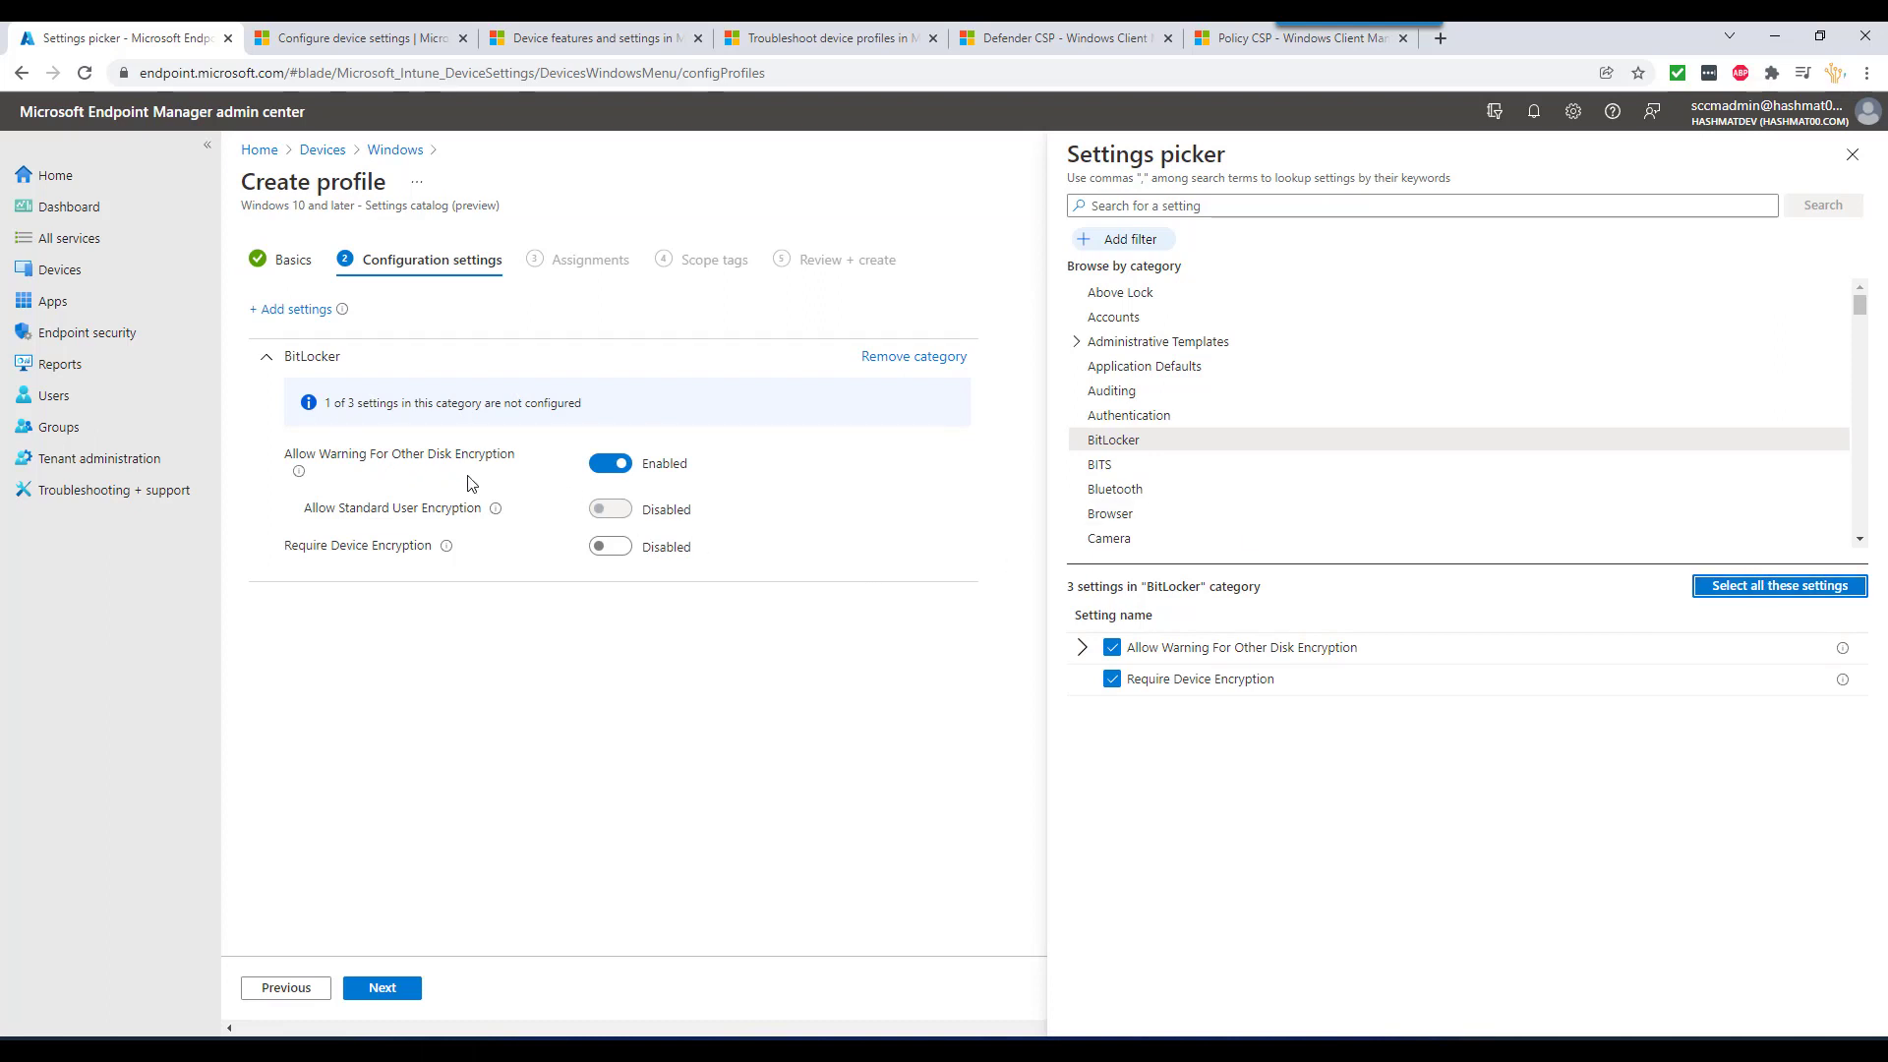
mouse_move(444, 548)
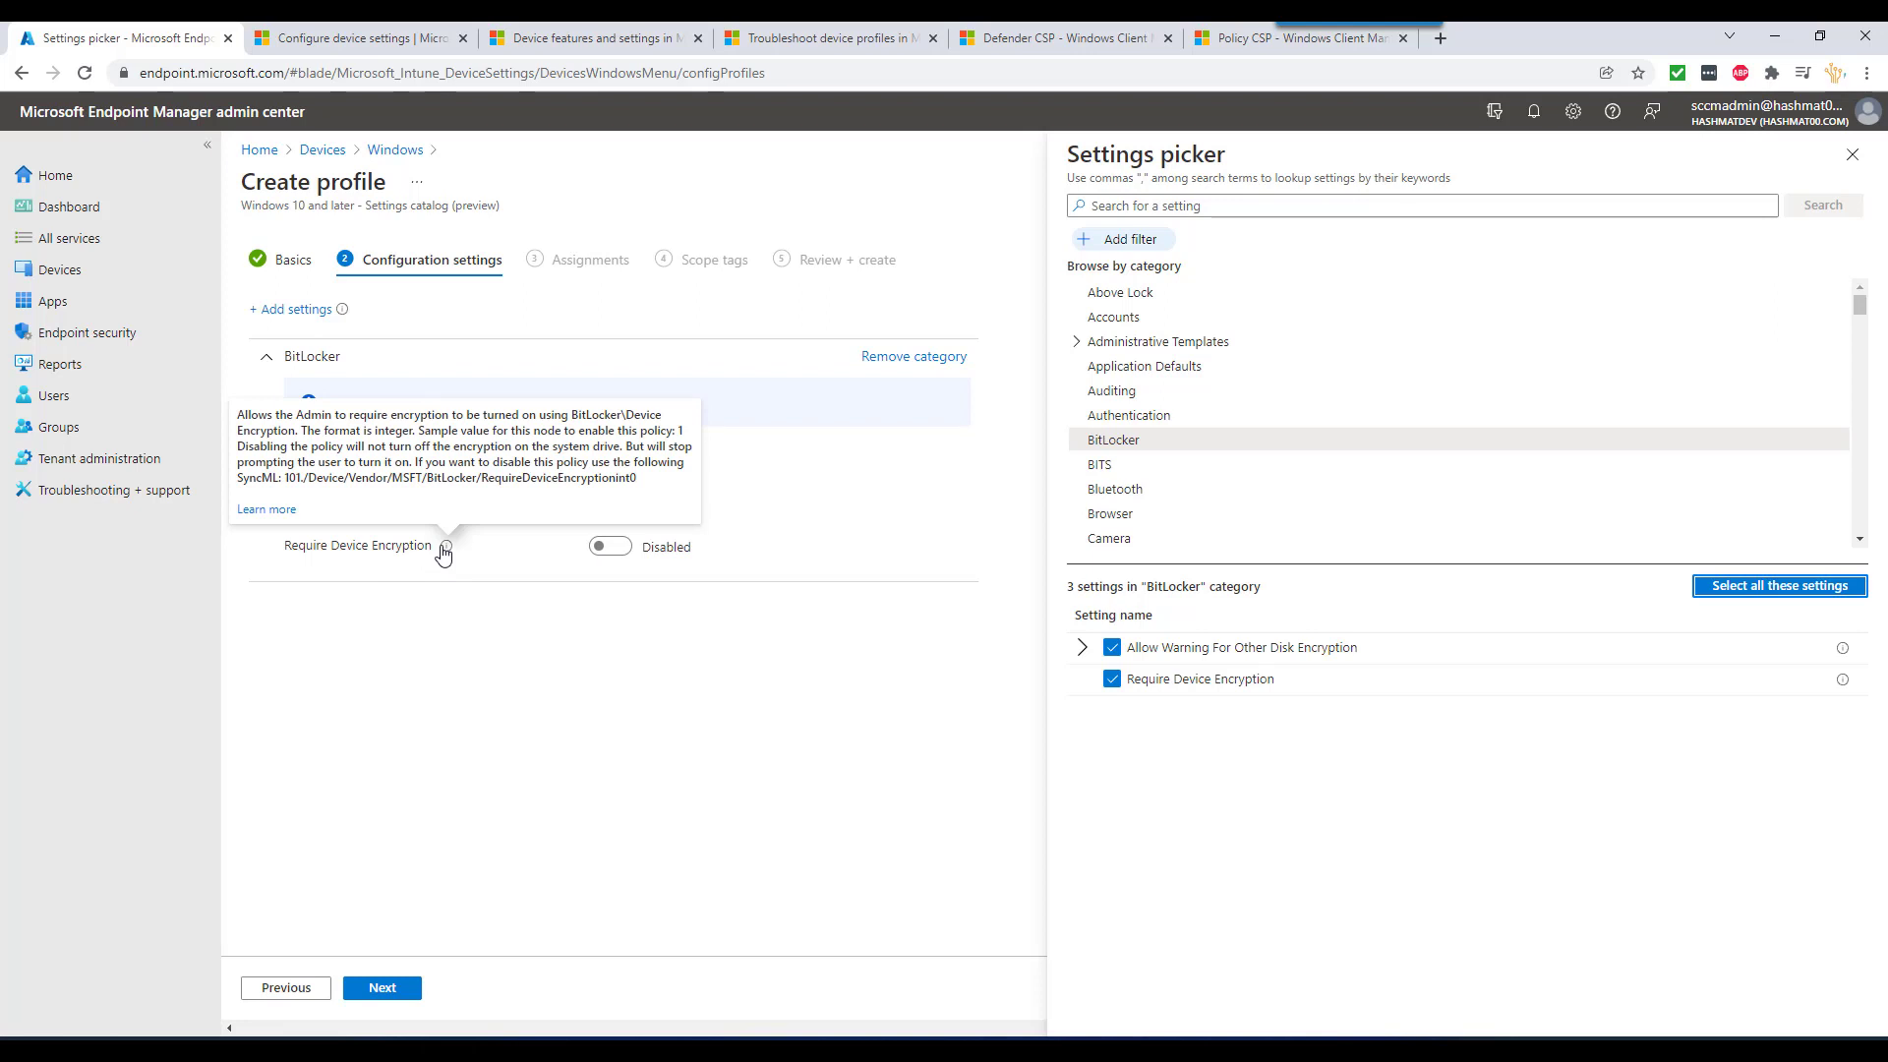
left_click(627, 552)
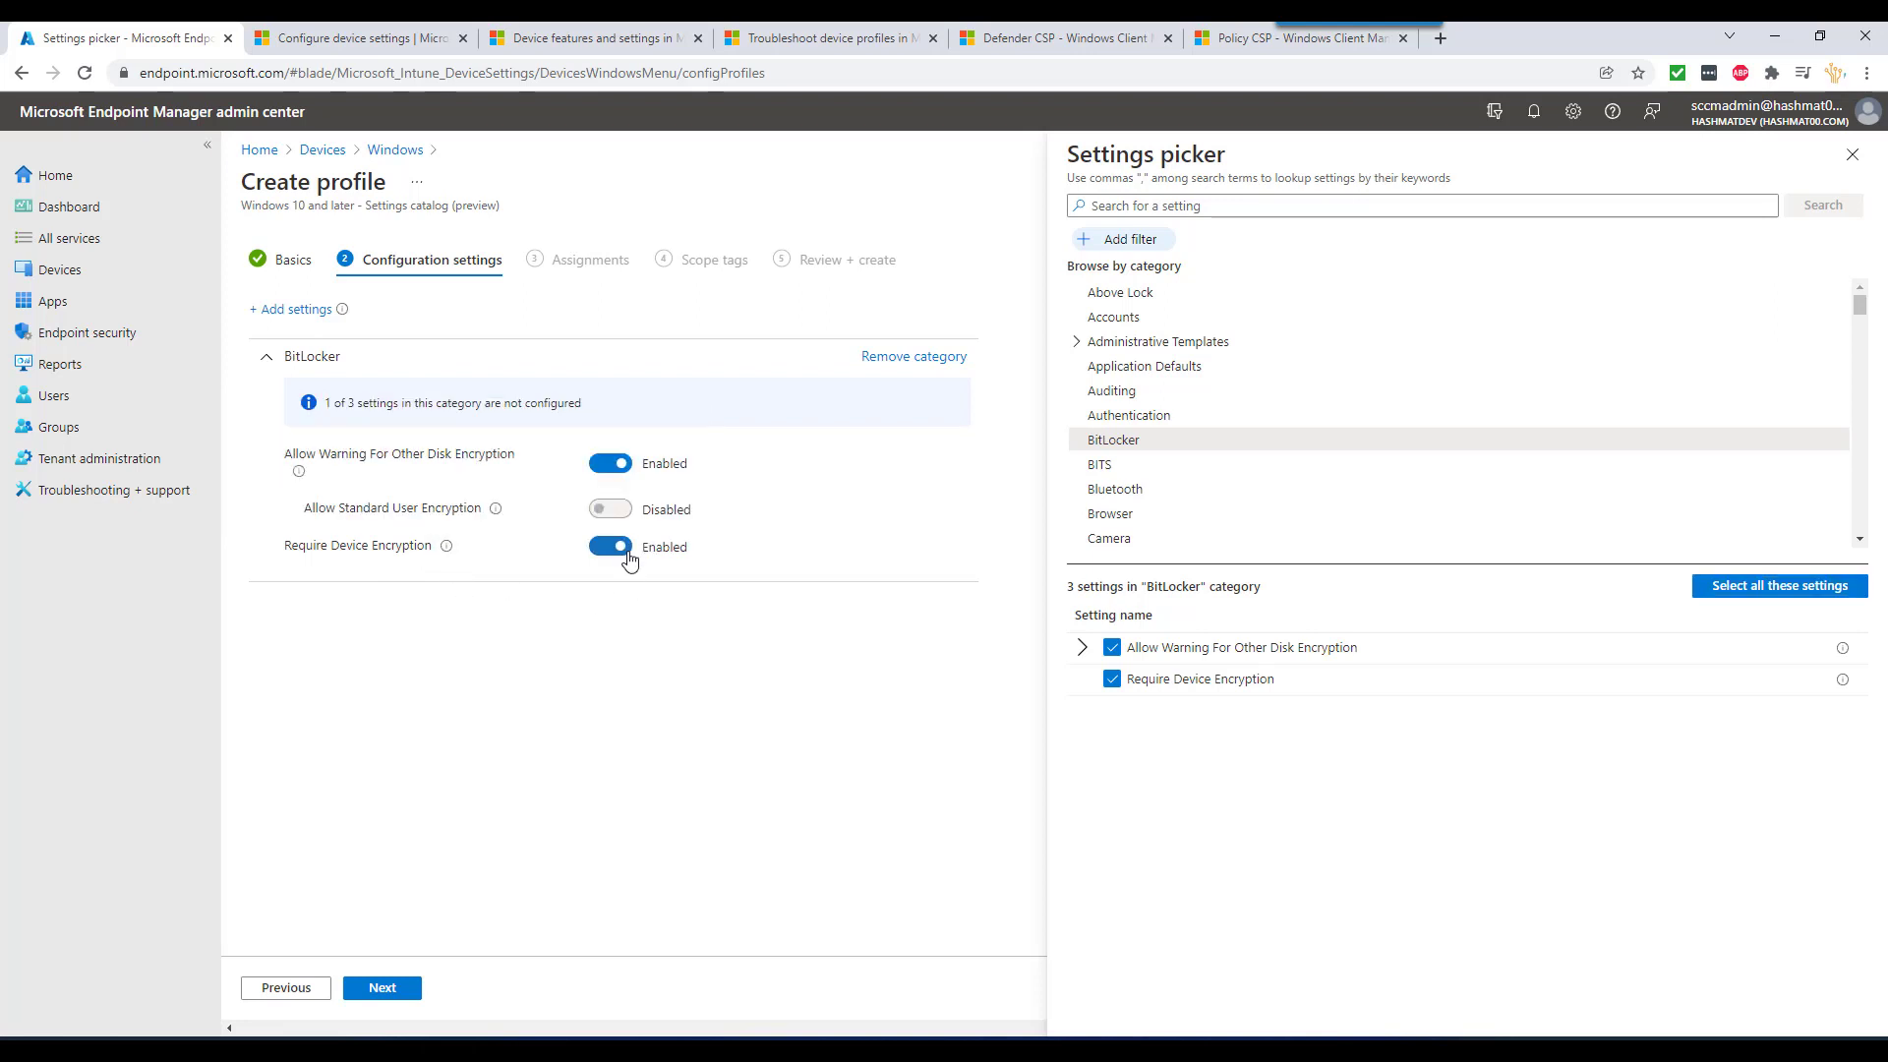
left_click(388, 988)
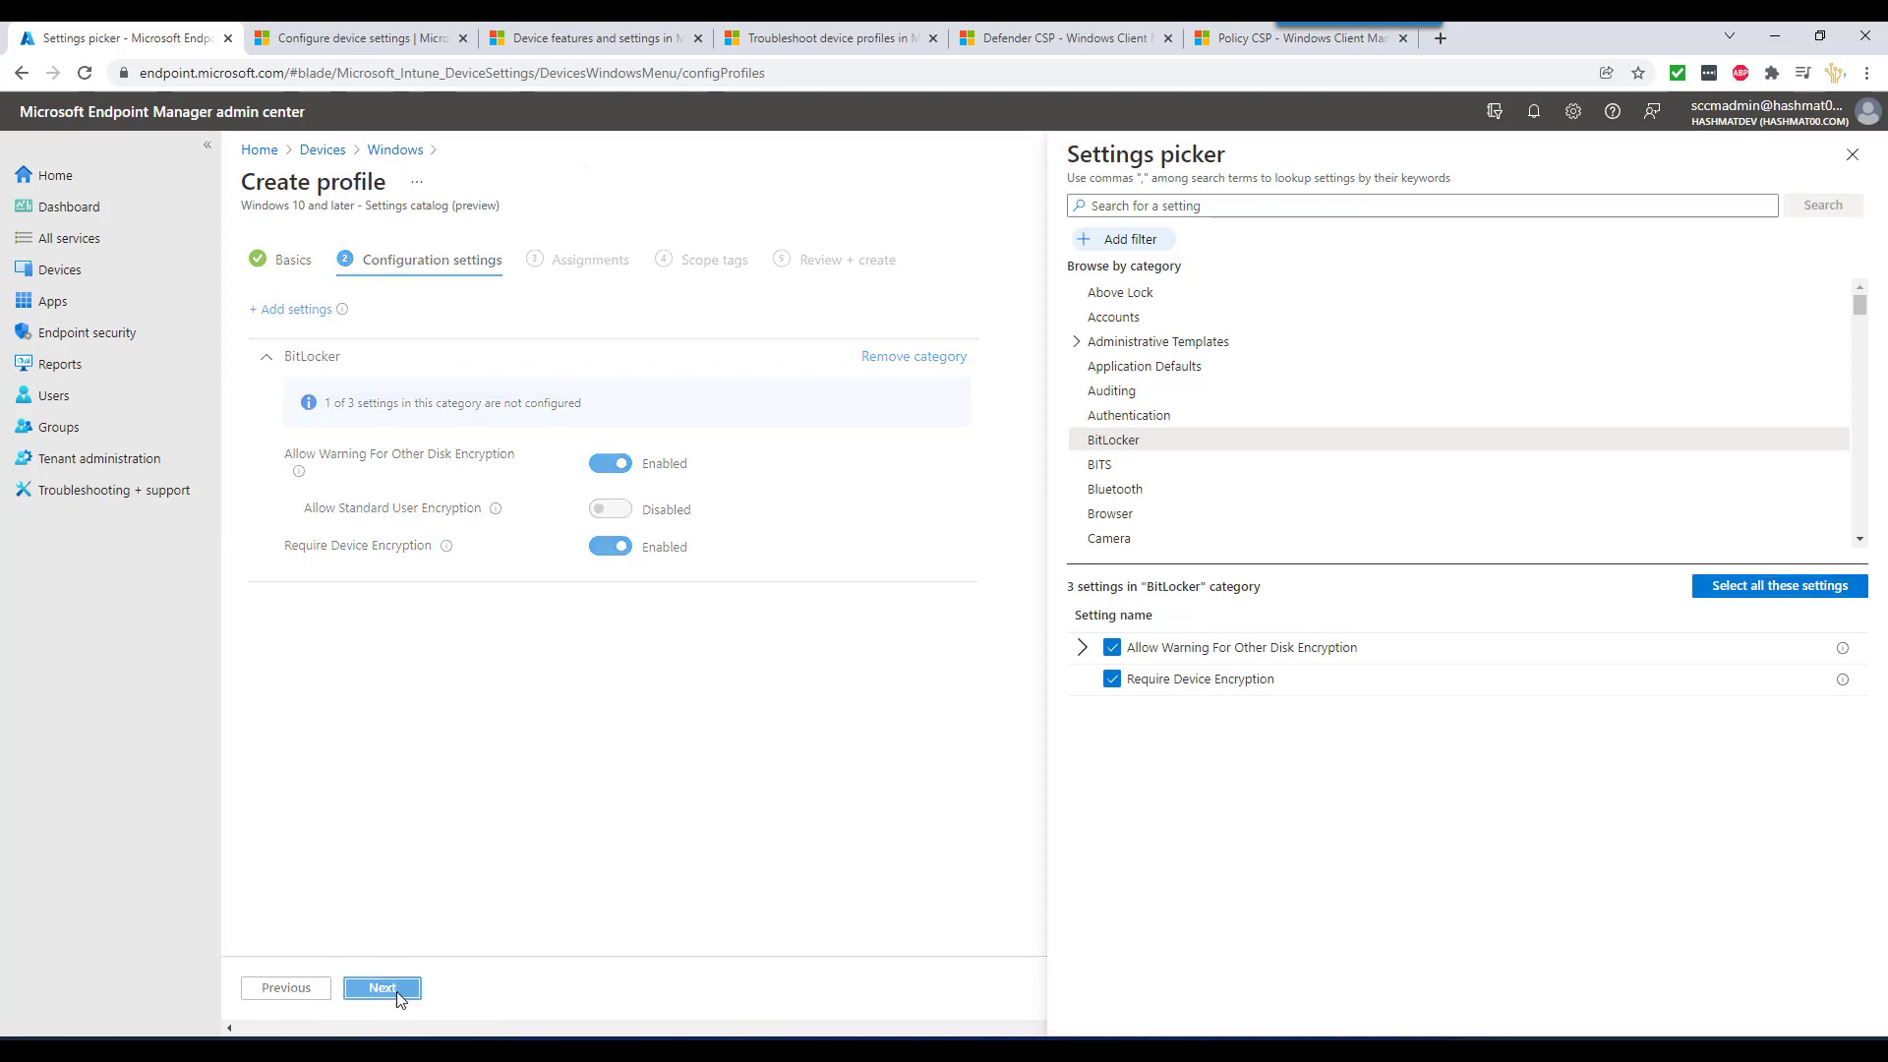
left_click(413, 330)
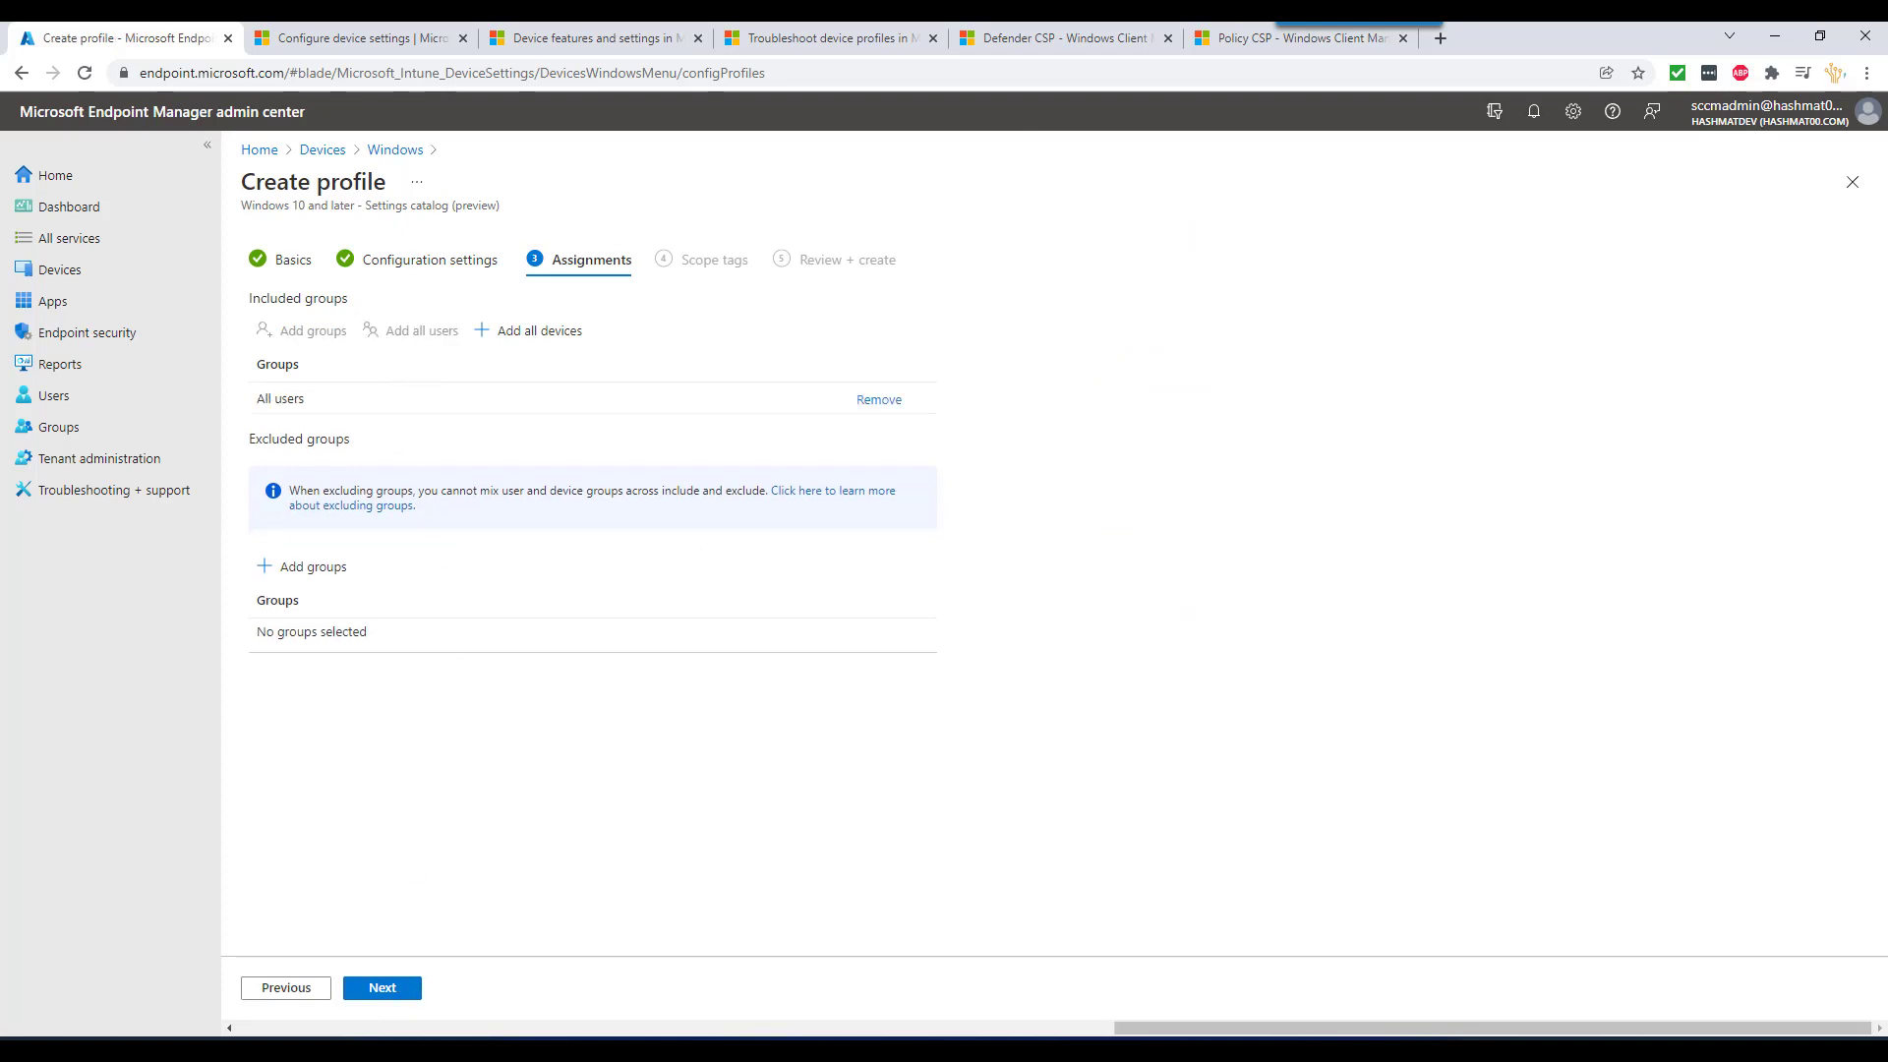
- Return to Basics and rename the profile from 'test' to 'Enable Bitlocker - settings'
left_click(388, 988)
left_click(389, 988)
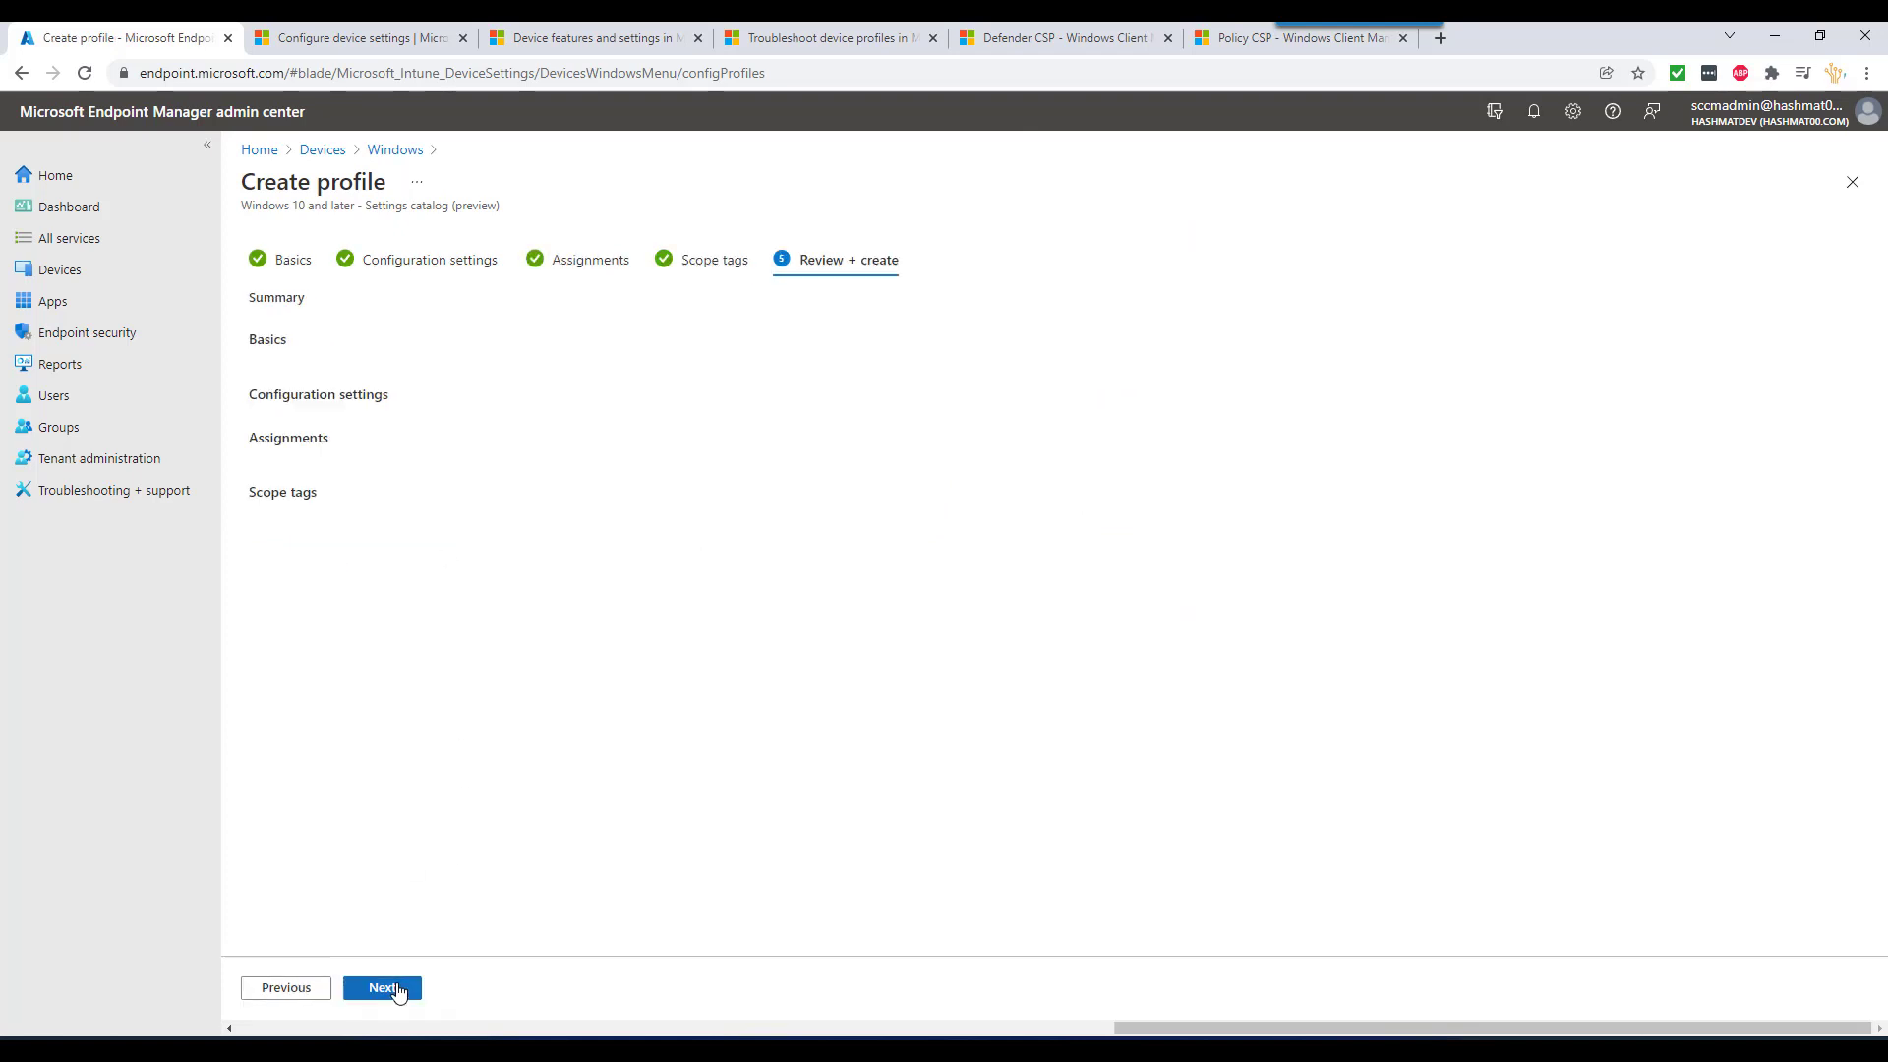
left_click(293, 991)
left_click(293, 991)
left_click(293, 991)
left_click(293, 989)
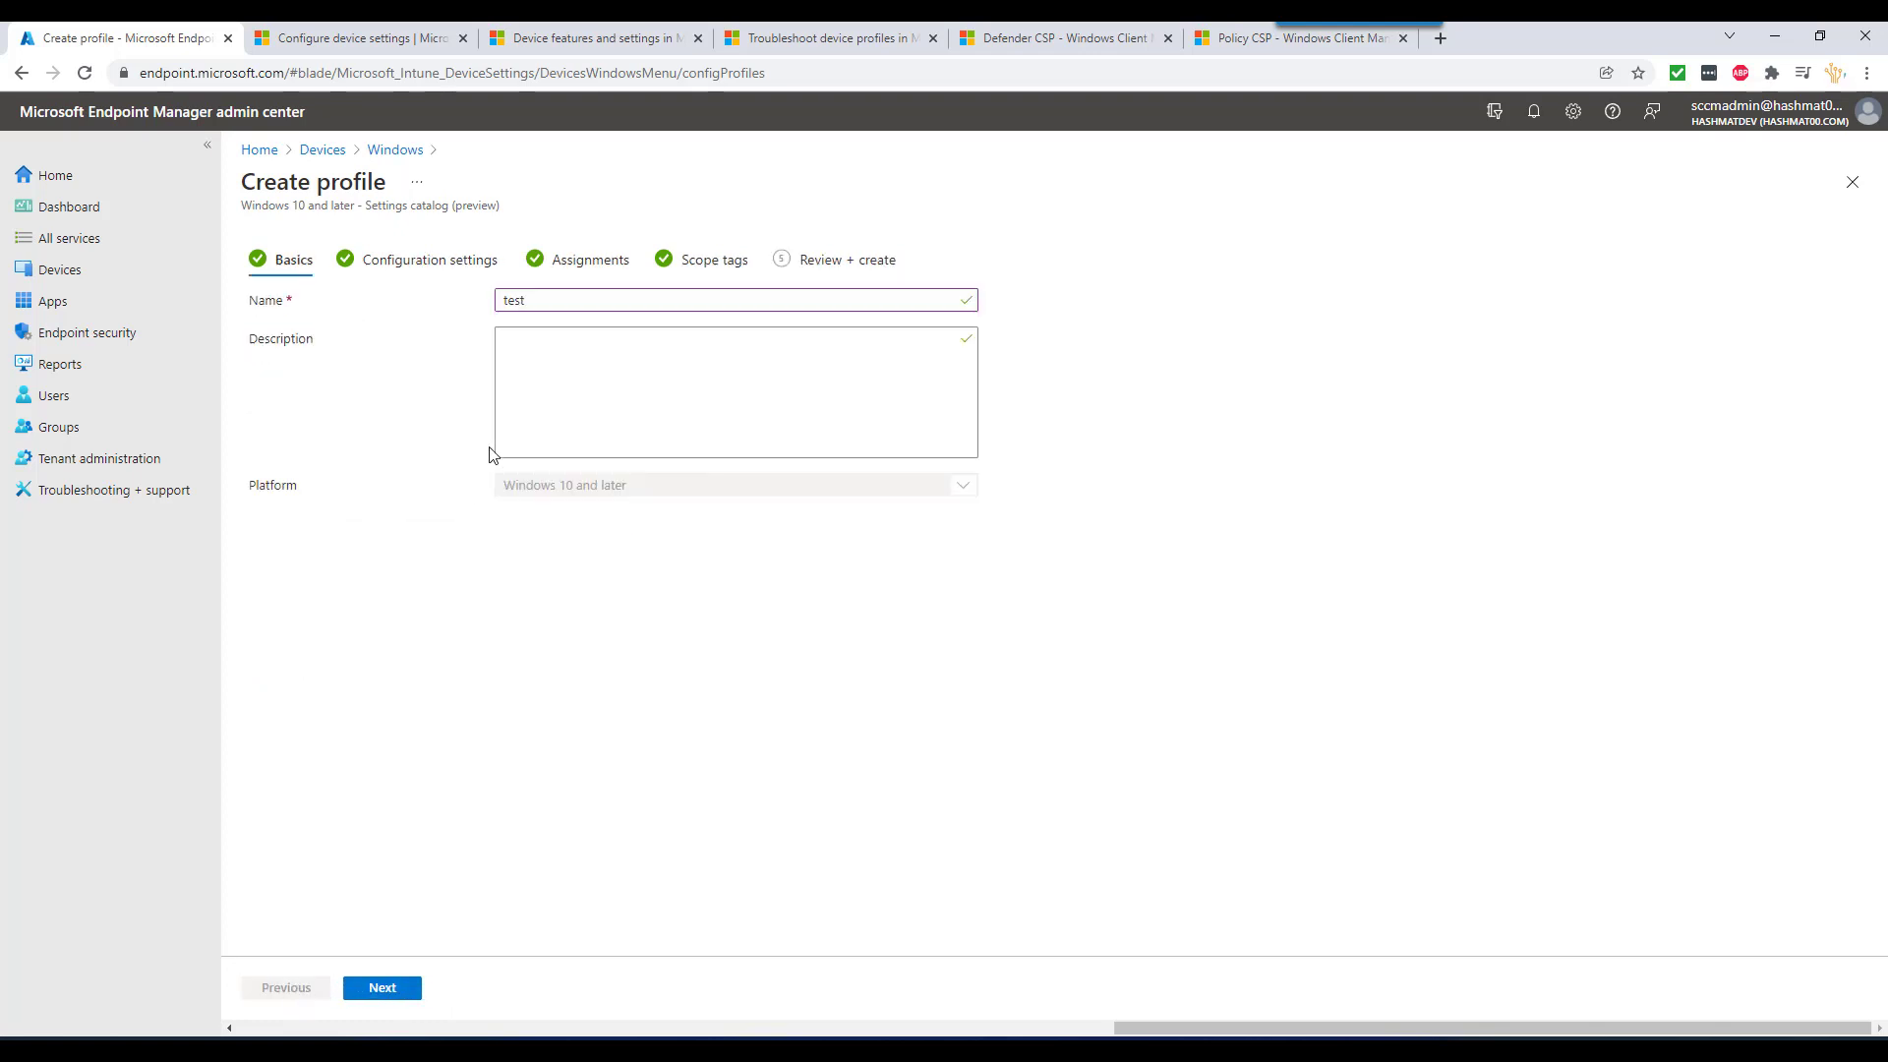
double_click(569, 298)
type("Enable Bitlocker - settings")
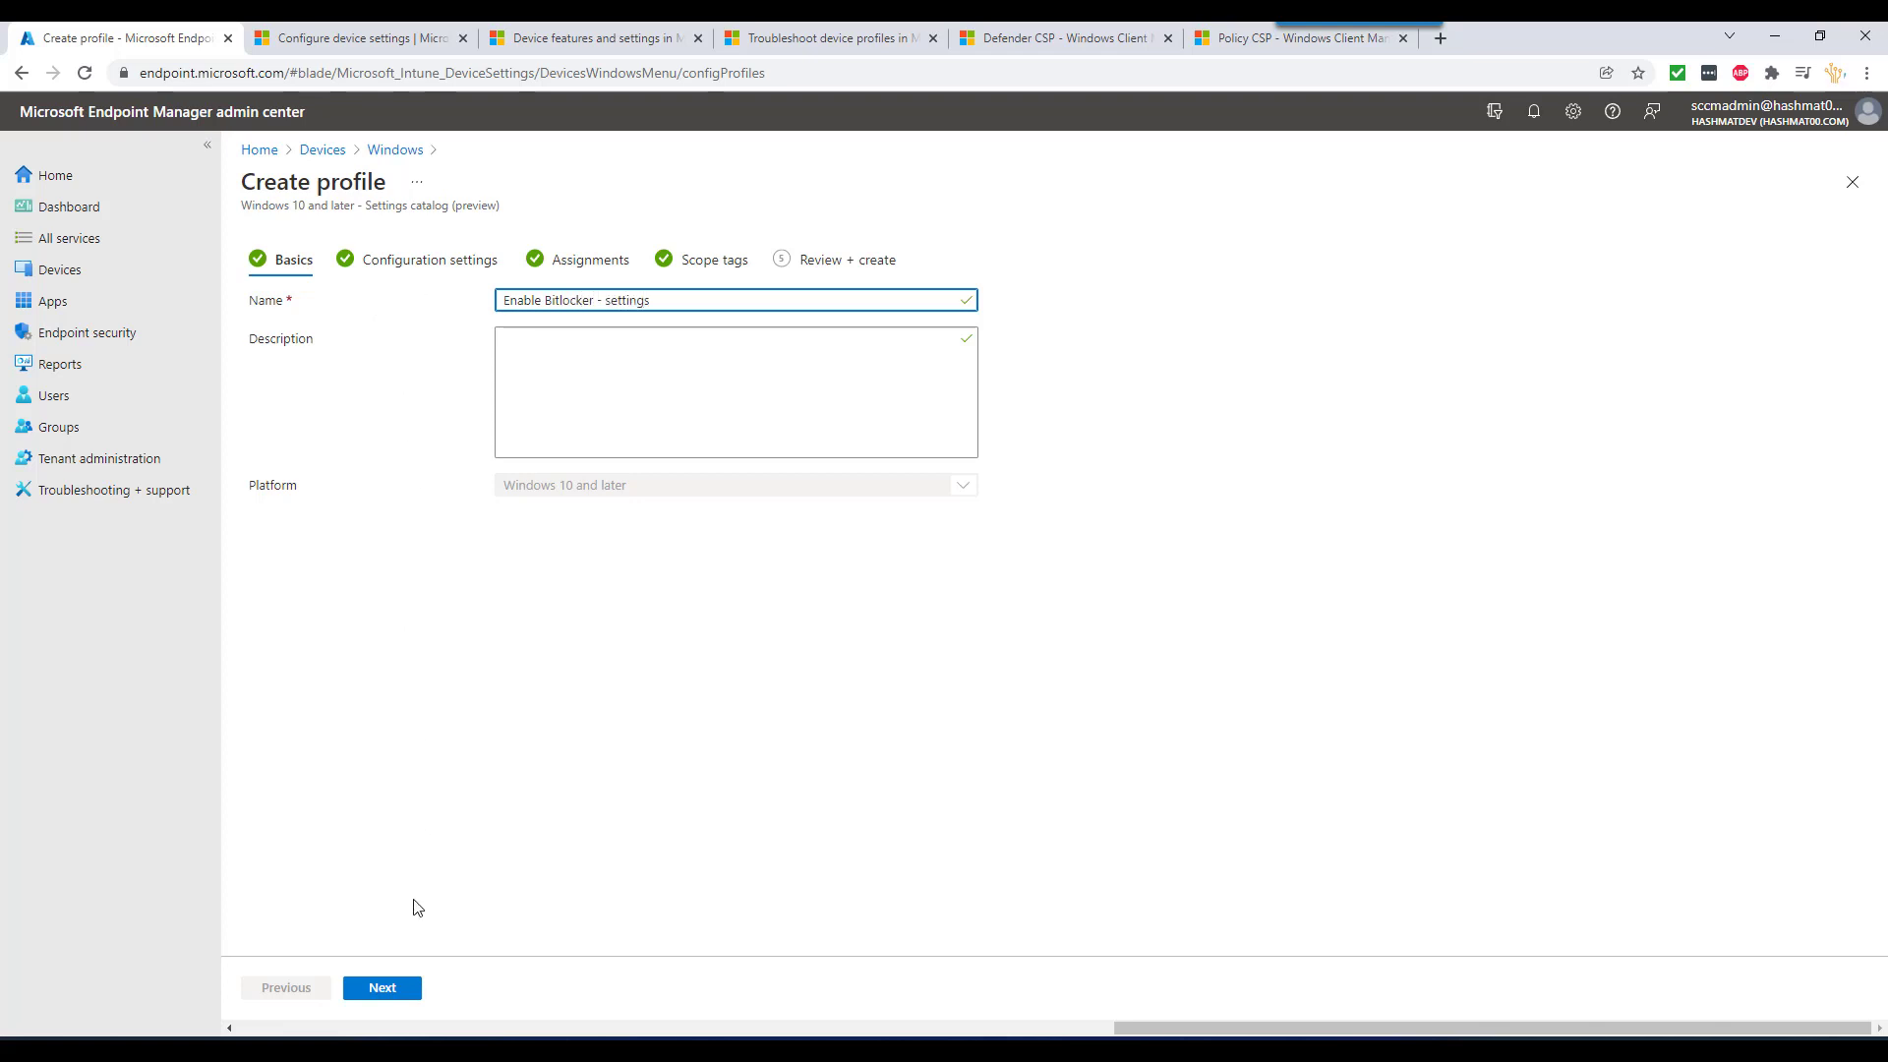
- Advance through the remaining steps and create the profile
left_click(397, 989)
left_click(398, 989)
left_click(400, 989)
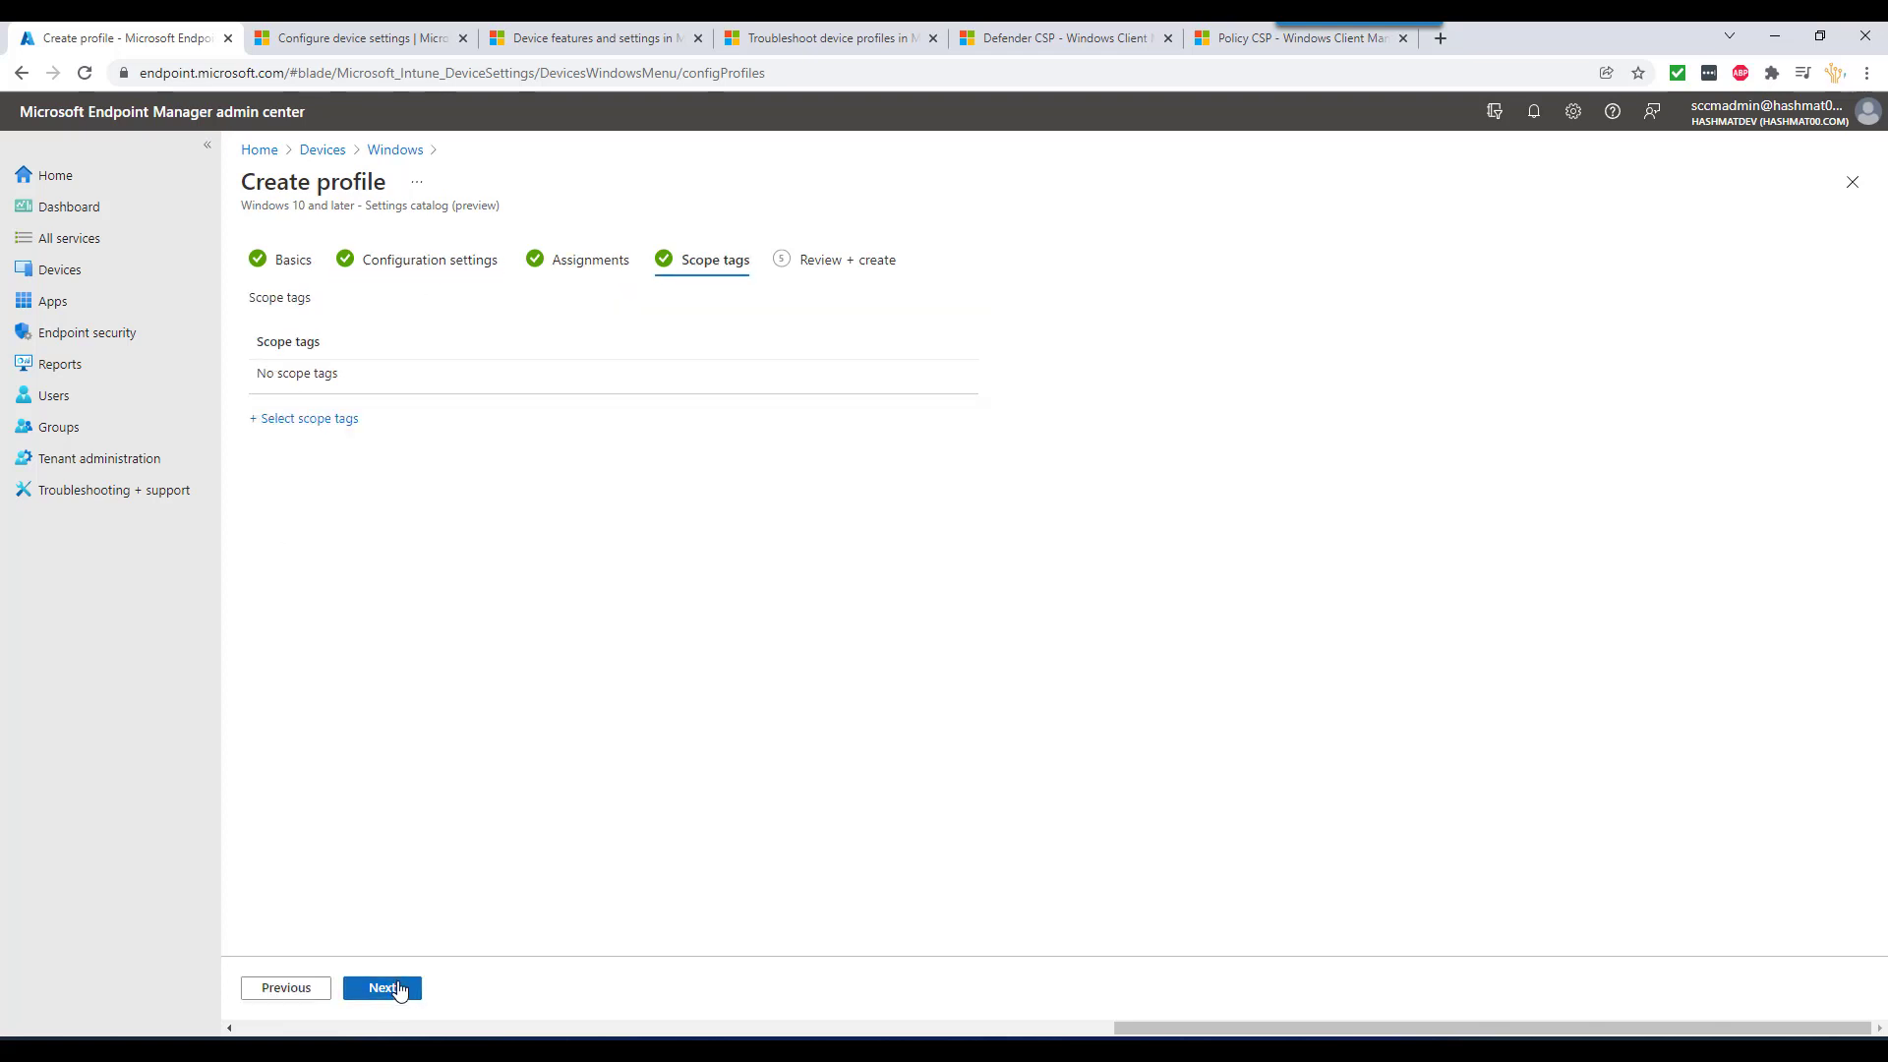
left_click(399, 989)
left_click(399, 989)
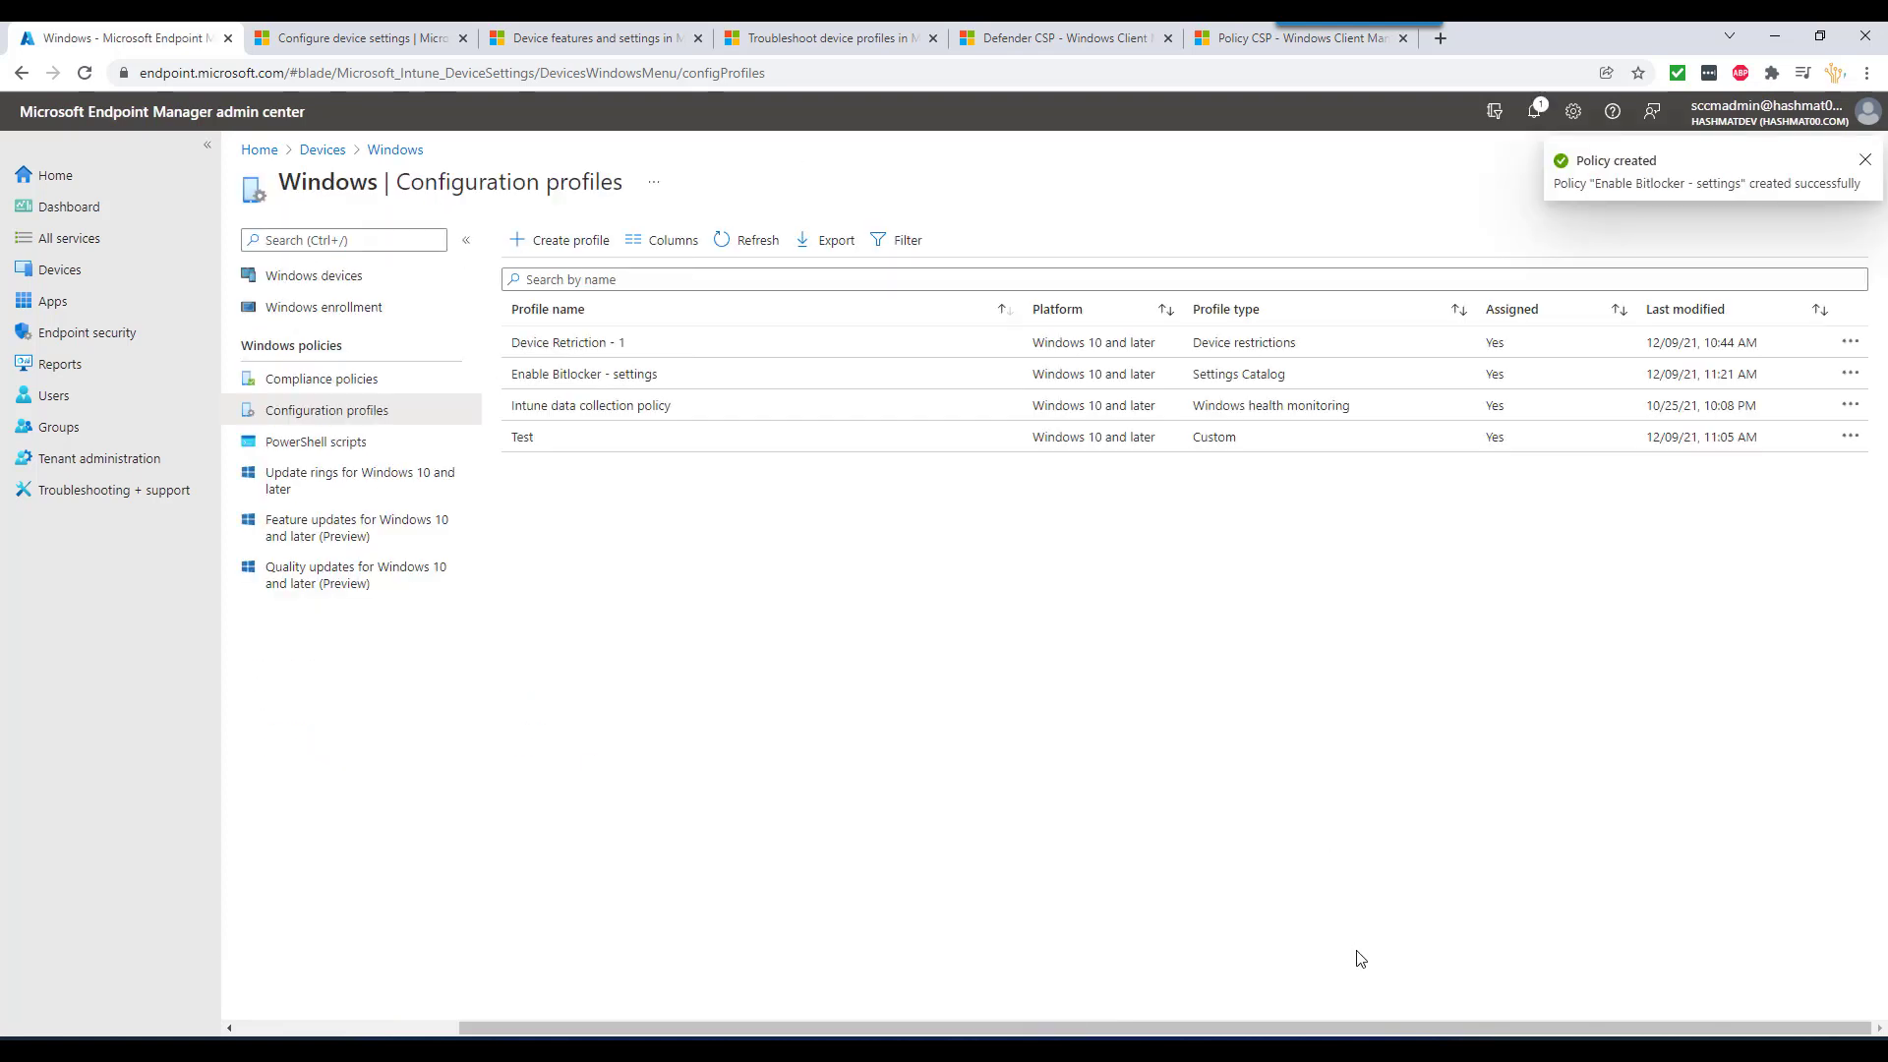
- On the VM, open management info for the hashmat00.local work account
left_click(1471, 966)
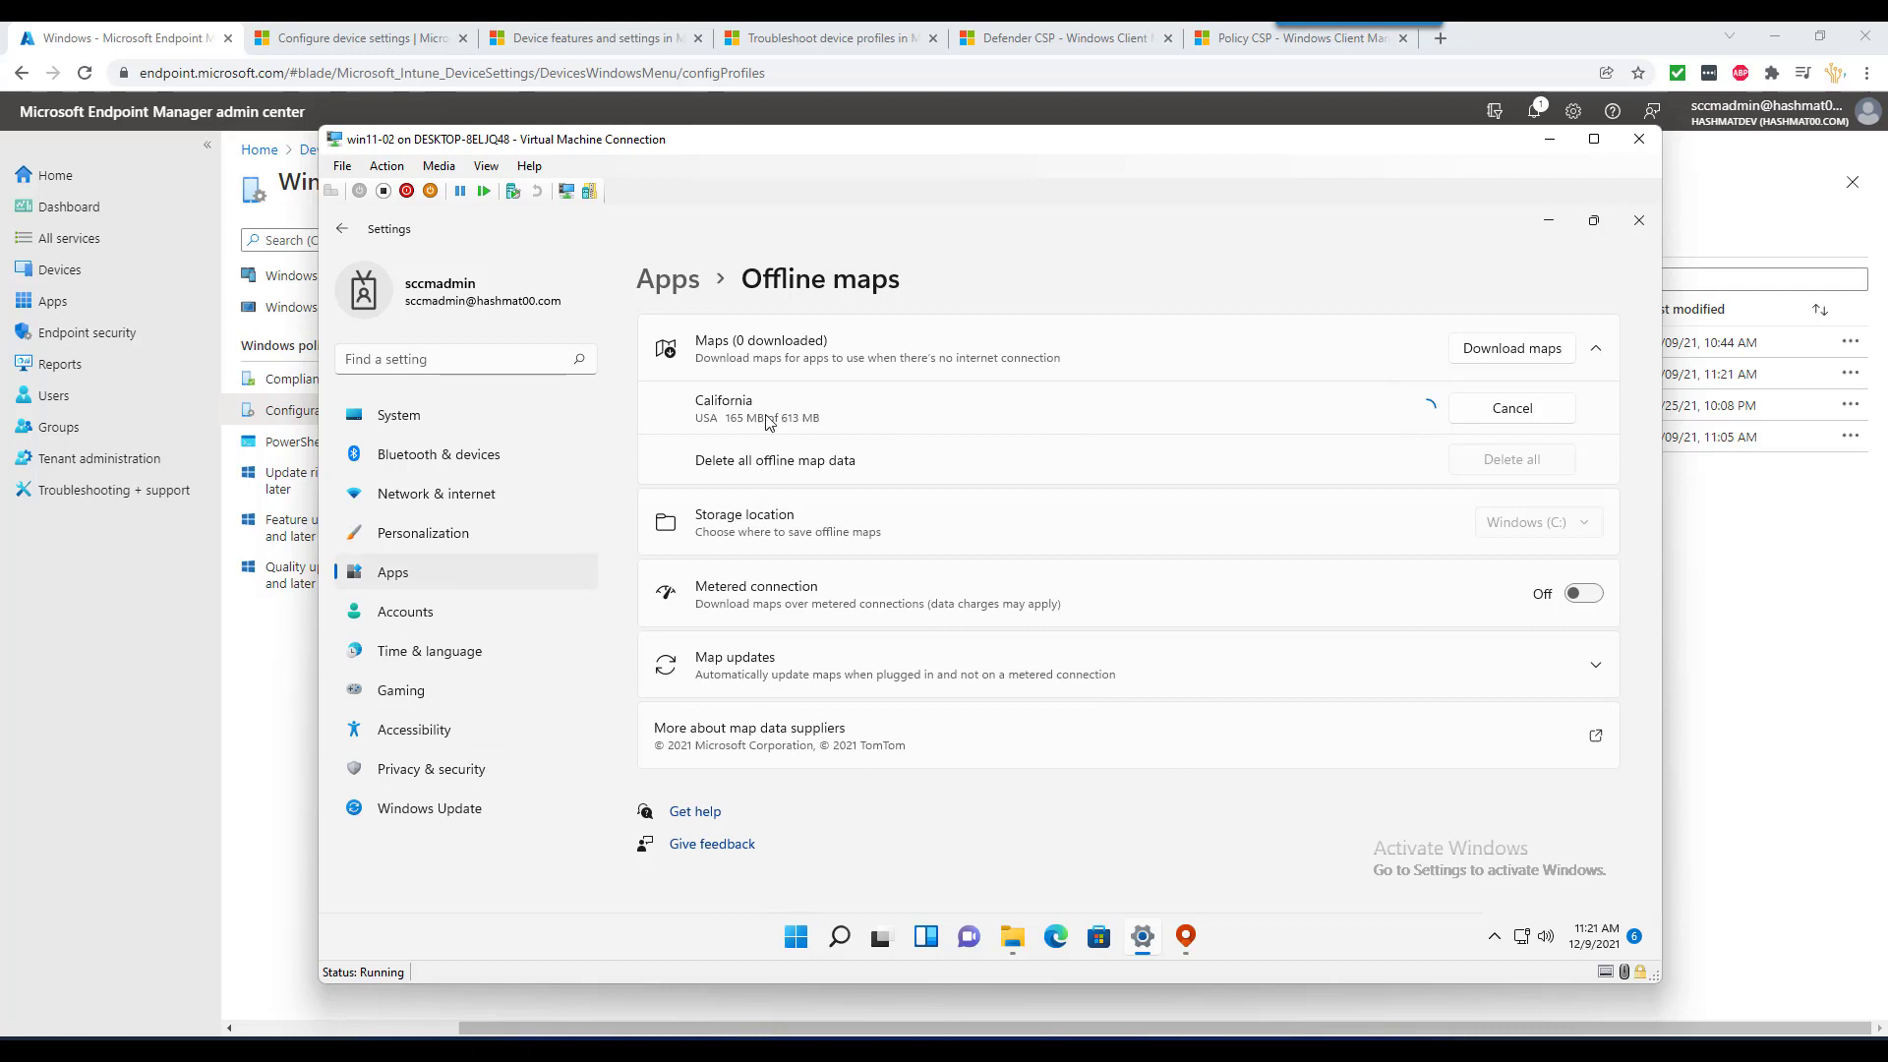
left_click(420, 609)
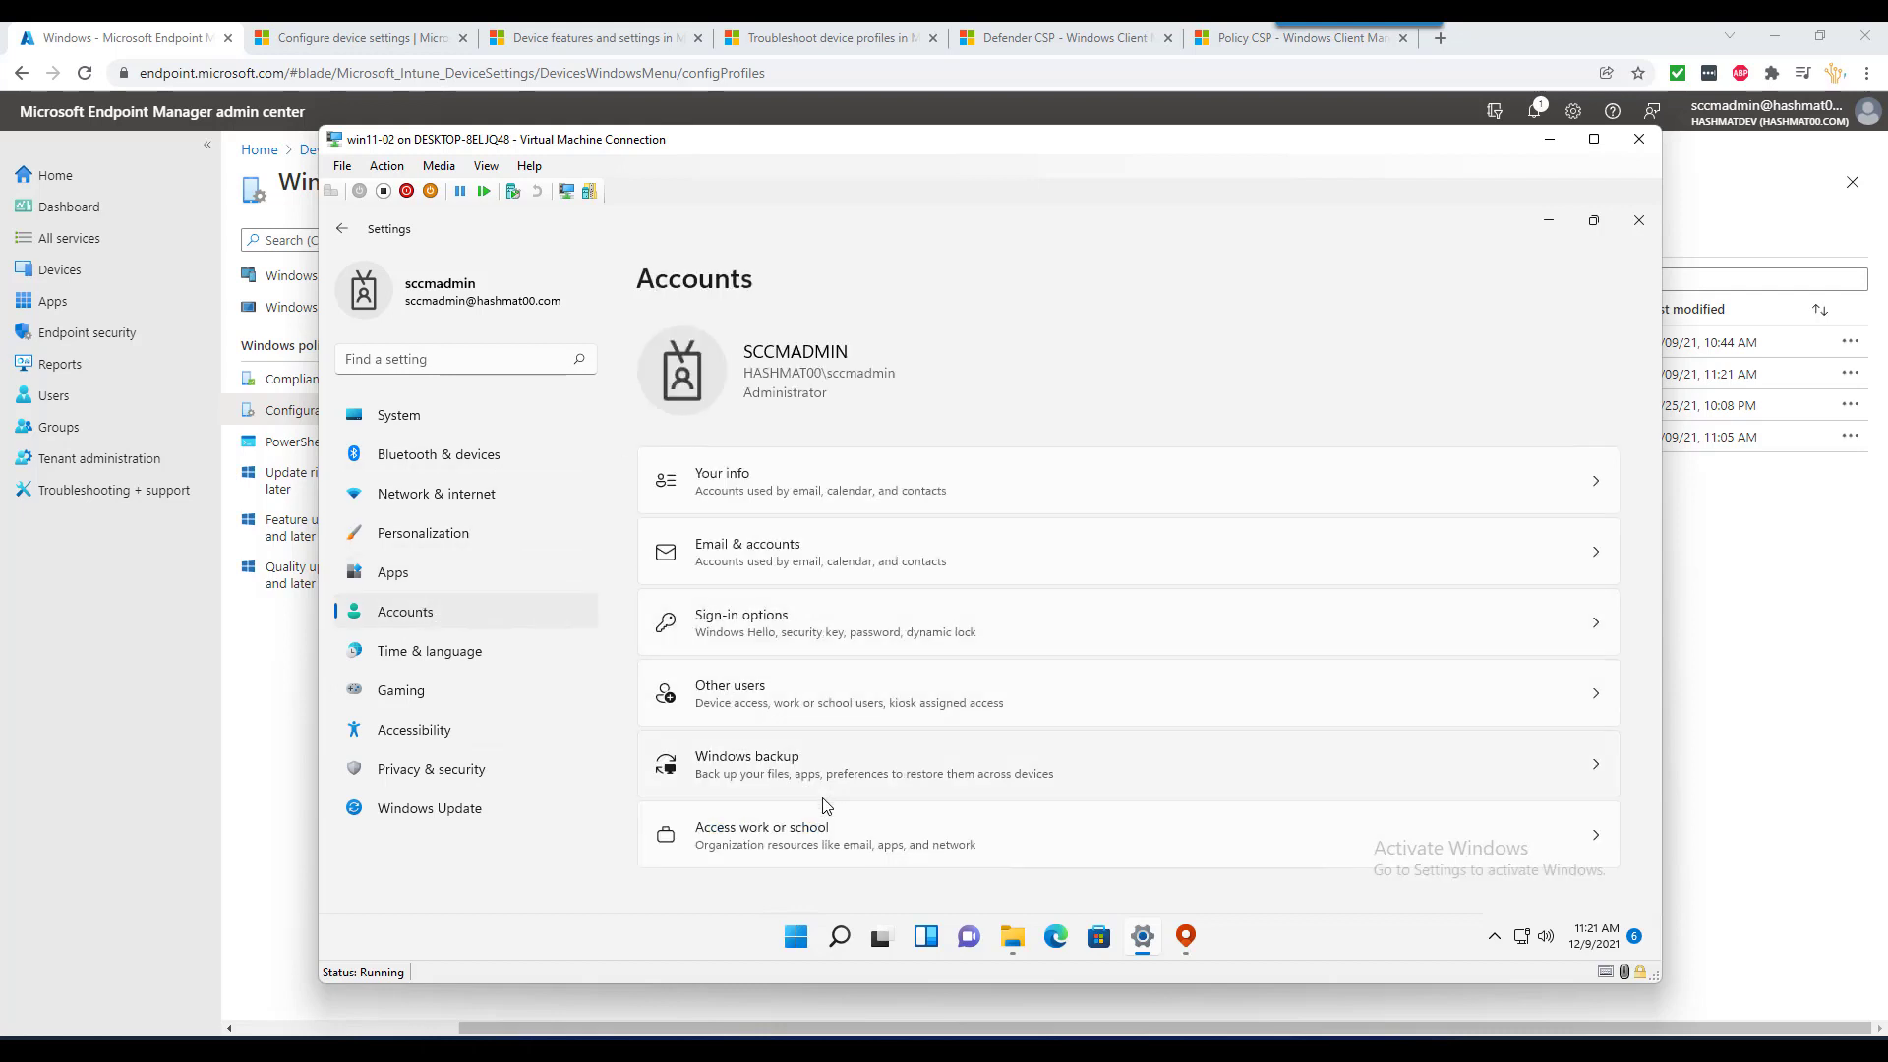
left_click(835, 838)
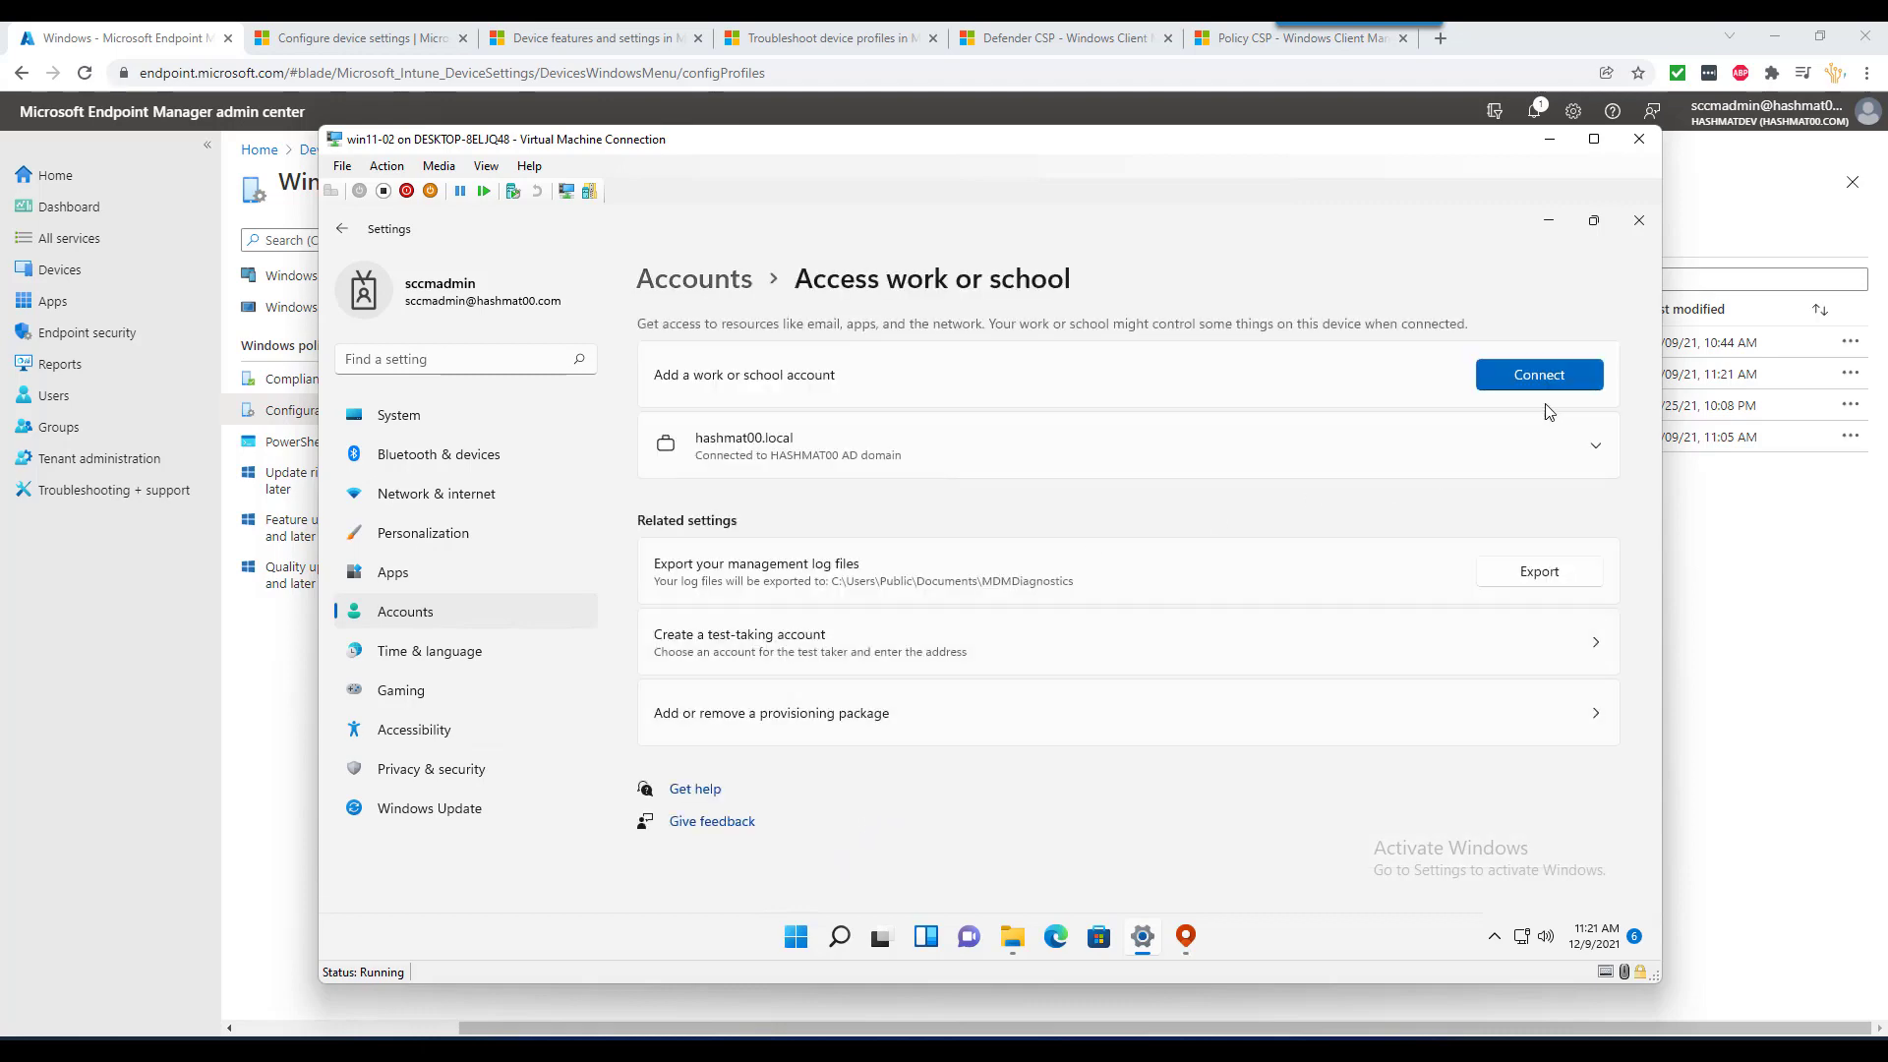
left_click(829, 452)
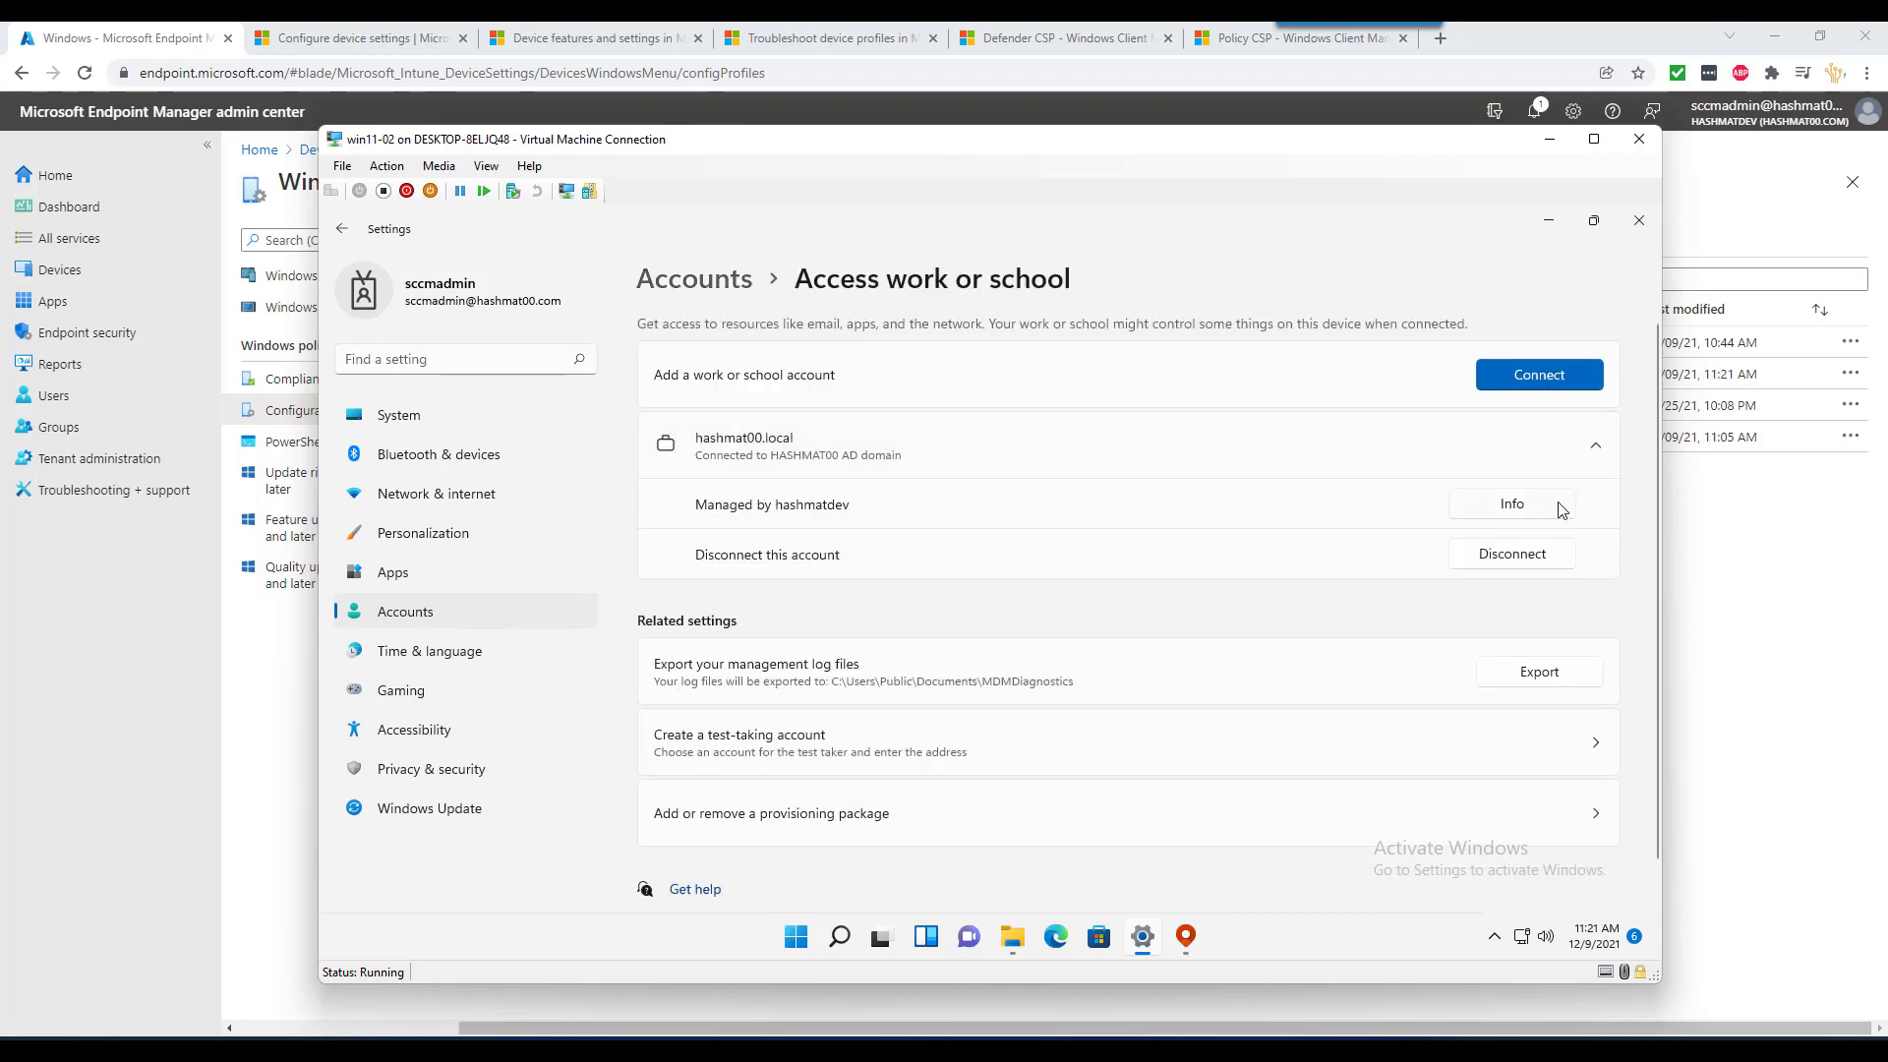
left_click(1541, 501)
- Sync the device with the management service twice and return to the browser
scroll(891, 750, "down", 5)
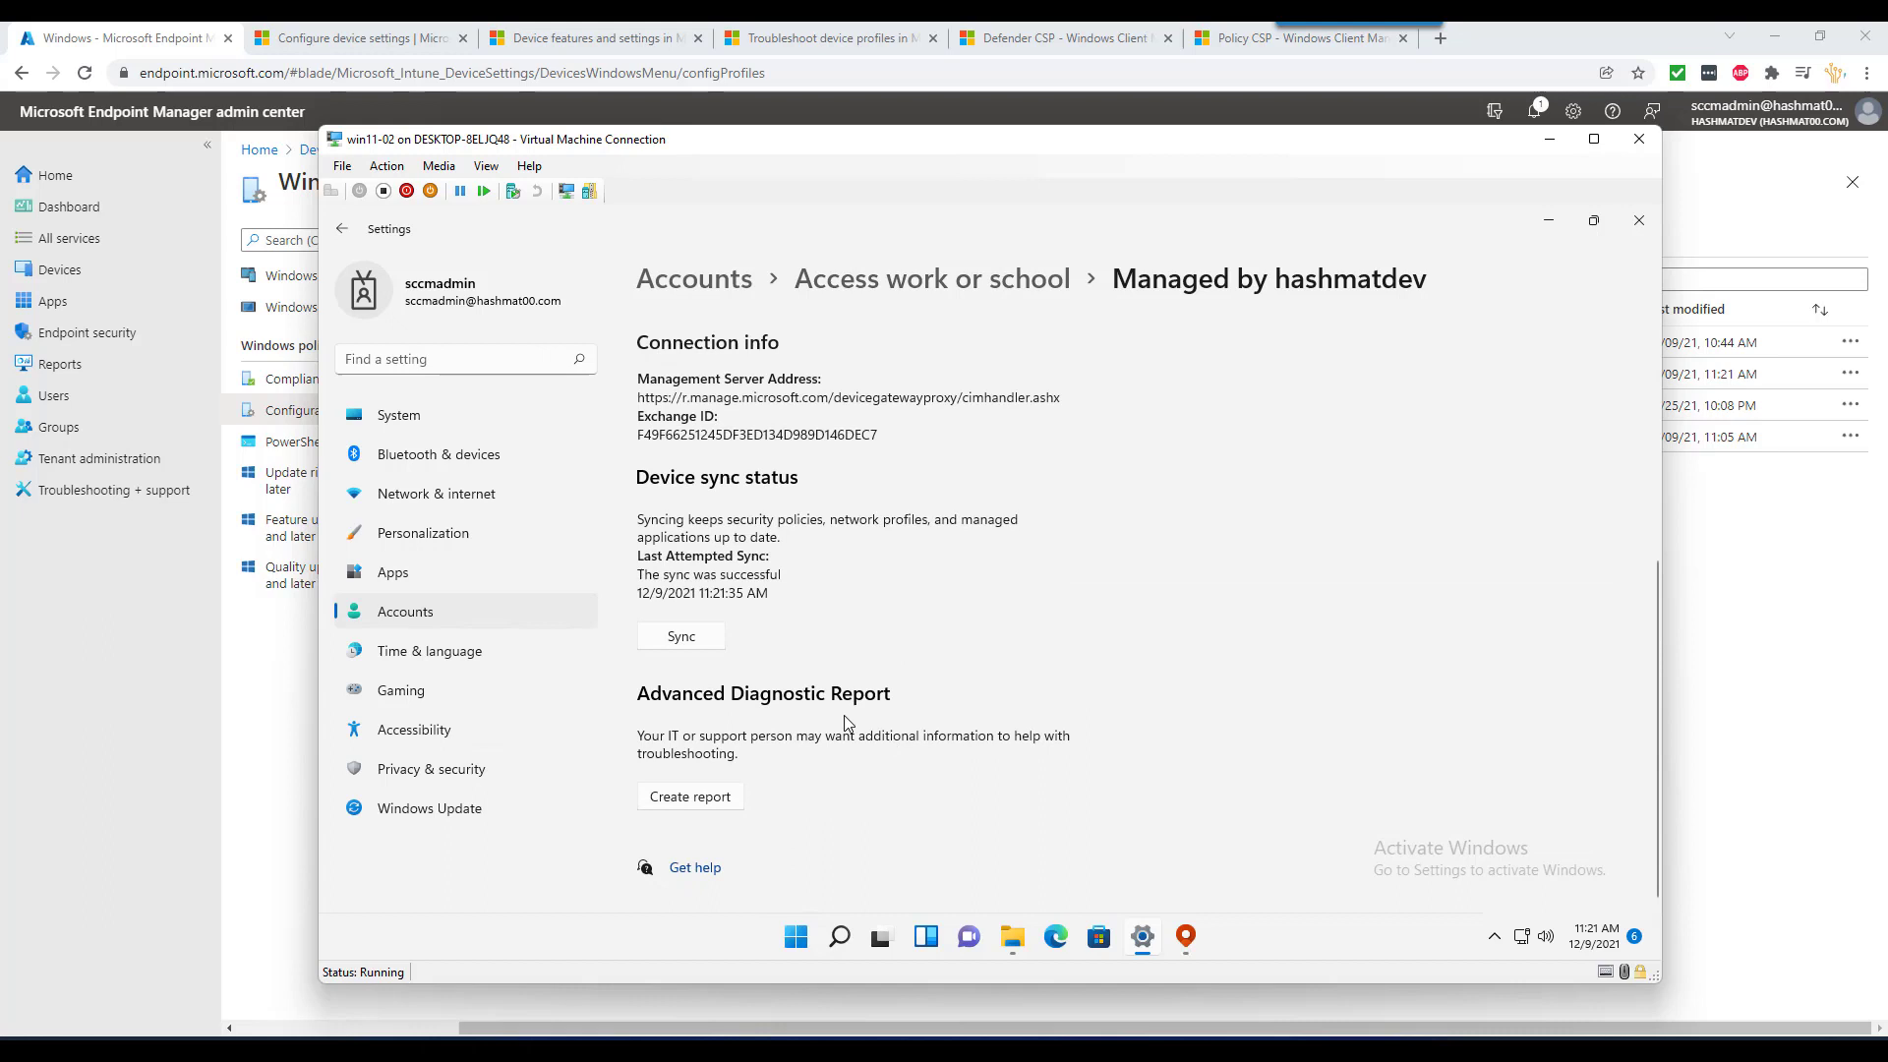
left_click(681, 636)
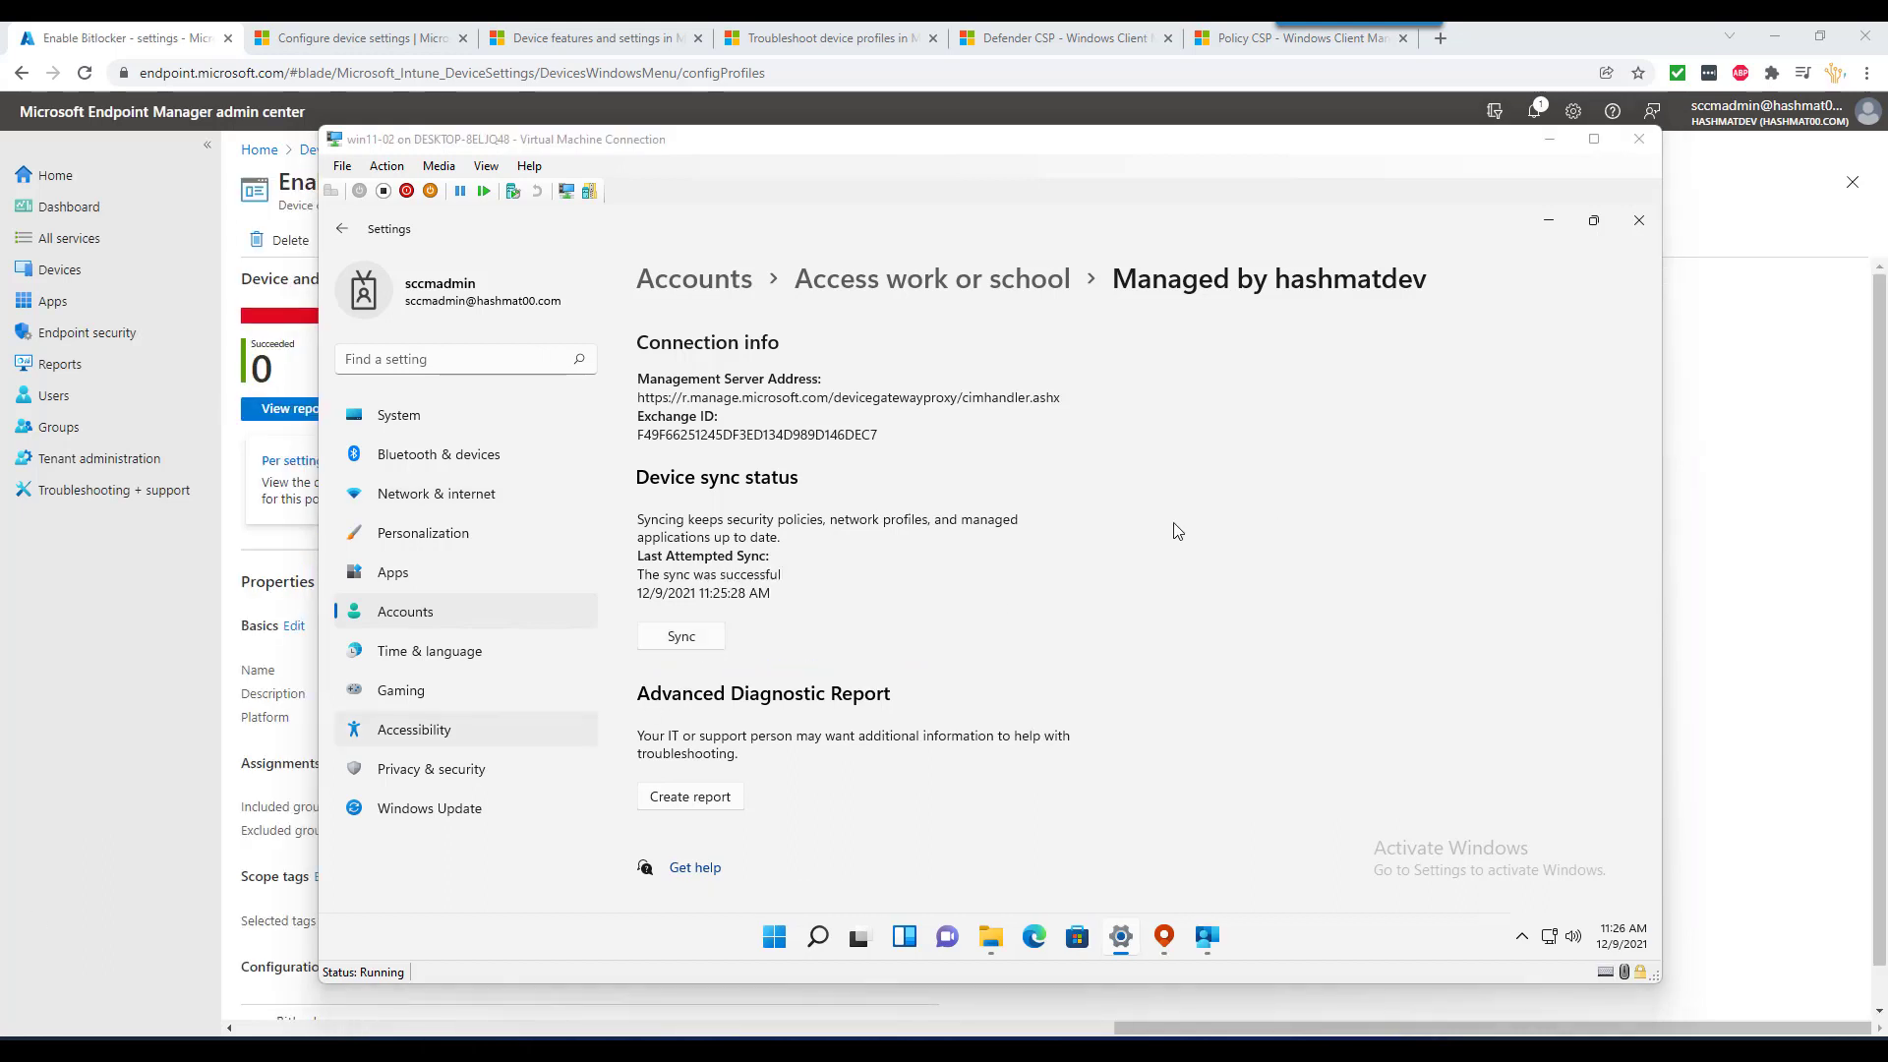
left_click(689, 639)
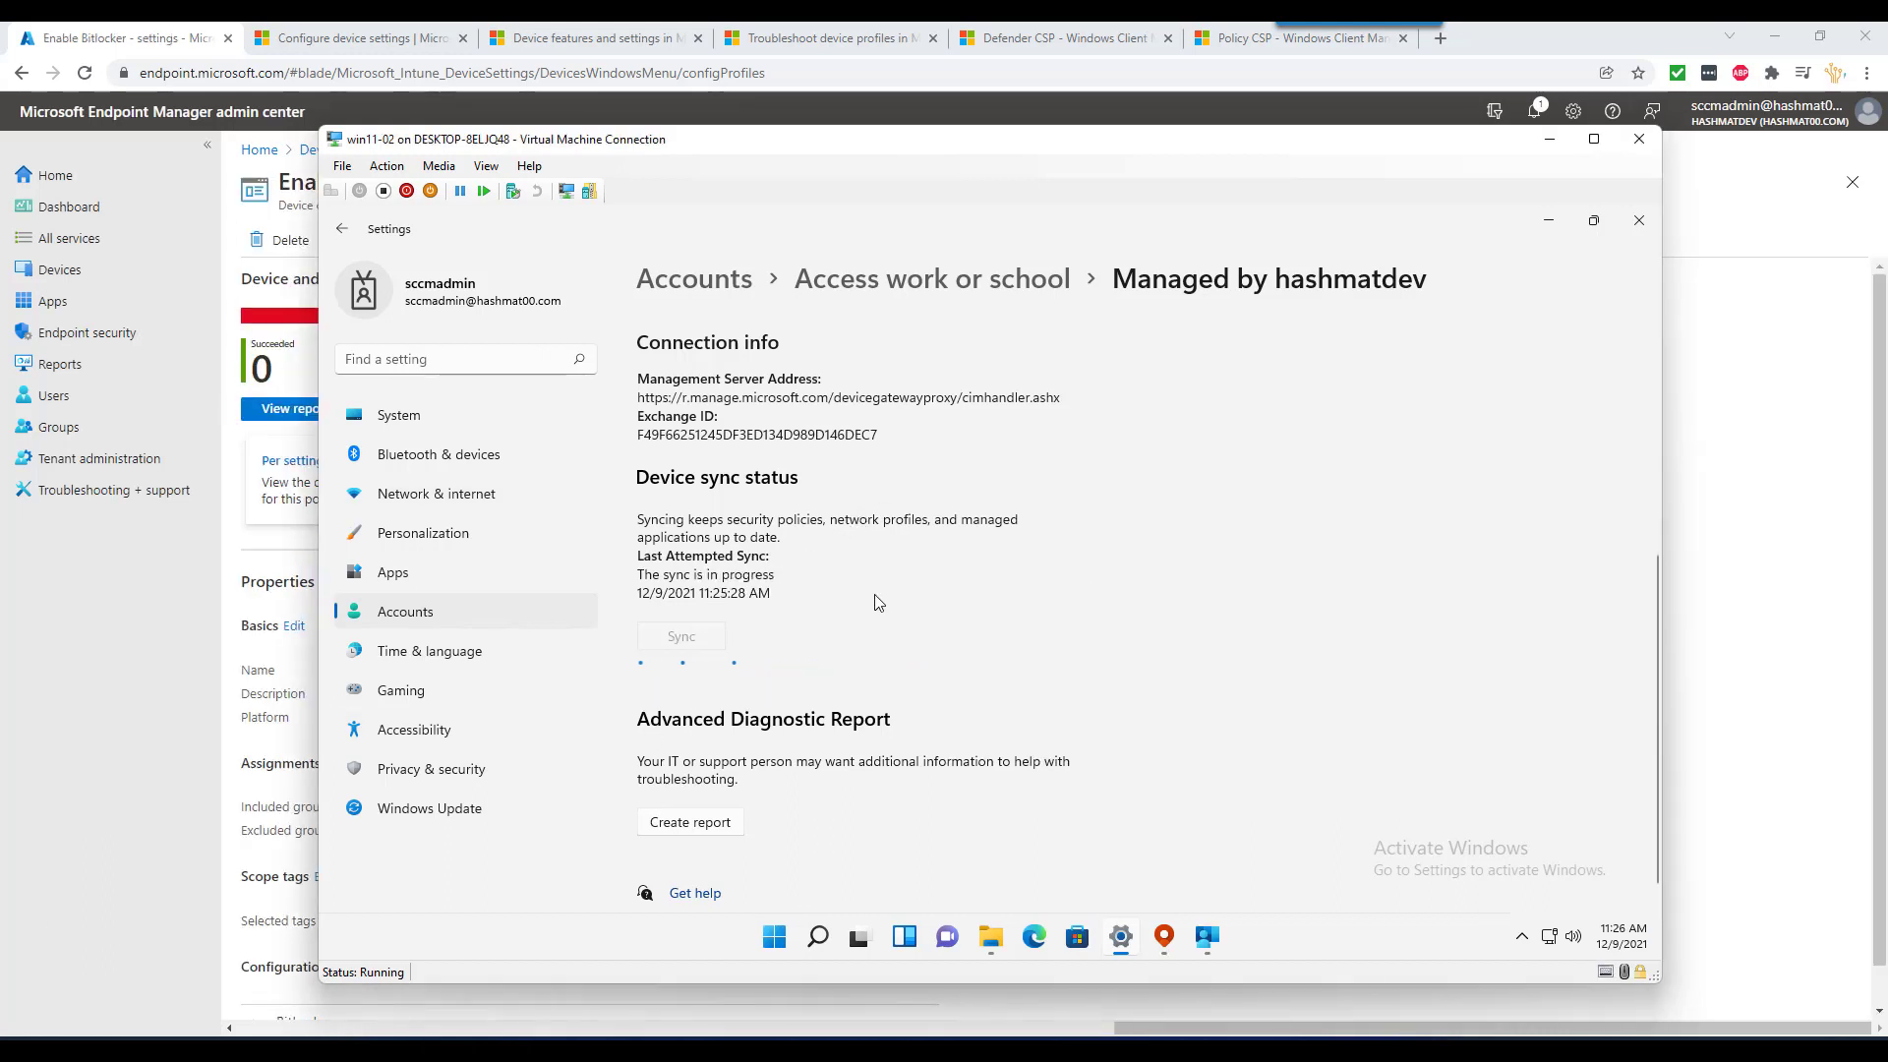
left_click(1788, 182)
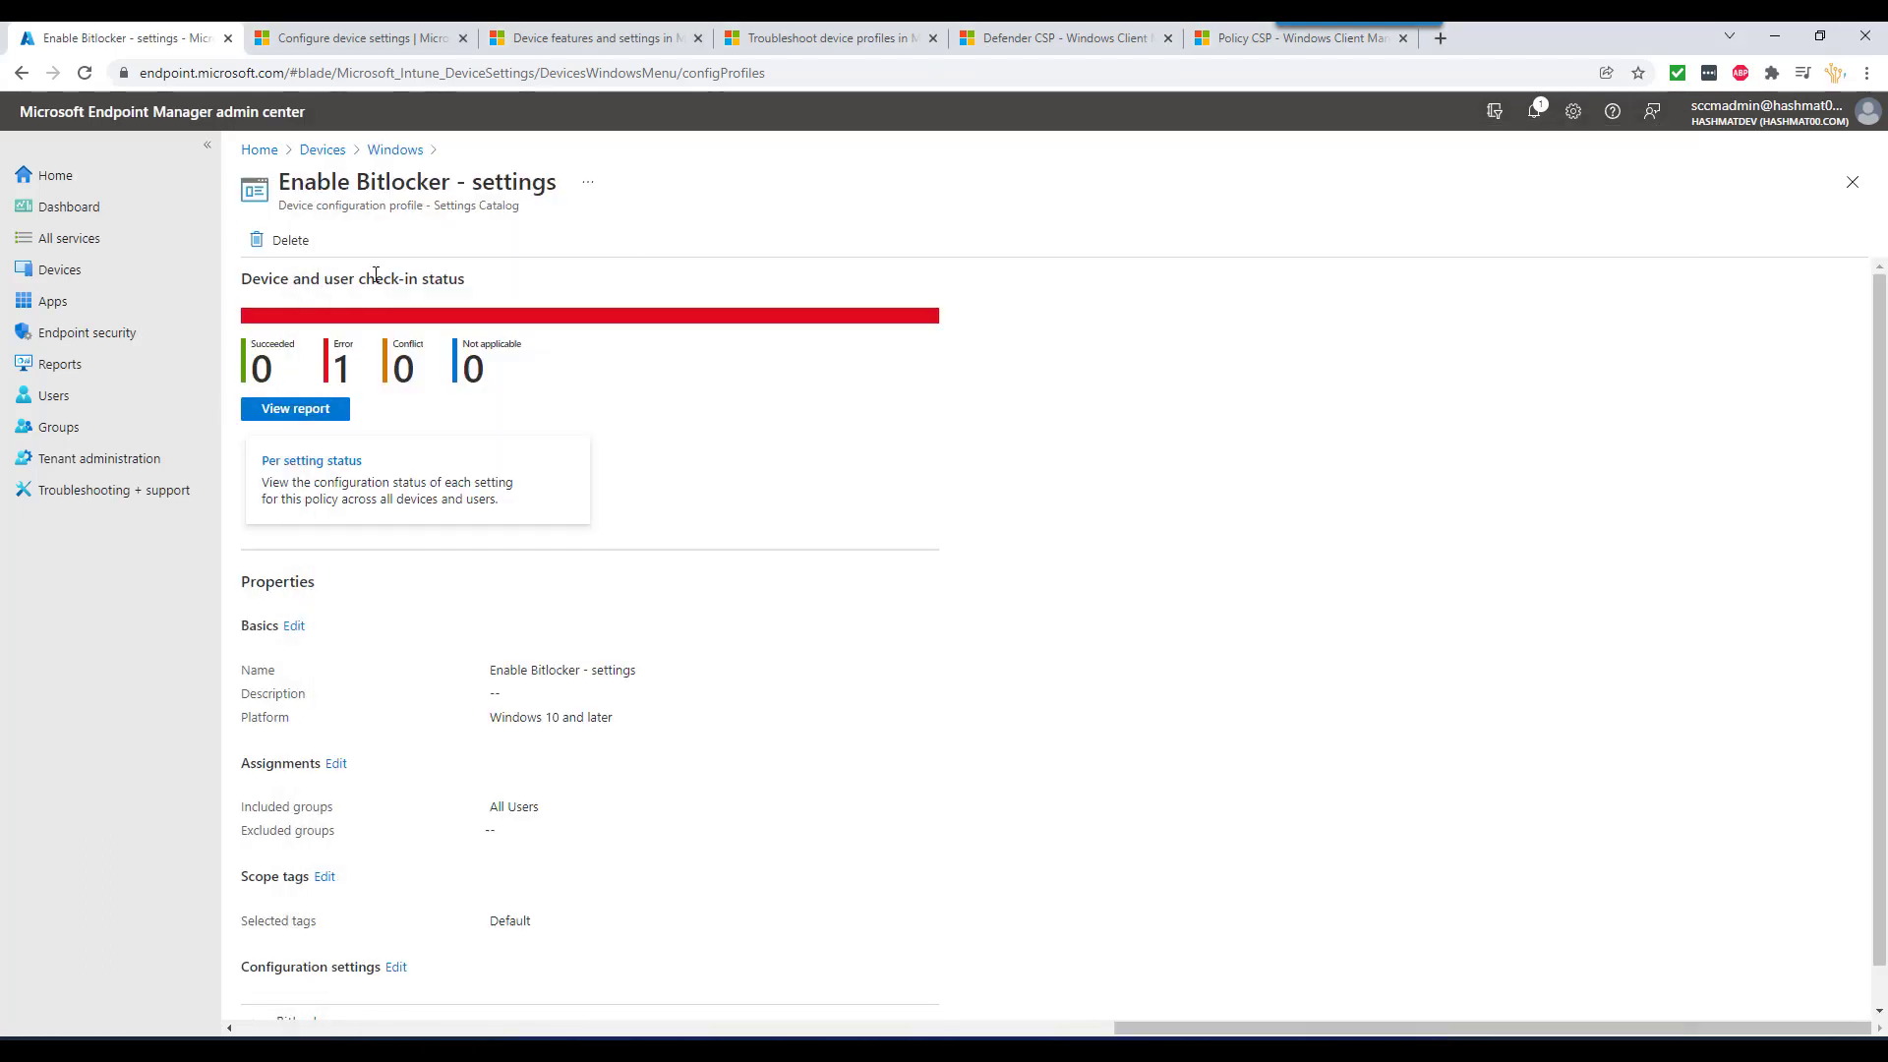
- Drill into the Enable Bitlocker report to WIN11-002's Require Device Encryption error 65000
left_click(394, 150)
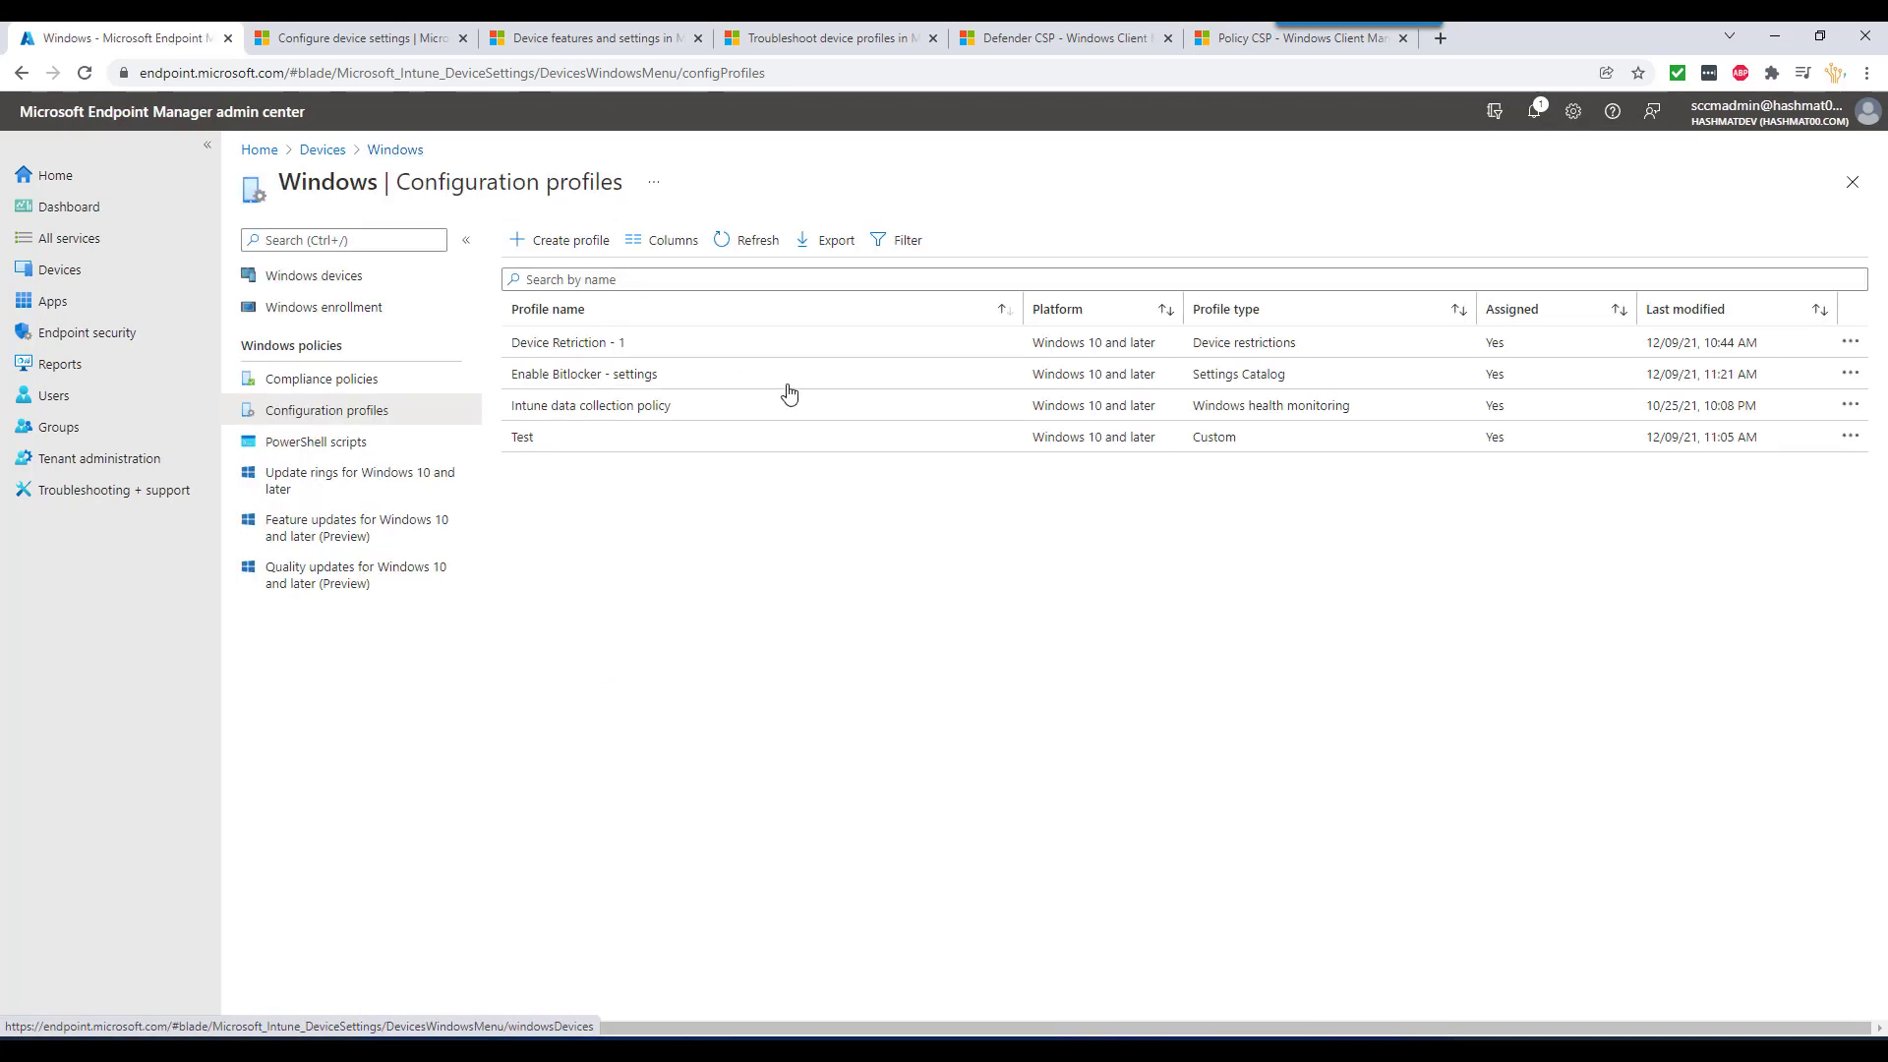
left_click(600, 379)
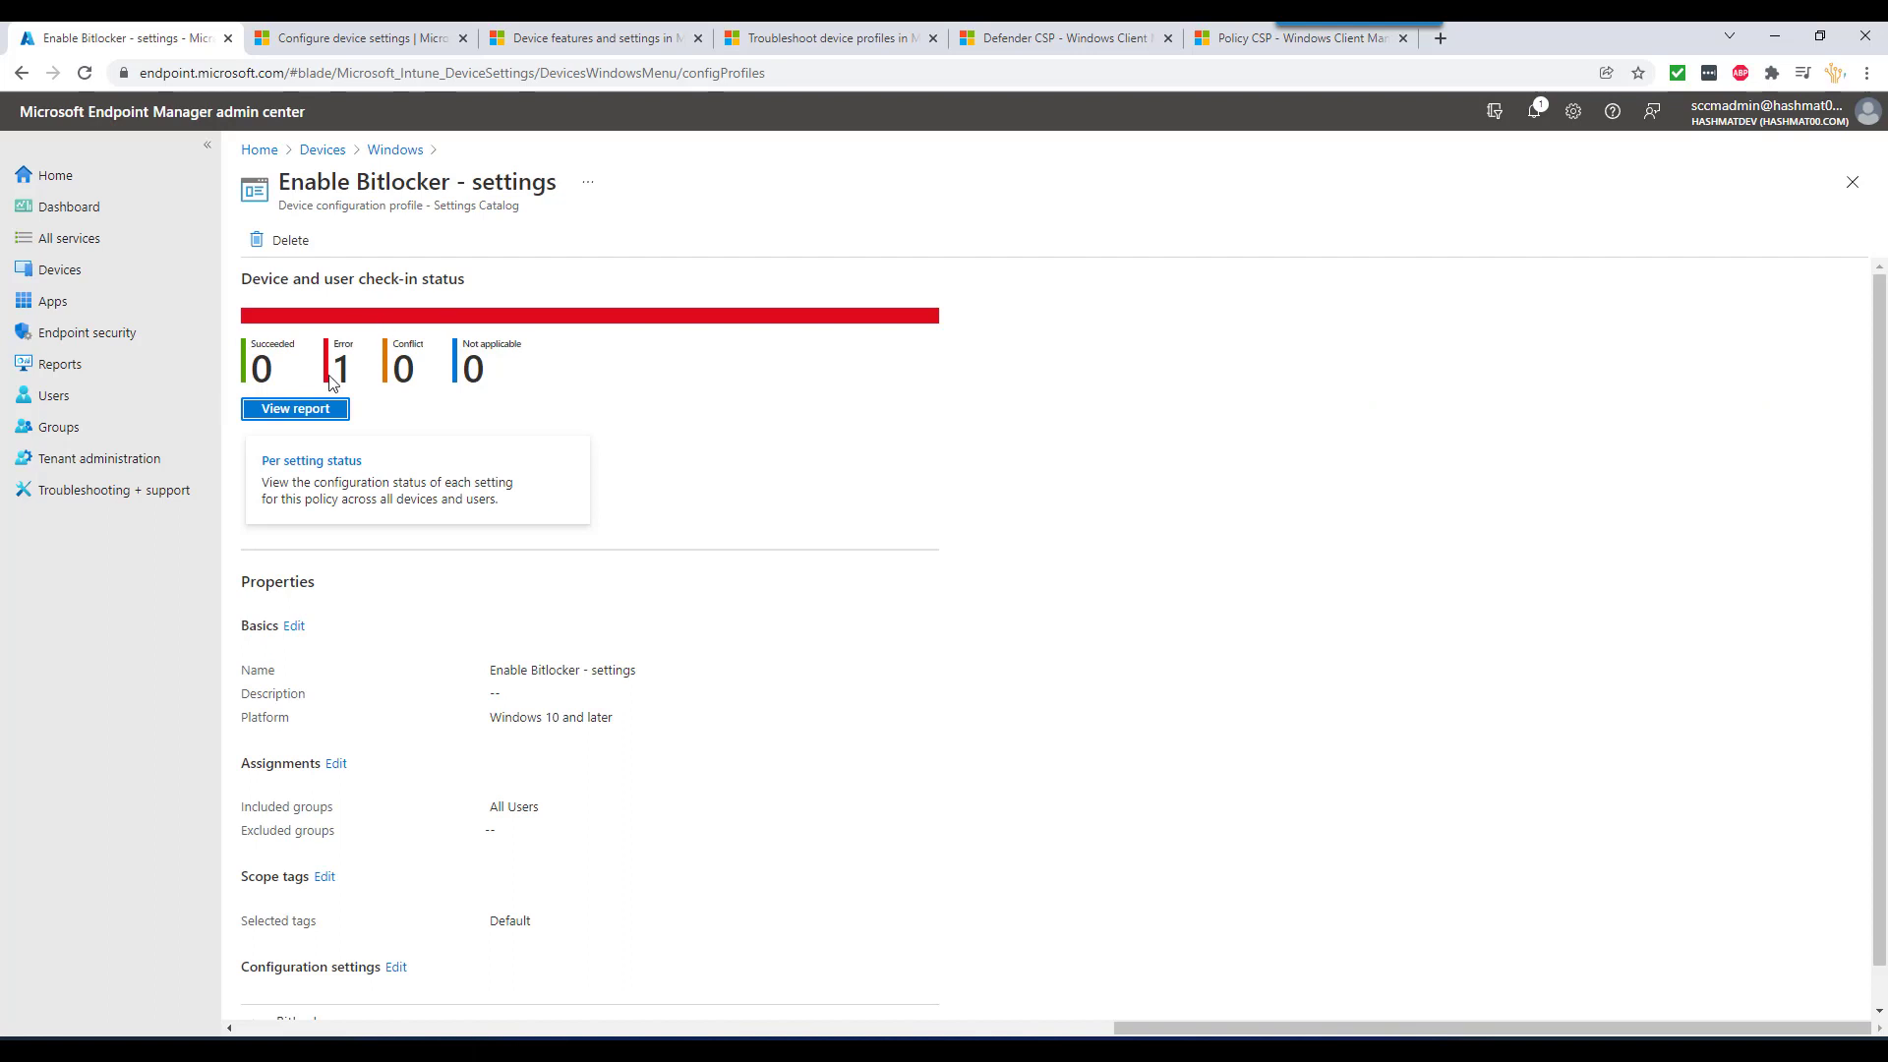
left_click(310, 412)
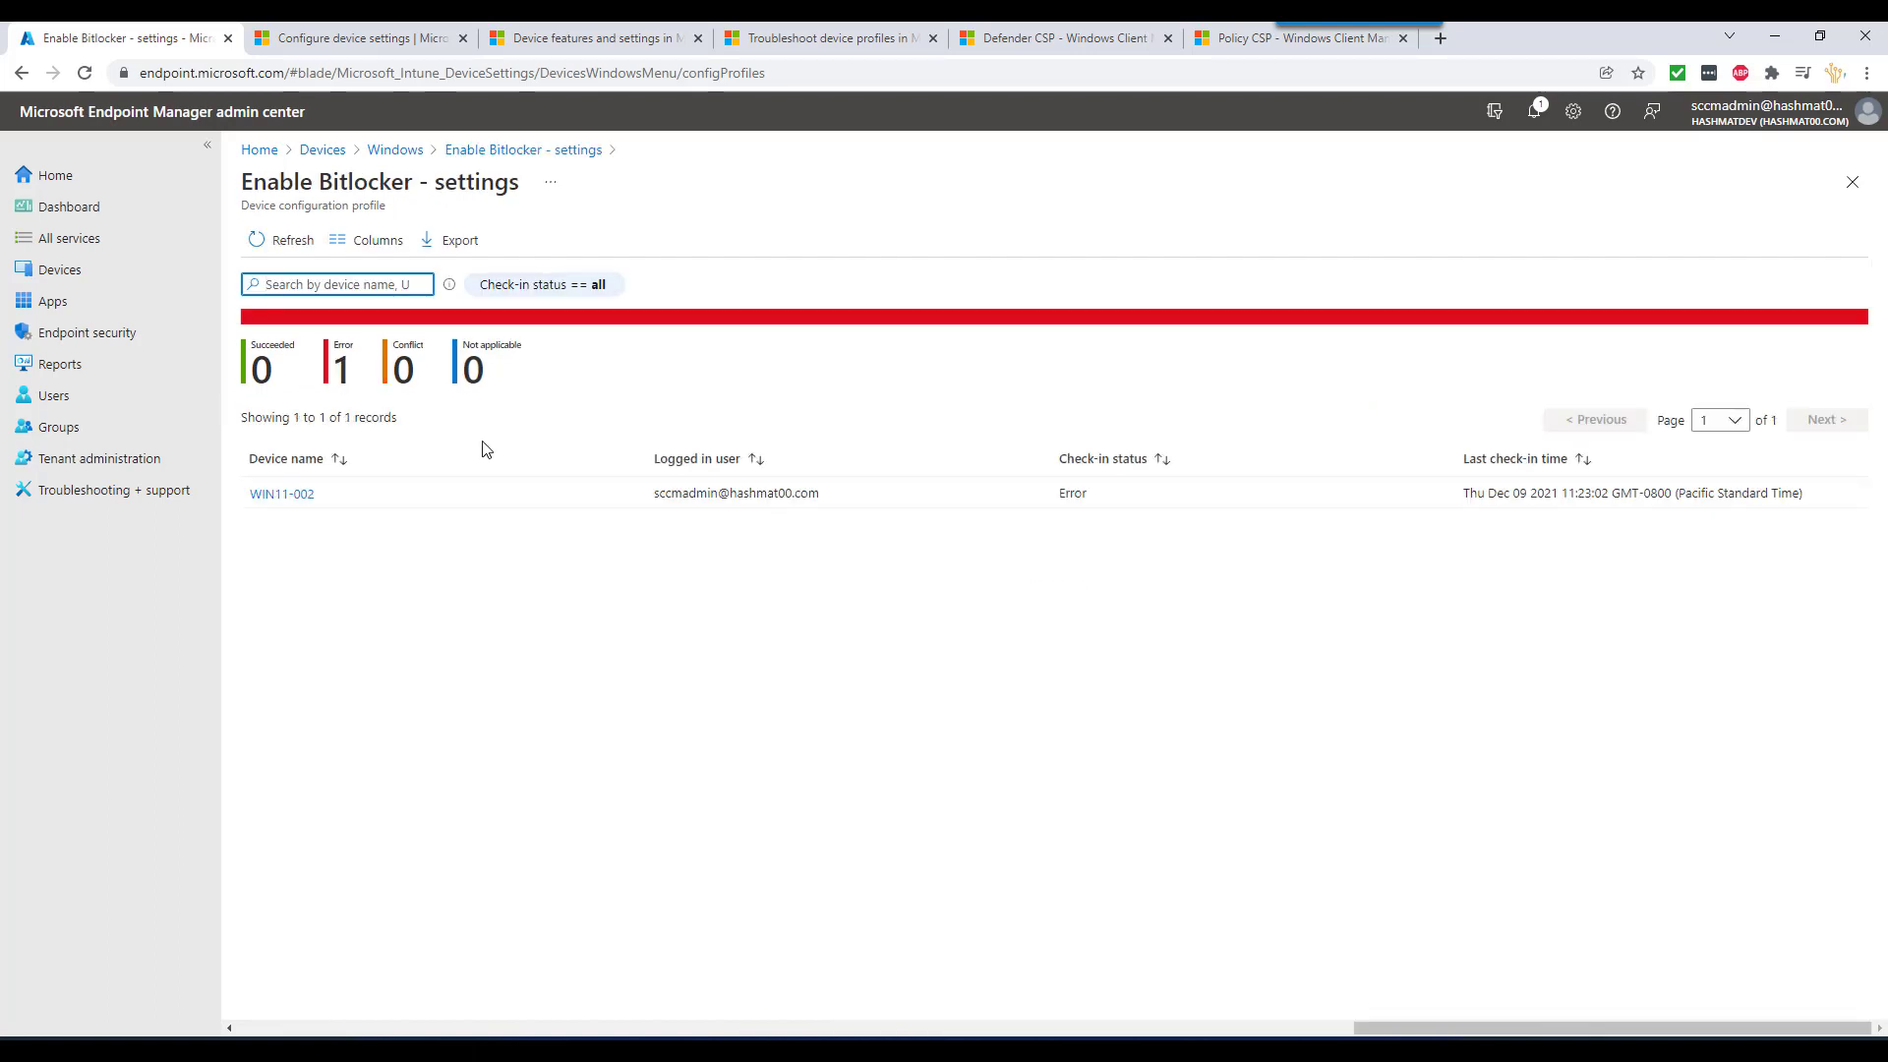
left_click(289, 499)
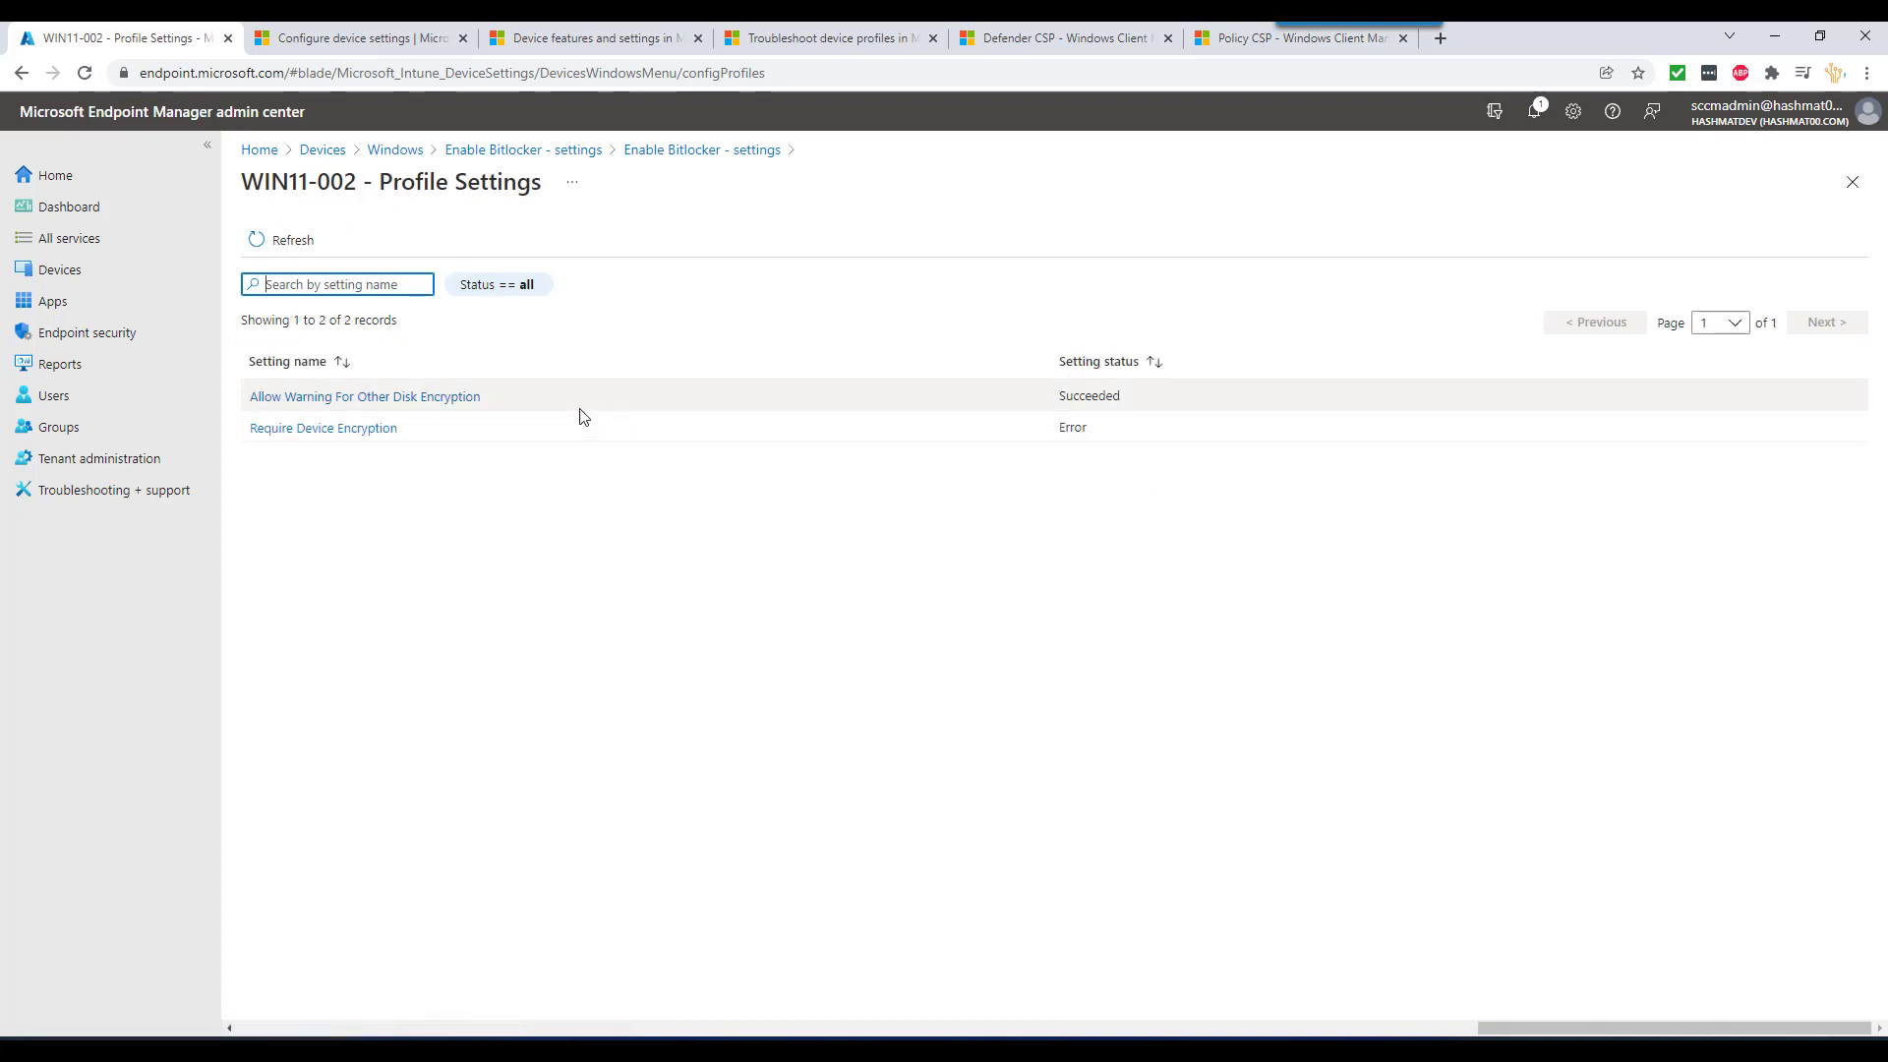
left_click(349, 440)
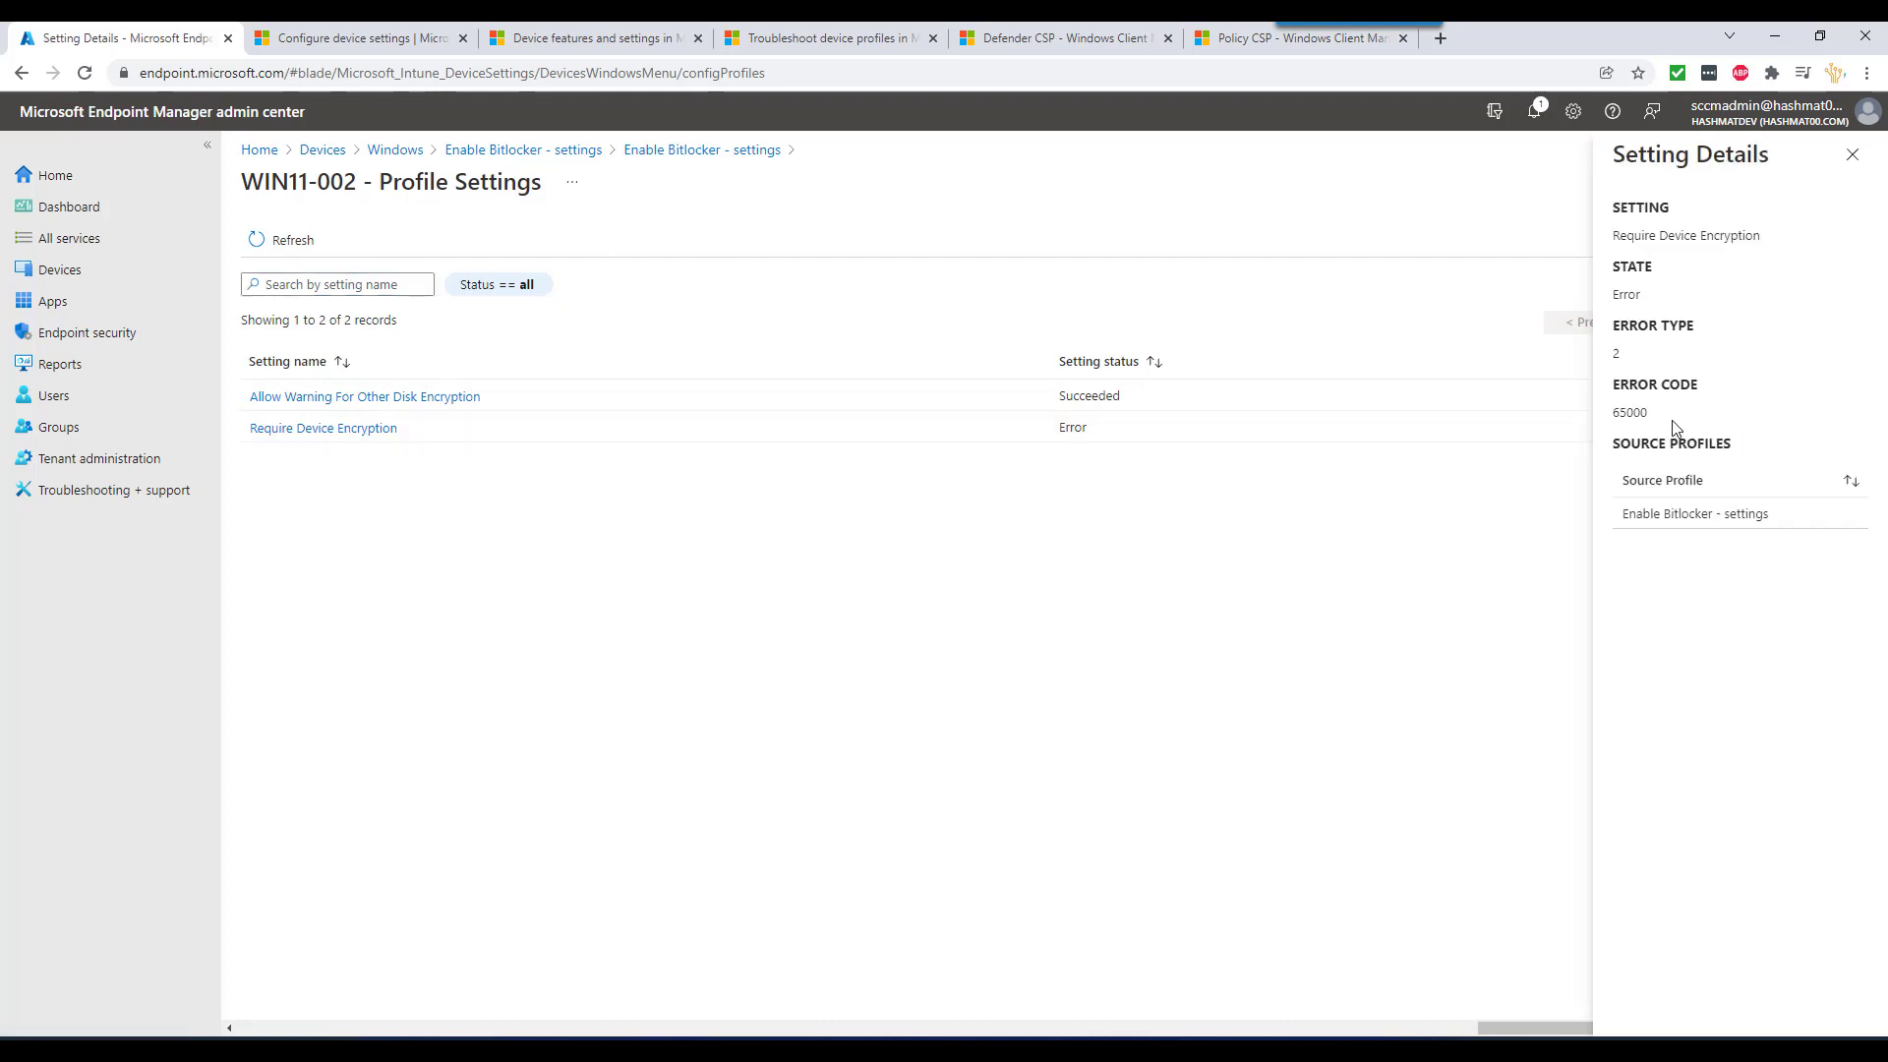
mouse_move(1322, 1025)
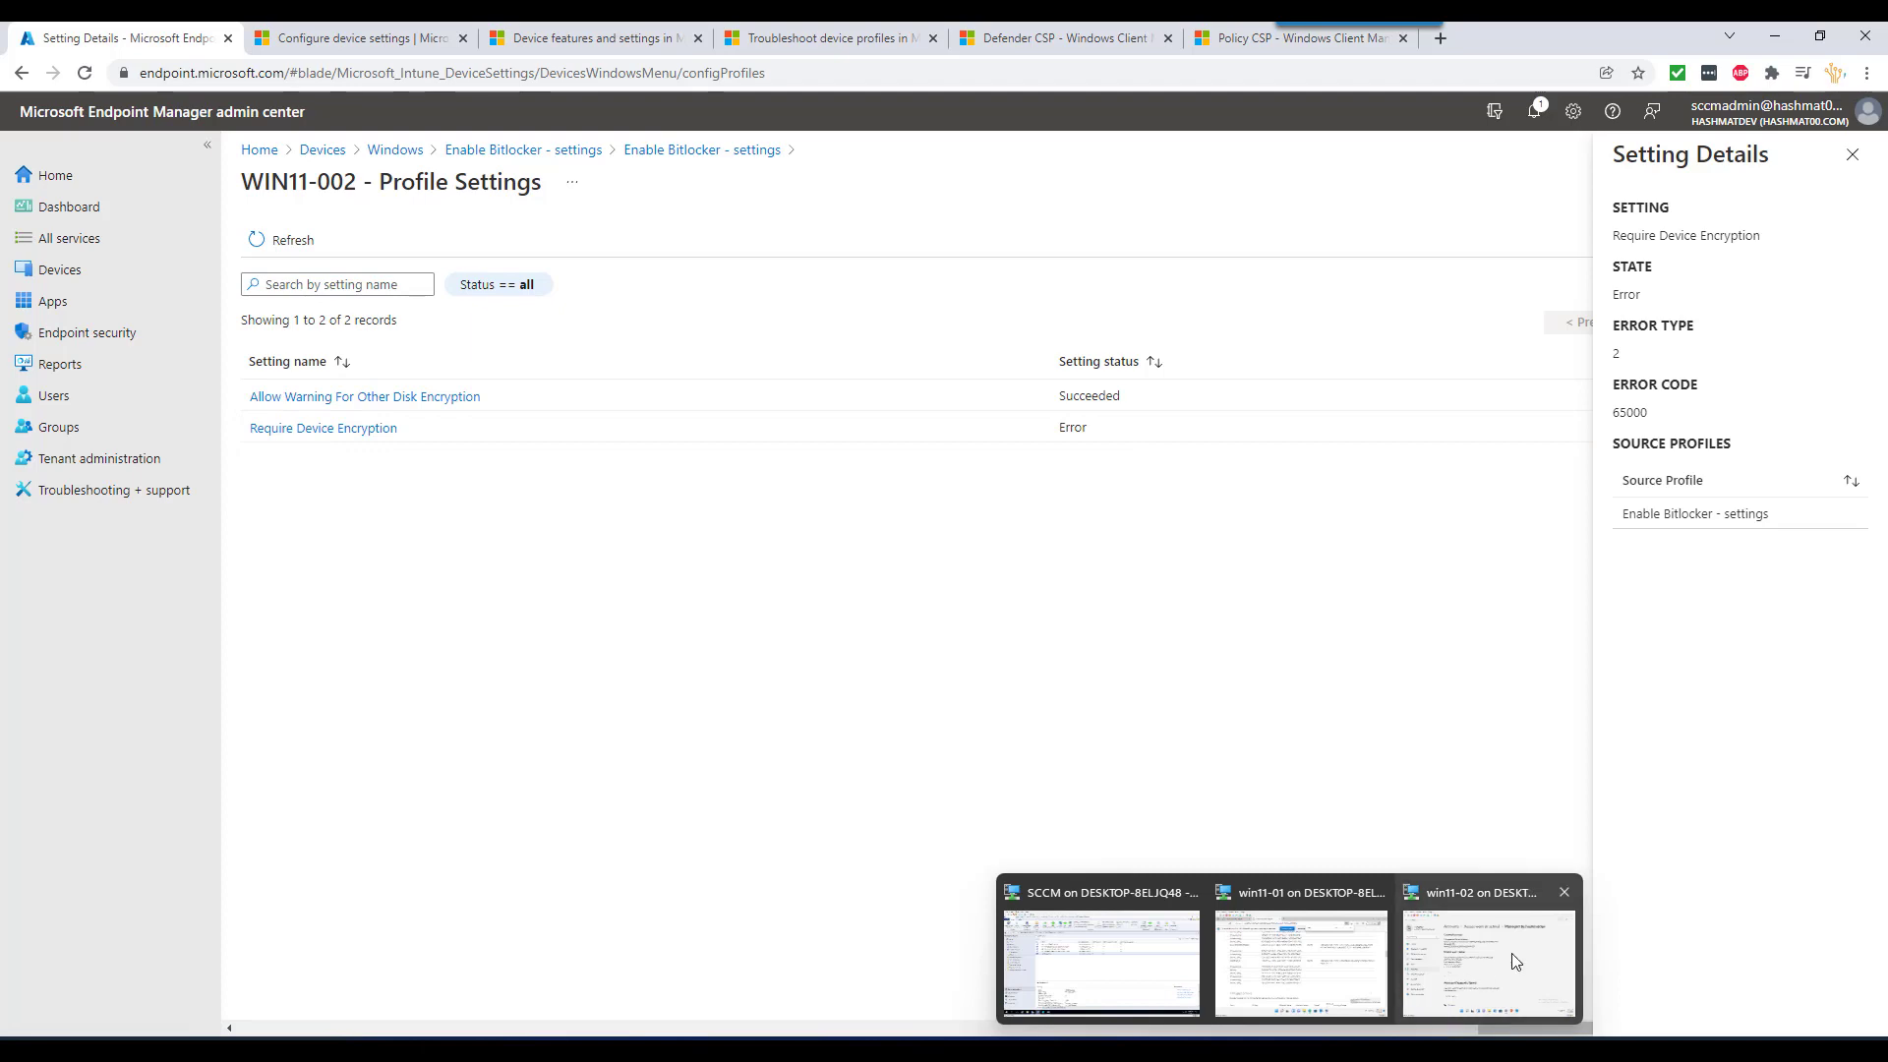
left_click(1489, 945)
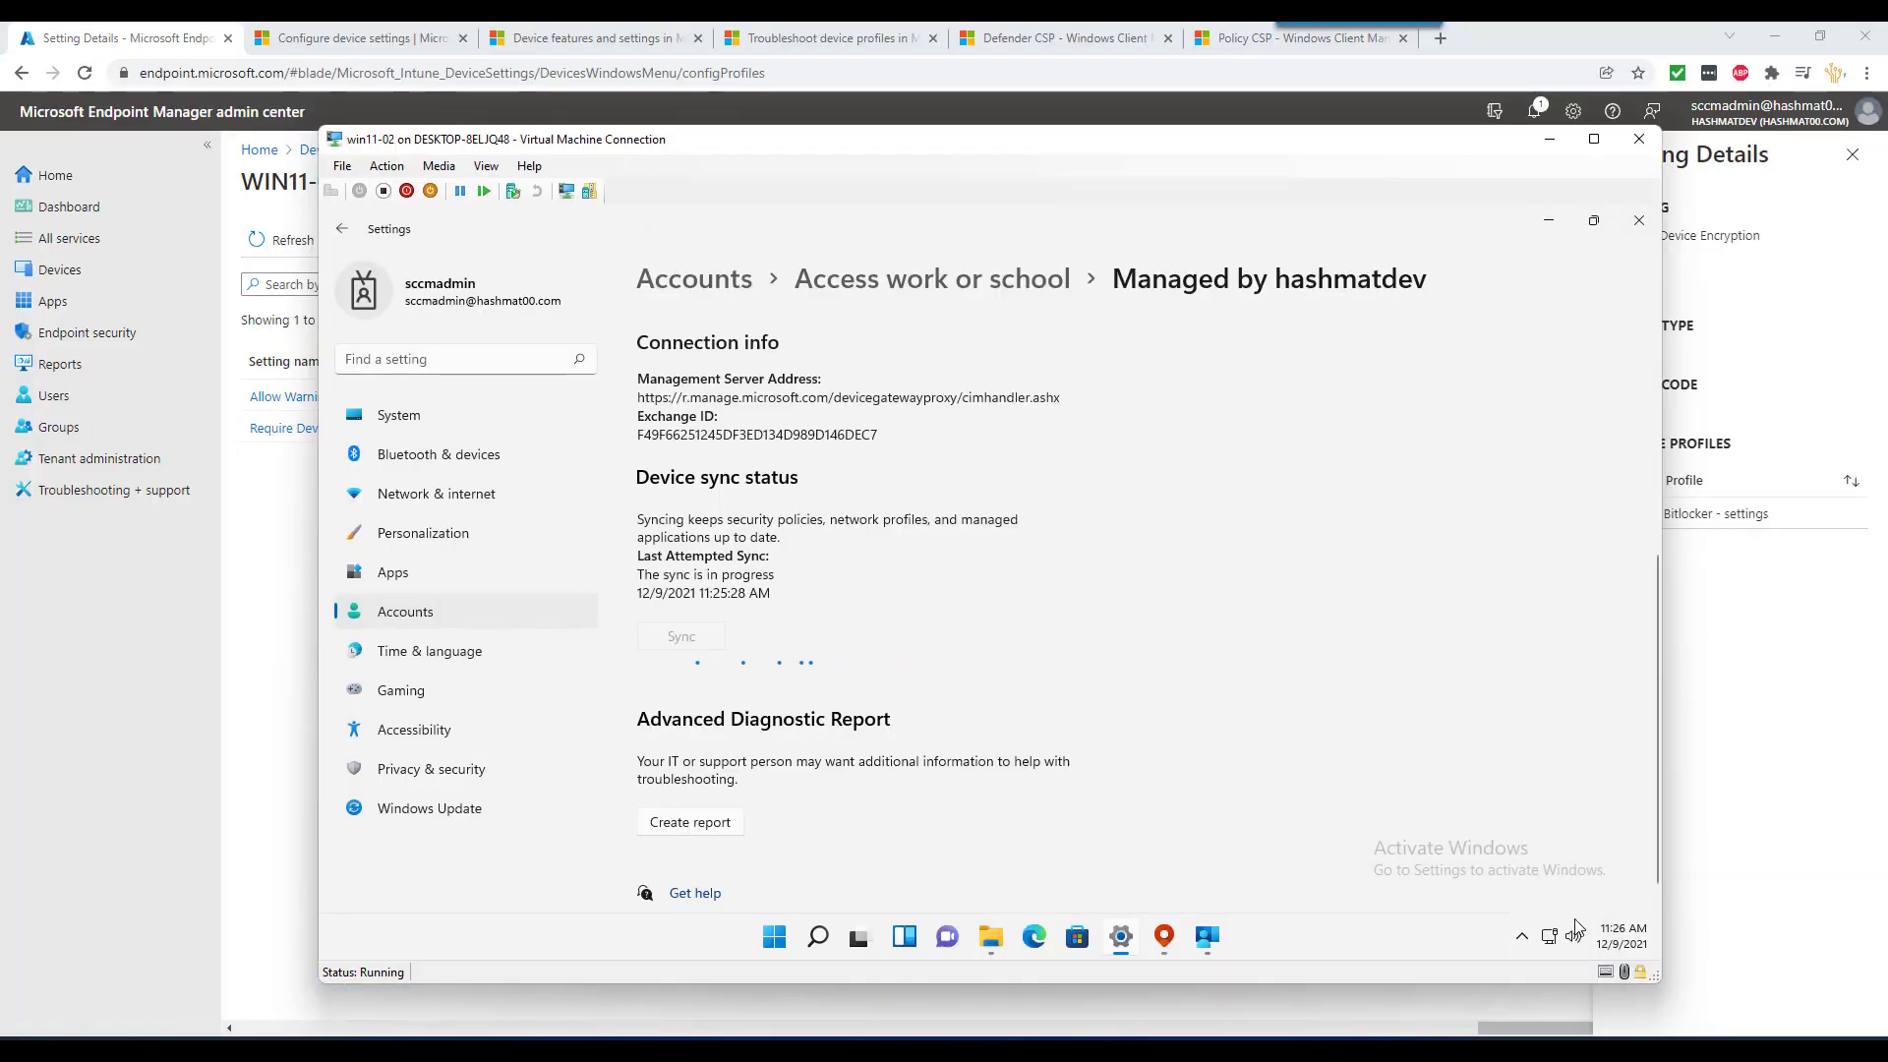
left_click(1623, 932)
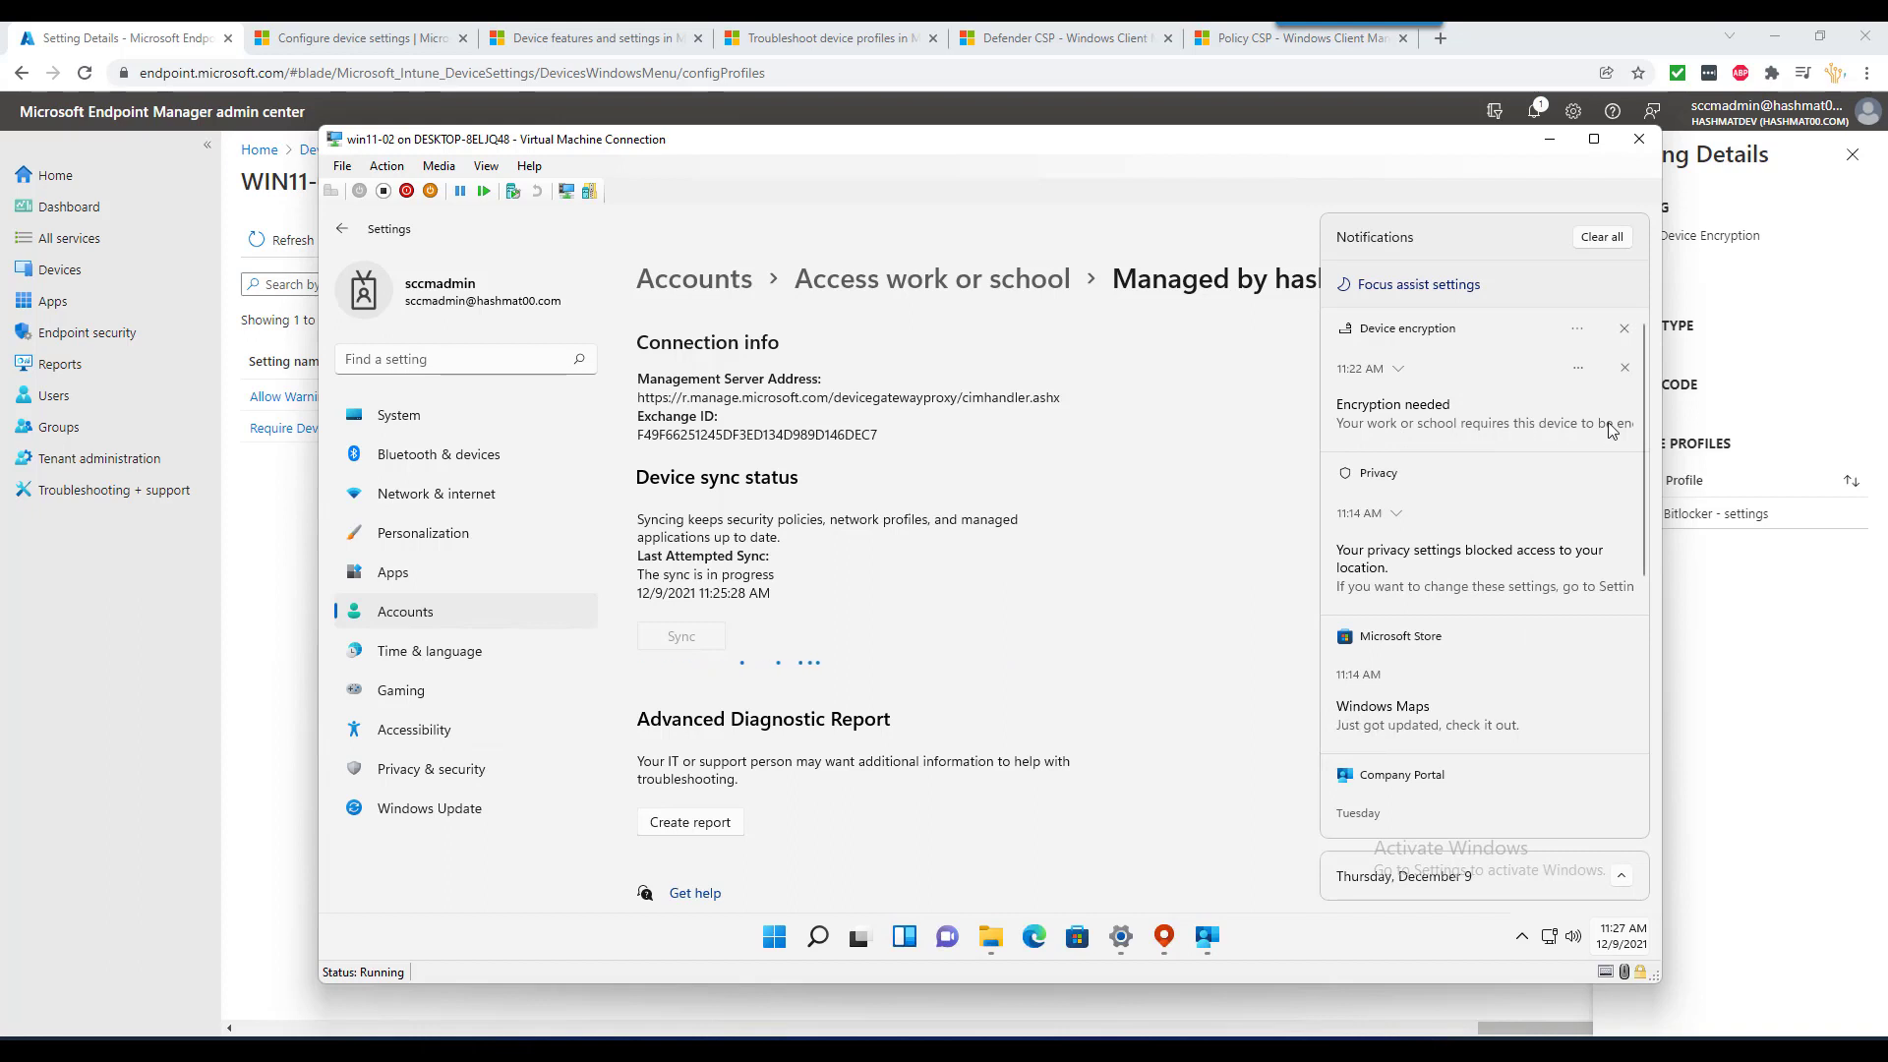
left_click(286, 565)
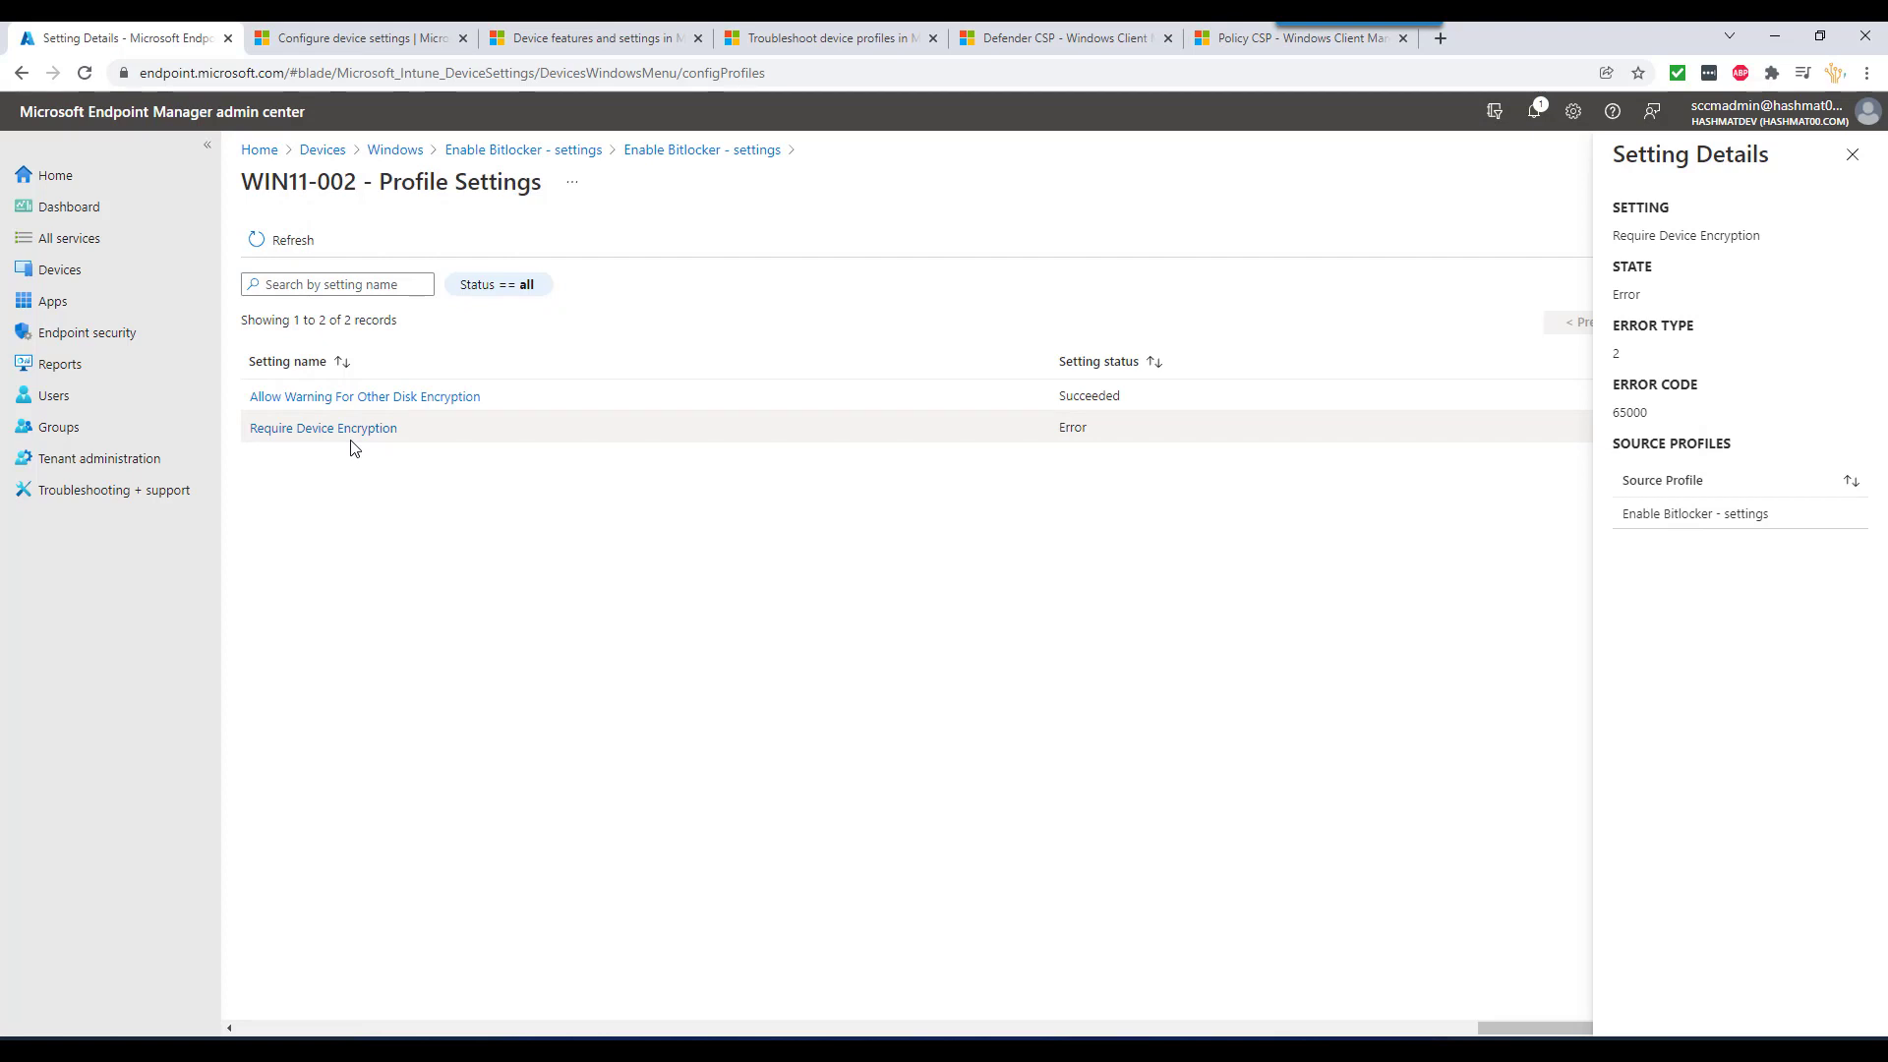
- Return through the breadcrumbs to Windows configuration profiles and start a new profile
left_click(670, 154)
left_click(559, 153)
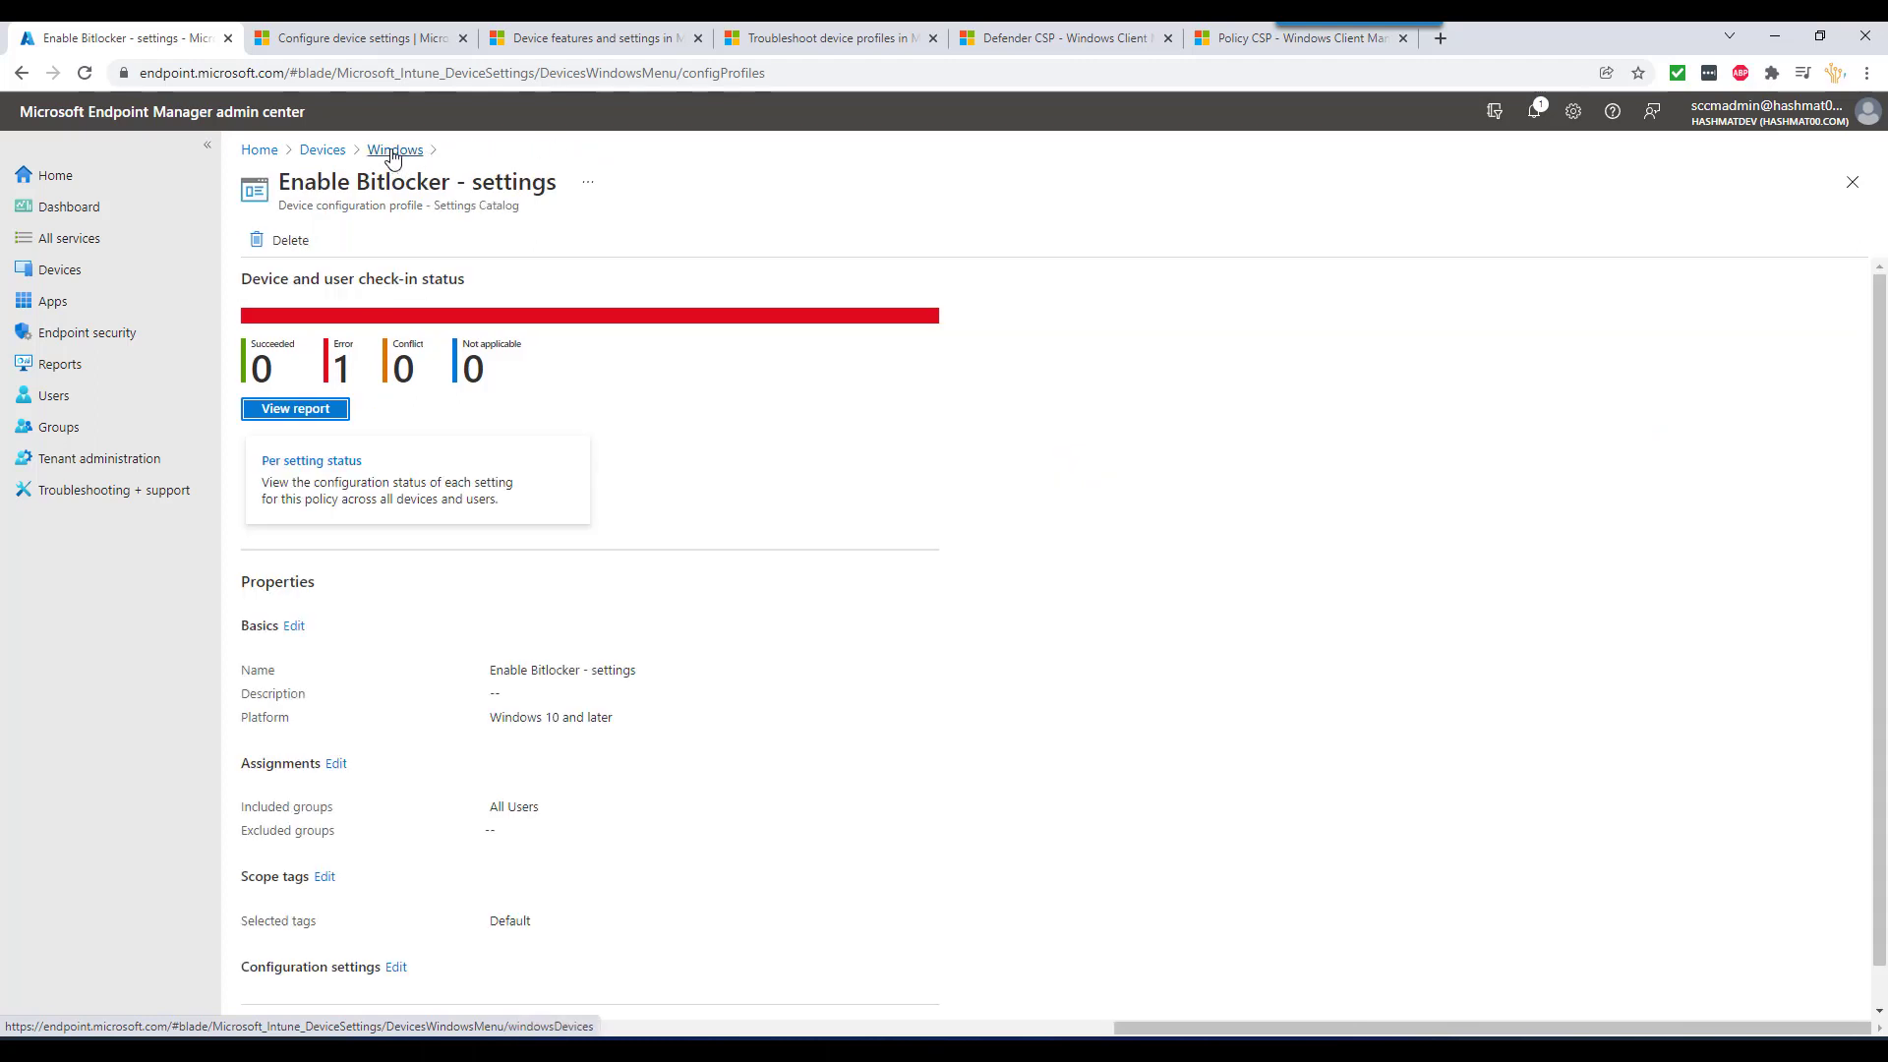
left_click(393, 151)
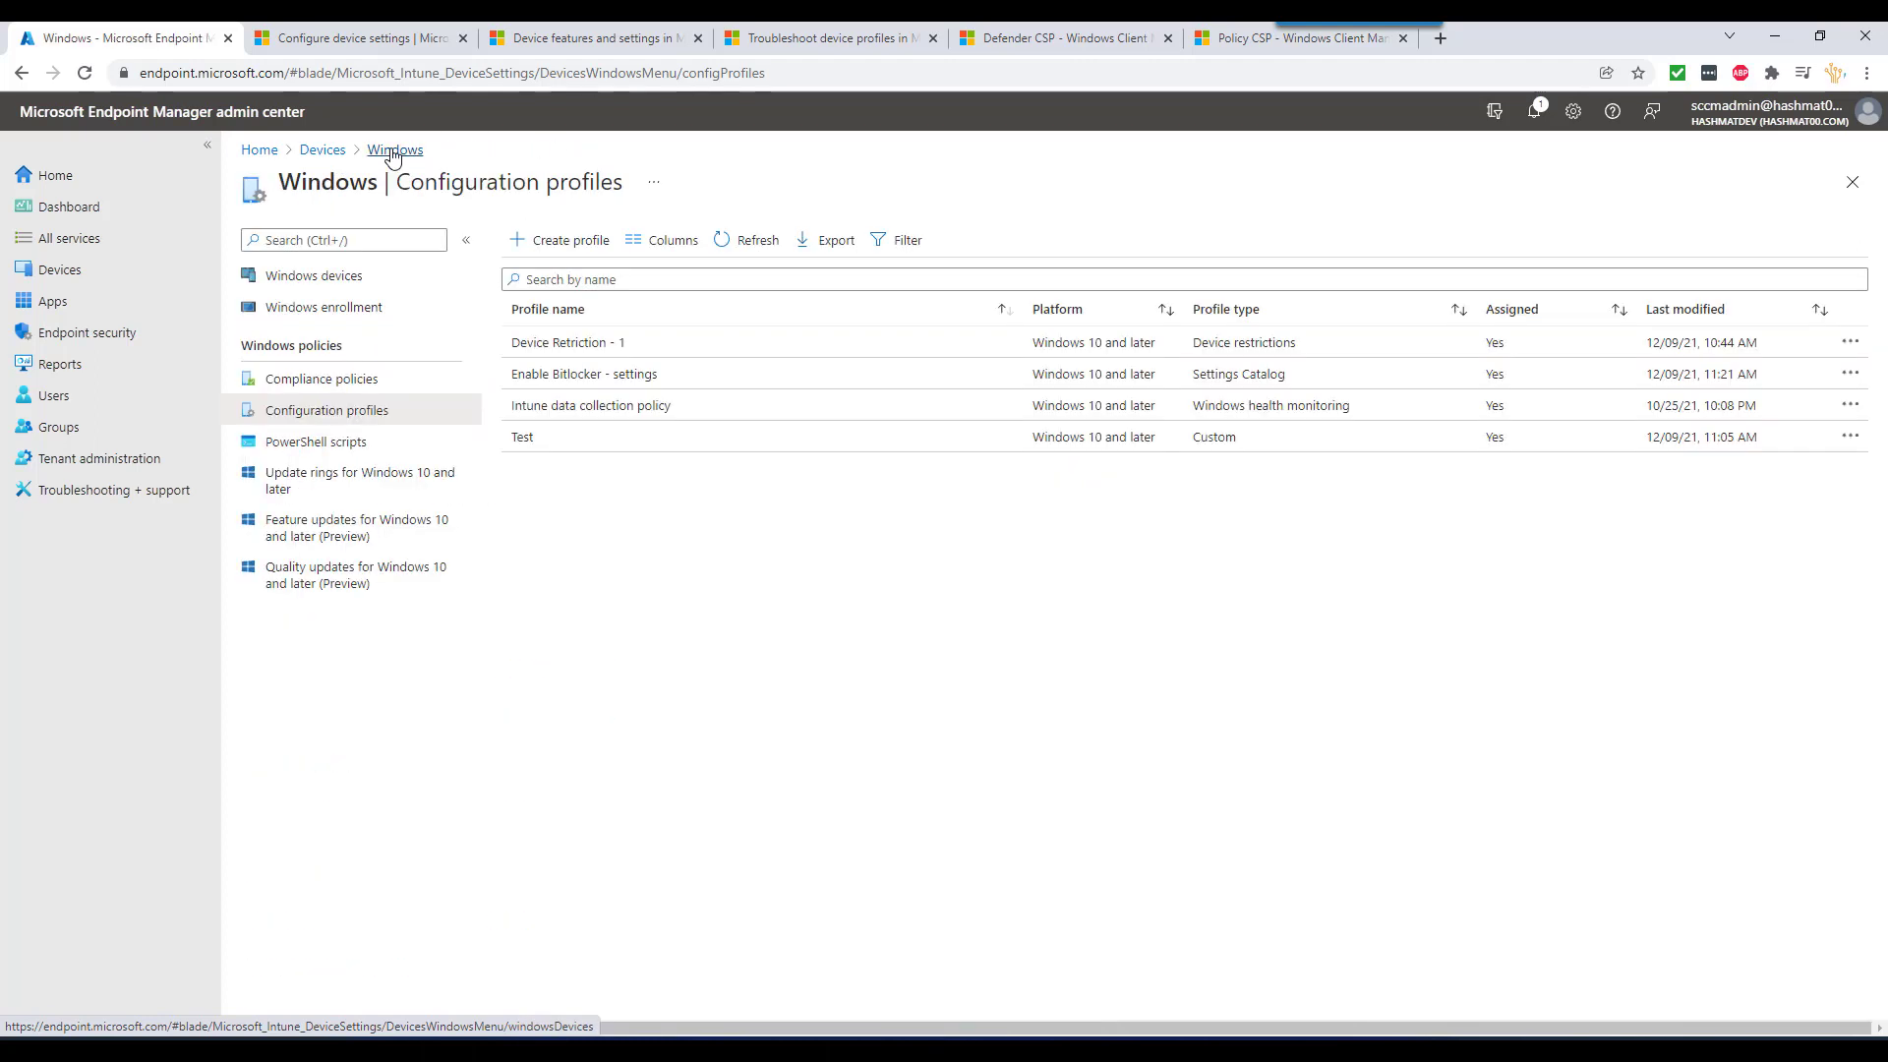
left_click(557, 240)
- Create a Windows 10 and later profile from the Administrative Templates template
left_click(1441, 252)
left_click(1436, 276)
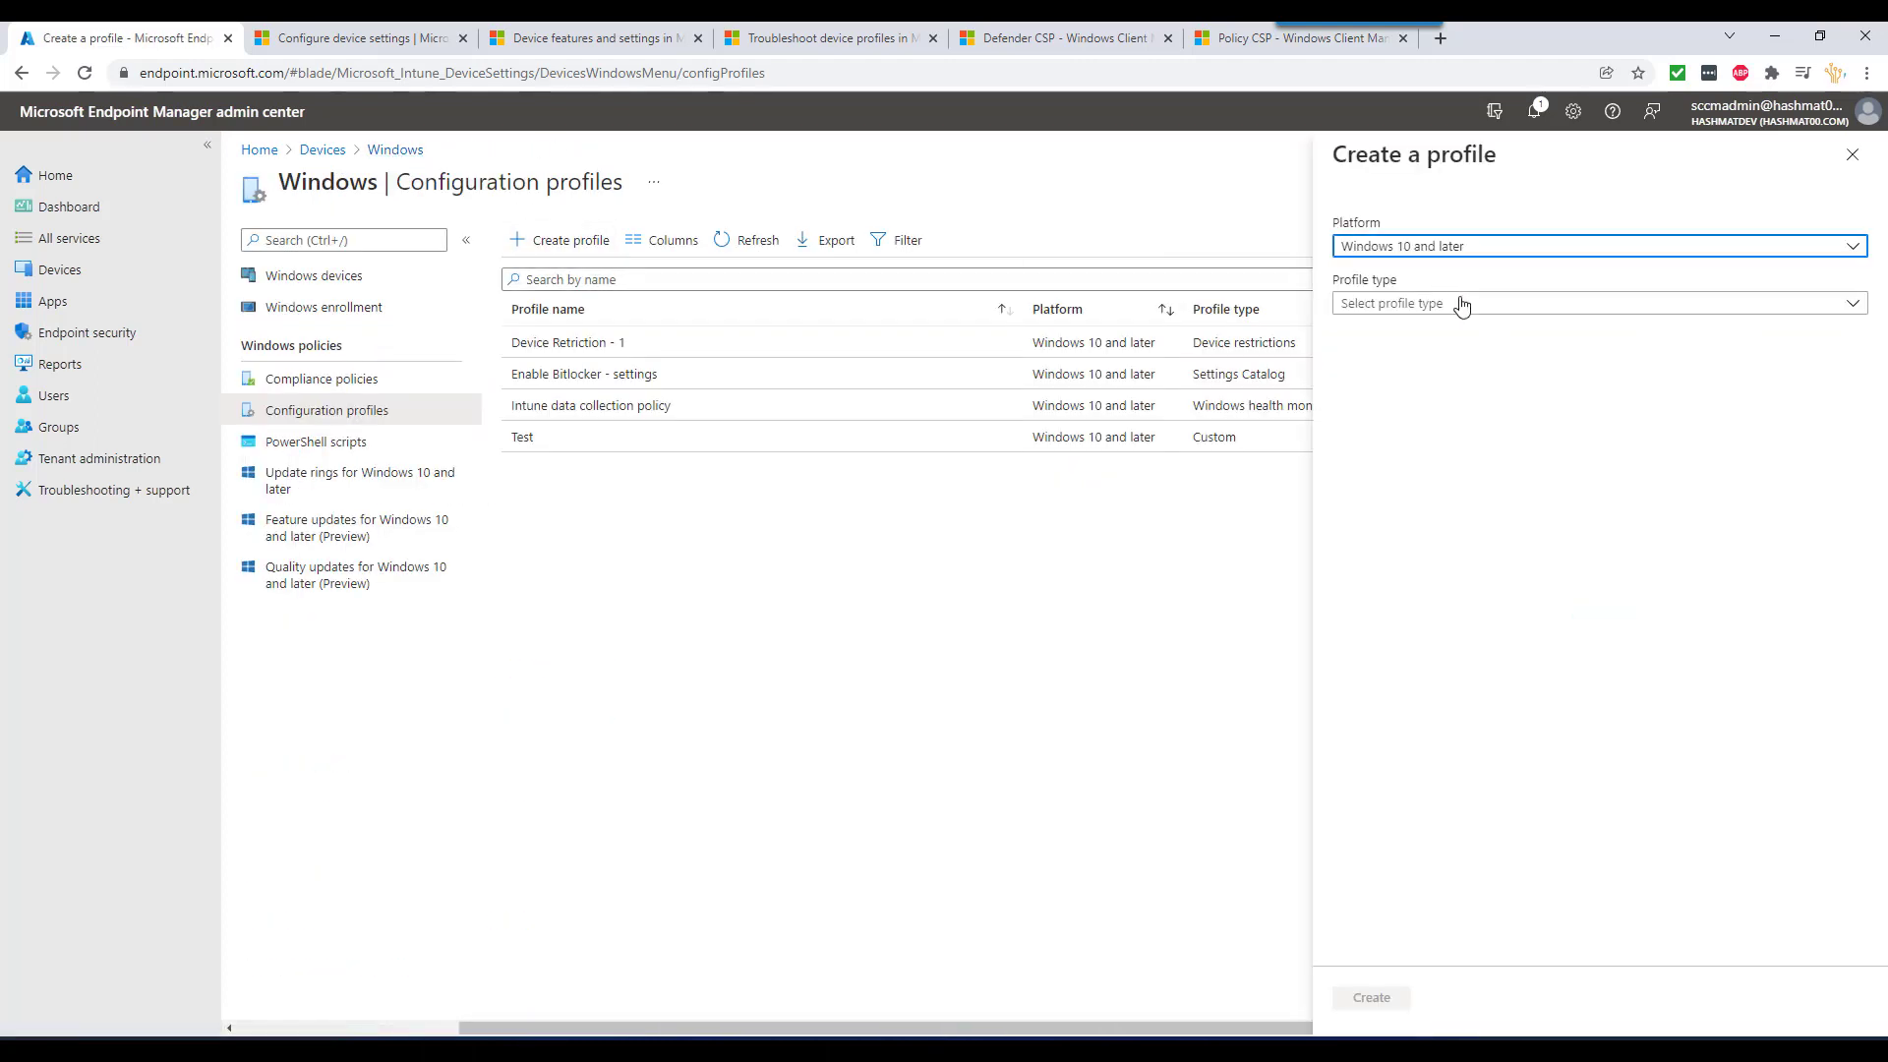
left_click(1455, 304)
left_click(1372, 363)
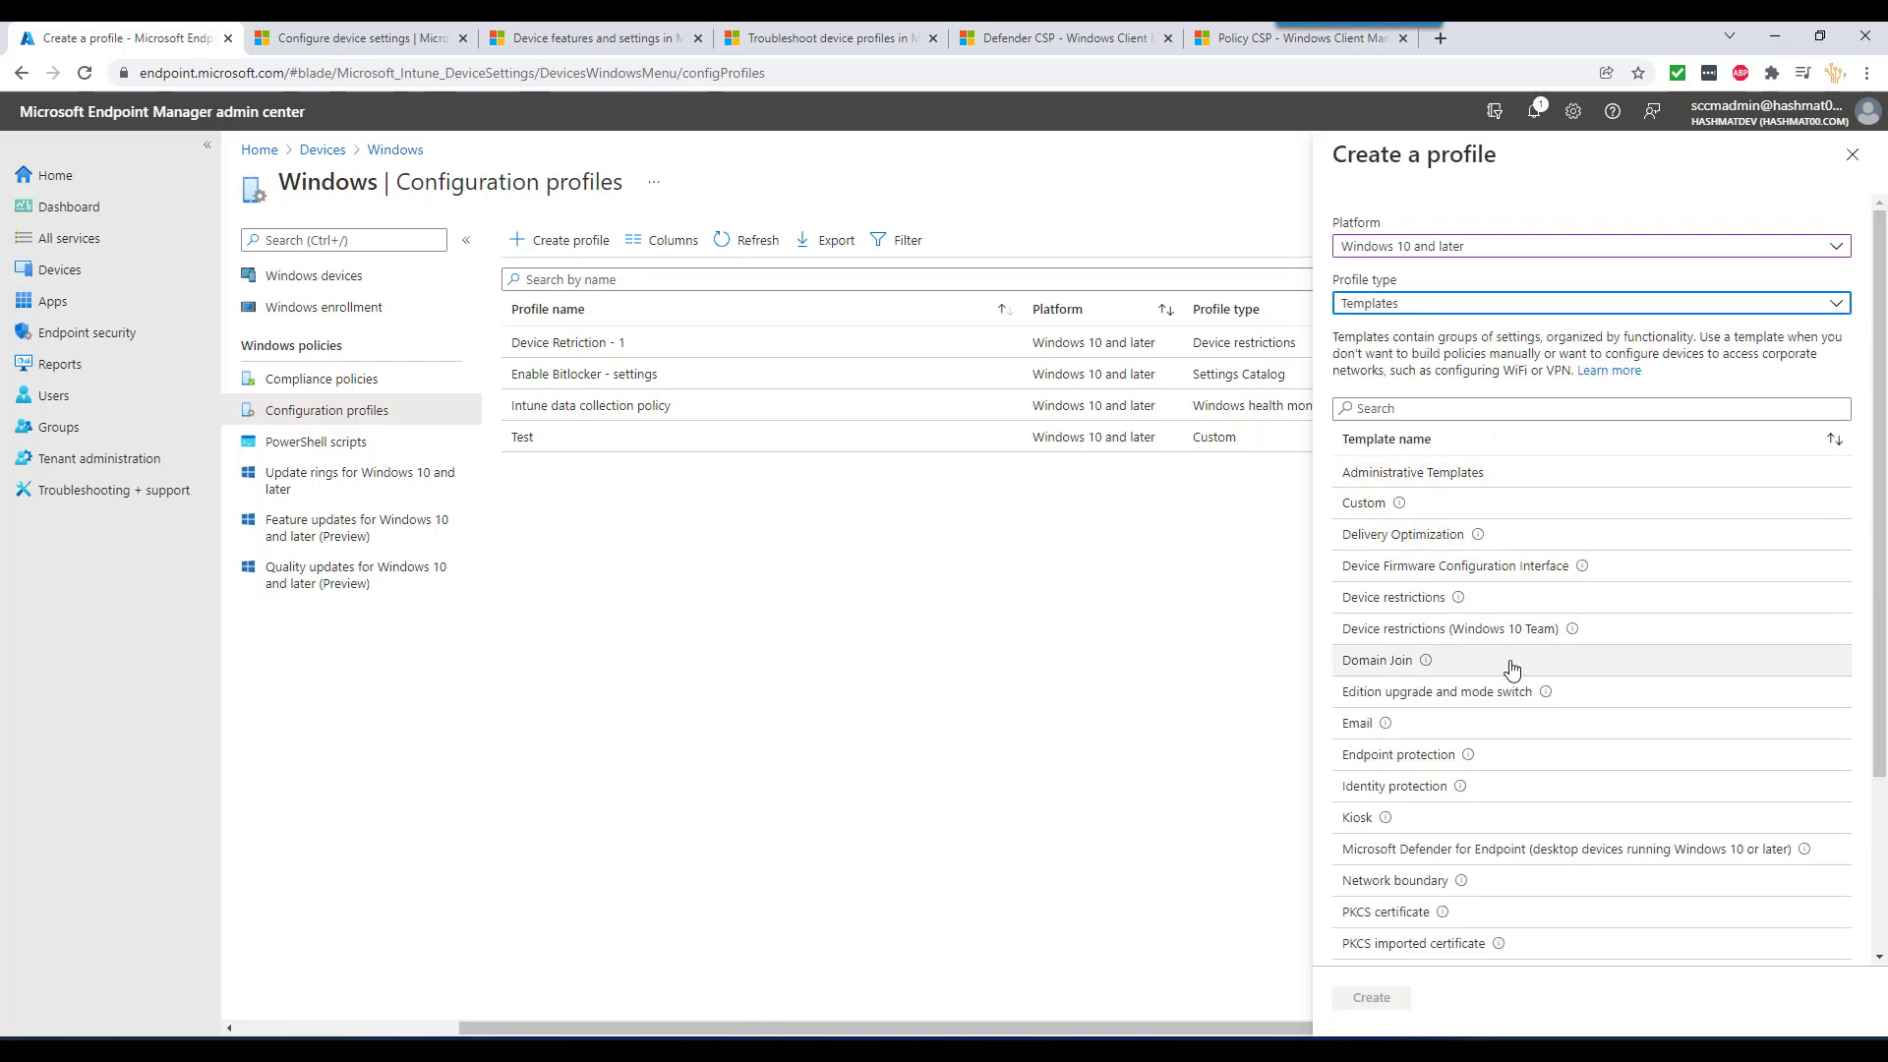
scroll(1509, 742, "down", 3)
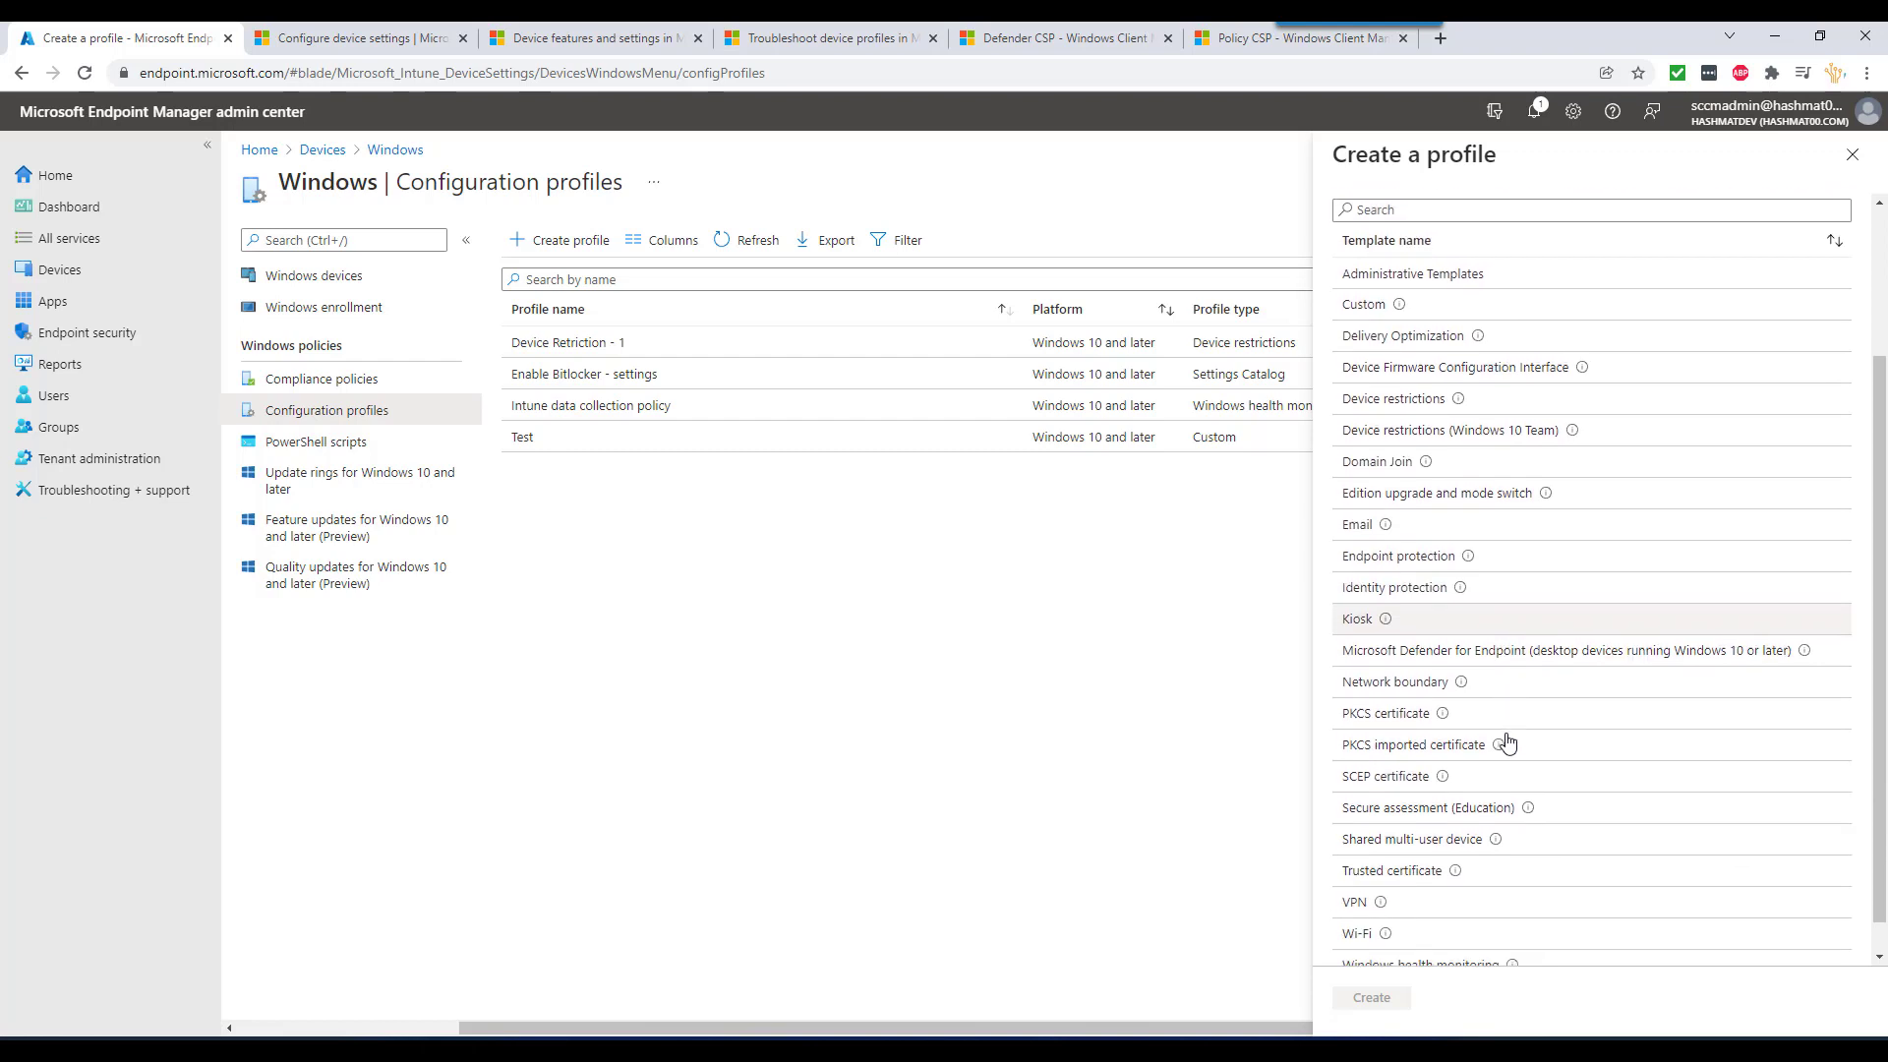
scroll(1509, 742, "down", 1)
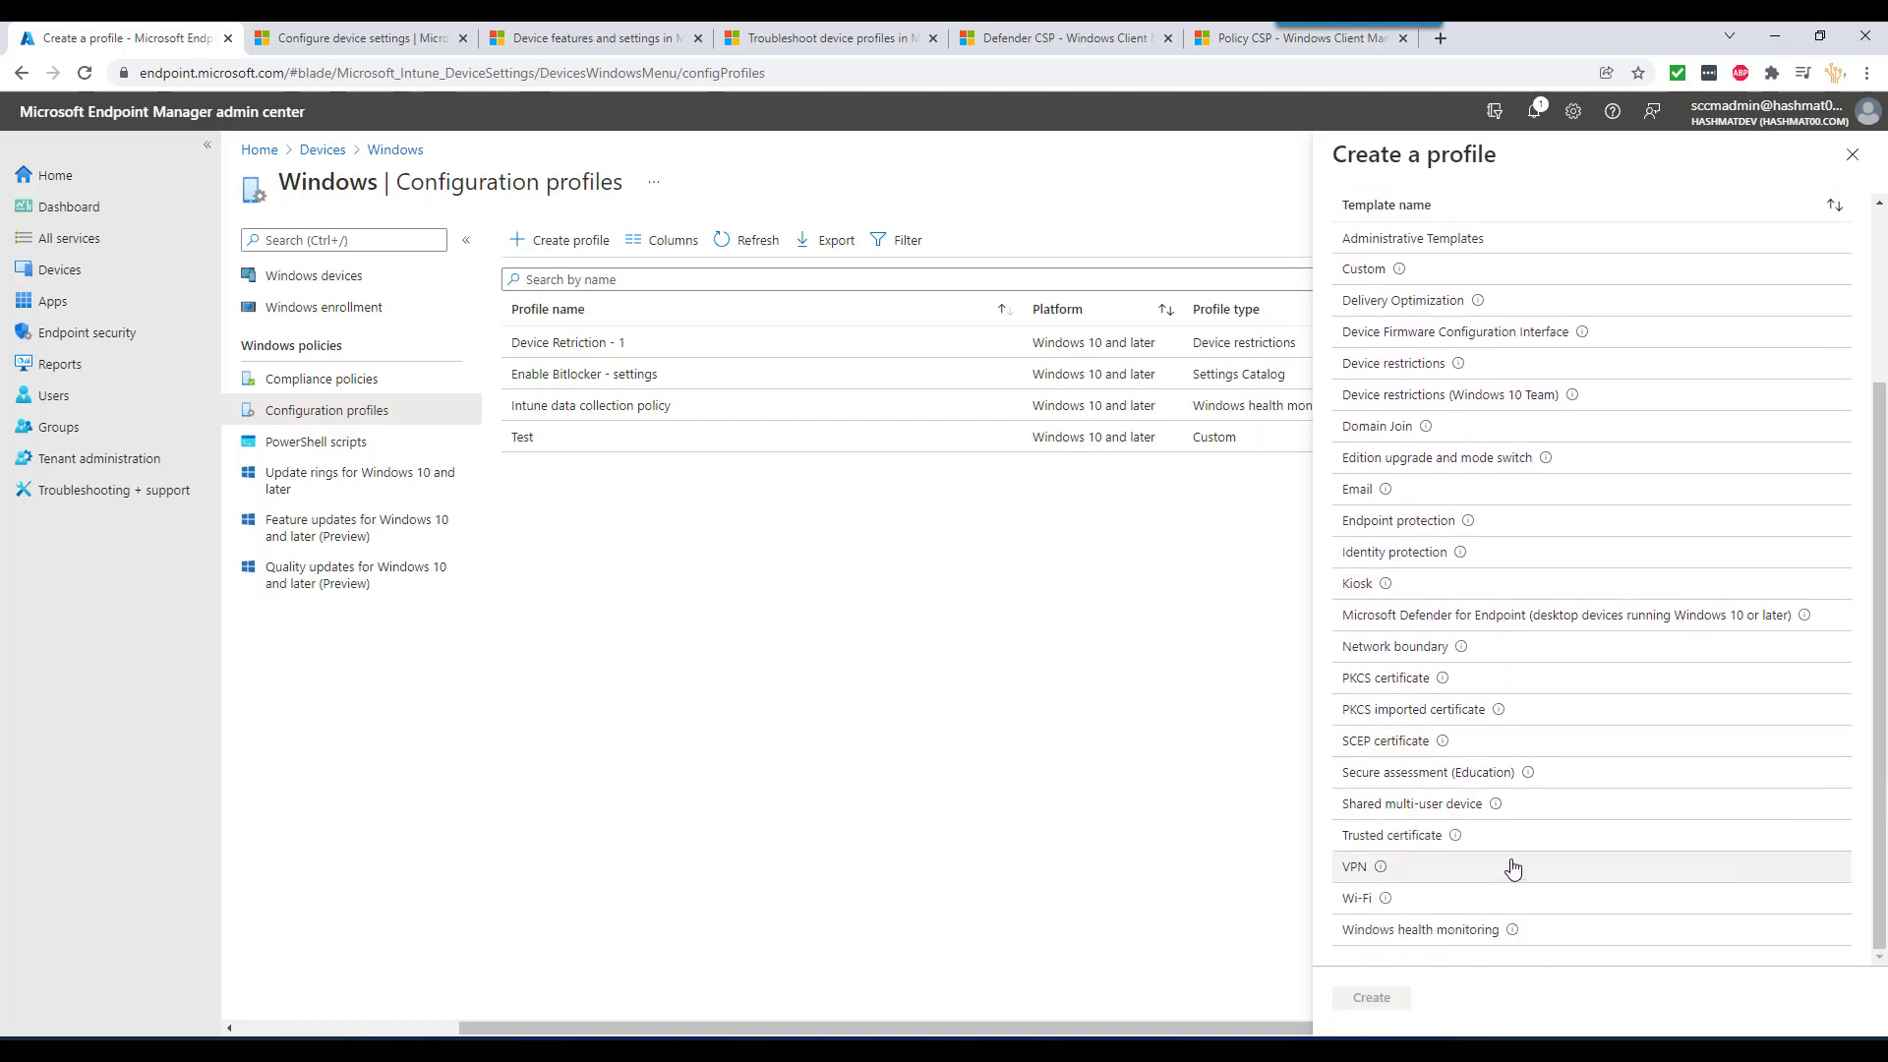
scroll(1514, 865, "up", 3)
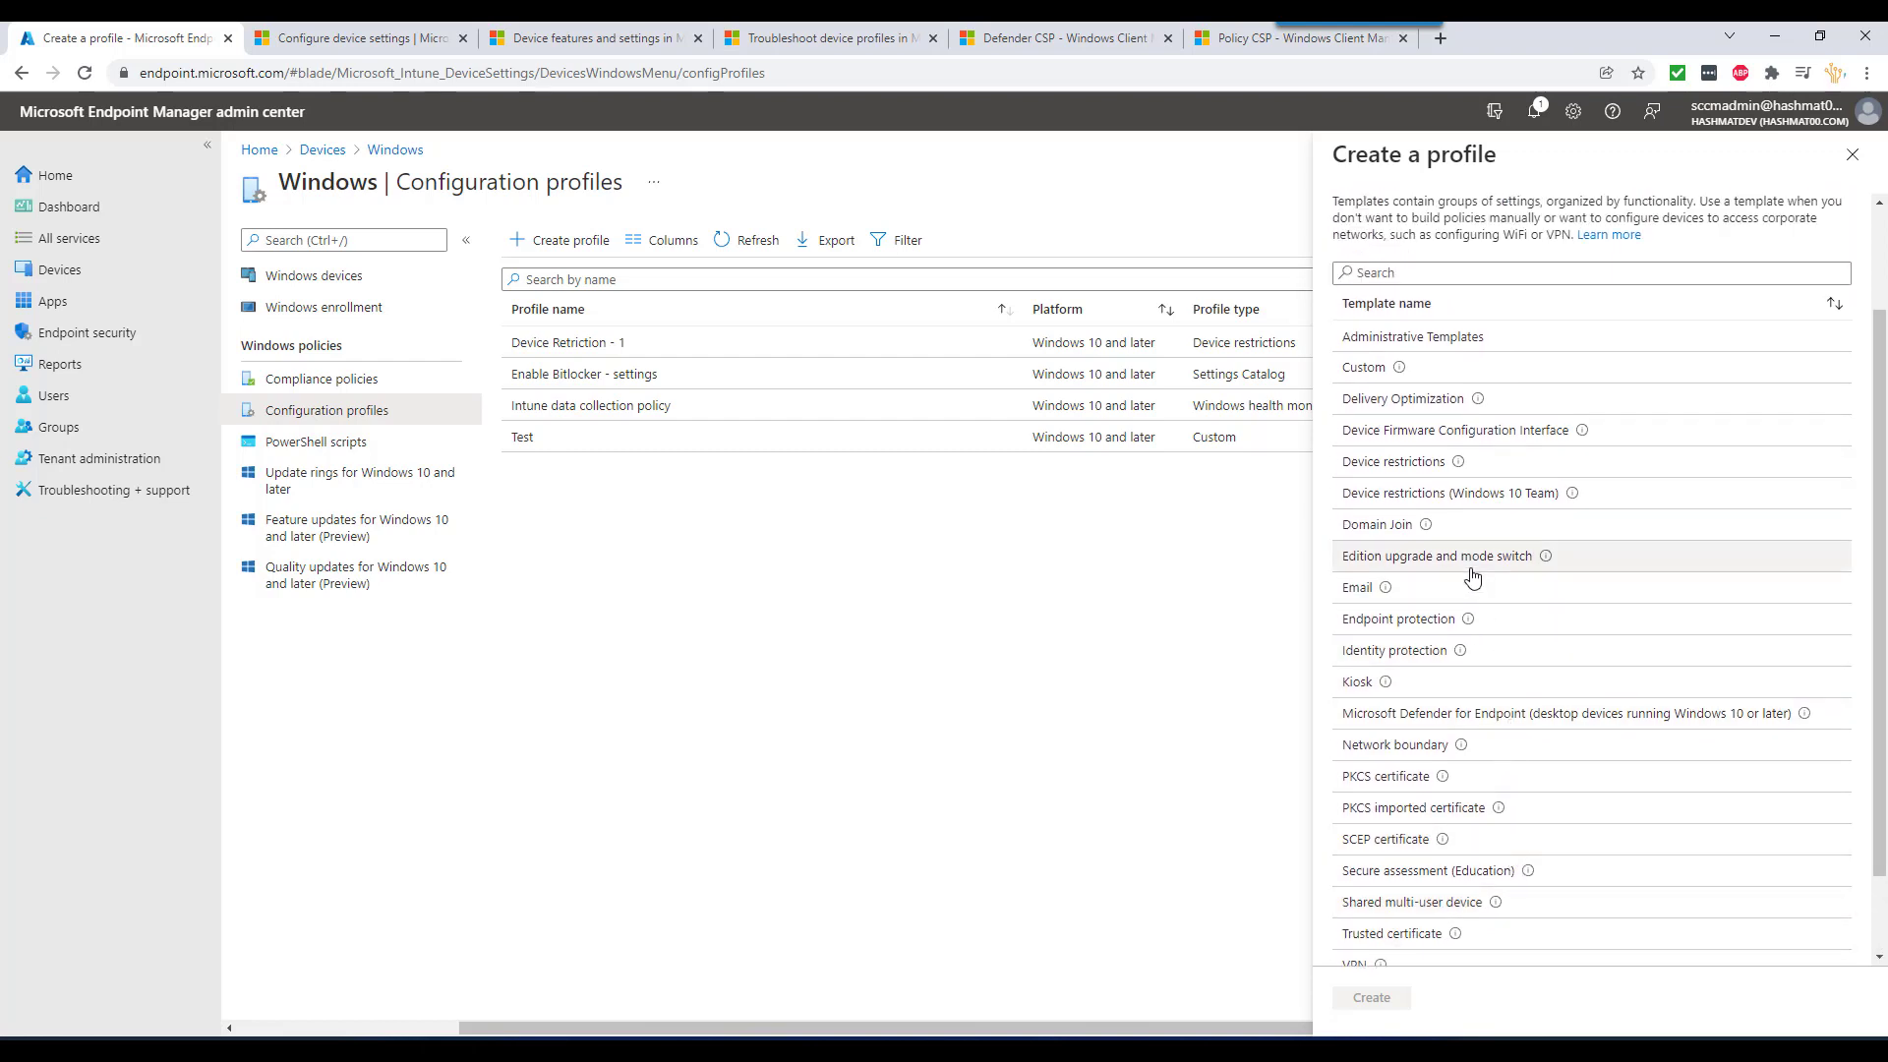
scroll(1472, 575, "up", 1)
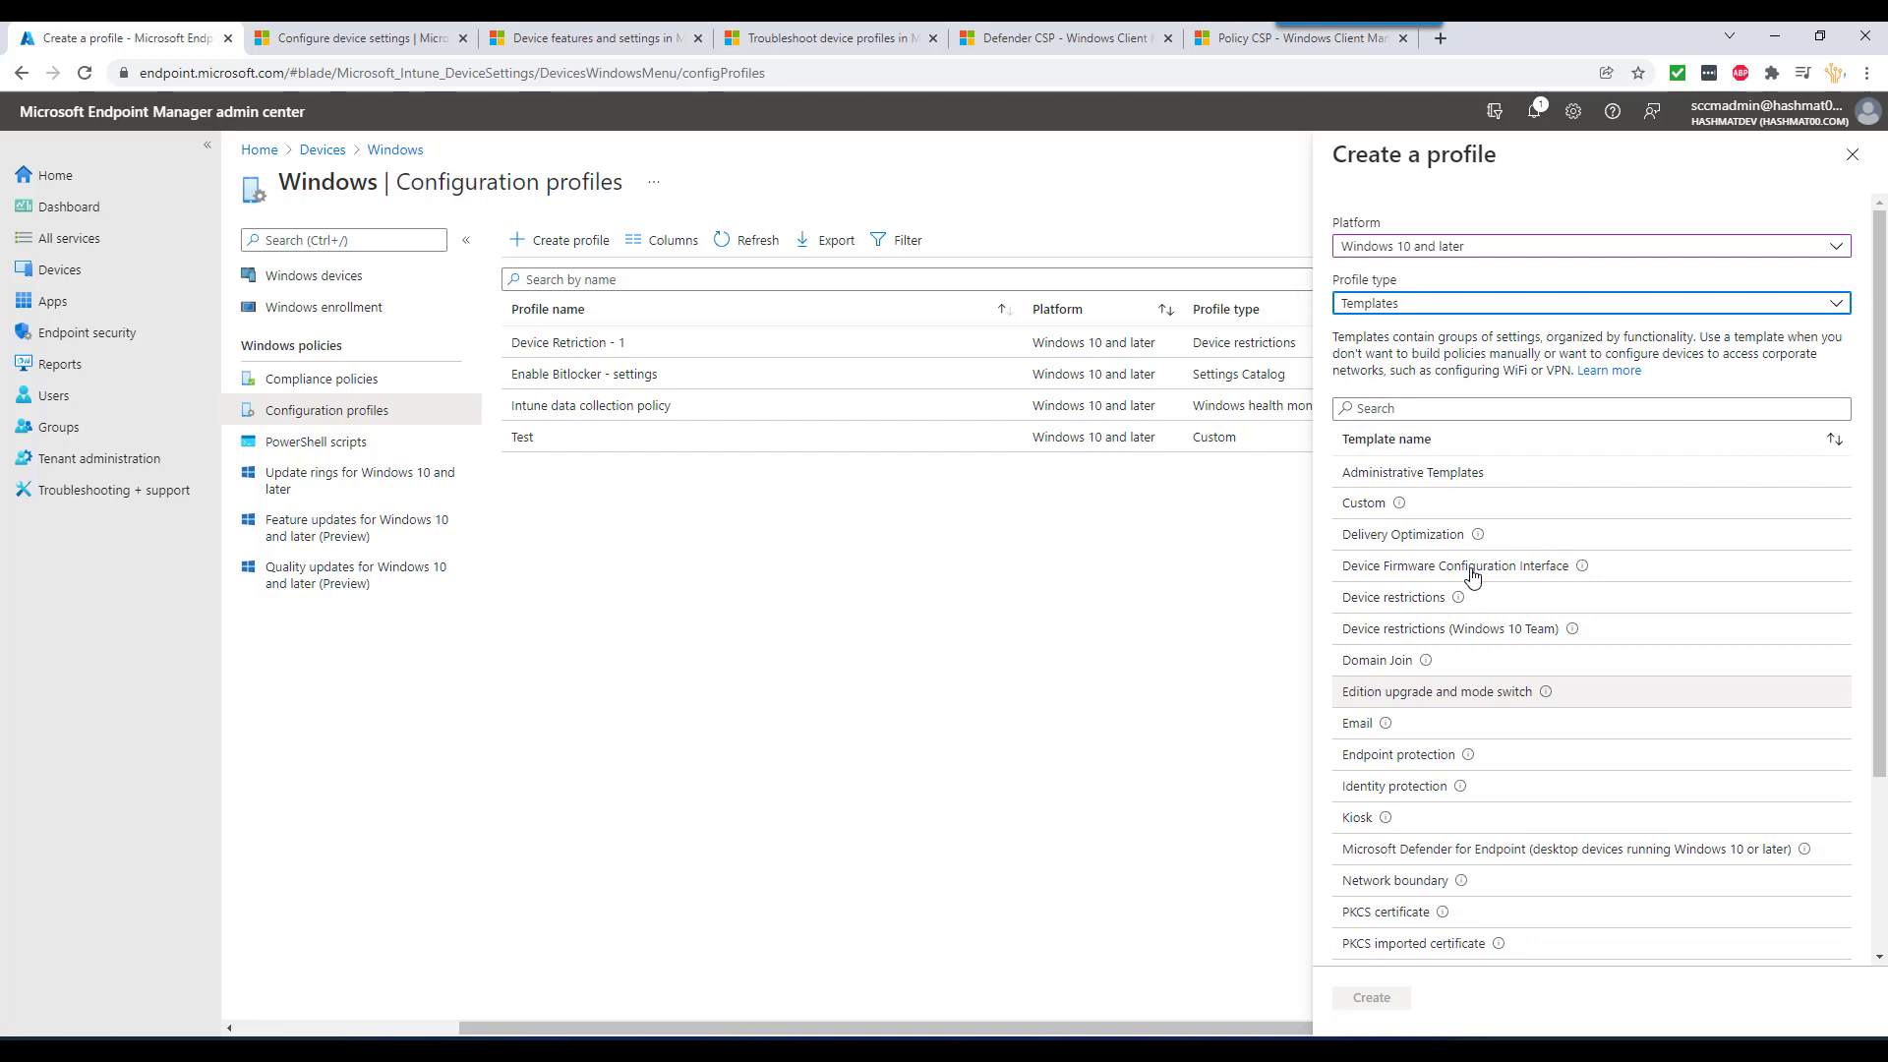
left_click(1470, 474)
left_click(1370, 997)
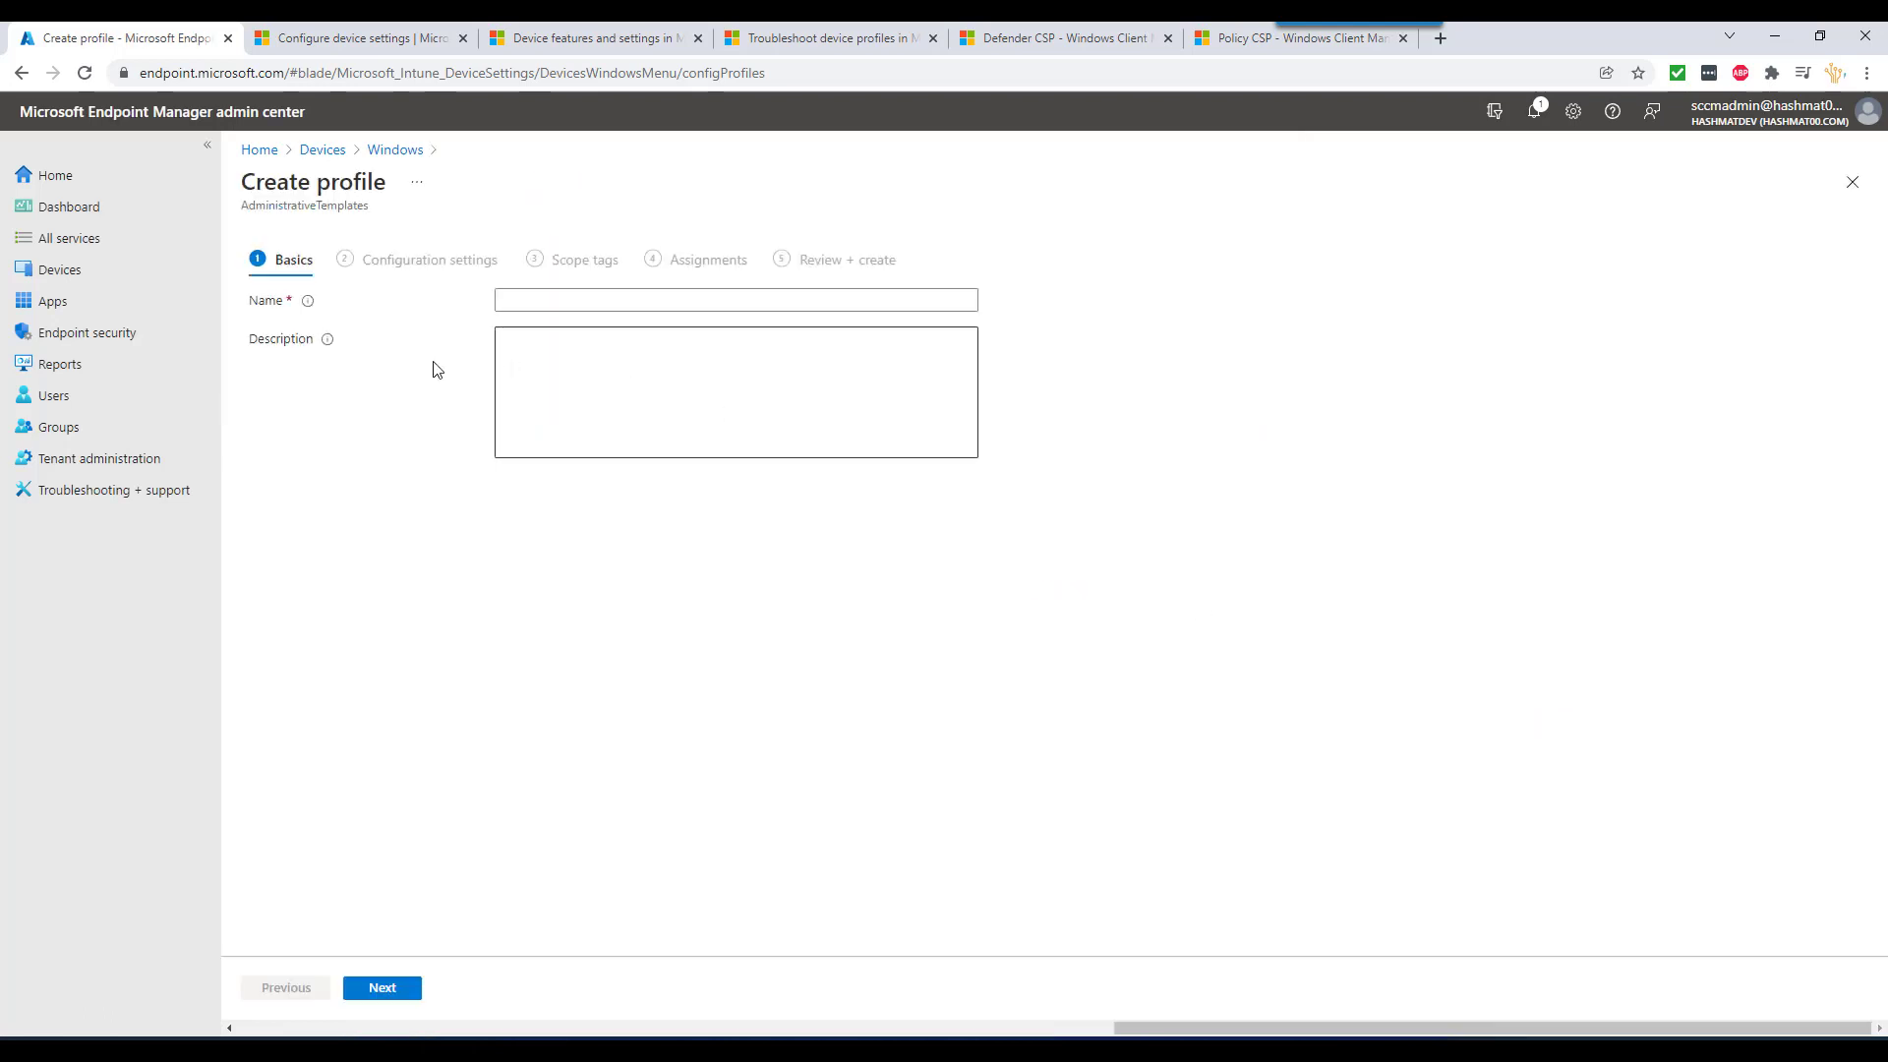
- Name the Administrative Templates profile 'bitlocker', view its settings, then abandon it for a new profile
left_click(643, 298)
type("bitlocker")
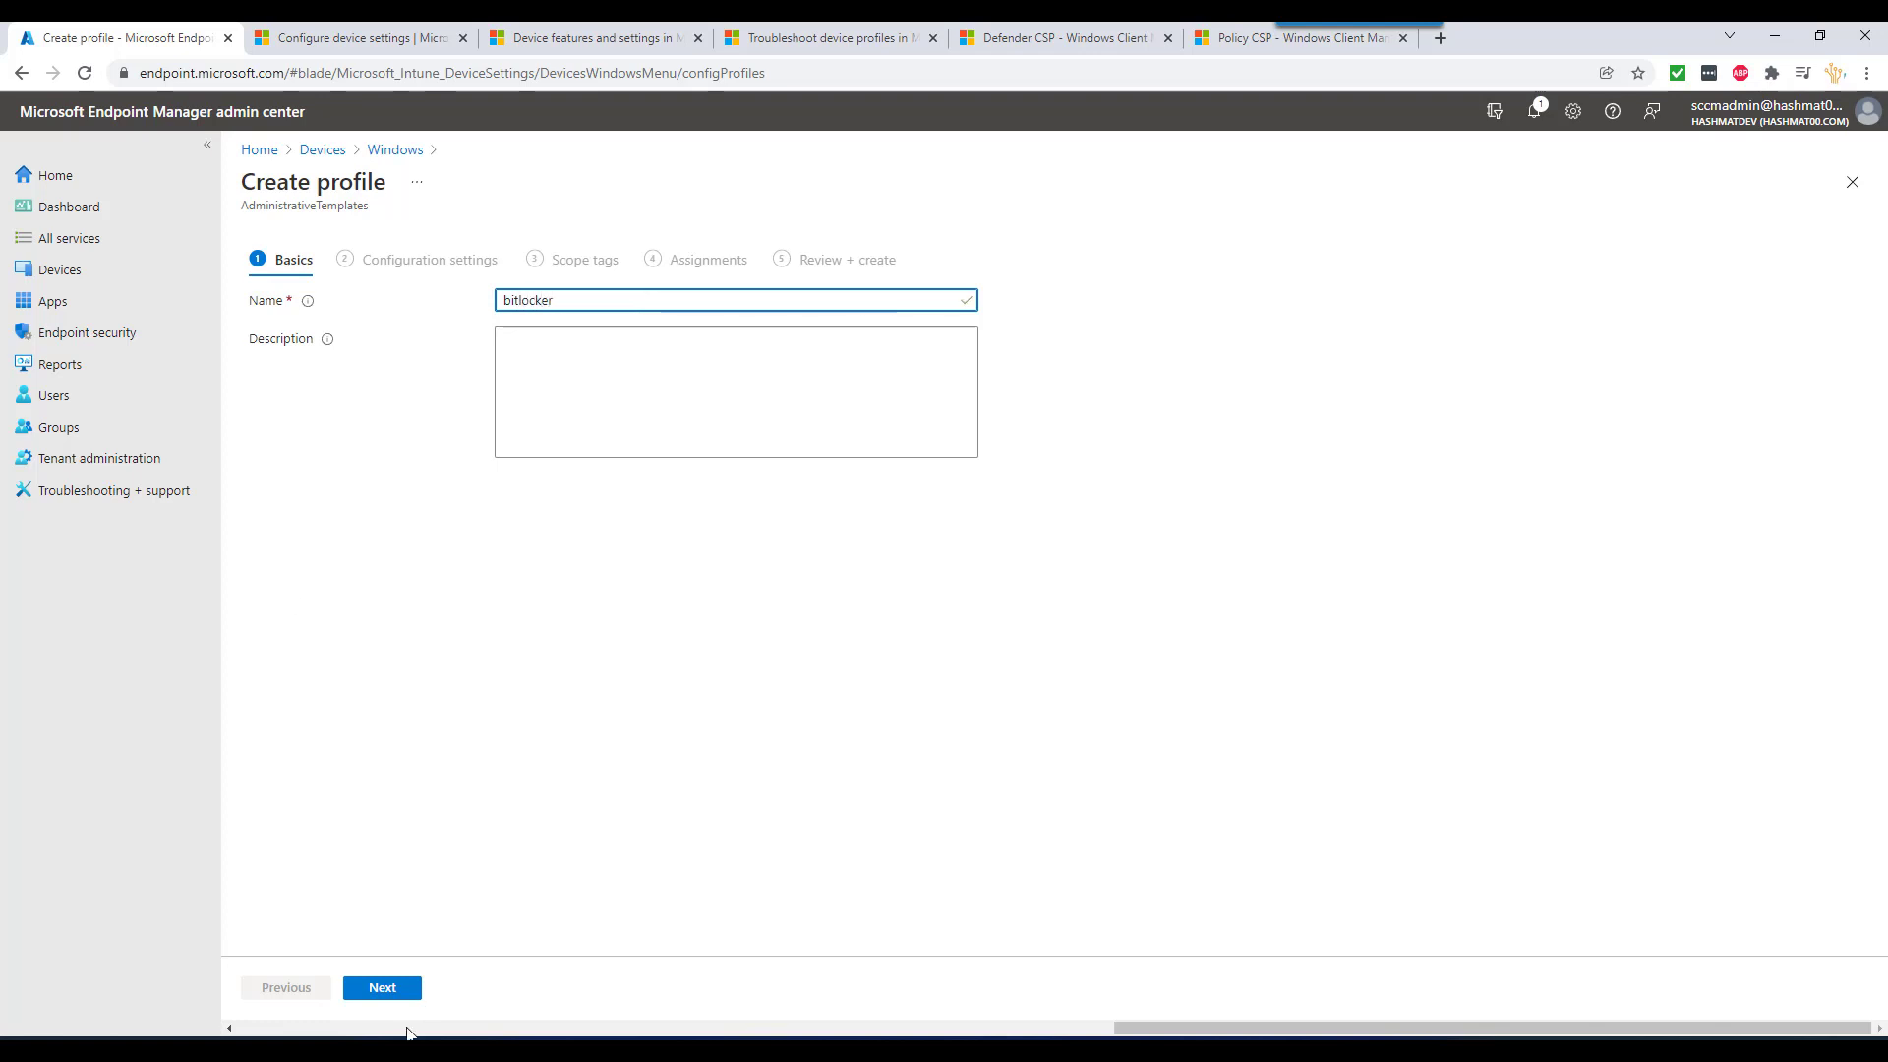
left_click(398, 991)
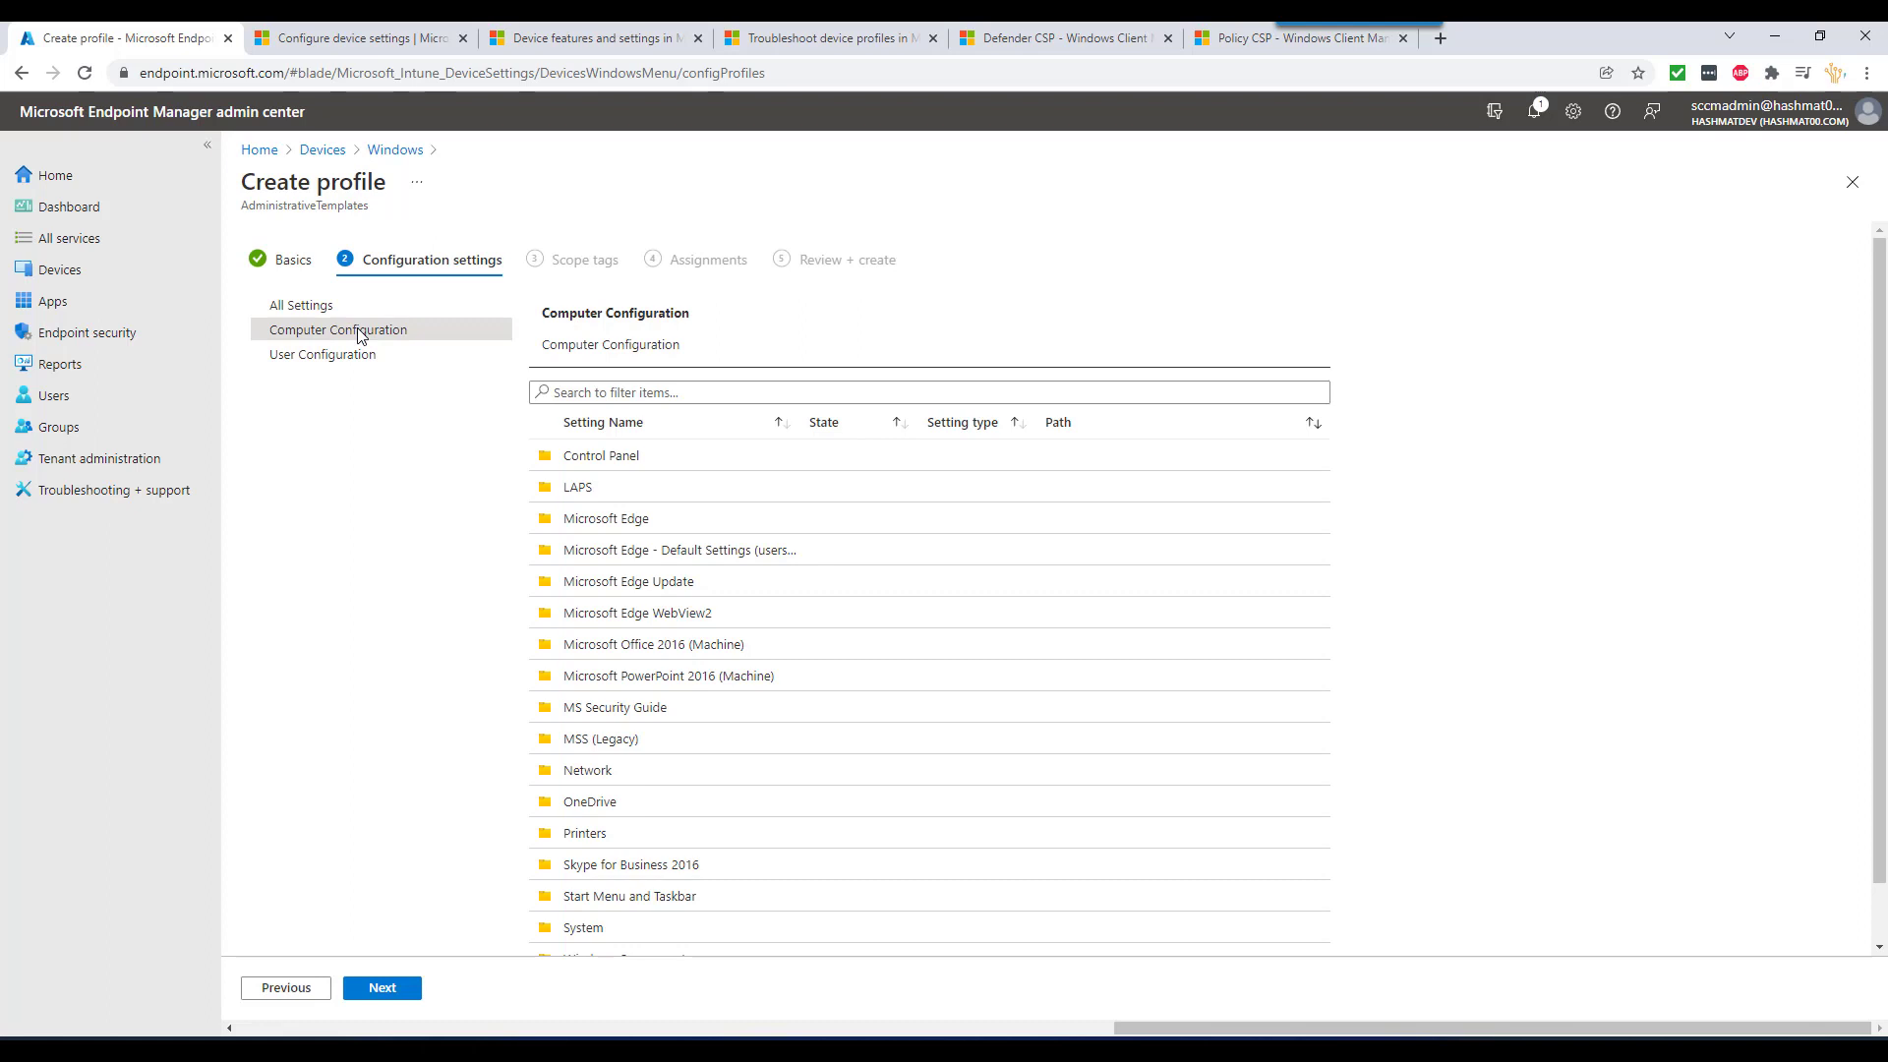
scroll(658, 742, "down", 1)
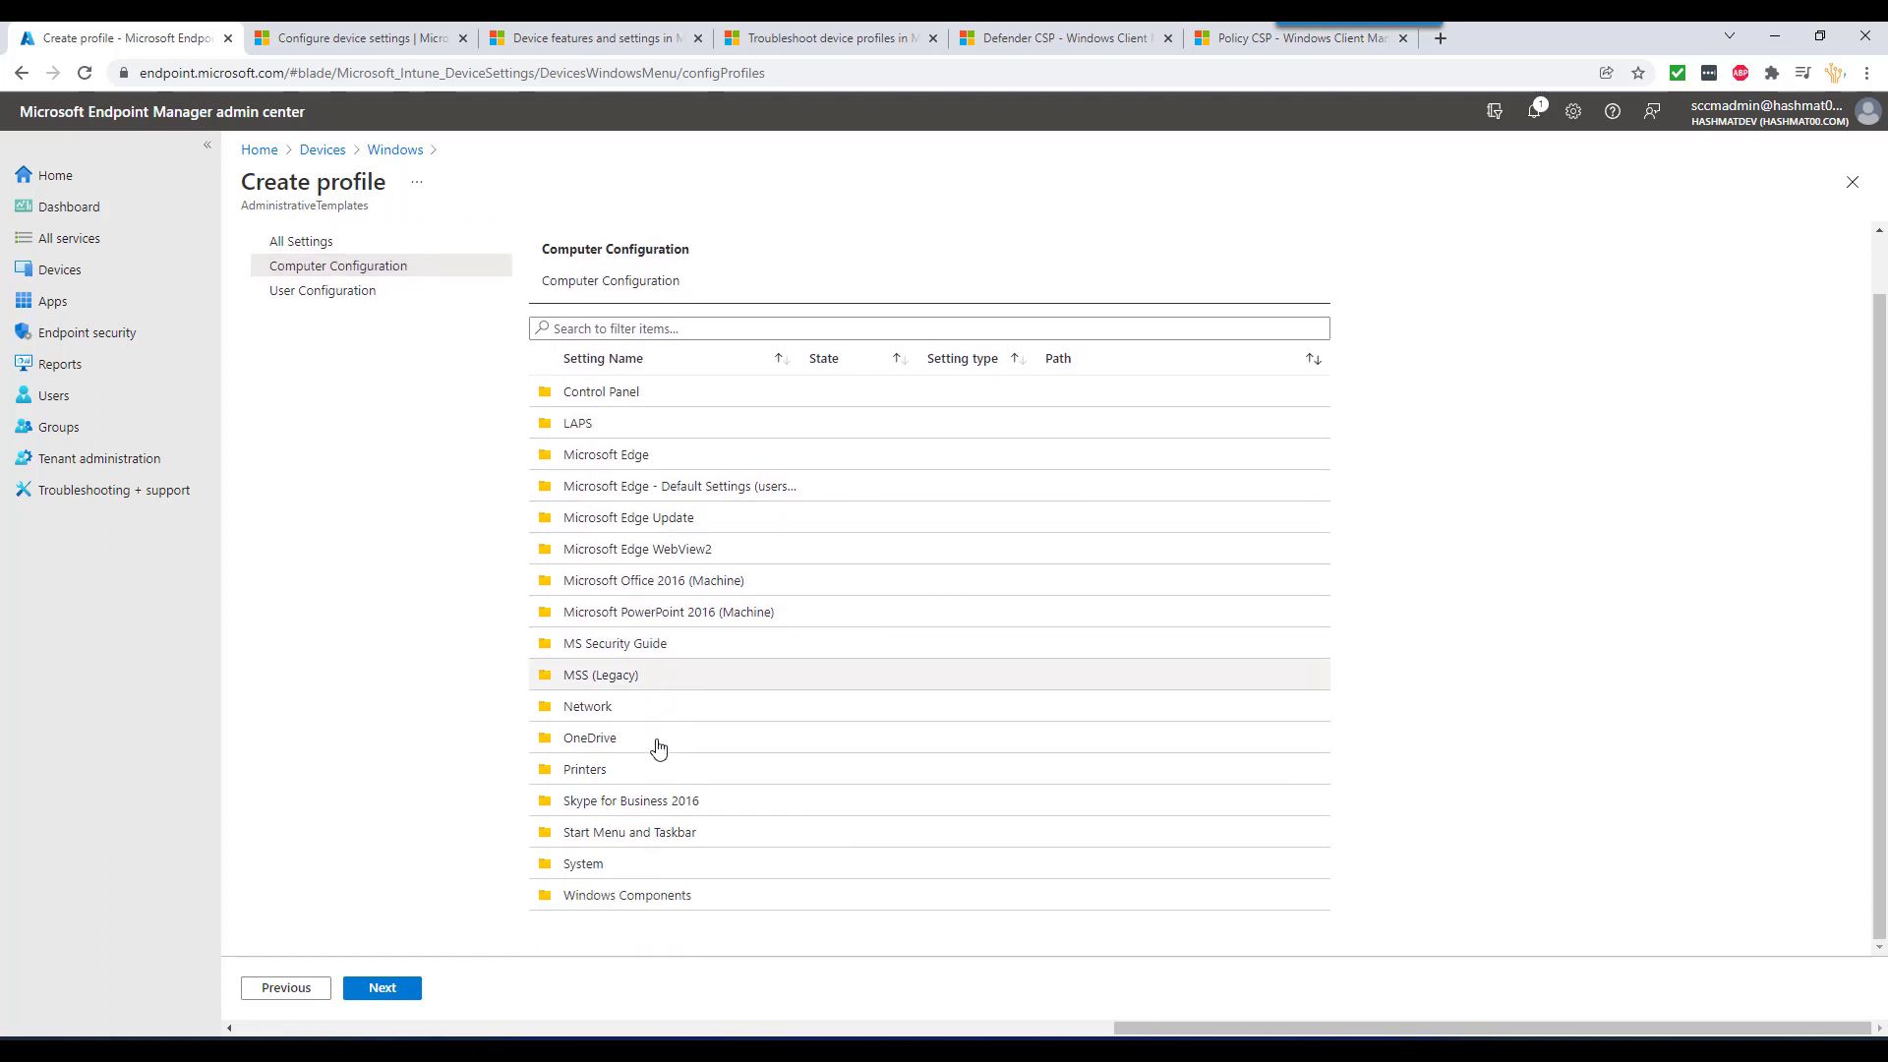
scroll(658, 747, "up", 1)
scroll(656, 745, "down", 1)
scroll(644, 722, "up", 1)
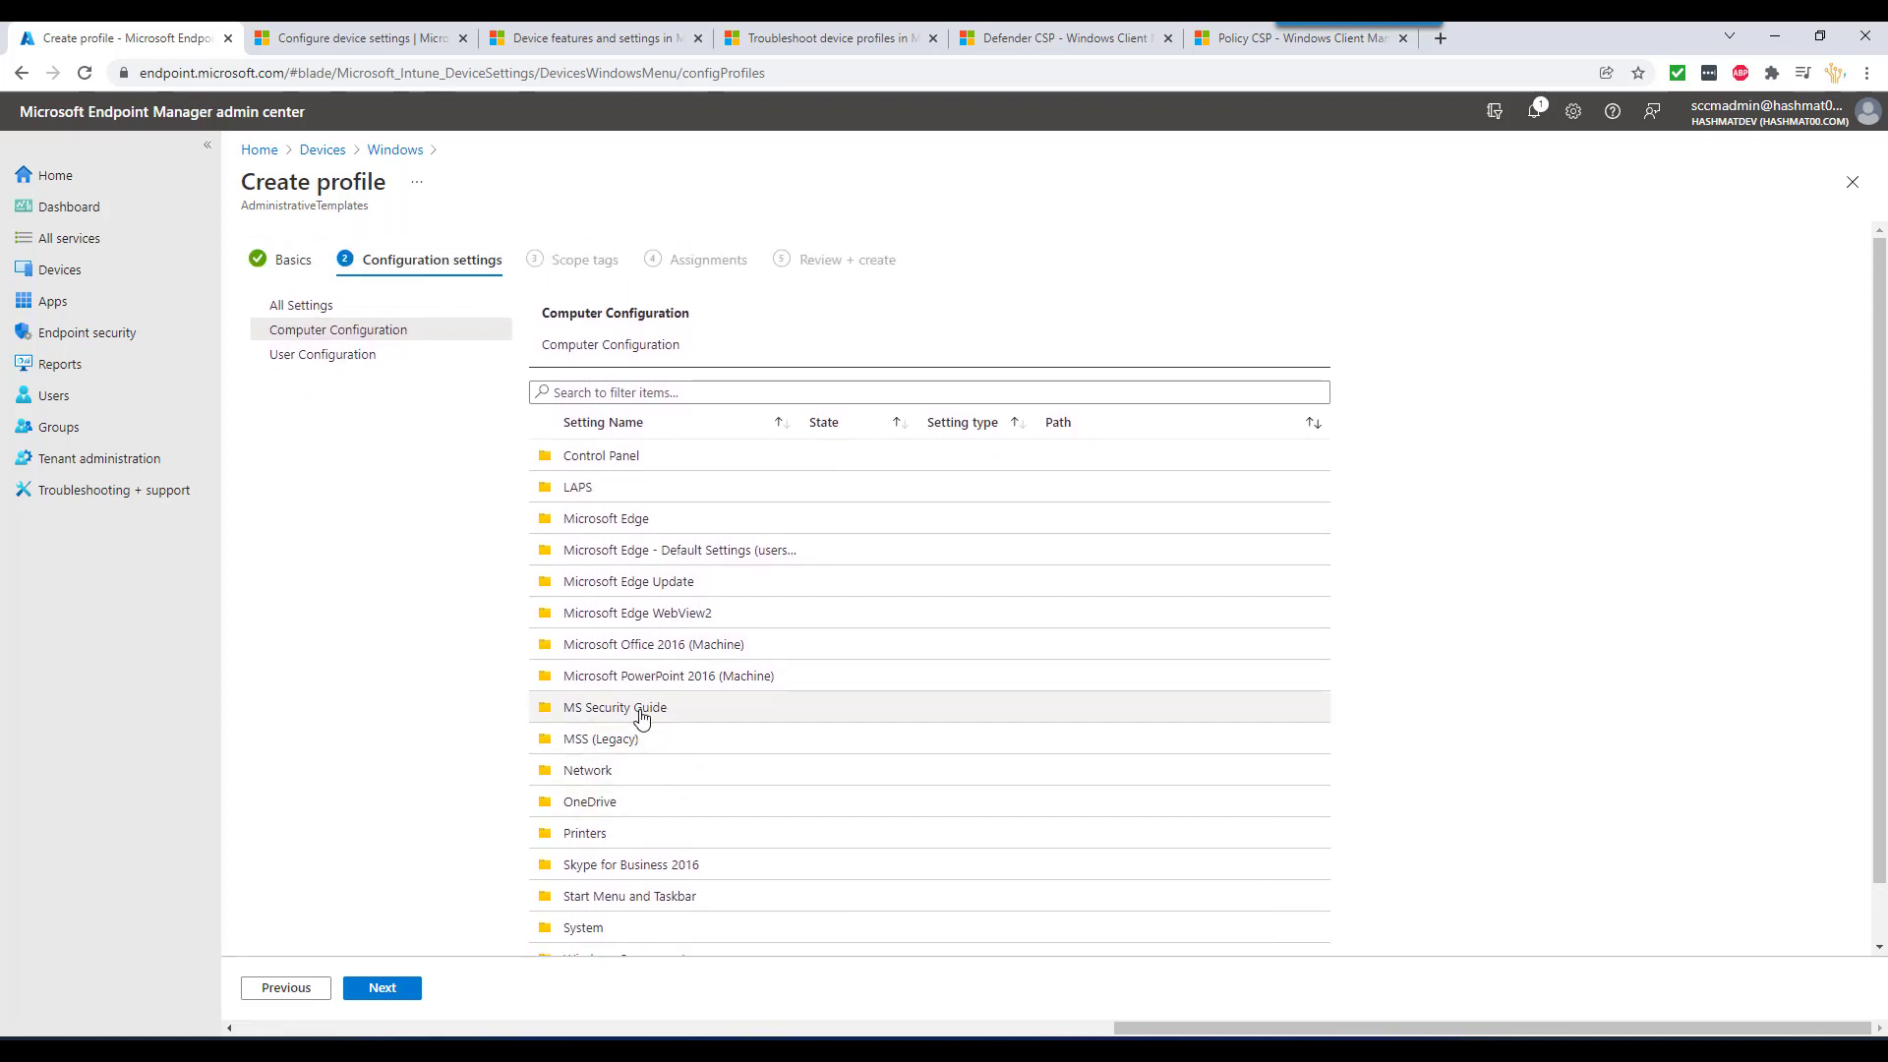
left_click(398, 149)
left_click(561, 240)
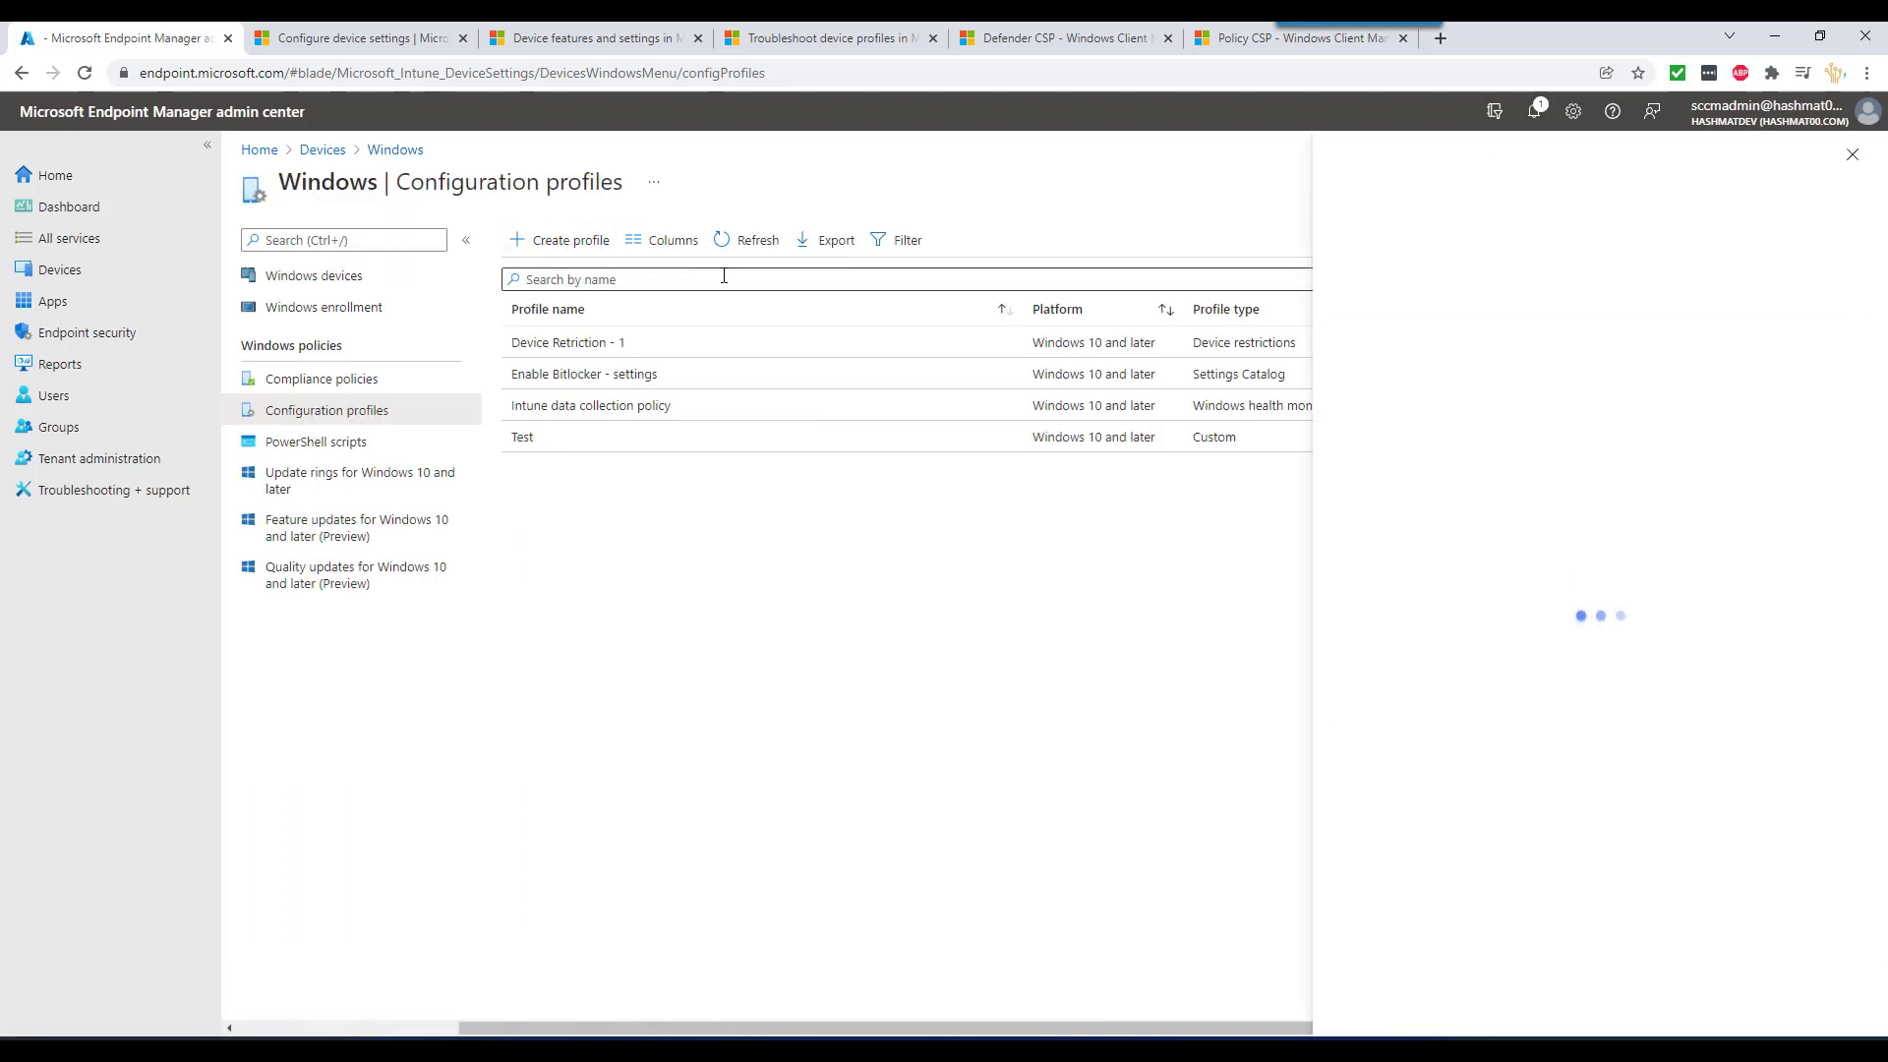
- Create a Windows 10 and later profile from the Endpoint protection template
left_click(1474, 246)
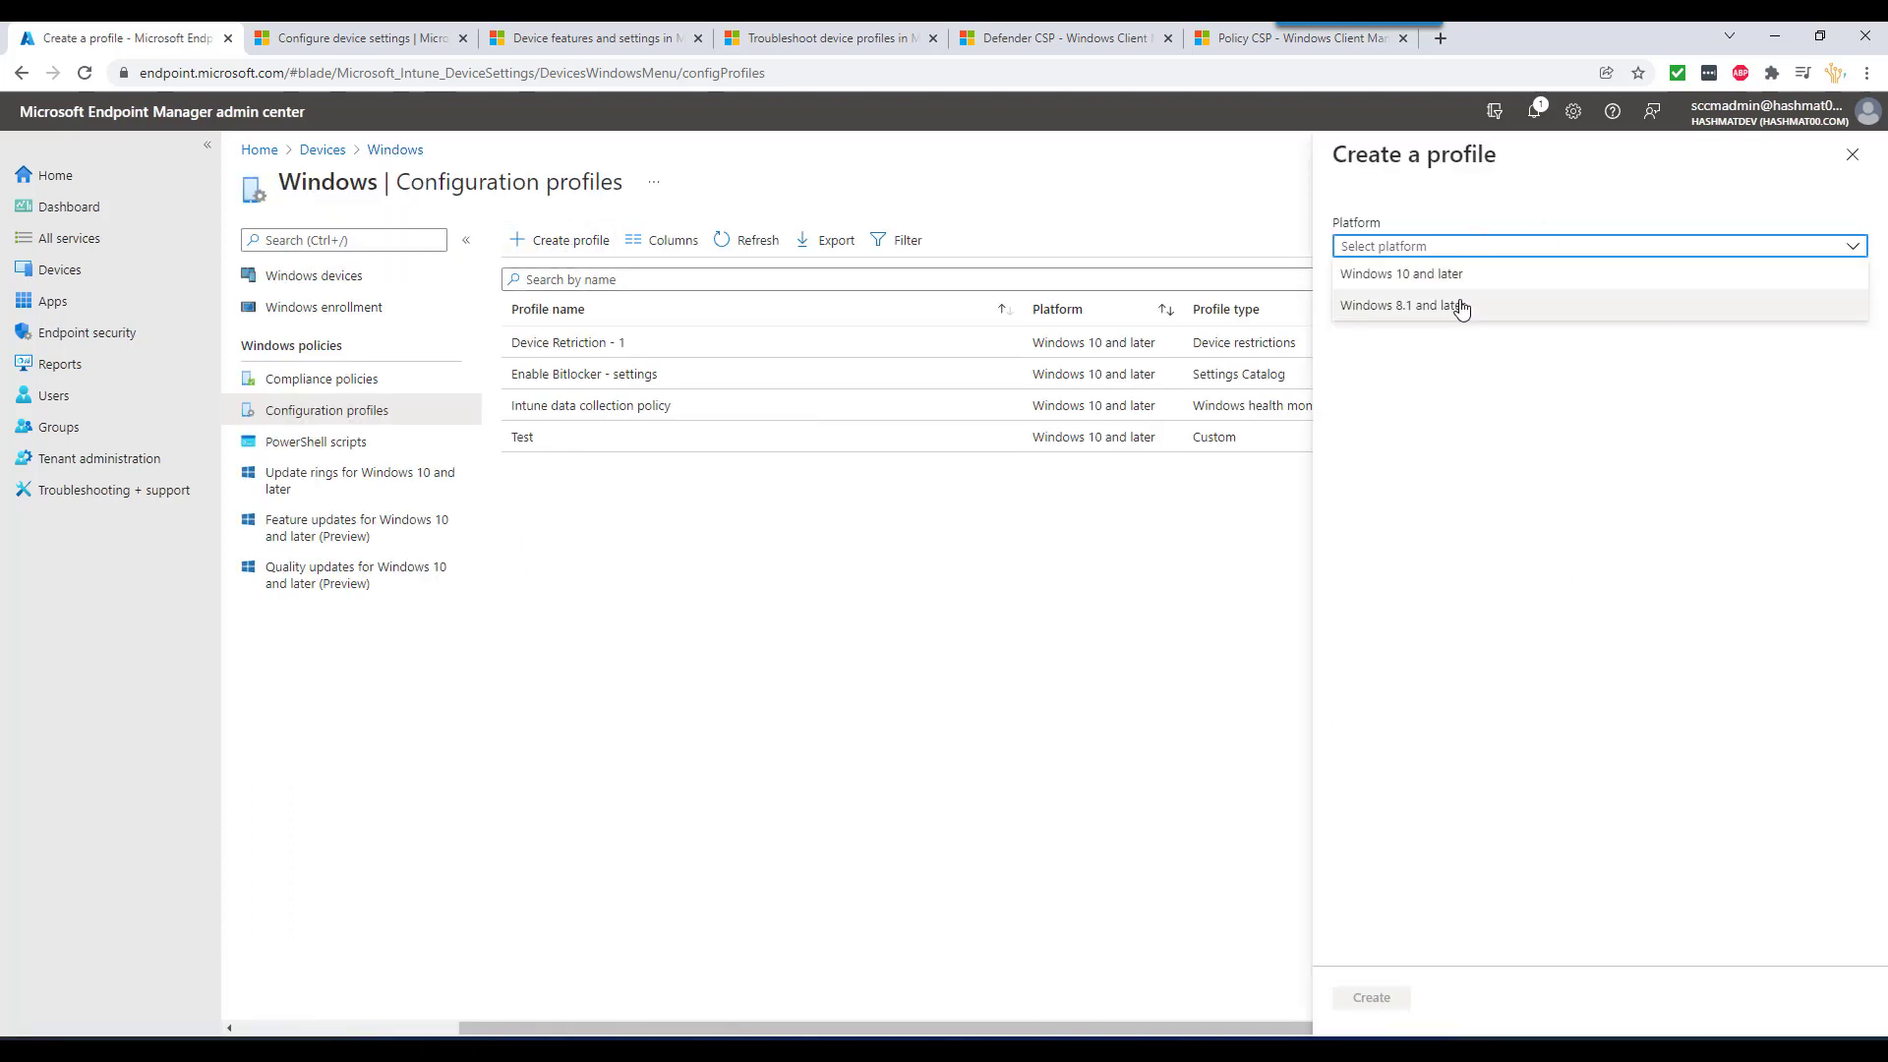
left_click(1459, 275)
left_click(1426, 305)
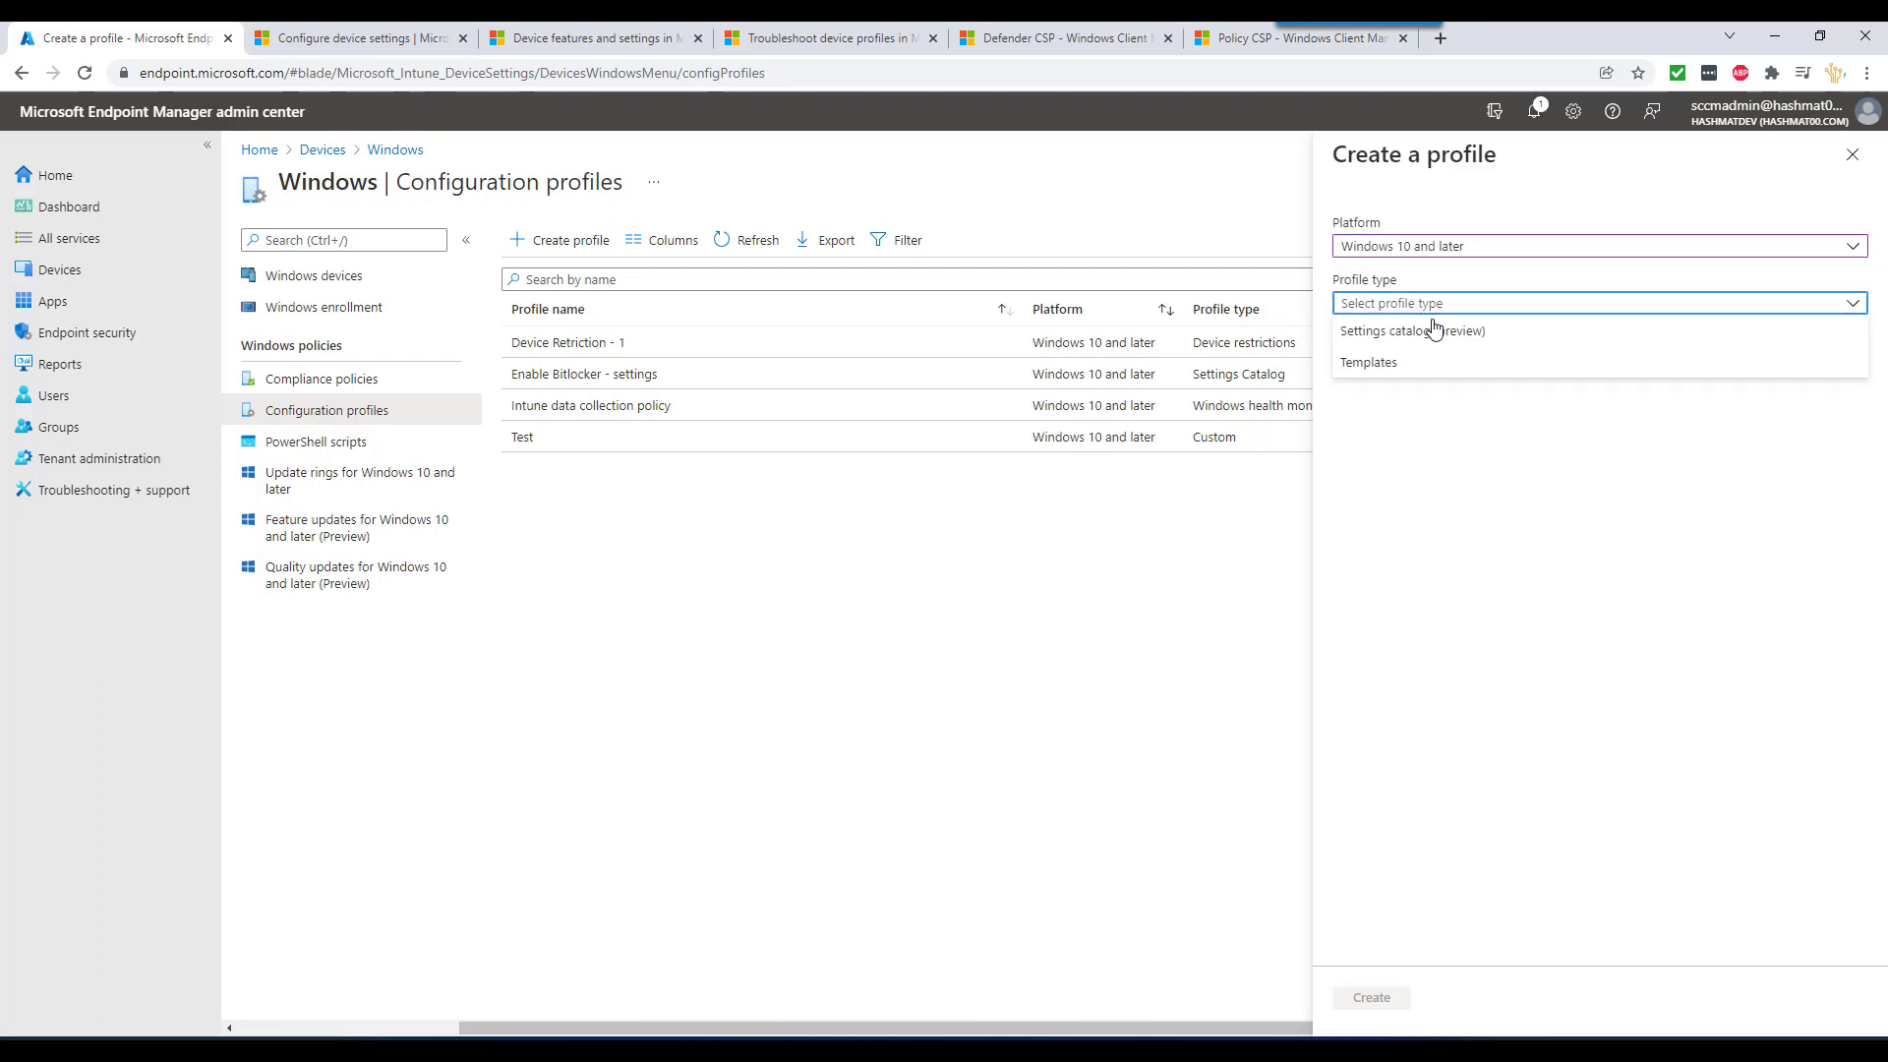
left_click(1412, 365)
mouse_move(1396, 506)
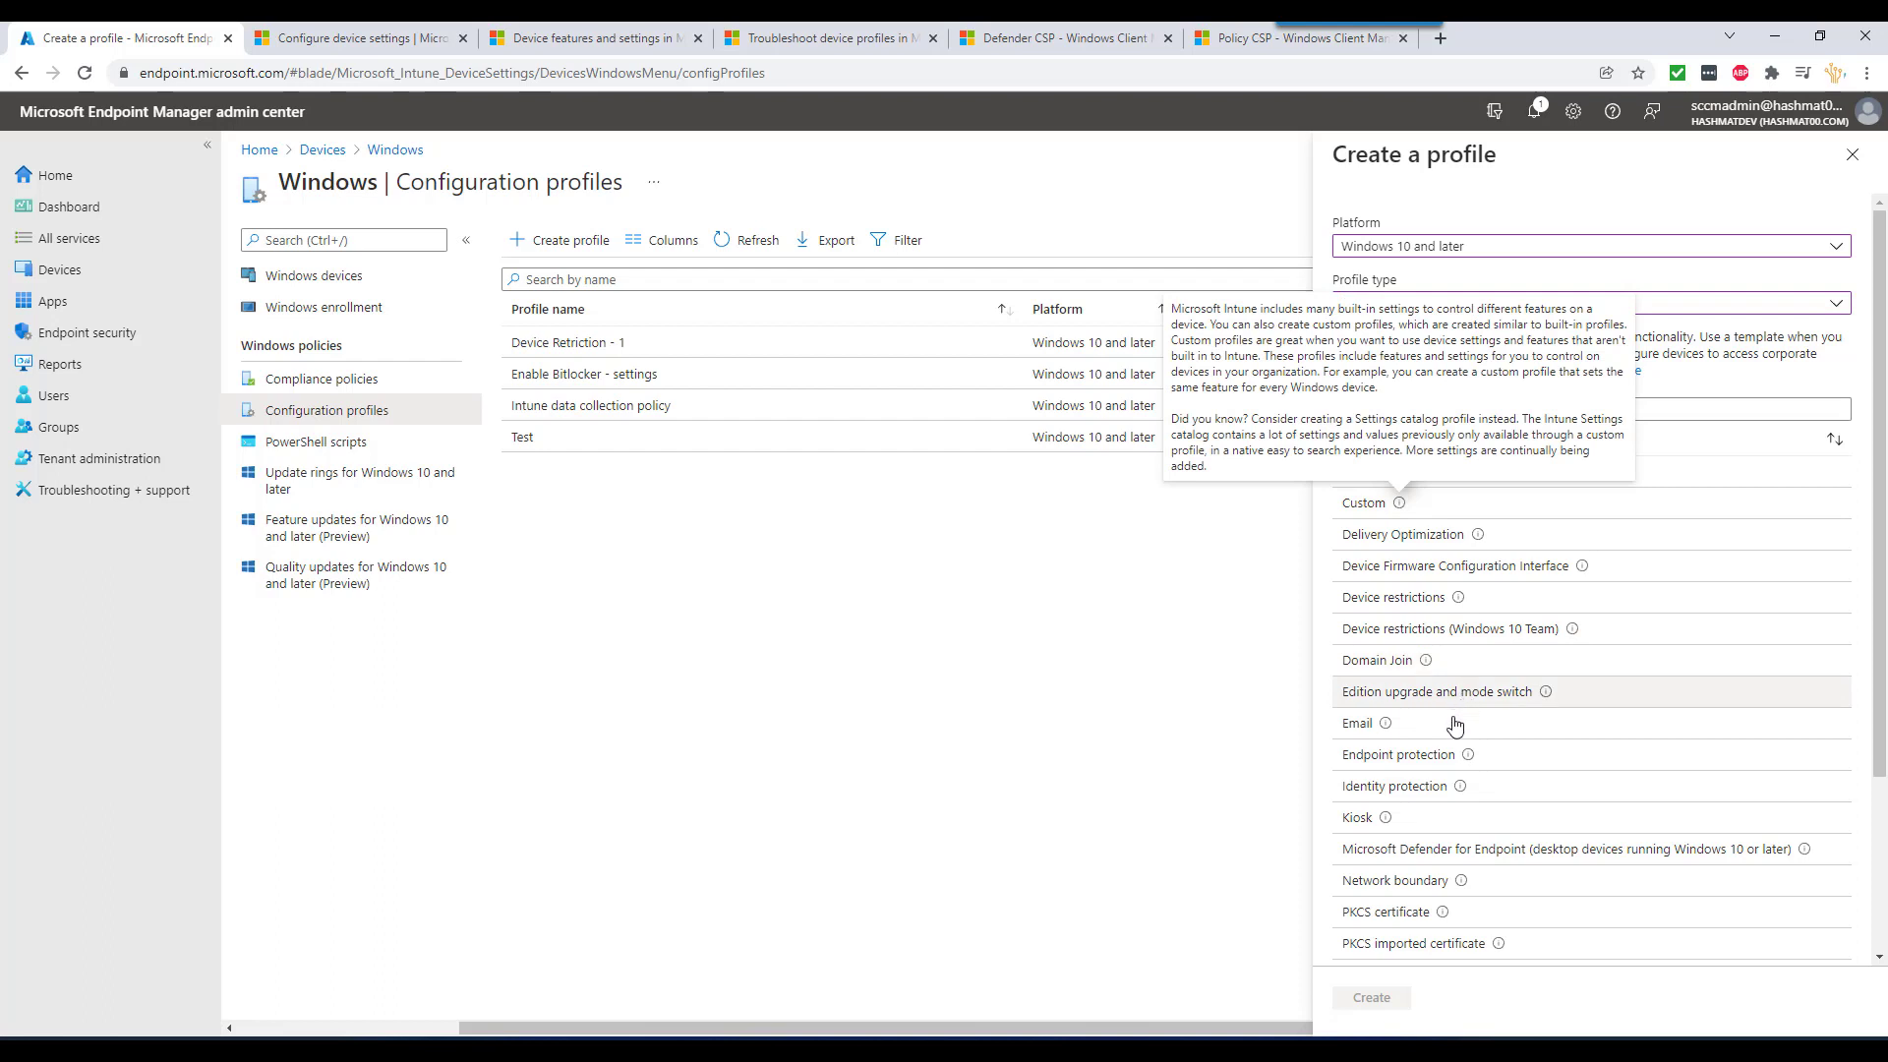
scroll(1453, 724, "down", 1)
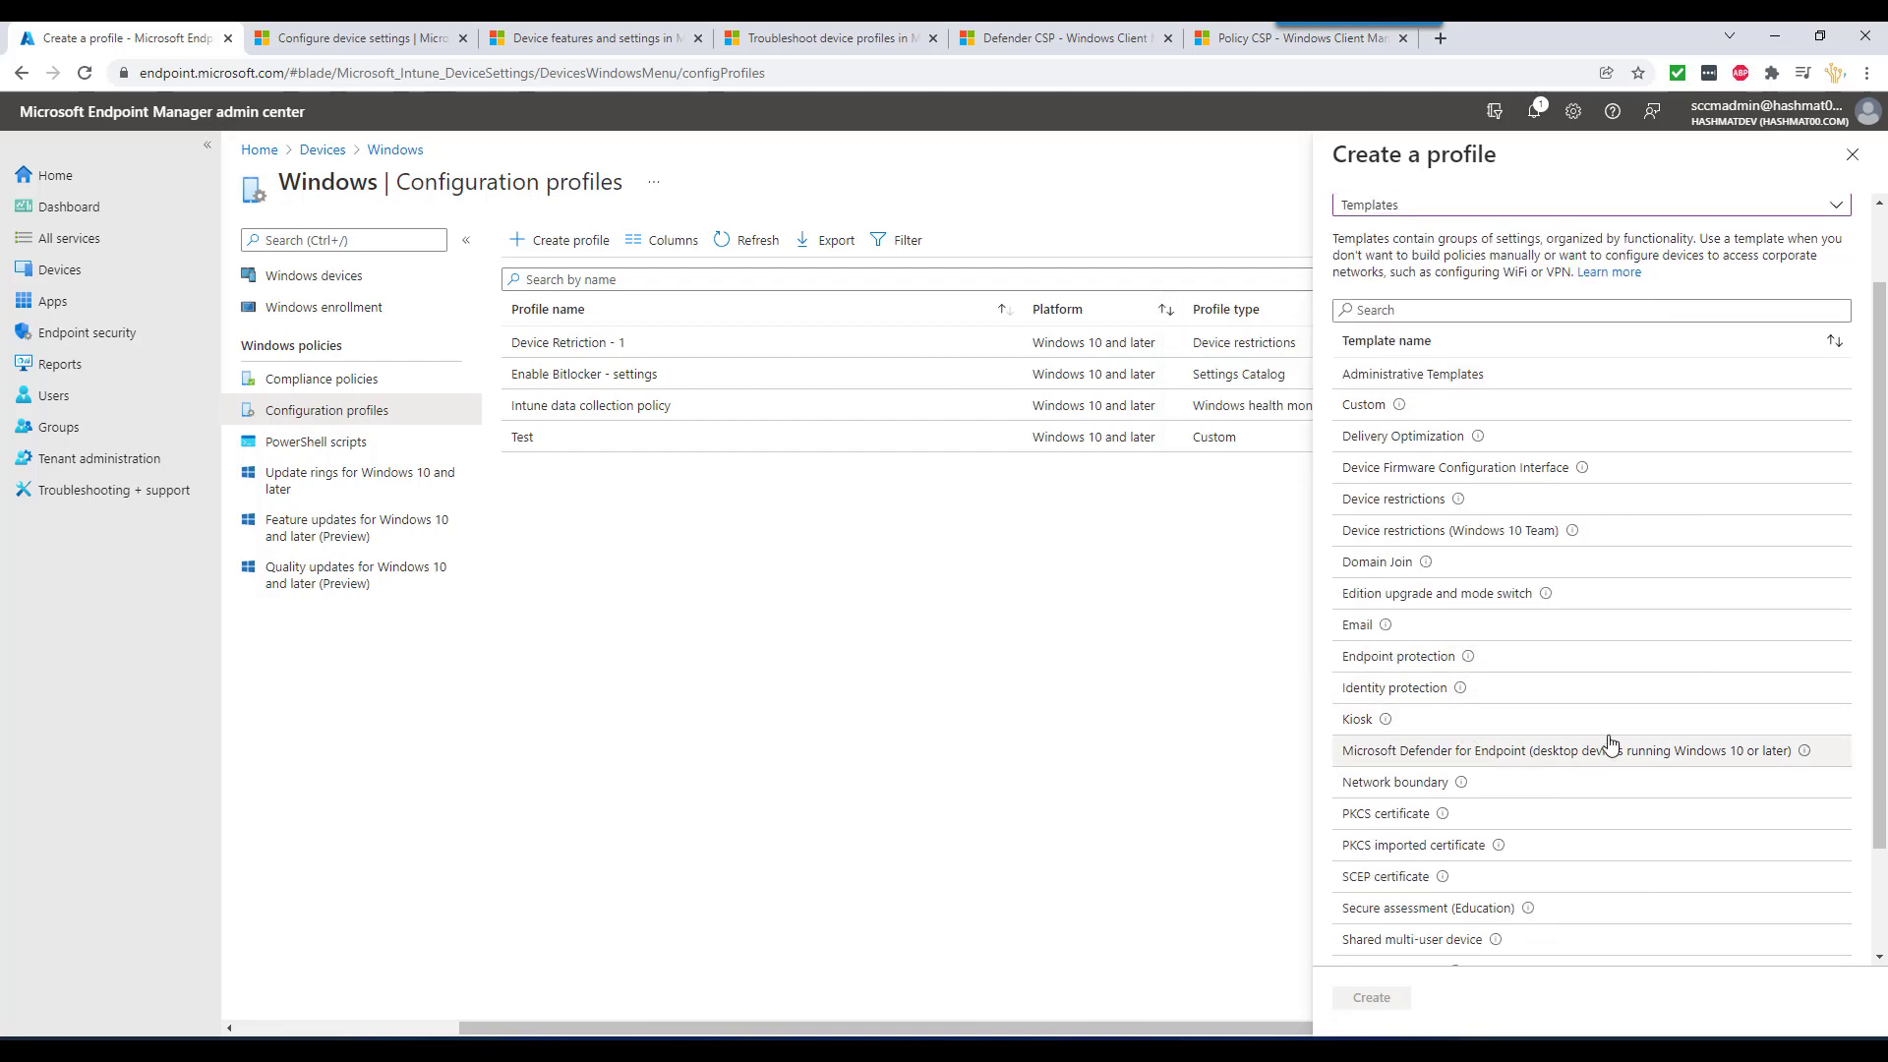
mouse_move(1469, 657)
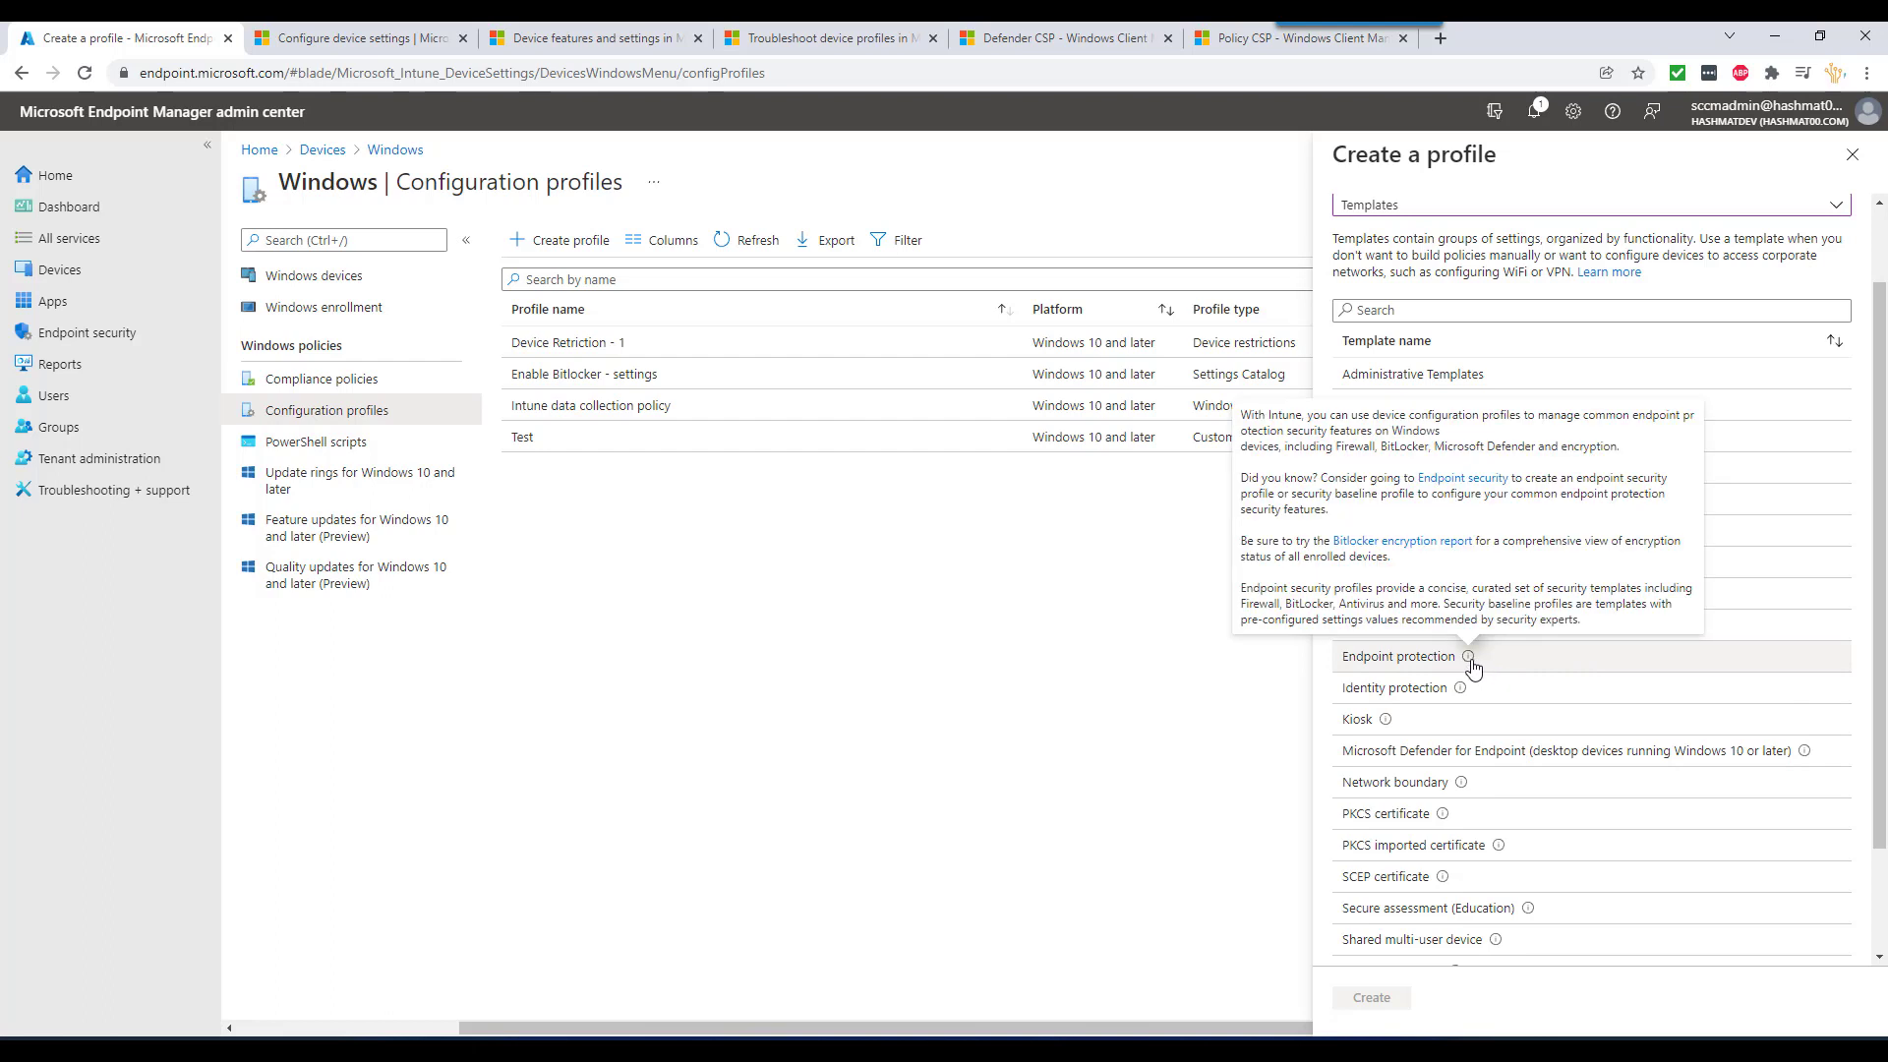
left_click(1398, 667)
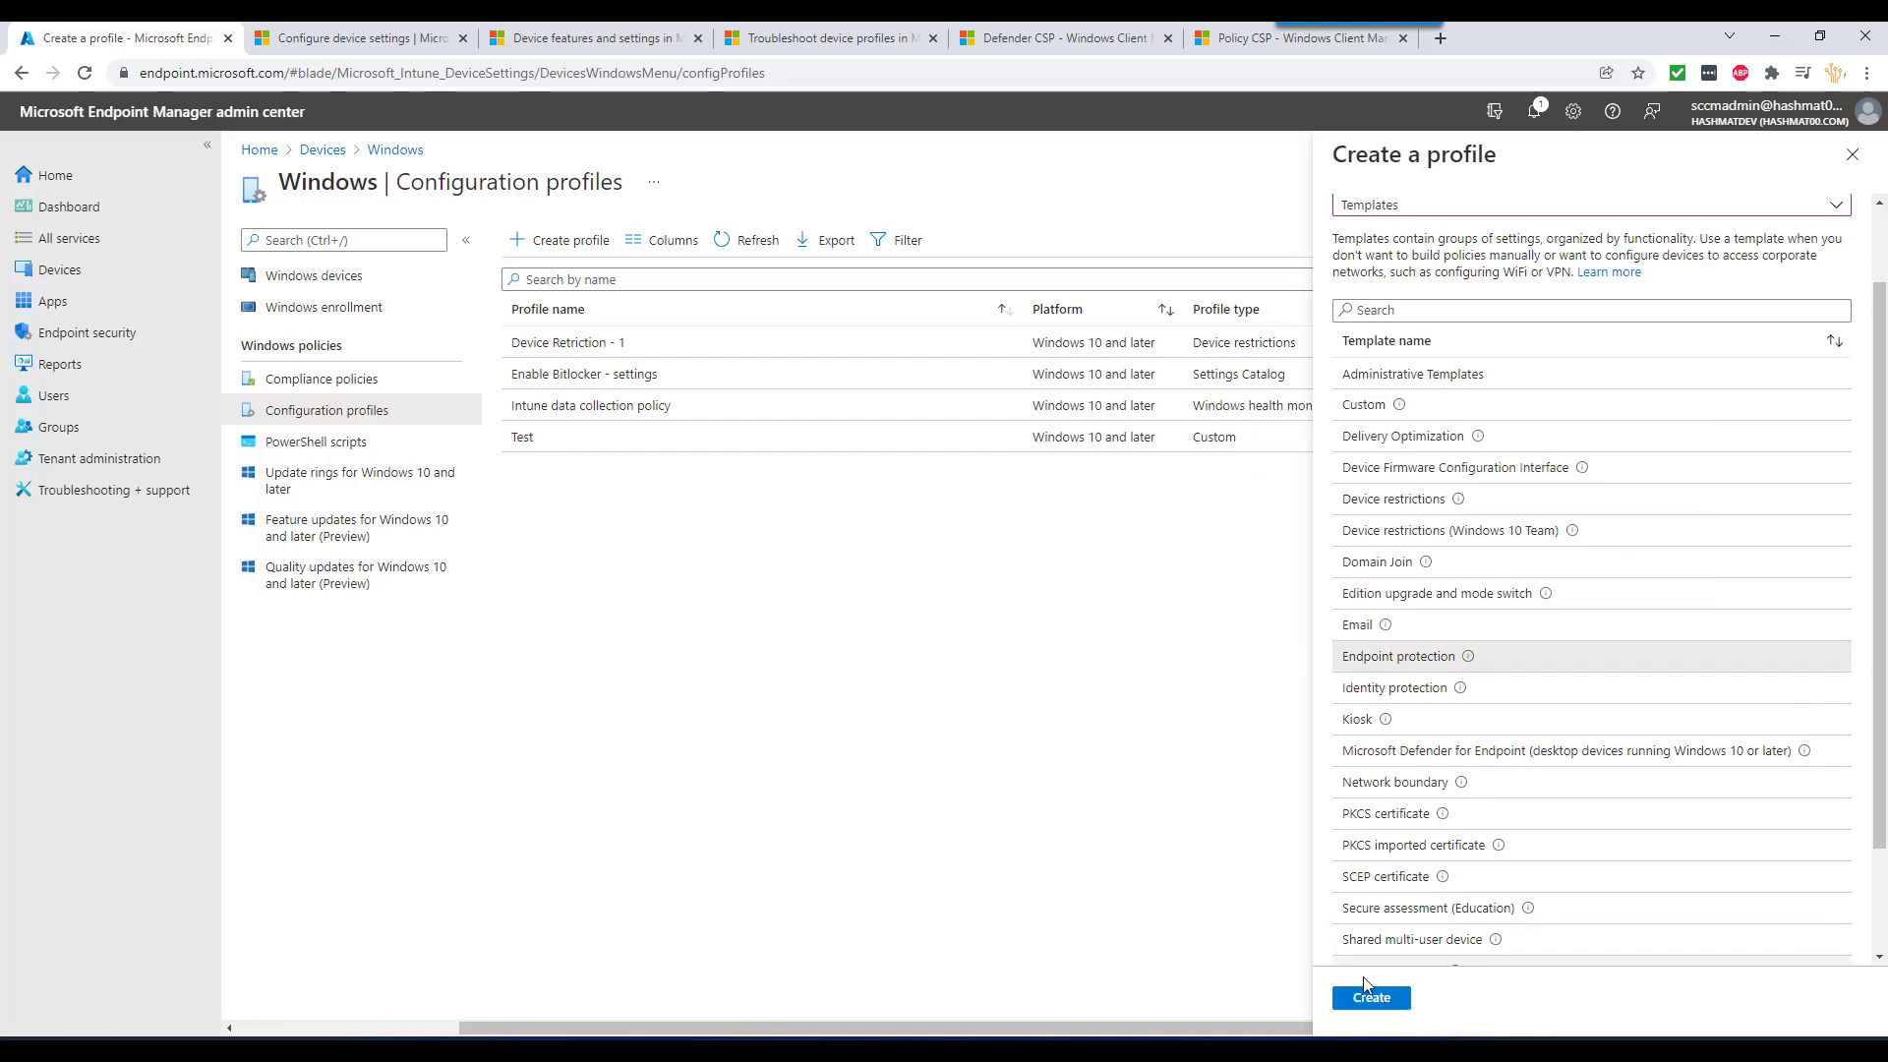
left_click(1371, 997)
left_click(547, 295)
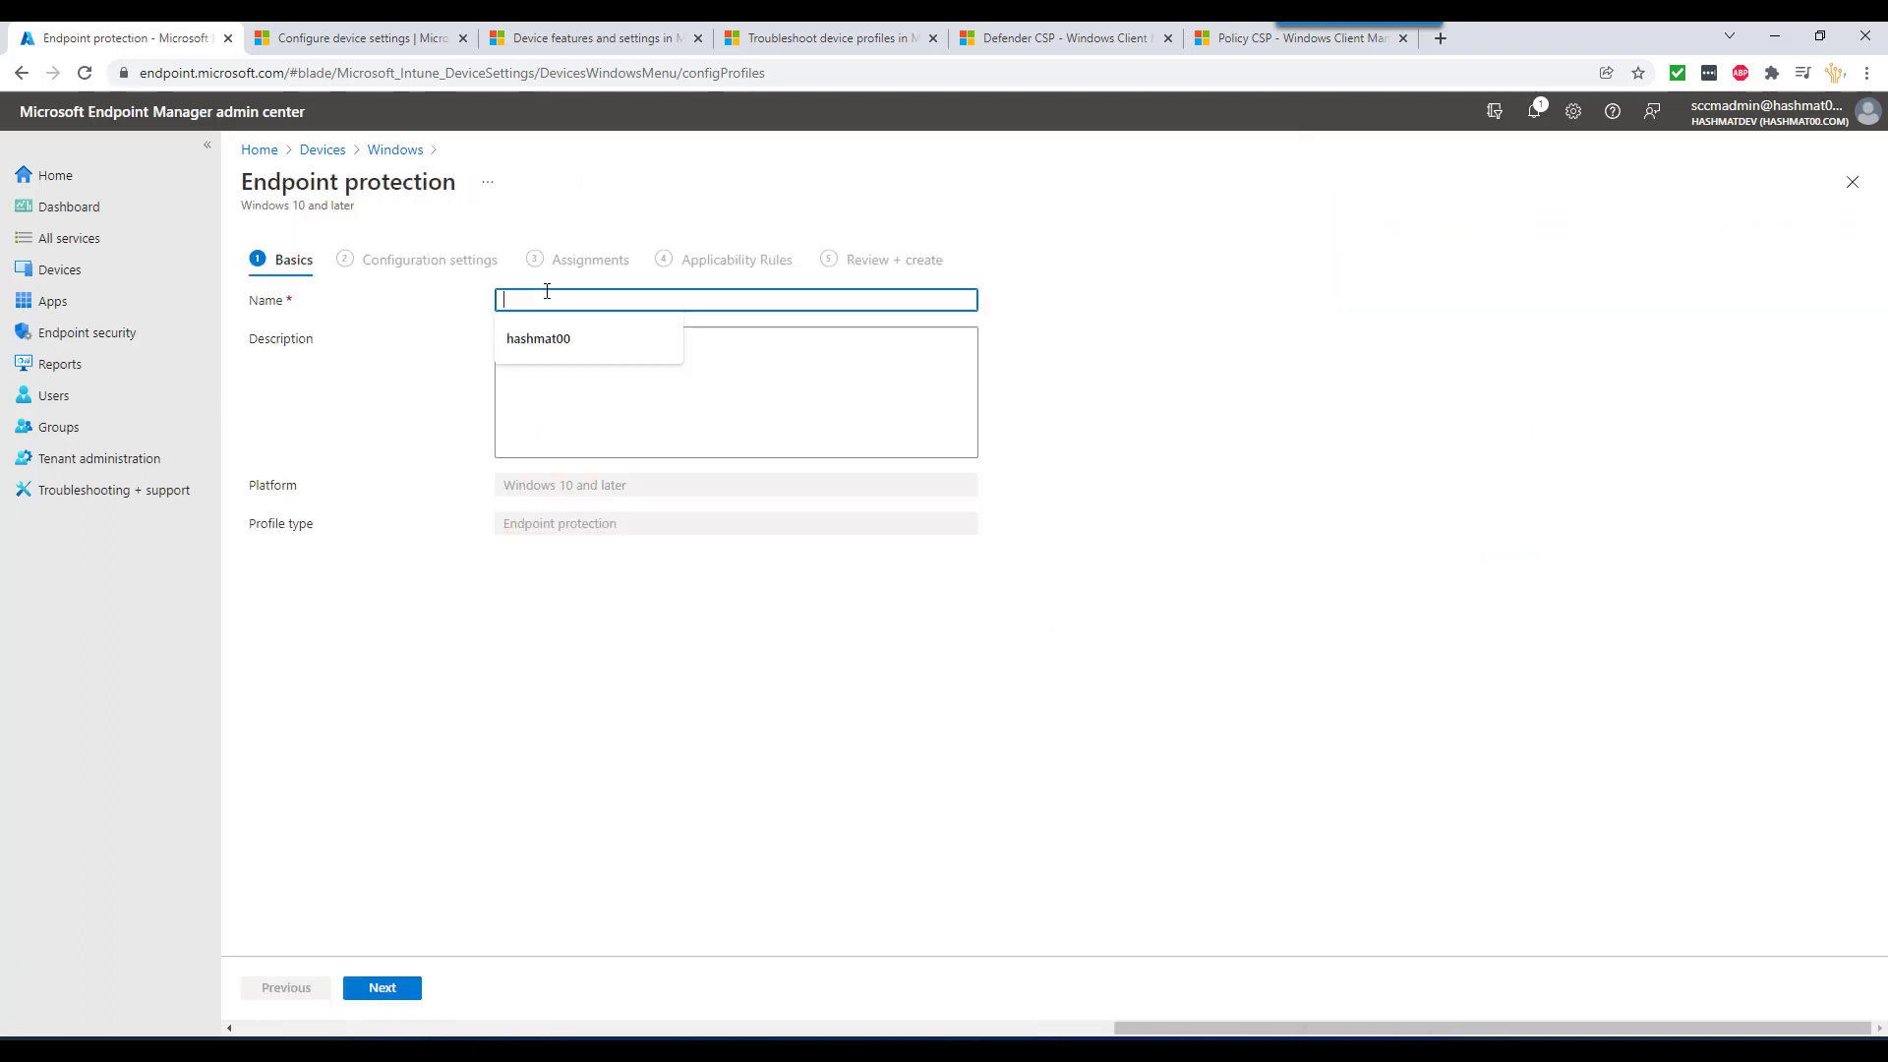
- Name the profile 'Bitlocker' and set Windows Encryption's Encrypt devices to Require
type("Bitlocker")
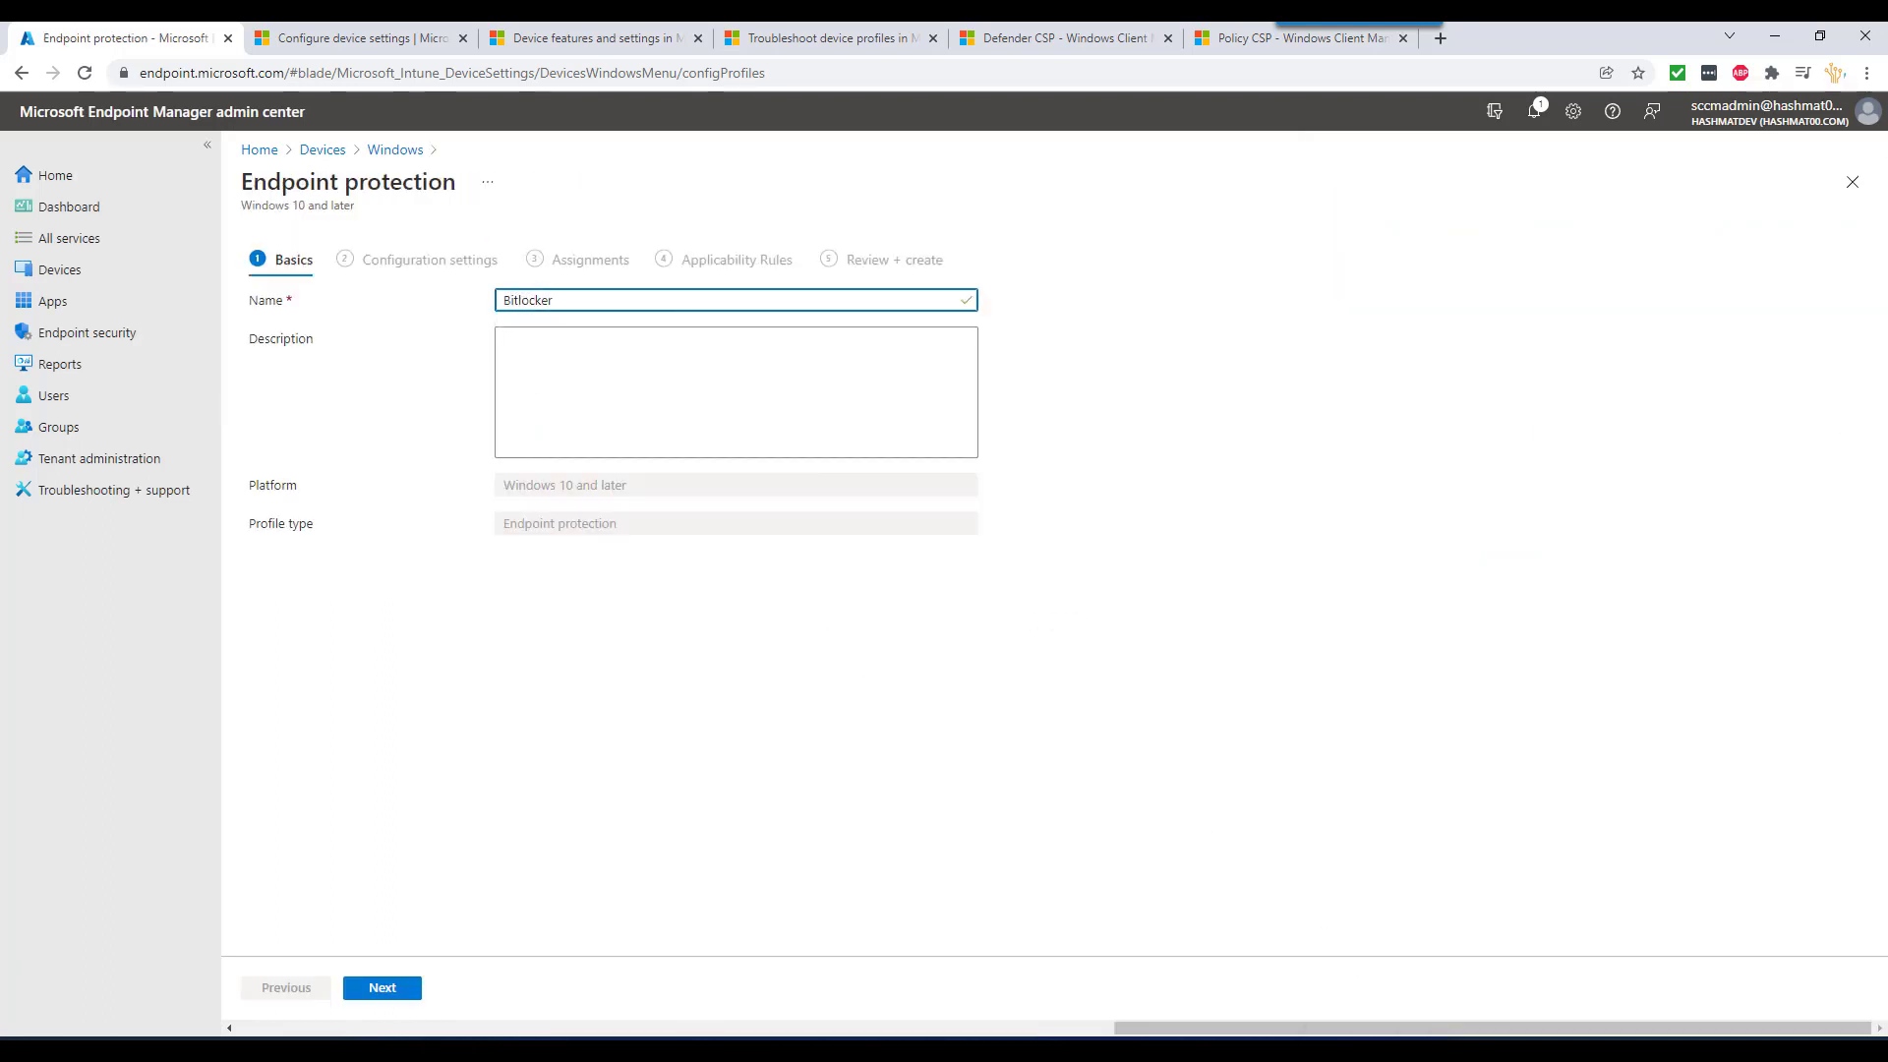
left_click(382, 987)
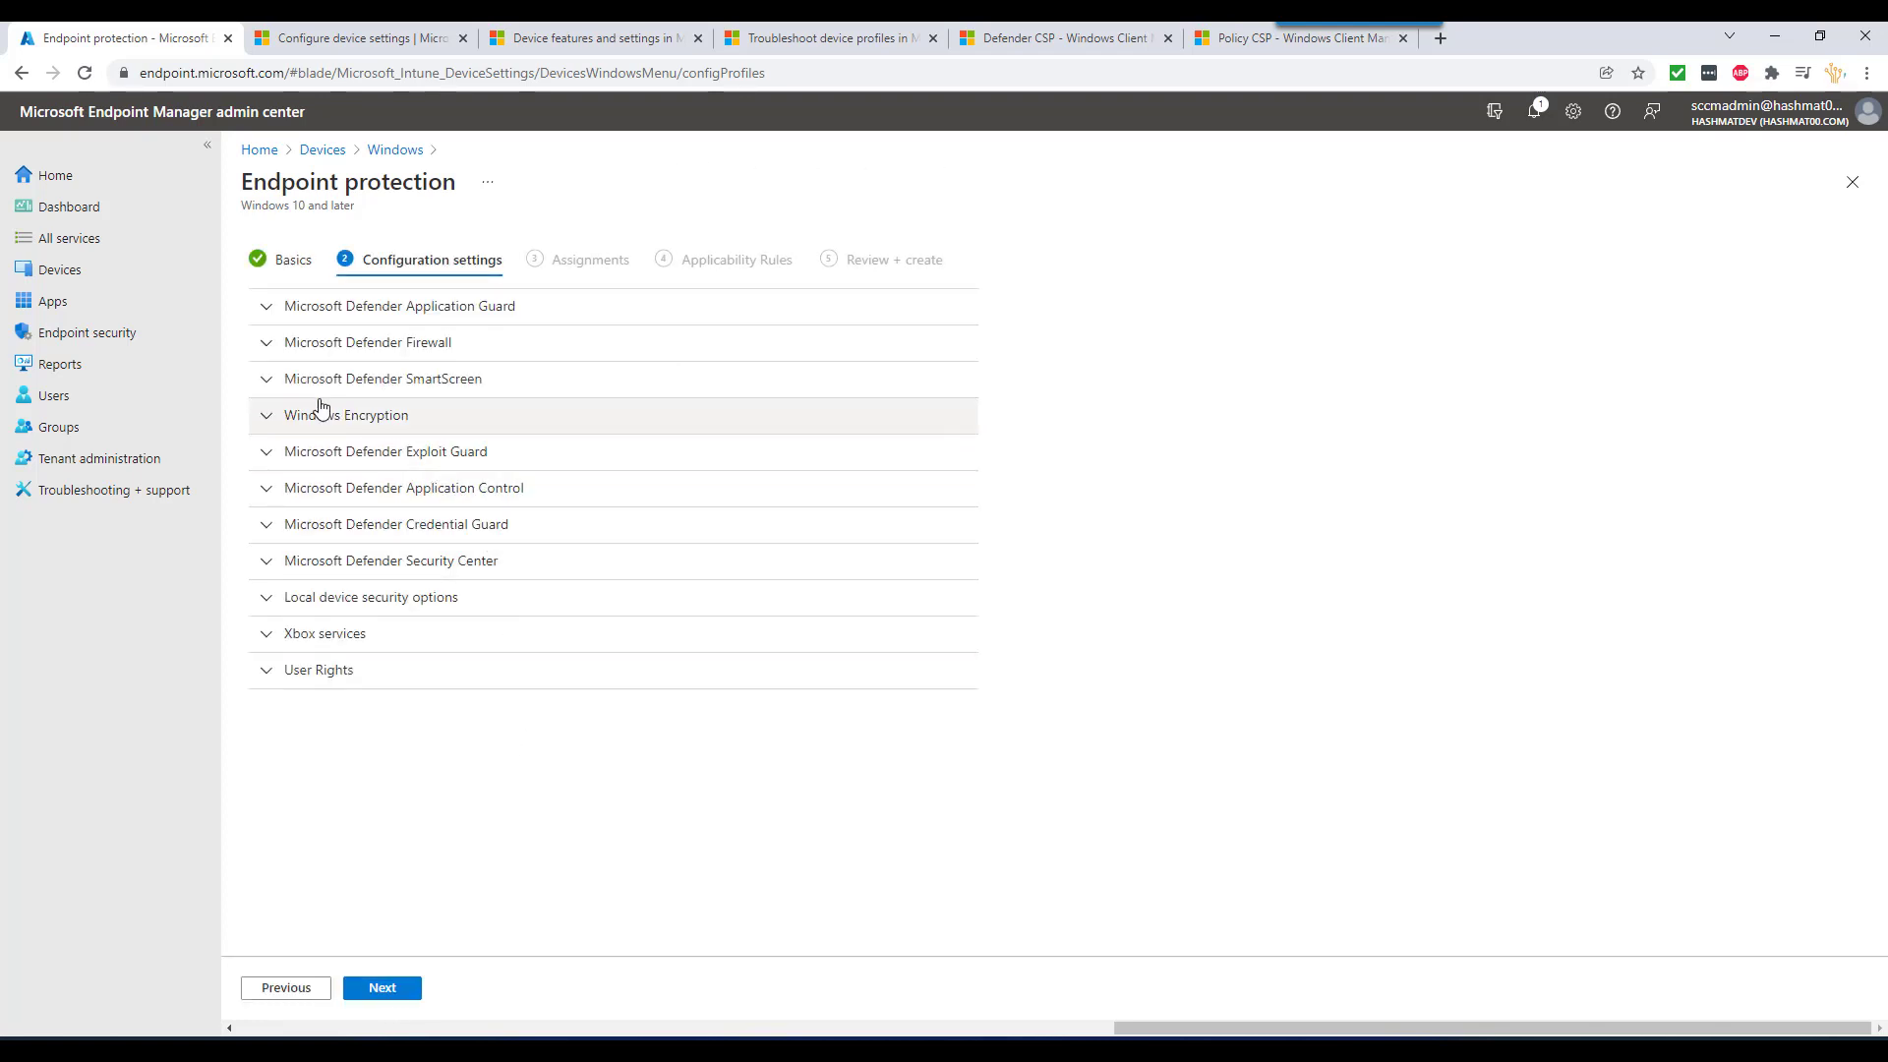
left_click(266, 417)
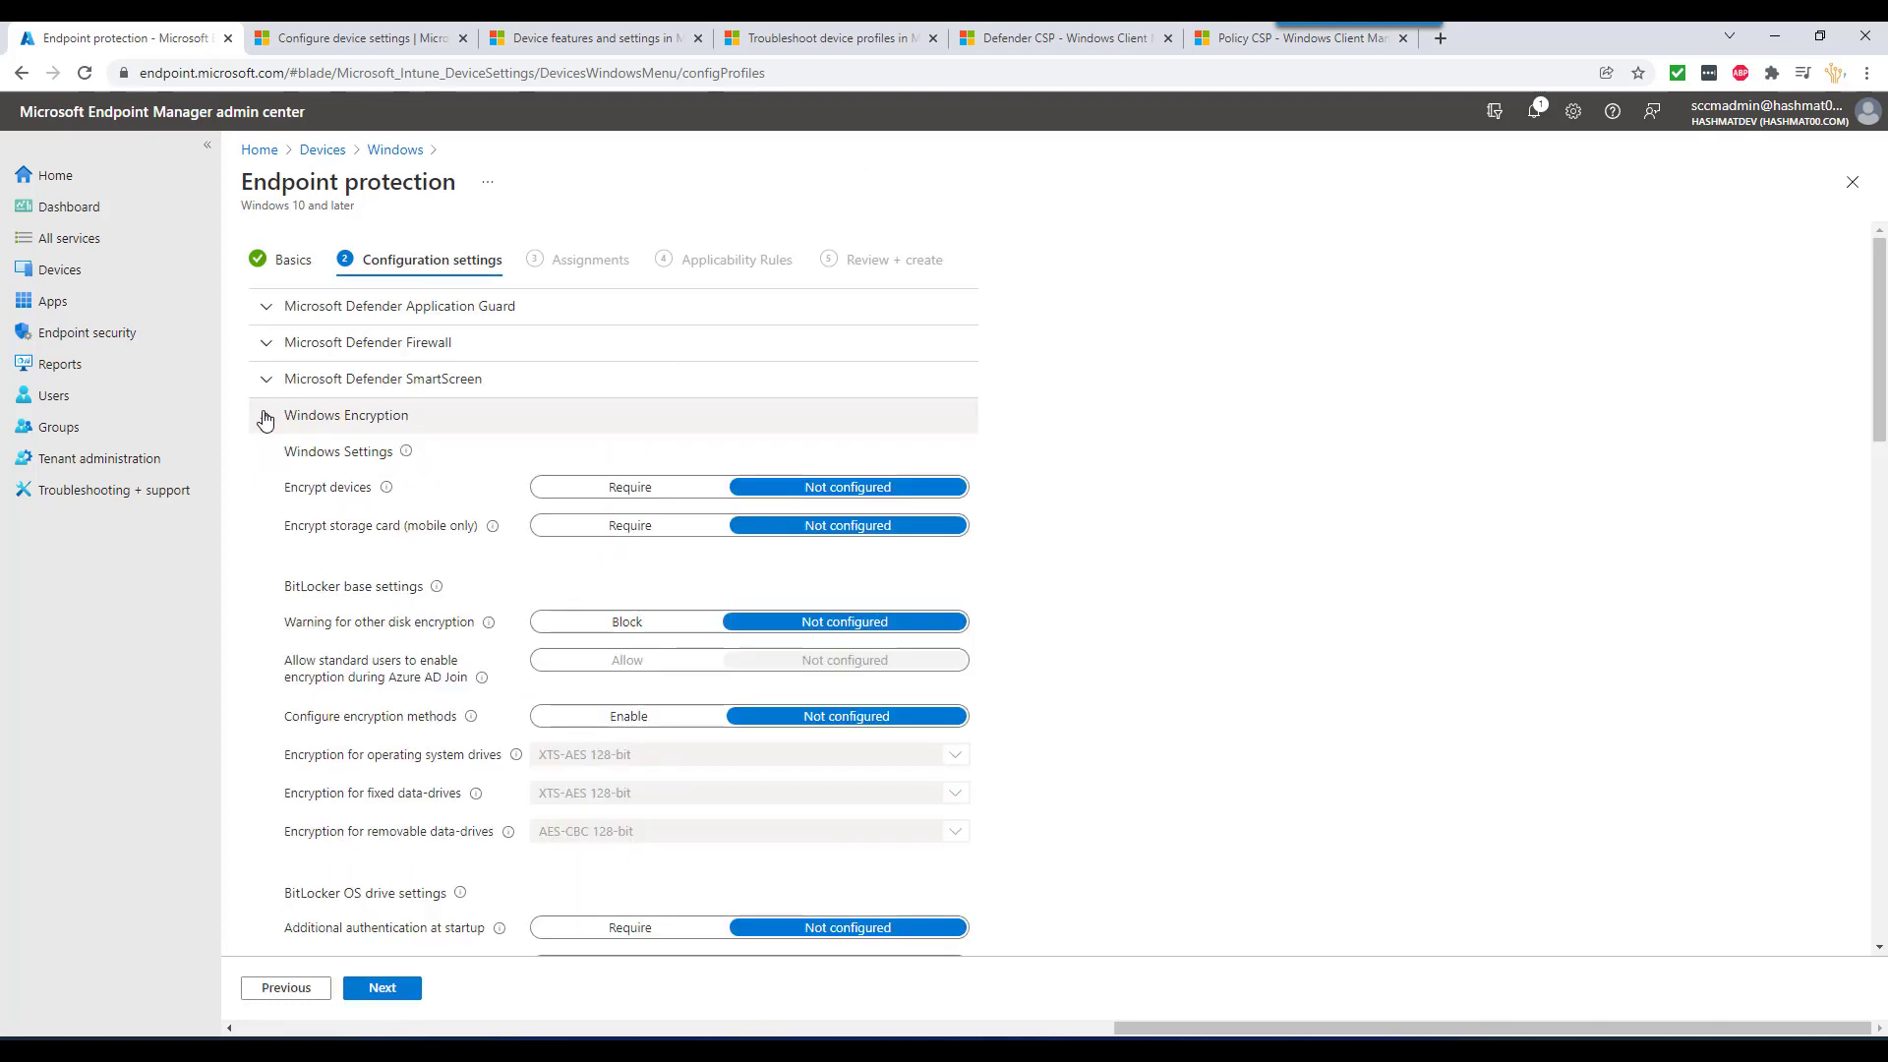
left_click(615, 492)
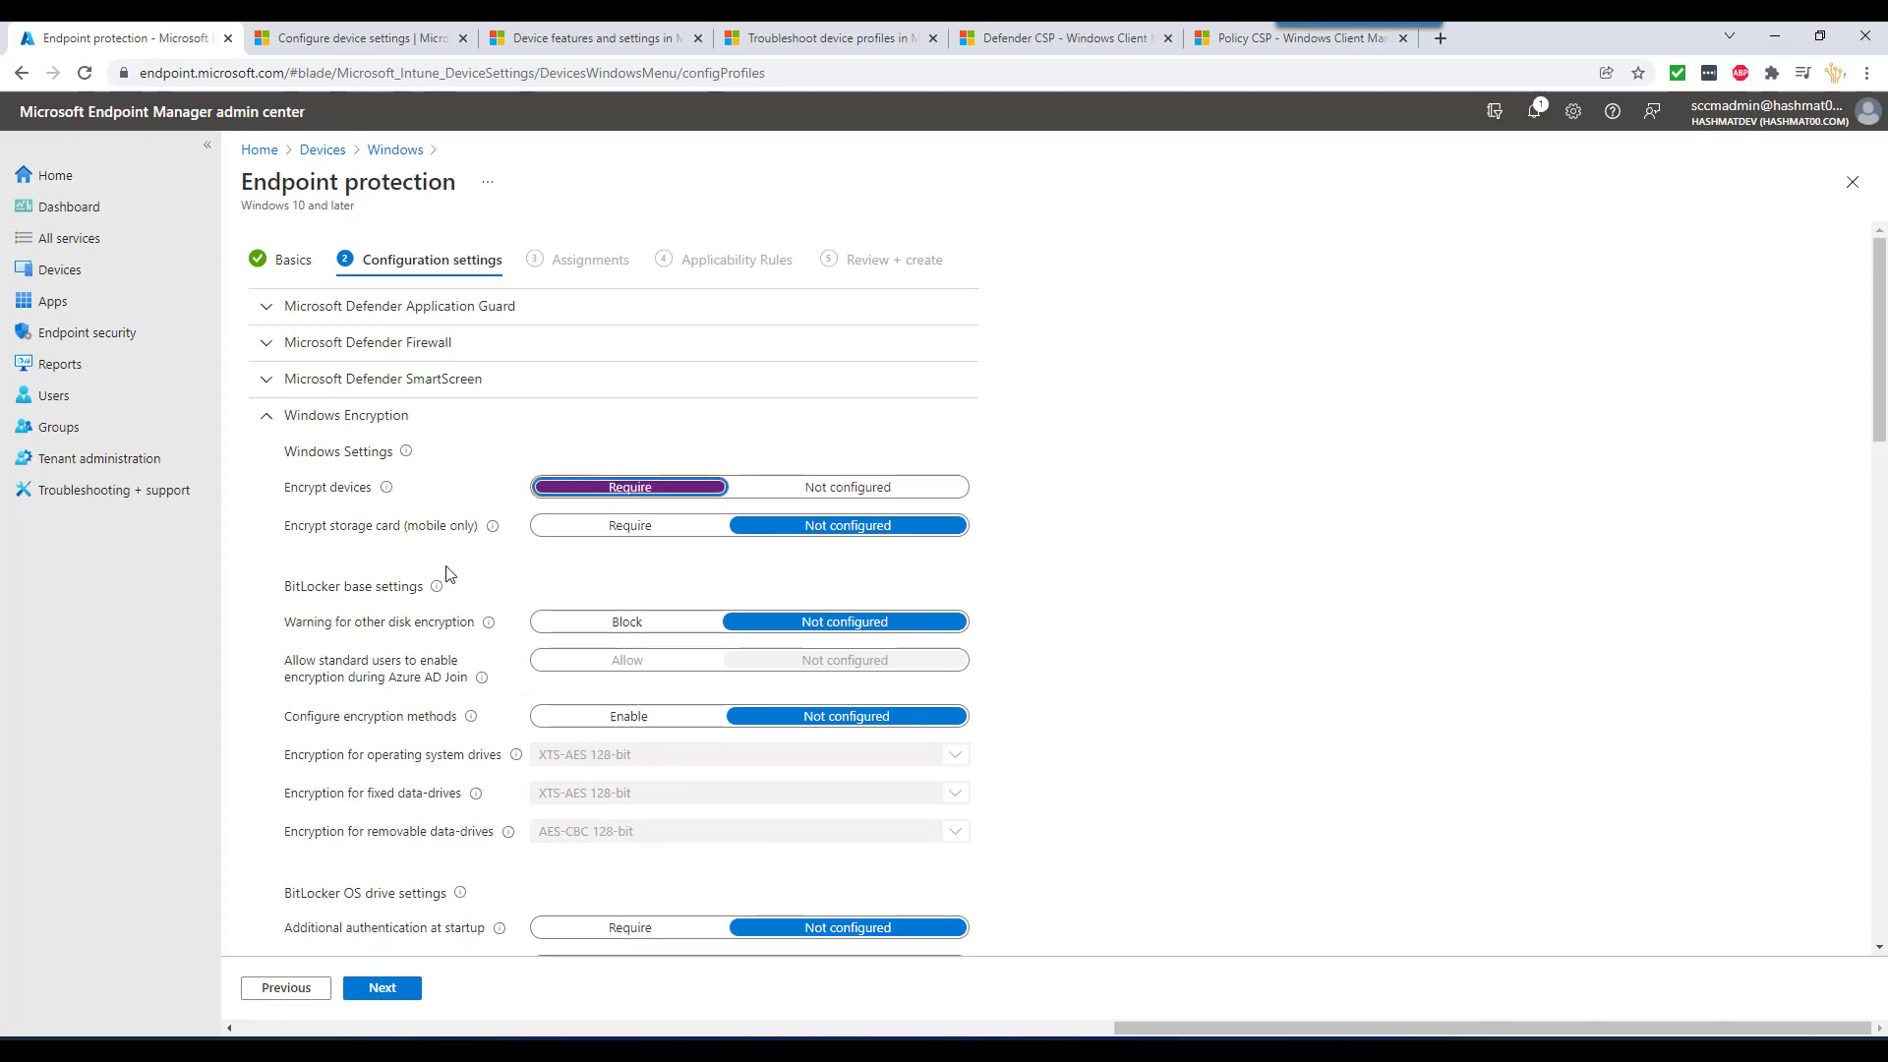
scroll(425, 637, "down", 2)
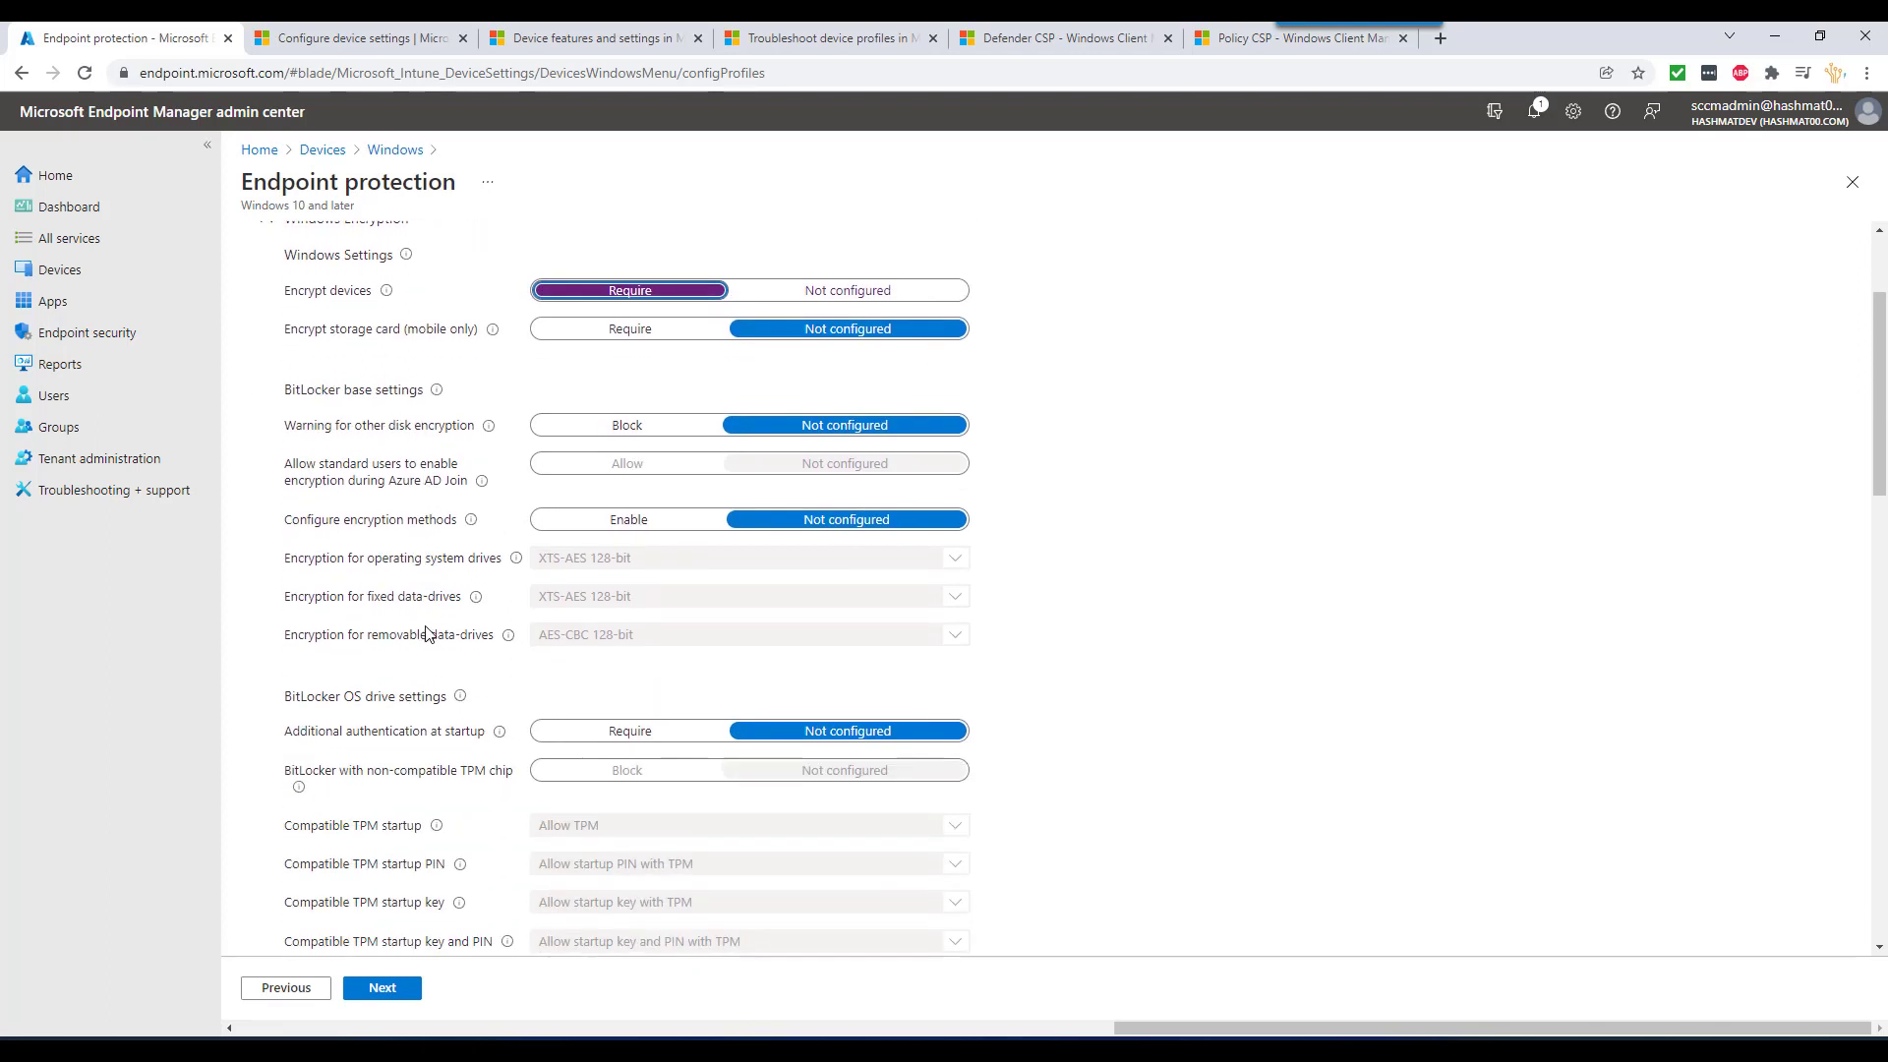
scroll(426, 634, "down", 2)
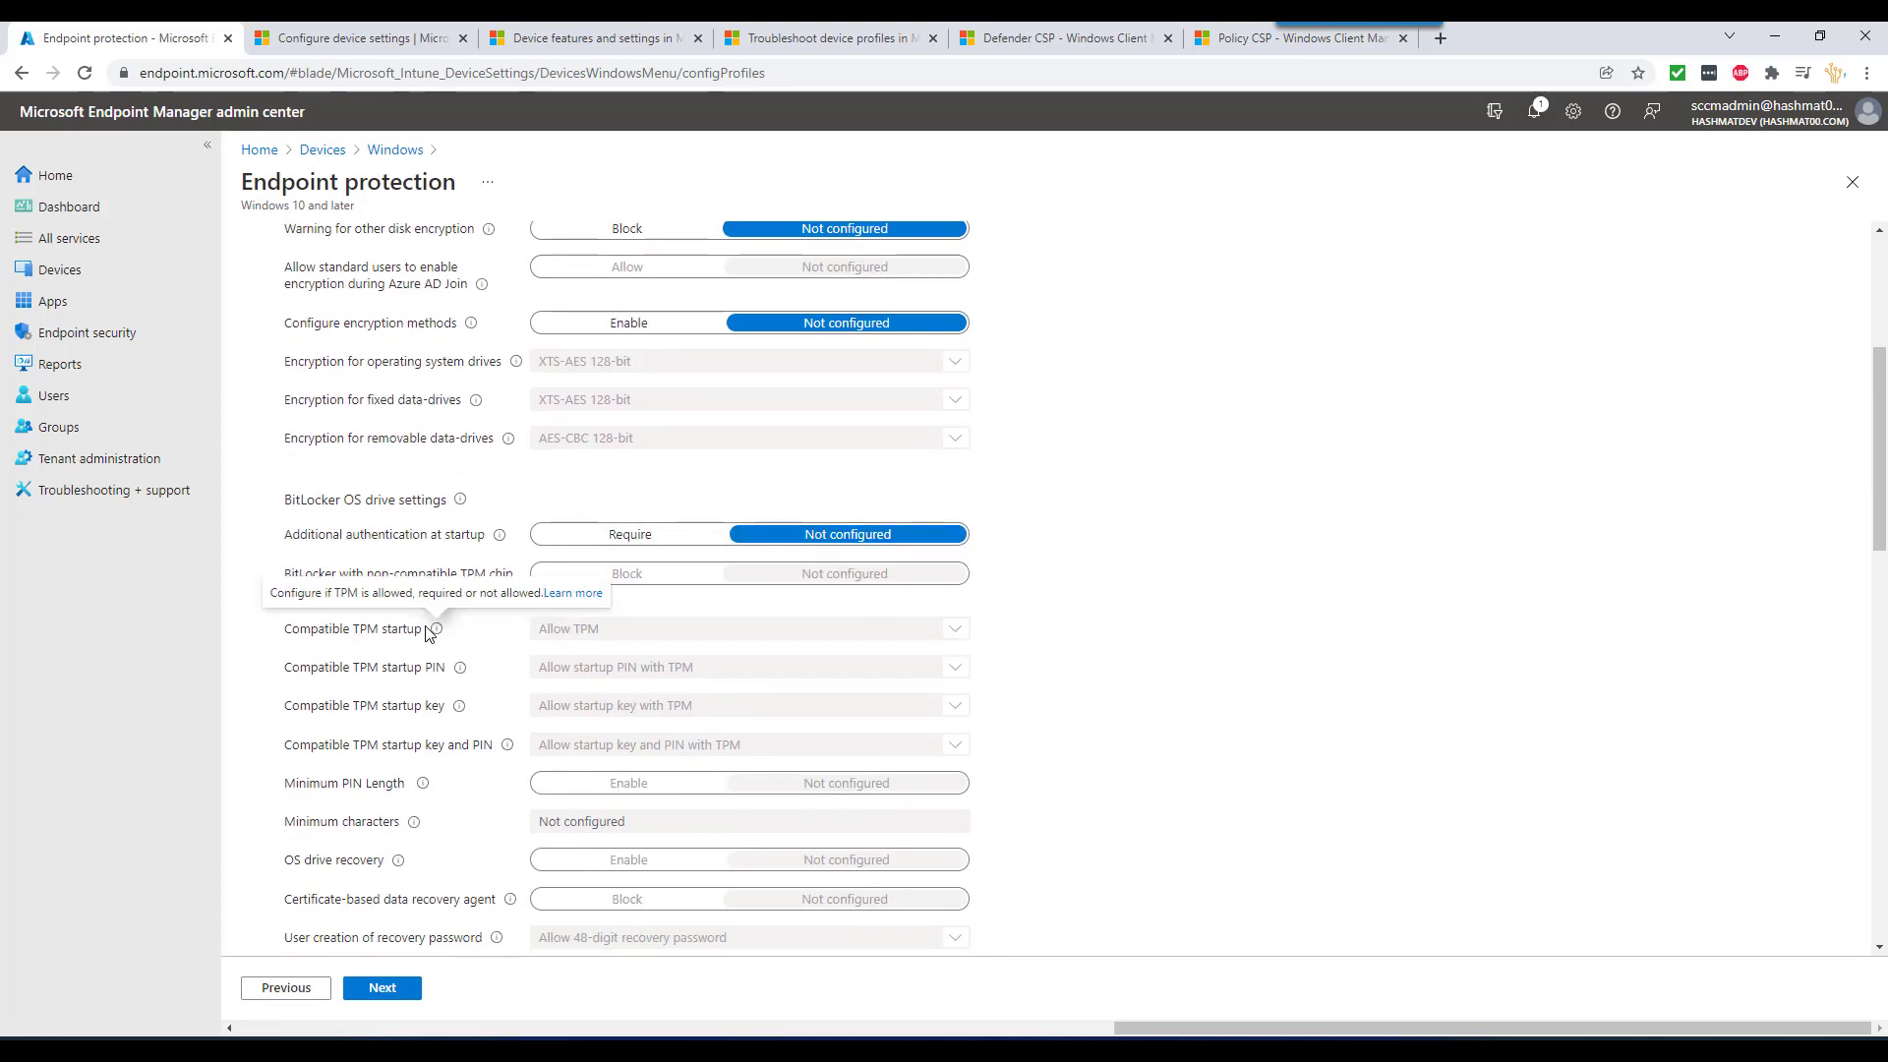
scroll(425, 632, "down", 4)
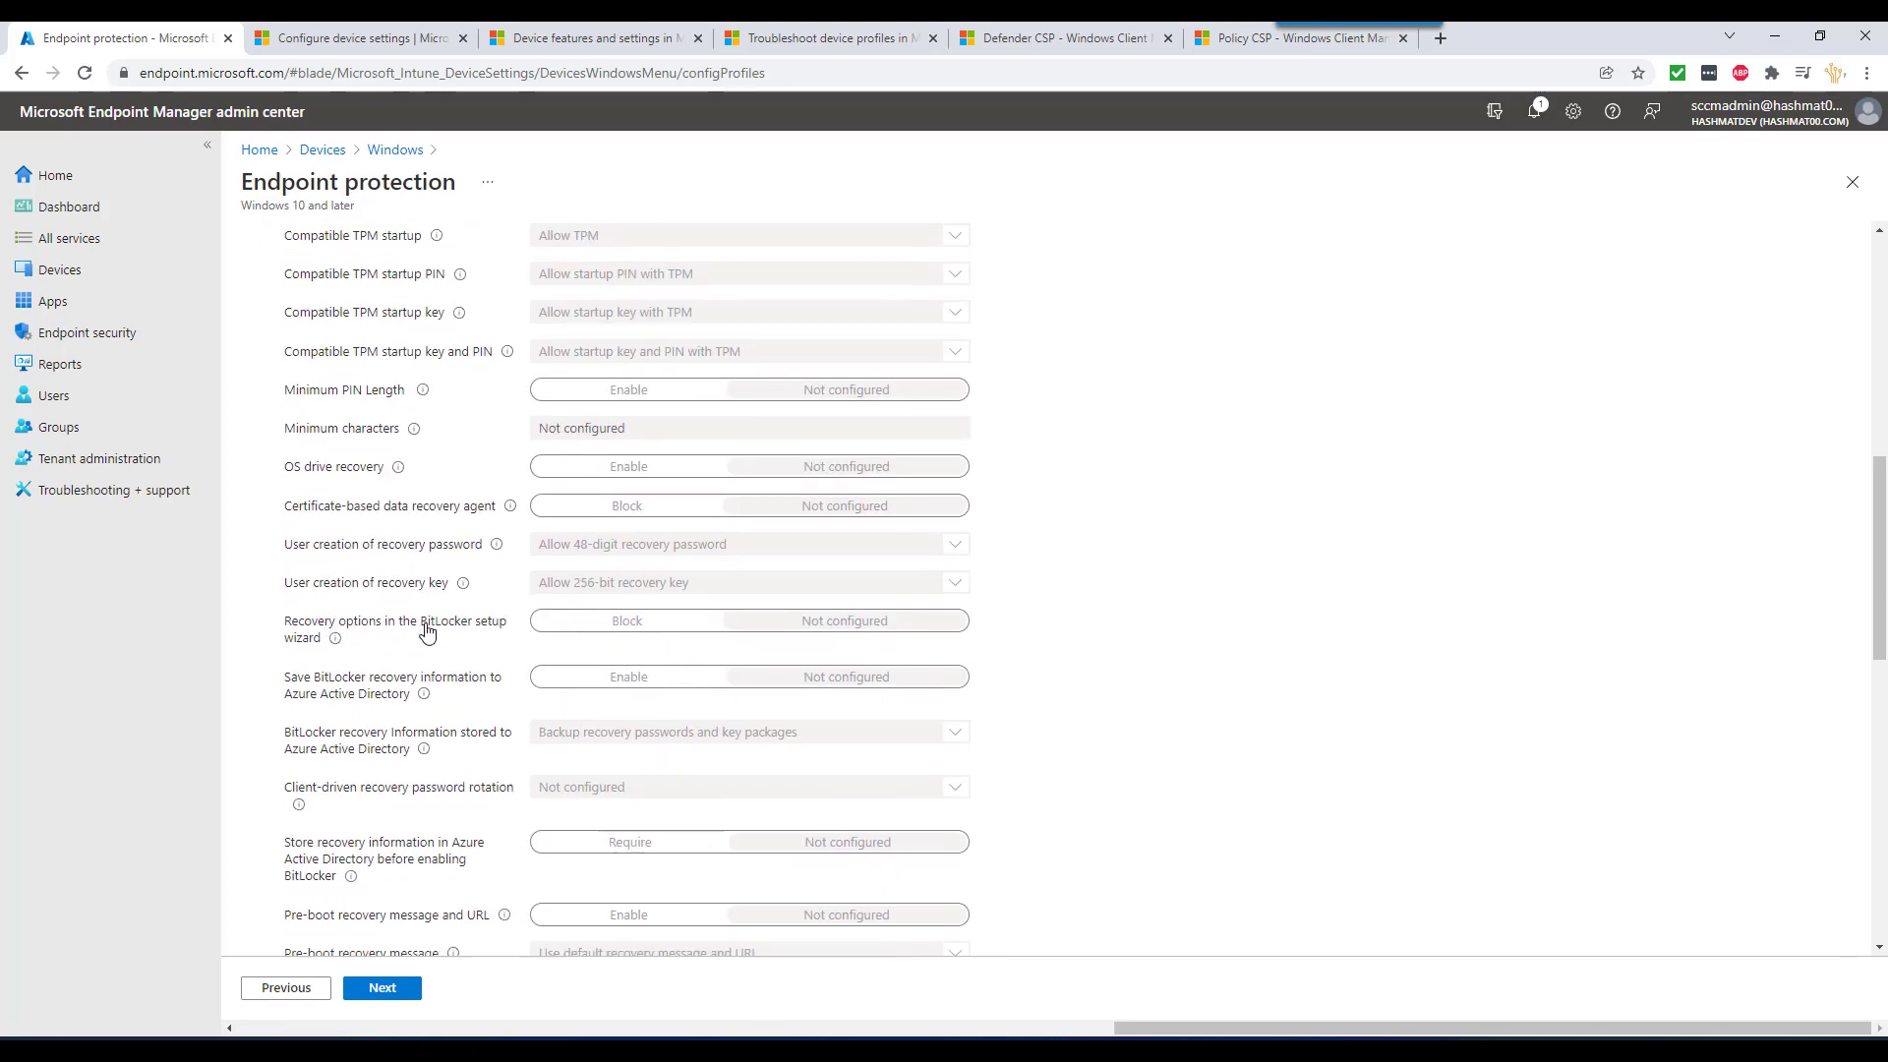
scroll(457, 570, "up", 7)
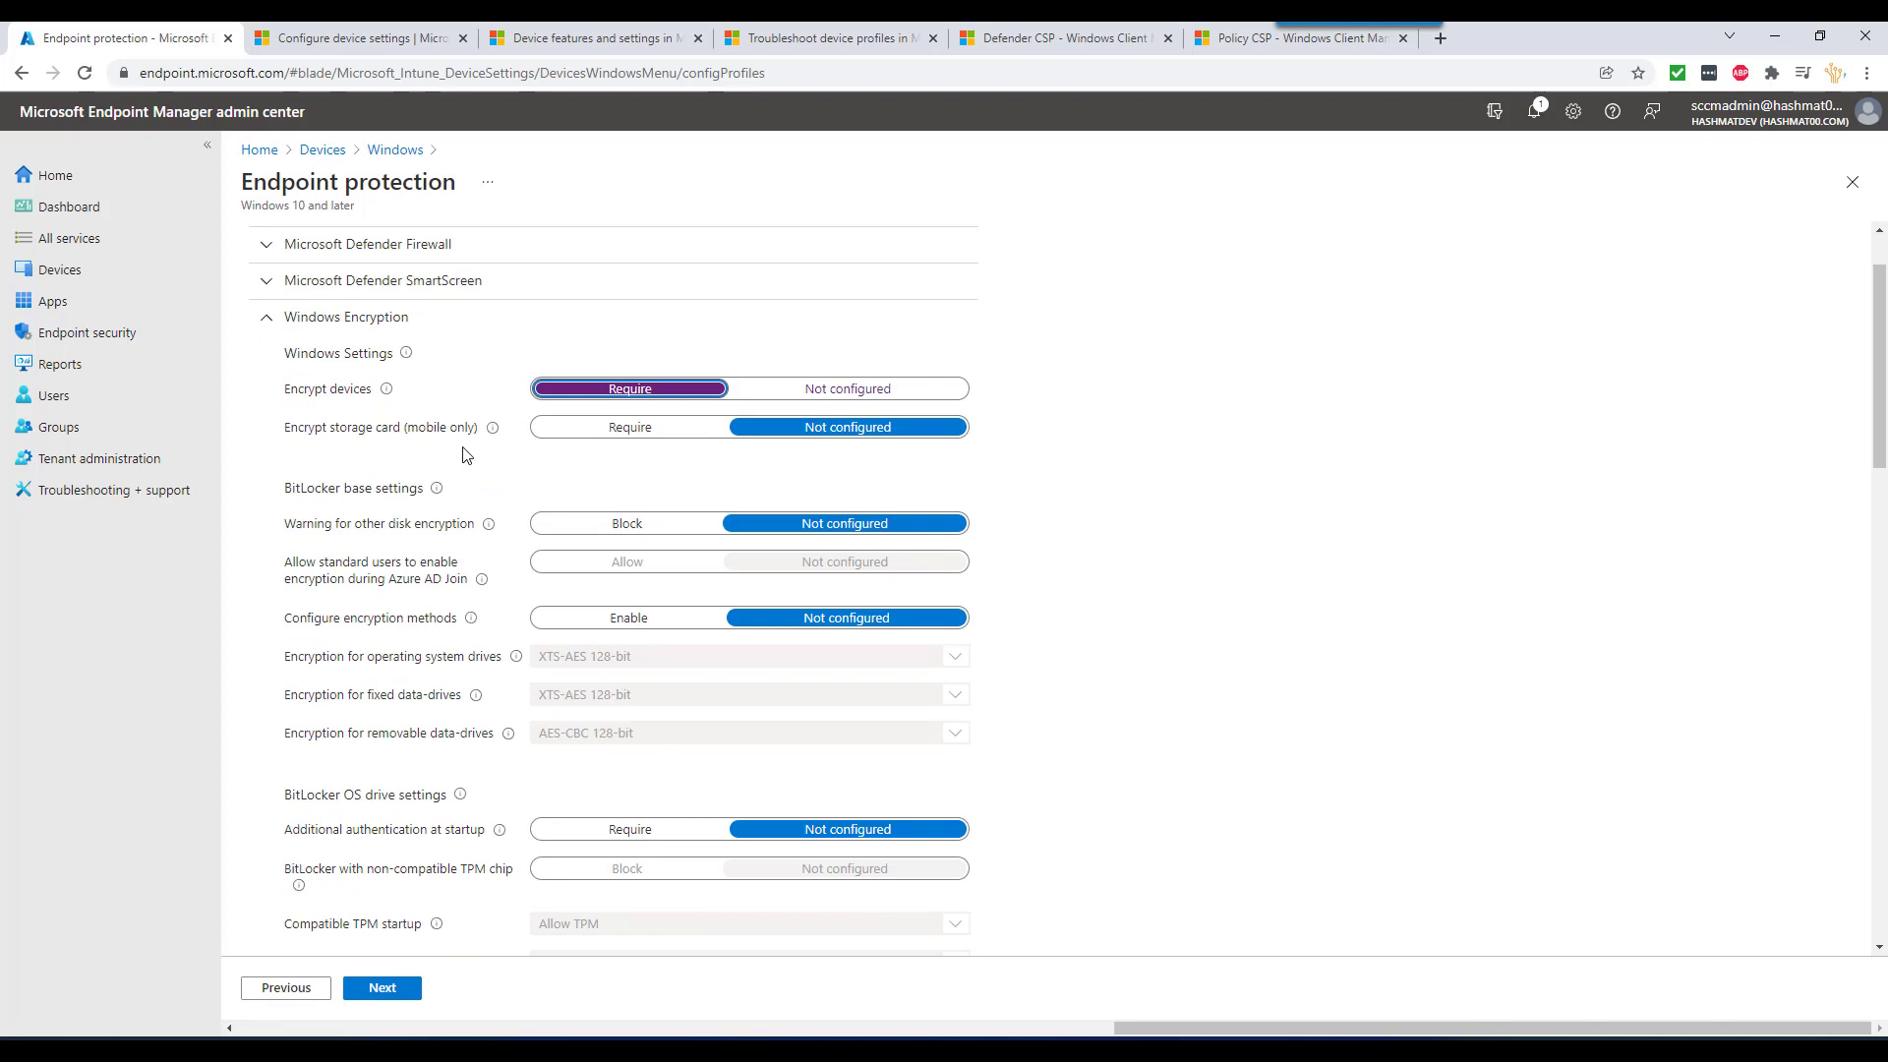
mouse_move(386, 396)
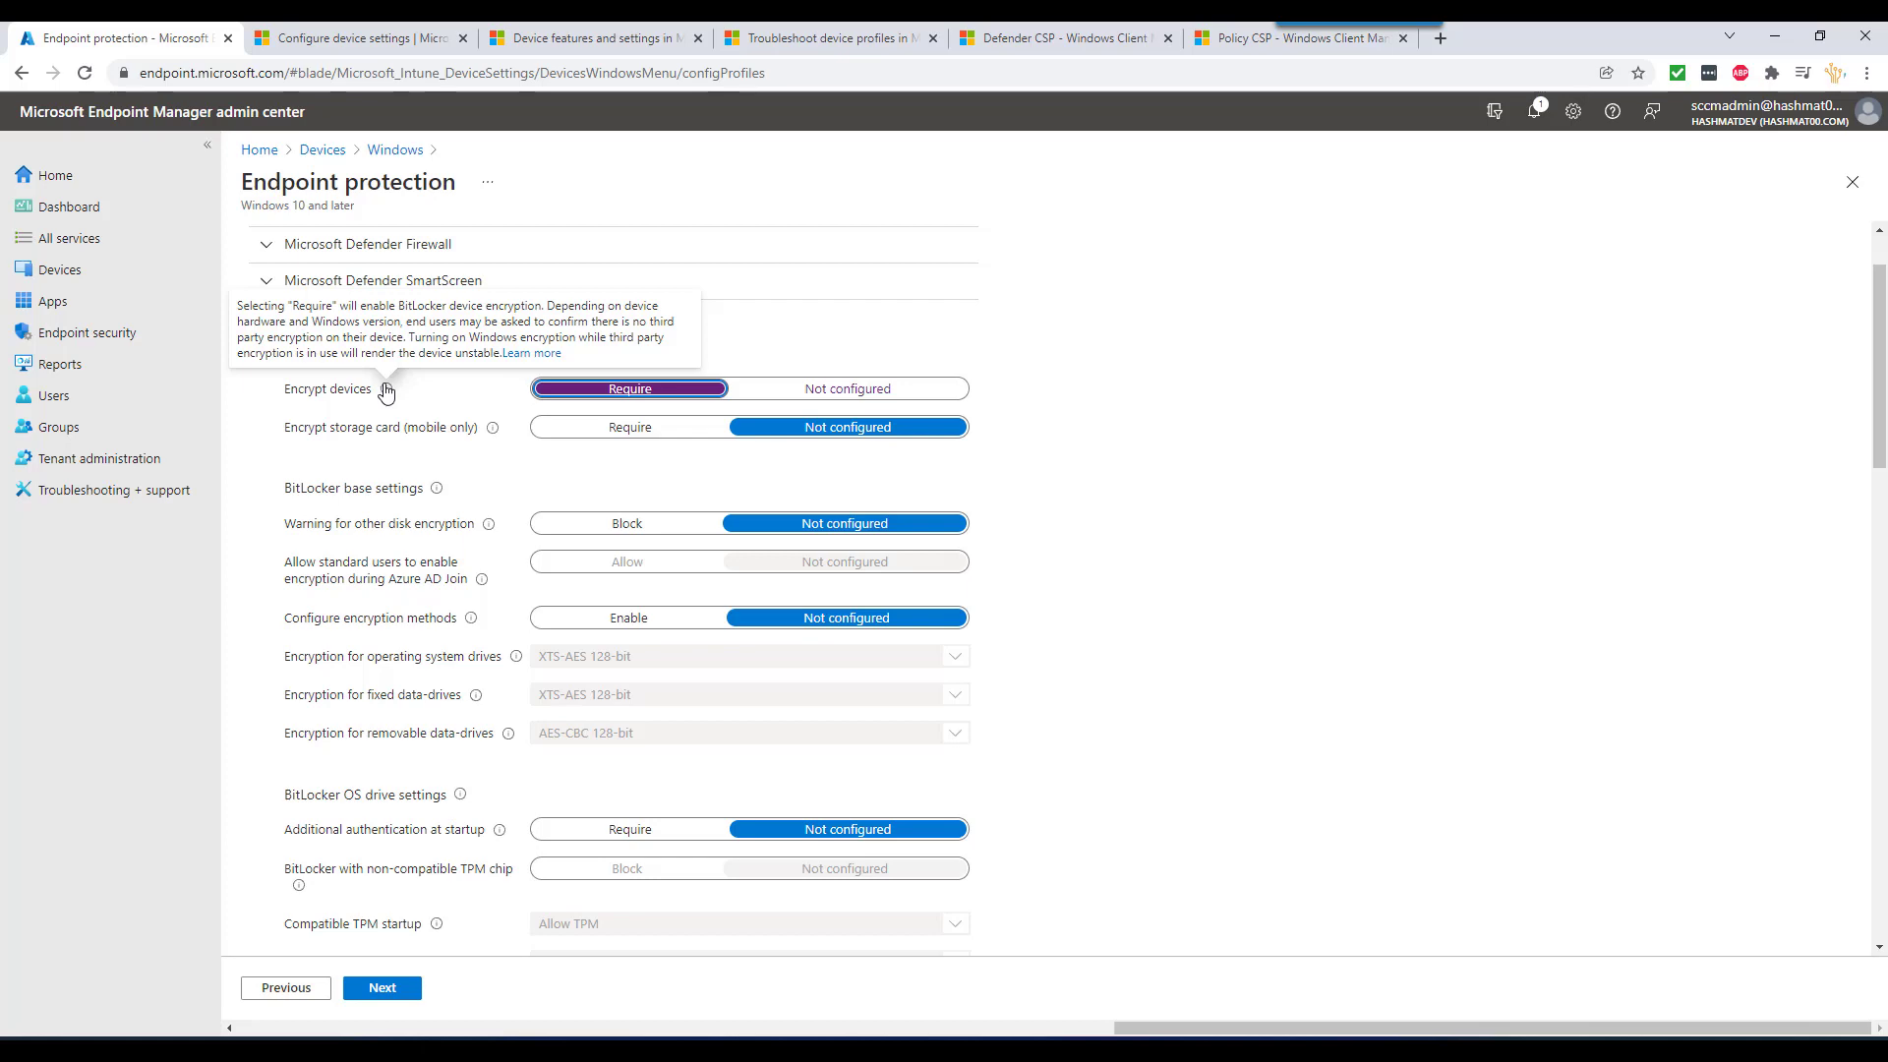
scroll(474, 596, "down", 13)
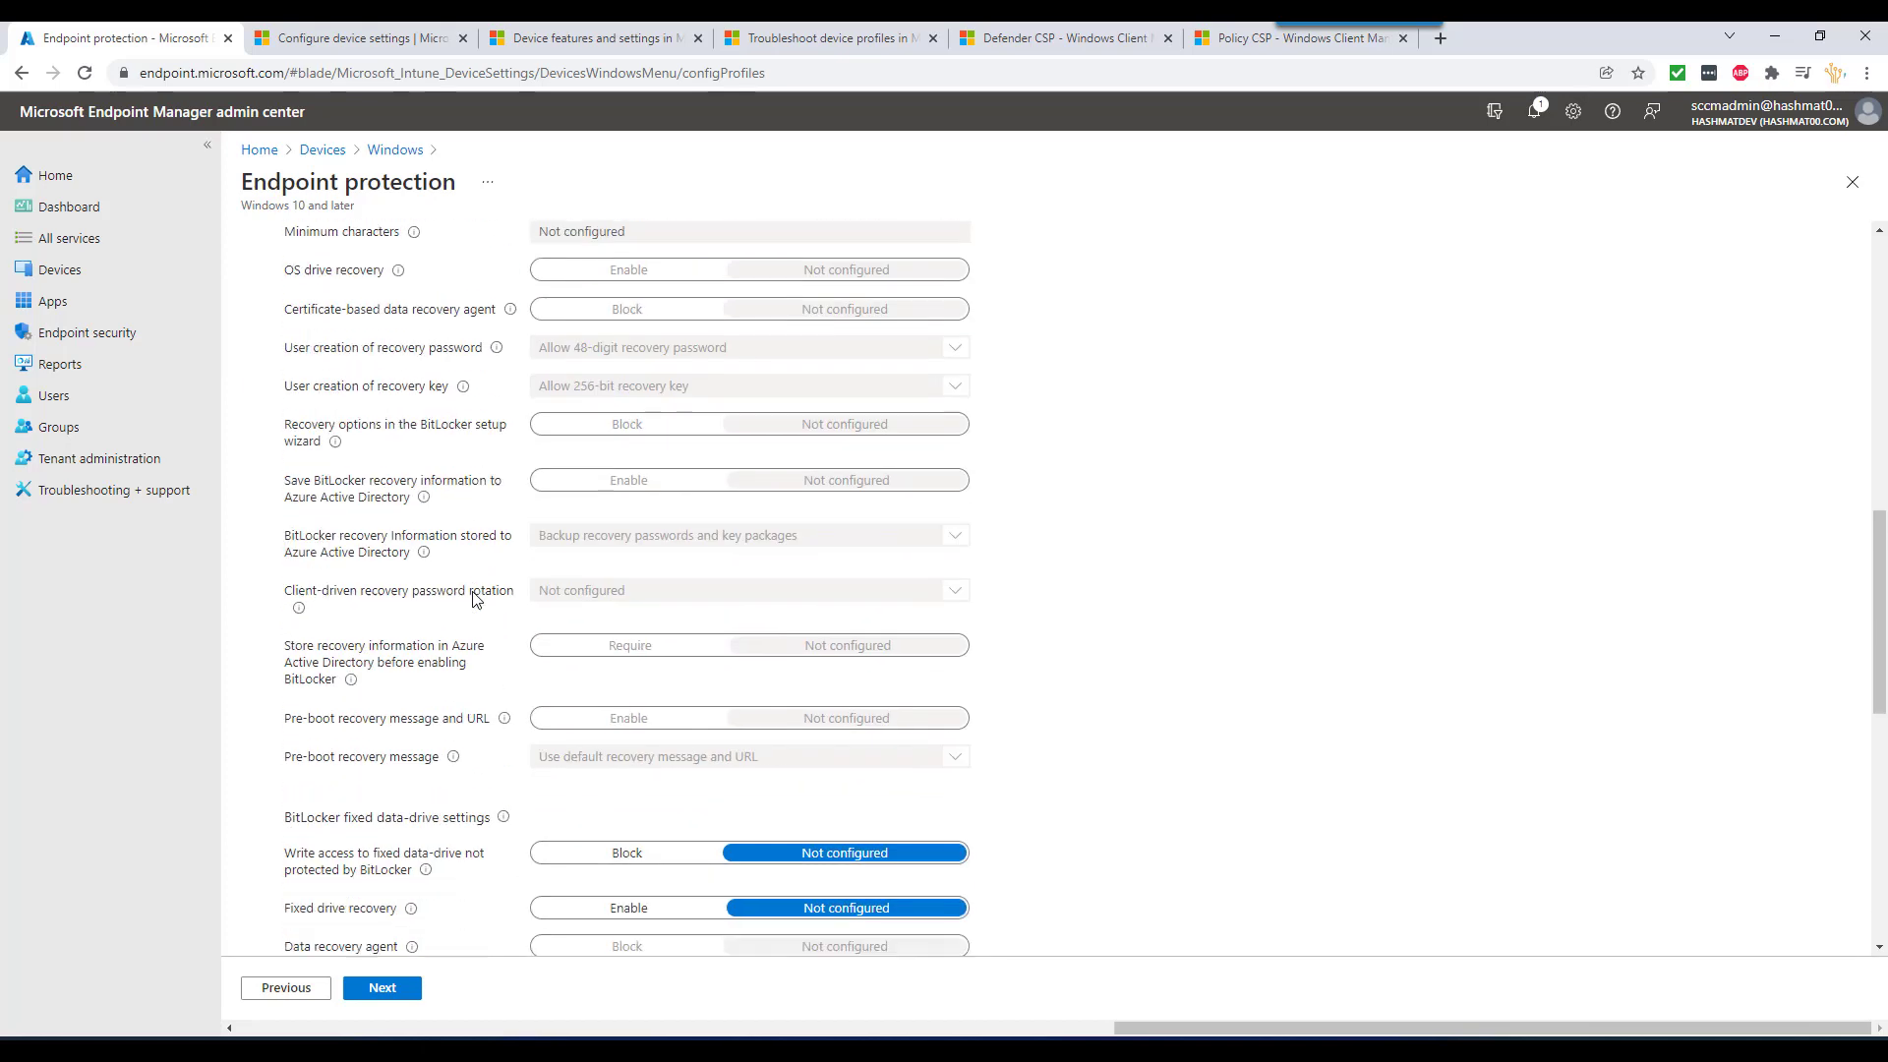
left_click(381, 988)
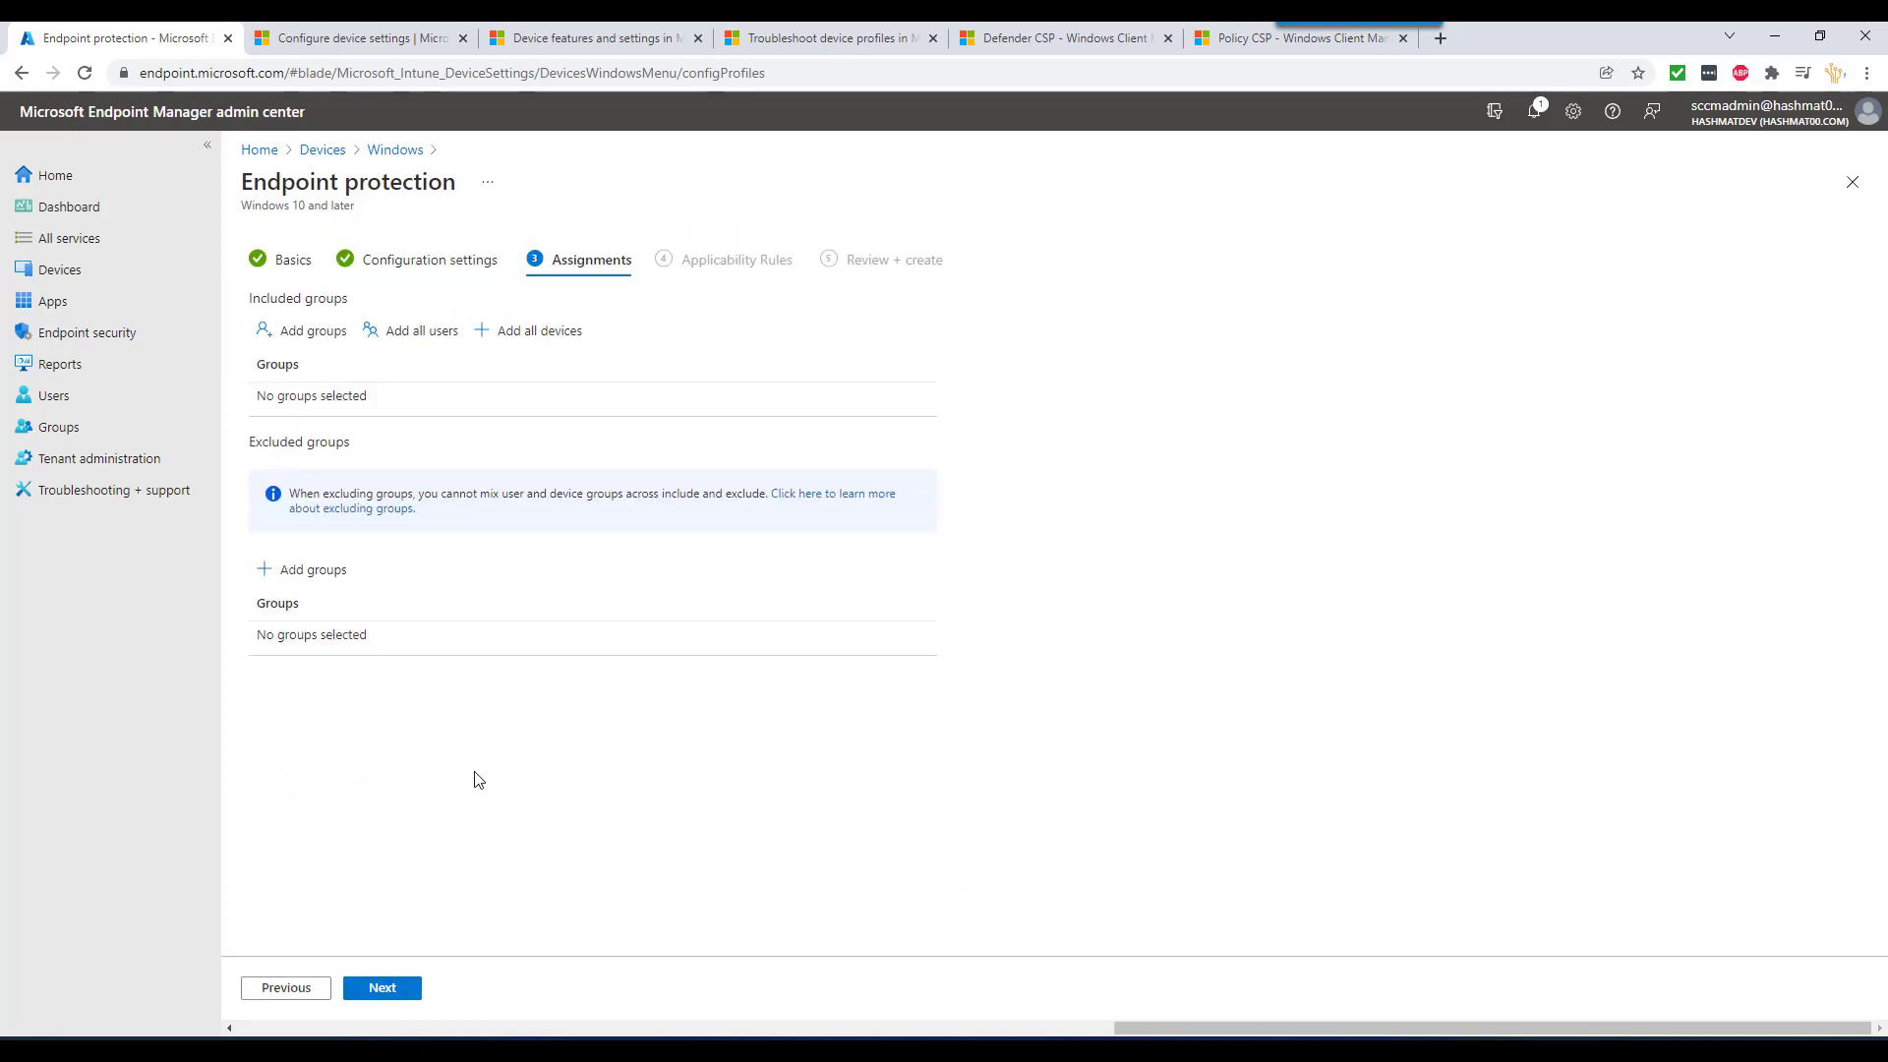
- Assign the Bitlocker profile to all devices instead of all users, create it, and switch to win11-02
left_click(429, 339)
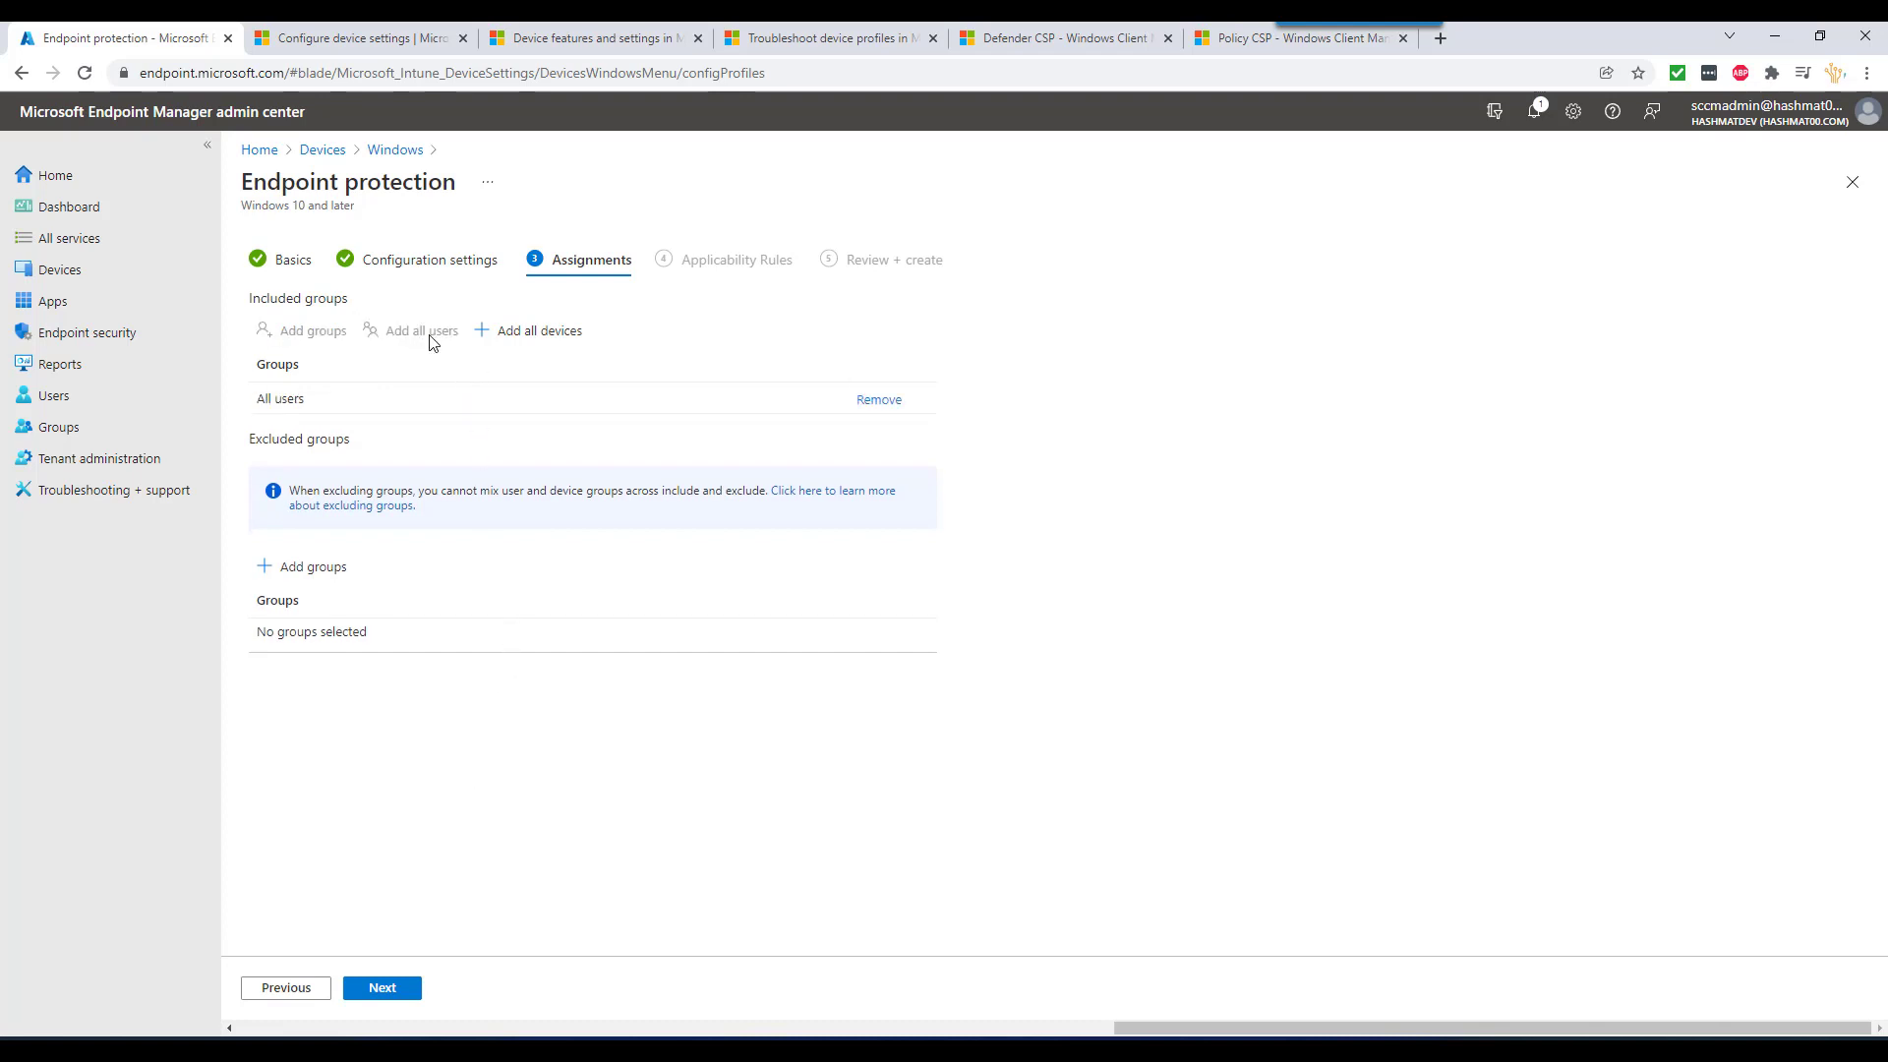
left_click(865, 401)
left_click(547, 331)
left_click(411, 993)
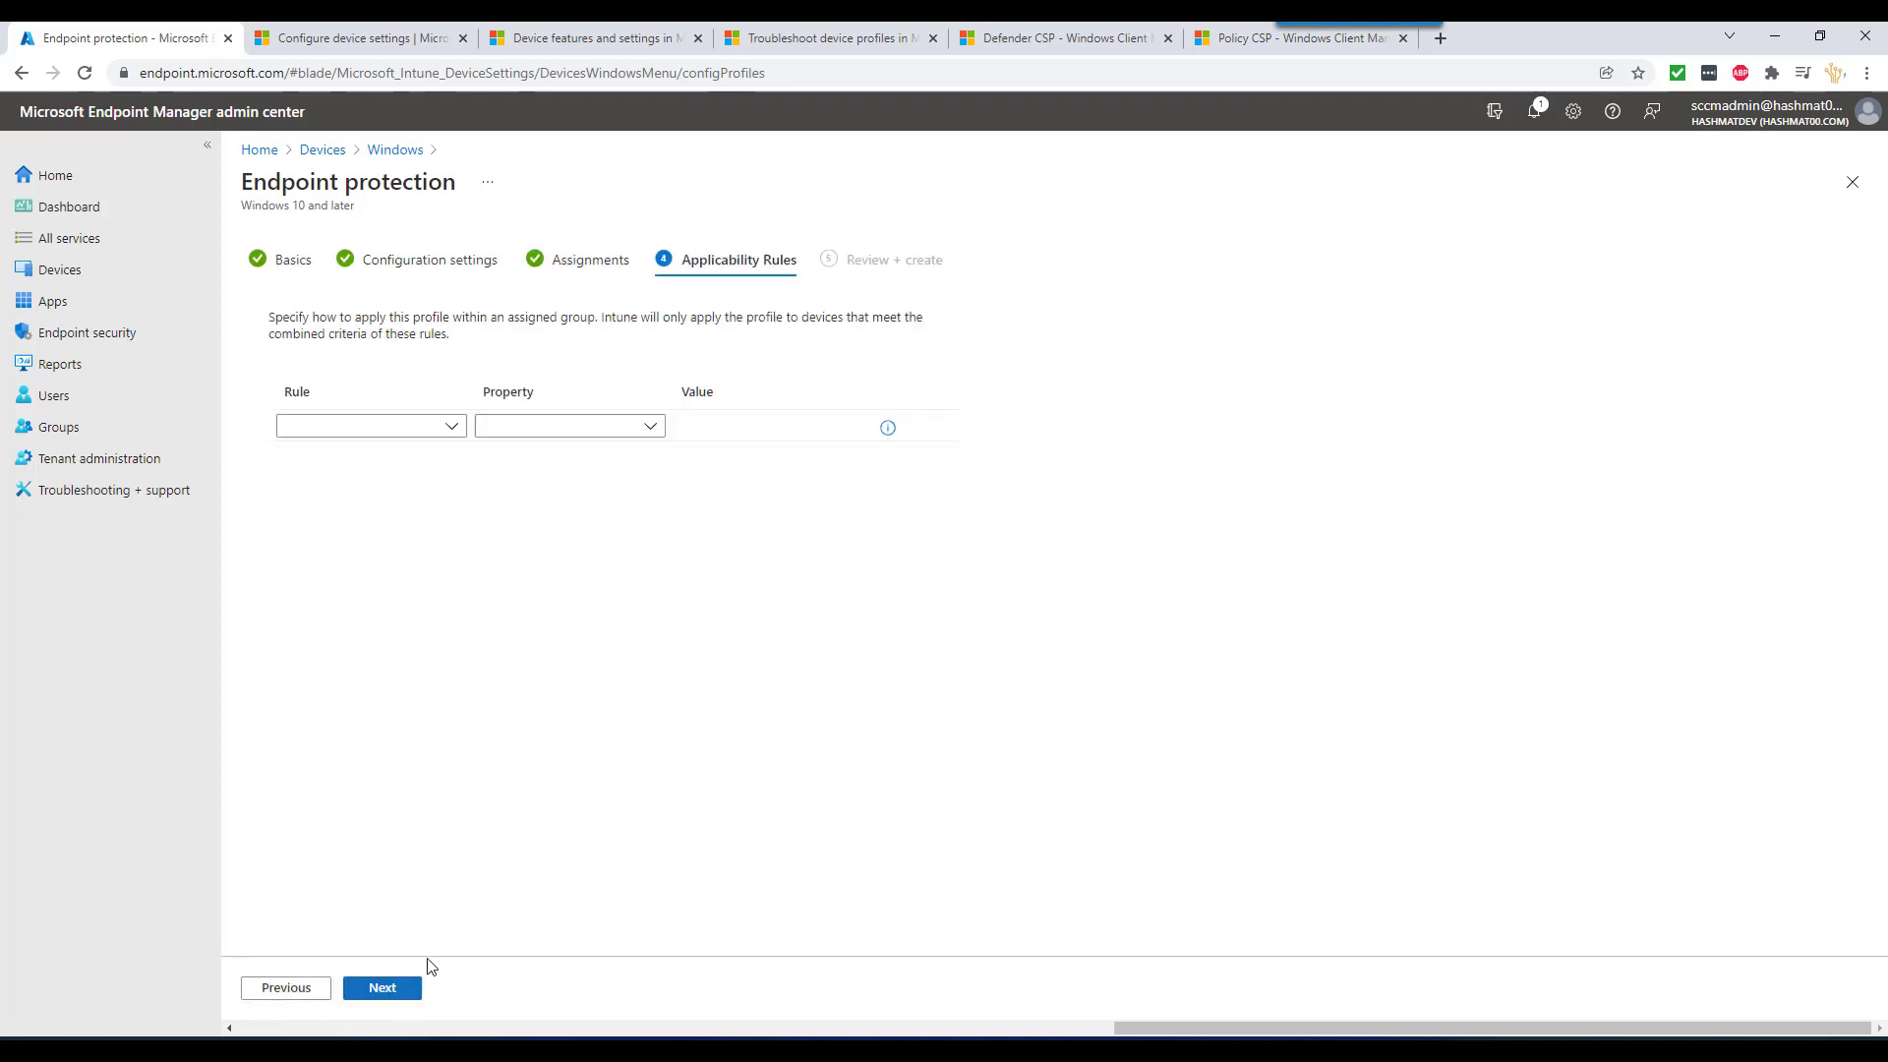
left_click(394, 989)
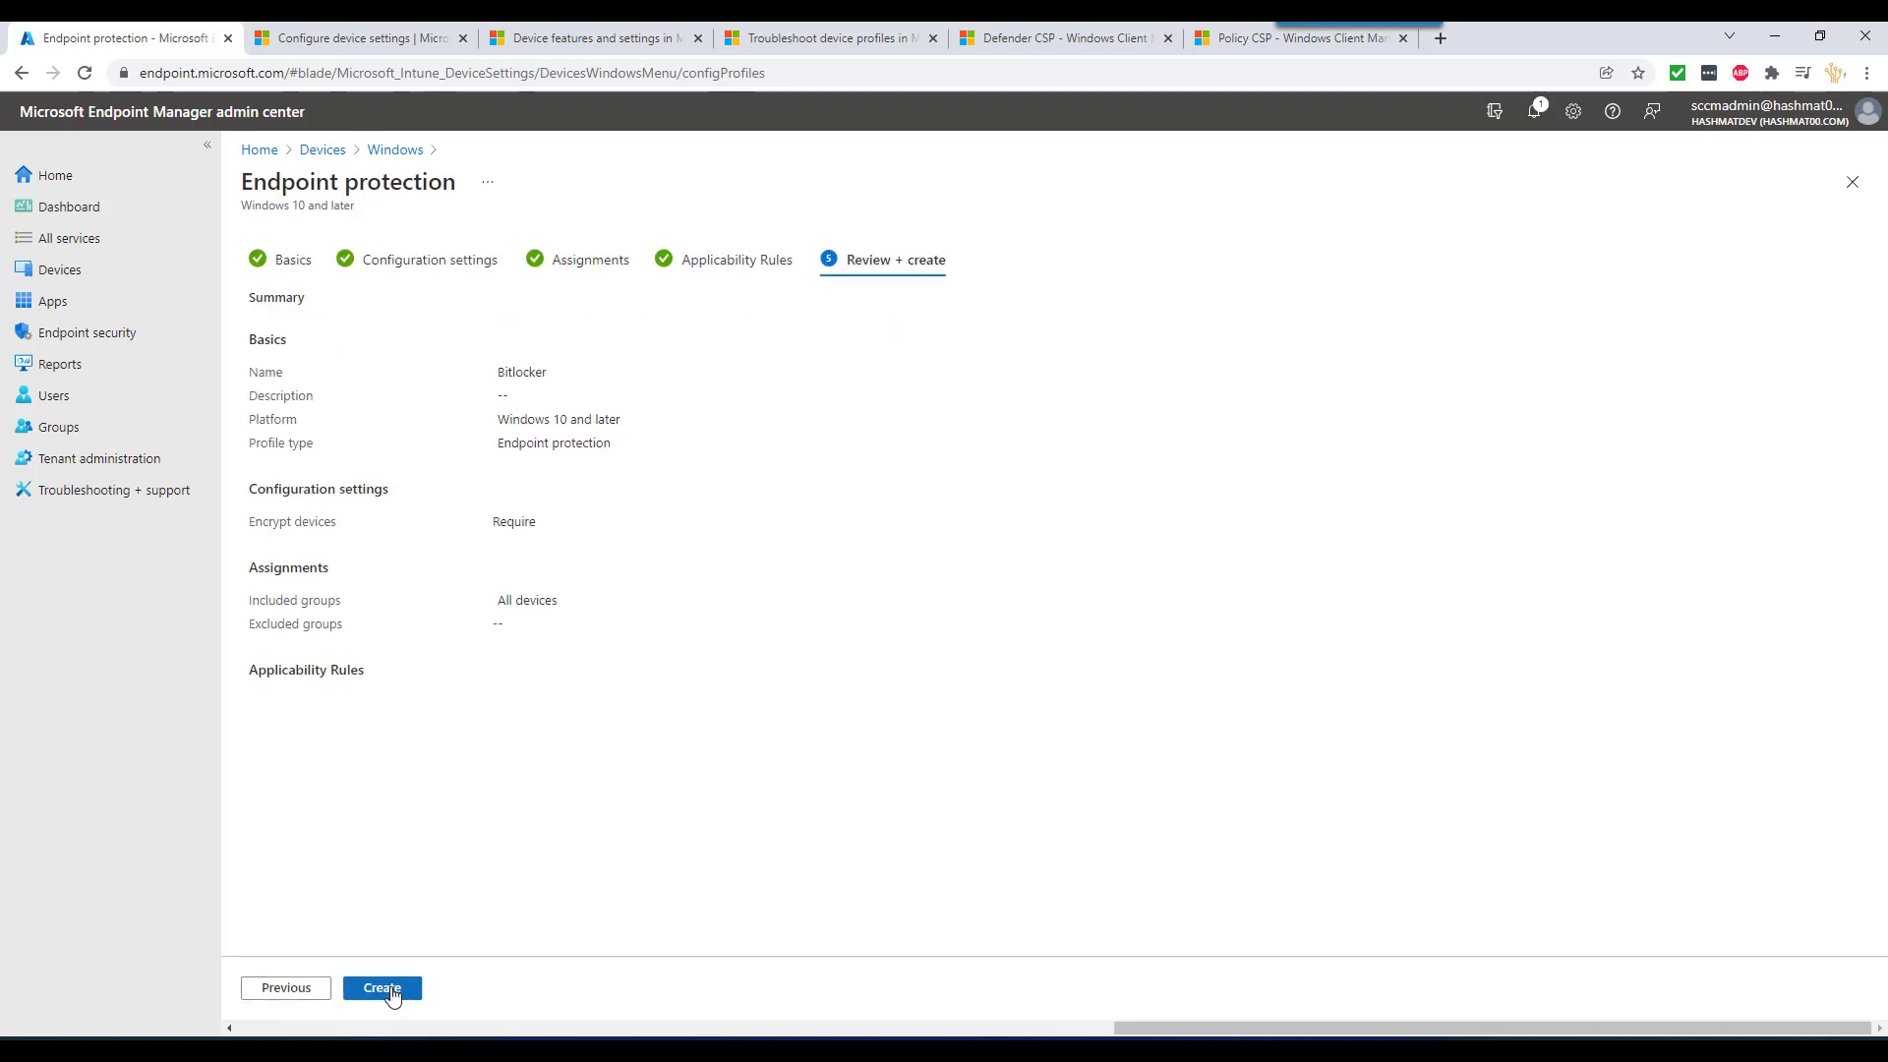
left_click(388, 990)
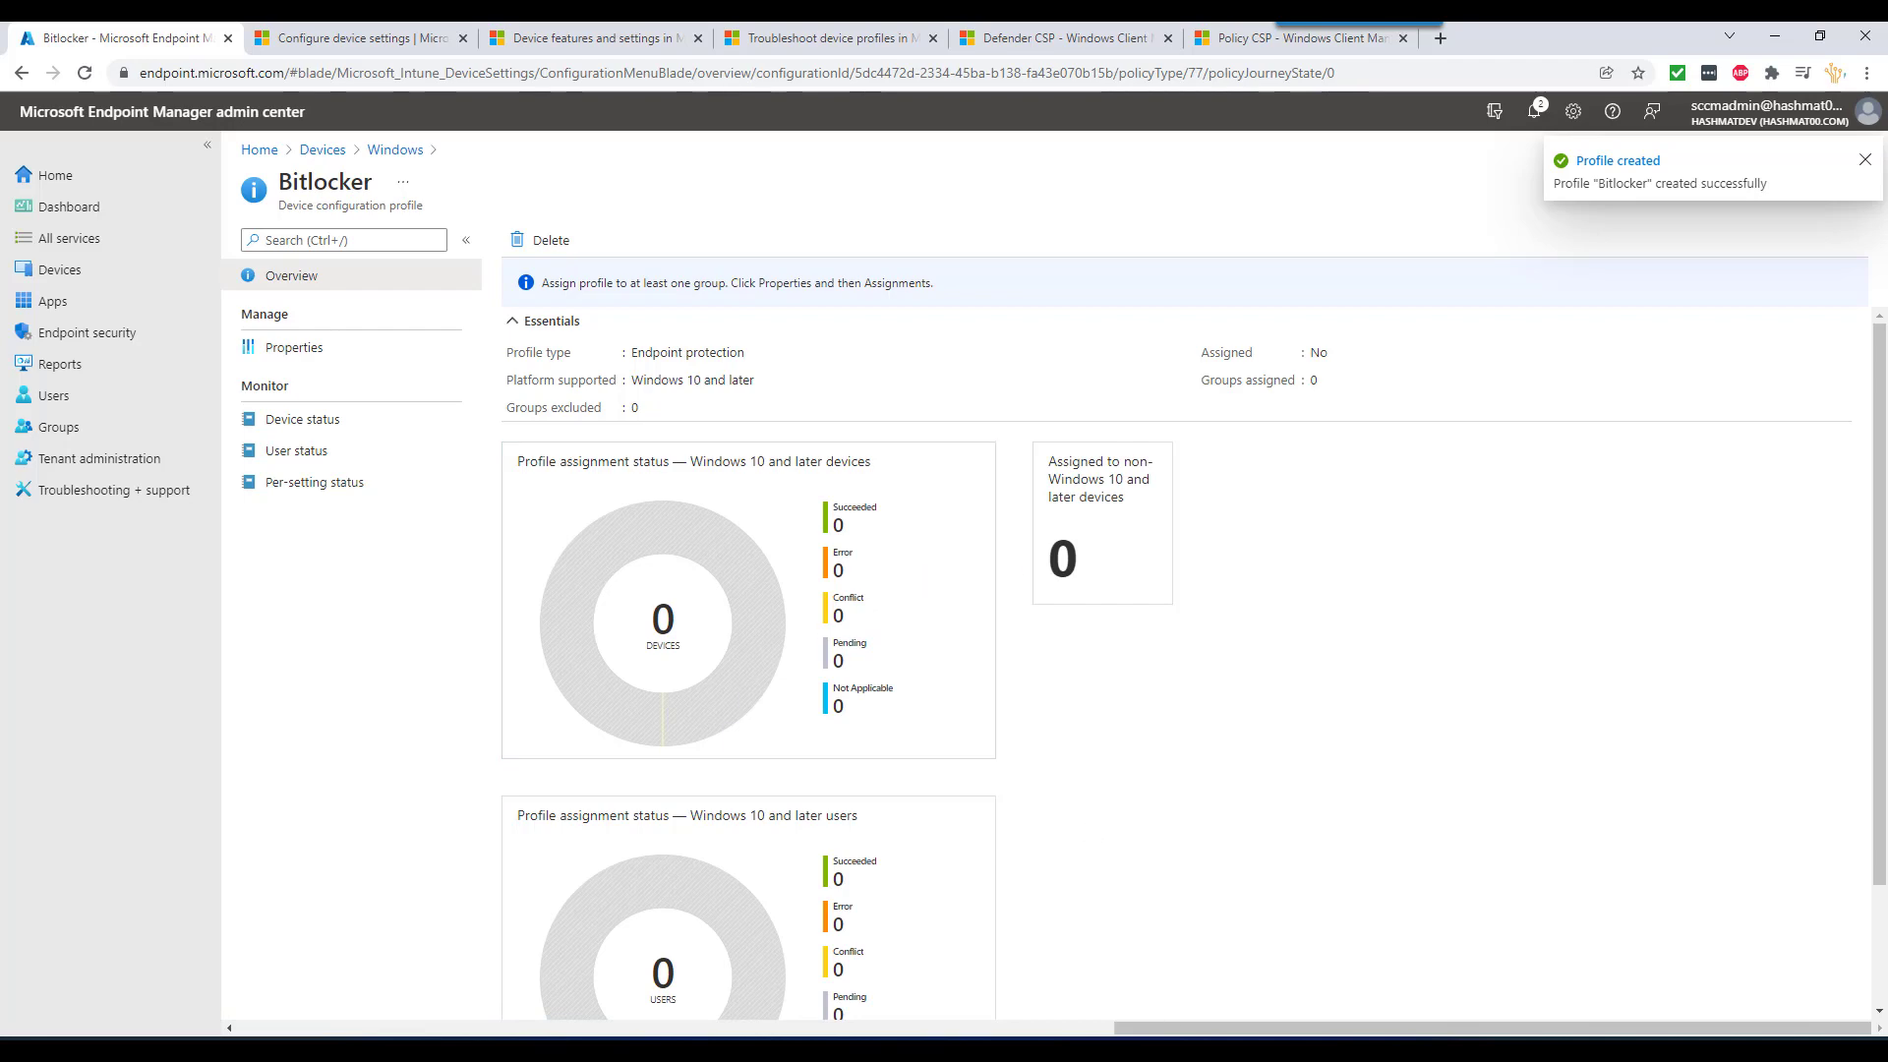
mouse_move(1289, 1050)
left_click(1487, 961)
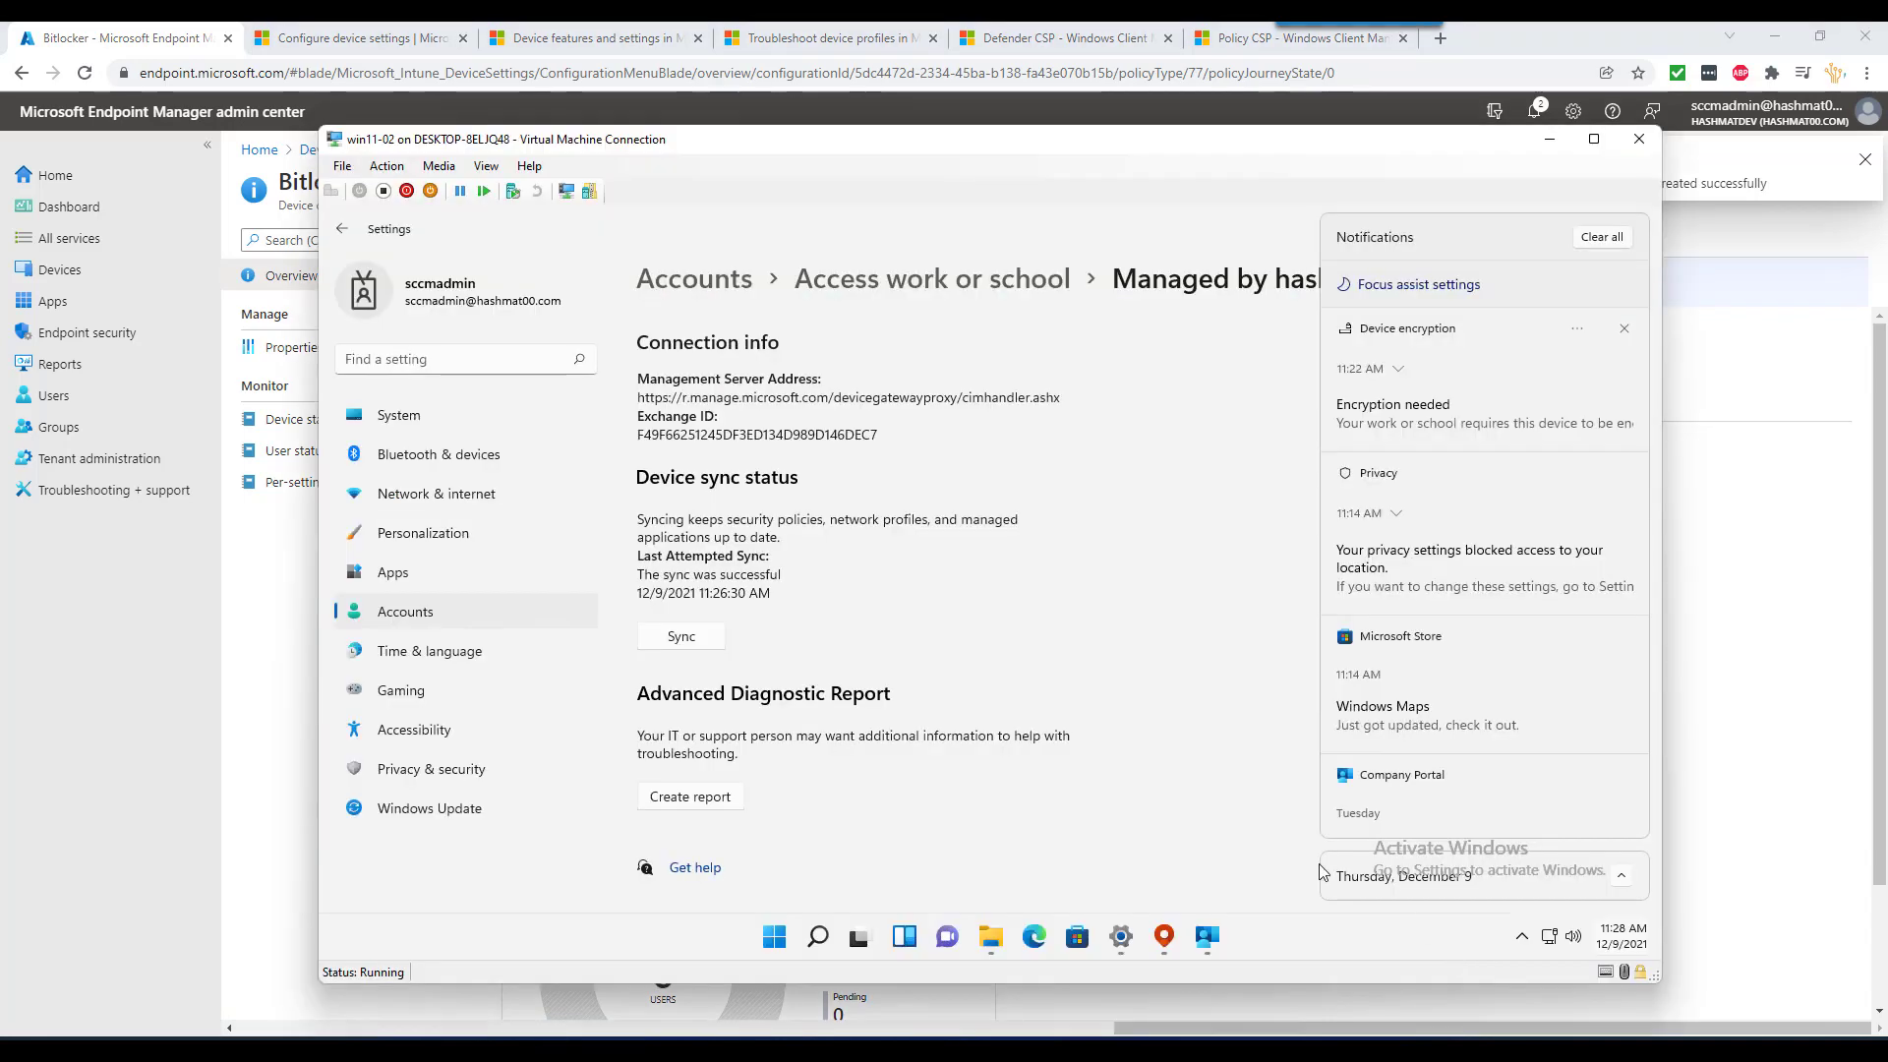
- Sync win11-02, decline the encryption prompt for now, and export an advanced diagnostic report
left_click(688, 639)
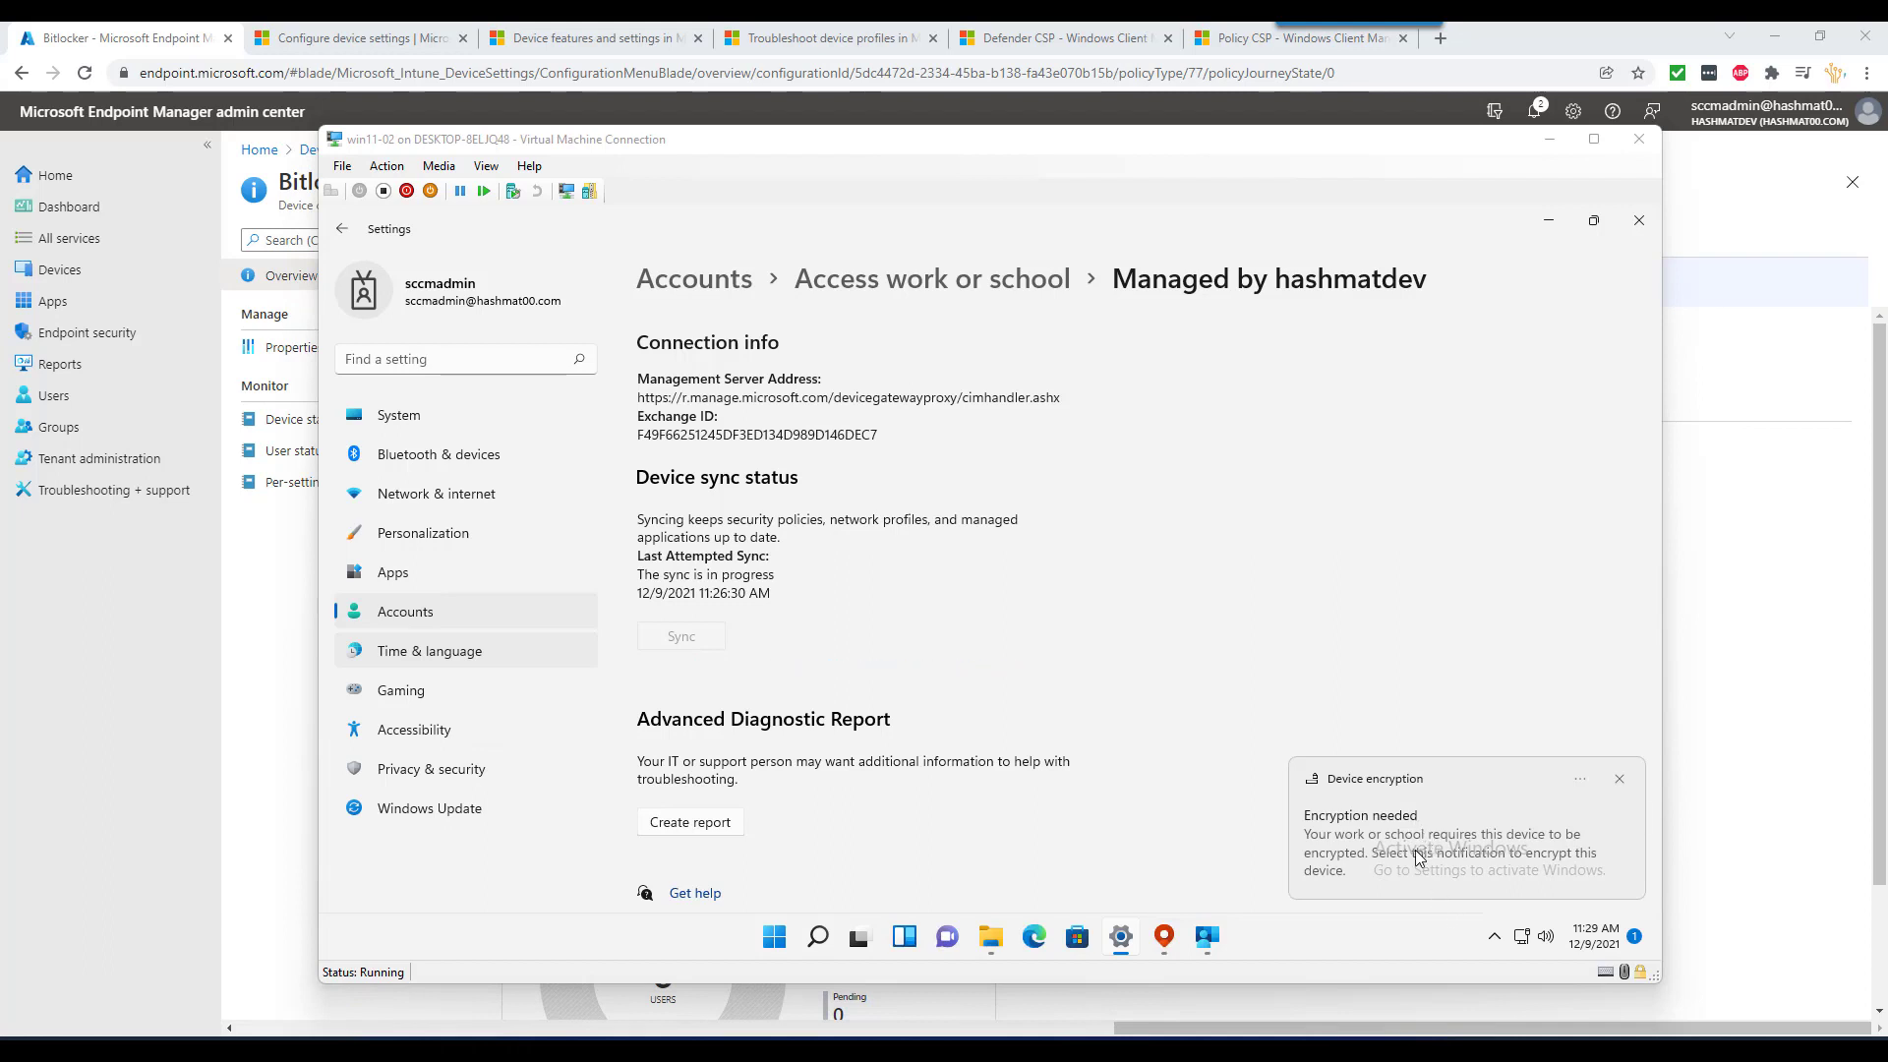
left_click(1480, 784)
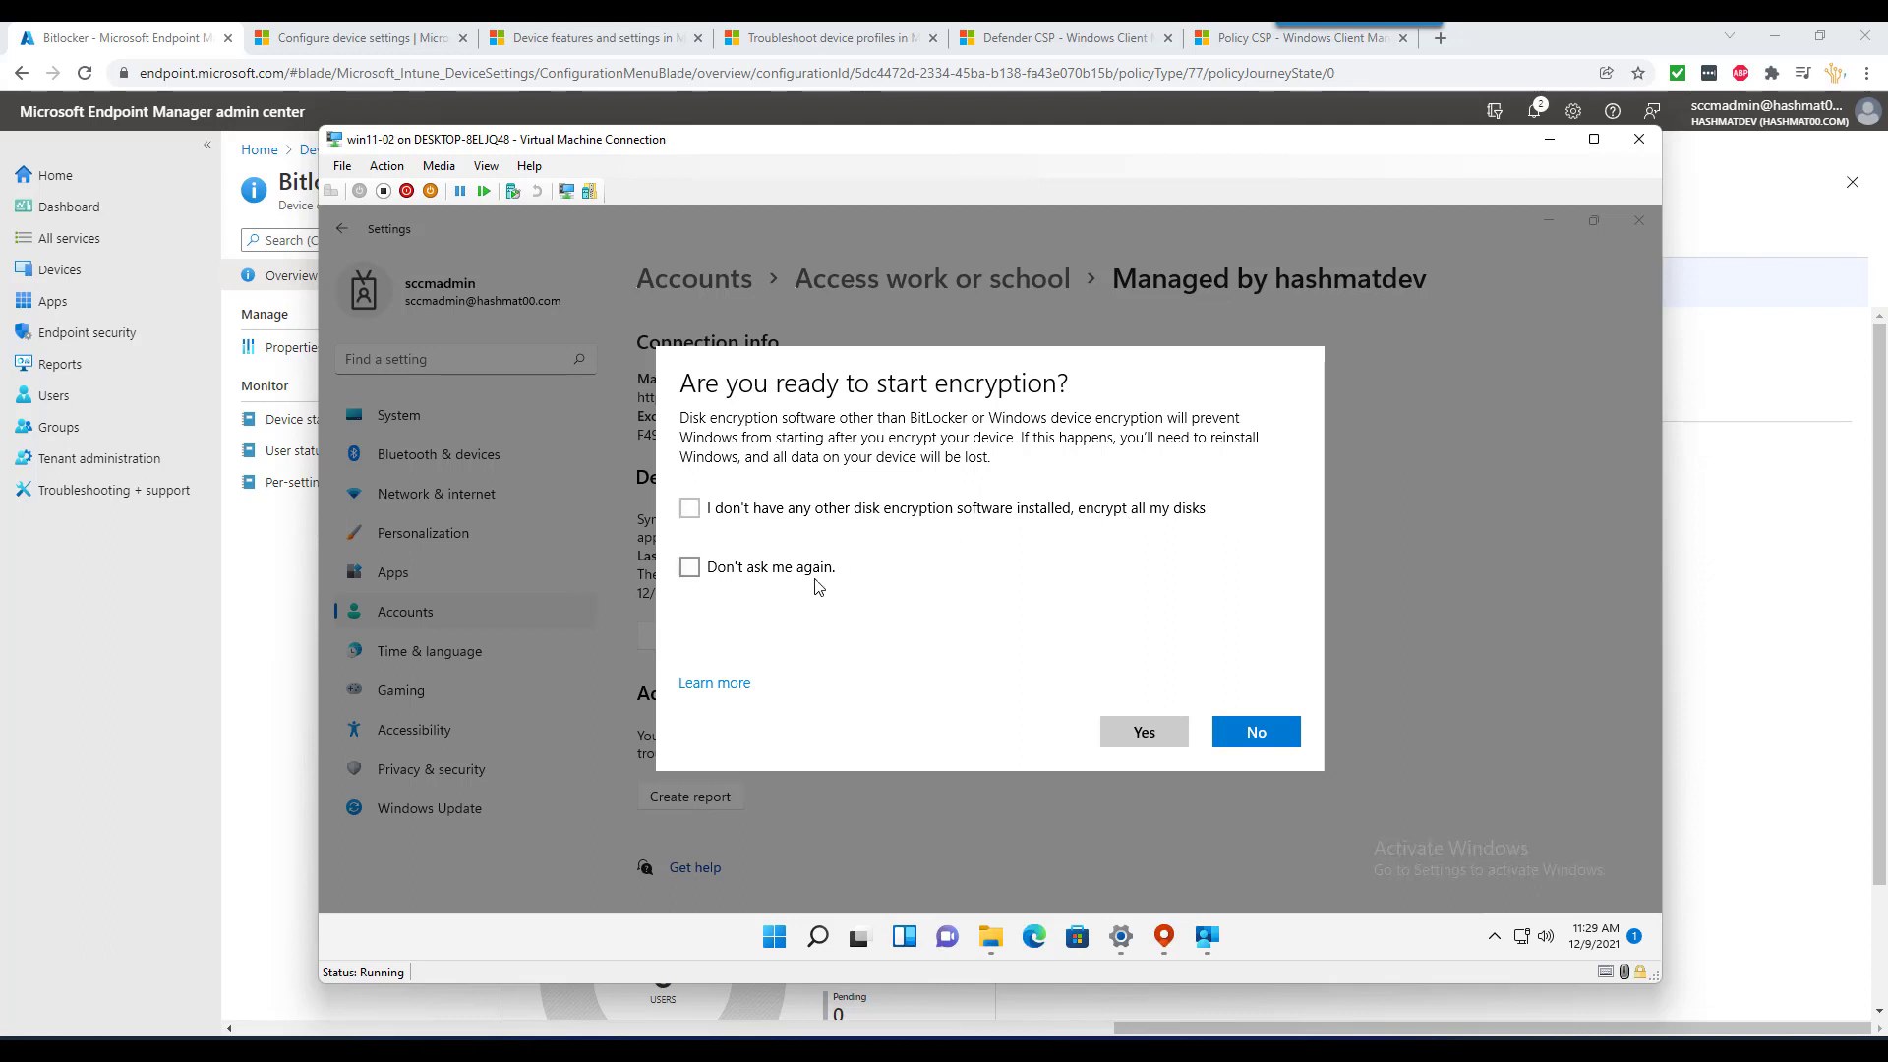
left_click(1259, 733)
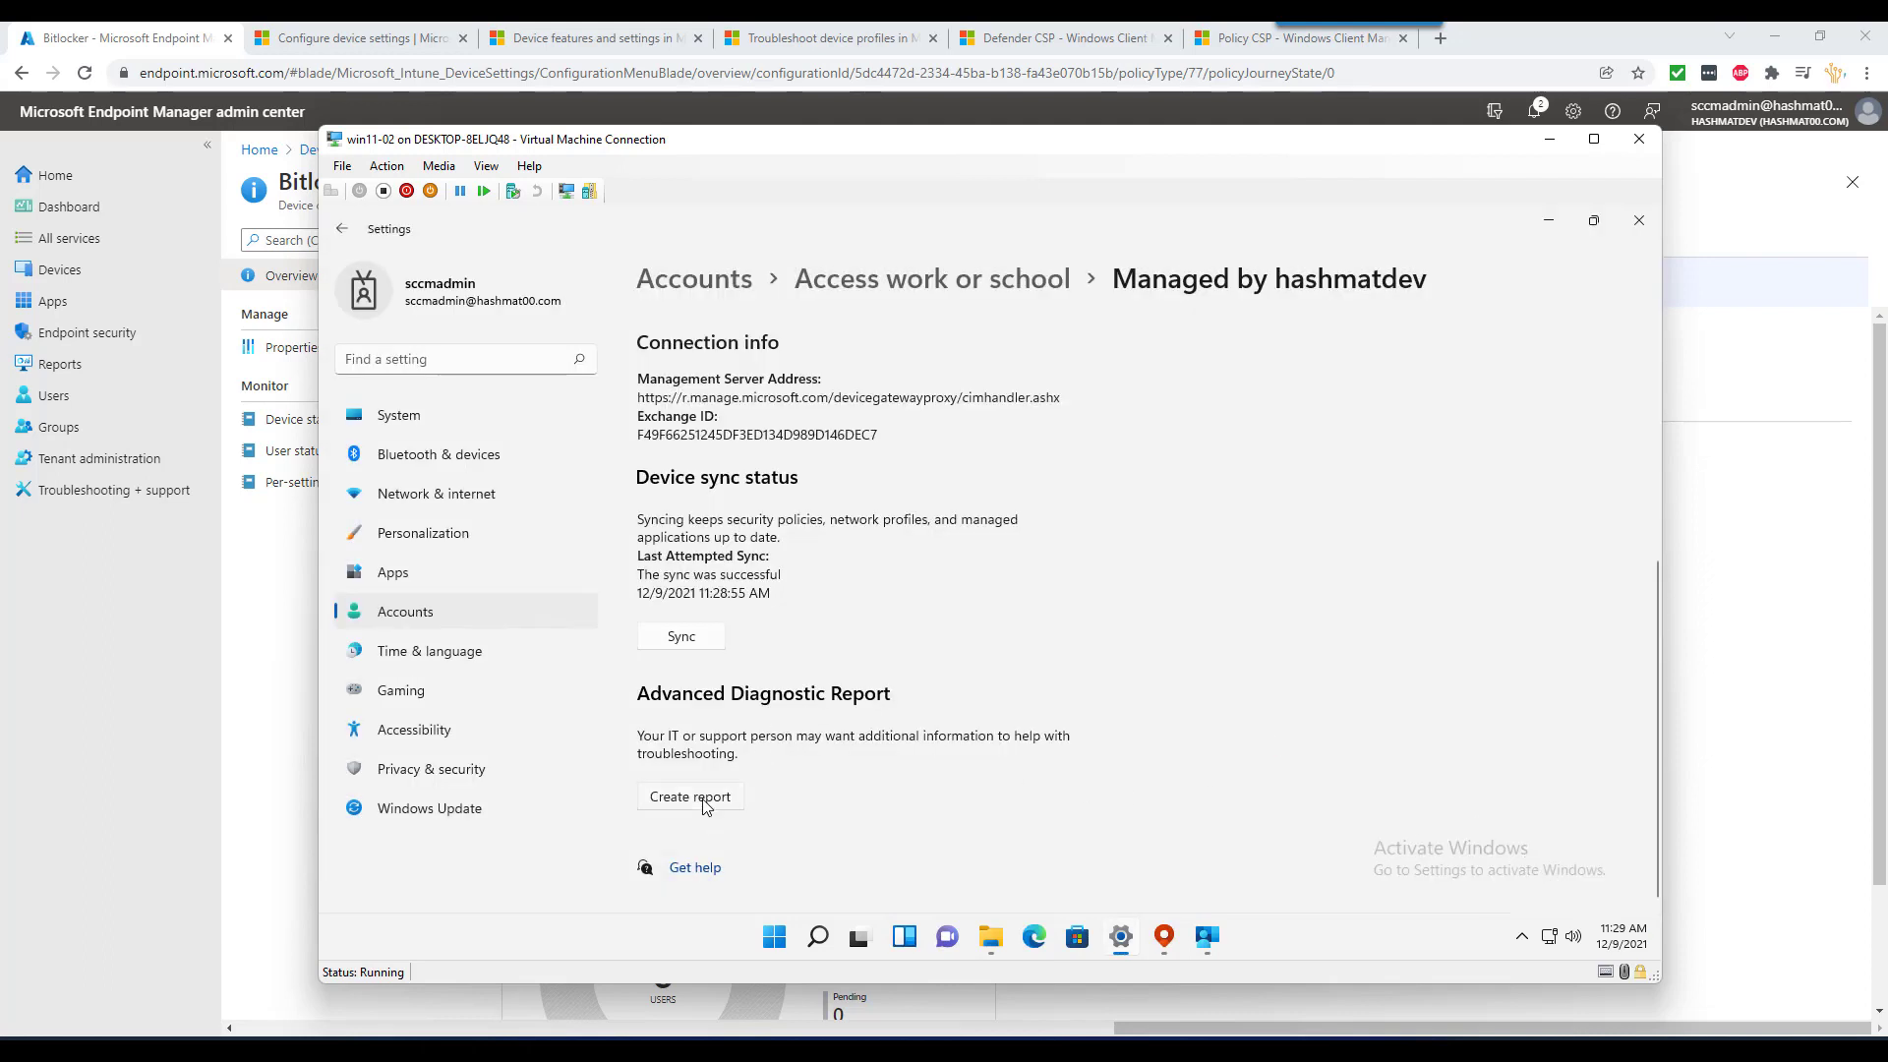
left_click(709, 801)
left_click(794, 749)
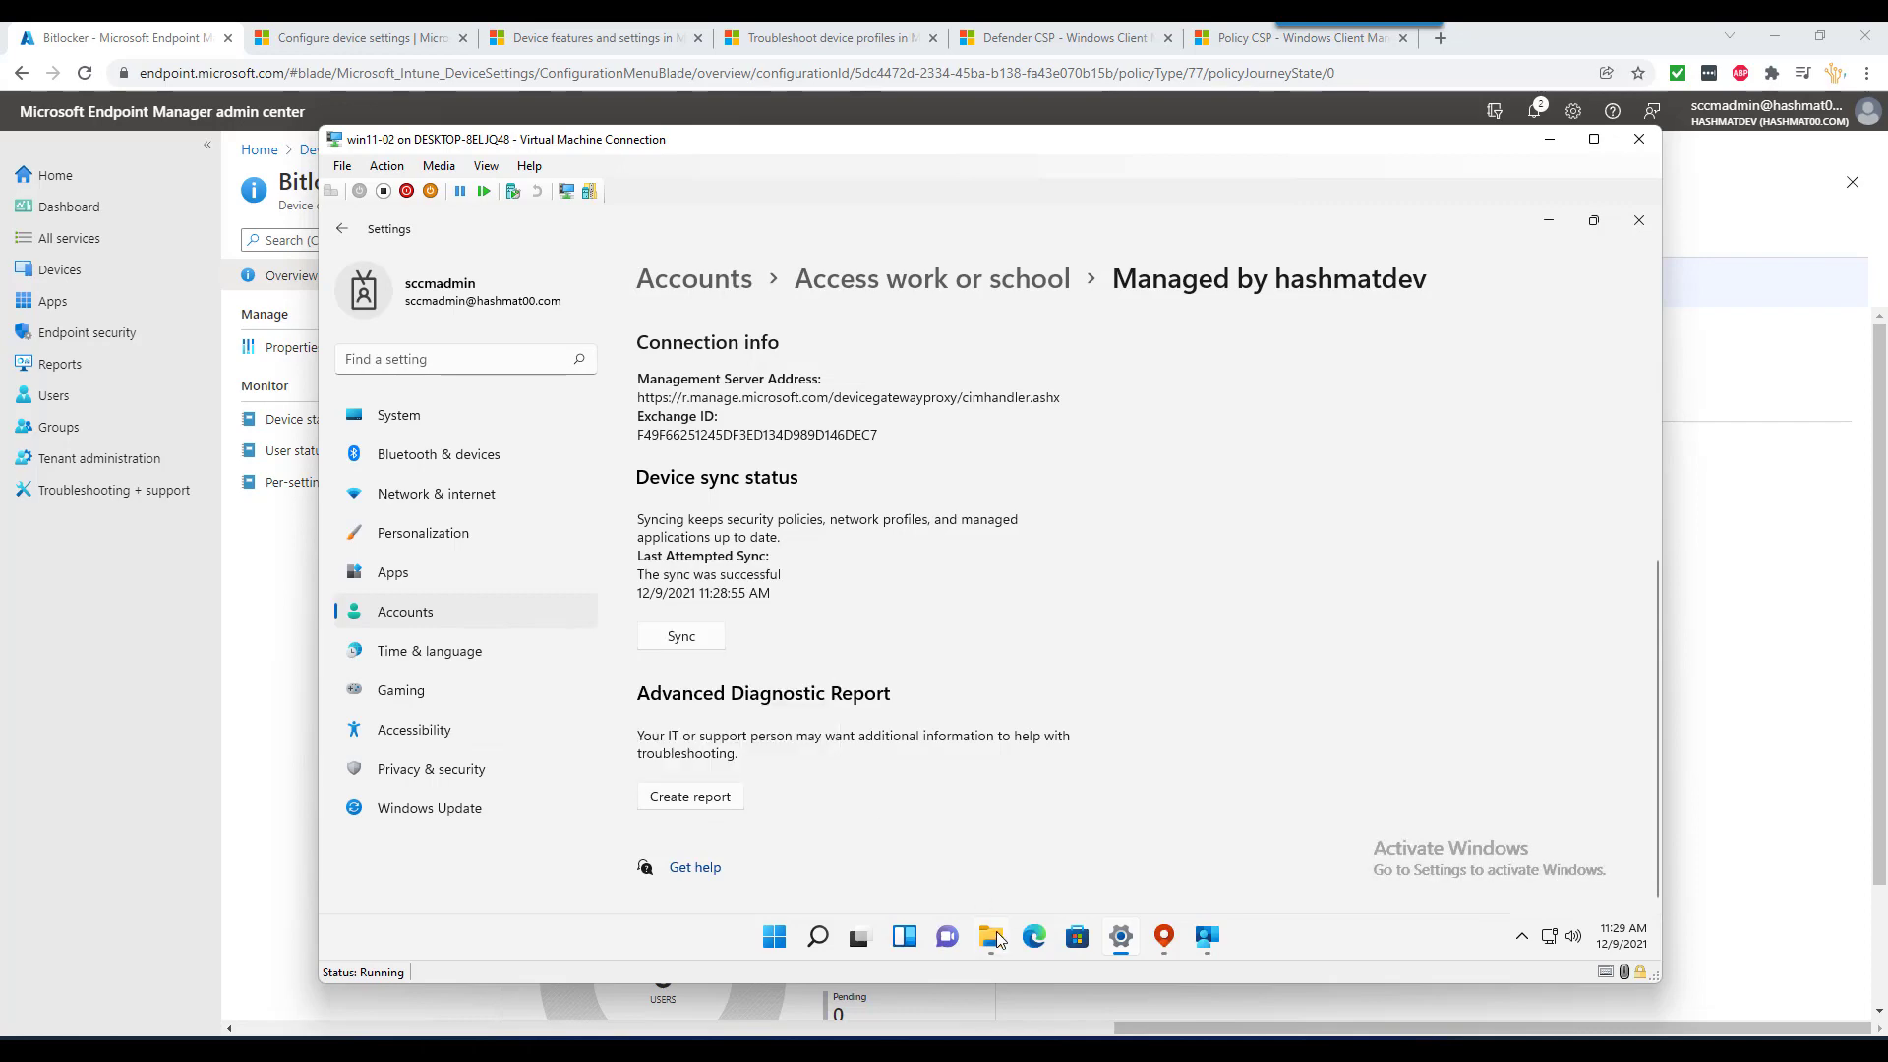
- Open MDMDiagReport.html, search it for 'bitl' and 'encr', review the managed policies, and close it
left_click(992, 936)
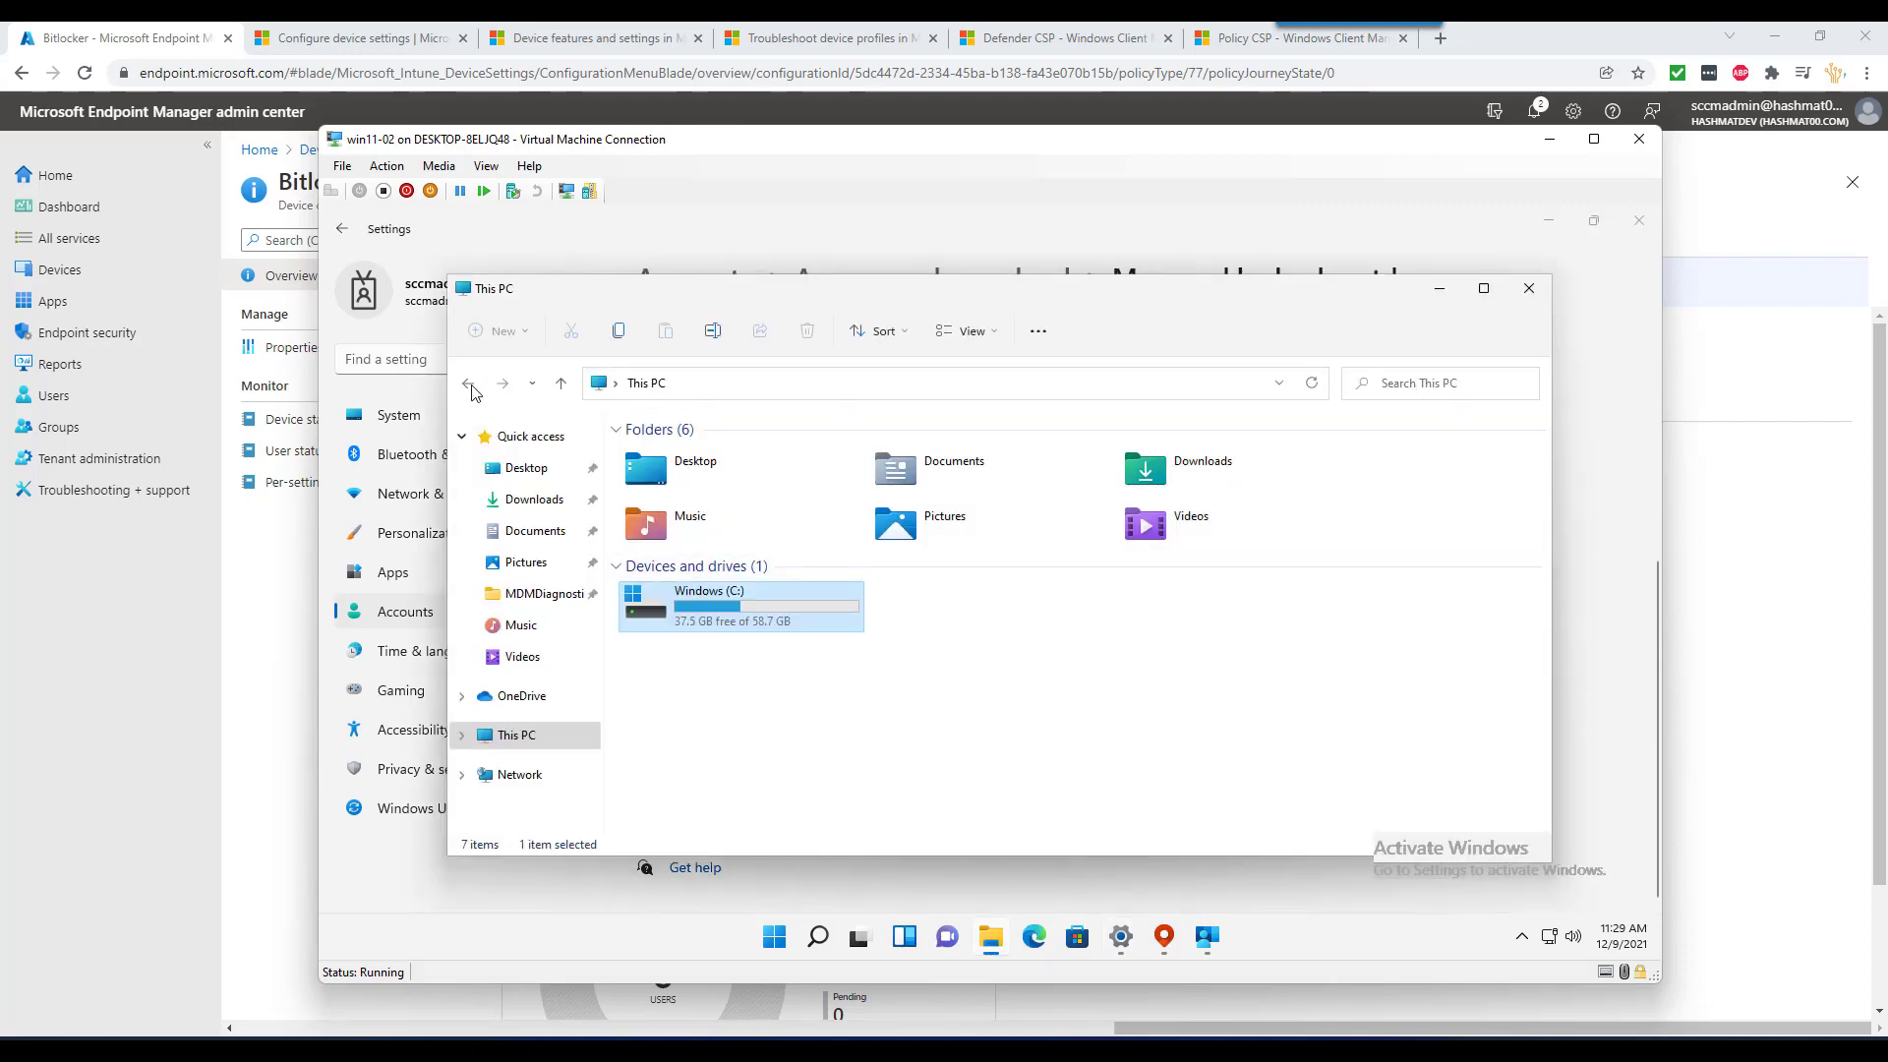
double_click(710, 455)
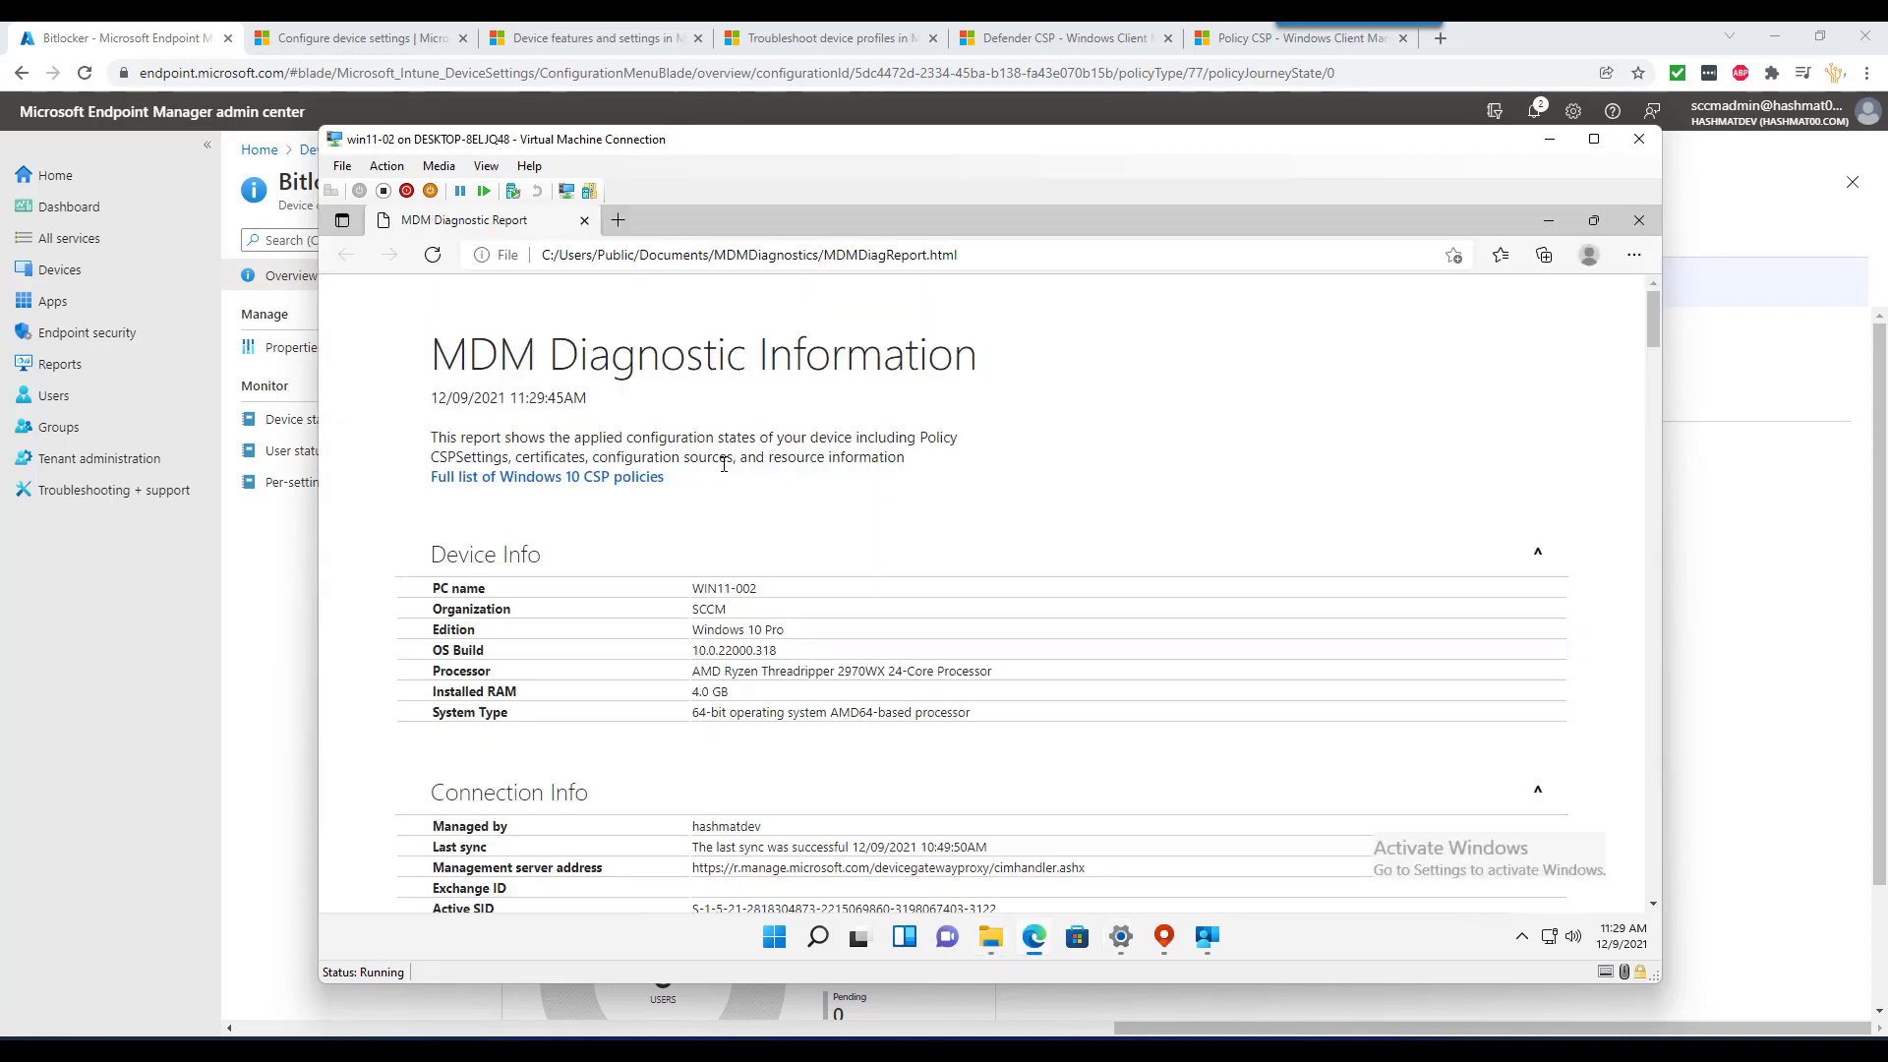
key("ctrl+f")
type("bi")
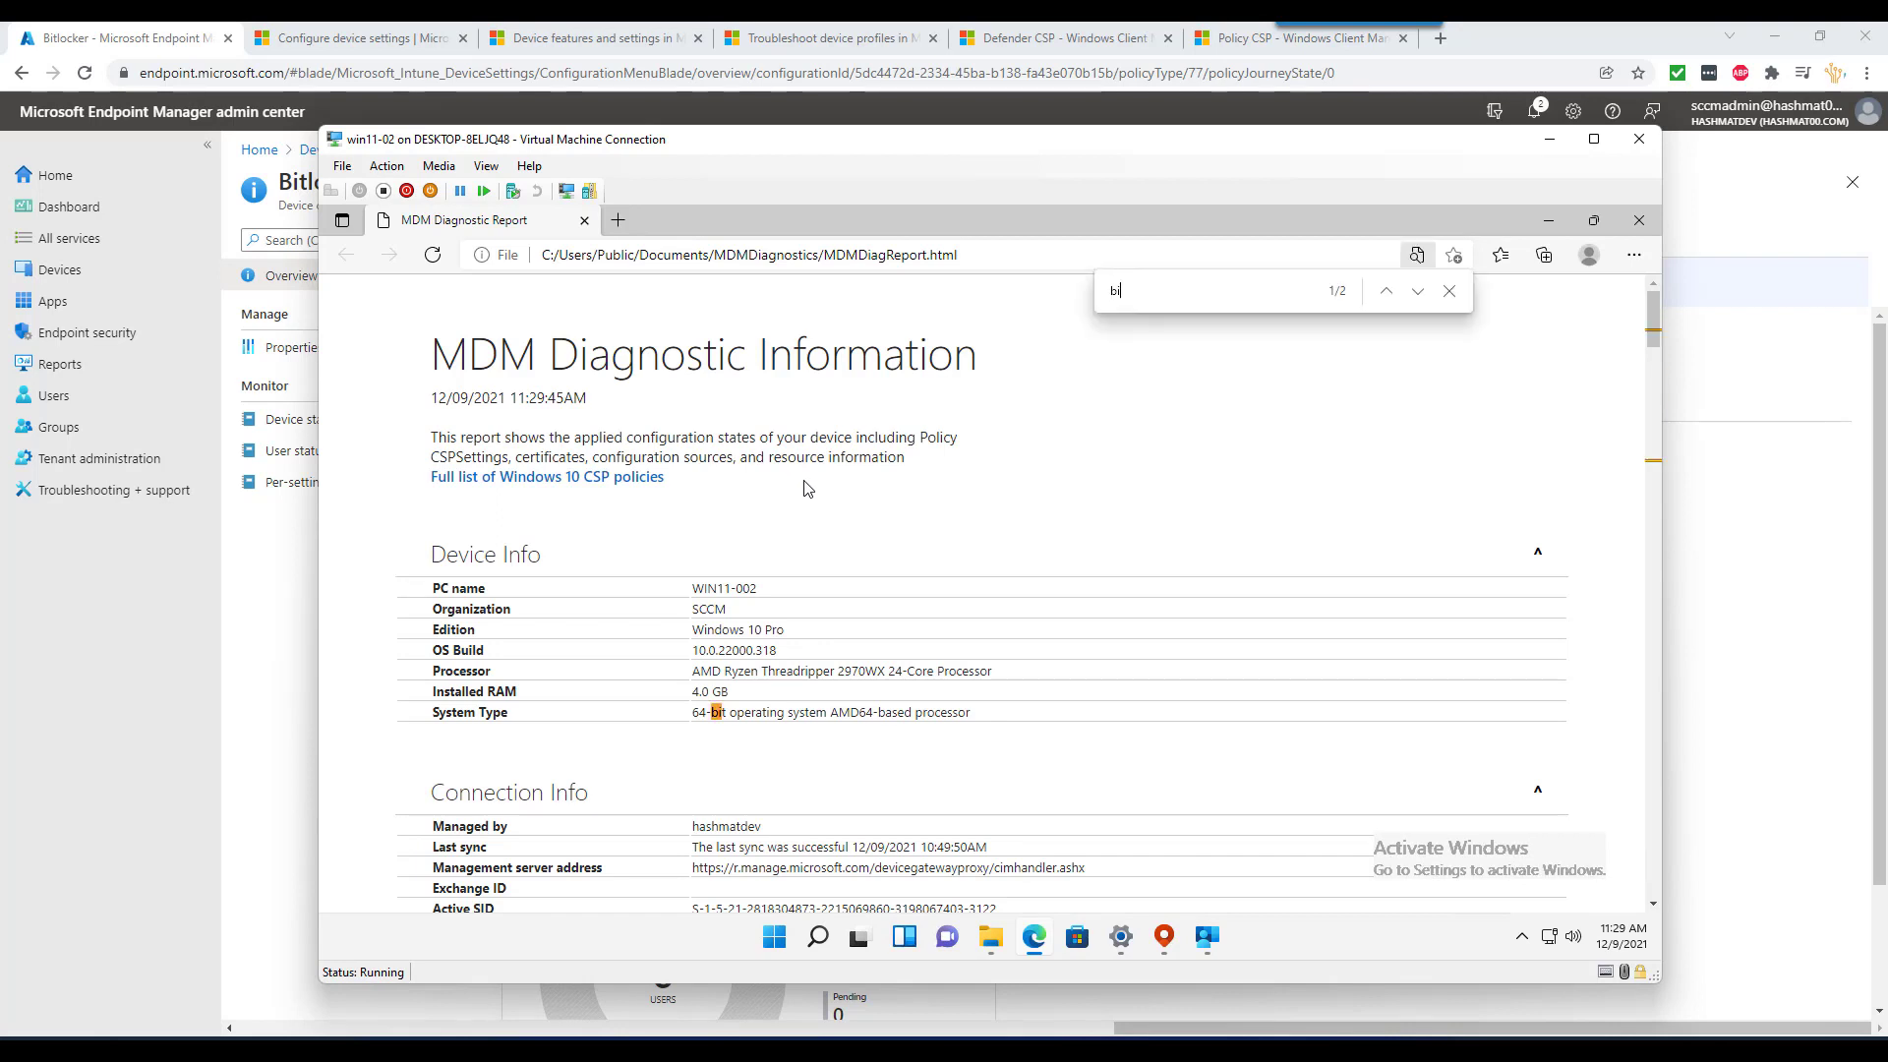
type("tl")
key("BackSpace")
key("BackSpace")
key("BackSpace")
key("BackSpace")
type("enc")
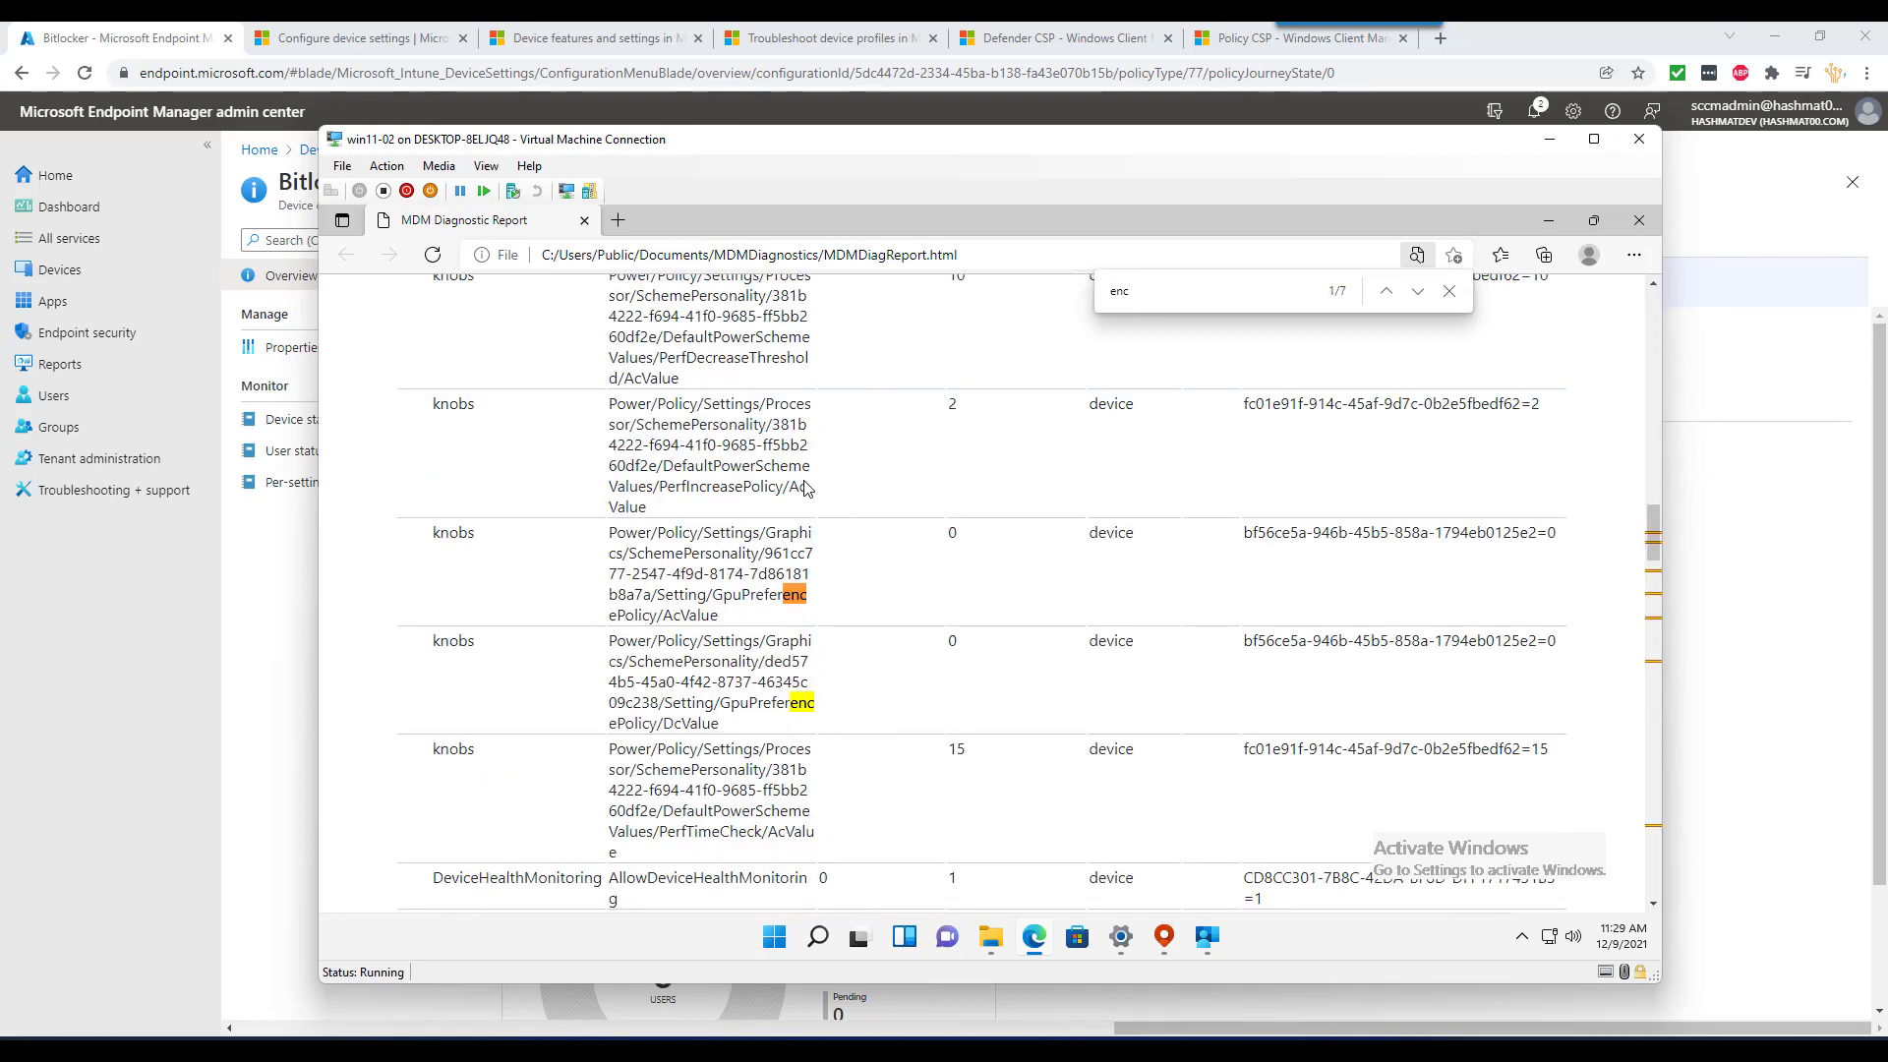
type("r")
key("BackSpace")
key("BackSpace")
key("BackSpace")
key("BackSpace")
scroll(884, 448, "down", 8)
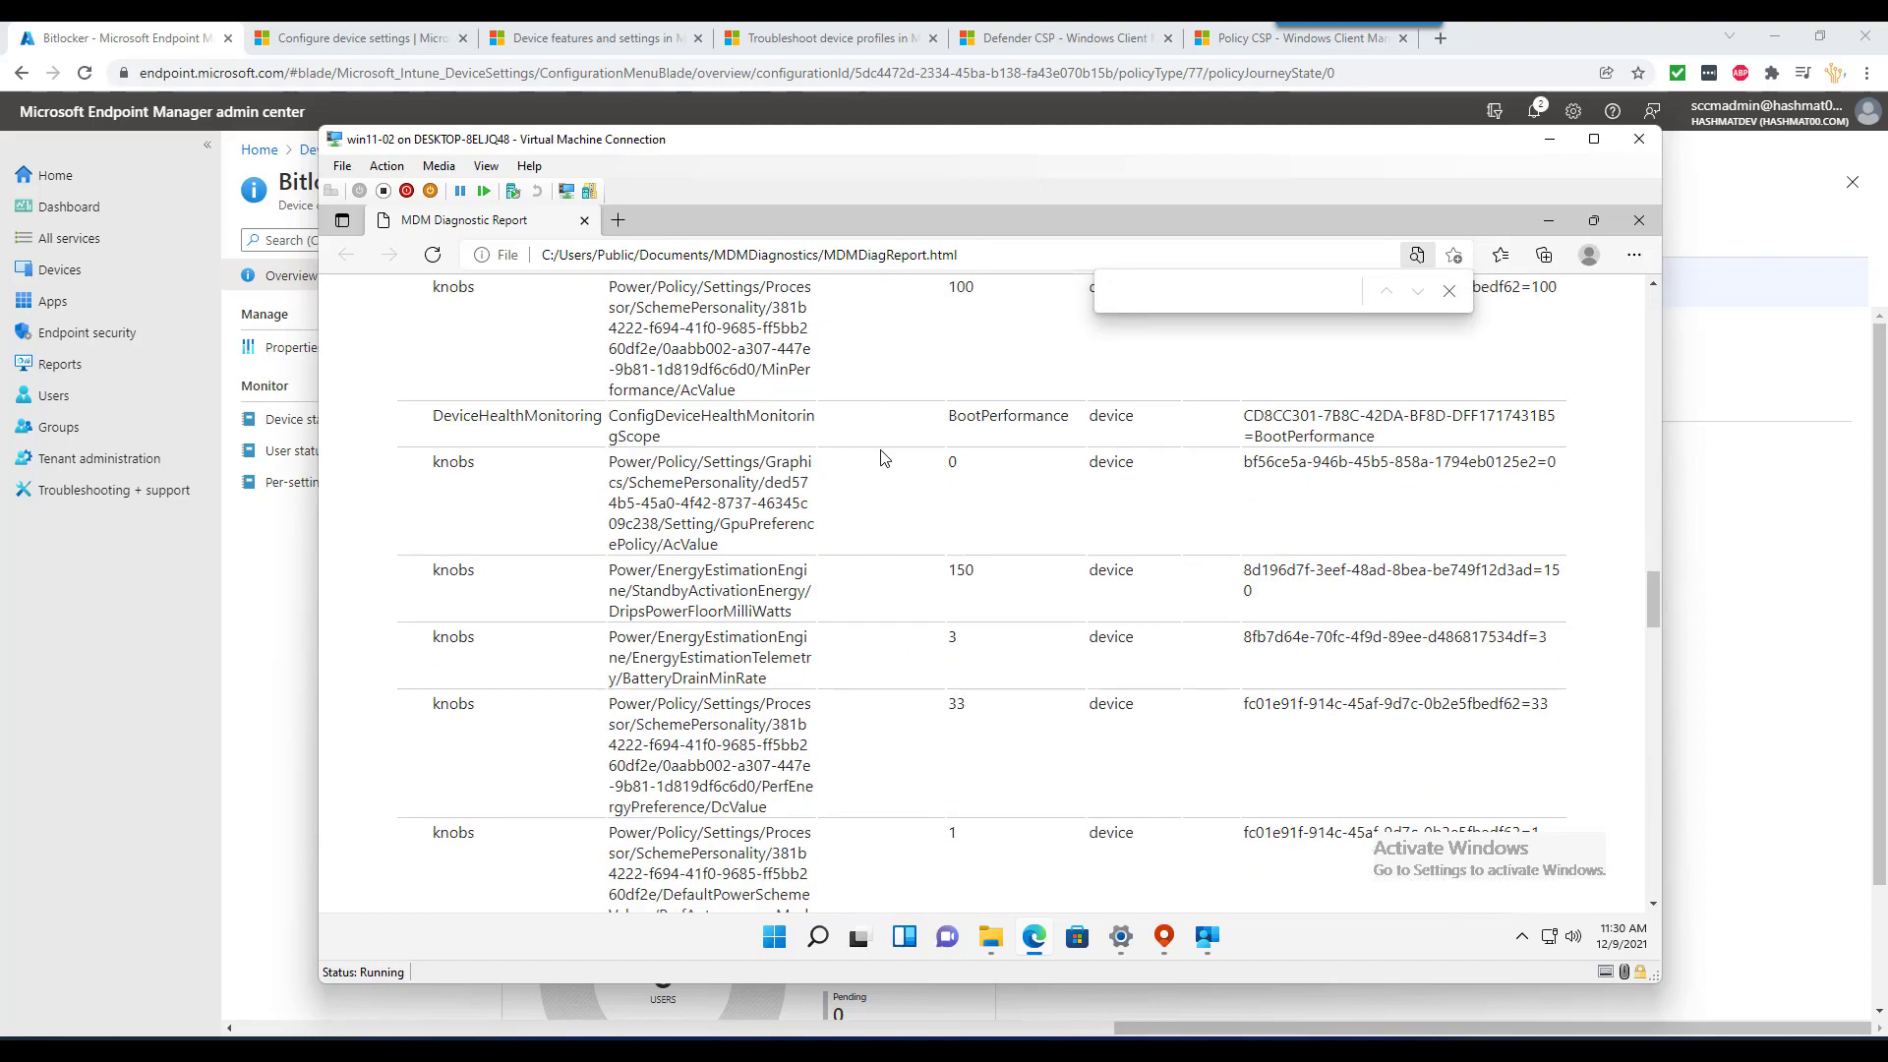
scroll(875, 457, "up", 6)
scroll(876, 455, "up", 10)
scroll(845, 467, "down", 5)
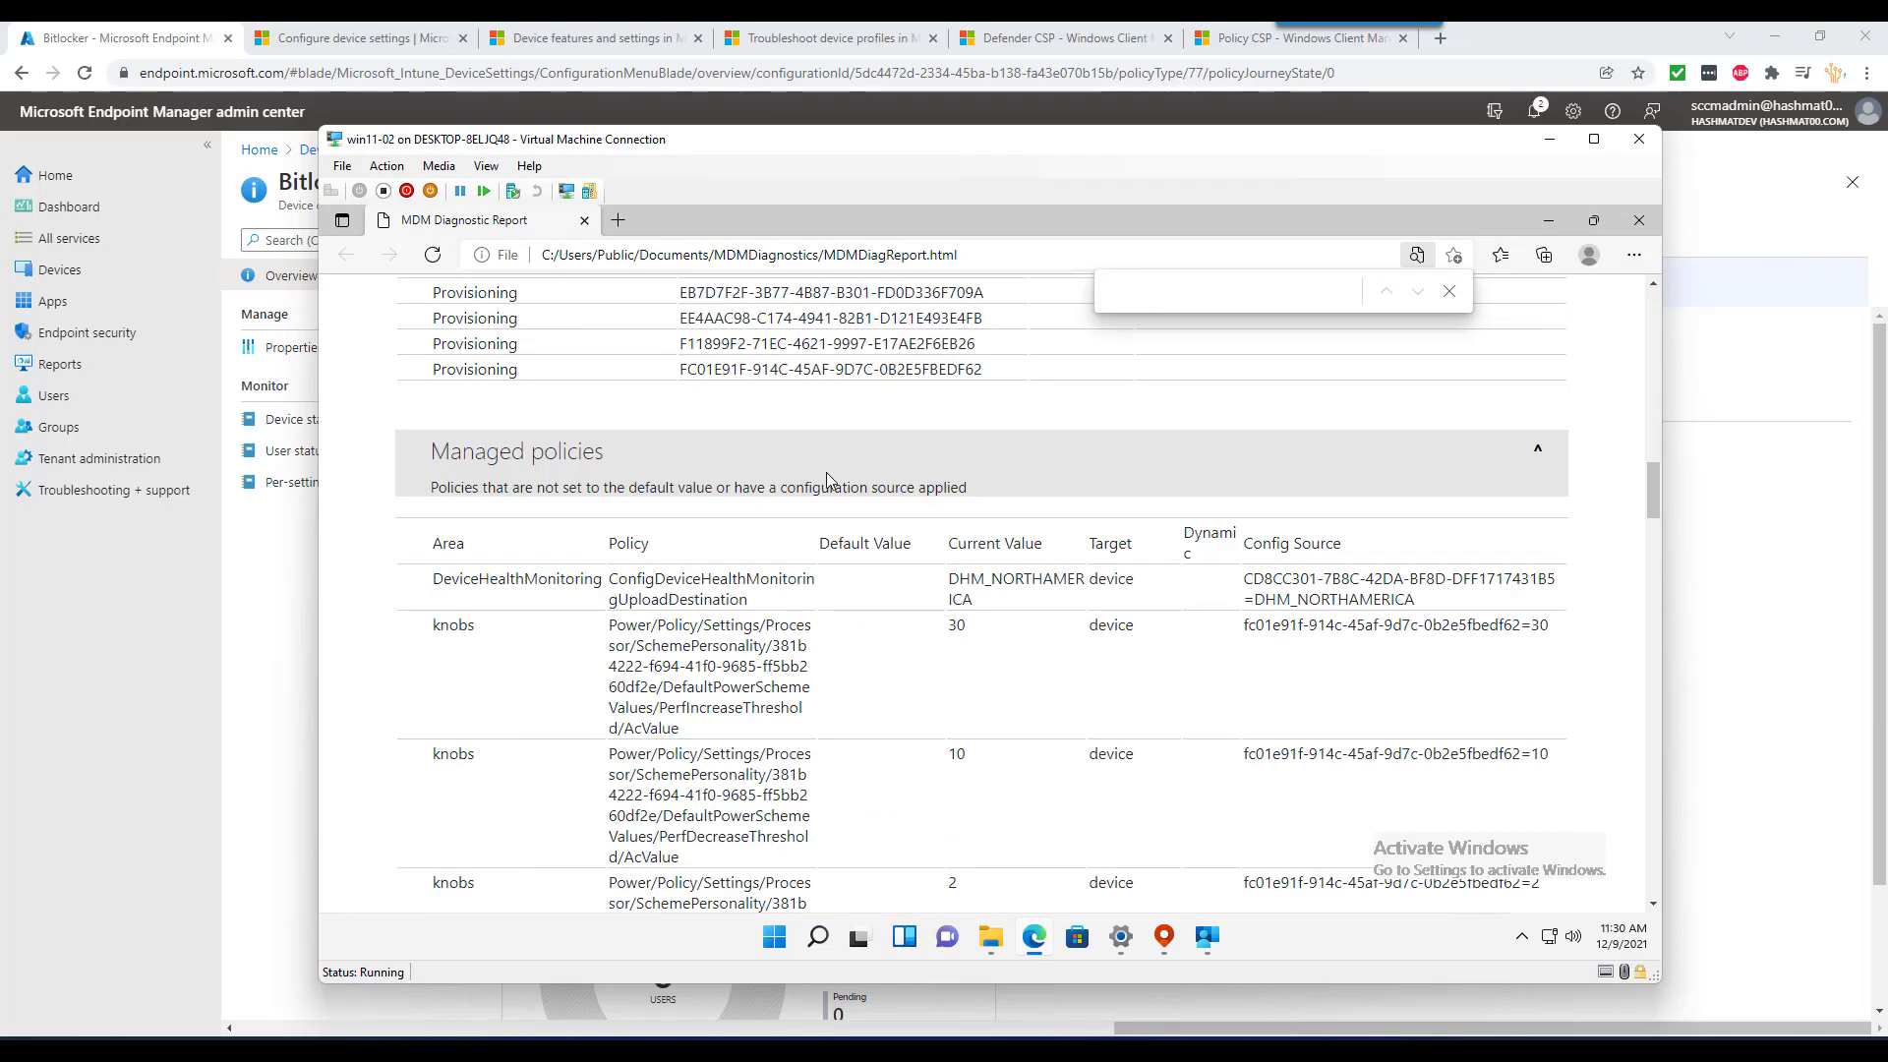
scroll(734, 481, "down", 3)
scroll(611, 484, "up", 2)
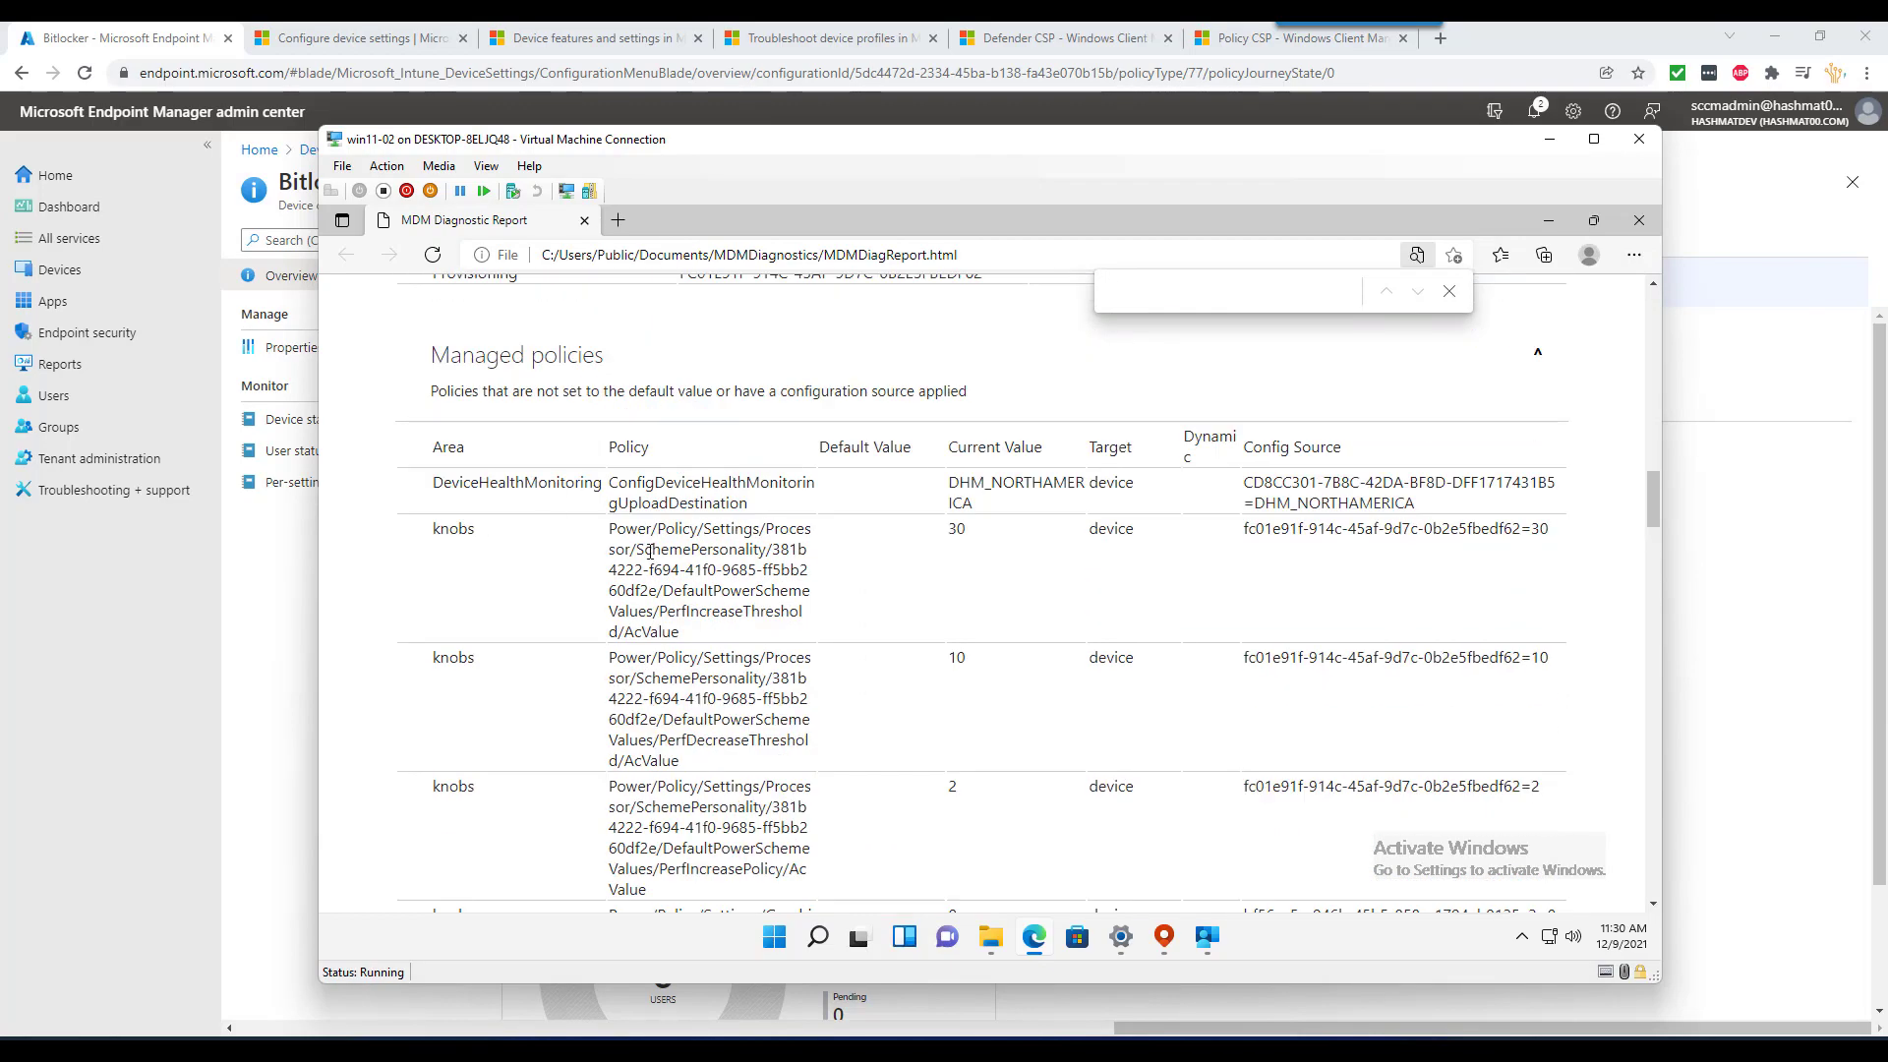
scroll(650, 552, "down", 5)
scroll(650, 552, "down", 12)
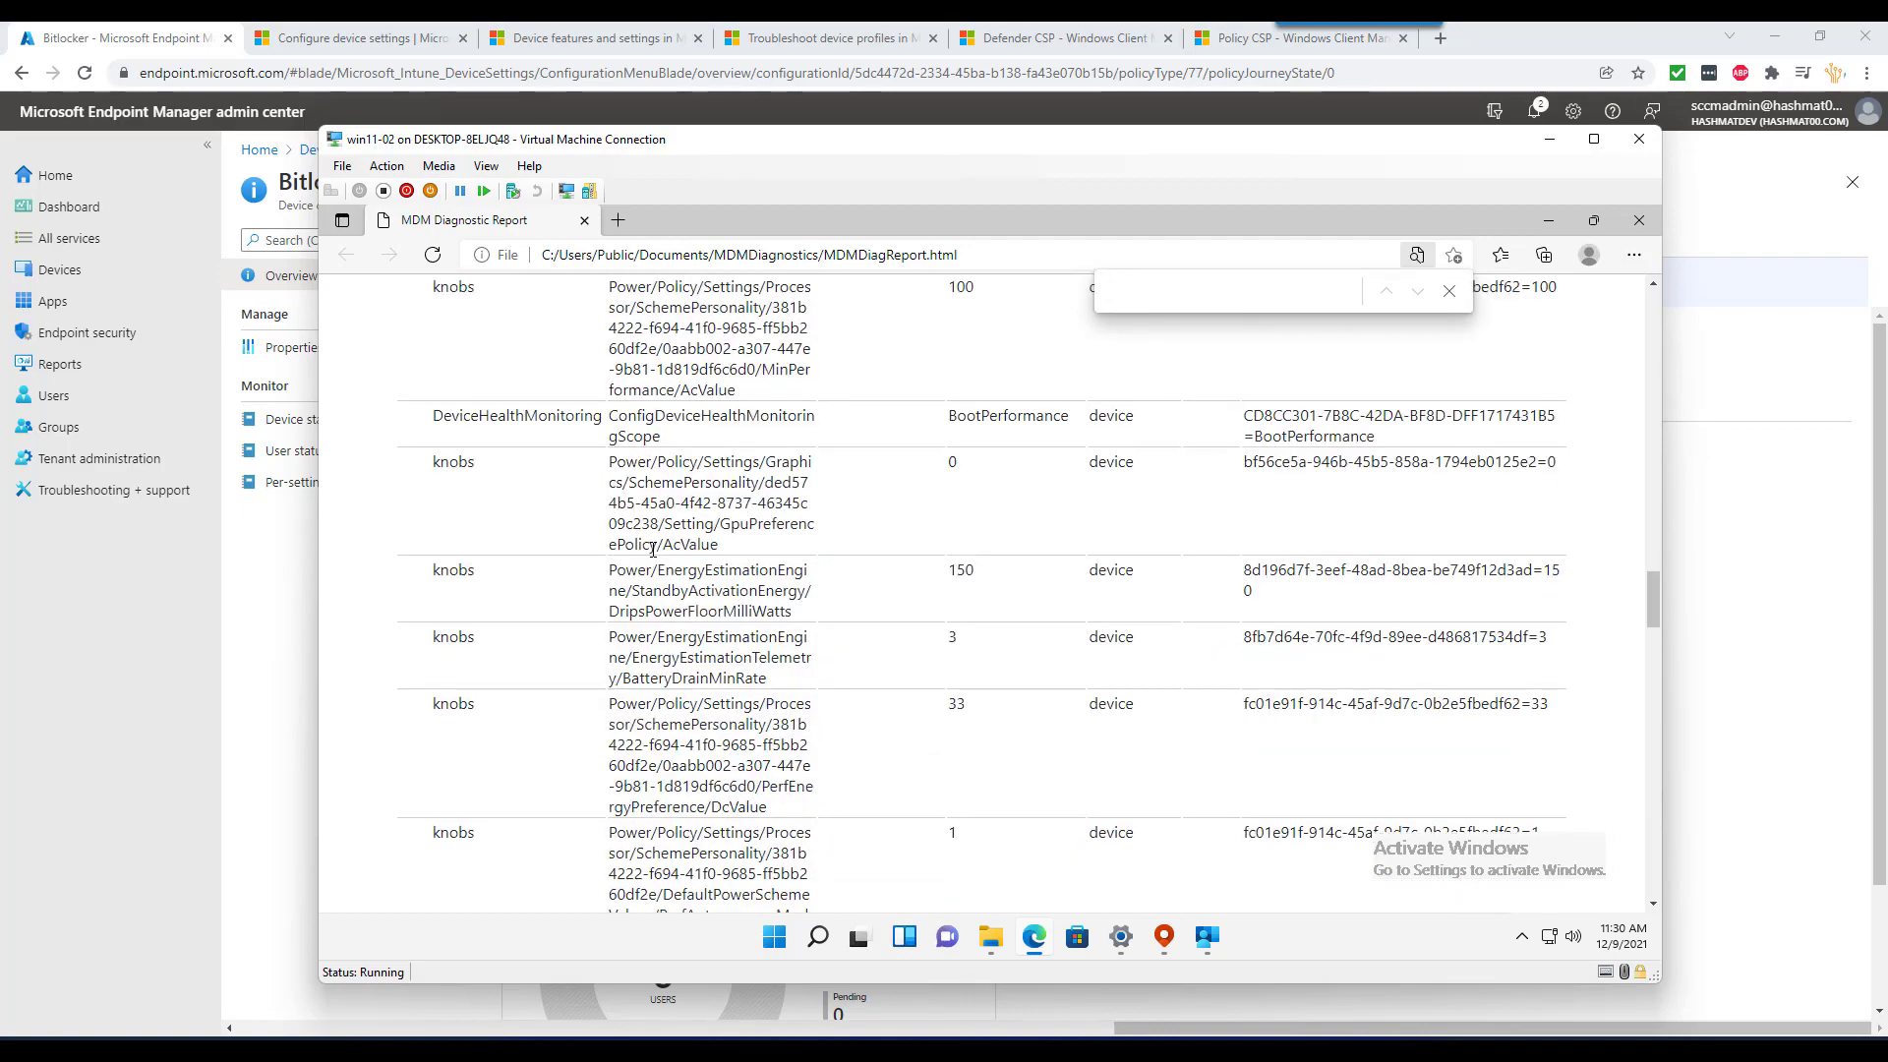
scroll(652, 551, "down", 12)
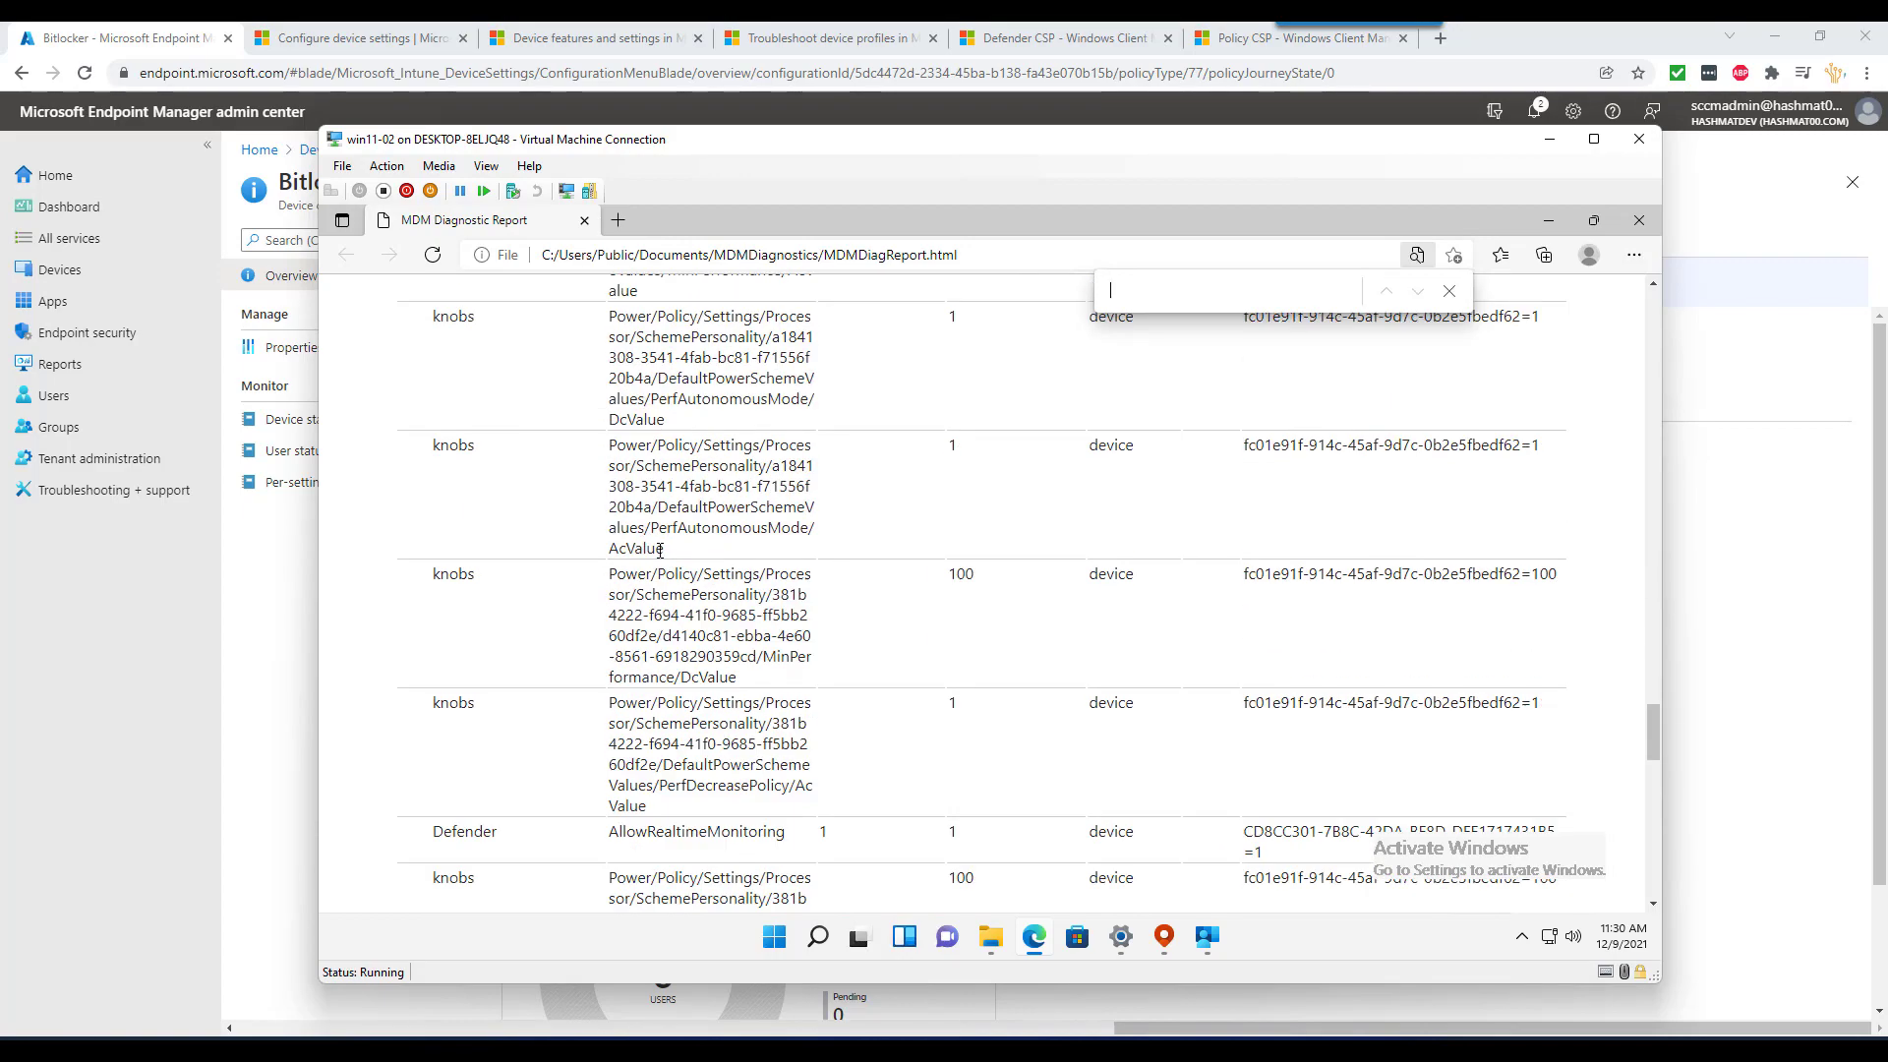
scroll(658, 552, "up", 3)
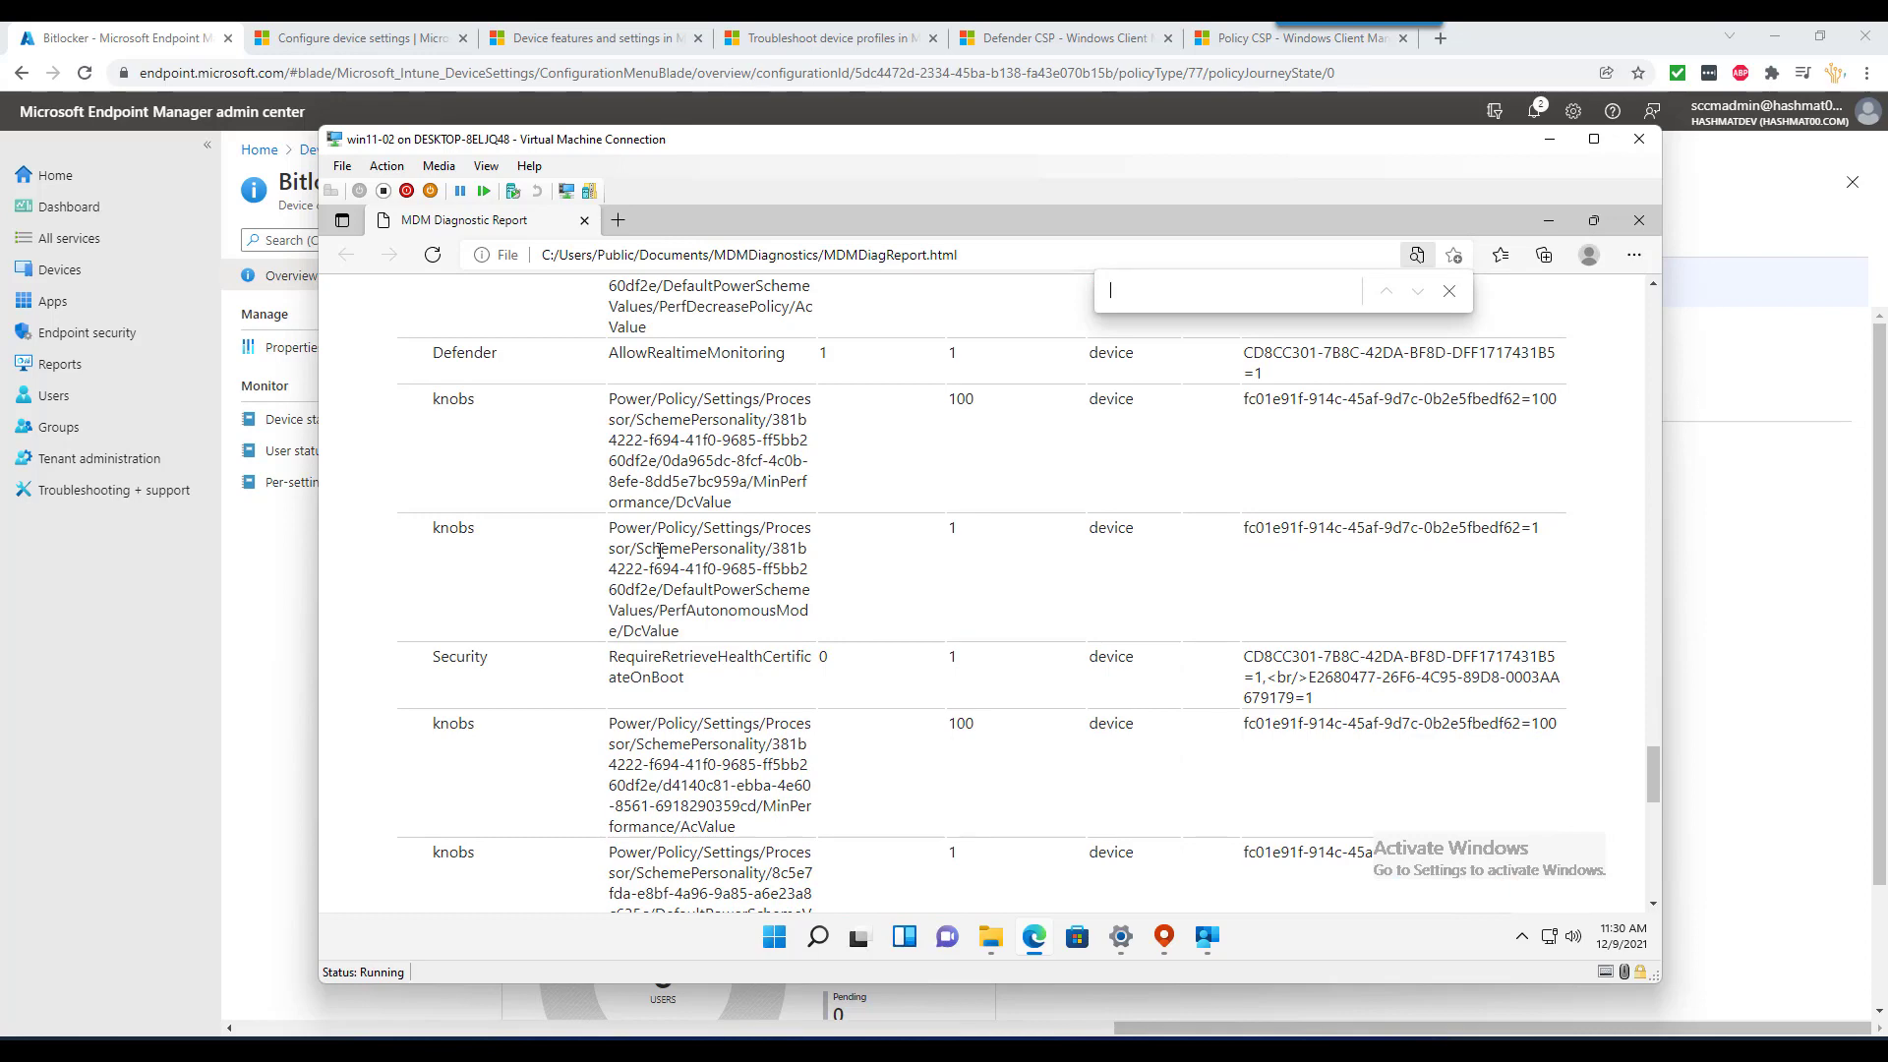
scroll(659, 552, "down", 9)
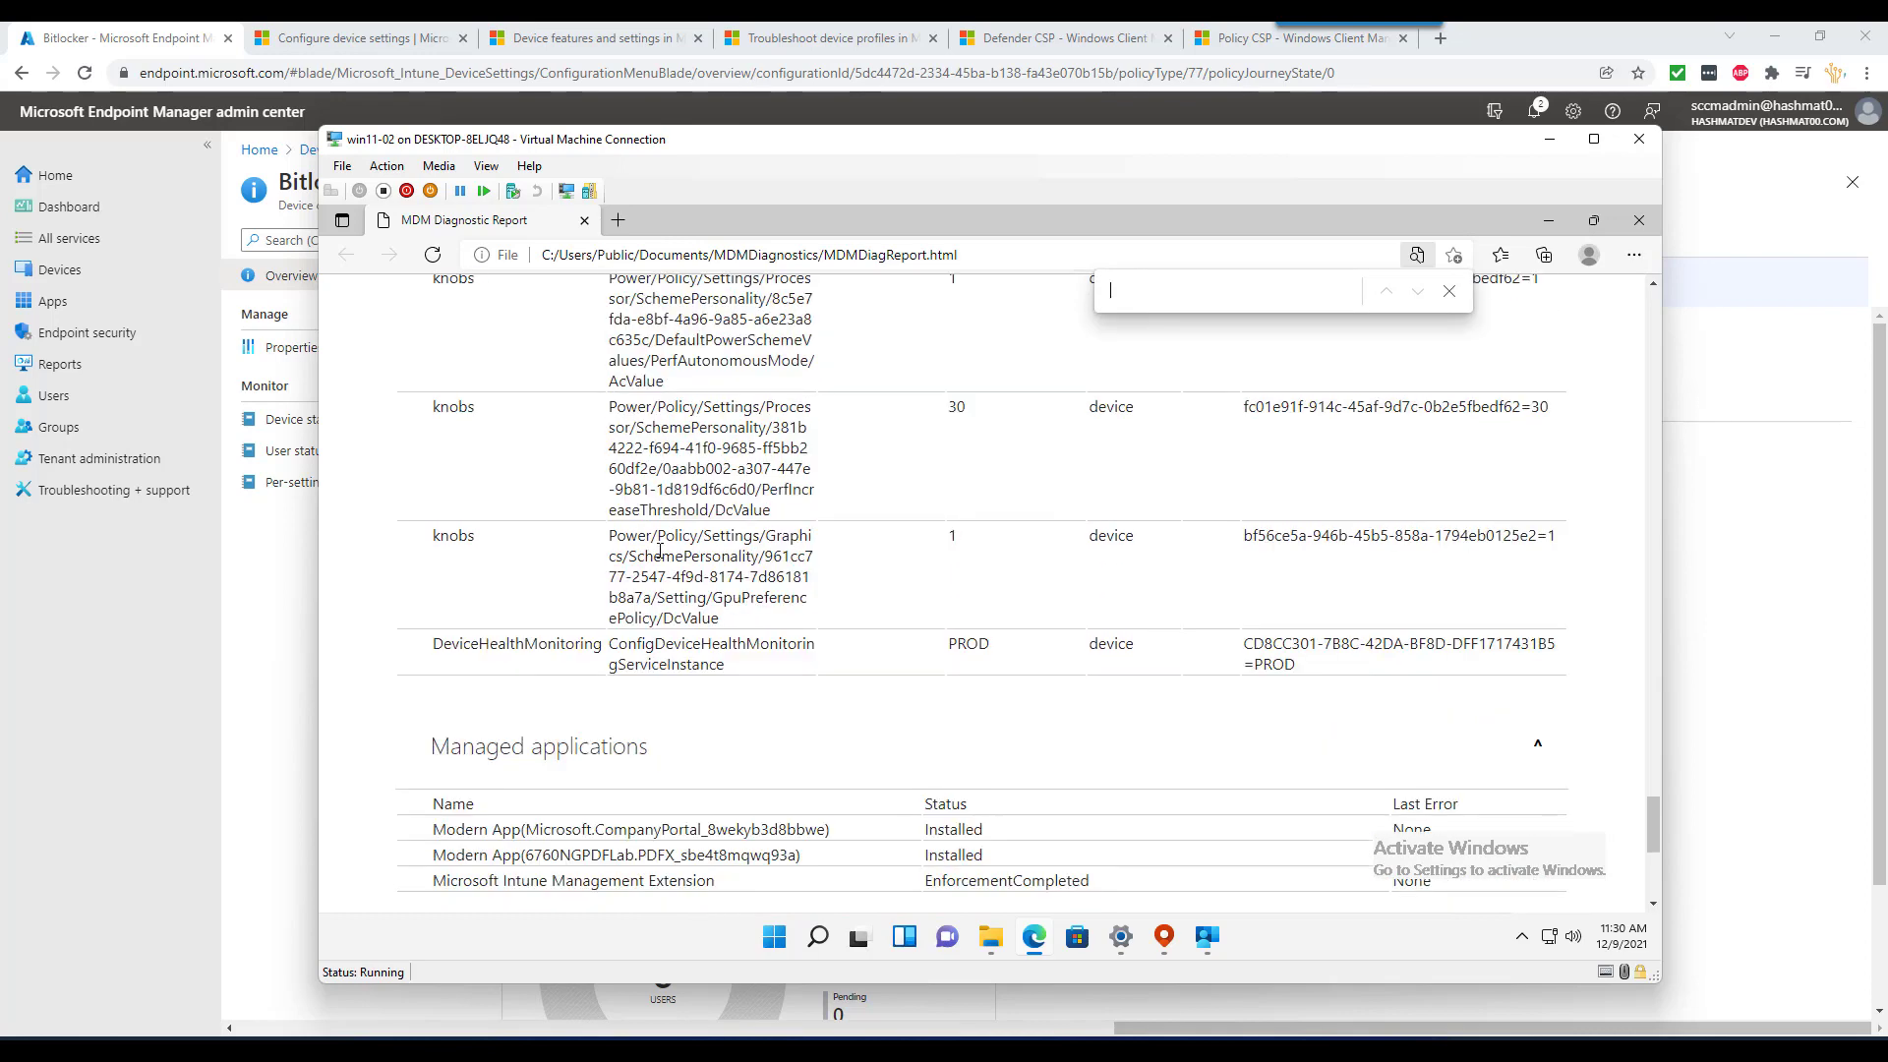
scroll(659, 551, "down", 7)
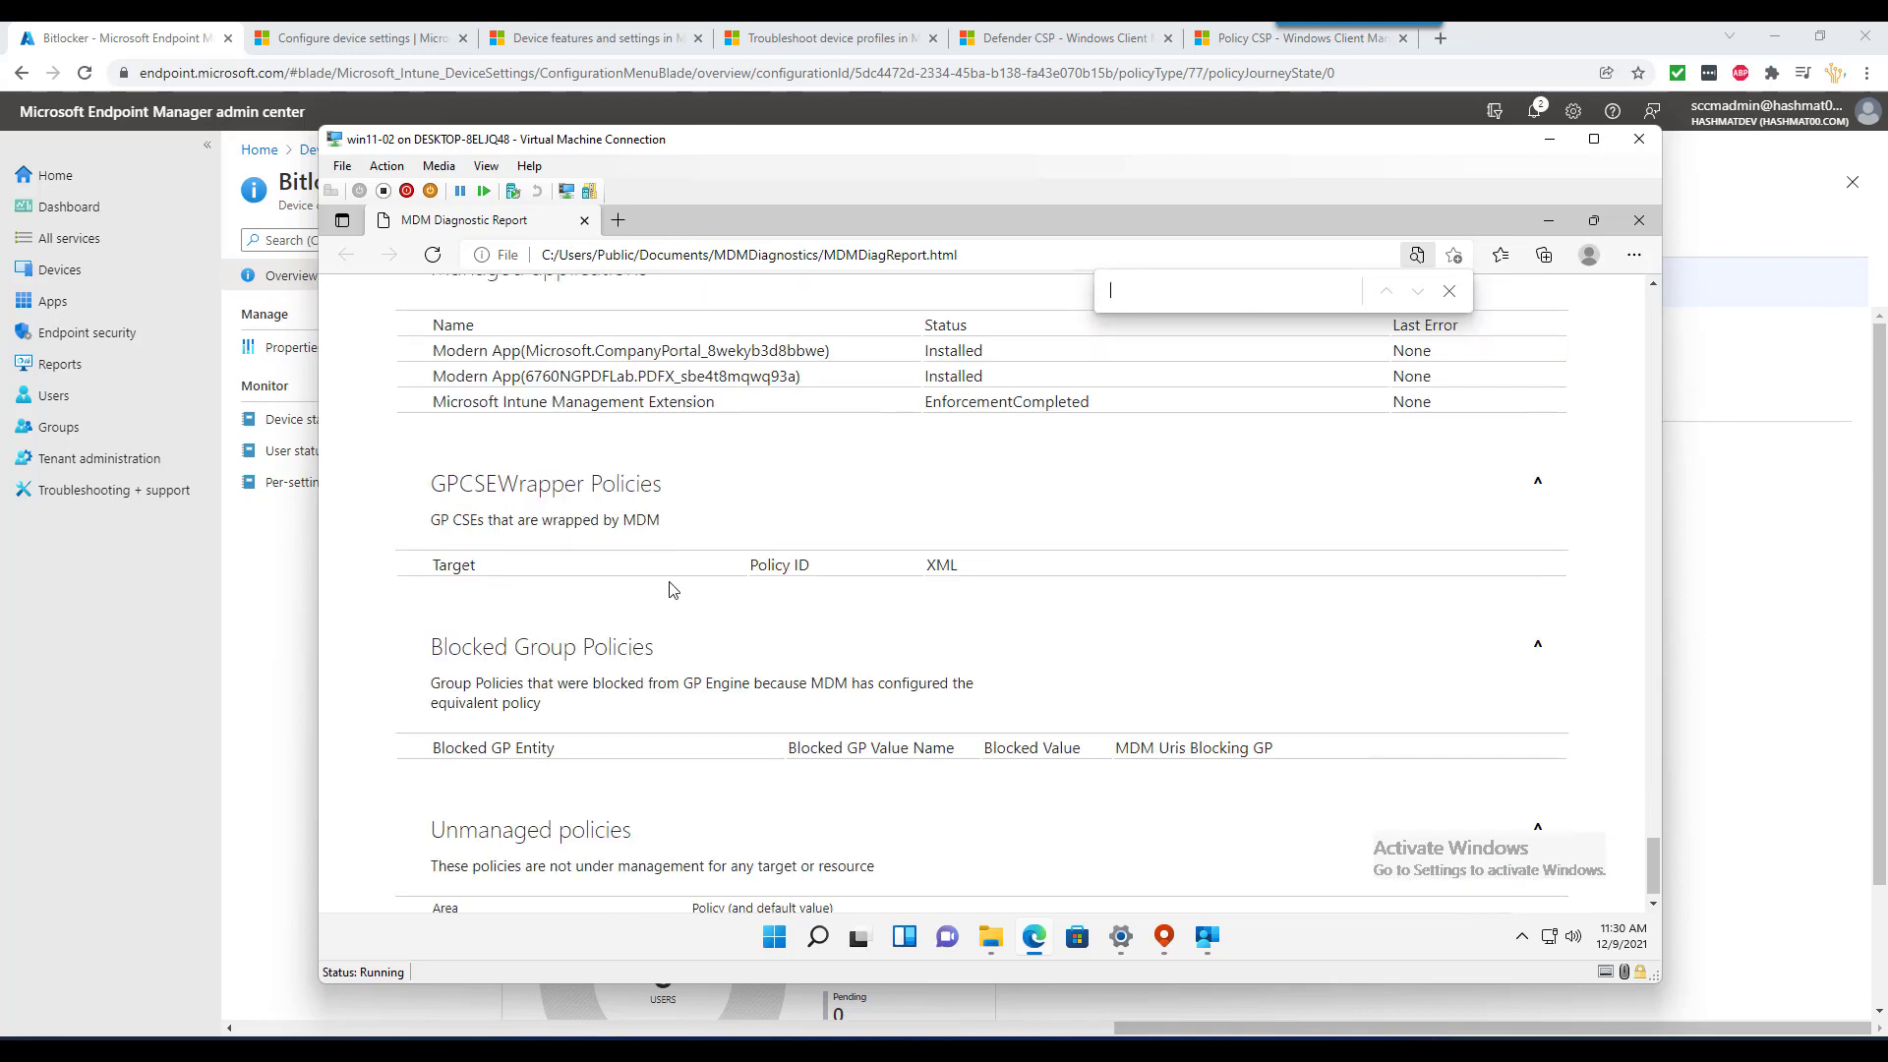
scroll(777, 733, "down", 1)
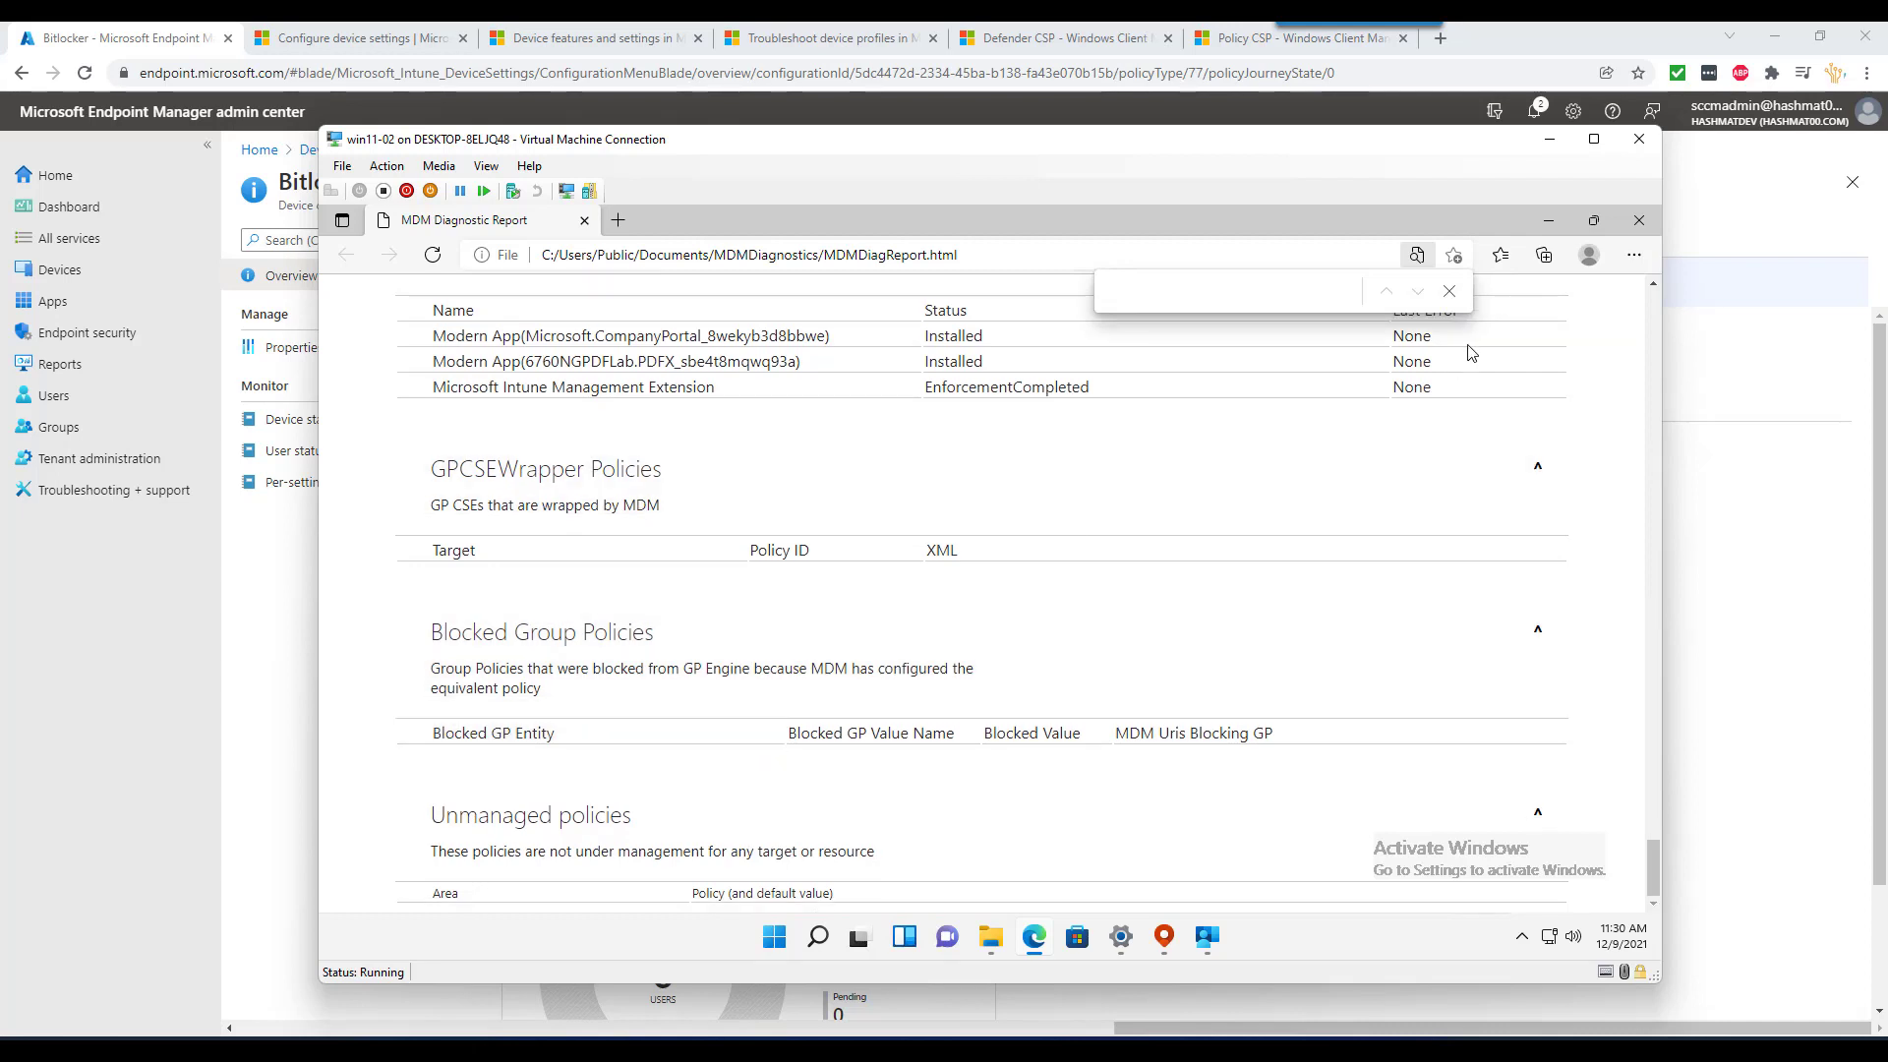
left_click(1638, 220)
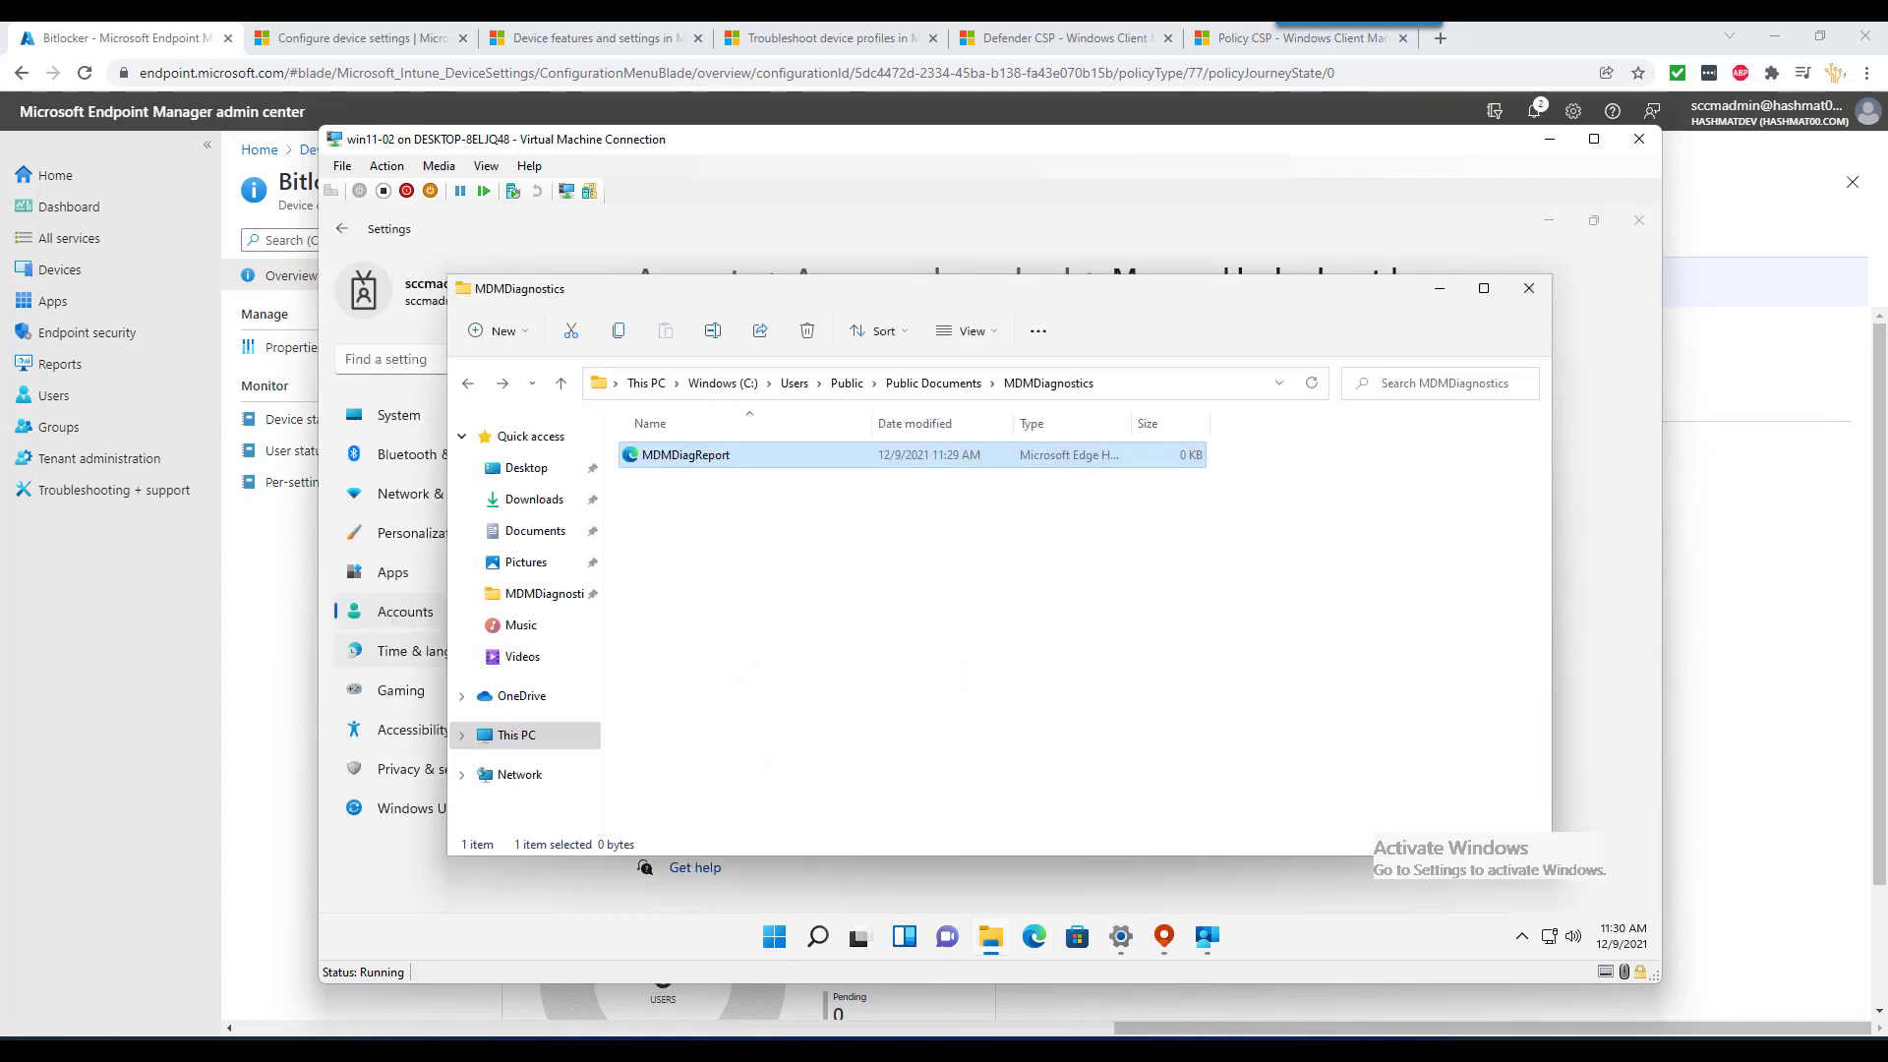
- Check the VM's notifications, the account sync page, and drive C: under This PC
left_click(1621, 936)
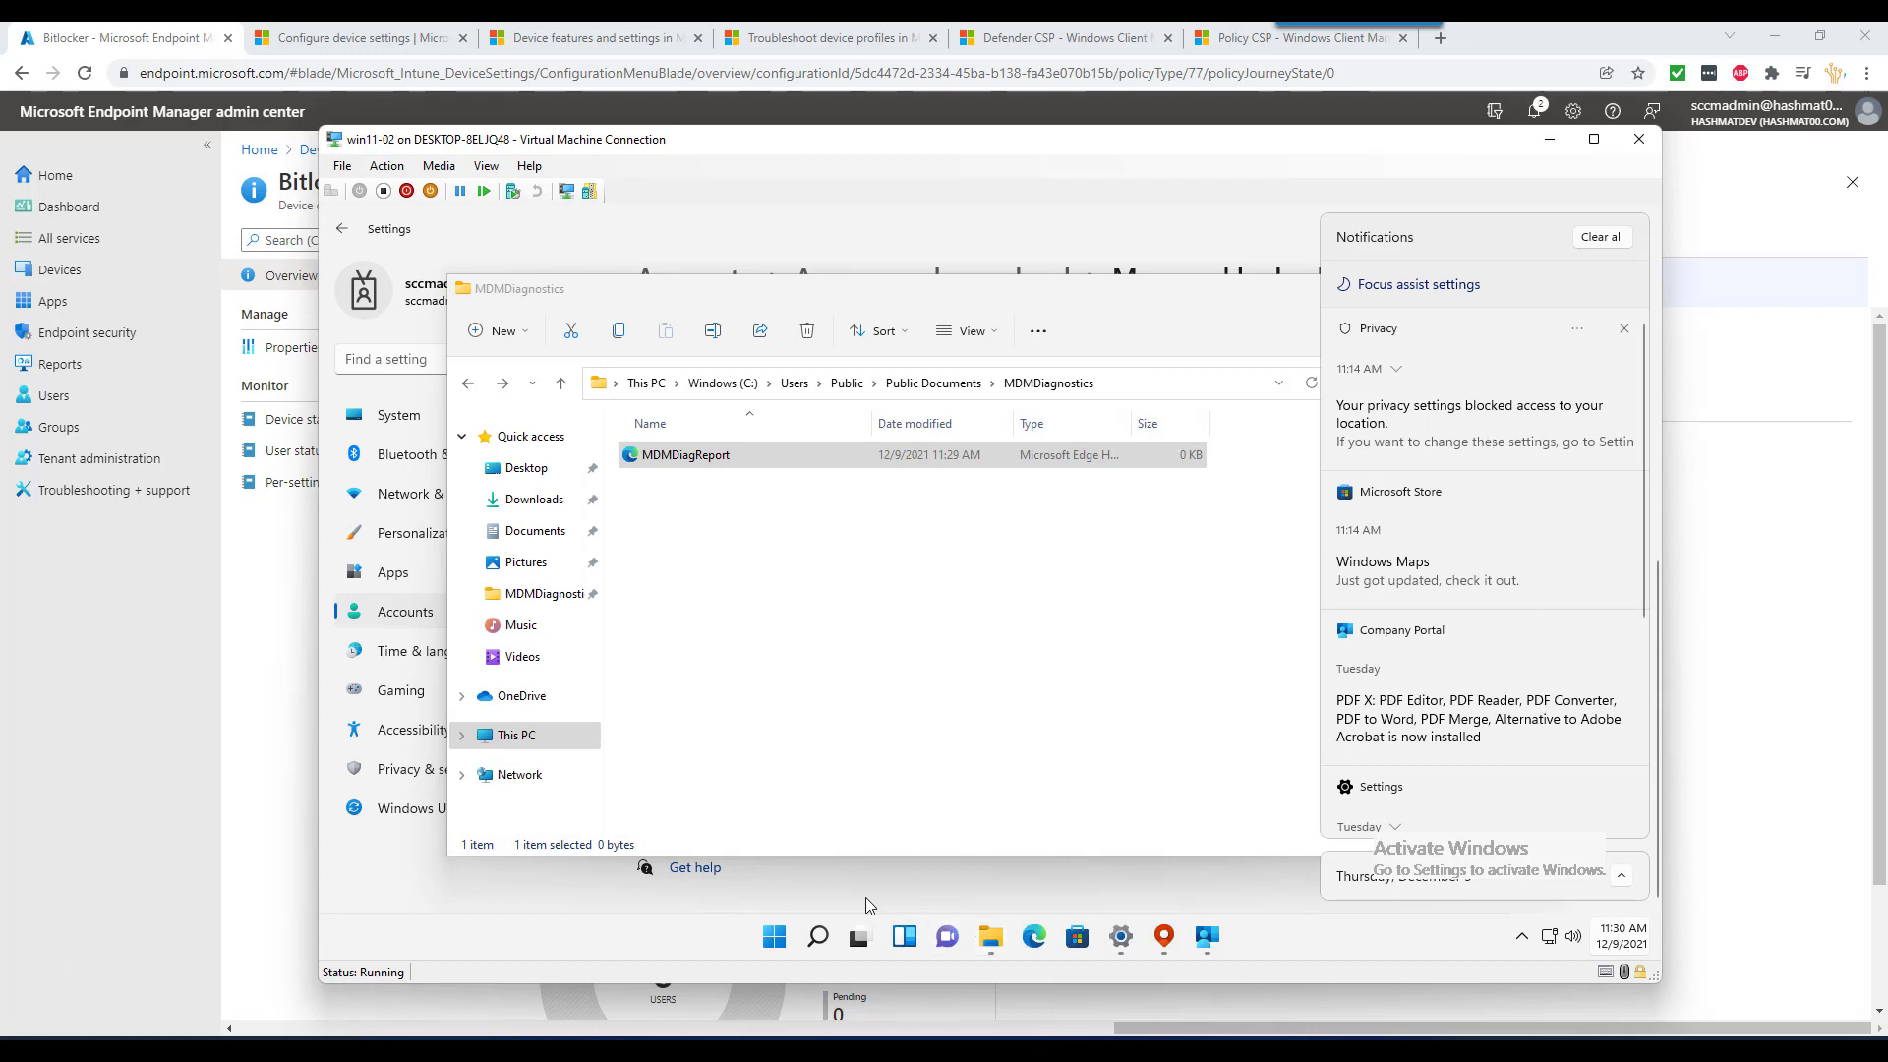
left_click(784, 895)
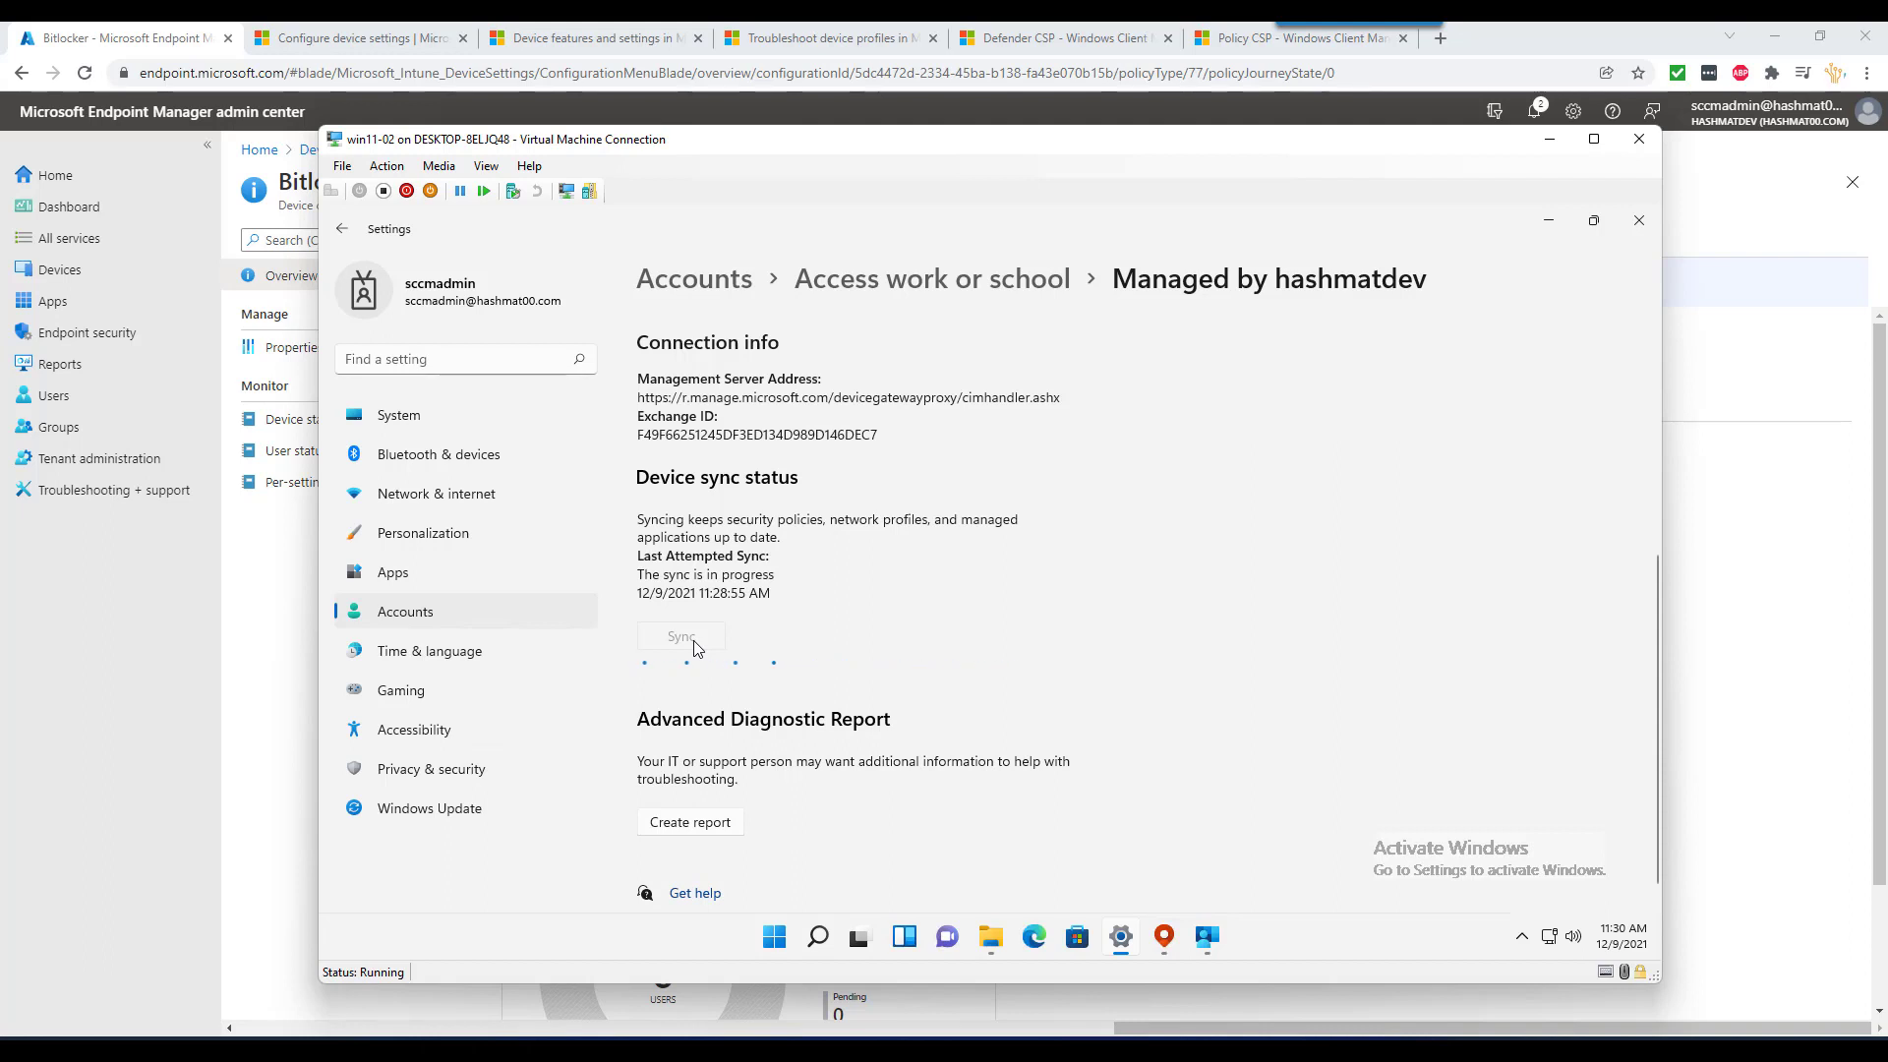
left_click(993, 944)
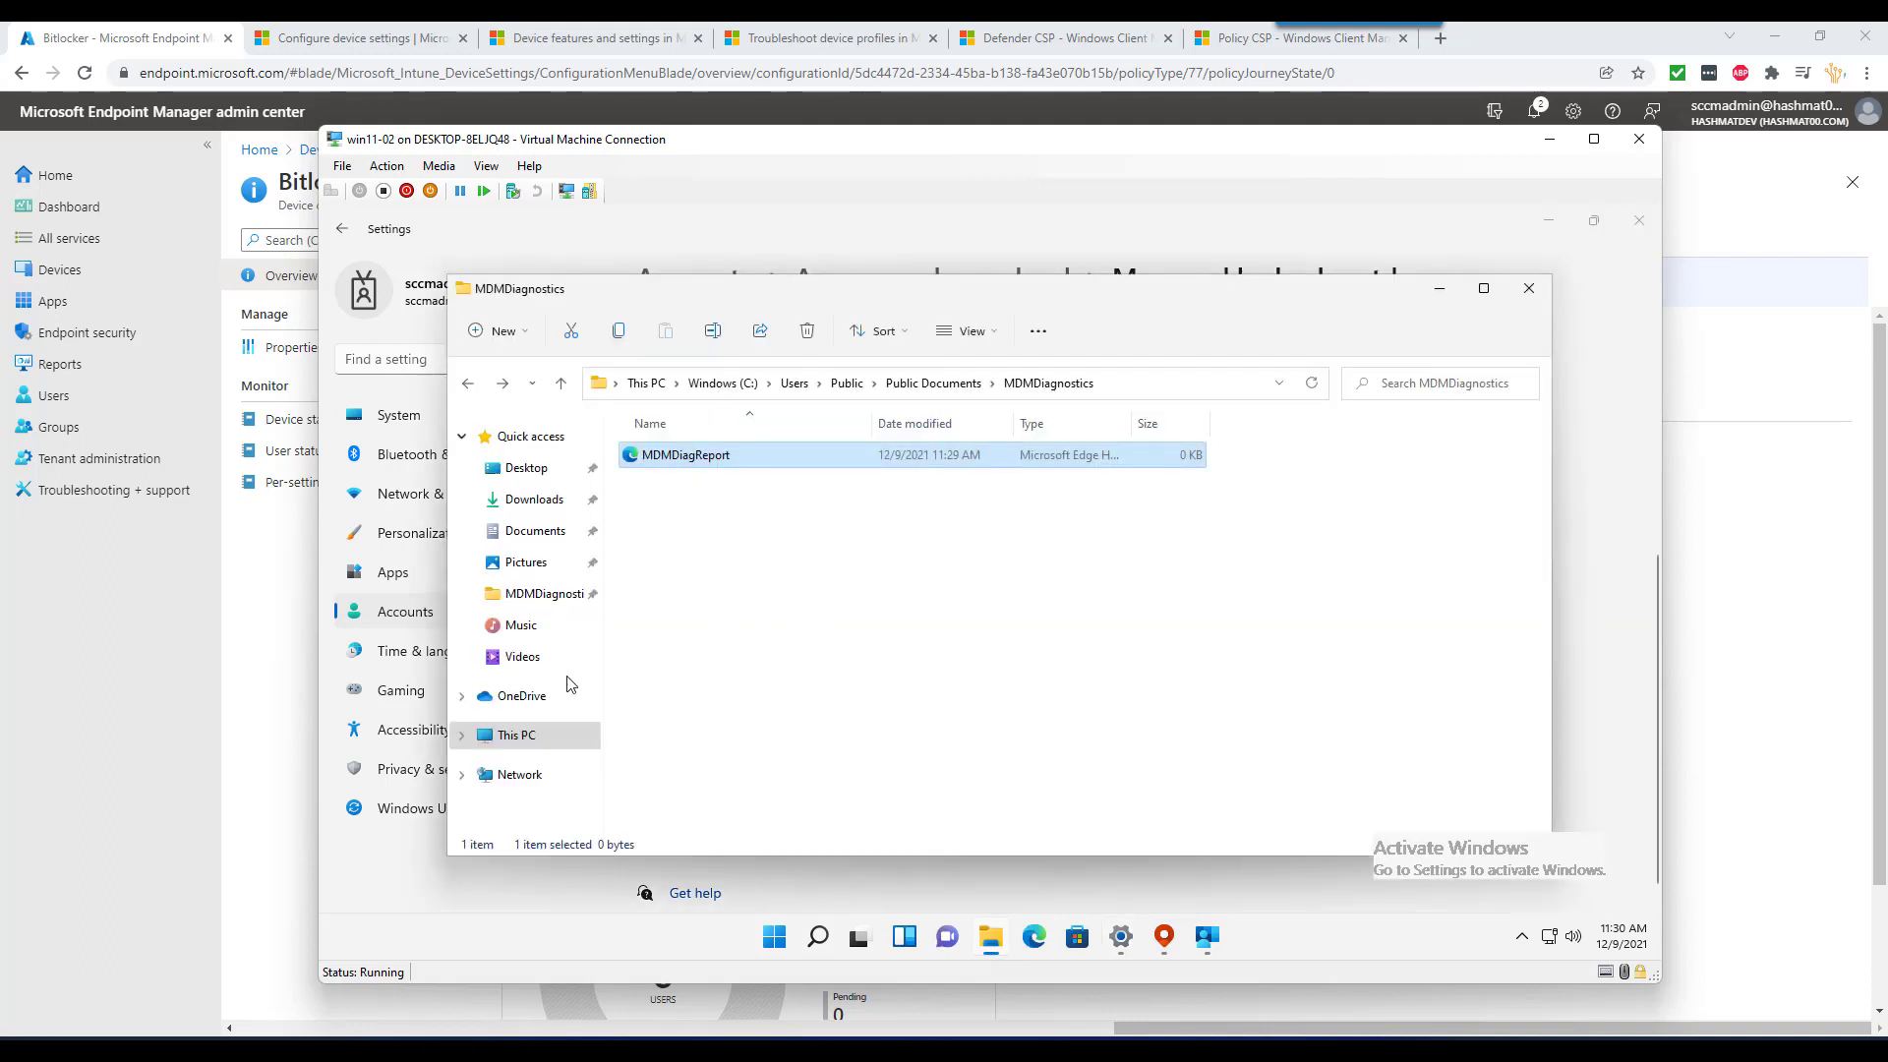
left_click(516, 736)
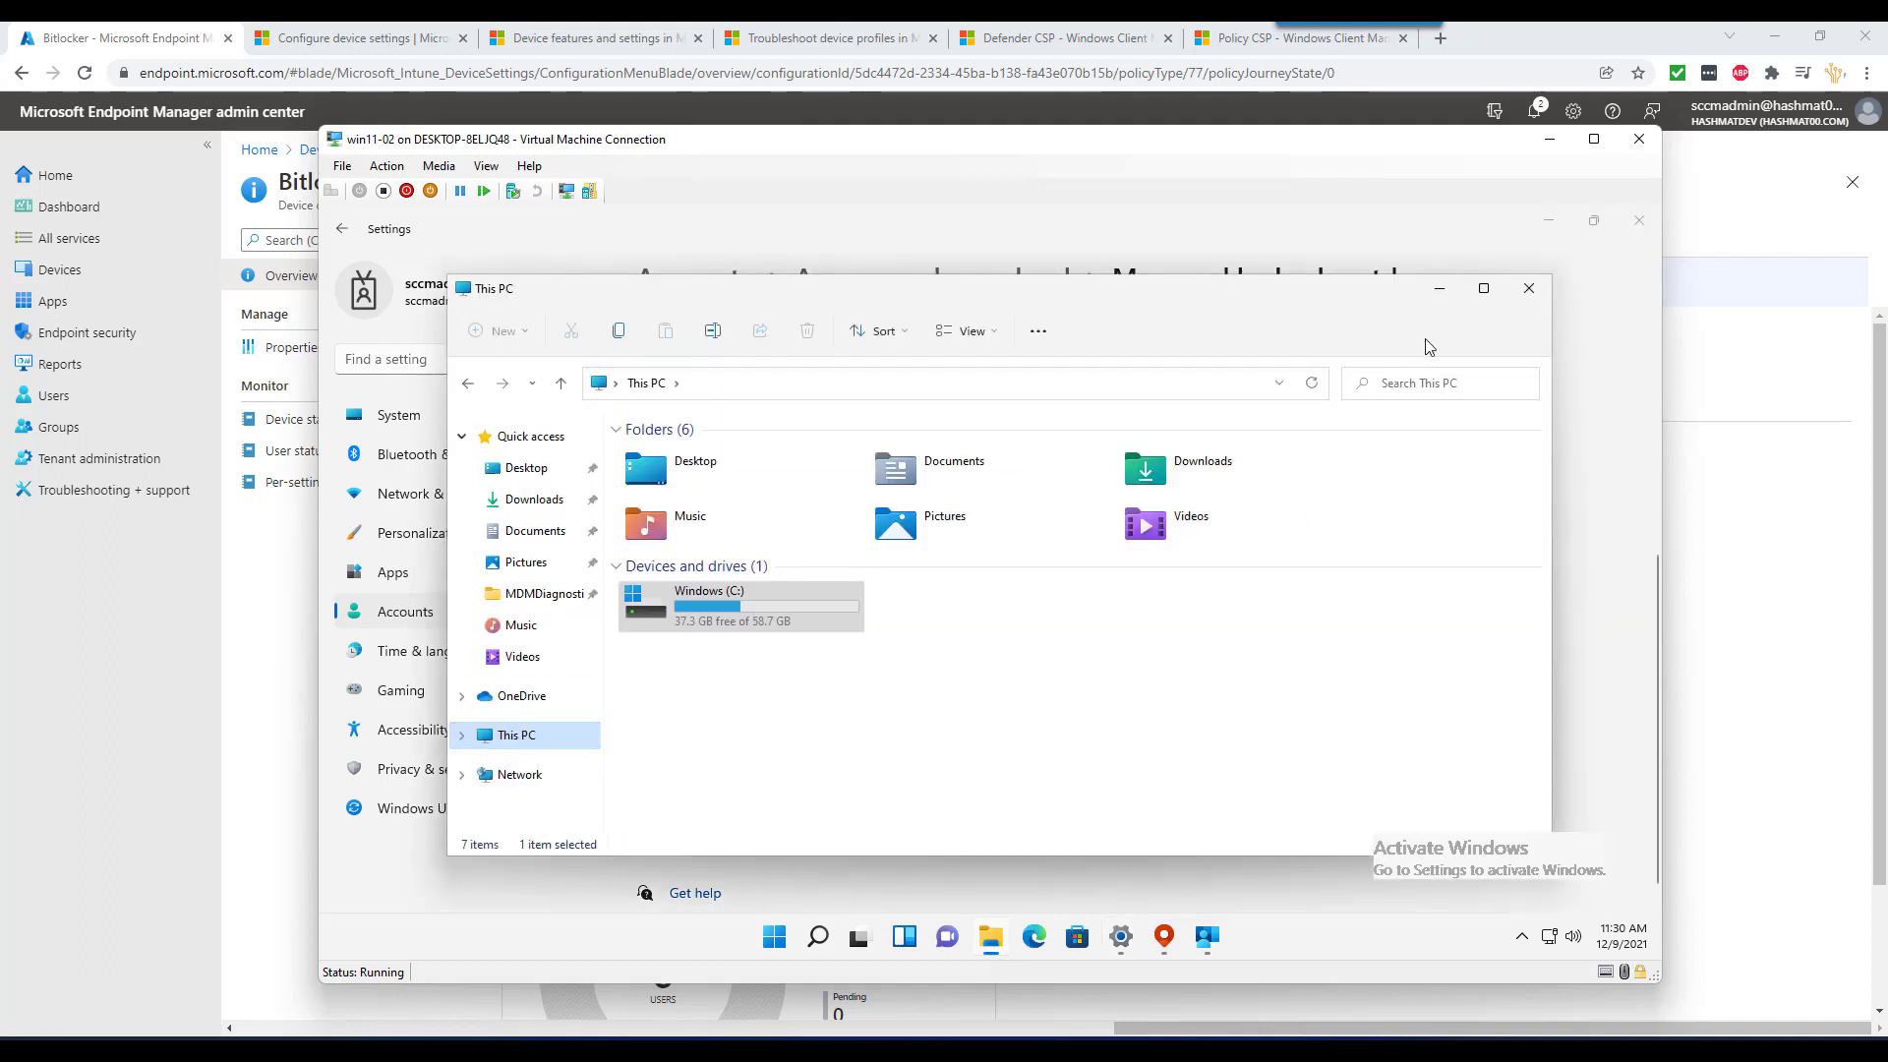
left_click(1439, 289)
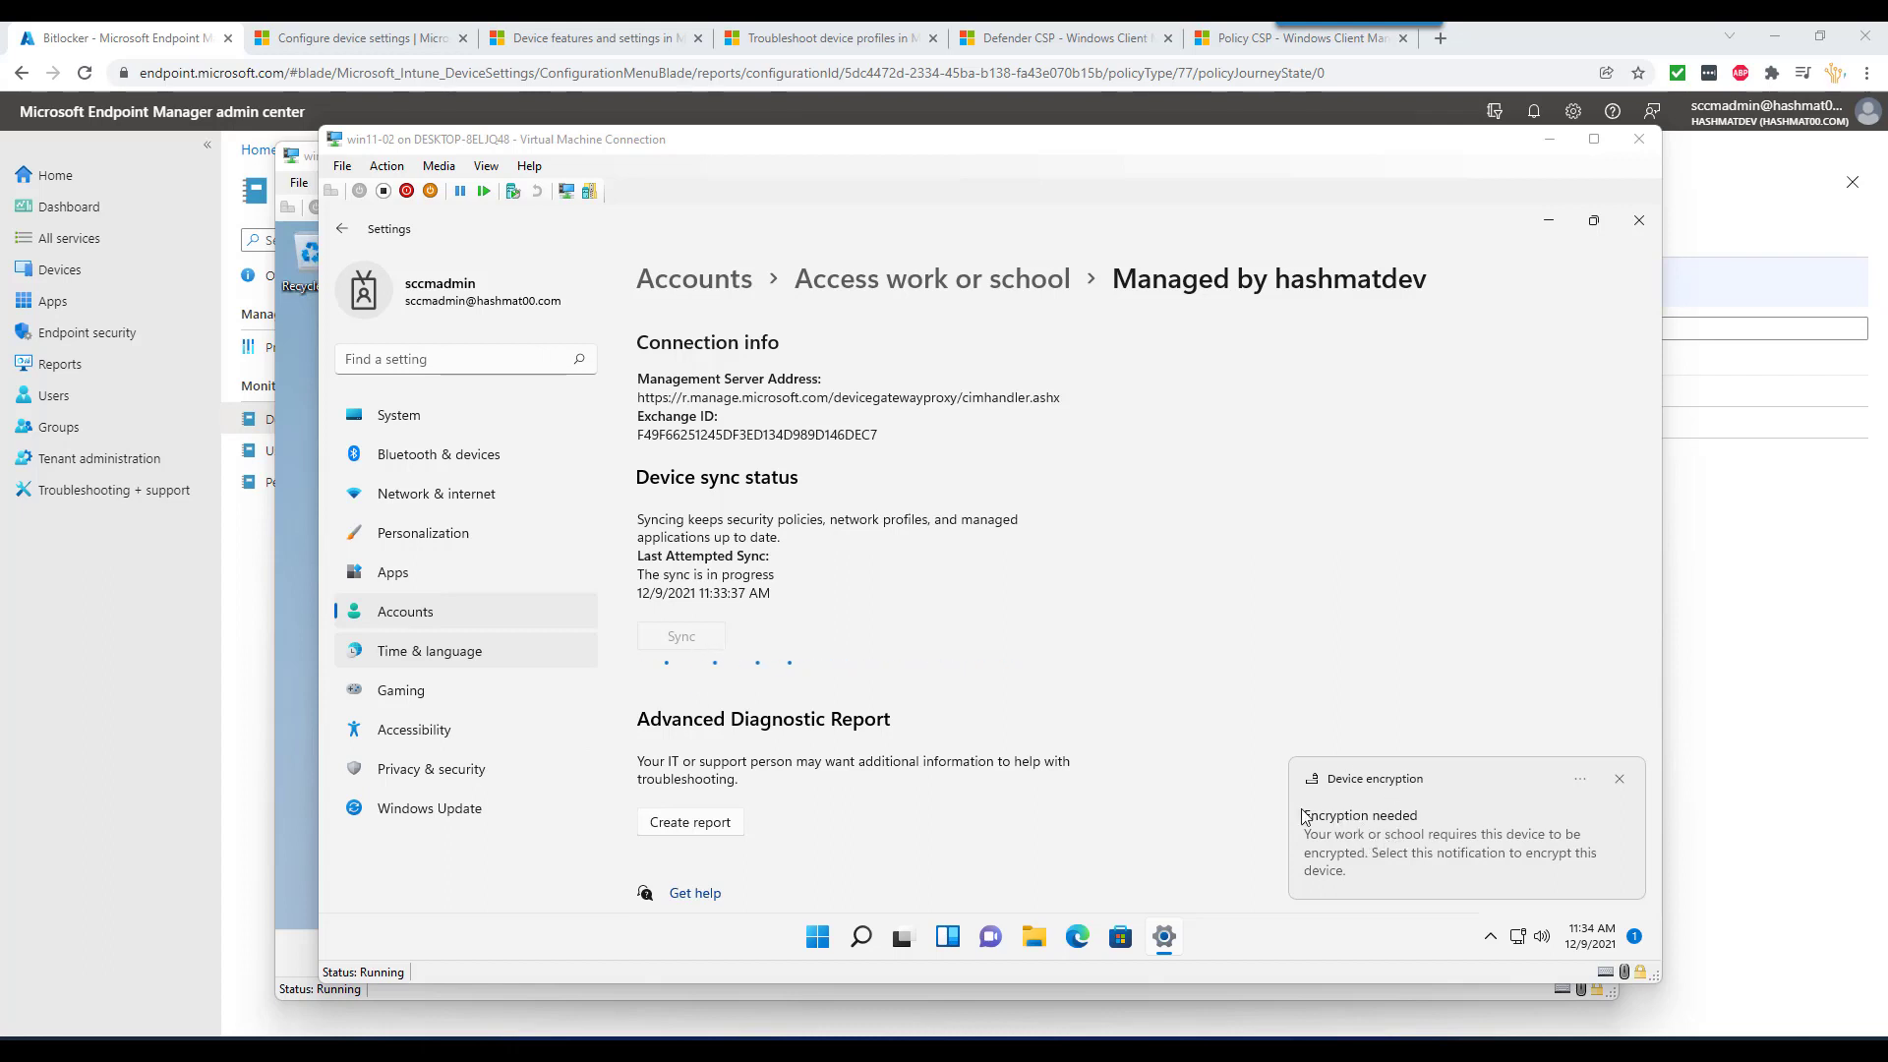
- Encrypt the entire drive C: with the new encryption mode, backing up the recovery key to Azure AD
left_click(1411, 828)
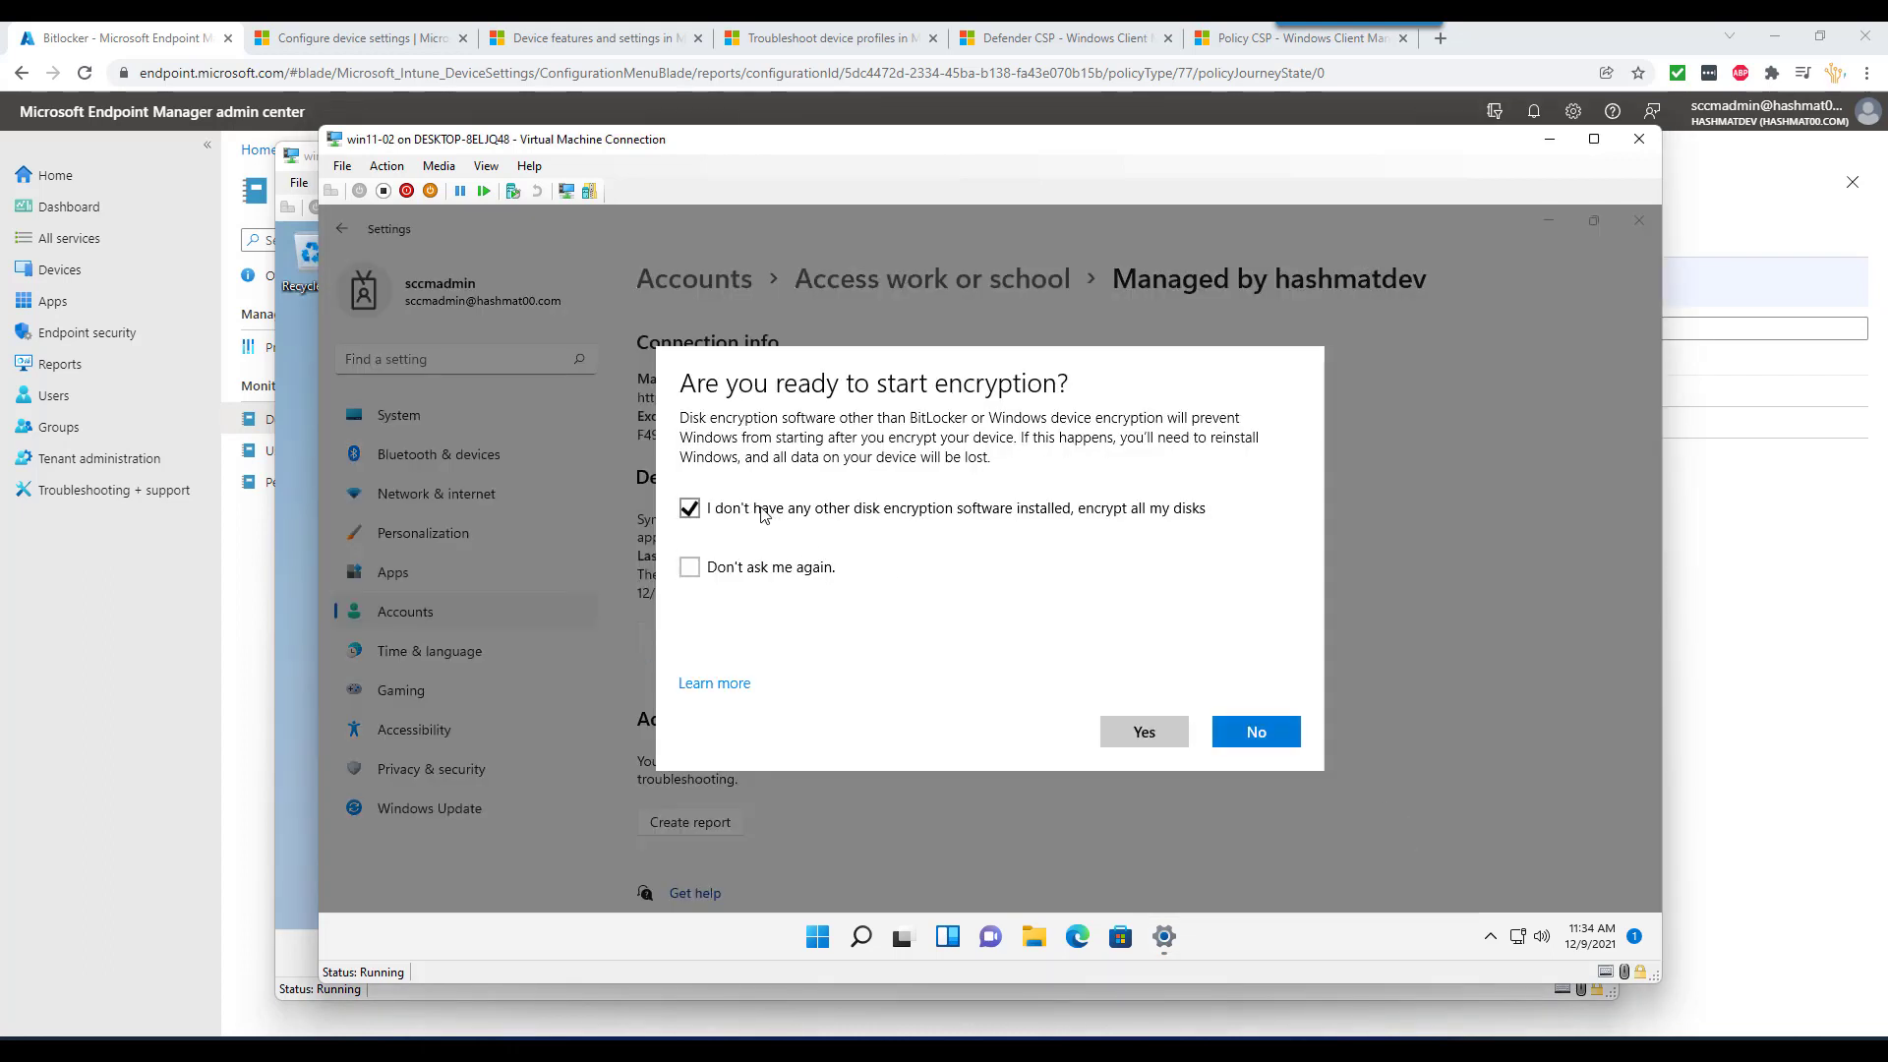
left_click(1140, 736)
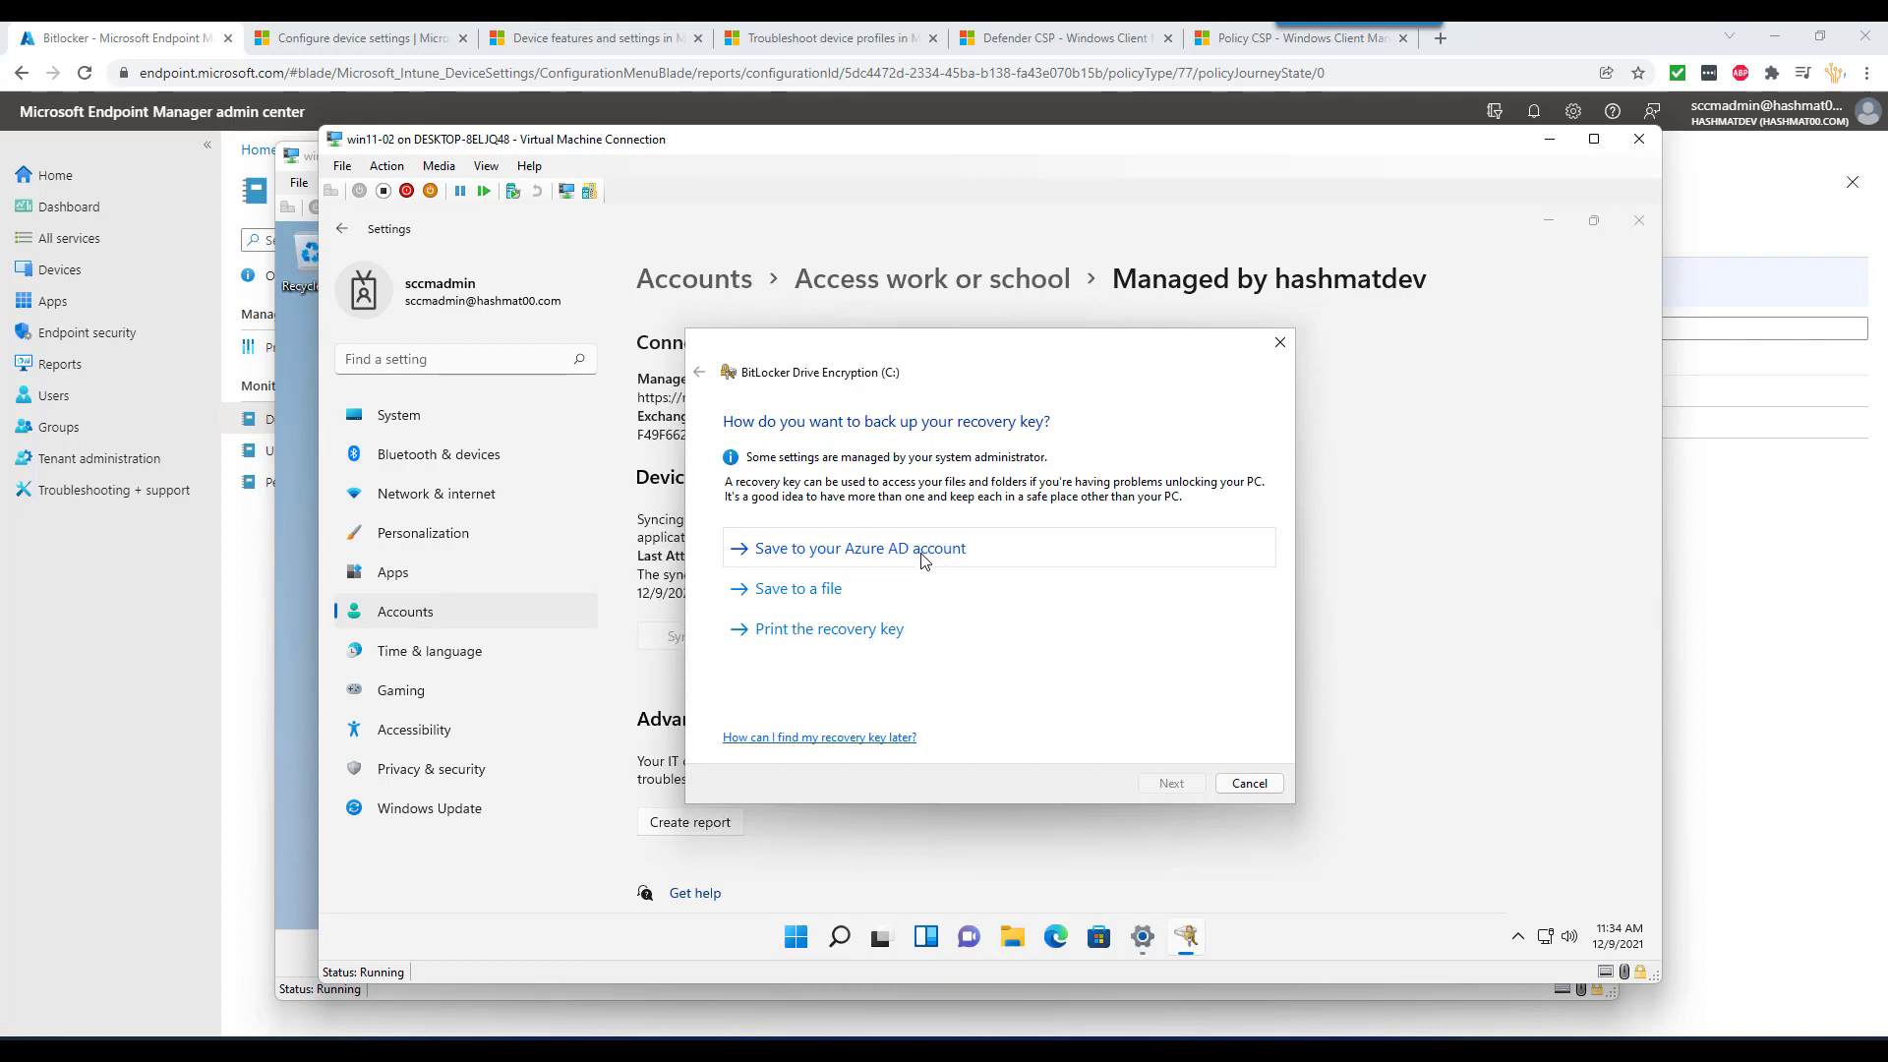
left_click(924, 553)
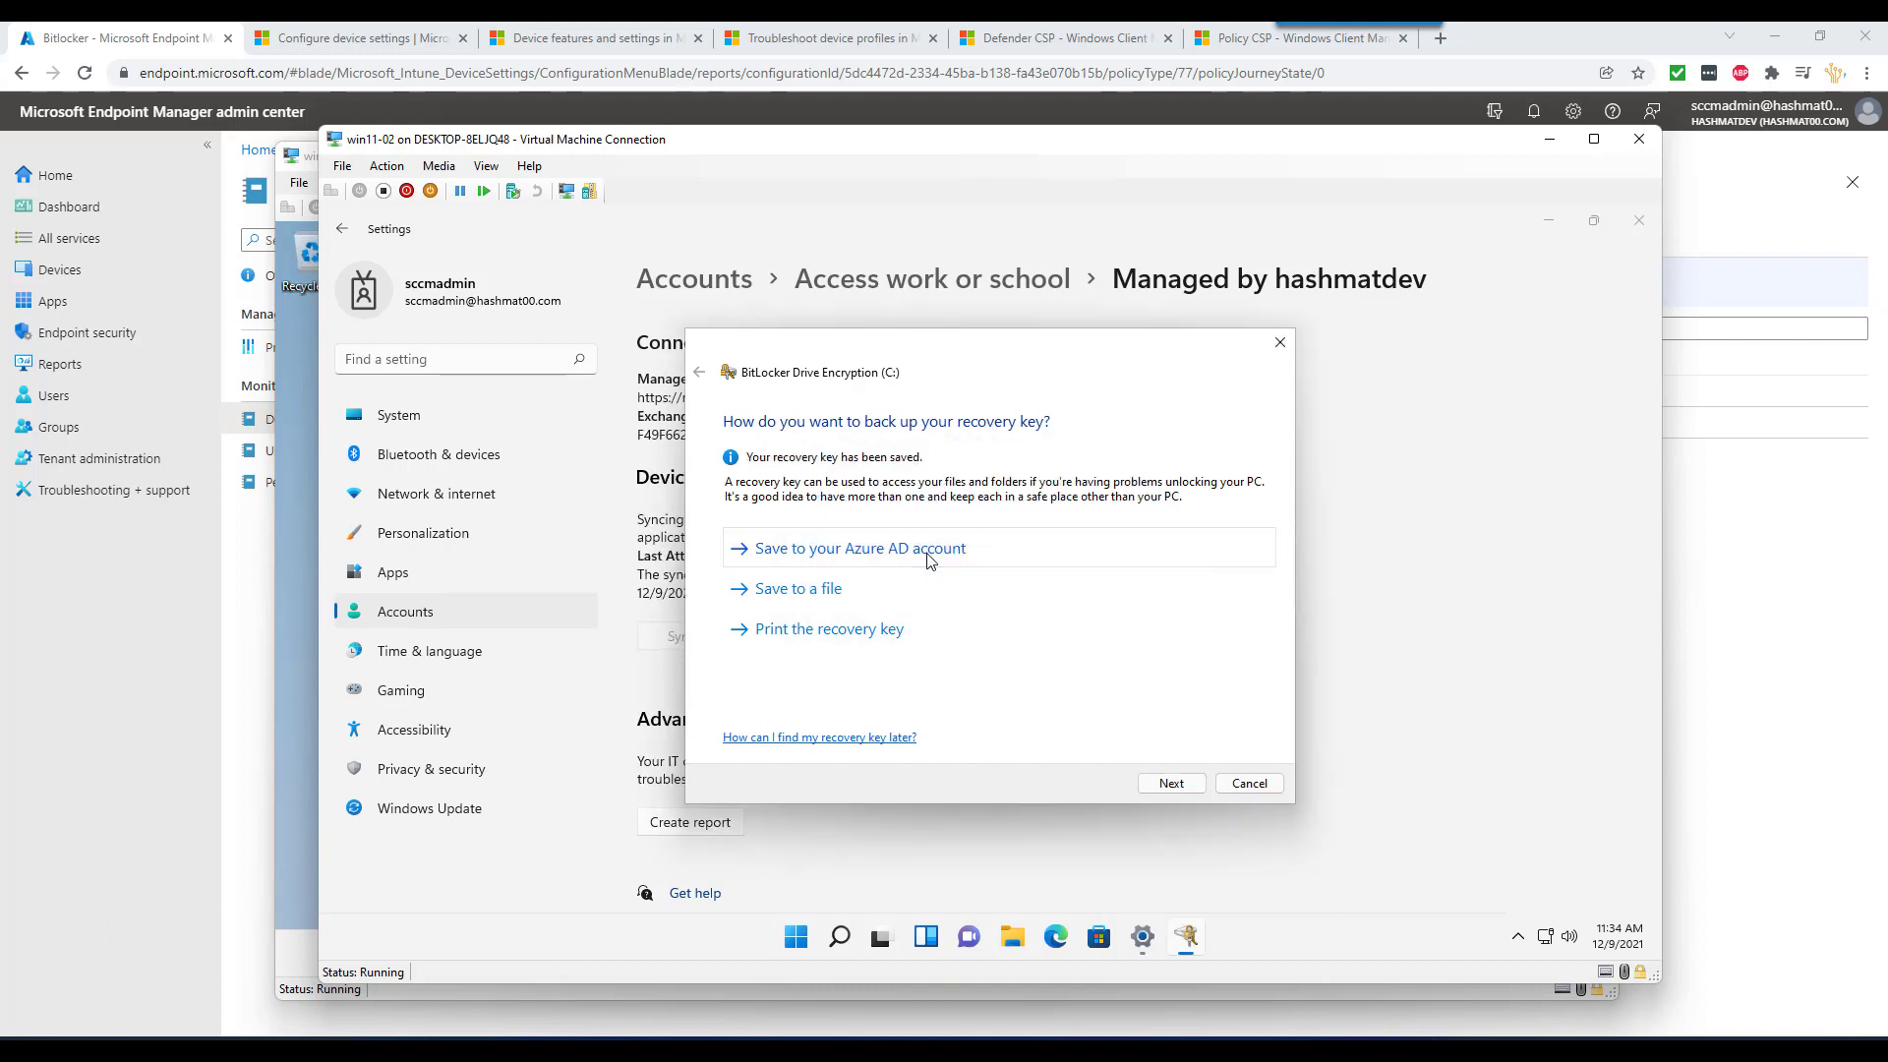
left_click(1170, 777)
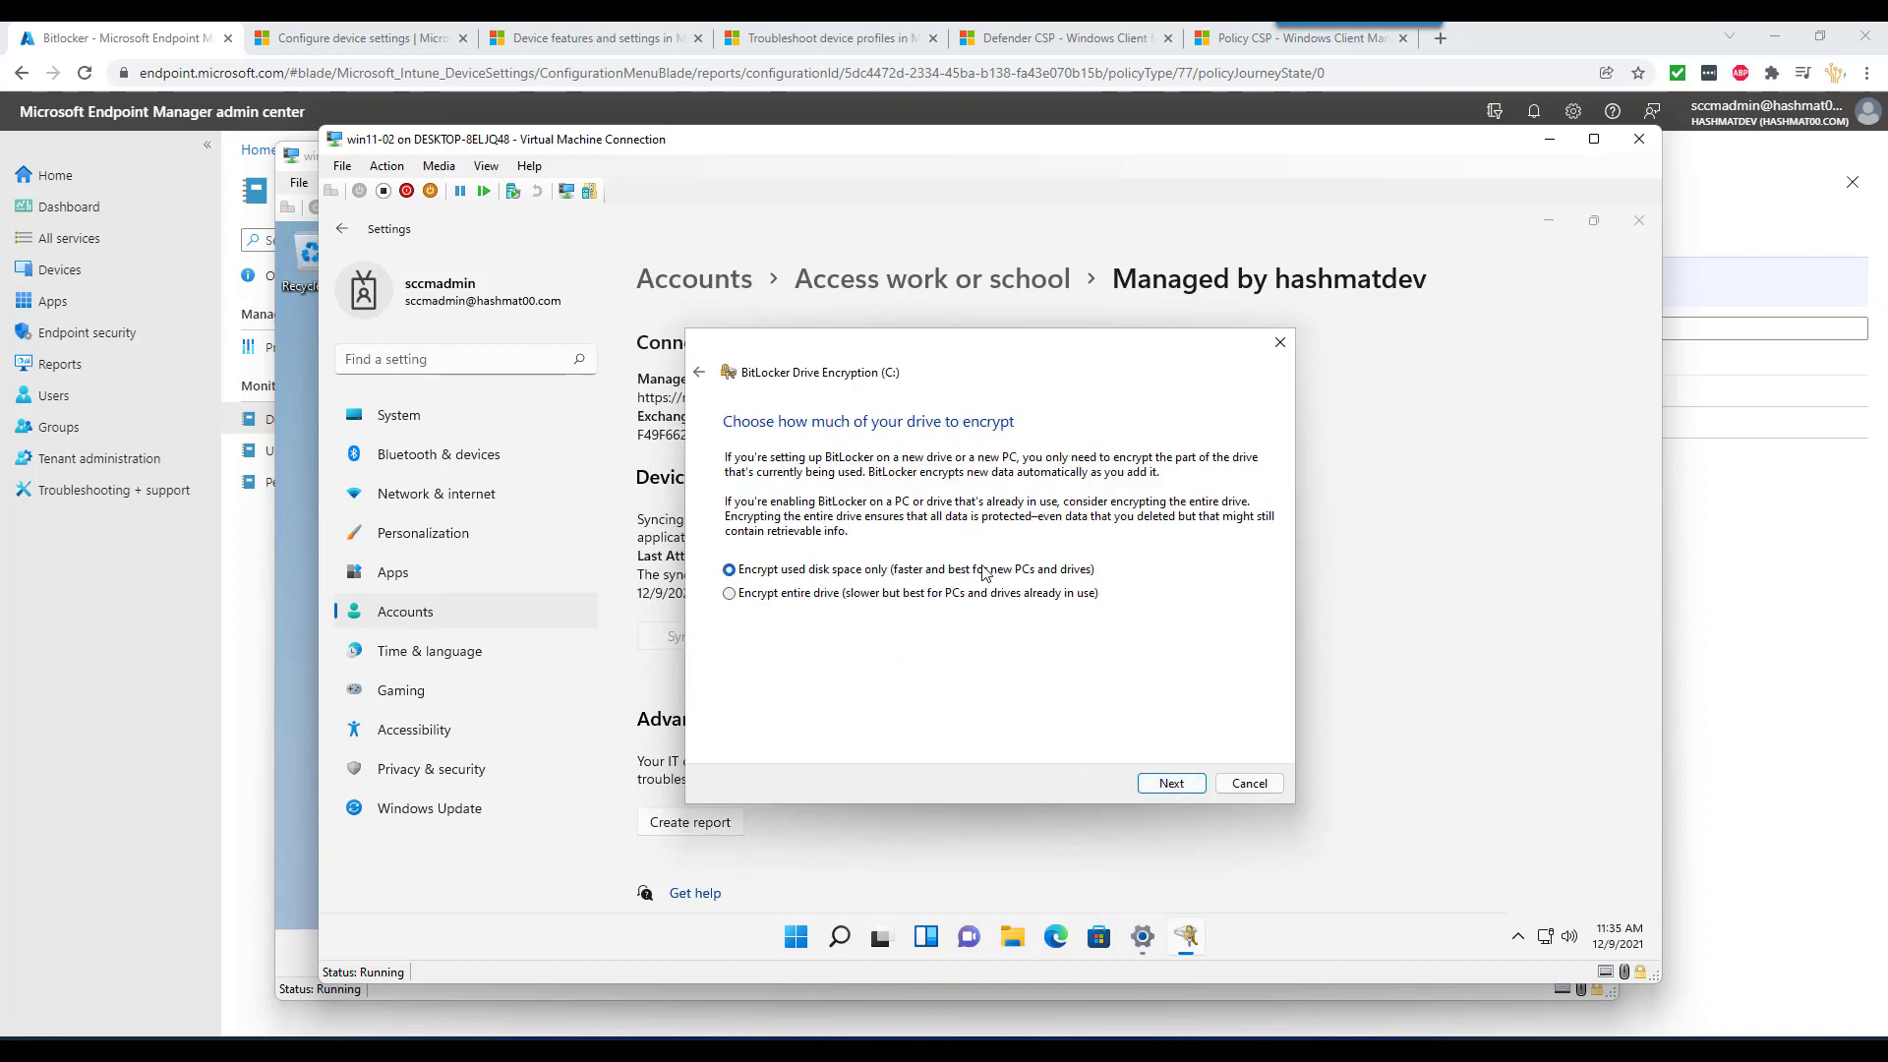
left_click(1170, 784)
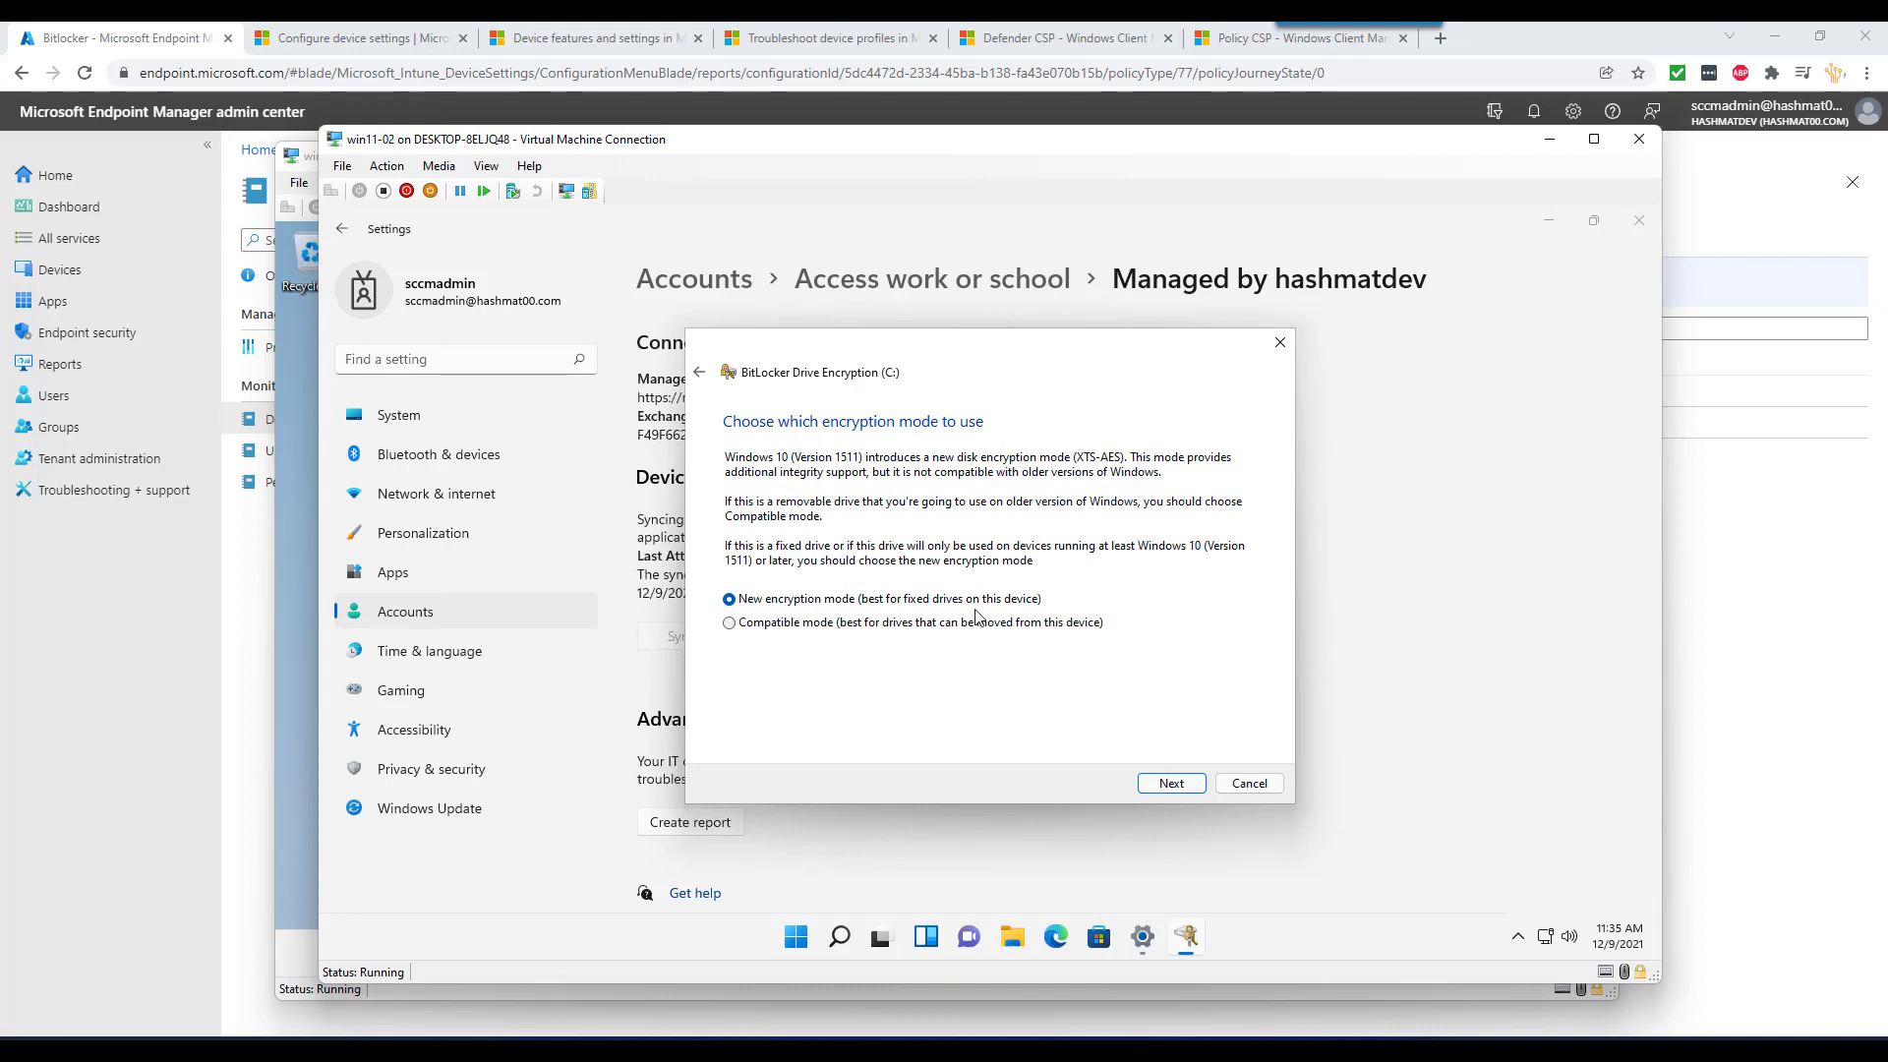
left_click(1170, 786)
left_click(1162, 787)
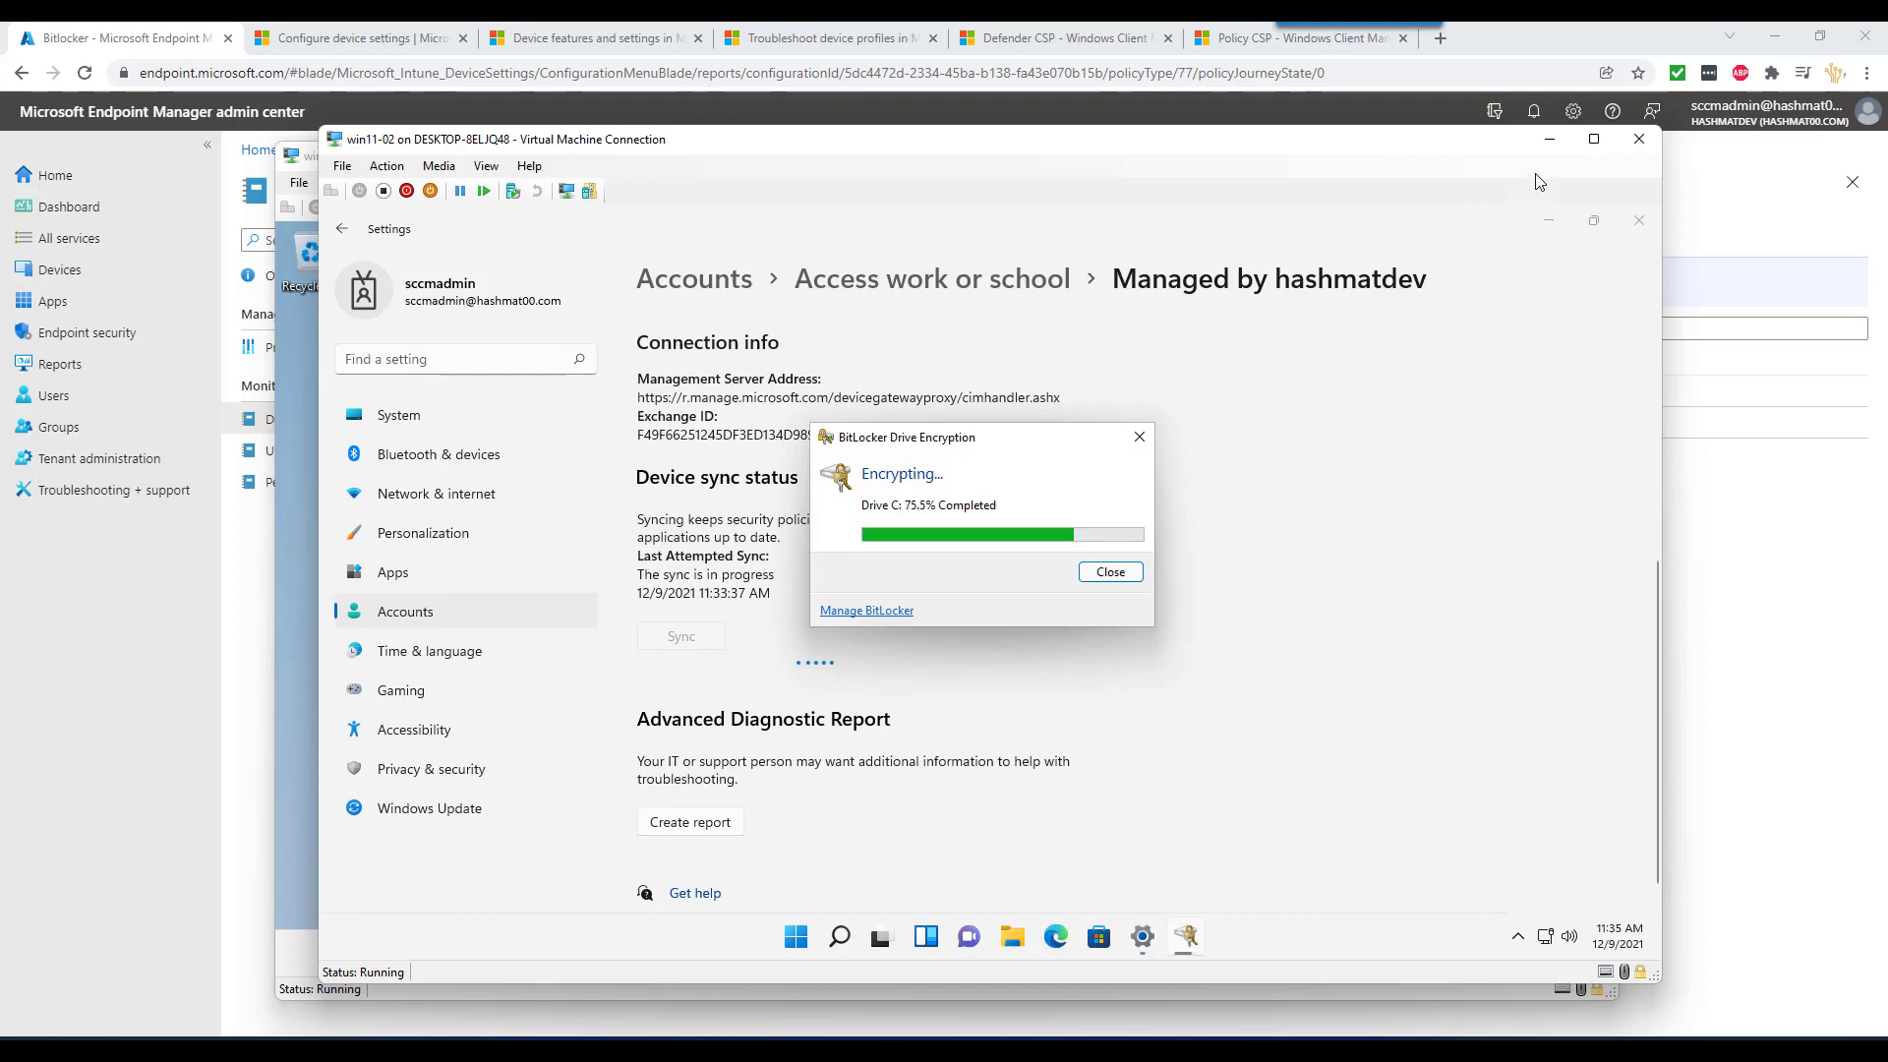
left_click(1549, 138)
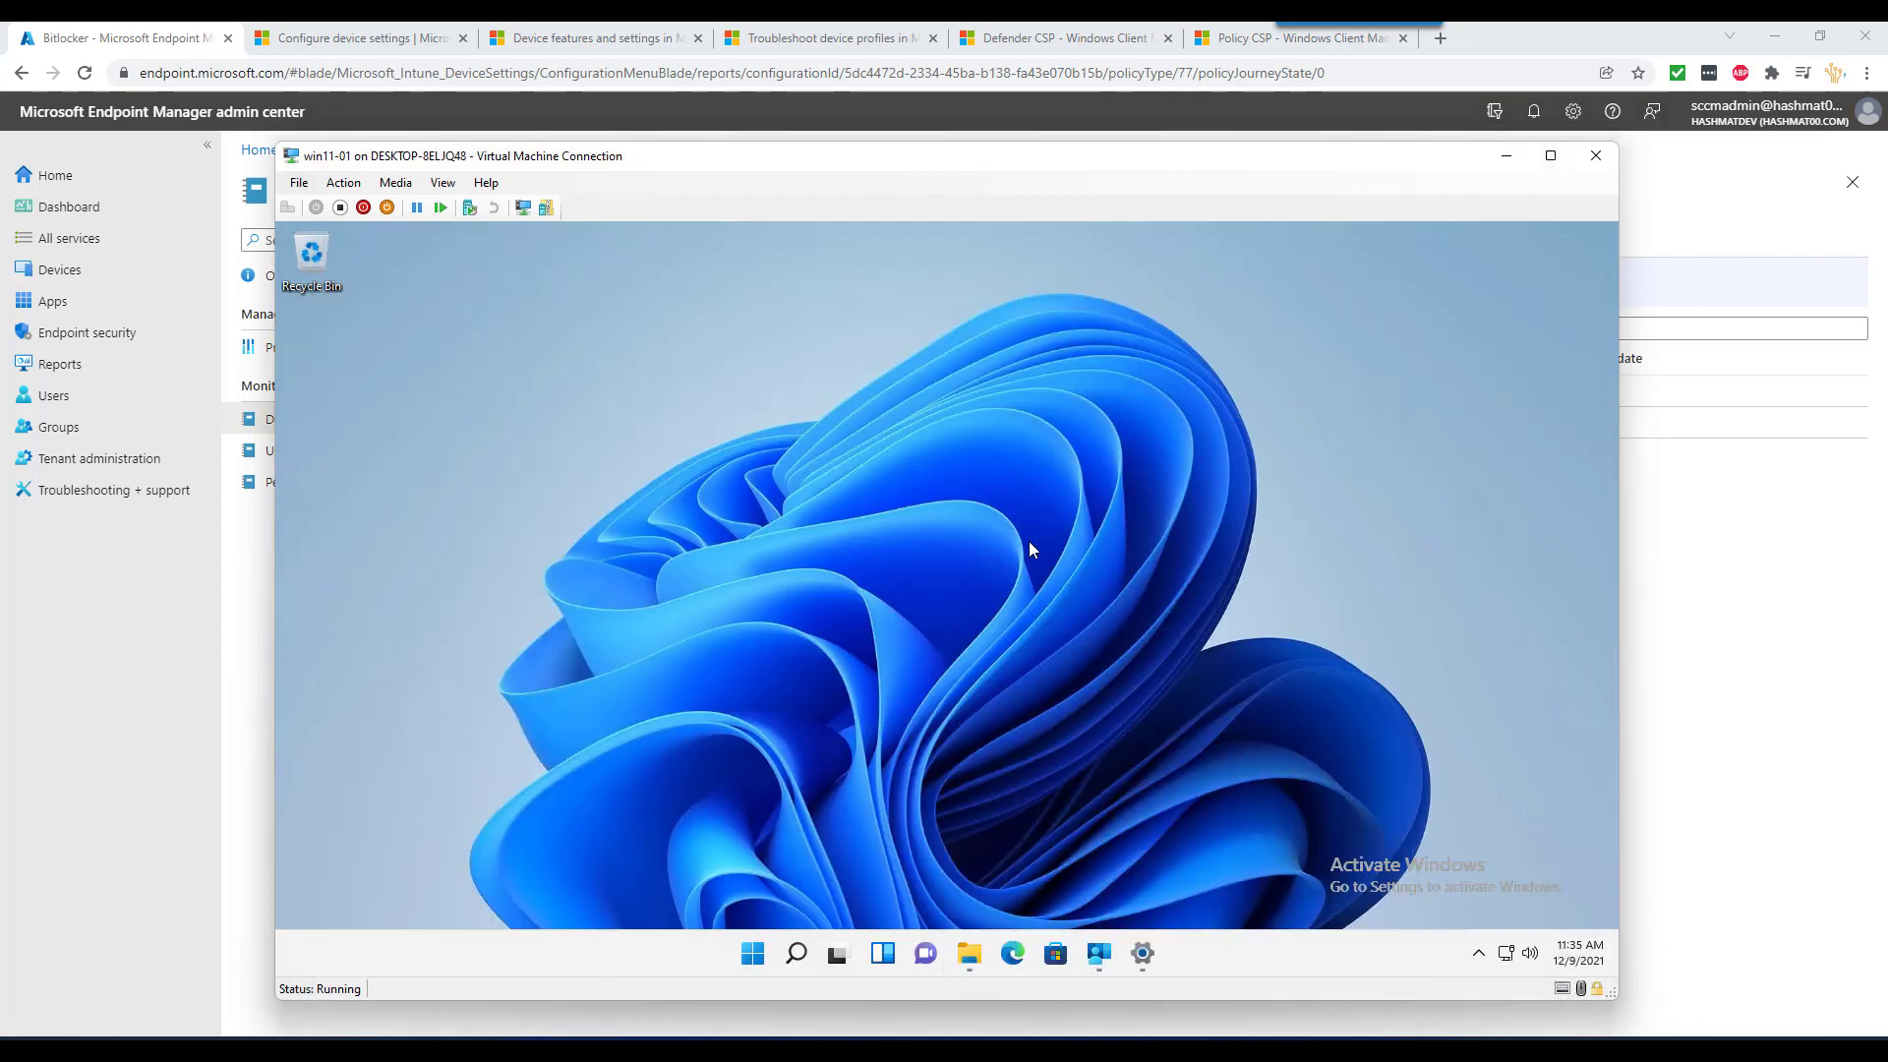
- Restart the win11-01 virtual machine
left_click(764, 951)
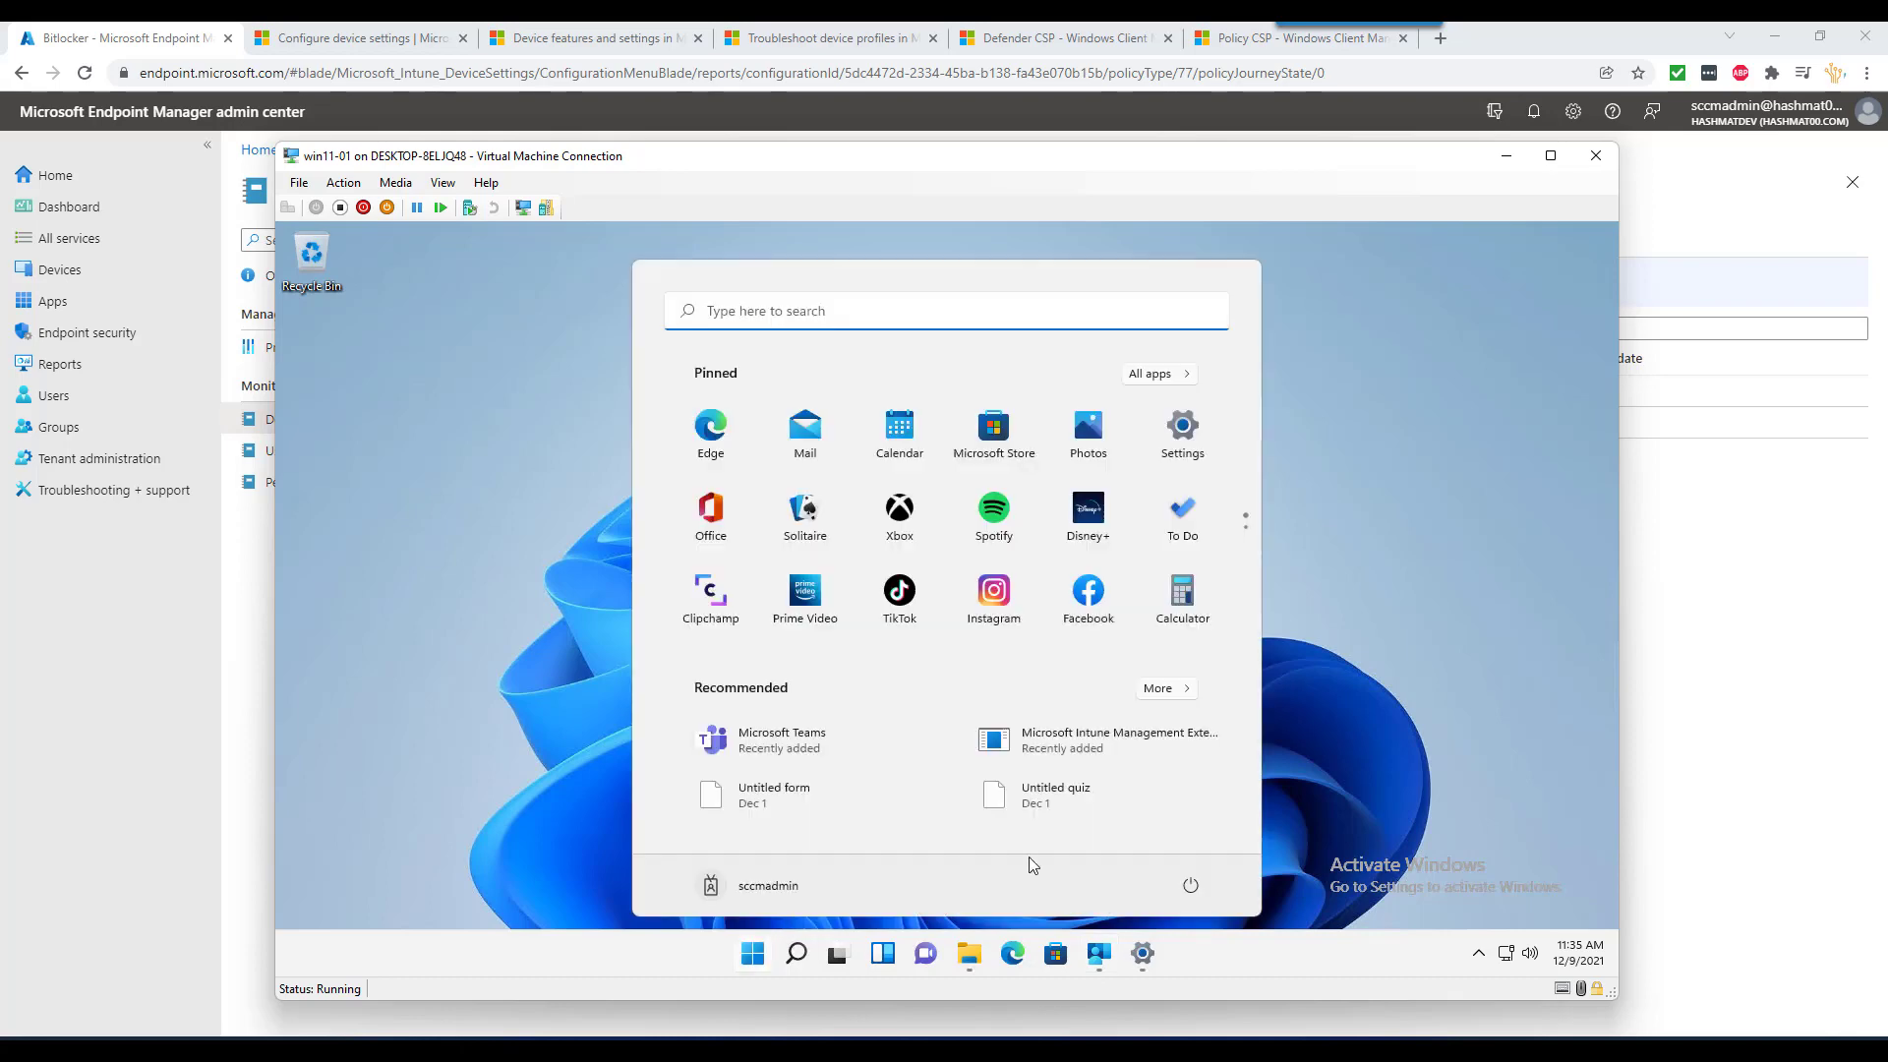
left_click(1190, 885)
left_click(1194, 843)
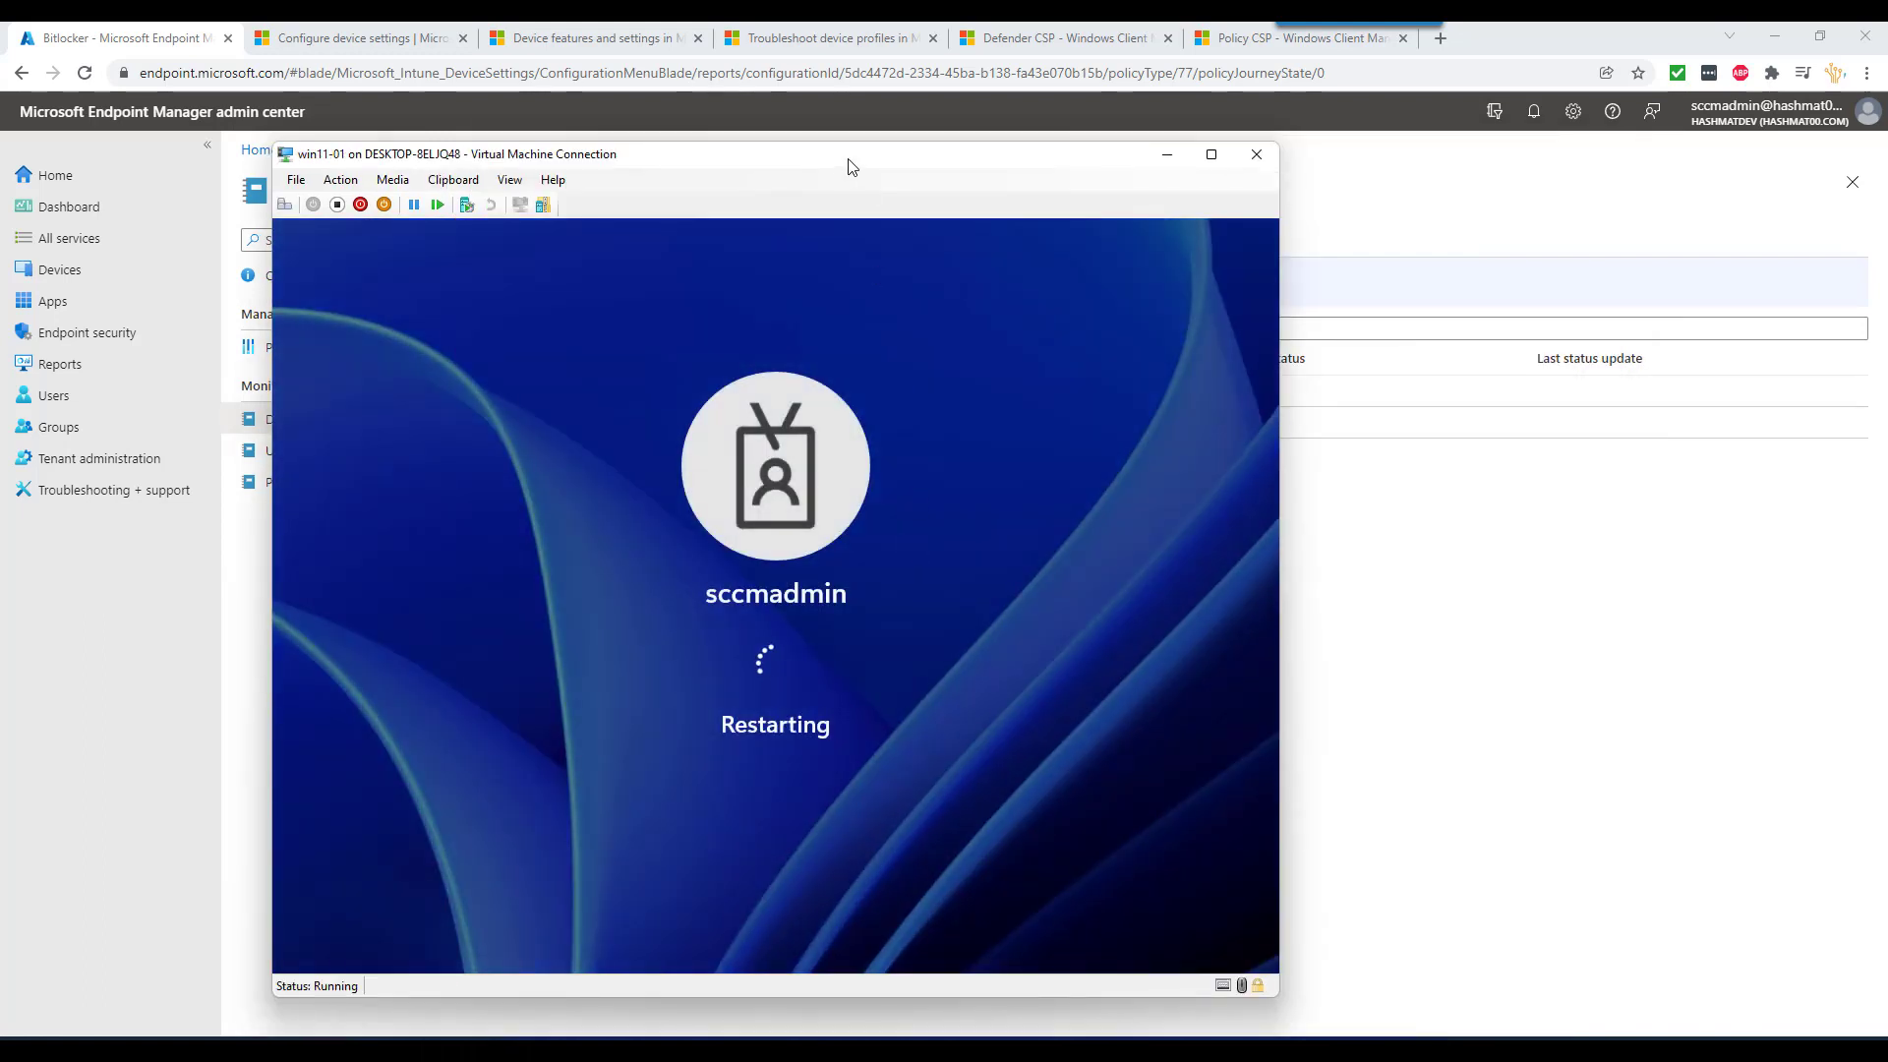
left_click_drag(846, 168, 890, 142)
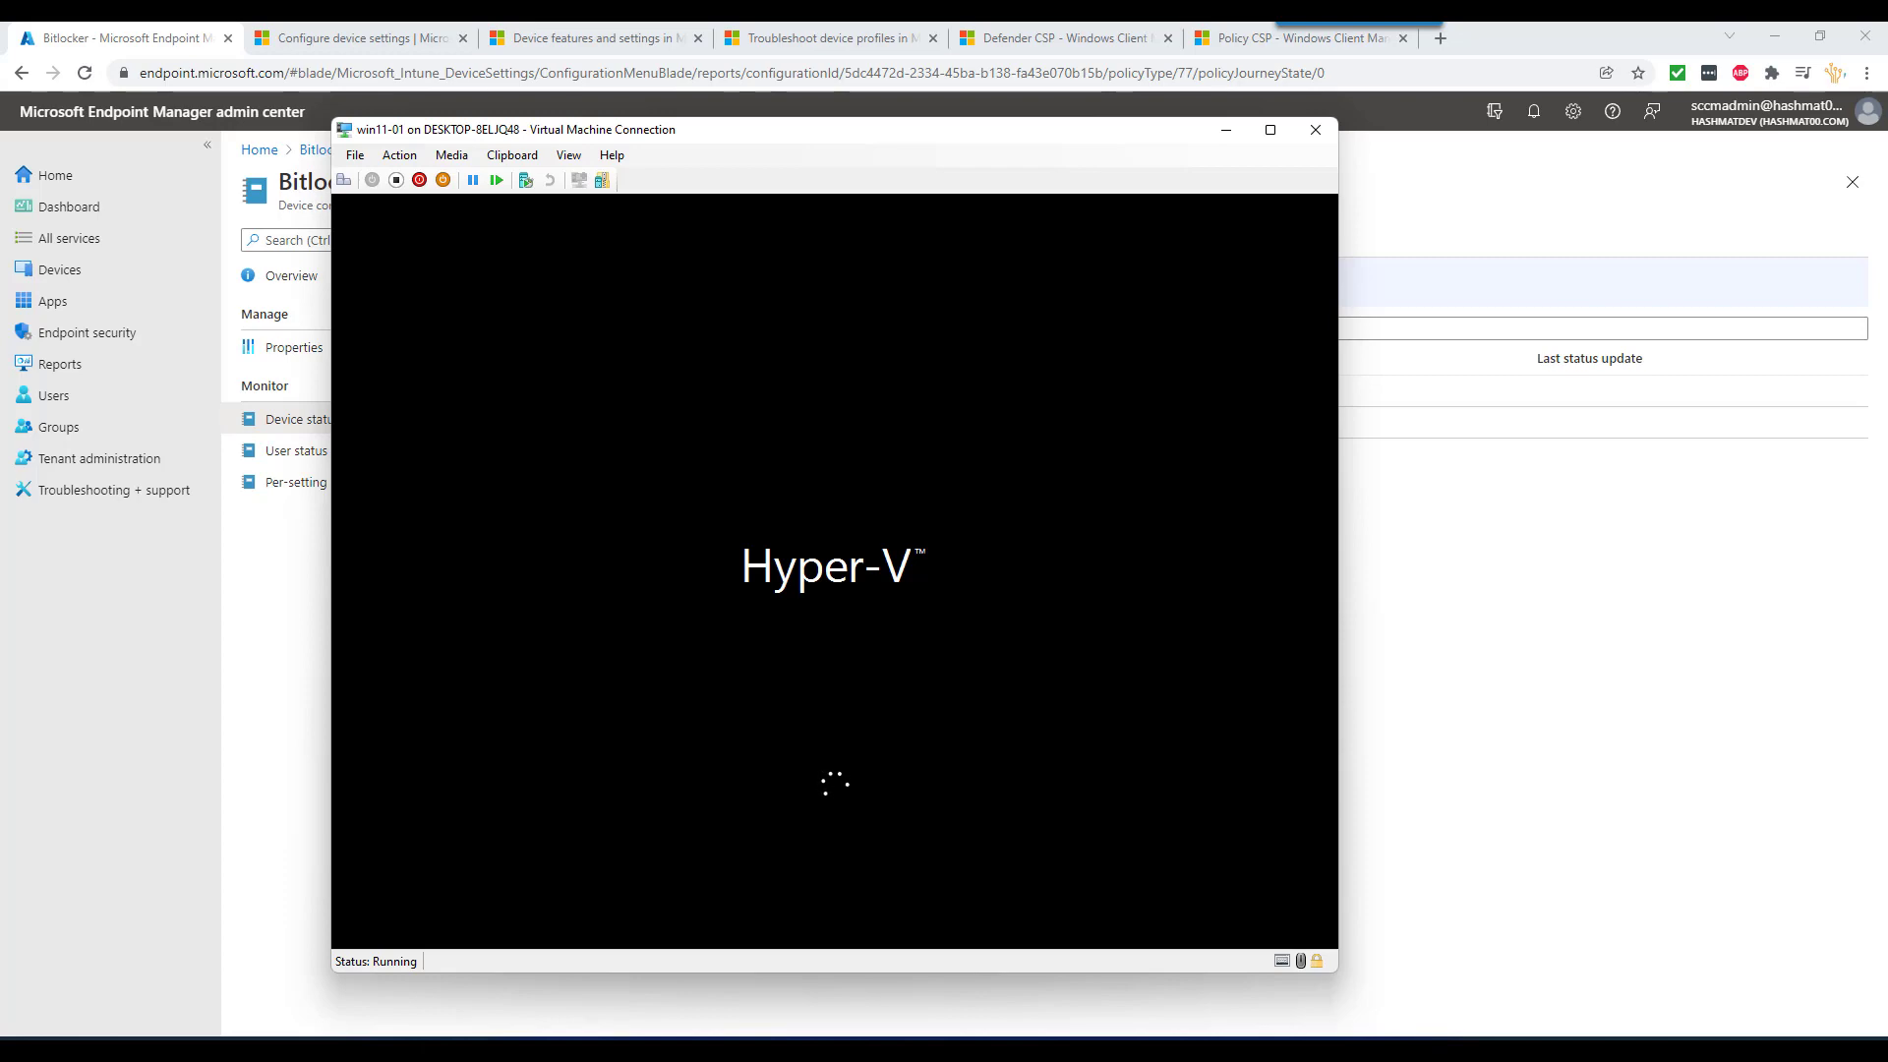
- Check win11-02's drives under This PC, then sign in to win11-01 with its password
mouse_move(1292, 1048)
left_click(1459, 961)
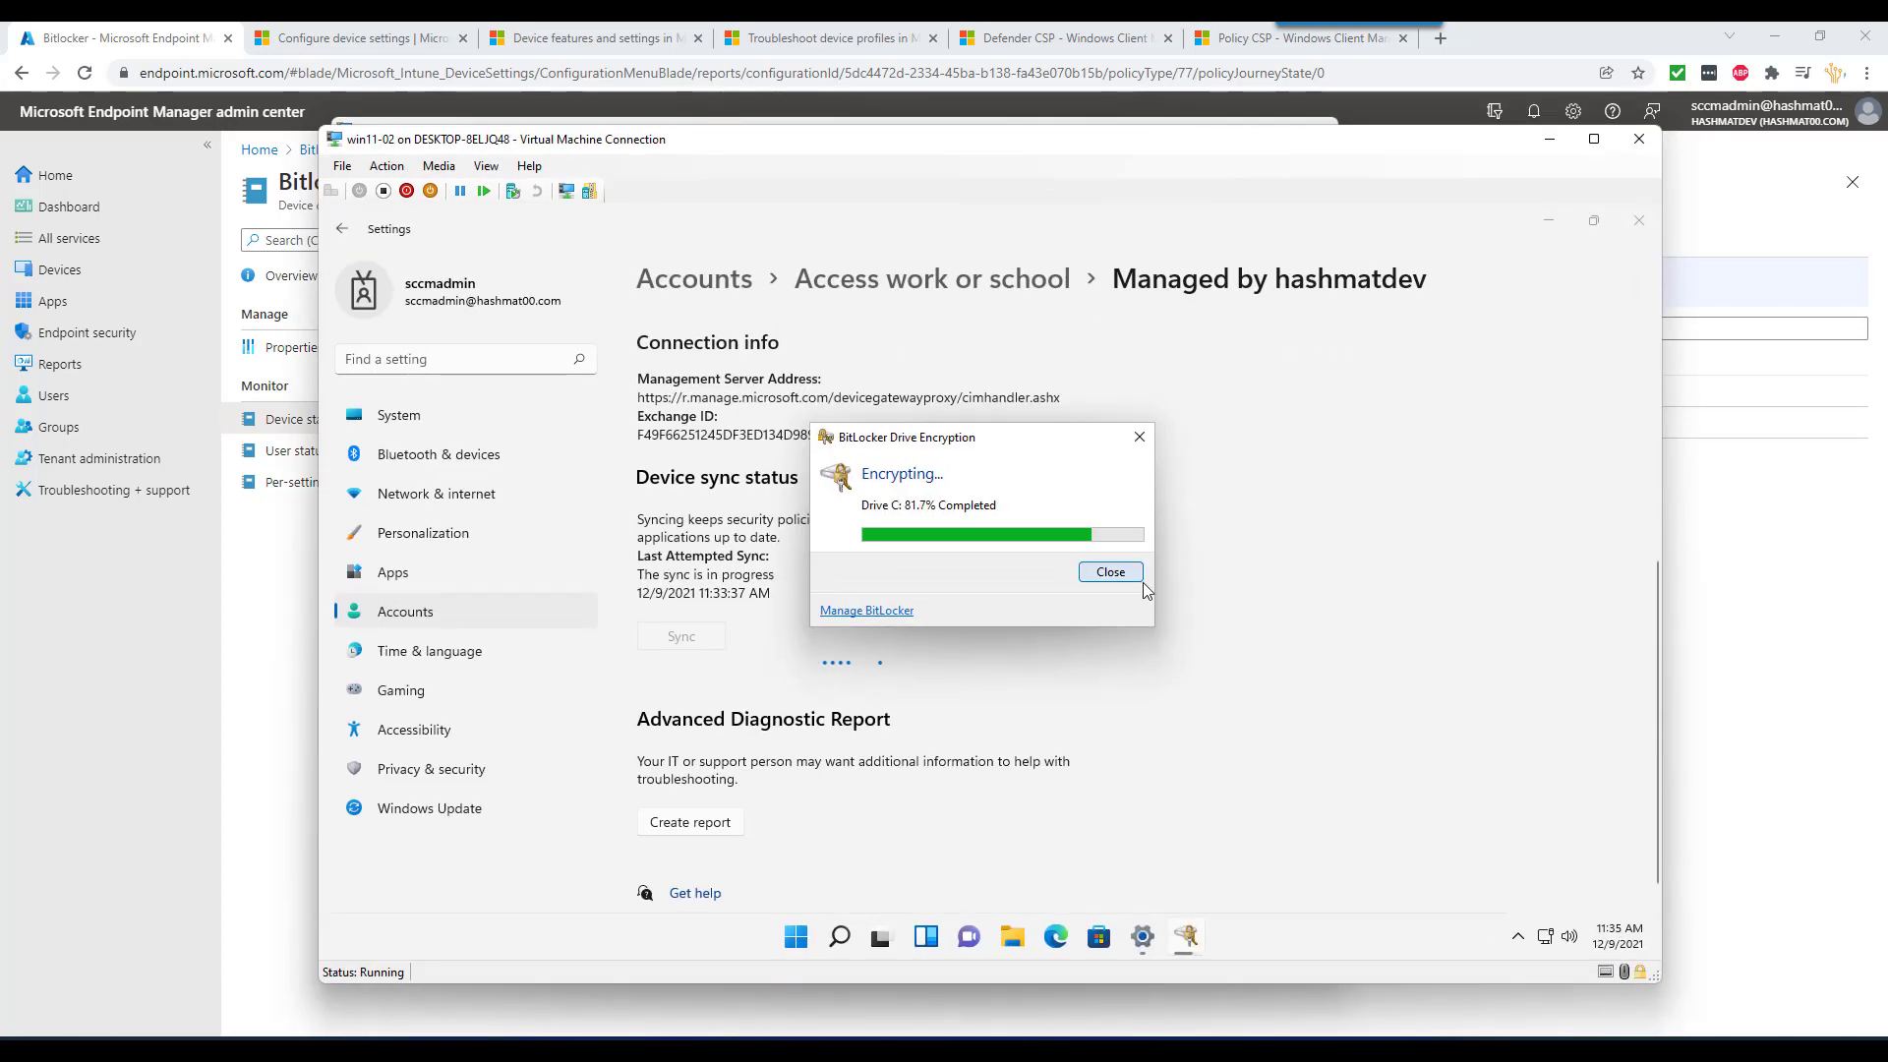
left_click(1009, 941)
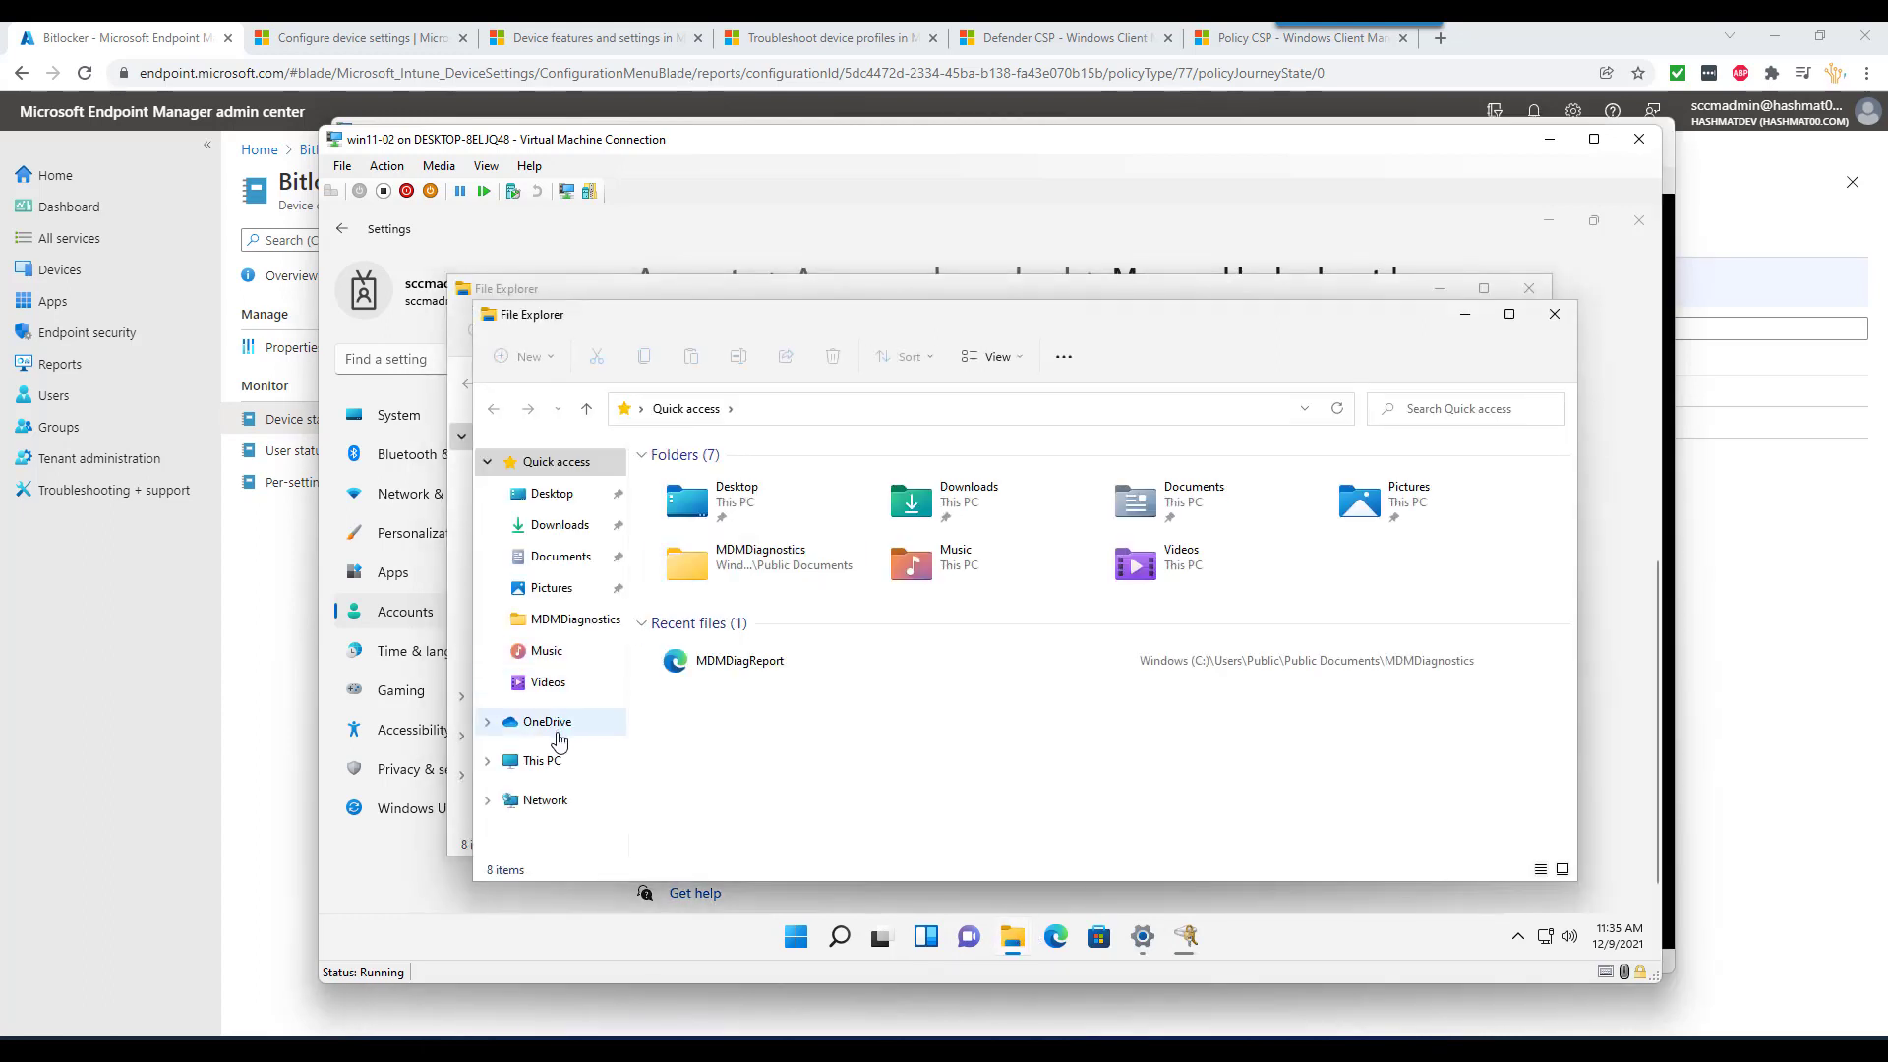
left_click(558, 760)
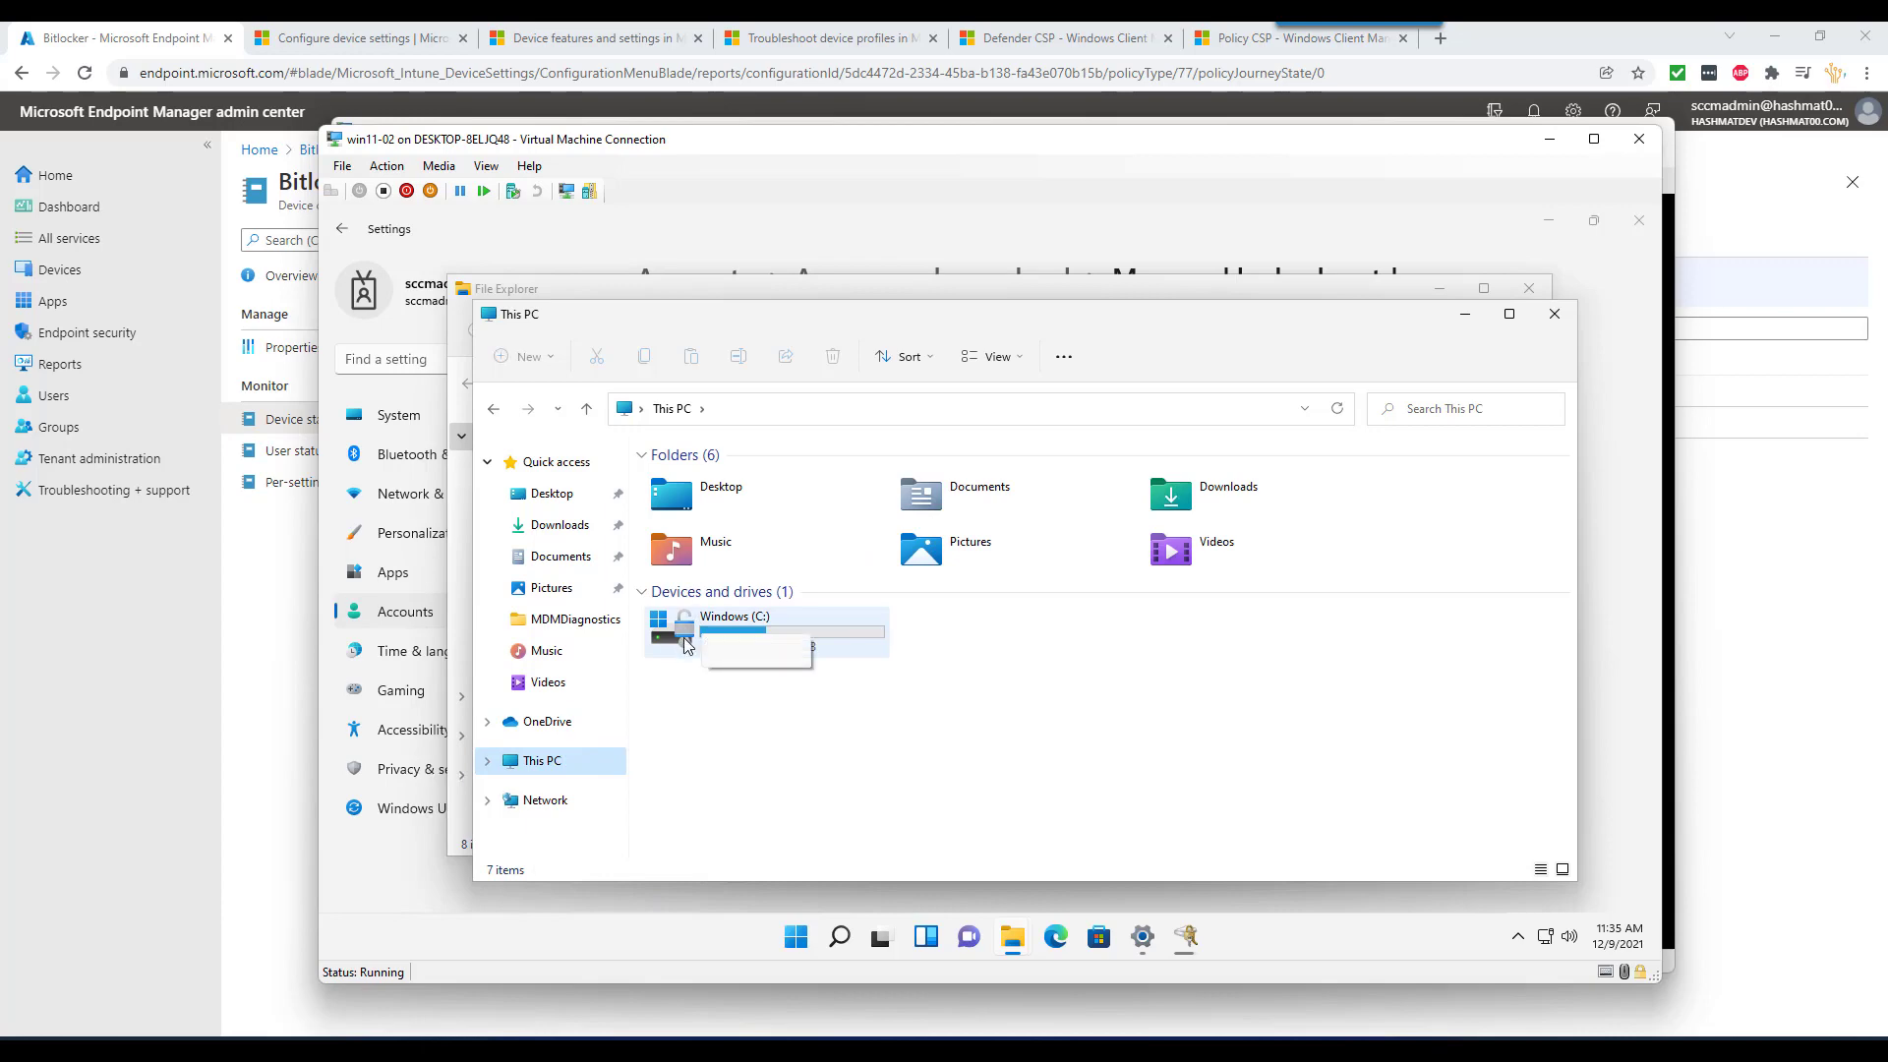
left_click(1552, 138)
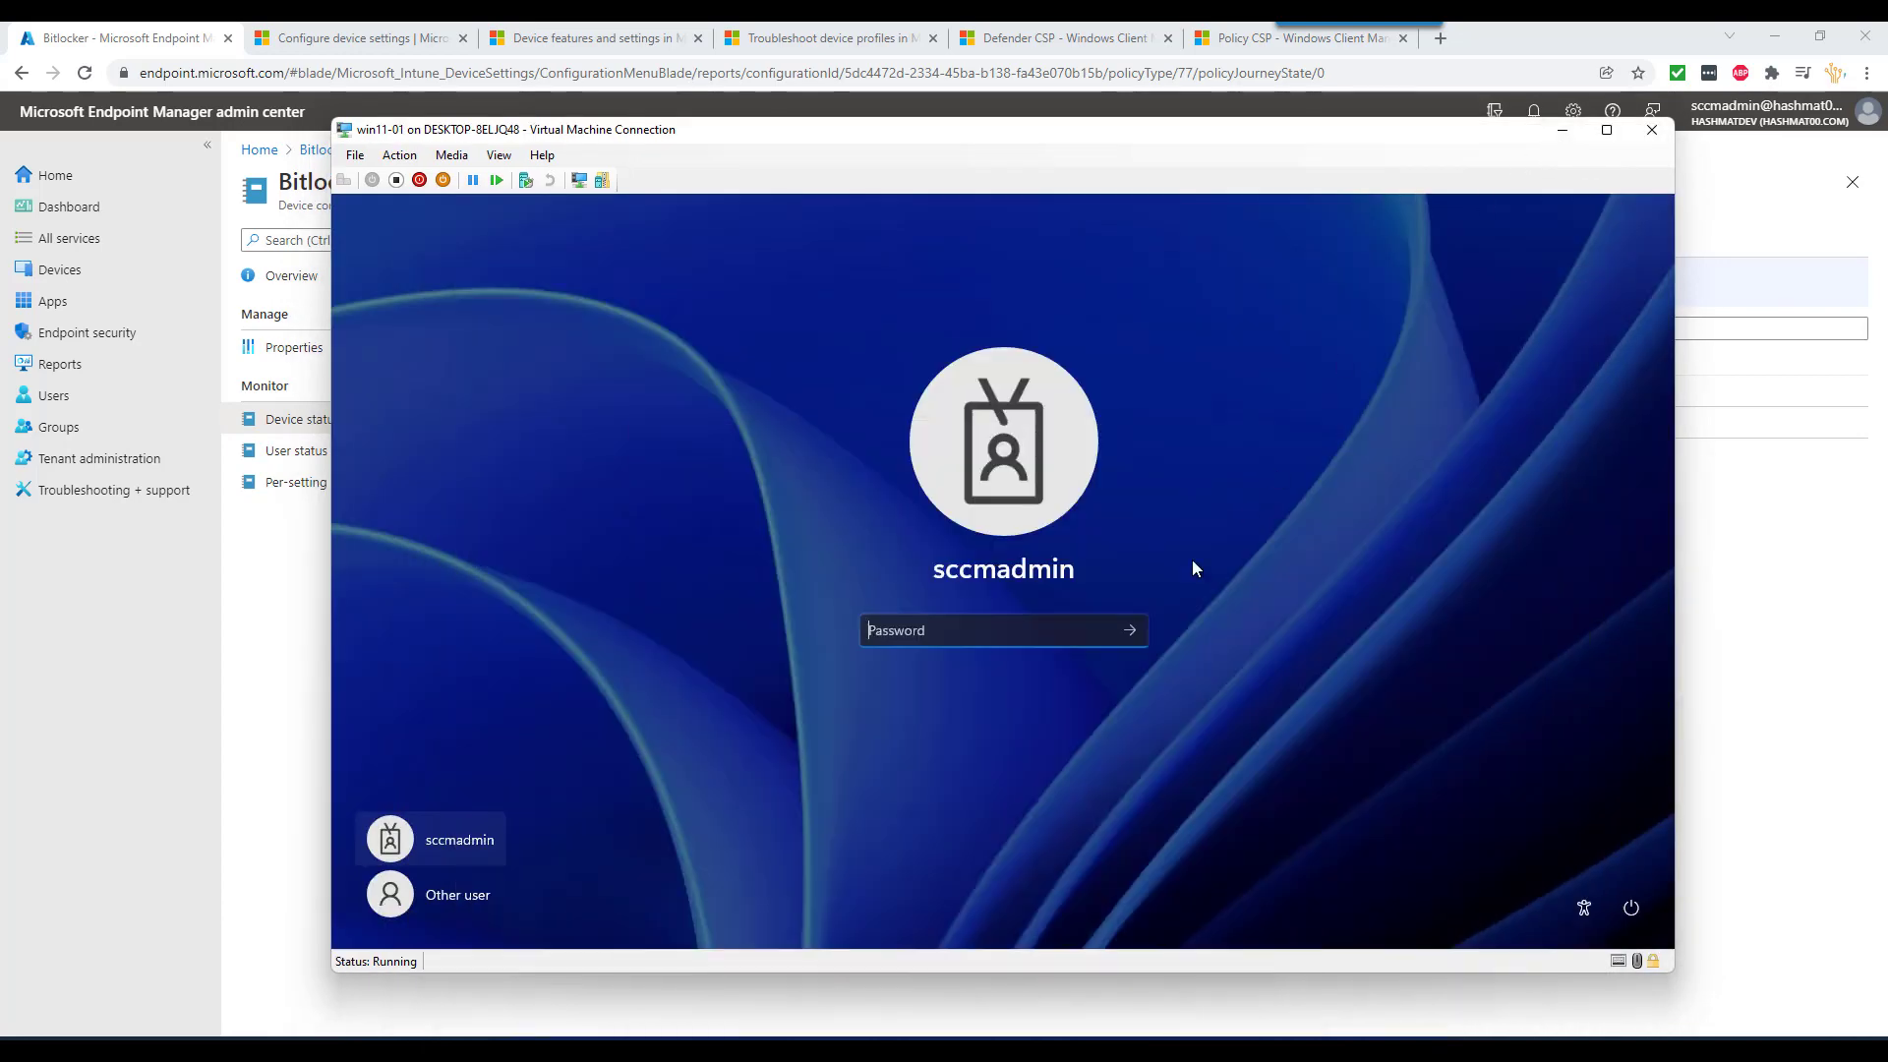
type("p")
key("Return")
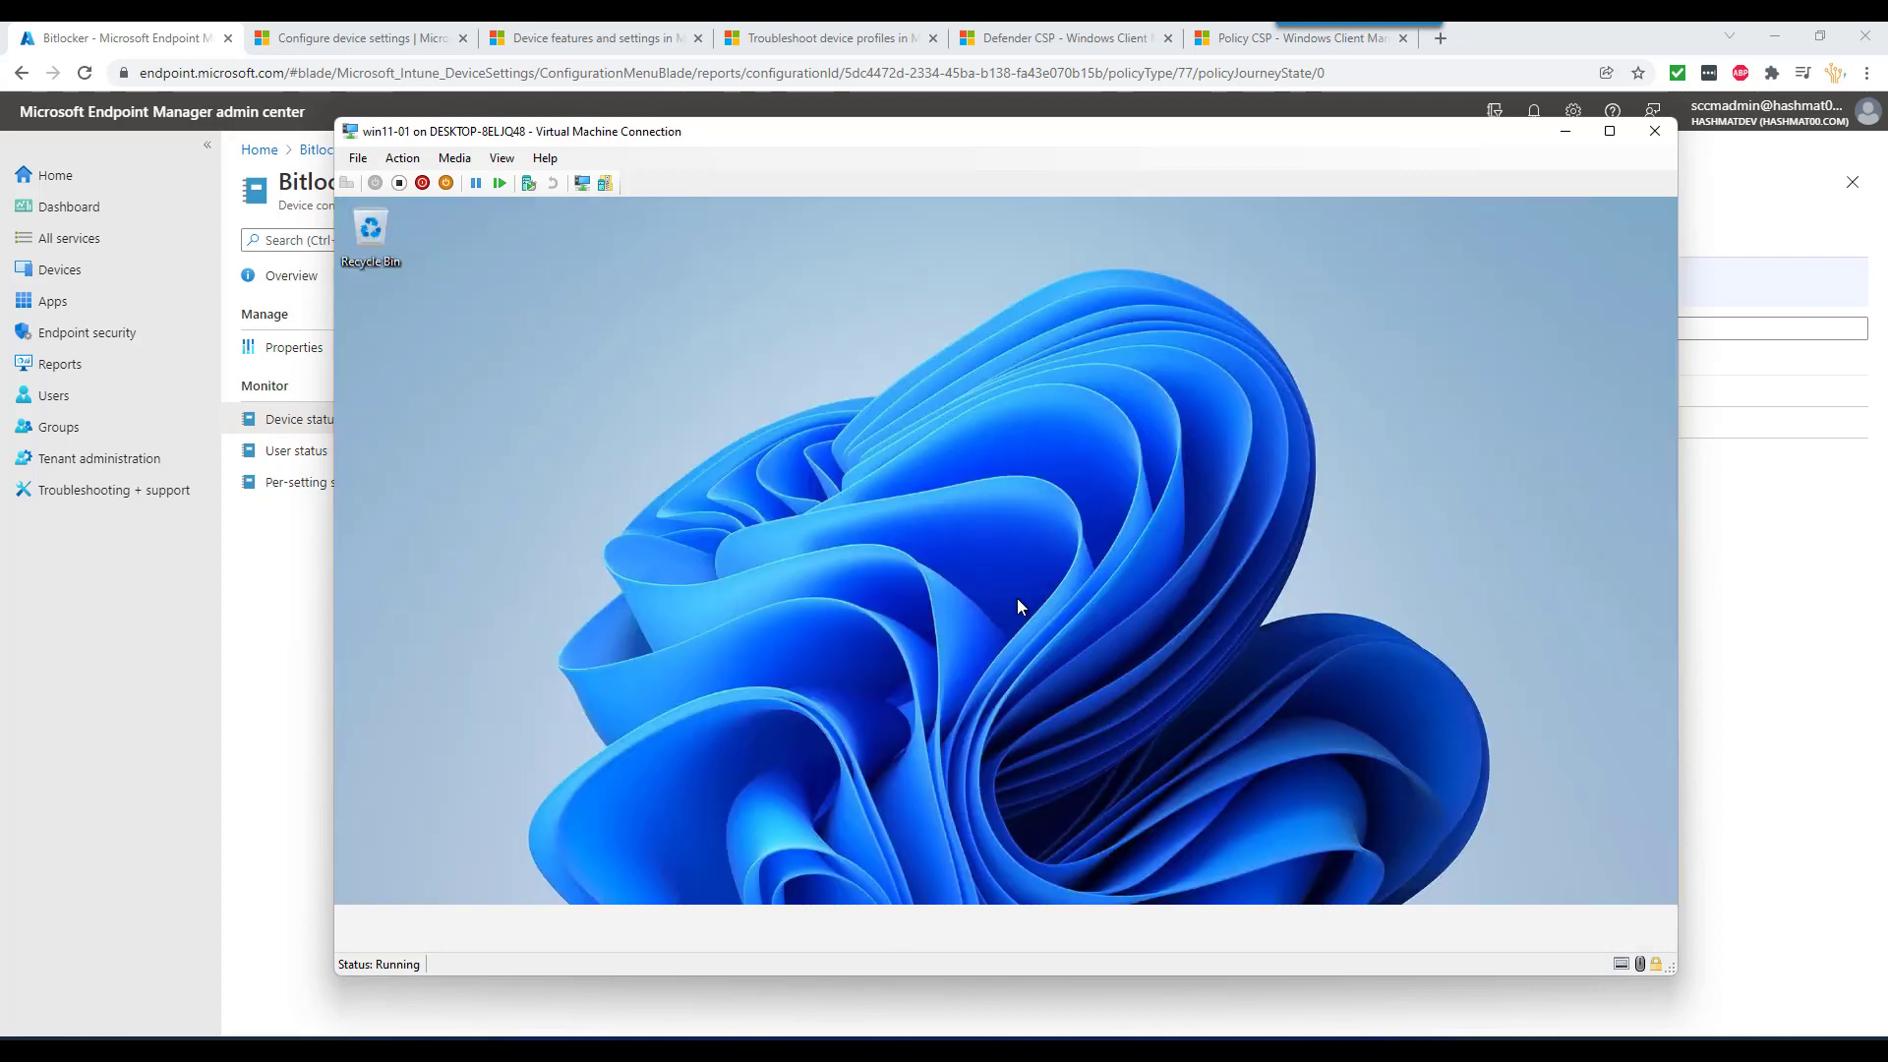
- Open Settings > Accounts > Access work or school on win11-01
left_click(857, 929)
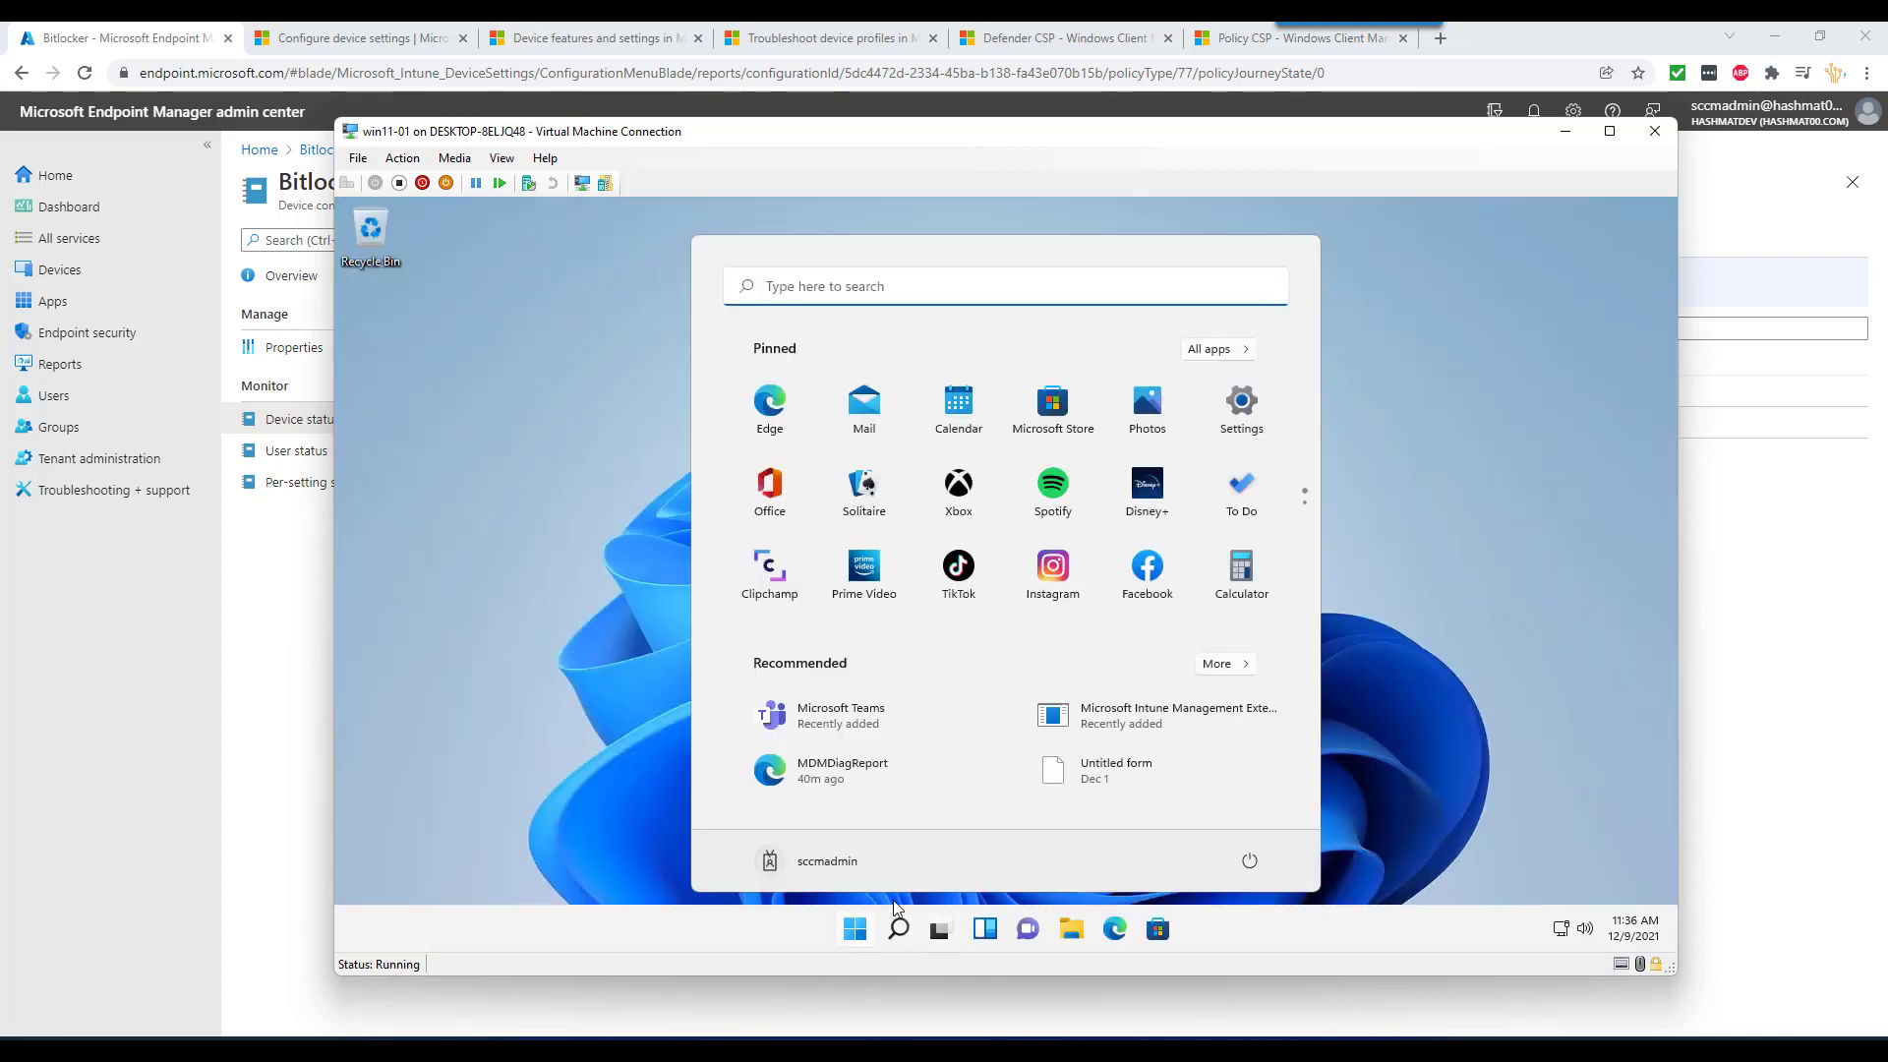
left_click(1242, 405)
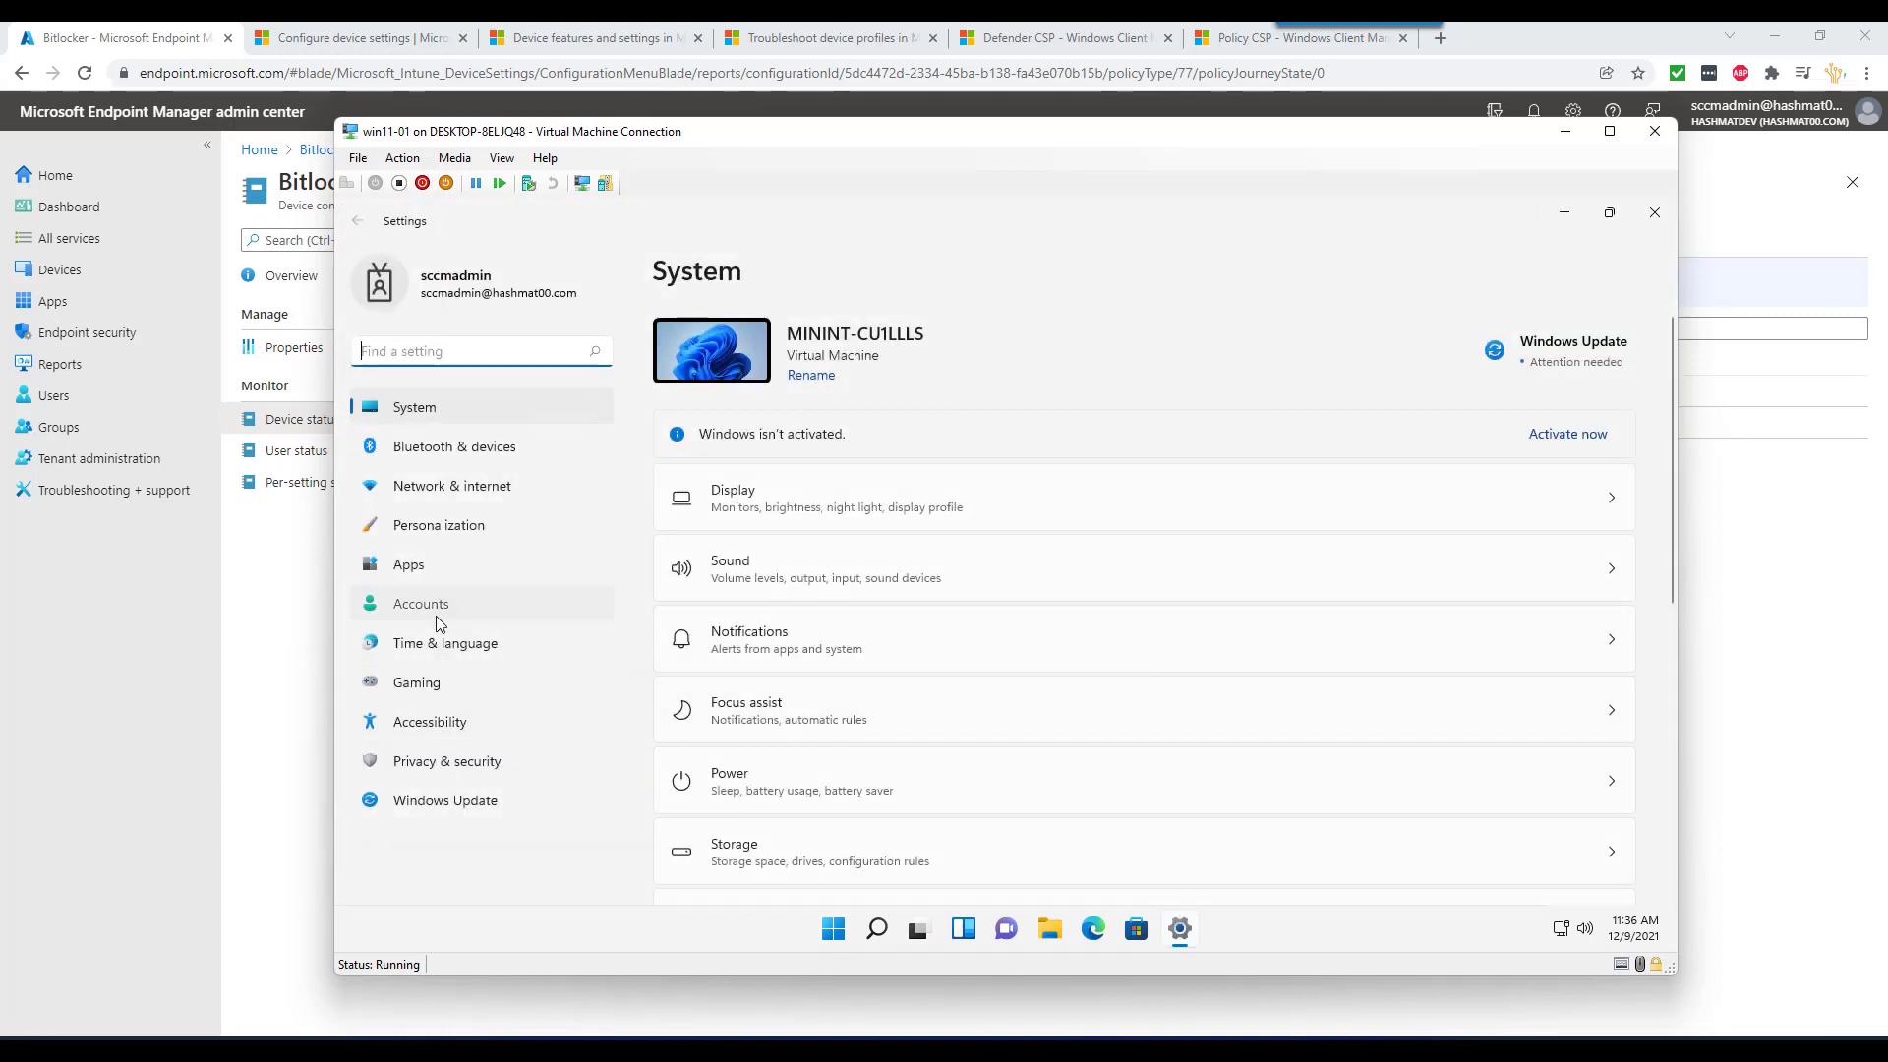
left_click(435, 614)
left_click(868, 836)
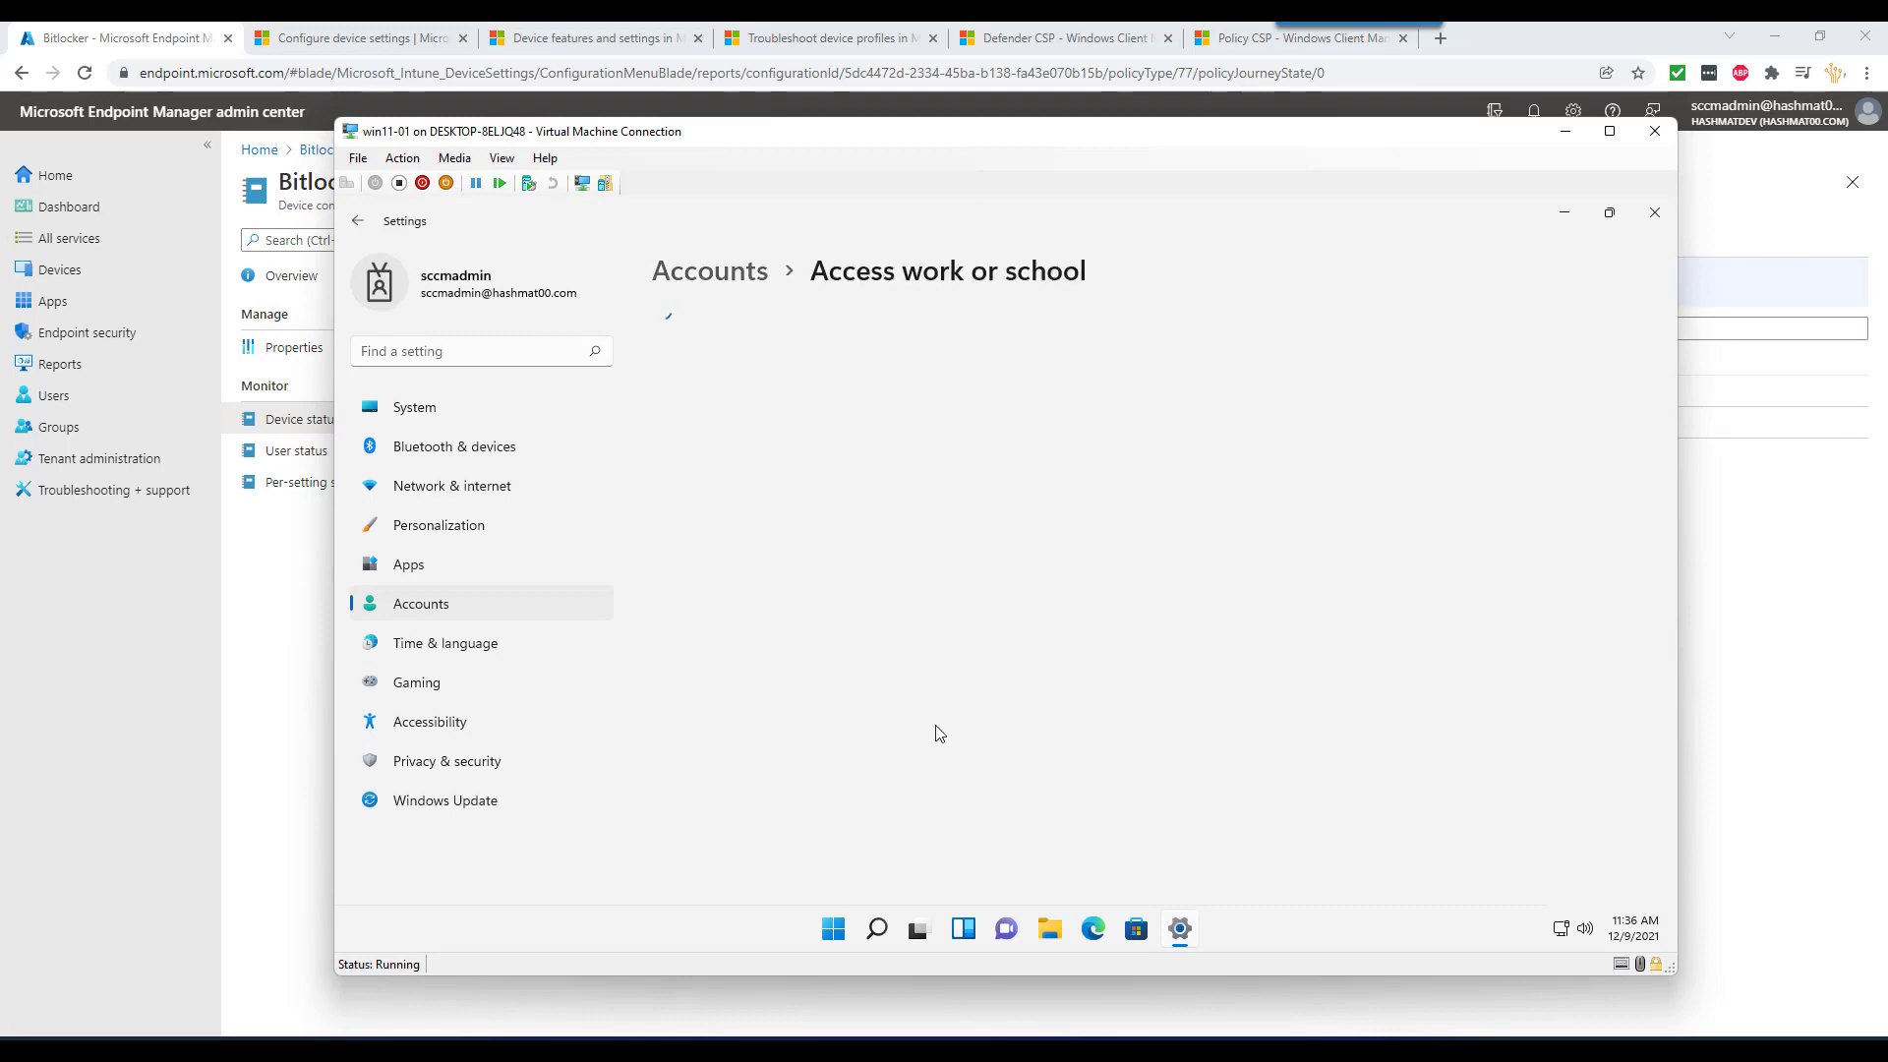
- Sync the domain work account with Intune, then return to the Bitlocker profile overview
left_click(929, 440)
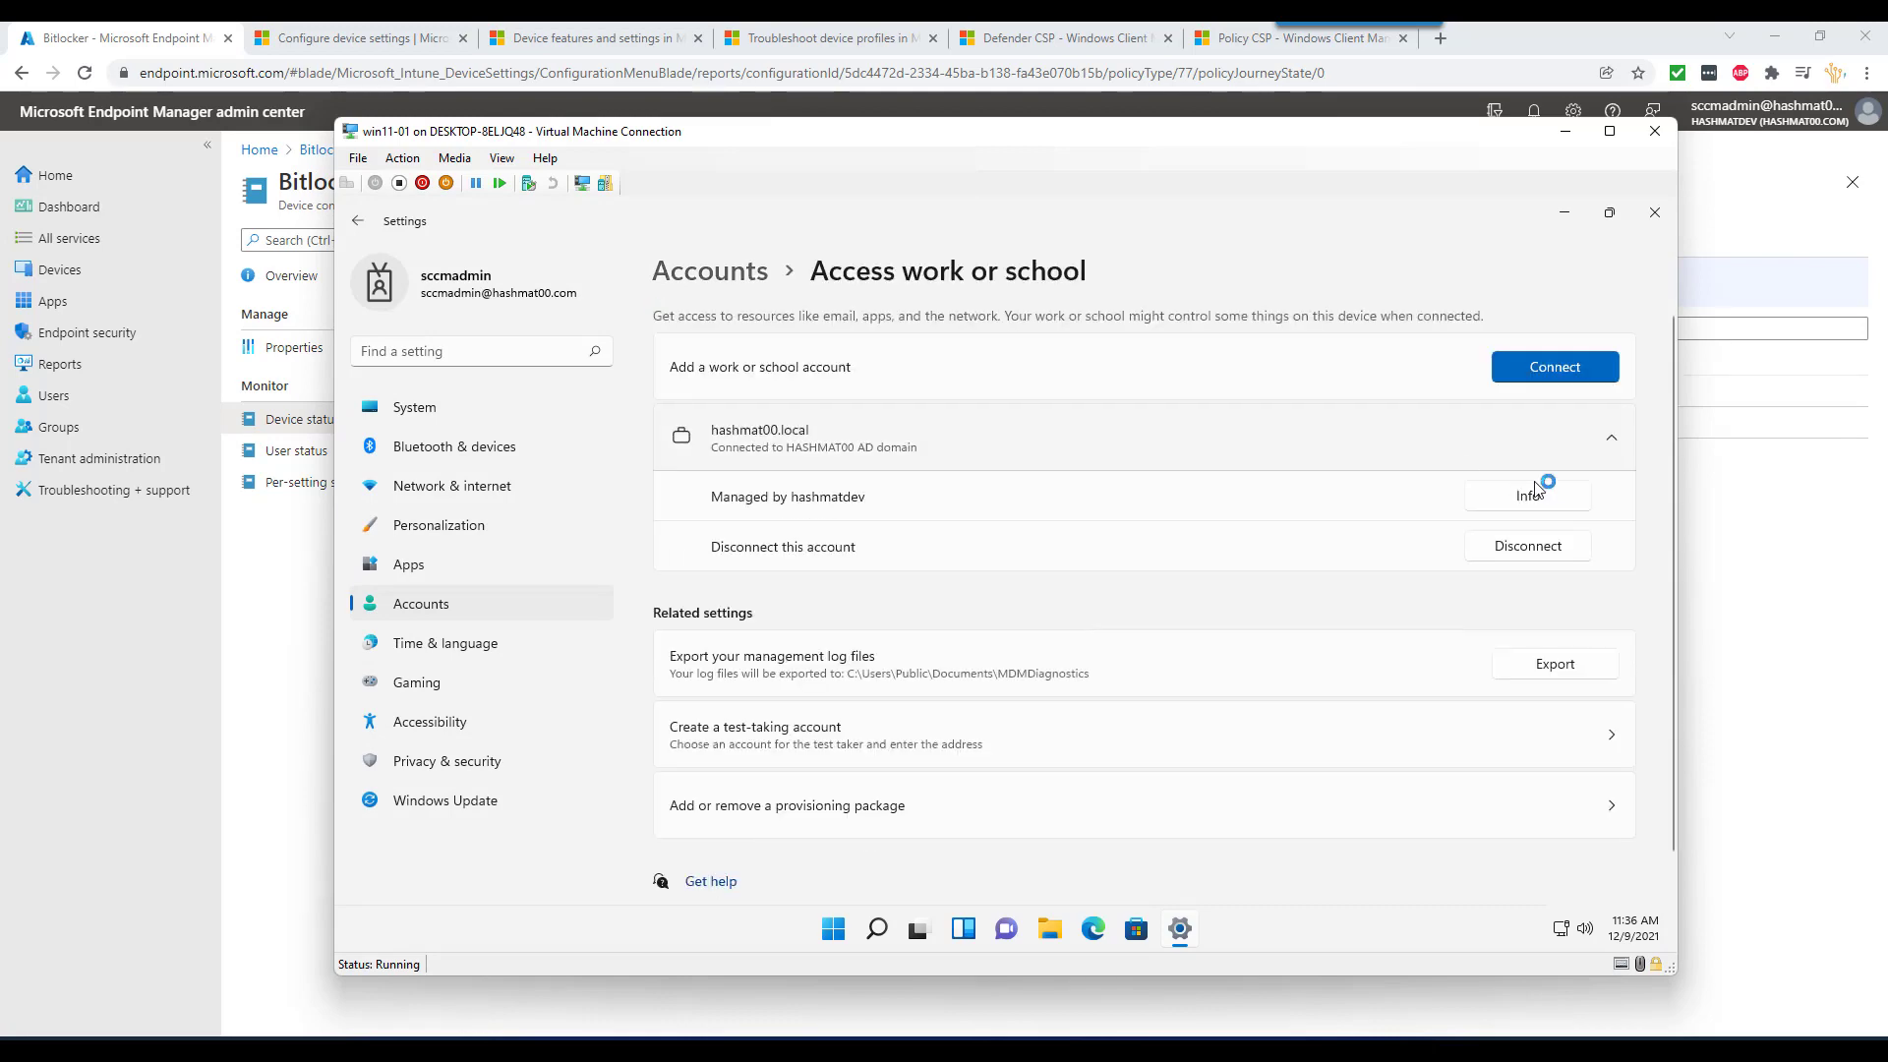
left_click(1542, 496)
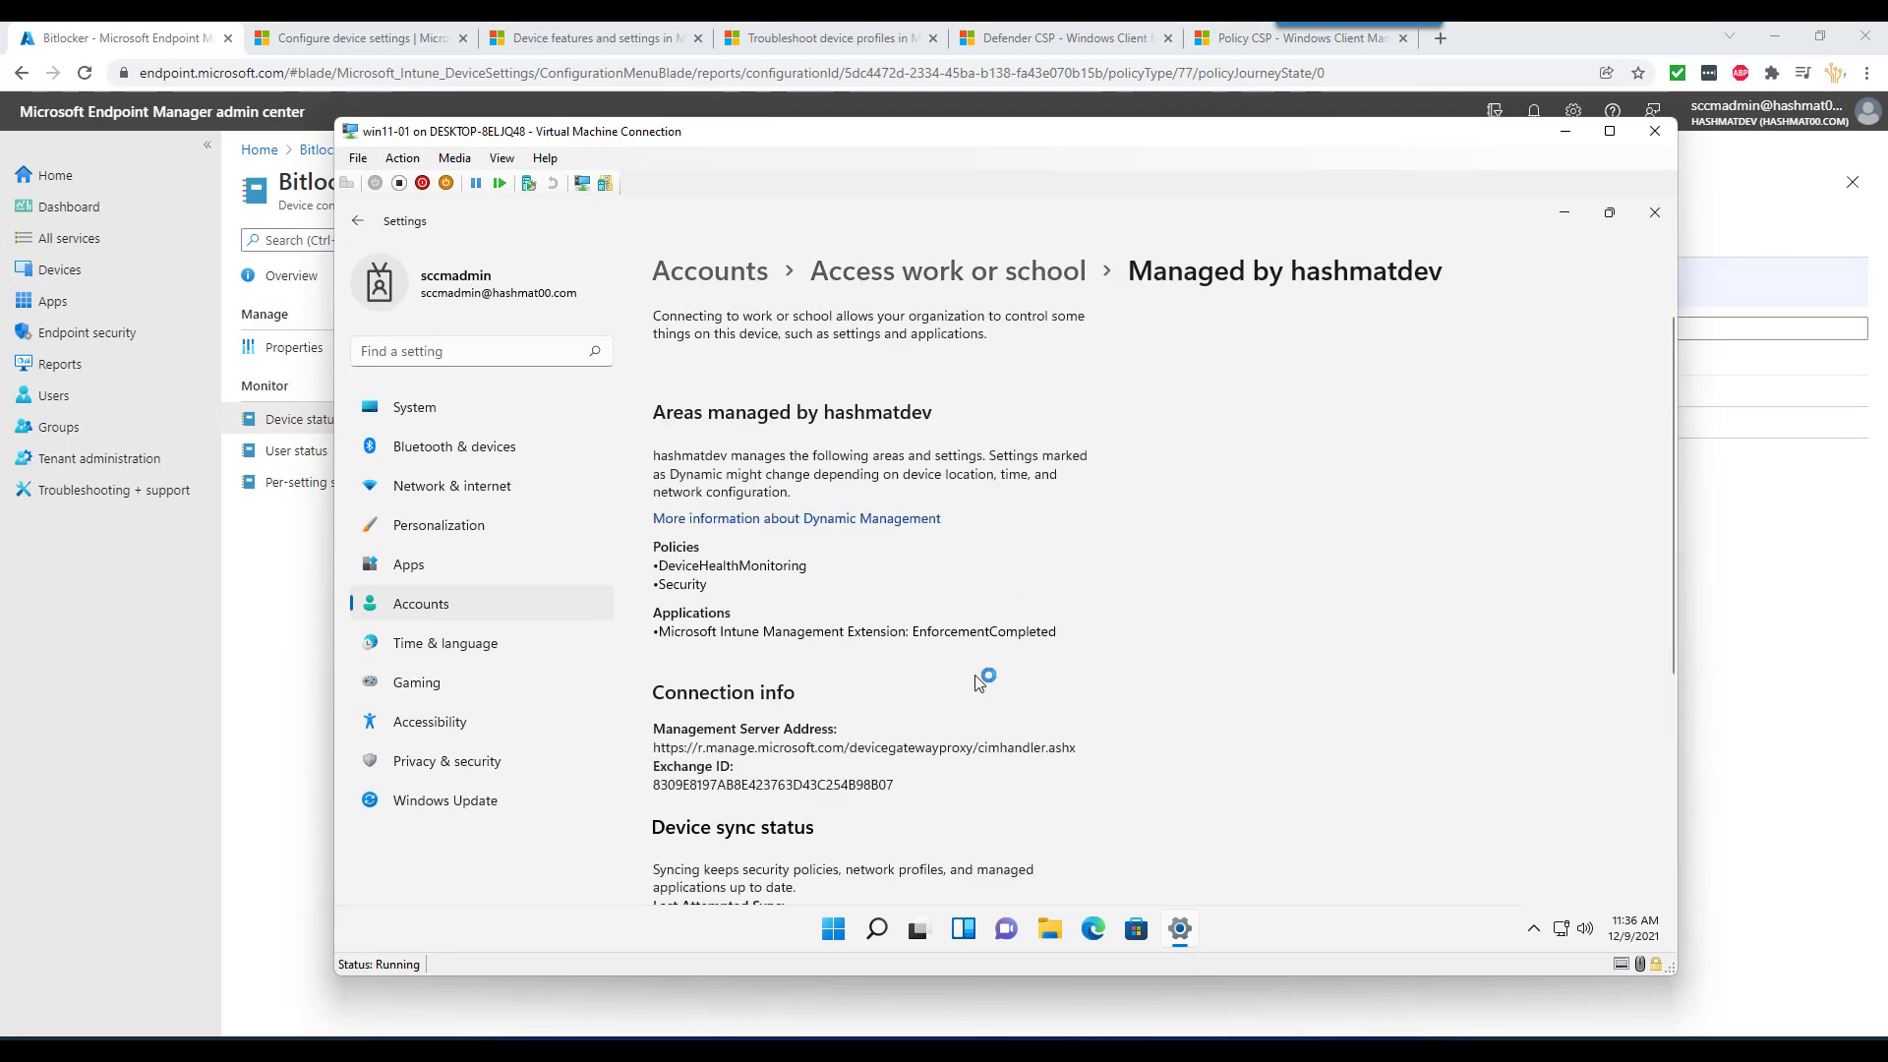
scroll(973, 688, "down", 3)
left_click(700, 637)
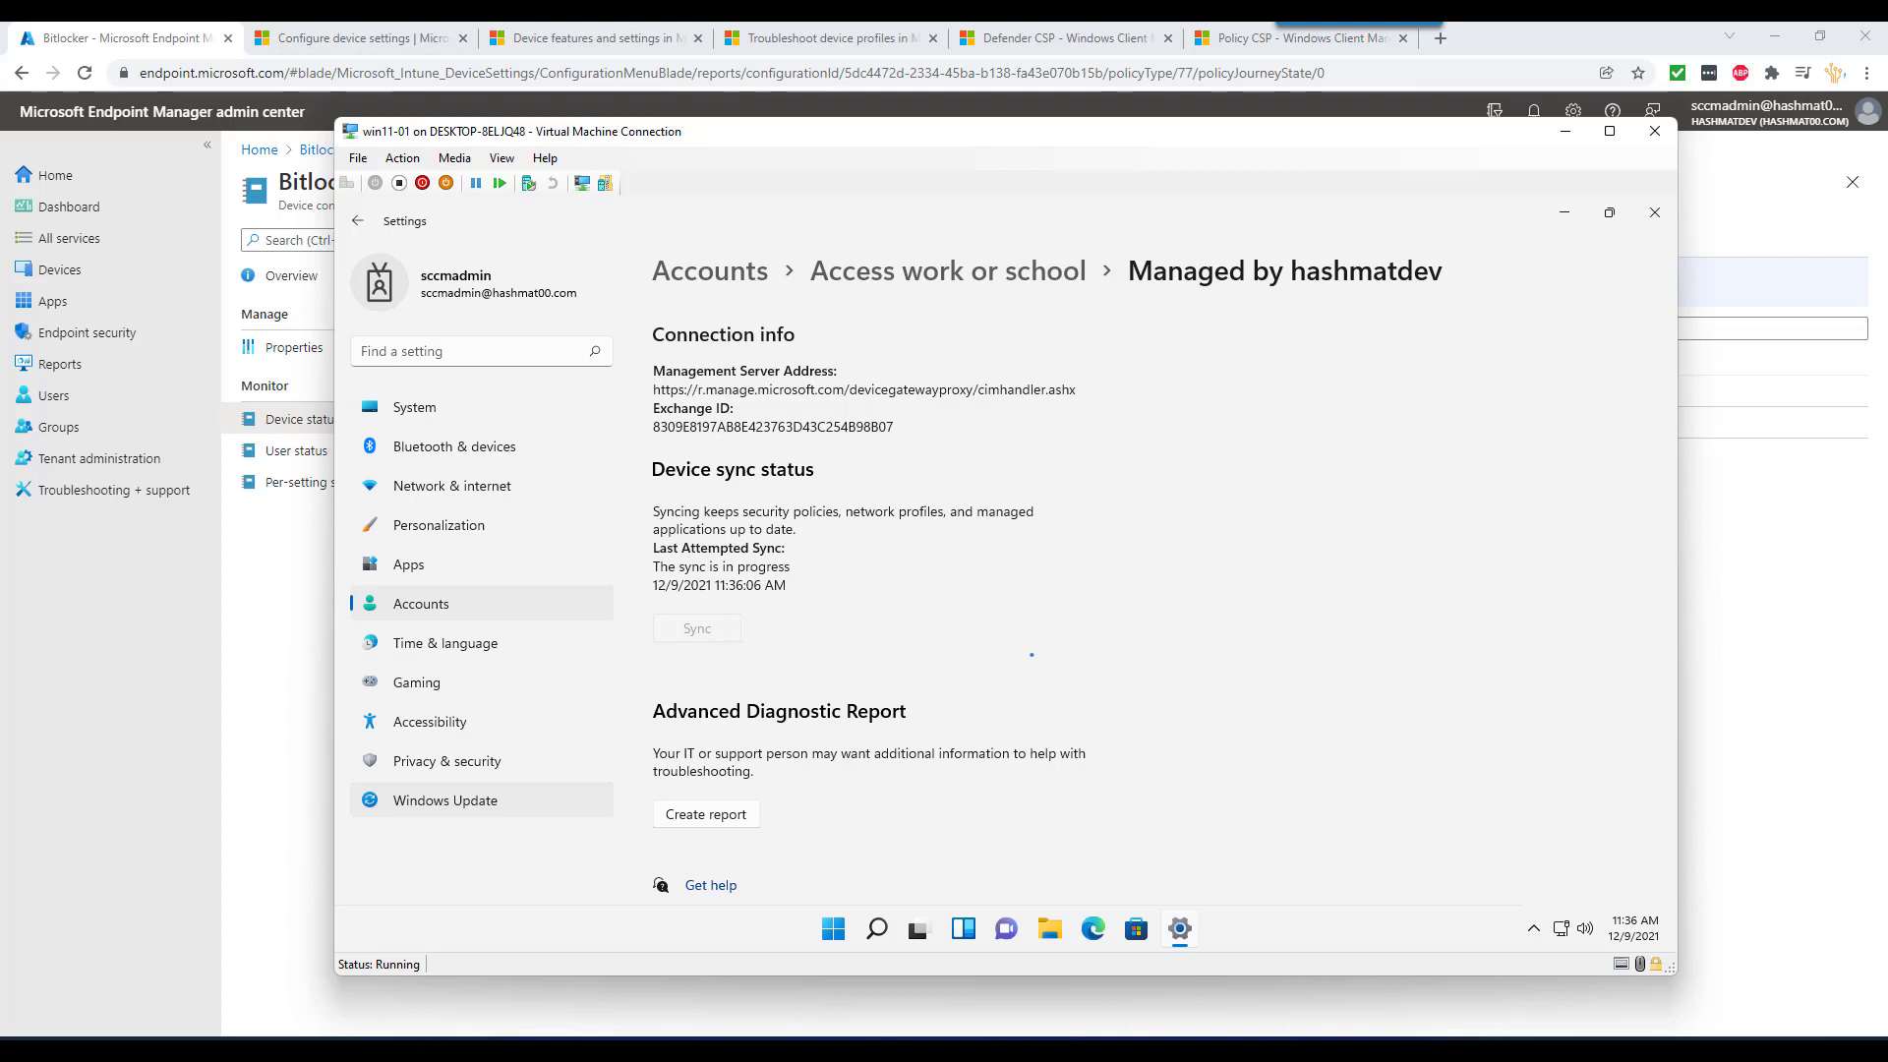
left_click(284, 562)
left_click(196, 120)
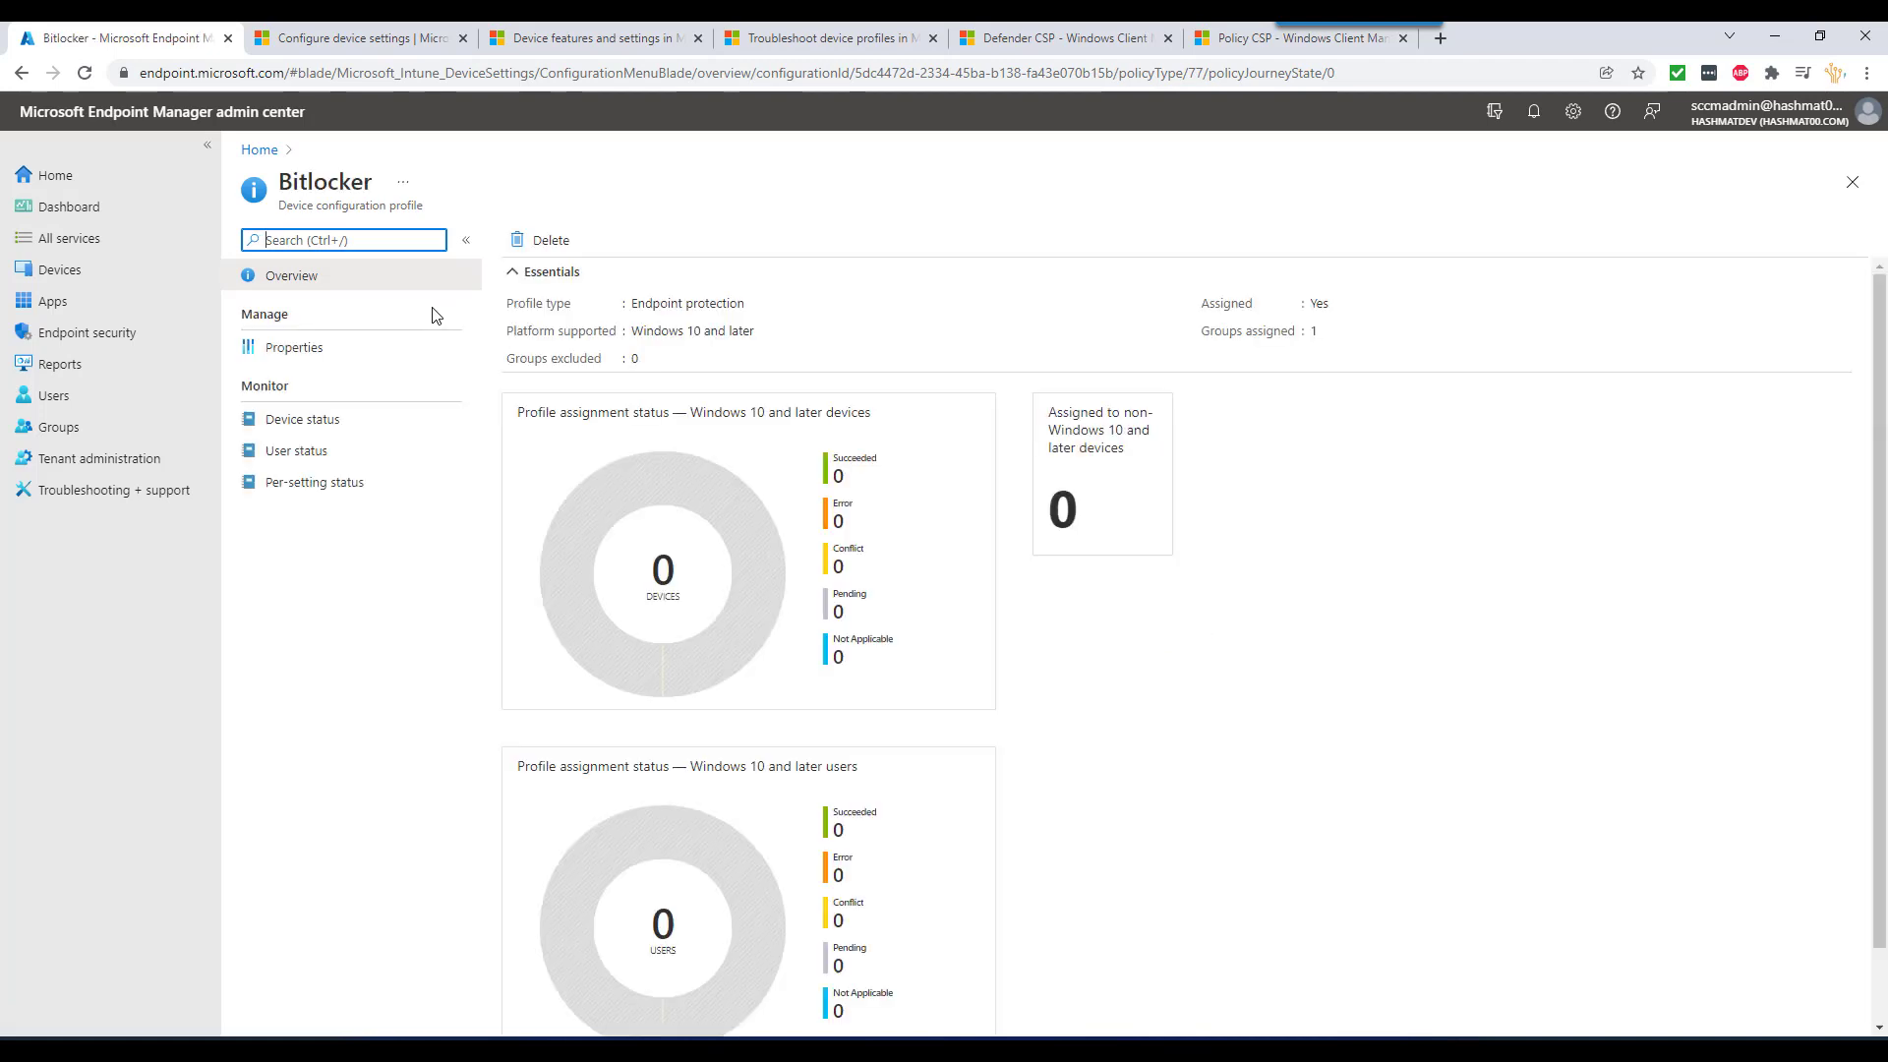
- Check the Bitlocker profile's device status: WIN11-002 Succeeded, MININT-CU1LLLS Not applicable
left_click(303, 419)
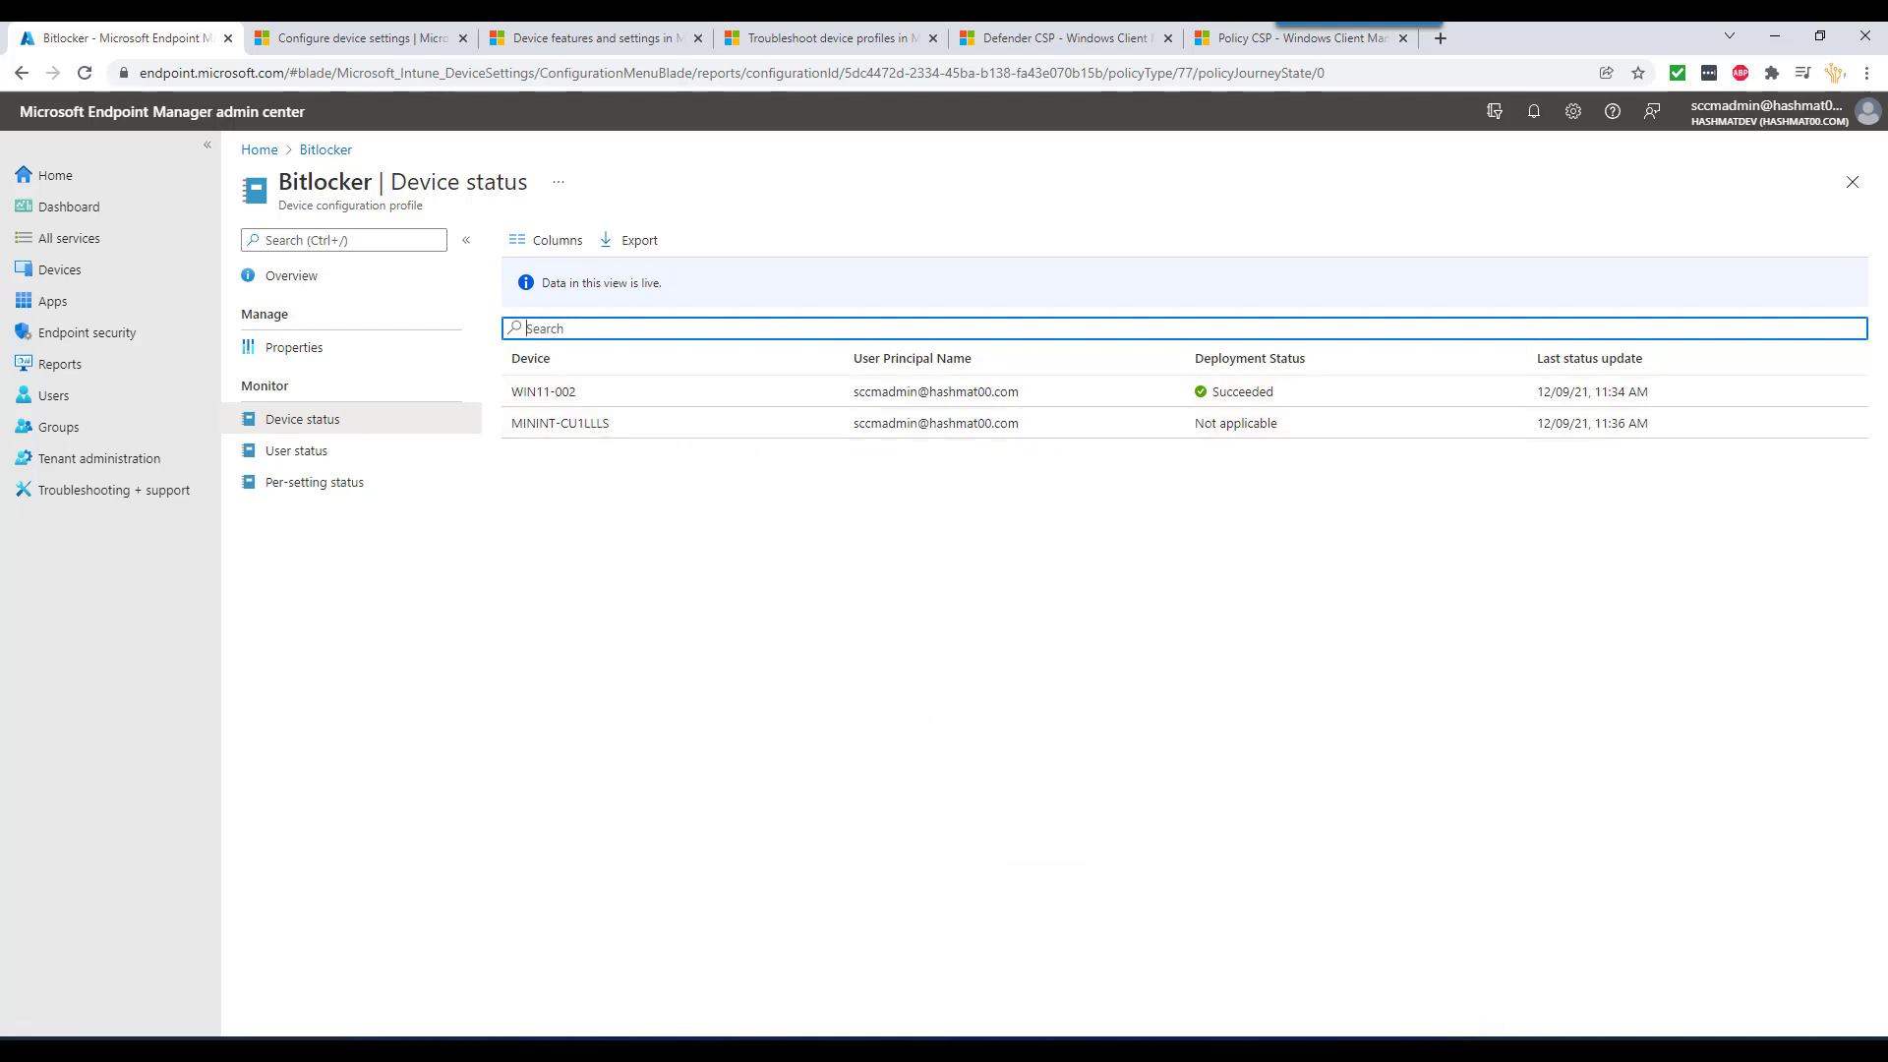
mouse_move(1289, 1048)
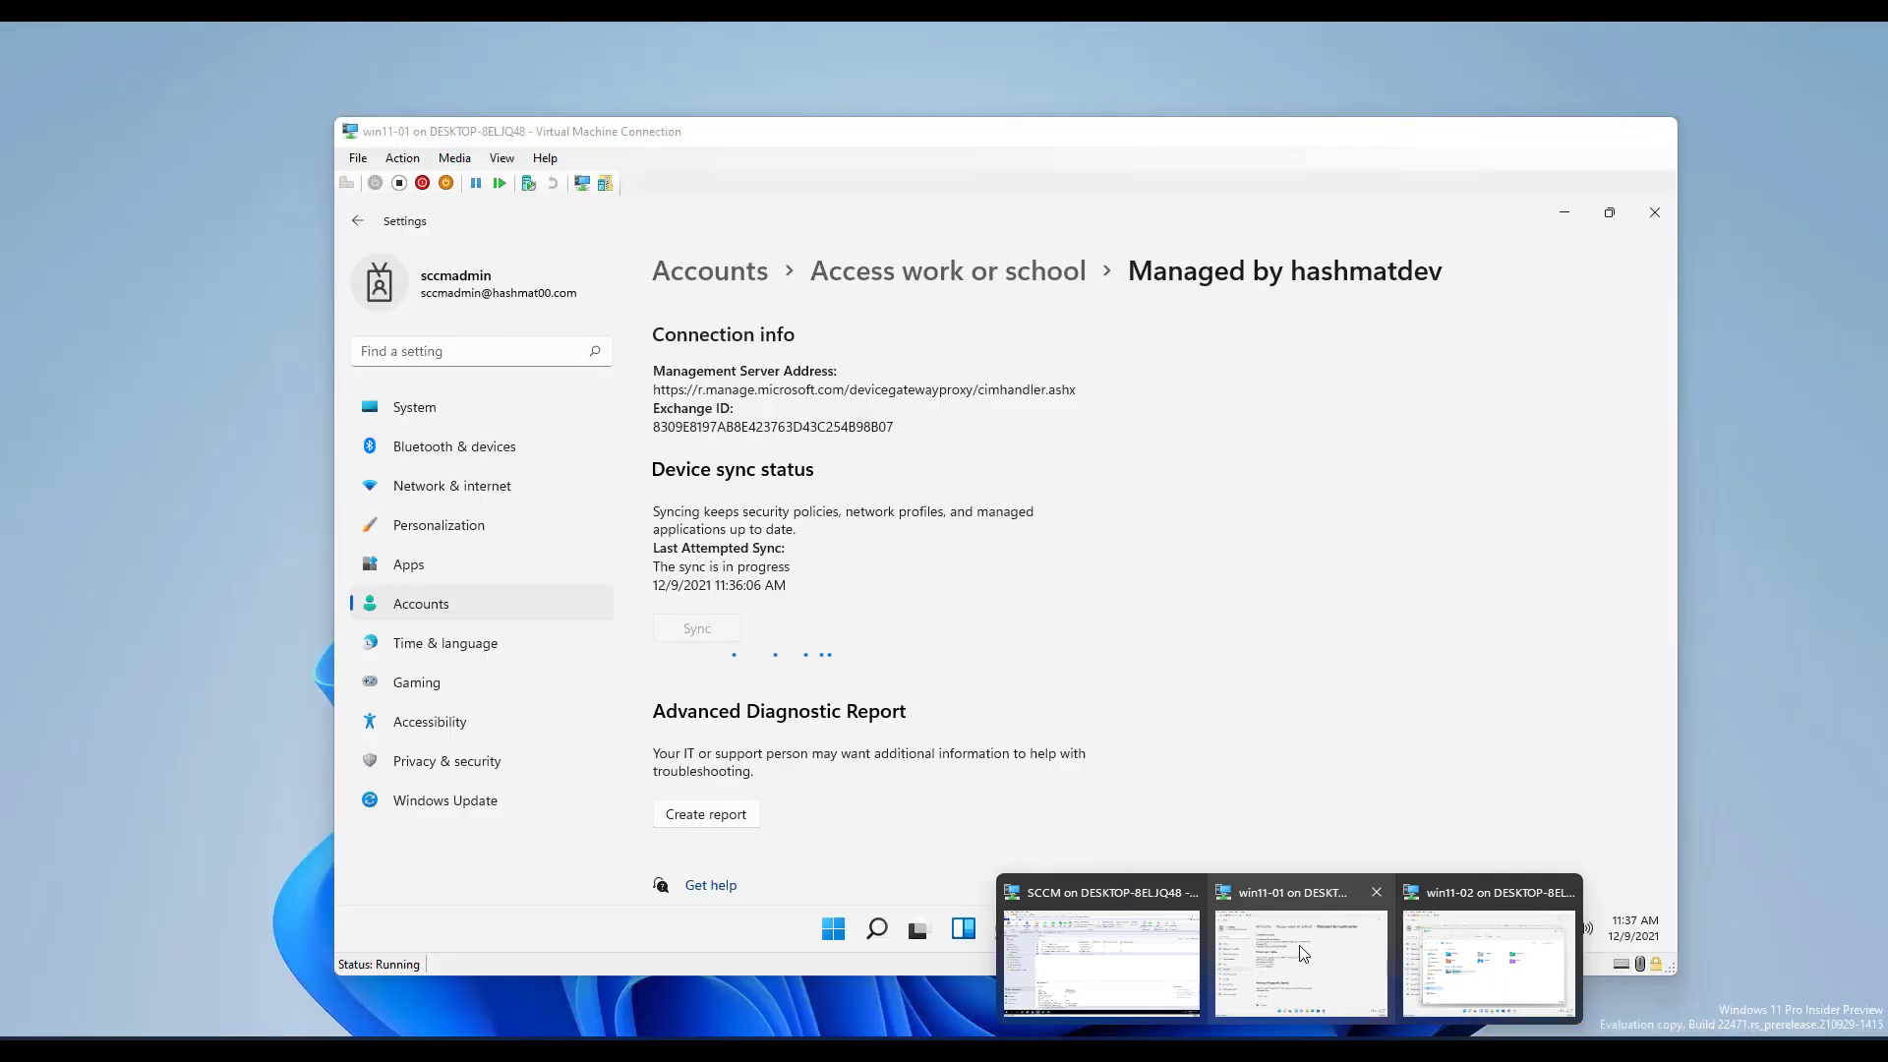
left_click(1300, 949)
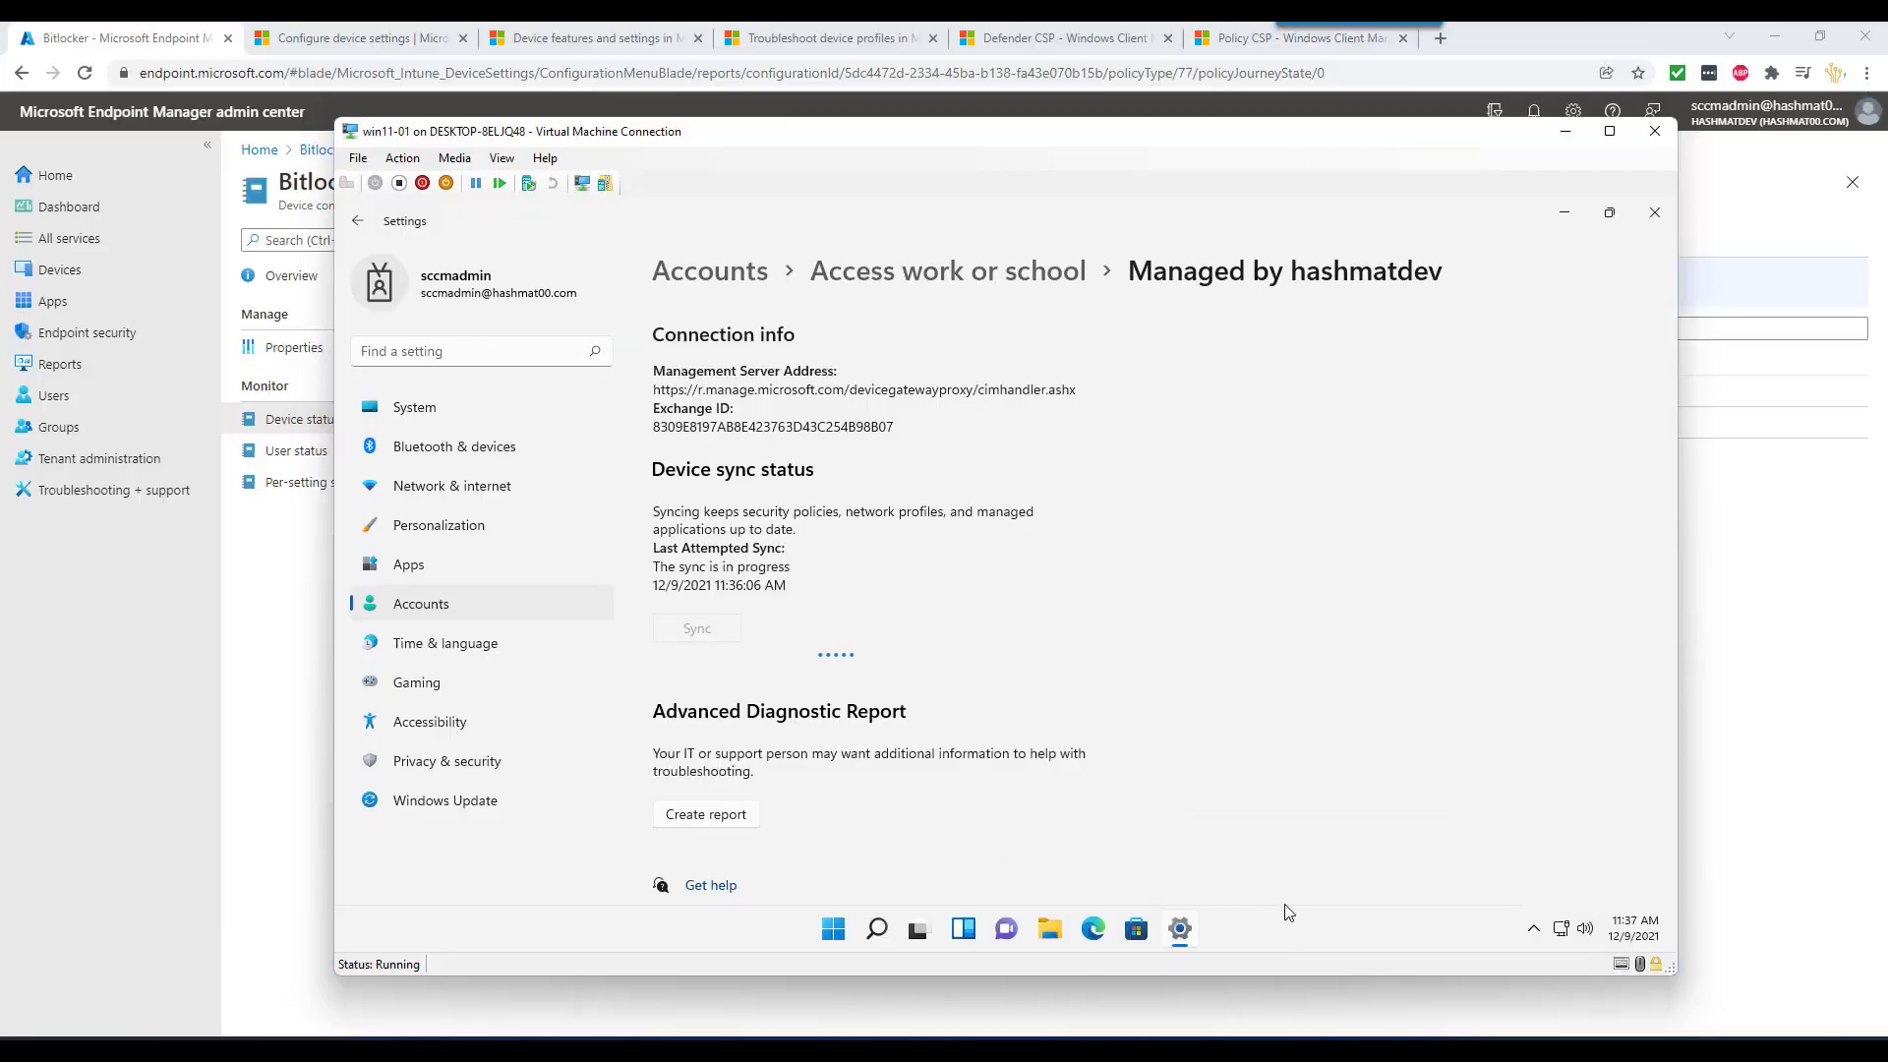
- Run hostname in Command Prompt on win11-01 to confirm it is MININT-CU1LLLS, then minimize it
left_click(877, 928)
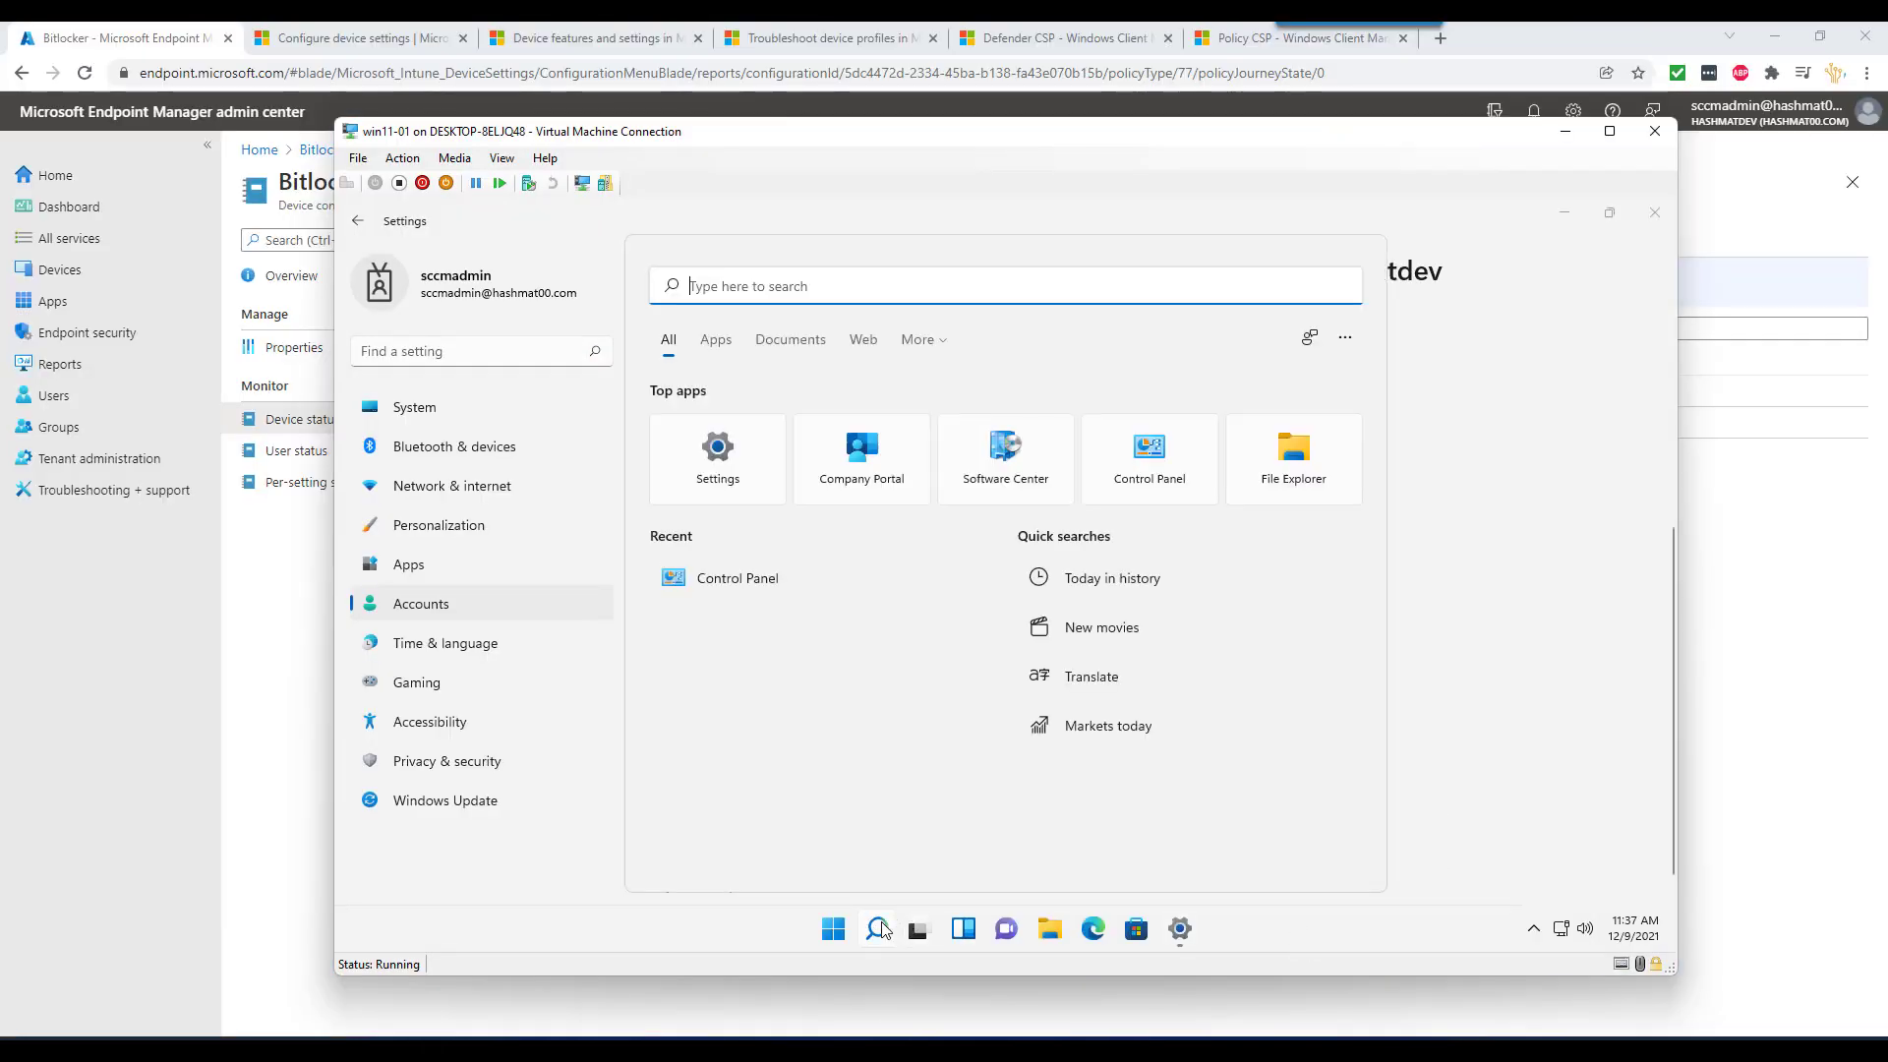
type("cmd")
key("Return")
type("hostname")
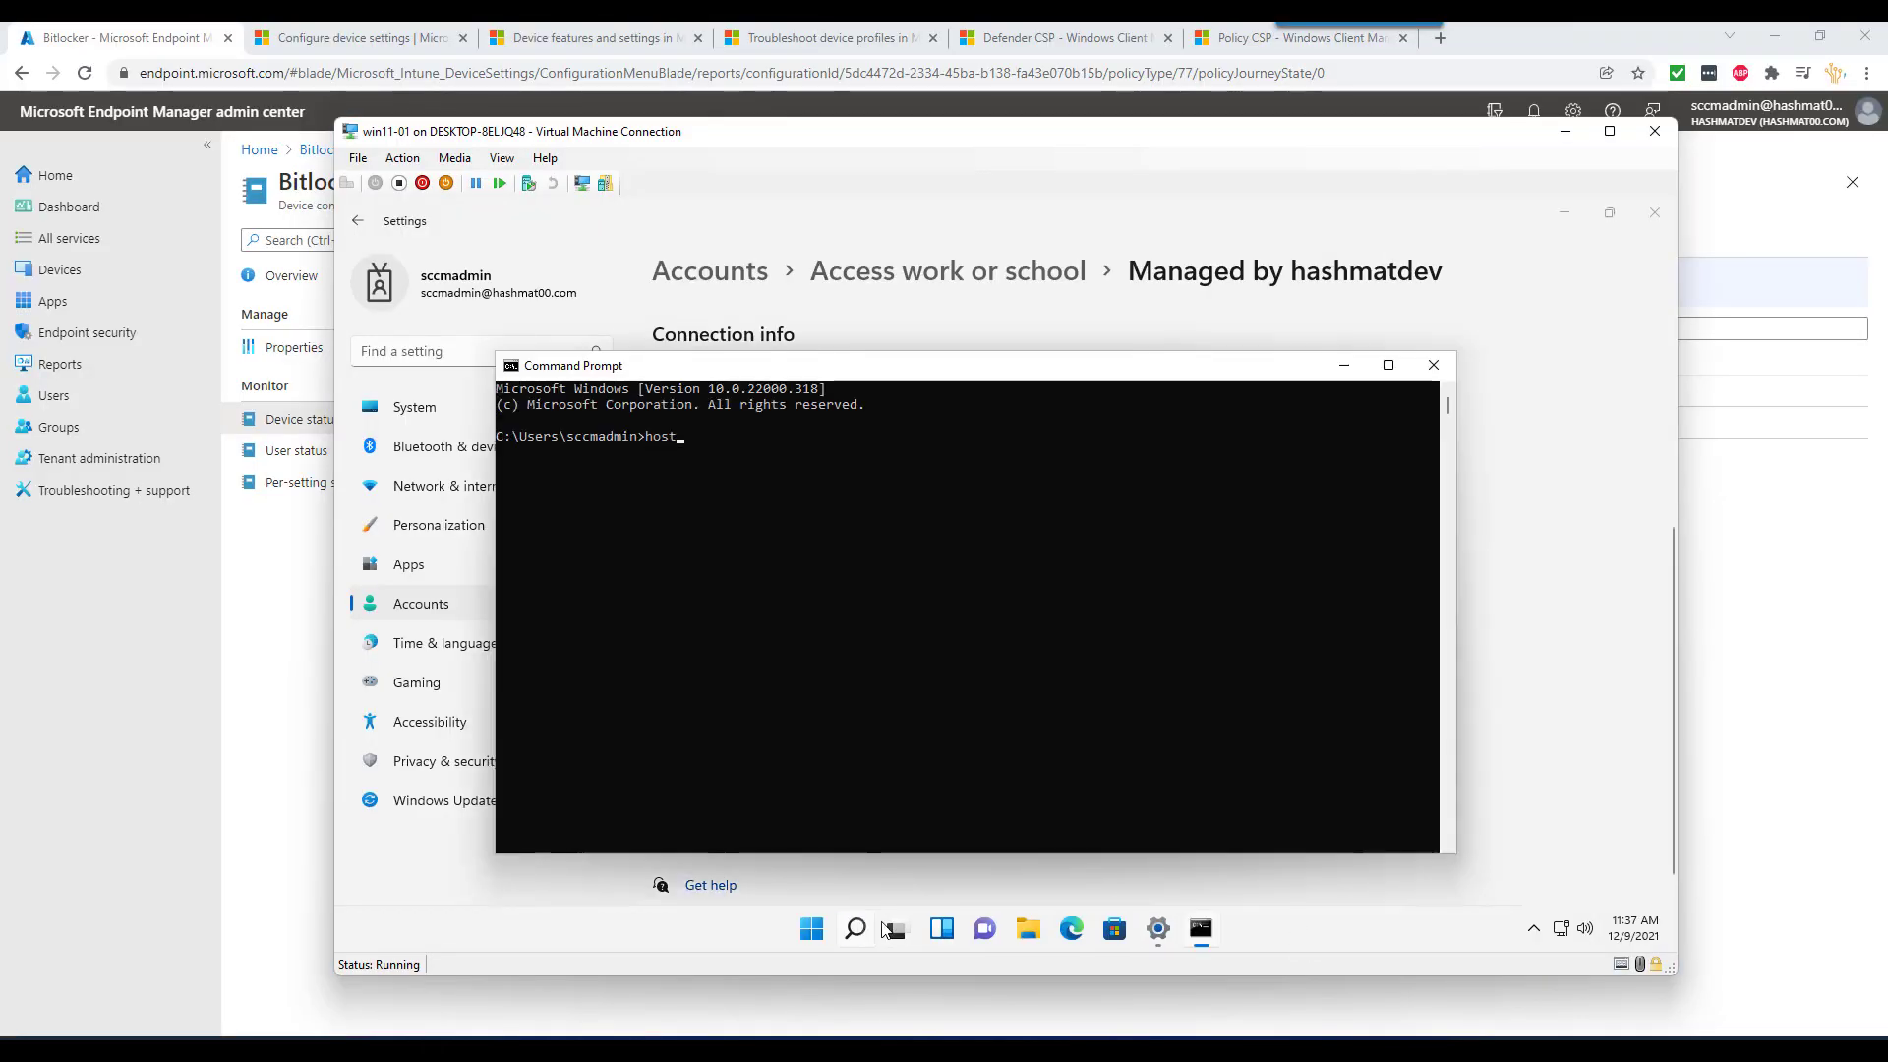
key("Return")
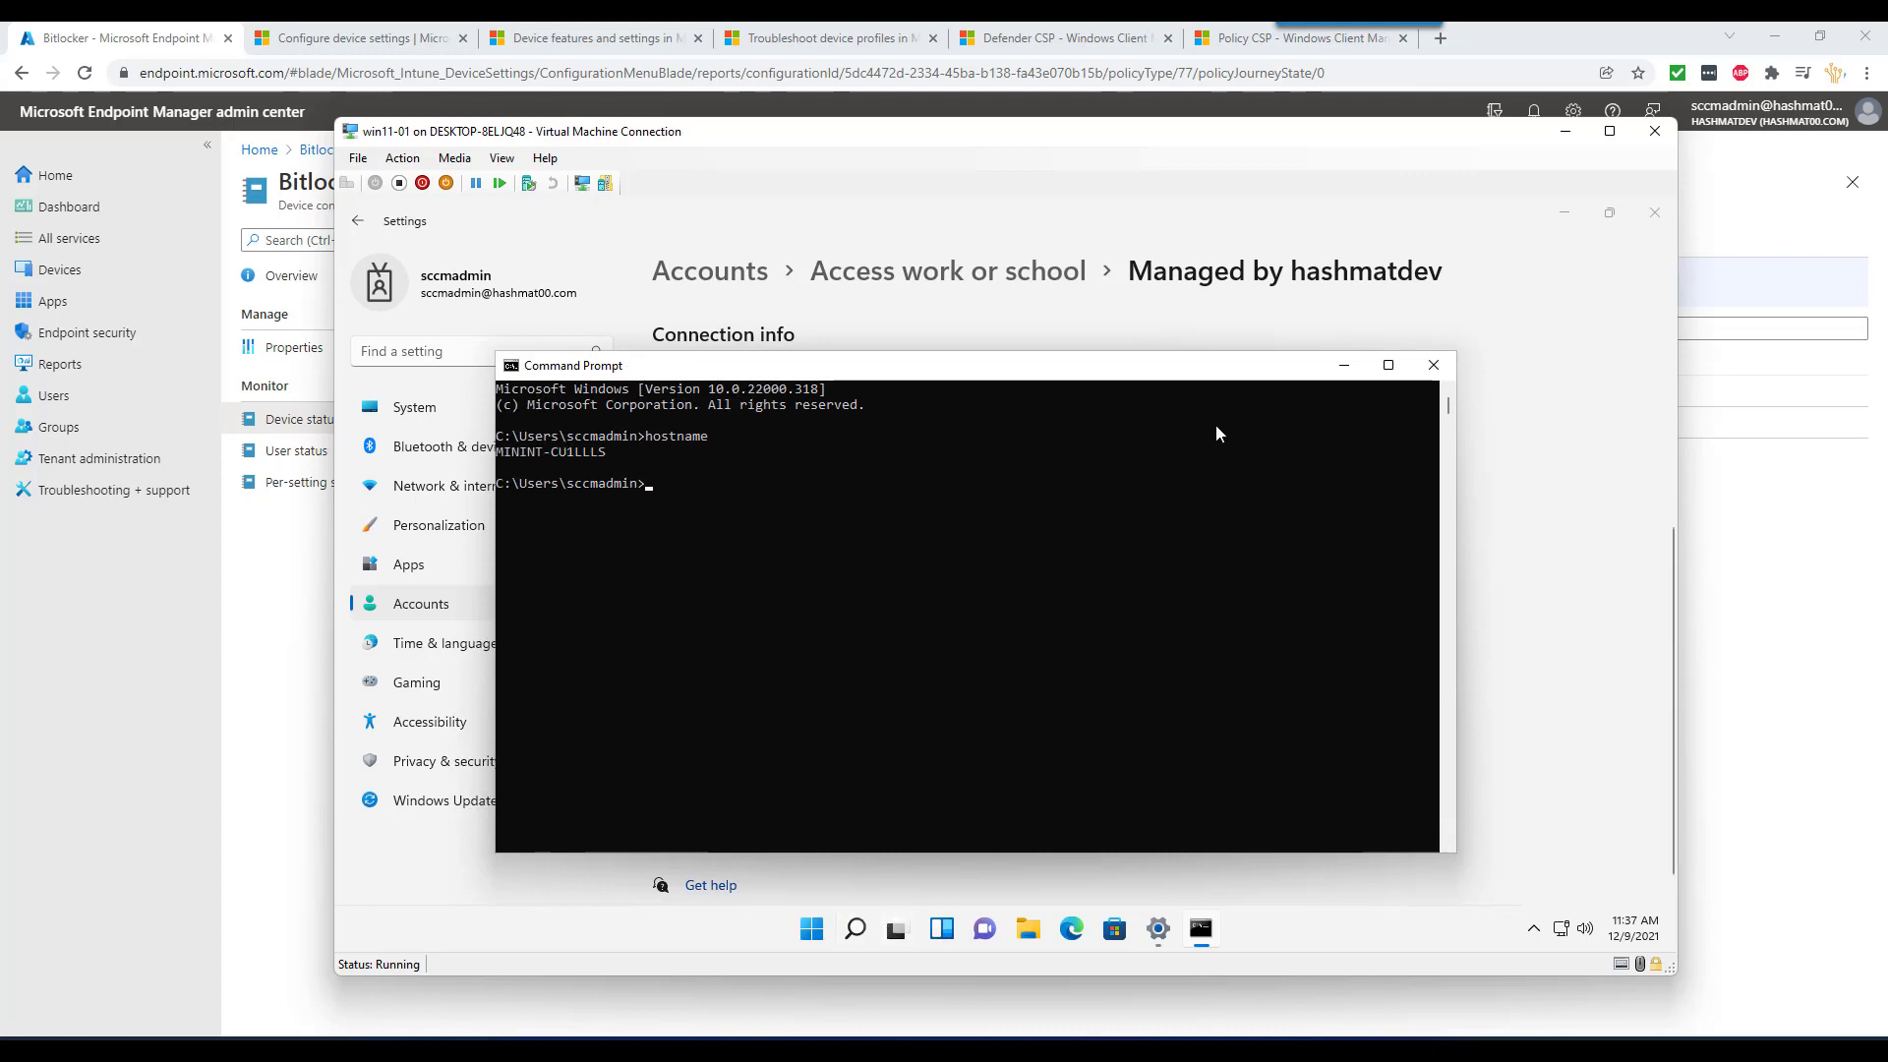
left_click(1343, 368)
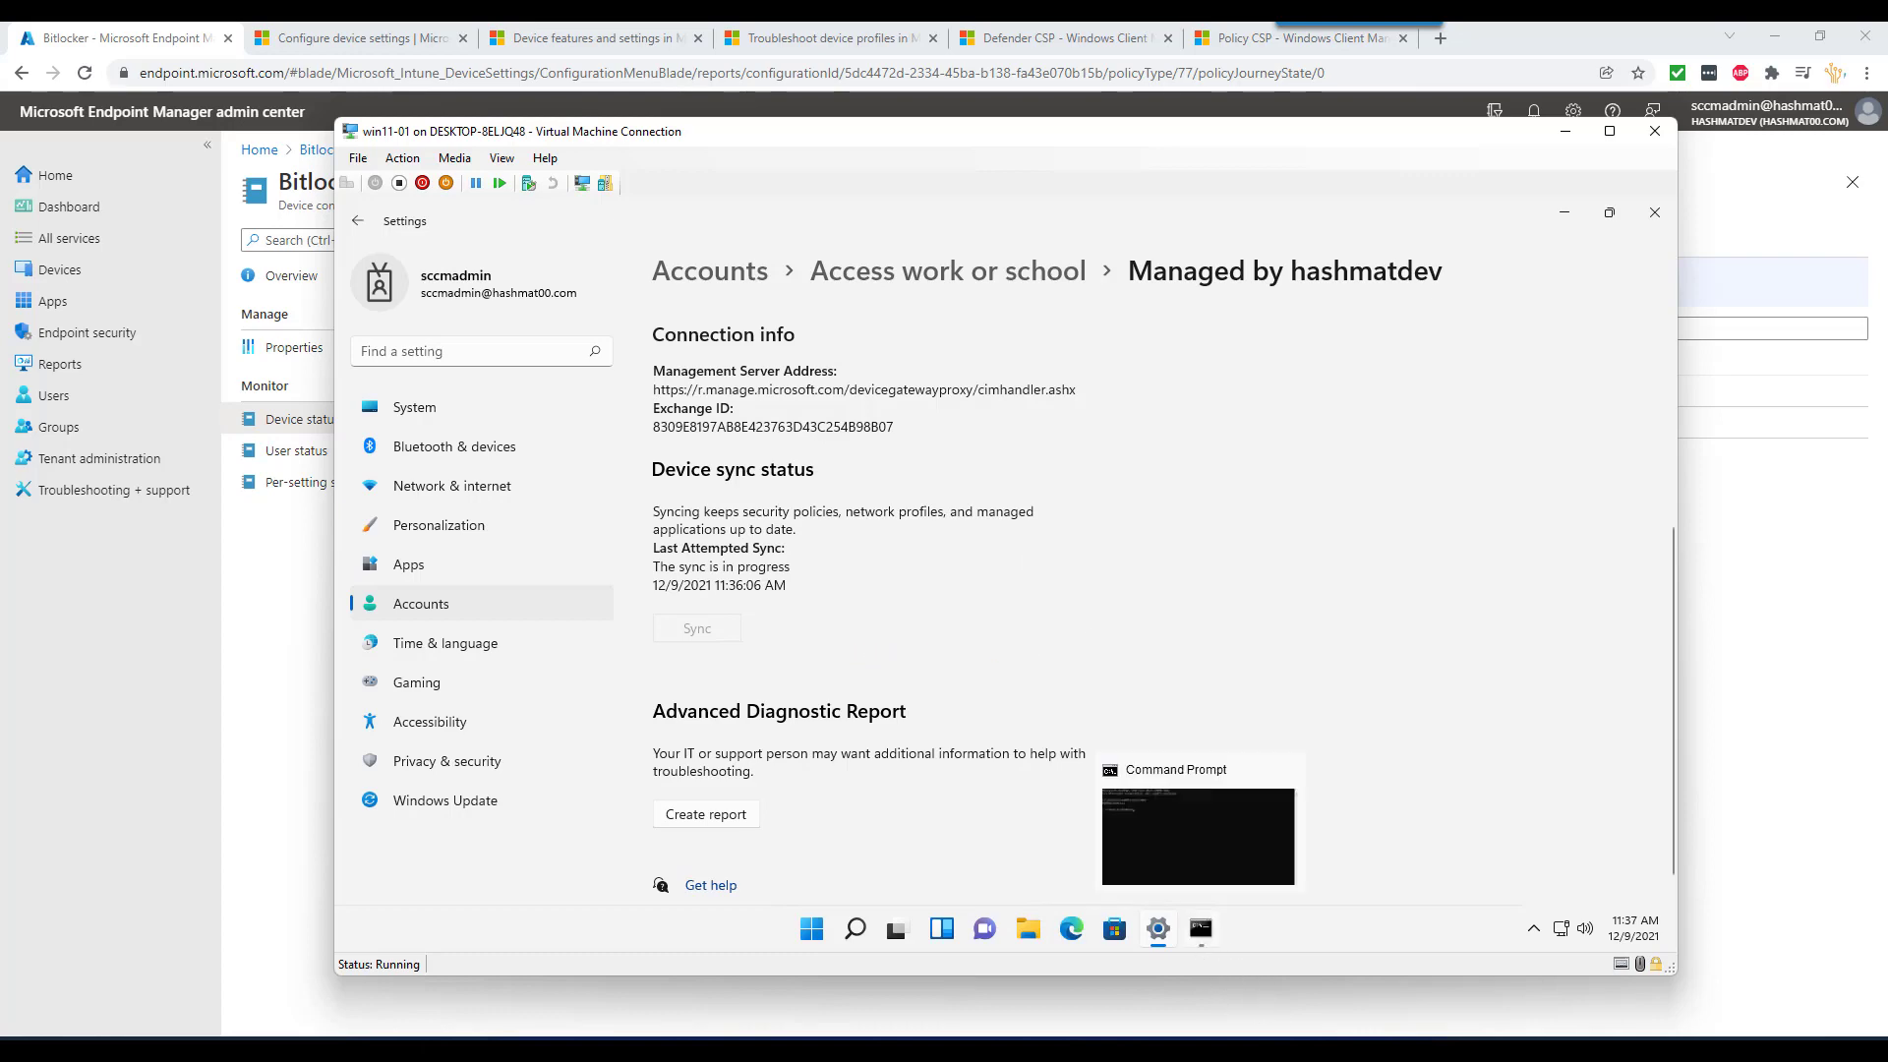
- Dismiss the 'Encryption of C: is complete' notice on win11-02
mouse_move(1289, 1048)
left_click(1487, 959)
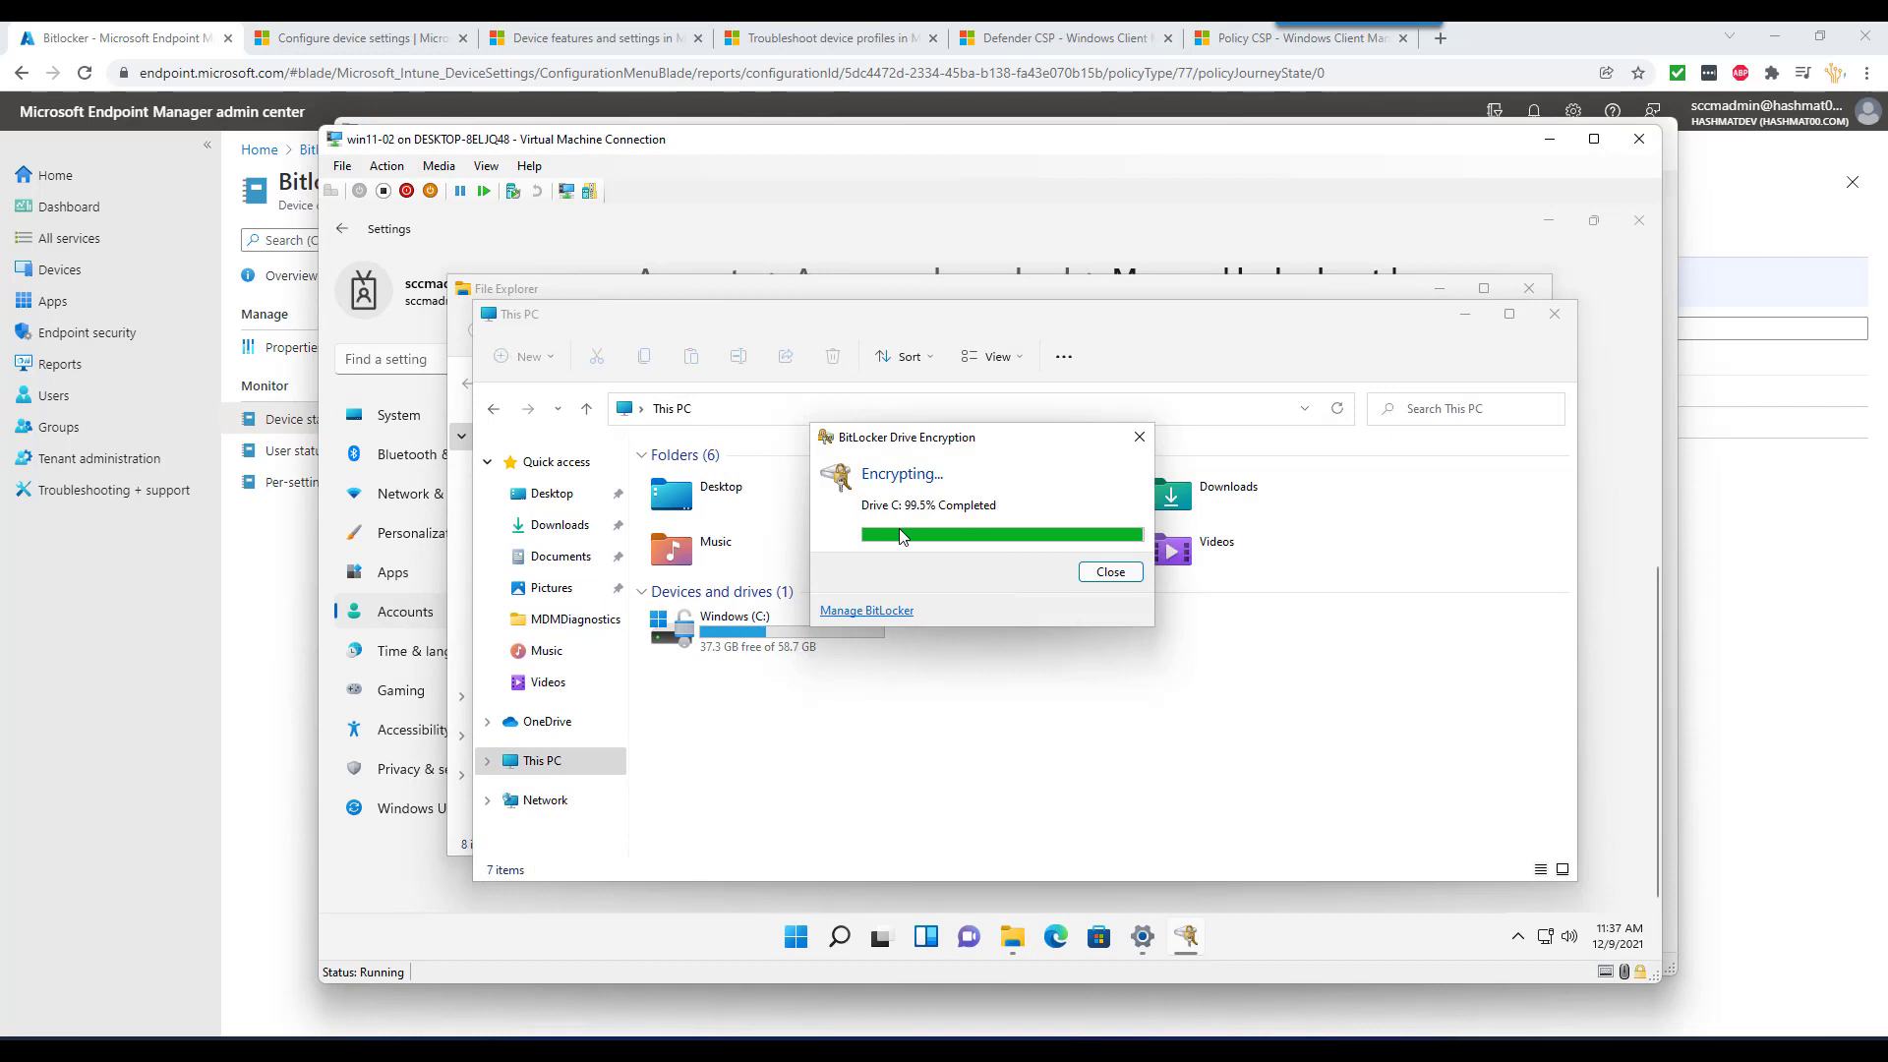
left_click_drag(928, 444, 926, 466)
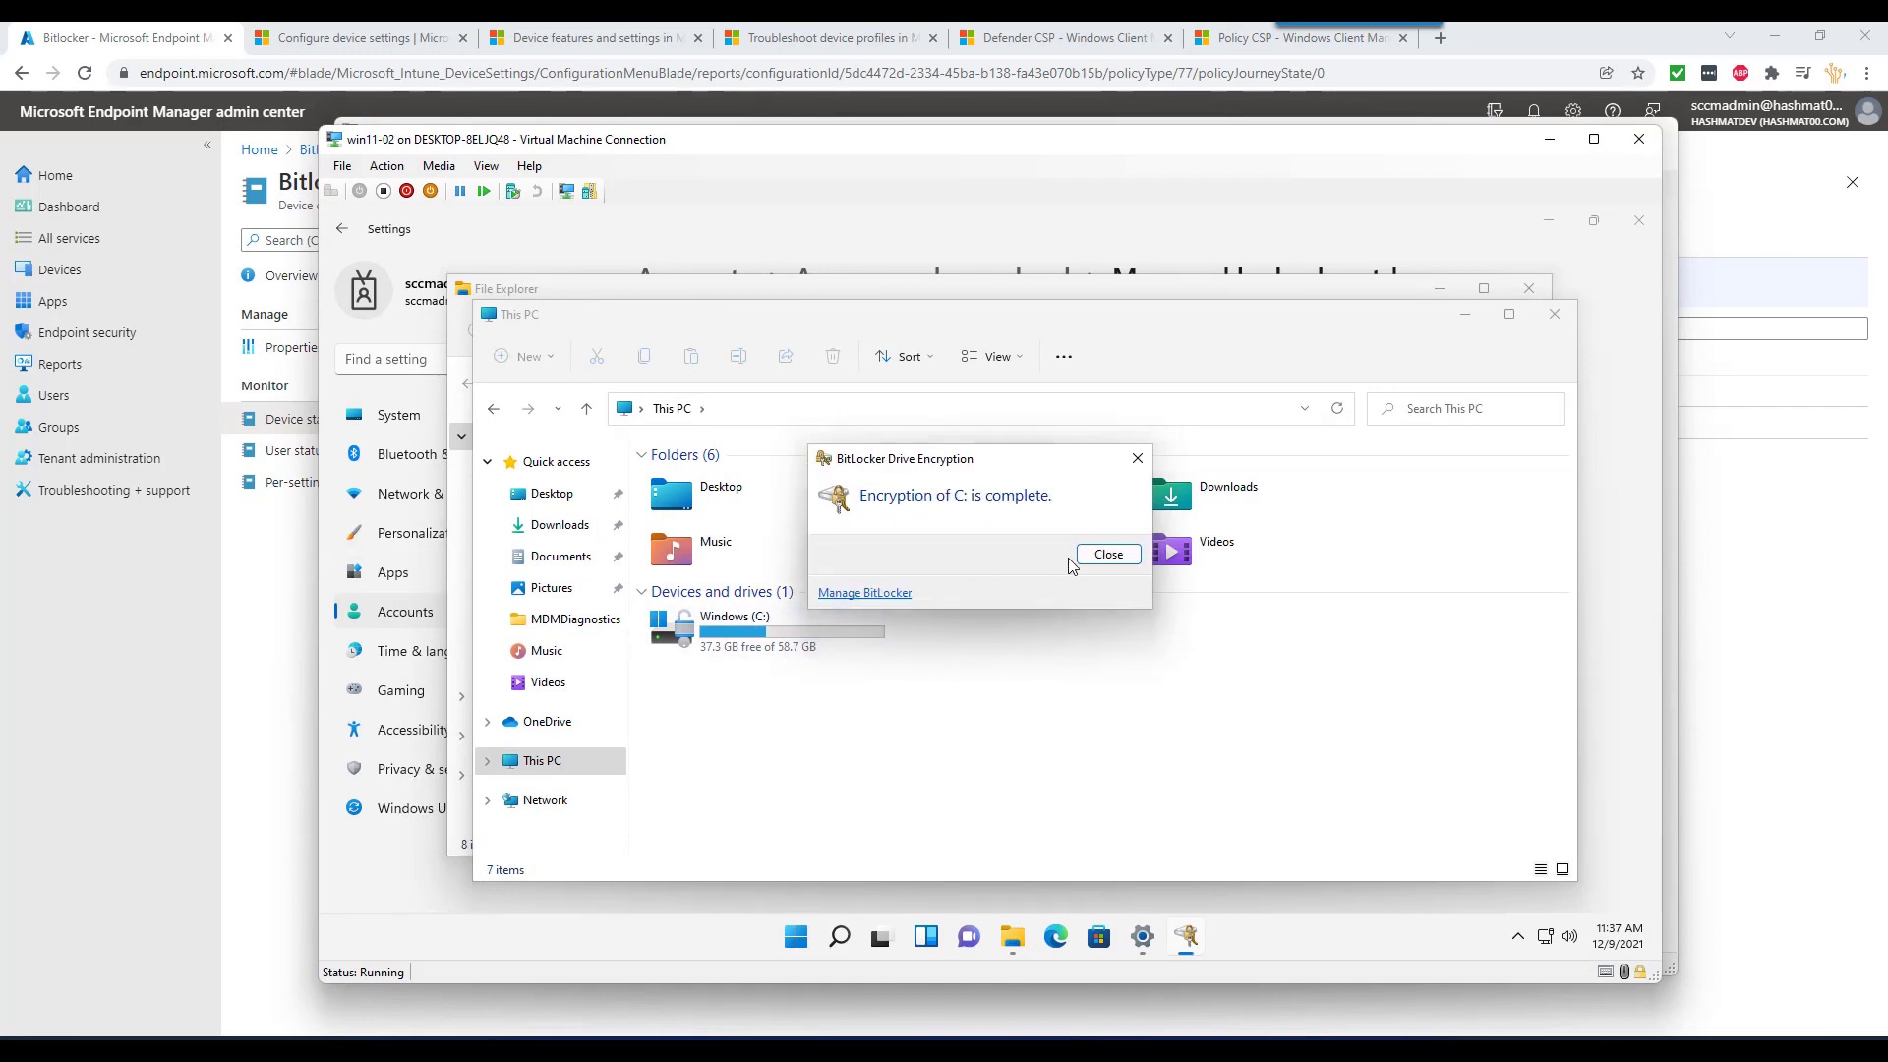
left_click(1108, 555)
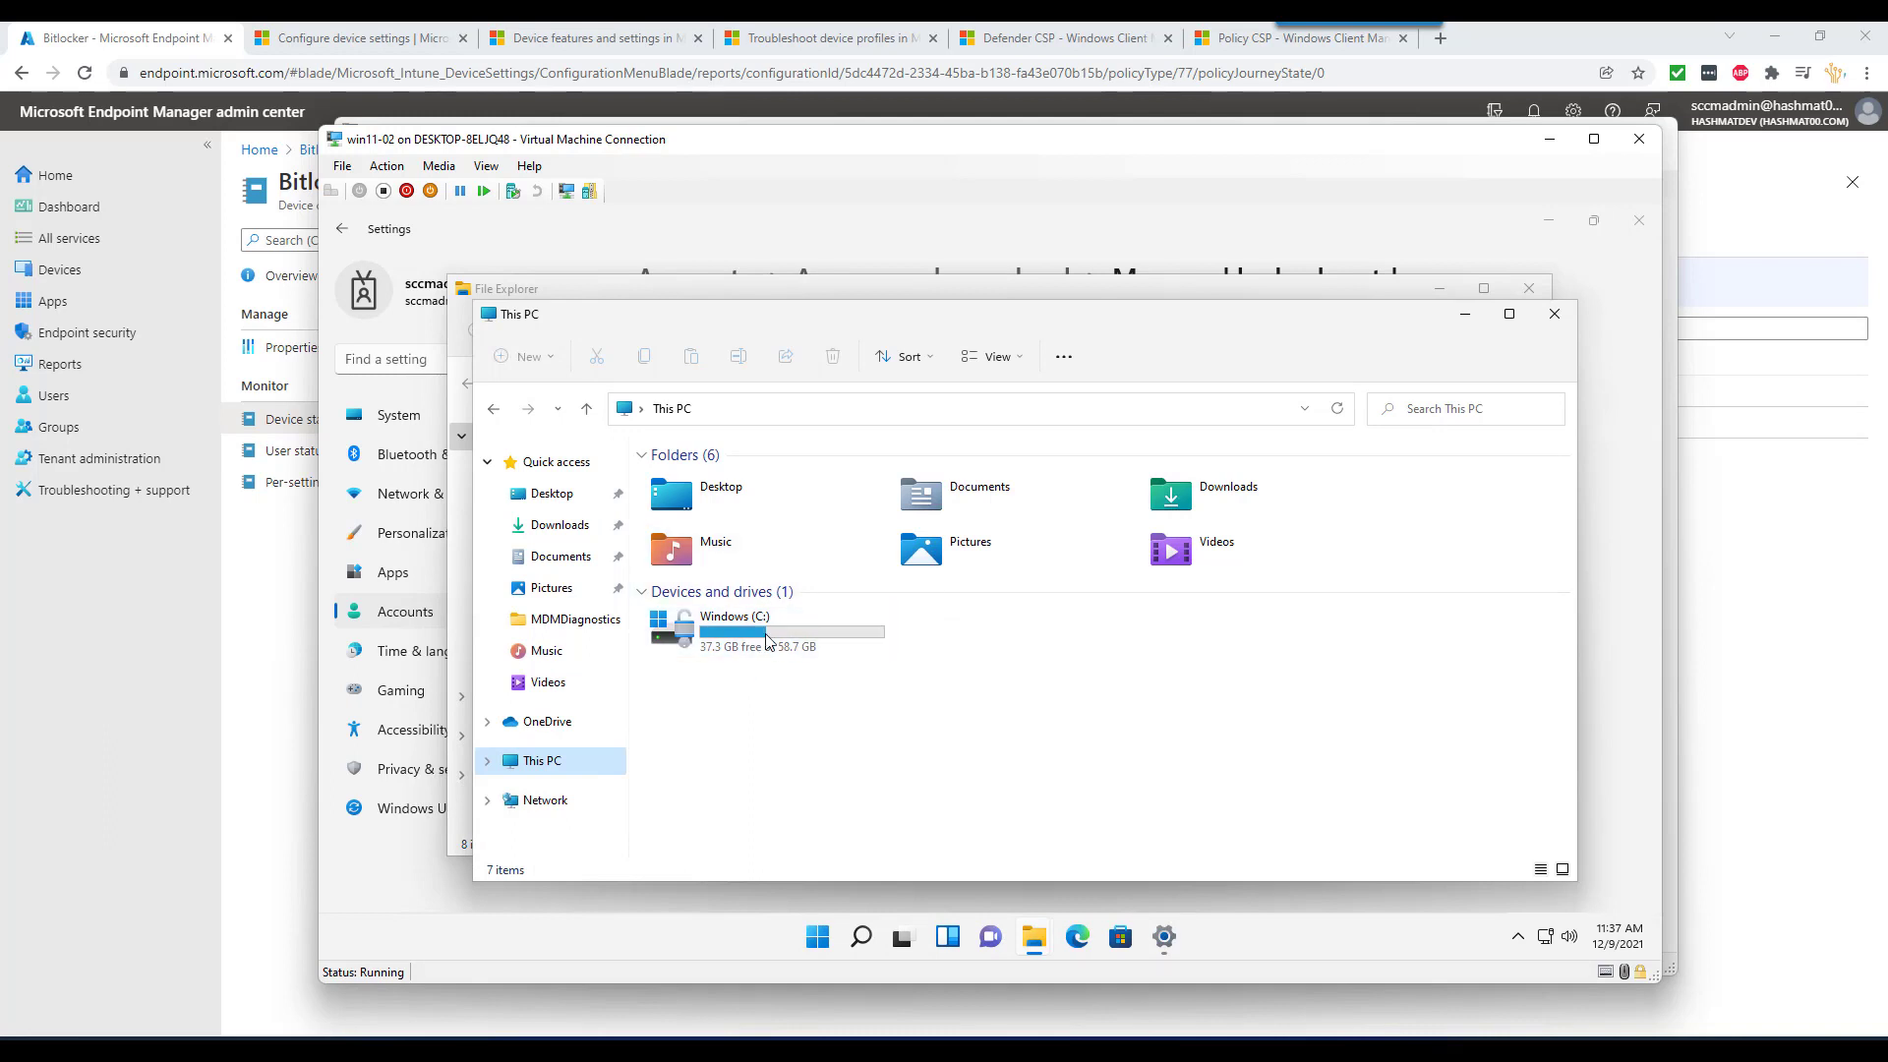
- In the admin center, go to Devices > Windows > Configuration profiles
left_click(248, 557)
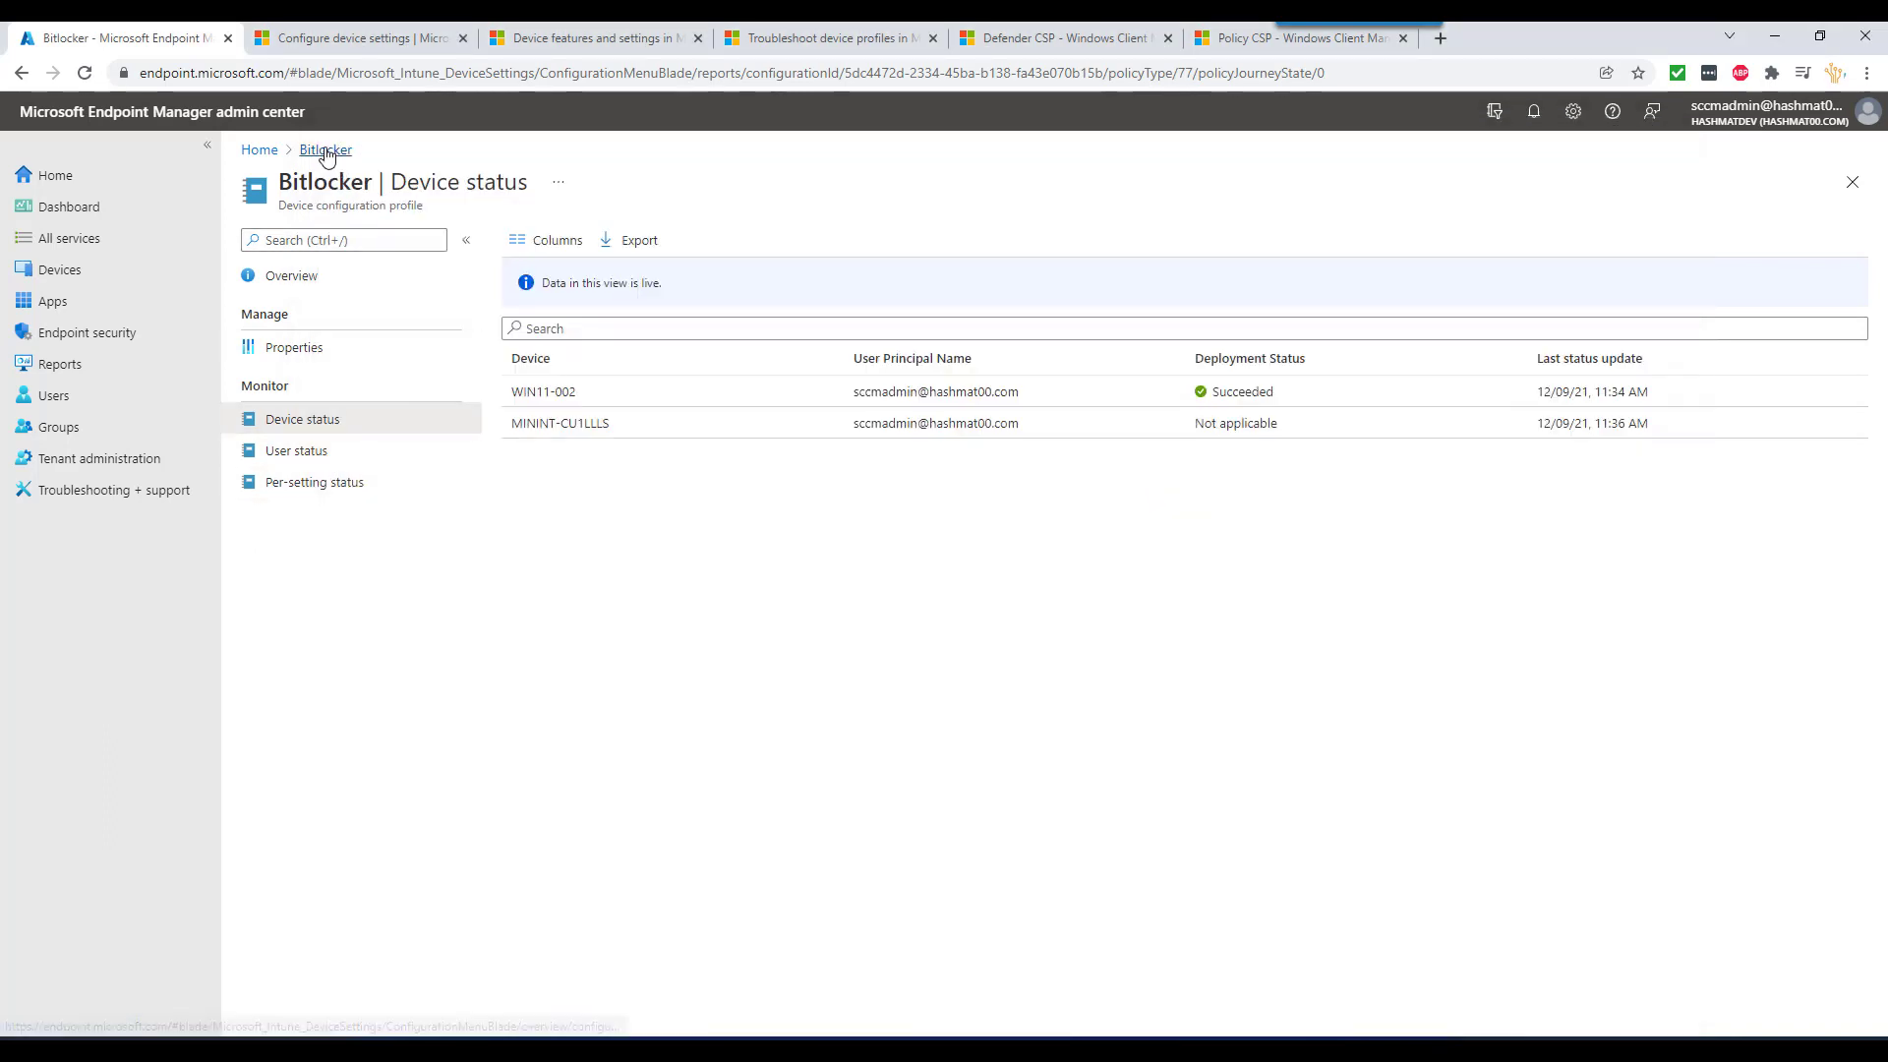
left_click(91, 271)
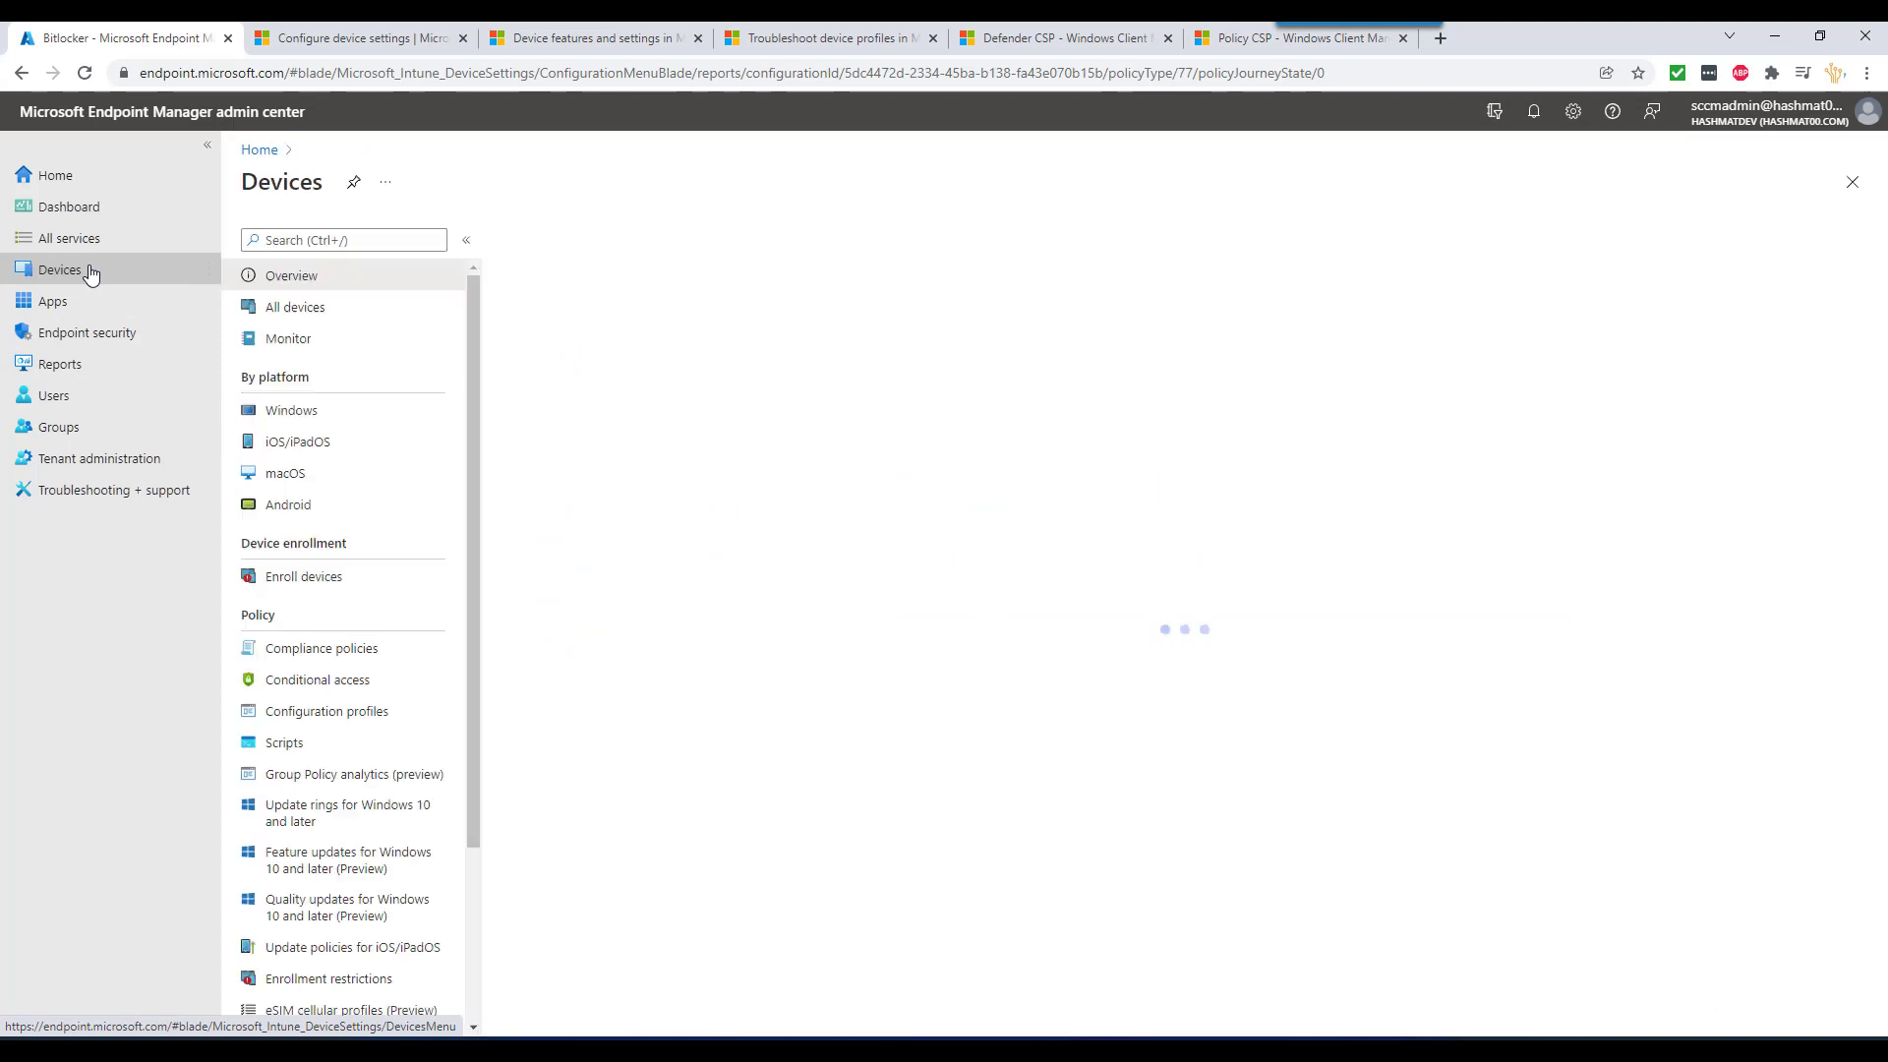
left_click(311, 413)
left_click(313, 415)
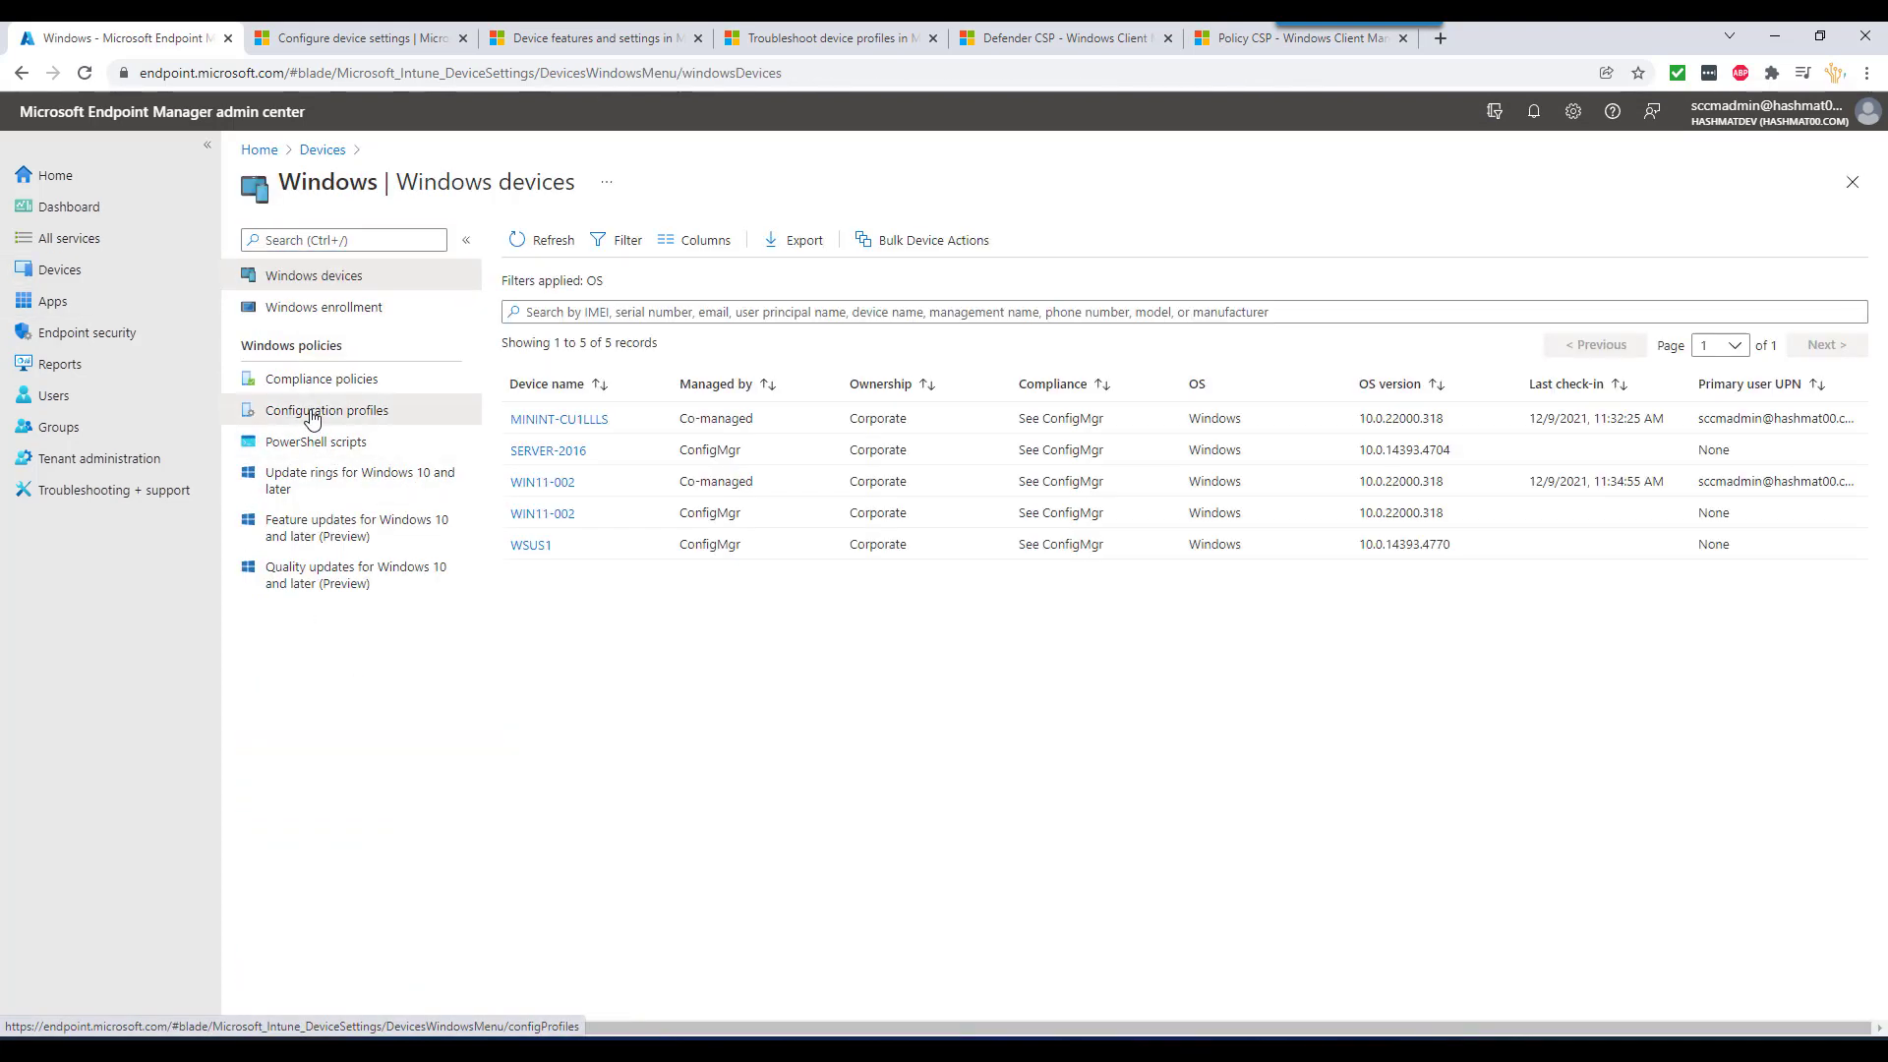